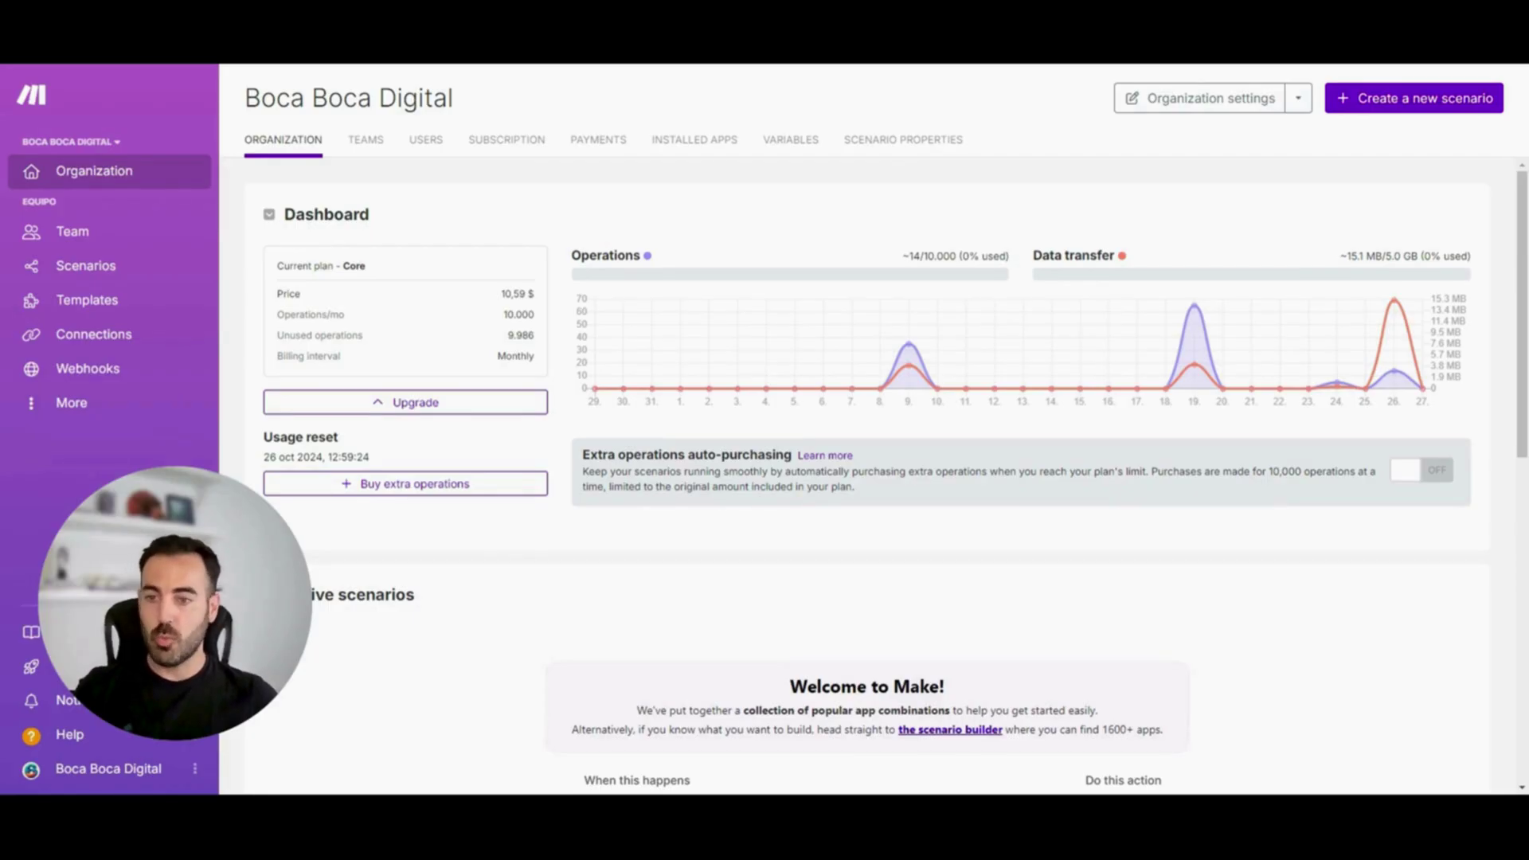
Review the organization's 10.000 monthly operations allowance and its unused operations count
left_click(694, 140)
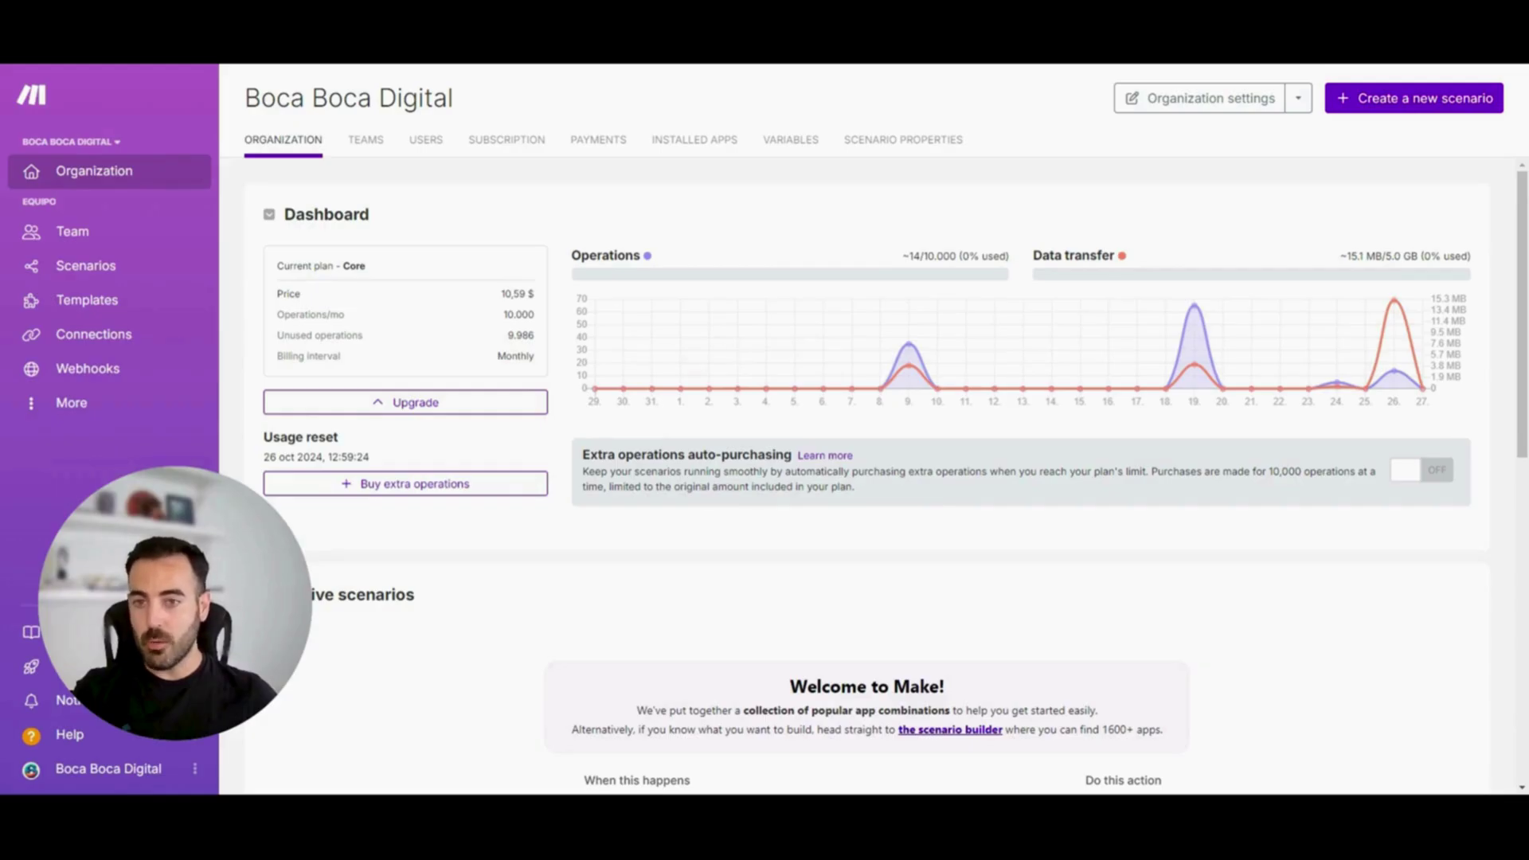
left_click_drag(503, 315, 539, 321)
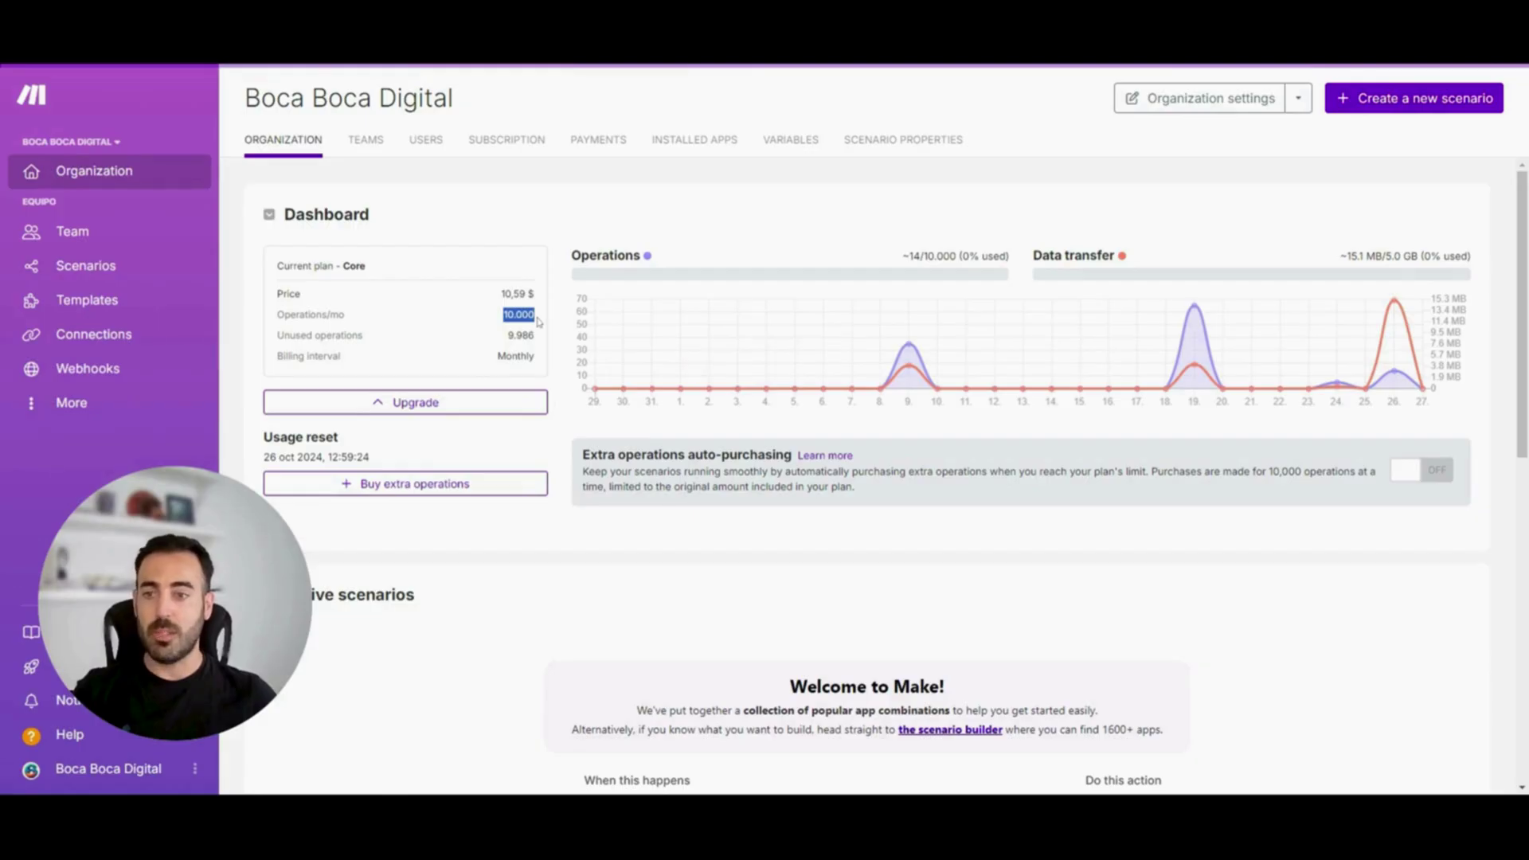
left_click_drag(507, 336, 542, 341)
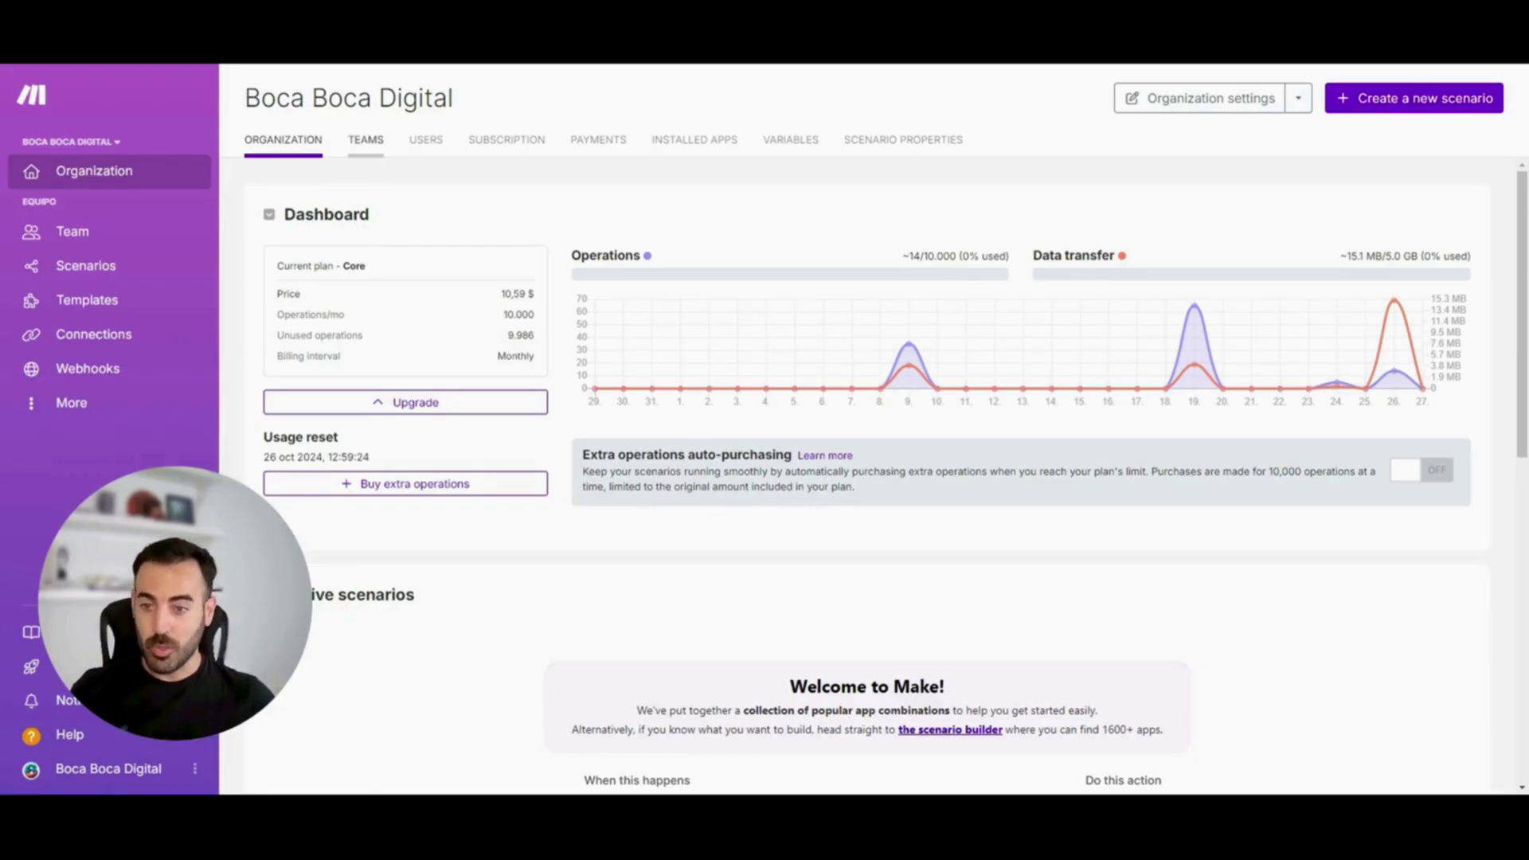
Inspect the Equipo team, then check the Role options for inviting a new user
left_click(365, 139)
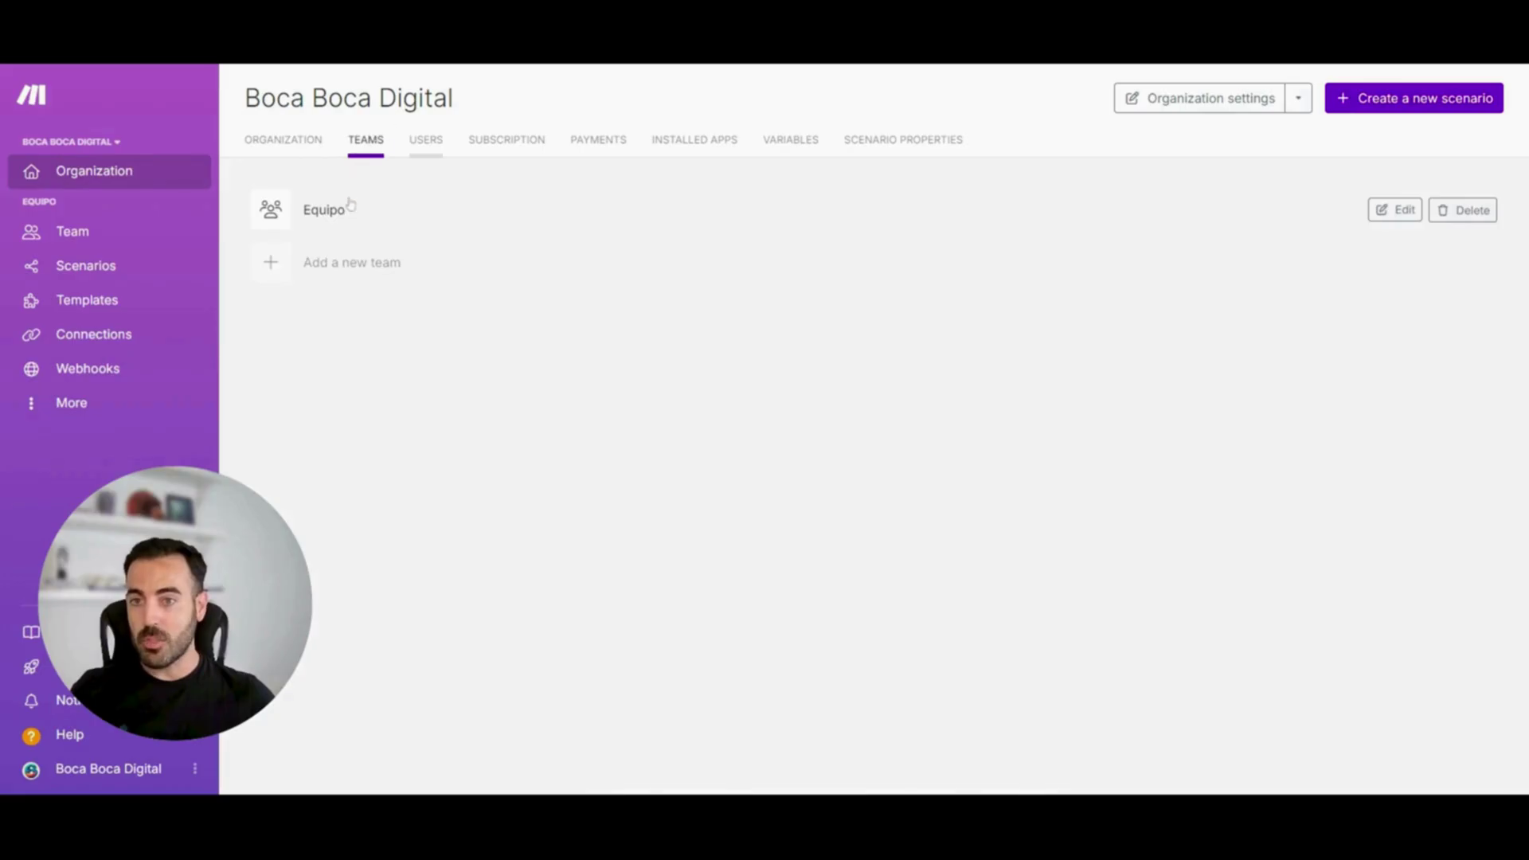
left_click(326, 212)
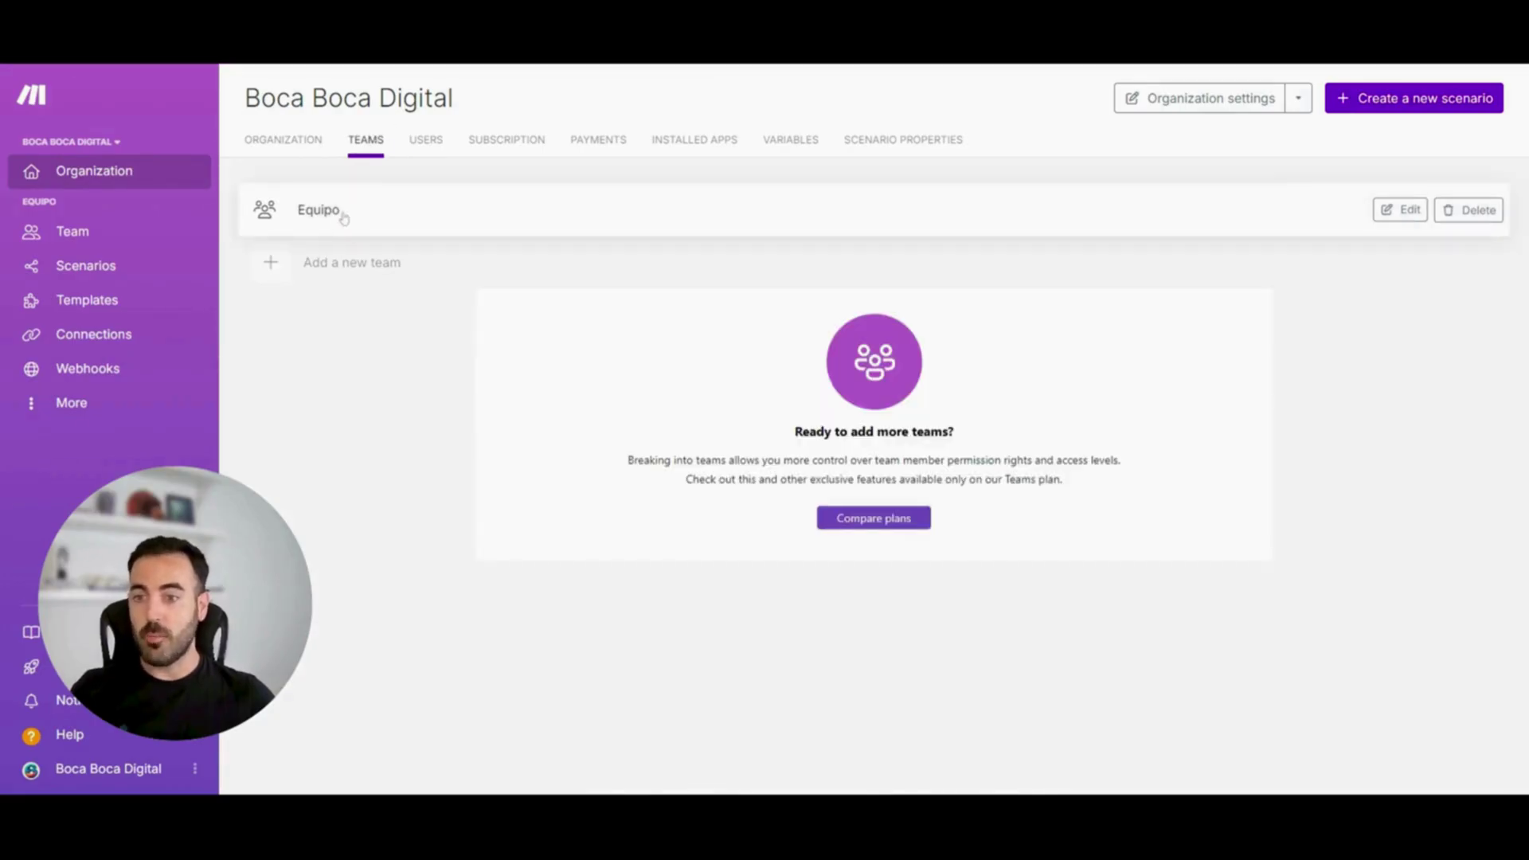
left_click(426, 142)
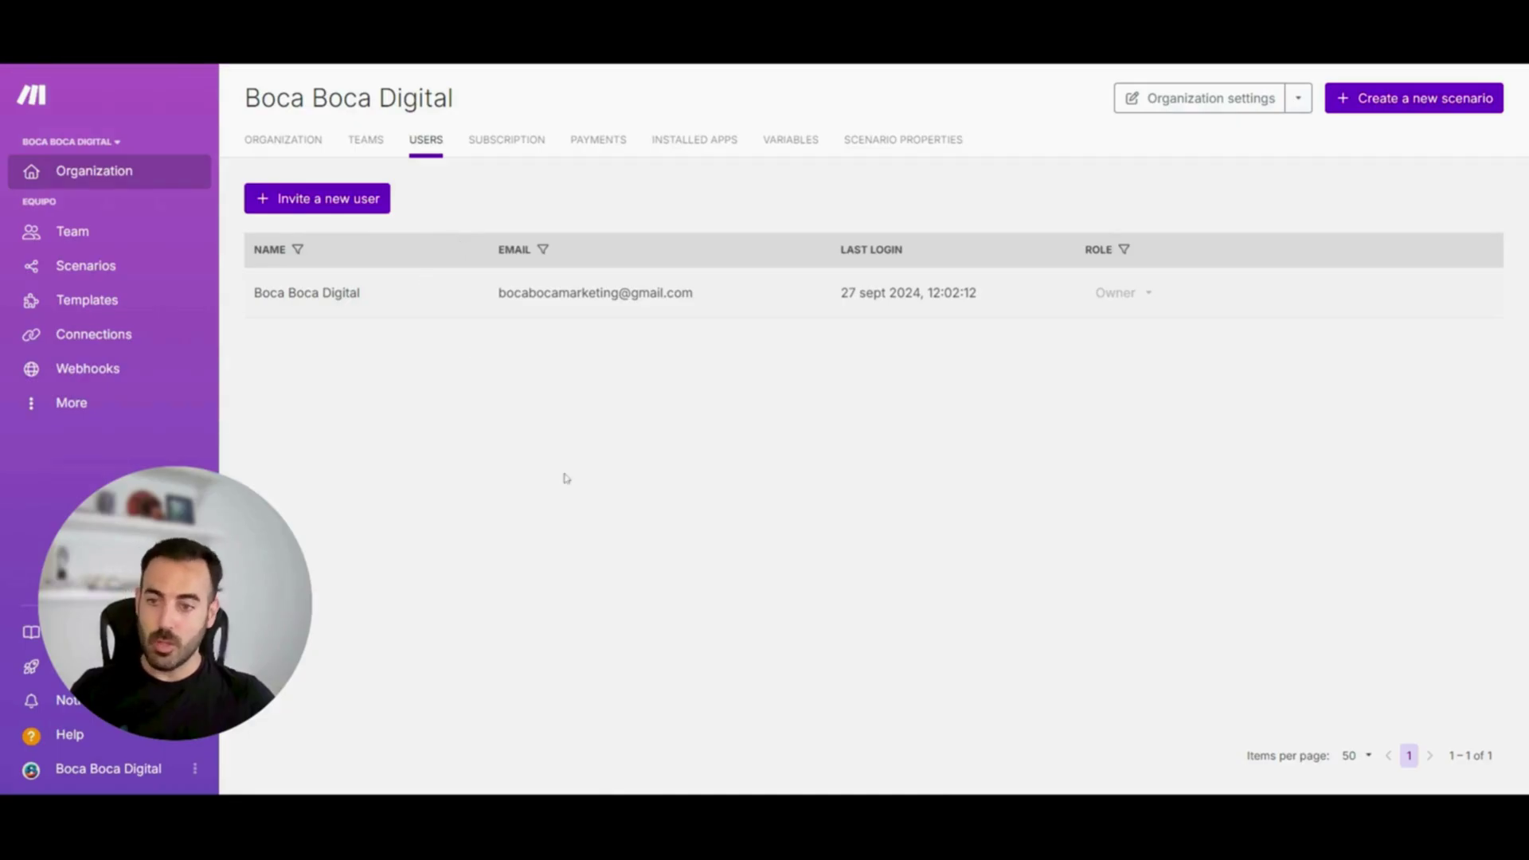
key("Tab")
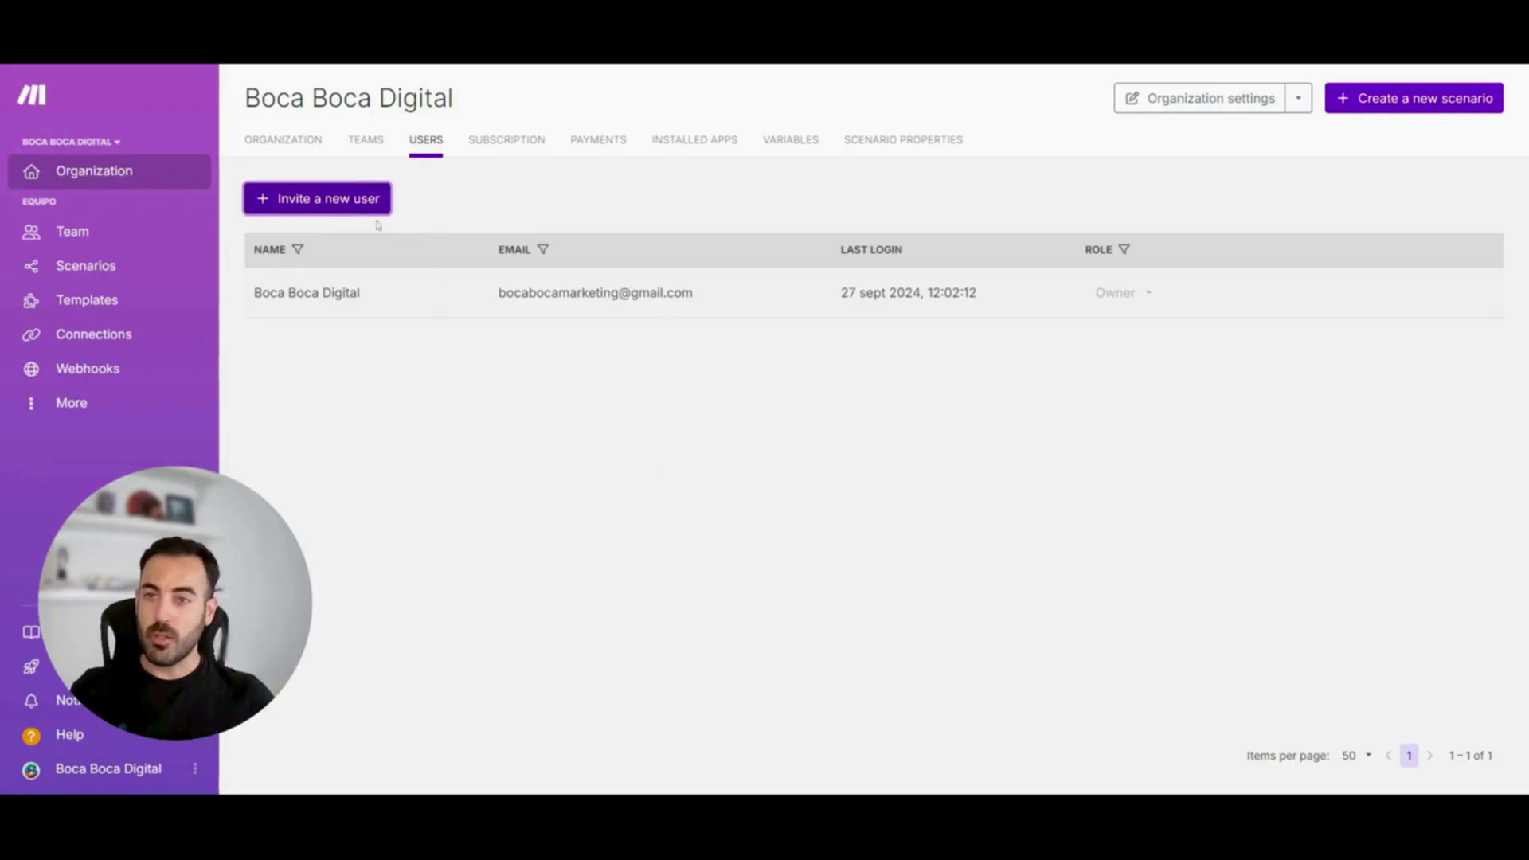
left_click(359, 201)
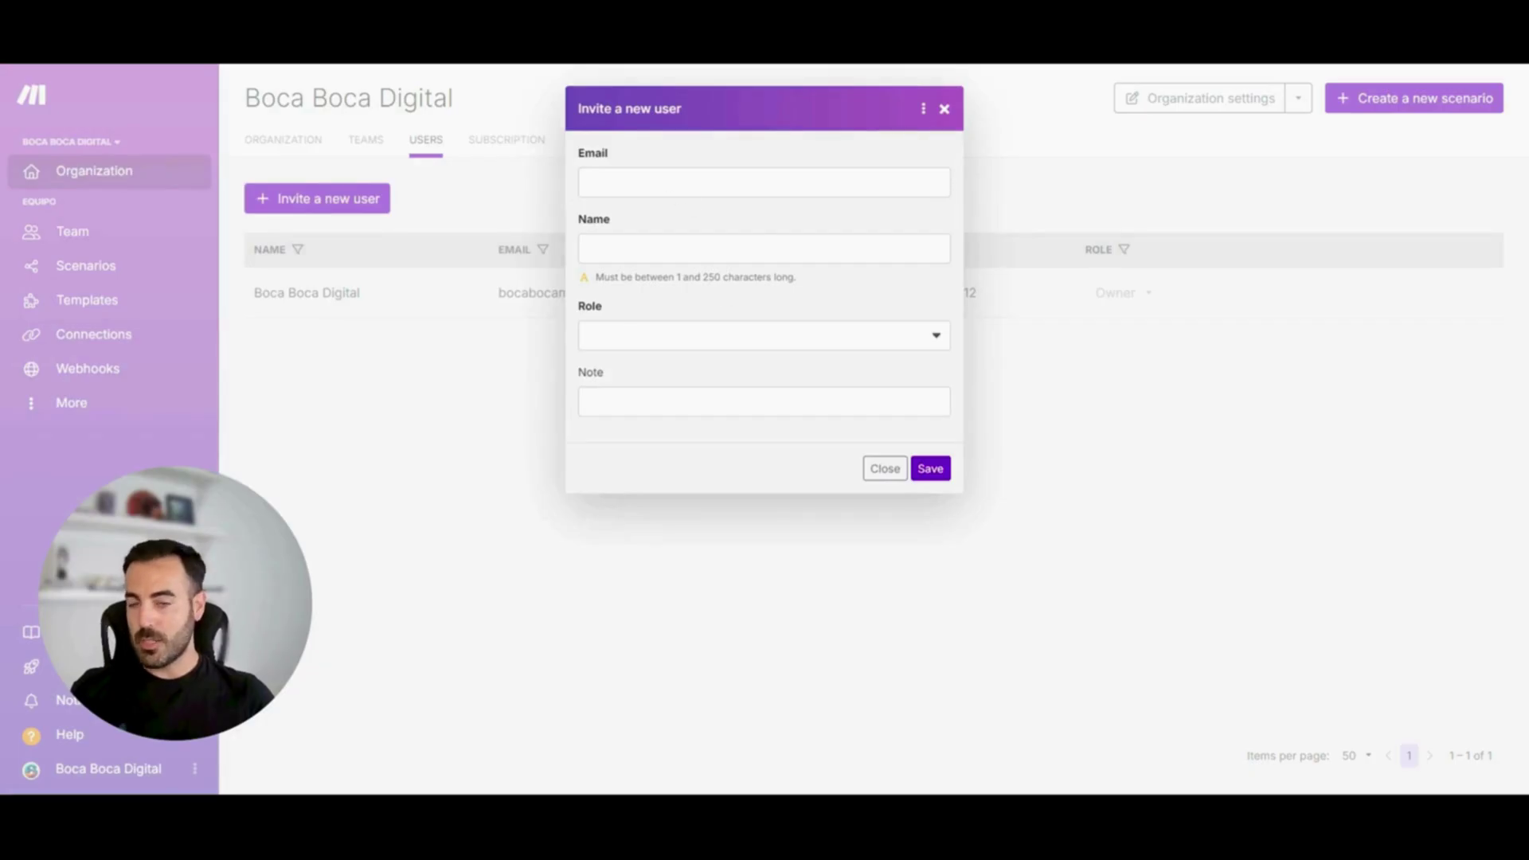
left_click(722, 335)
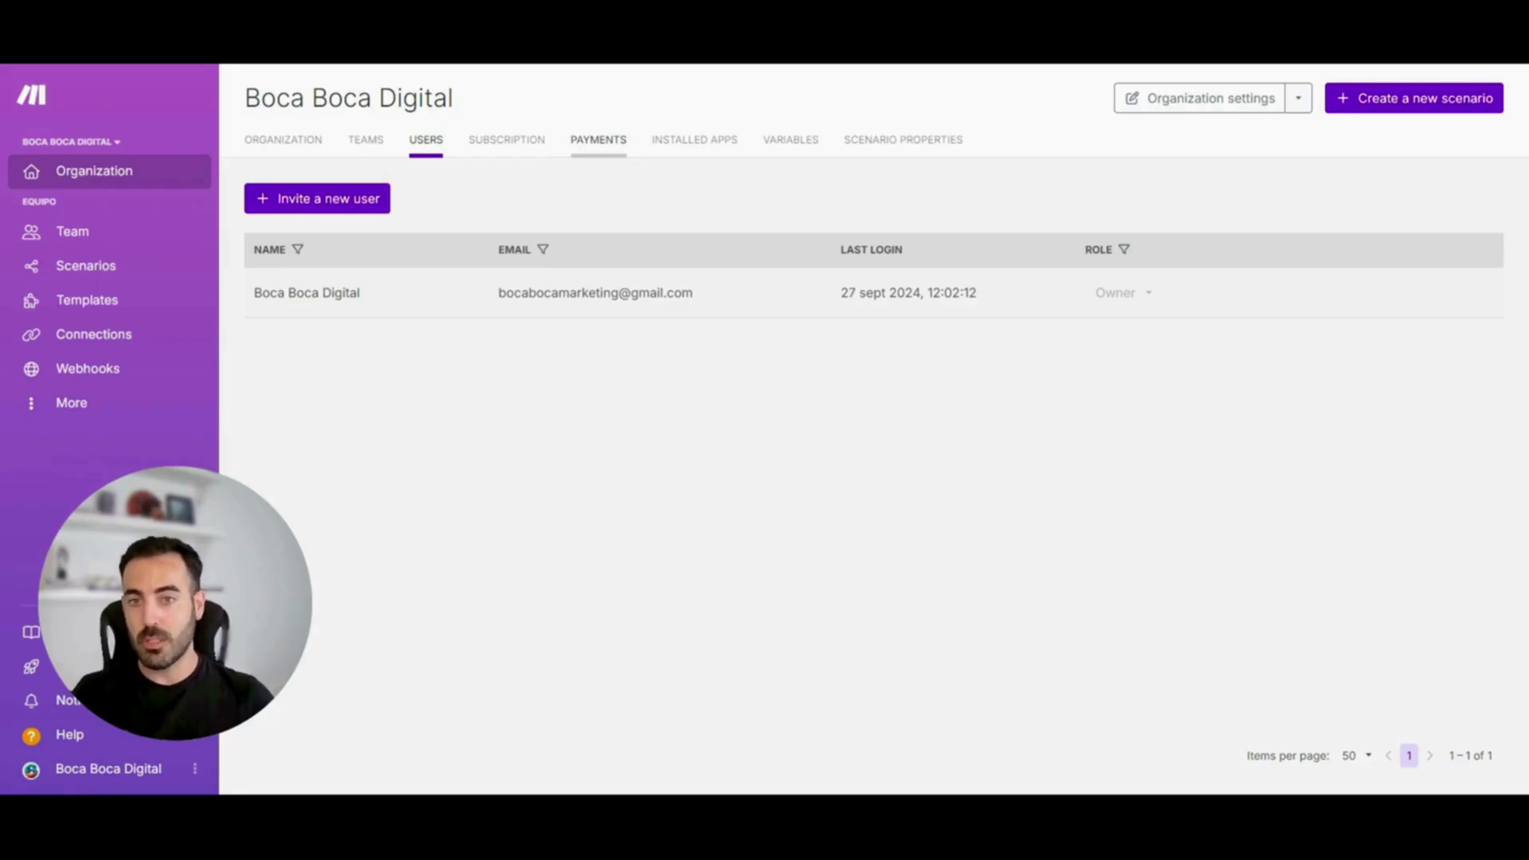
Browse the organization's installed apps and variables, then open the Equipo team dashboard
left_click(705, 141)
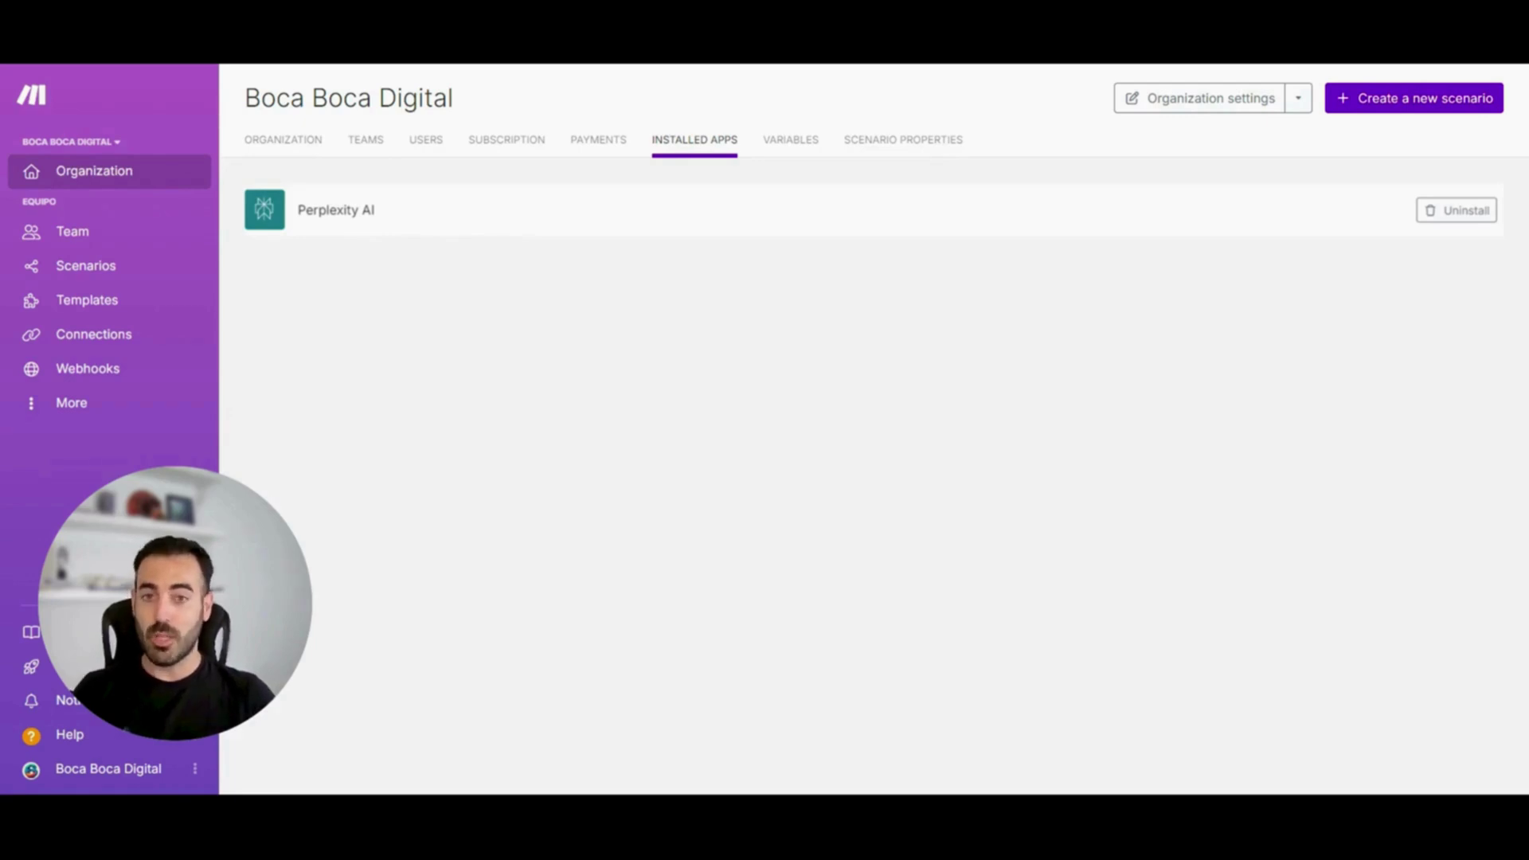
left_click(791, 149)
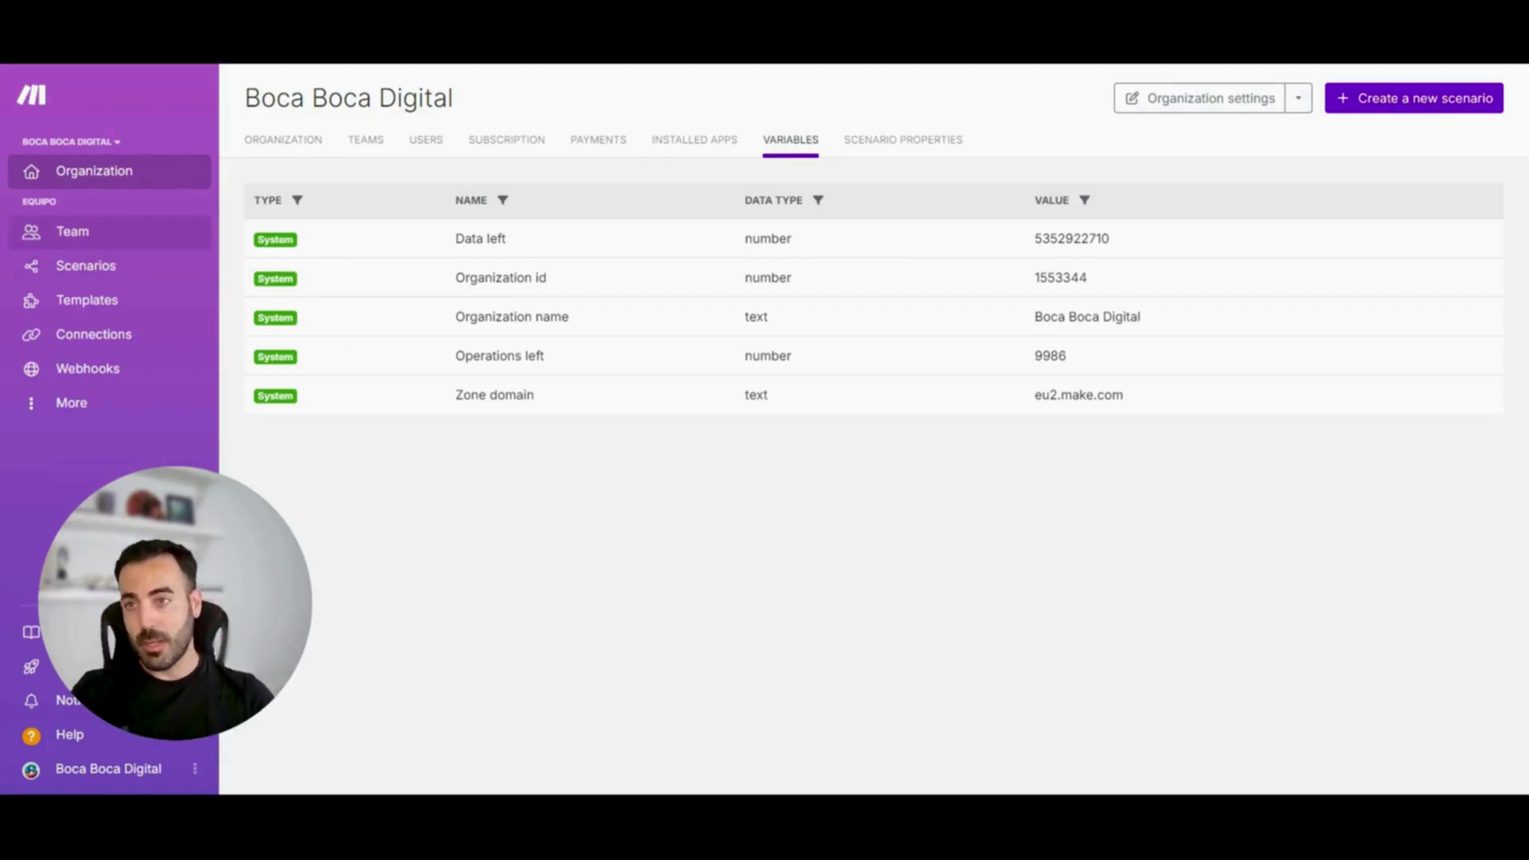
left_click(97, 233)
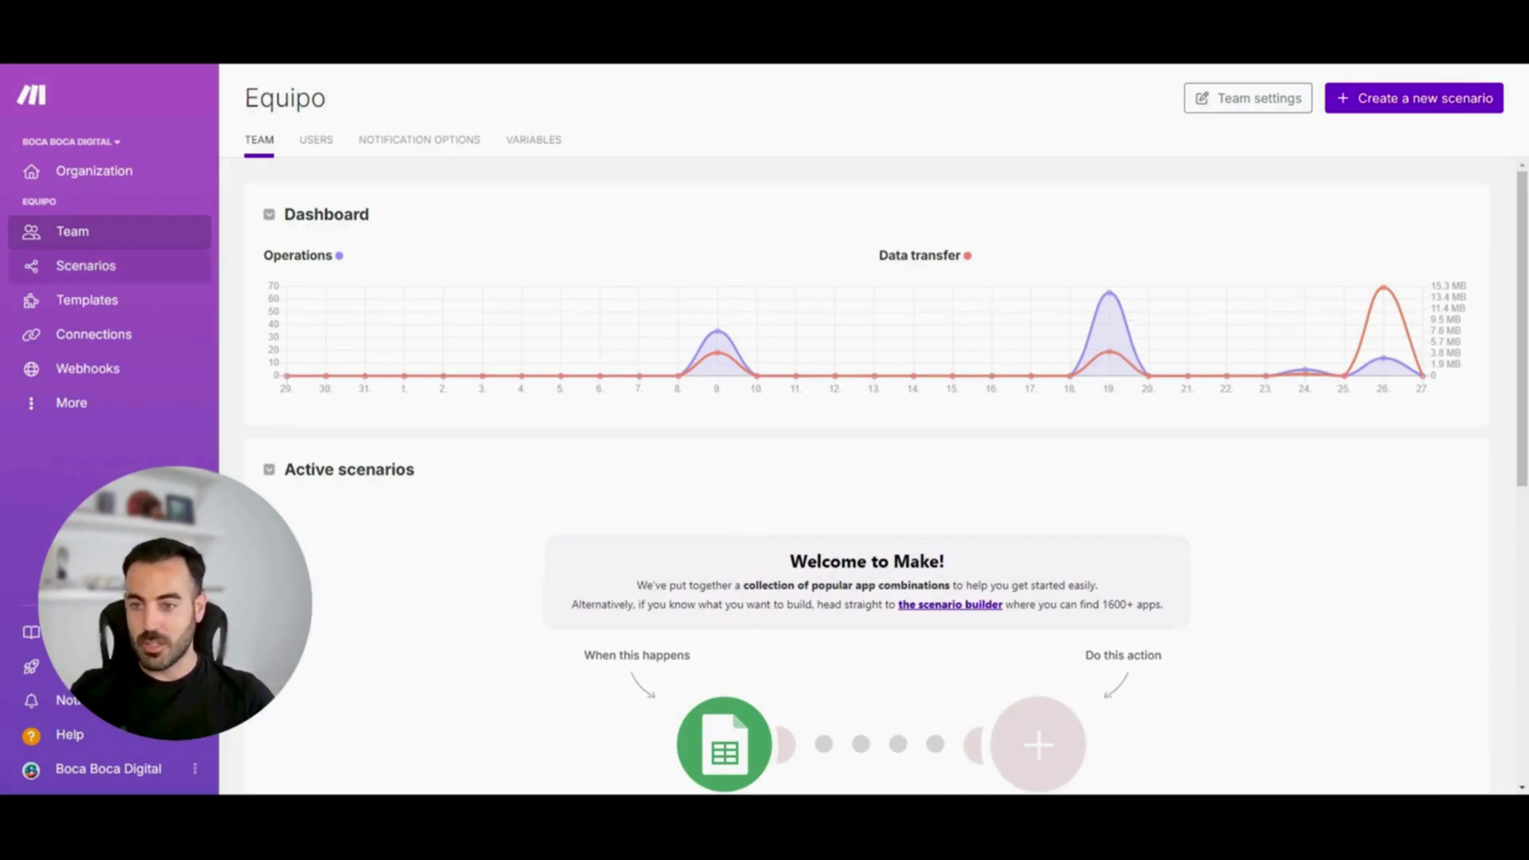
Open the scenarios list and switch Asistente Búsqueda IA on and back off
left_click(111, 269)
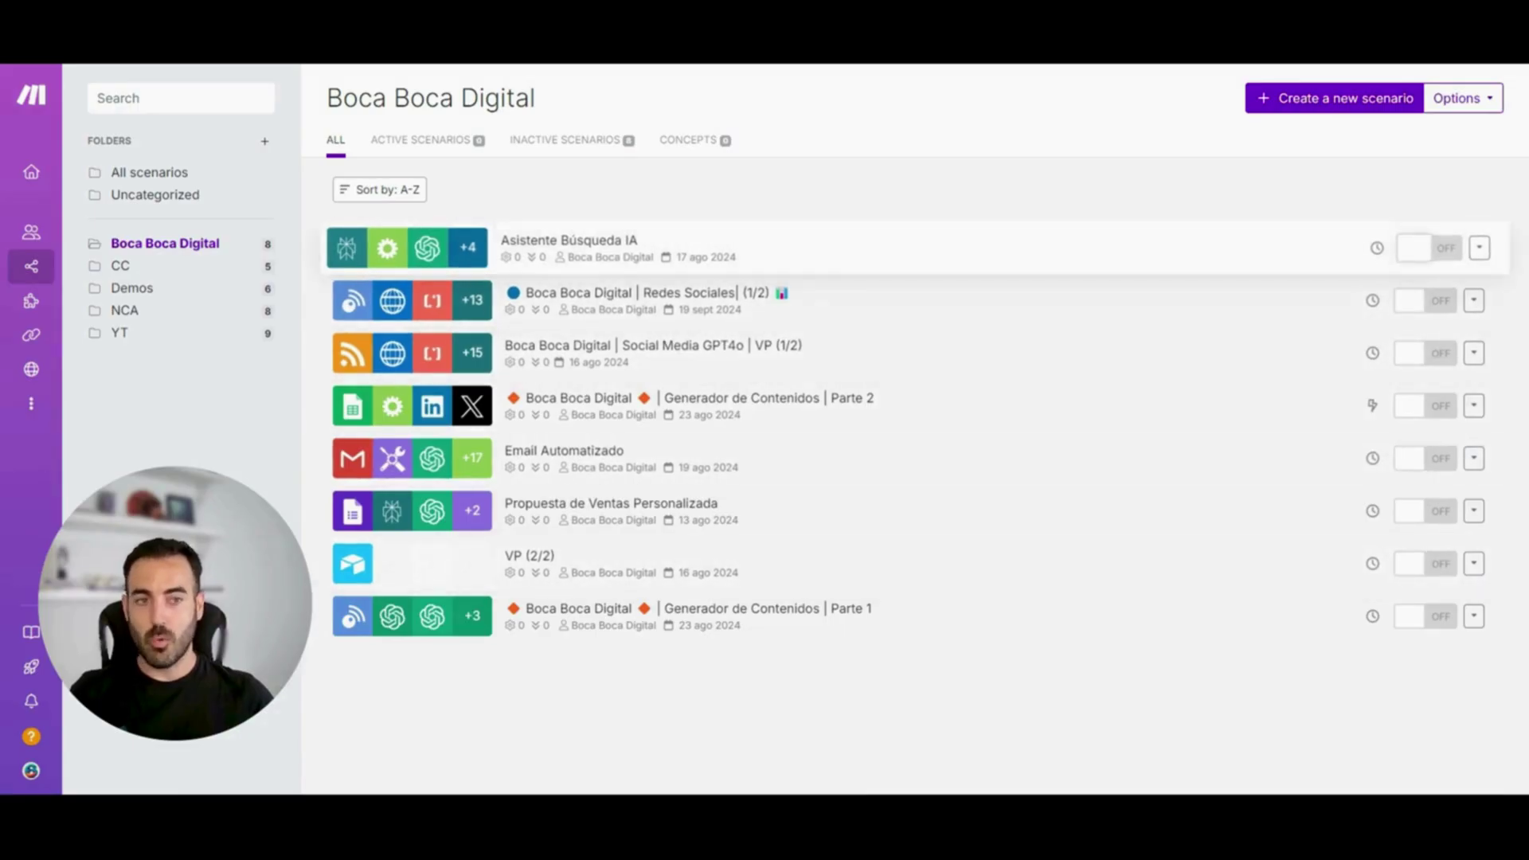
left_click(1415, 249)
left_click(1414, 248)
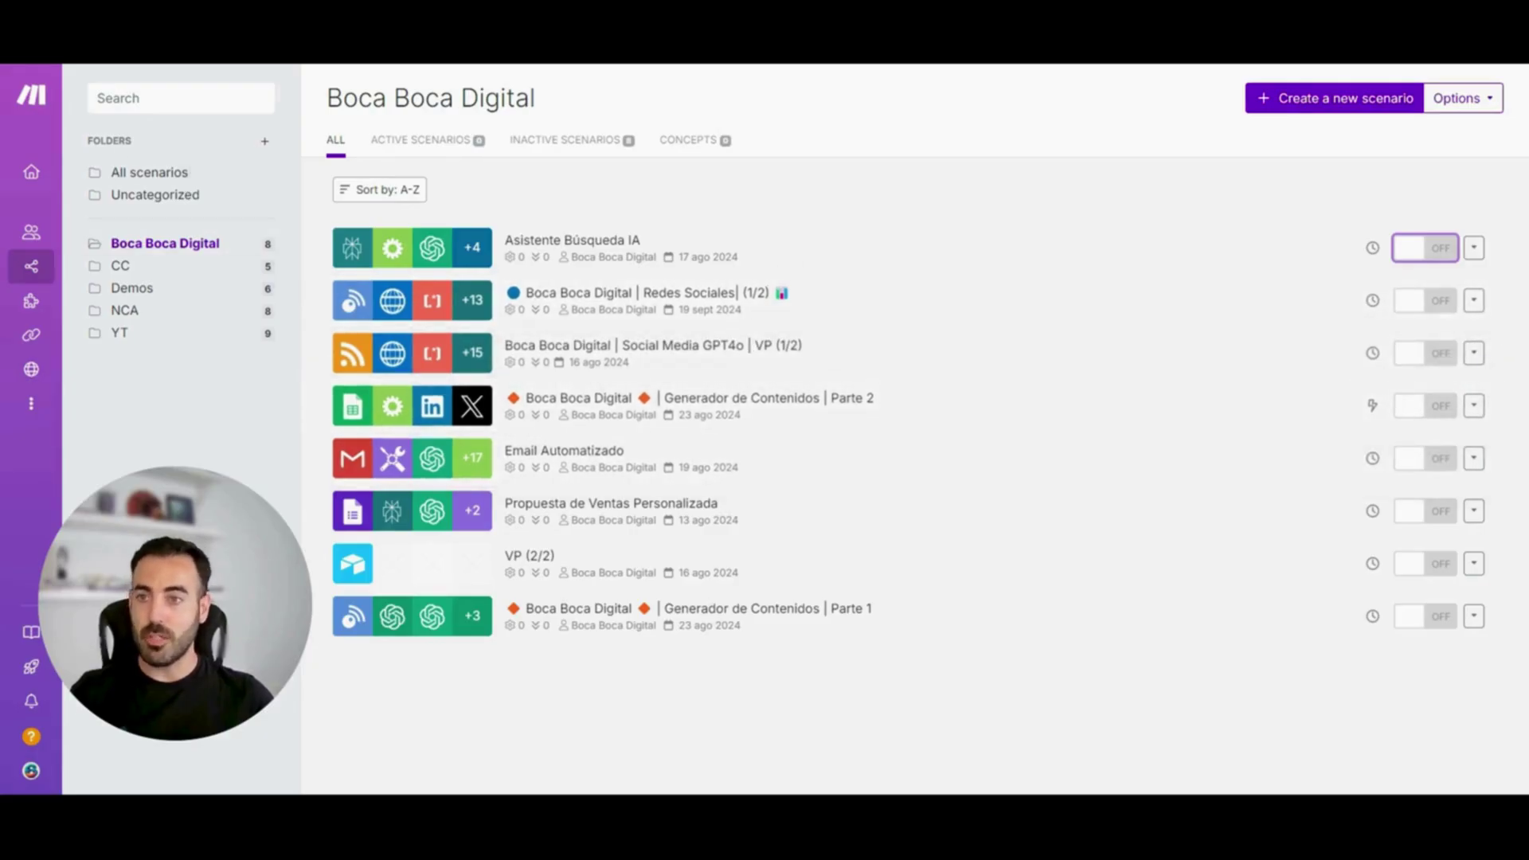
left_click(266, 142)
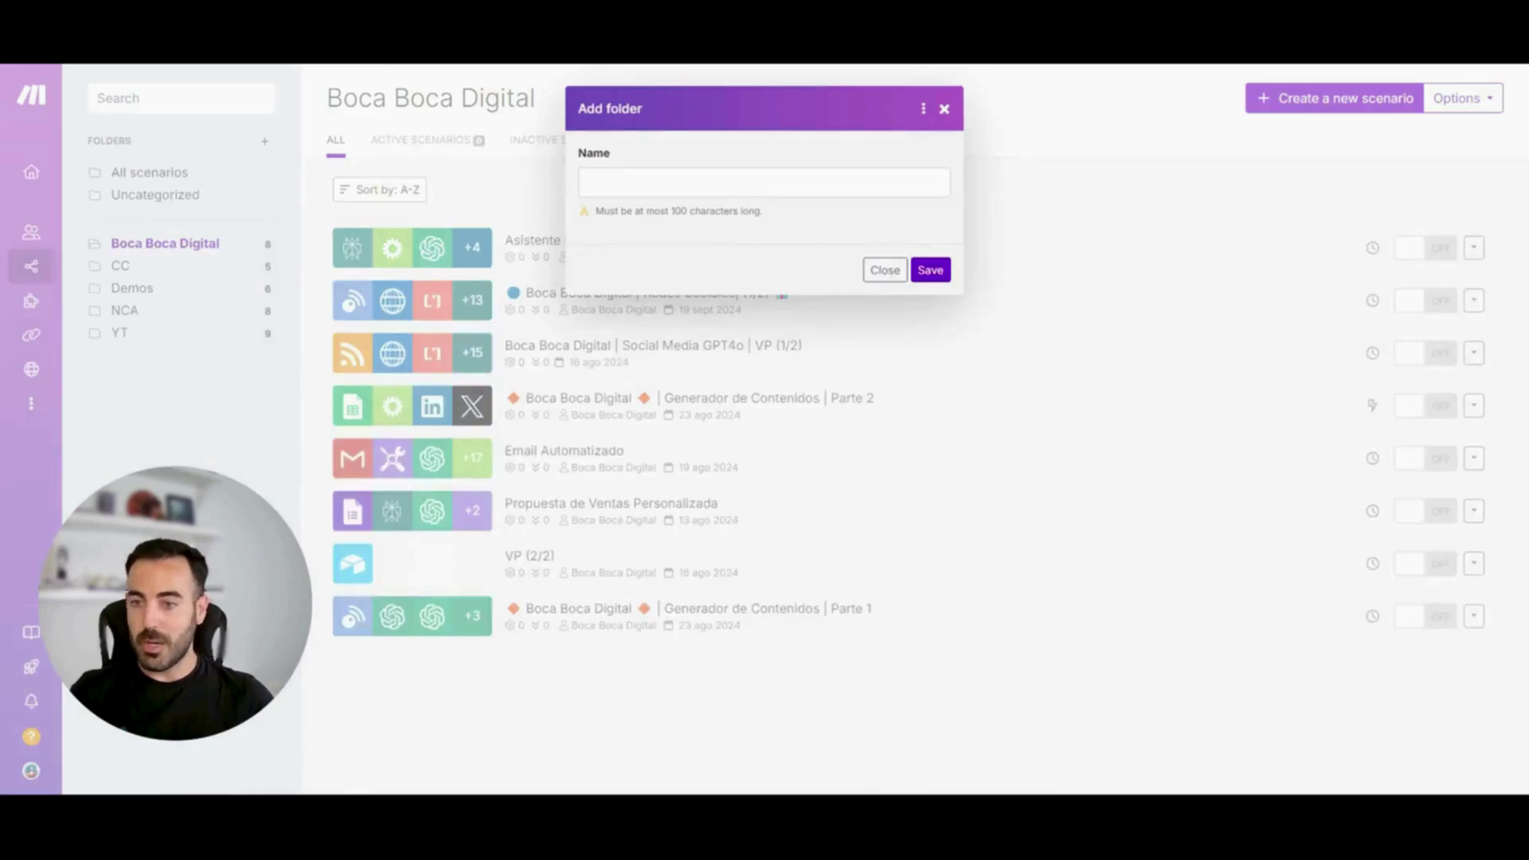
left_click(945, 109)
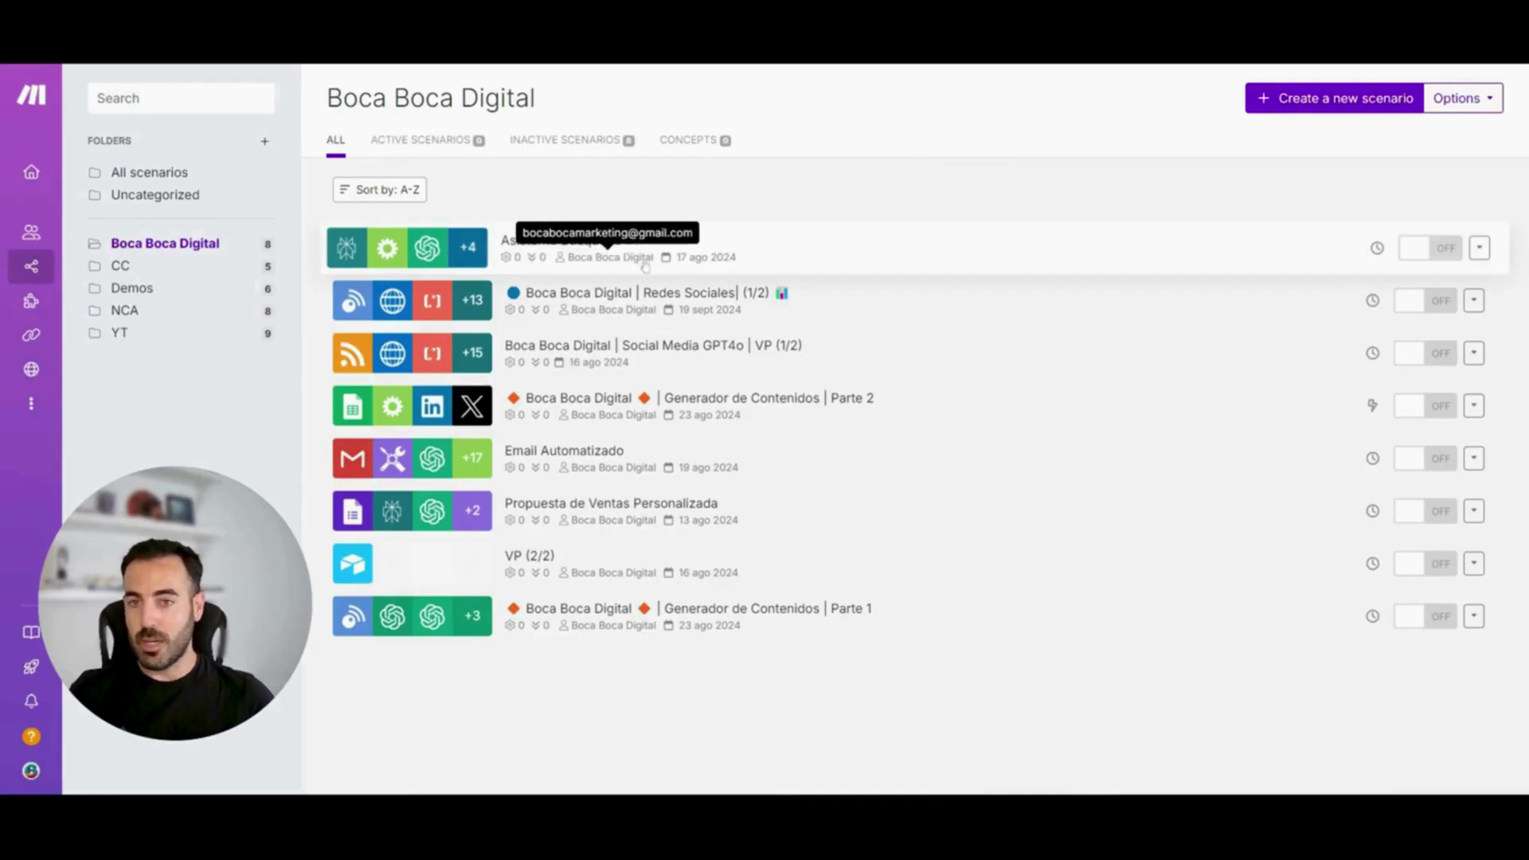
left_click(1485, 249)
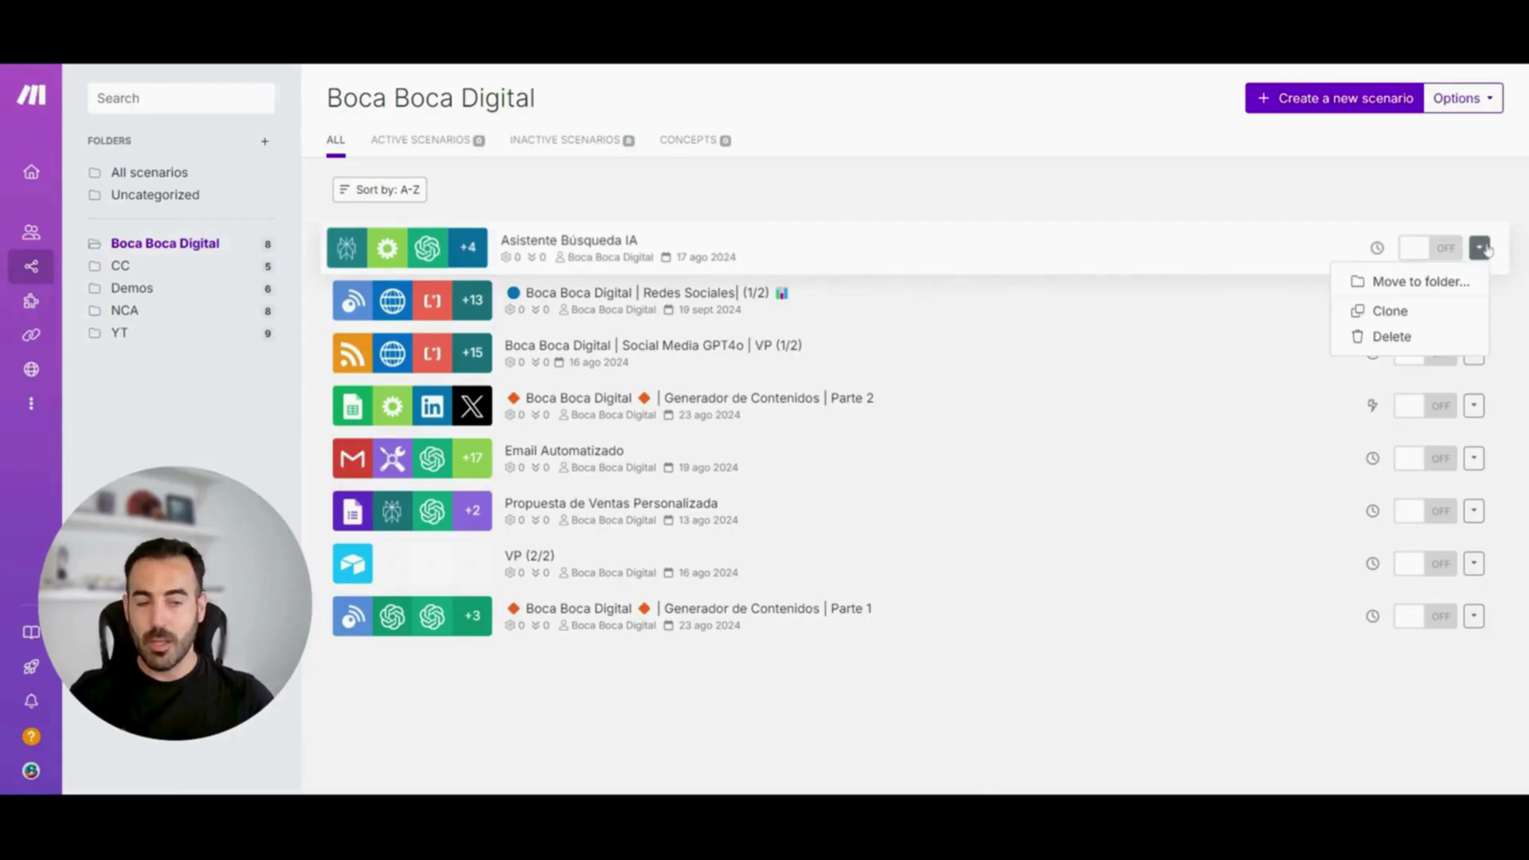
left_click(1417, 290)
left_click(734, 188)
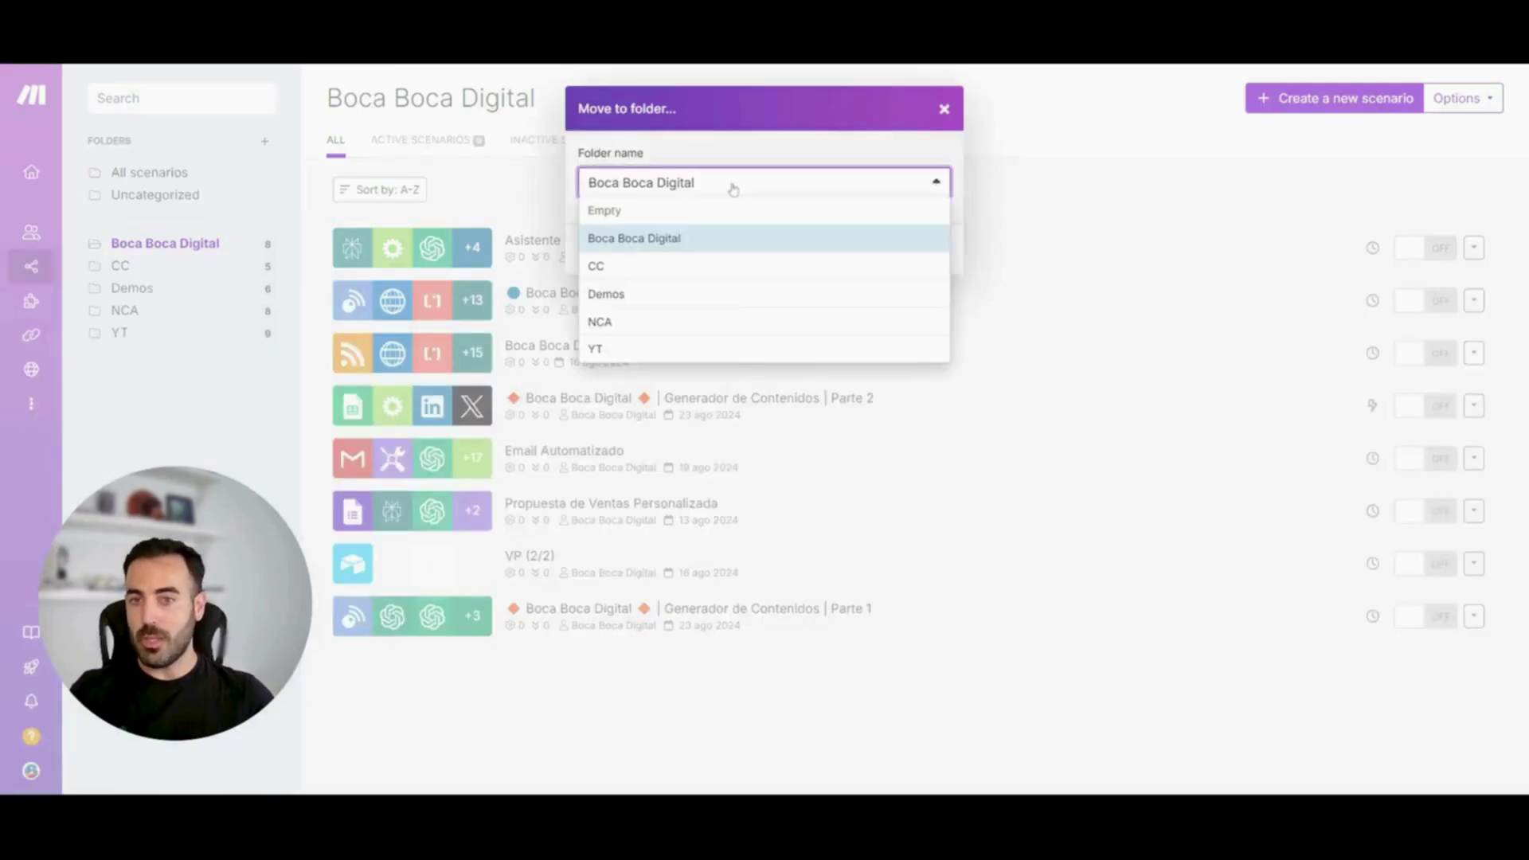
left_click(746, 150)
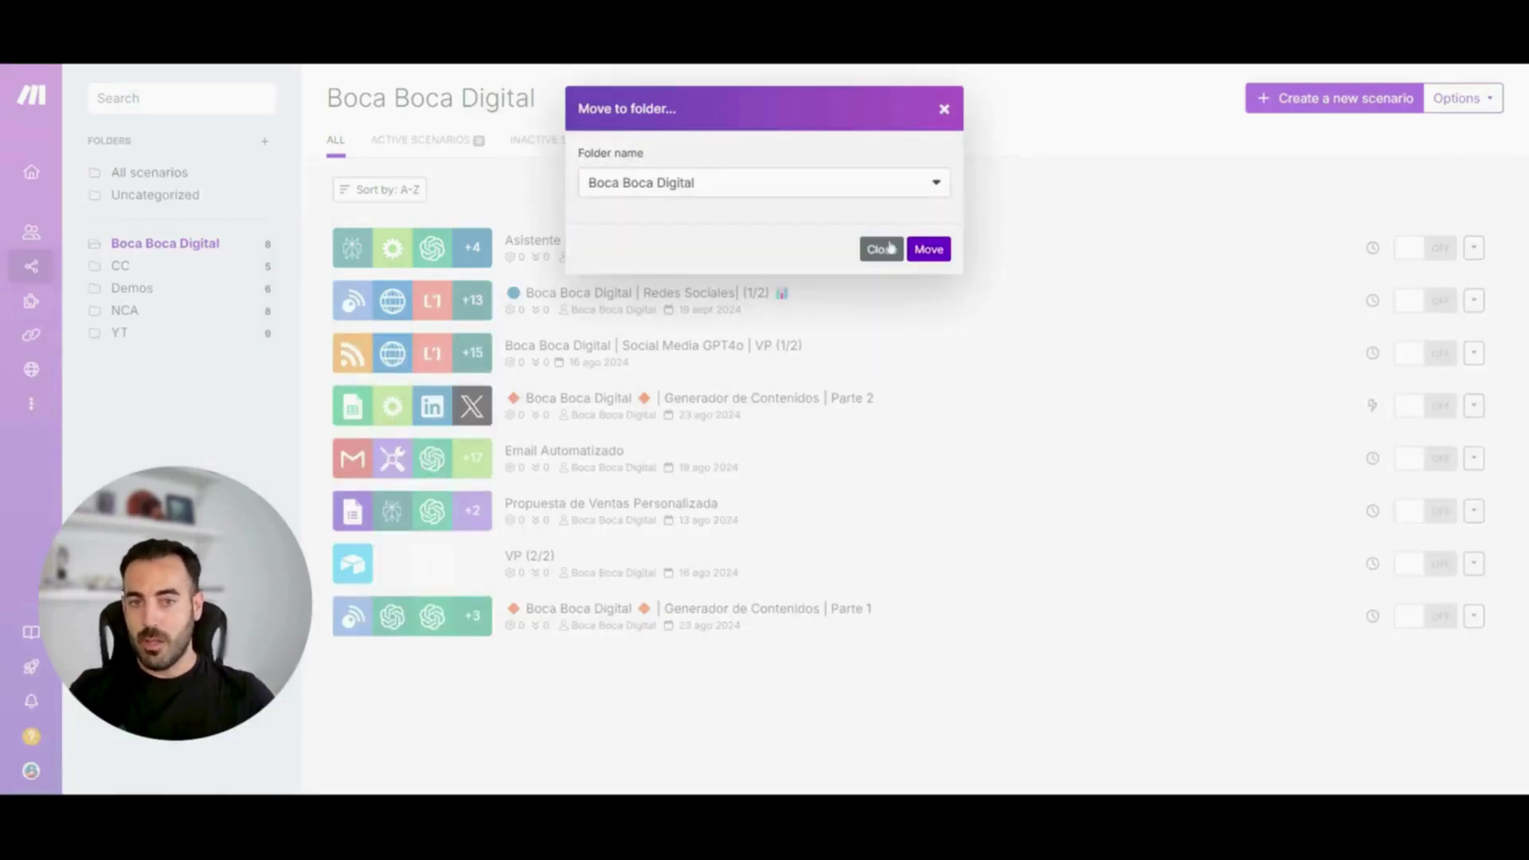
left_click(886, 249)
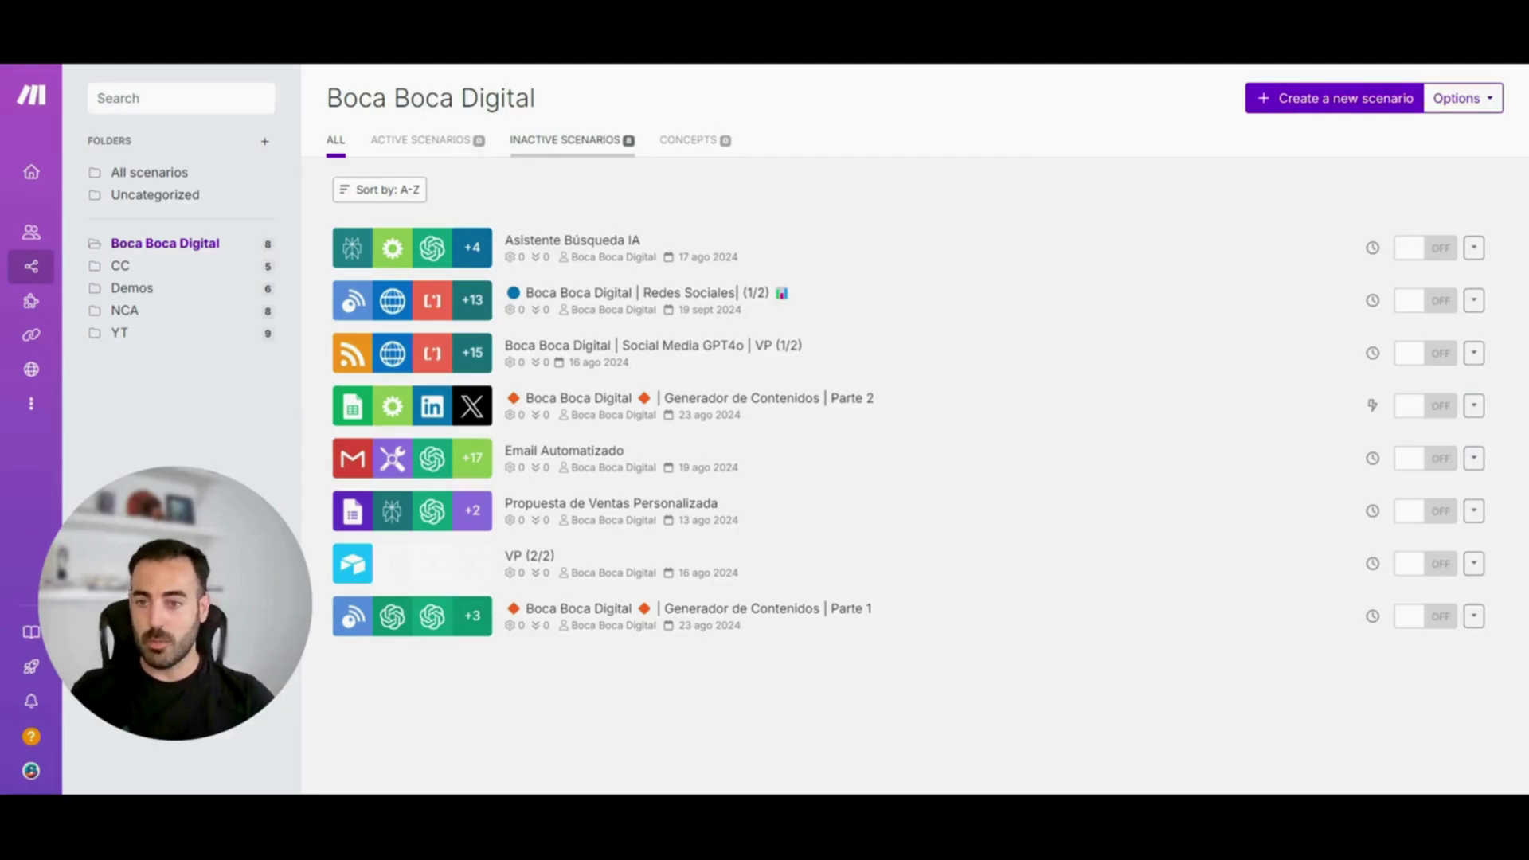
Open Notas de Voz → Productividad from the CC folder and retype the end of its title
left_click(151, 266)
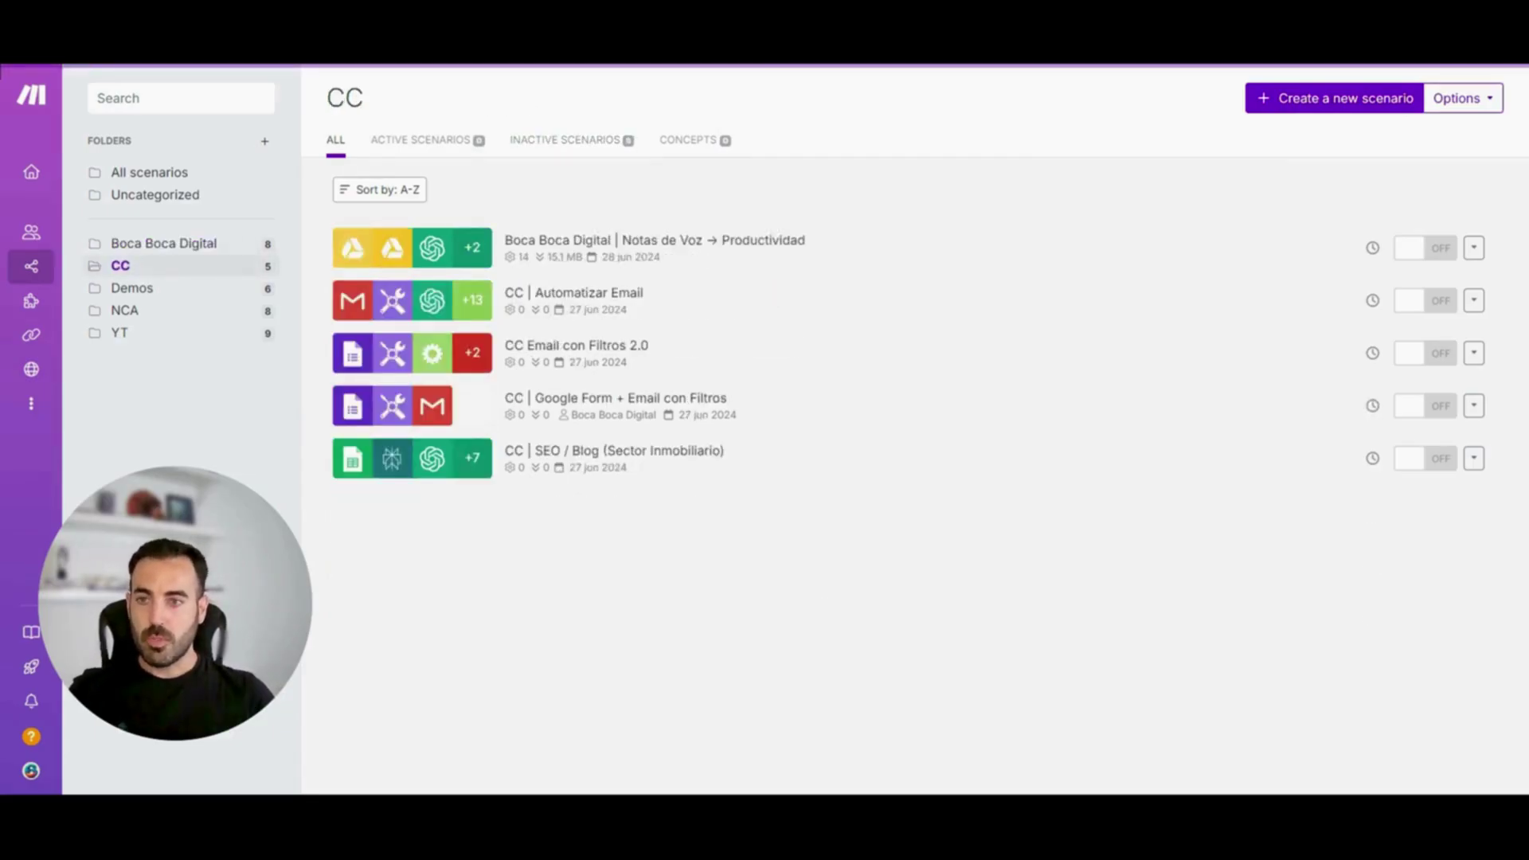
left_click(866, 258)
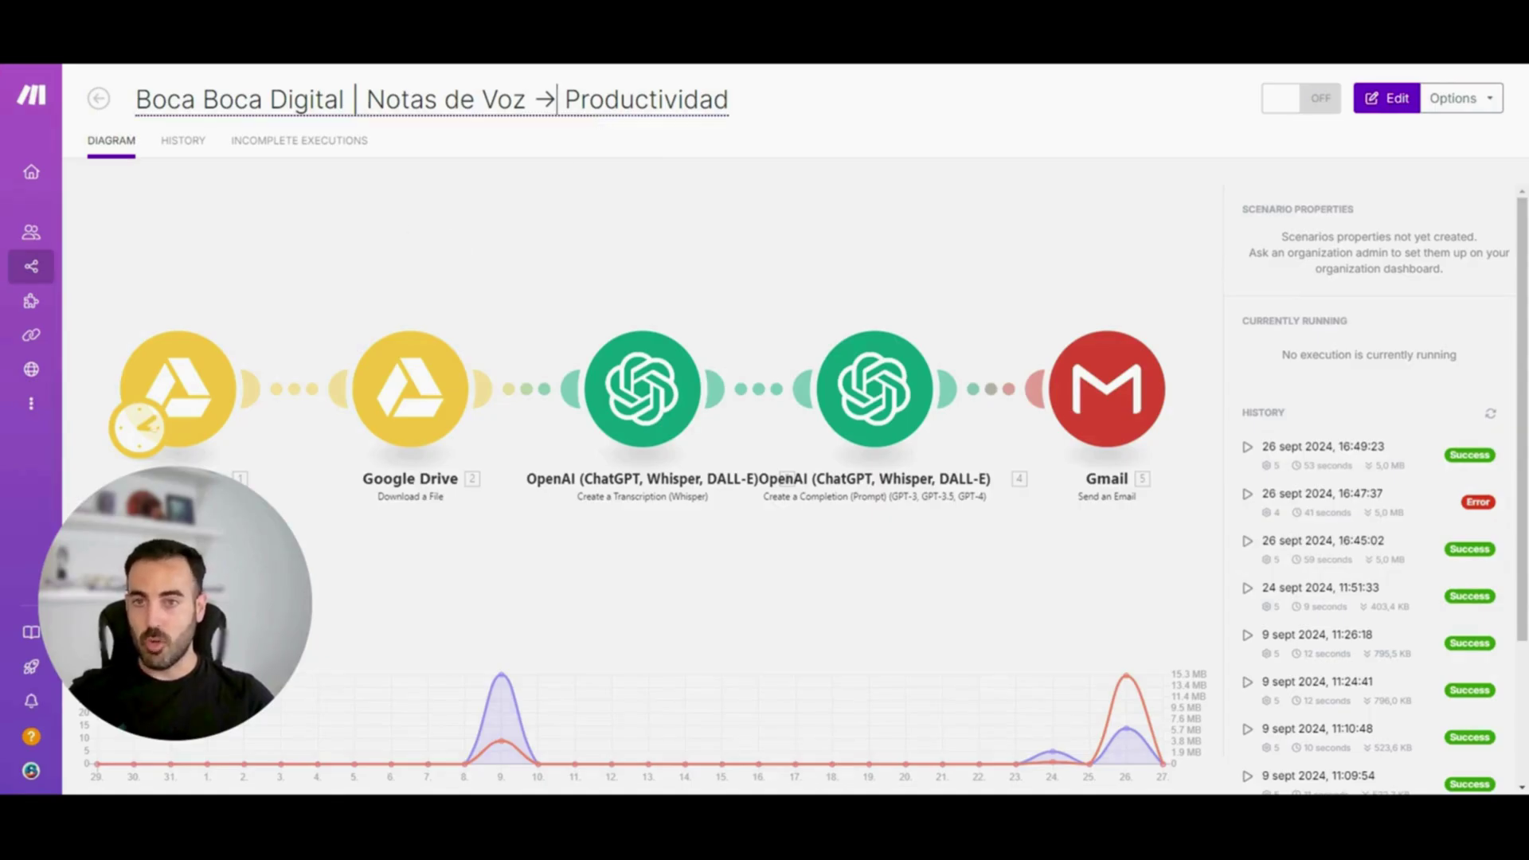
left_click_drag(635, 98, 714, 99)
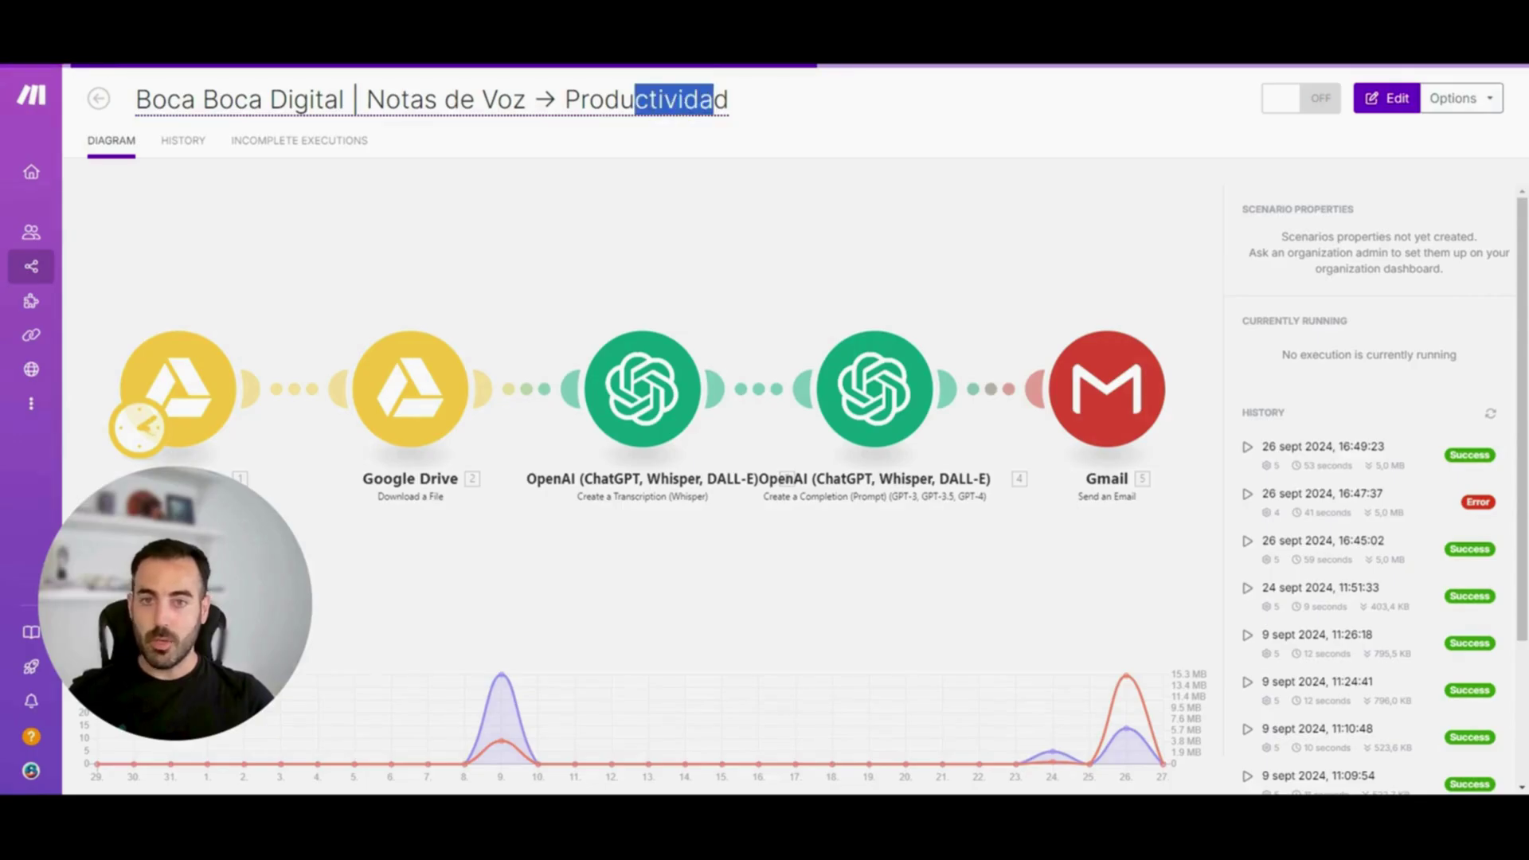
key("BackSpace")
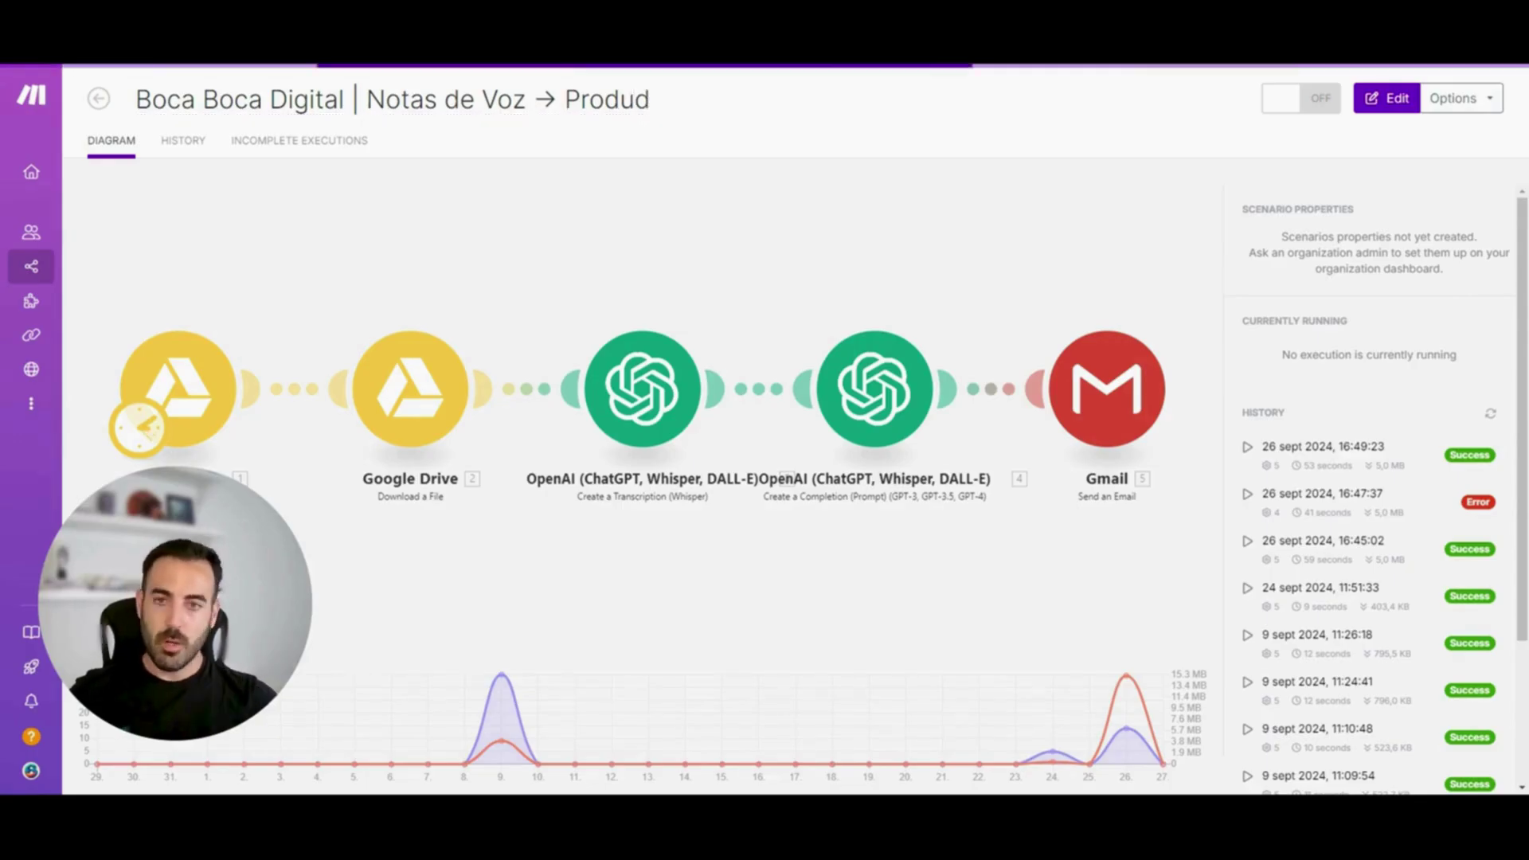
type("iii")
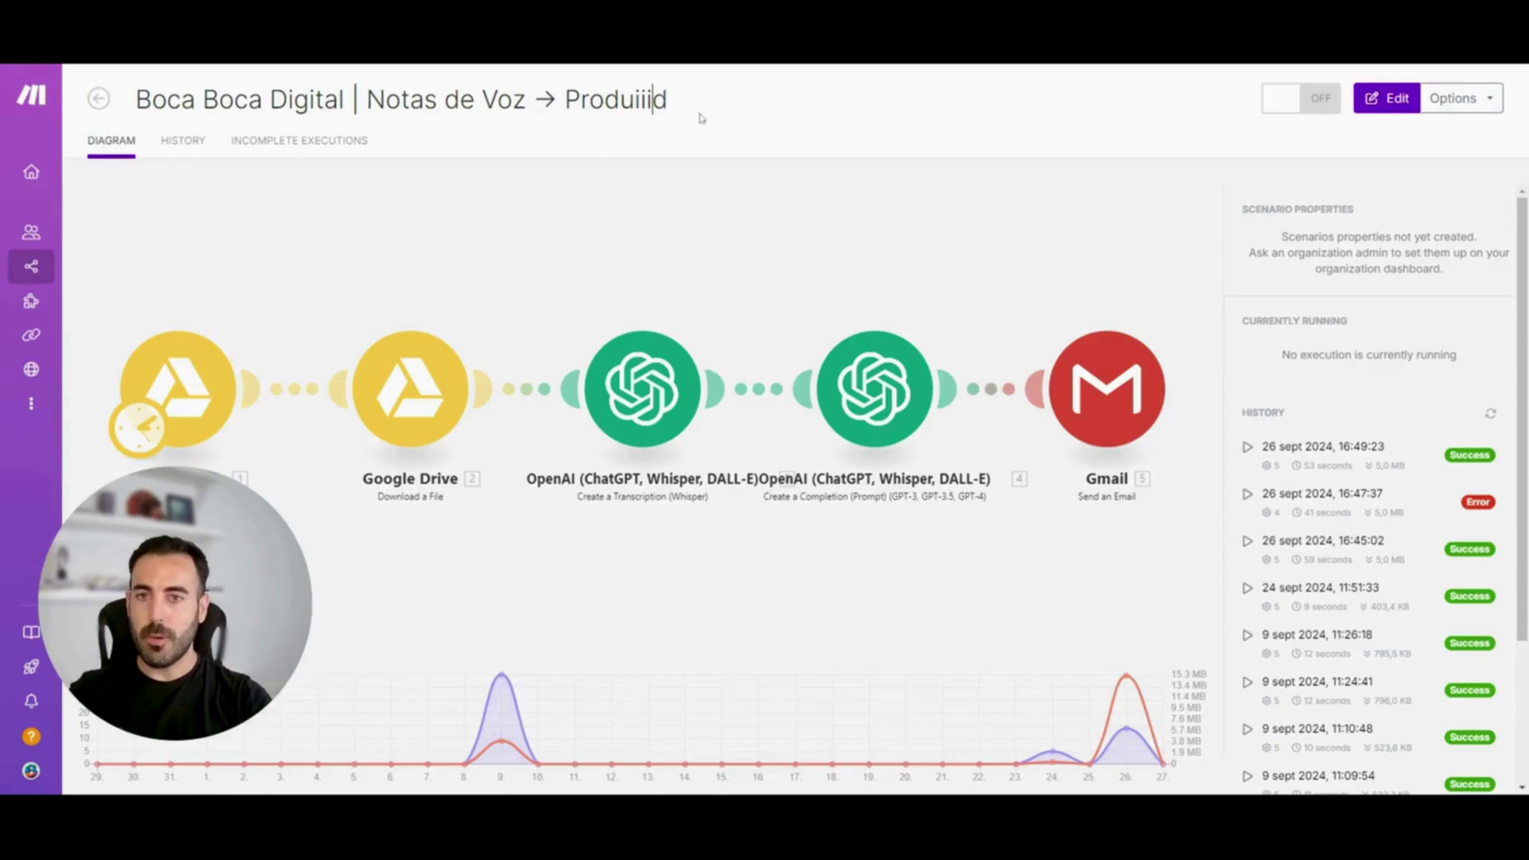
key("BackSpace")
key("BackSpace")
key("BackSpace")
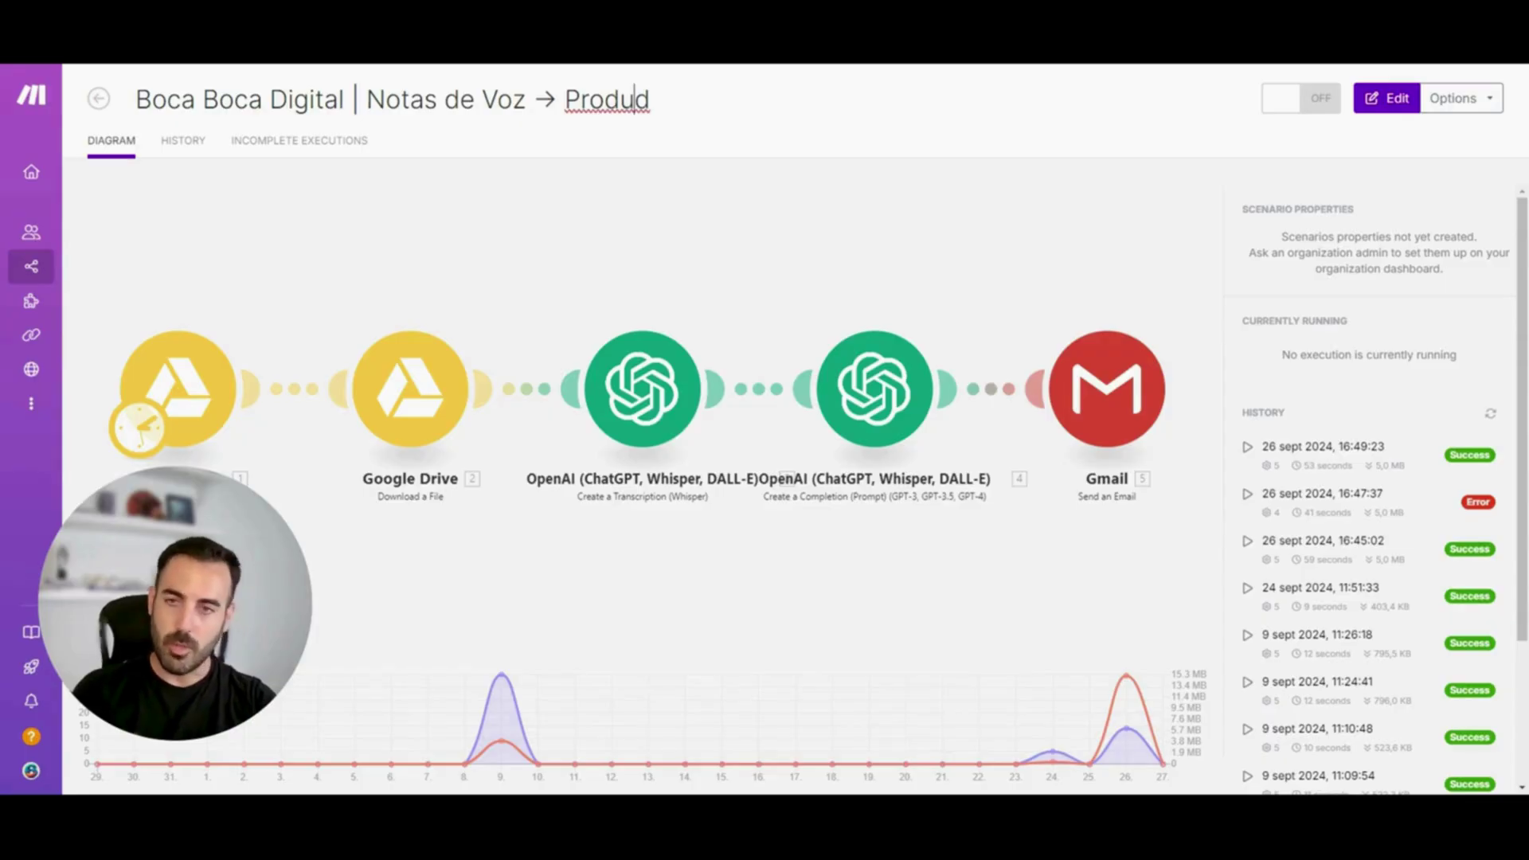
type("ctivida")
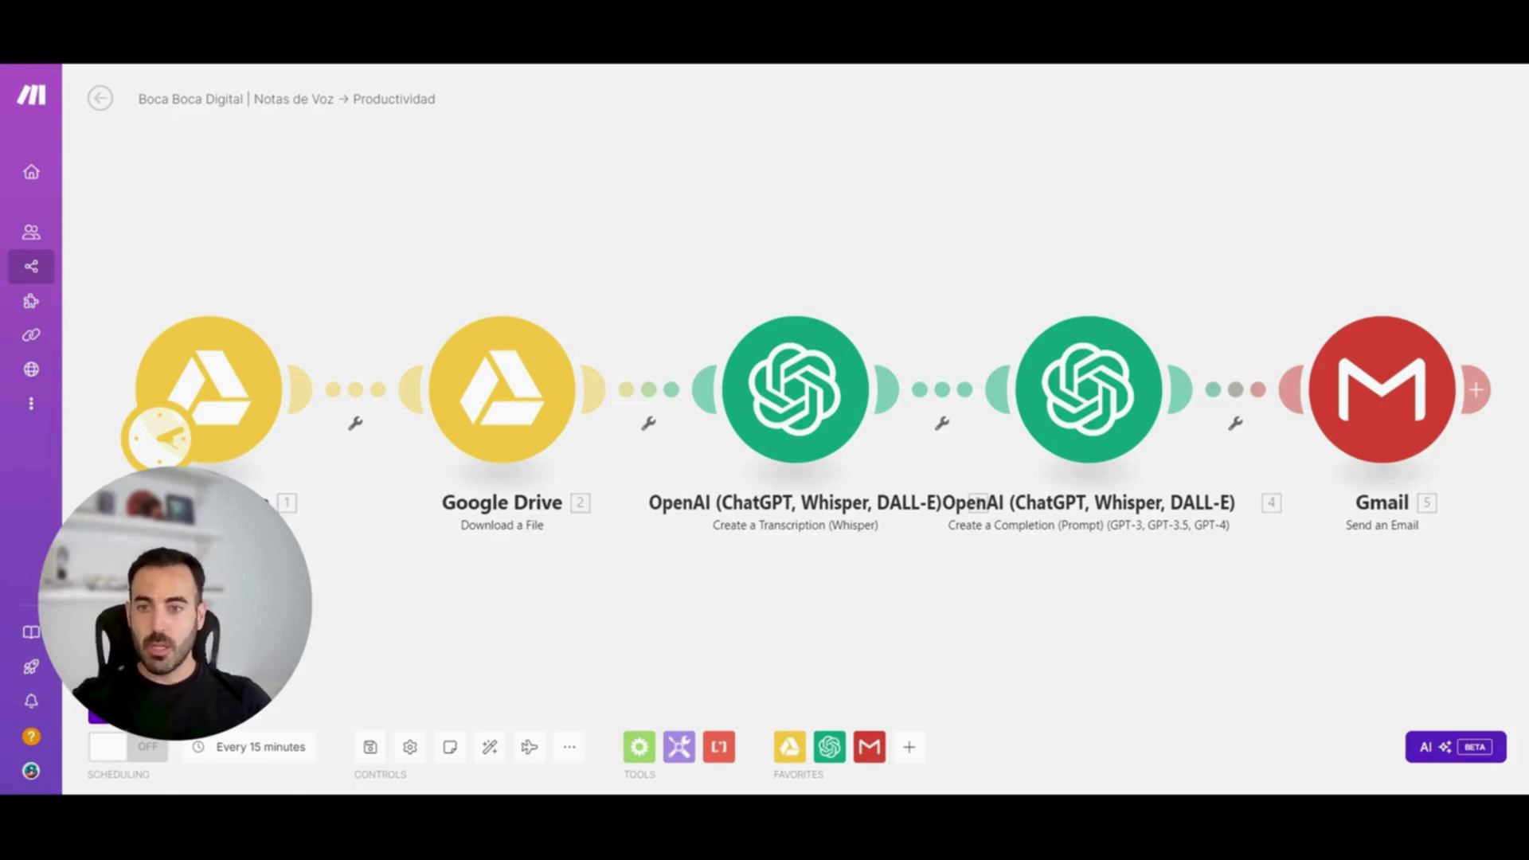
Rearrange the Google Drive download, transcription and OpenAI completion modules on the canvas
left_click_drag(492, 373, 468, 178)
left_click_drag(793, 395, 677, 540)
left_click_drag(1097, 396, 1099, 361)
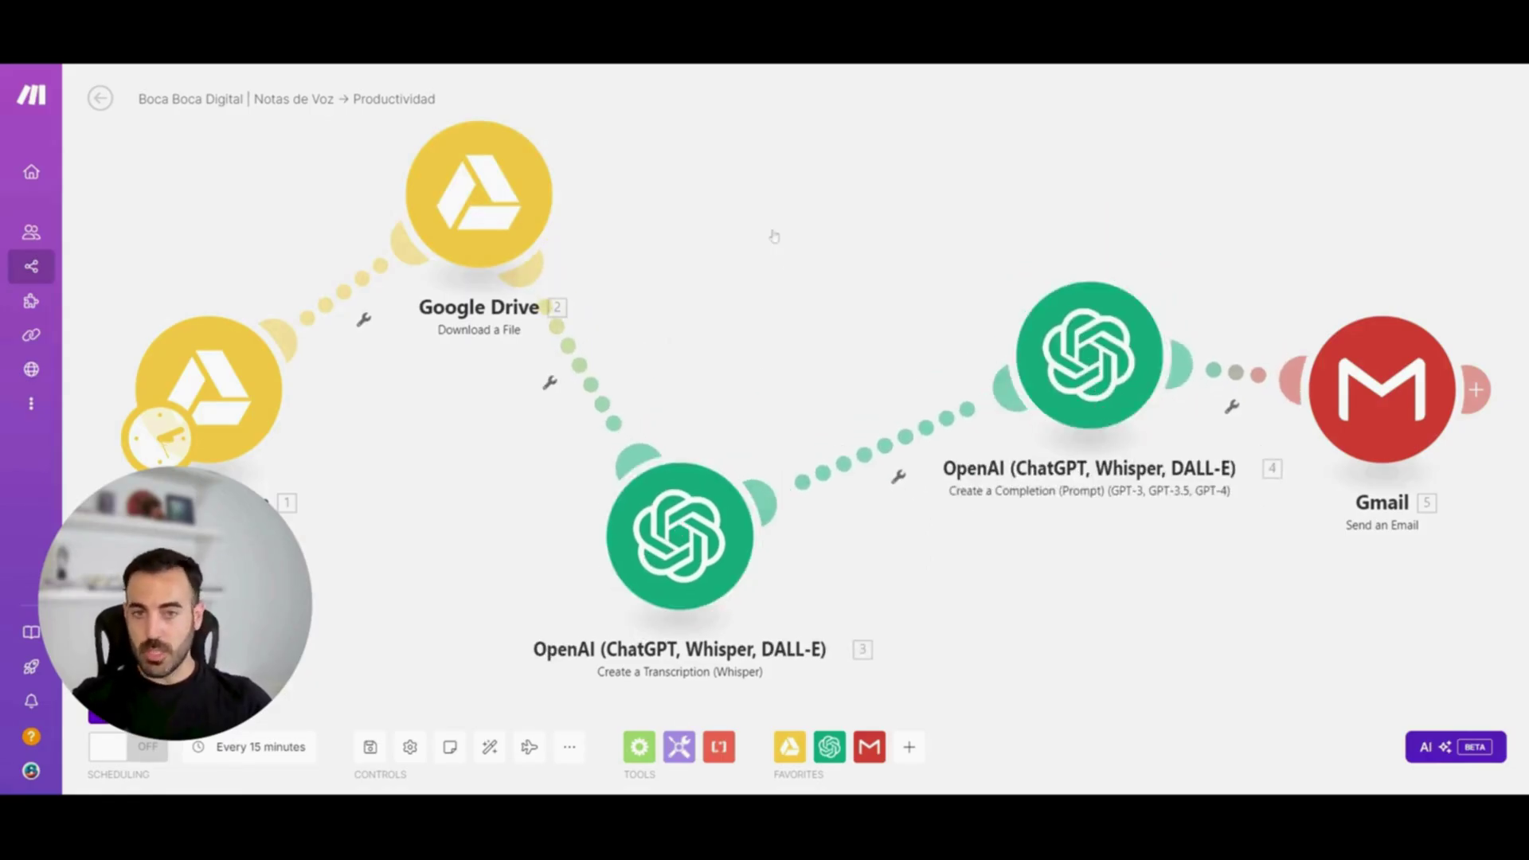
right_click(748, 198)
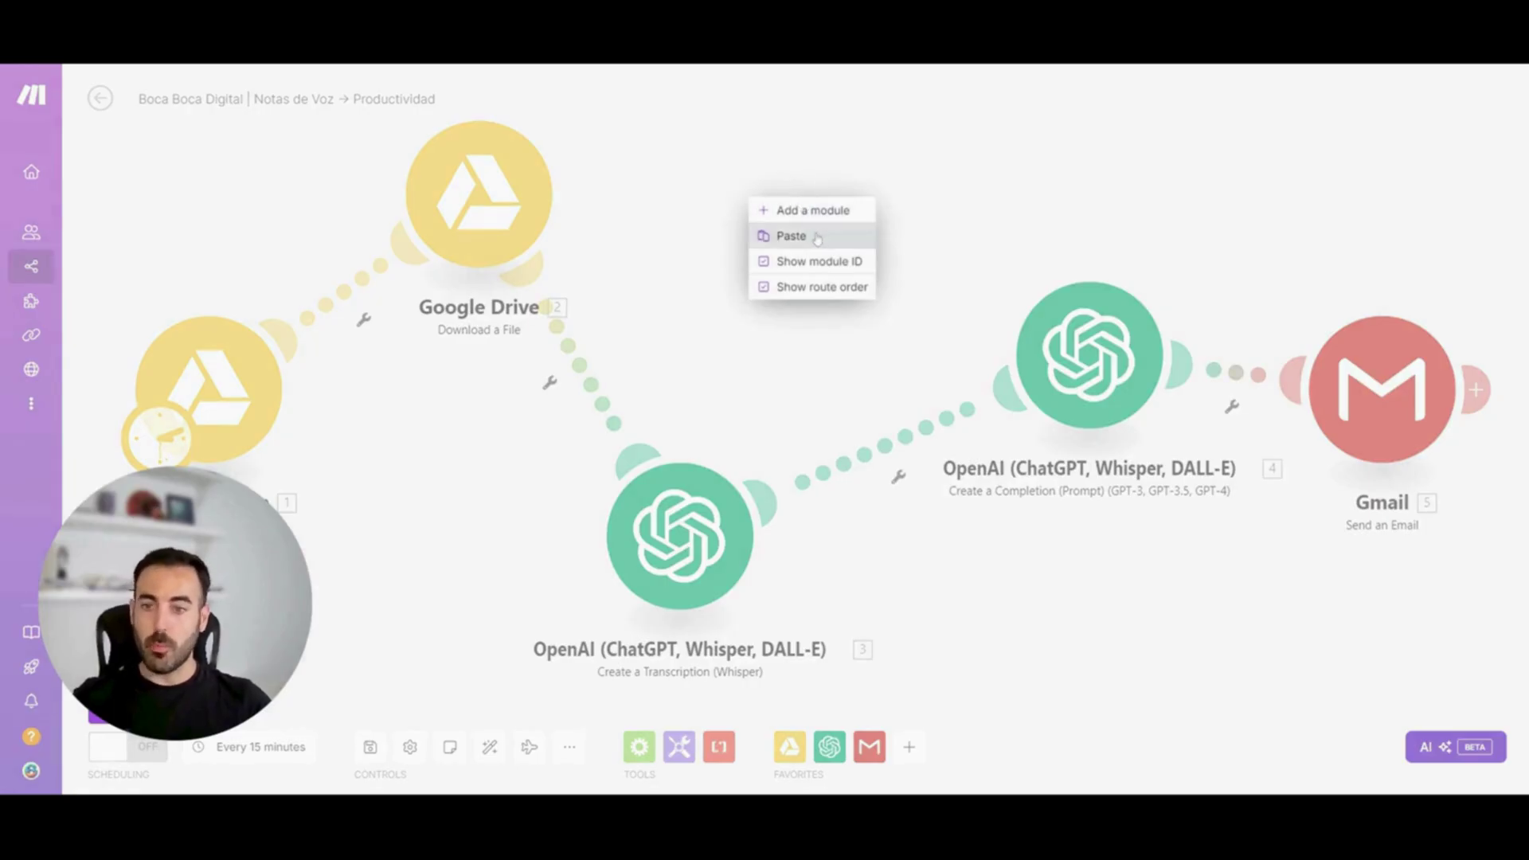
left_click(685, 210)
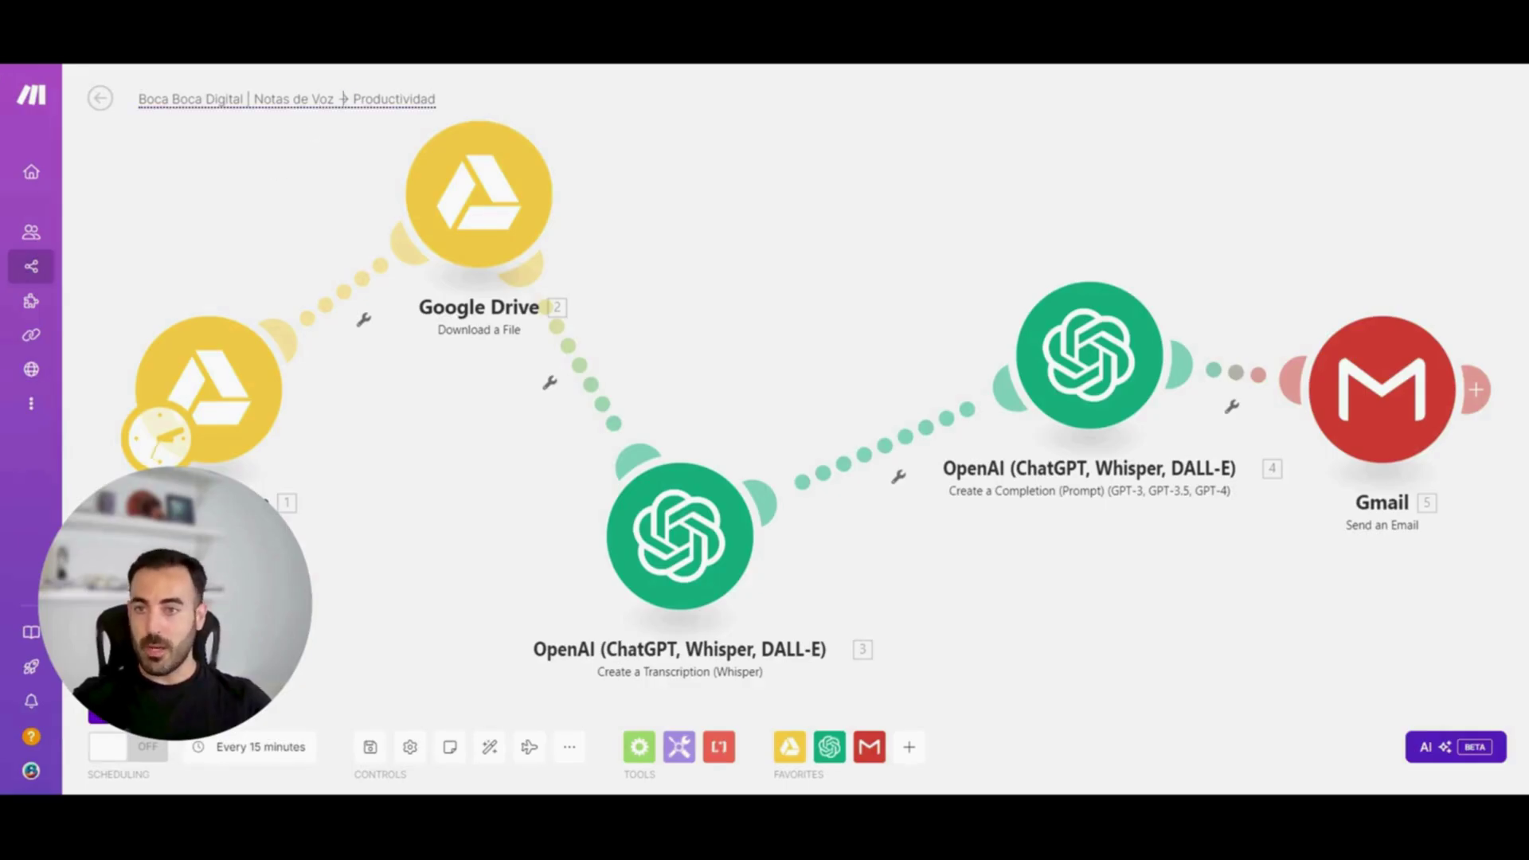
Rename the scenario to 'Test' and go to the Templates gallery
left_click(344, 99)
key("BackSpace")
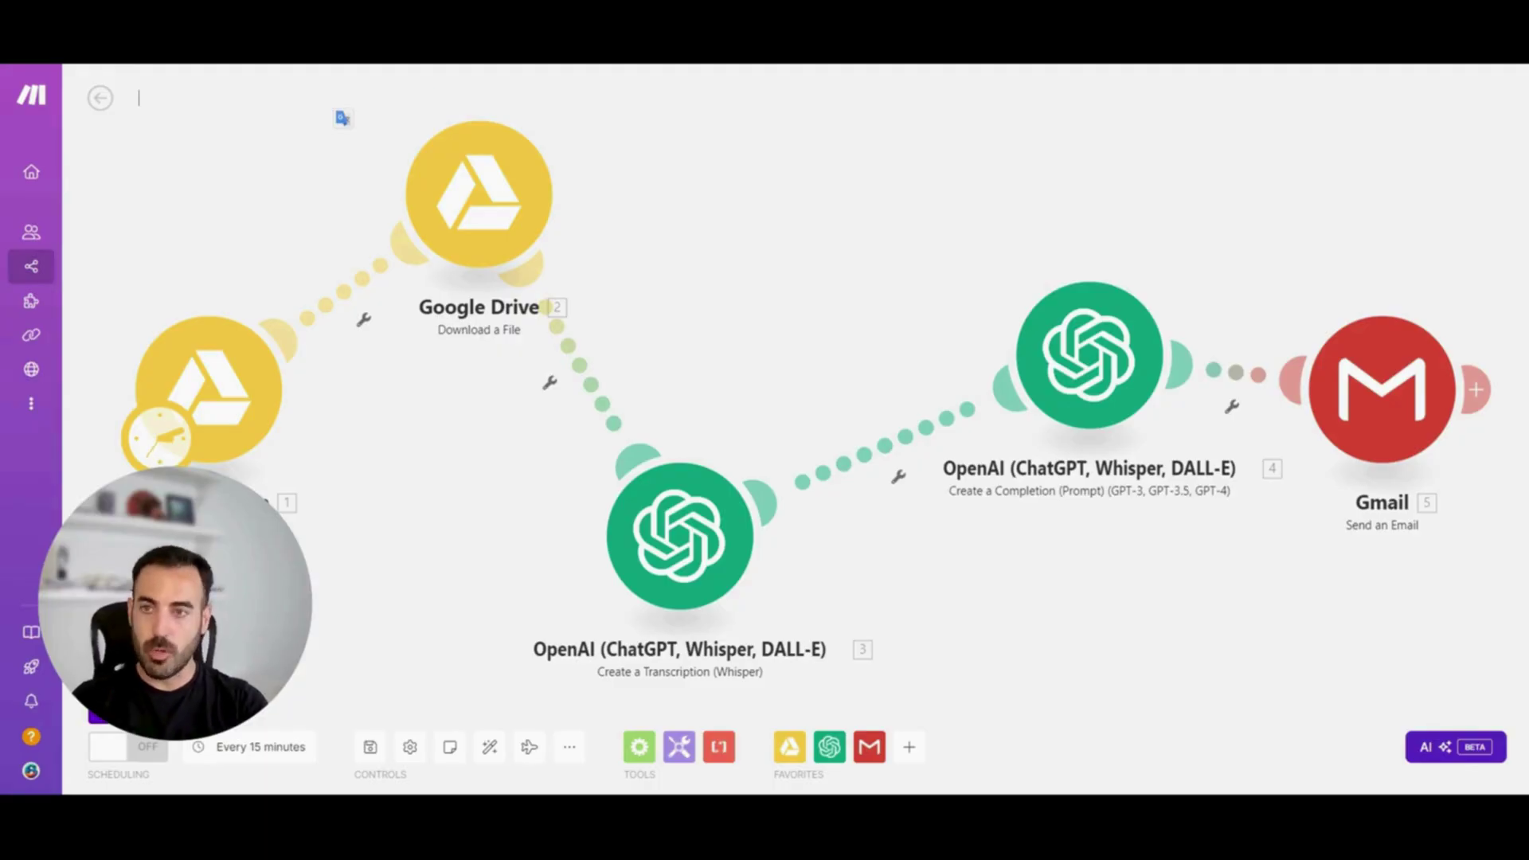
type("Test")
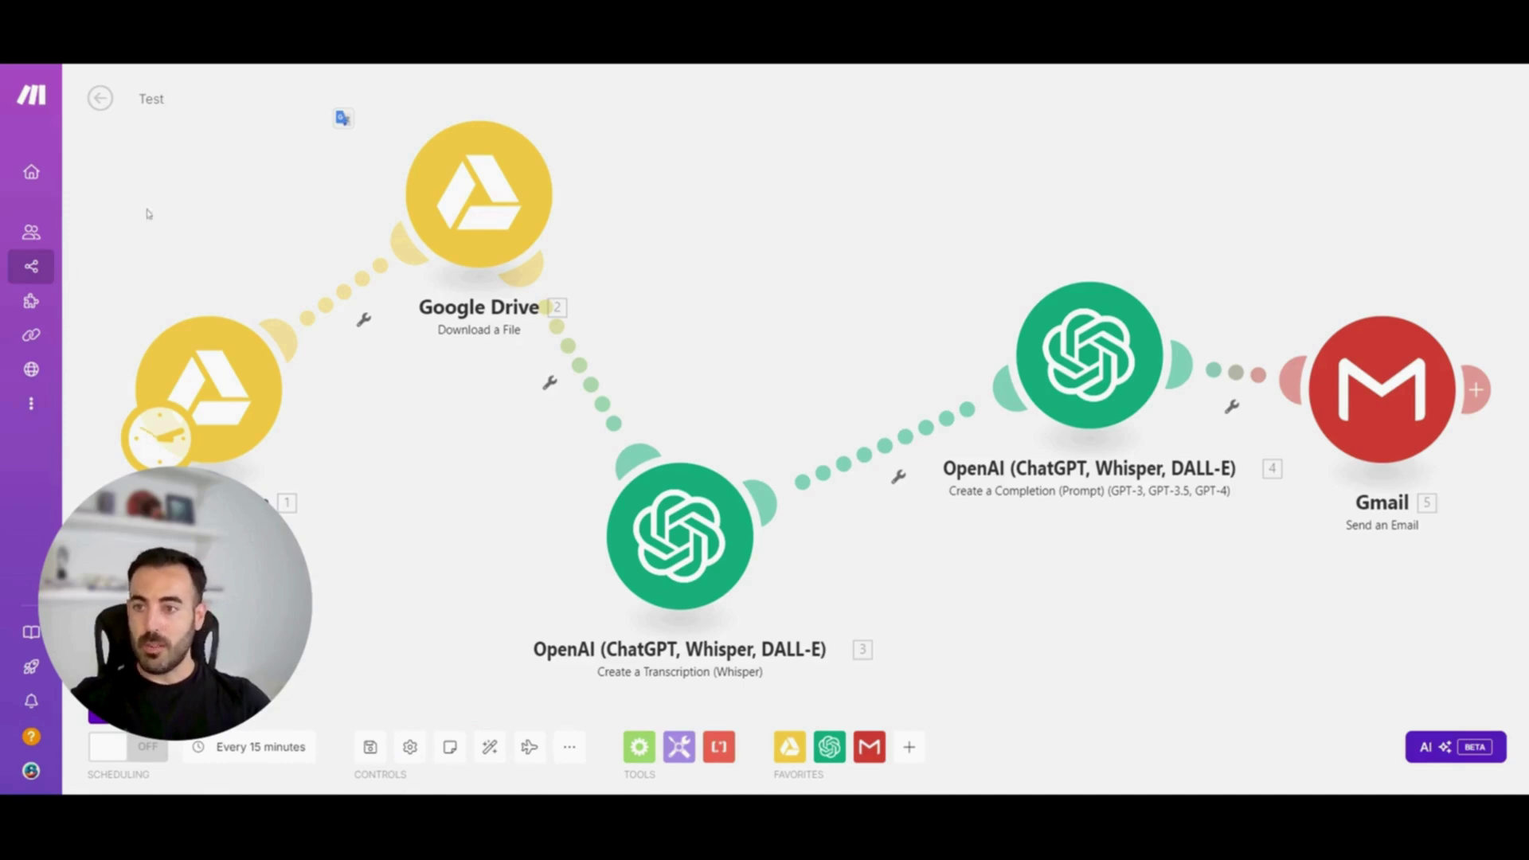
mouse_move(51, 205)
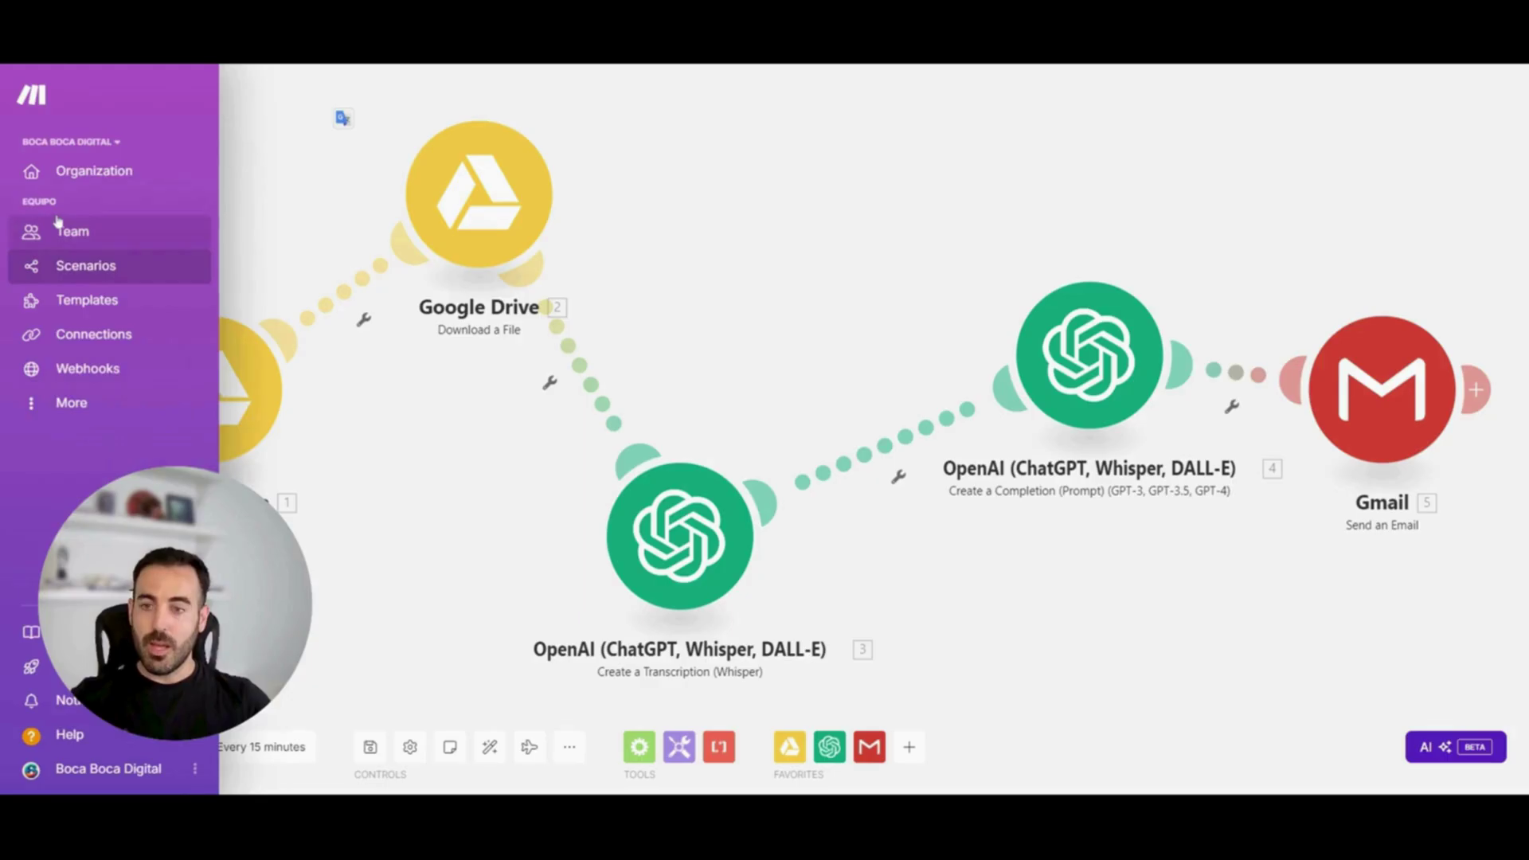
left_click(94, 307)
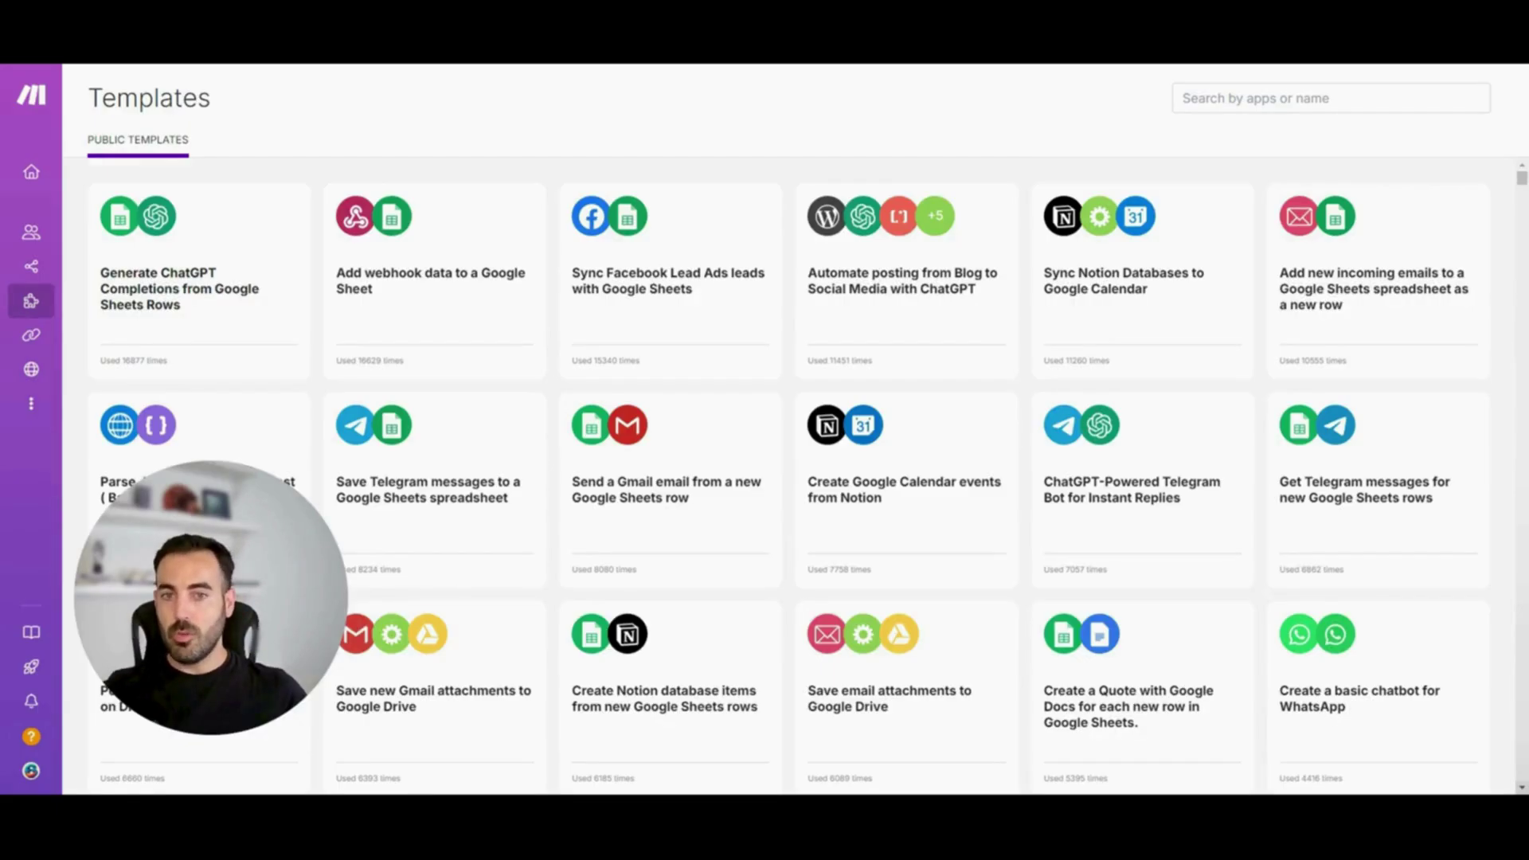
scroll(797, 478, "down", 4)
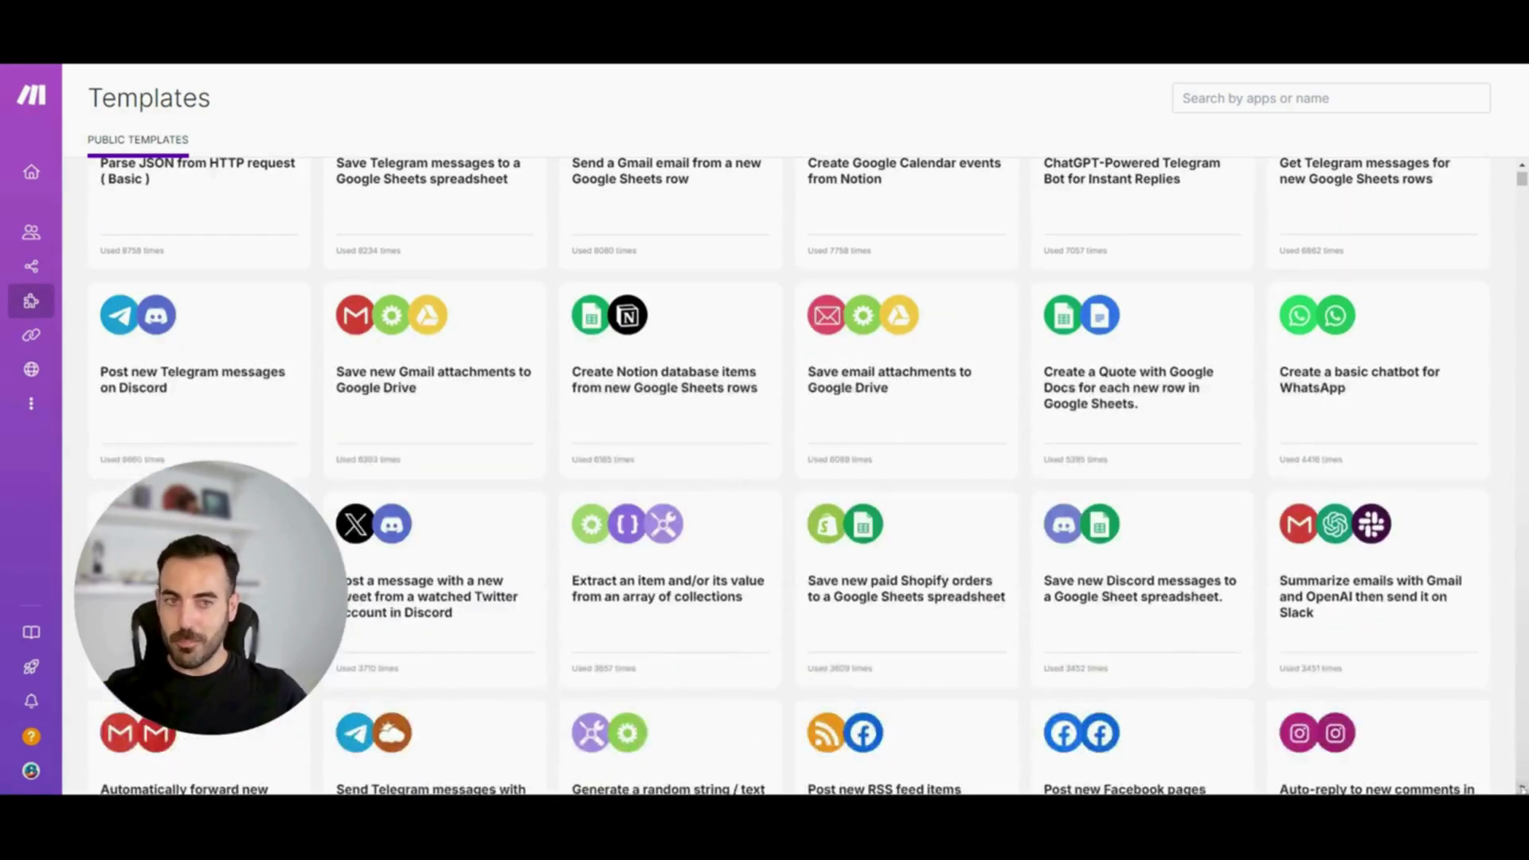
scroll(789, 478, "down", 1)
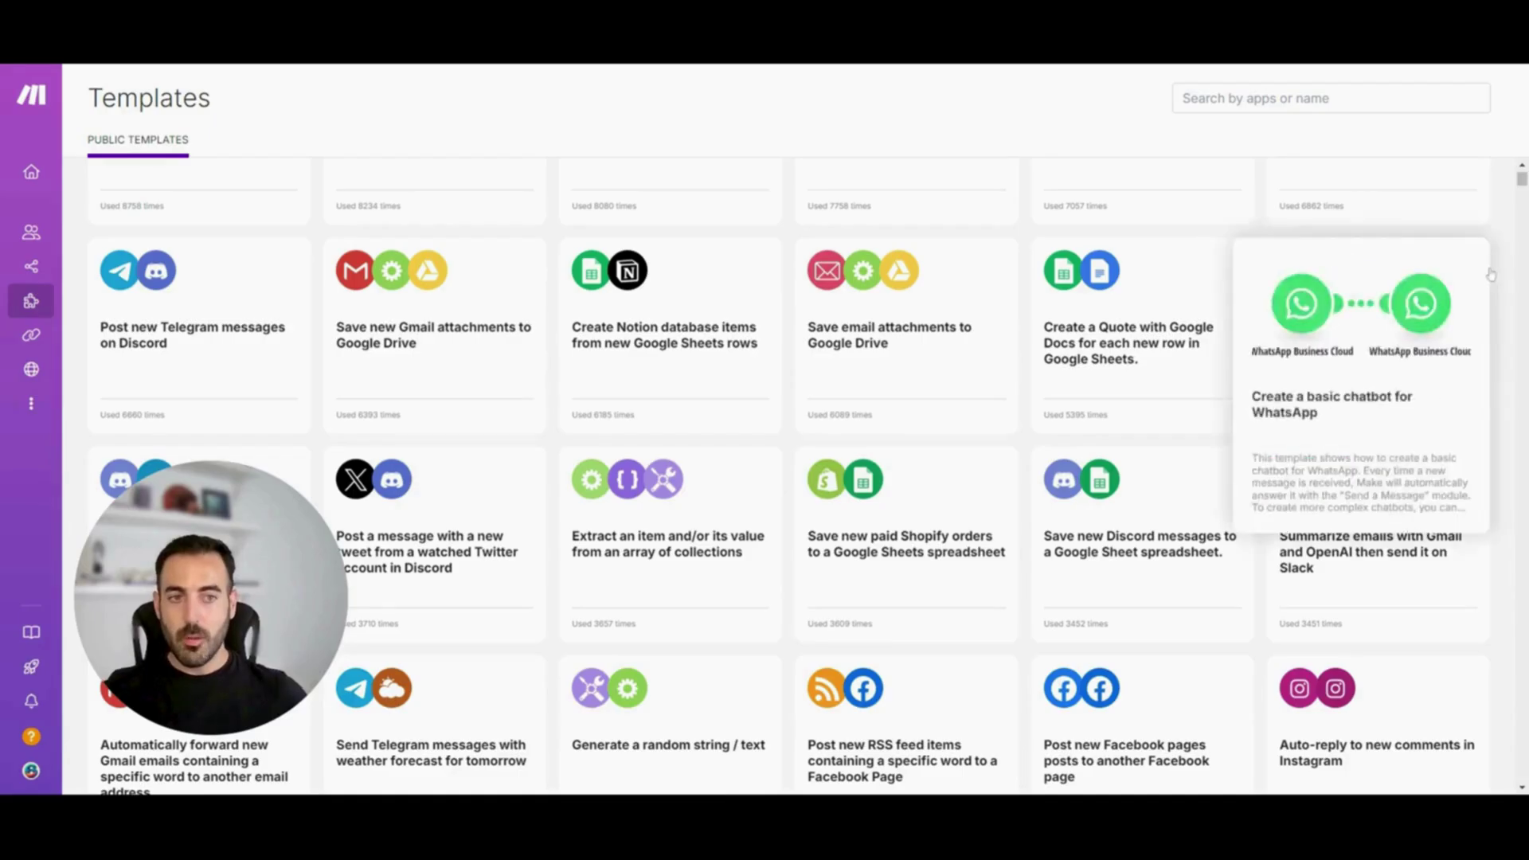
scroll(1521, 187, "up", 5)
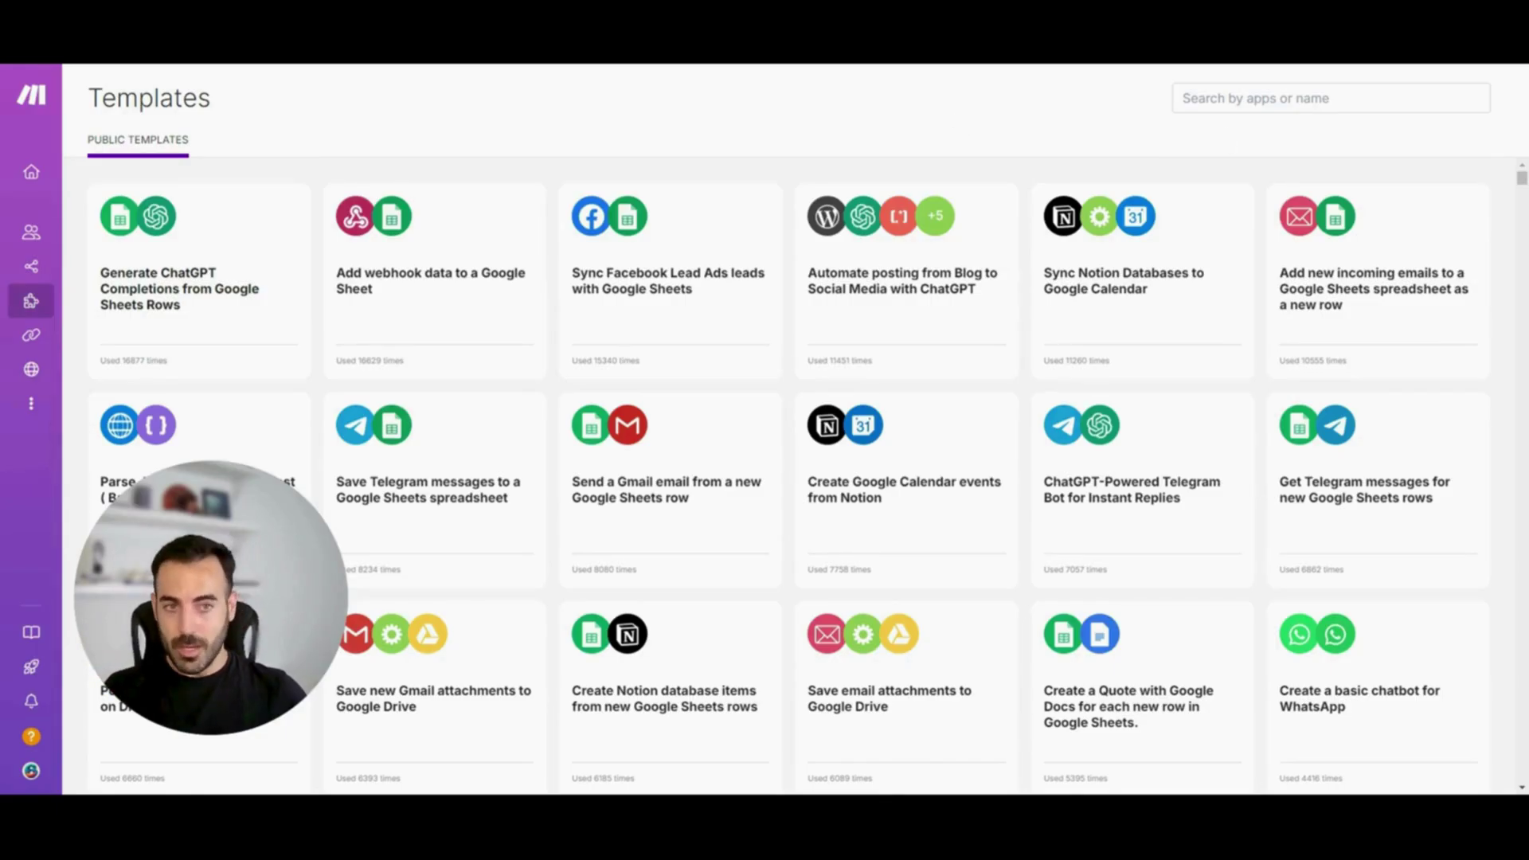
Search templates for 'trello' and apply Trello as the app filter
left_click(1331, 98)
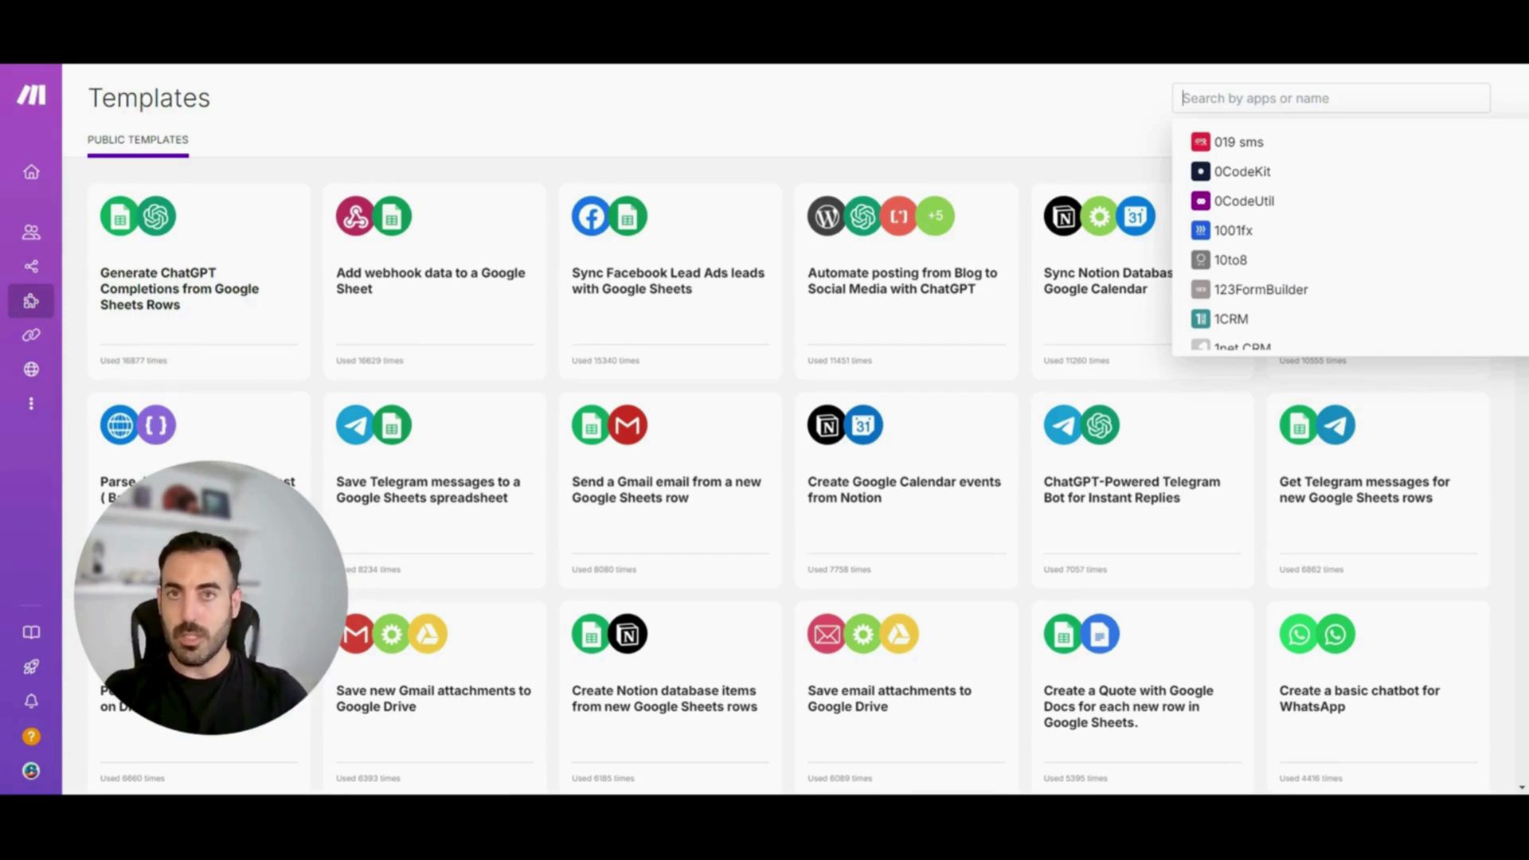
type("trello")
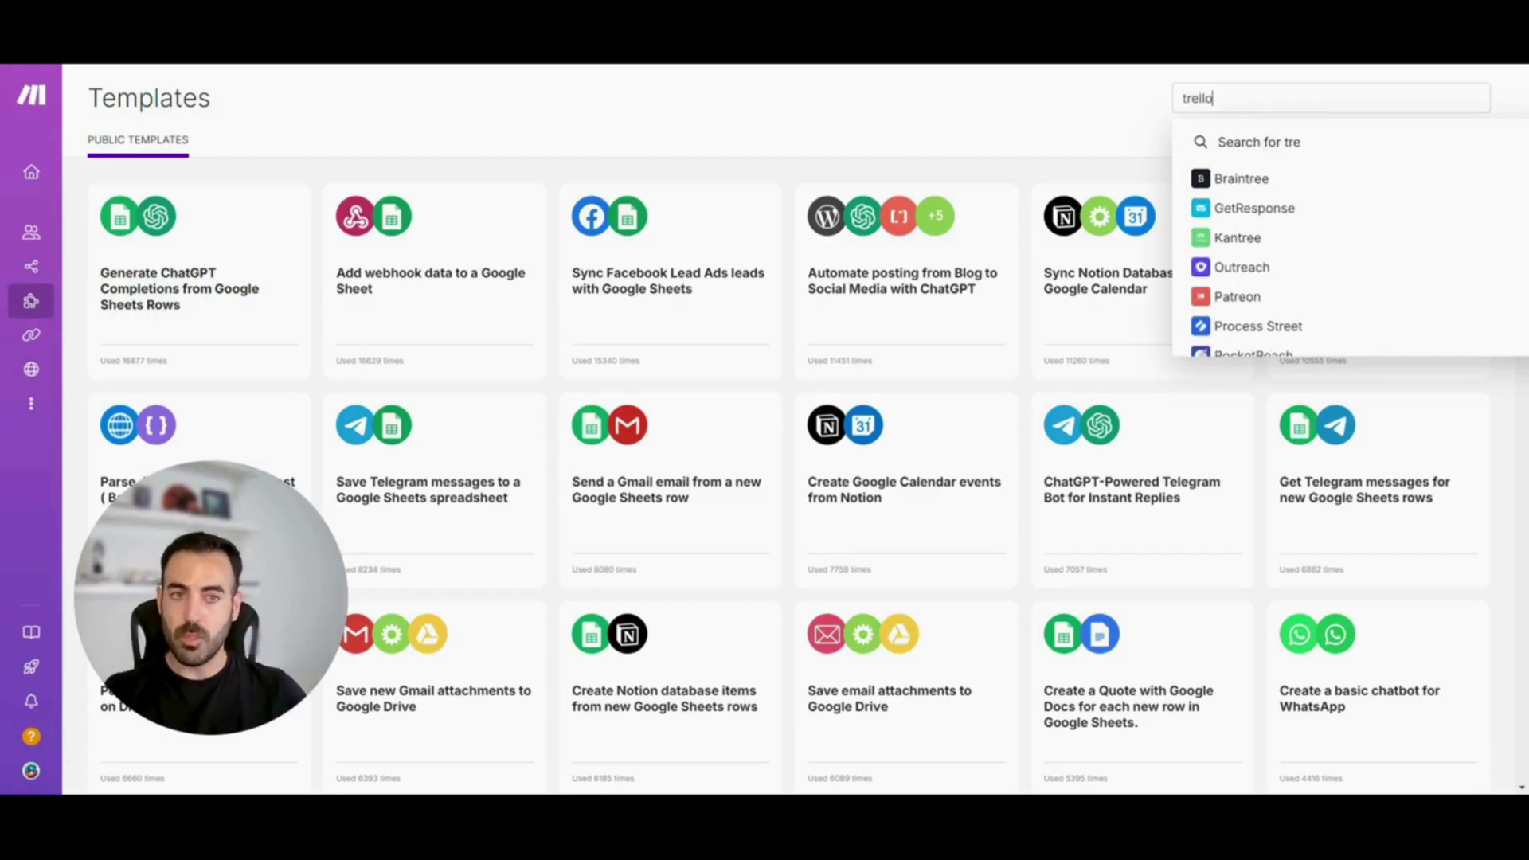
left_click(1231, 177)
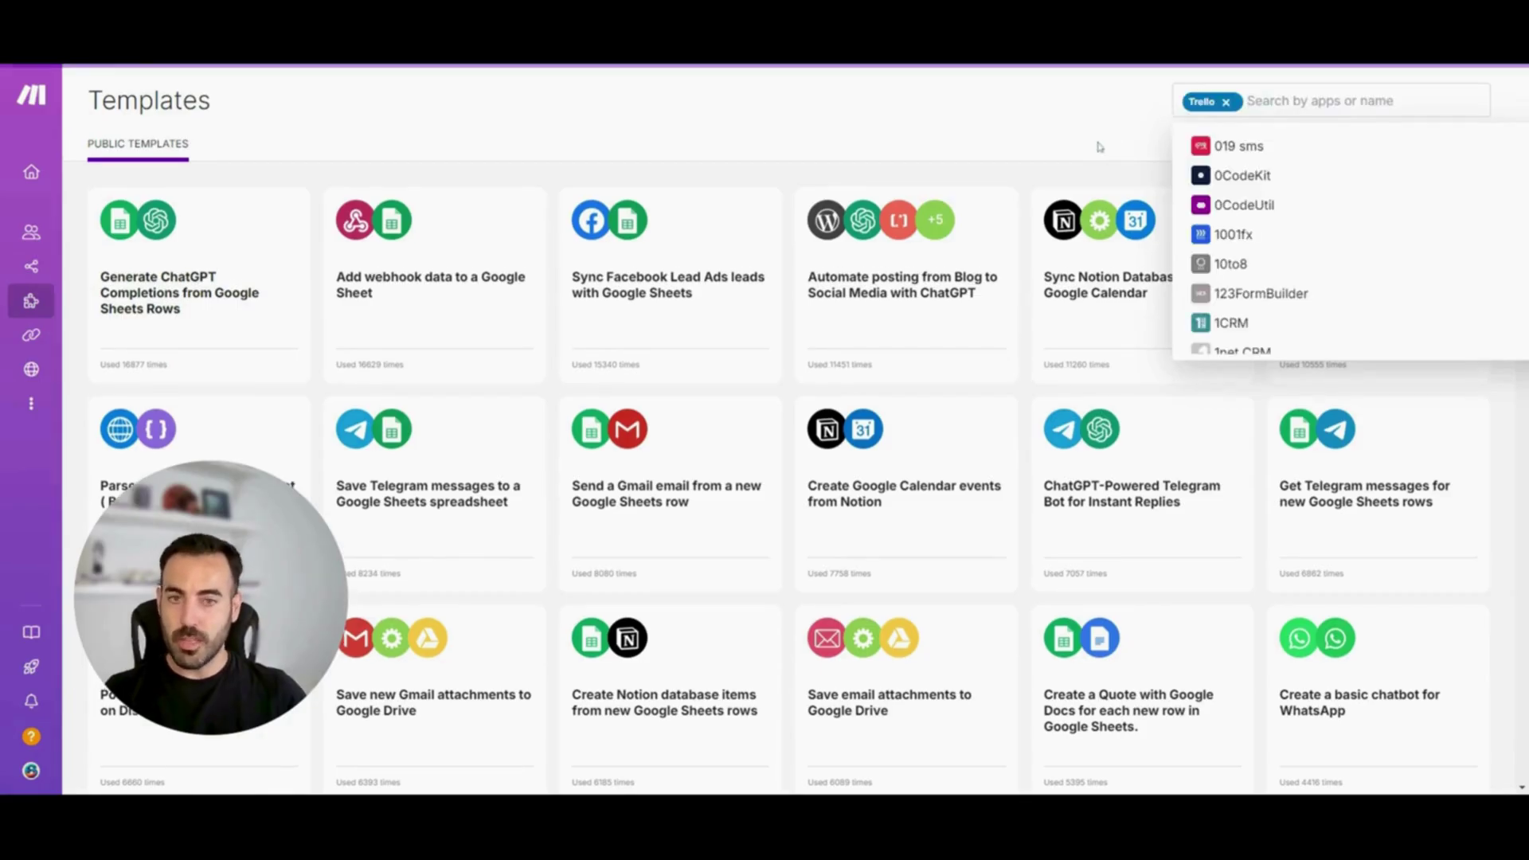
left_click(1100, 146)
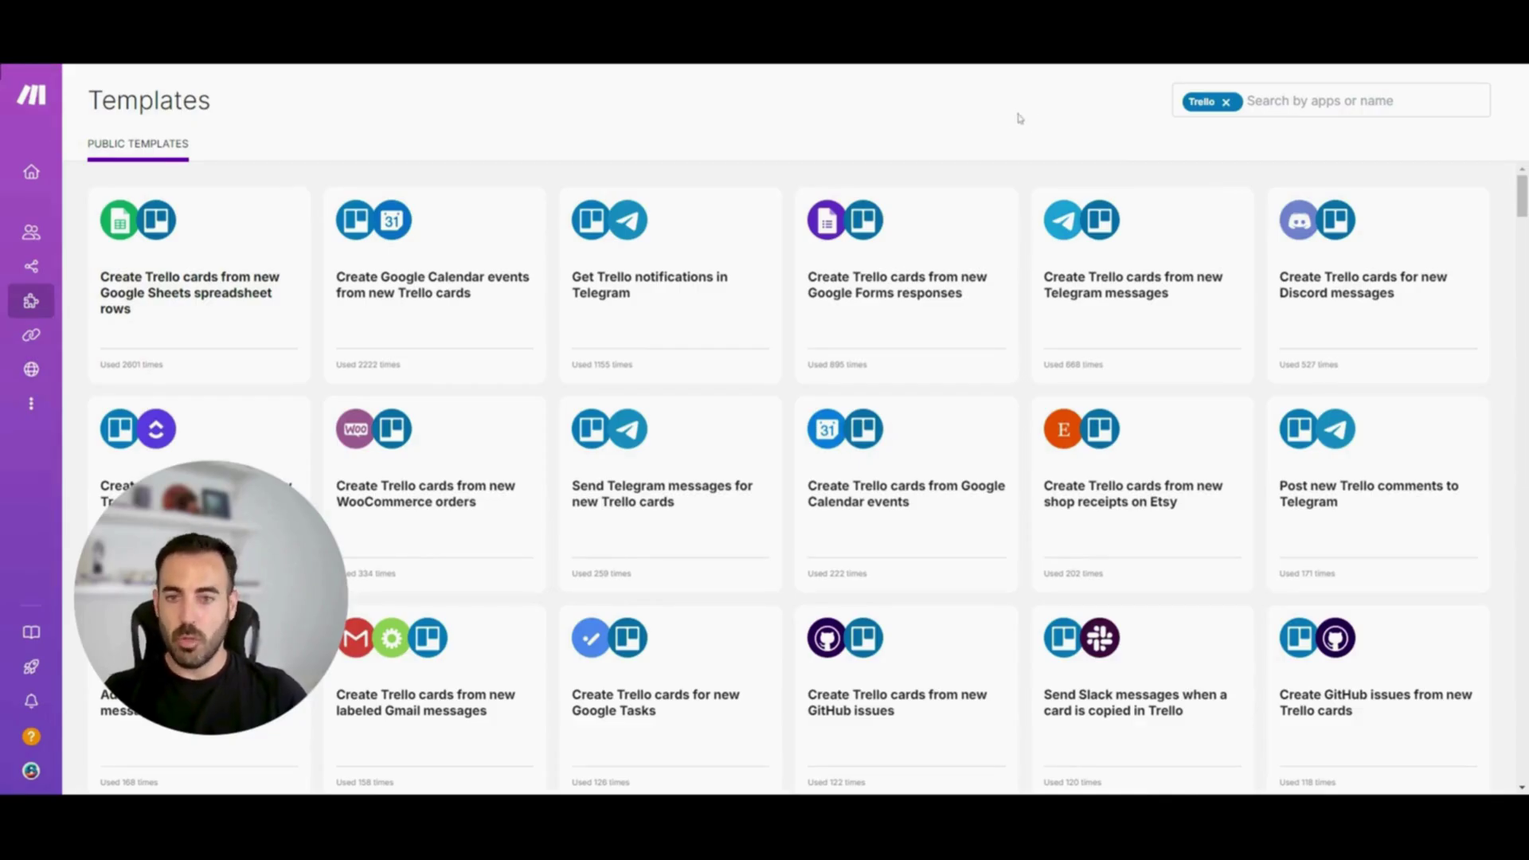
View the 'Create Trello cards for new Discord messages' template's Discord-to-Trello flow
mouse_move(1358, 279)
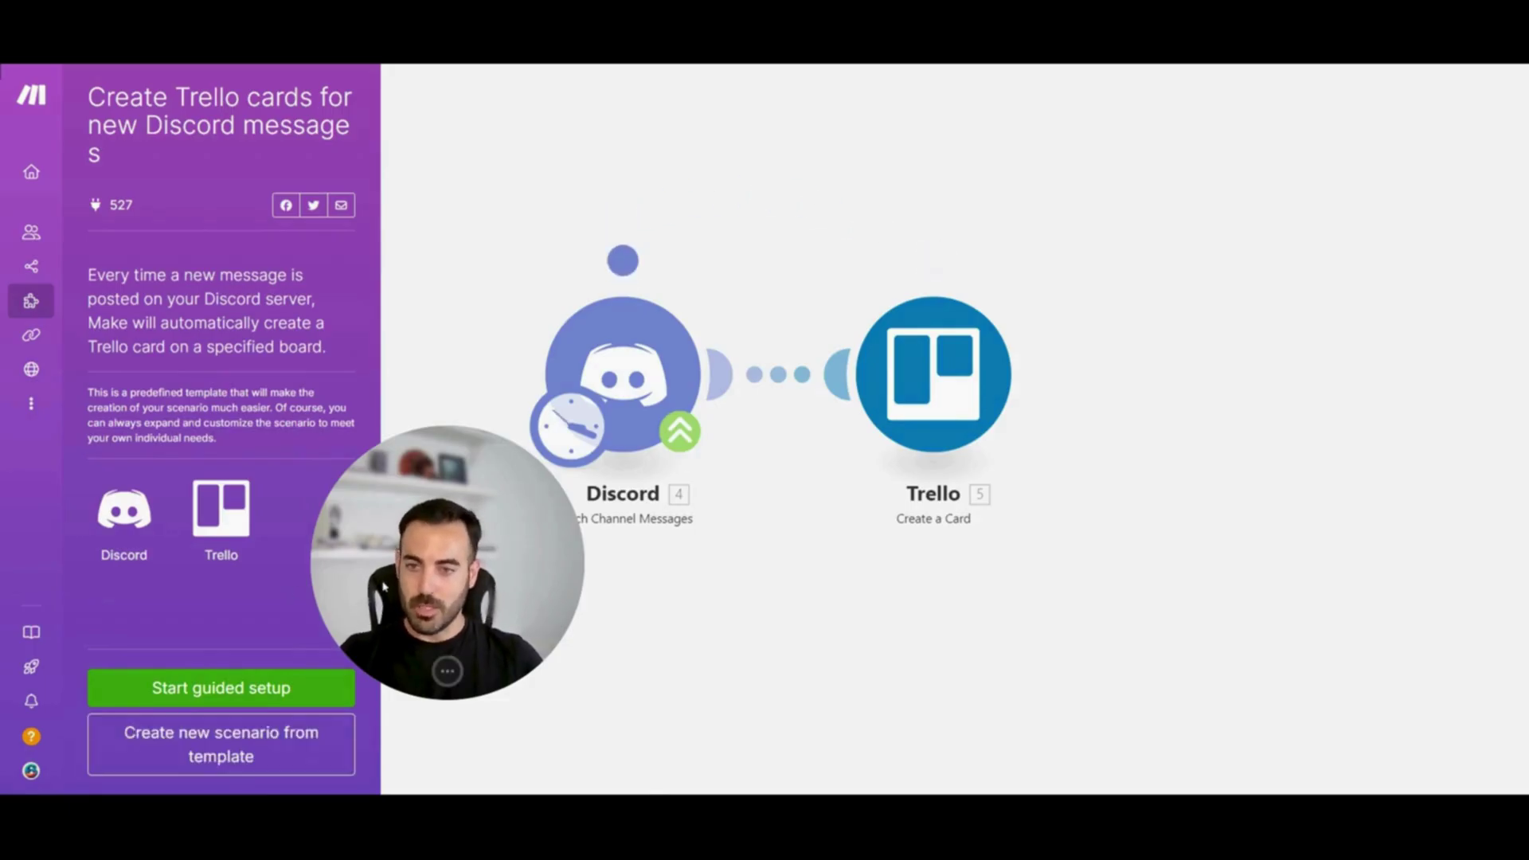
mouse_move(31, 334)
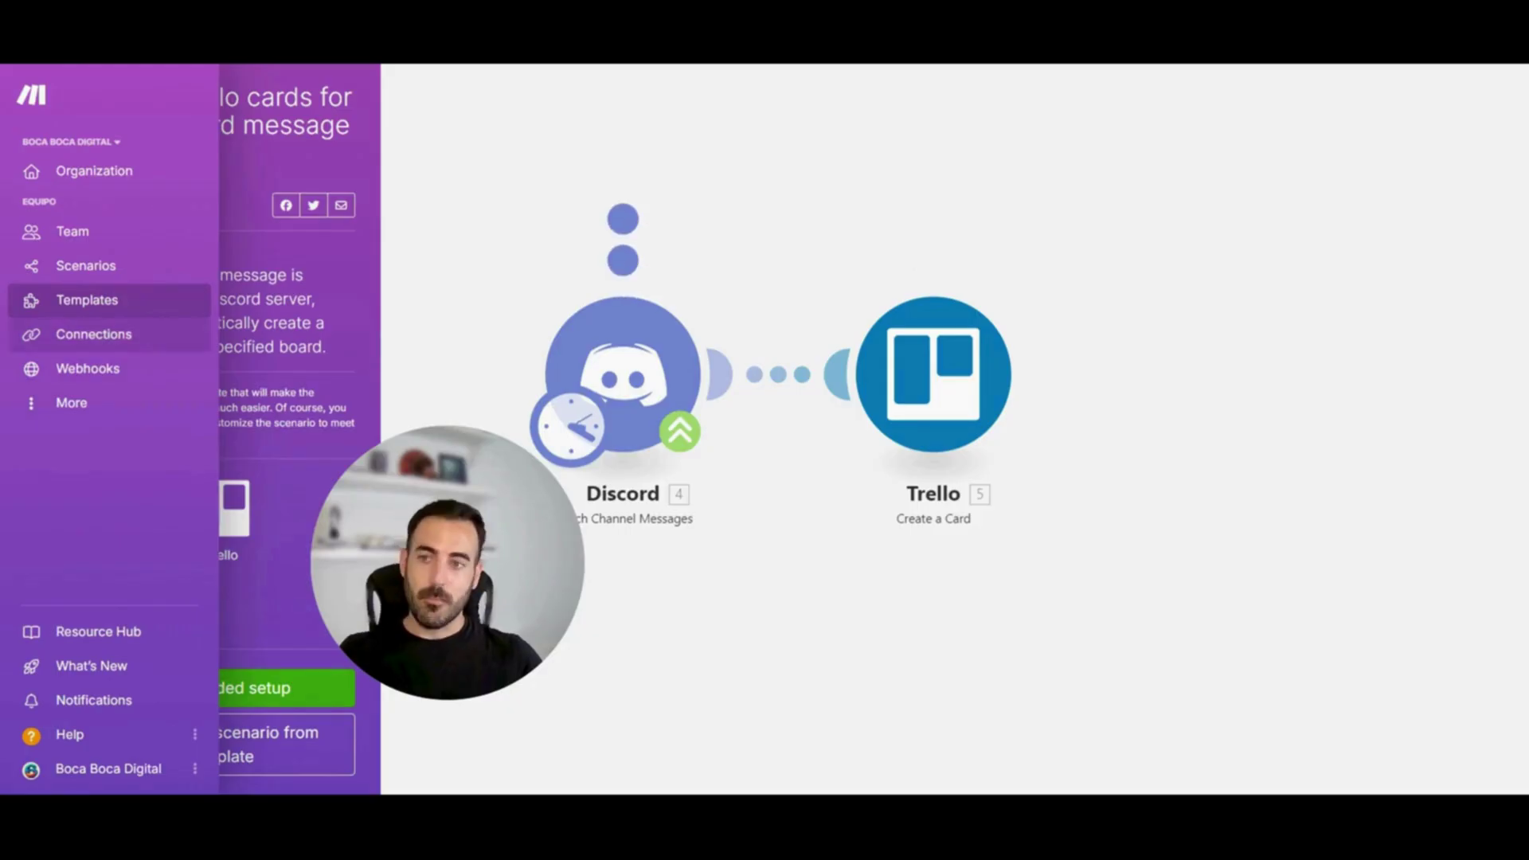
Scroll through the connections such as Slack, Discord, Google Drive, Buffer and ElevenLabs
left_click(31, 334)
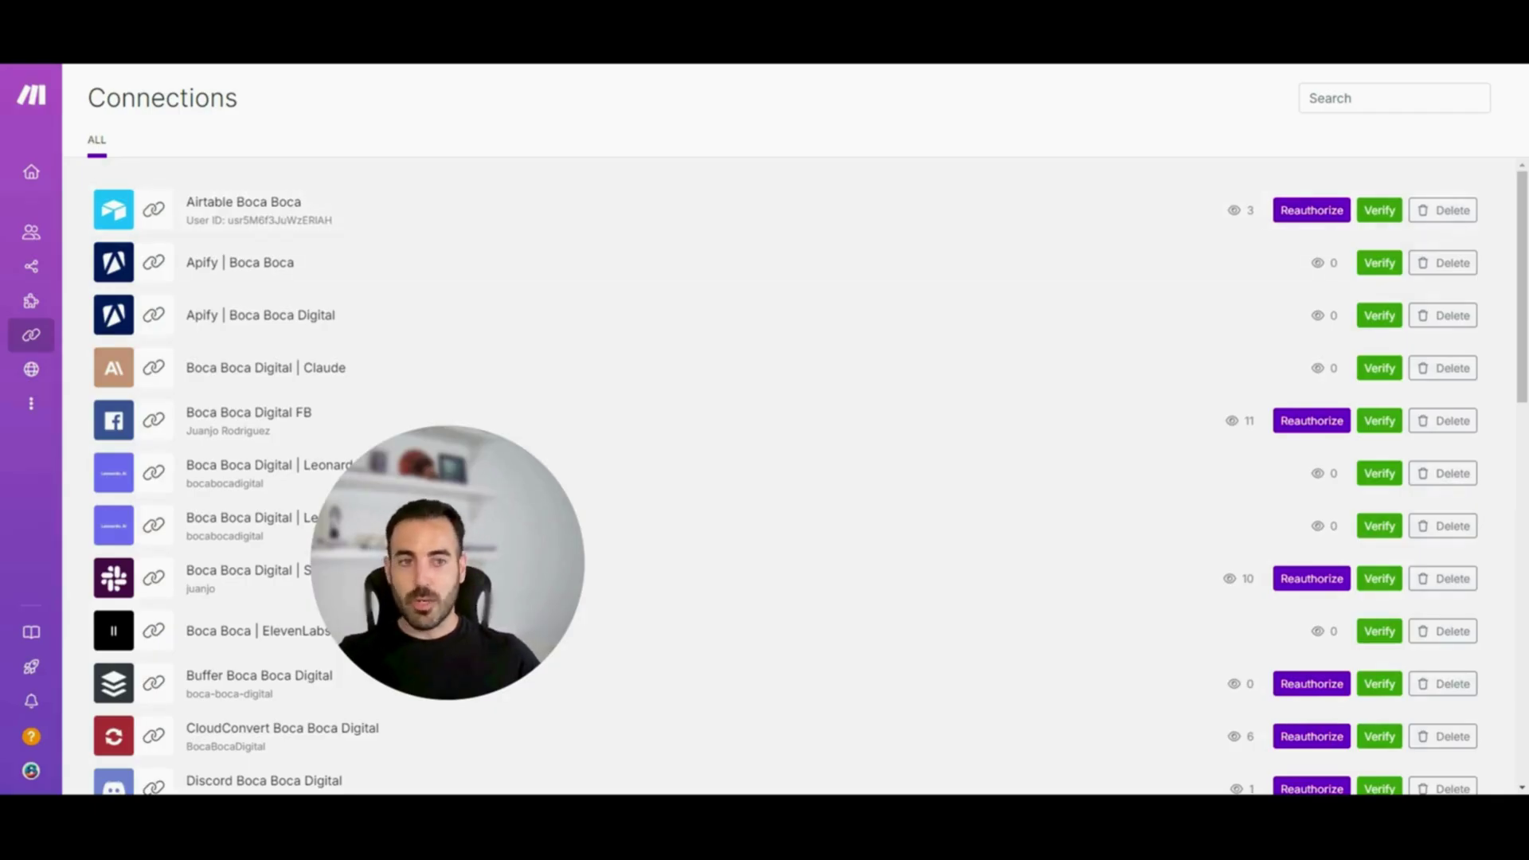
scroll(1516, 223, "down", 1)
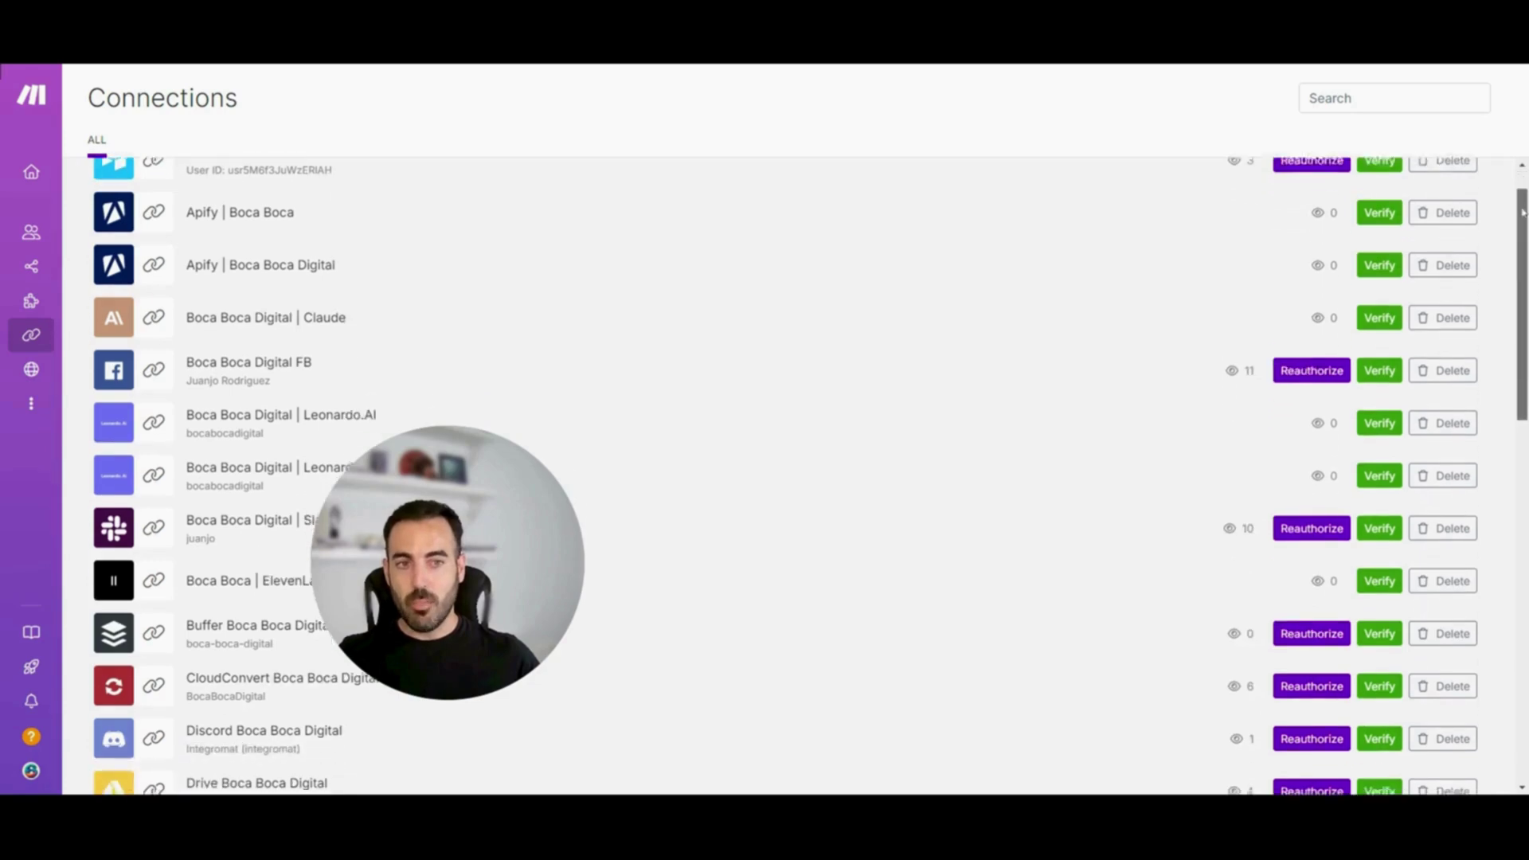
scroll(1516, 223, "down", 1)
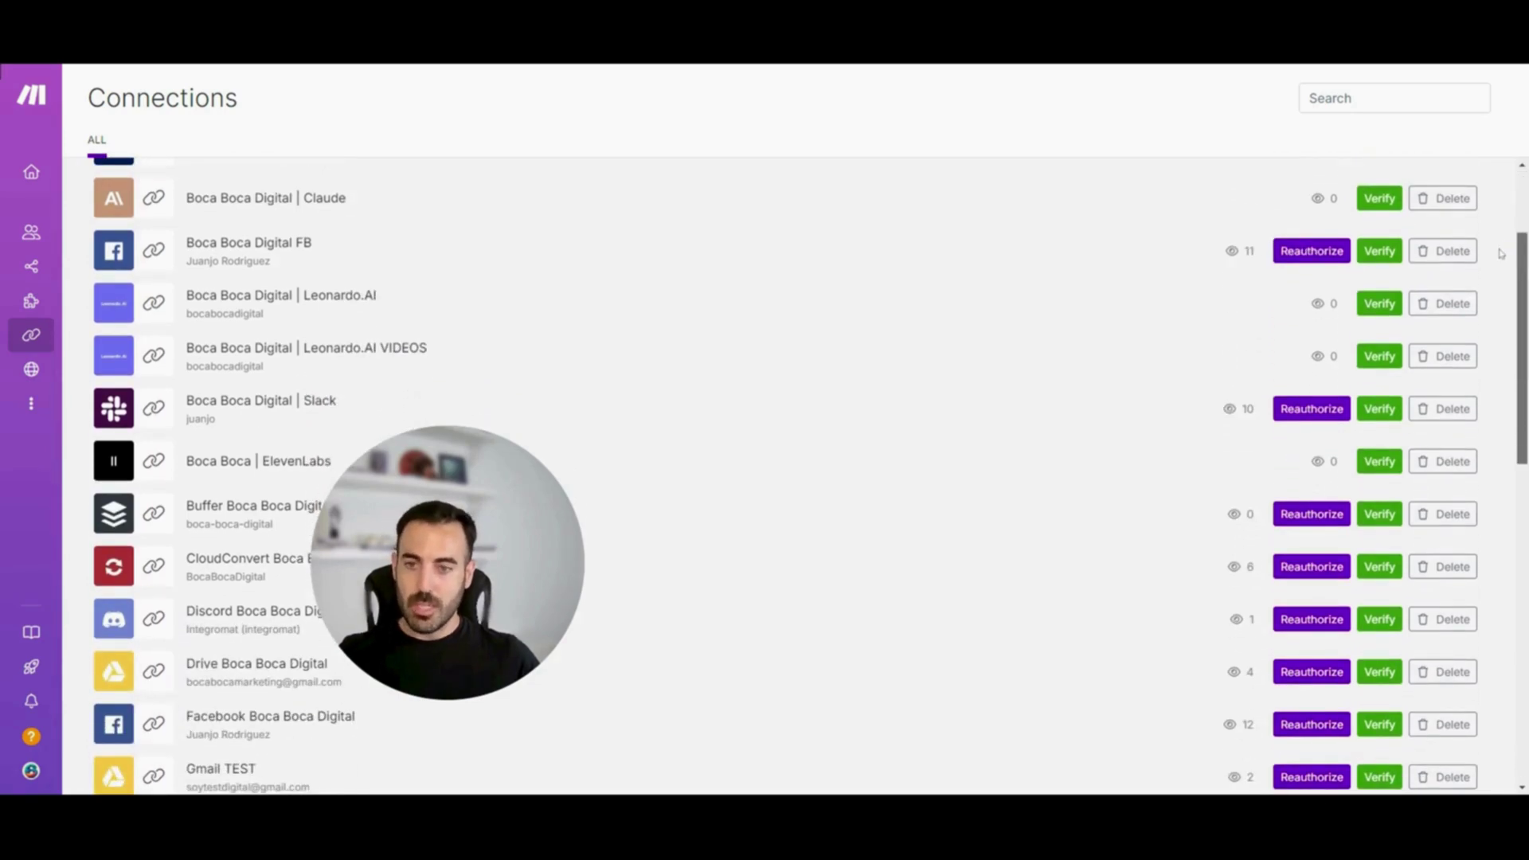
scroll(1503, 248, "up", 1)
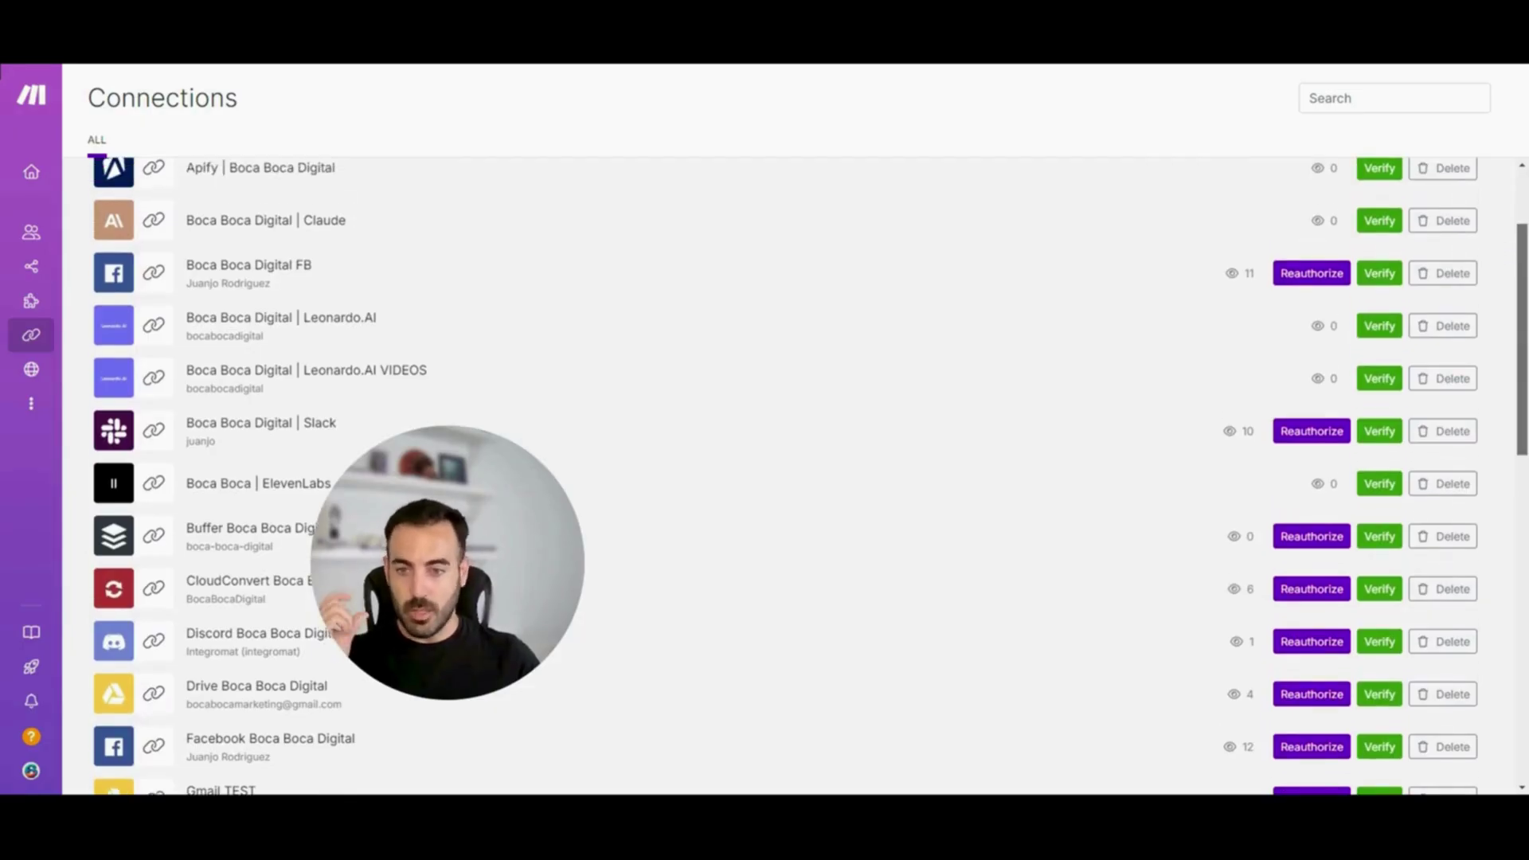
scroll(1504, 245, "up", 1)
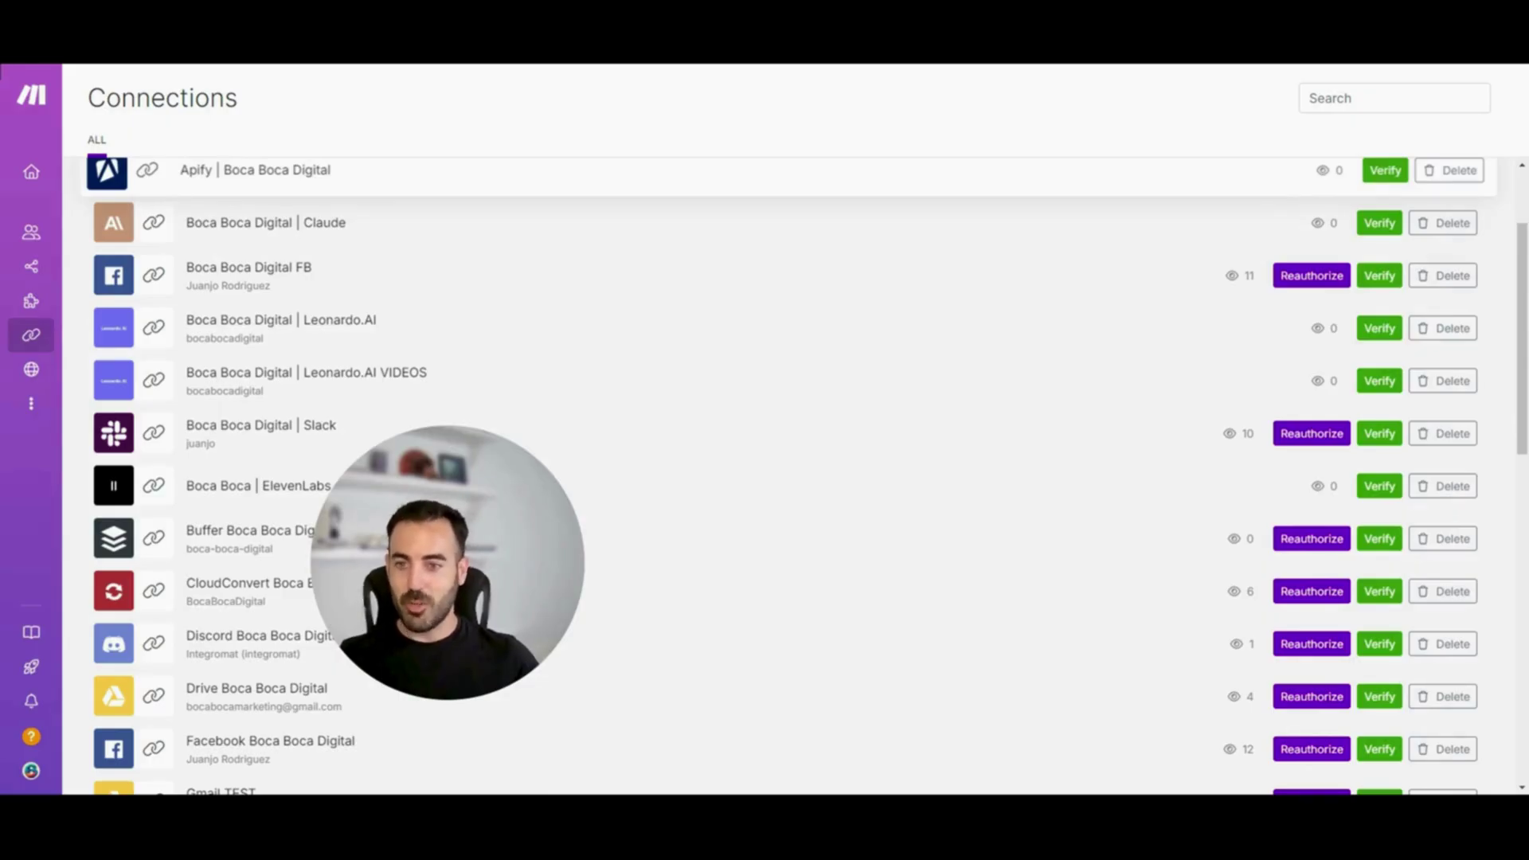
scroll(1527, 269, "up", 1)
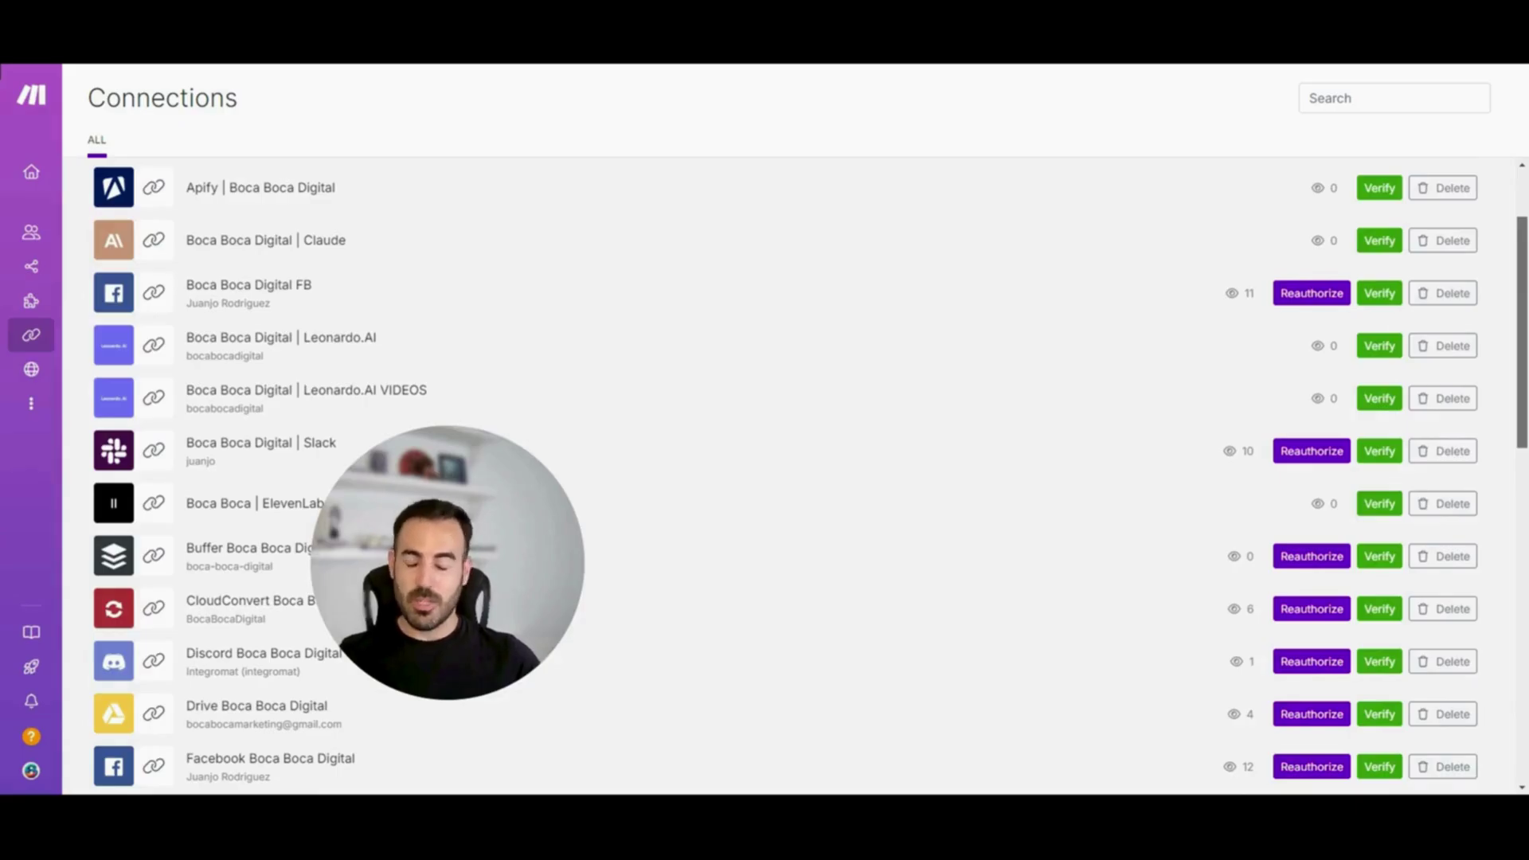
scroll(811, 476, "down", 3)
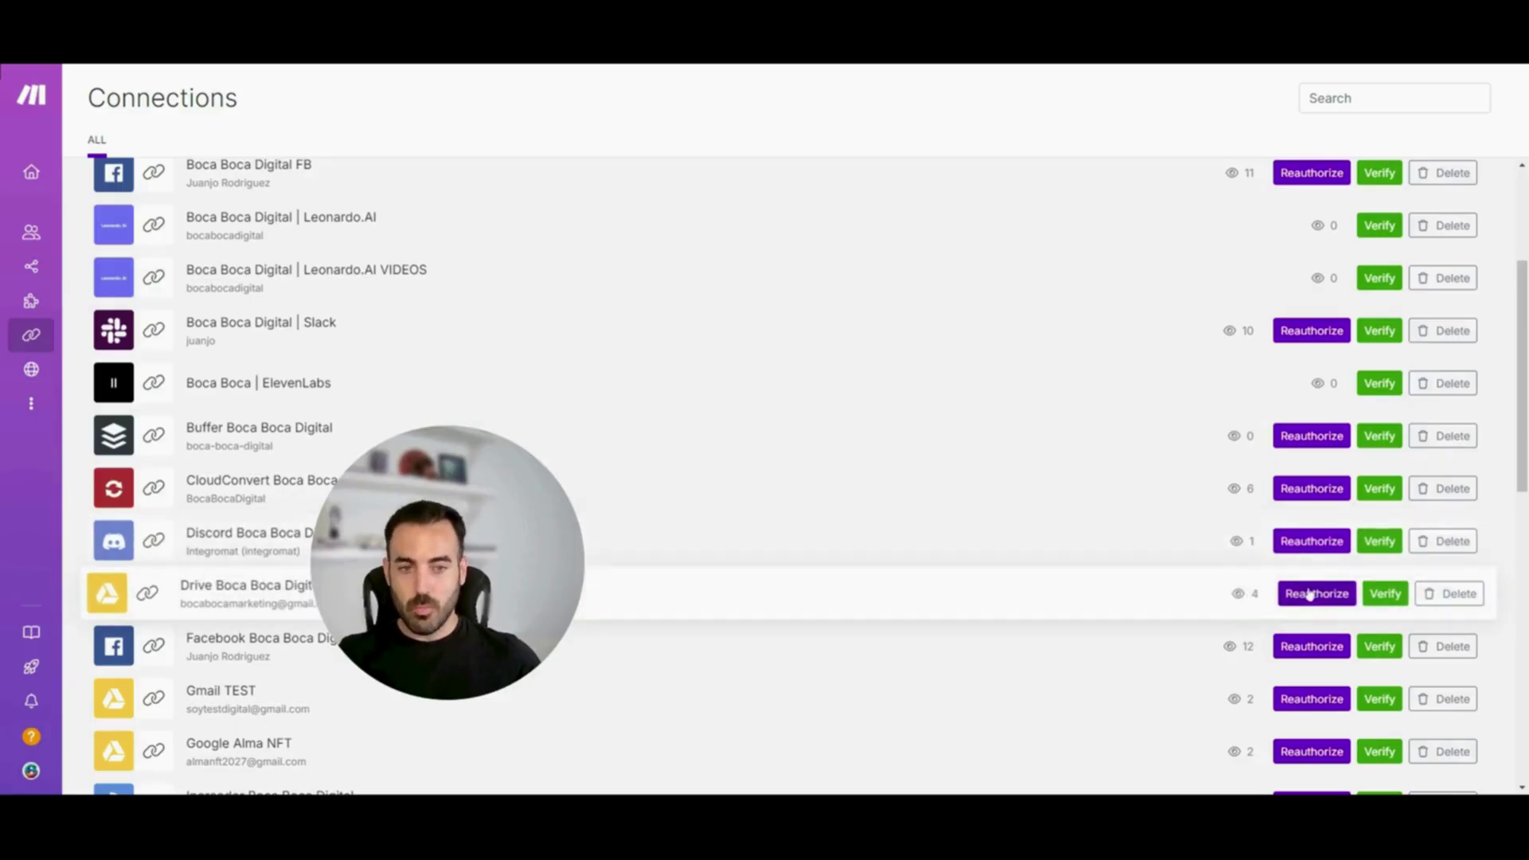
Verify the Drive Boca Boca Digital connection, then try deleting a Leonardo.AI connection
left_click(1380, 594)
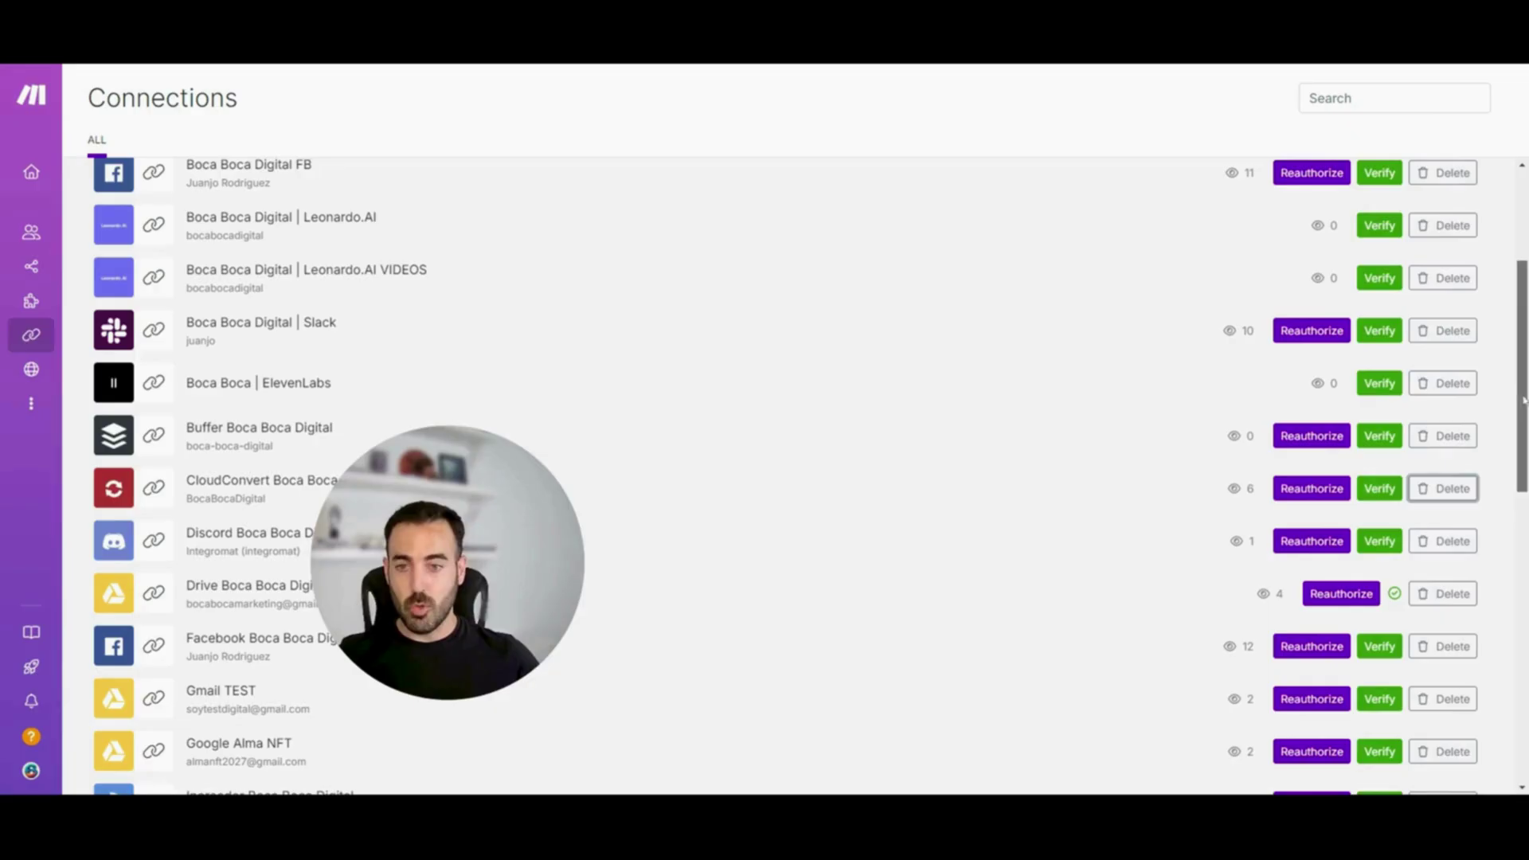
left_click_drag(1525, 401, 1524, 396)
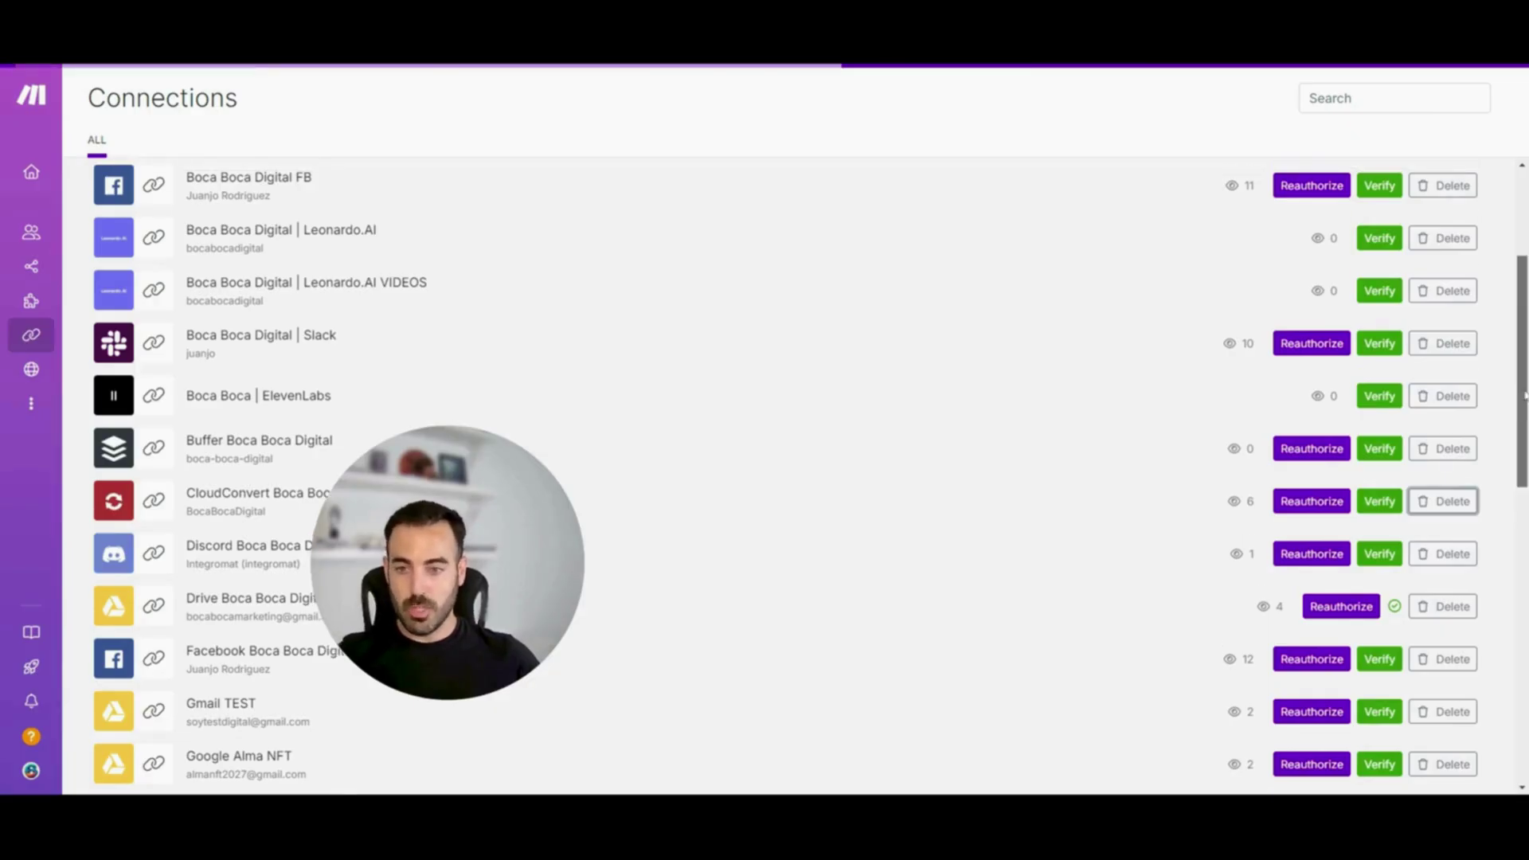
left_click(1453, 239)
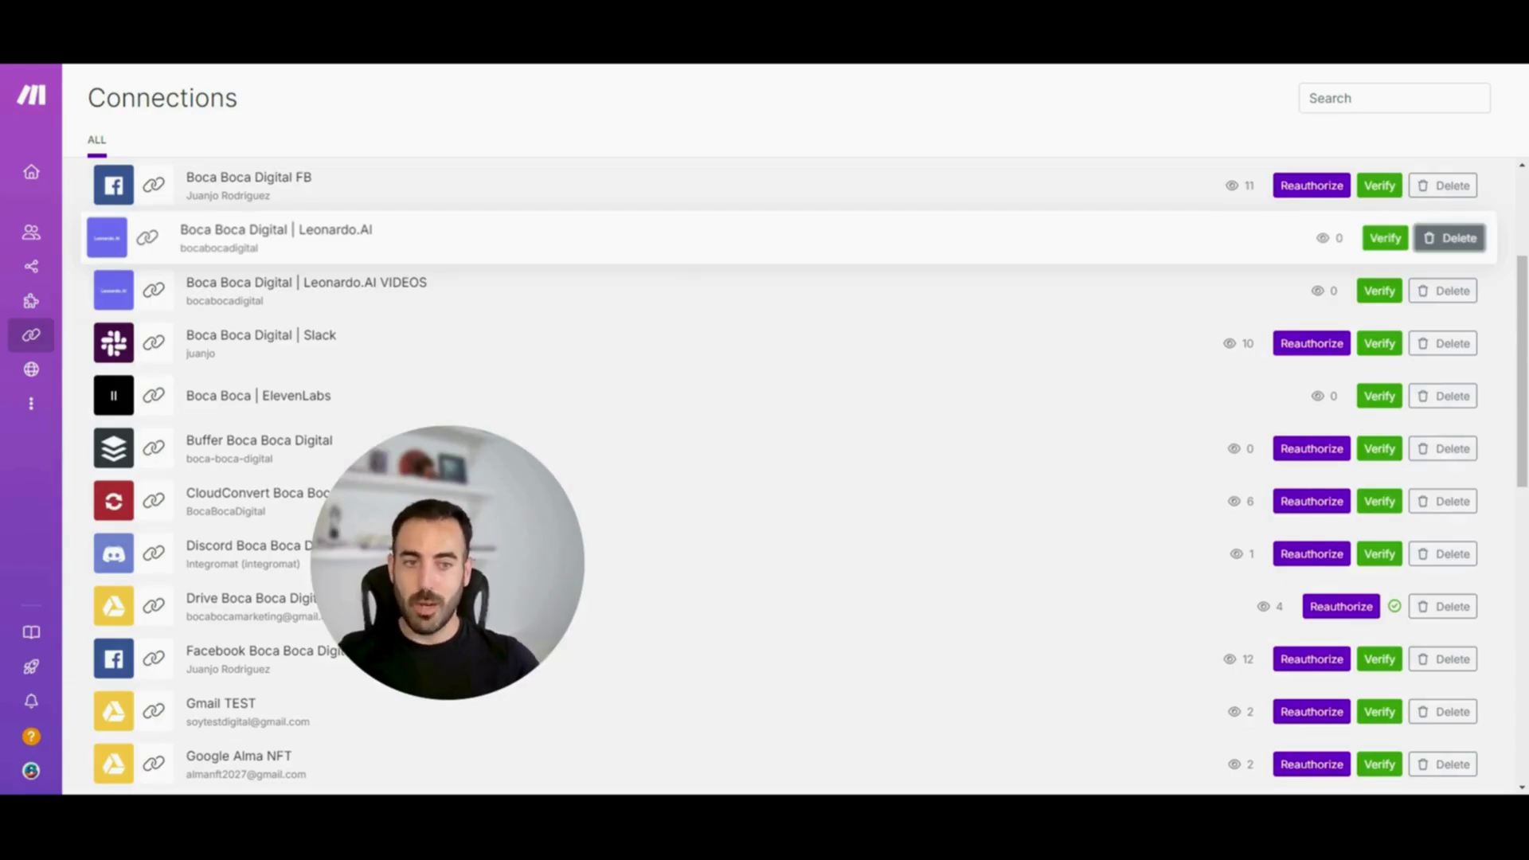
scroll(1459, 238, "up", 3)
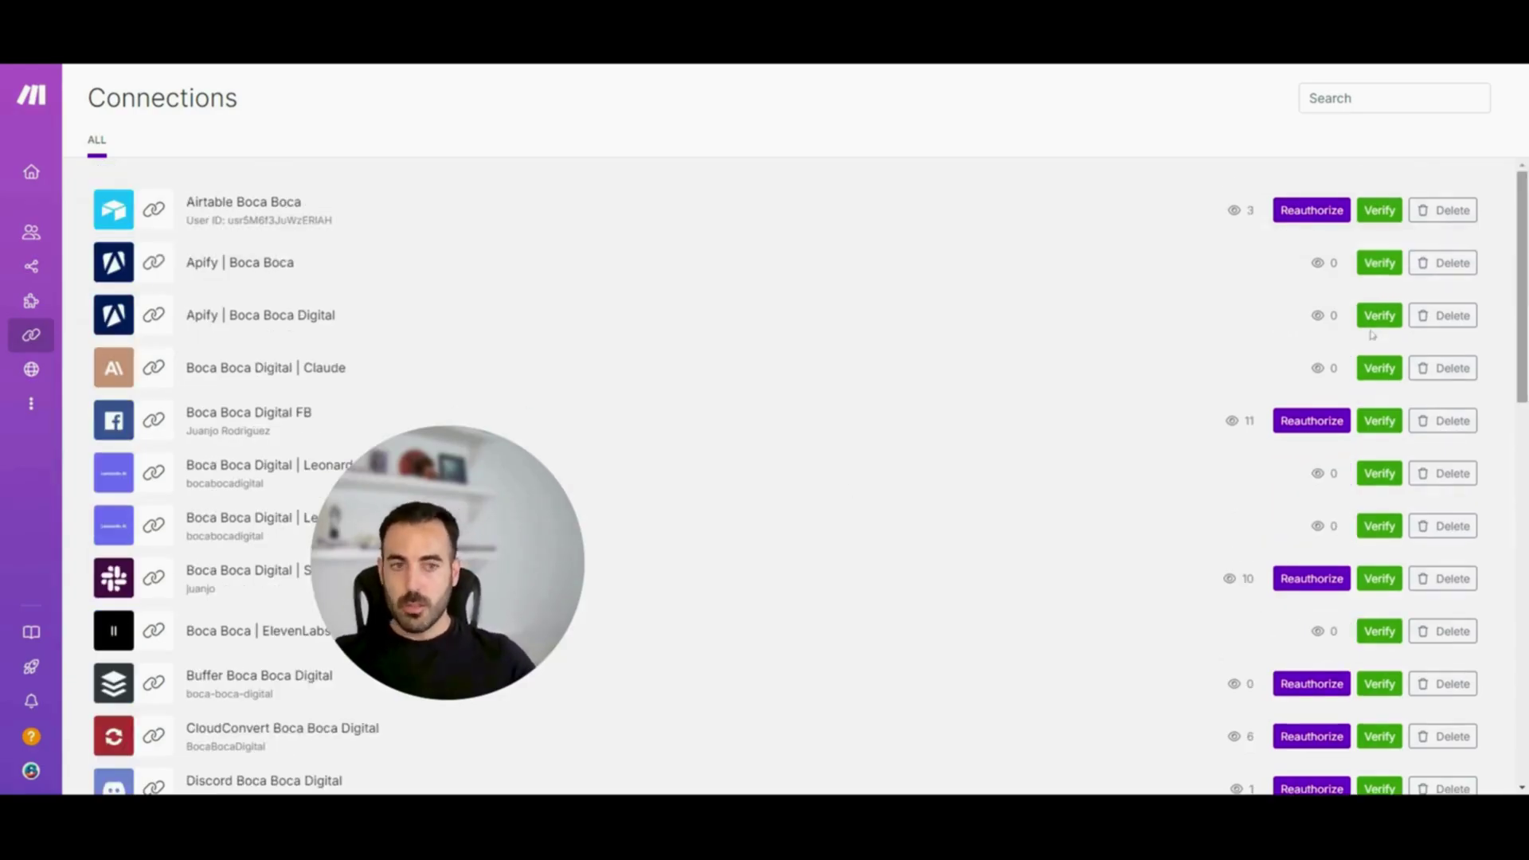
left_click_drag(458, 557, 1323, 362)
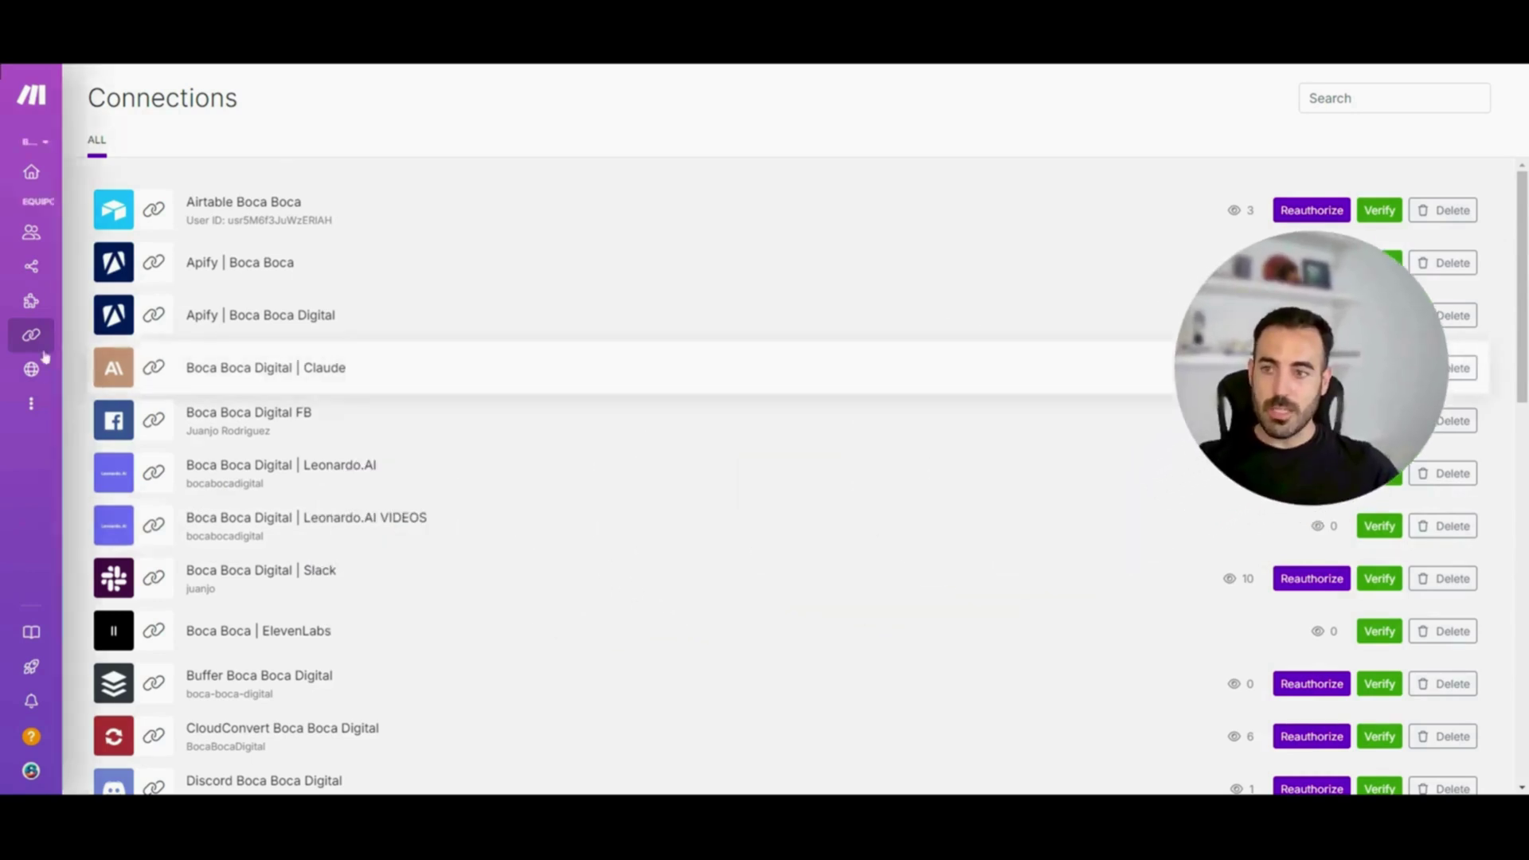
Open the Webhooks list showing the Airtable and Google Sheets webhooks with 0/667 queues
mouse_move(68, 351)
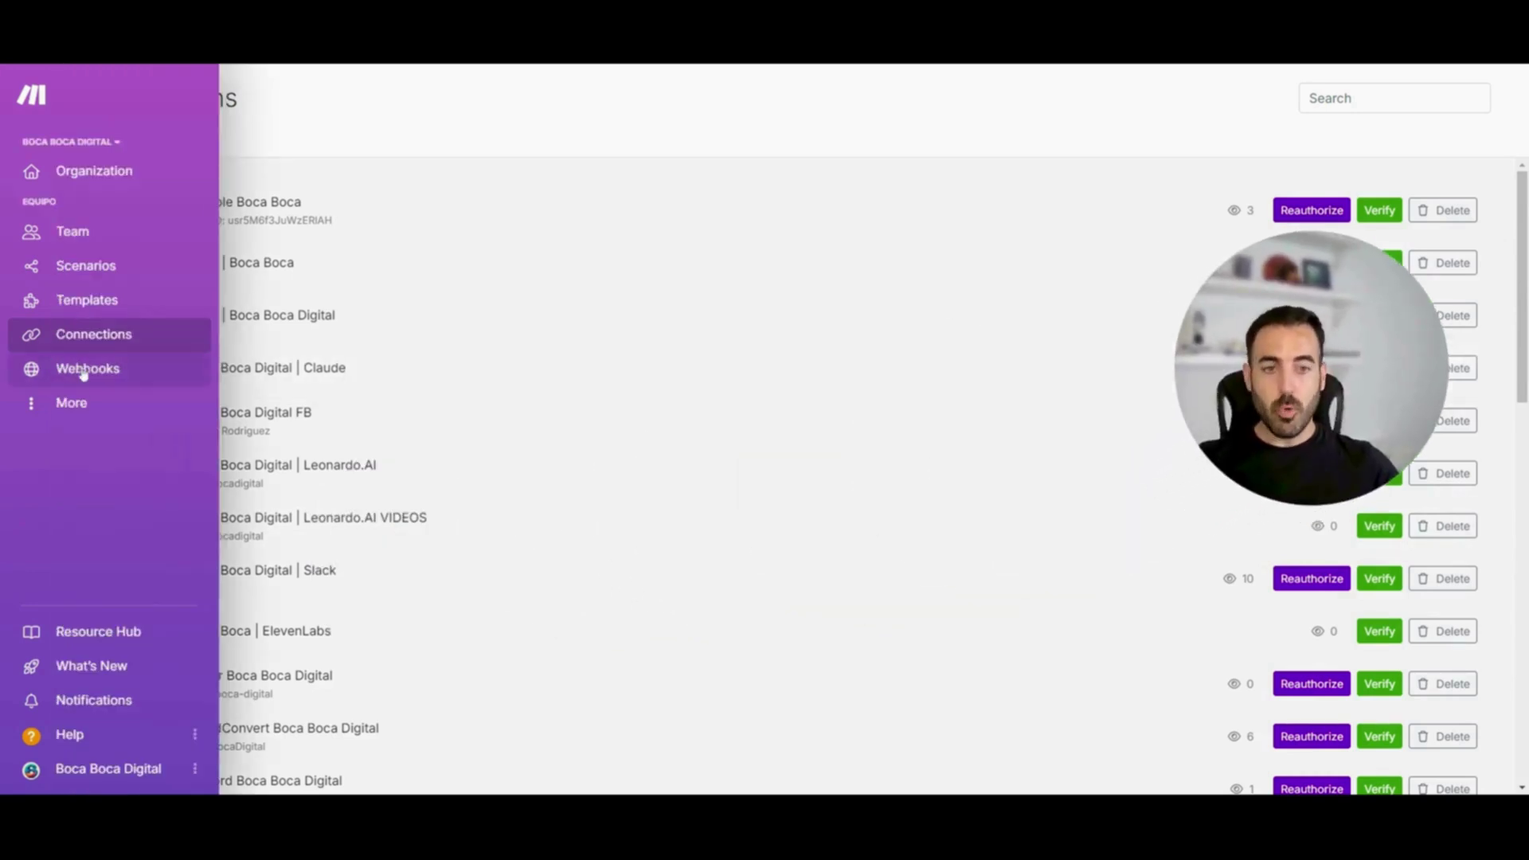
left_click(93, 374)
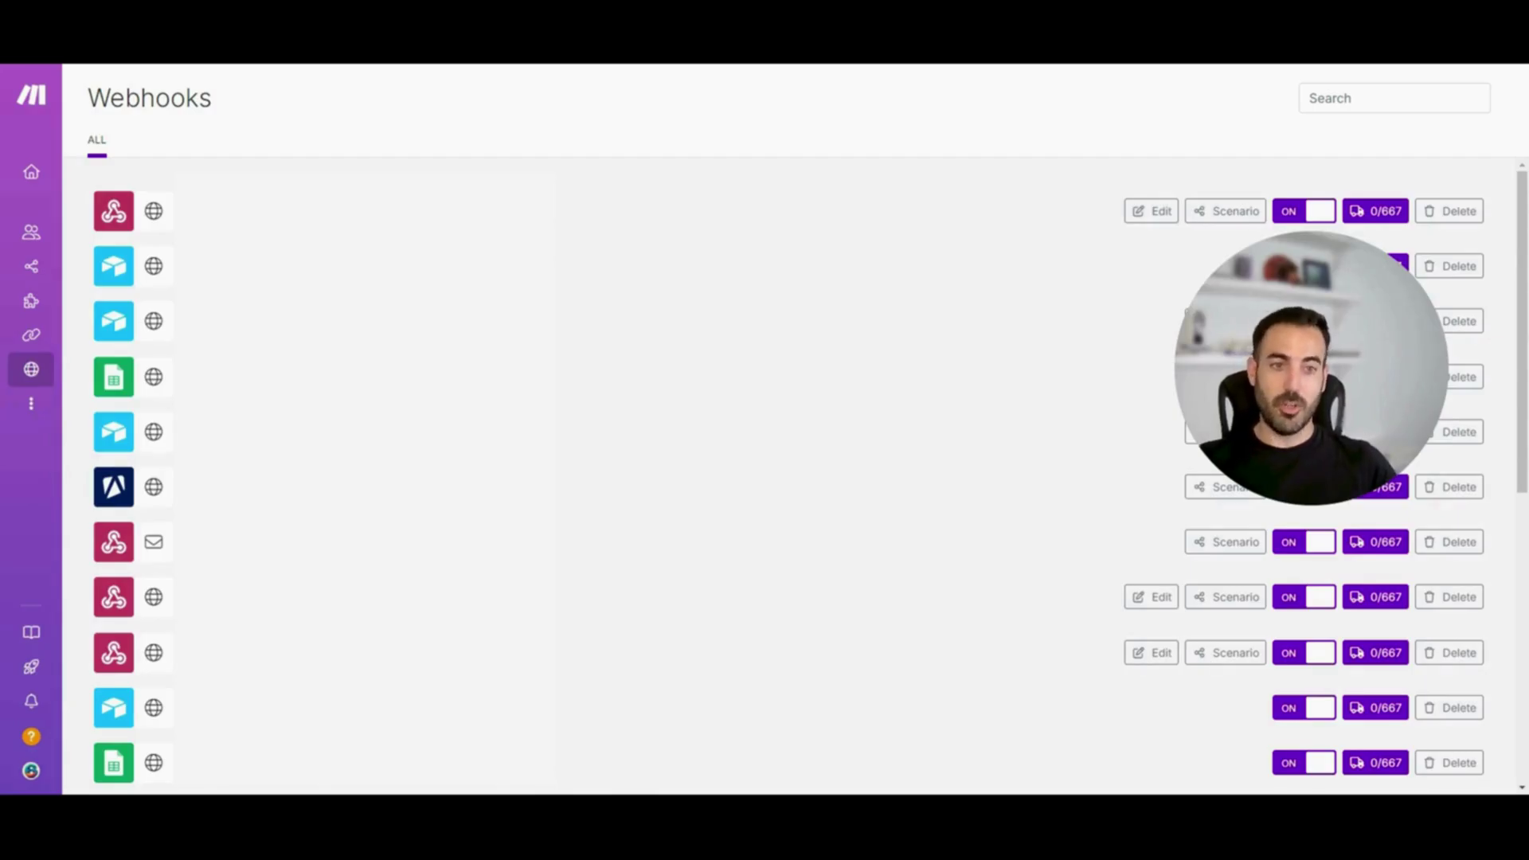
left_click_drag(1319, 351, 1112, 259)
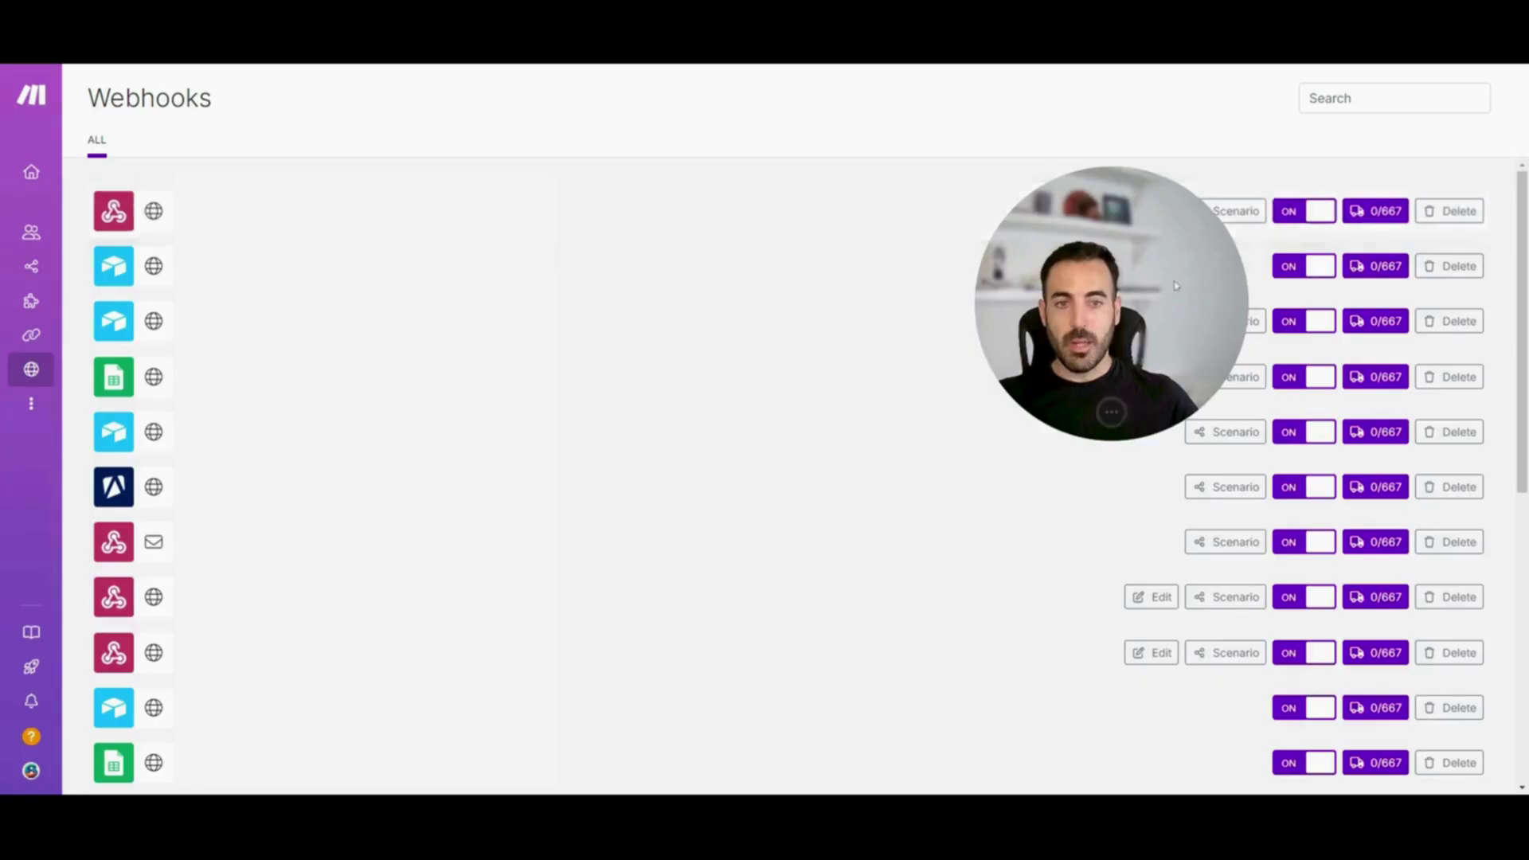
left_click_drag(1133, 278, 1055, 266)
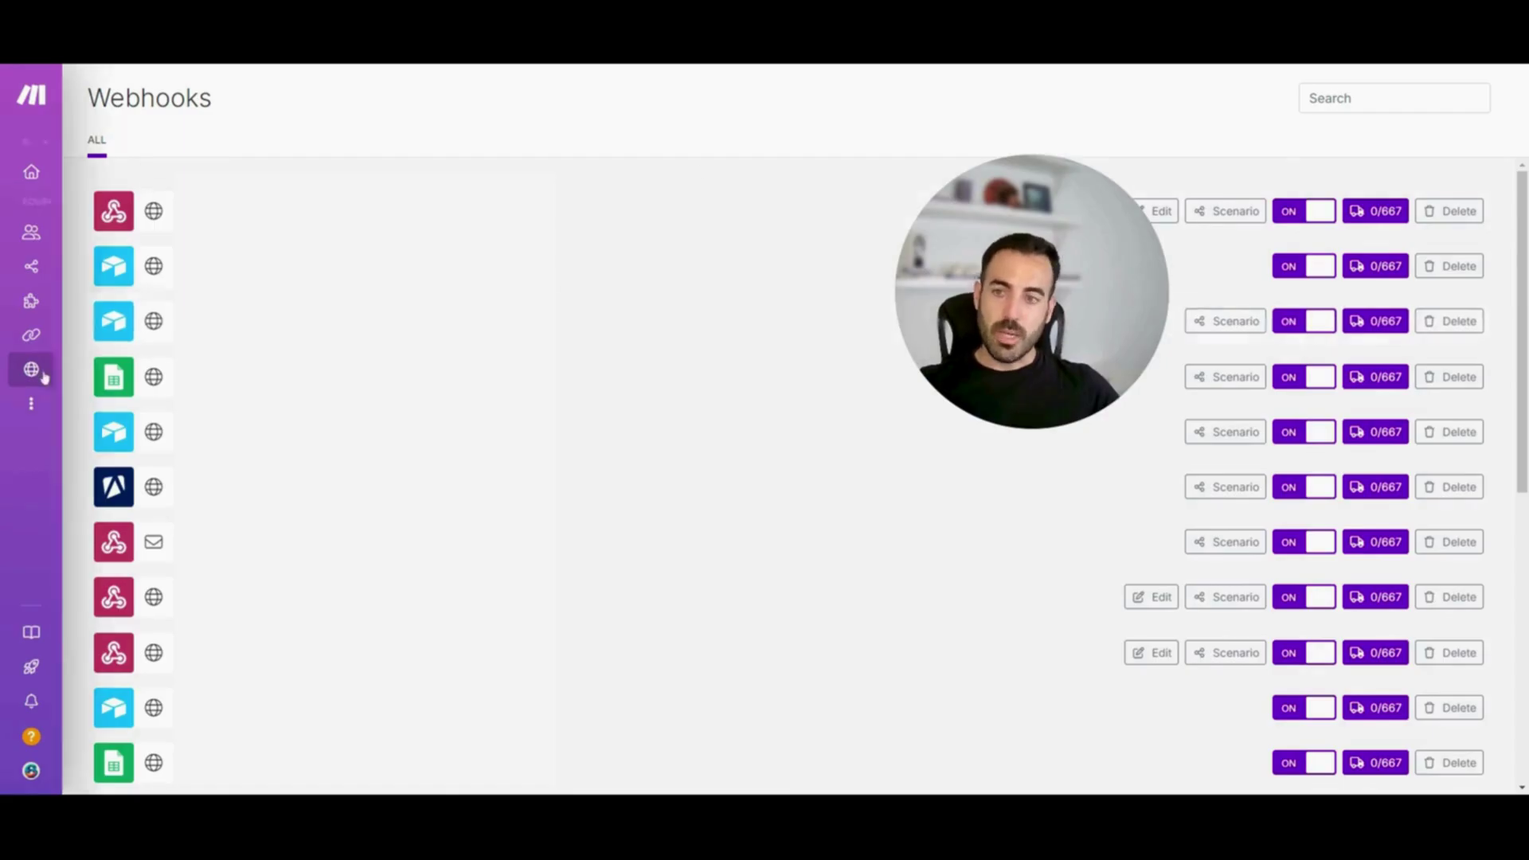
Open the team's Devices page from the More menu, showing the single registered iPhone
left_click(72, 405)
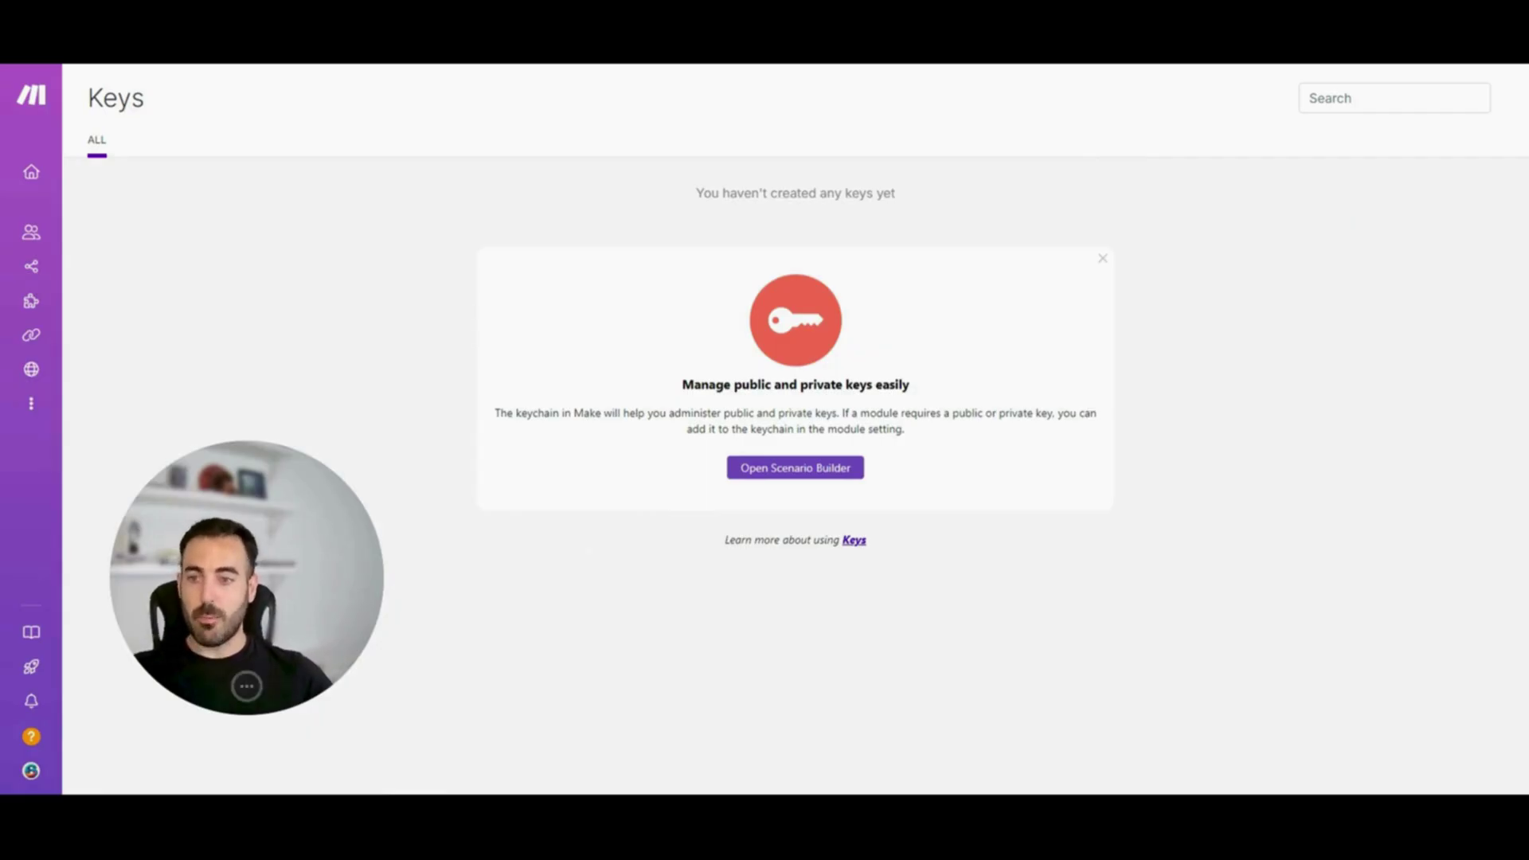
left_click_drag(267, 545, 241, 559)
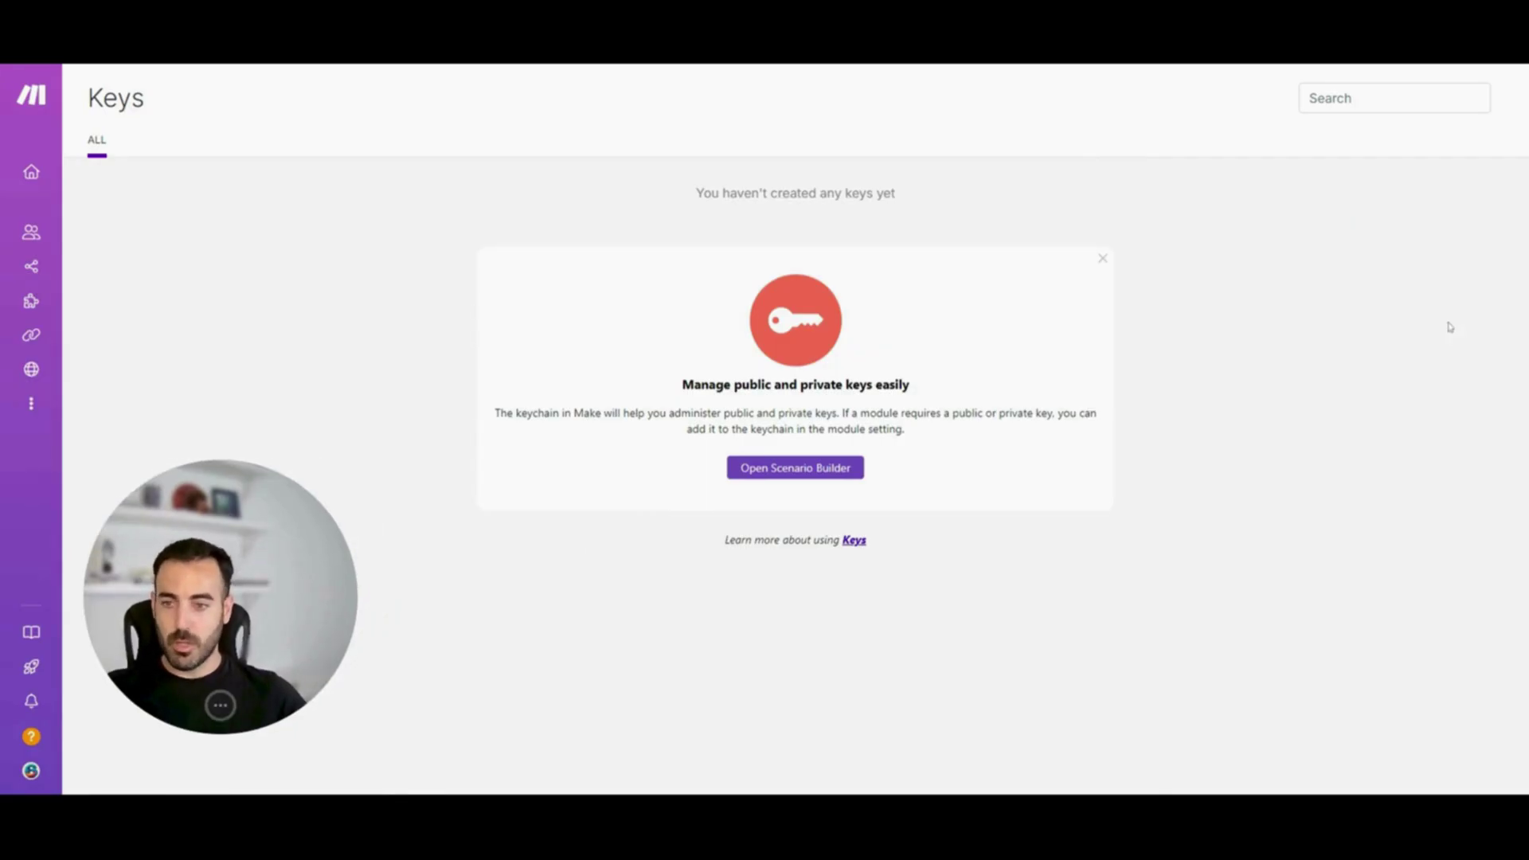
mouse_move(175, 752)
left_click(56, 404)
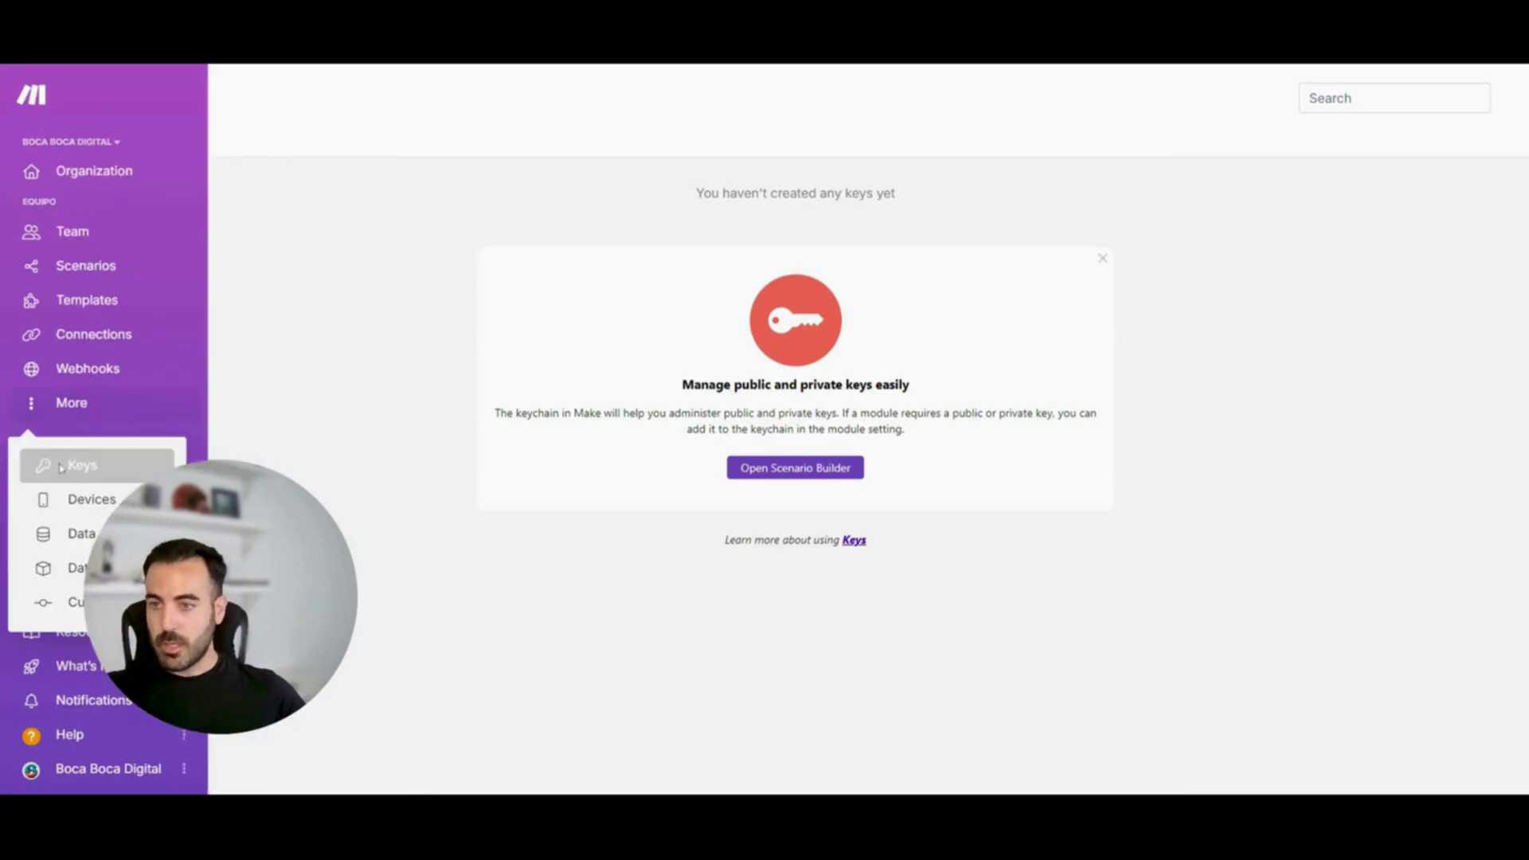
left_click(68, 501)
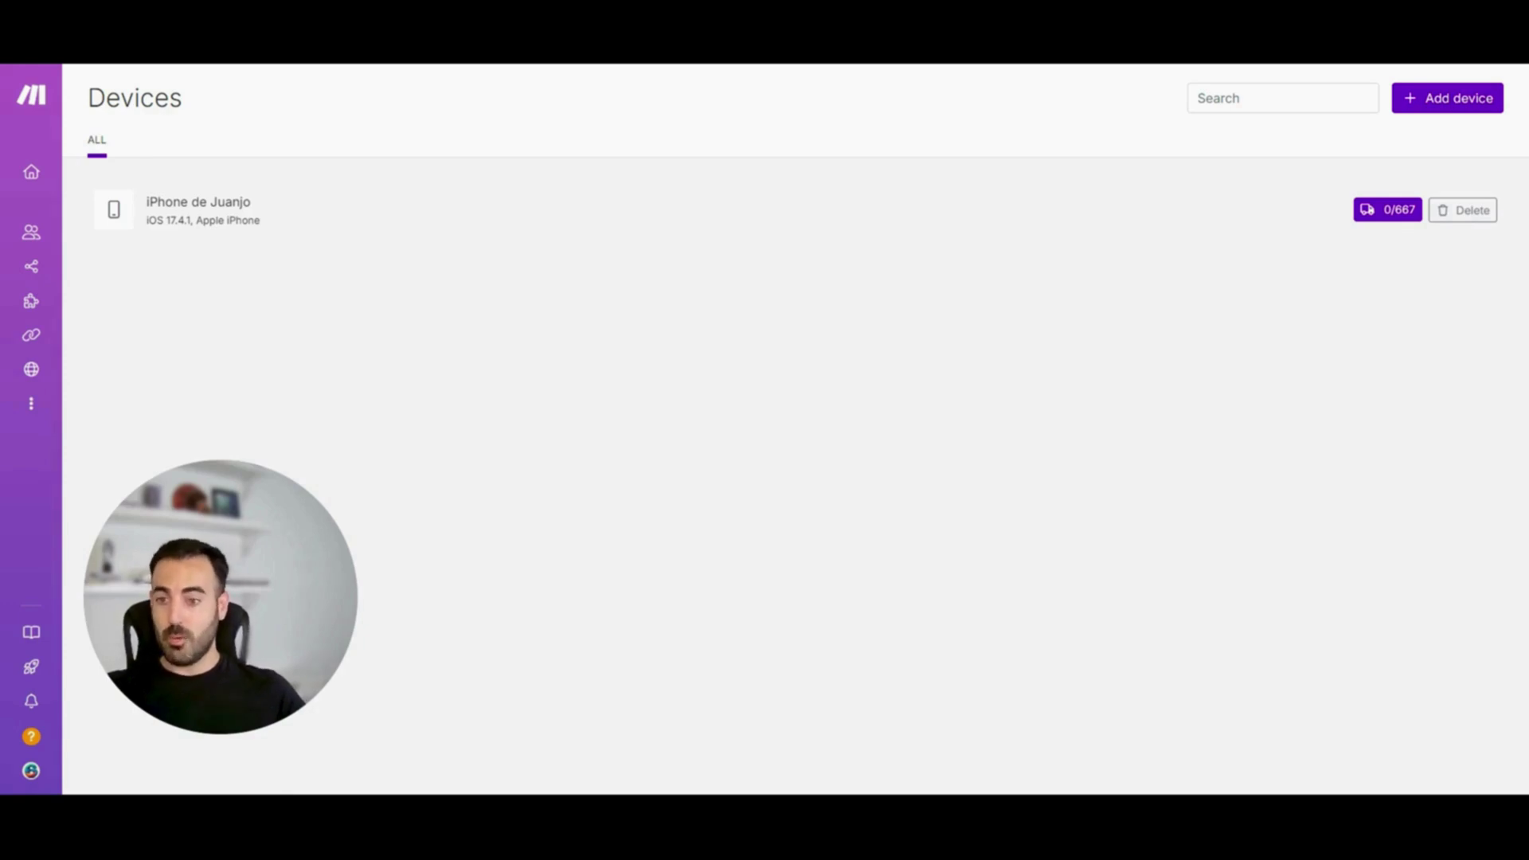
left_click_drag(200, 536, 212, 558)
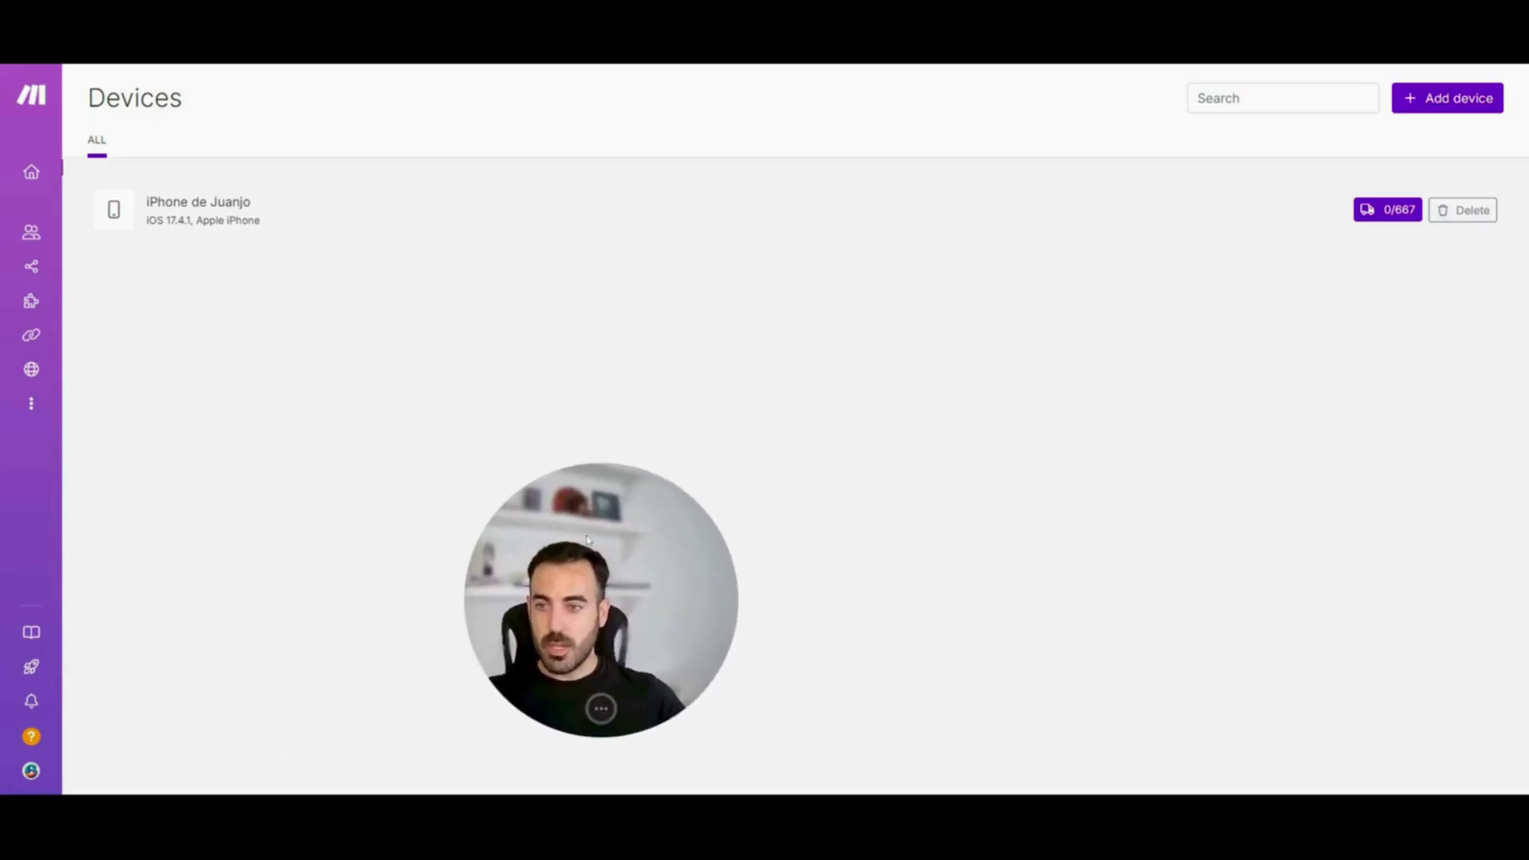
left_click(32, 404)
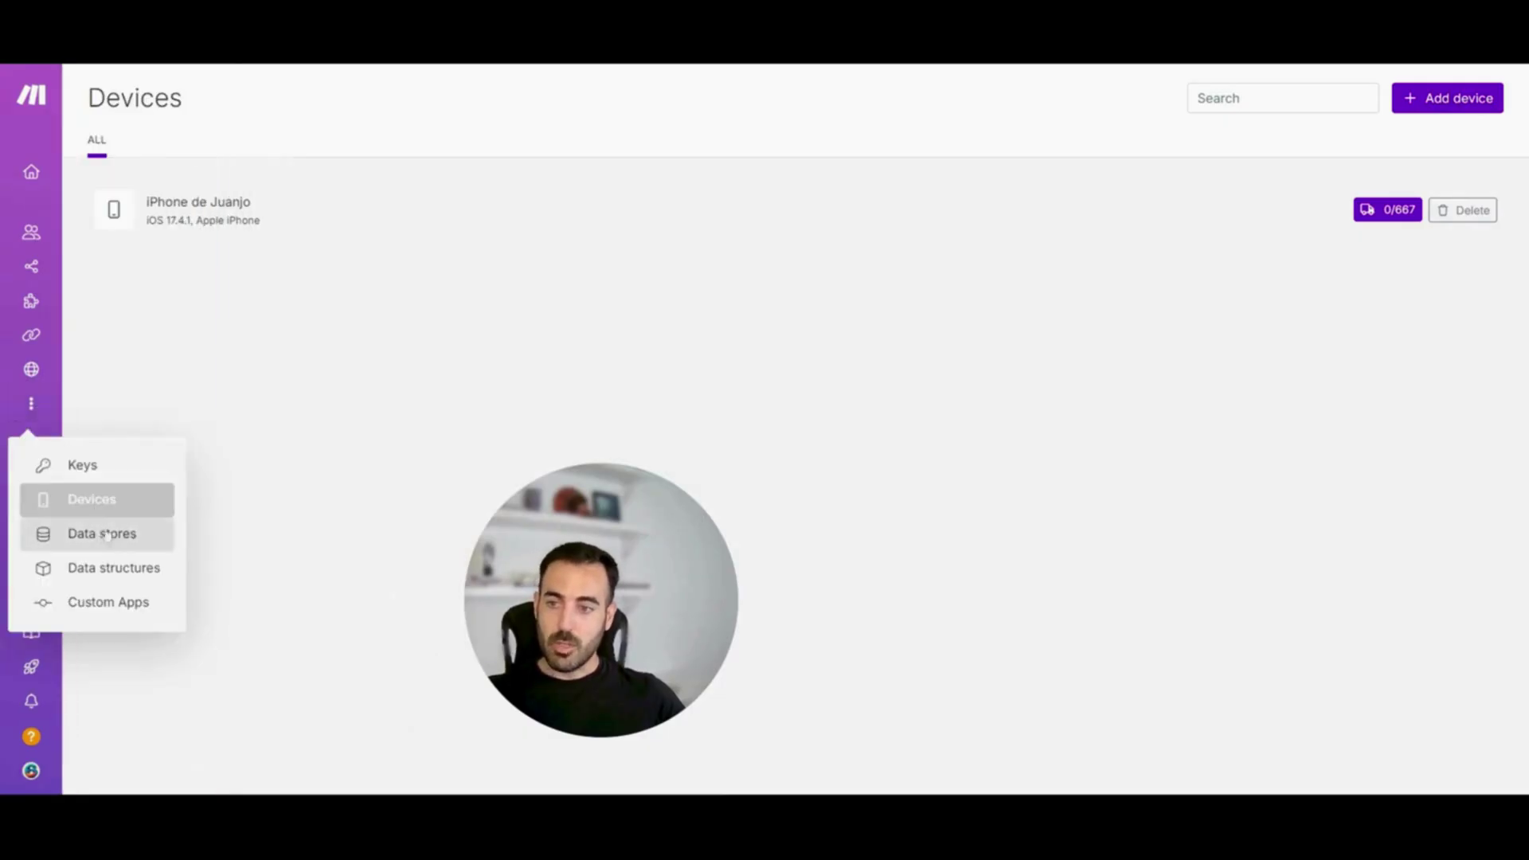
On Data stores, add and save 'My data store' with the default 1 MB size
left_click(104, 535)
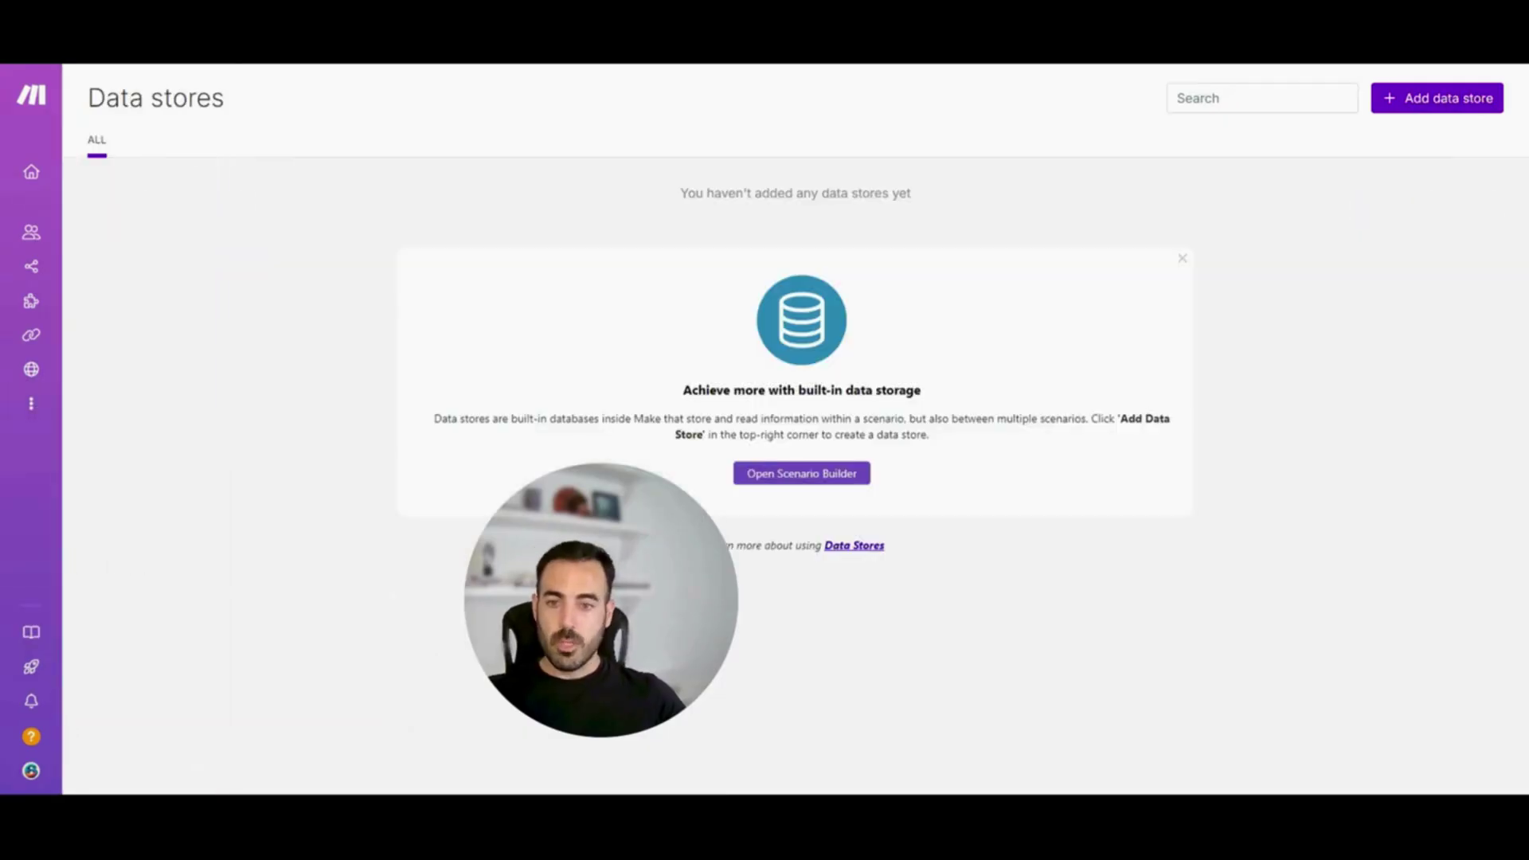
left_click_drag(637, 590, 271, 579)
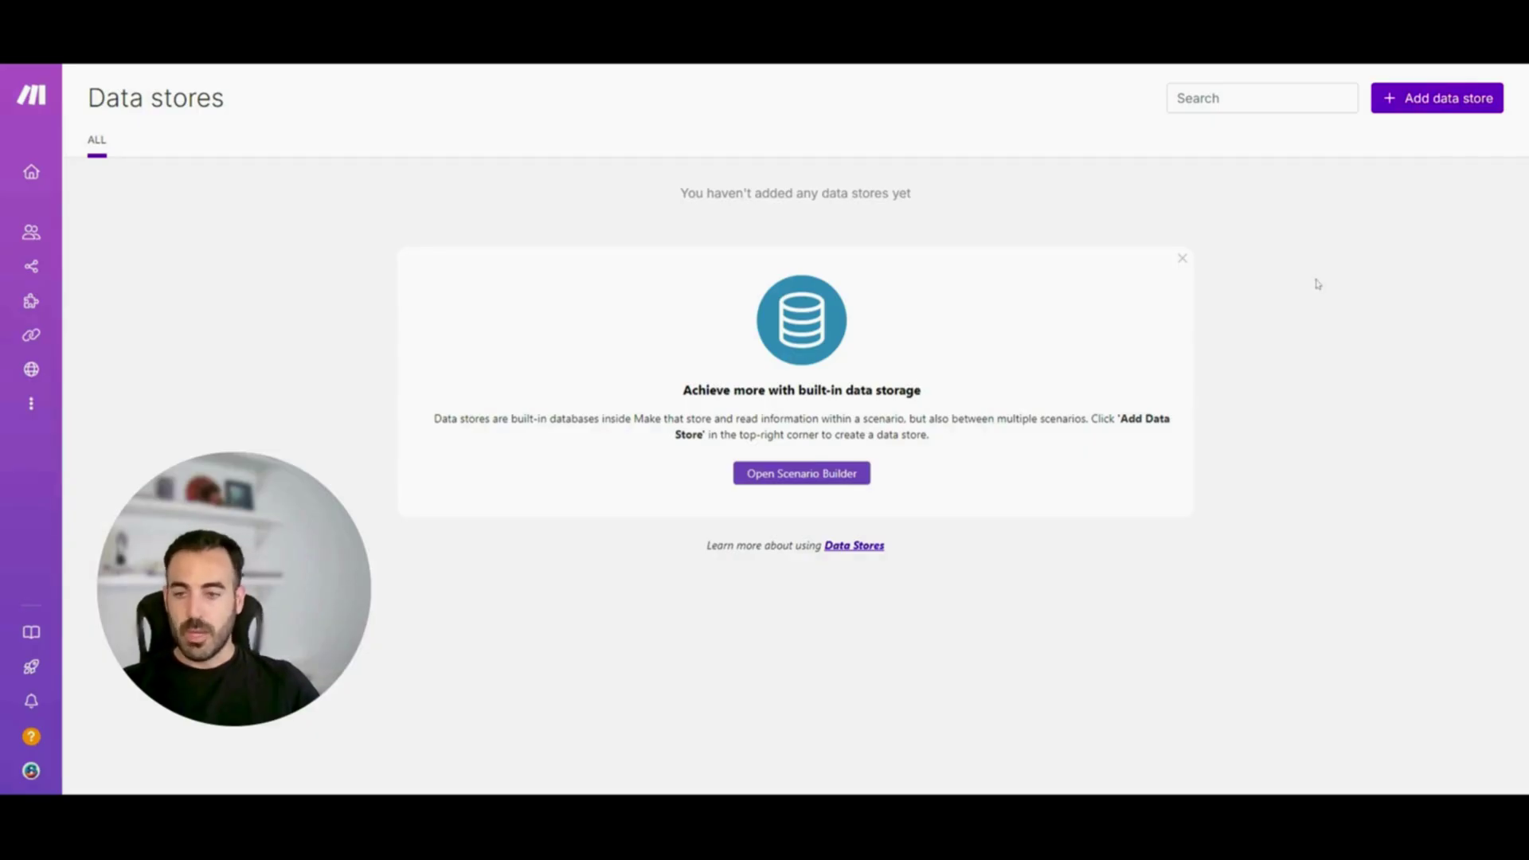
left_click(1411, 104)
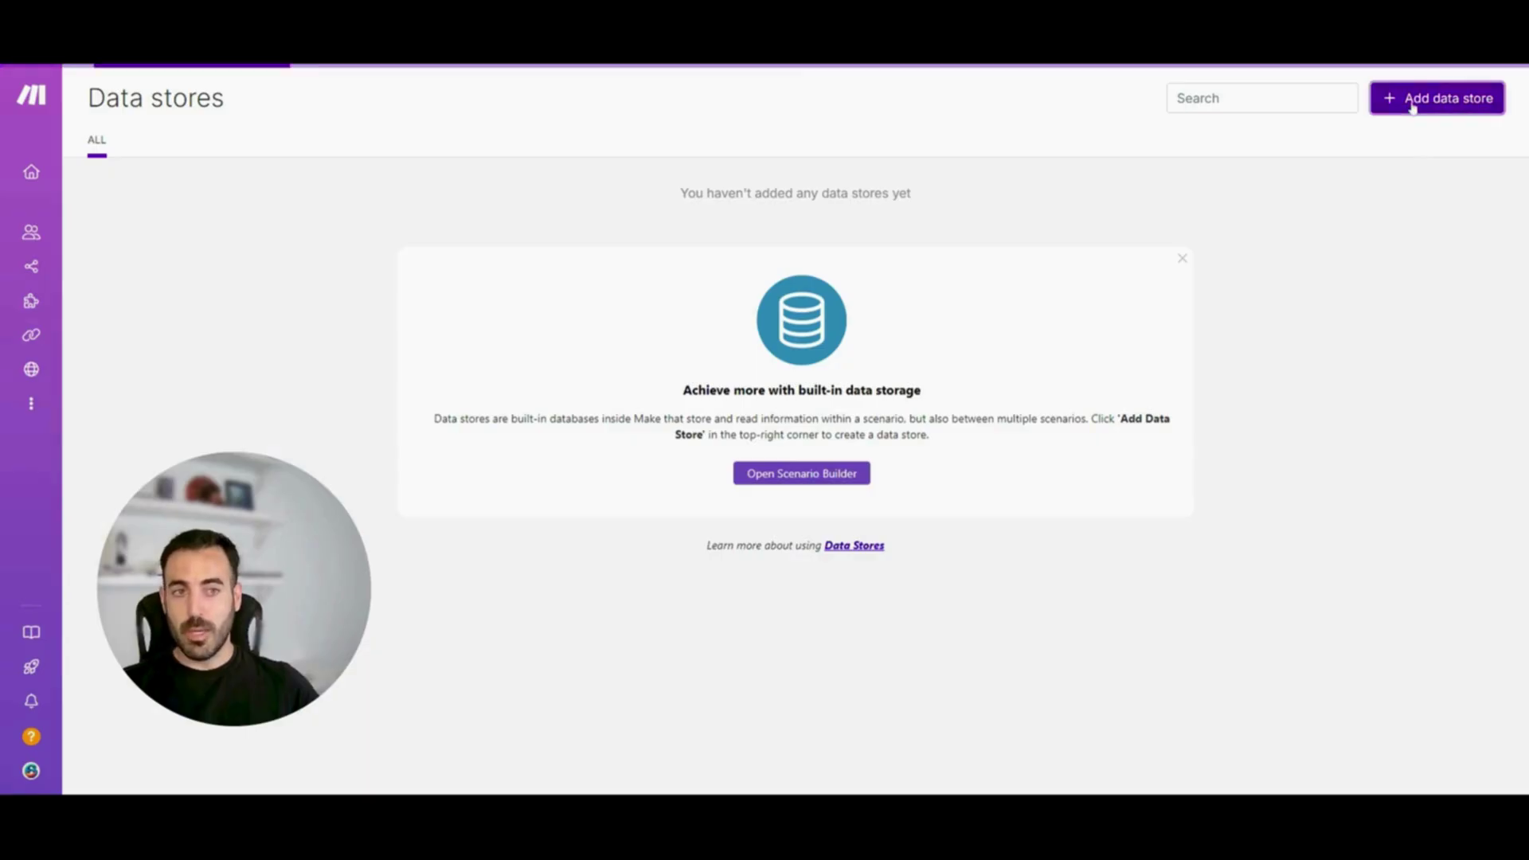
left_click_drag(718, 393, 763, 399)
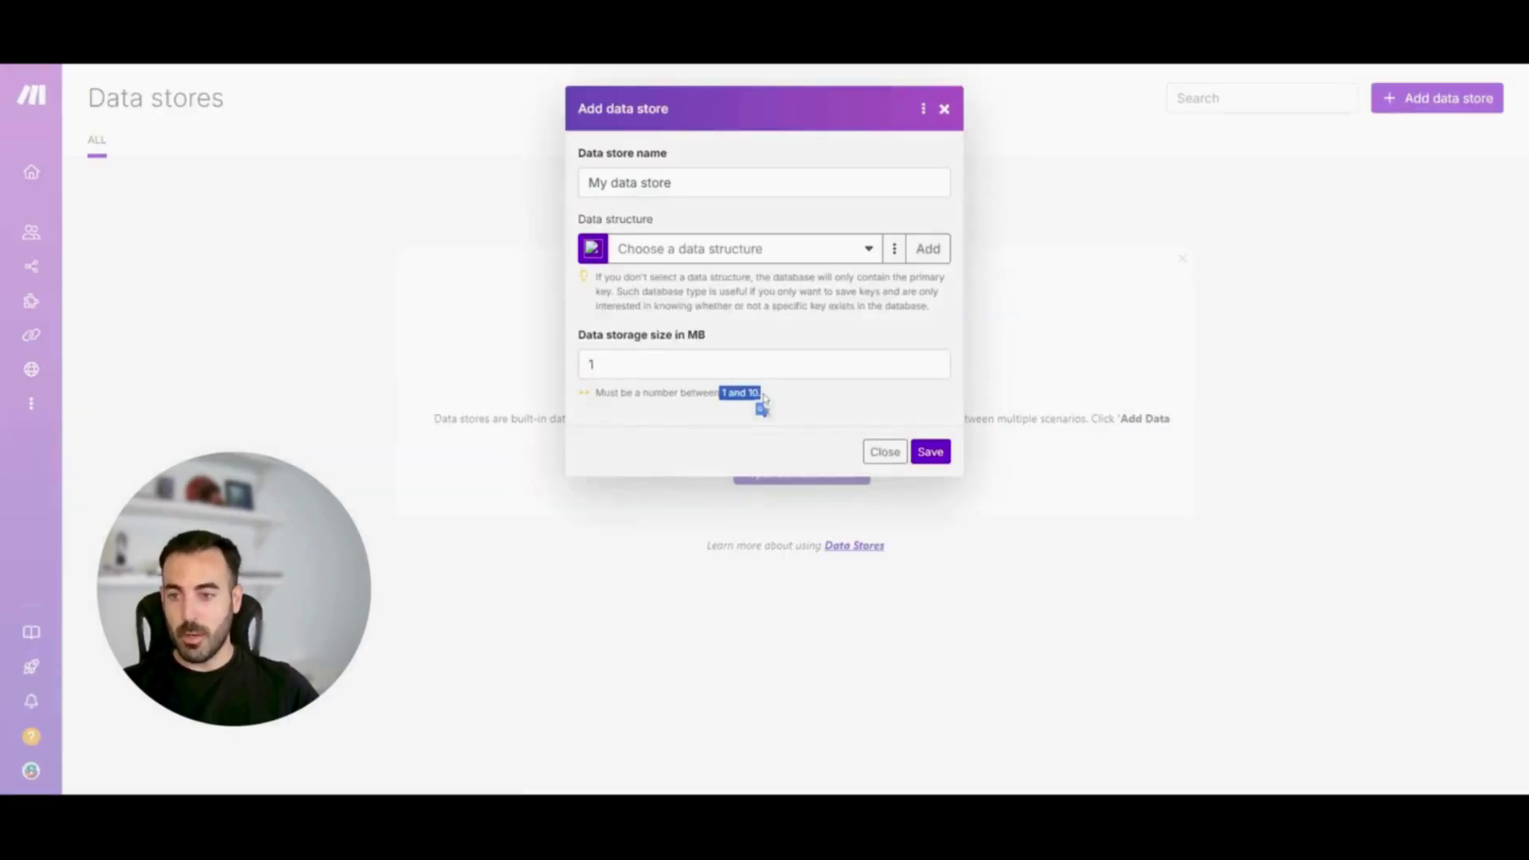
left_click(714, 403)
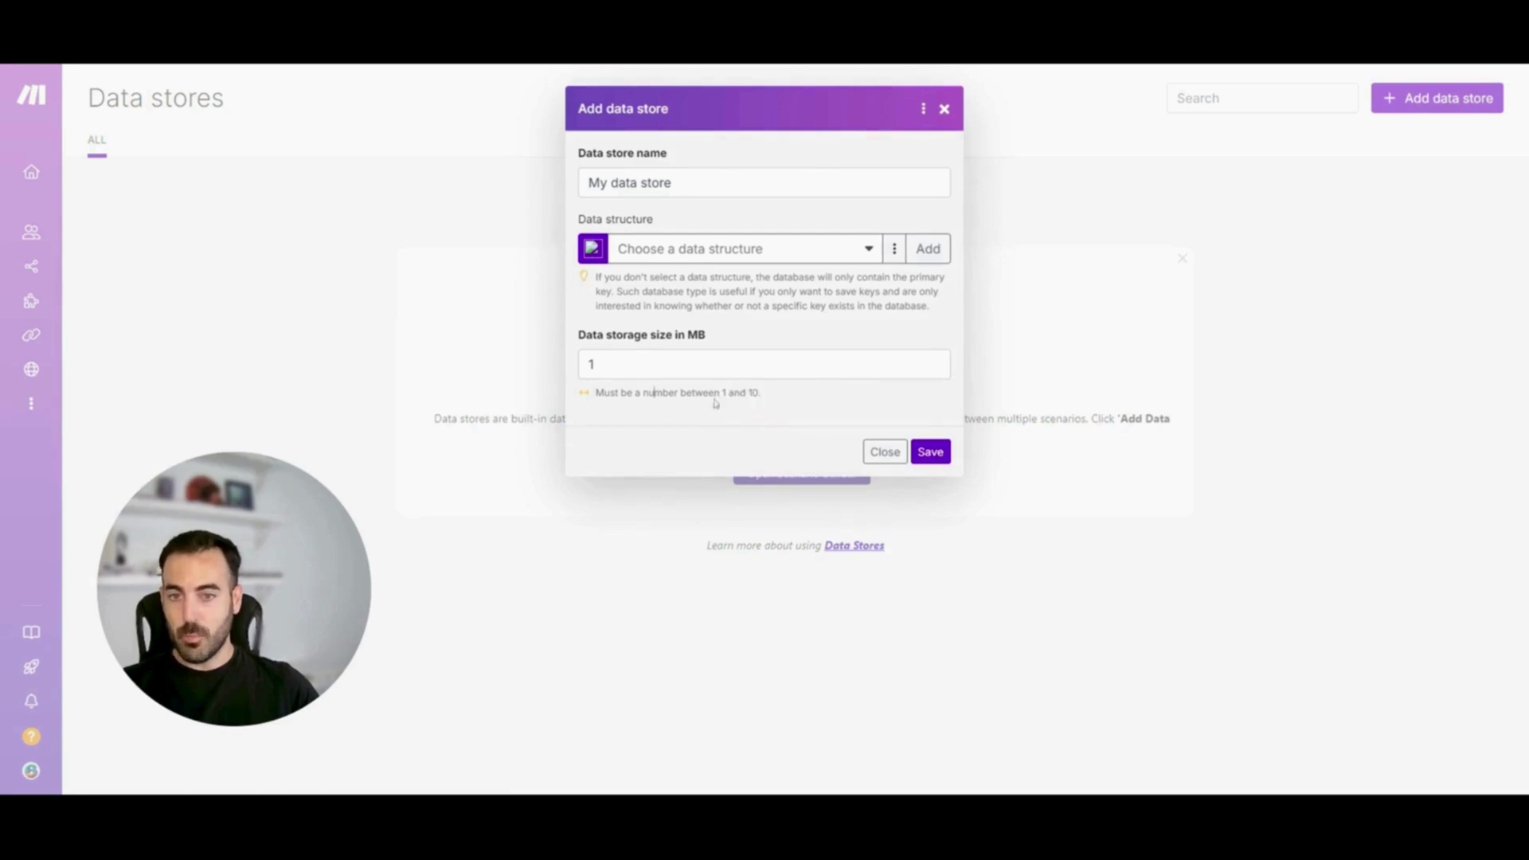
left_click_drag(721, 393, 763, 394)
left_click(882, 403)
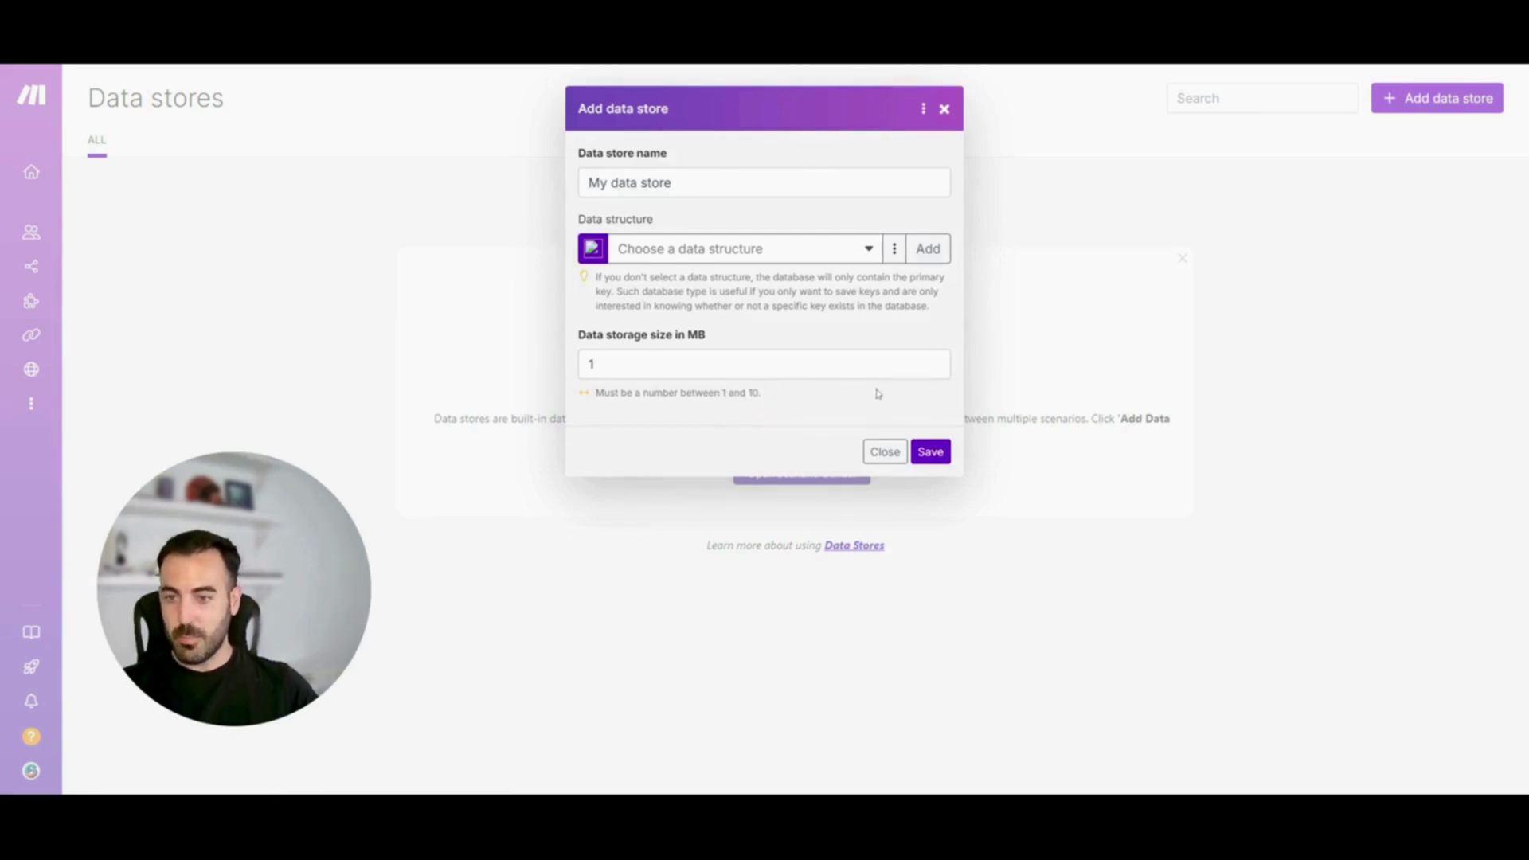
left_click(931, 452)
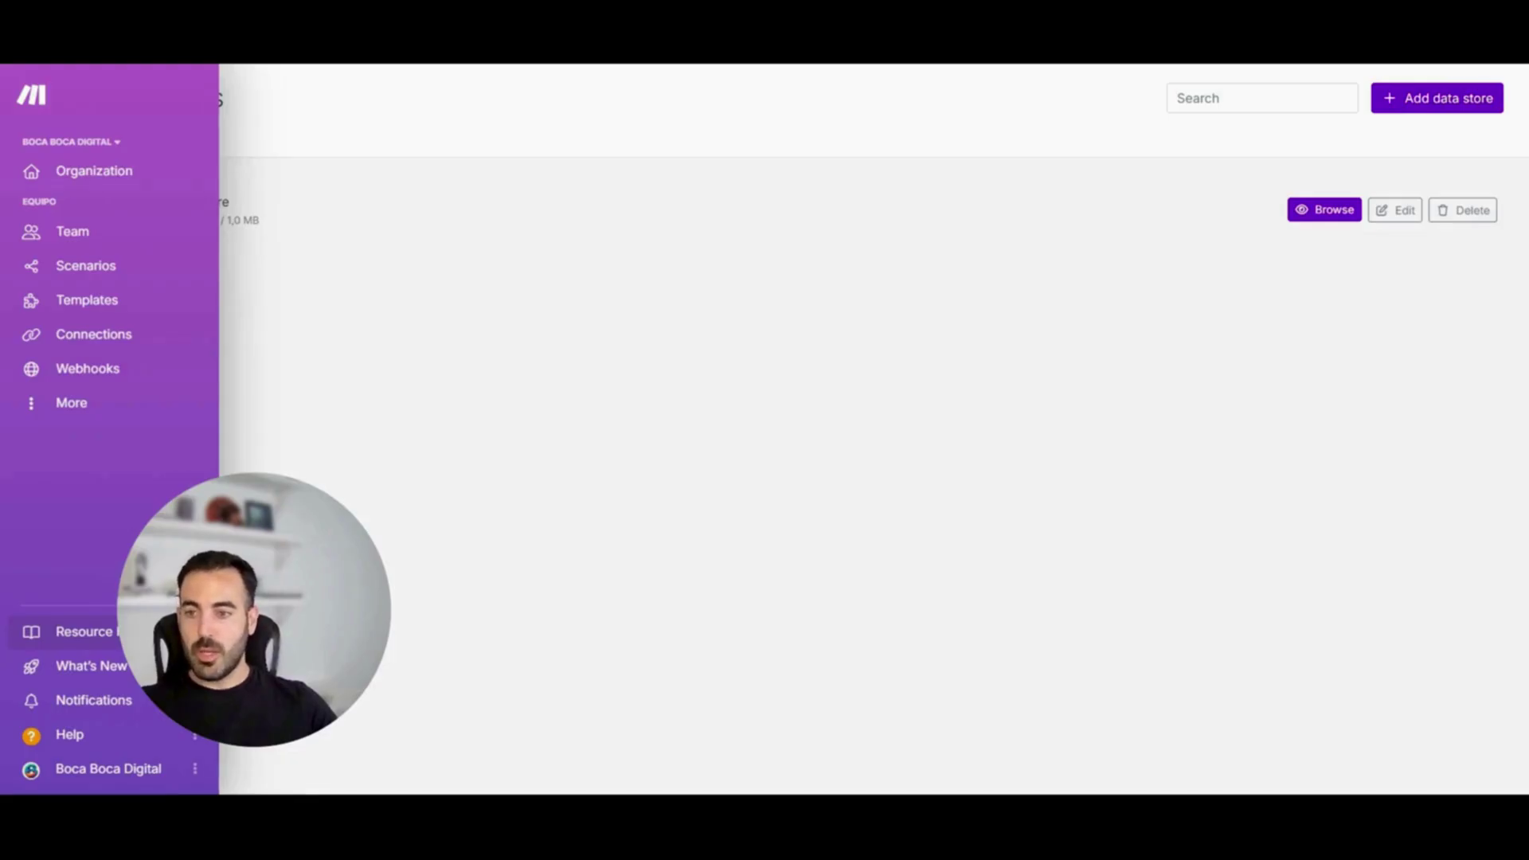
Open the Resource Hub page and scroll through its content
left_click(75, 638)
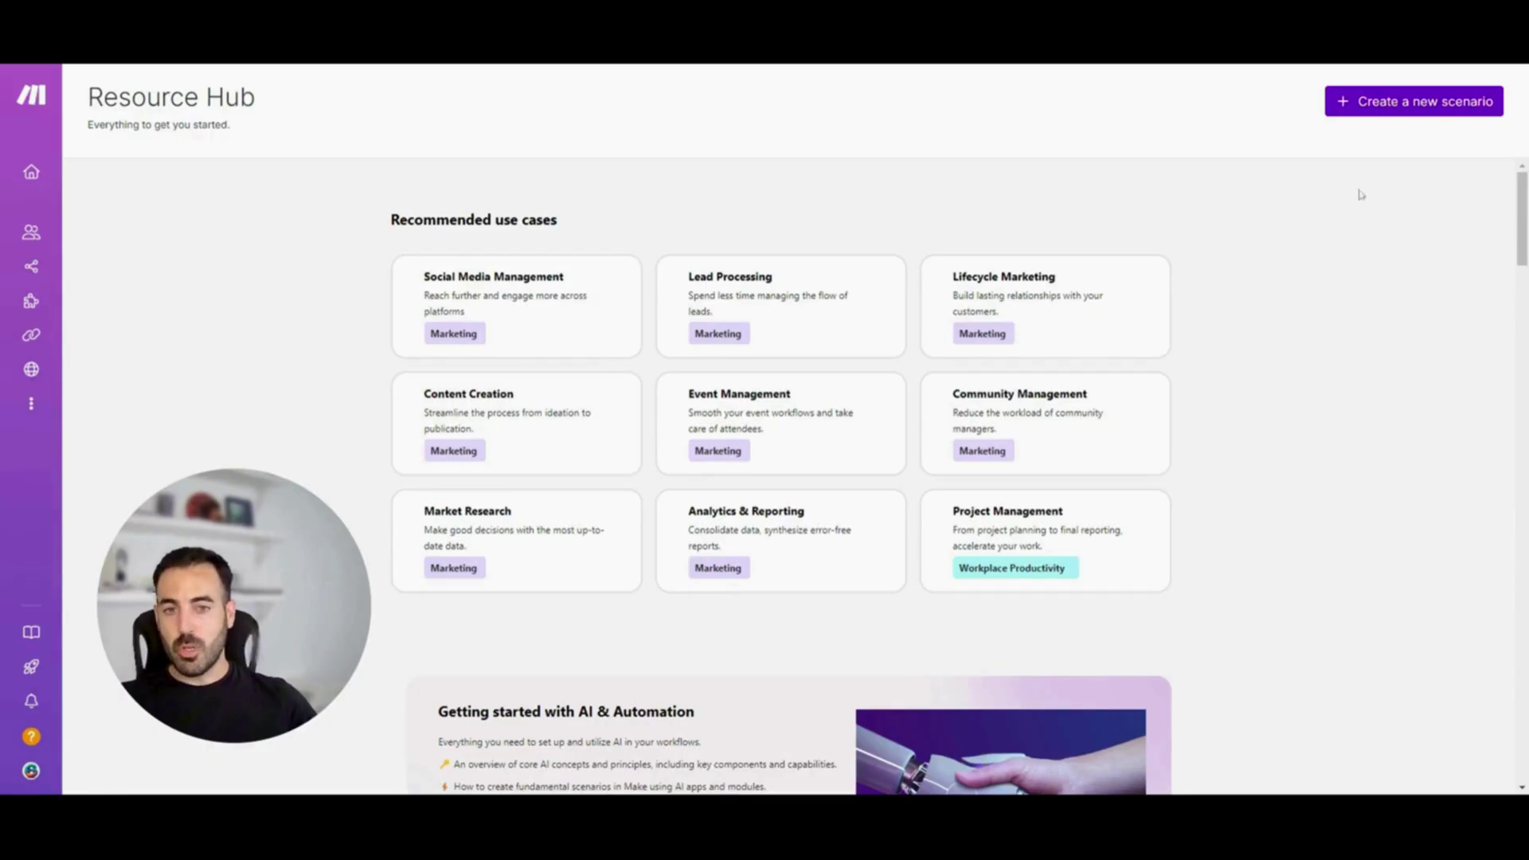
left_click_drag(1521, 198, 1513, 366)
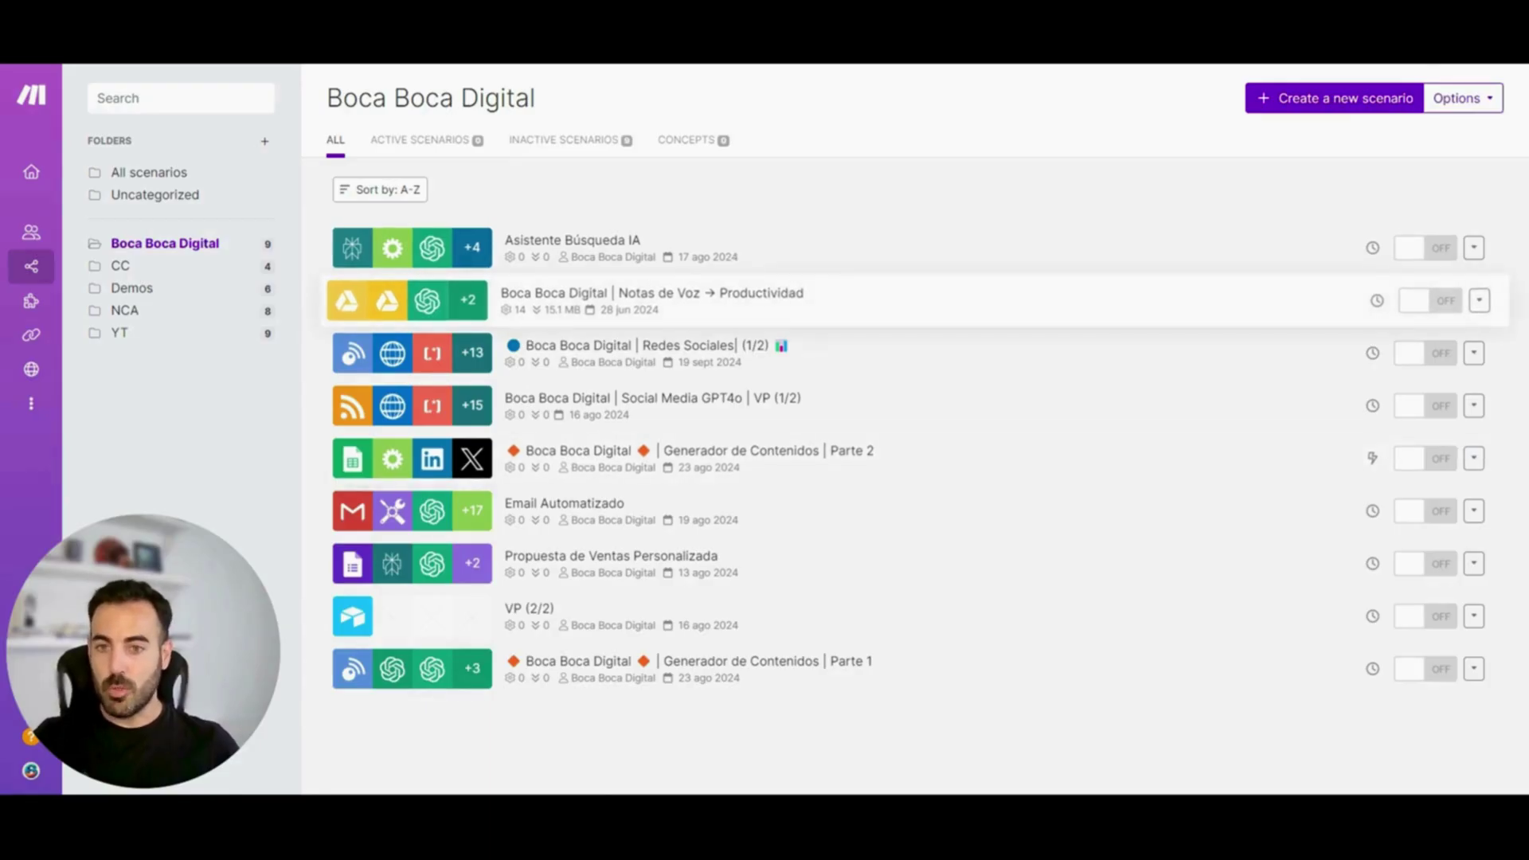
Open the 'Boca Boca Digital | Notas de Voz → Productividad' scenario in the editor
left_click(725, 301)
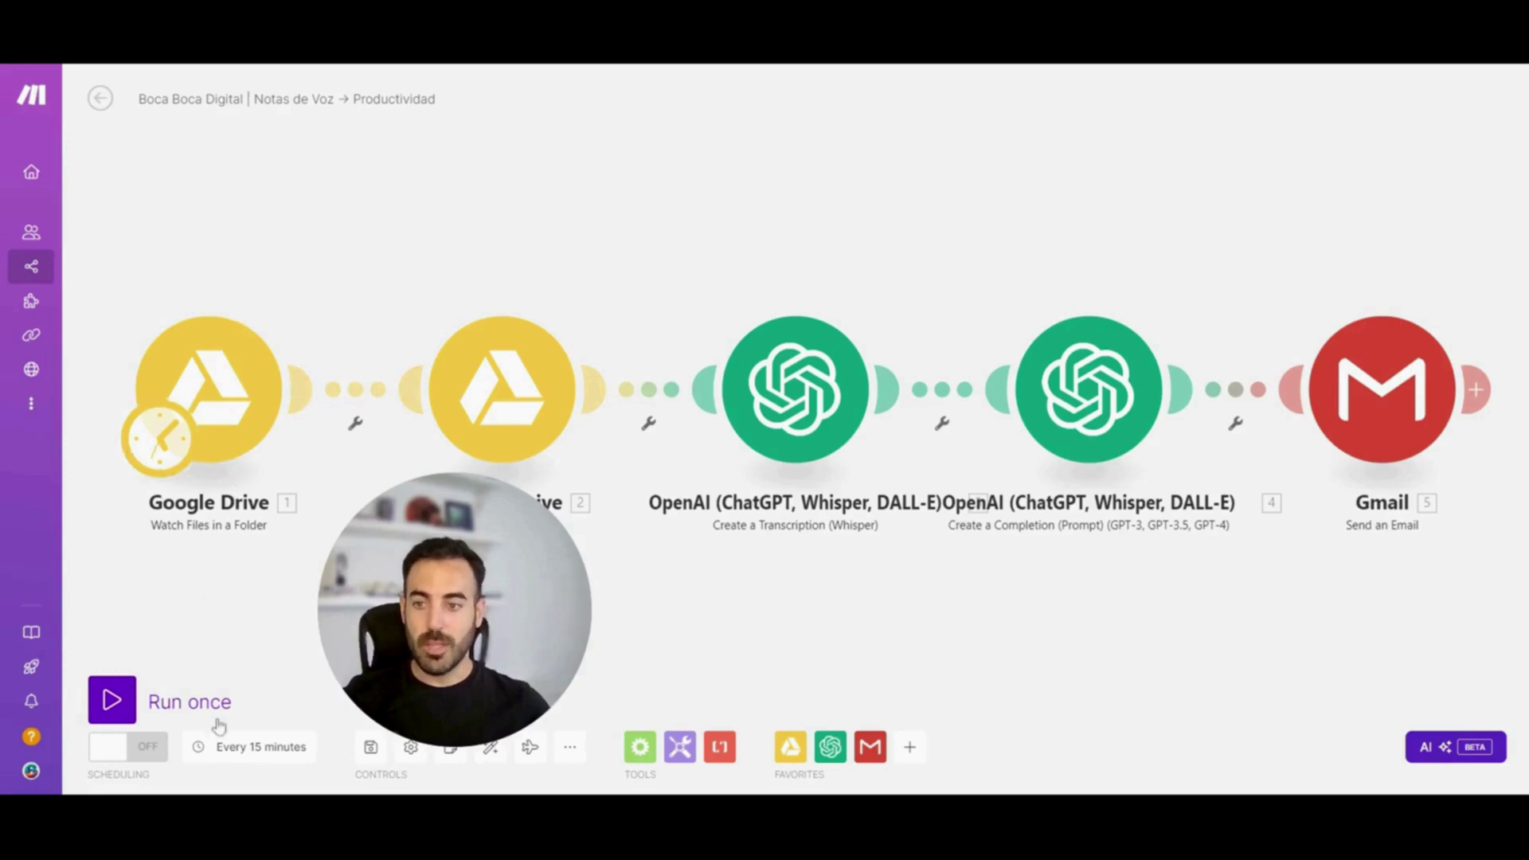
Switch scheduling on and back off, then run the voice-notes scenario once
left_click(125, 753)
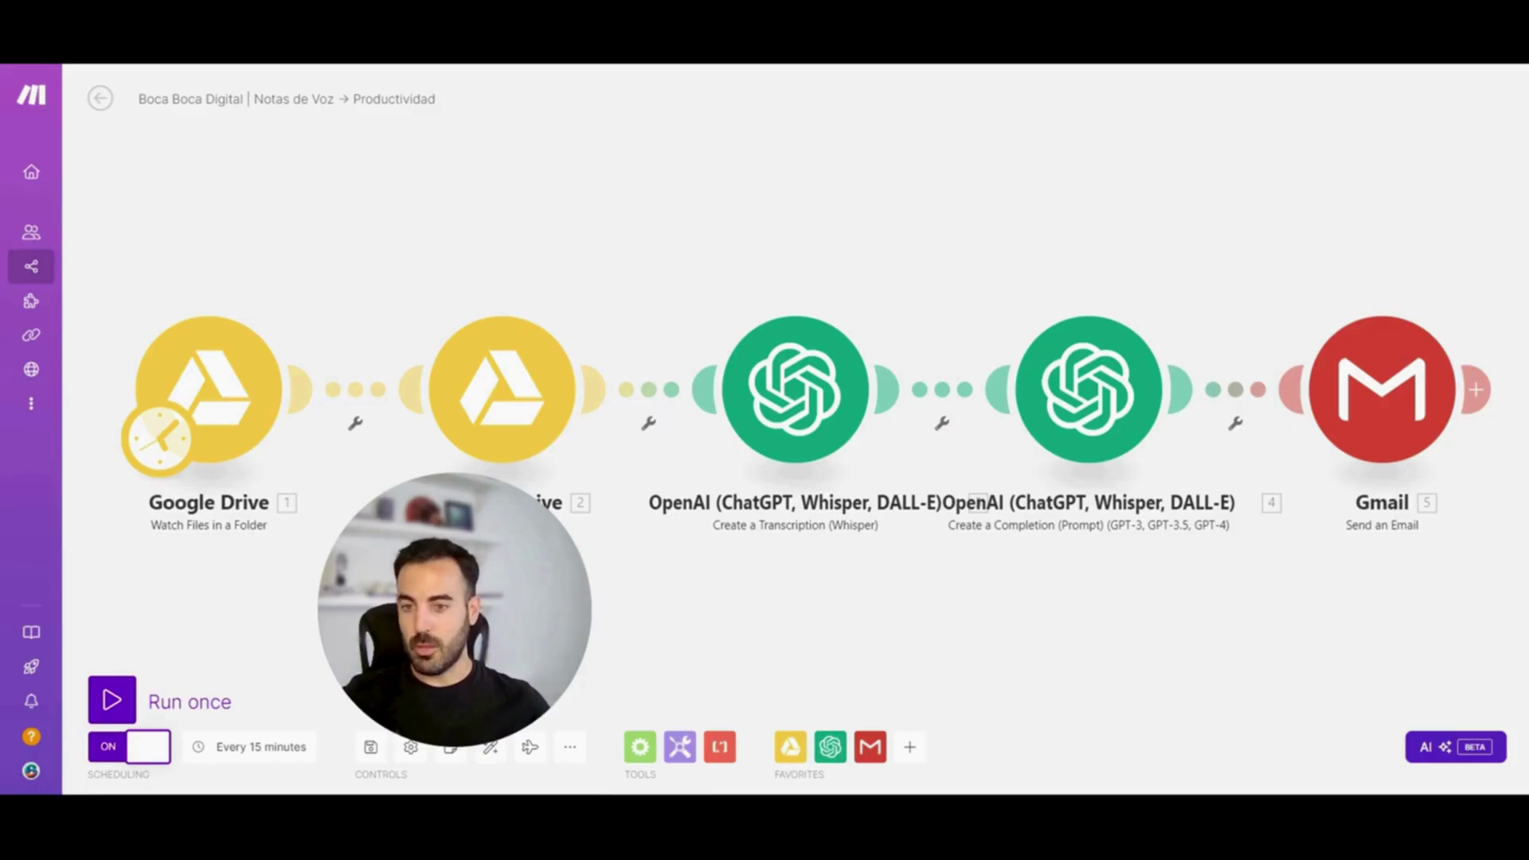
left_click(125, 754)
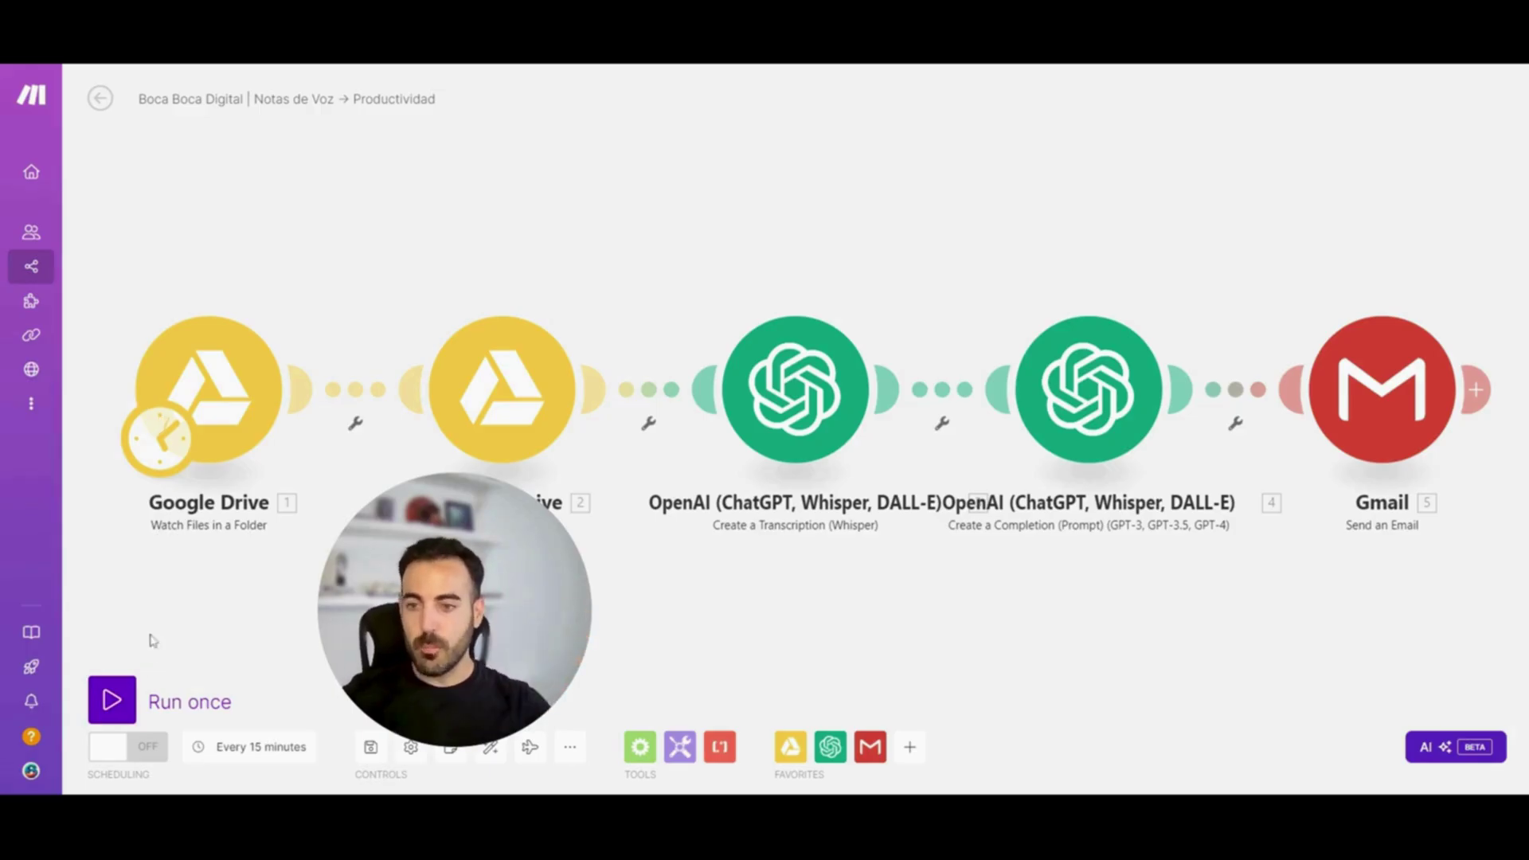
left_click(121, 701)
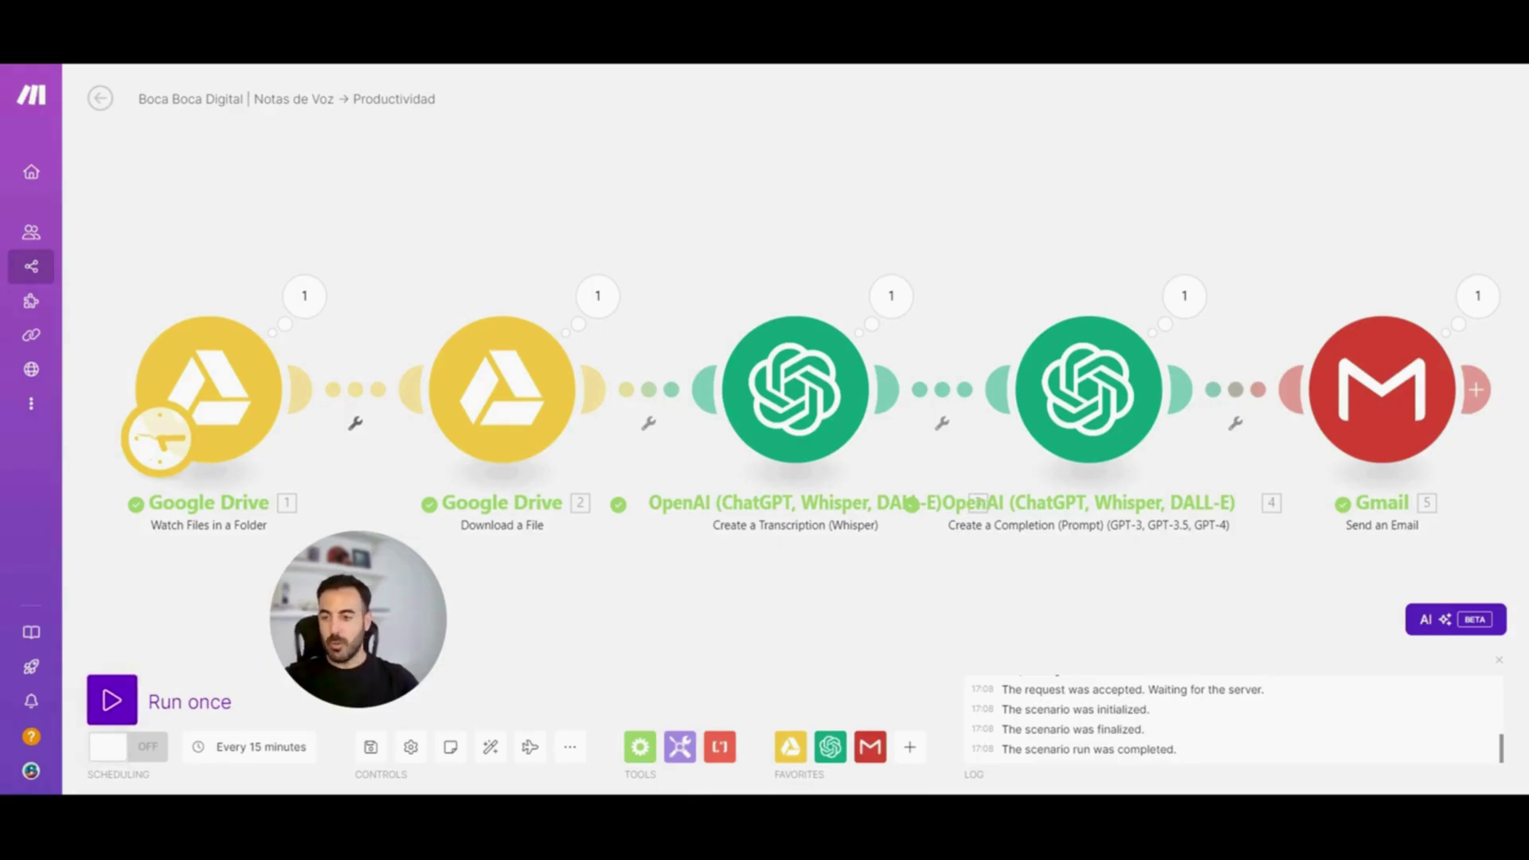
In the schedule settings, try the Once, Every day and Days of the week run options
left_click_drag(276, 653, 262, 666)
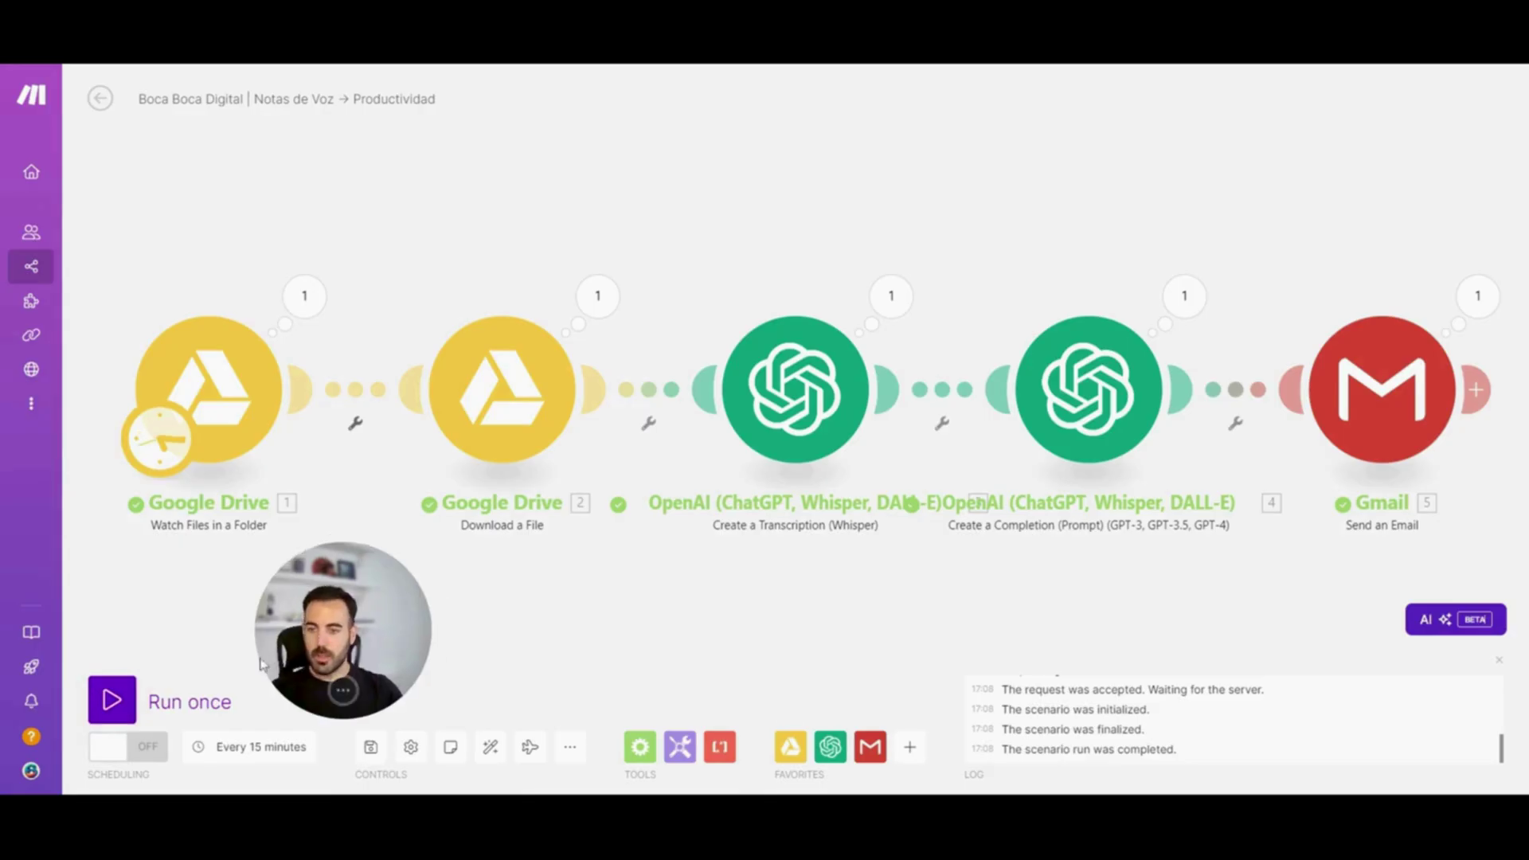
left_click(238, 753)
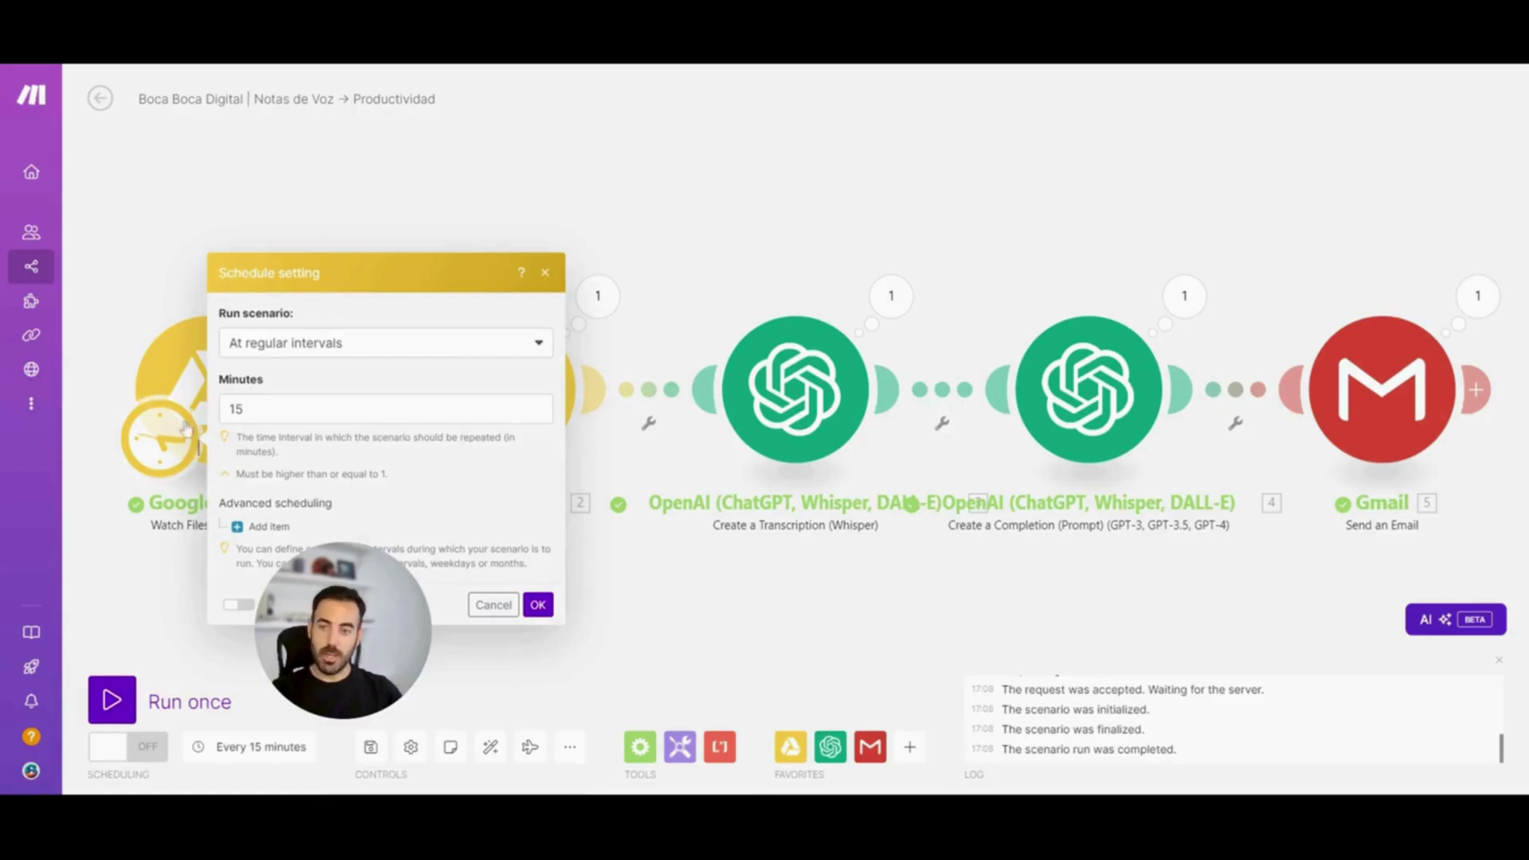
left_click(349, 348)
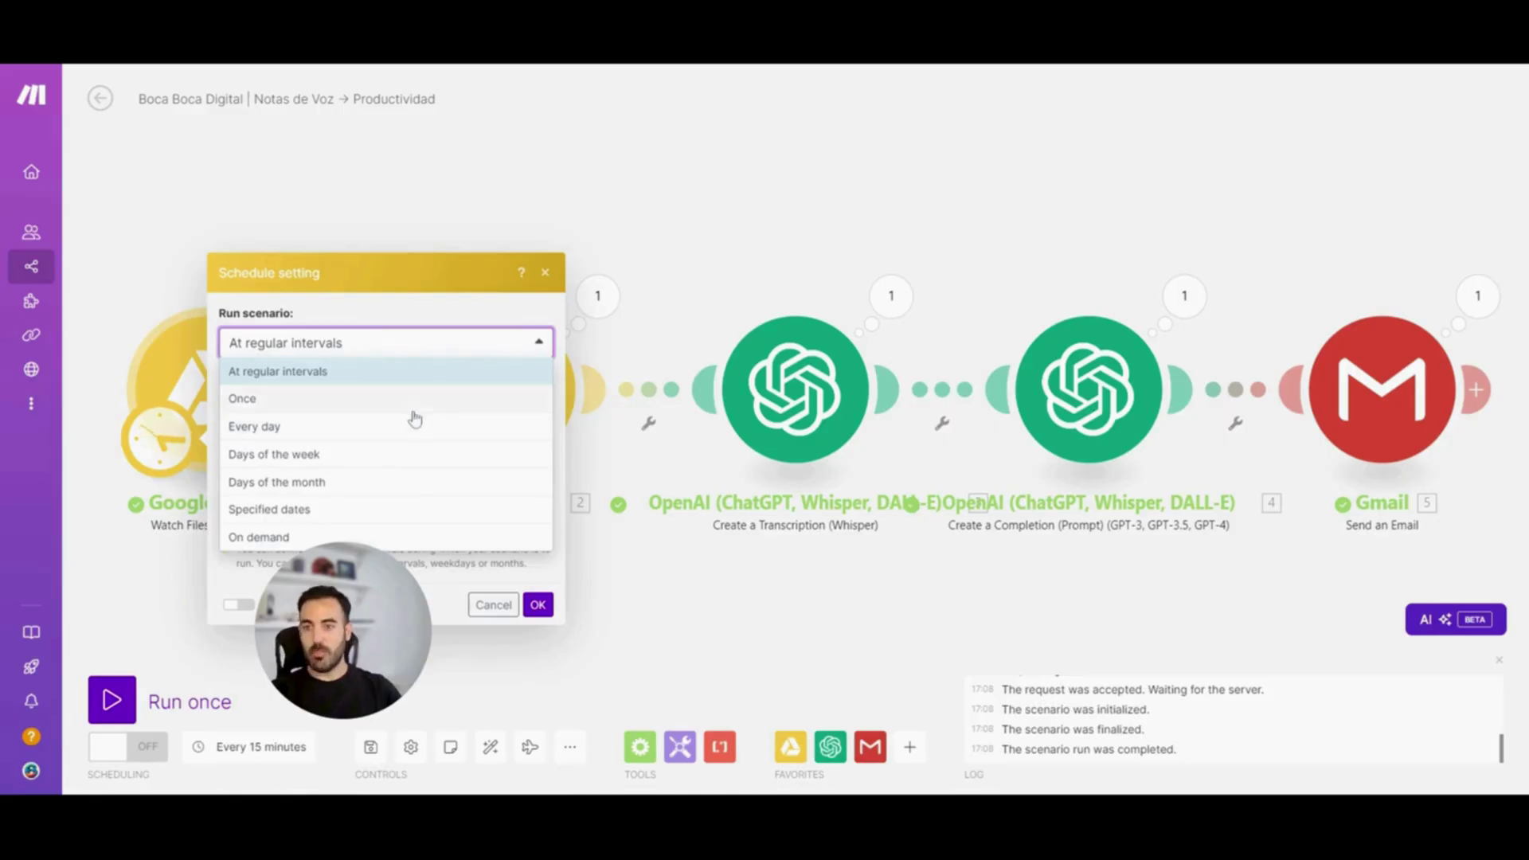
left_click(325, 401)
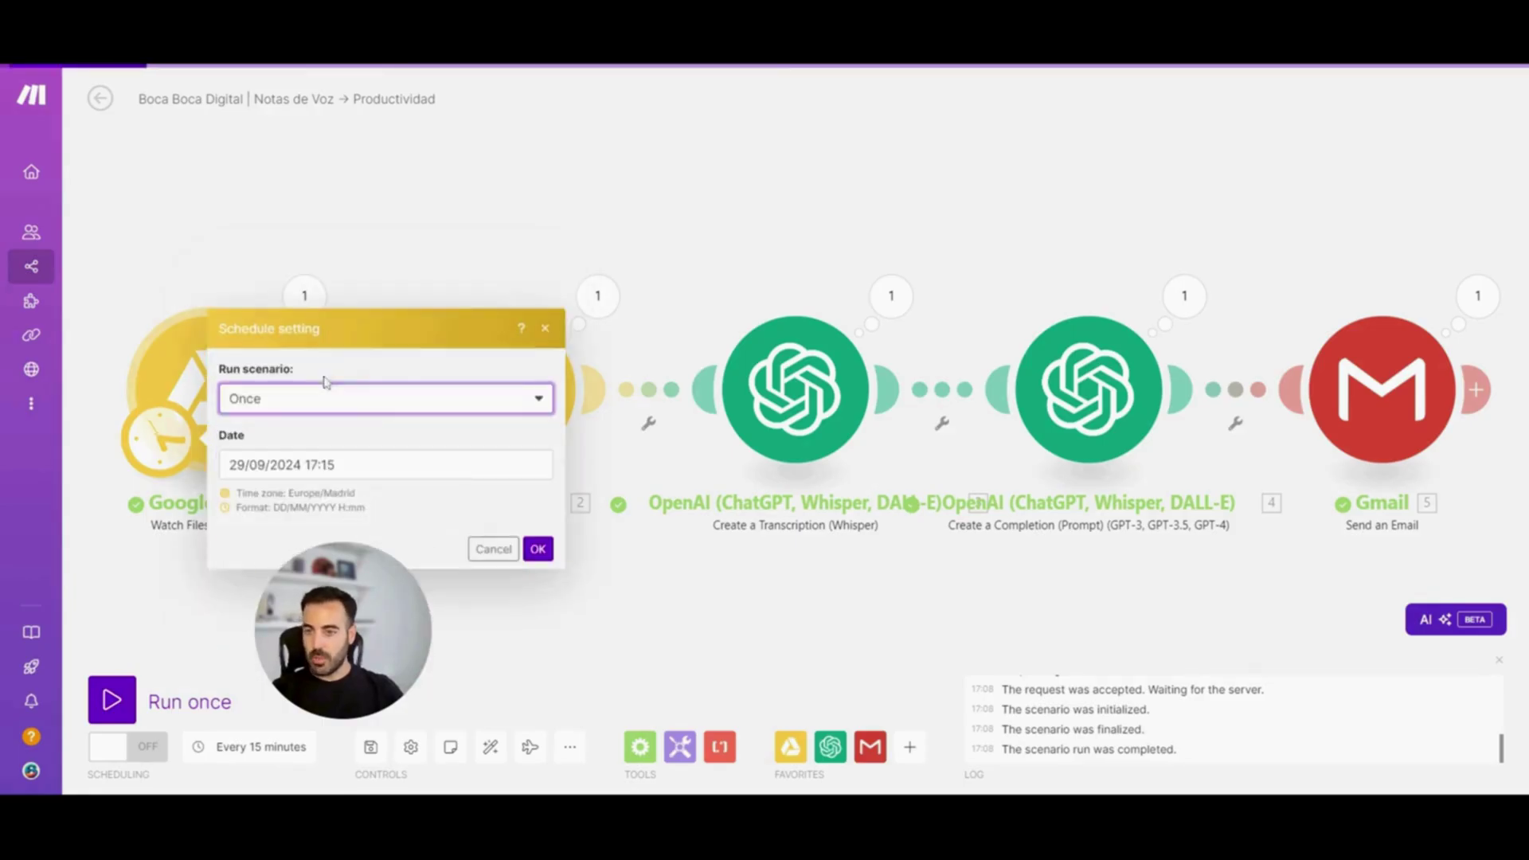
left_click(314, 396)
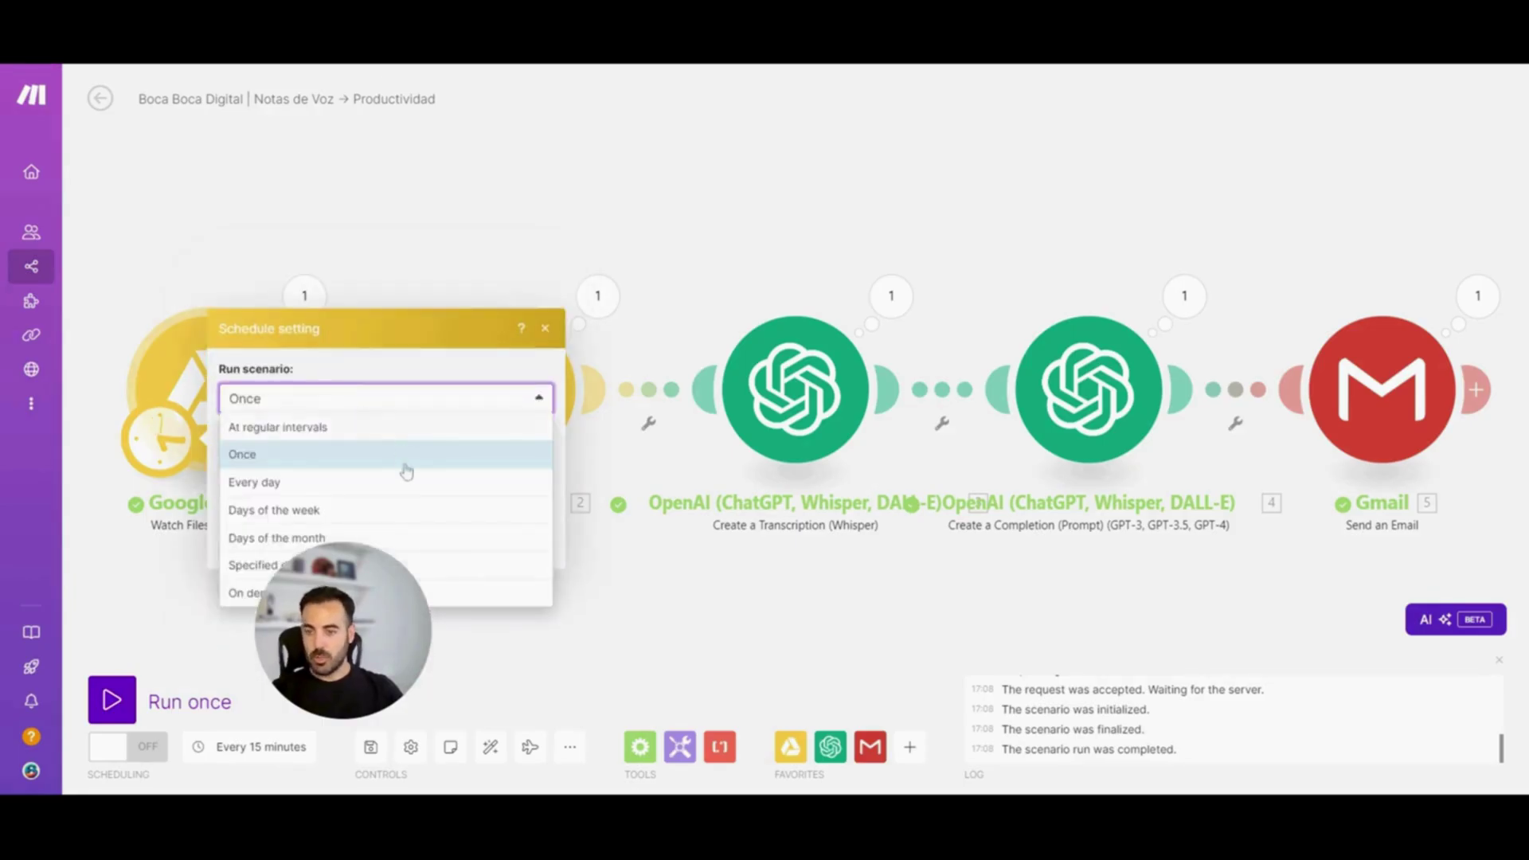
left_click(400, 483)
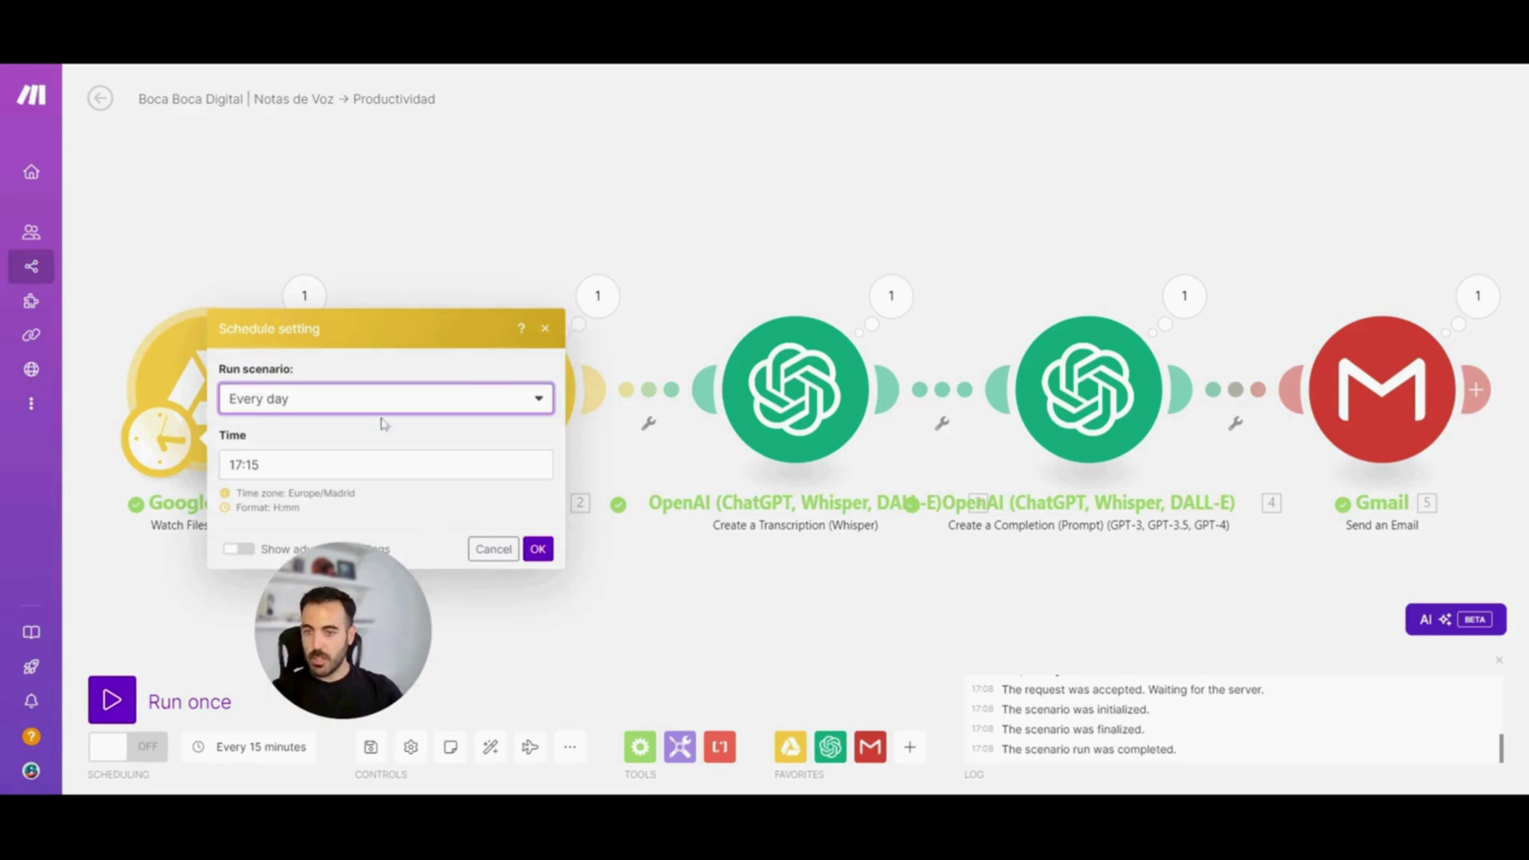
left_click(338, 408)
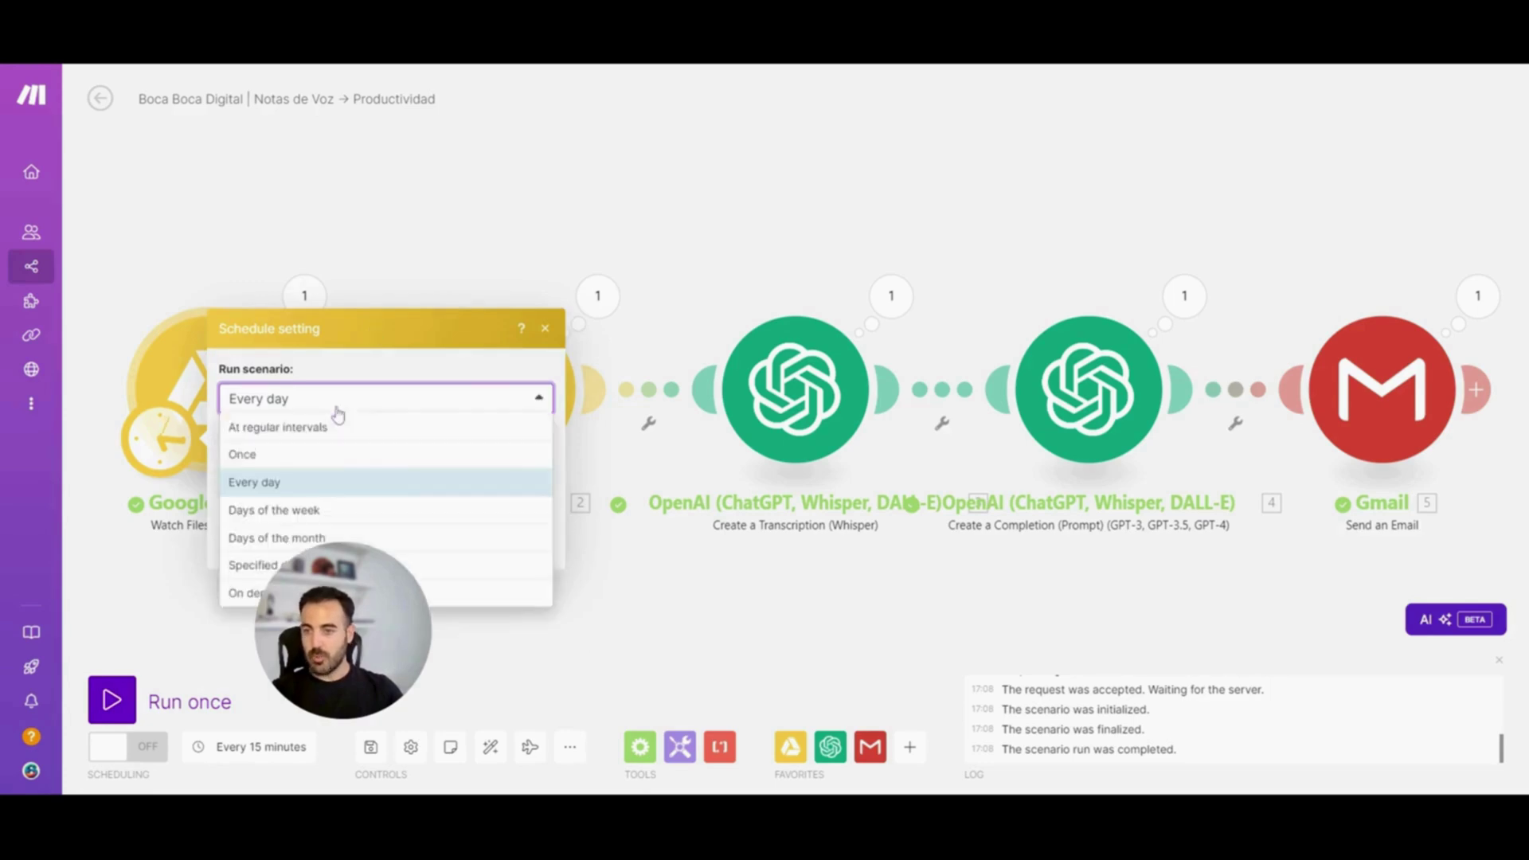
left_click(351, 511)
Pick Monday and Friday as run days, then switch to Days of the month with day 15
left_click(234, 380)
left_click(235, 502)
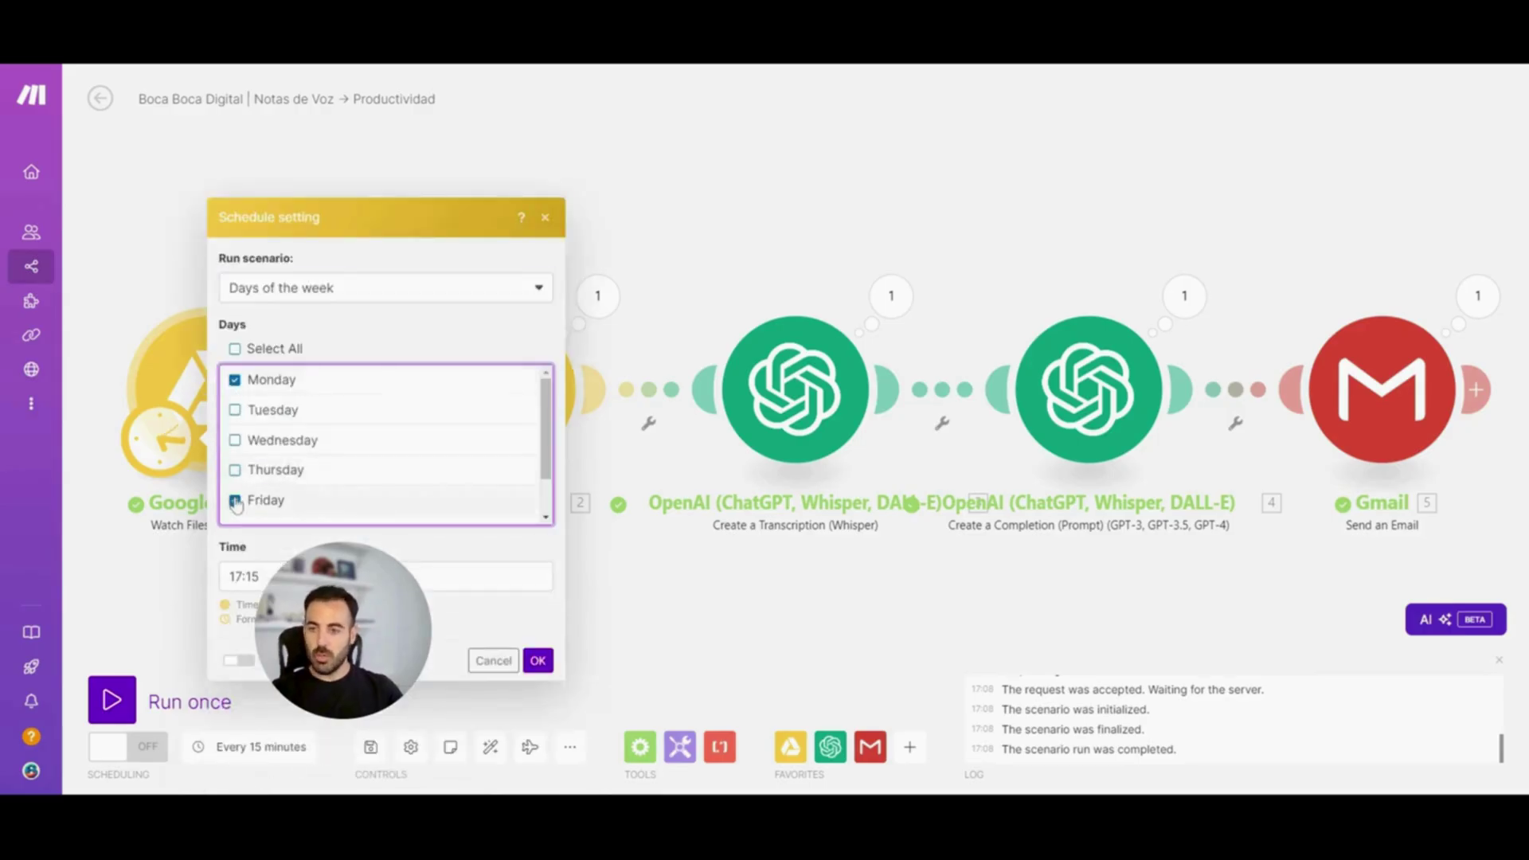
left_click(305, 290)
left_click(345, 427)
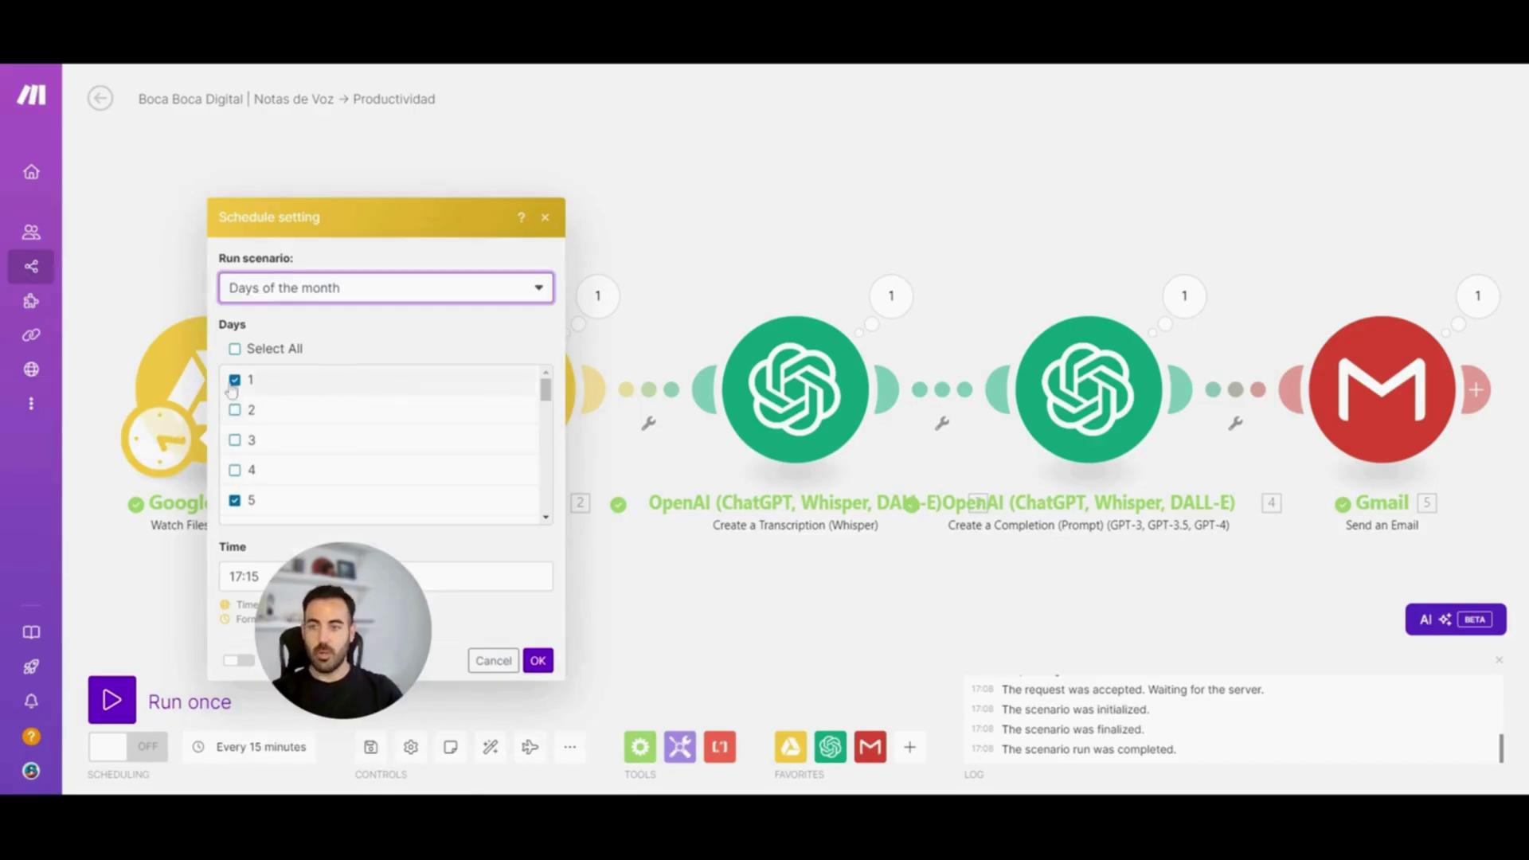
left_click_drag(538, 398, 539, 442)
left_click(235, 483)
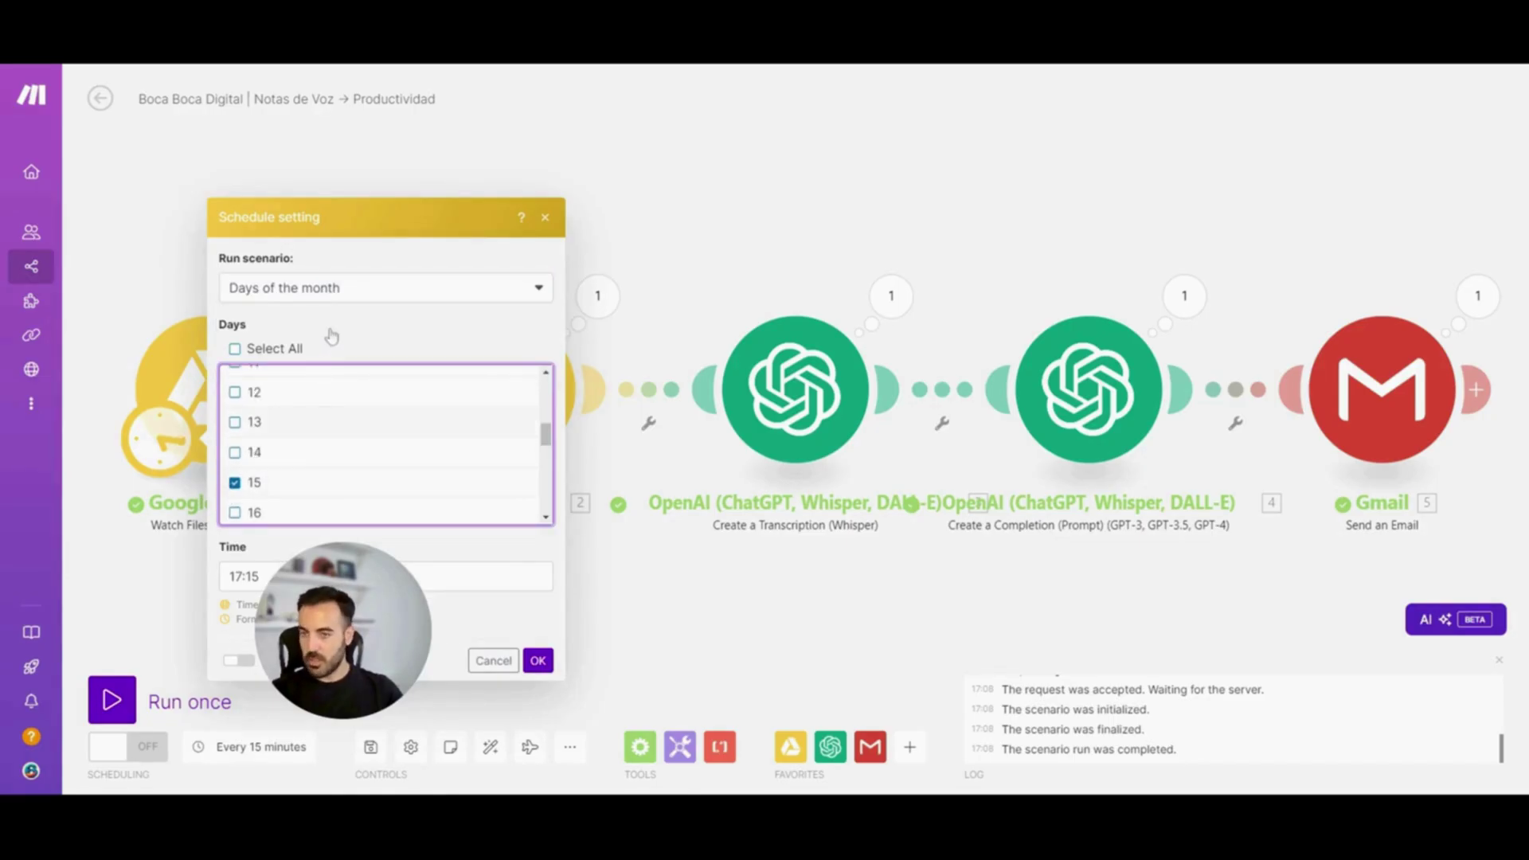
Change the schedule to Specified dates, then On demand, and close the settings
left_click(335, 297)
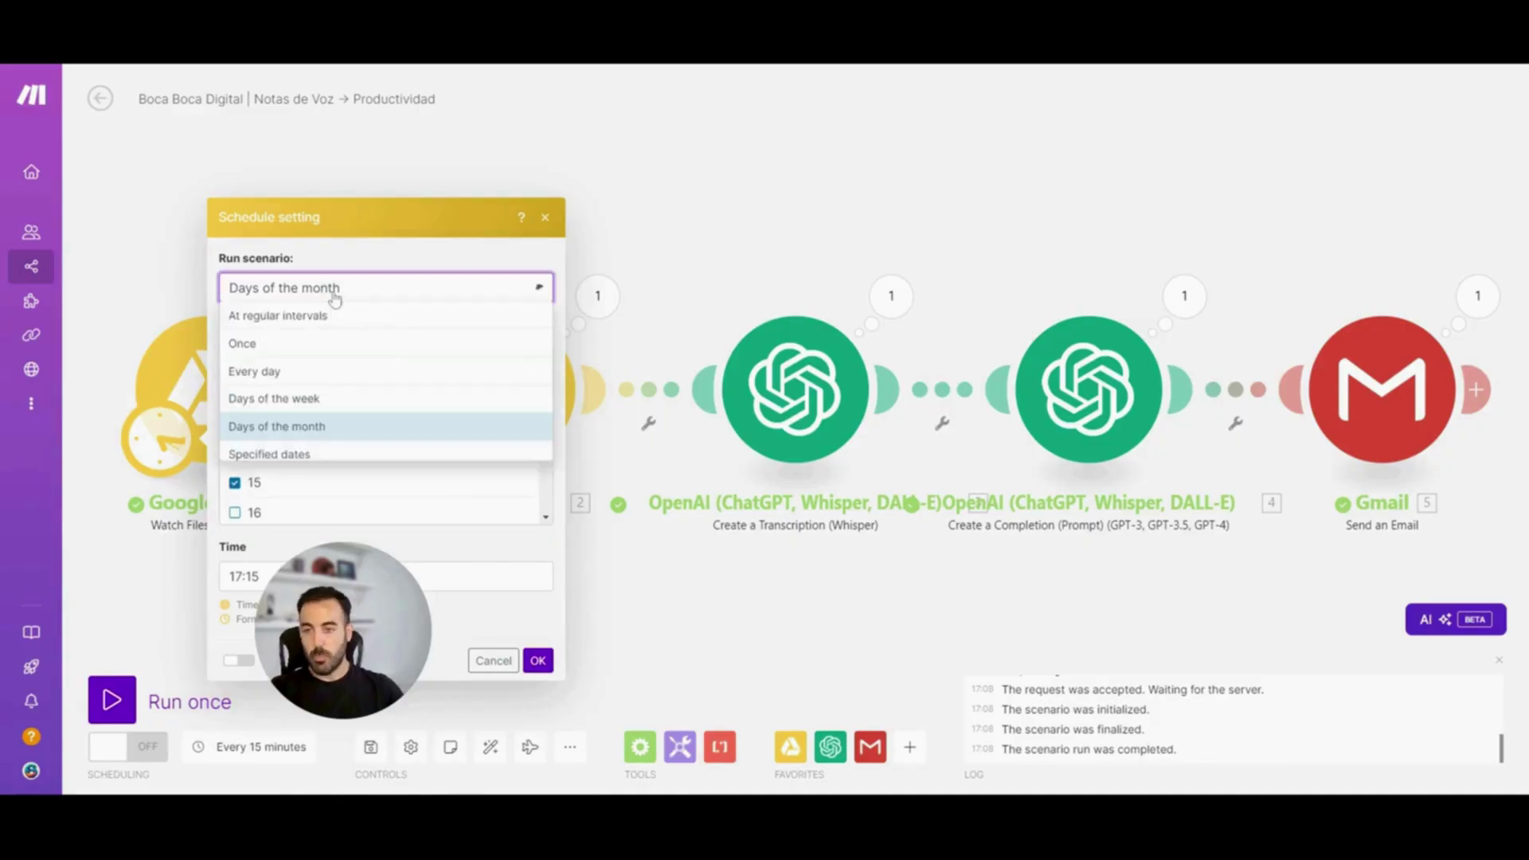
left_click(350, 458)
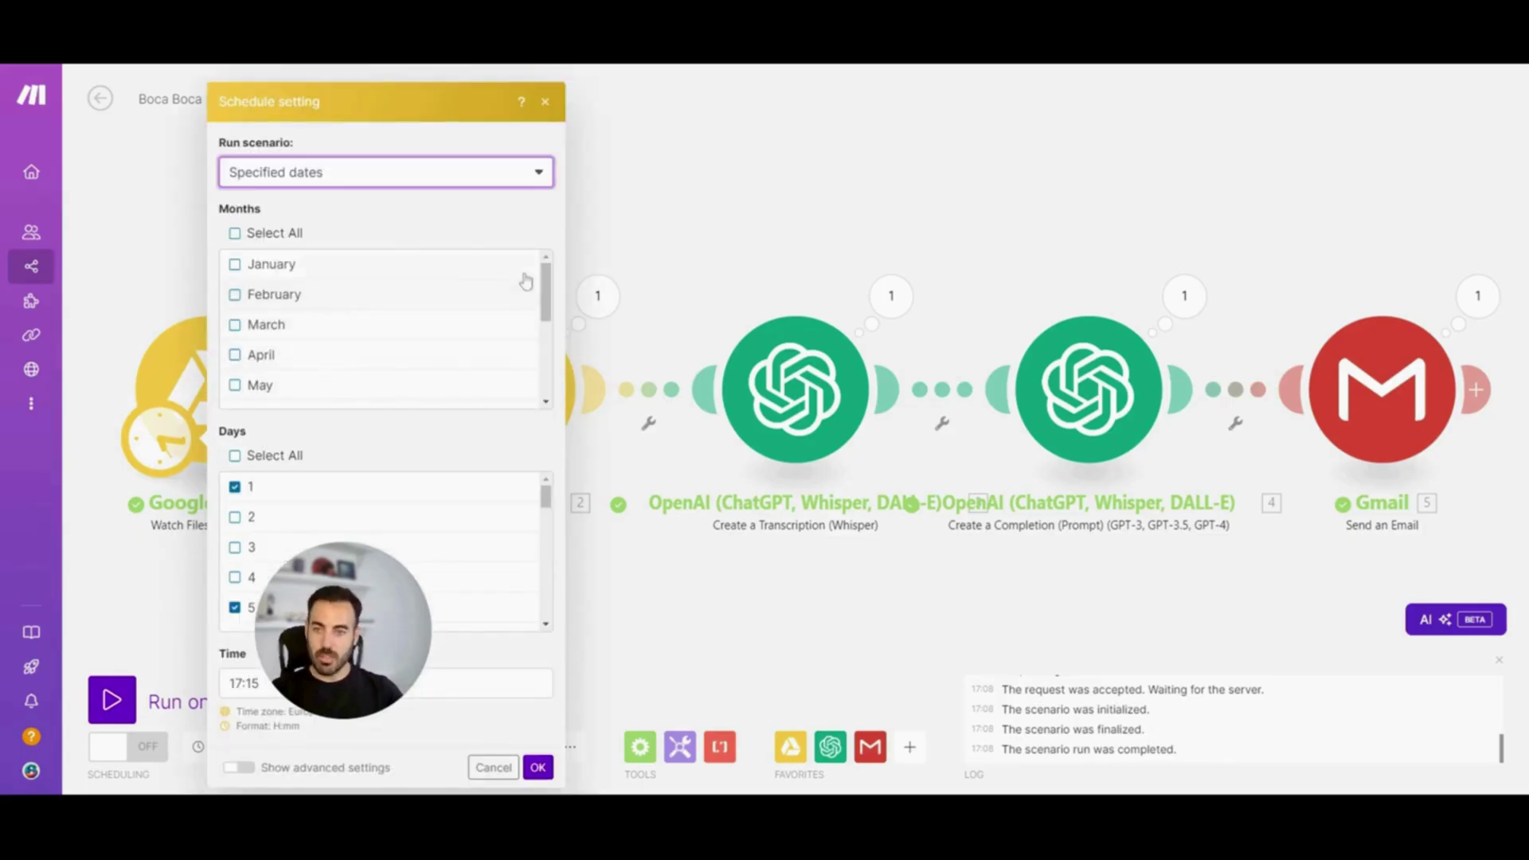
left_click(359, 178)
scroll(322, 350, "down", 1)
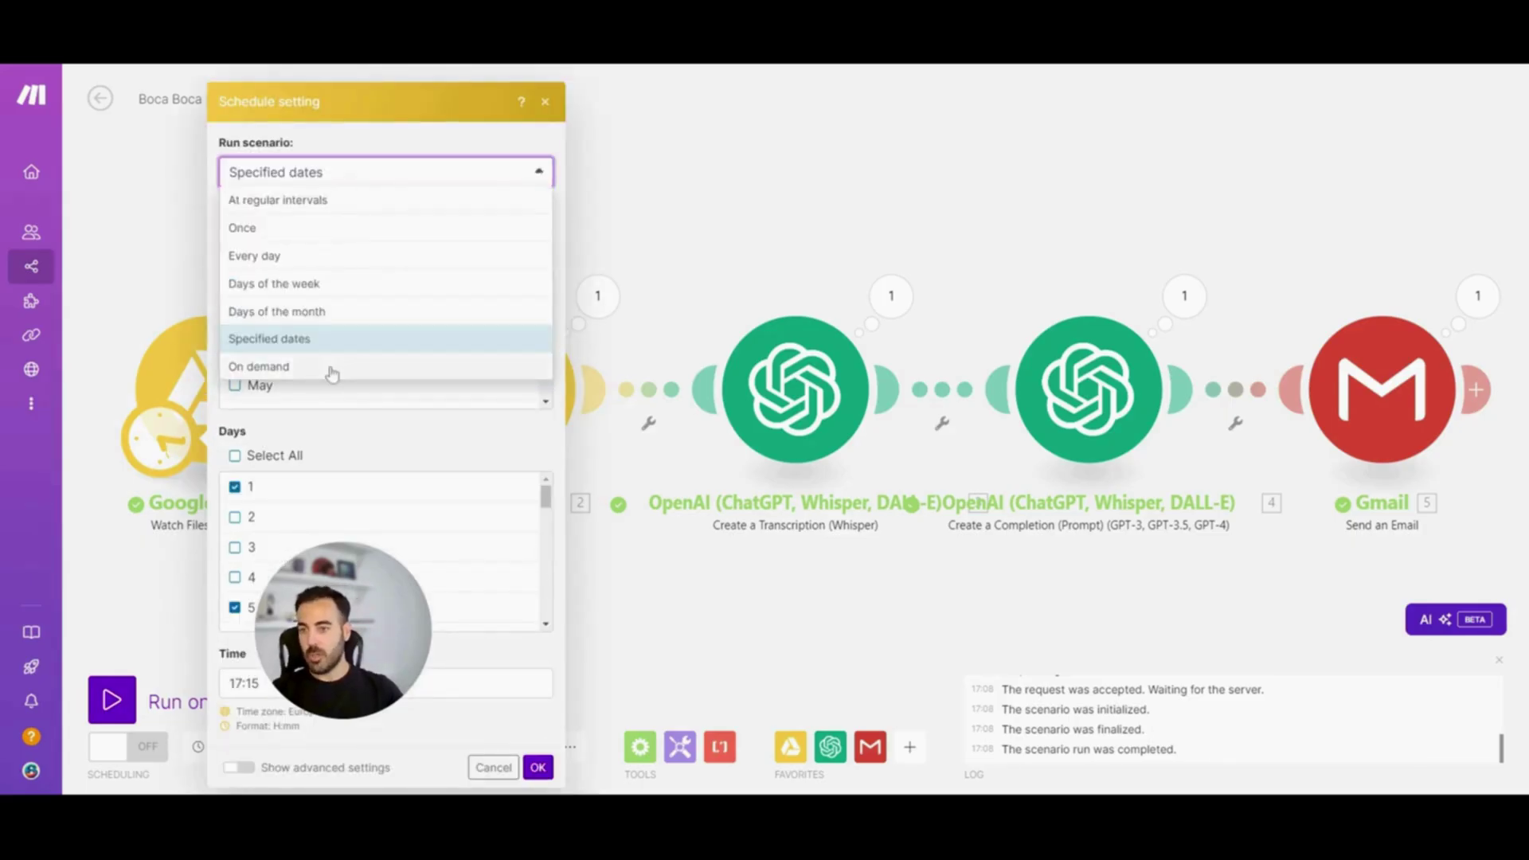
left_click(326, 360)
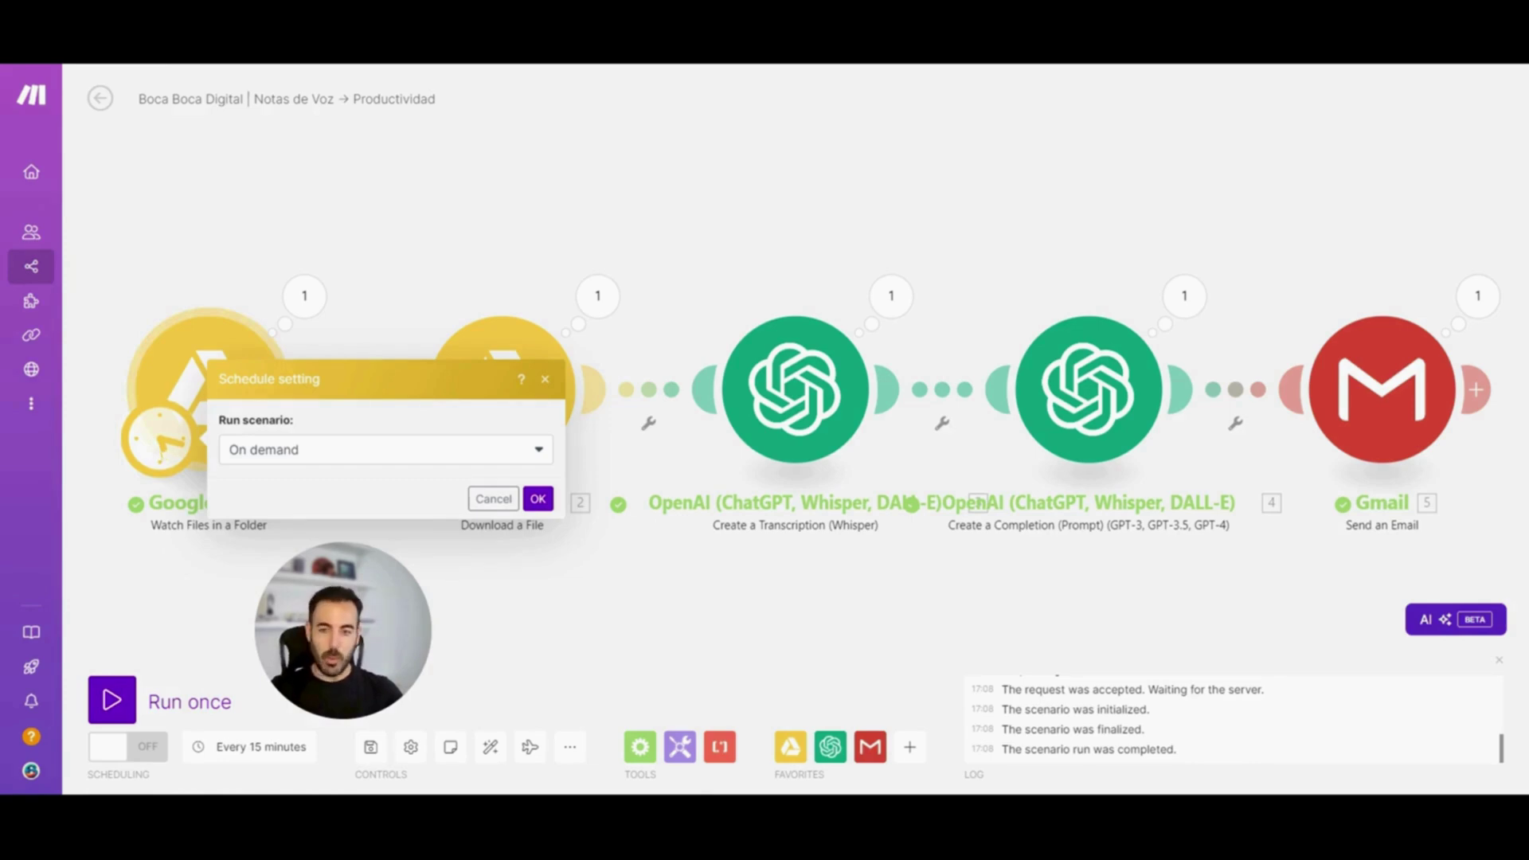
key("Escape")
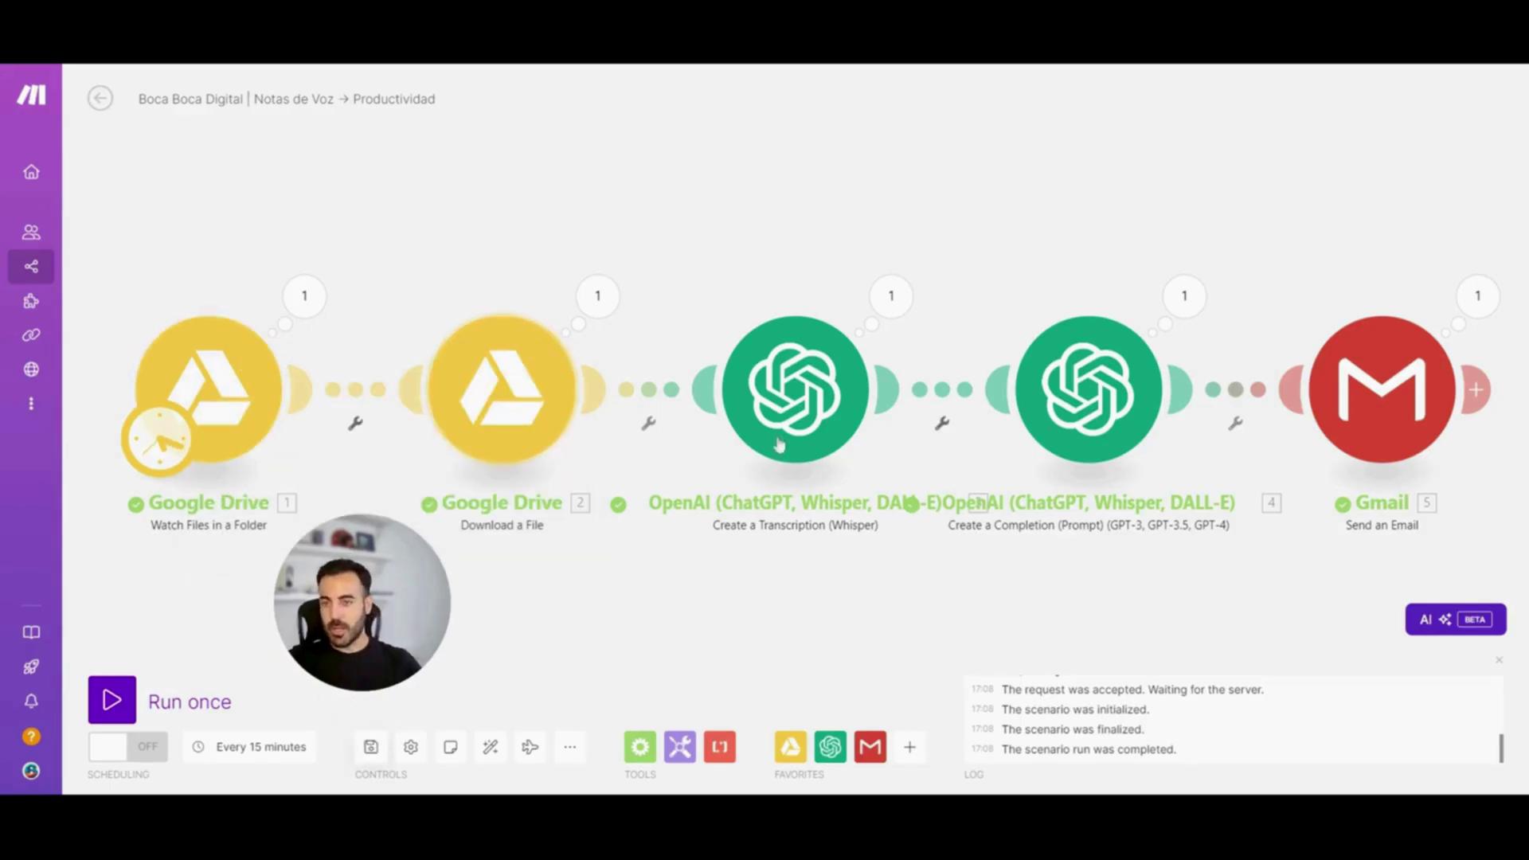
Save the voice-notes scenario from the Controls bar
left_click(374, 753)
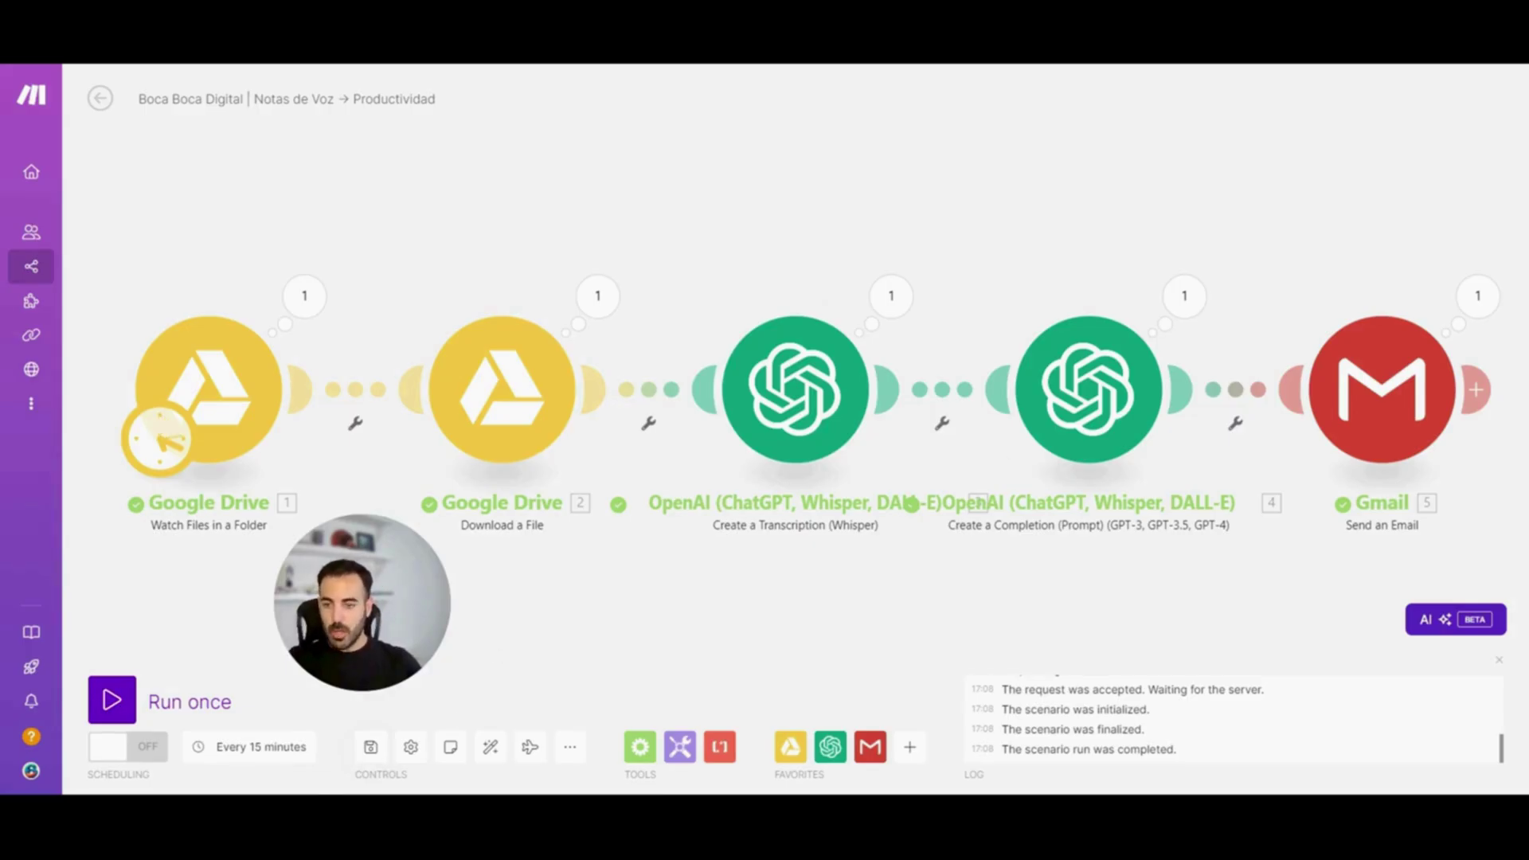
left_click(411, 749)
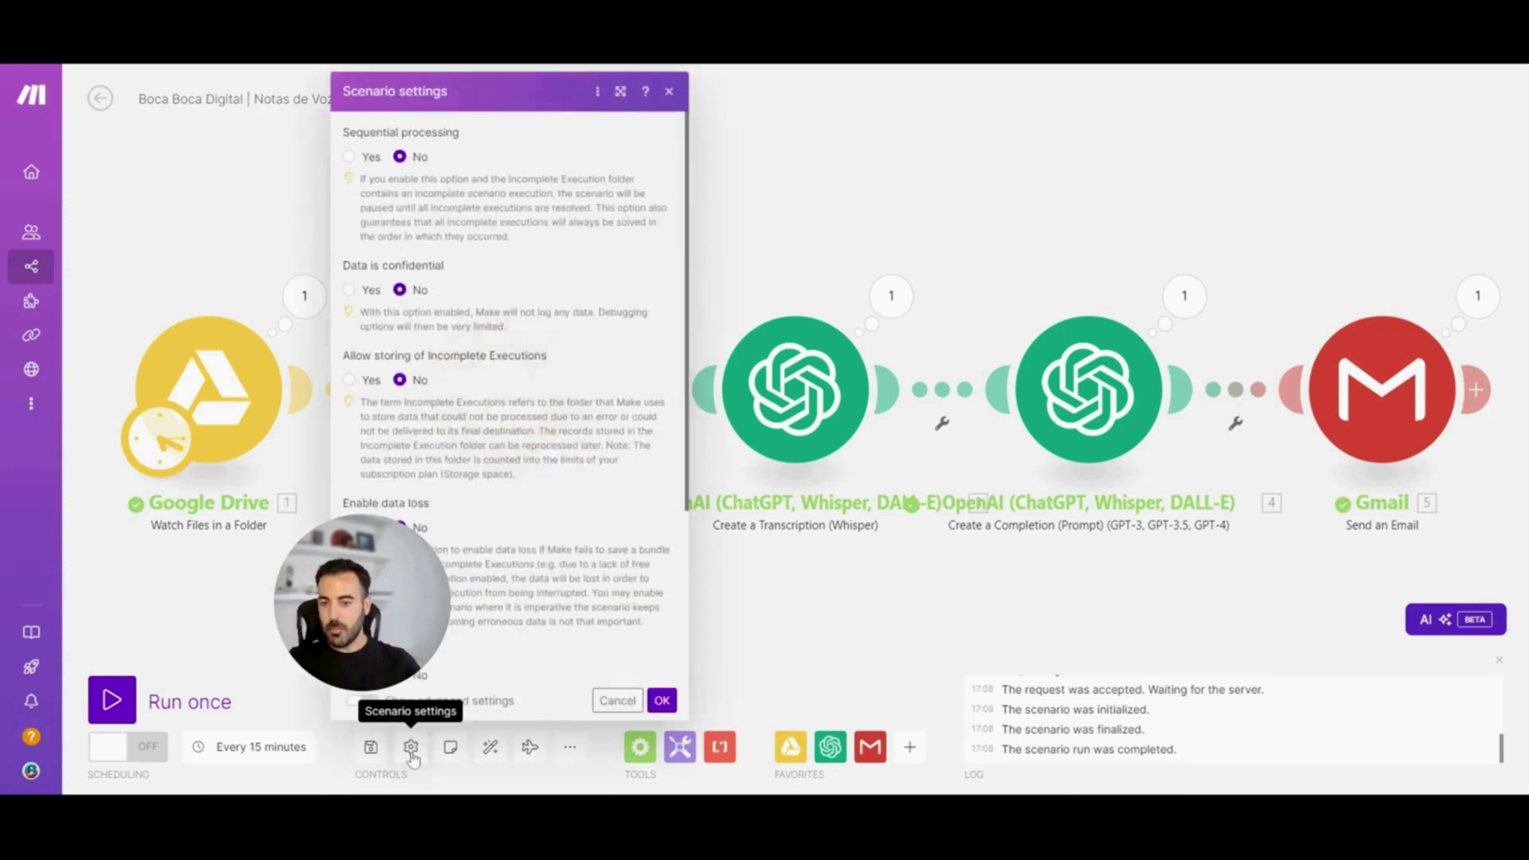
left_click_drag(362, 544, 193, 567)
key("Escape")
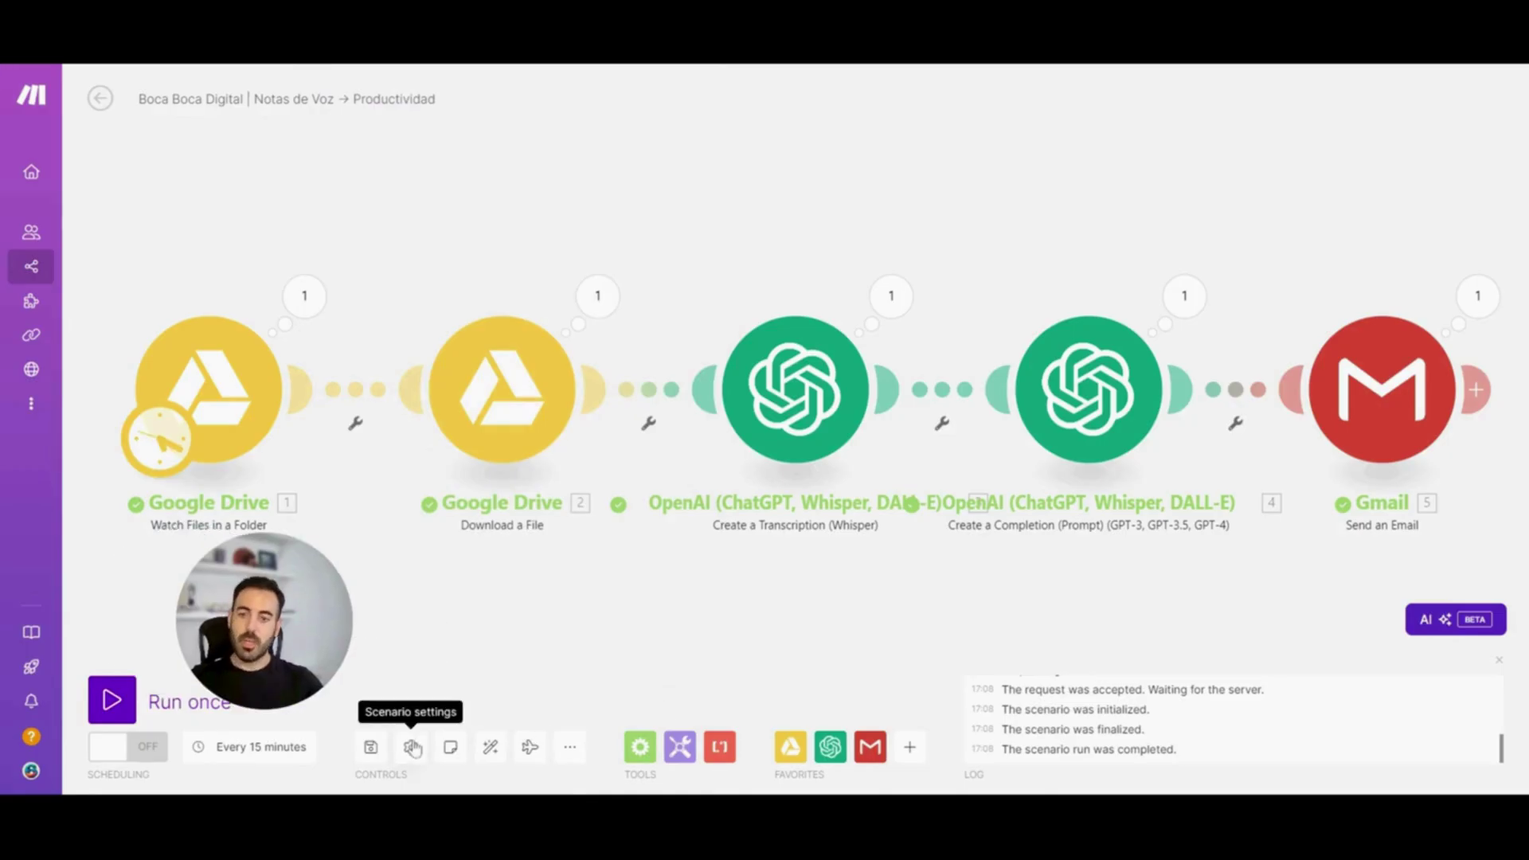
left_click(412, 747)
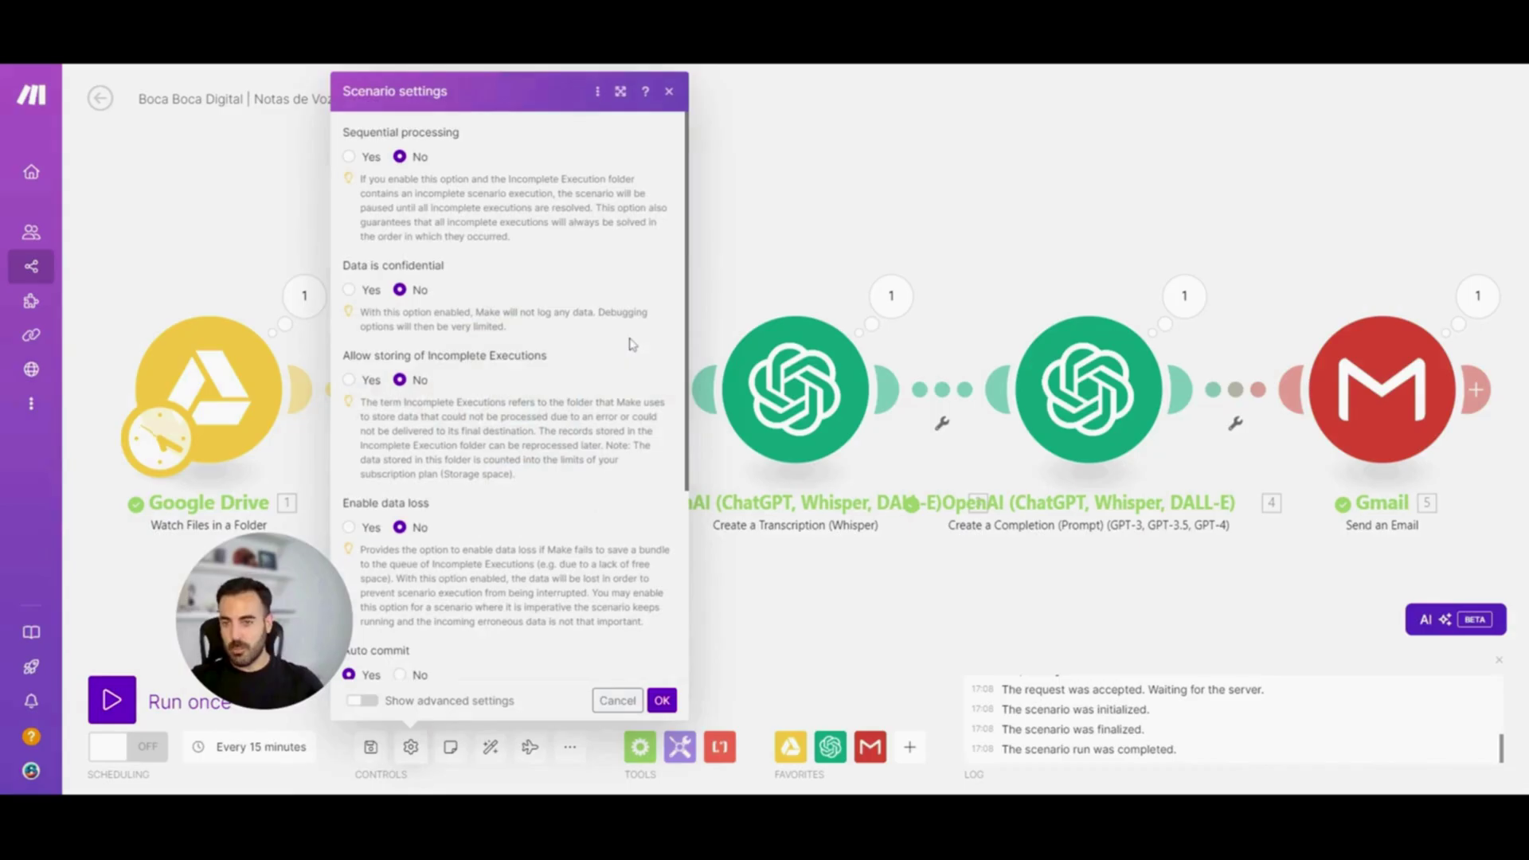
scroll(623, 375, "down", 1)
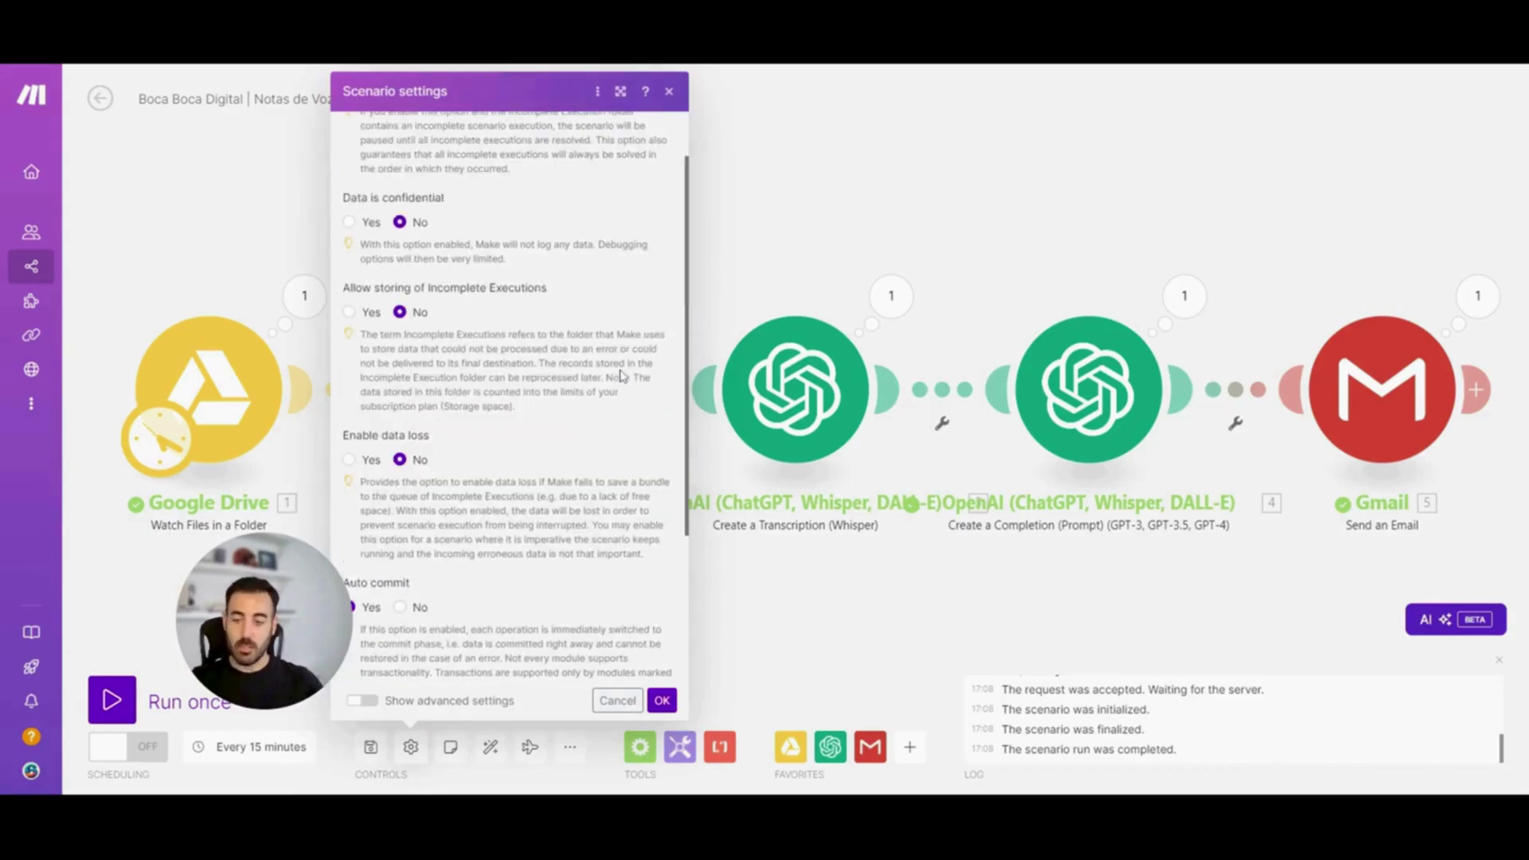
scroll(605, 351, "up", 1)
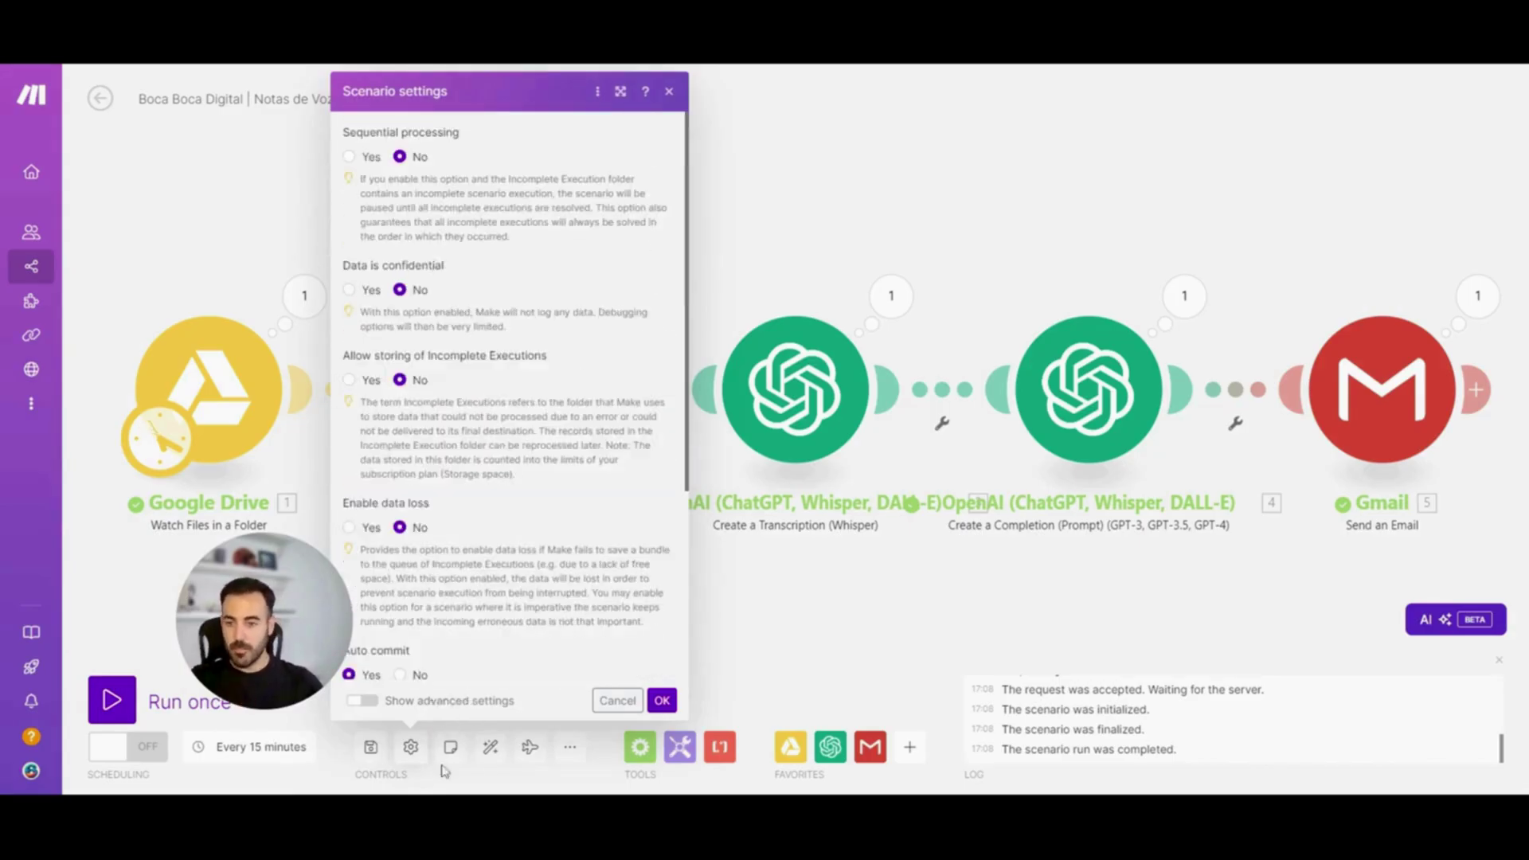
left_click(446, 753)
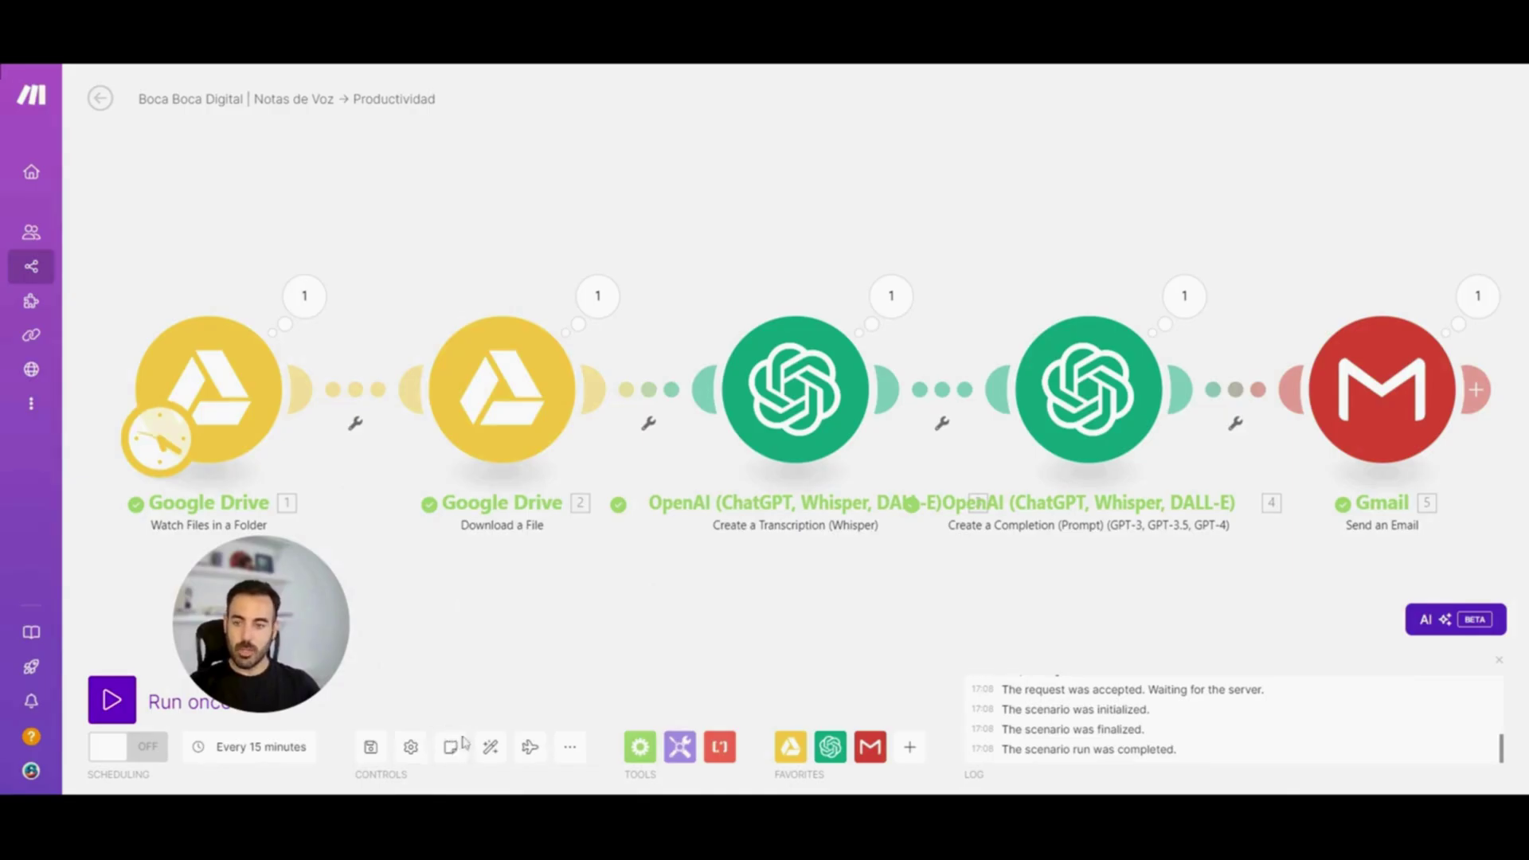
Attach a note reading 'Notas de audio para Youtube' to the first Google Drive module
right_click(222, 376)
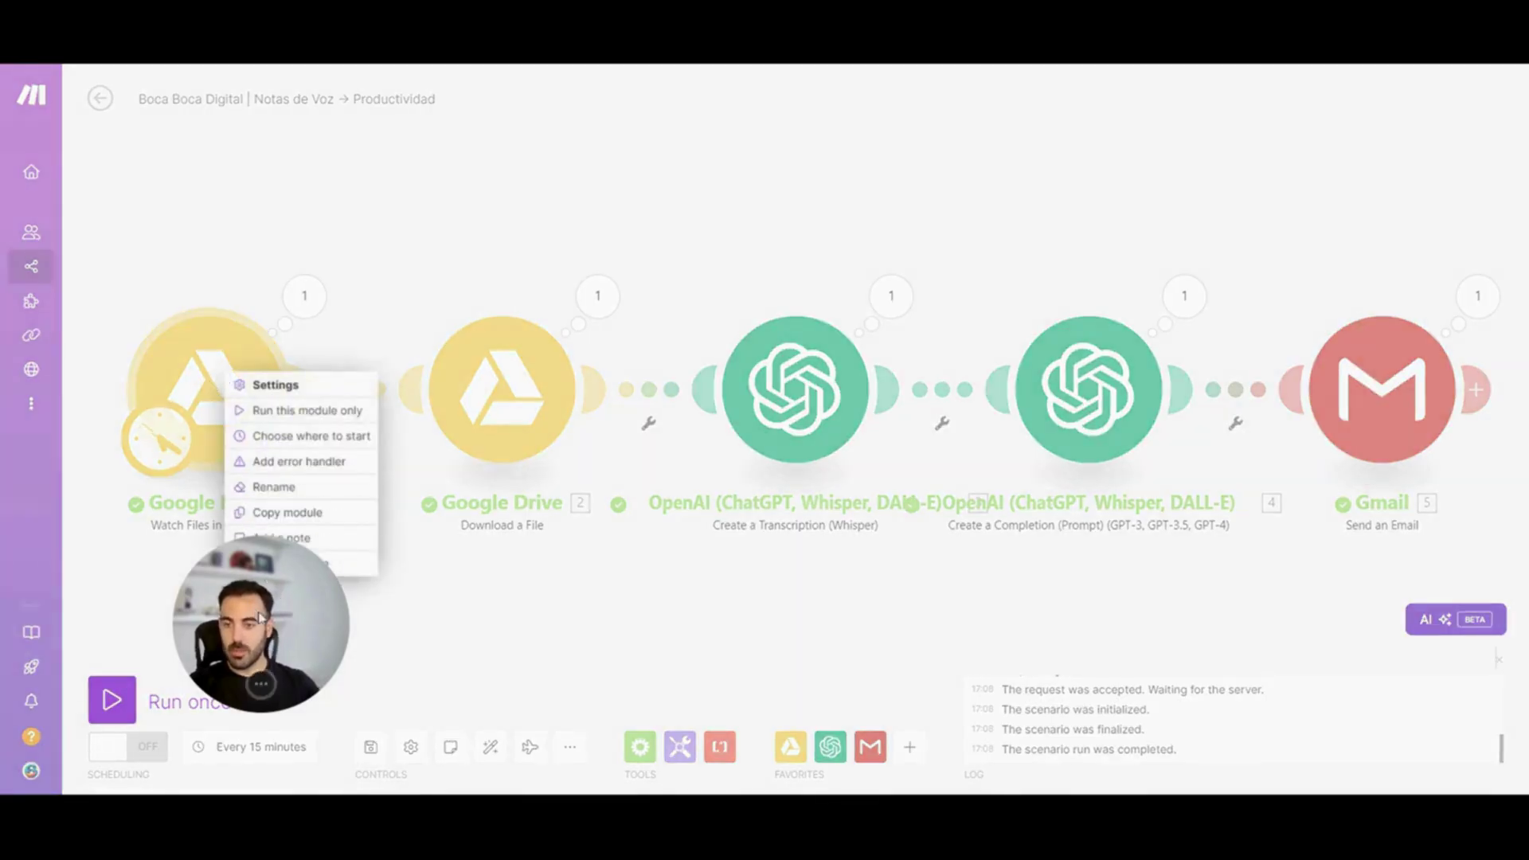
left_click_drag(235, 583, 301, 627)
left_click(298, 539)
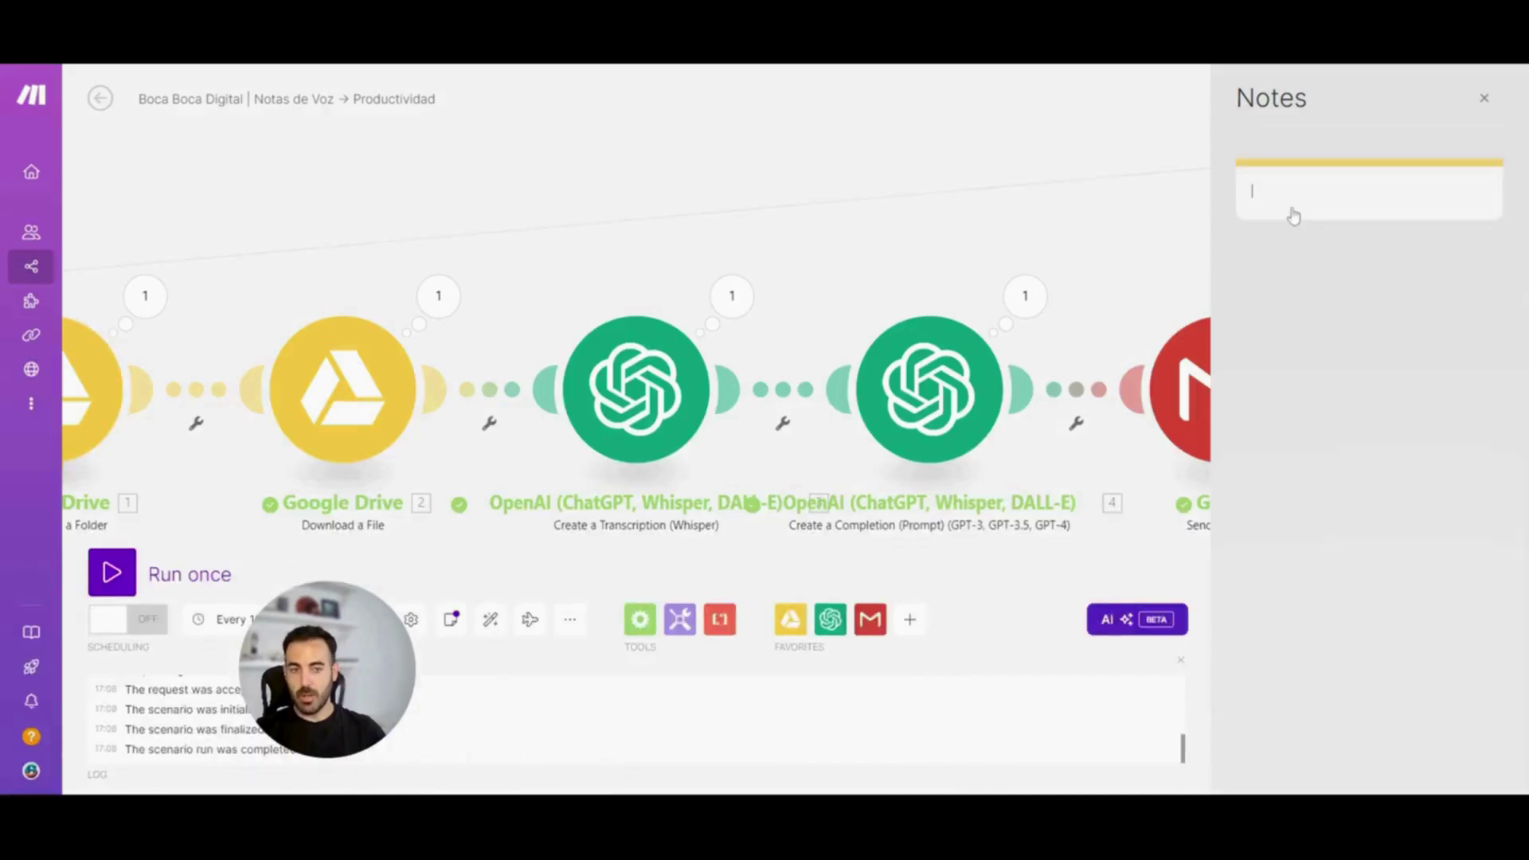
type("Notas de audio para Youtube")
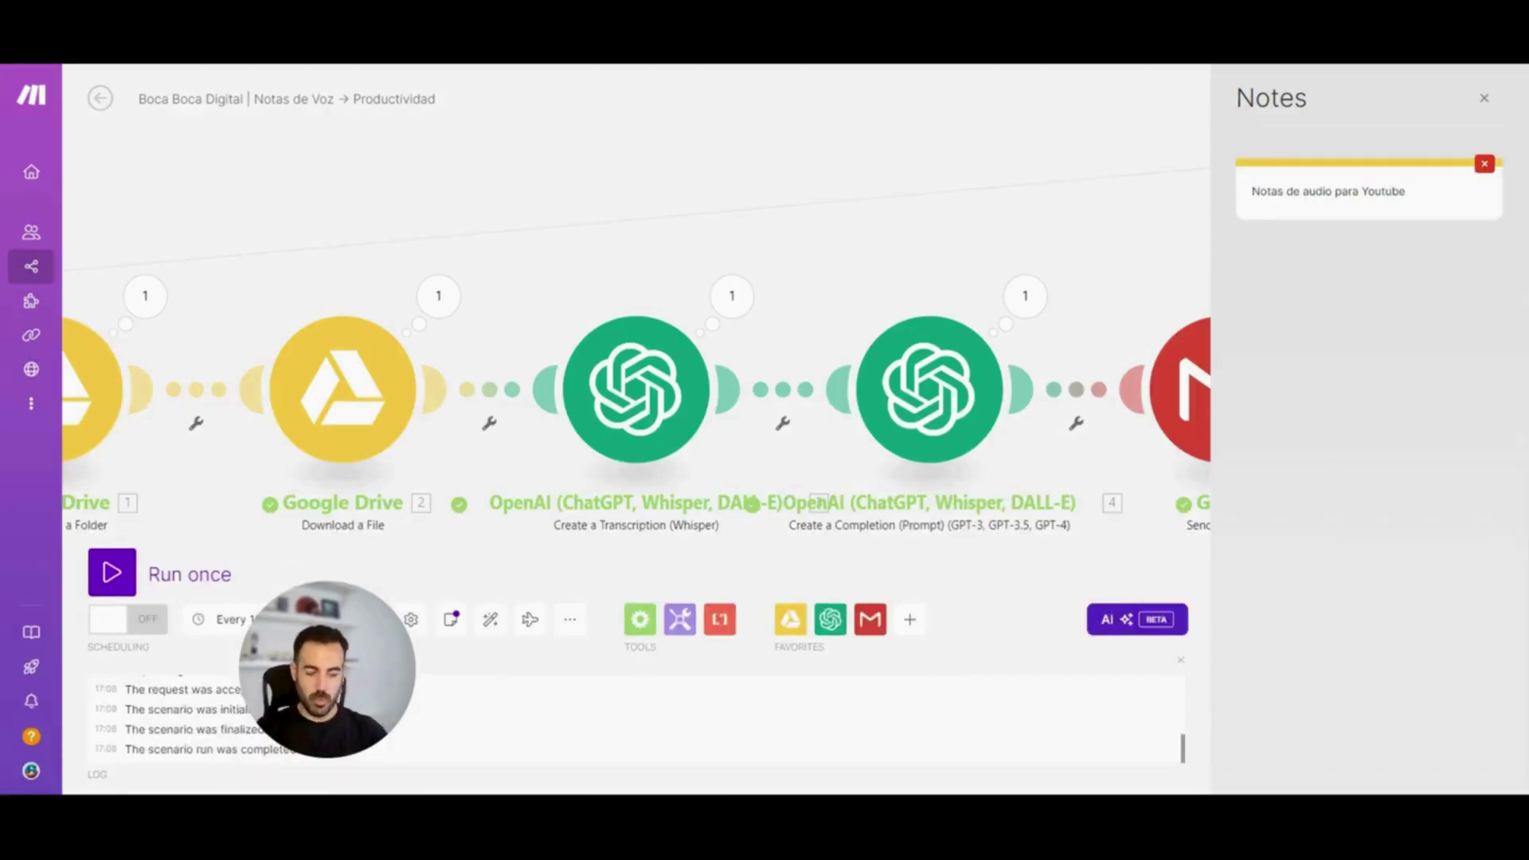
left_click(375, 721)
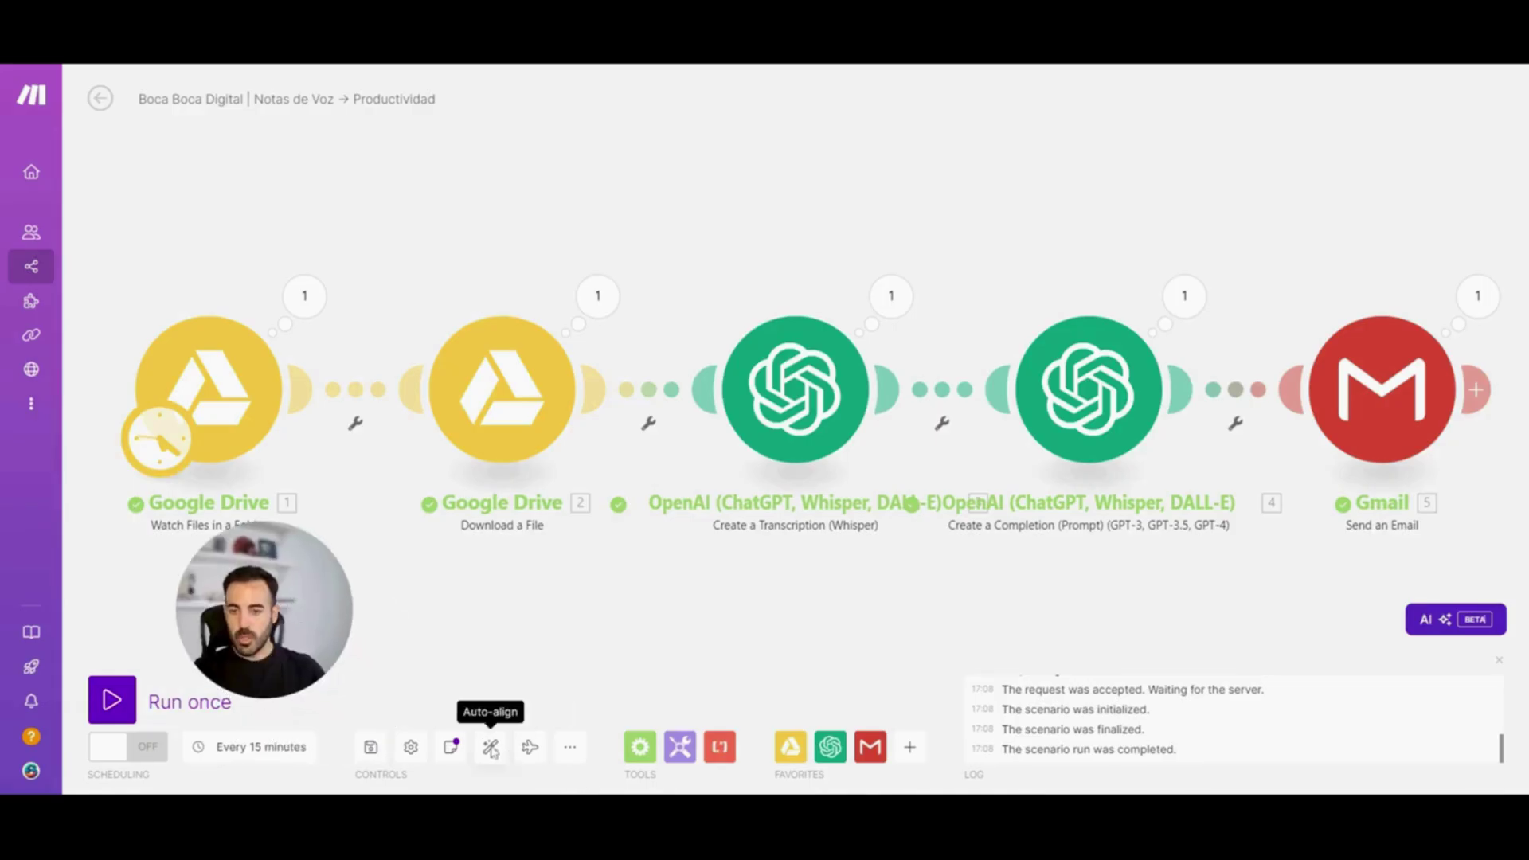
Move three modules out of line, Auto-align them, play Explain flow, and show the More options
left_click_drag(511, 387, 478, 160)
left_click_drag(831, 385, 574, 526)
left_click_drag(1102, 417, 1033, 182)
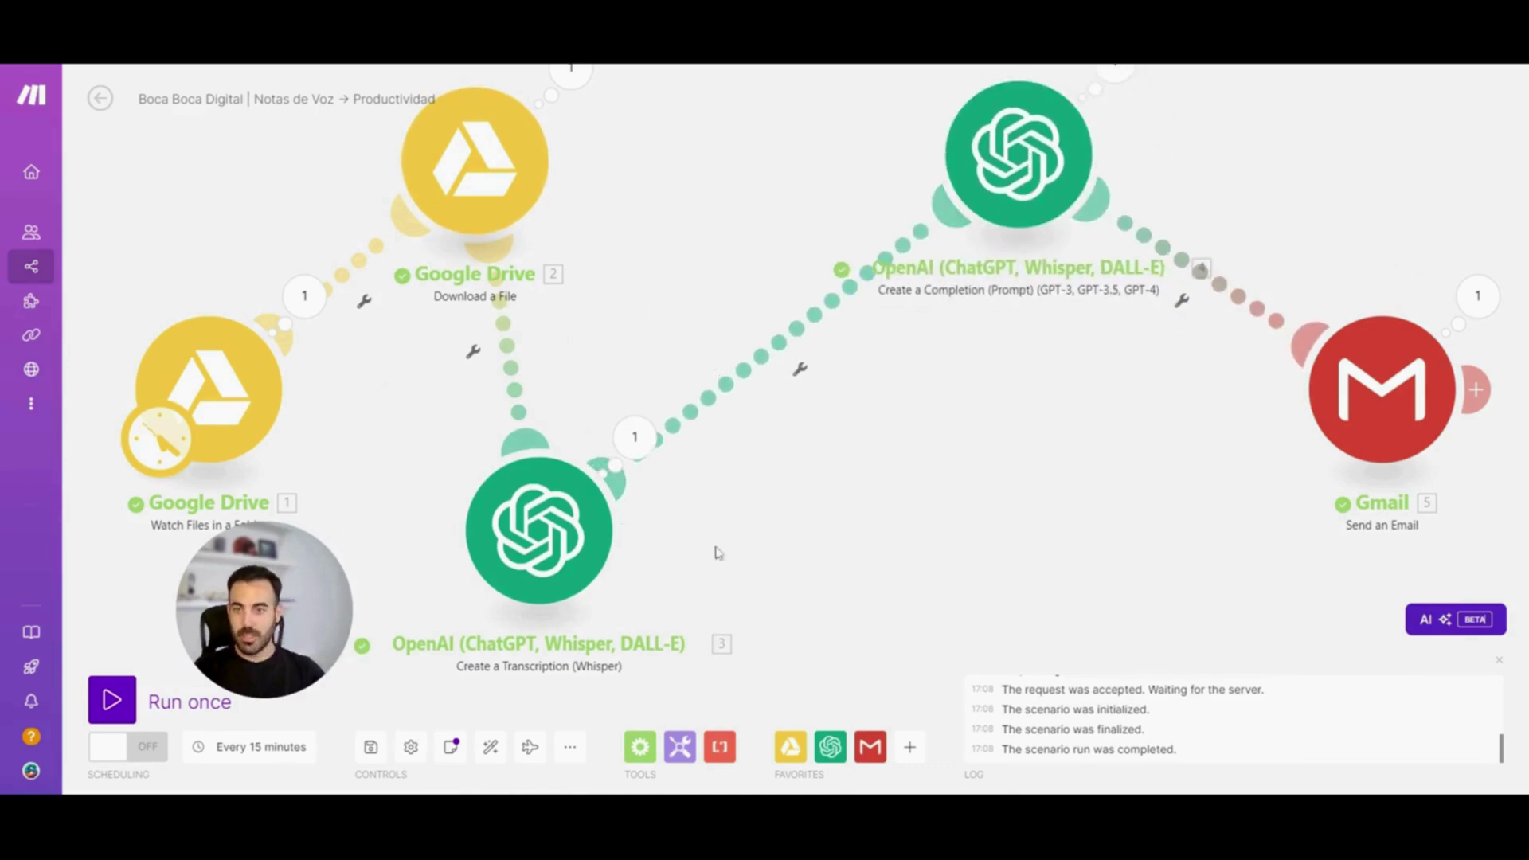
left_click(493, 749)
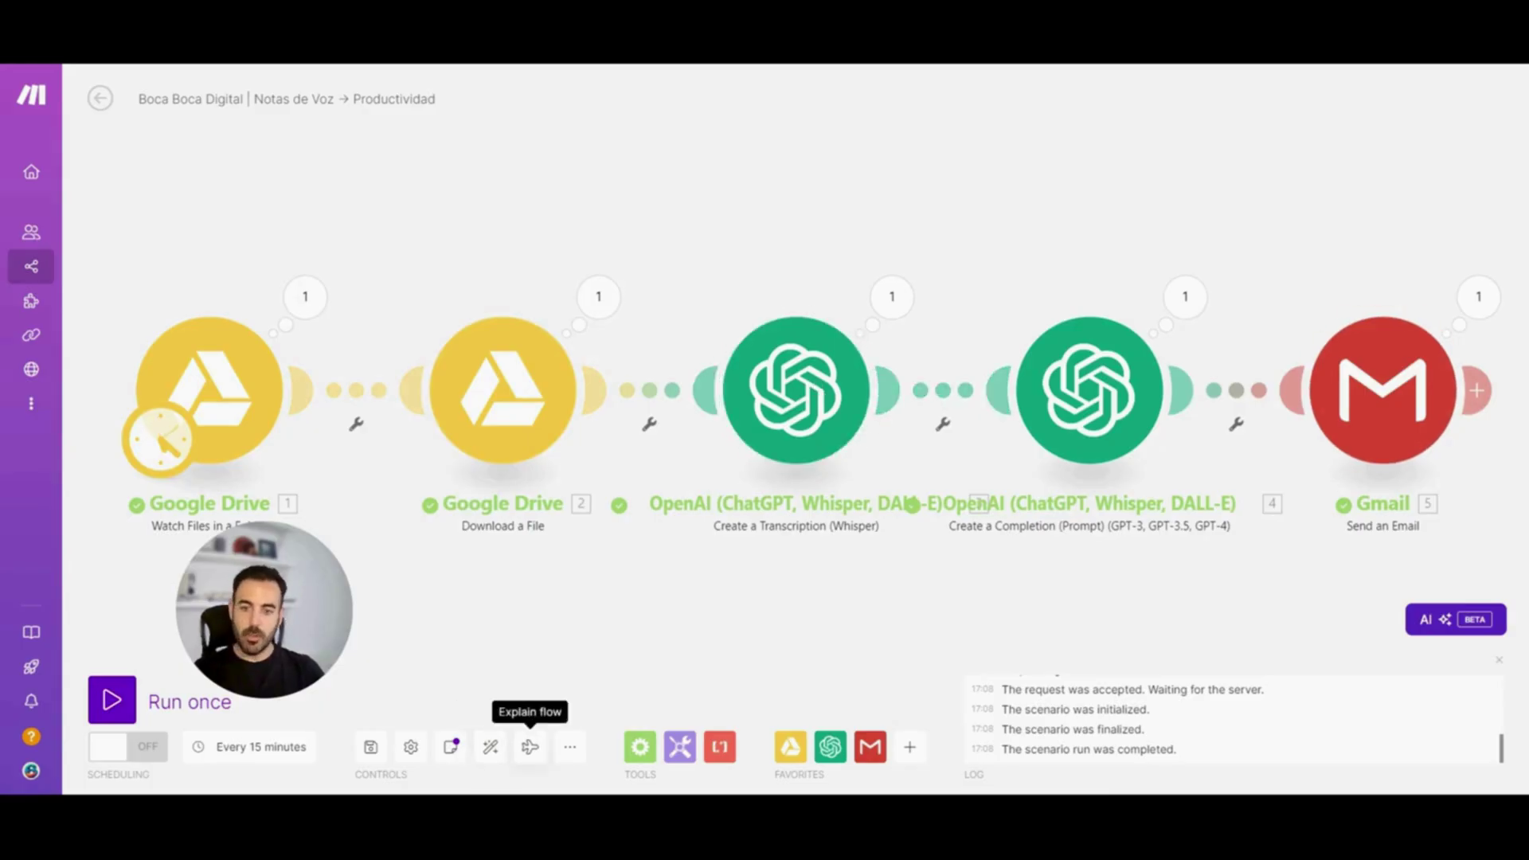
left_click(530, 749)
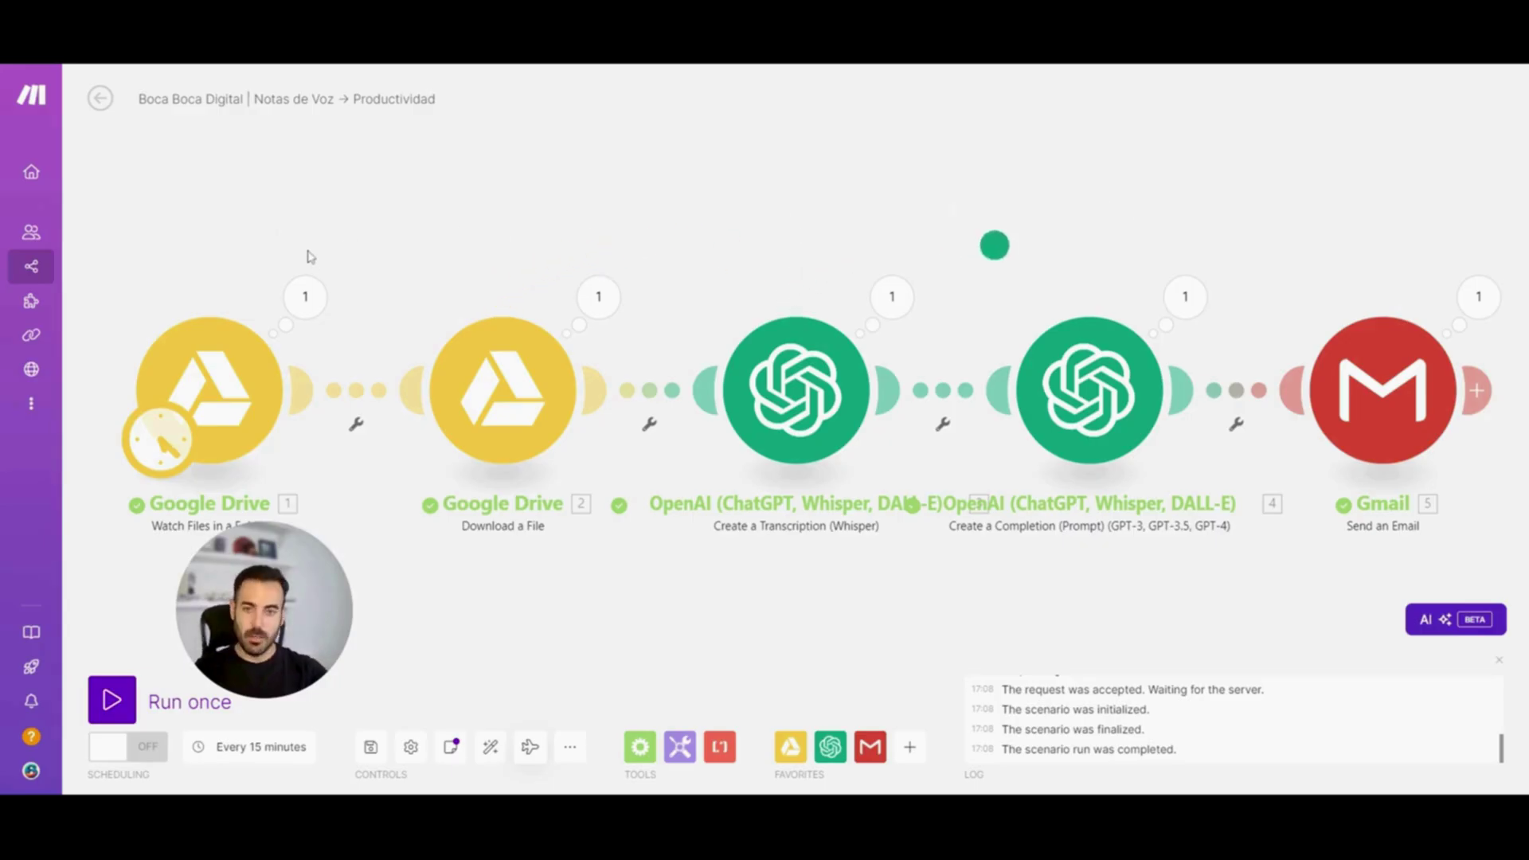
left_click(571, 747)
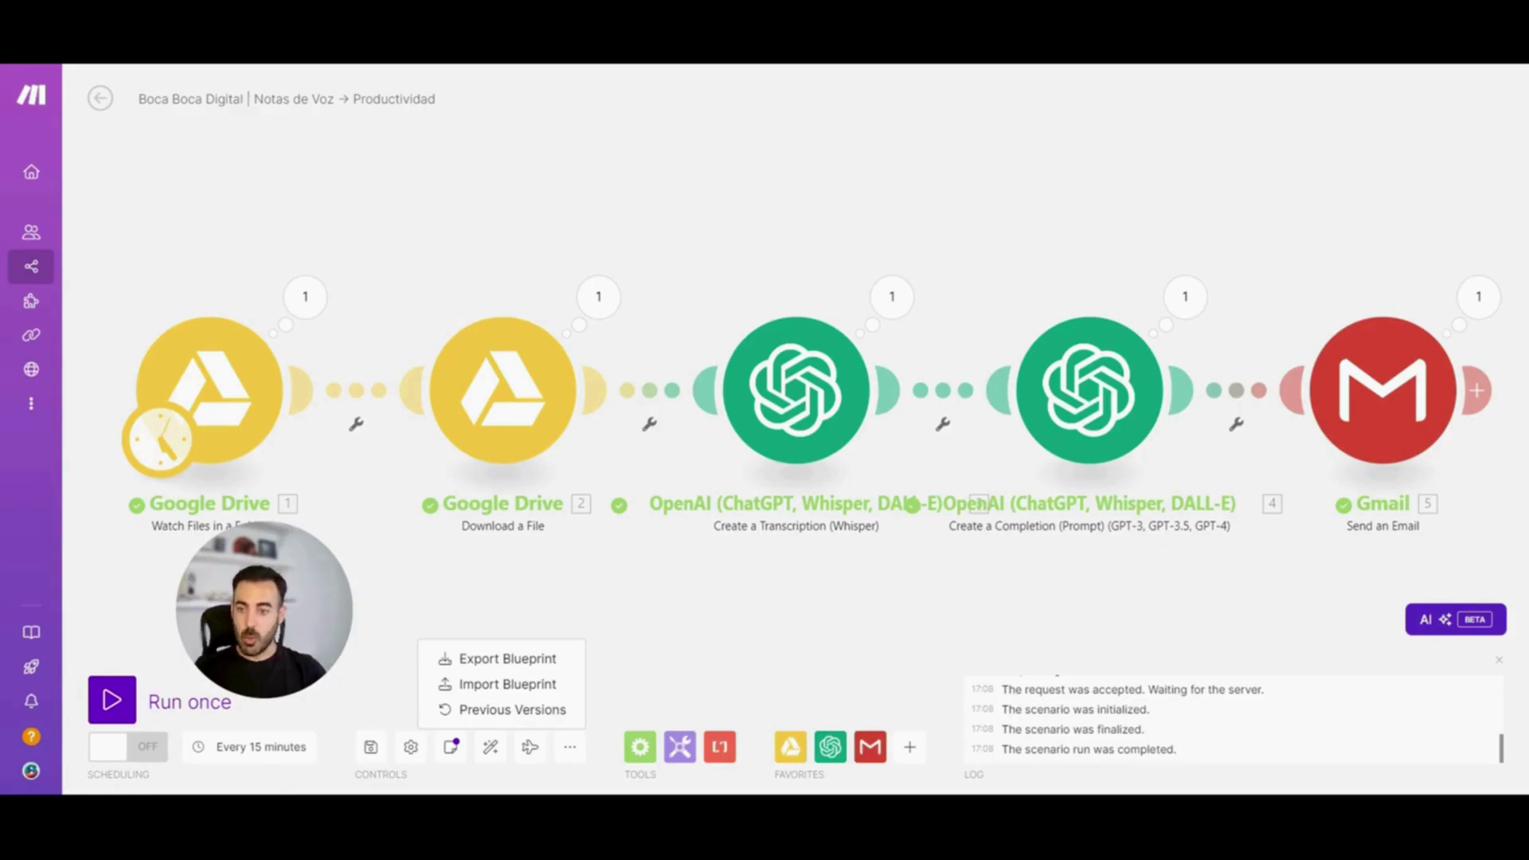
left_click(675, 658)
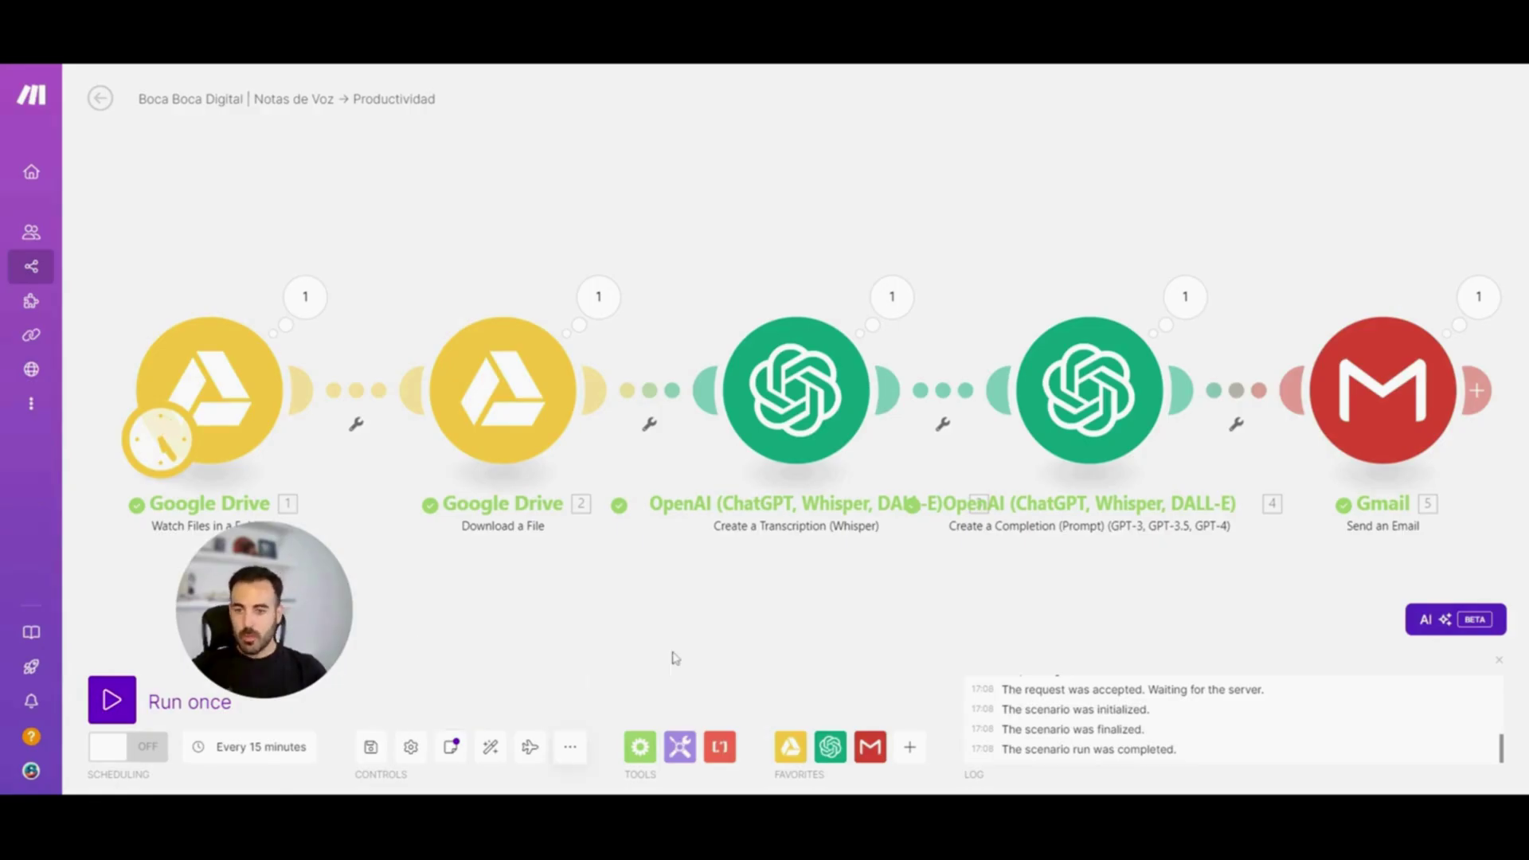
left_click(642, 747)
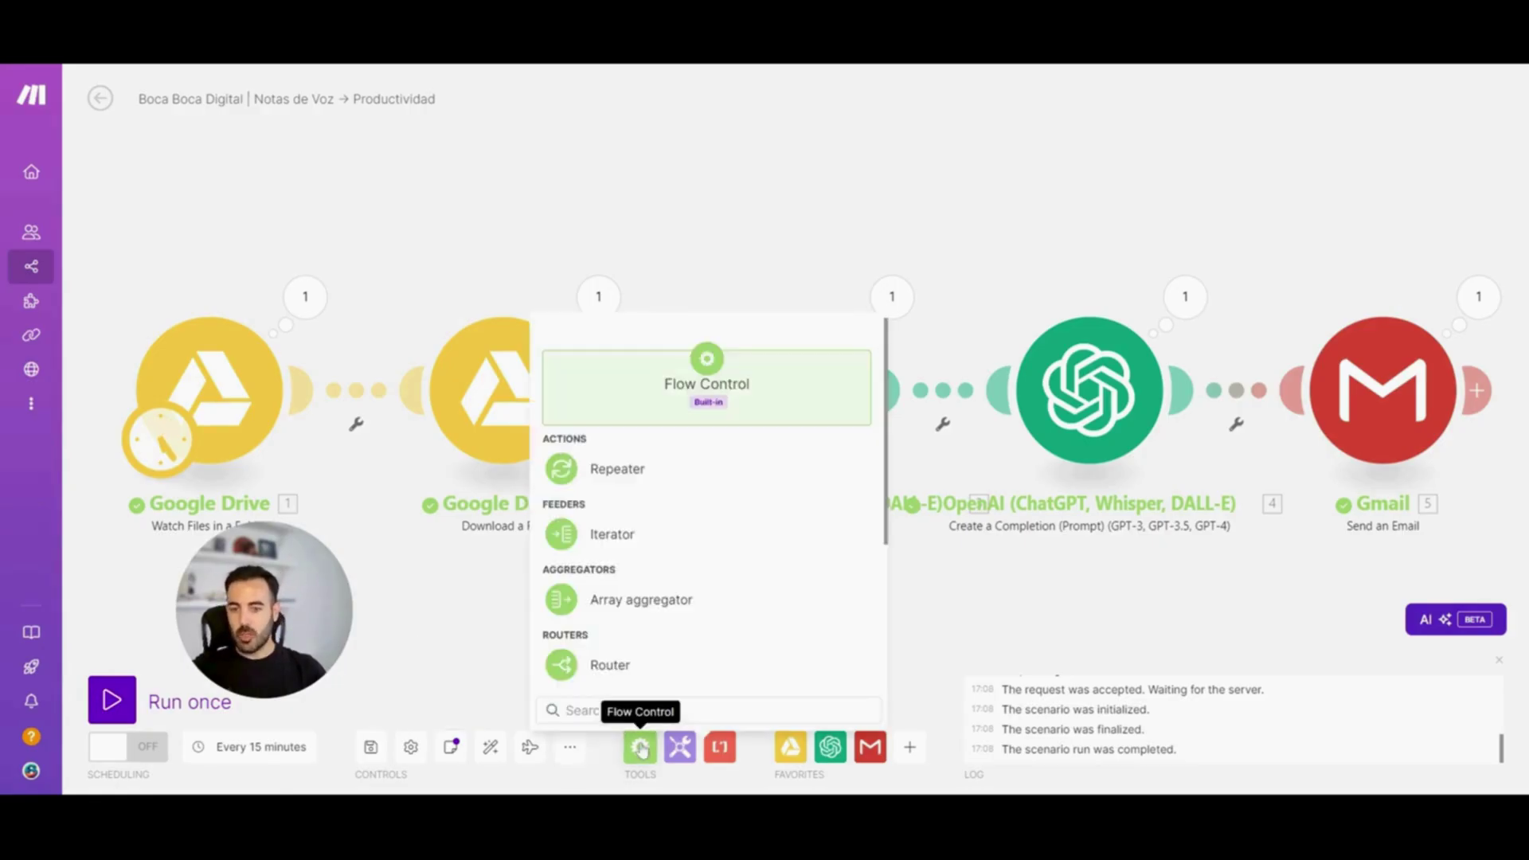
left_click(681, 749)
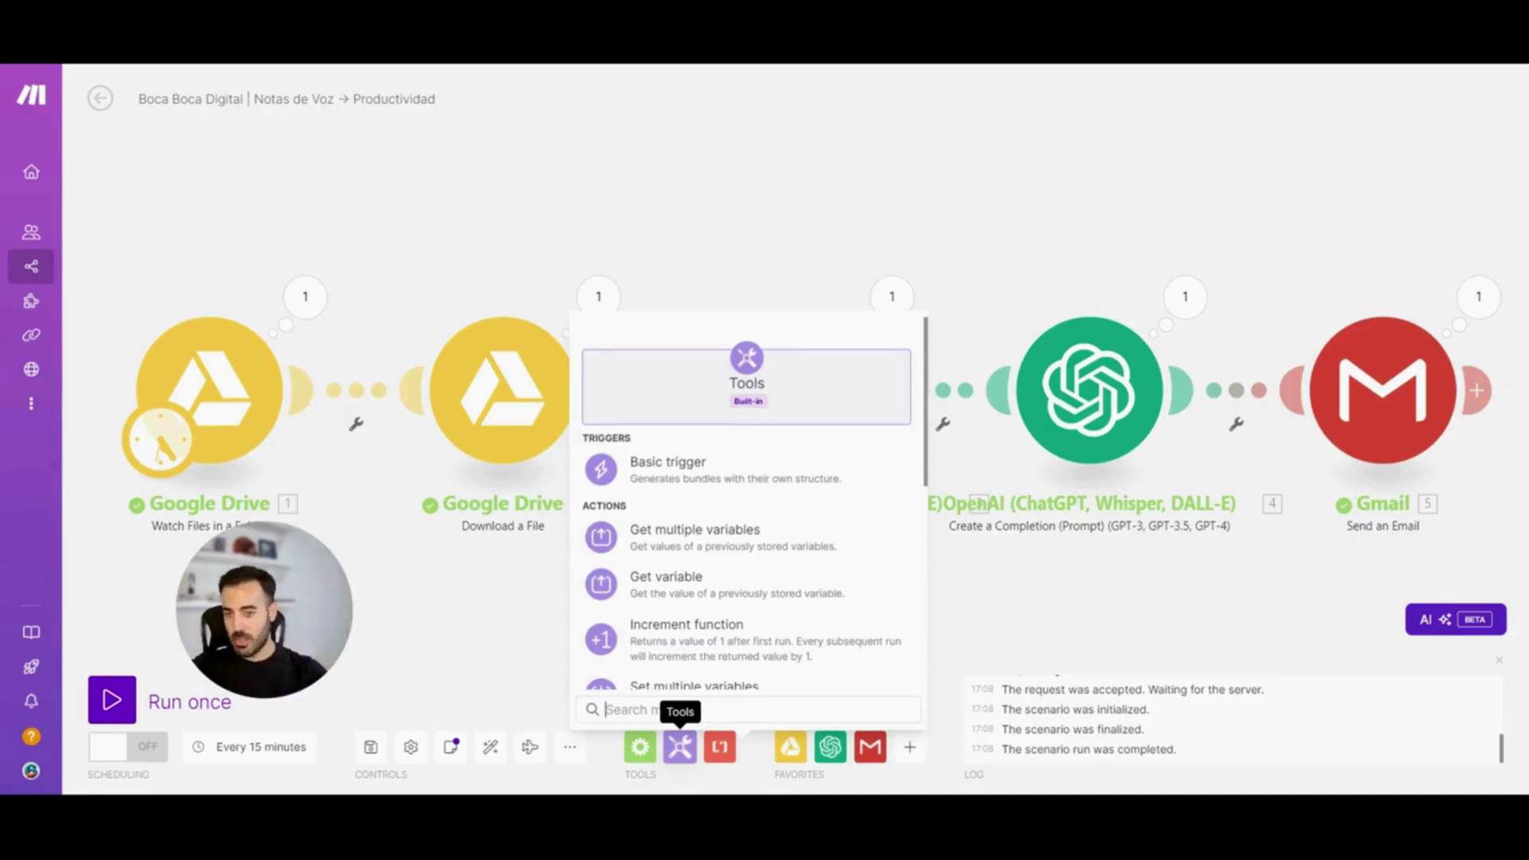
scroll(813, 526, "down", 5)
scroll(831, 522, "up", 5)
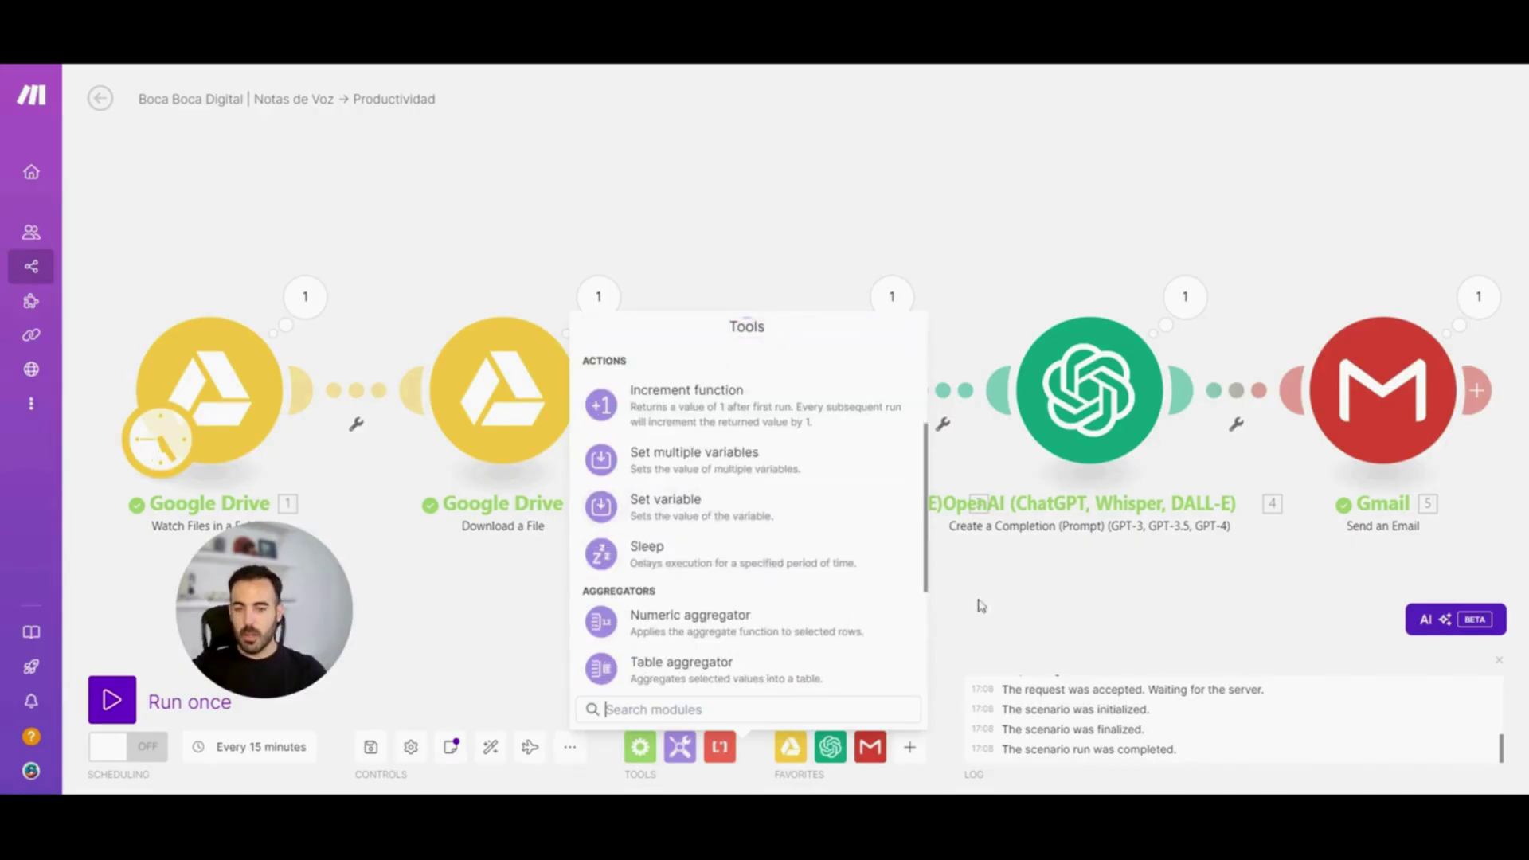
left_click(954, 613)
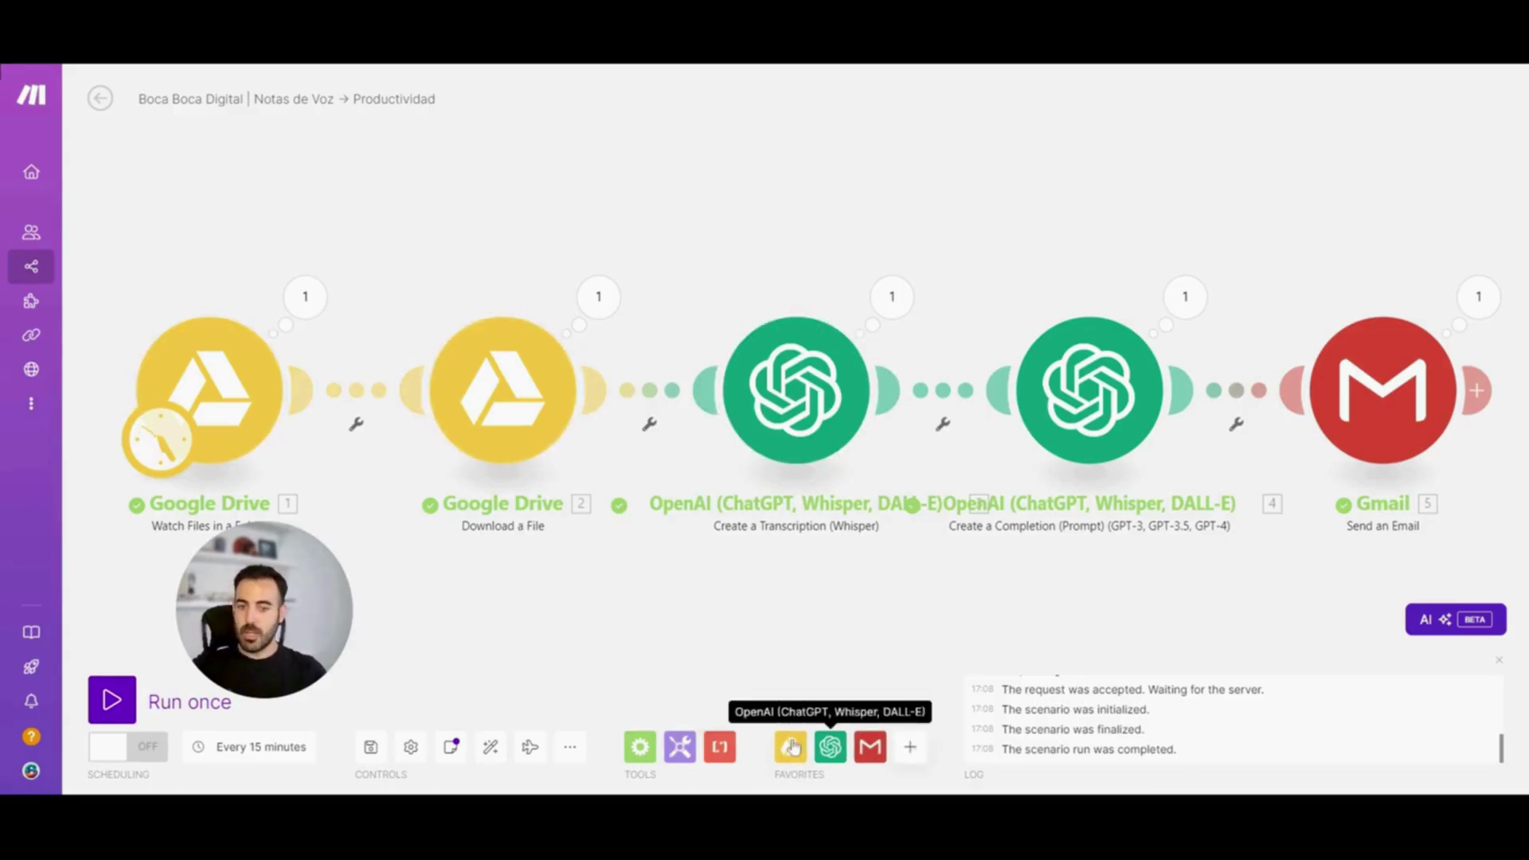
Browse the favourite-app picker, then return to Scenarios, triggering the unsaved-changes warning
left_click(909, 750)
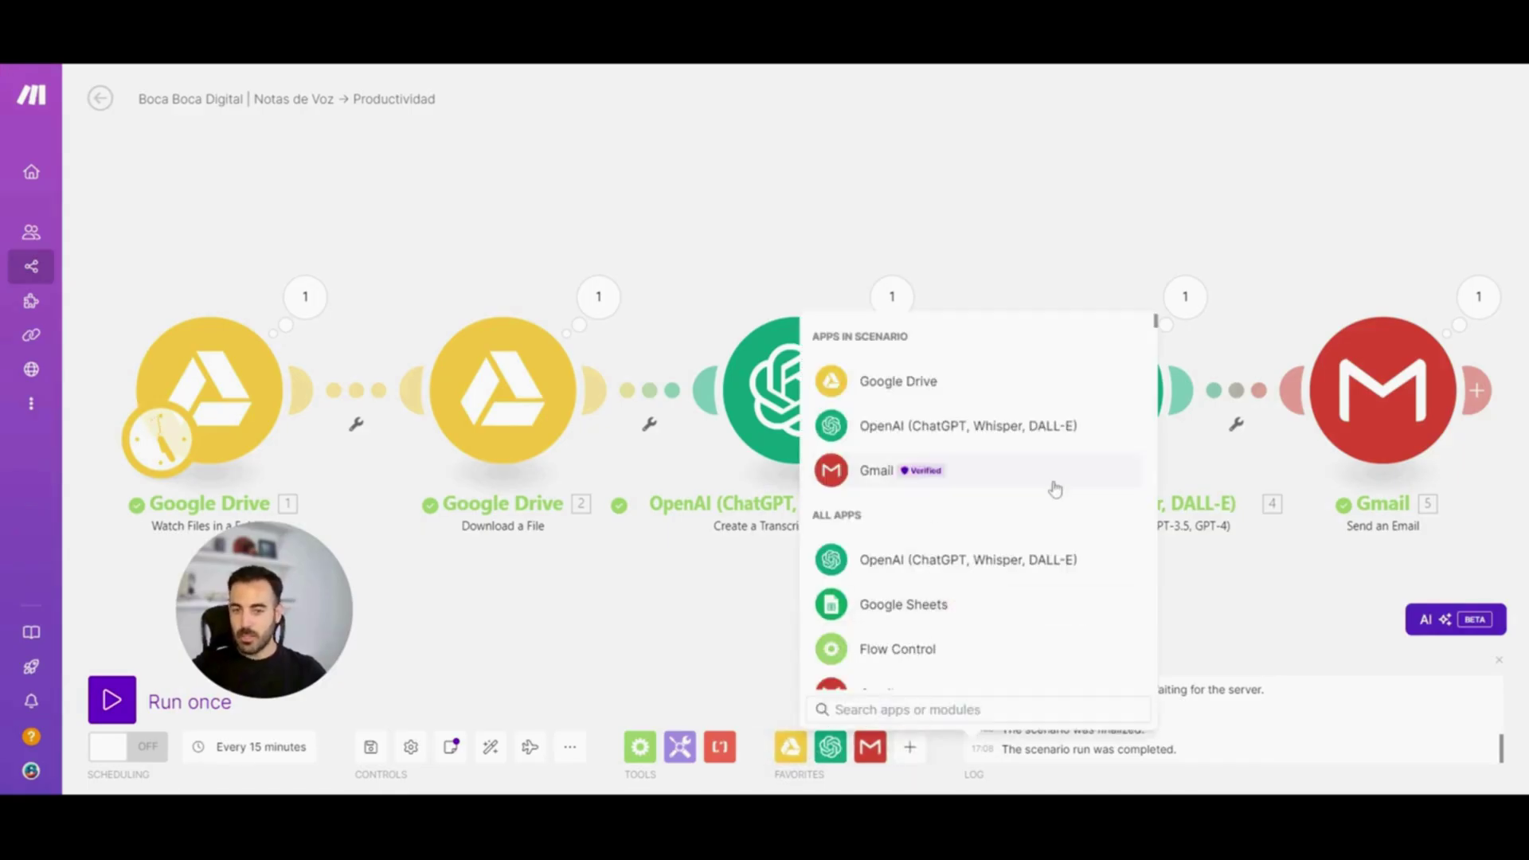
scroll(1056, 488, "down", 3)
scroll(1057, 490, "down", 5)
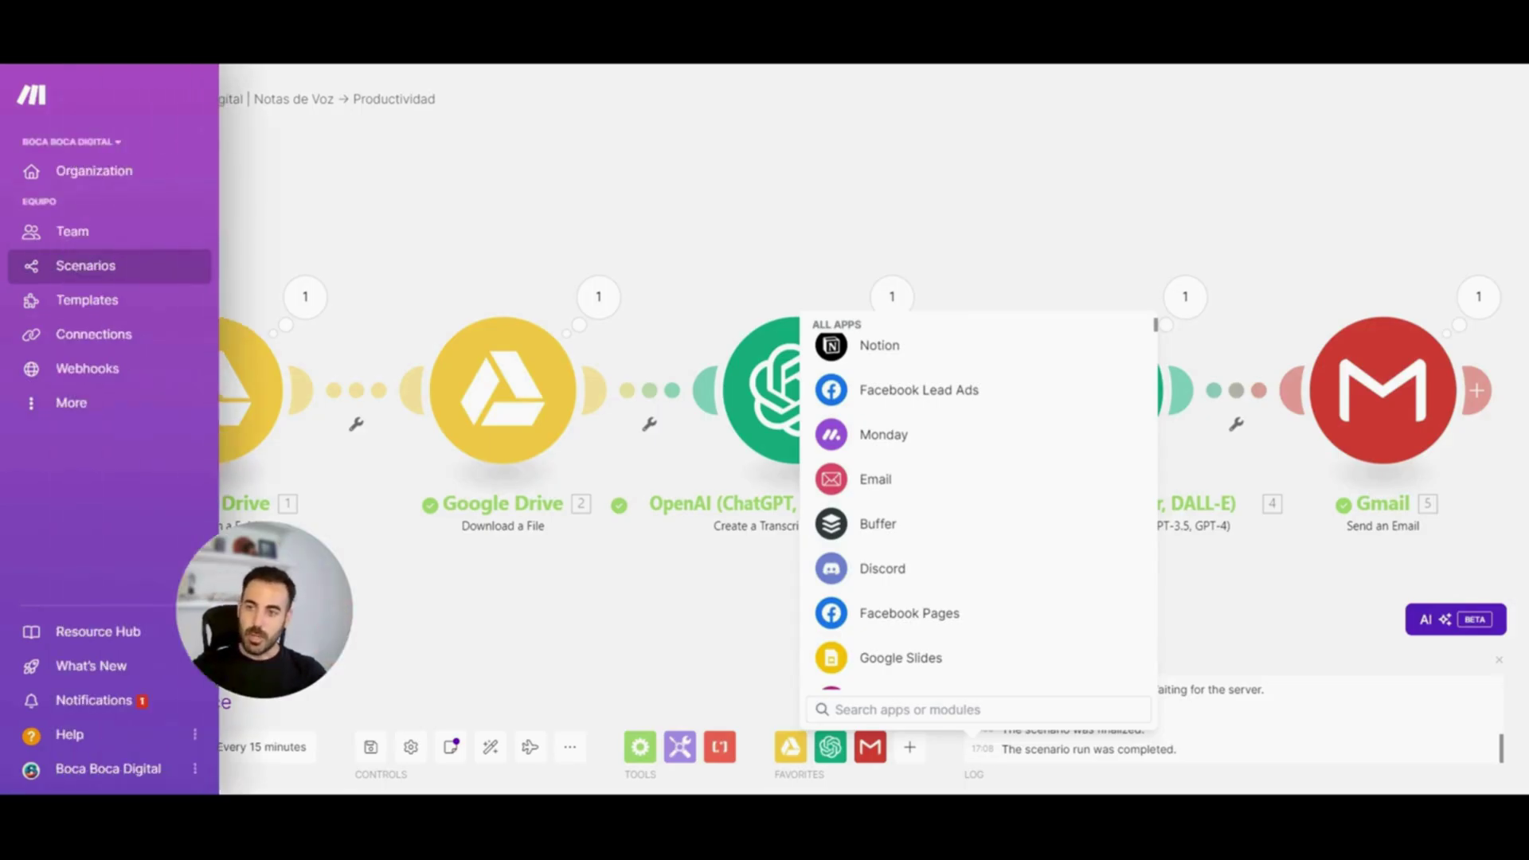
left_click(73, 269)
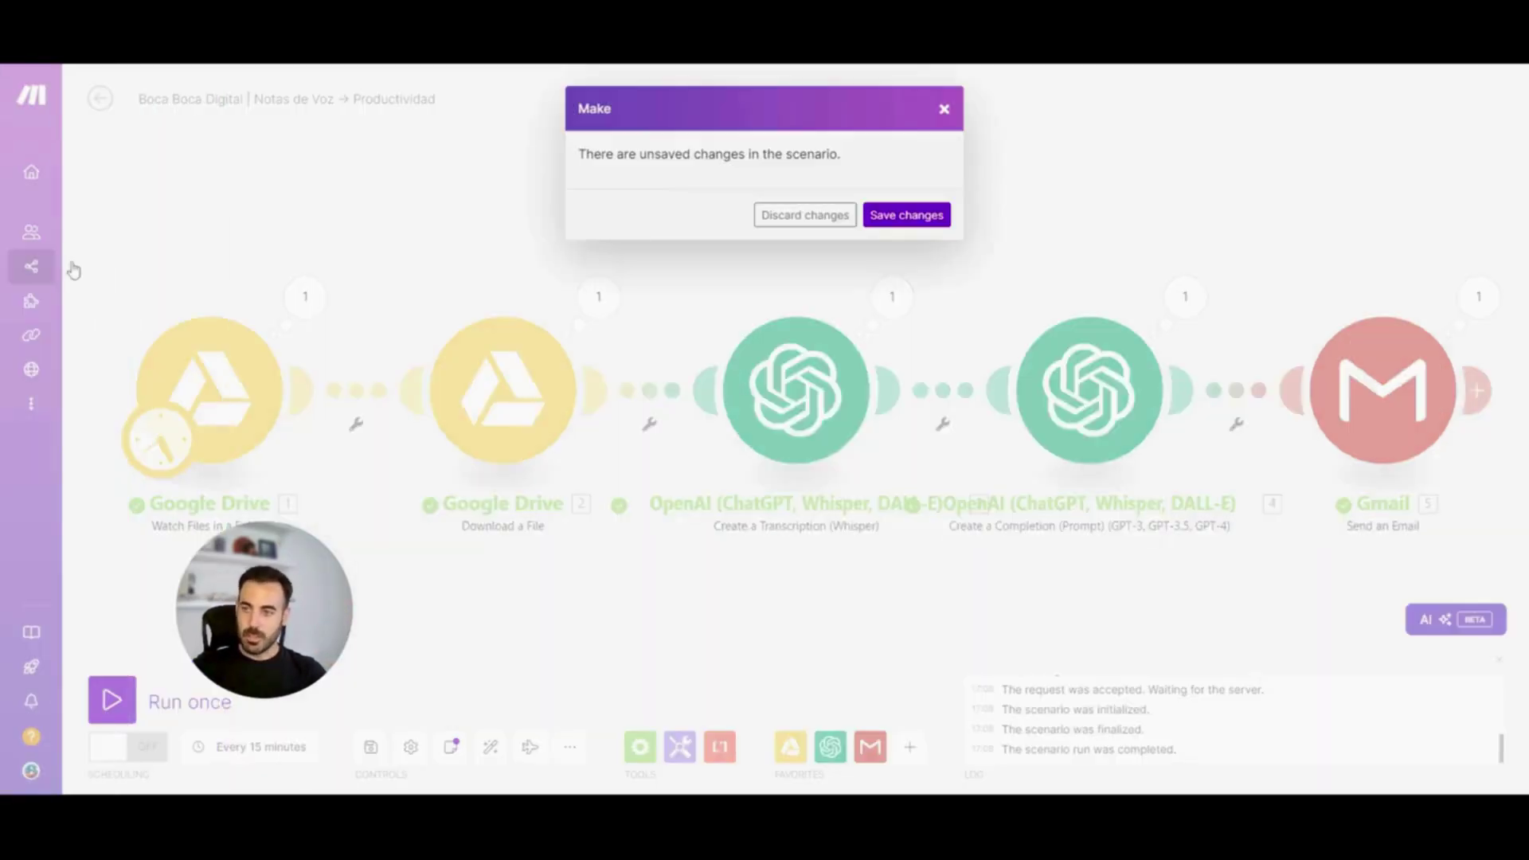
Discard the previous scenario's unsaved changes and start a new empty scenario
left_click(805, 215)
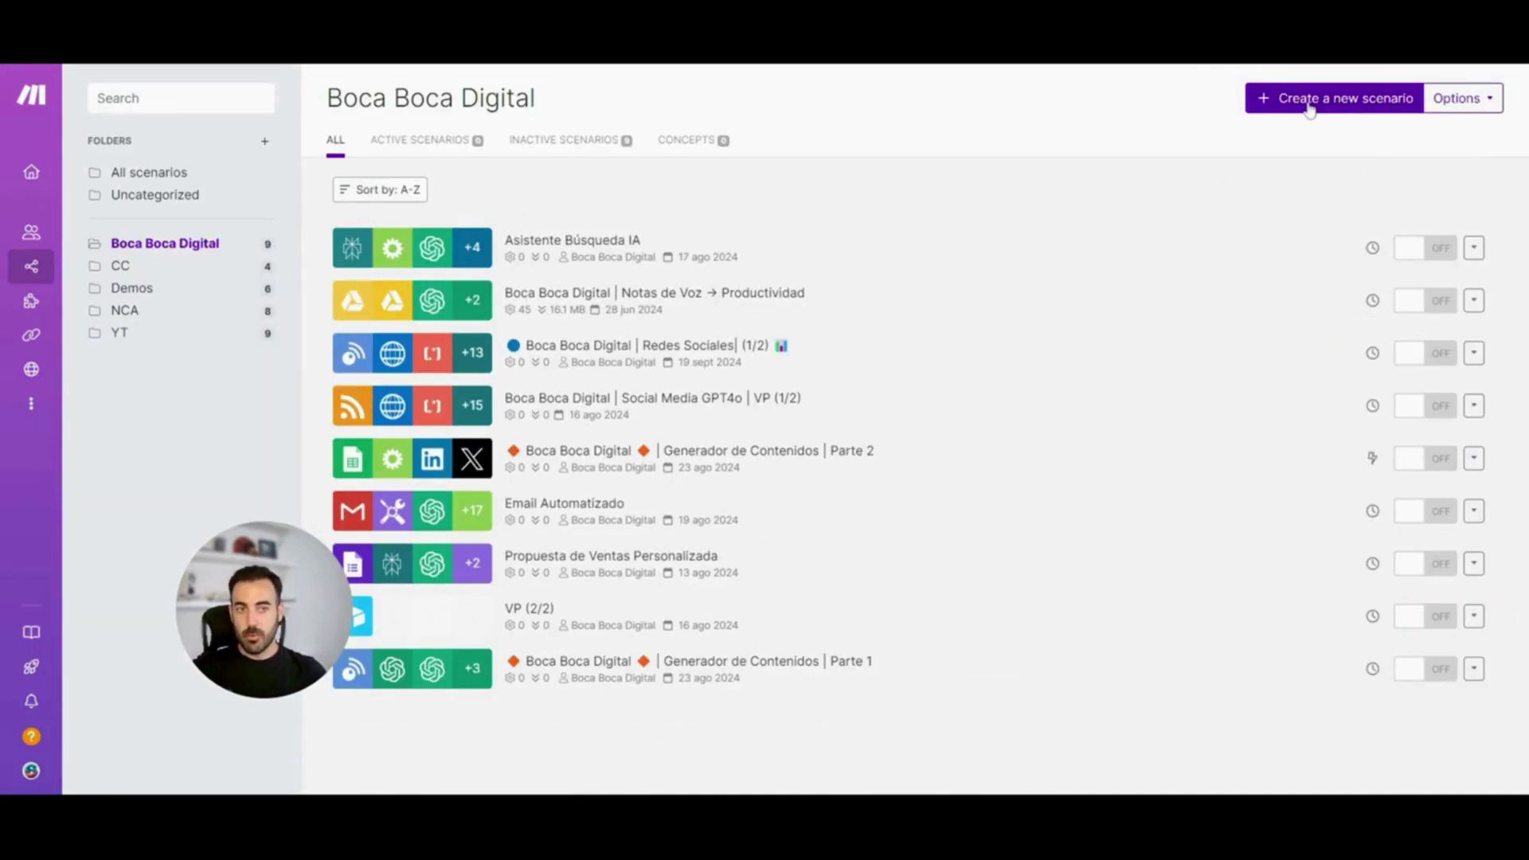
left_click(1310, 104)
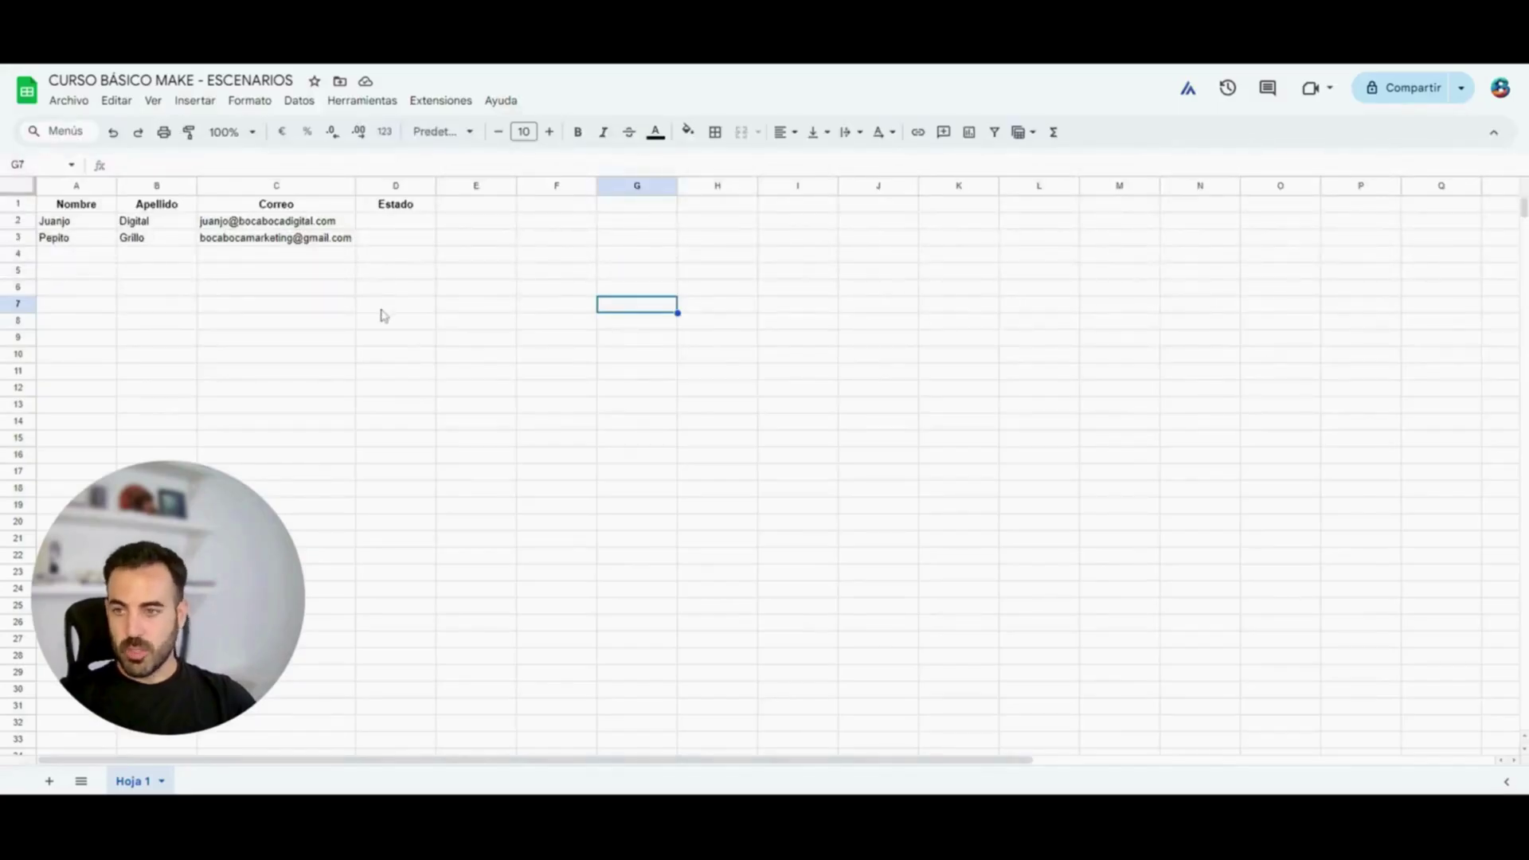
Highlight the Nombre, Apellido, Correo and Estado columns of the contact sheet
left_click(90, 184)
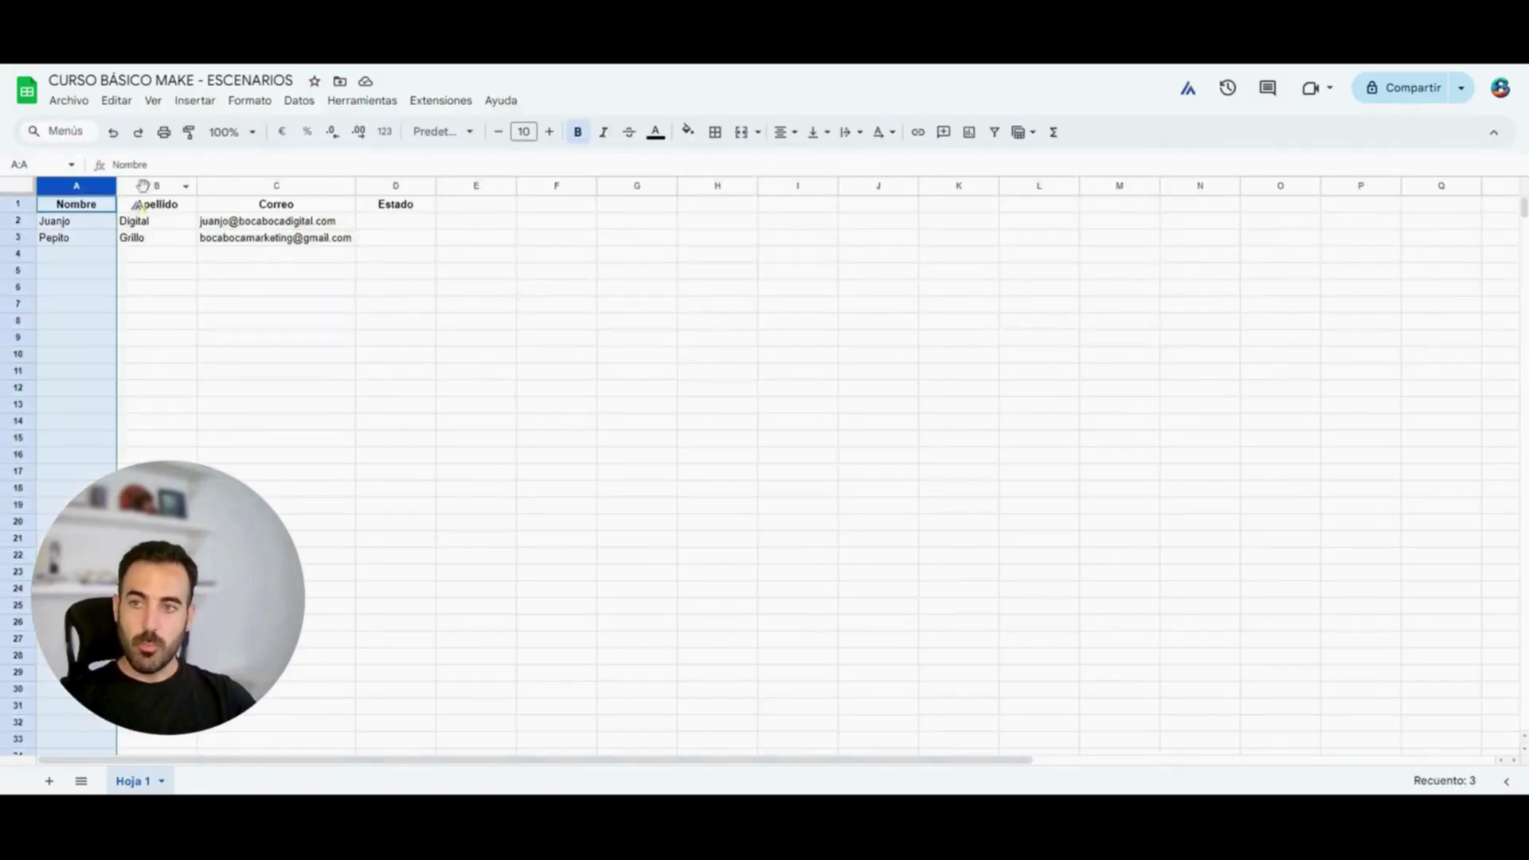
left_click(148, 188)
left_click(253, 188)
left_click(393, 188)
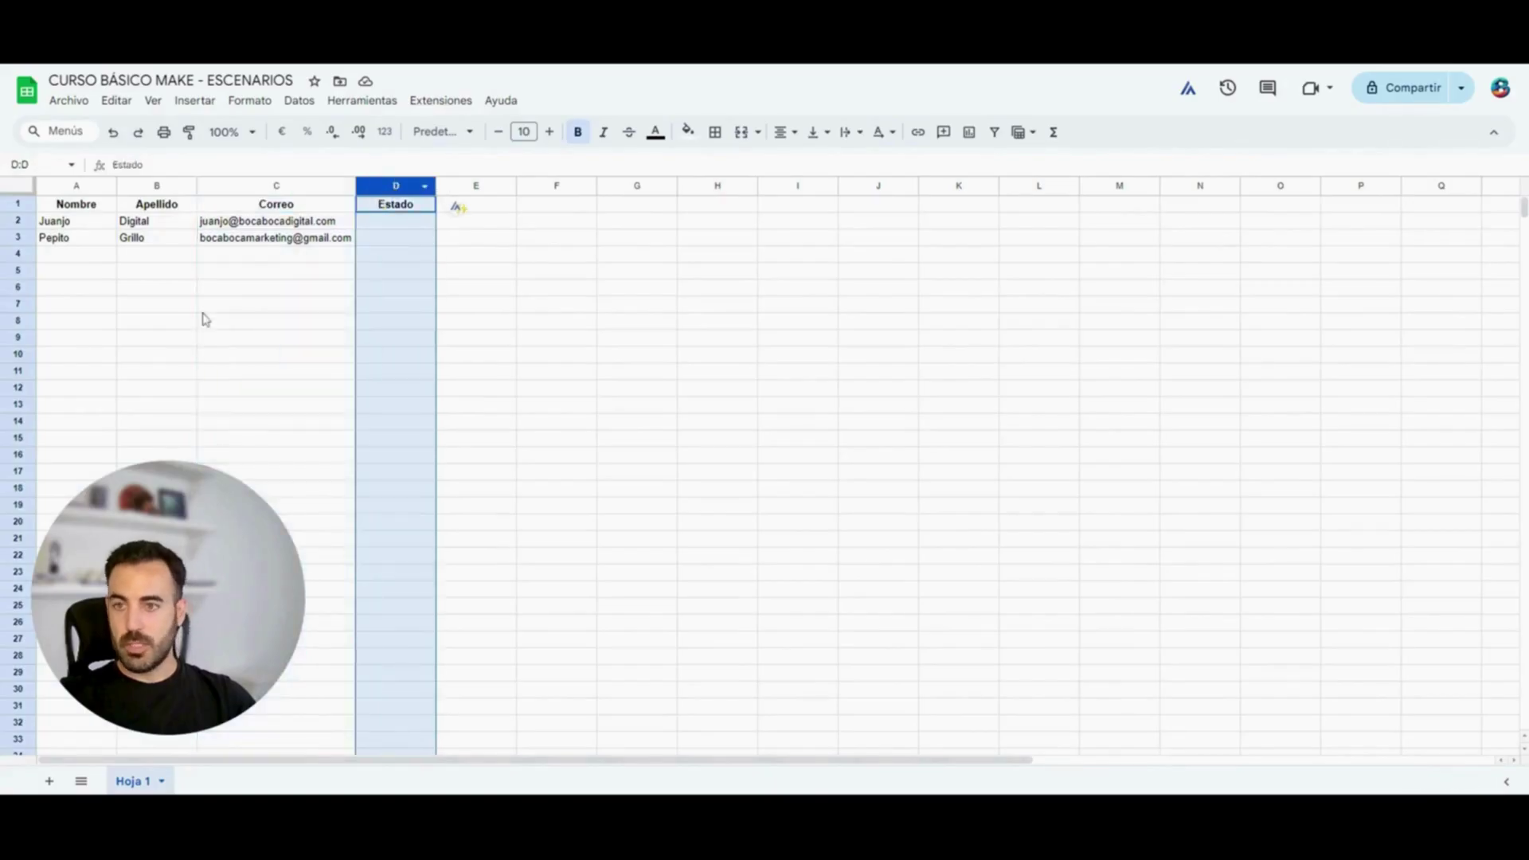
left_click(203, 311)
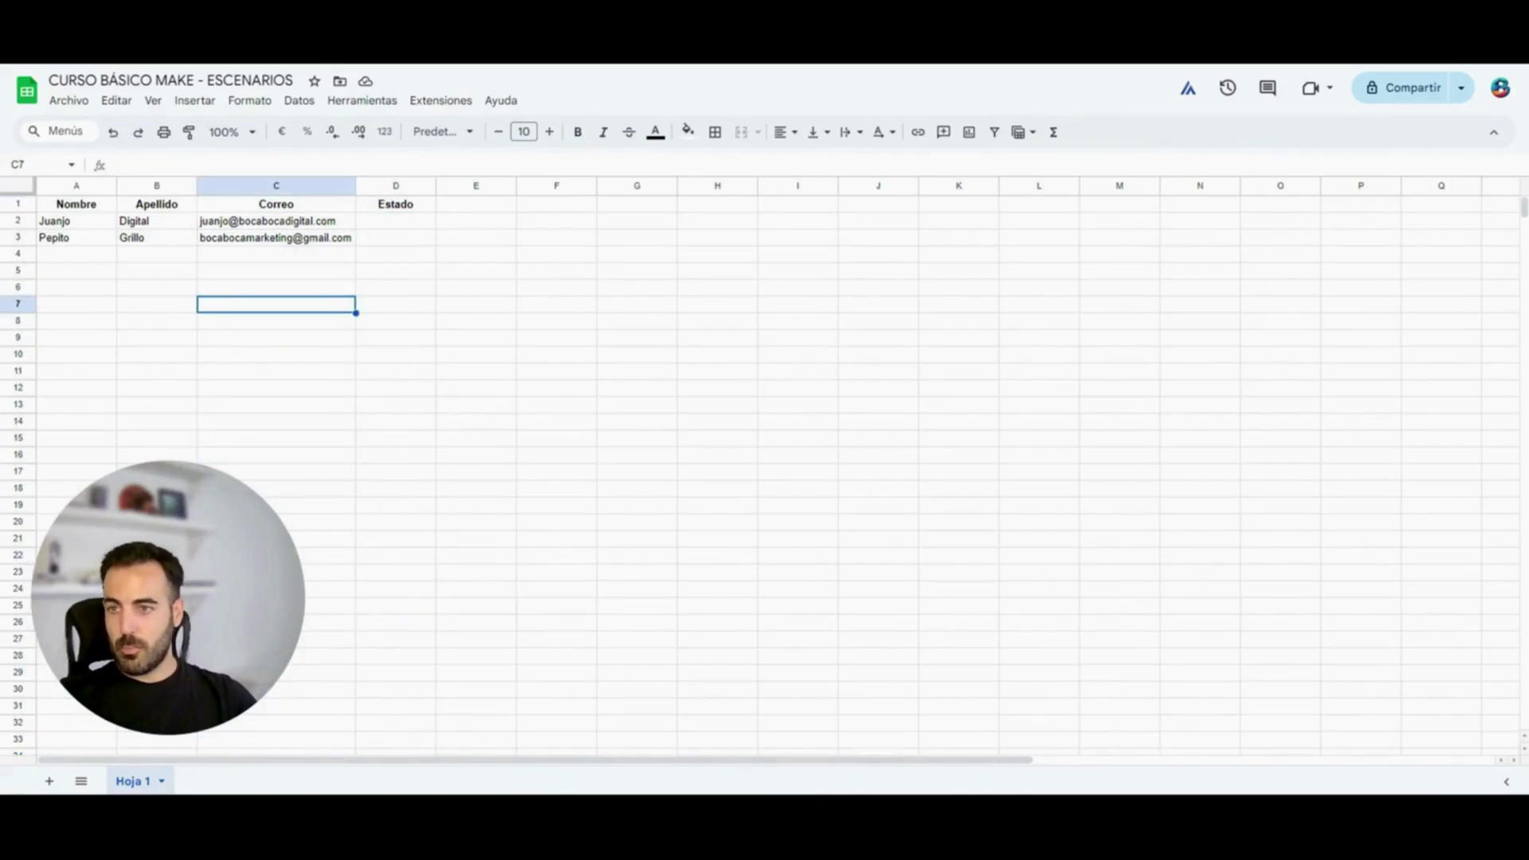
Select the two contact rows and the Nombre and Estado cells to show the data
left_click_drag(91, 226, 279, 243)
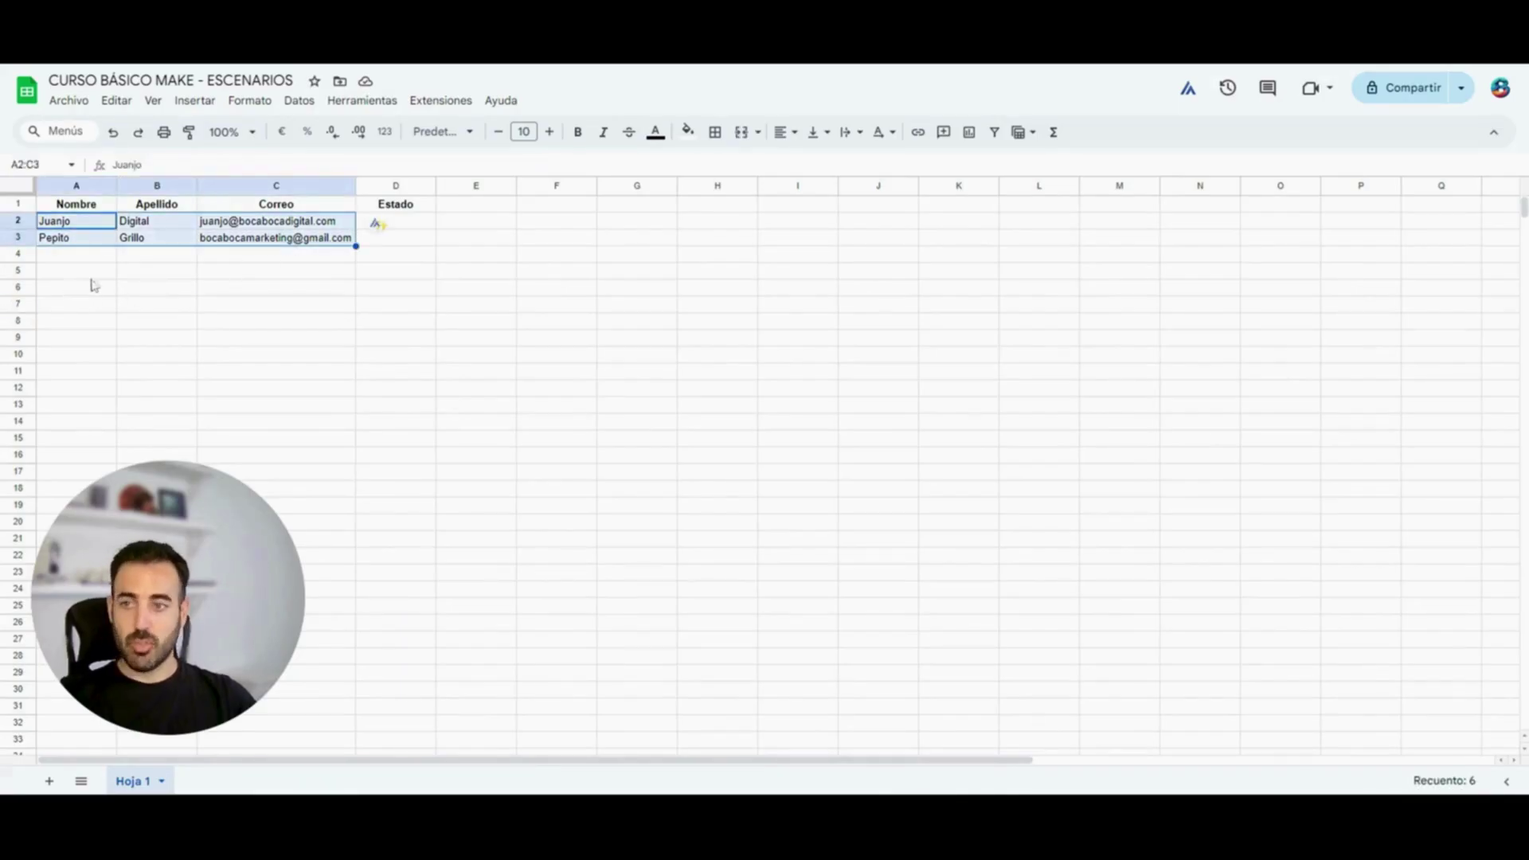
left_click(560, 386)
left_click(79, 273)
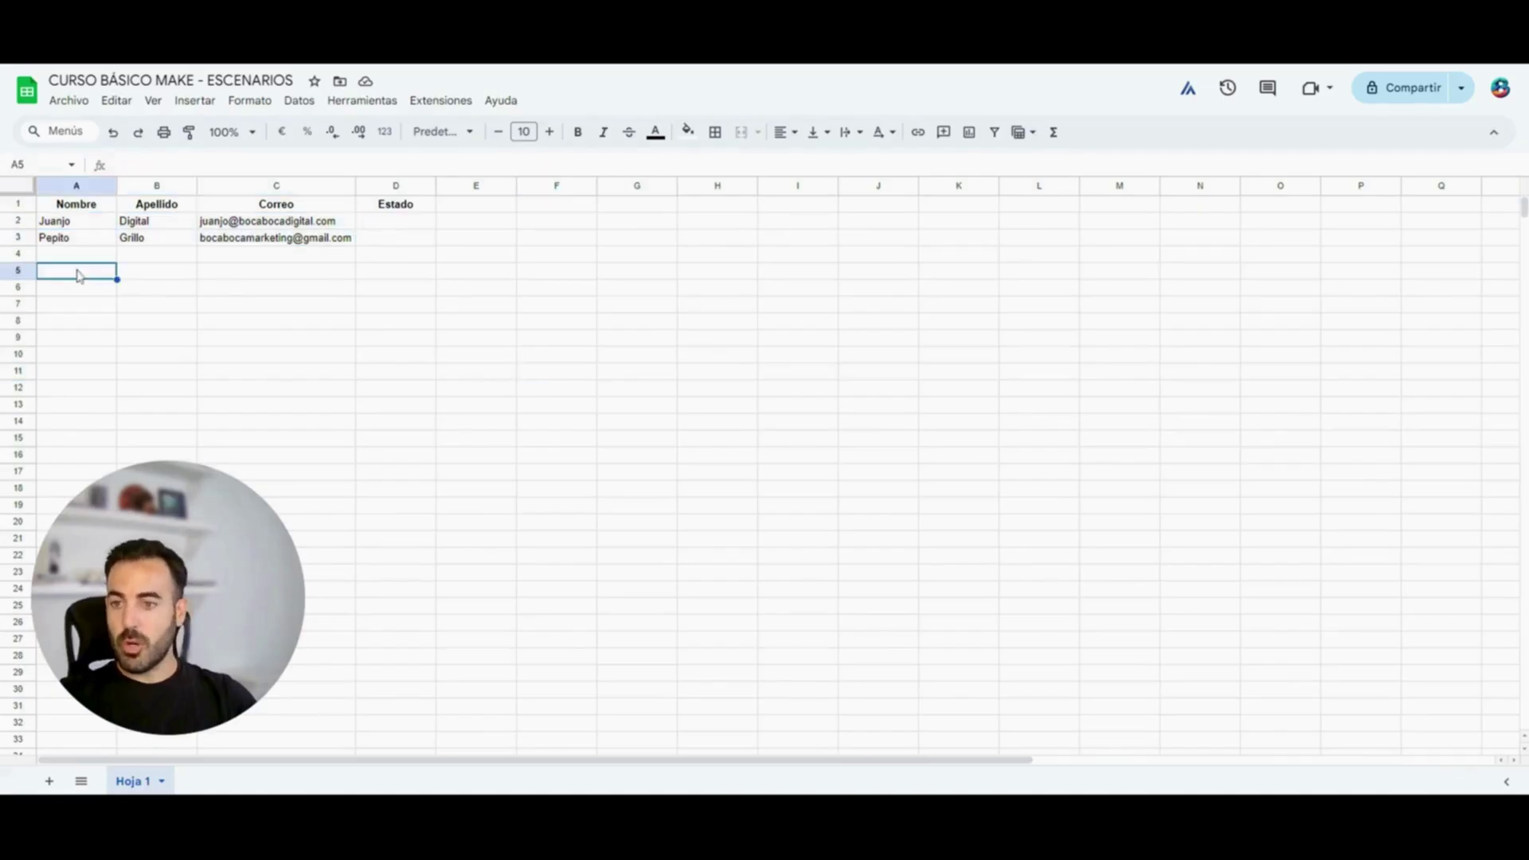
left_click_drag(80, 223, 60, 395)
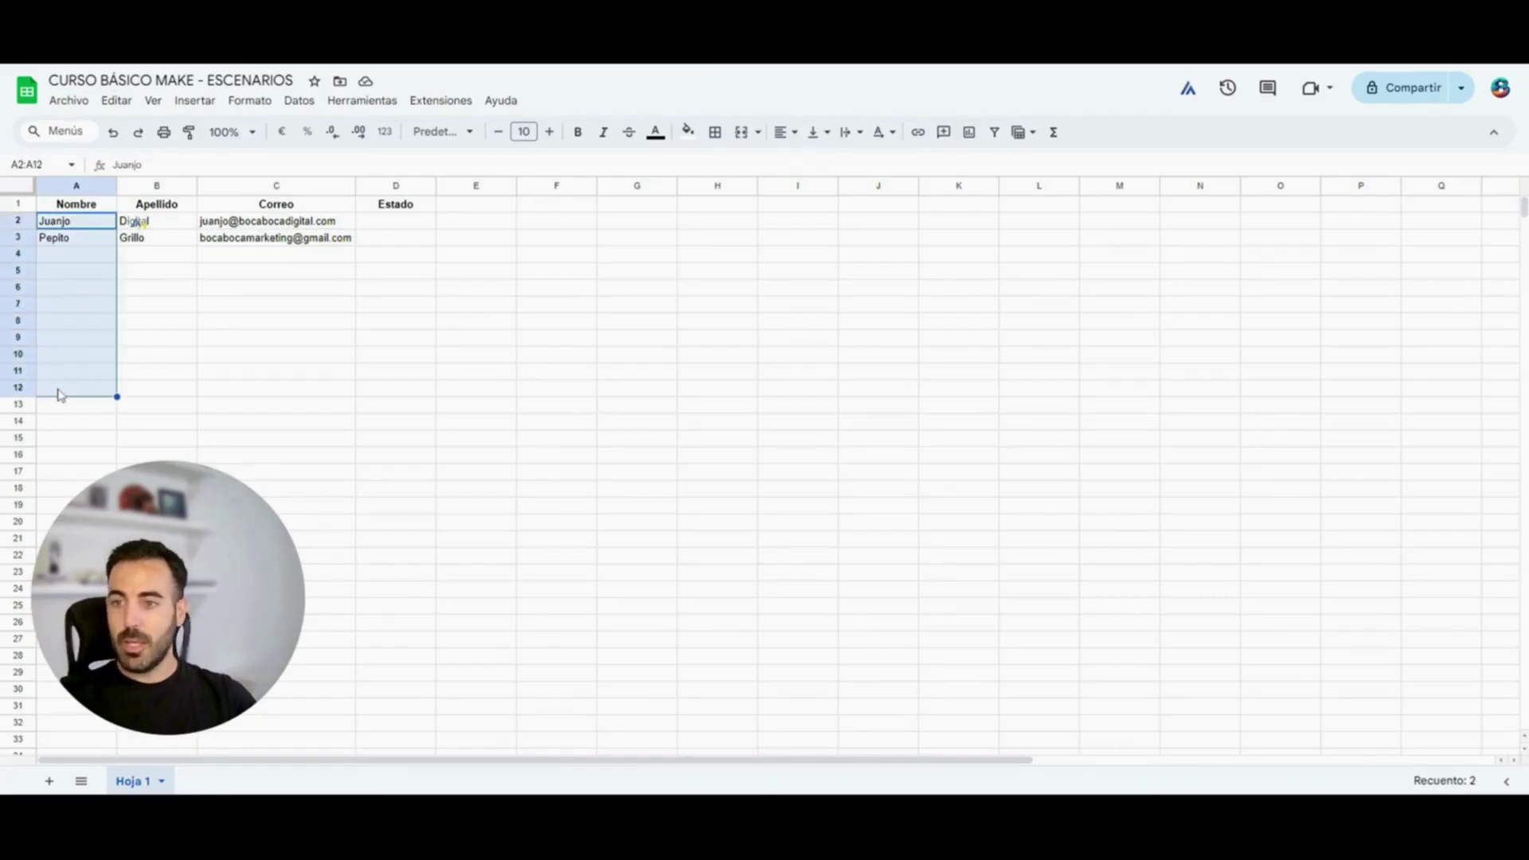
left_click(381, 228)
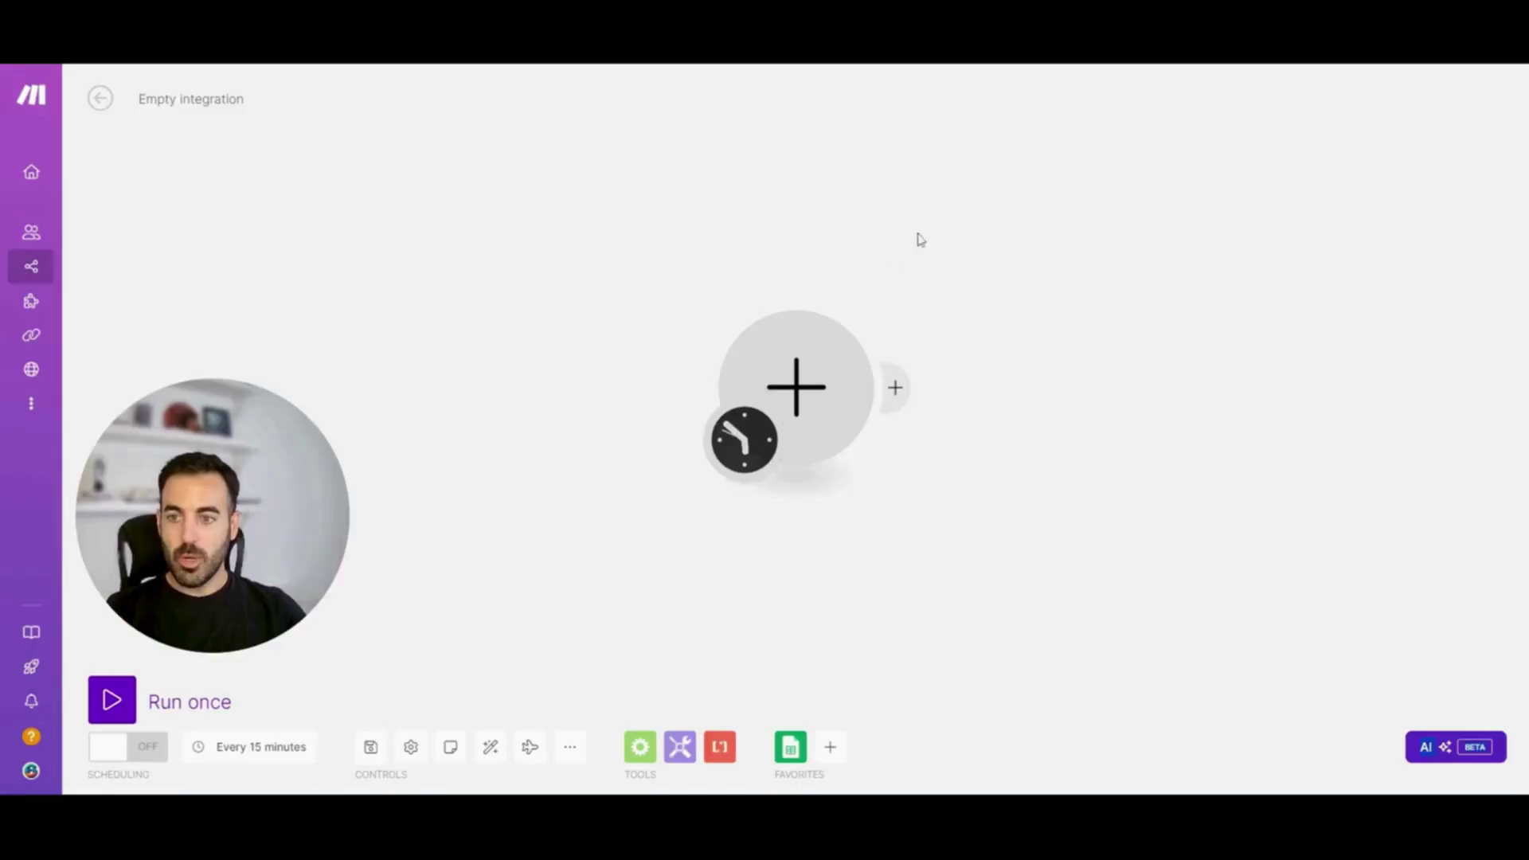
Add Google Sheets as the first module and pick its Search Rows action
left_click(794, 380)
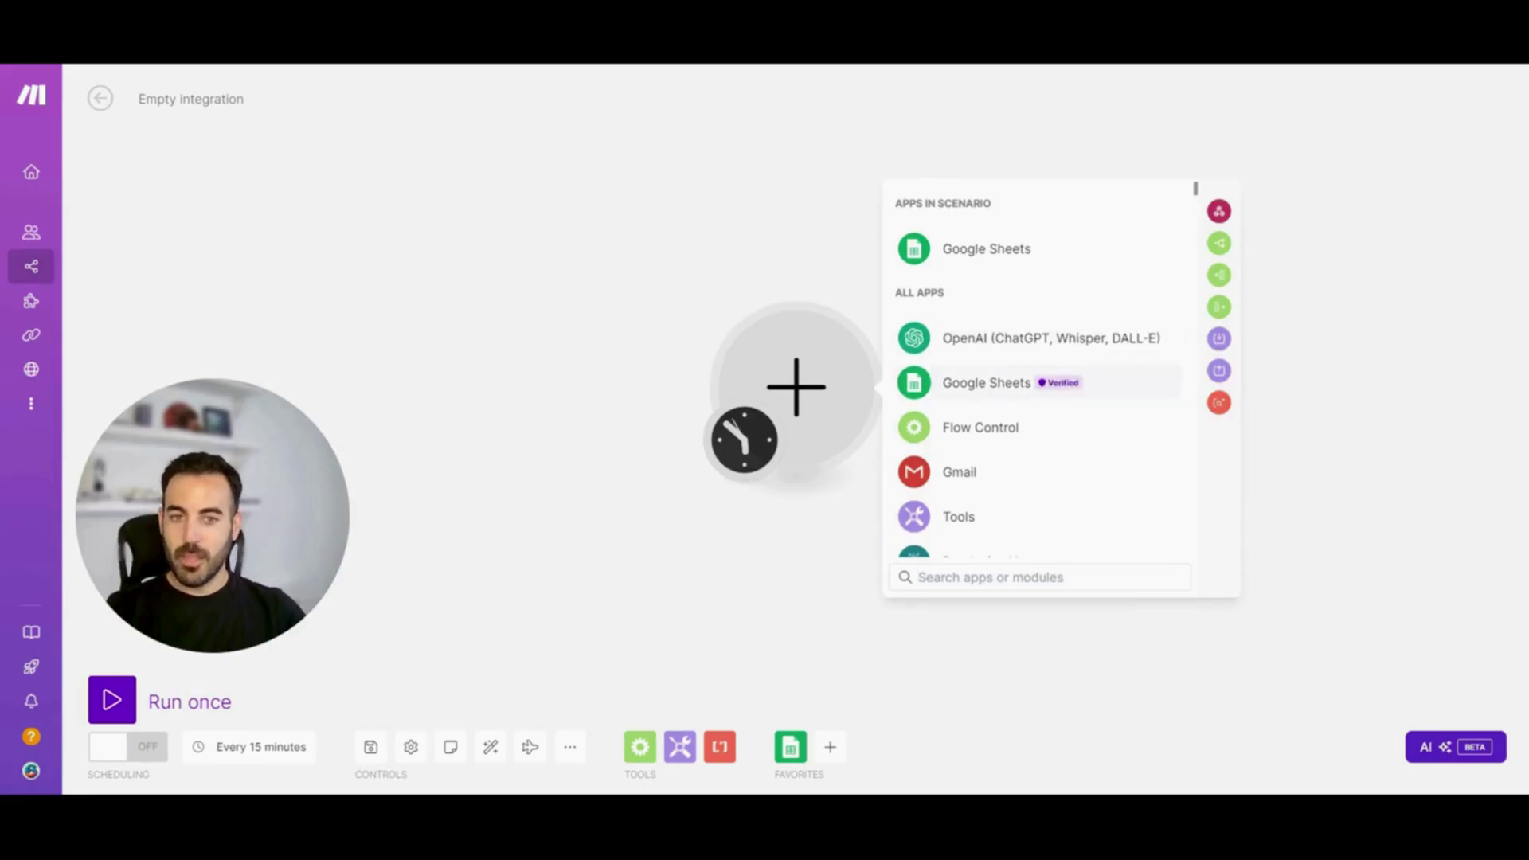
left_click(1007, 386)
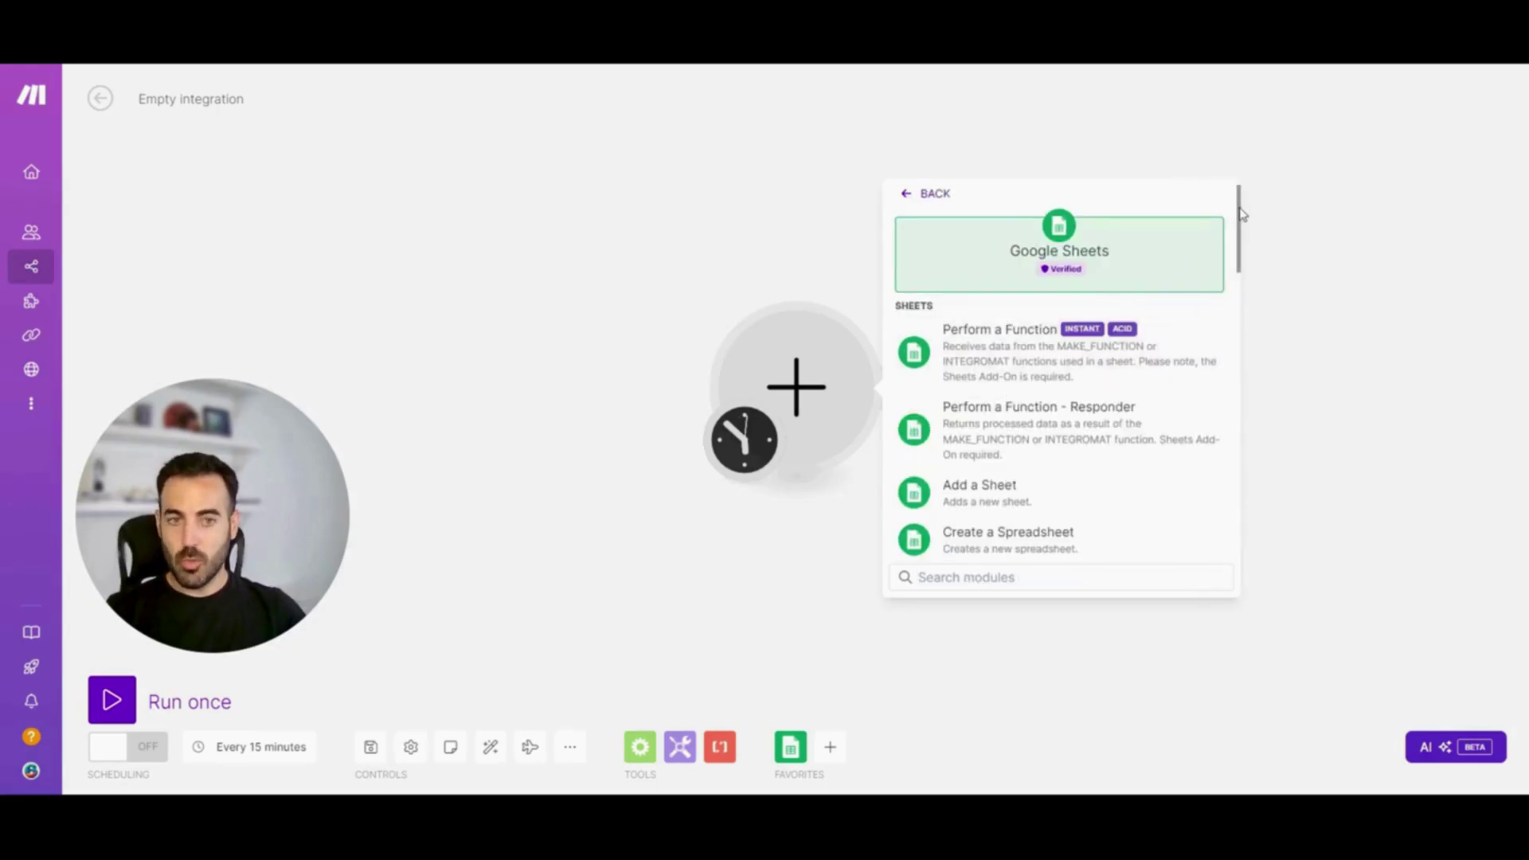
scroll(1243, 224, "down", 1)
left_click_drag(1241, 223, 1244, 257)
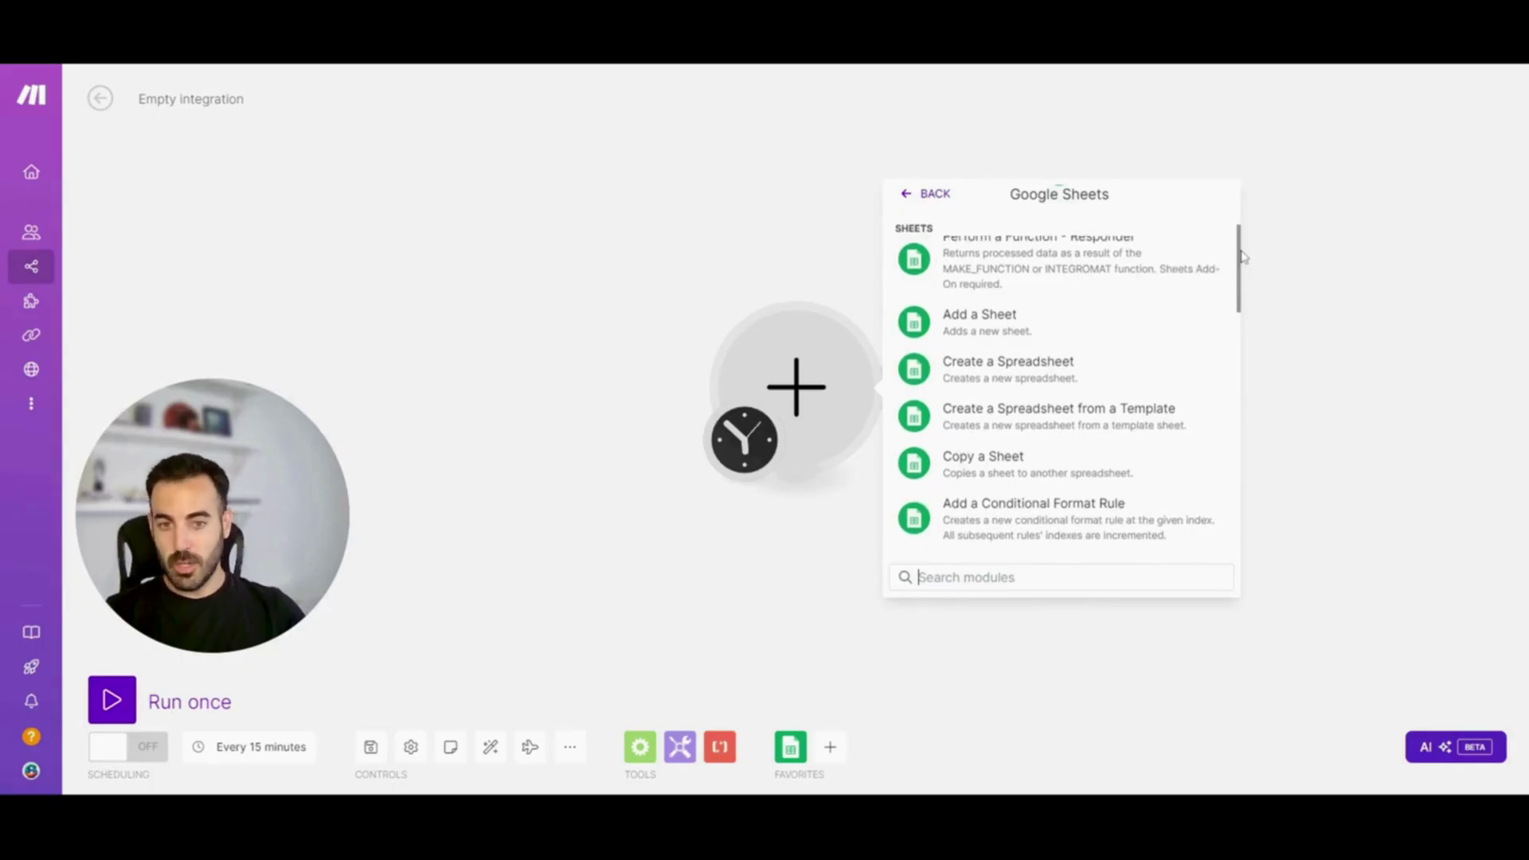
scroll(1243, 263, "down", 2)
scroll(1250, 331, "down", 3)
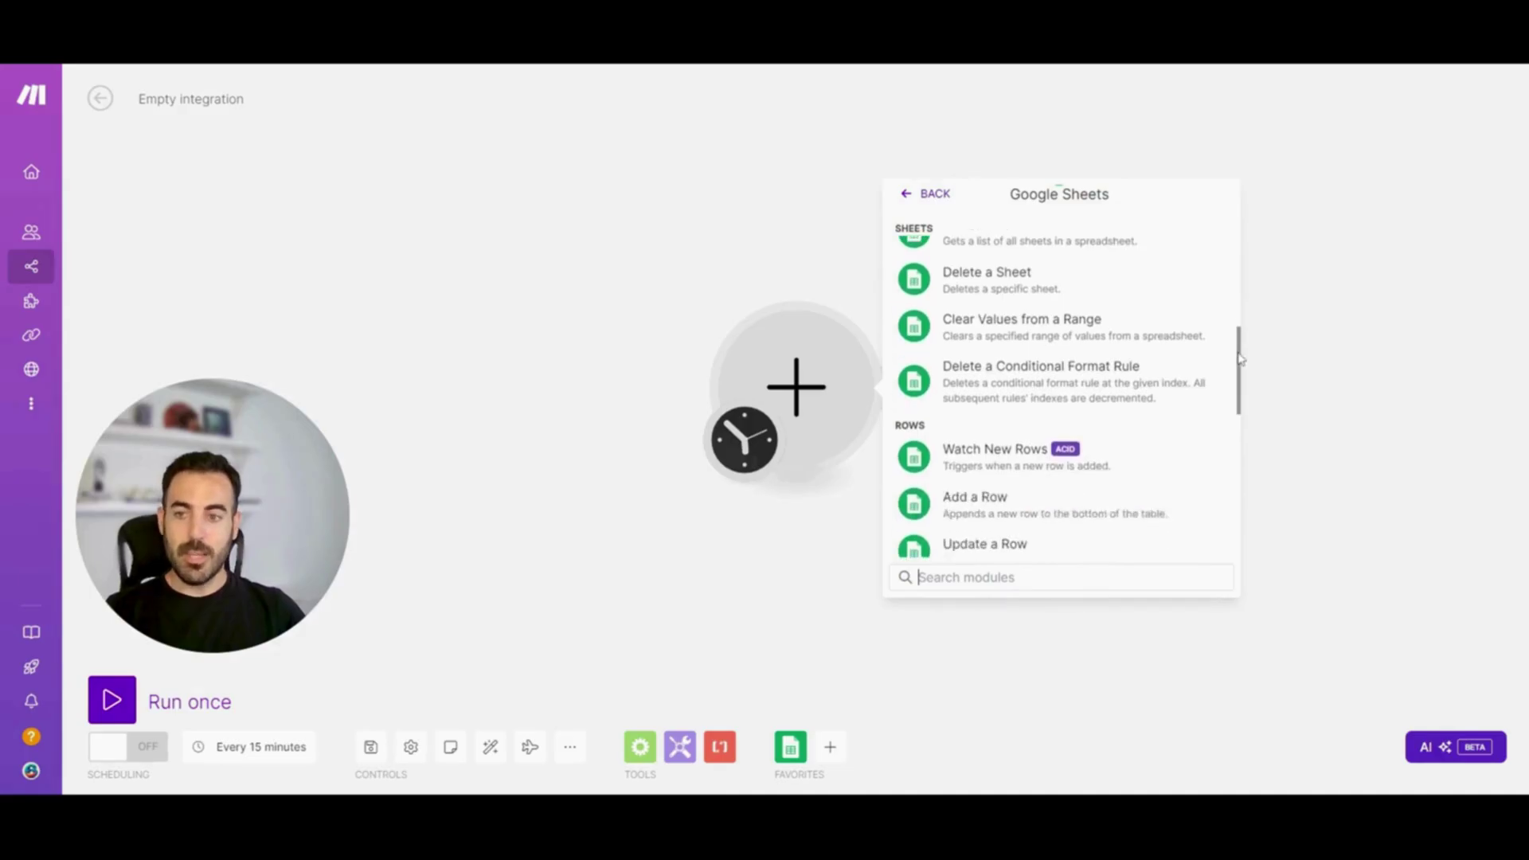
scroll(1240, 358, "down", 1)
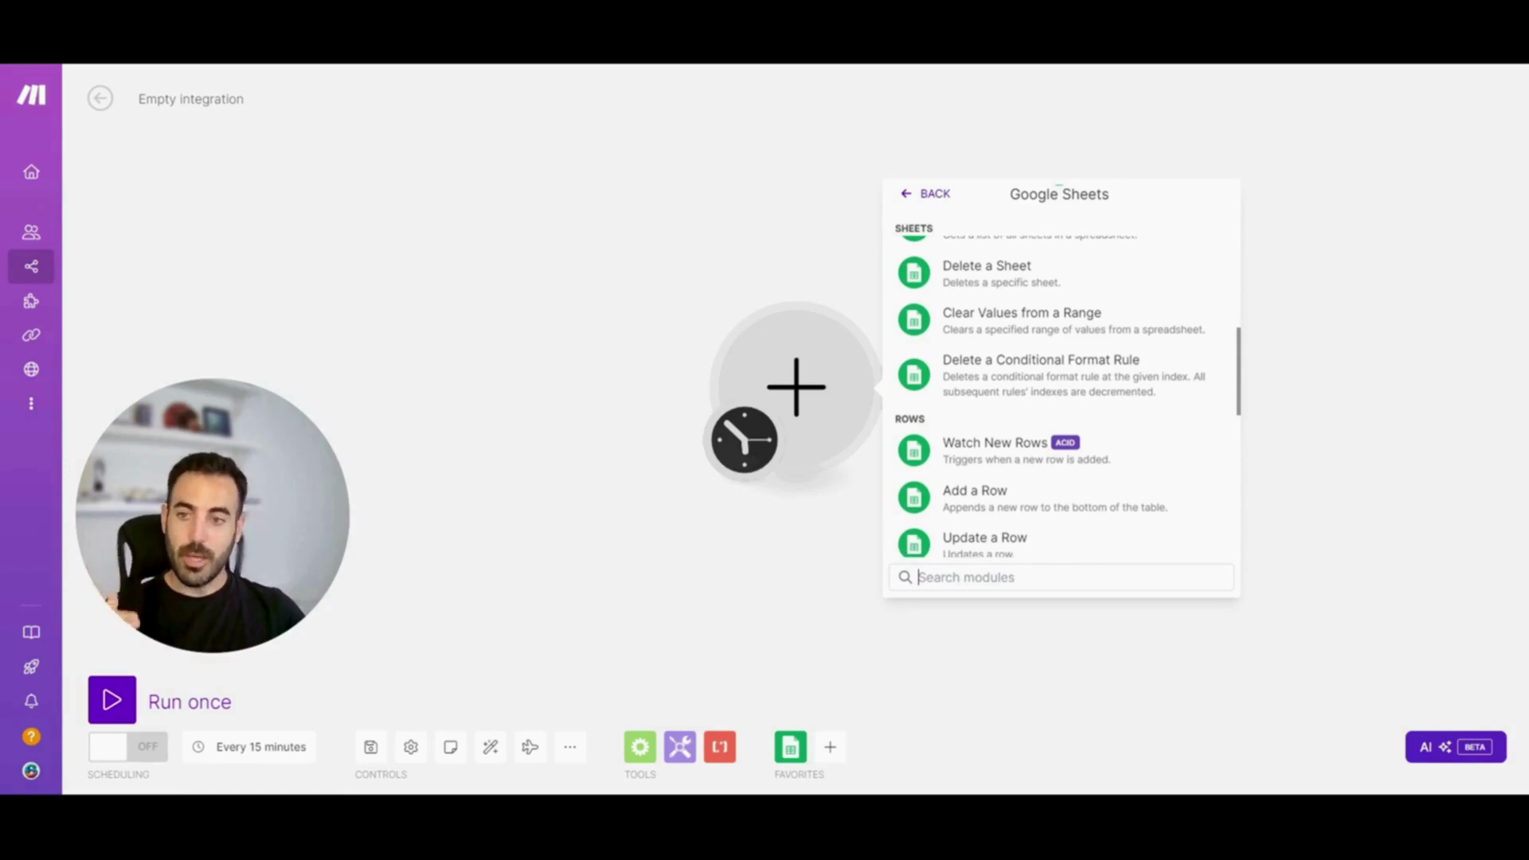
scroll(1233, 392, "down", 4)
scroll(1233, 392, "down", 1)
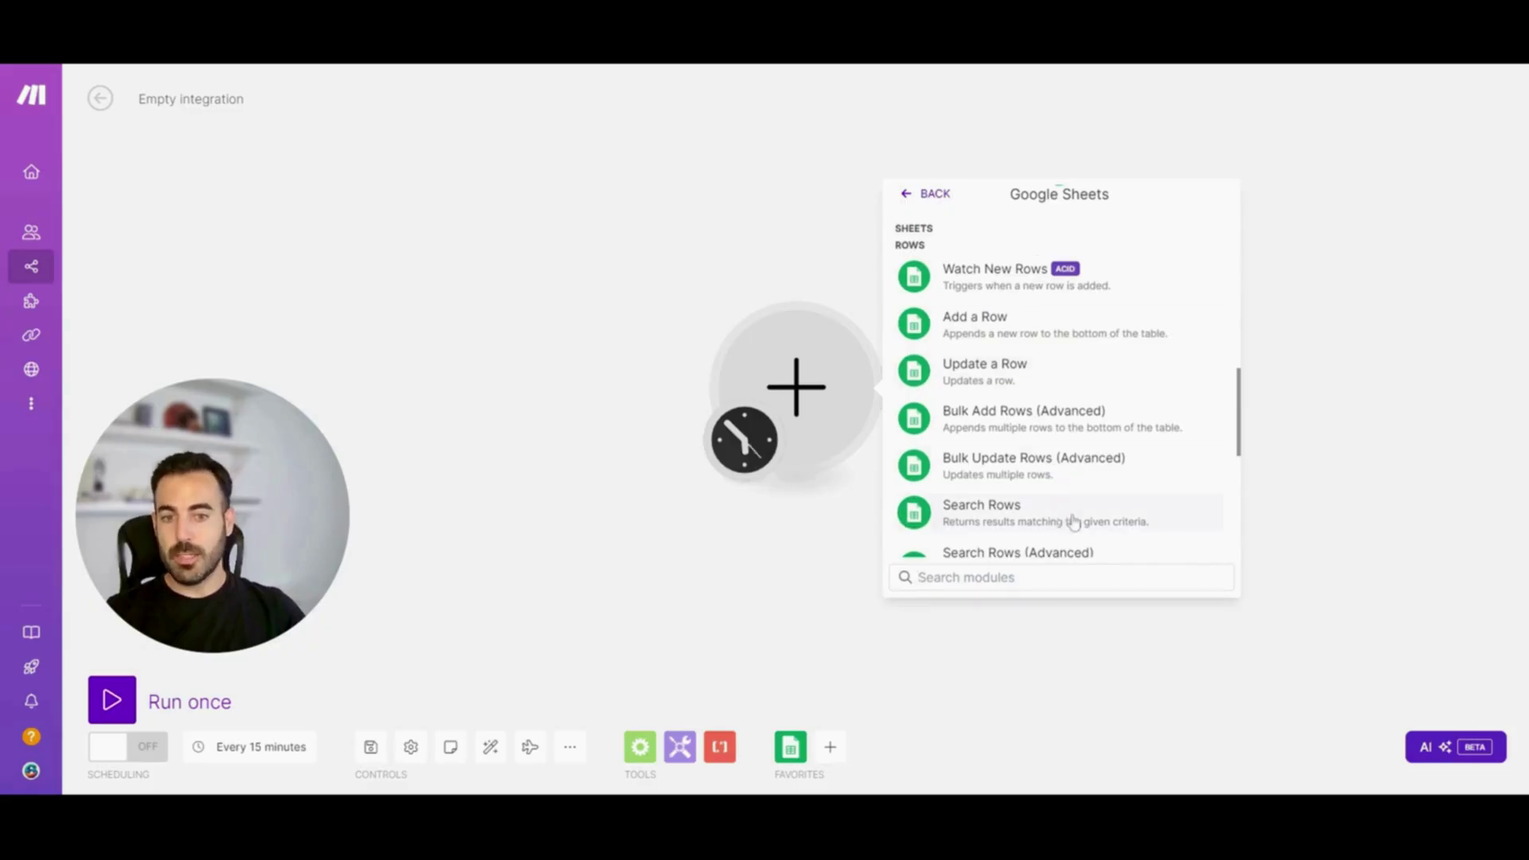
left_click(1053, 517)
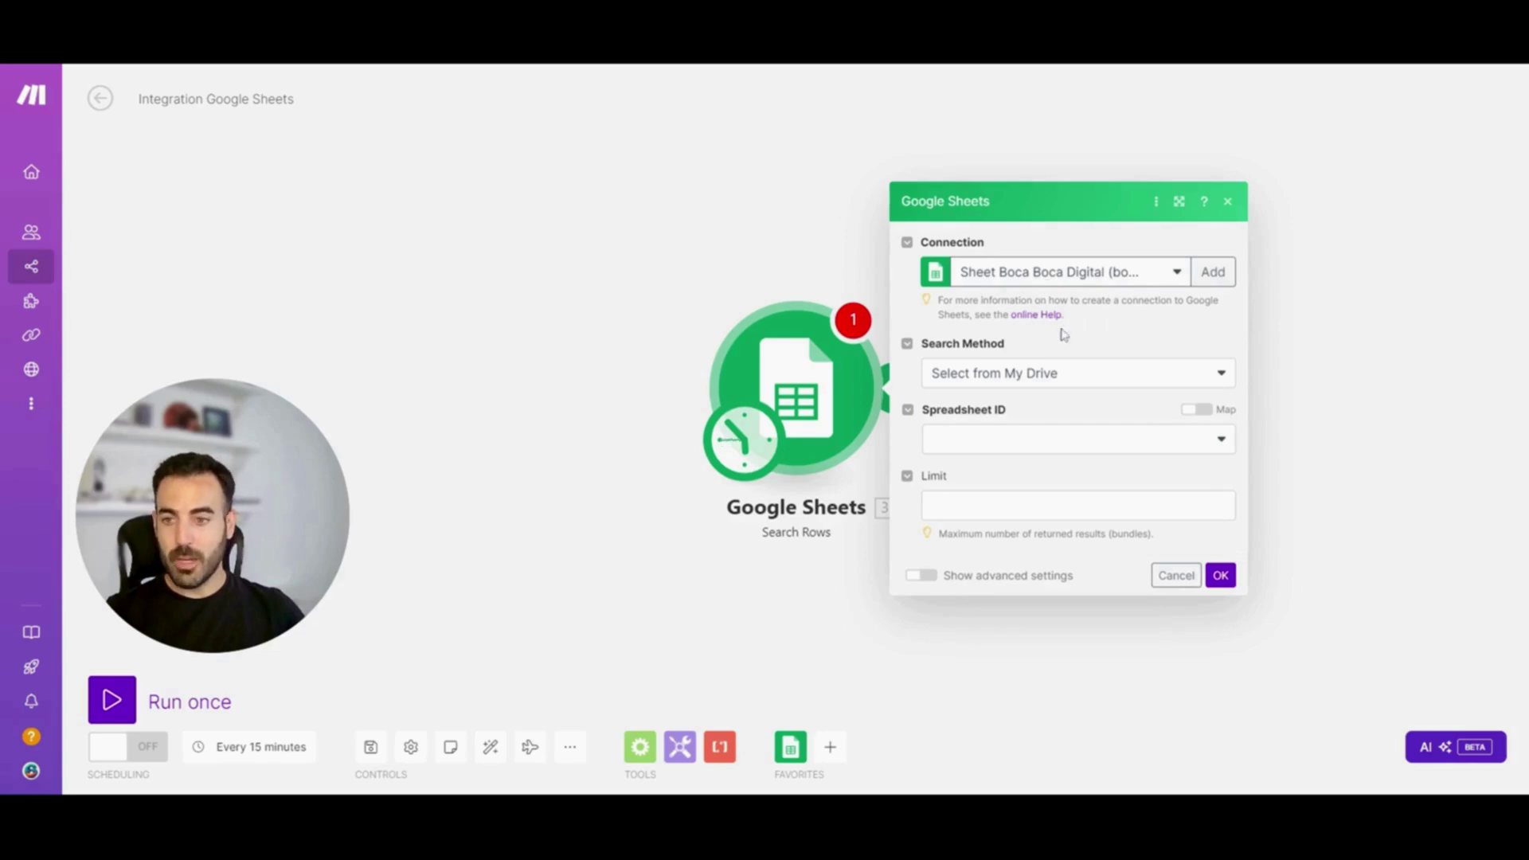
Start a new Google connection, then cancel it to keep the existing connection
left_click(1210, 273)
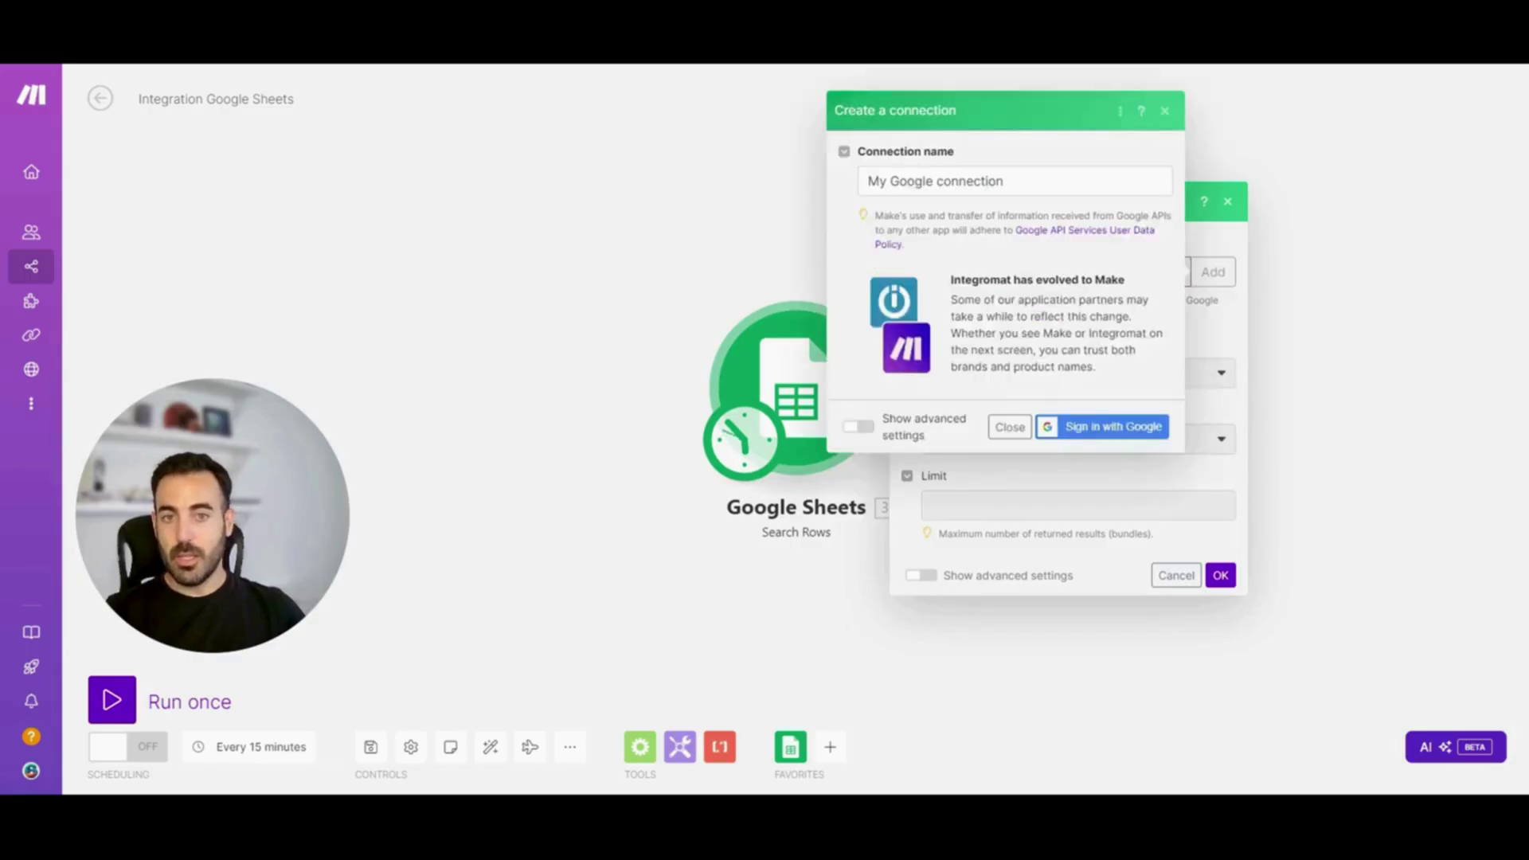
left_click_drag(1005, 181, 867, 181)
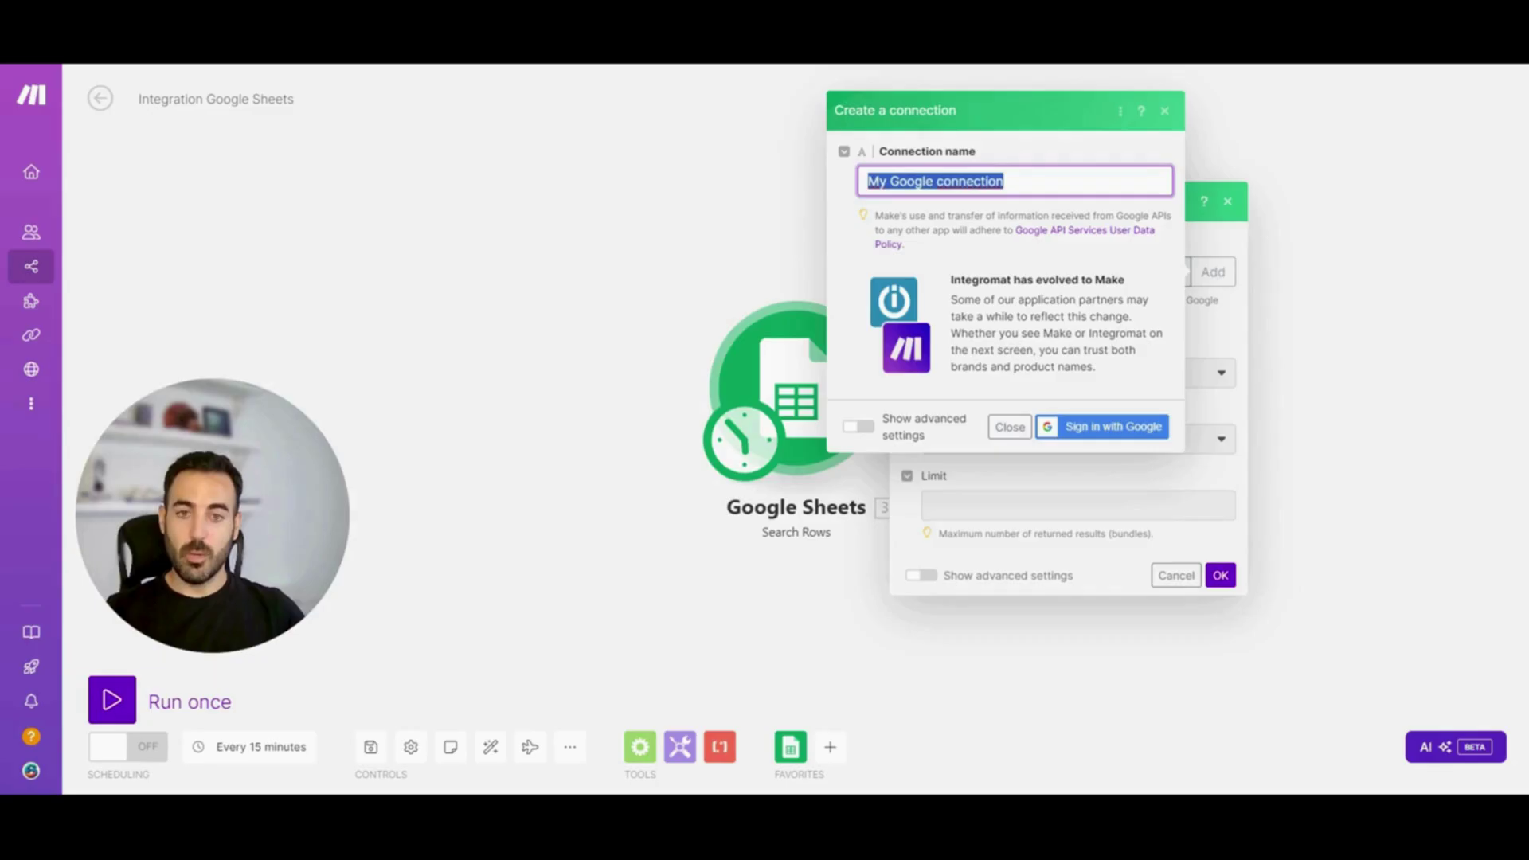
mouse_move(54, 306)
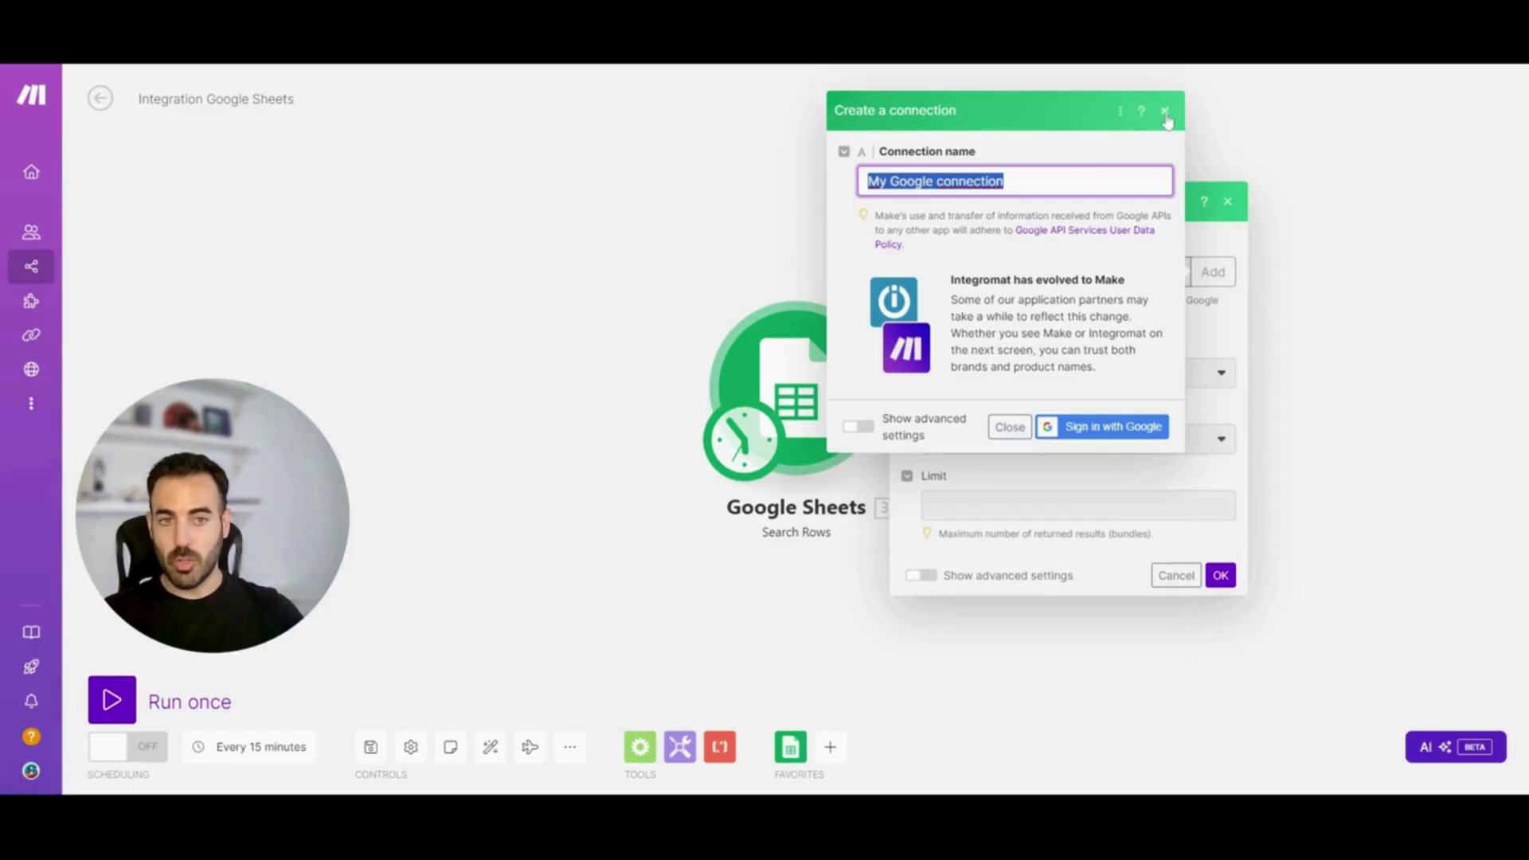
left_click(1166, 112)
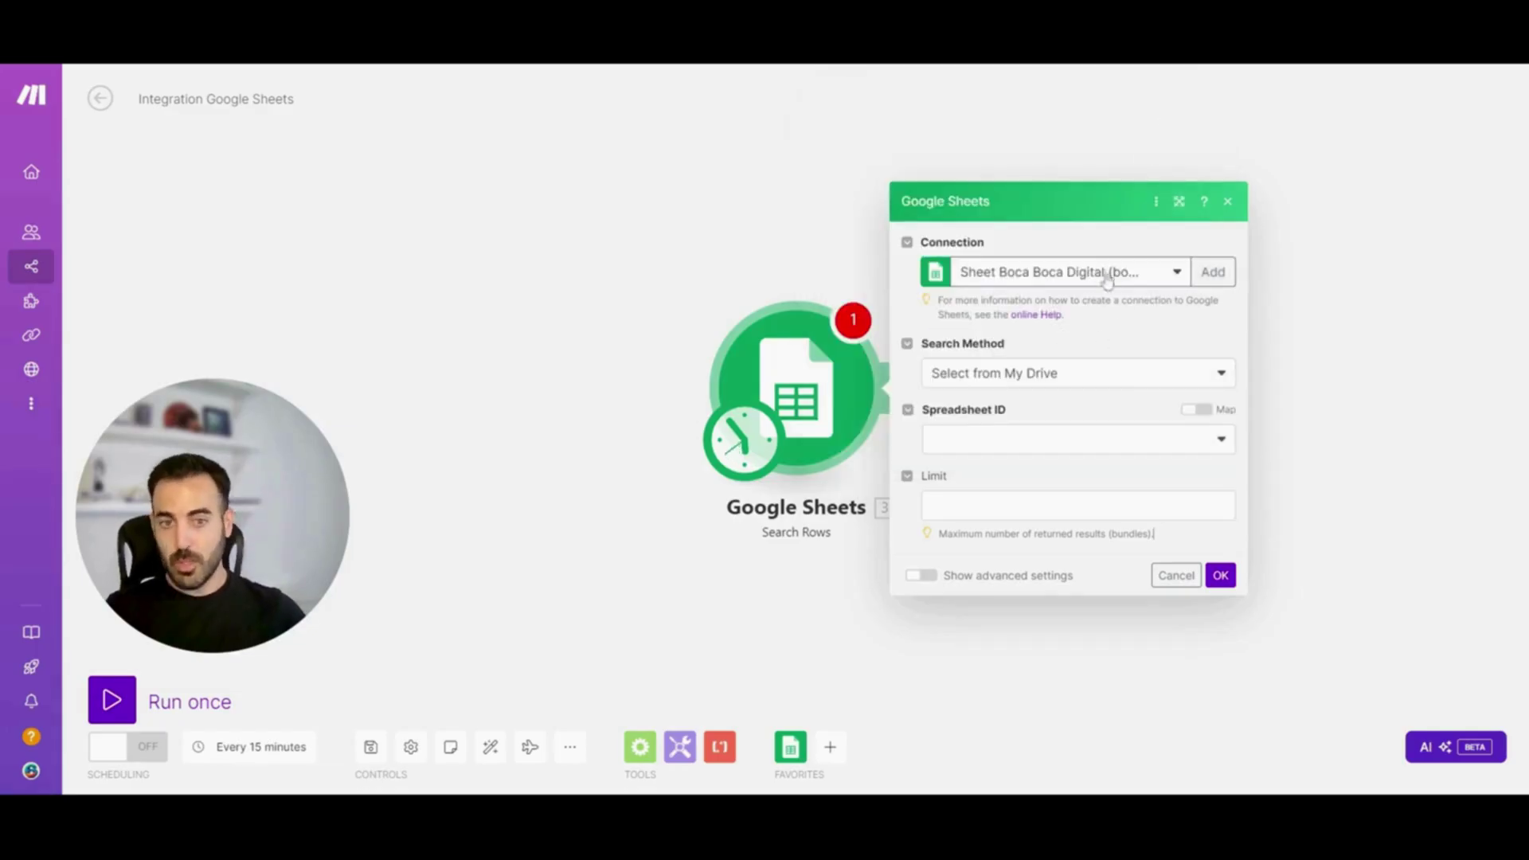
Keep Search Method 'Select from My Drive' and choose the CURSO BÁSICO MAKE - ESCENARIOS spreadsheet
left_click(1093, 374)
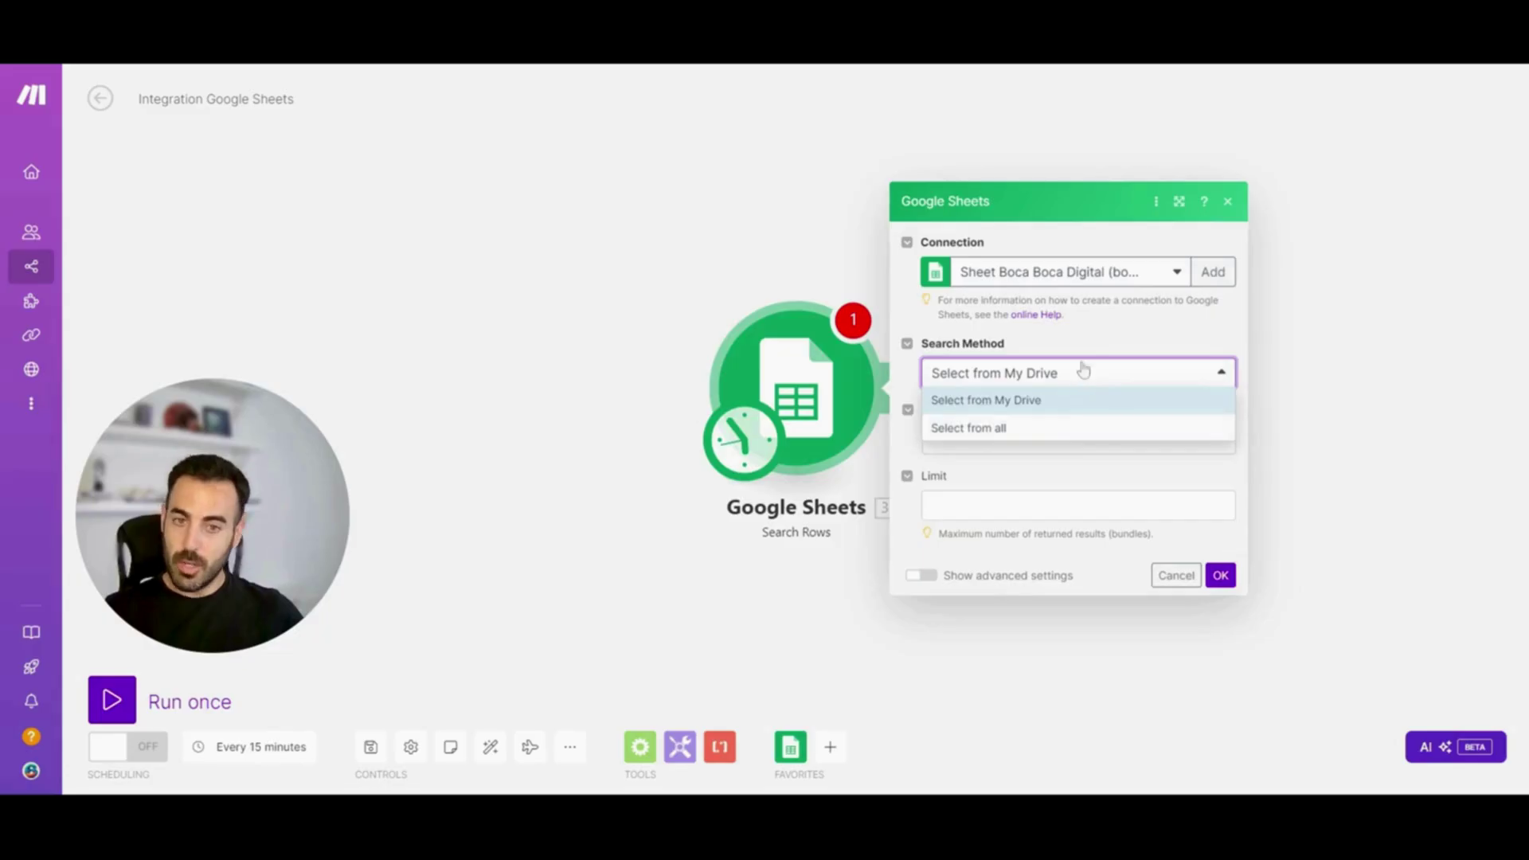
left_click(1027, 402)
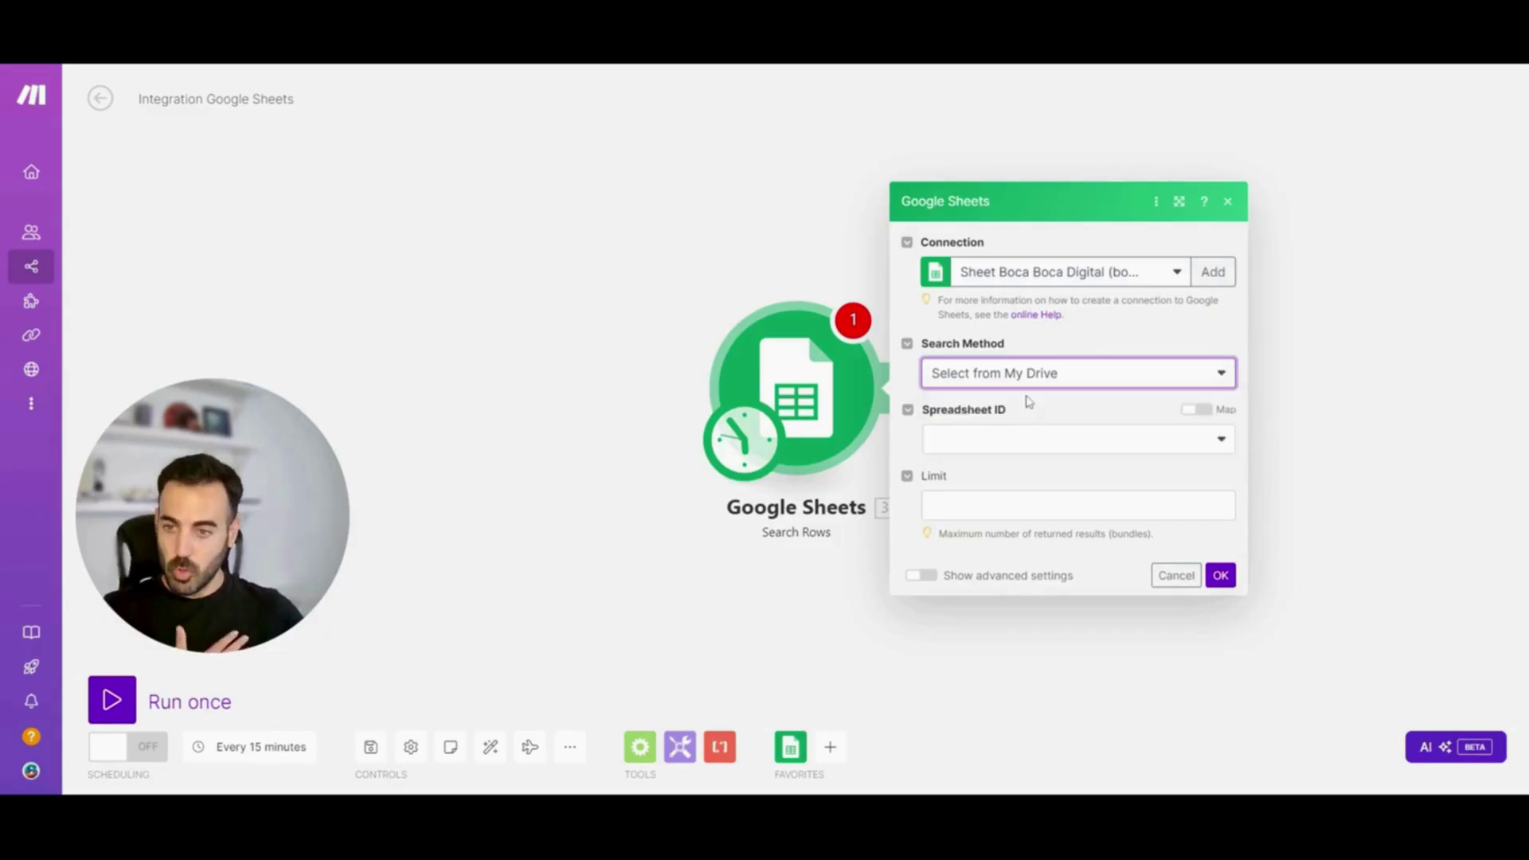
left_click(1022, 444)
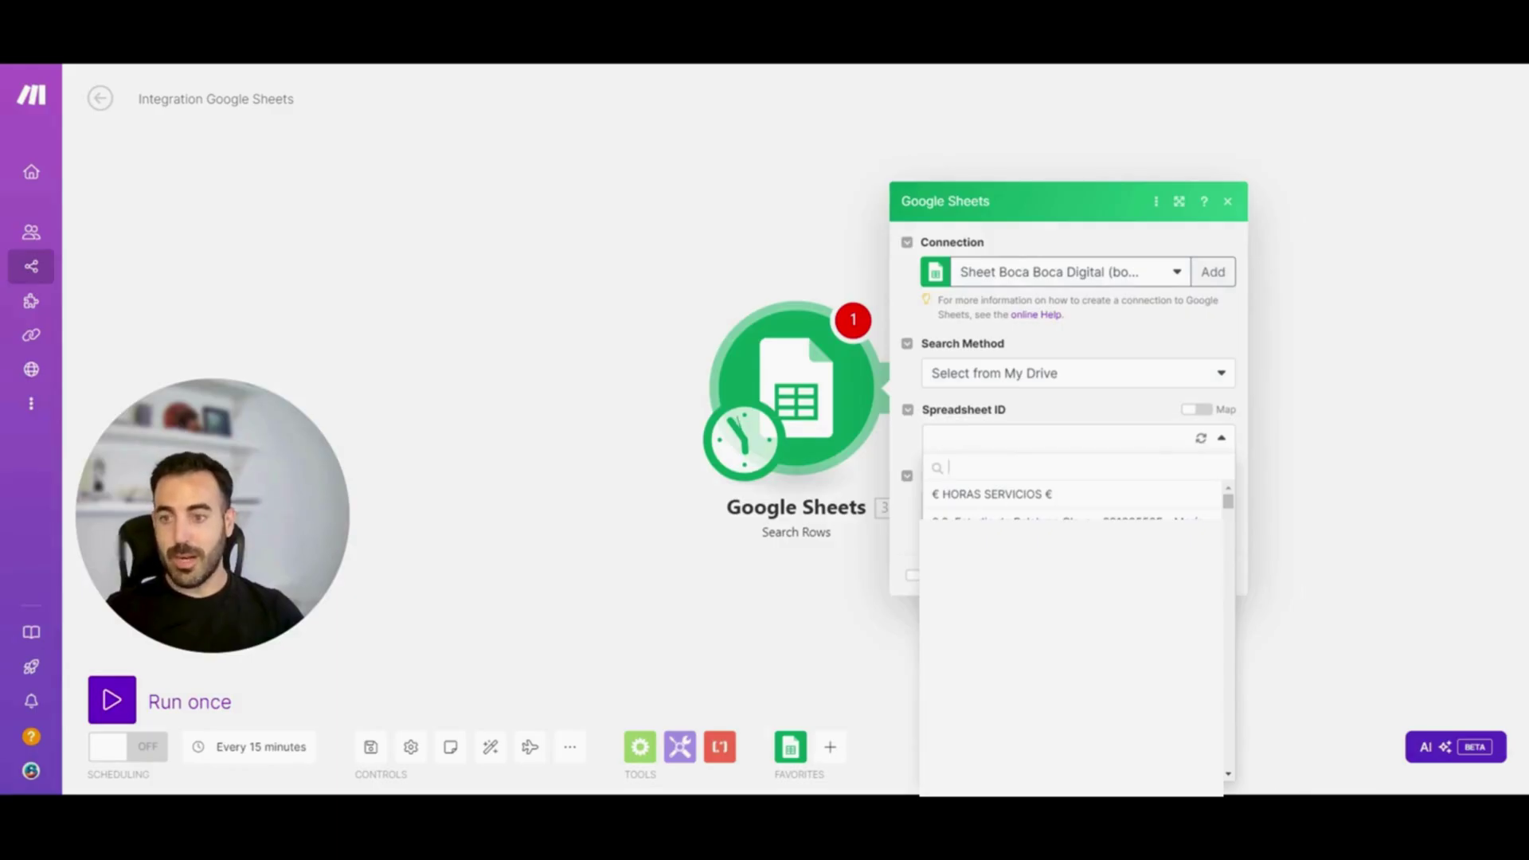
type("curs")
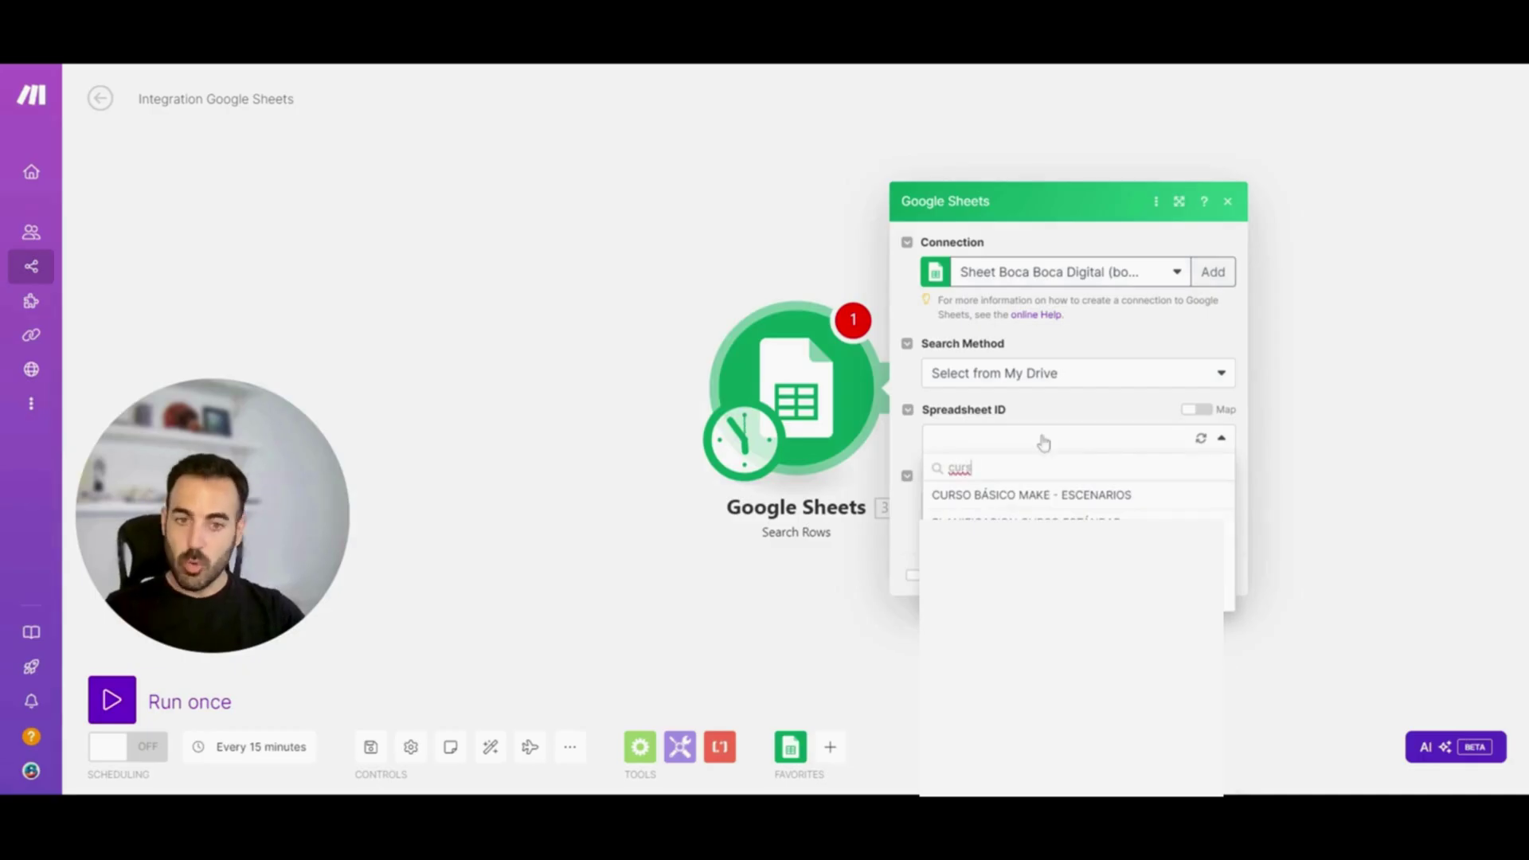
left_click(1062, 496)
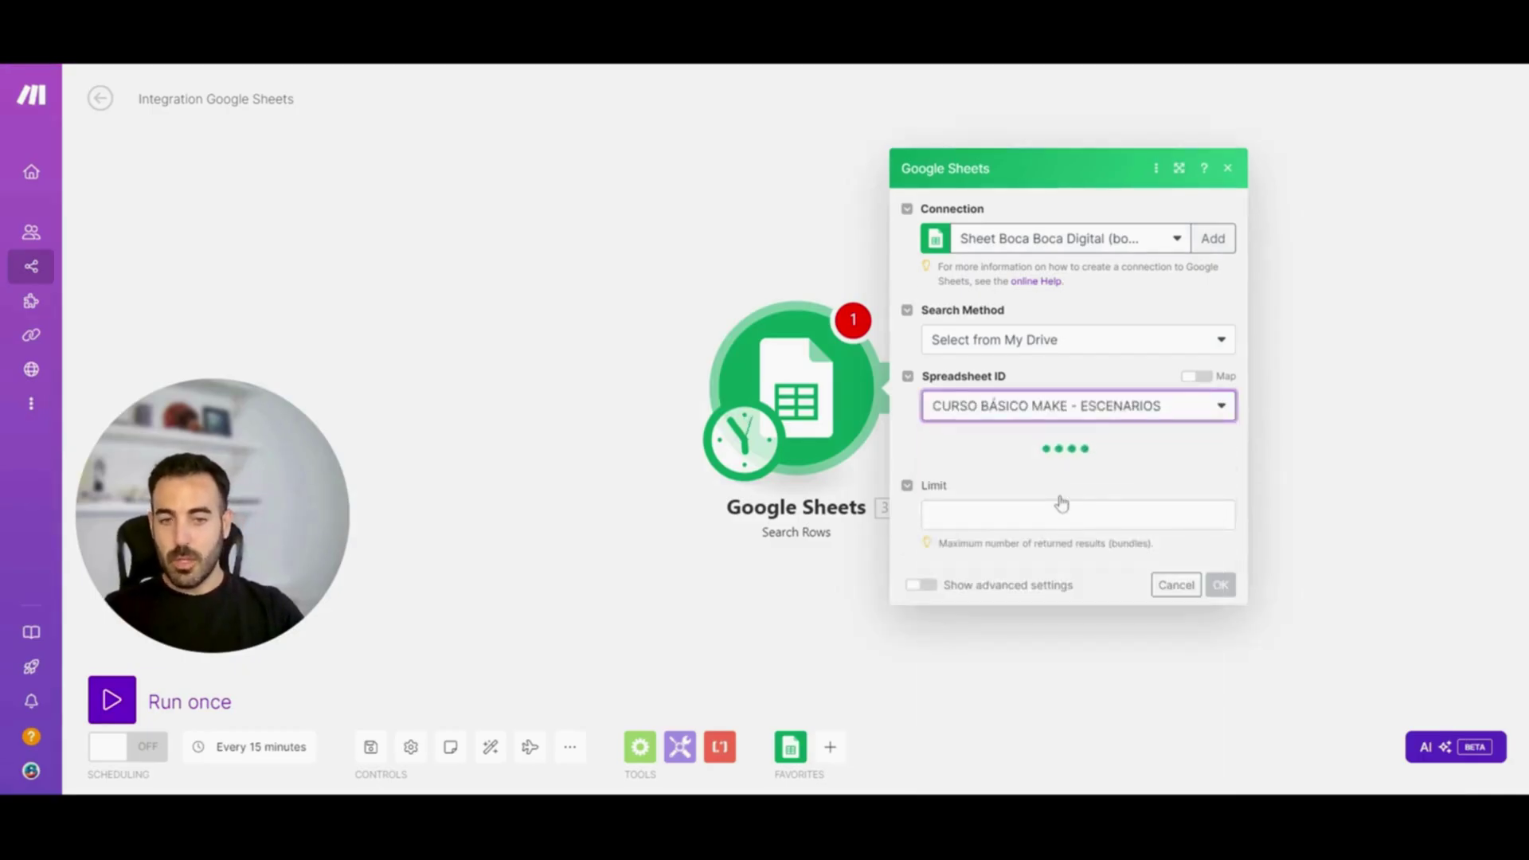
left_click(1019, 476)
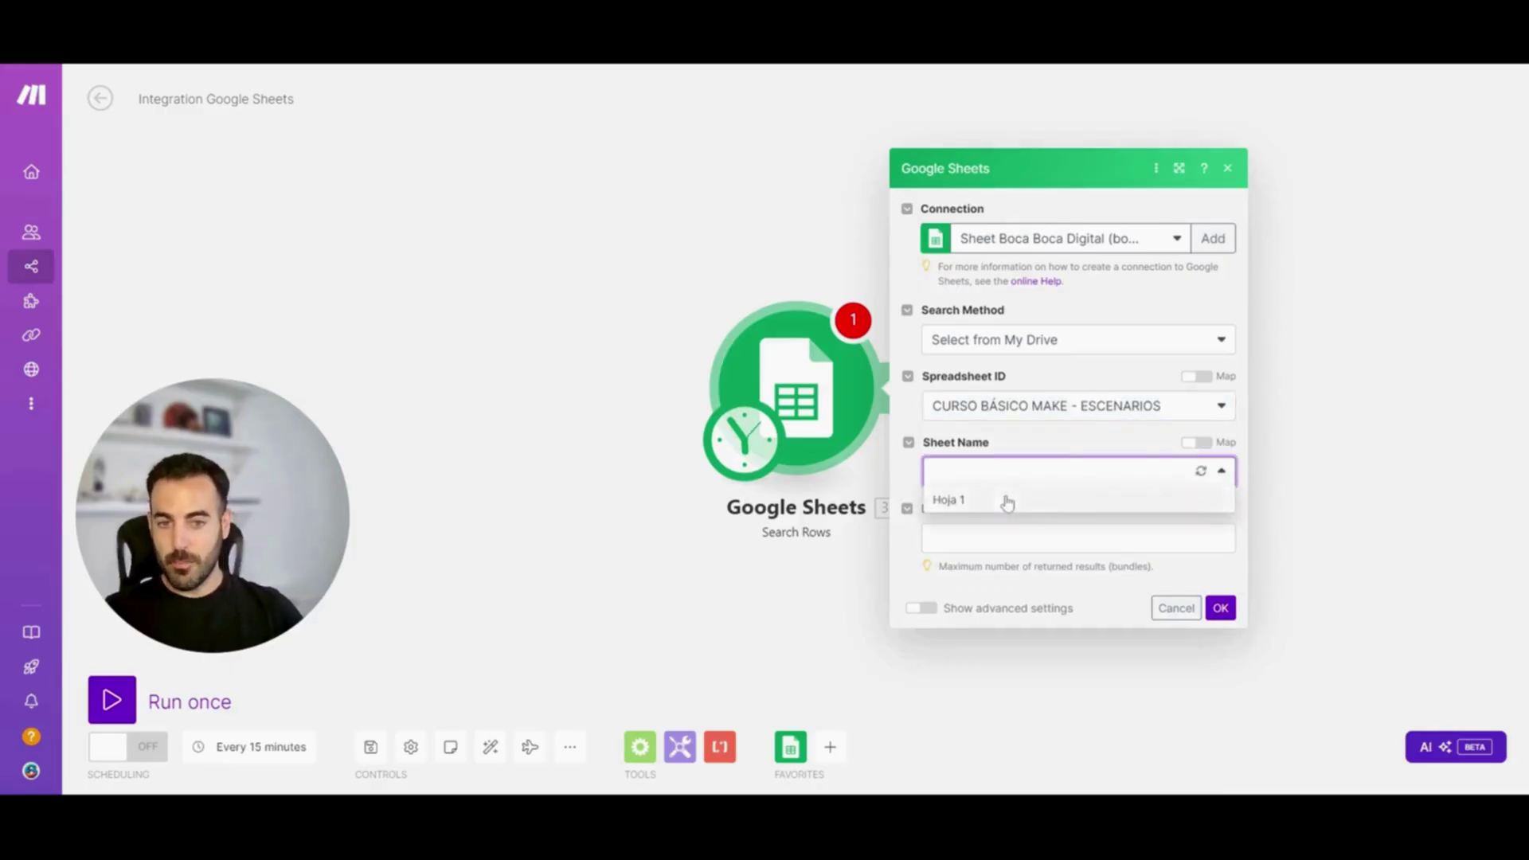
left_click(1007, 499)
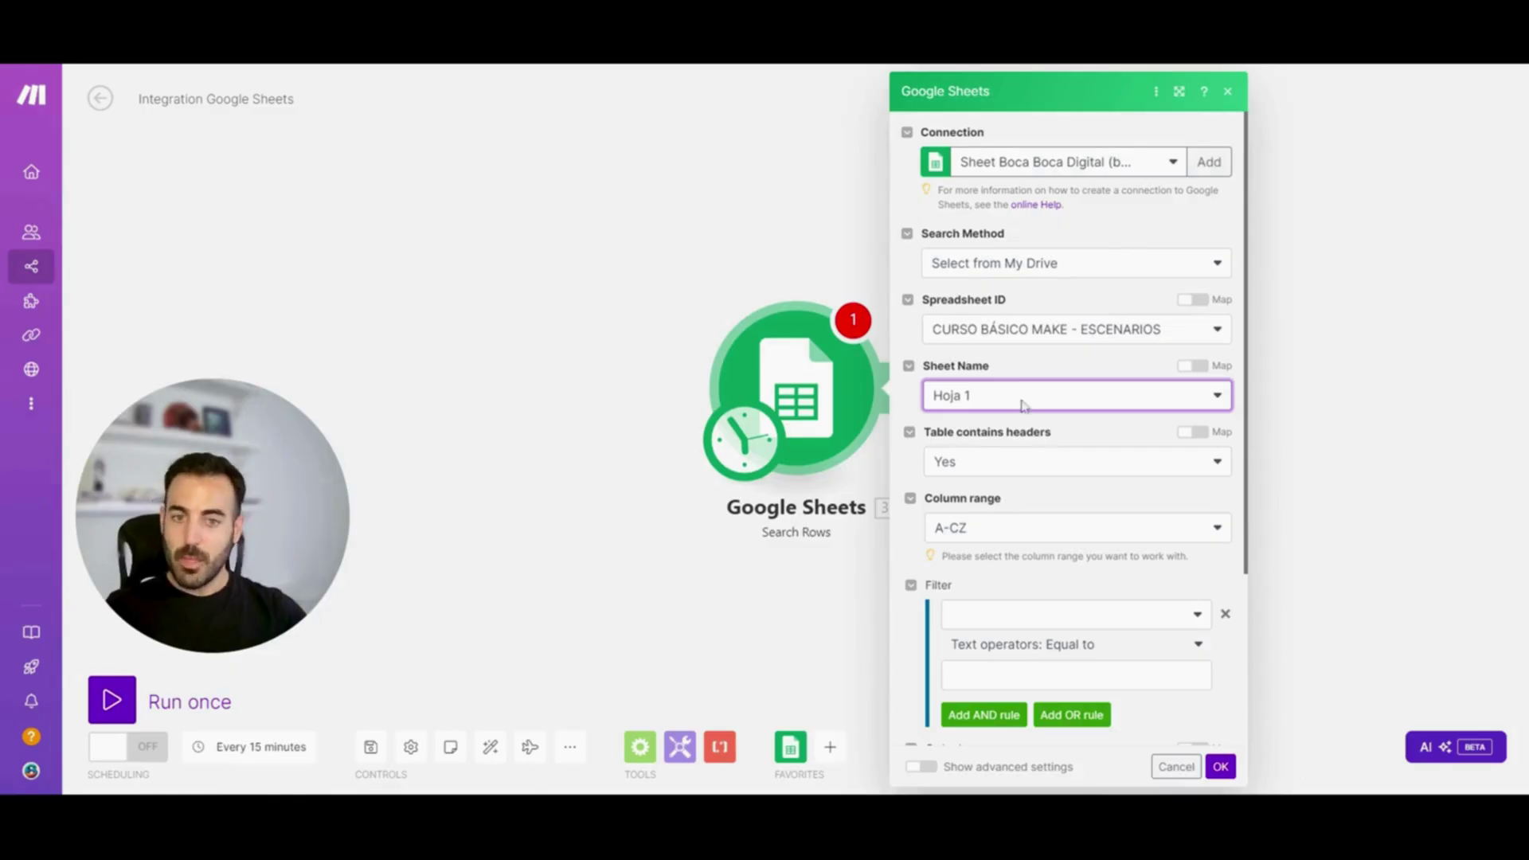
left_click(1014, 528)
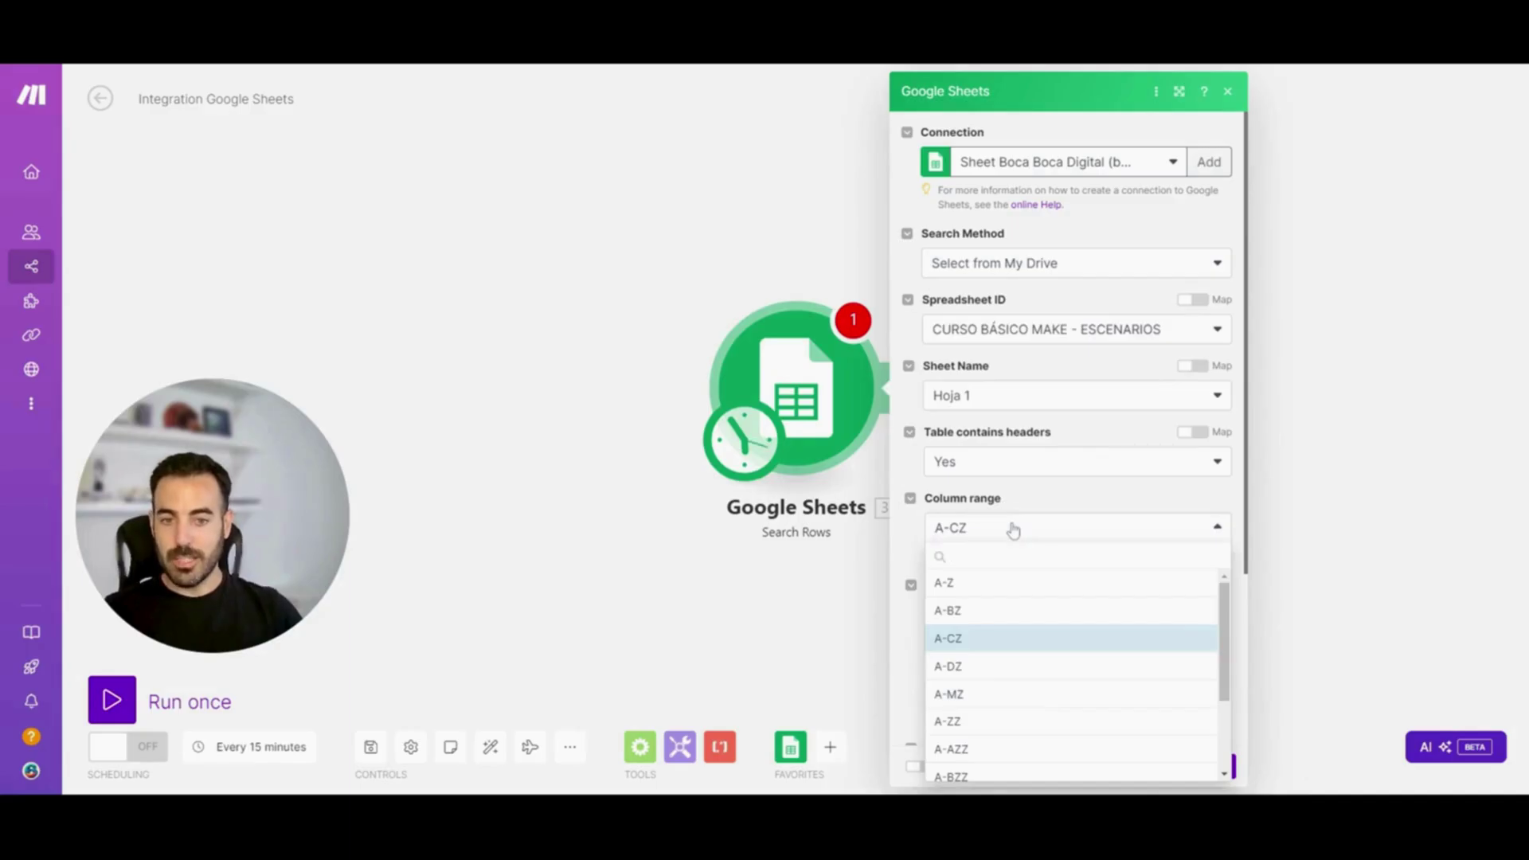
left_click(1001, 667)
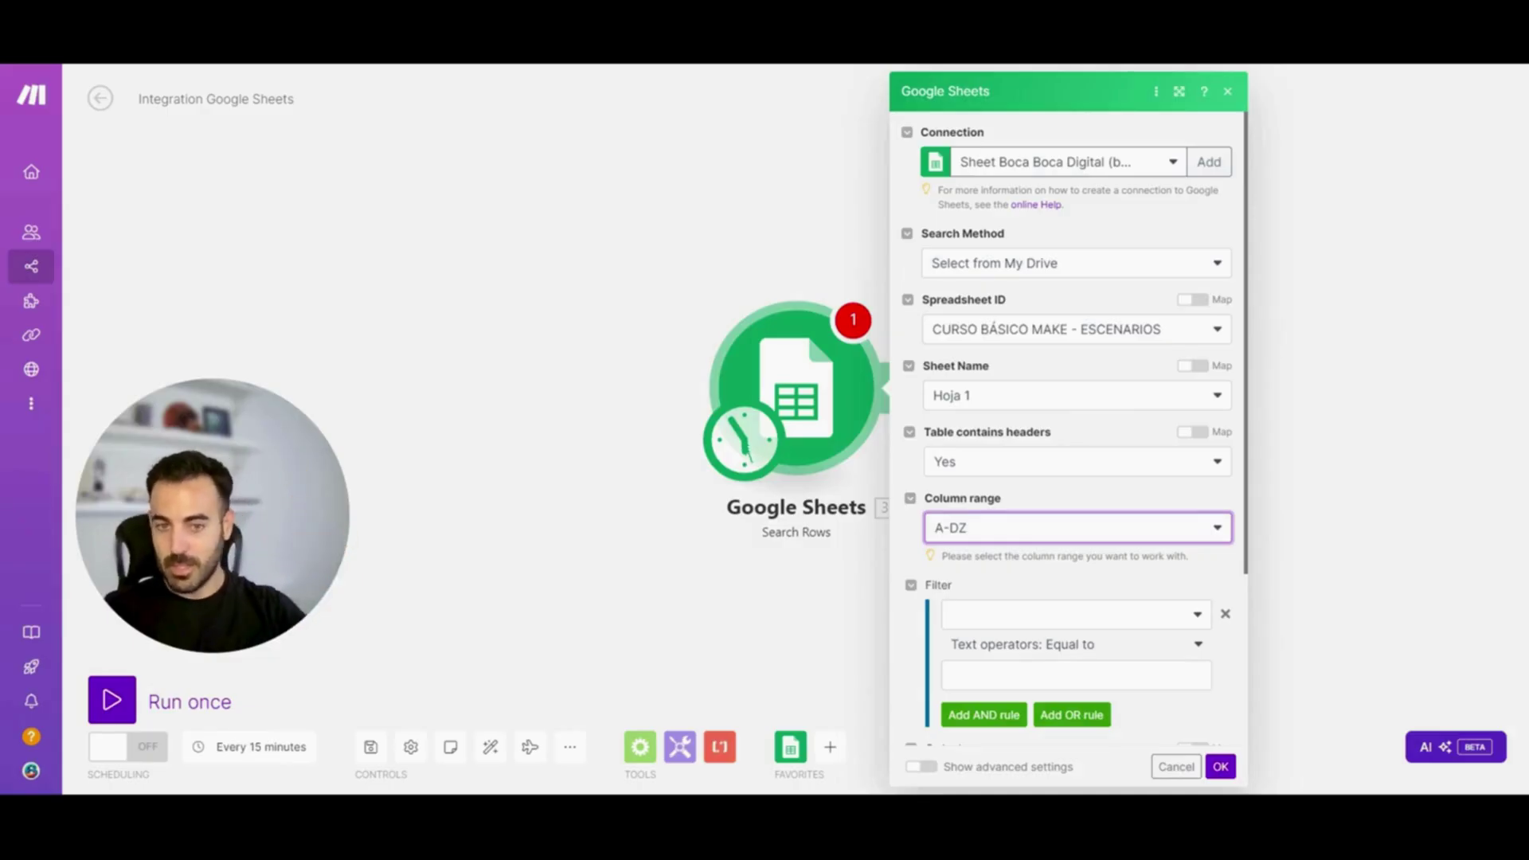
left_click(1024, 616)
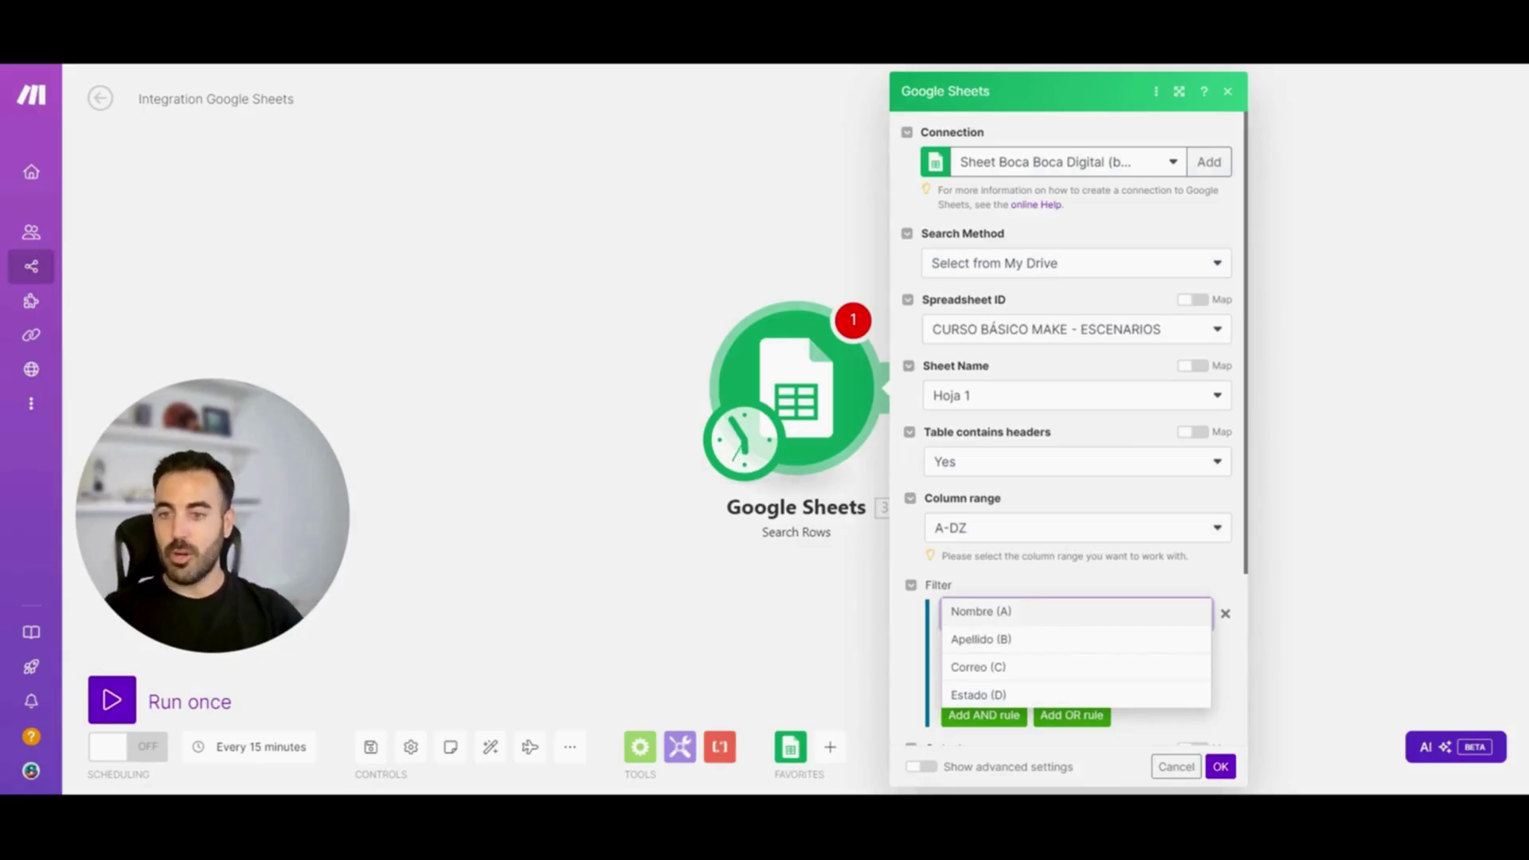
left_click(1003, 611)
left_click(1003, 613)
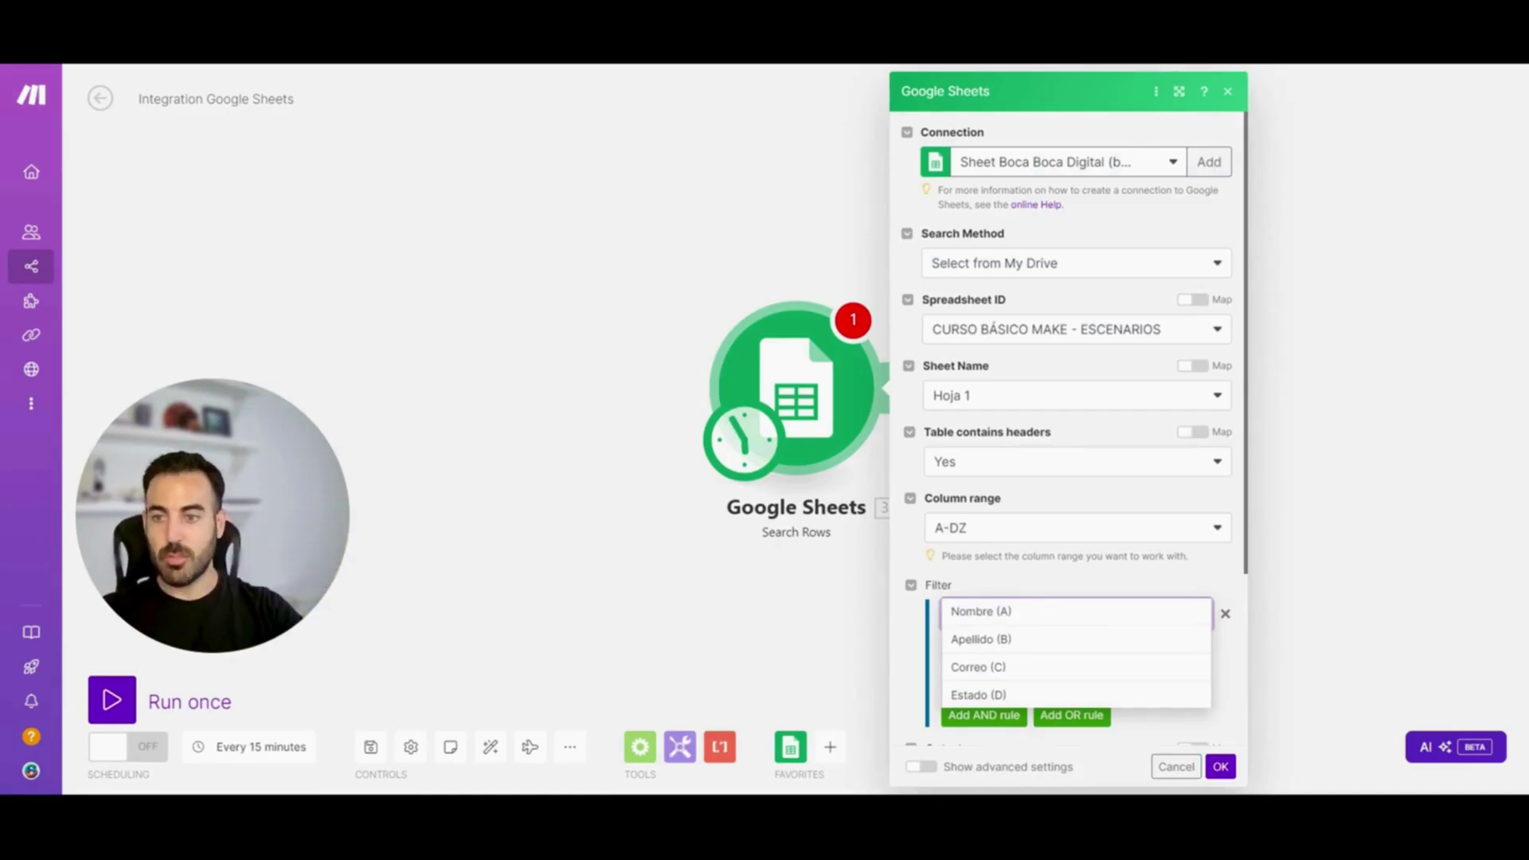
left_click(1081, 442)
scroll(1081, 442, "down", 3)
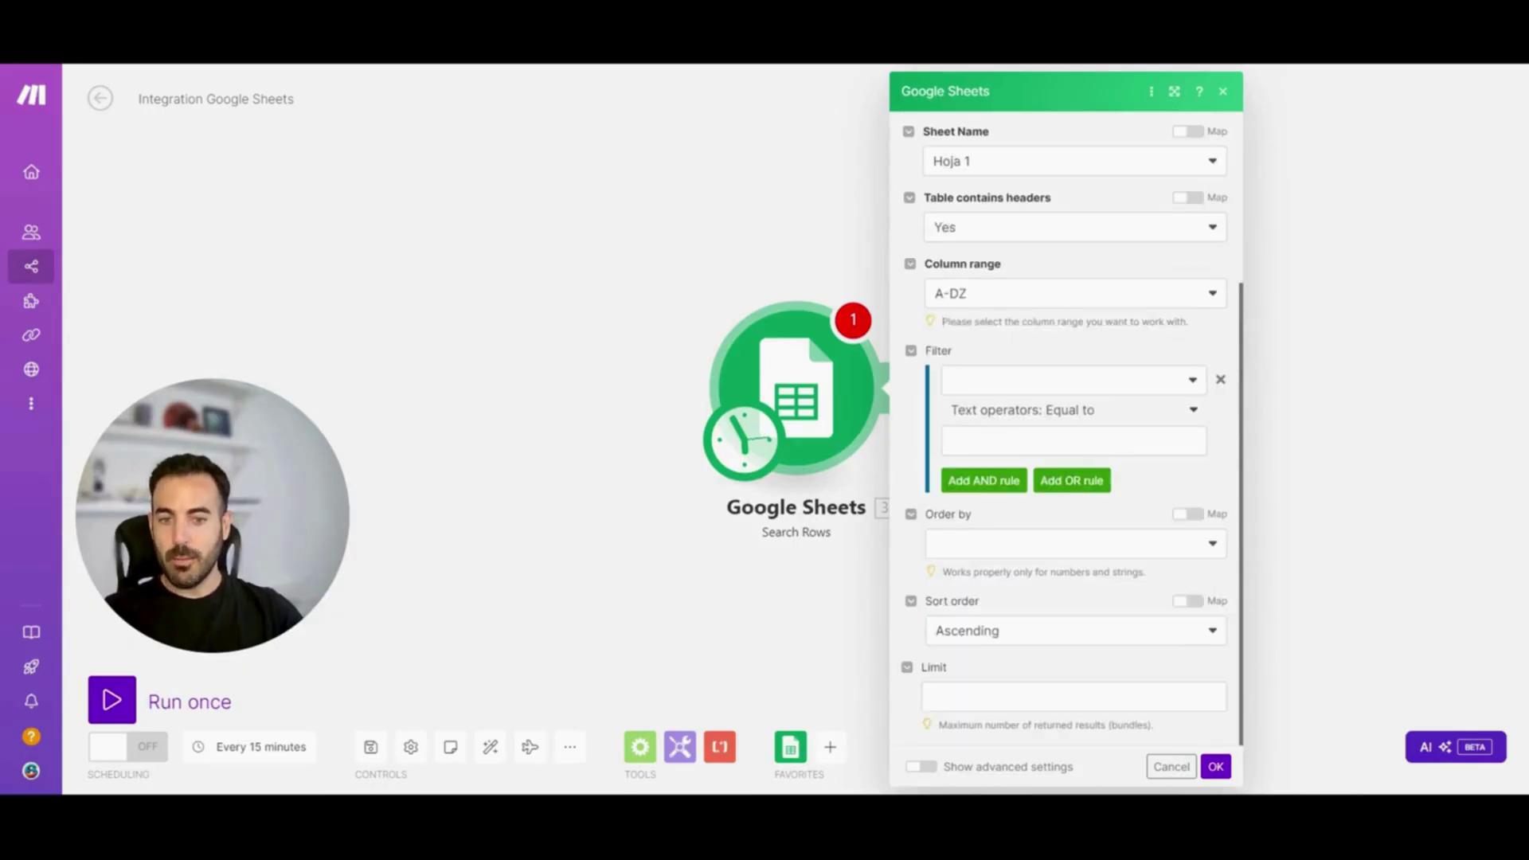
Set the Search Rows Limit to 1 and save the module settings
left_click(1023, 686)
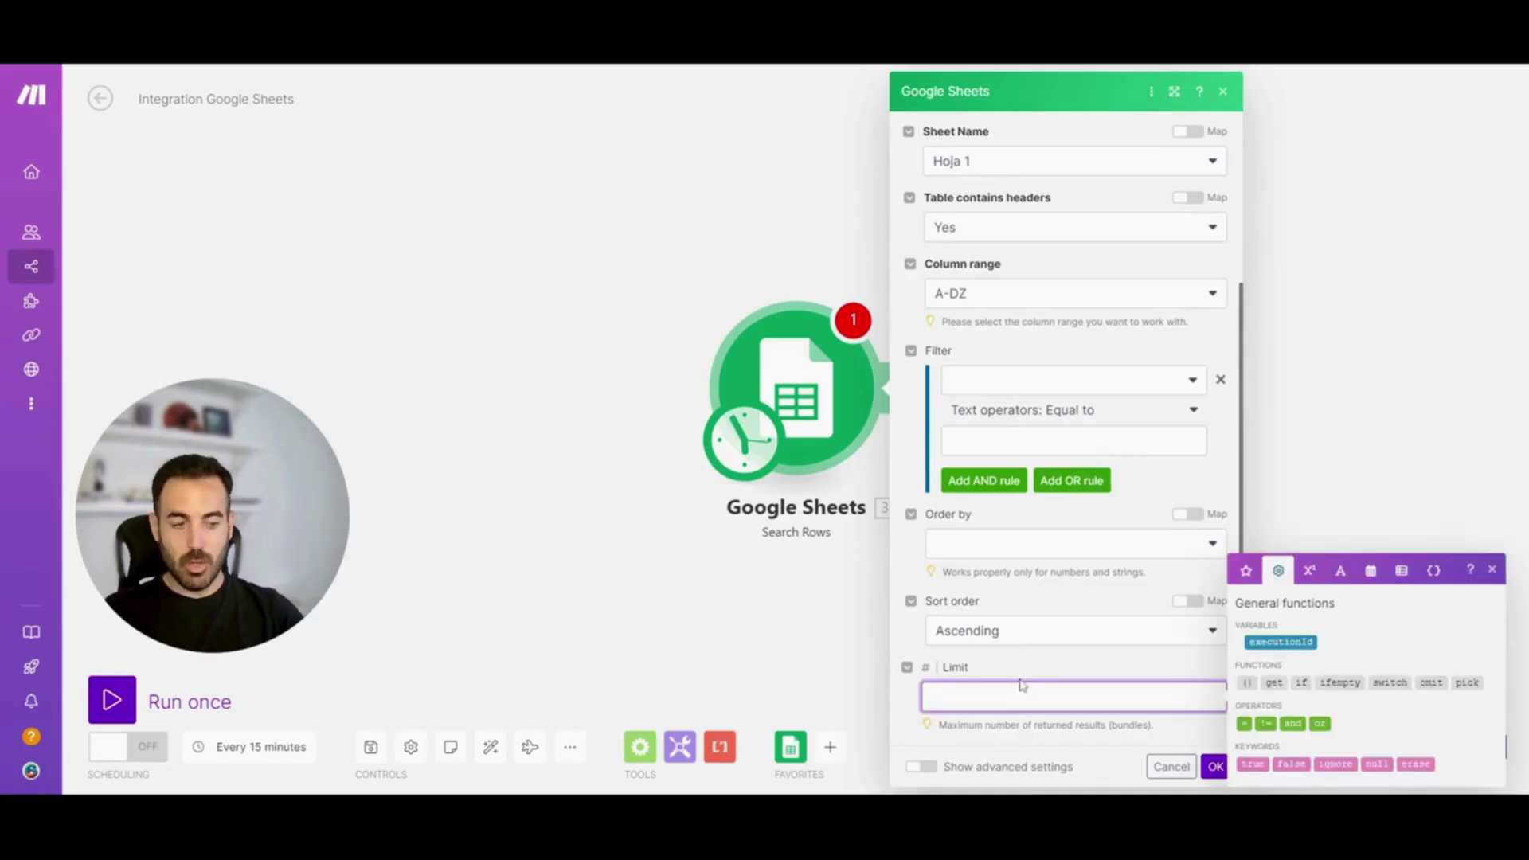
type("1")
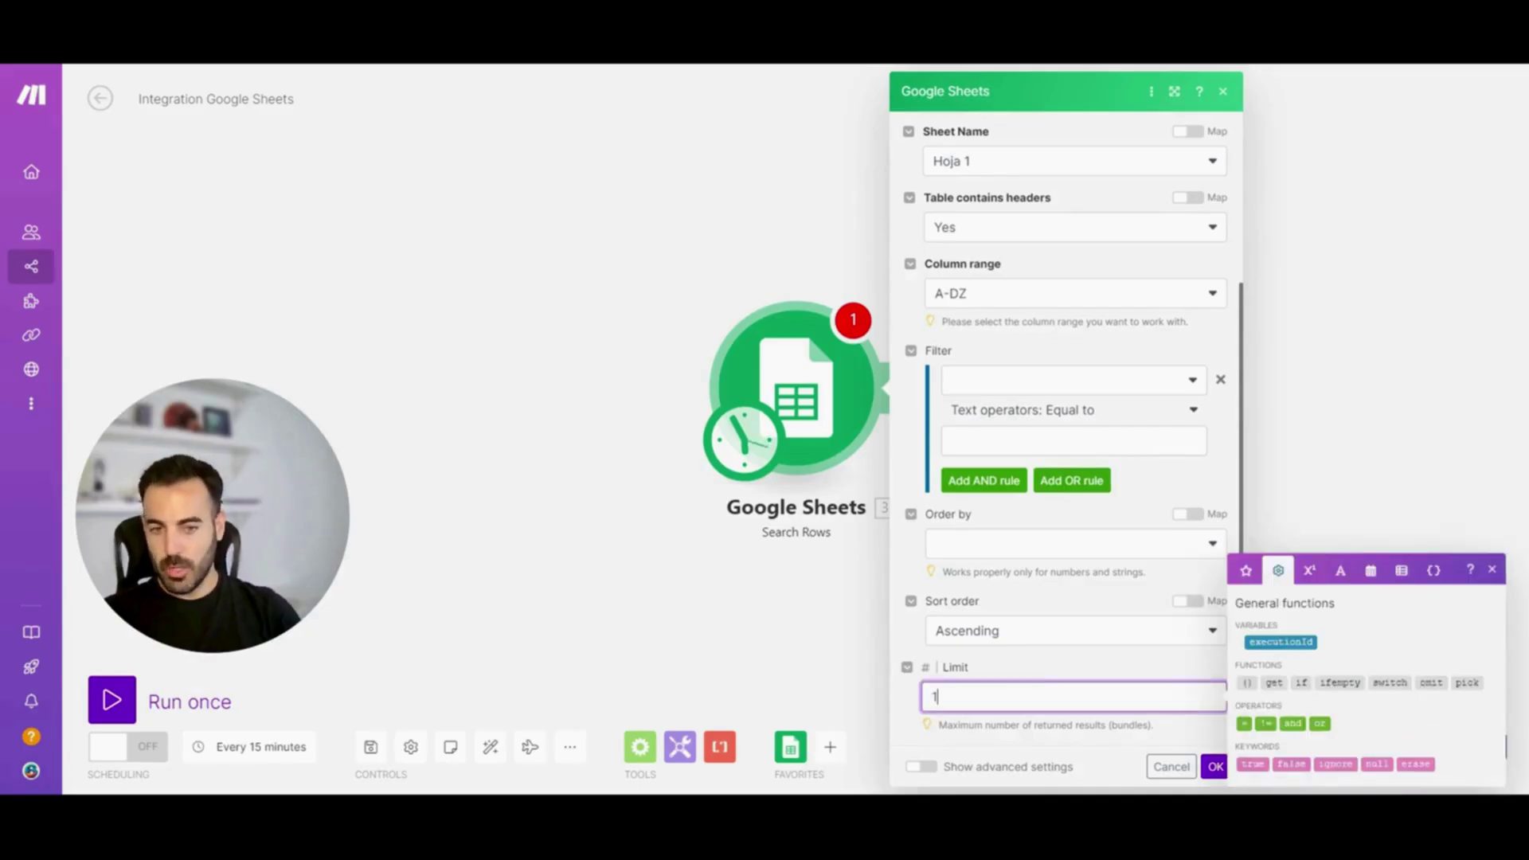
key("Tab")
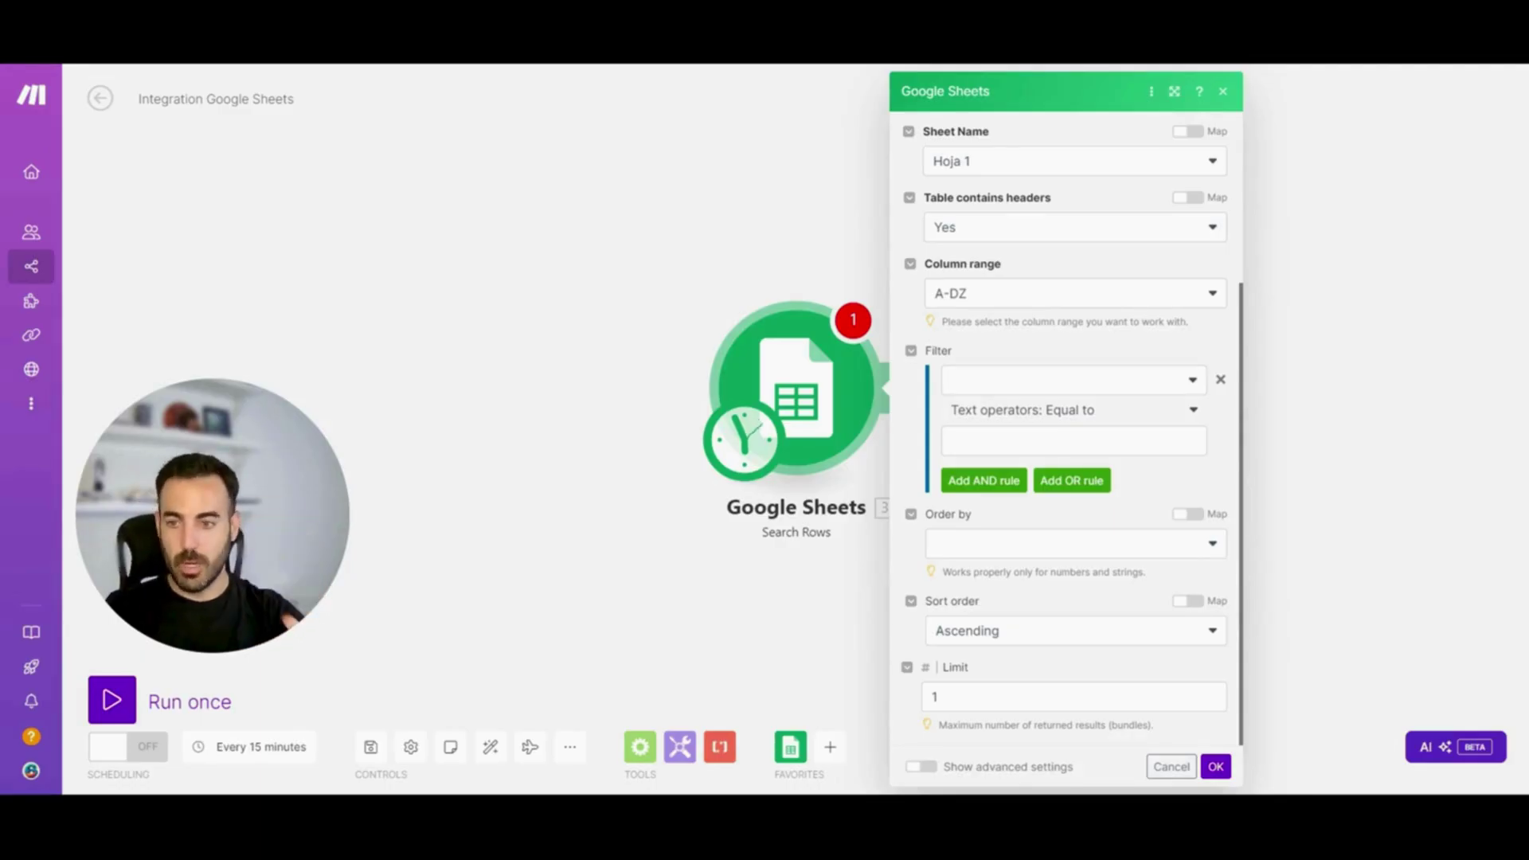
left_click(1215, 766)
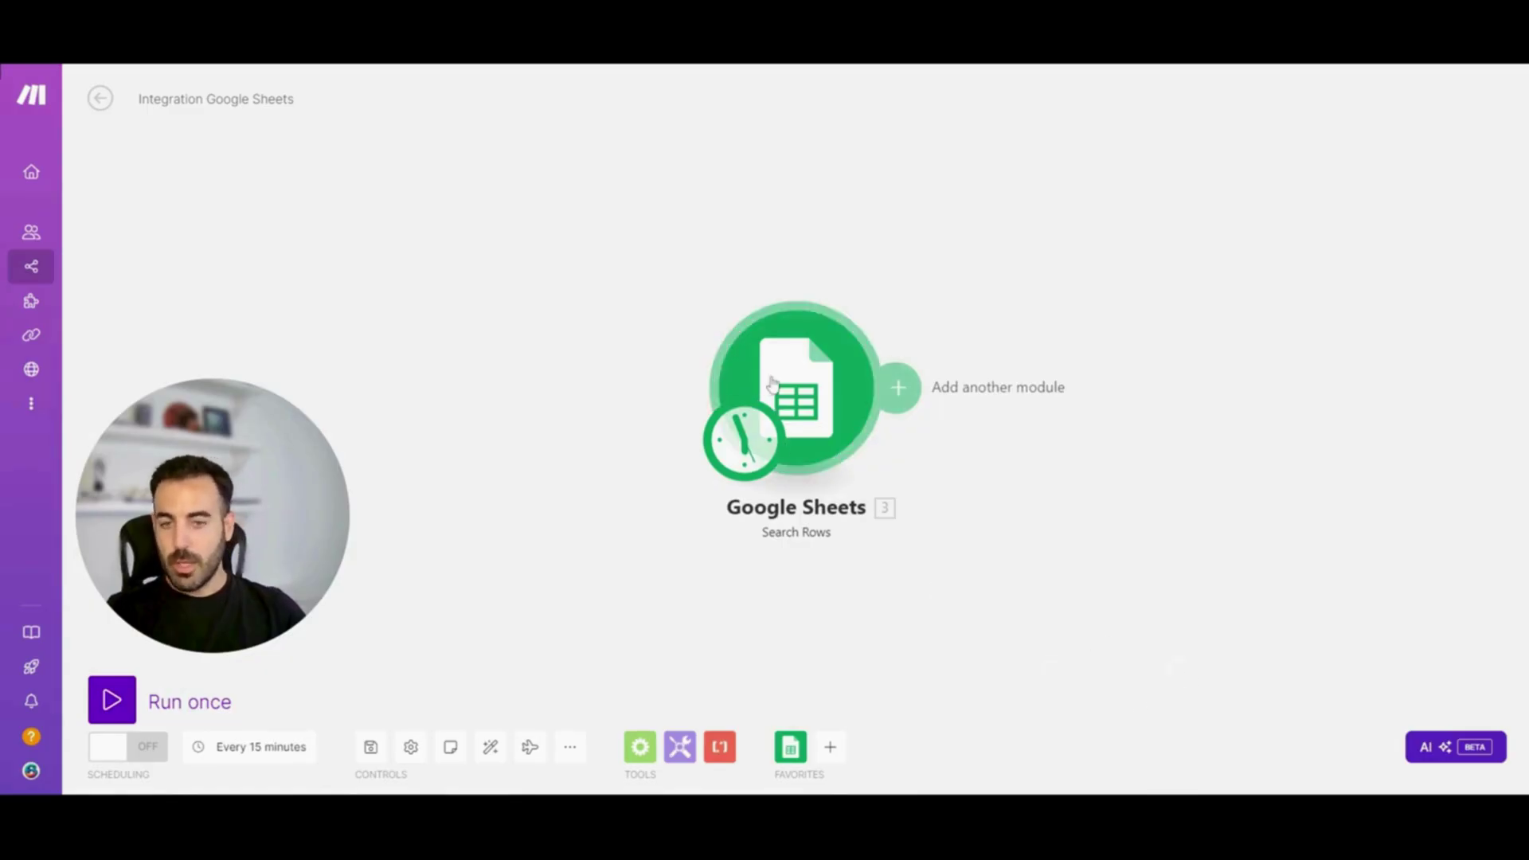
Move the Google Sheets module left of the canvas centre
mouse_move(781, 375)
left_mouse_down()
mouse_move(592, 301)
mouse_move(781, 360)
left_mouse_up()
left_click_drag(823, 474, 534, 413)
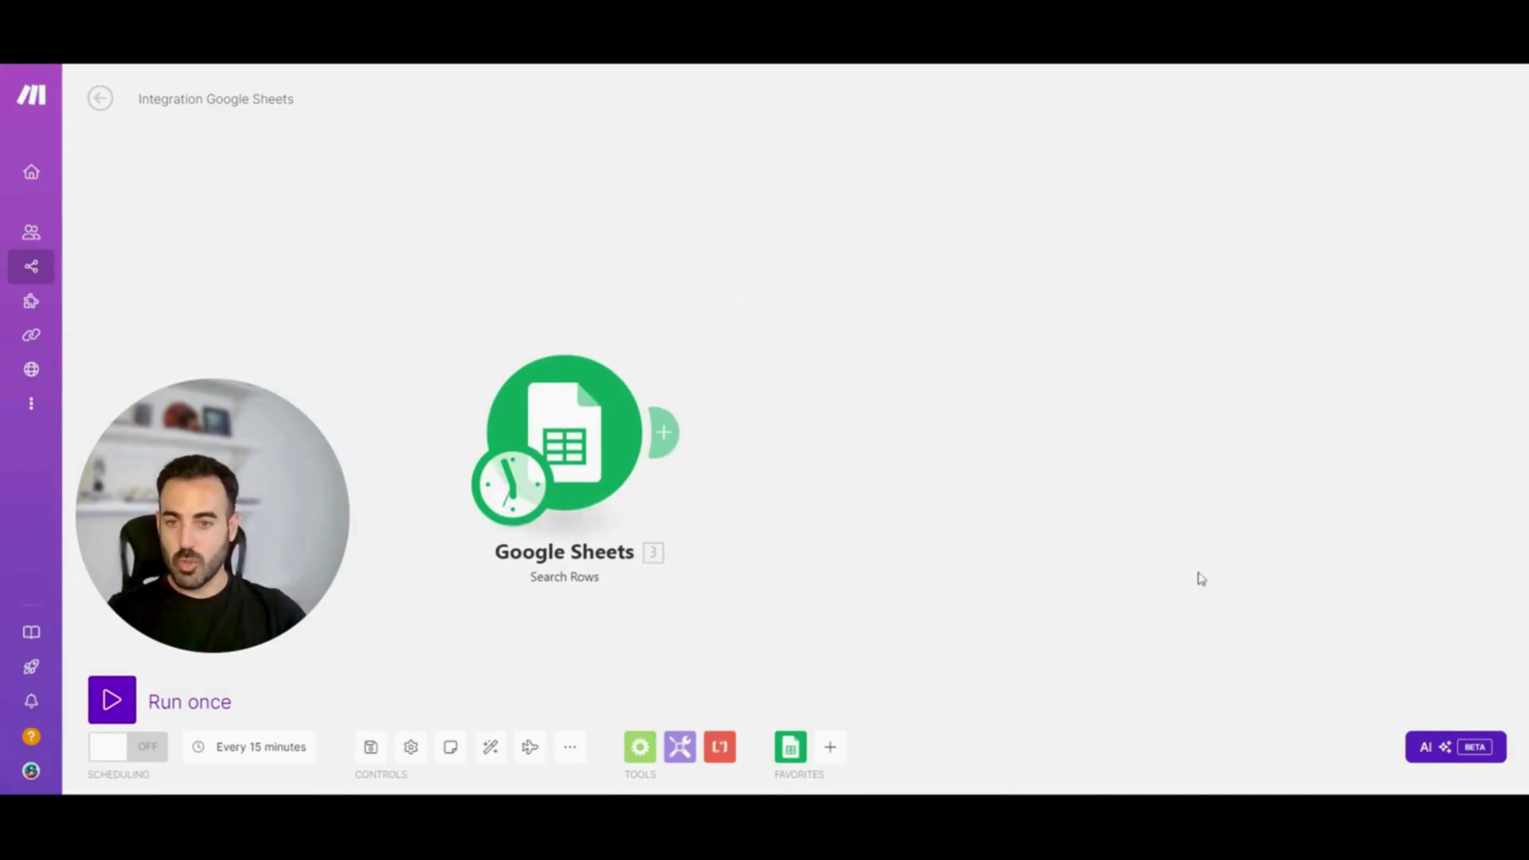
left_click_drag(618, 439, 592, 402)
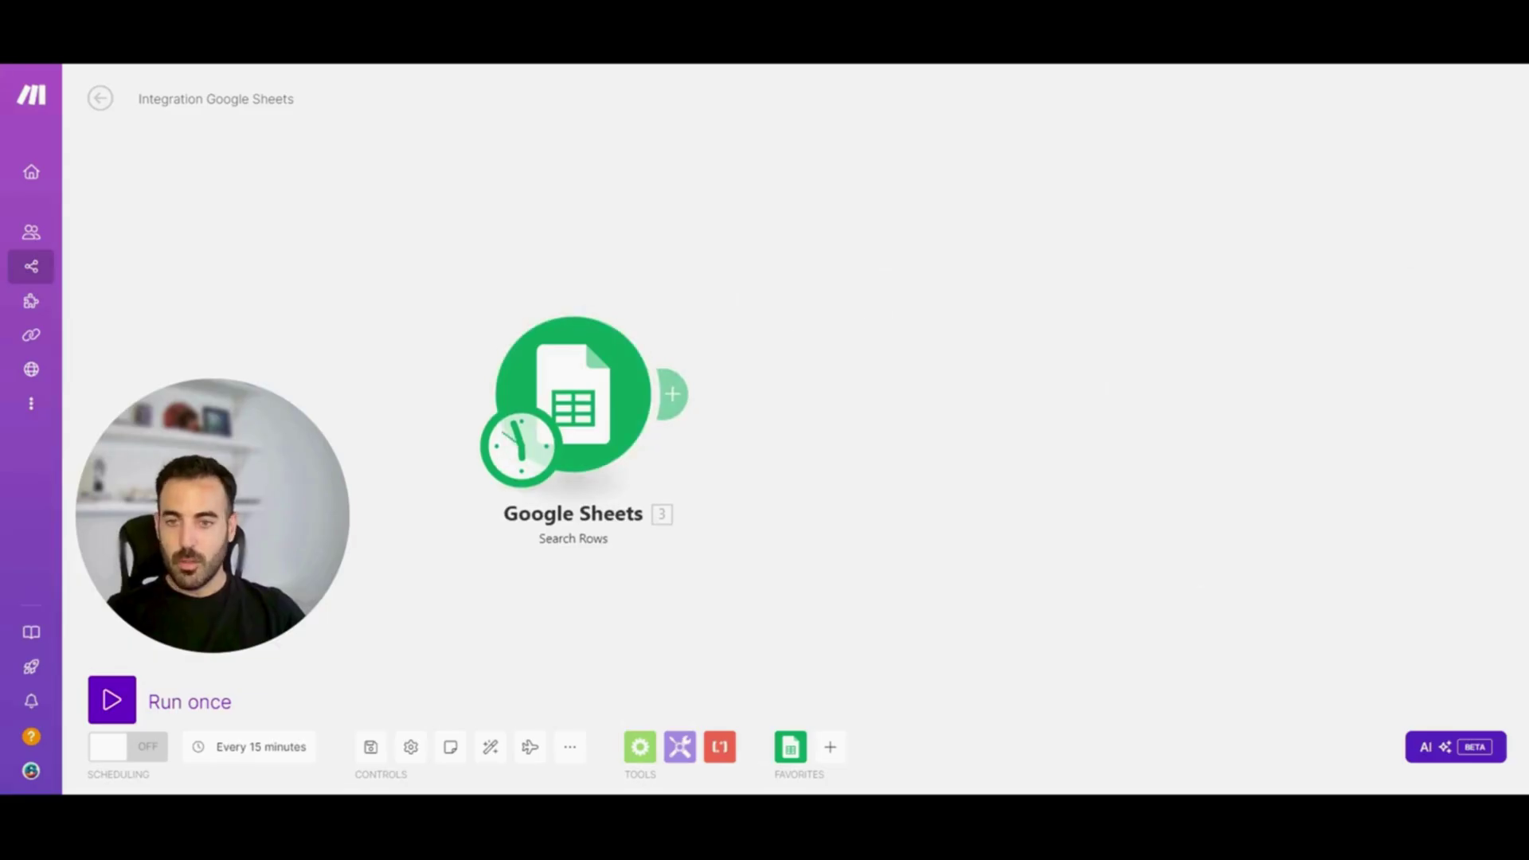
Rename the Google Sheets module to 'Contactos Emails'
right_click(609, 391)
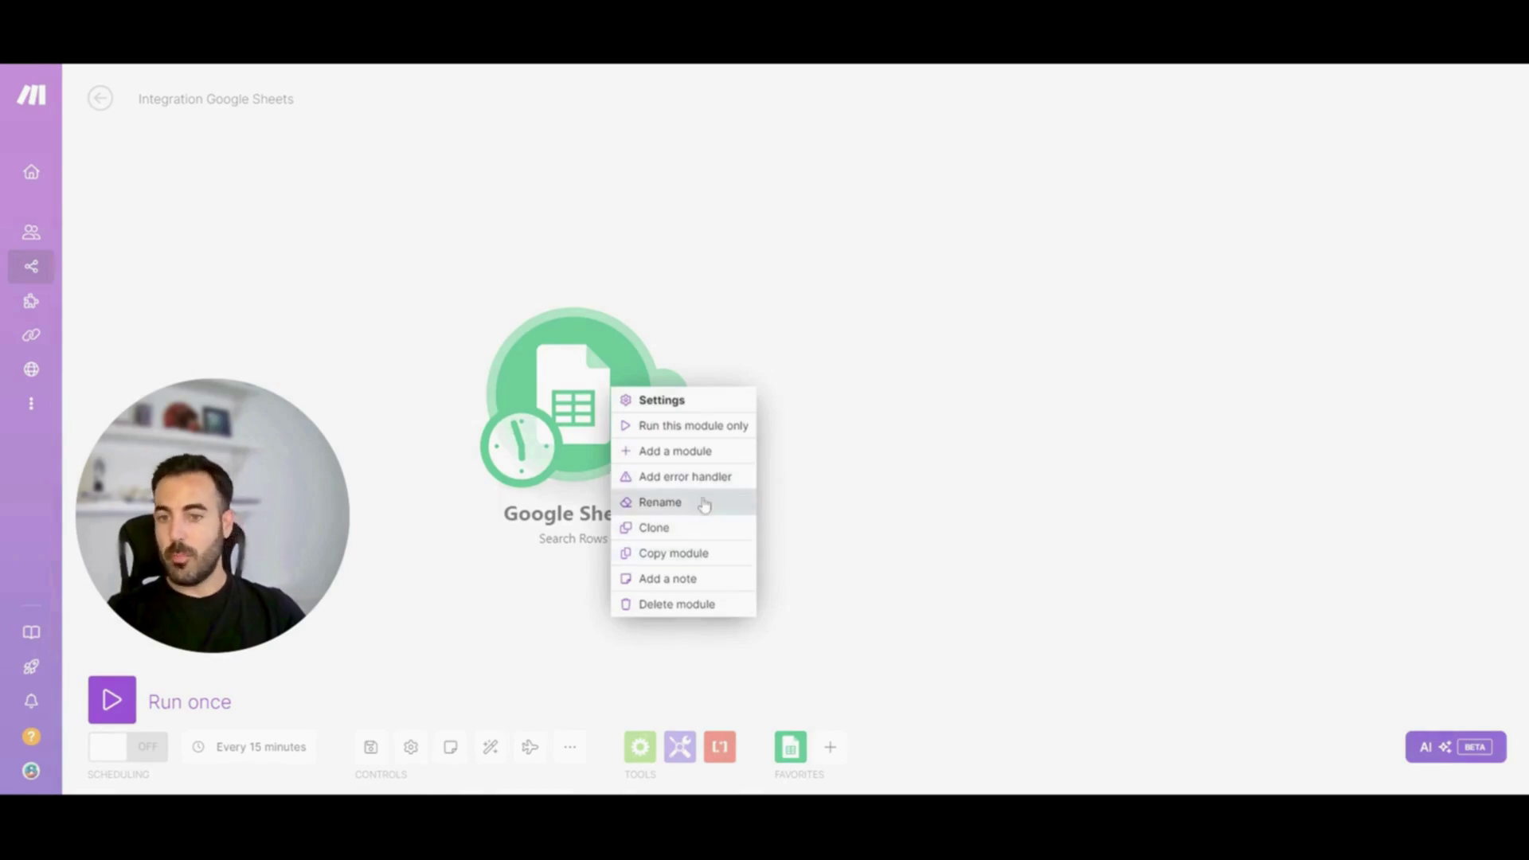
left_click(702, 502)
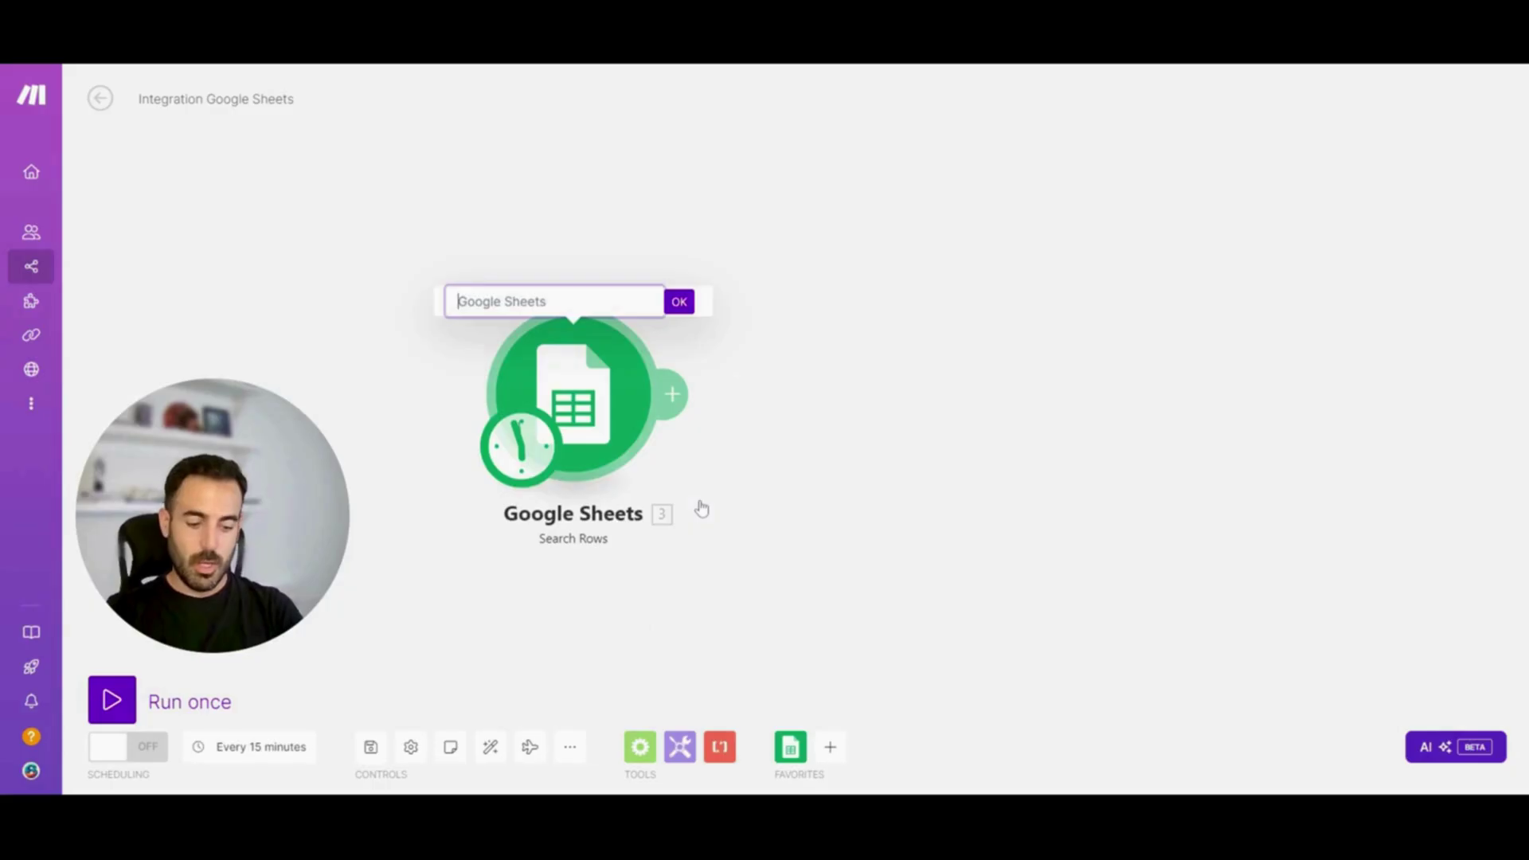
type("Contacto")
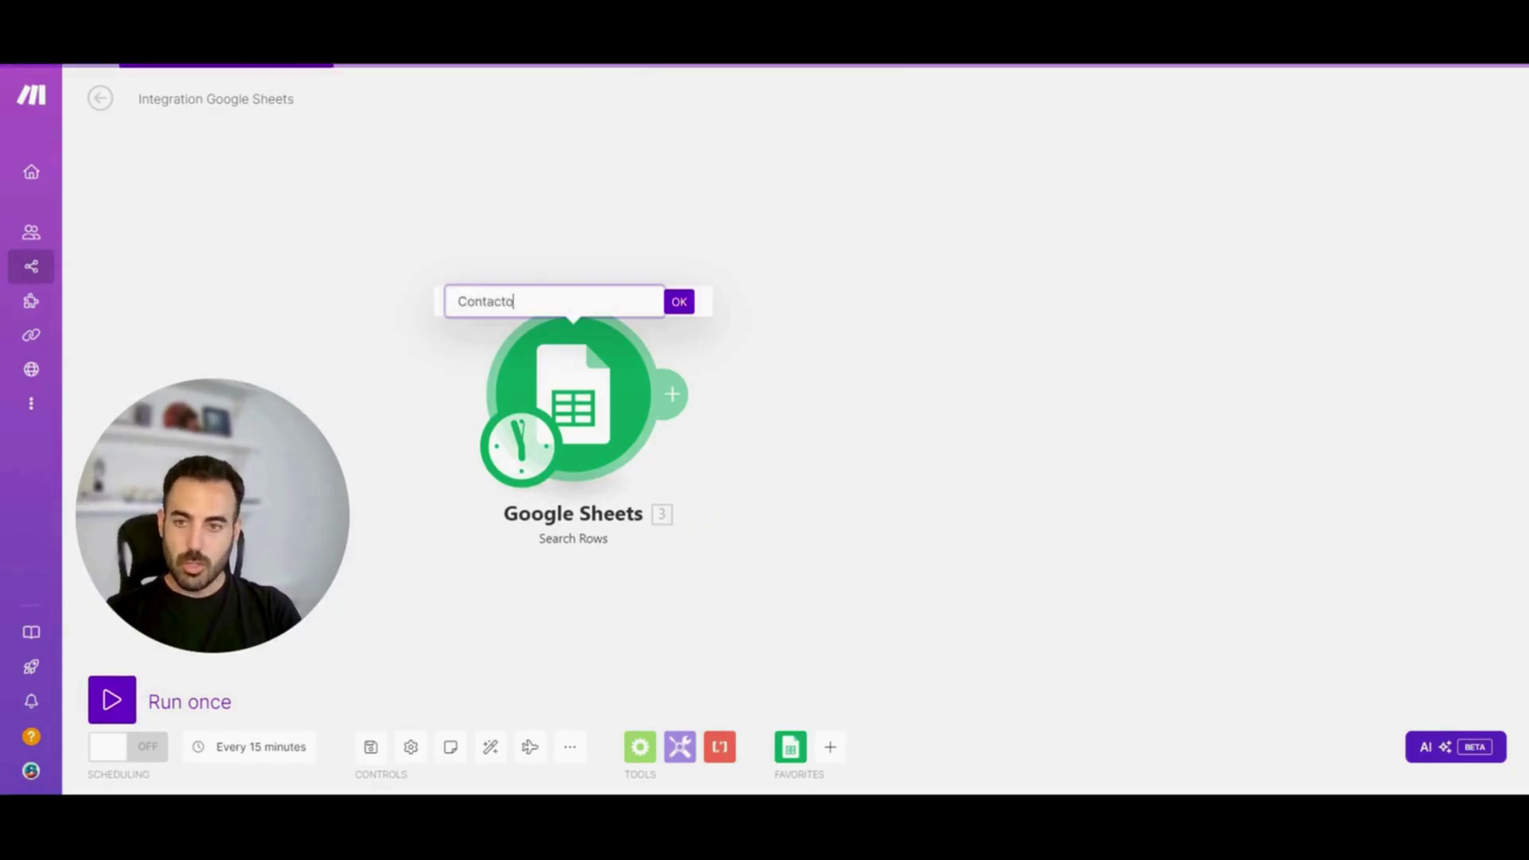
type("s Emails")
key("Return")
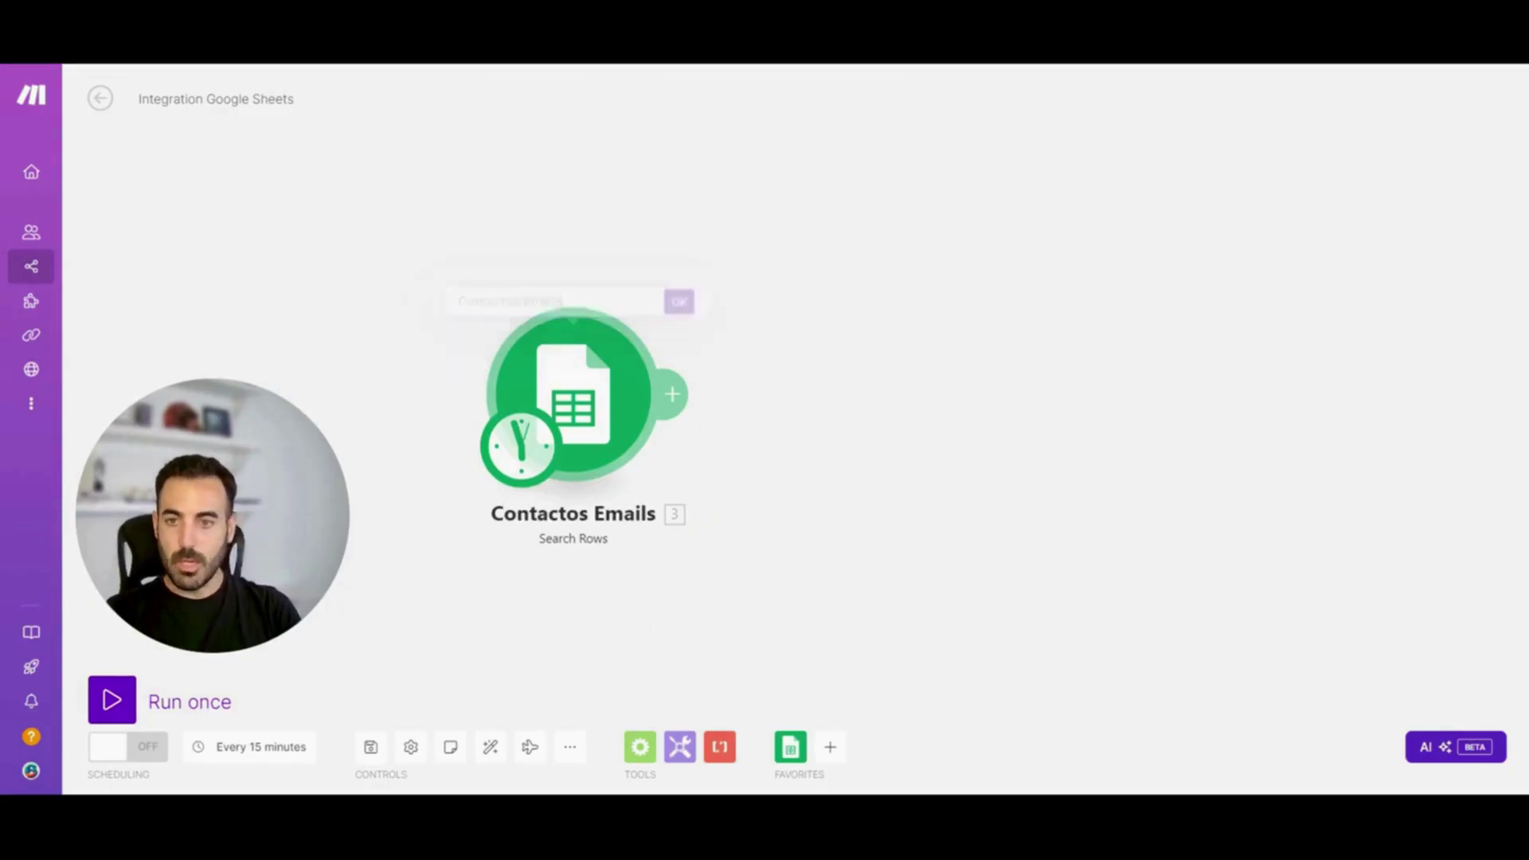
Keep the At regular intervals schedule and add an empty module after Contactos Emails
left_click(525, 456)
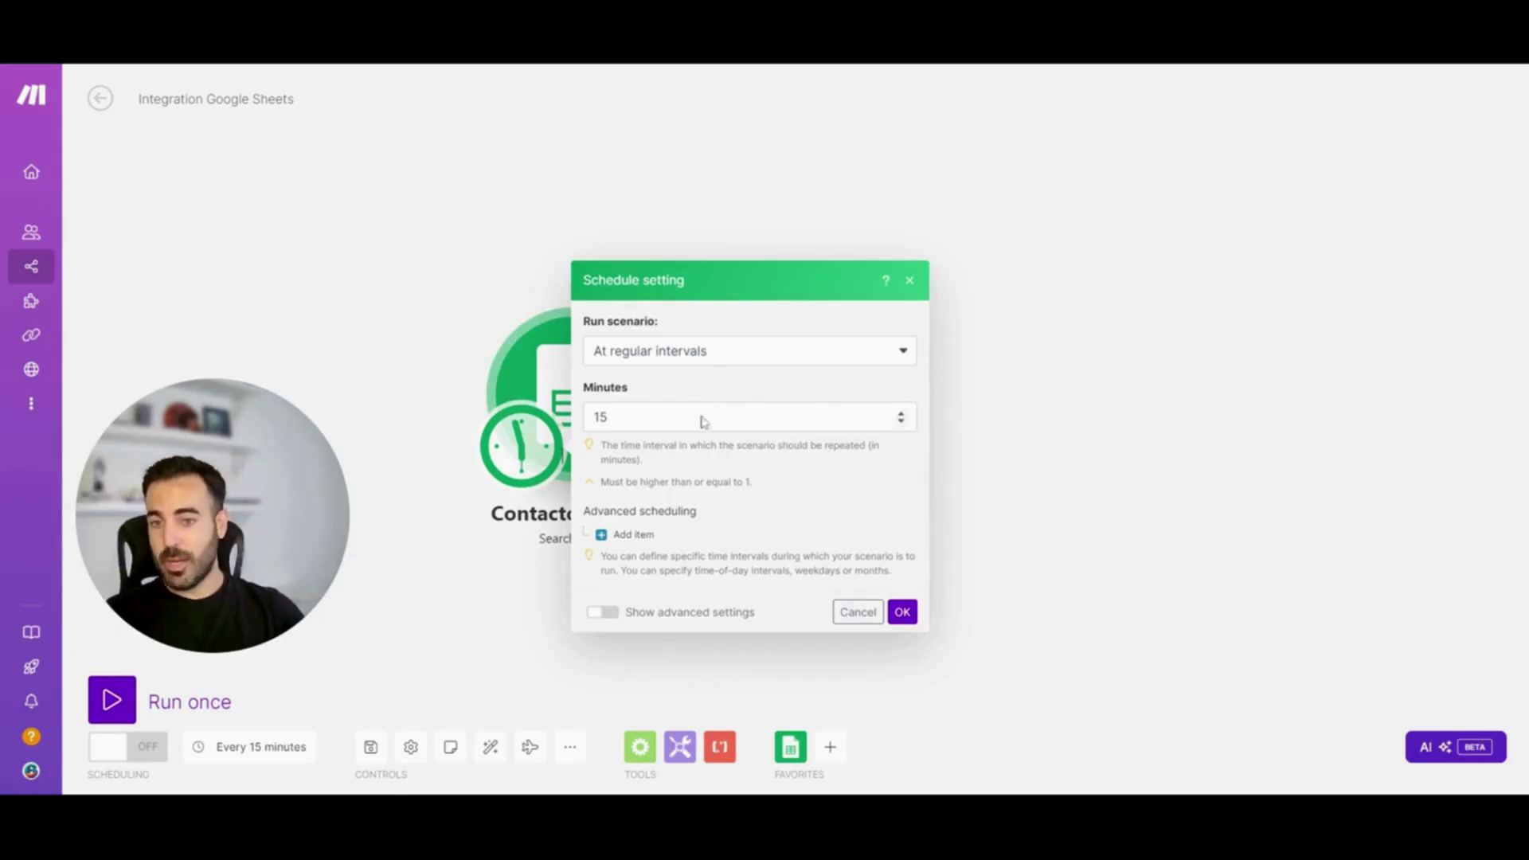
left_click(710, 358)
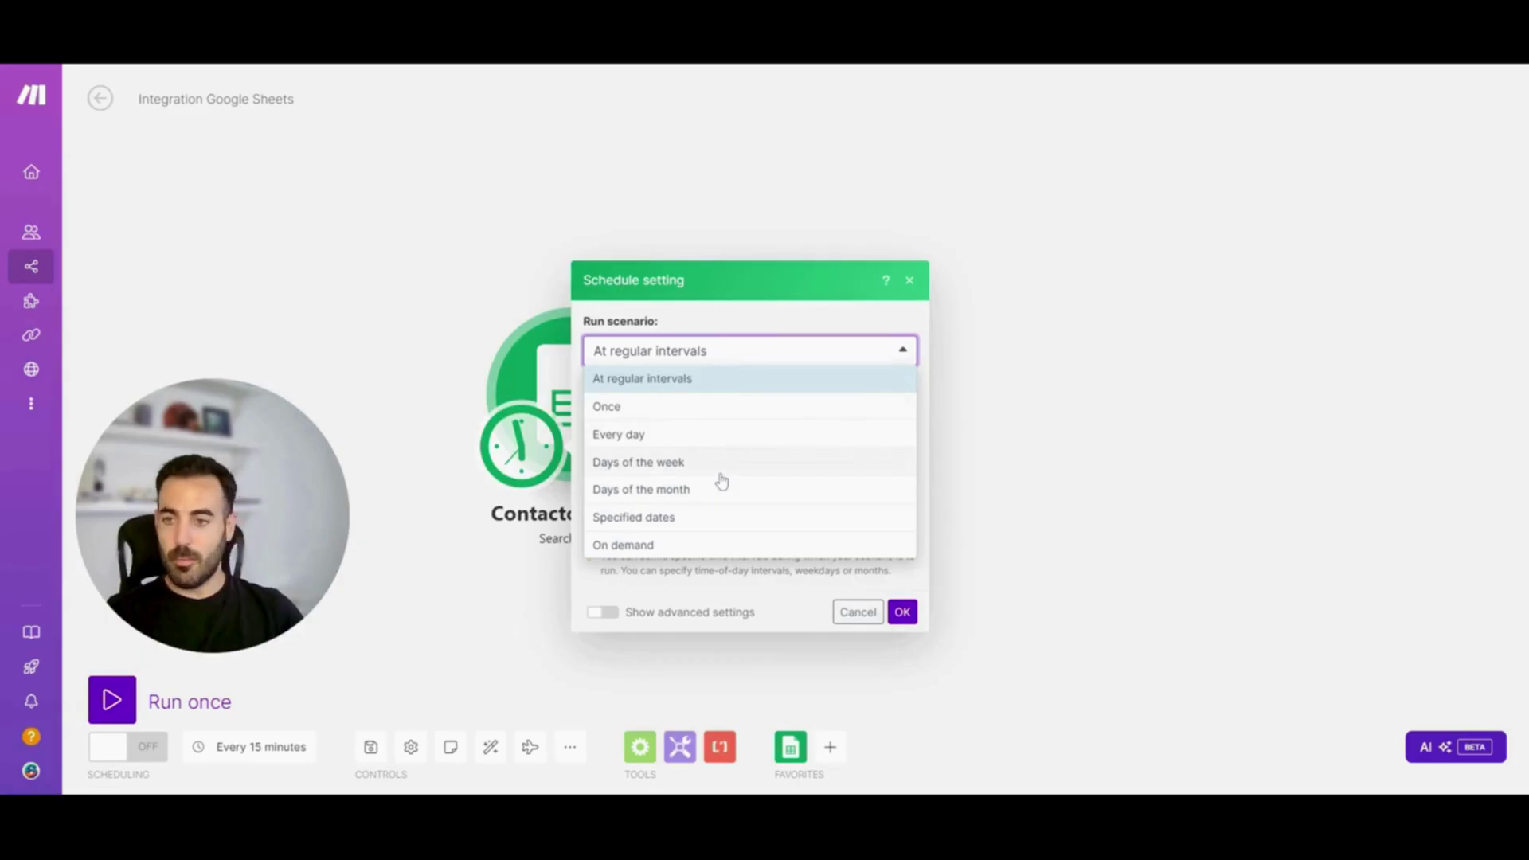
left_click(708, 336)
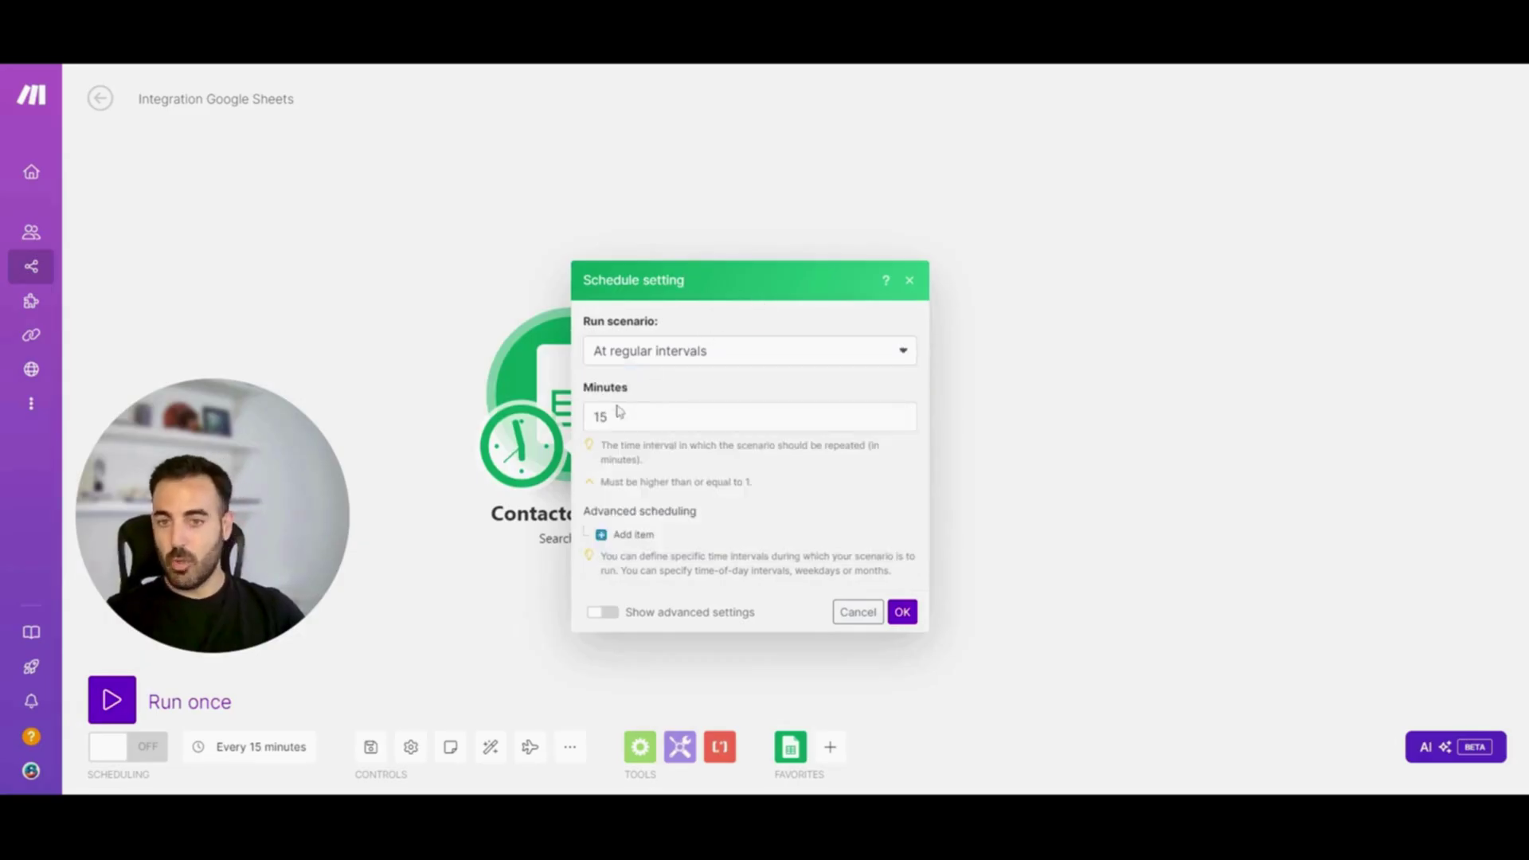
left_click(903, 612)
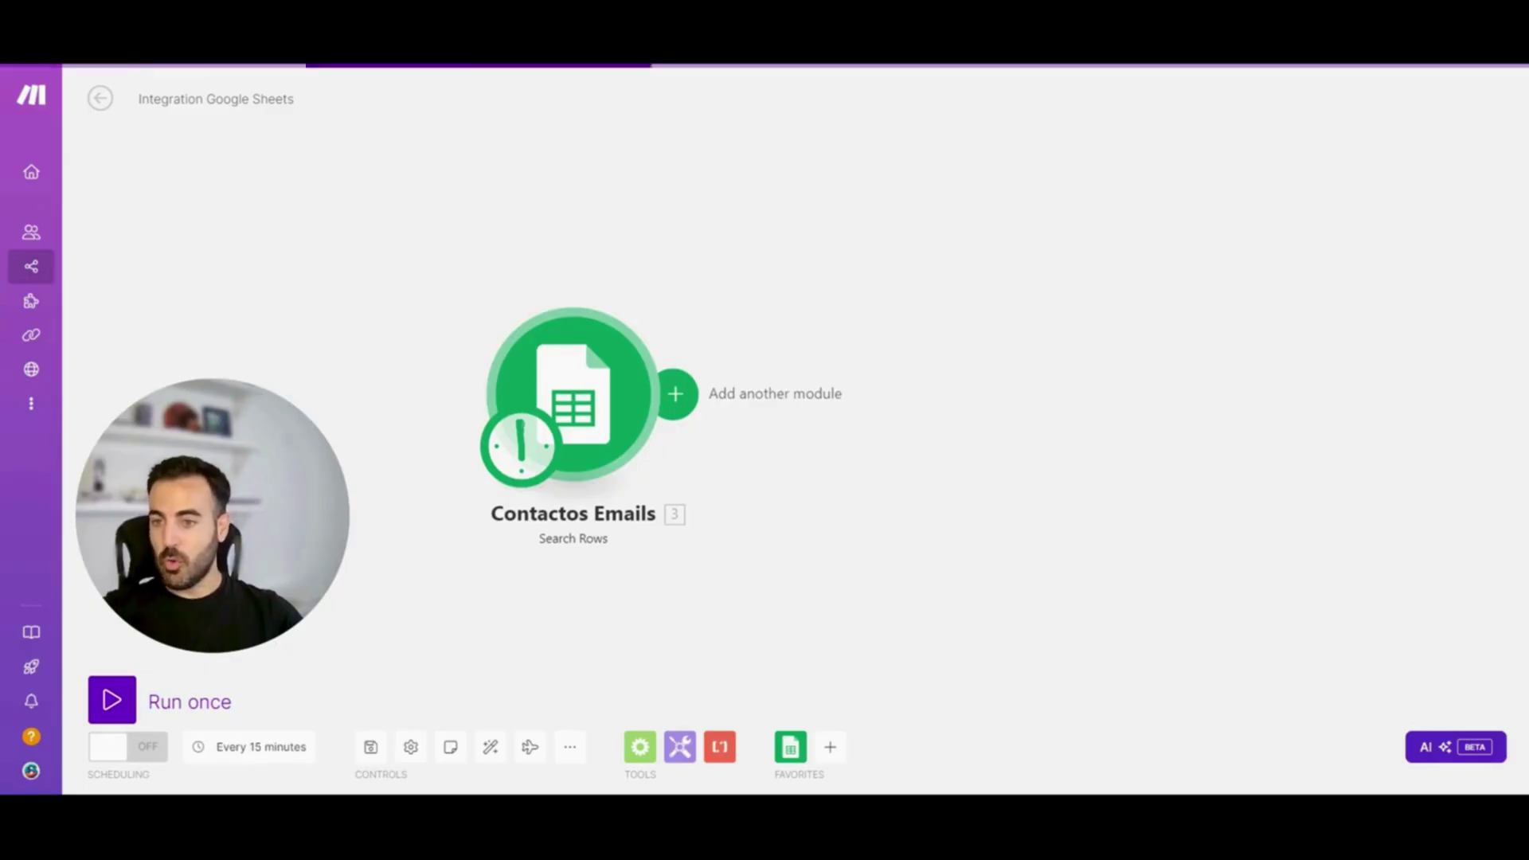
left_click(676, 393)
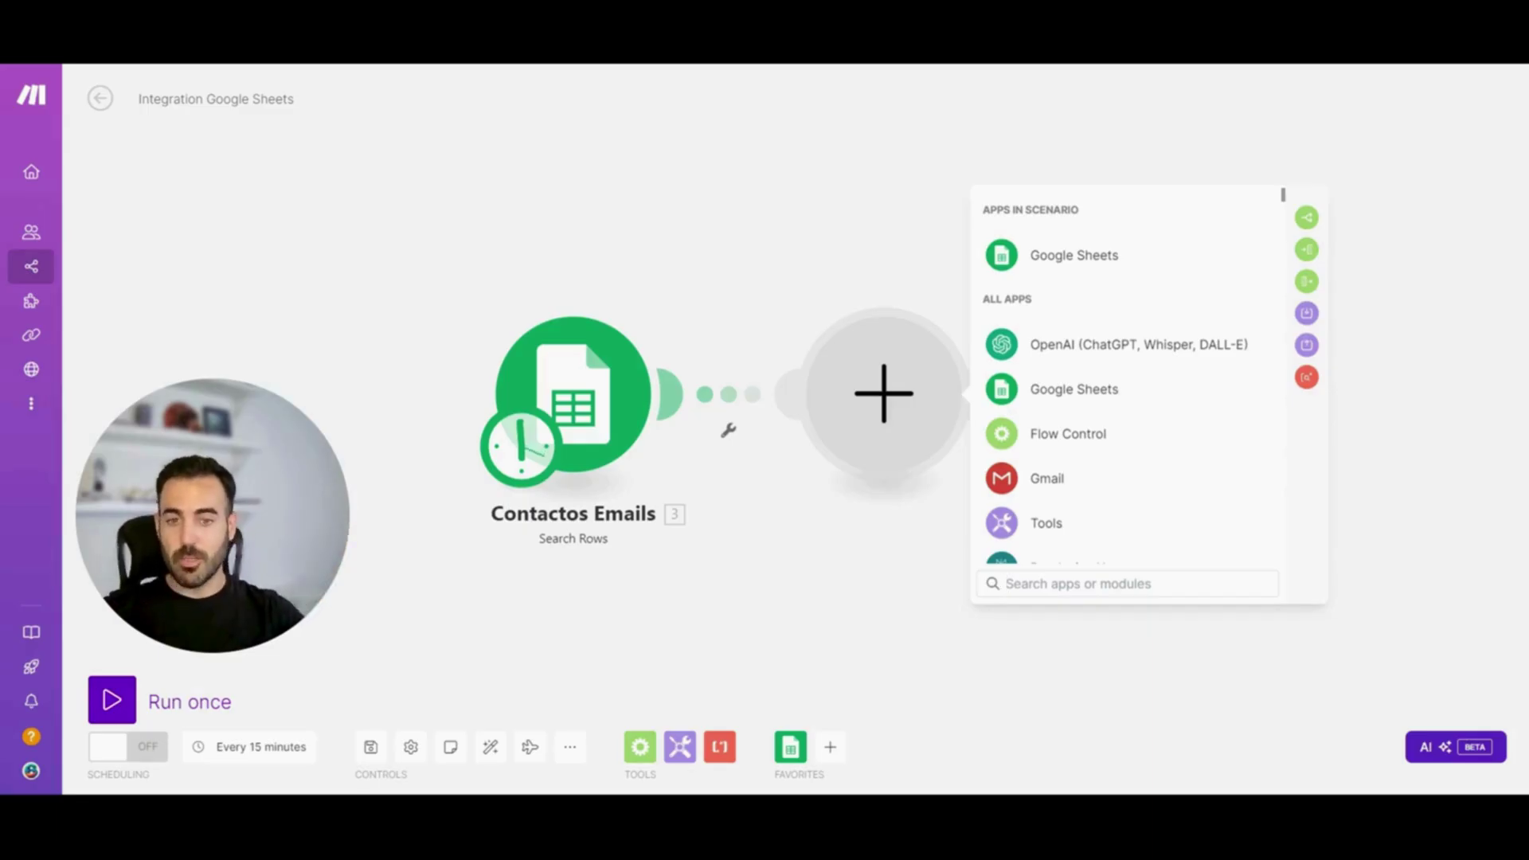
Choose Gmail, search 'send' and add the Send an Email module
left_click(1164, 480)
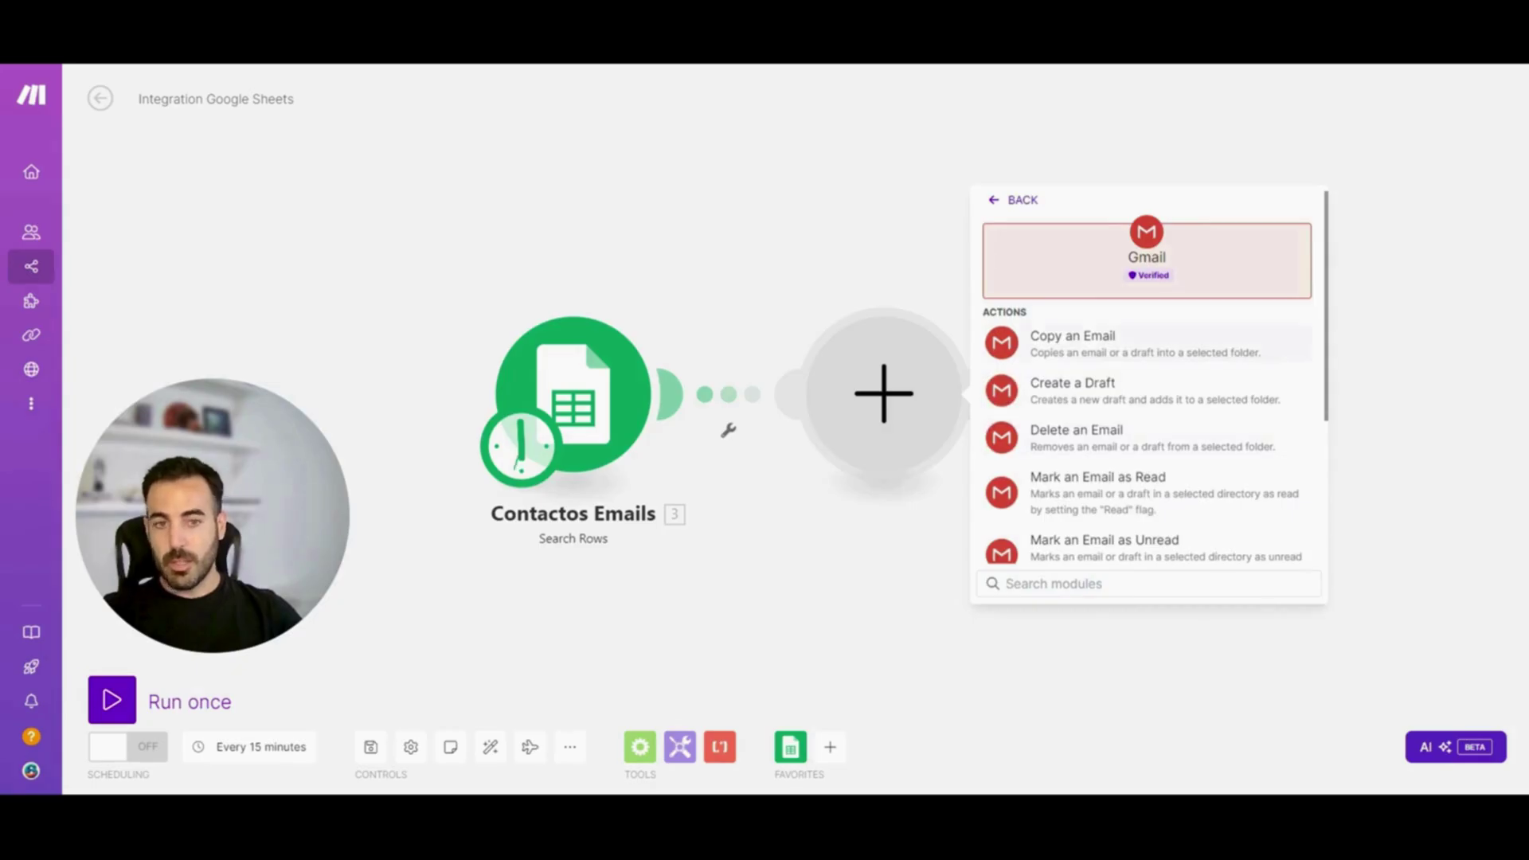
scroll(1292, 302, "down", 1)
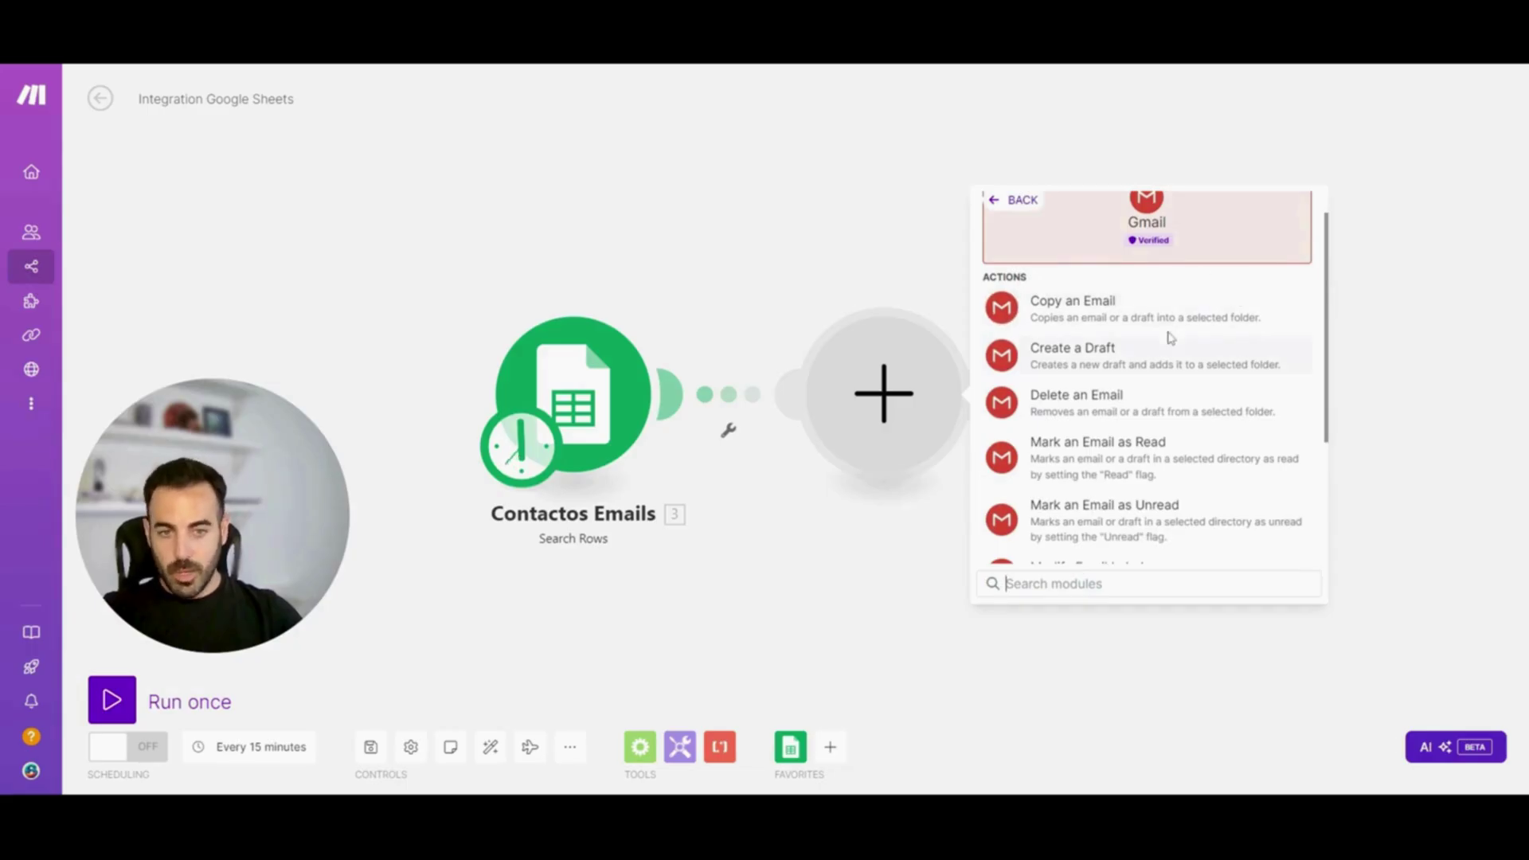
triple_click(1329, 294)
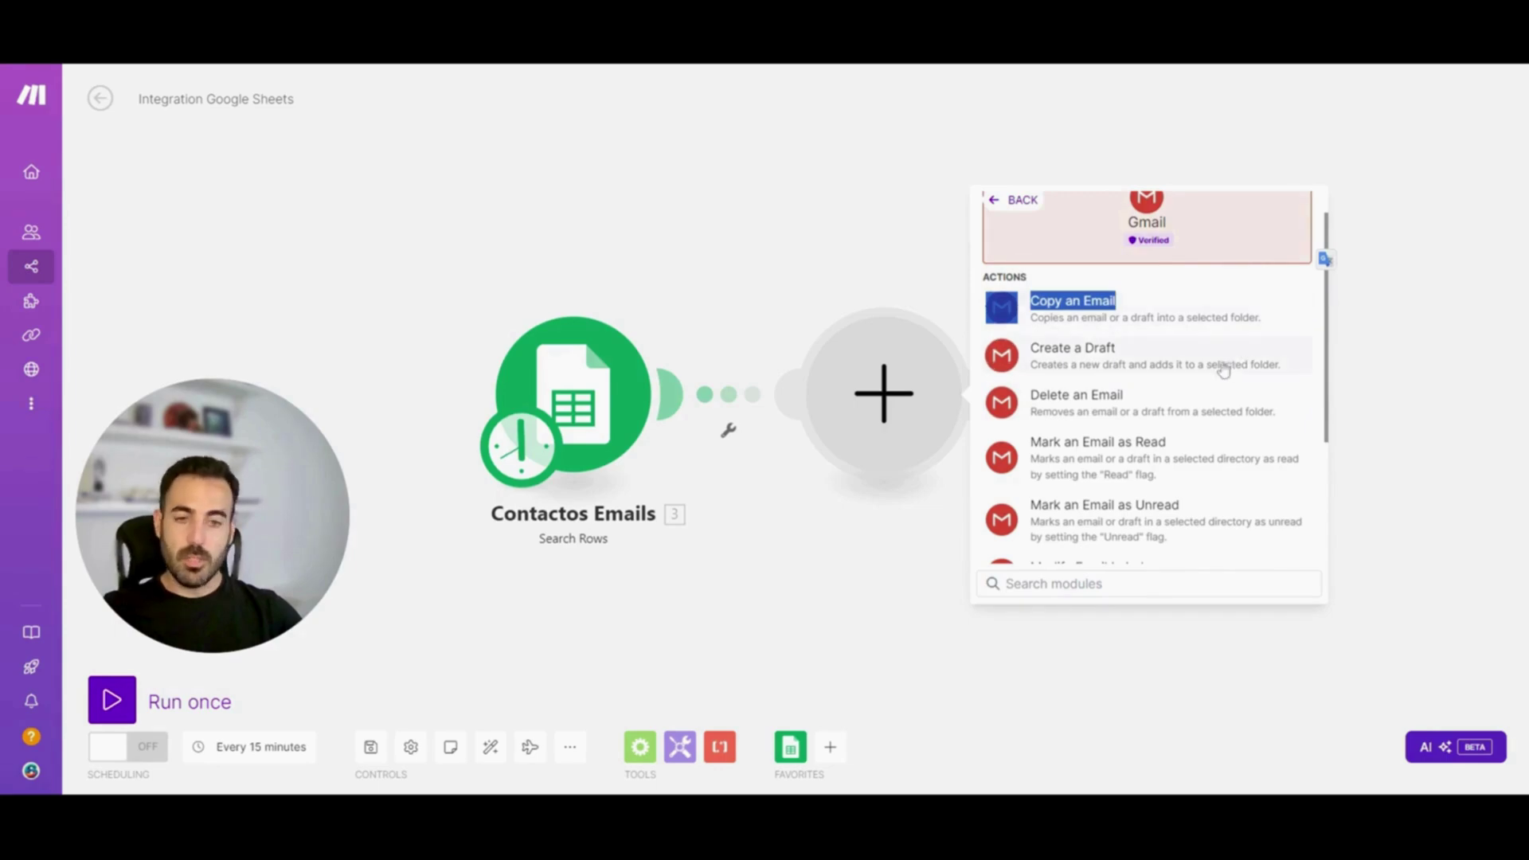
scroll(1222, 365, "up", 1)
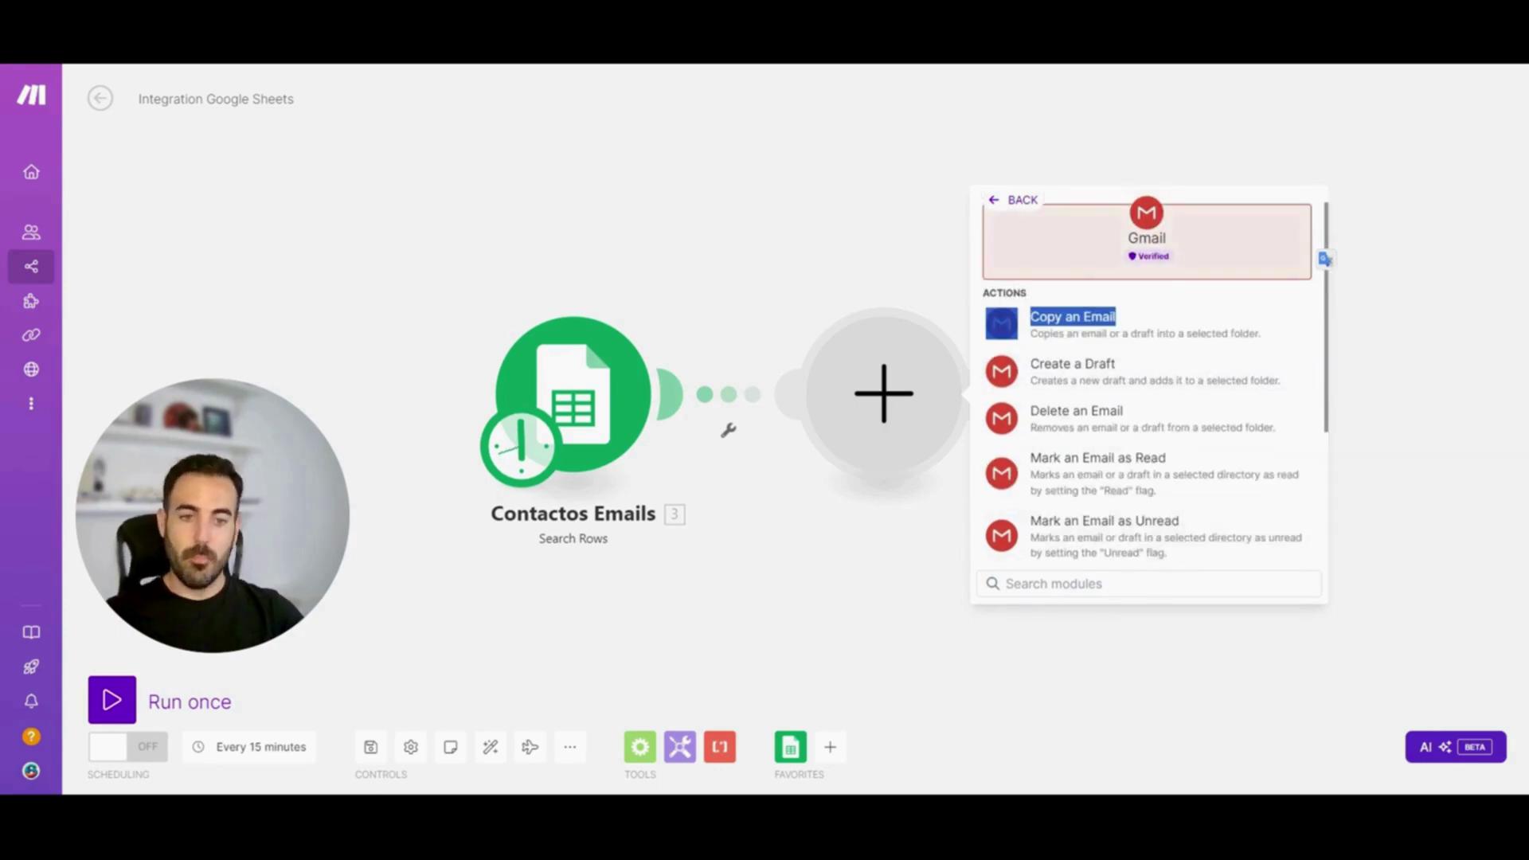
left_click(1006, 584)
type("send")
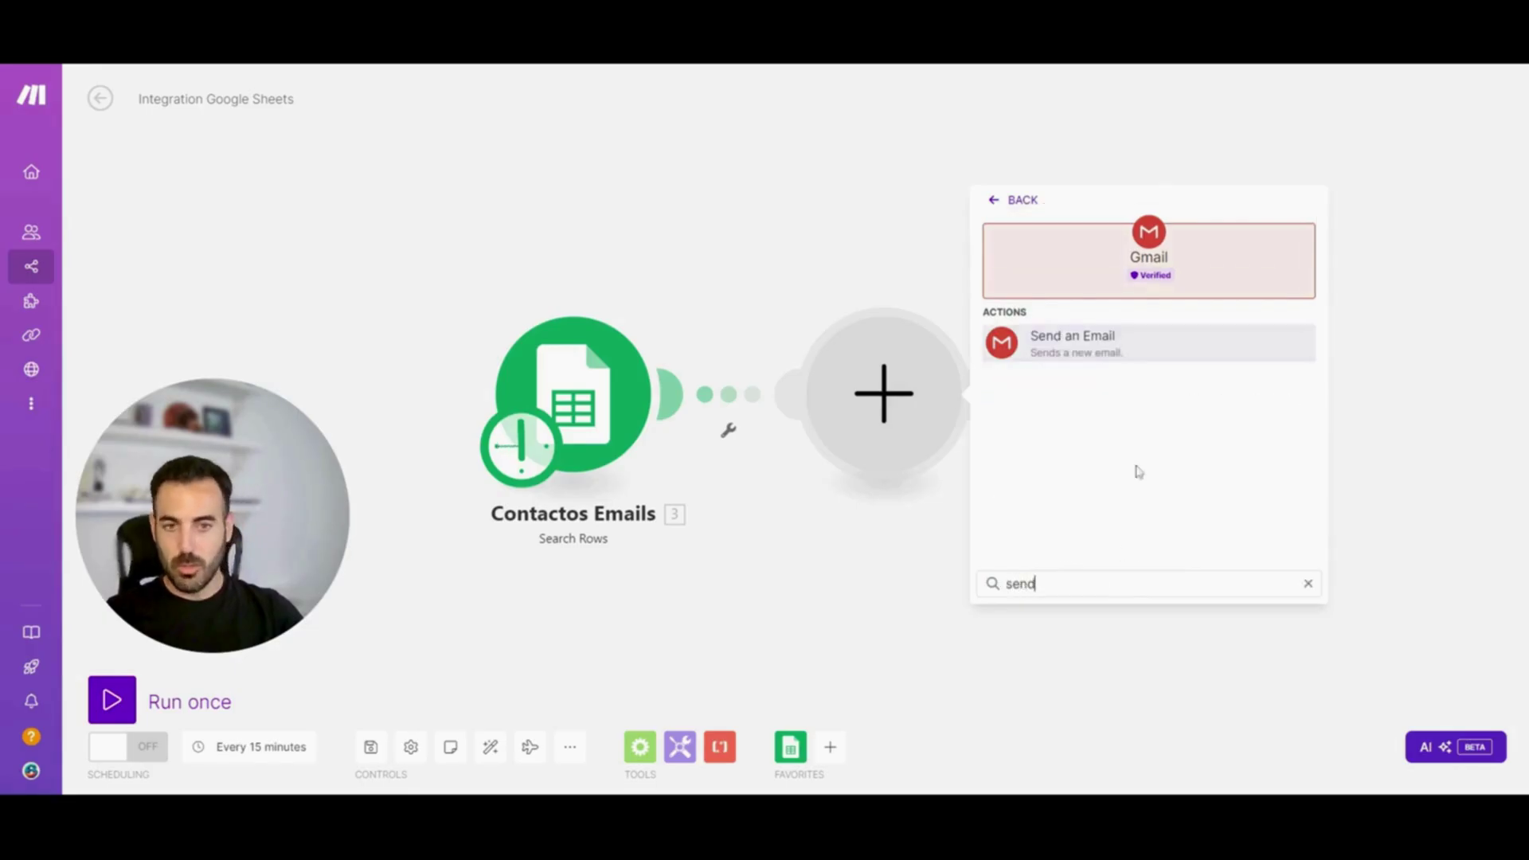
left_click(1169, 352)
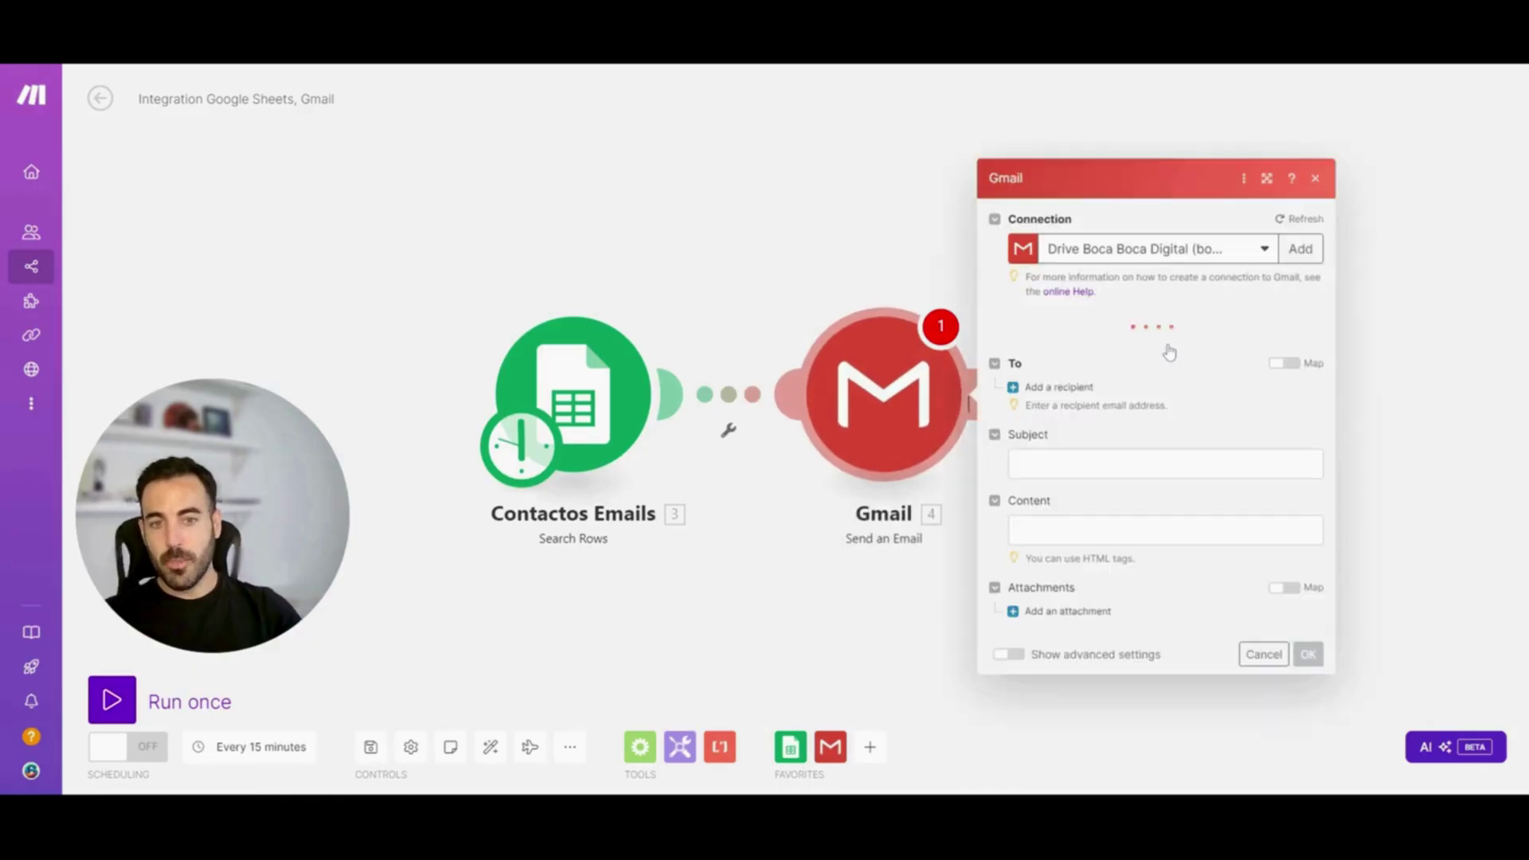
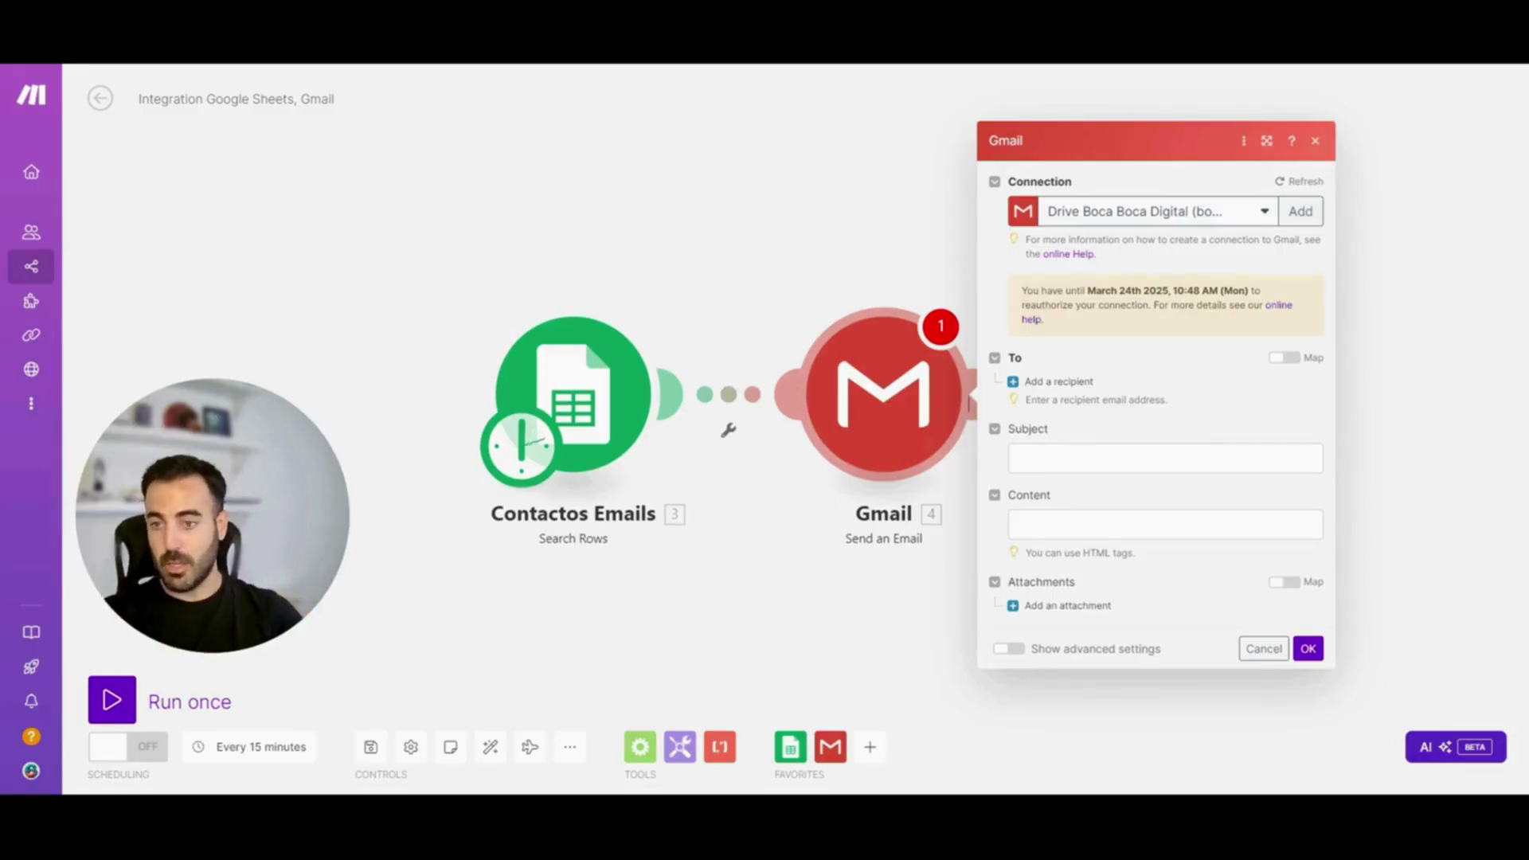
Highlight the reauthorization deadline in the connection notice, then clear the selection
left_click_drag(1024, 291, 1256, 291)
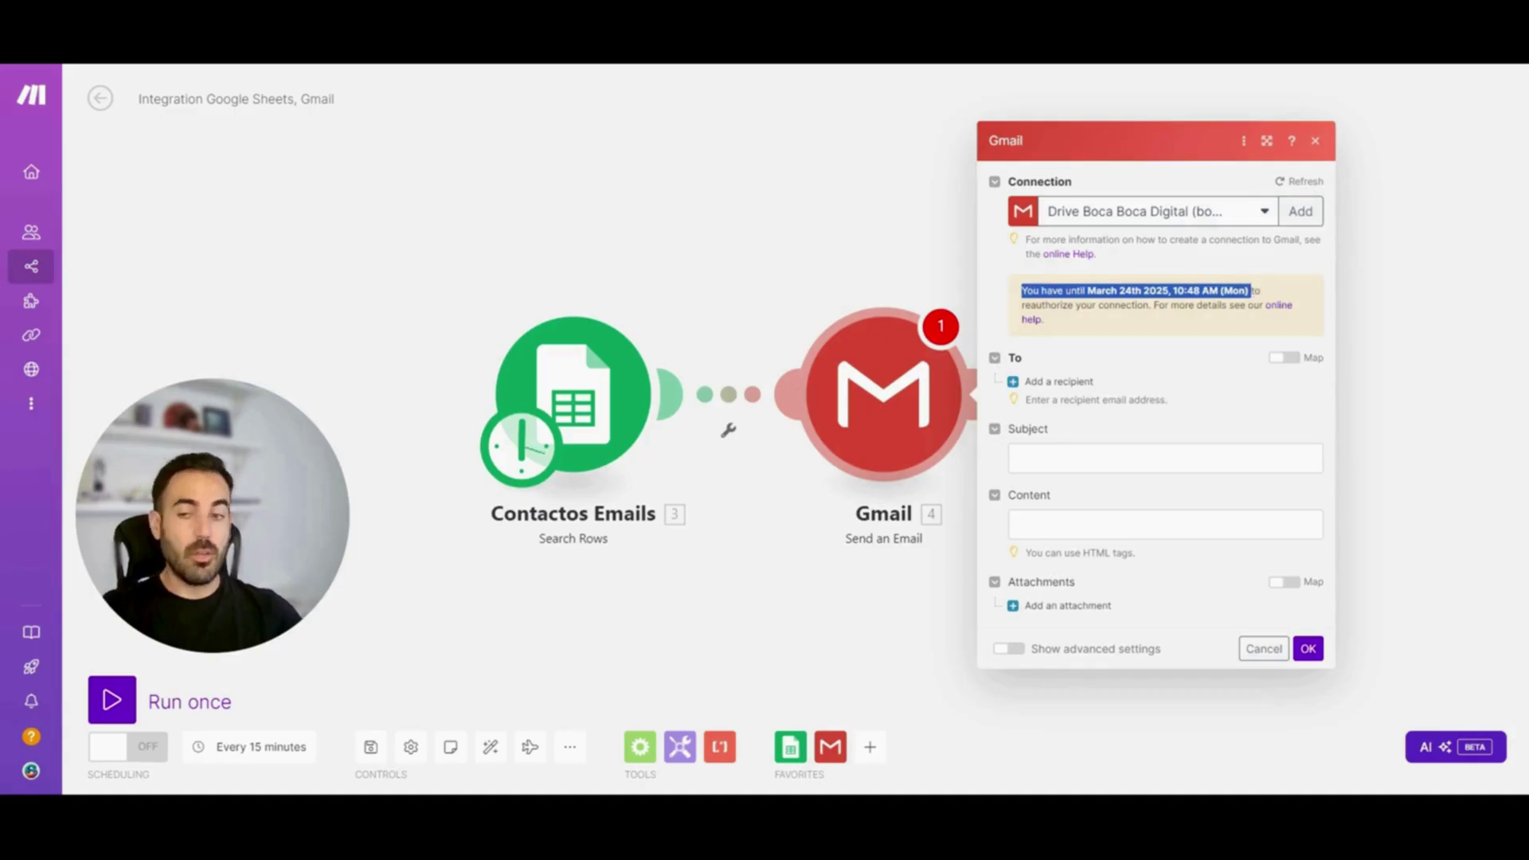
mouse_move(71, 279)
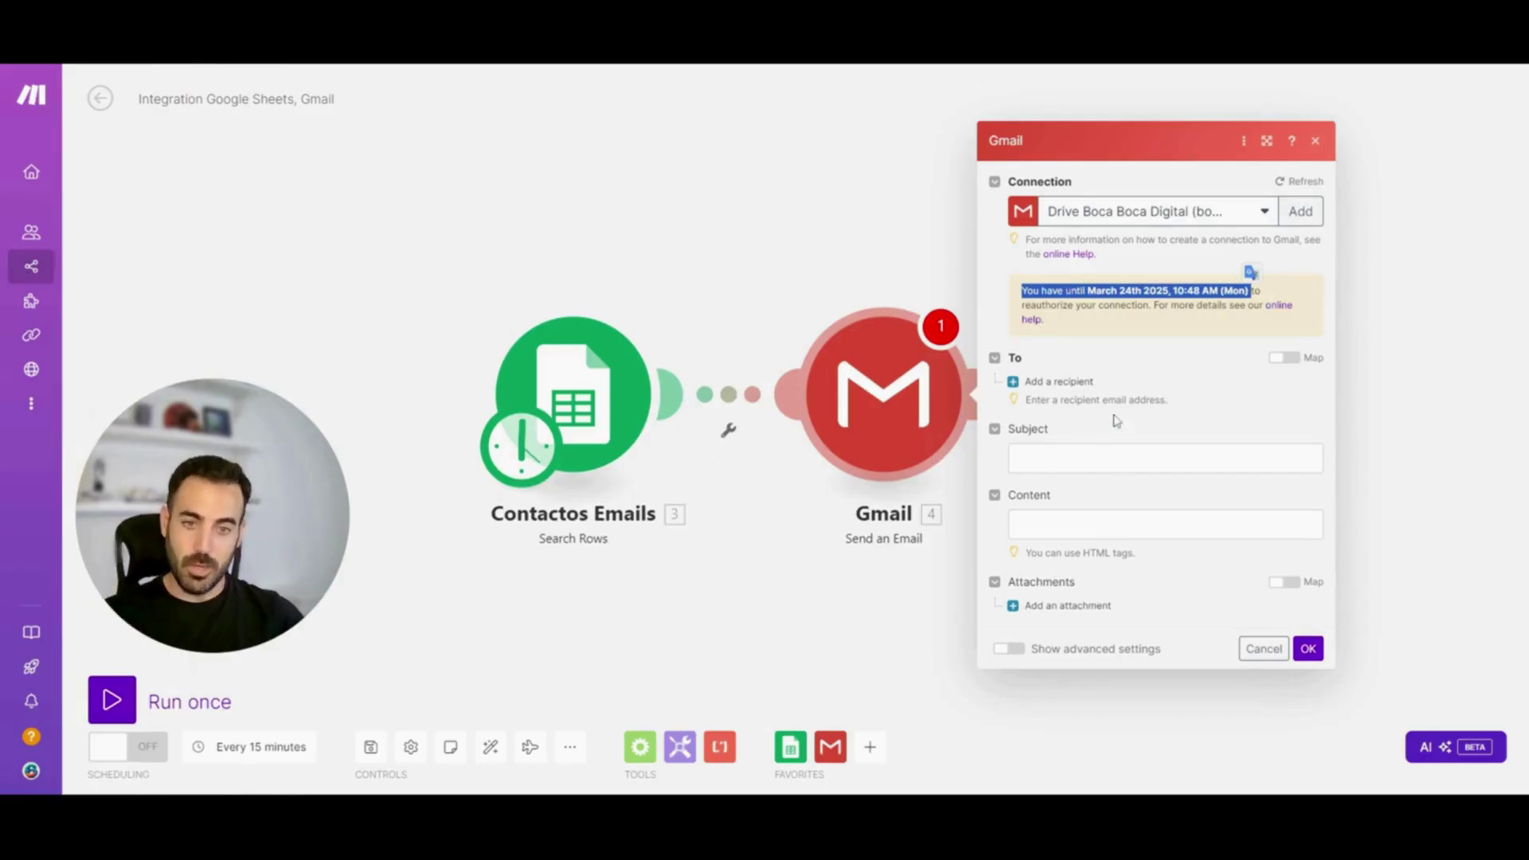
left_click(1176, 357)
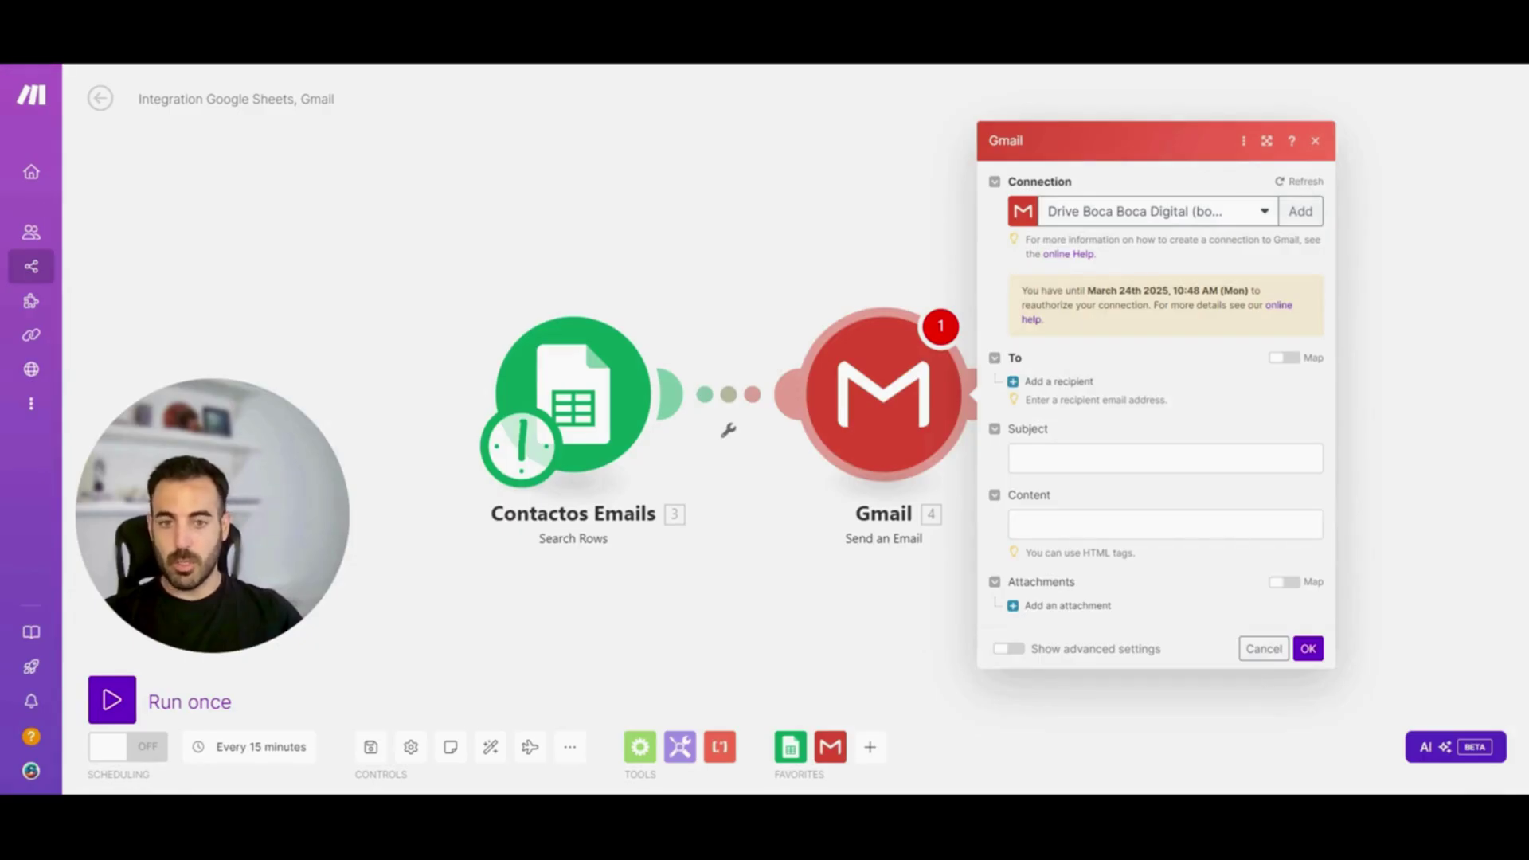
Add an empty Email address 1 under To and attachment Item 1 under Attachments
left_click(1059, 382)
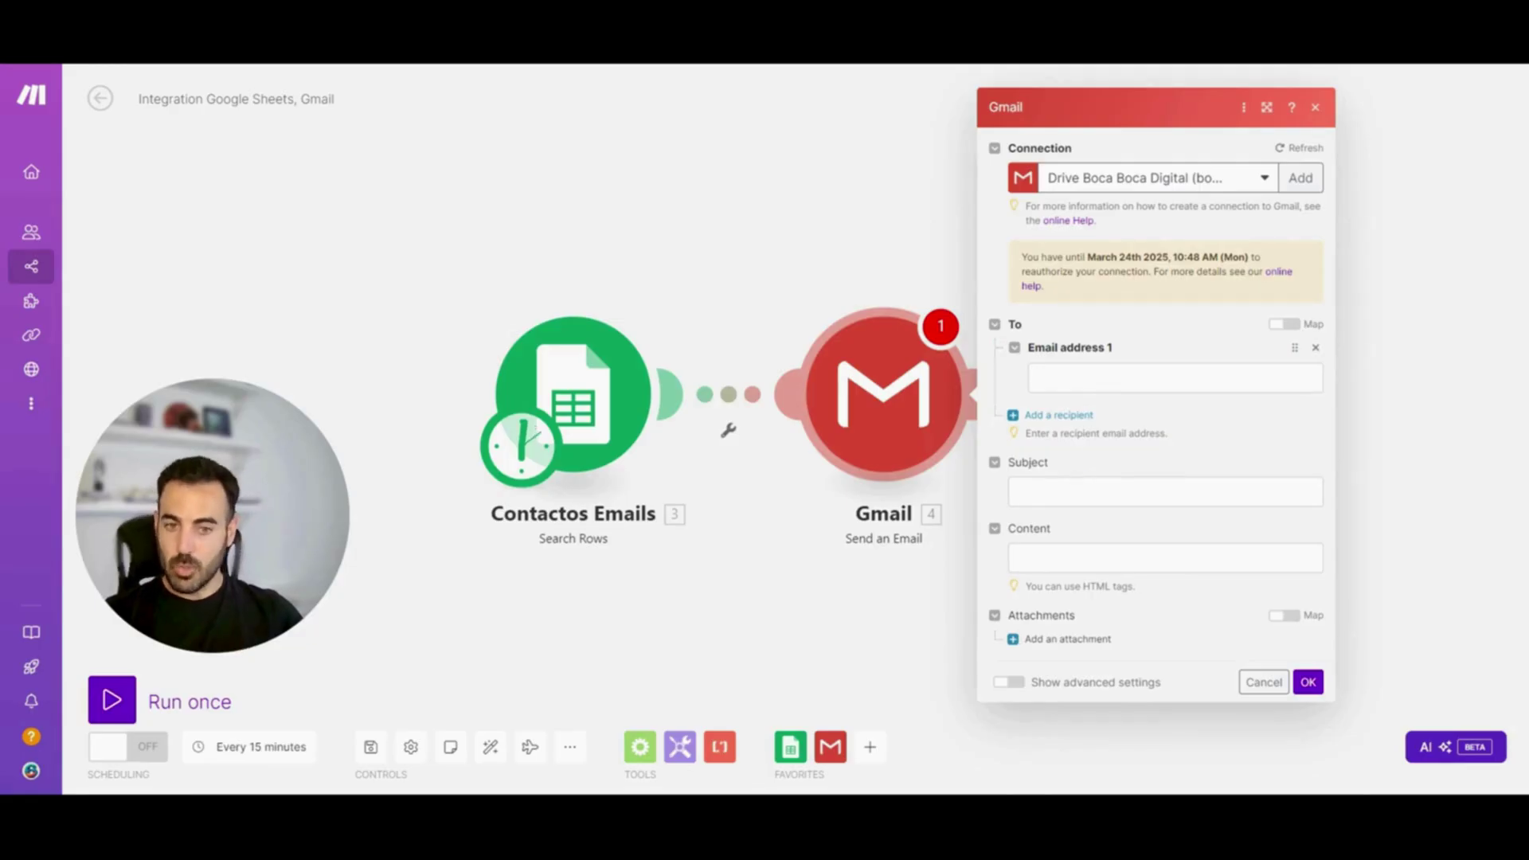
left_click(1139, 492)
left_click(1139, 570)
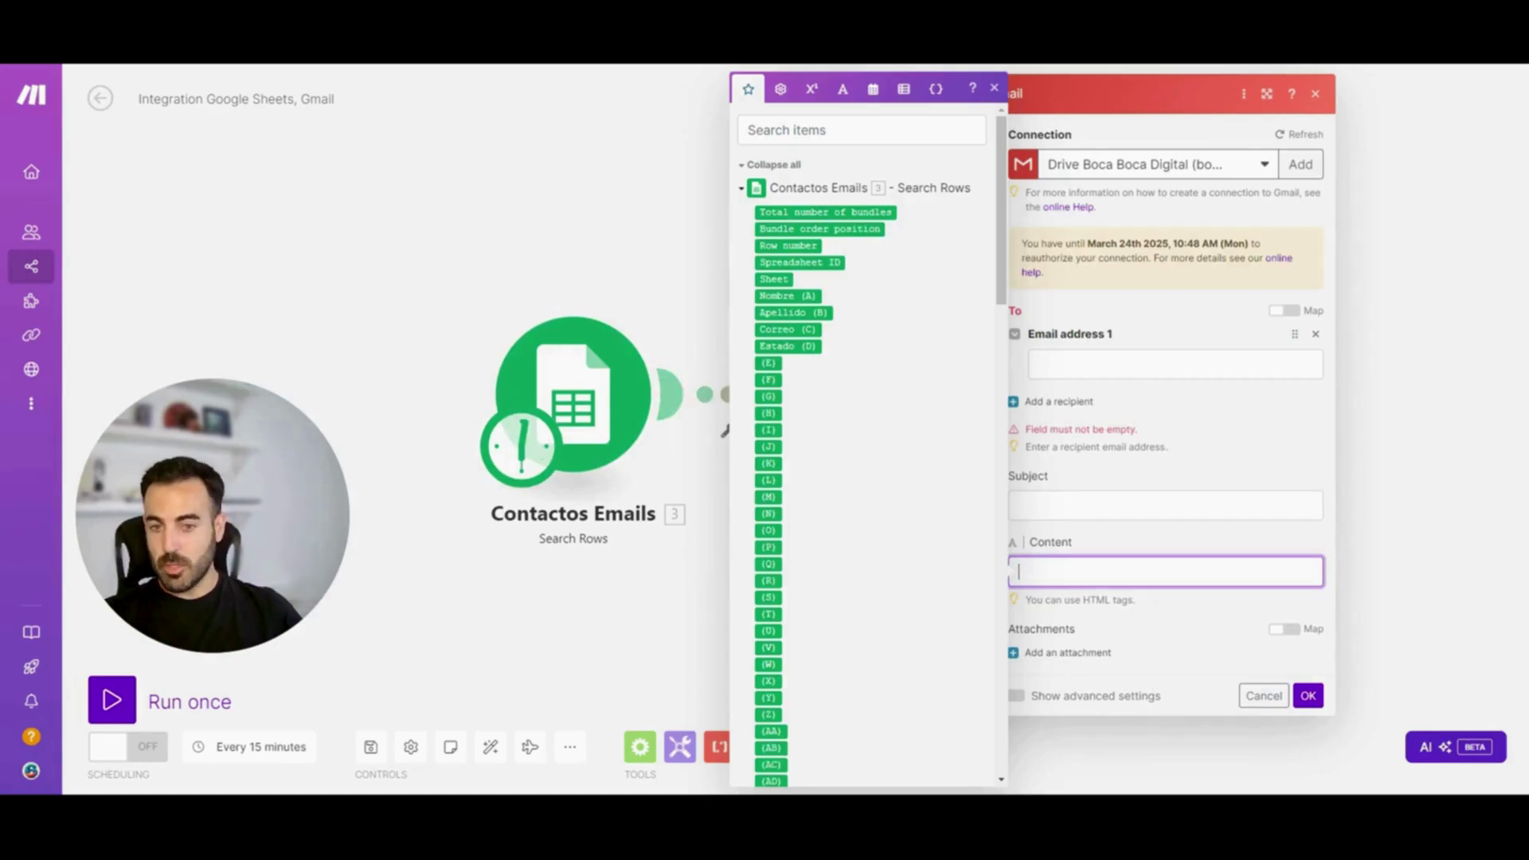
left_click(1153, 627)
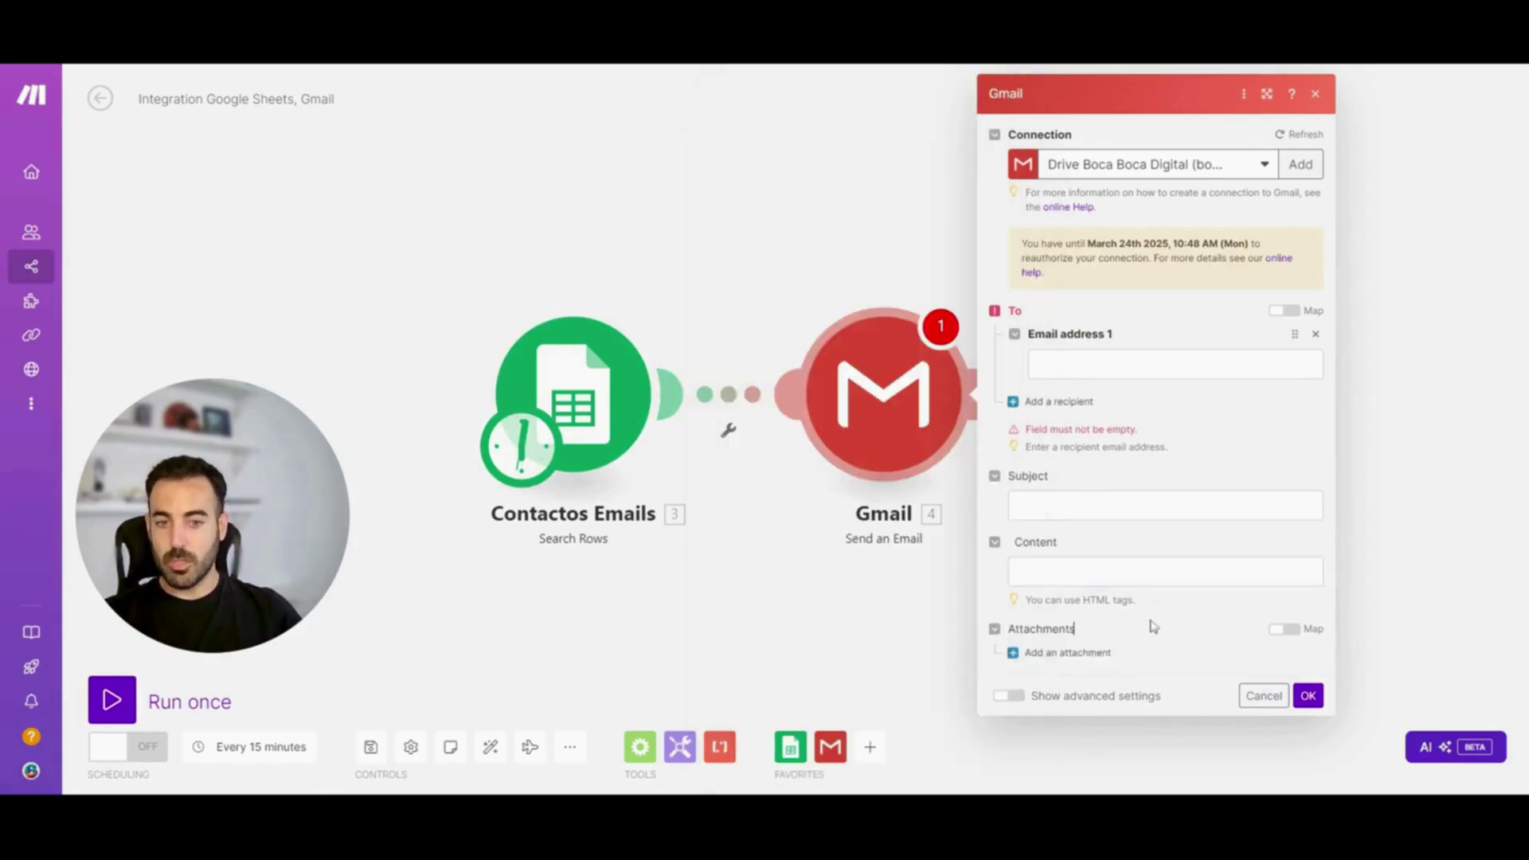
left_click(1068, 653)
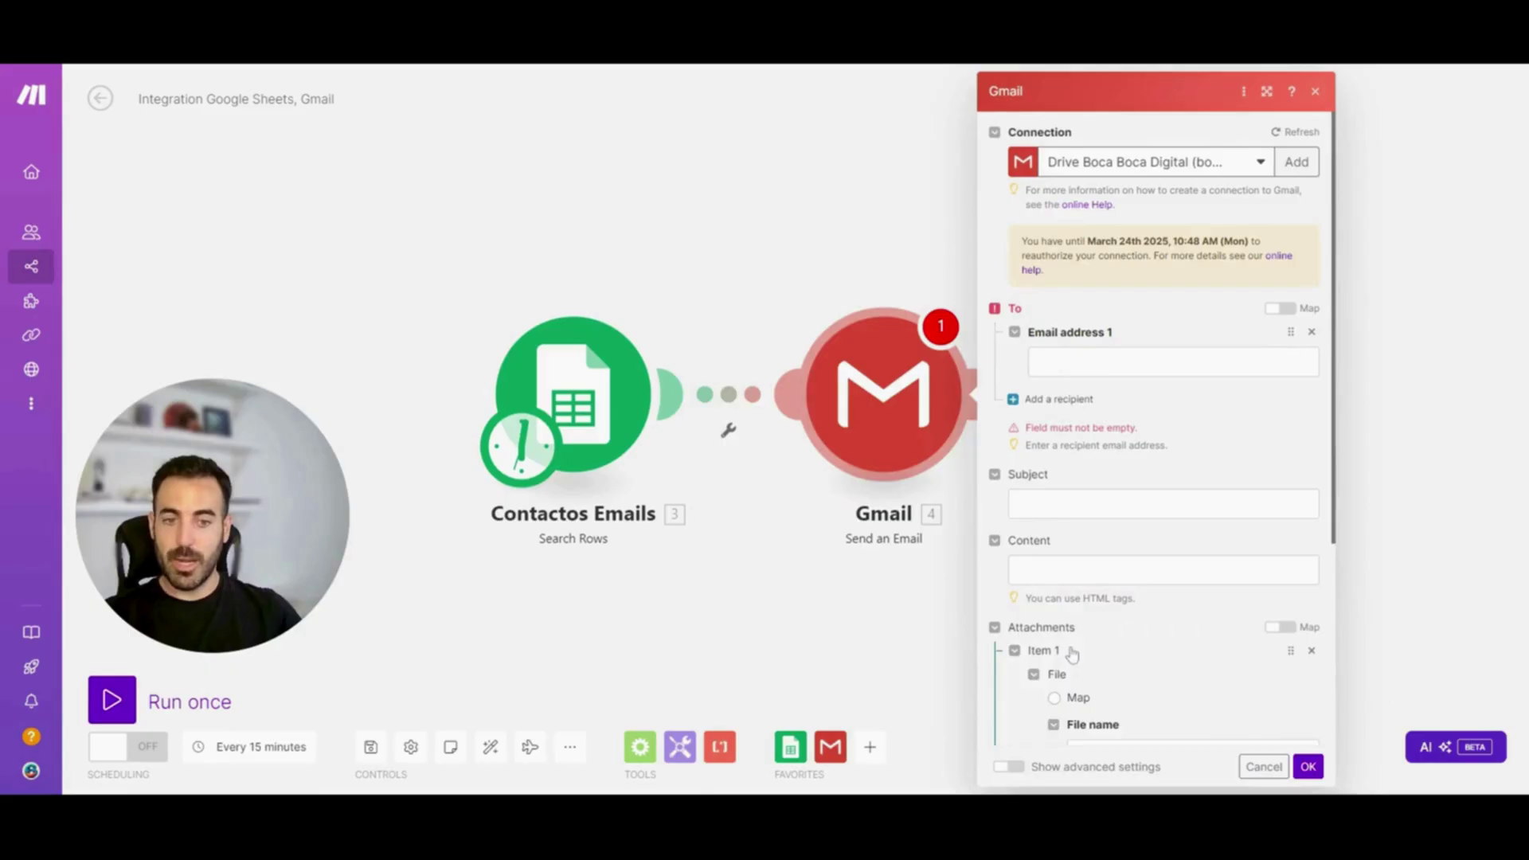
scroll(1155, 551, "down", 4)
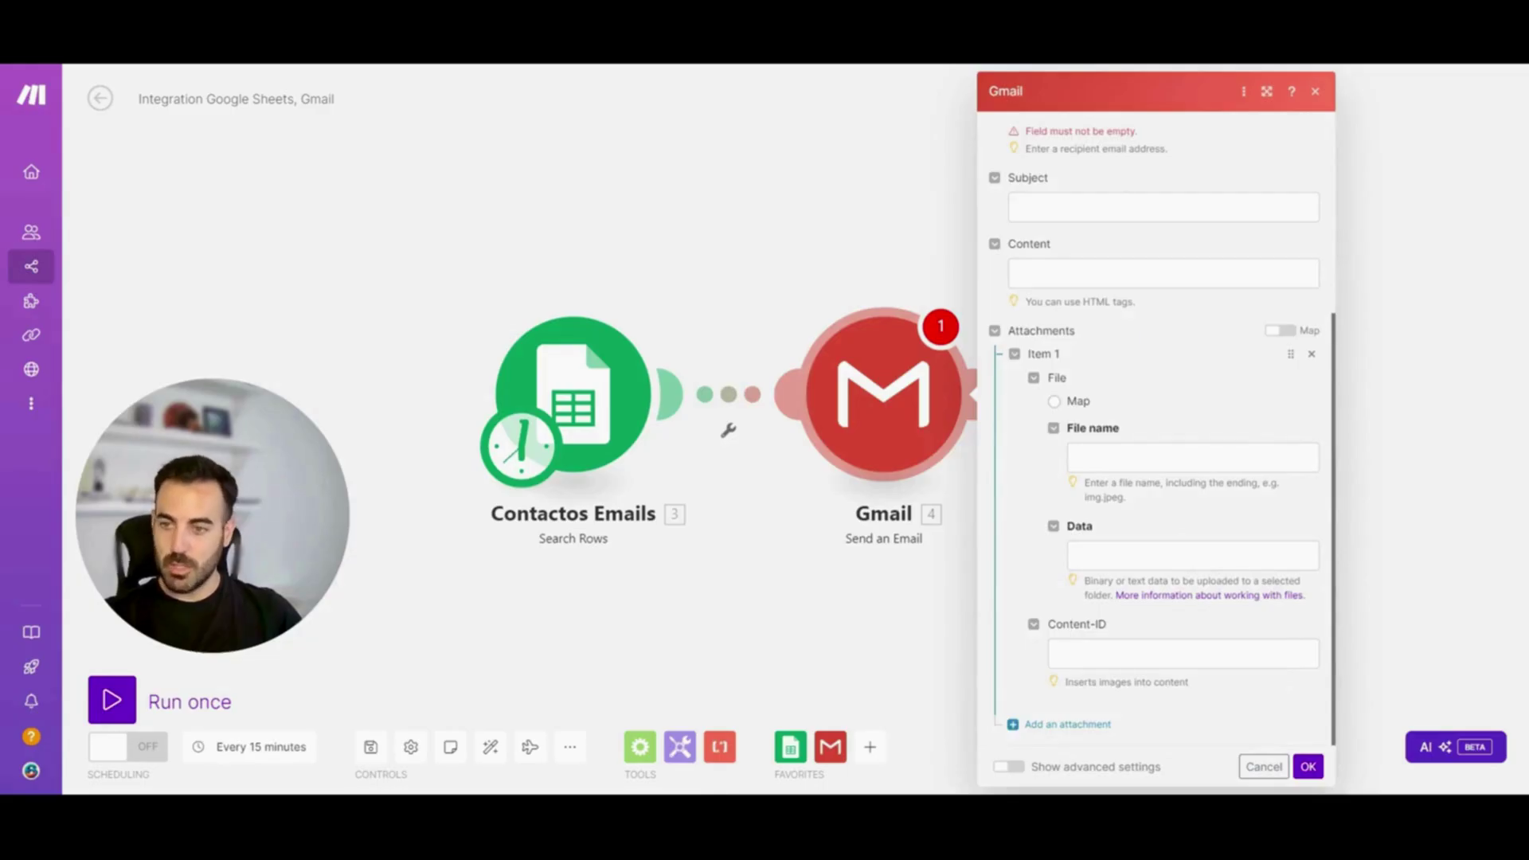
scroll(1167, 466, "up", 4)
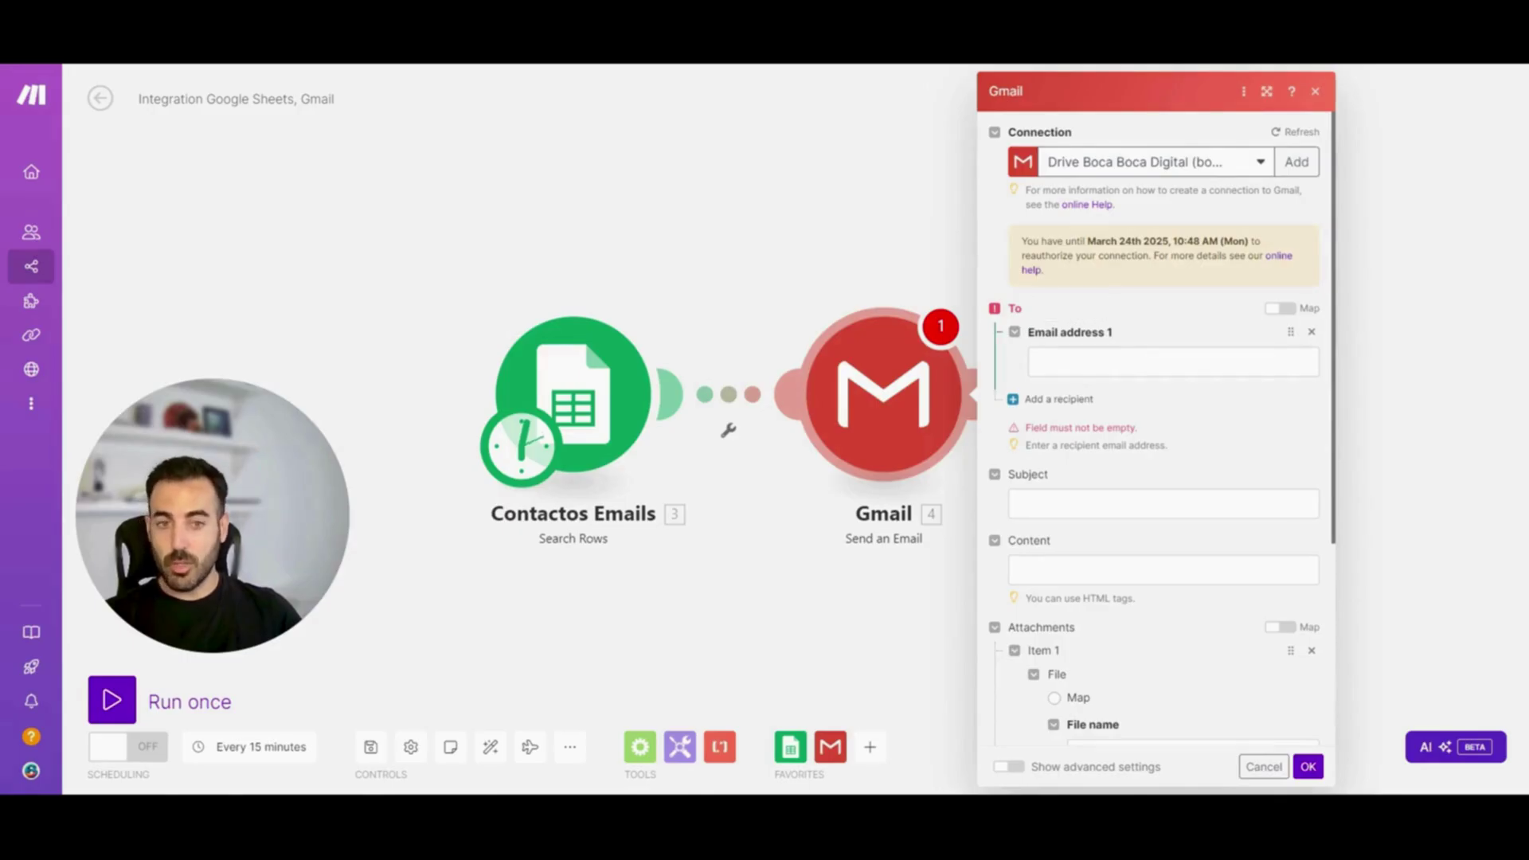
Map Email address 1 to the sheet's 3. Correo (C) and add an empty Email address 2
left_click(1173, 362)
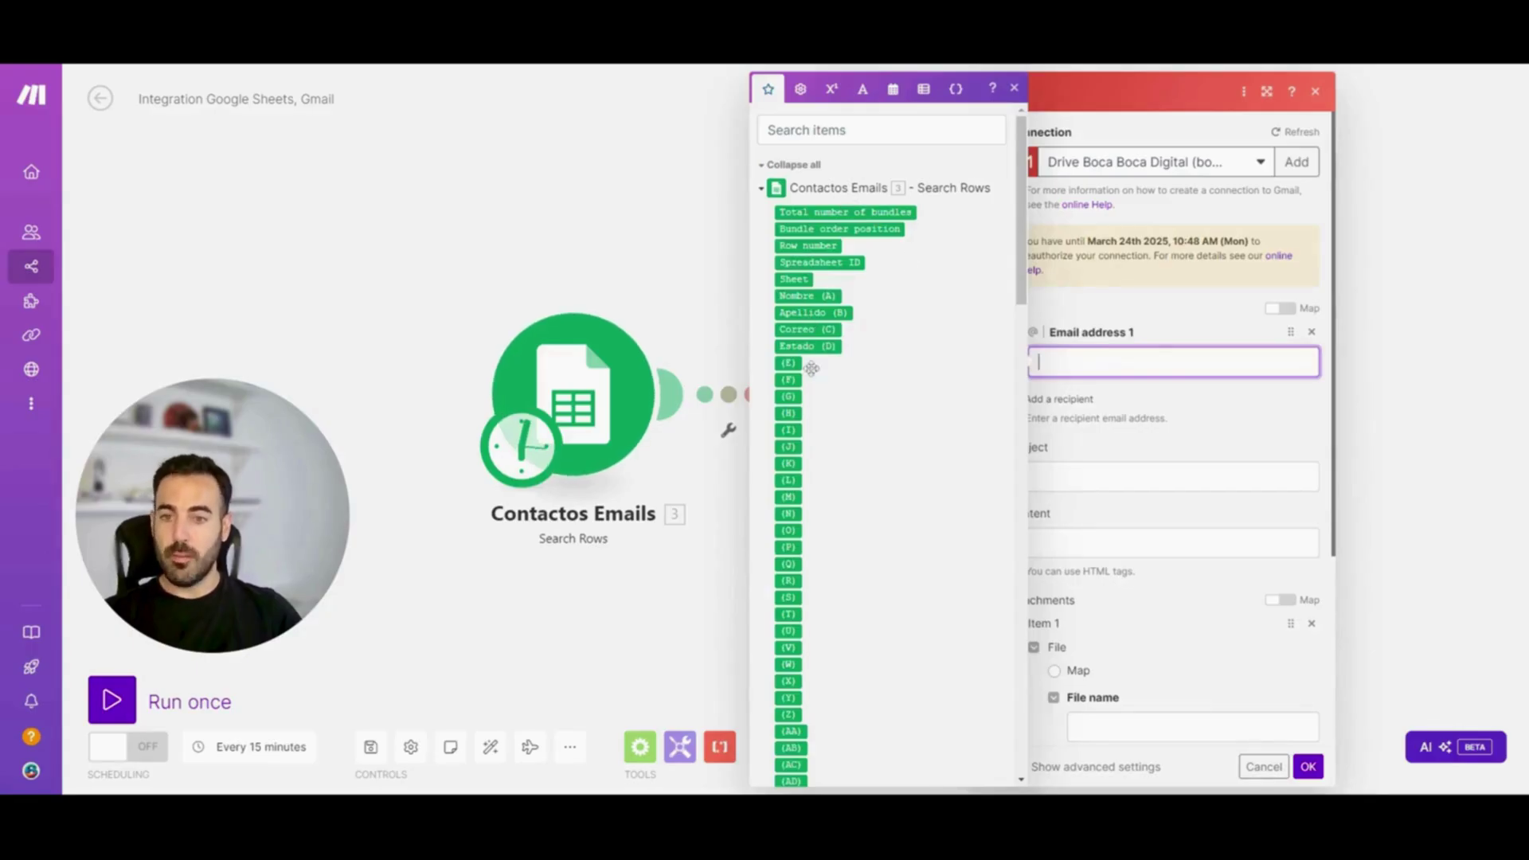
left_click_drag(1021, 213, 1003, 458)
scroll(1003, 457, "up", 10)
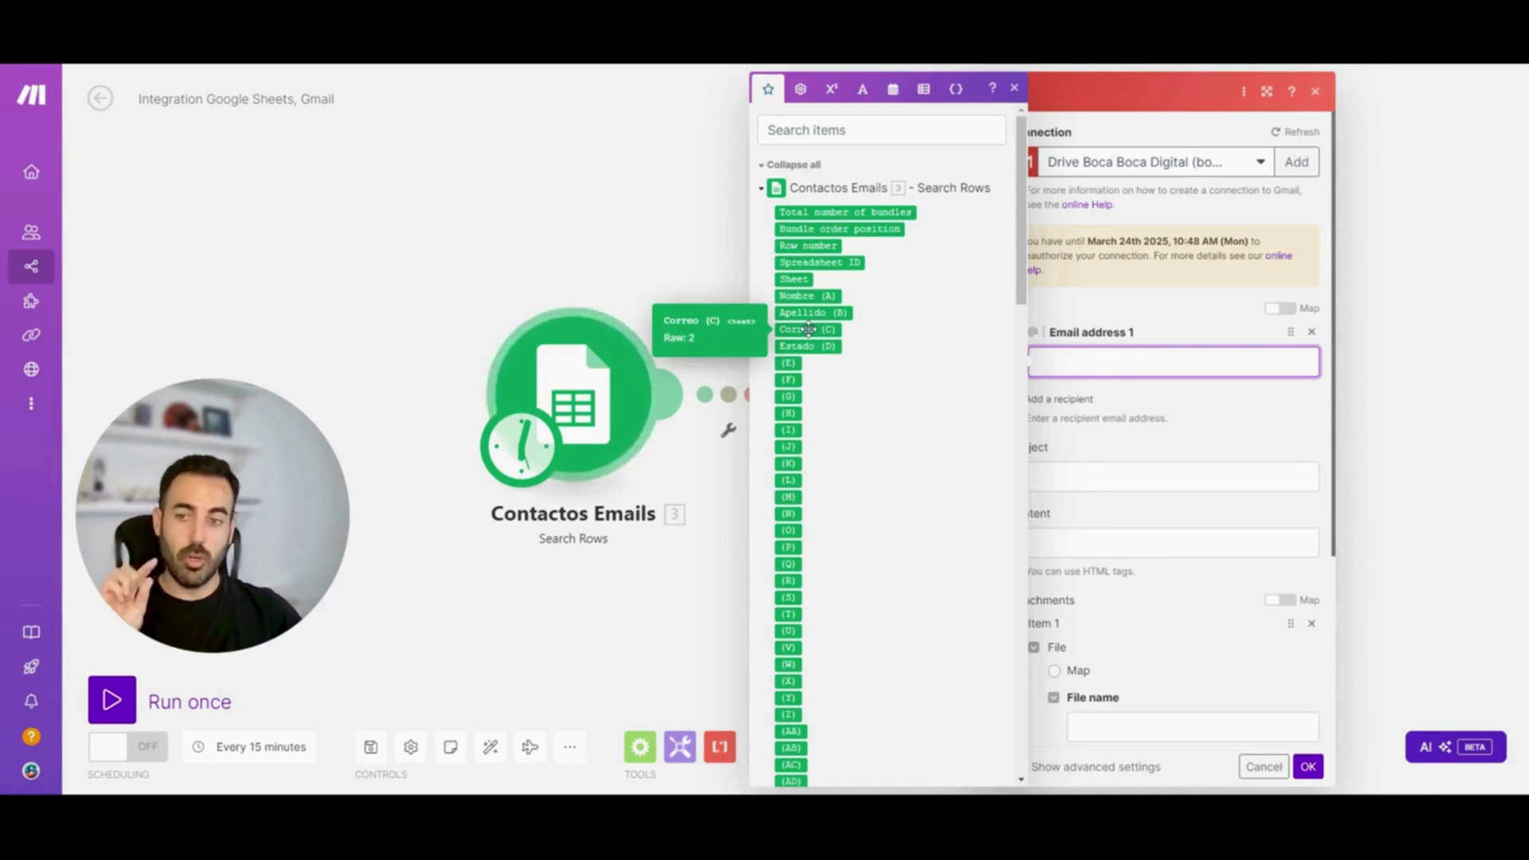
left_click(806, 329)
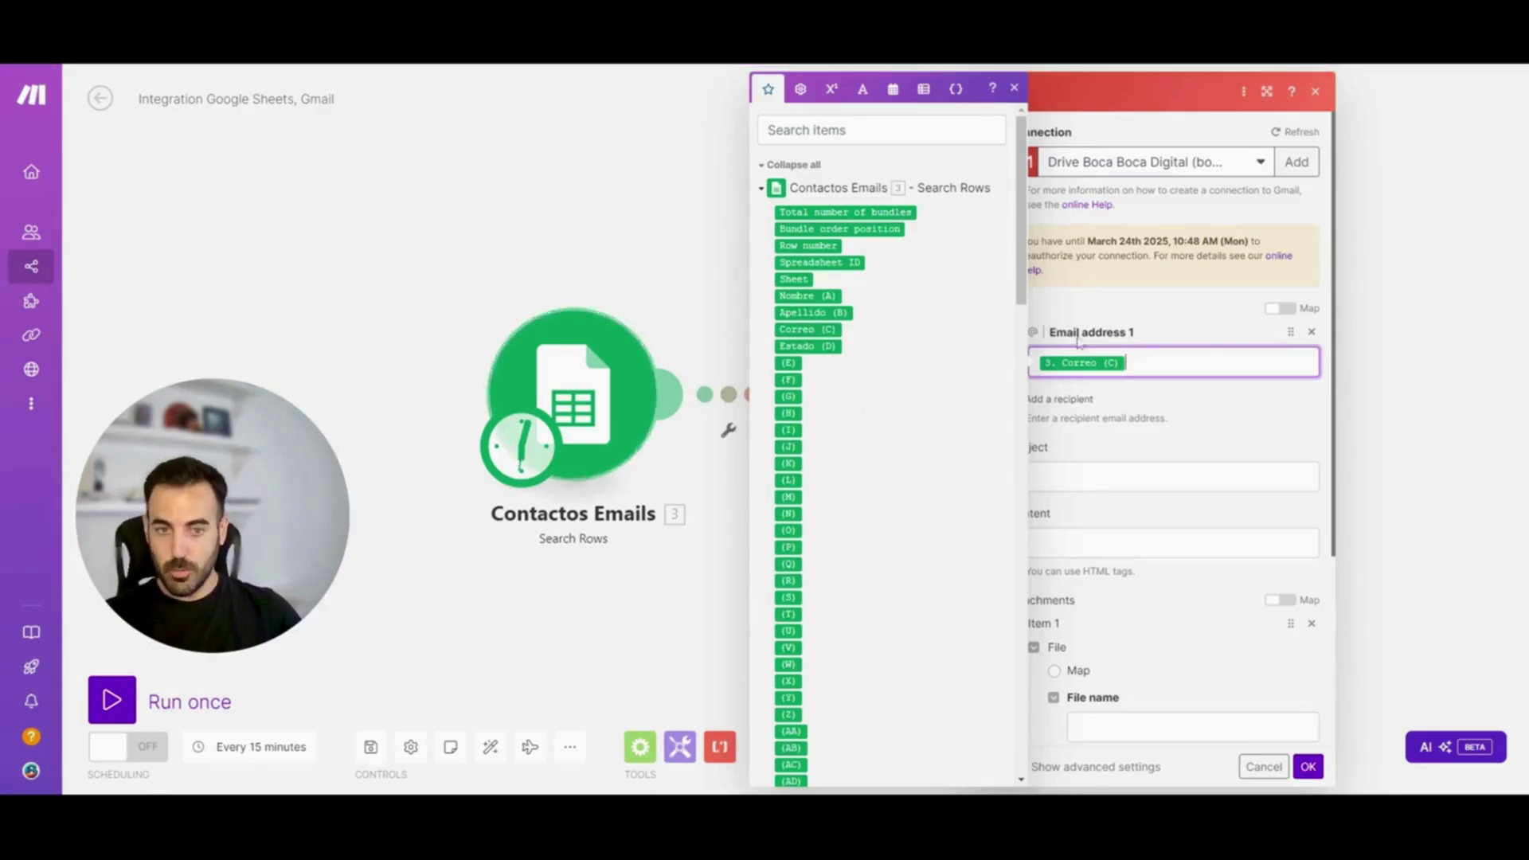
key("Escape")
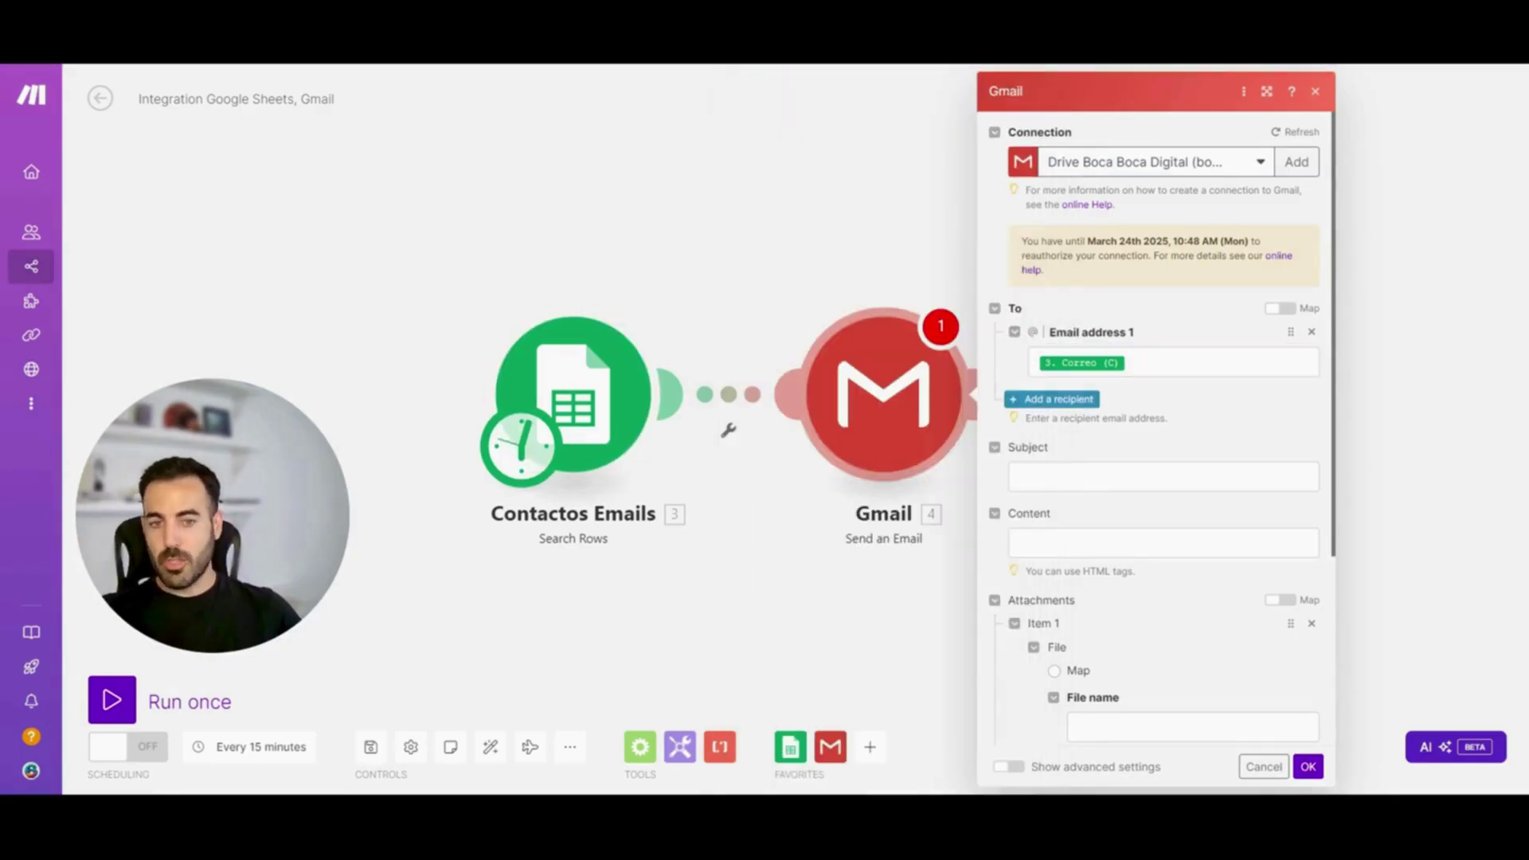
left_click(1052, 399)
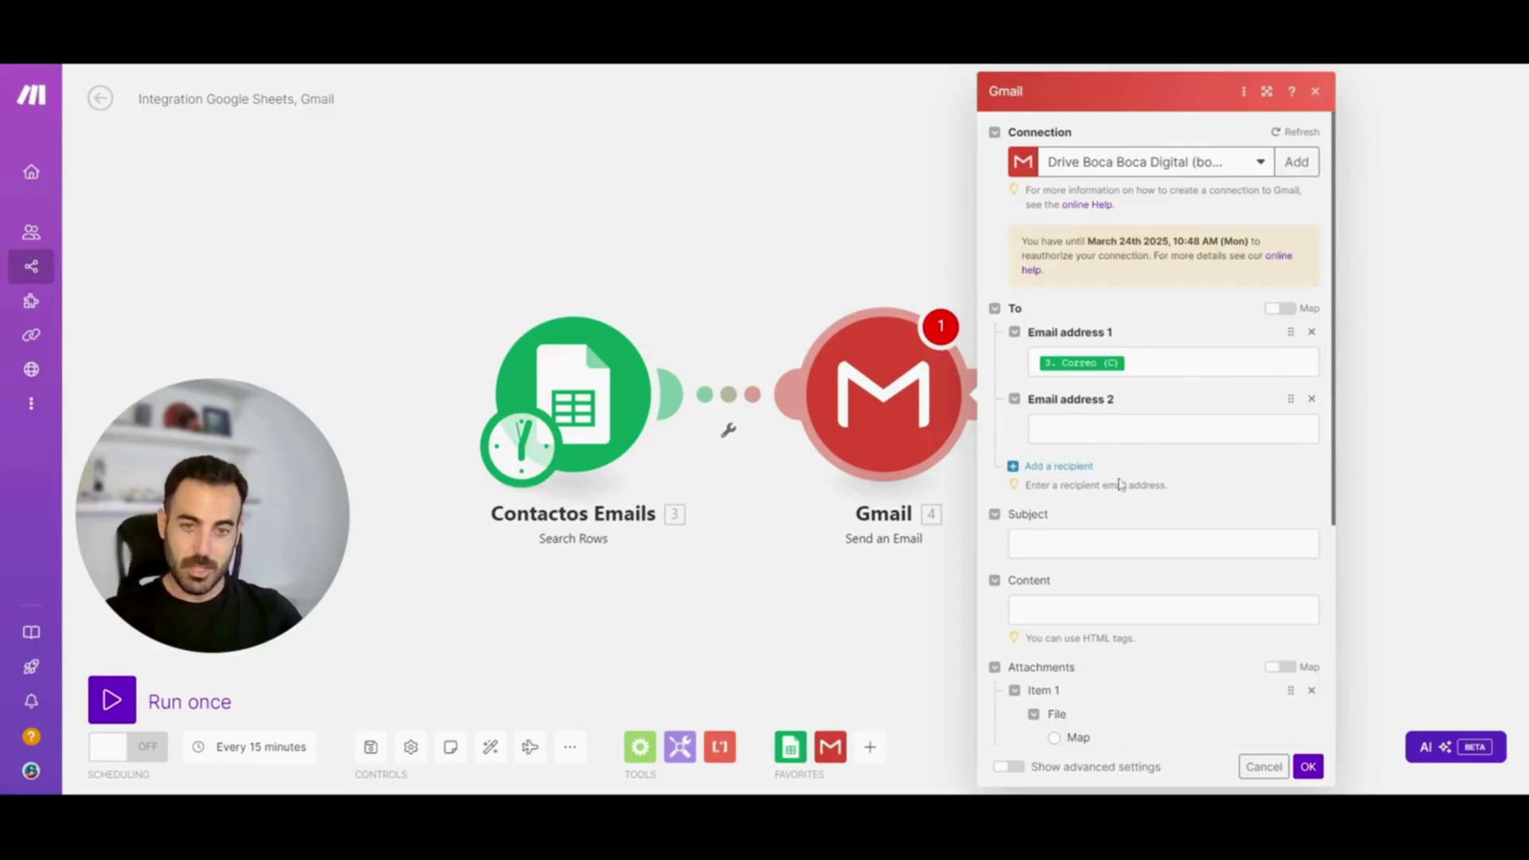
left_click(1063, 474)
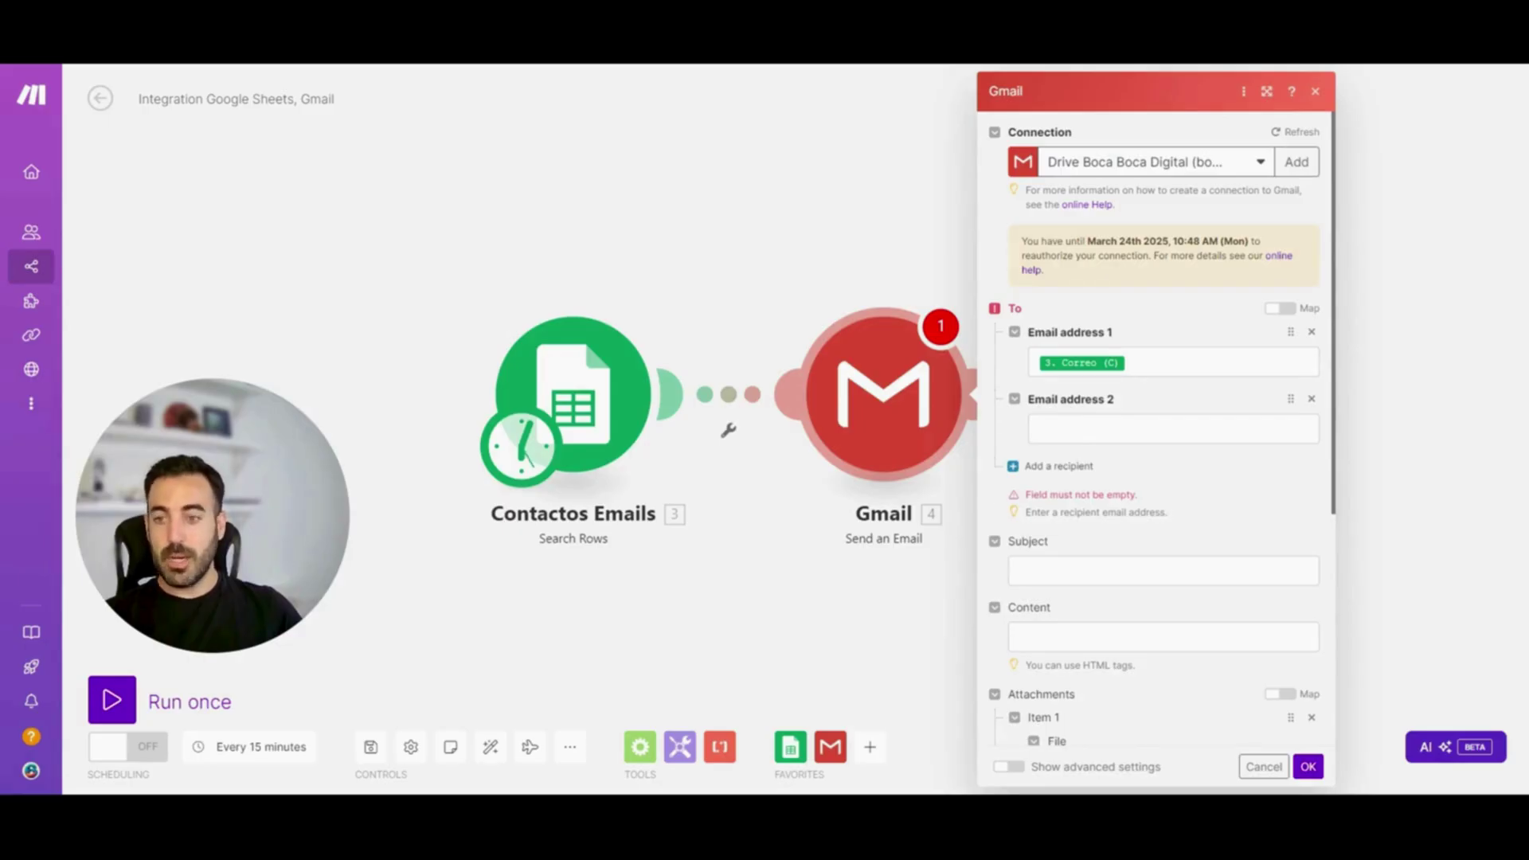
Write the subject 'Notificación para Sr/Sra.' followed by the mapped 3. Nombre (A) field
left_click(1164, 571)
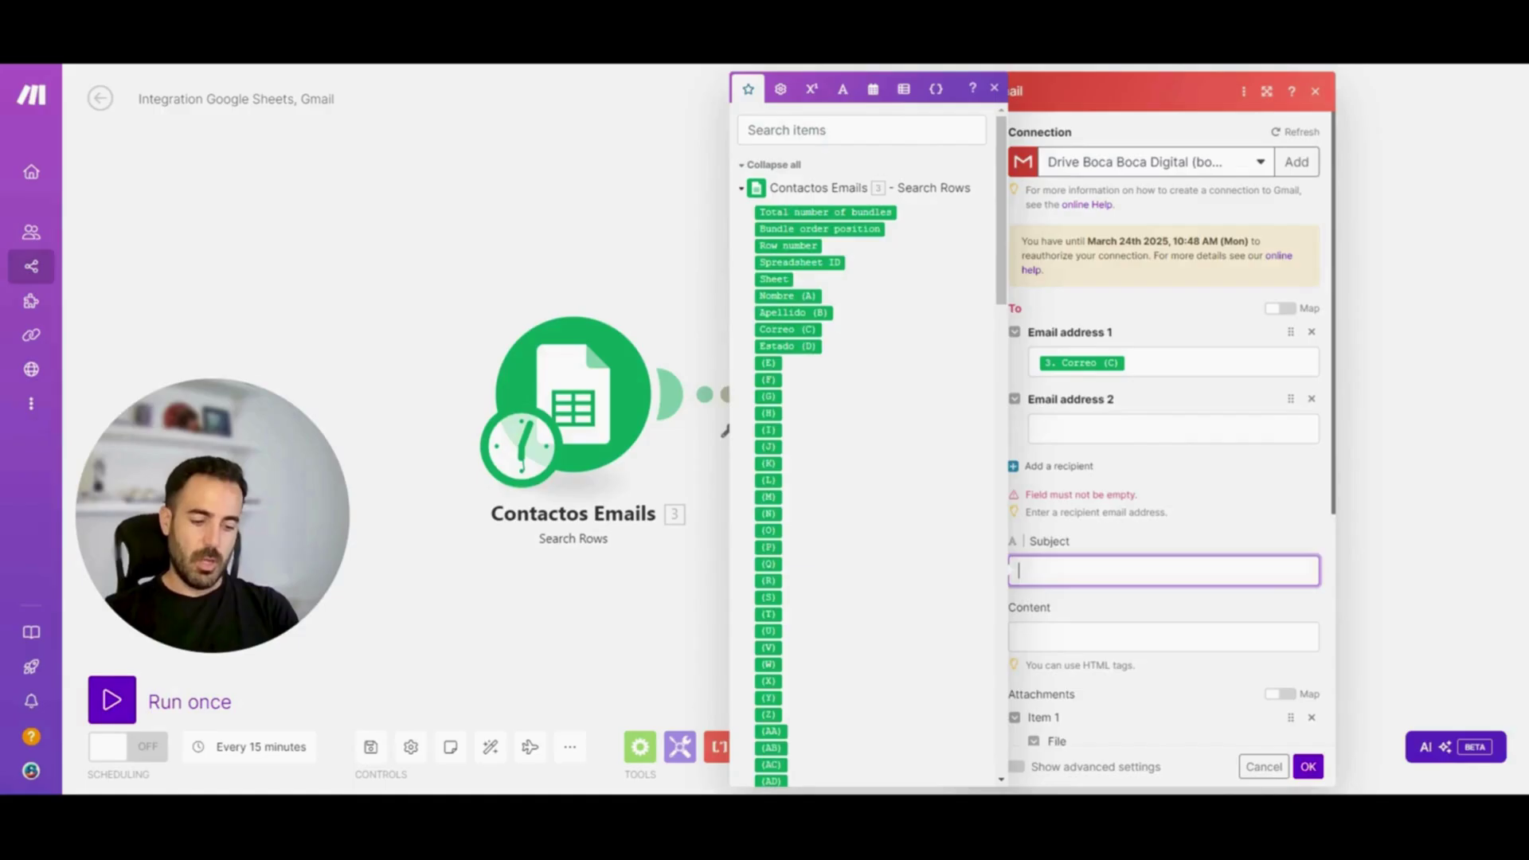
type("Notif")
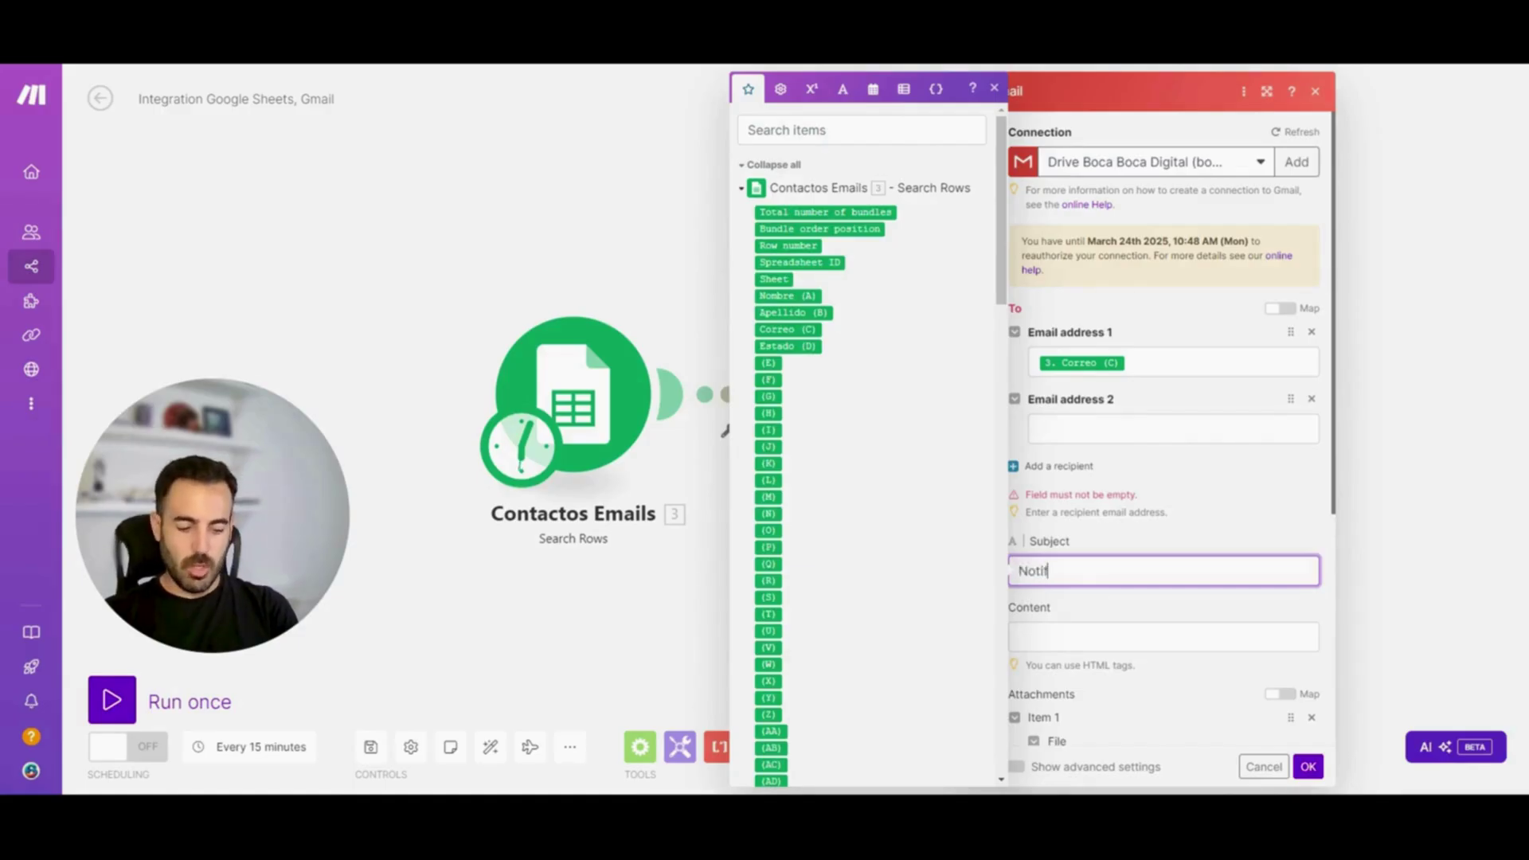
type("icación para")
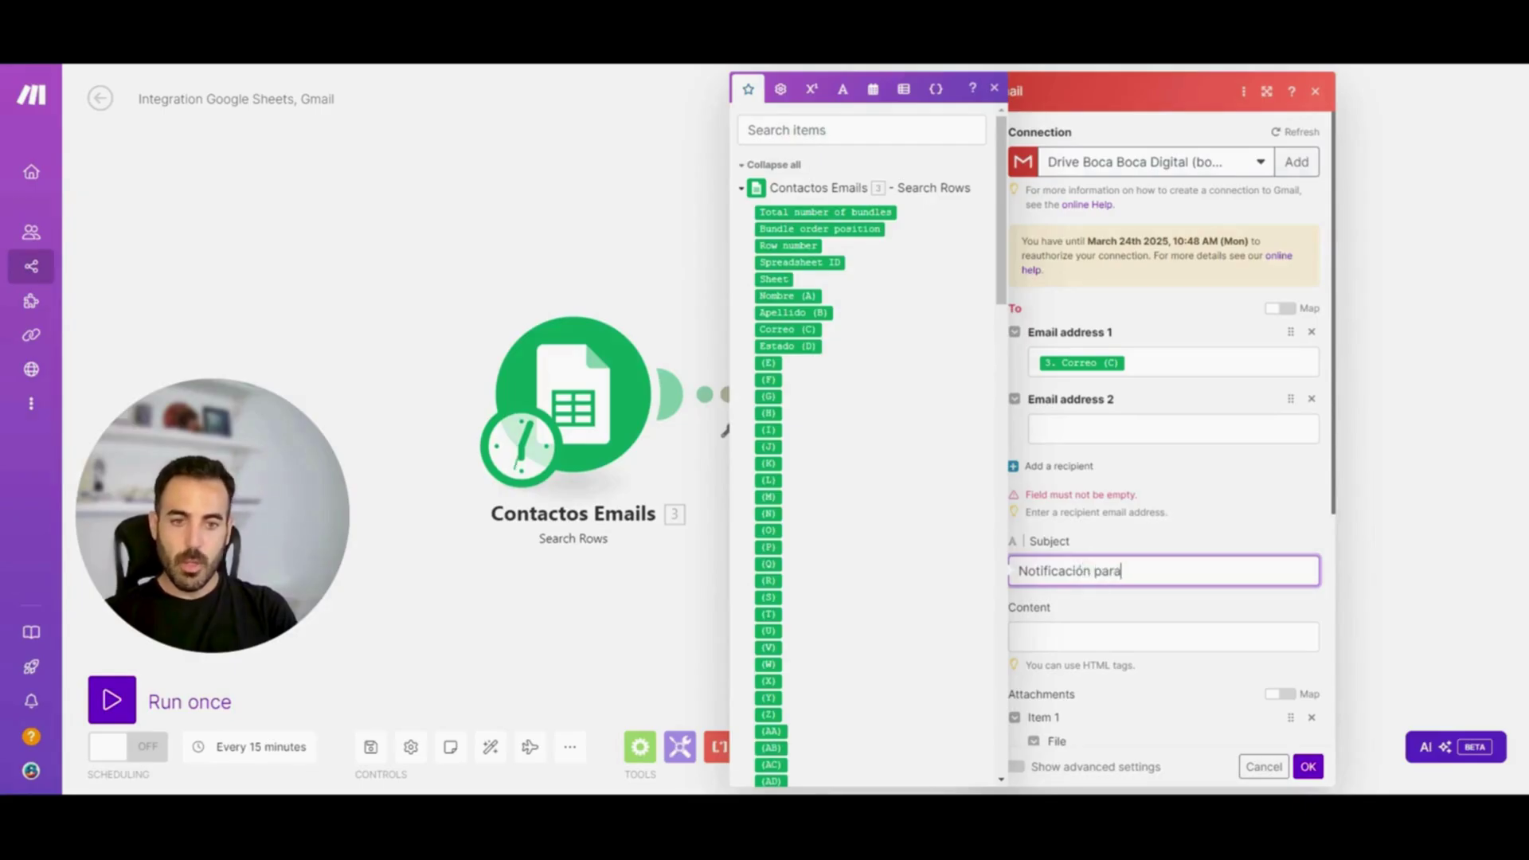
type(" Sr")
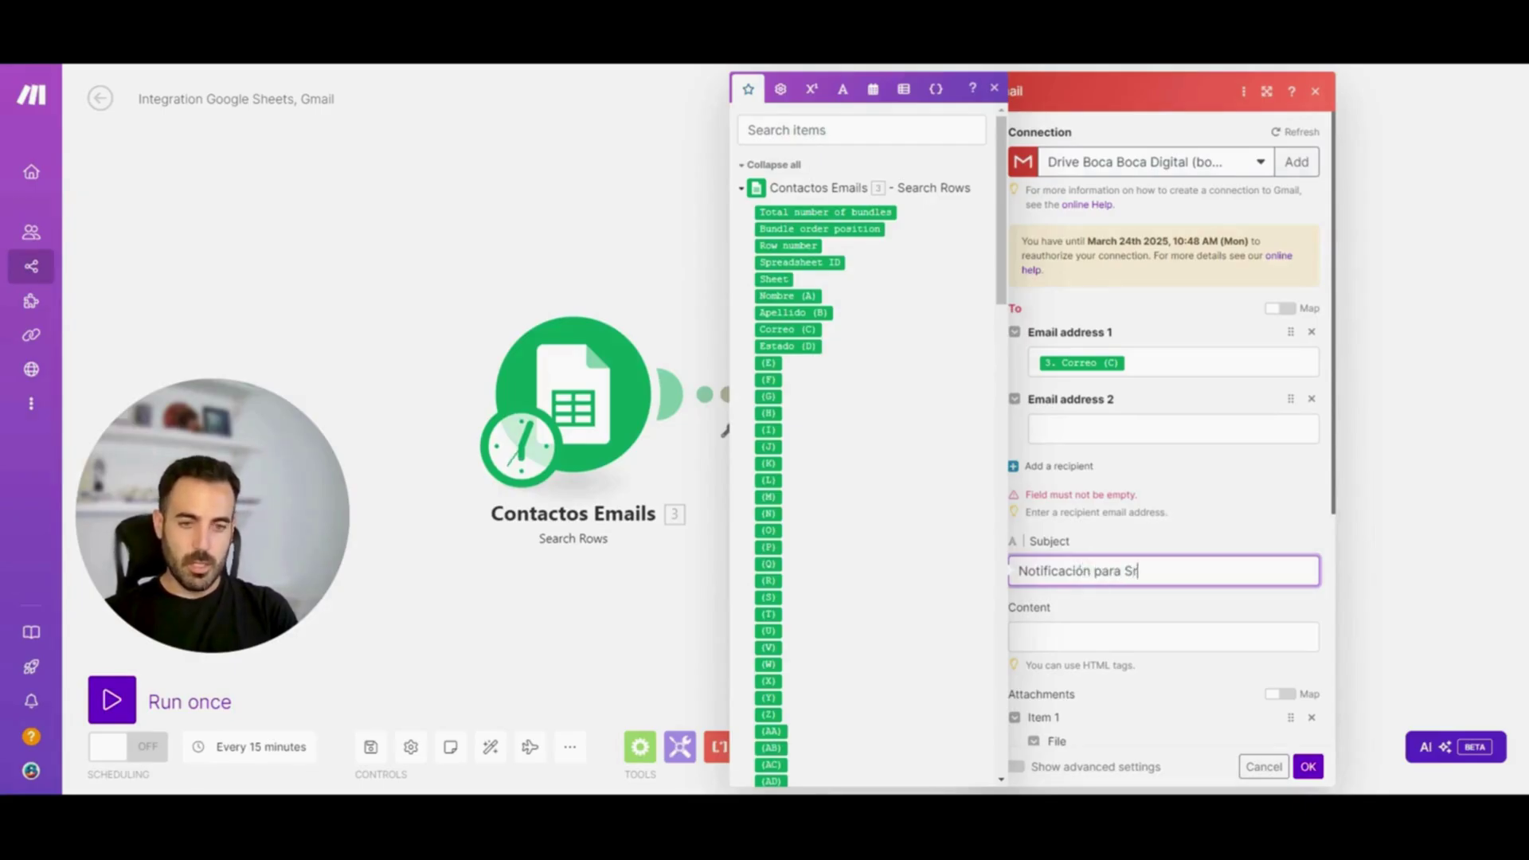
type("/Sra.")
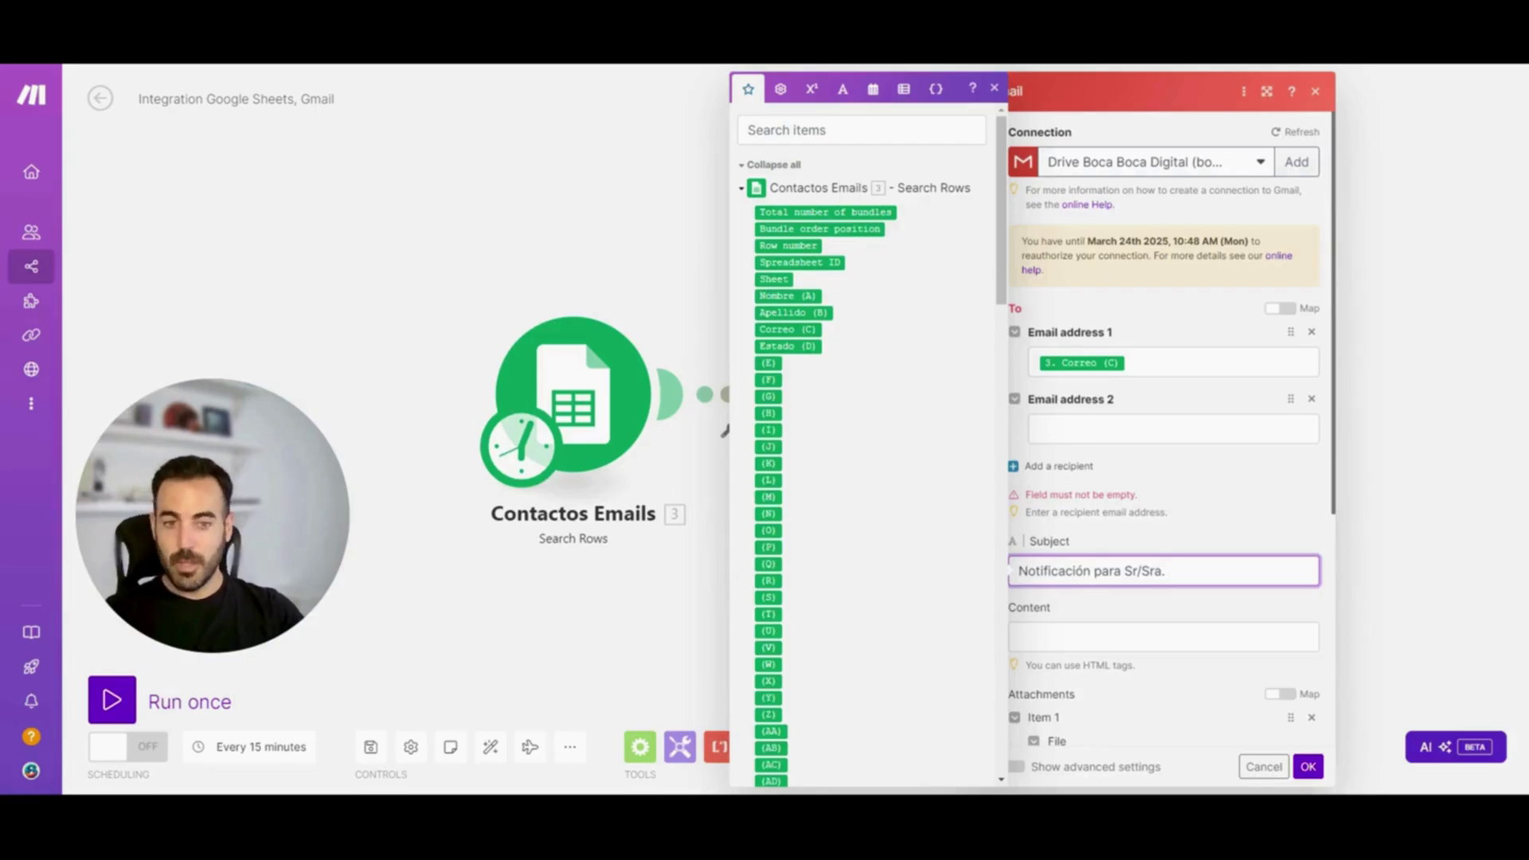
left_click(781, 296)
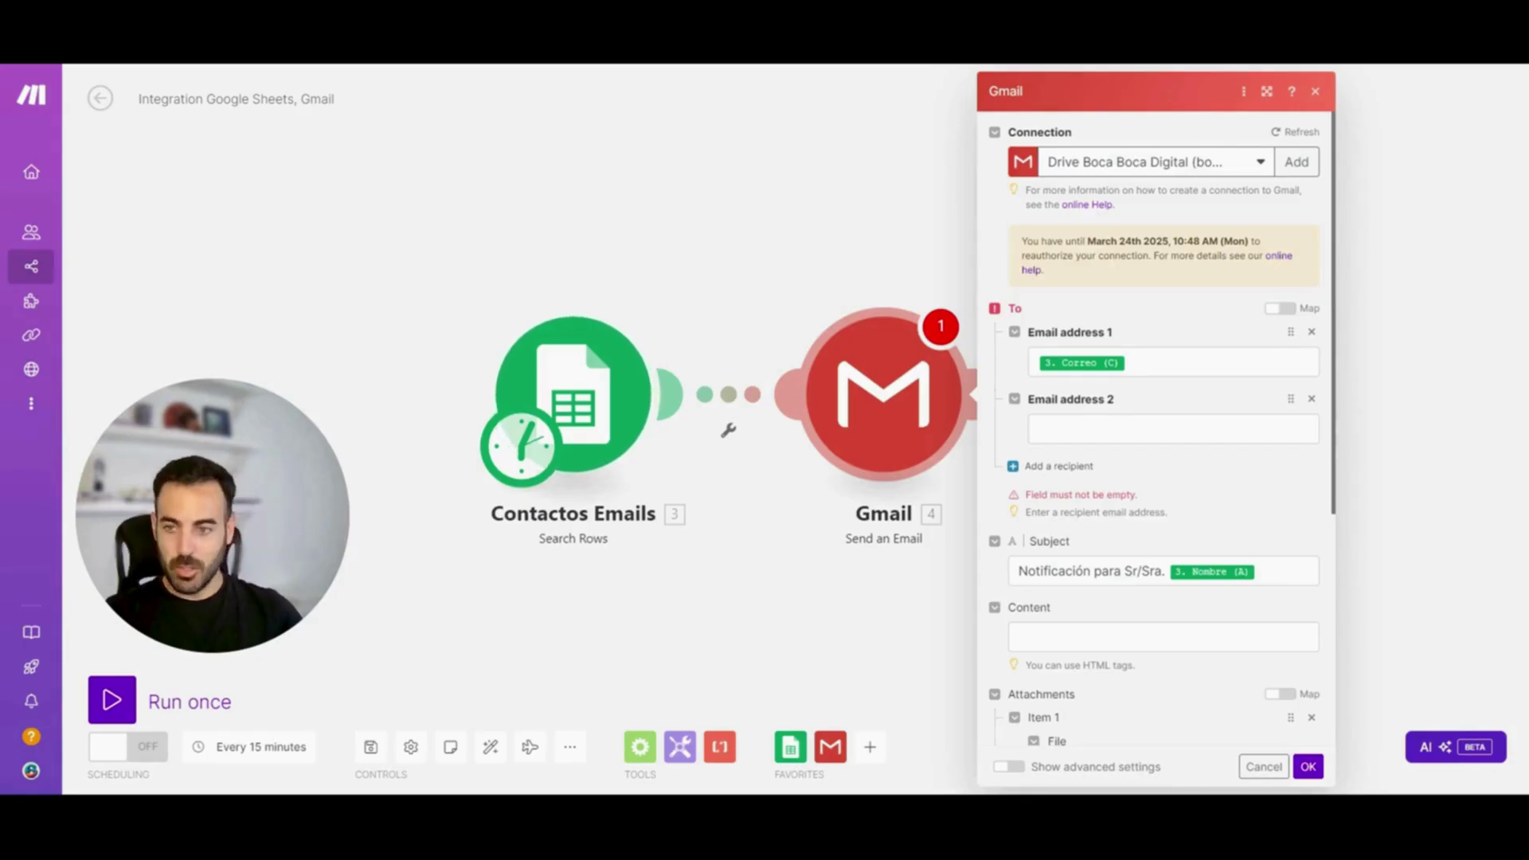
Start the email body with 'Hola', the mapped Nombre (A), and a ', <br>' line break
left_click(1257, 572)
left_click(1163, 637)
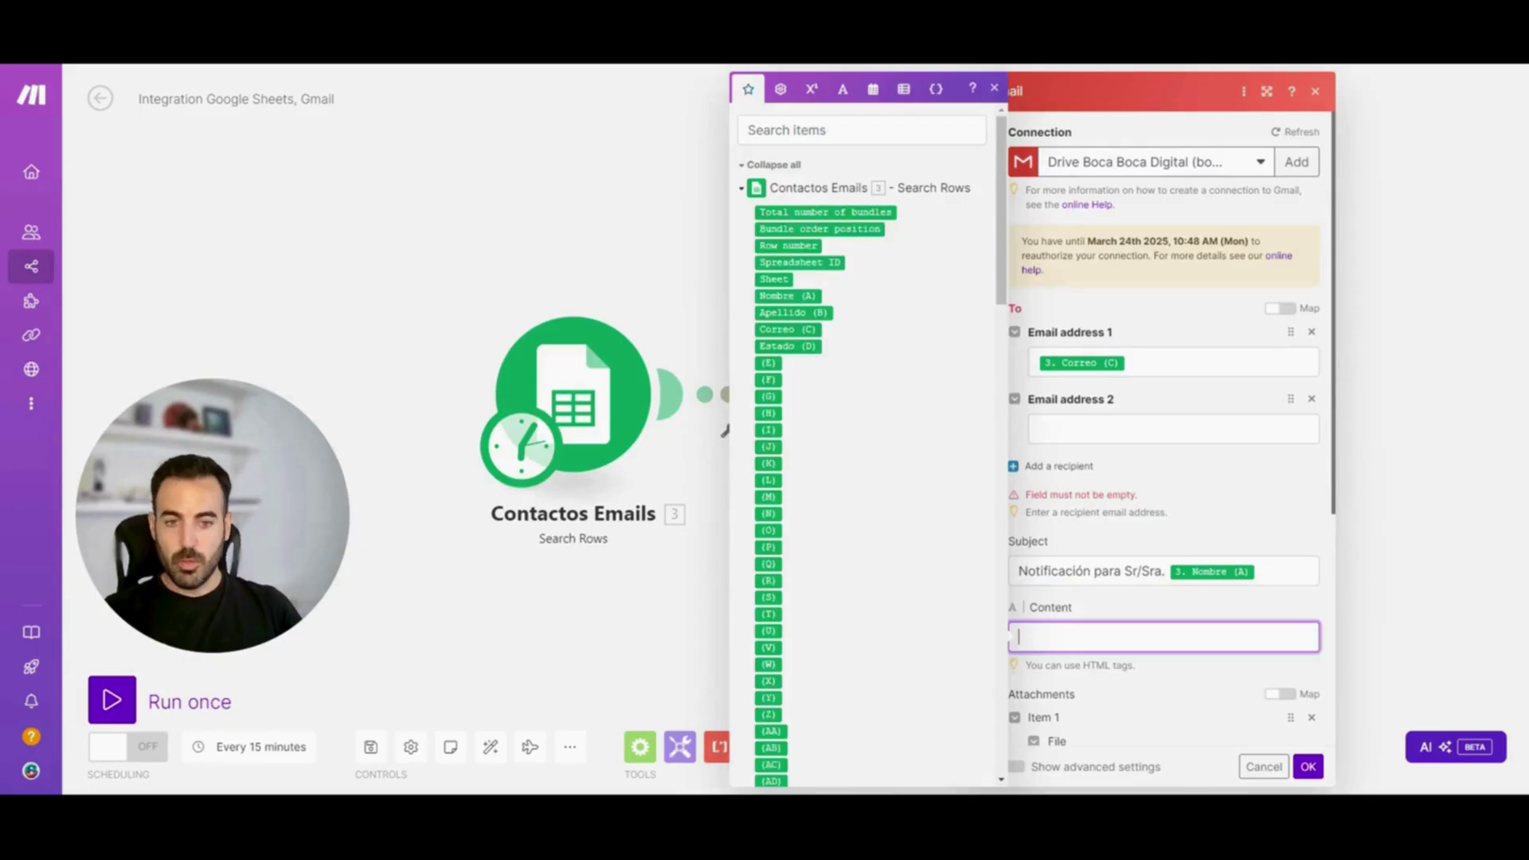
type("Hola")
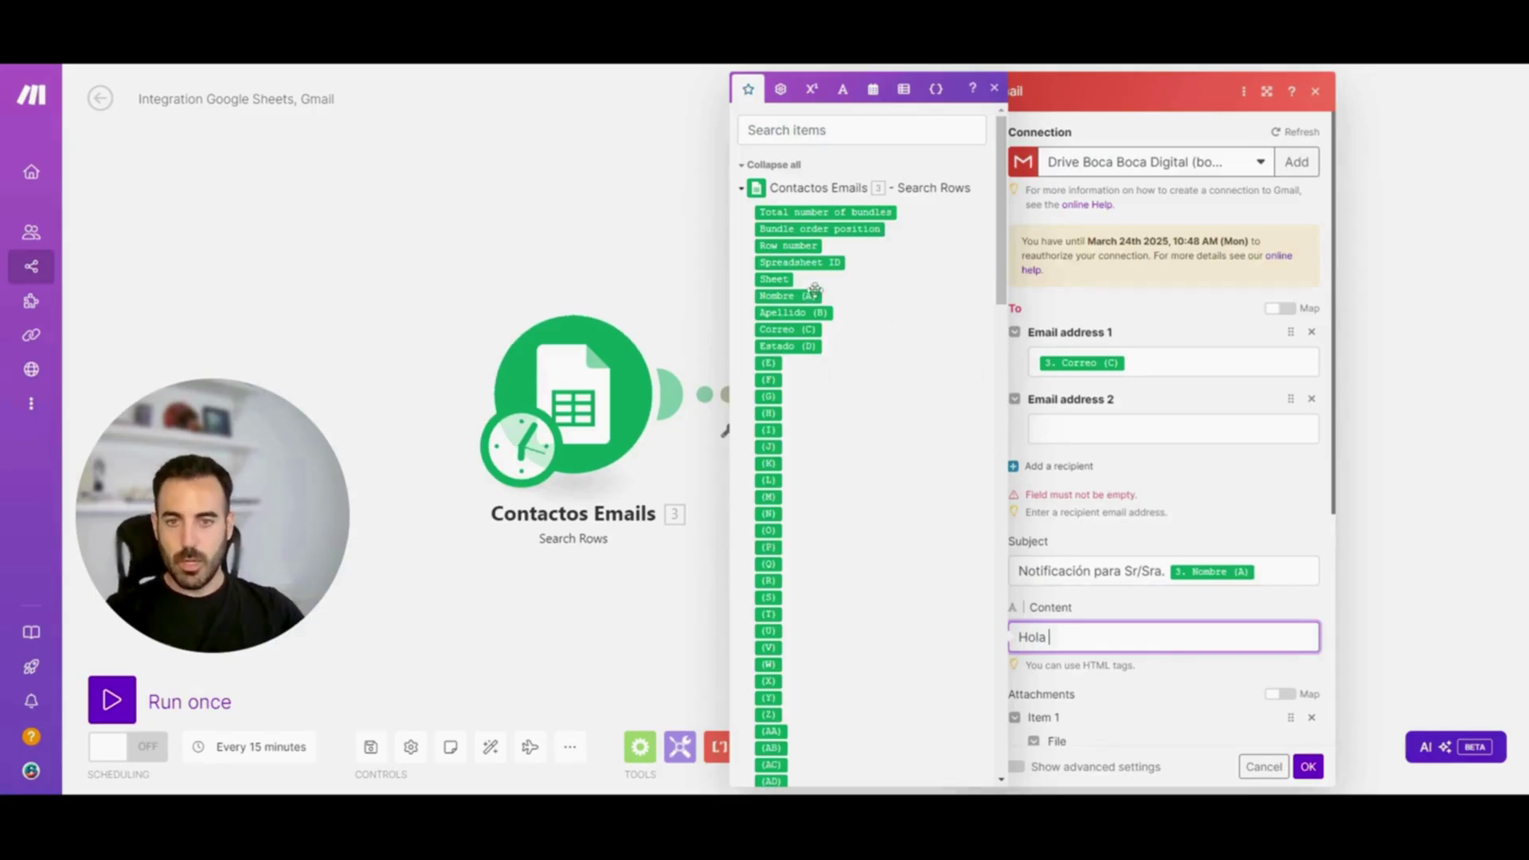
left_click(787, 296)
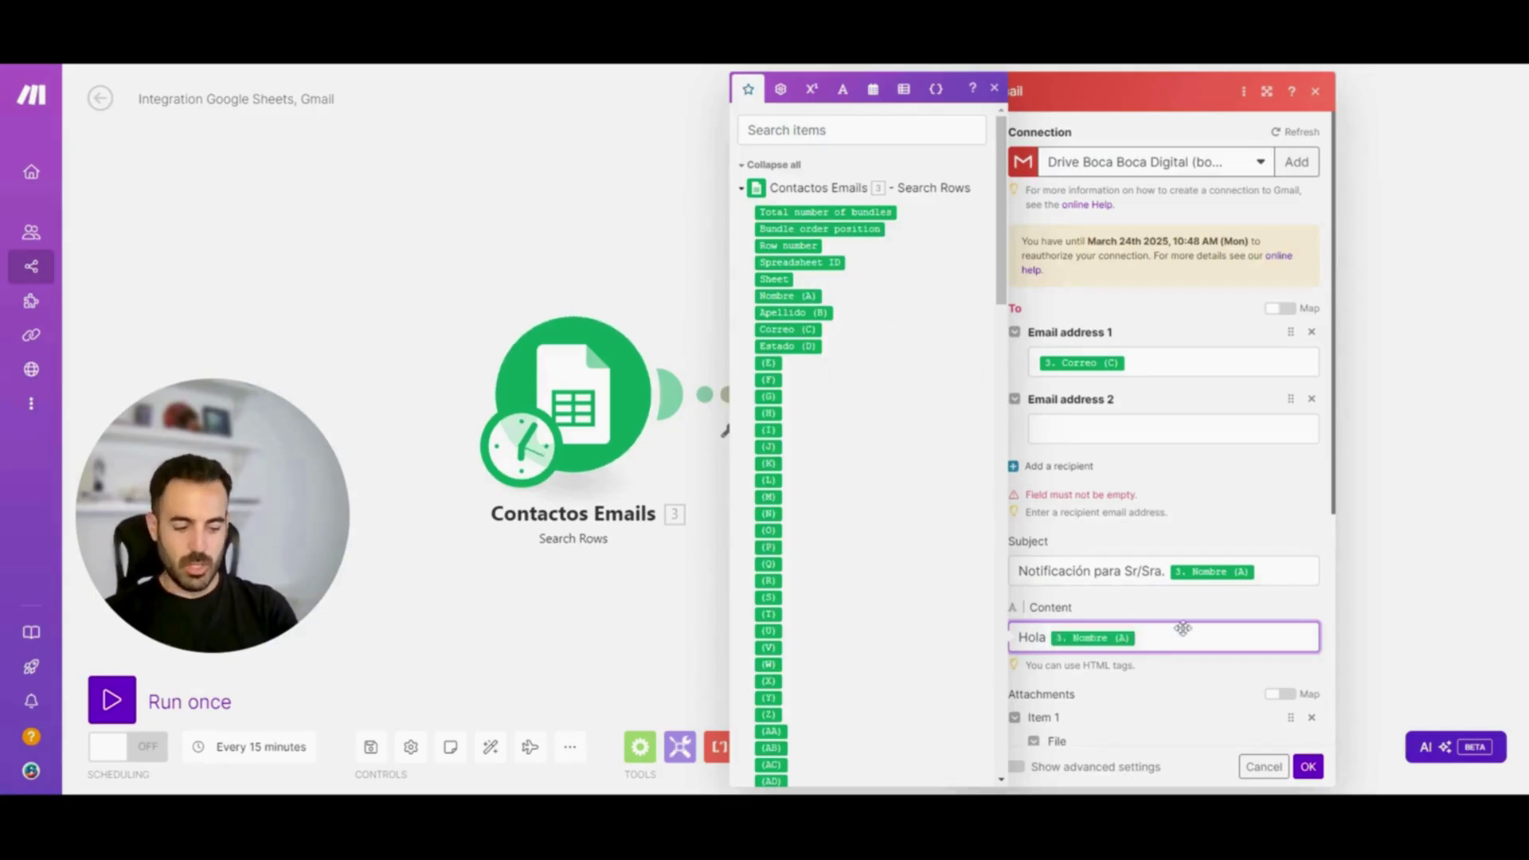
type(", <>")
key("Left")
type("br")
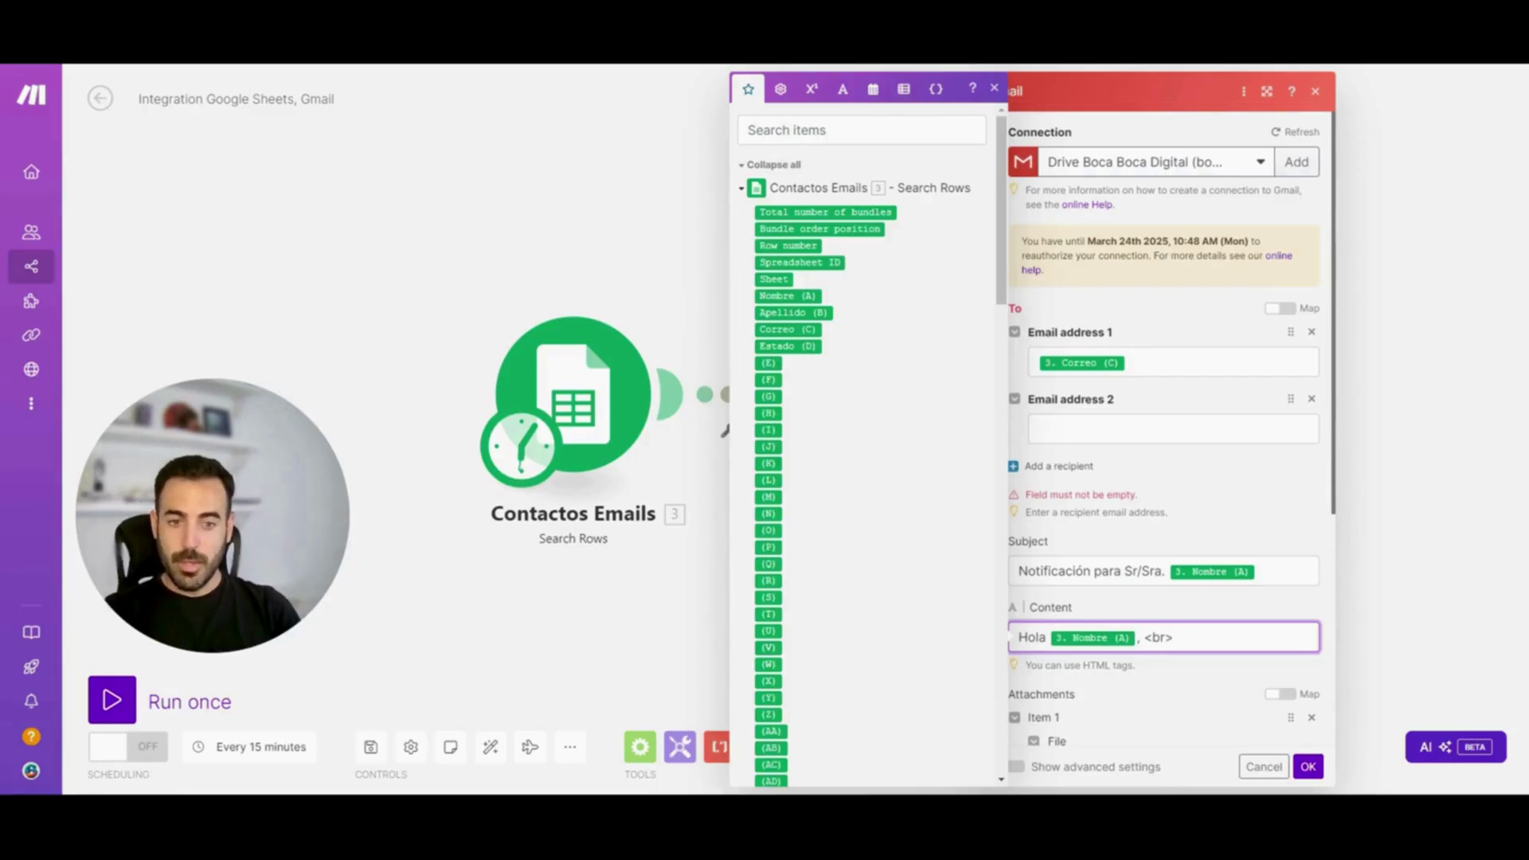
key("Return")
key("Return")
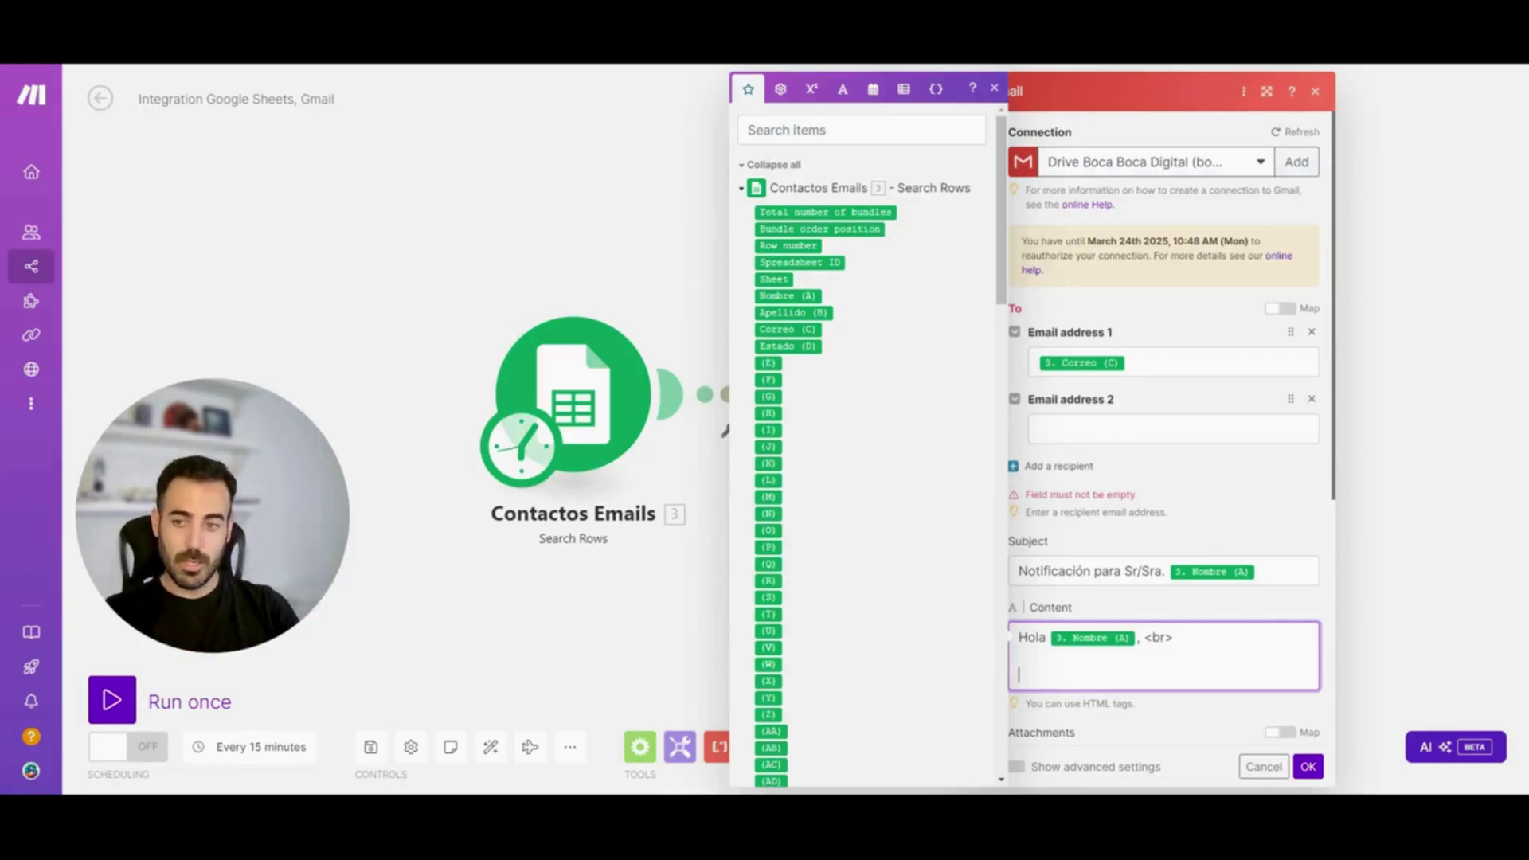
Paste the test-course message, add 'Muchas gracias', and save the Send an Email settings
type("Este es un email de prueba para el curso de Make básicoo. <br><br>  Un saludo, <br>")
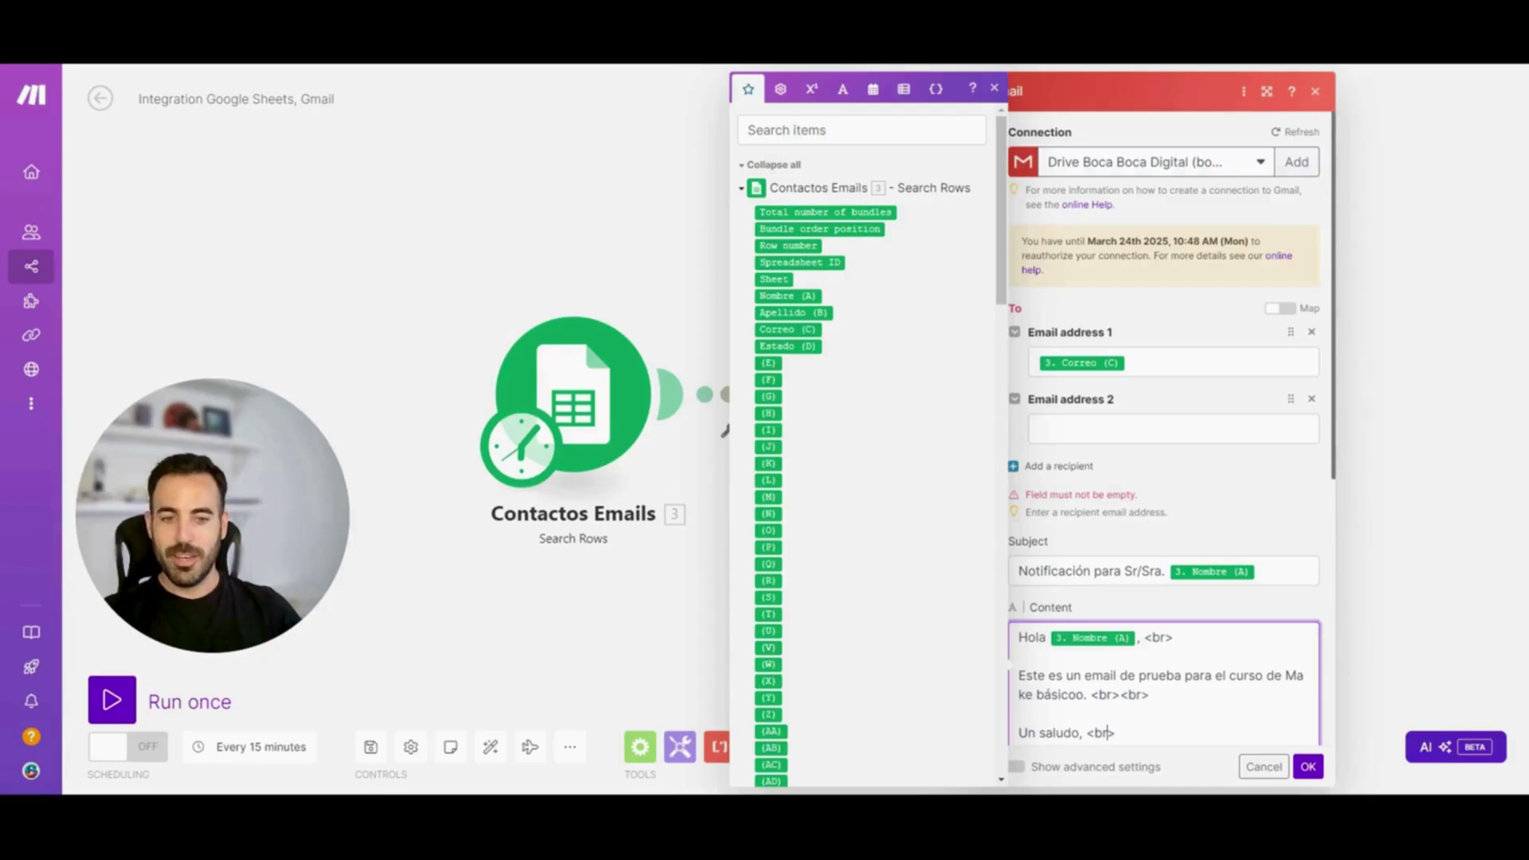
key("Return")
type("Muchas gracias")
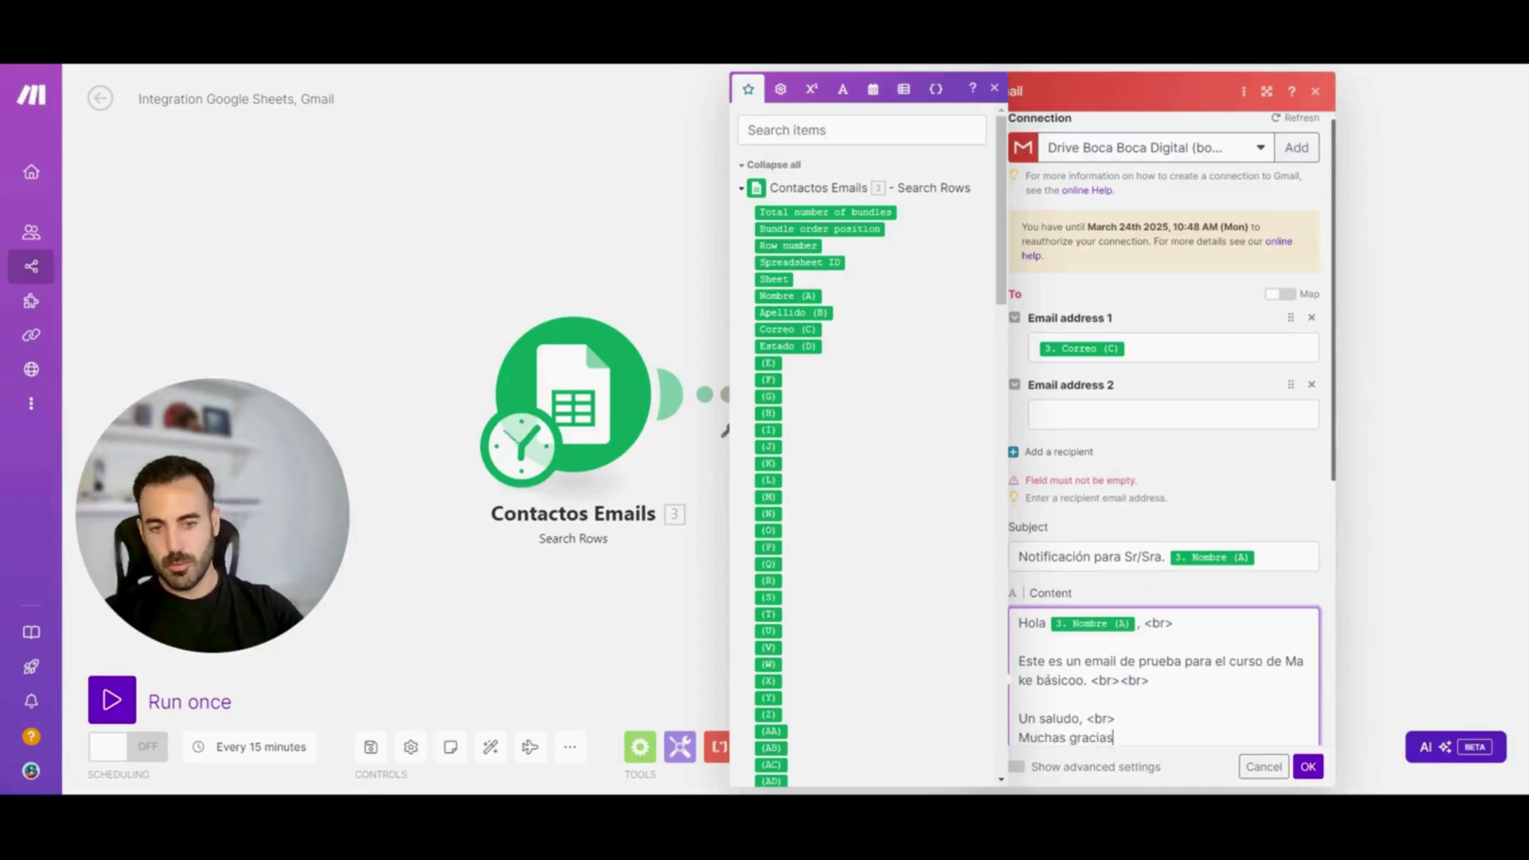
left_click(1202, 770)
left_click(1202, 766)
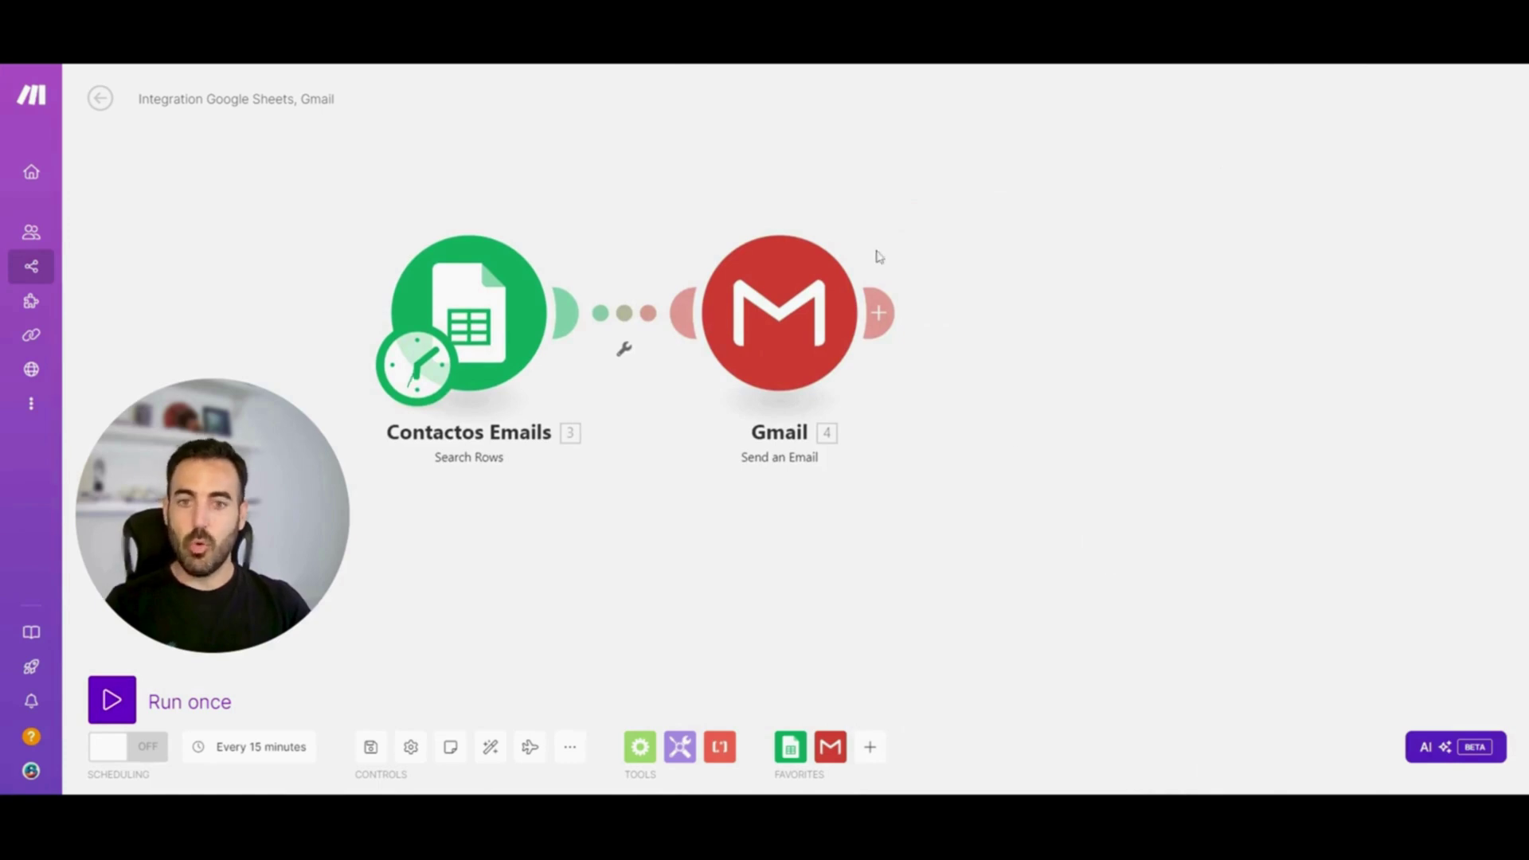
Add a Google Sheets module after Gmail and search its actions for 'upda'
left_click(879, 312)
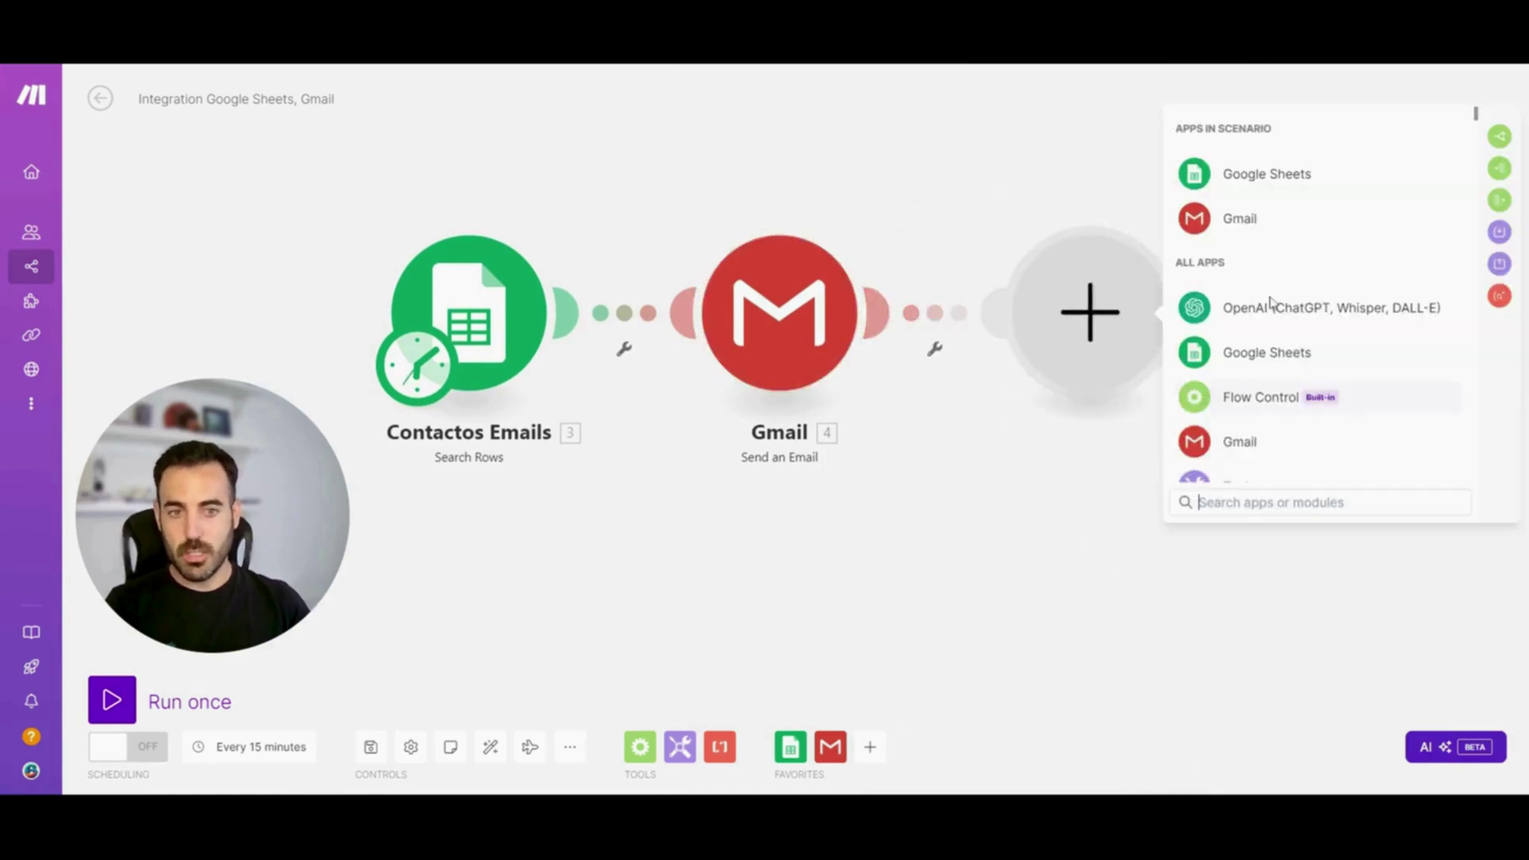
left_click(1280, 175)
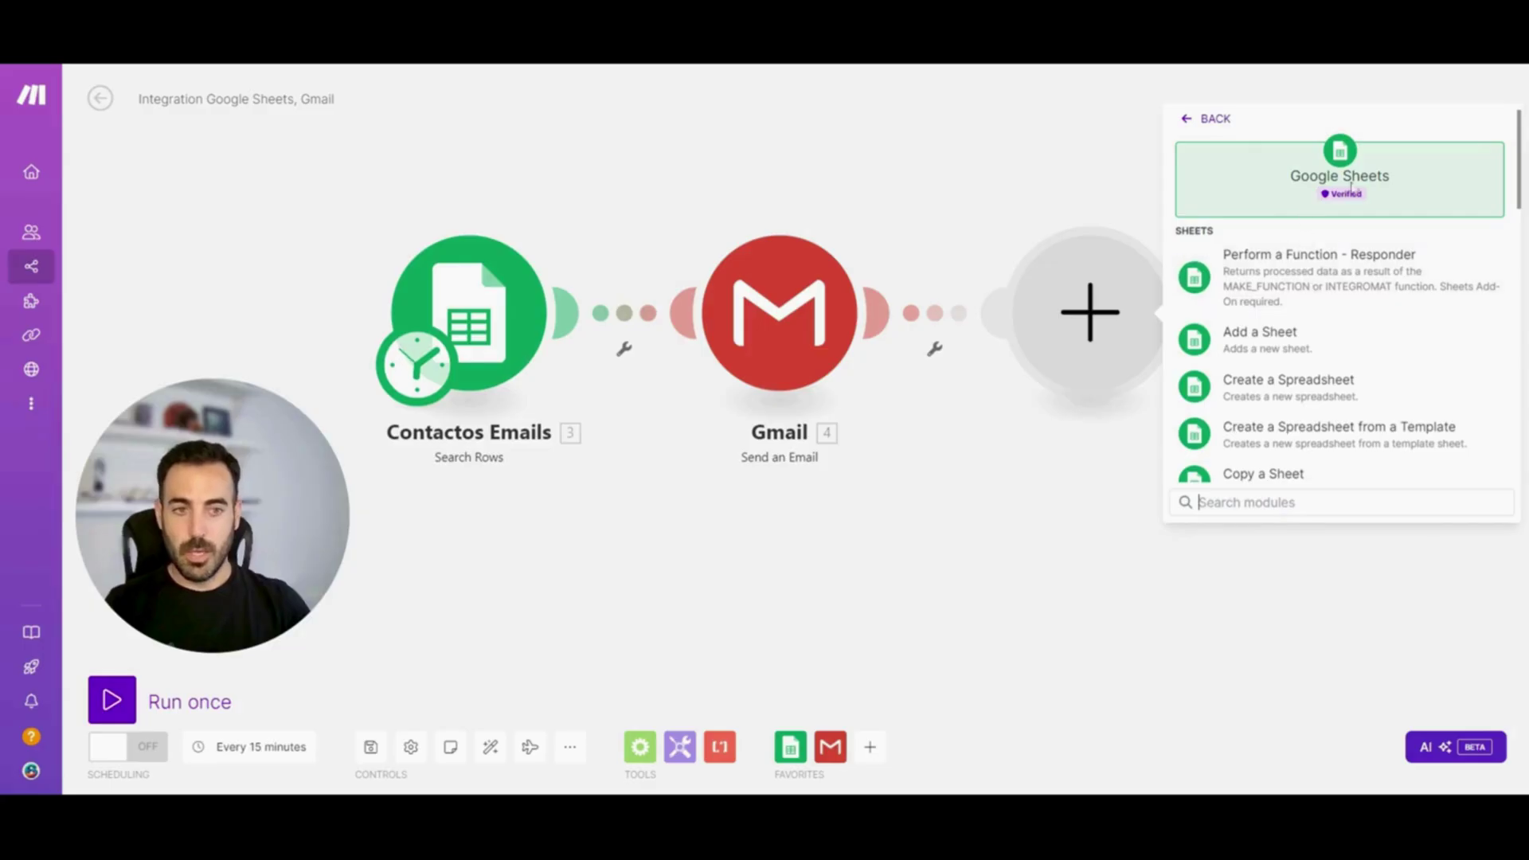
type("upda")
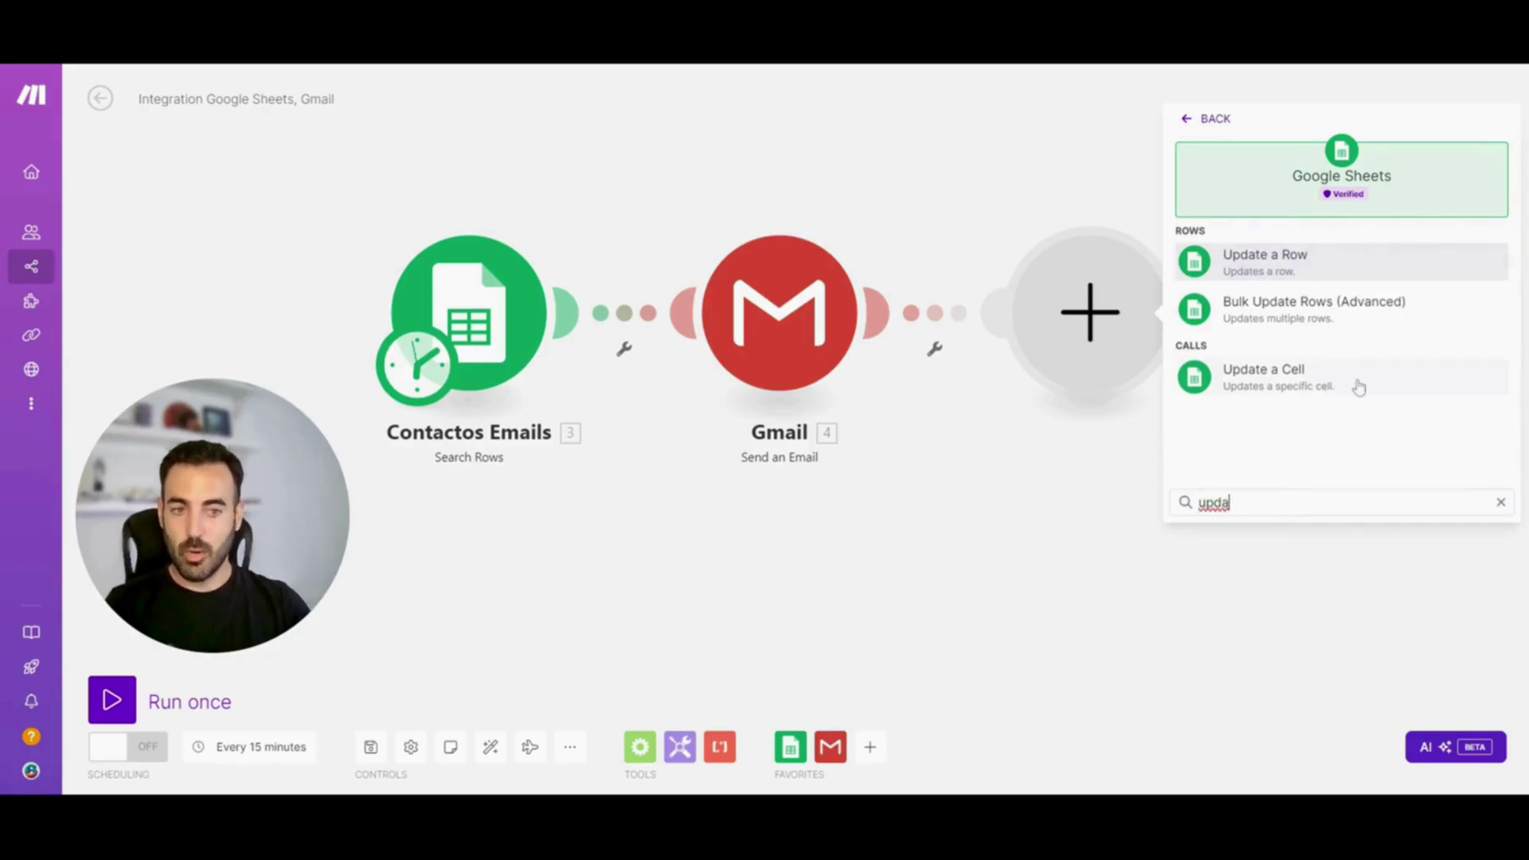
Add Update a Cell with search method Enter manually and Spreadsheet ID mapped from the searched rows
left_click(1357, 382)
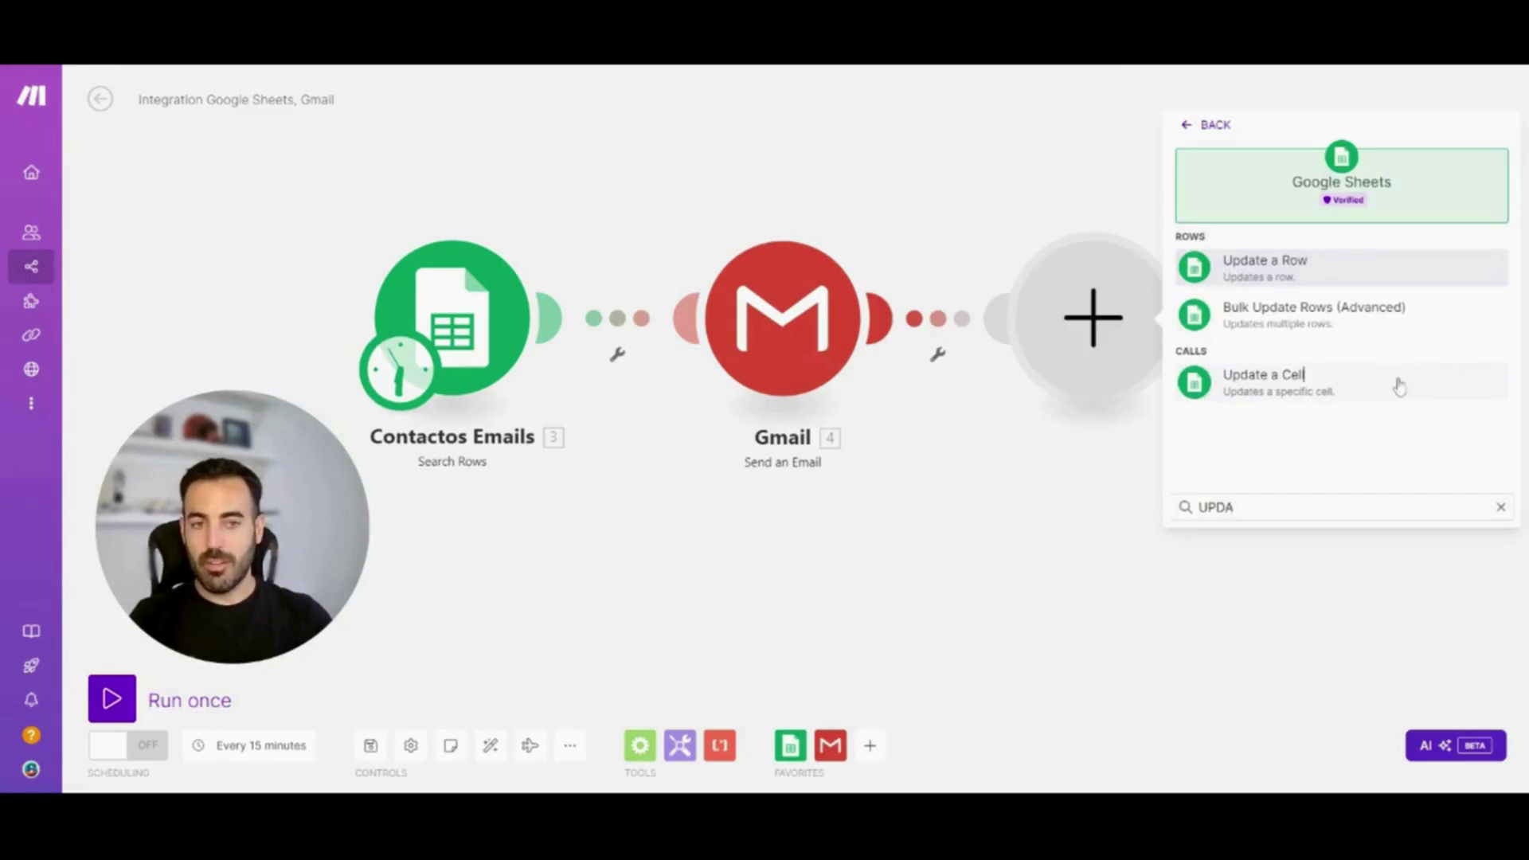
left_click(1397, 382)
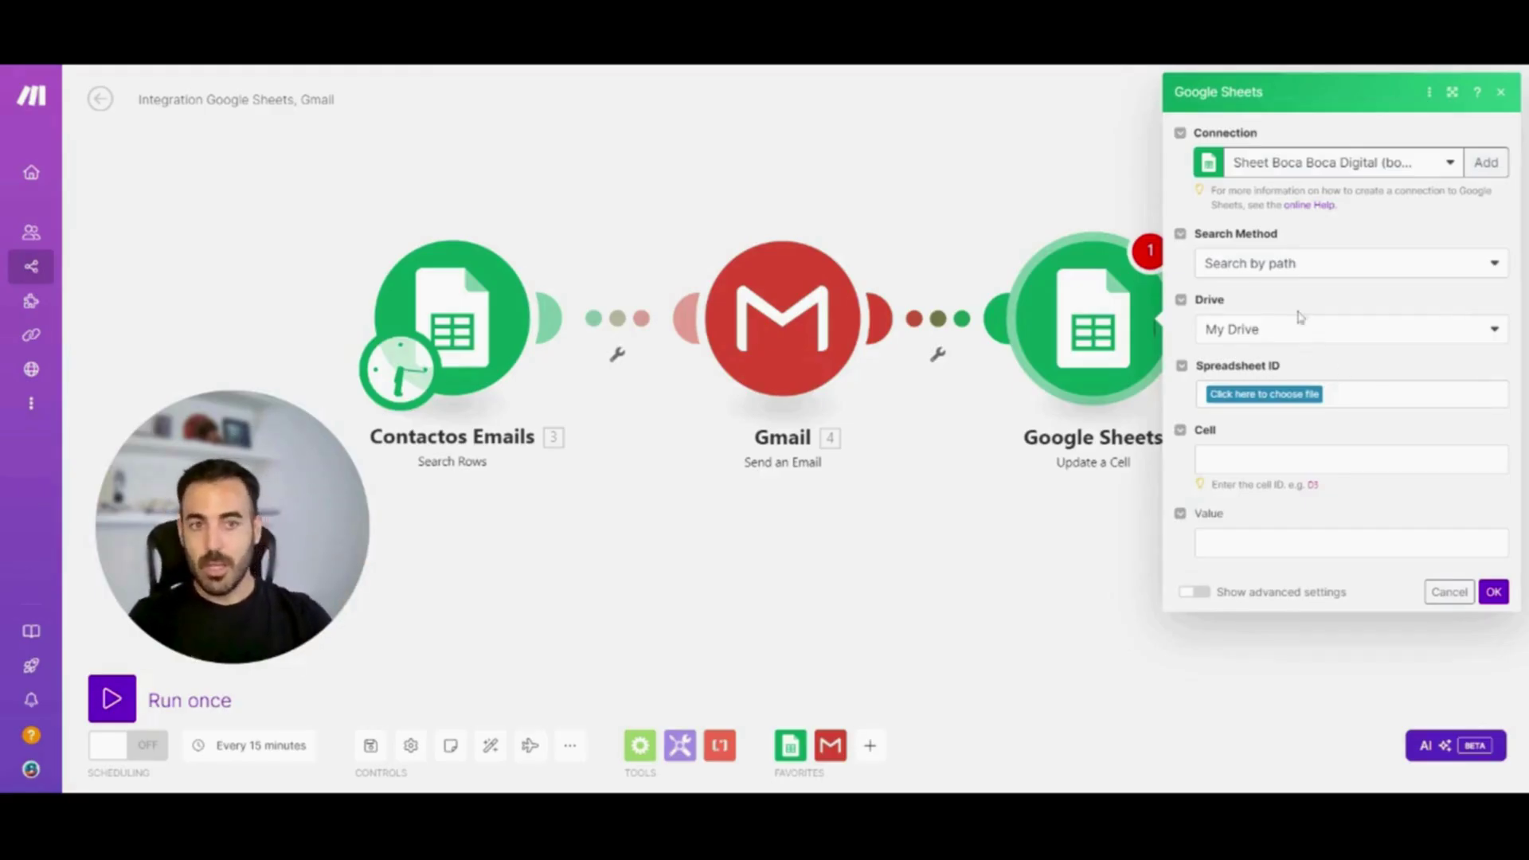
left_click(1316, 275)
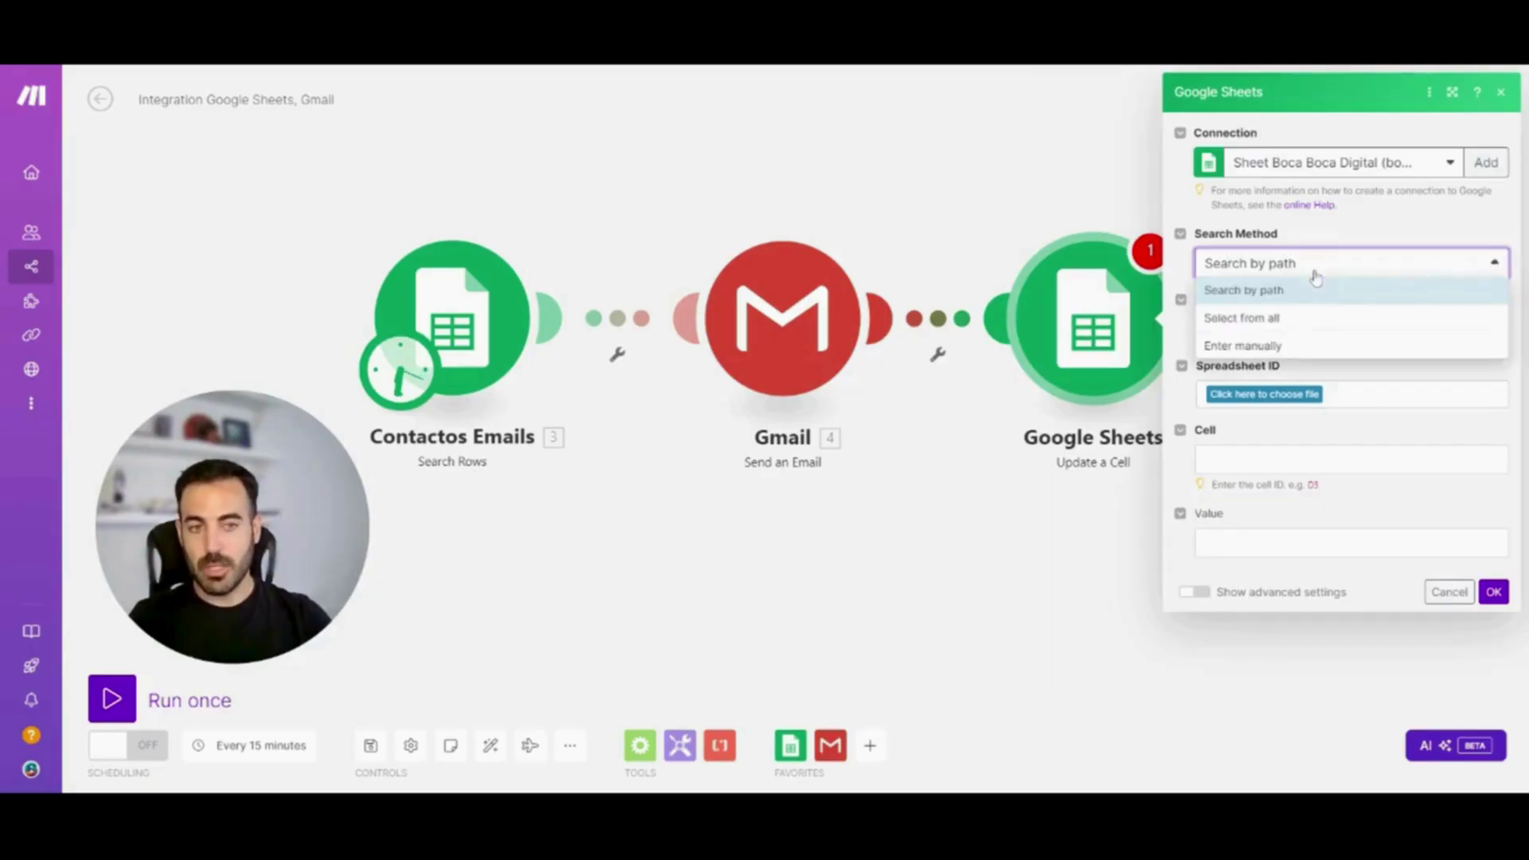
left_click(1306, 348)
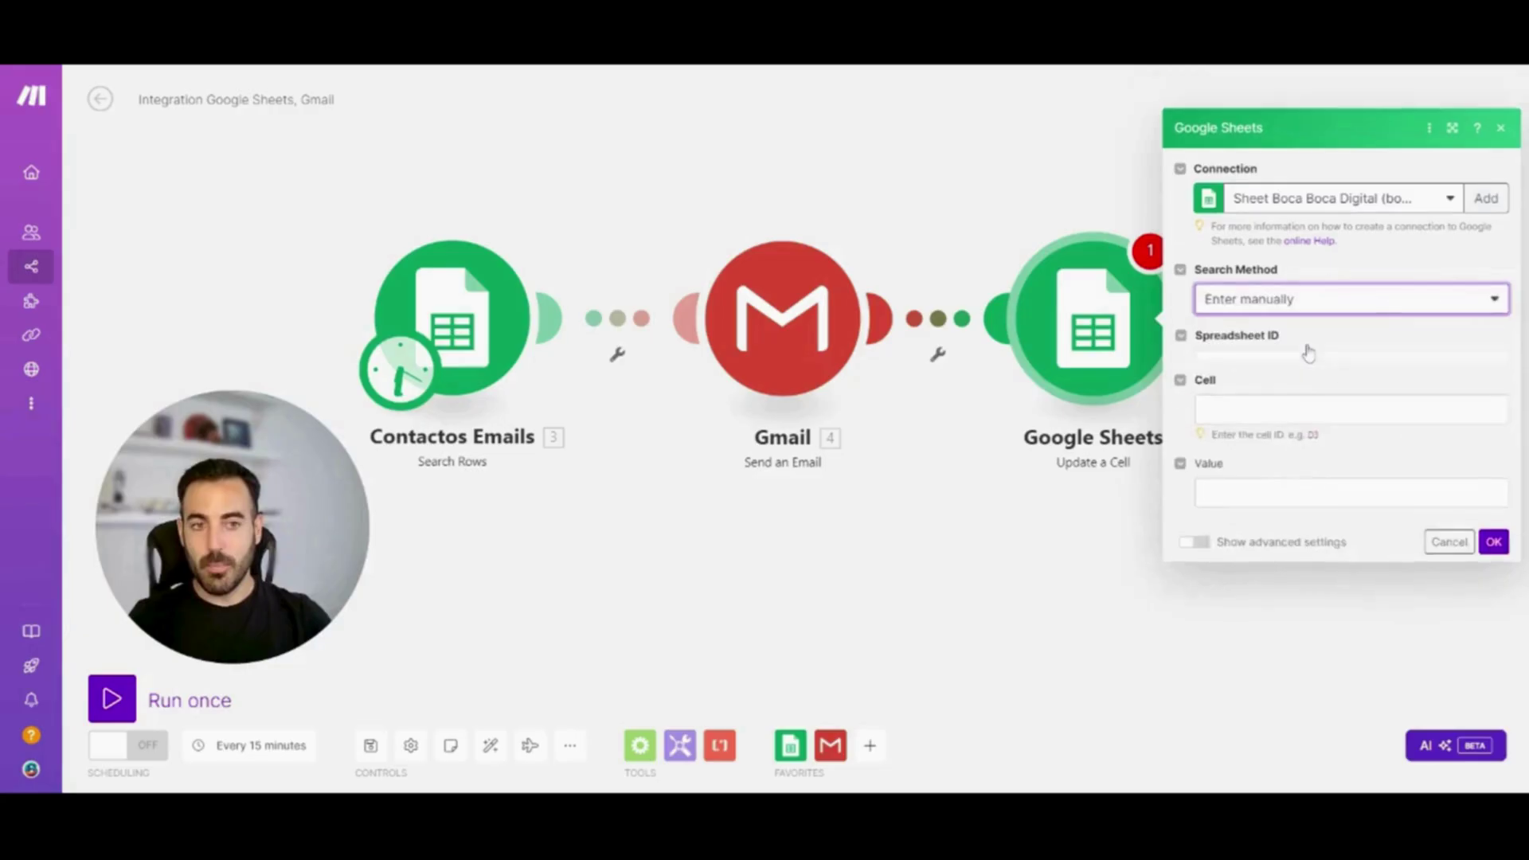
left_click(1314, 329)
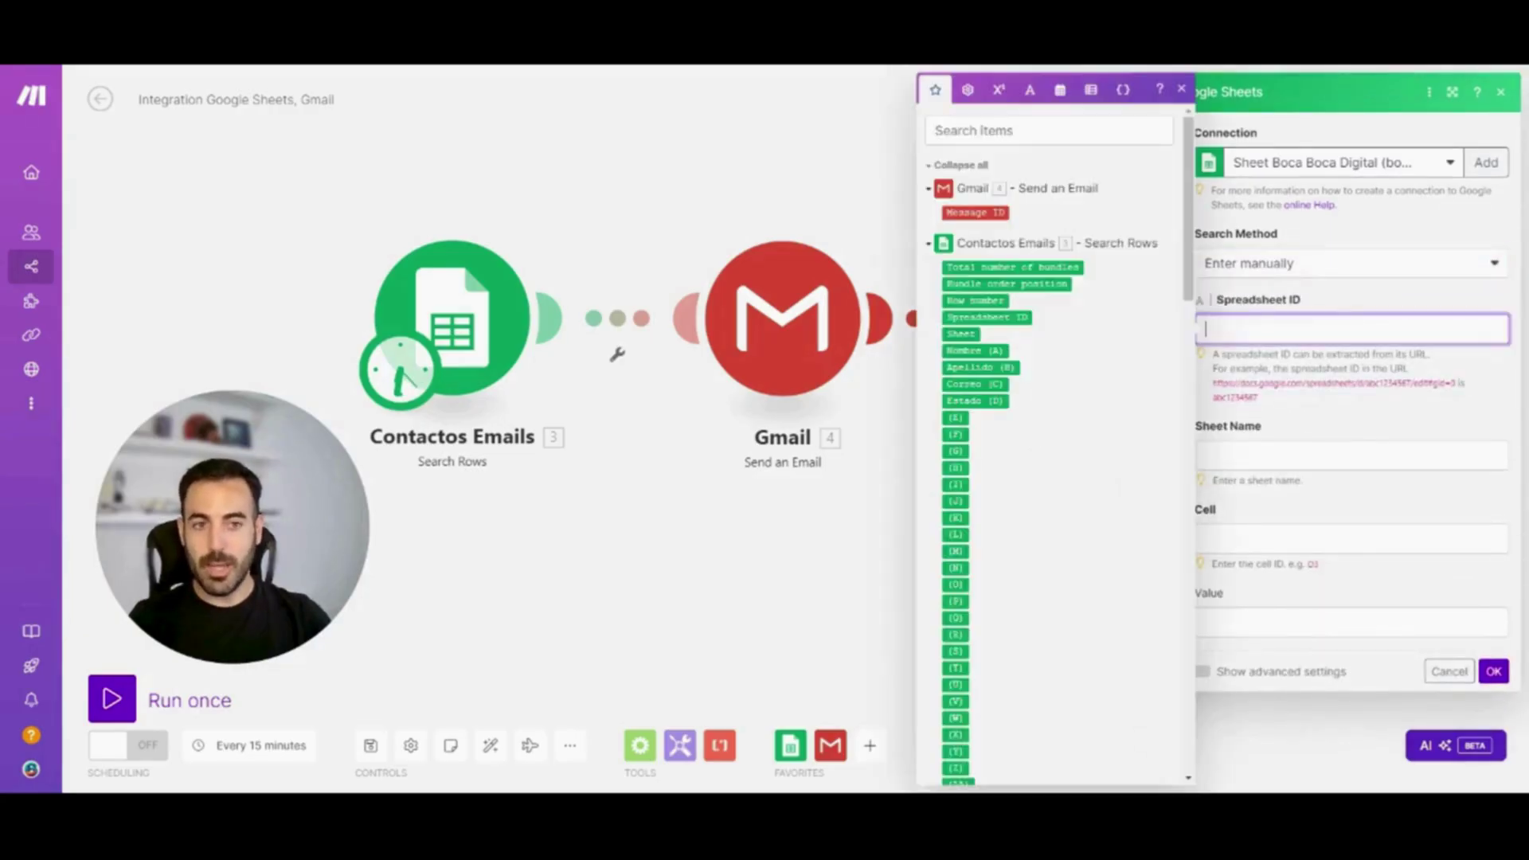
left_click(1020, 317)
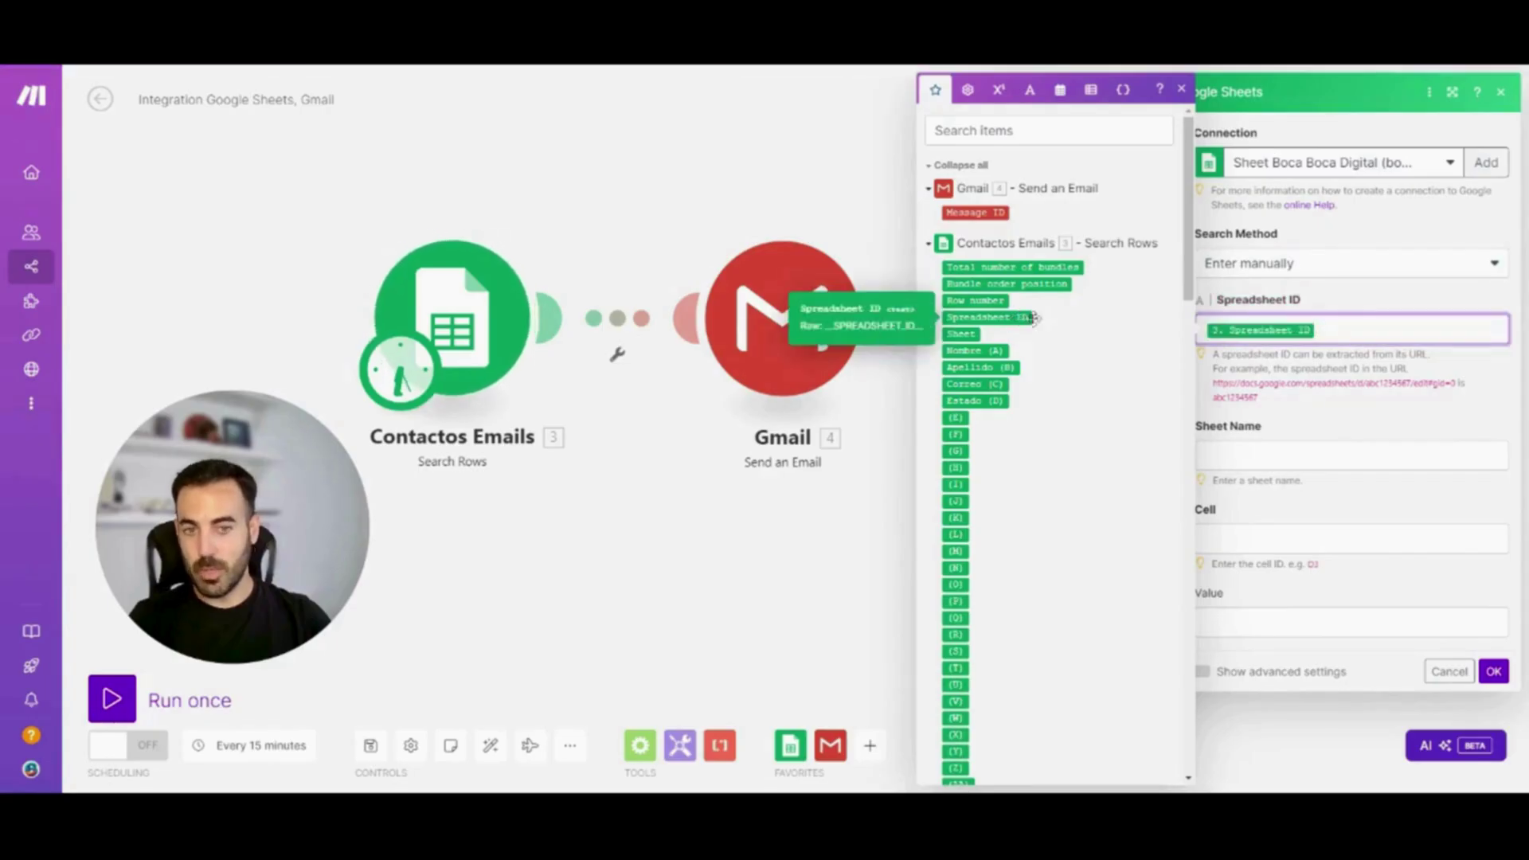
Map the Sheet name, set Cell to D2, and save the Update a Cell settings
key("Tab")
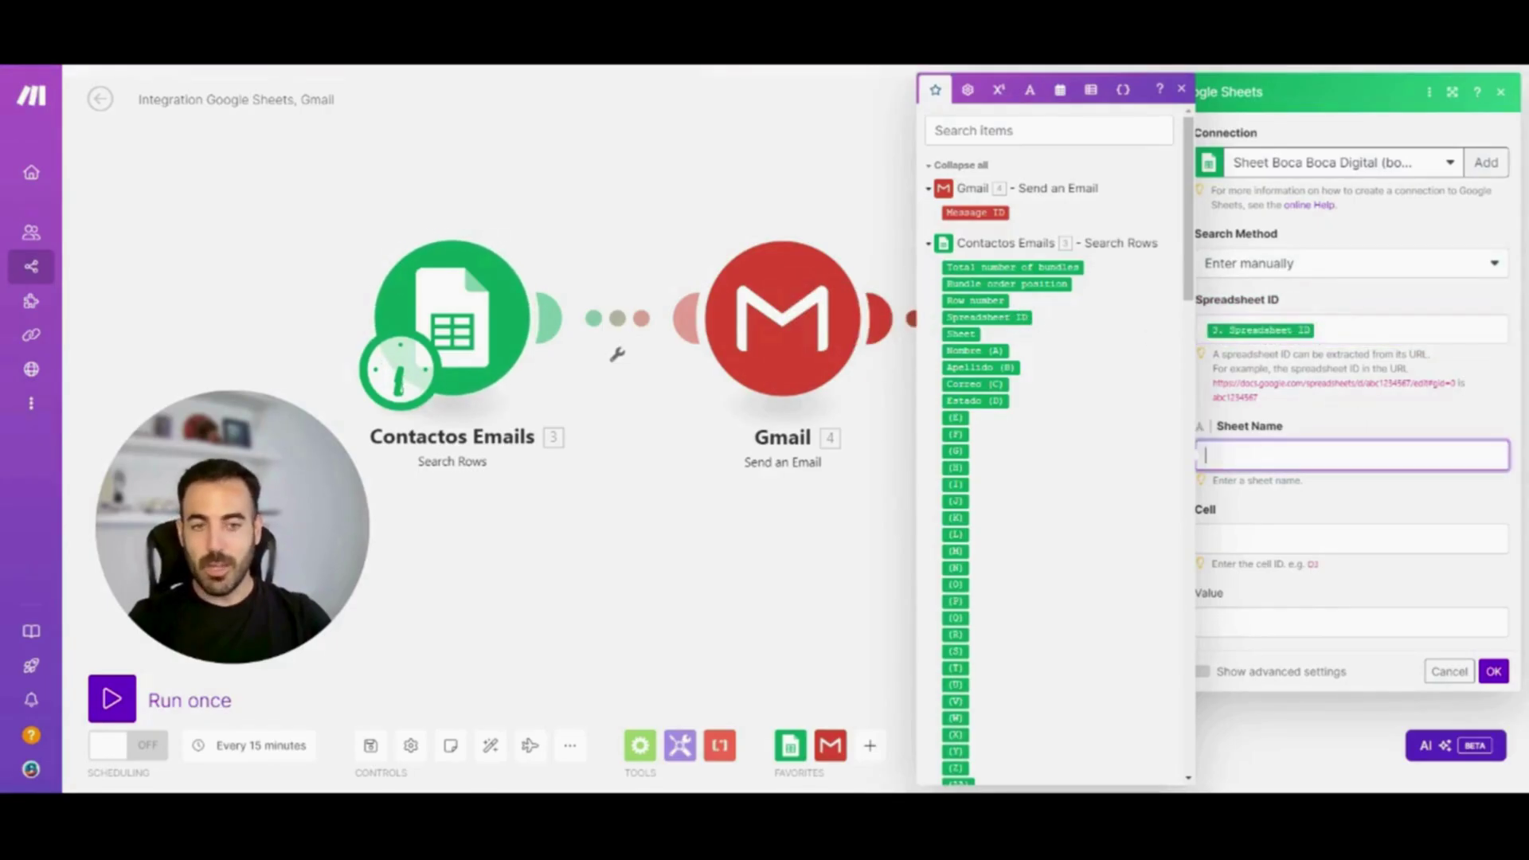
left_click(958, 334)
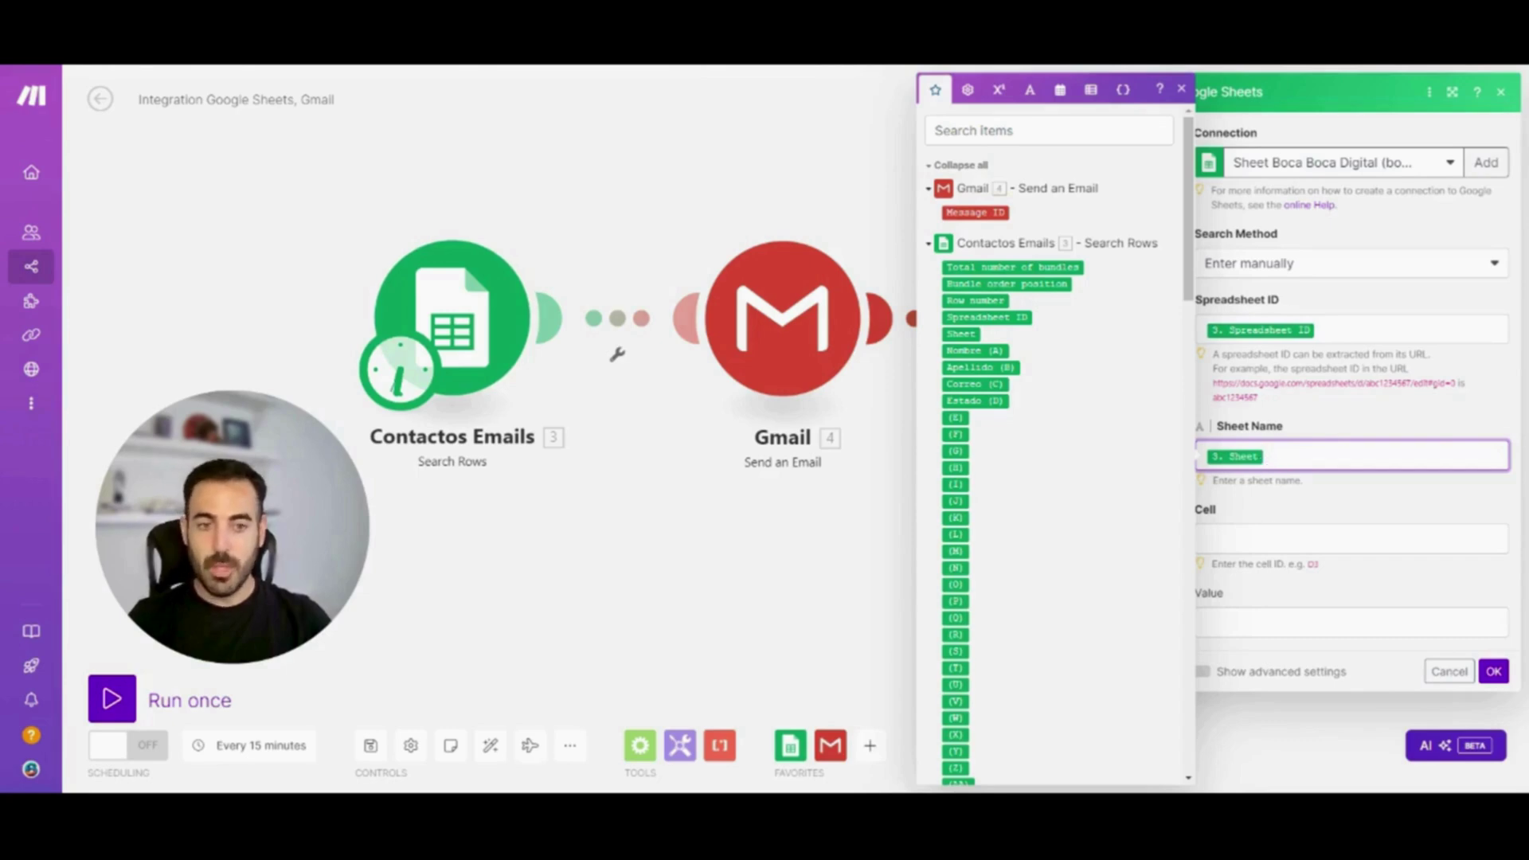
key("Tab")
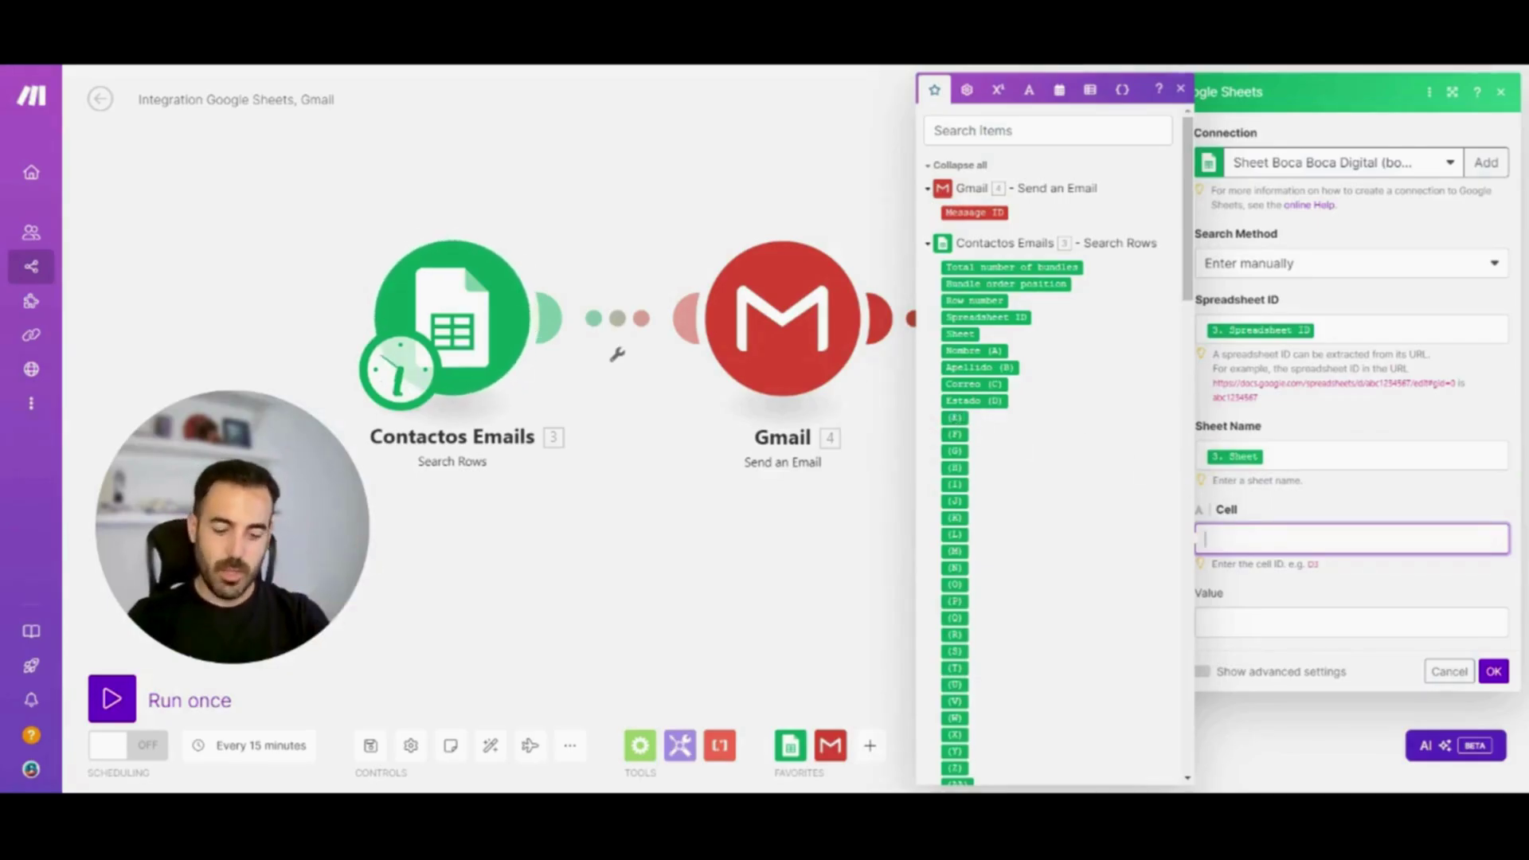
type("D2")
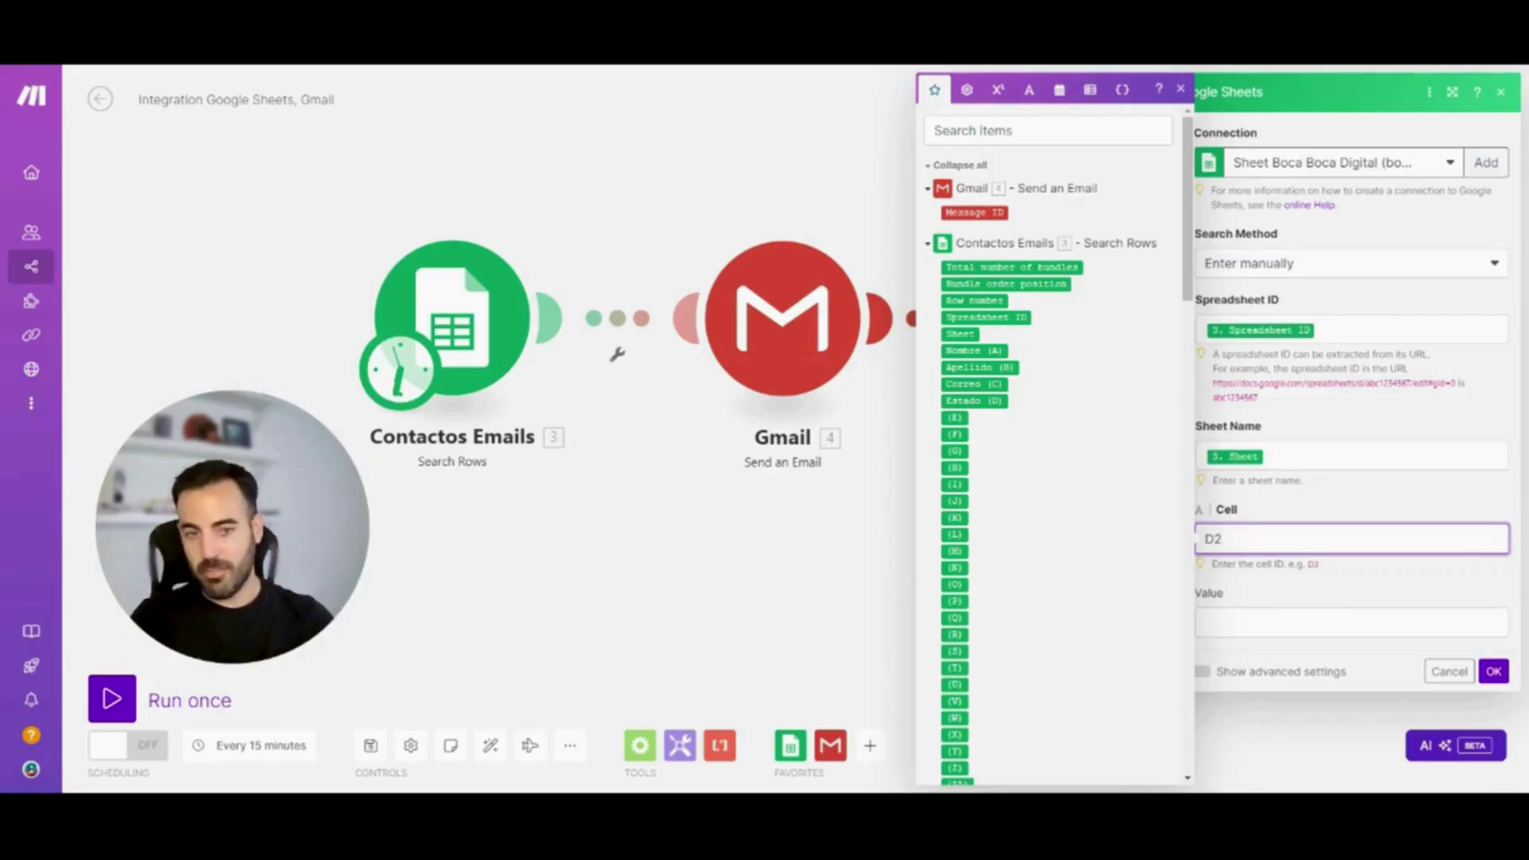
left_click(1502, 680)
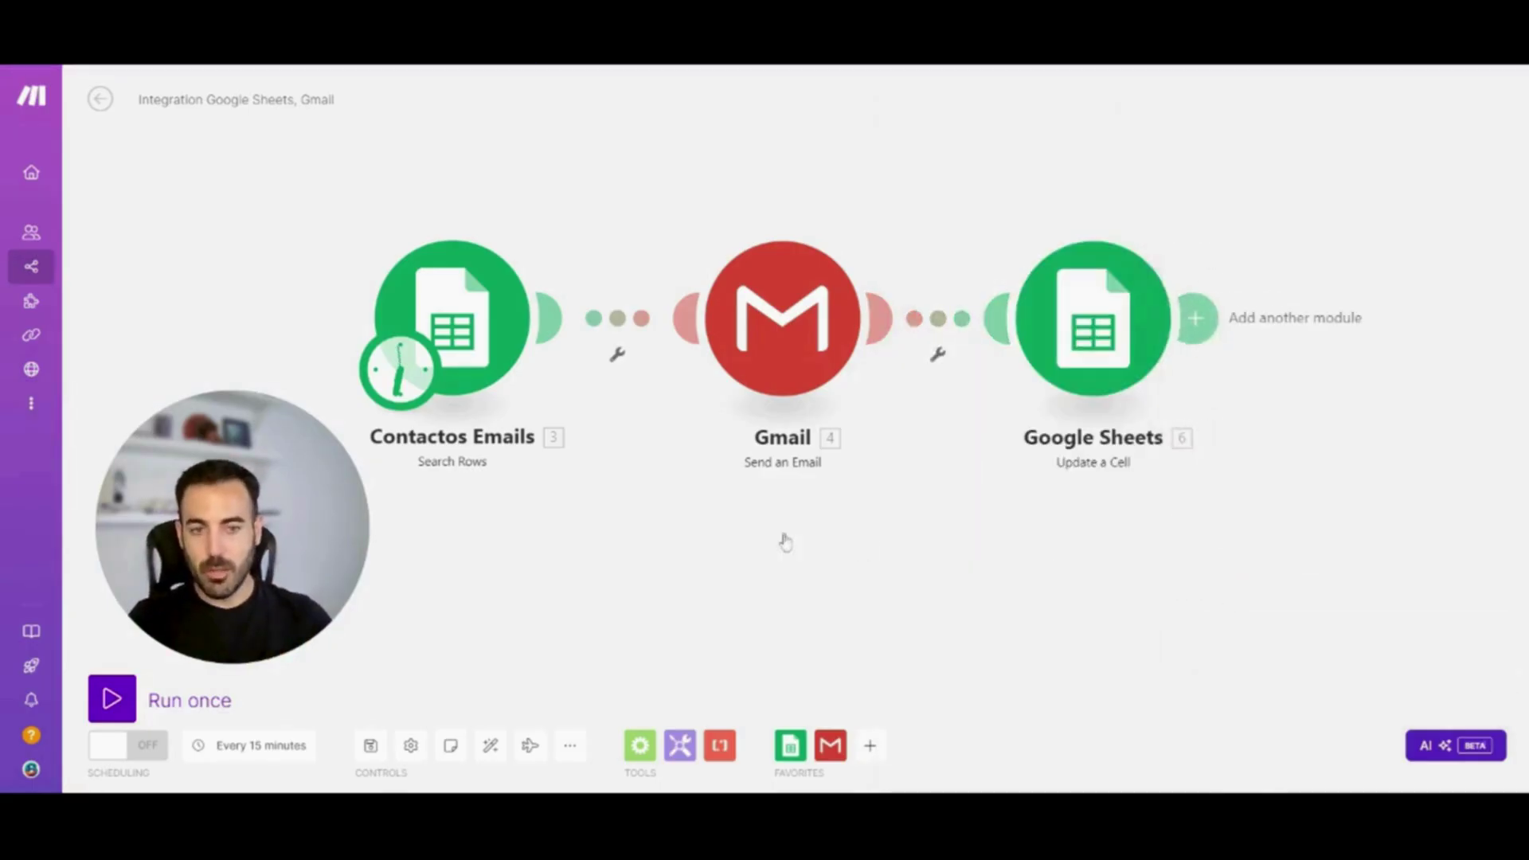
Run the scenario once to test Contactos Emails, Gmail and Google Sheets
left_click(112, 698)
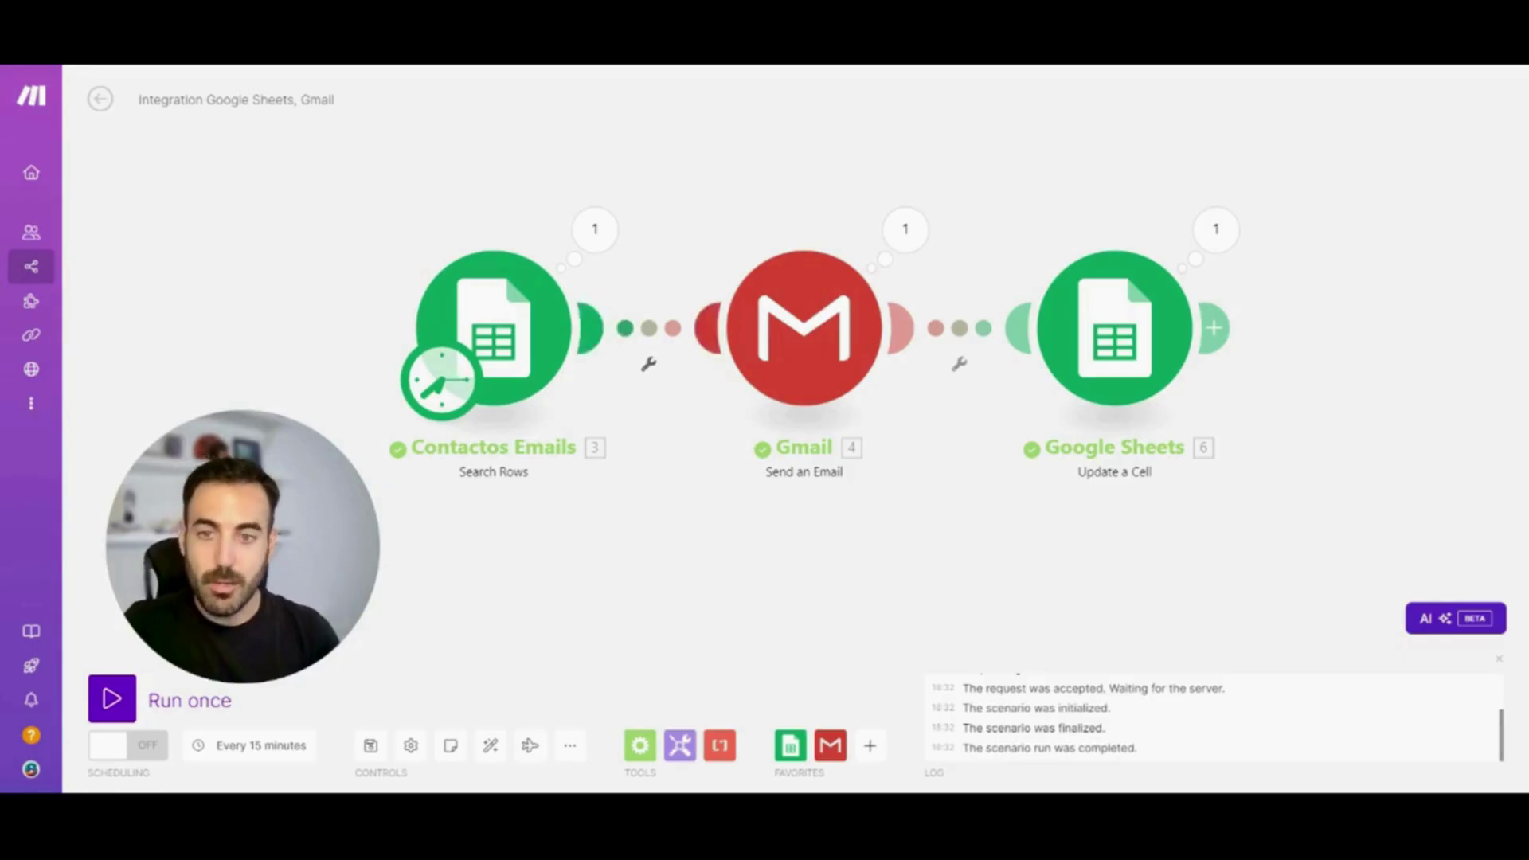
Add a filter labelled 'Revisar Enviados' on the Contactos Emails–Gmail link
left_click(649, 365)
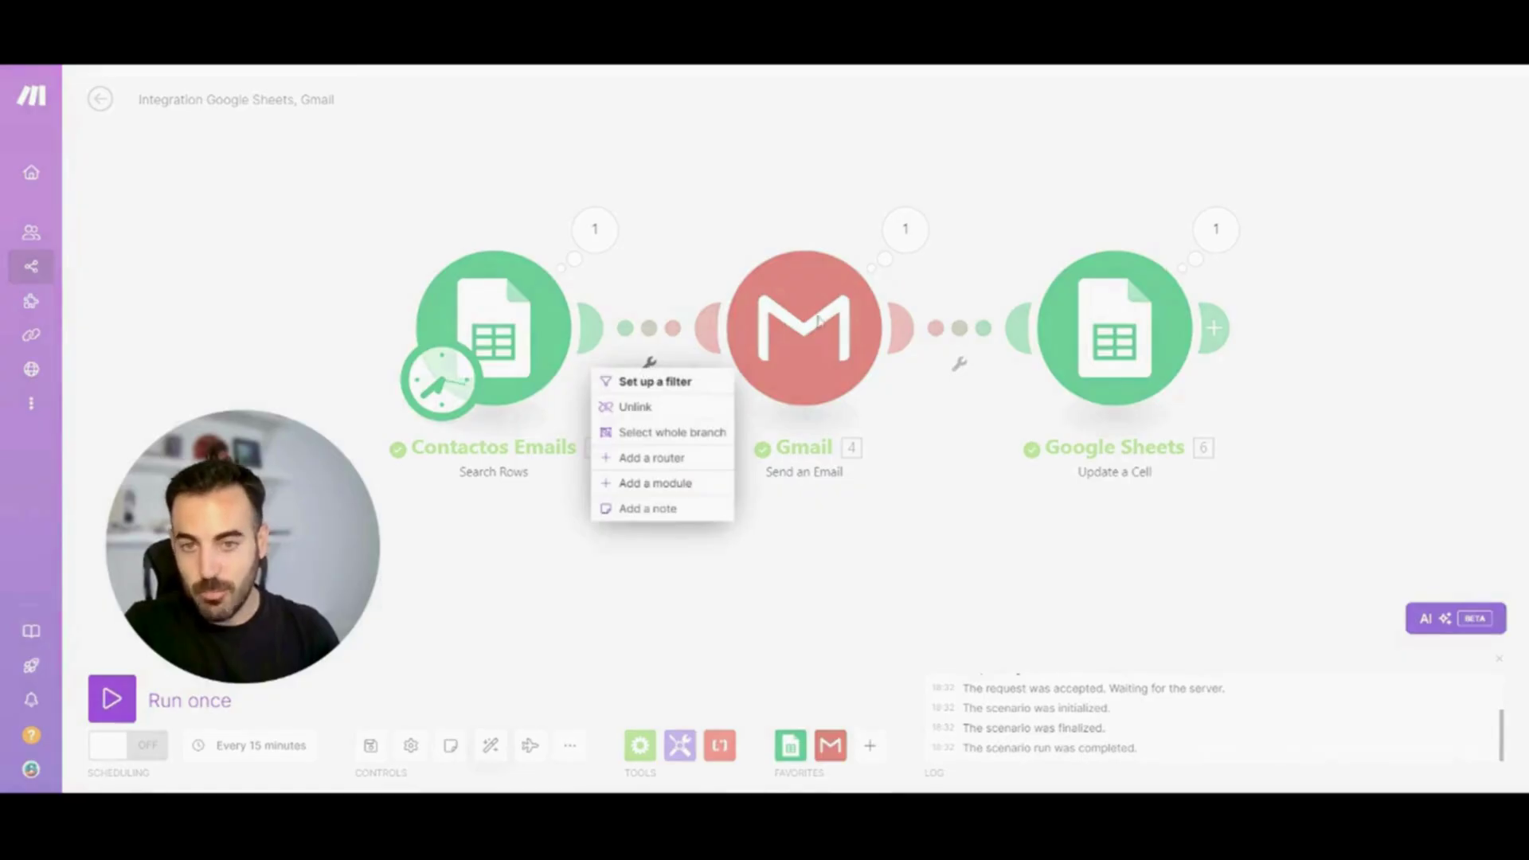
left_click(669, 383)
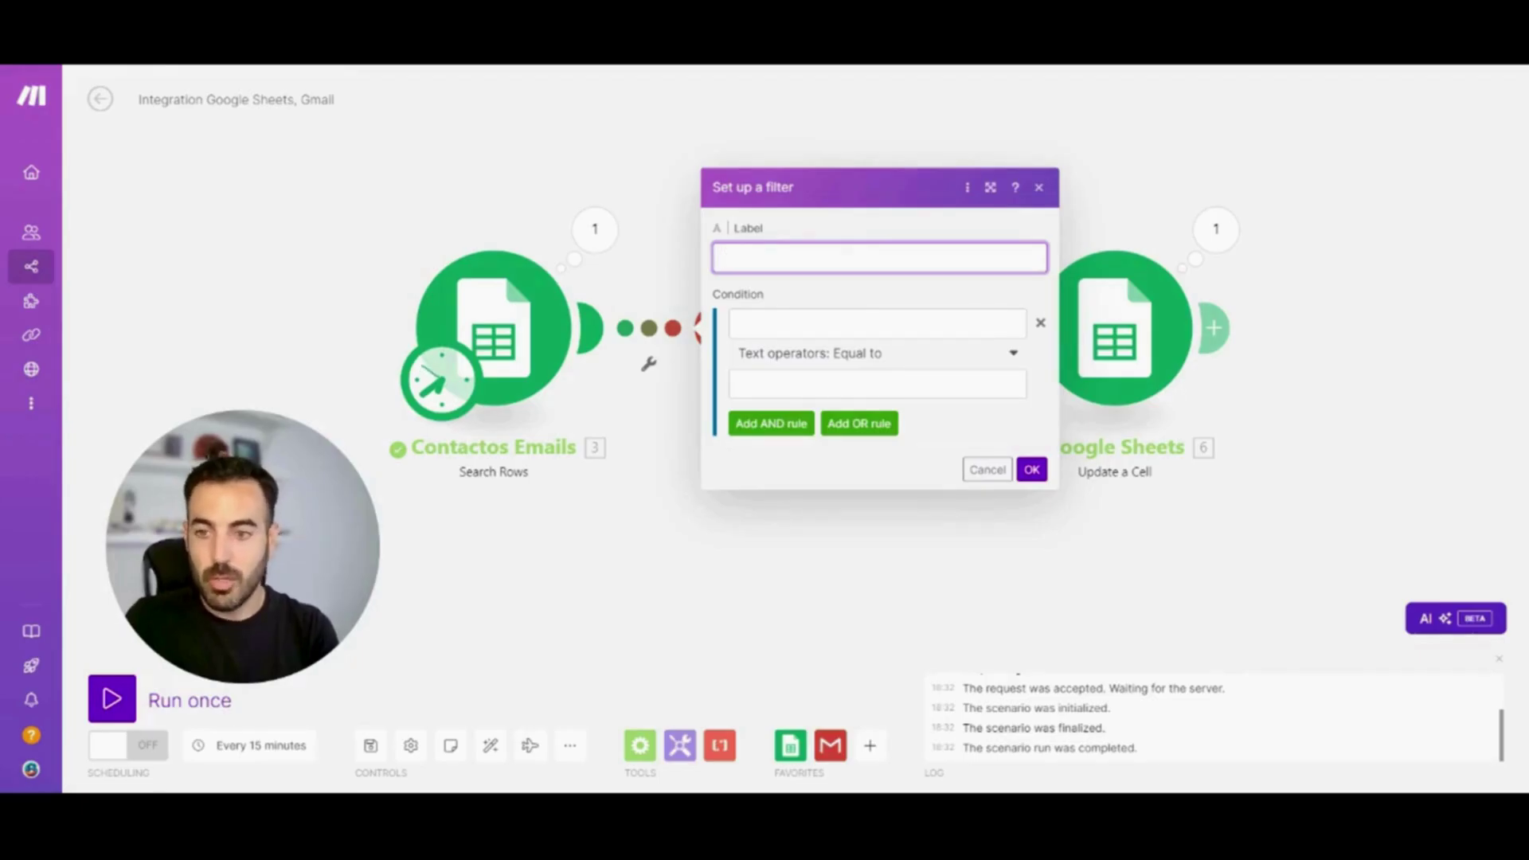
type("R")
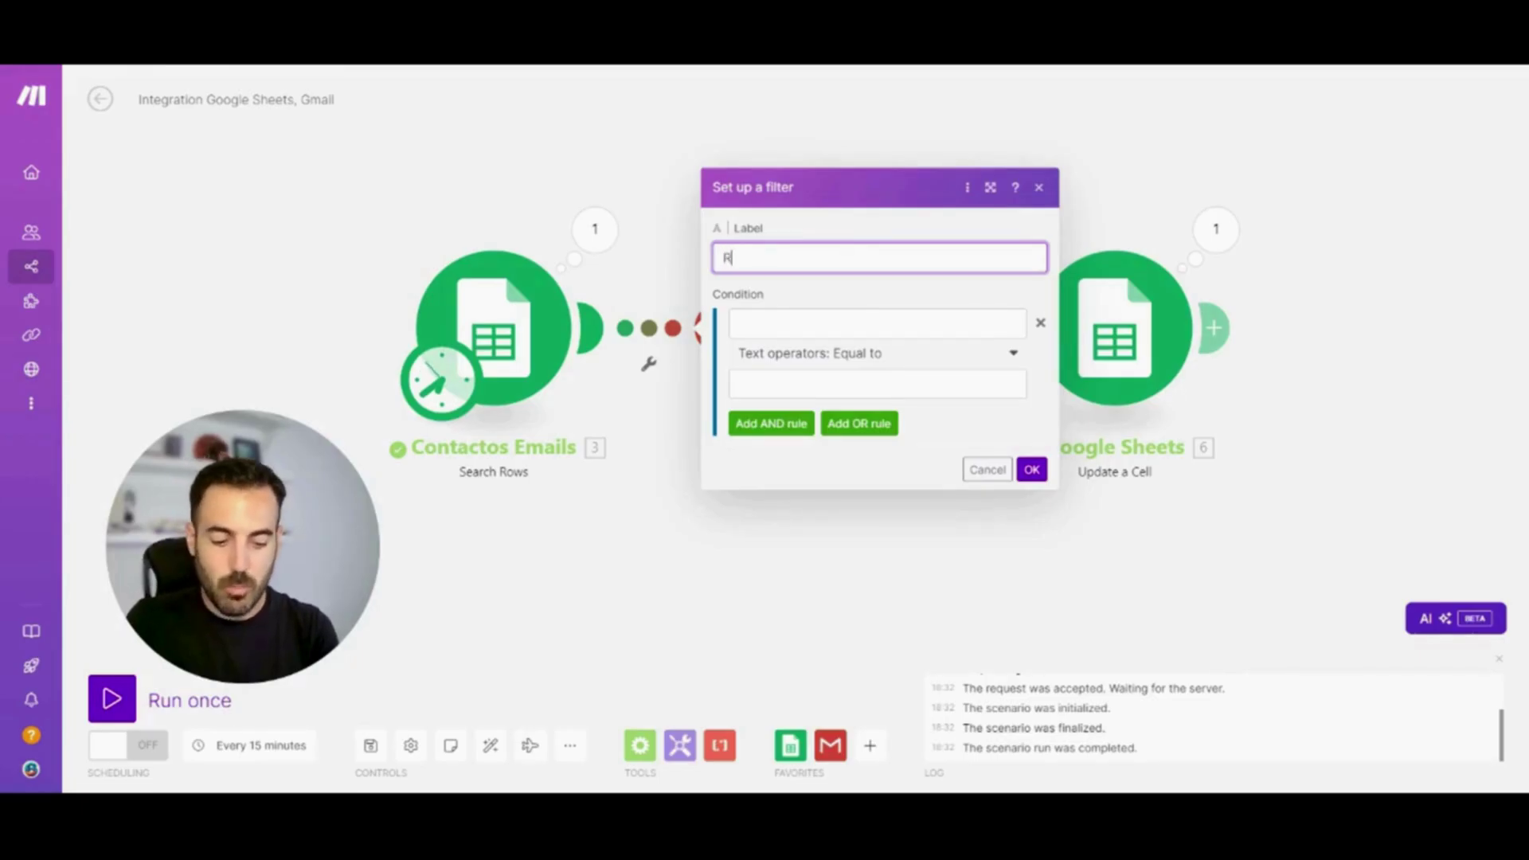
type("evisar Enbv")
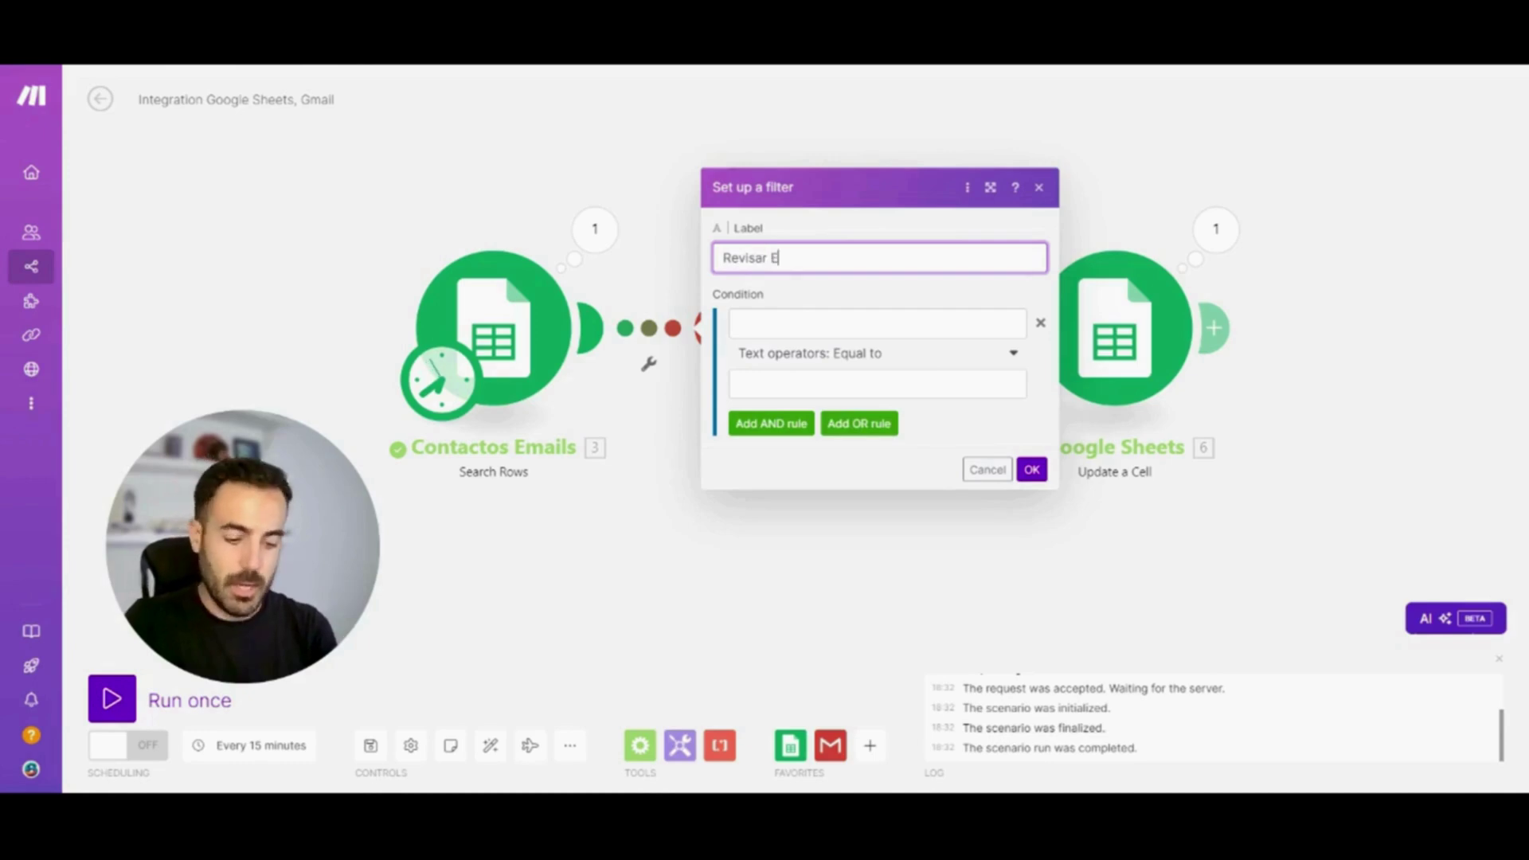
key("BackSpace")
key("BackSpace")
type("viados")
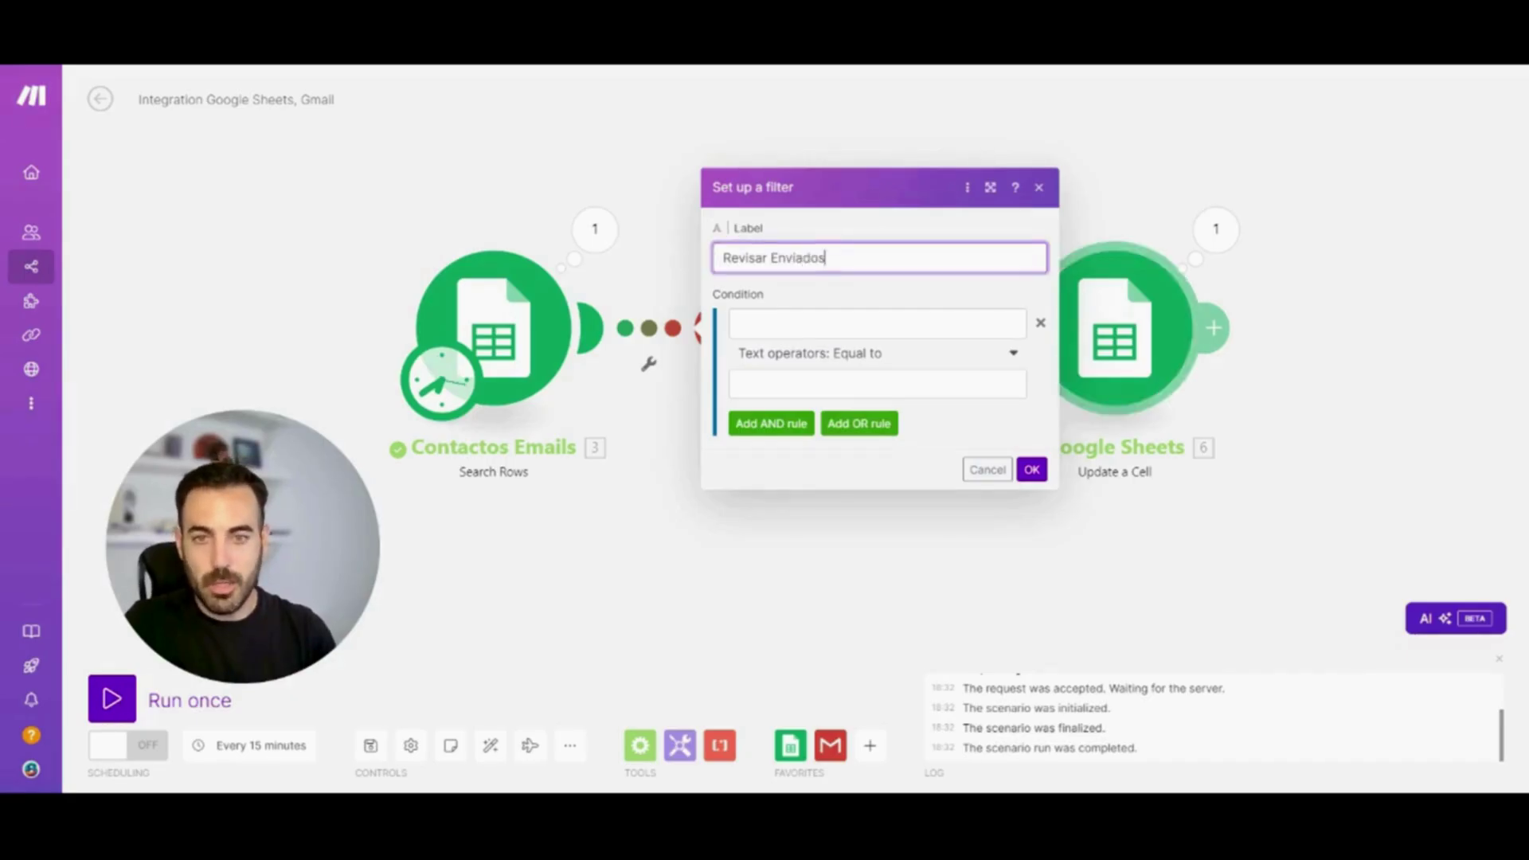
Set the filter condition to 3. Estado (D) Not equal to 'Enviado', then tidy module positions
left_click(877, 323)
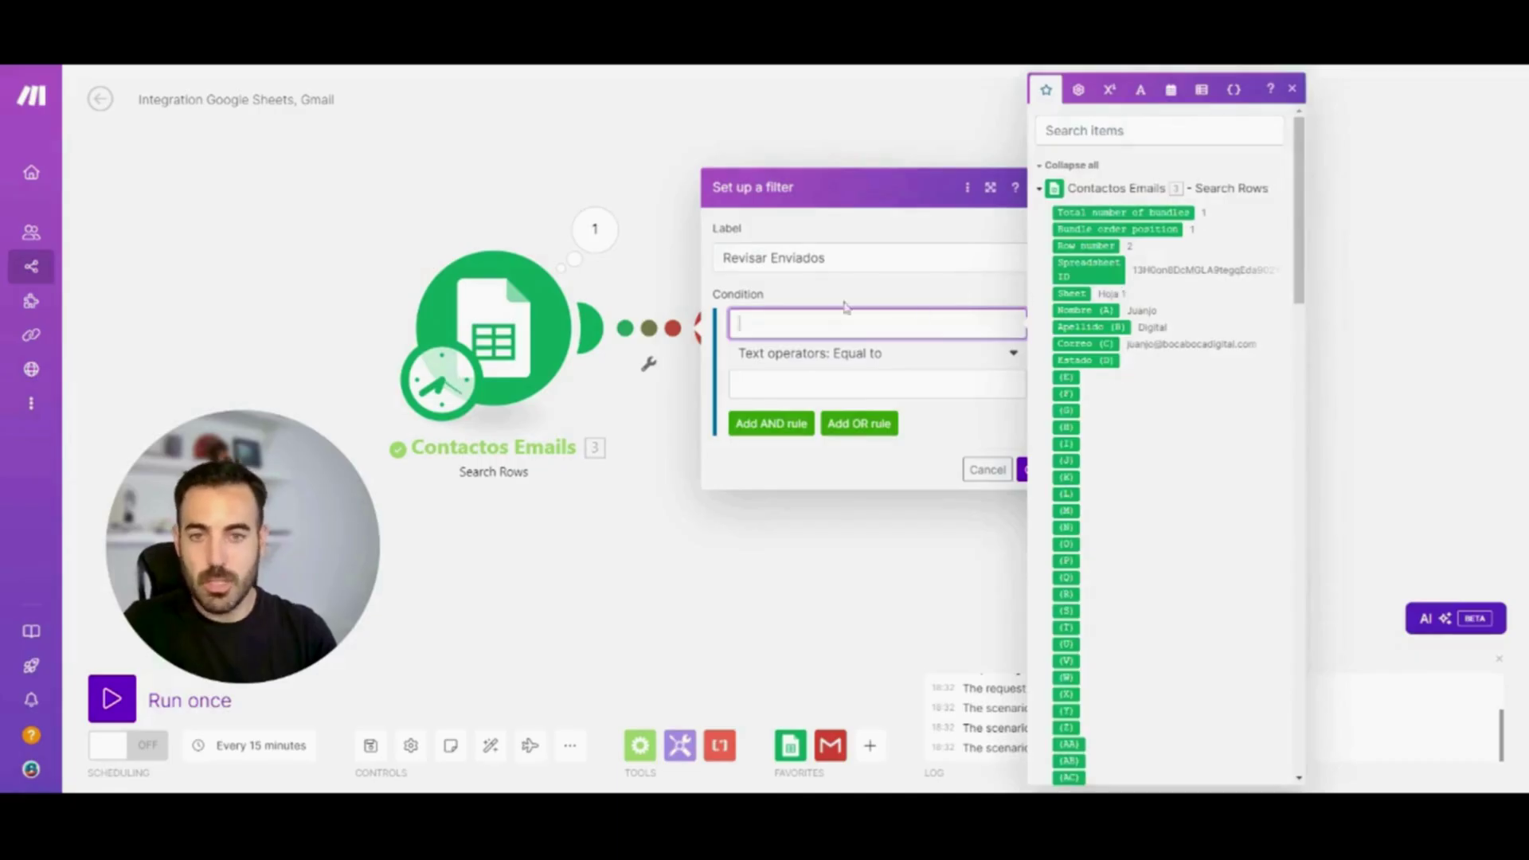
left_click(1079, 360)
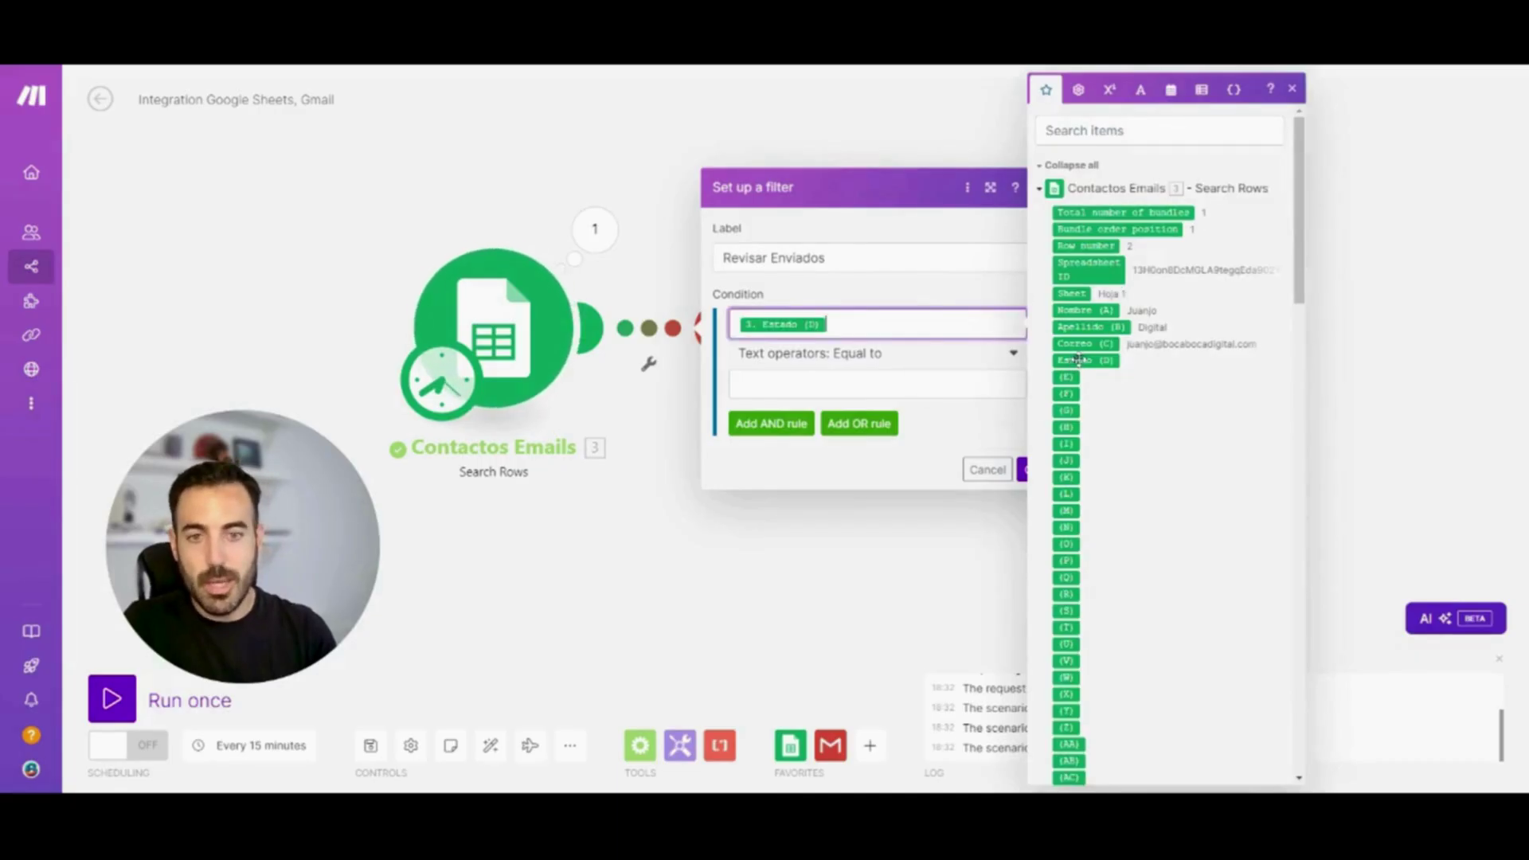
left_click(888, 354)
left_click(888, 354)
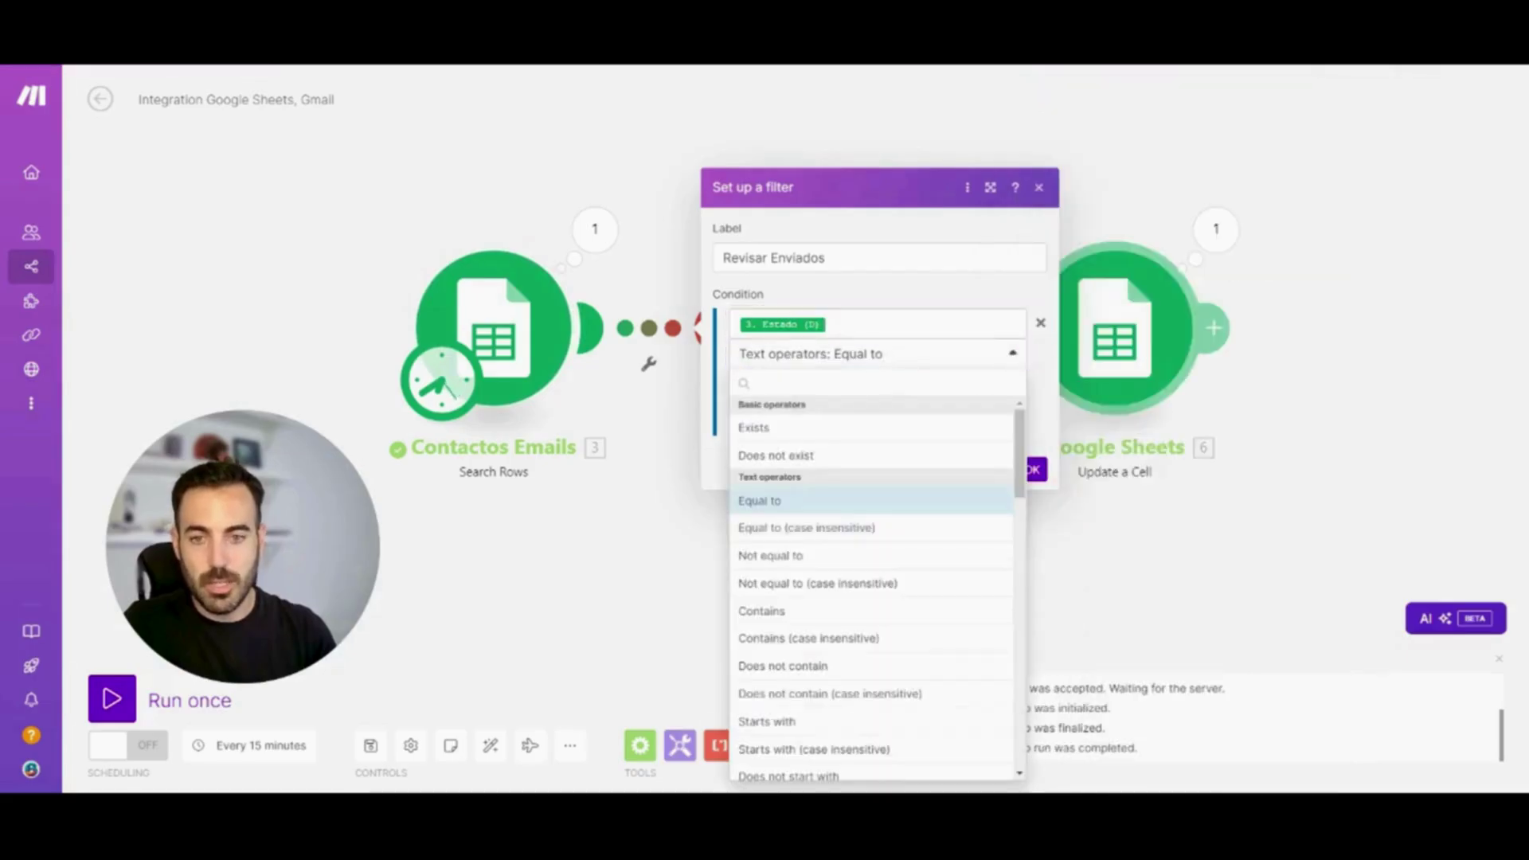
left_click(841, 558)
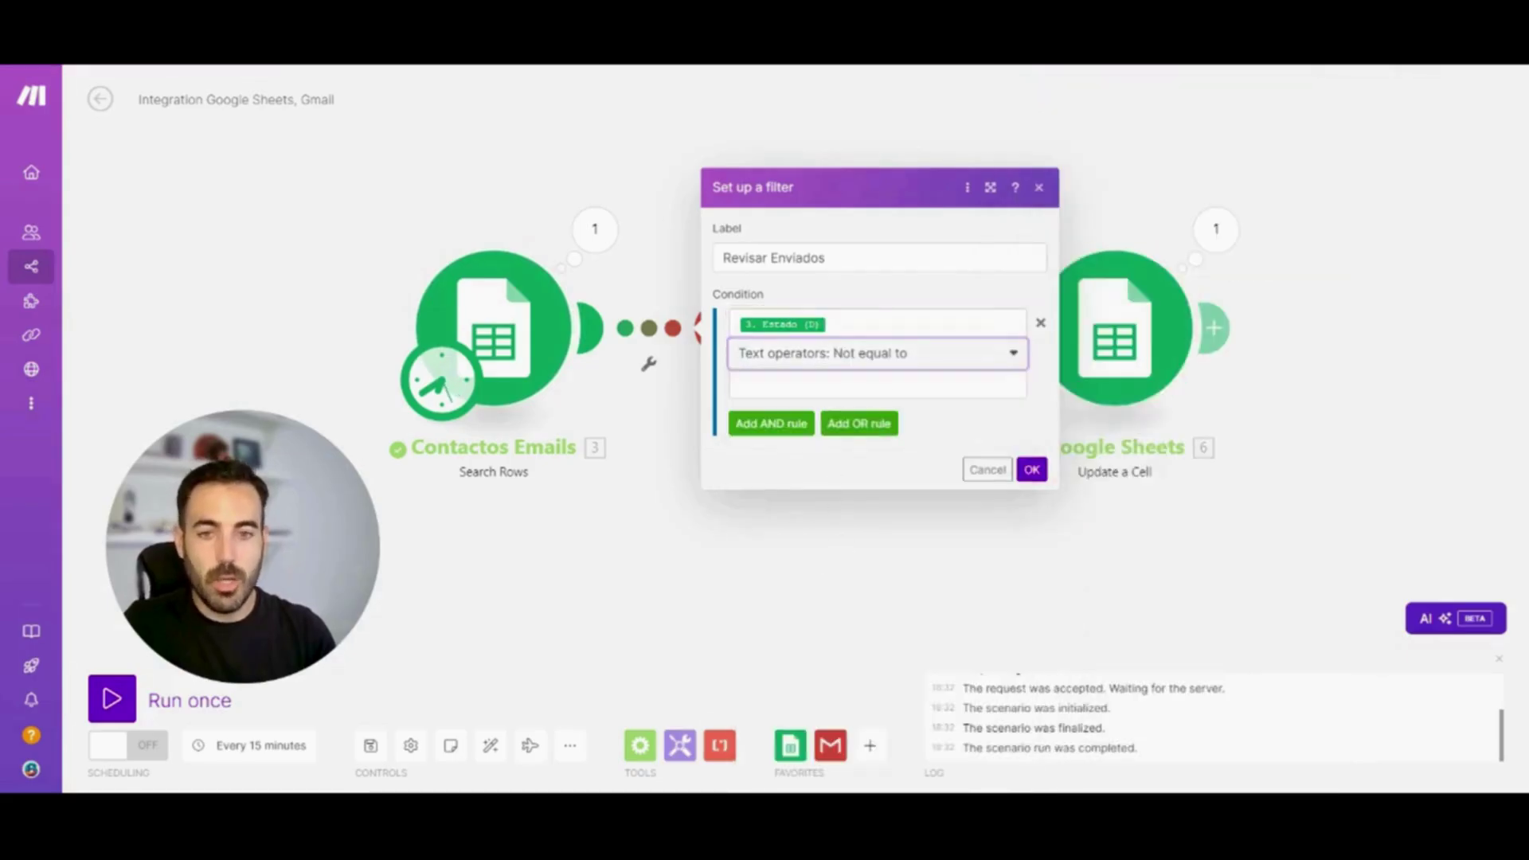
left_click(876, 384)
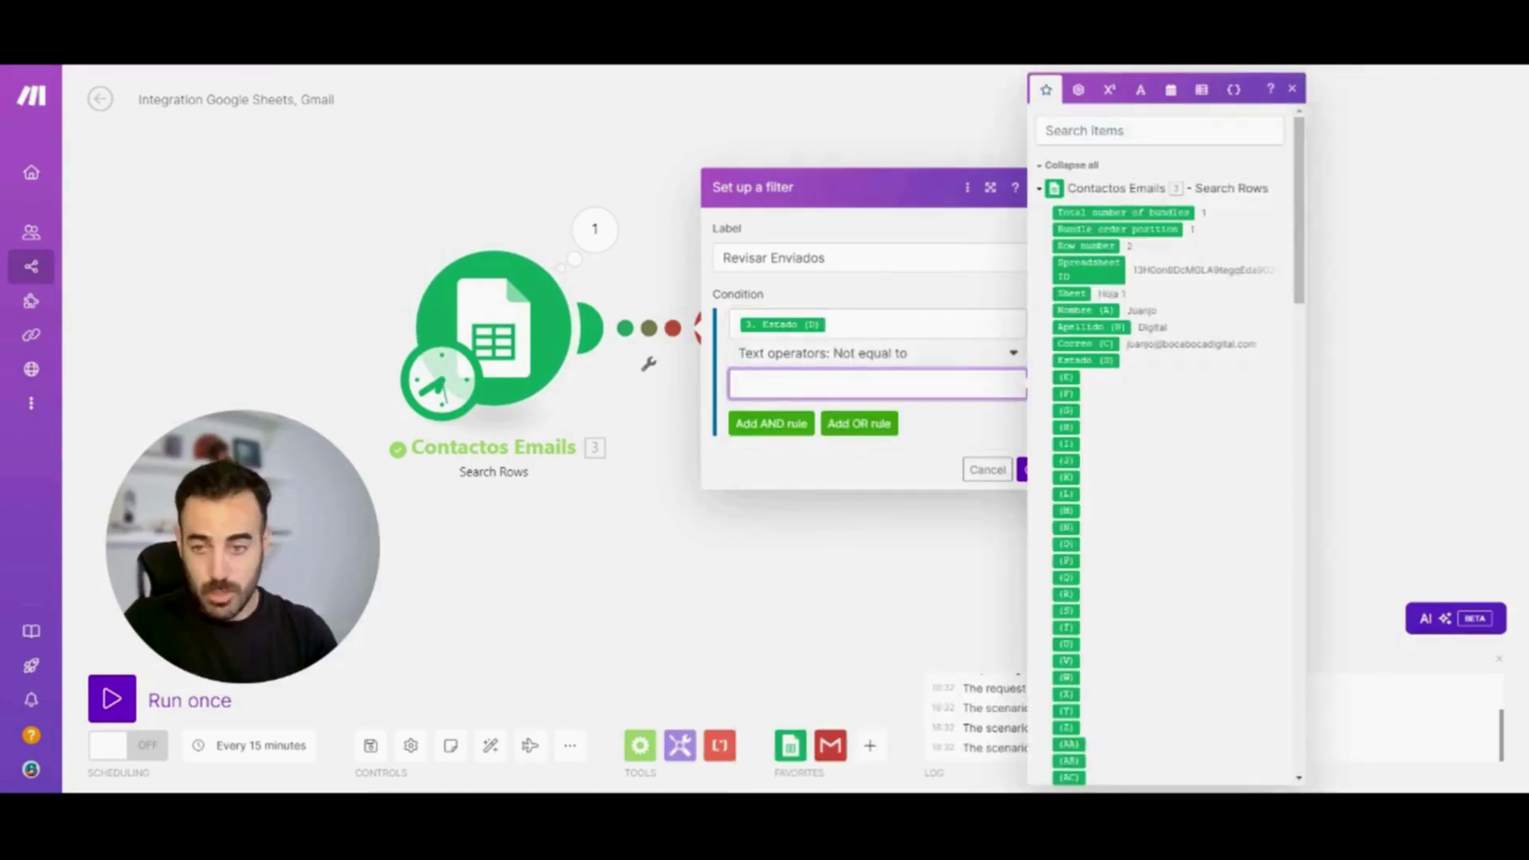
type("Enviado")
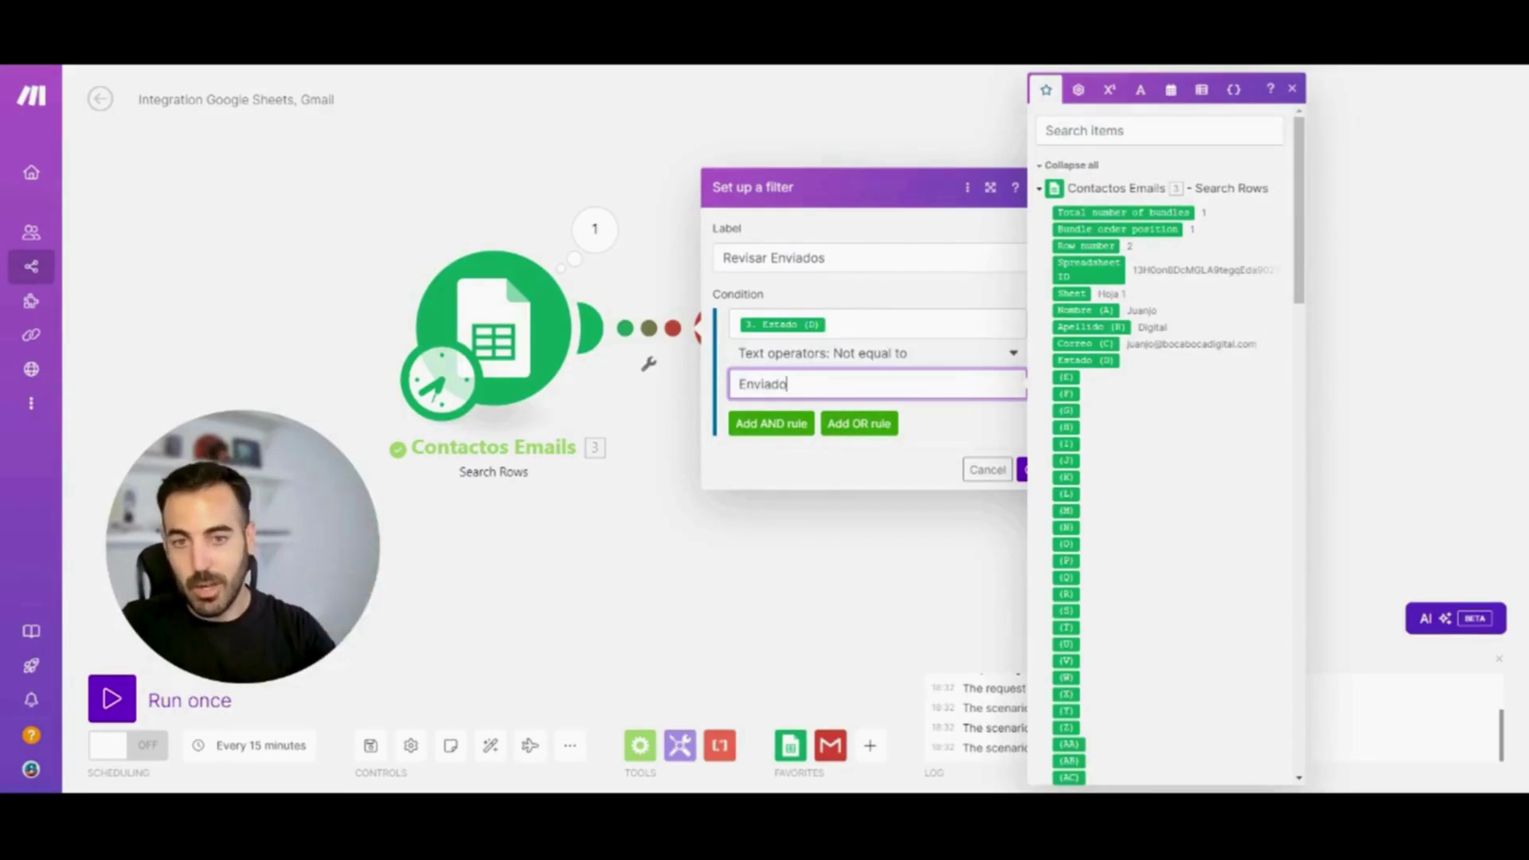
key("Return")
left_click_drag(792, 382, 891, 247)
left_click_drag(553, 456, 421, 316)
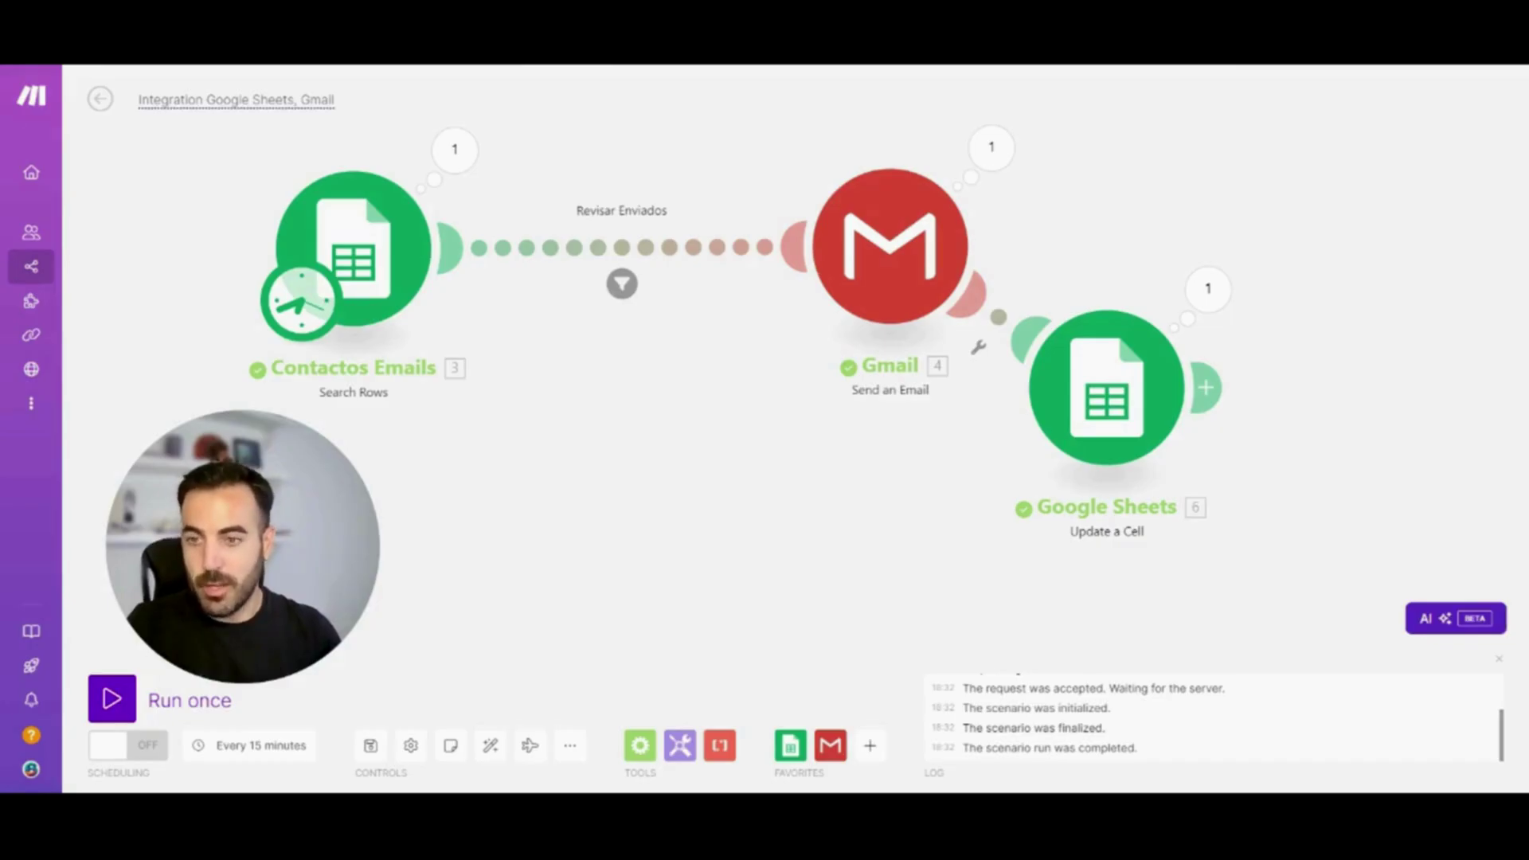
Replace the scenario title 'Integration Google Sheets, Gmail' with 'Escenario Curso TEST'
left_click(323, 100)
left_click_drag(335, 99, 137, 100)
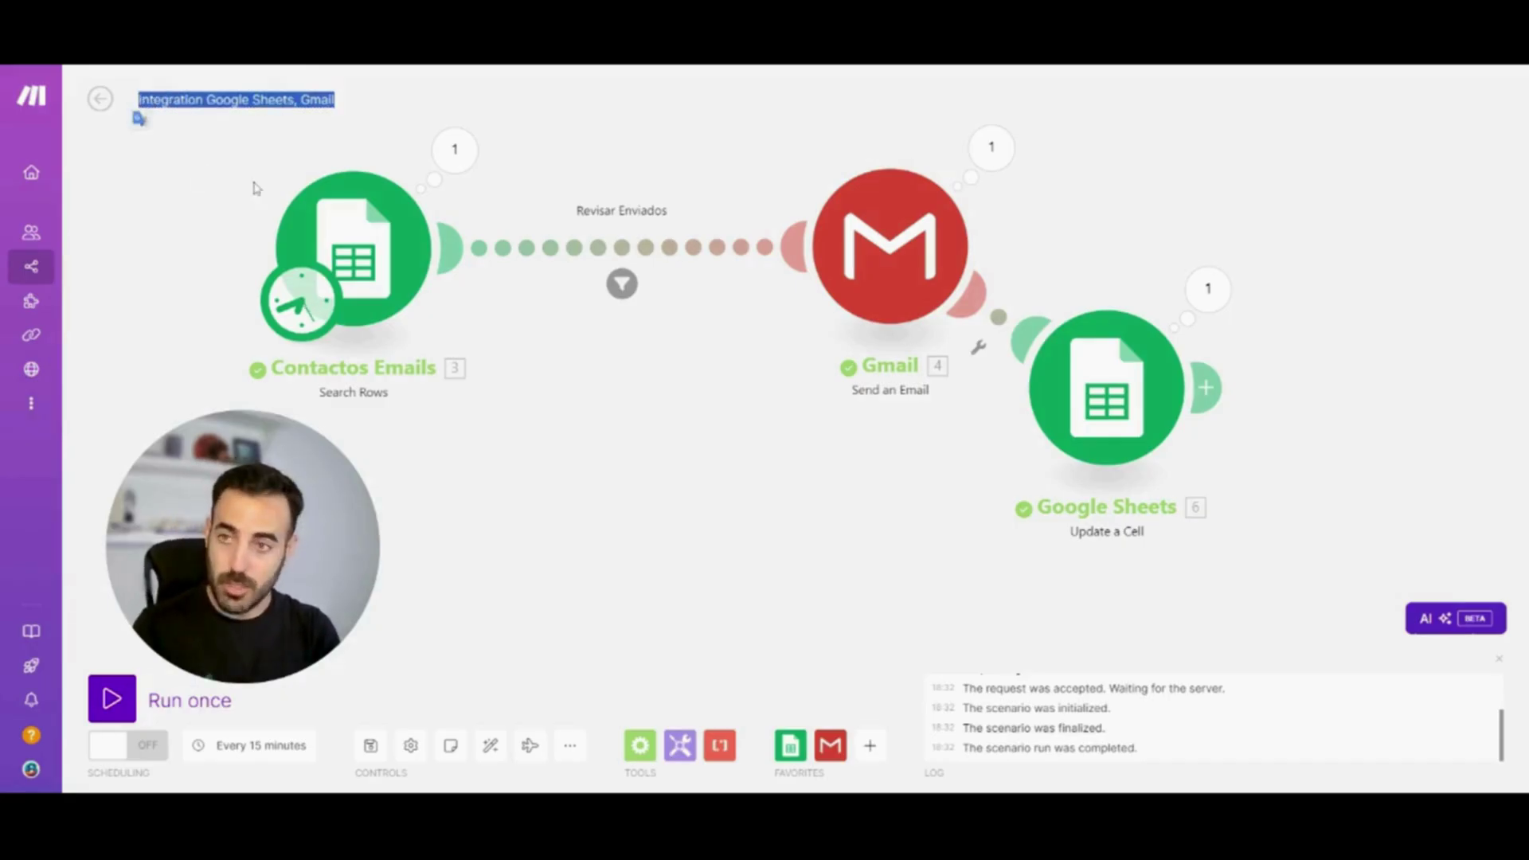
right_click(256, 221)
left_click(201, 106)
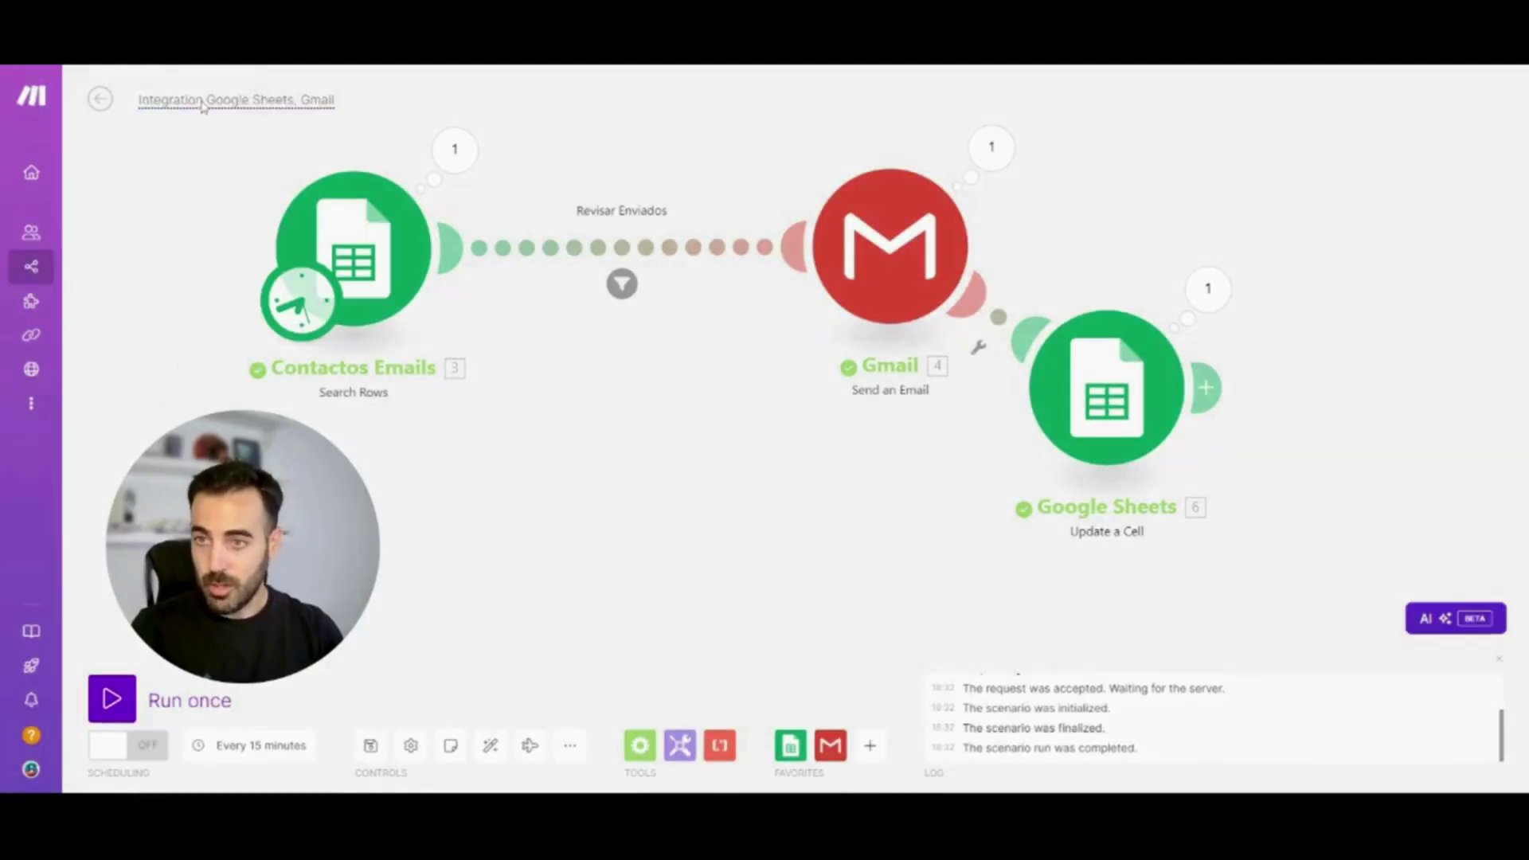
key("BackSpace")
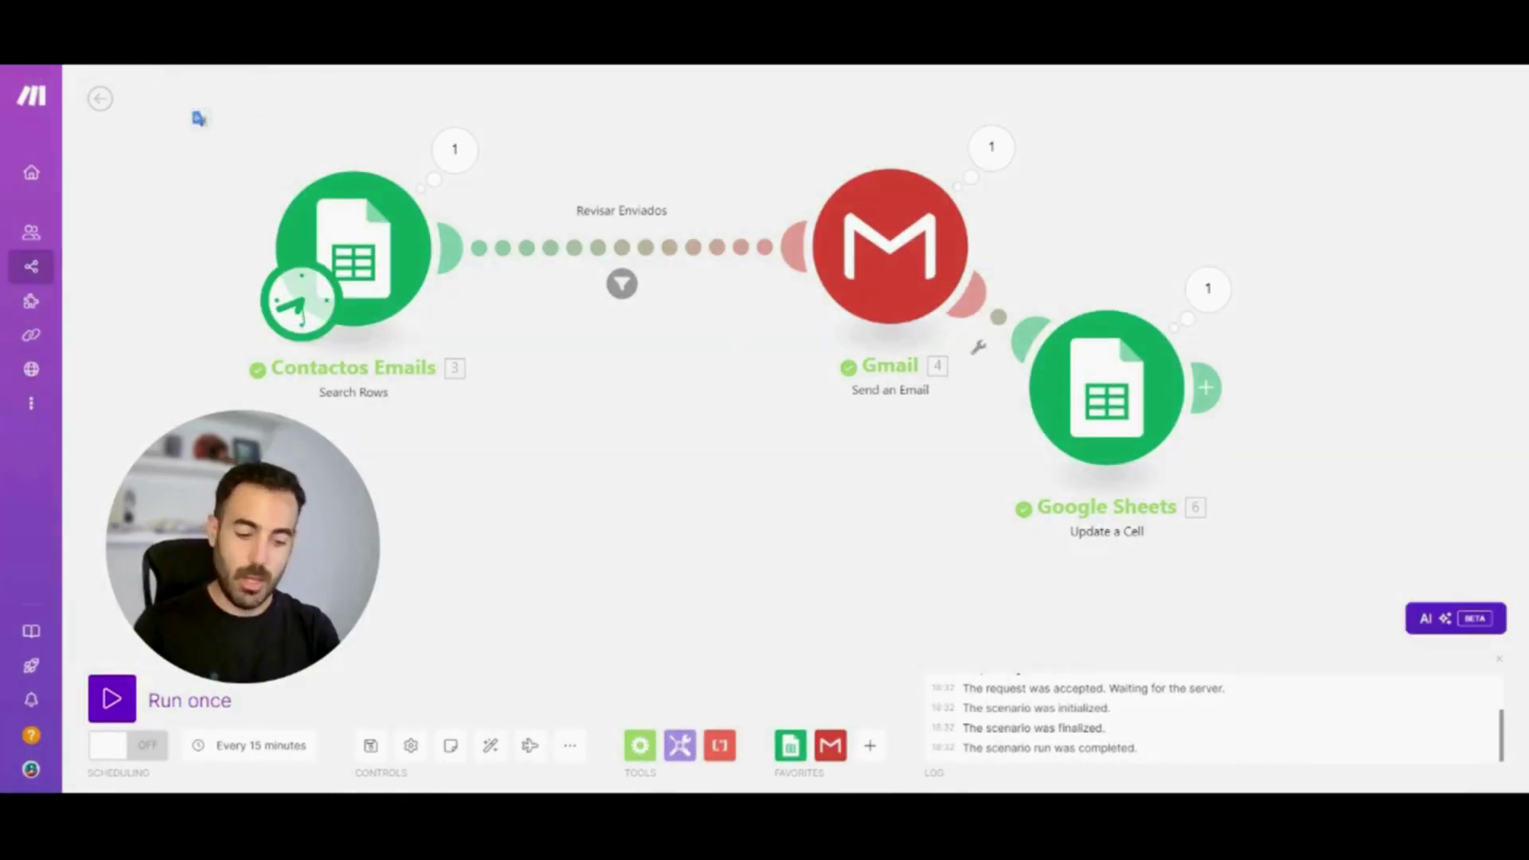
type("Es")
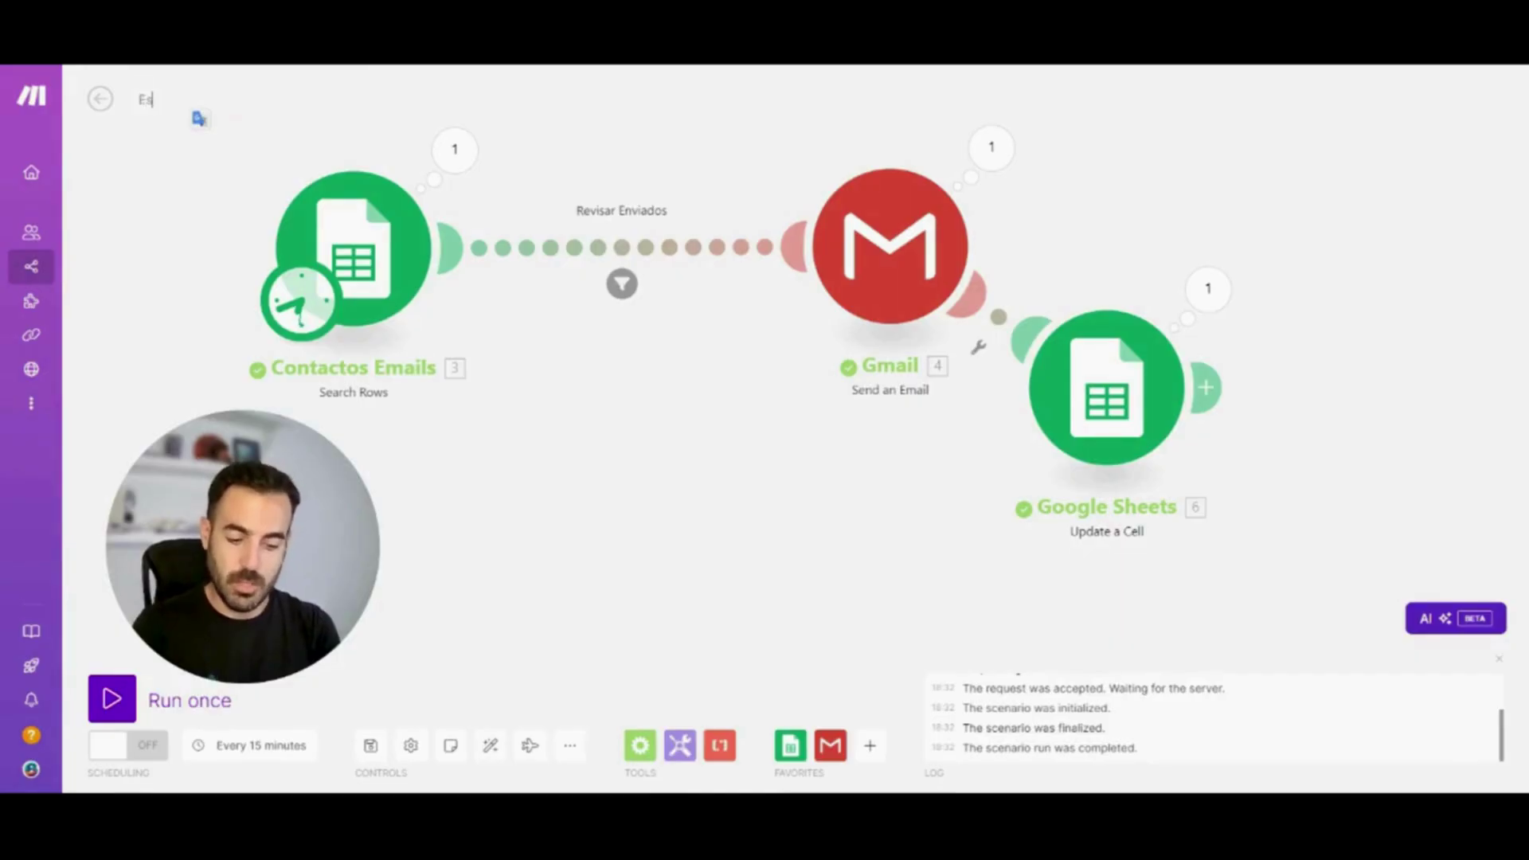
type("cenario Curso TEST")
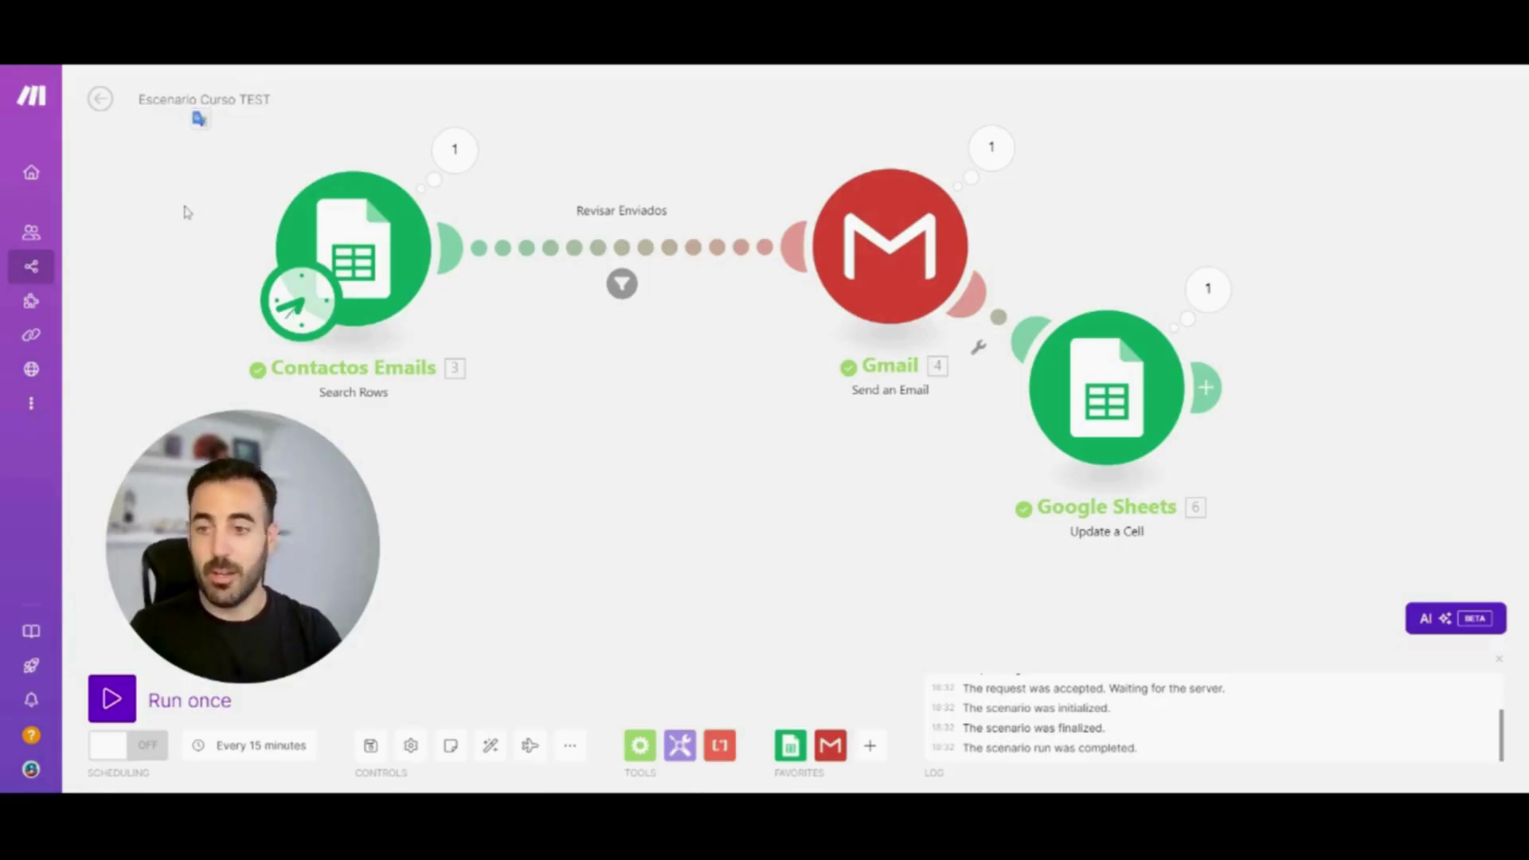
Save the Escenario Curso TEST scenario
left_click(372, 744)
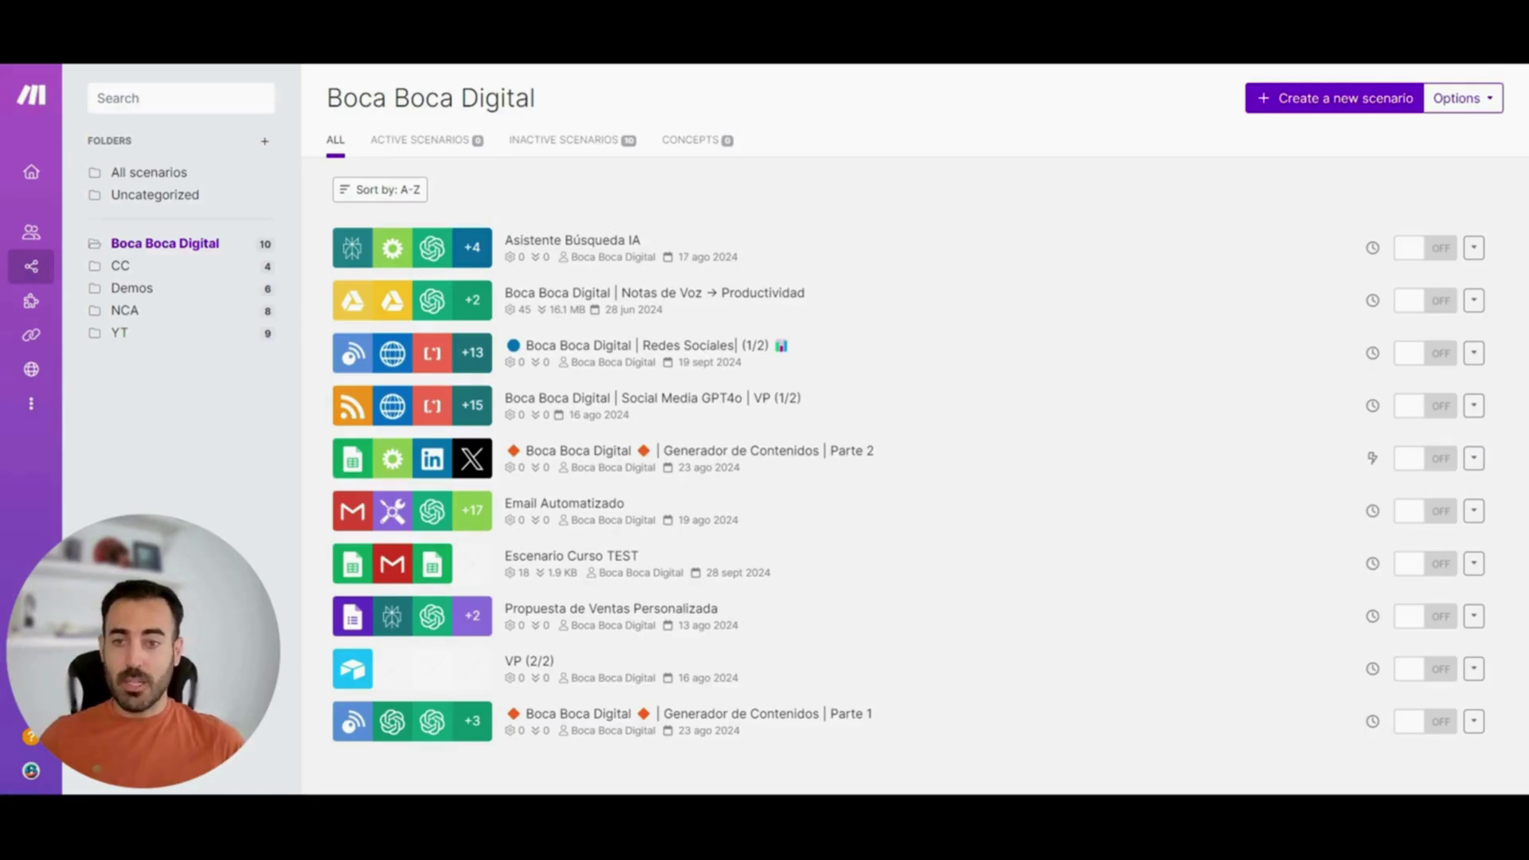
Open the 'Boca Boca Digital | Notas de Voz → Productividad' scenario from the scenario list
left_click(846, 309)
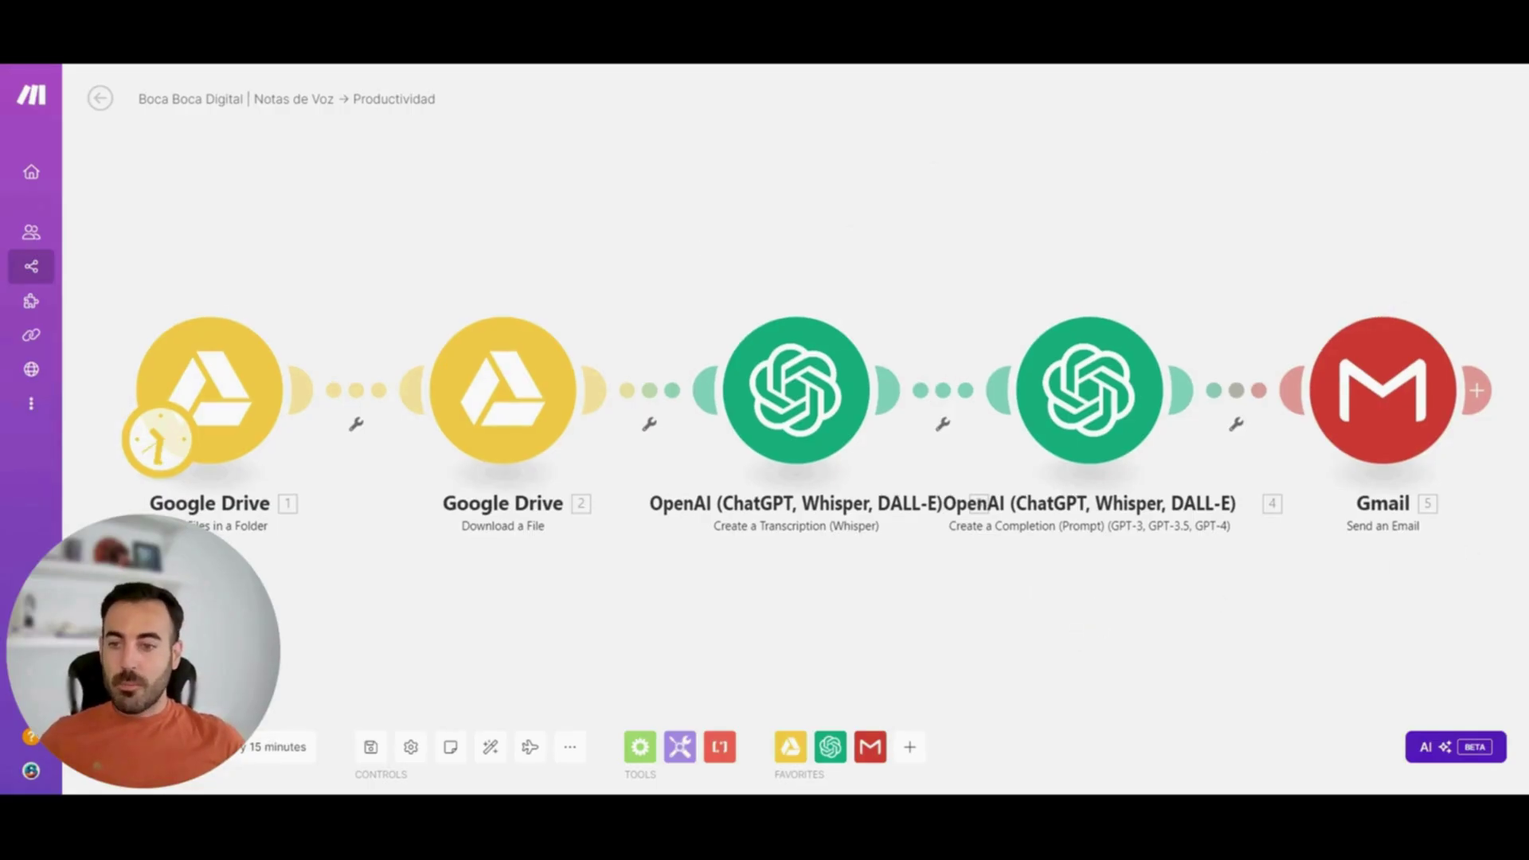
Add a Router module and position it to the right of the OpenAI modules
left_click(641, 750)
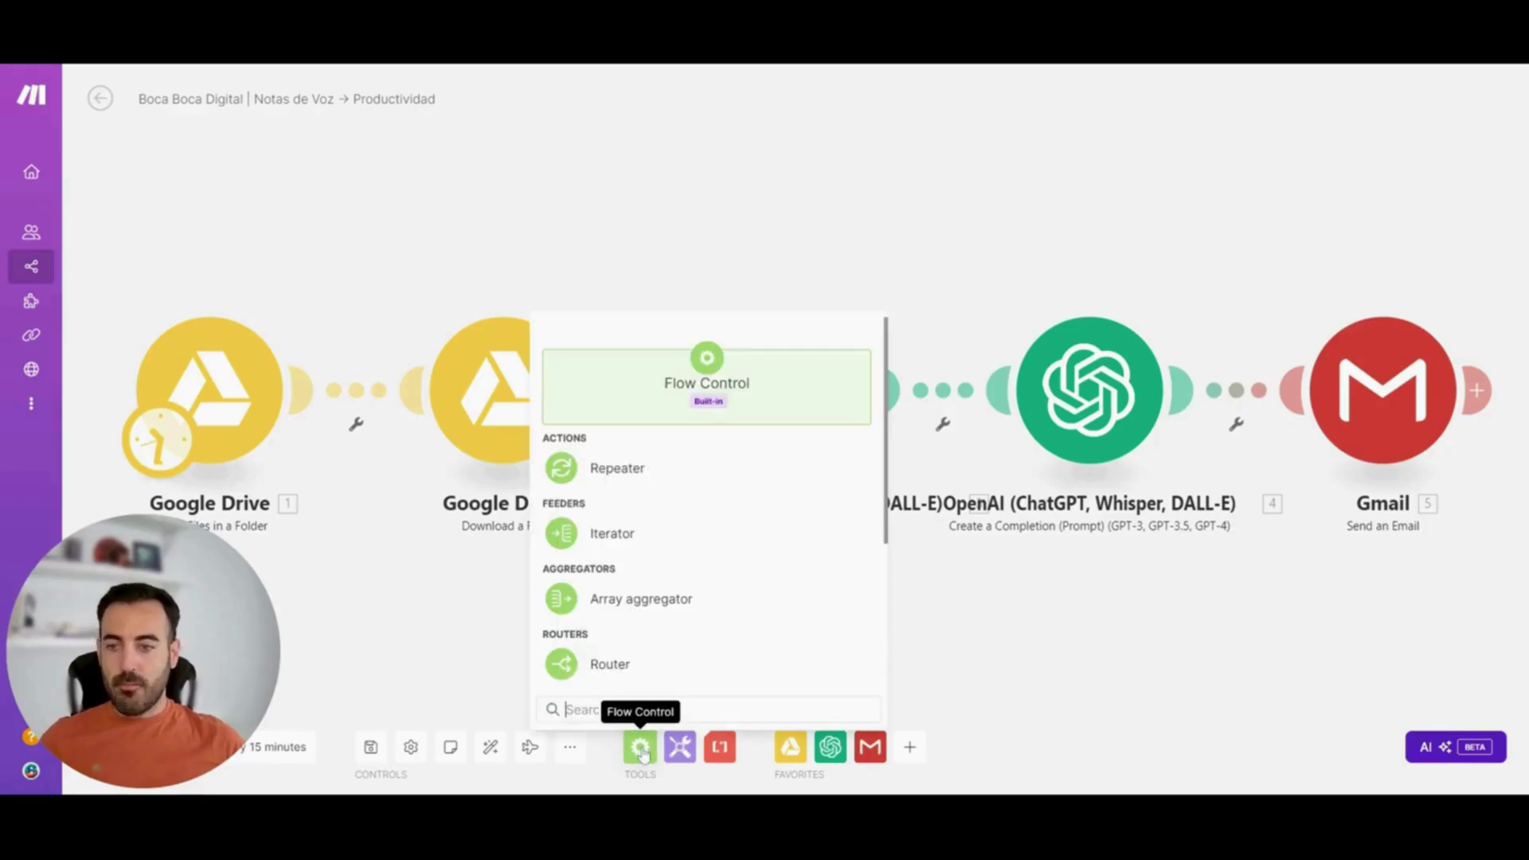
left_click(642, 676)
left_click_drag(476, 626, 456, 511)
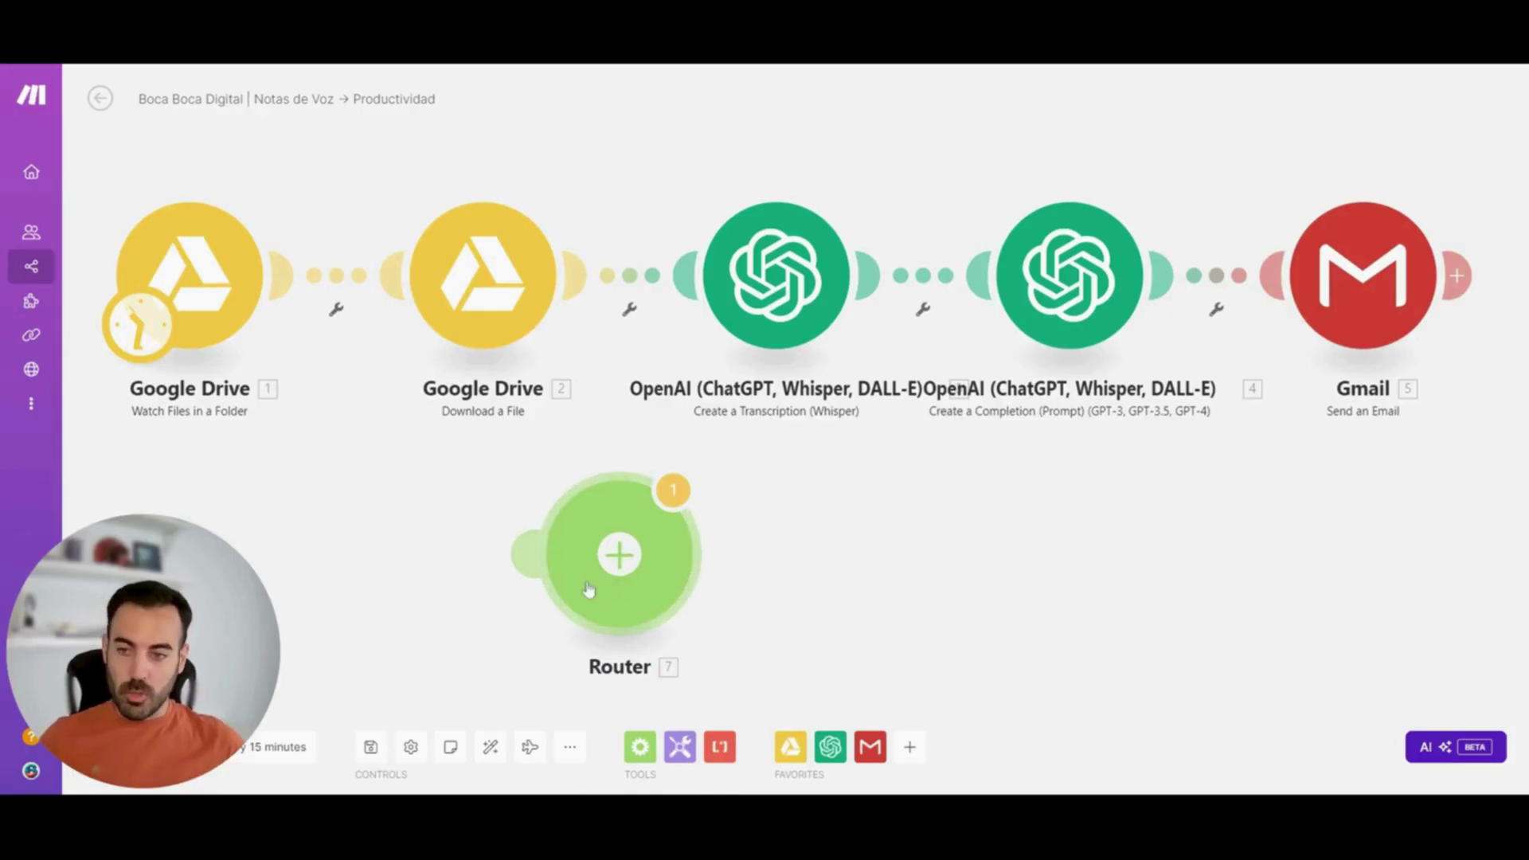
left_click_drag(588, 563, 818, 581)
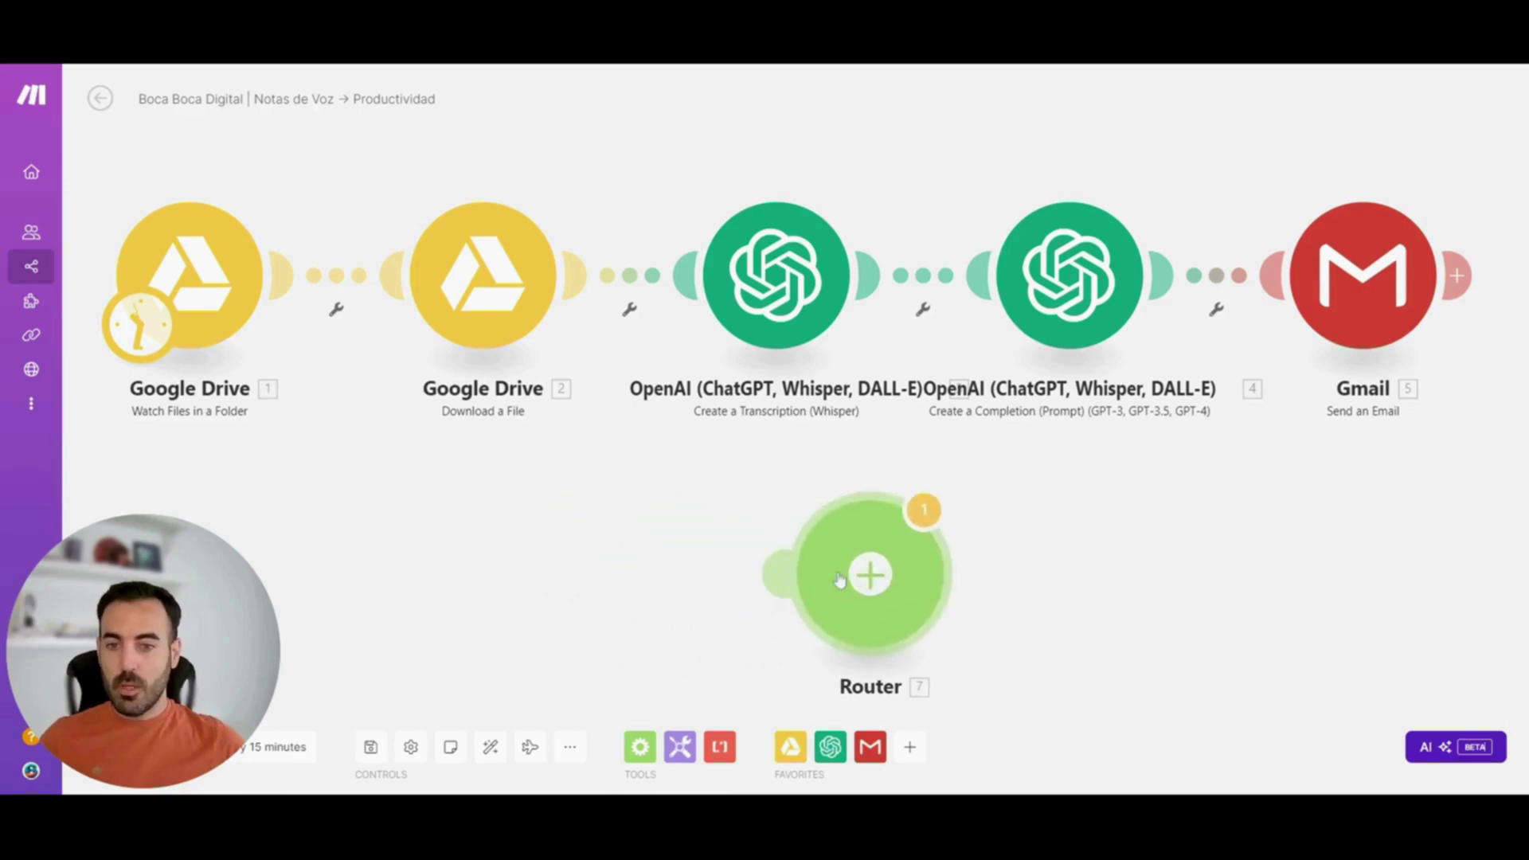
scroll(623, 570, "down", 1)
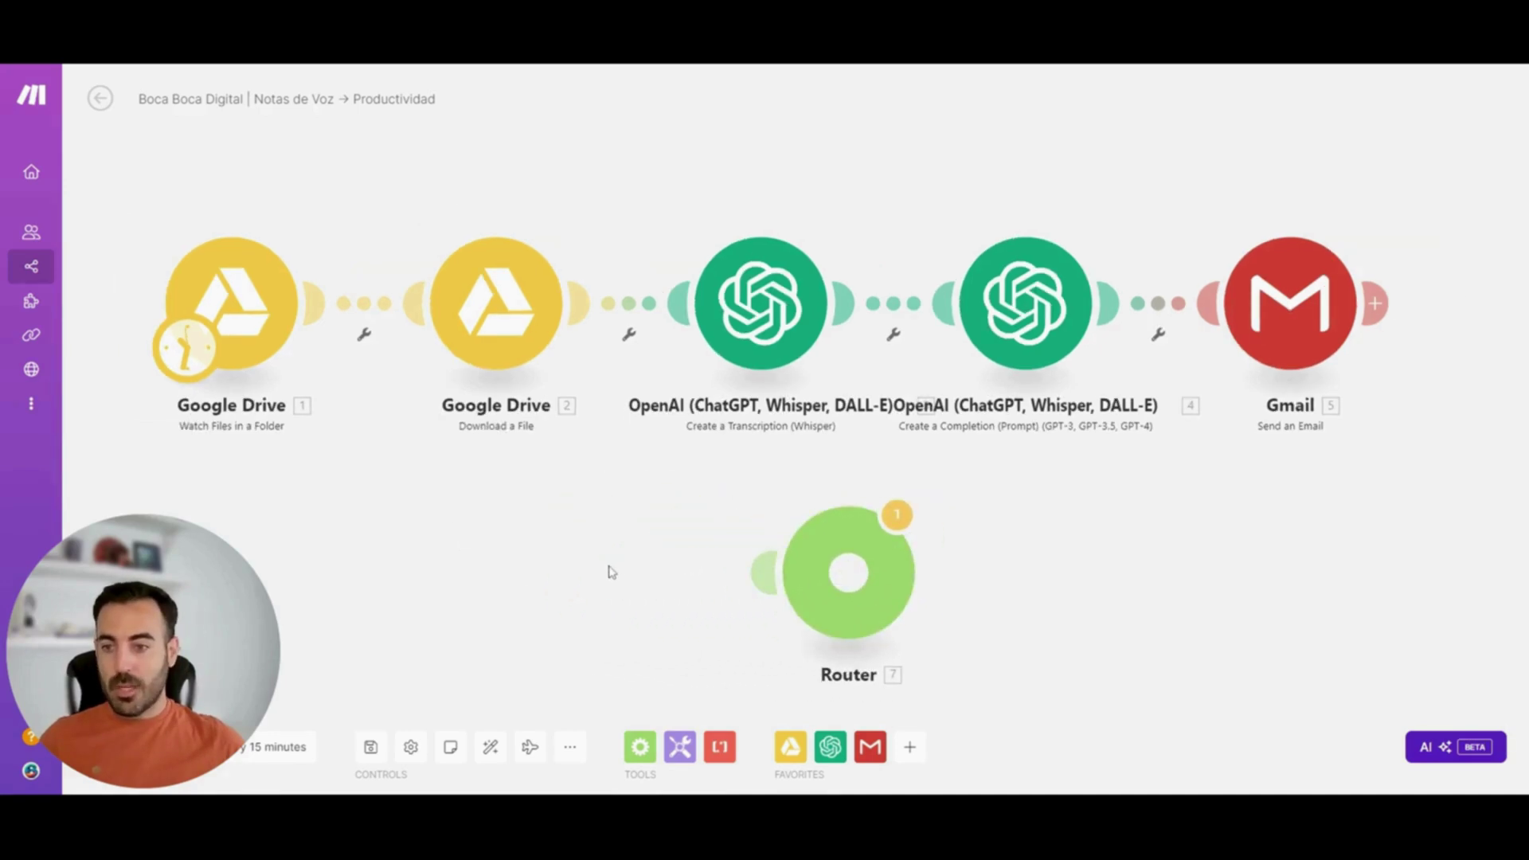
scroll(558, 566, "down", 1)
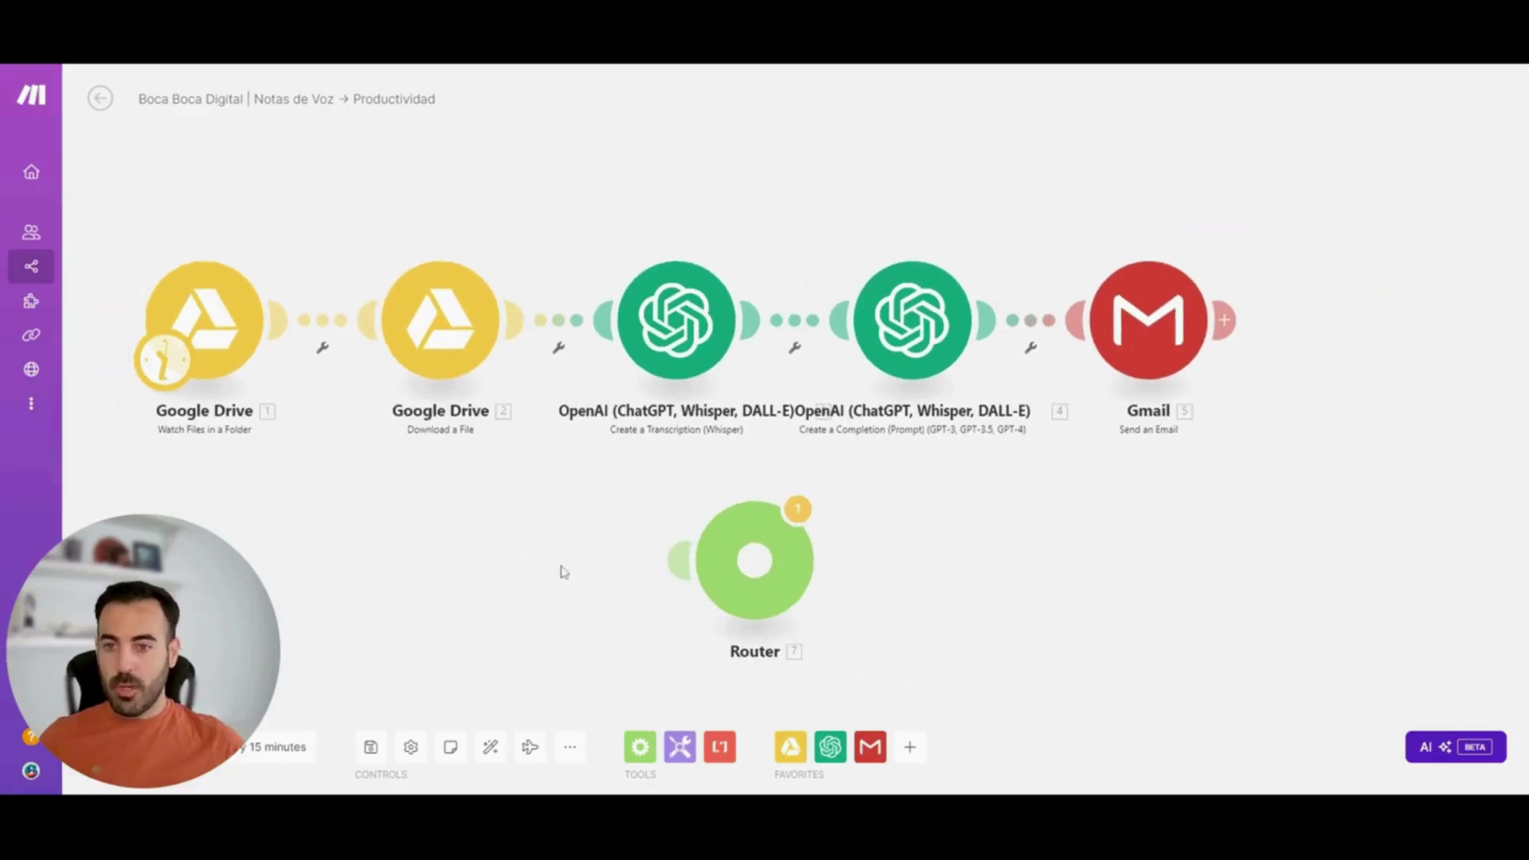
scroll(555, 565, "down", 1)
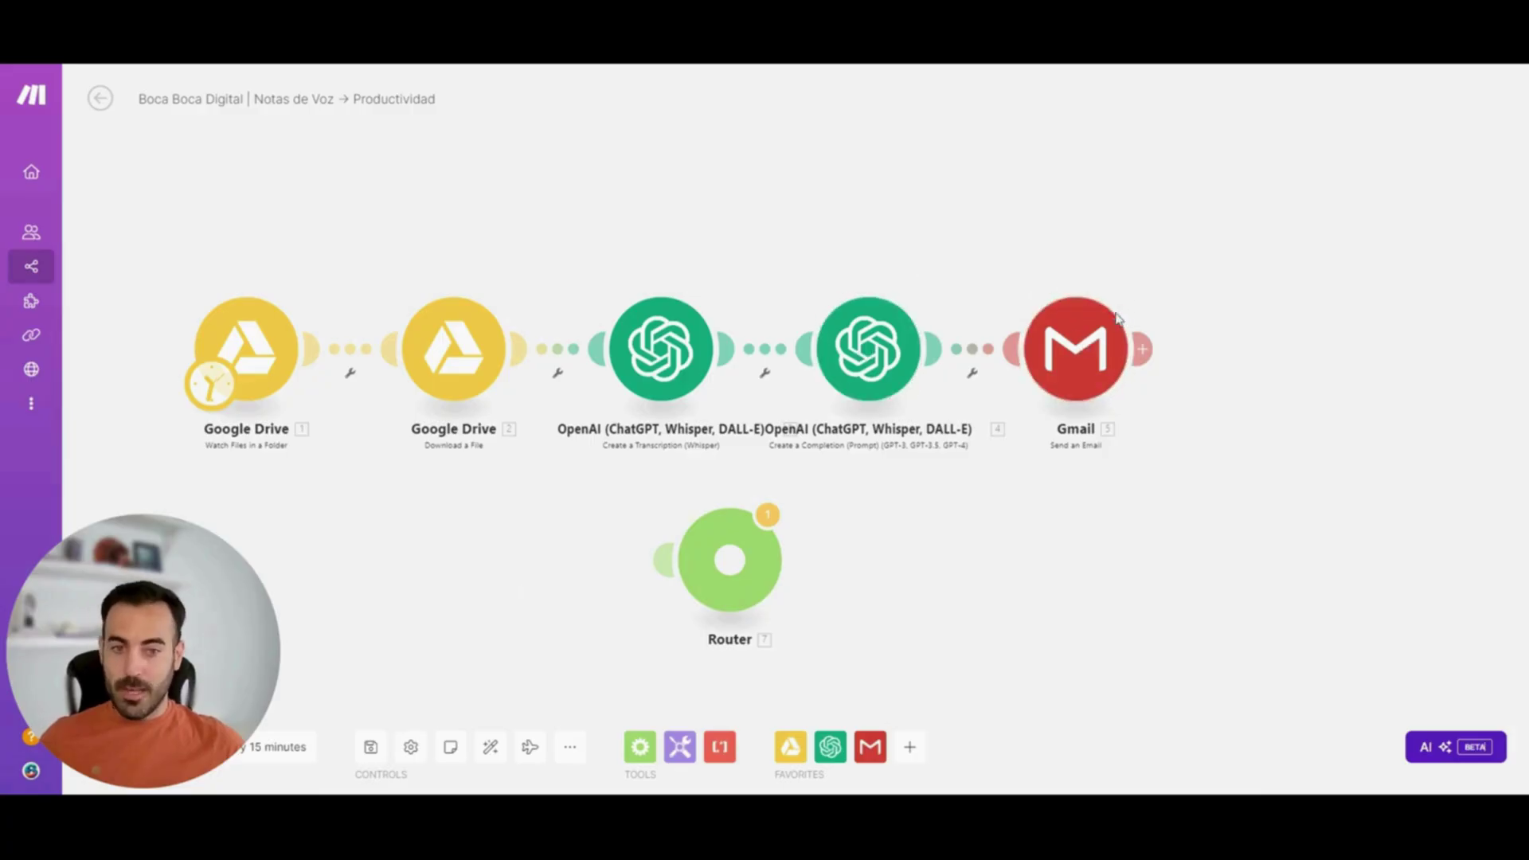
left_click_drag(695, 553, 1053, 569)
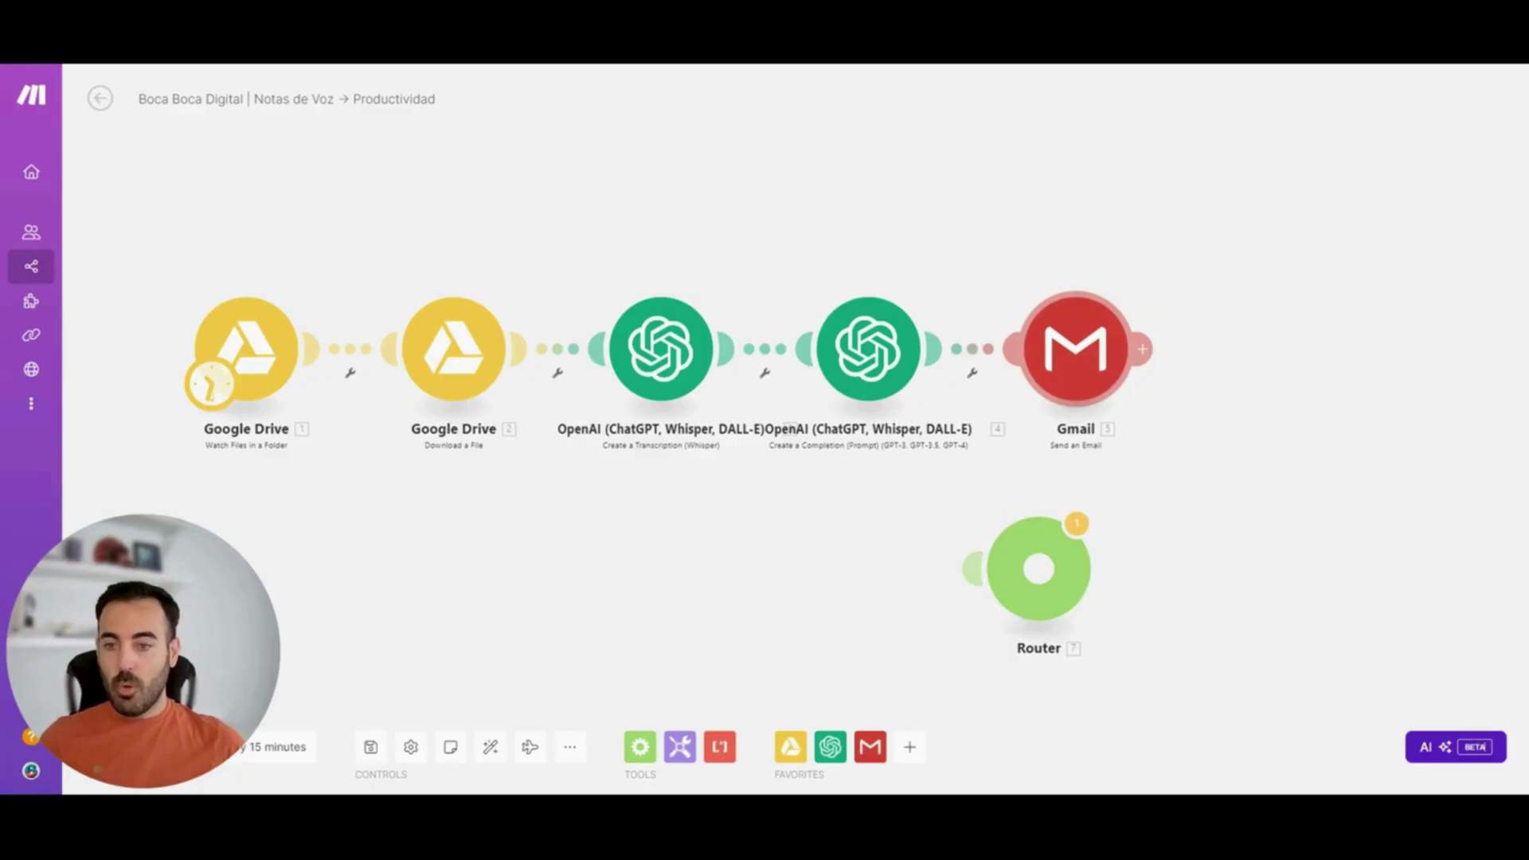
Rewire Gmail Send an Email as the Router's first route after the second OpenAI step, auto-aligned, with Gmail above
left_click_drag(1050, 344, 1118, 246)
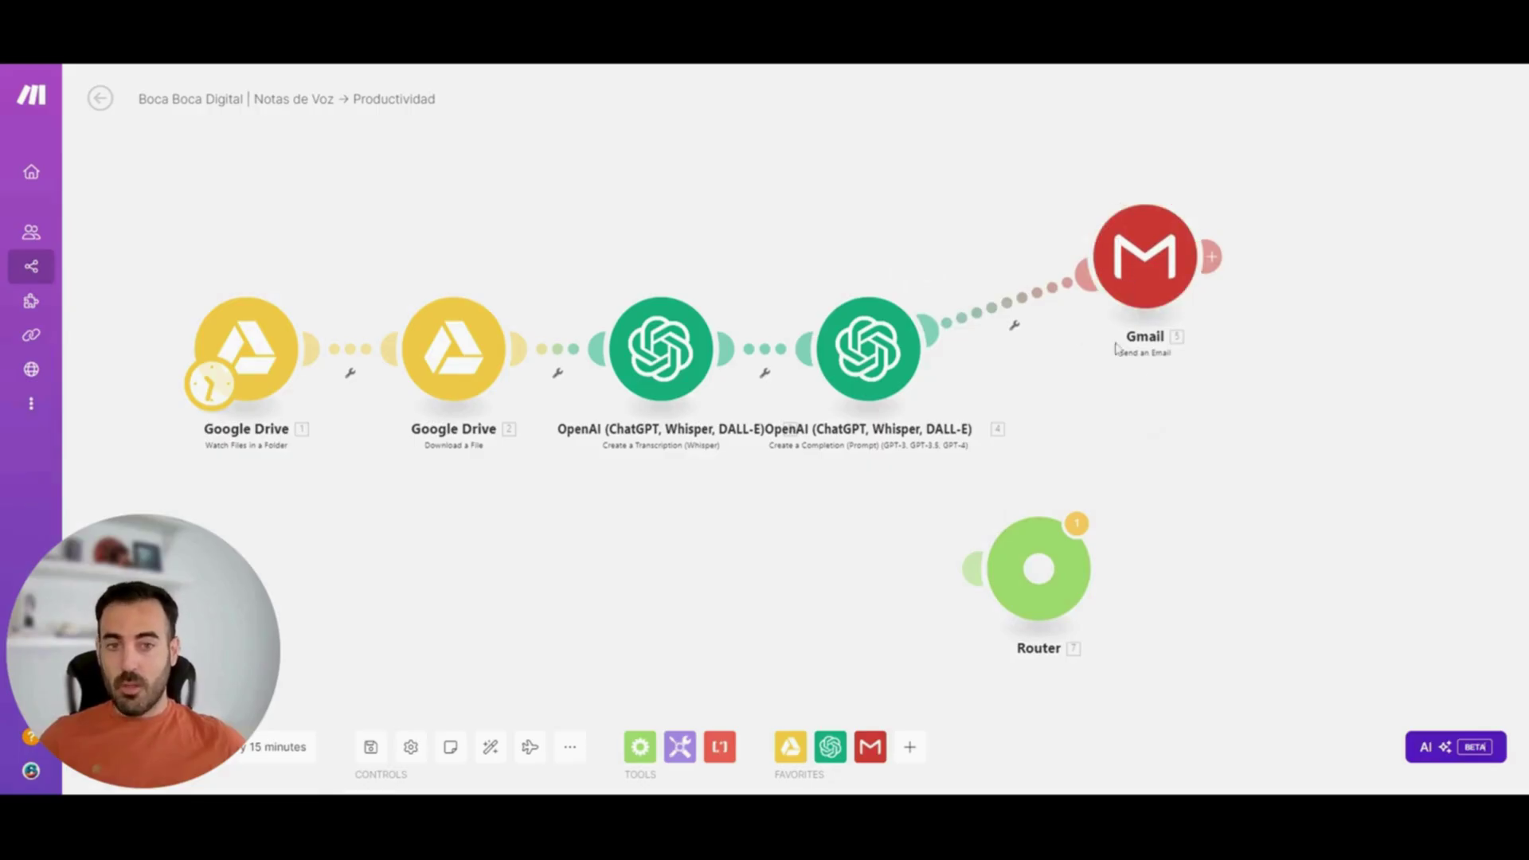
left_click(1010, 313)
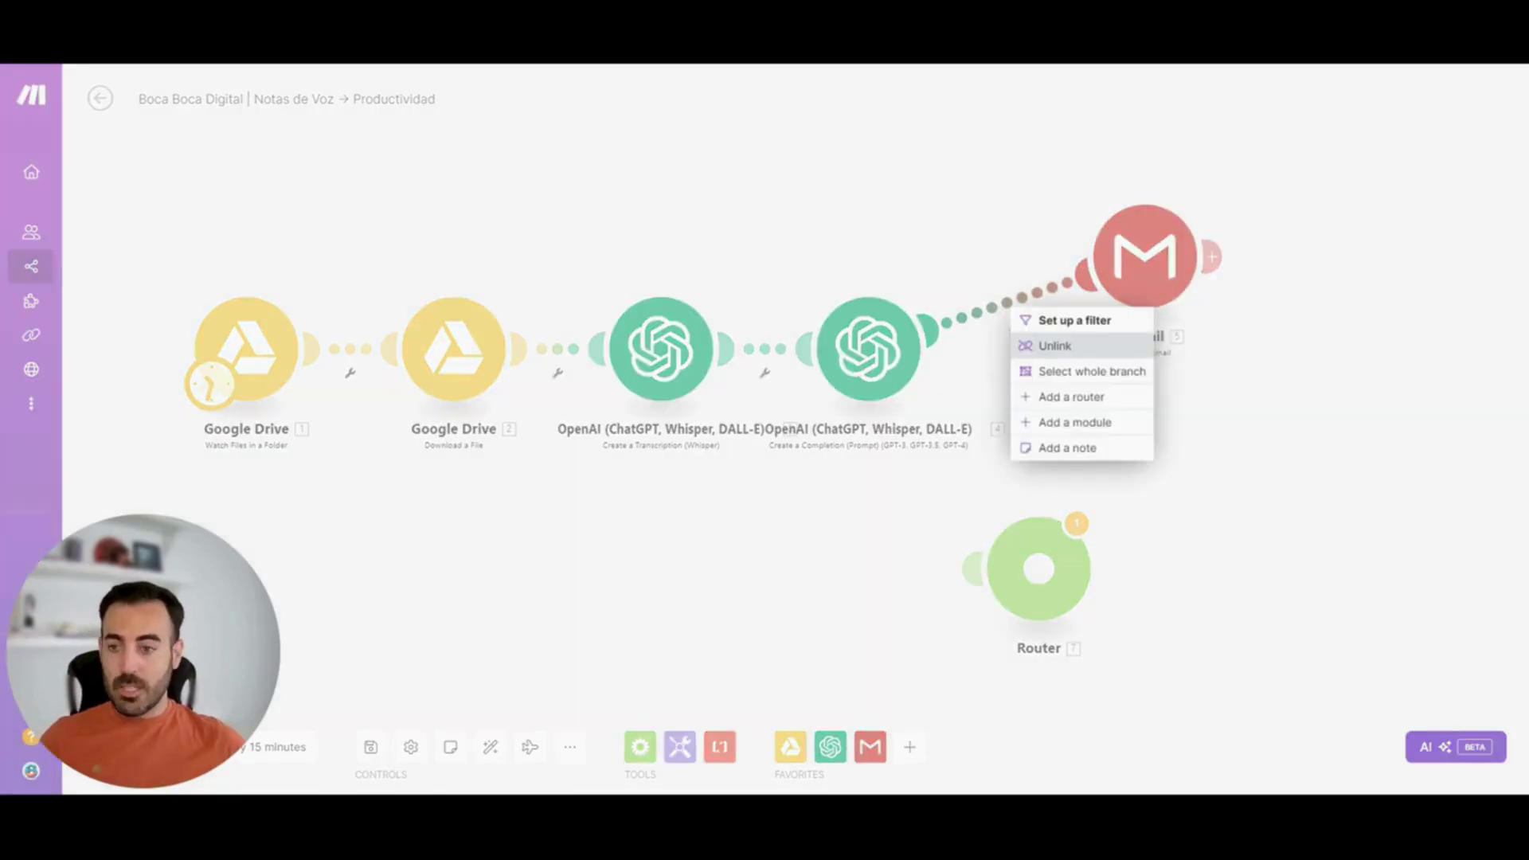
left_click(1055, 346)
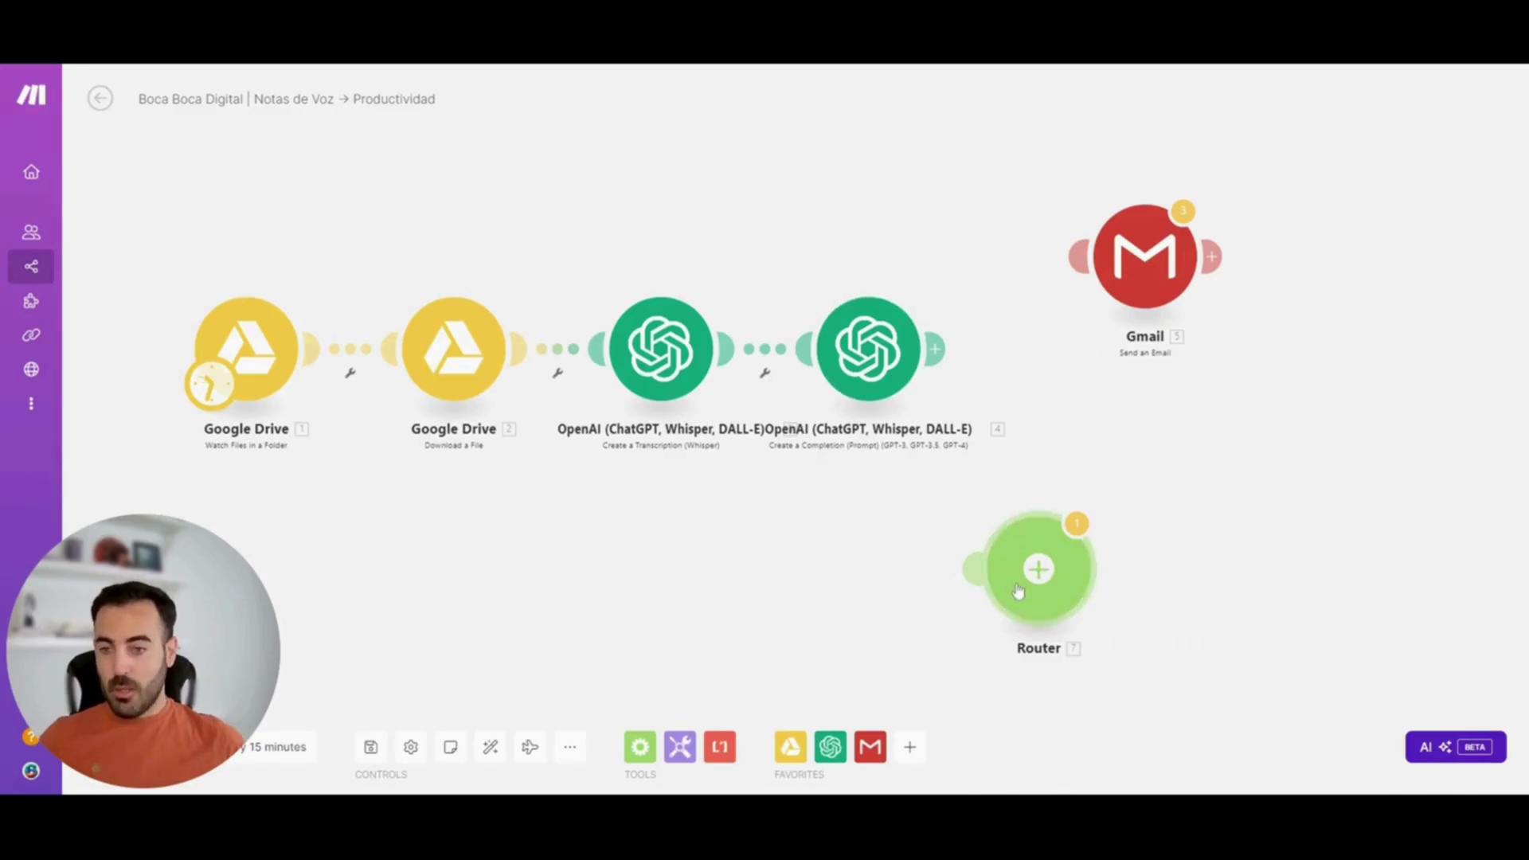
left_click_drag(1018, 589, 1000, 384)
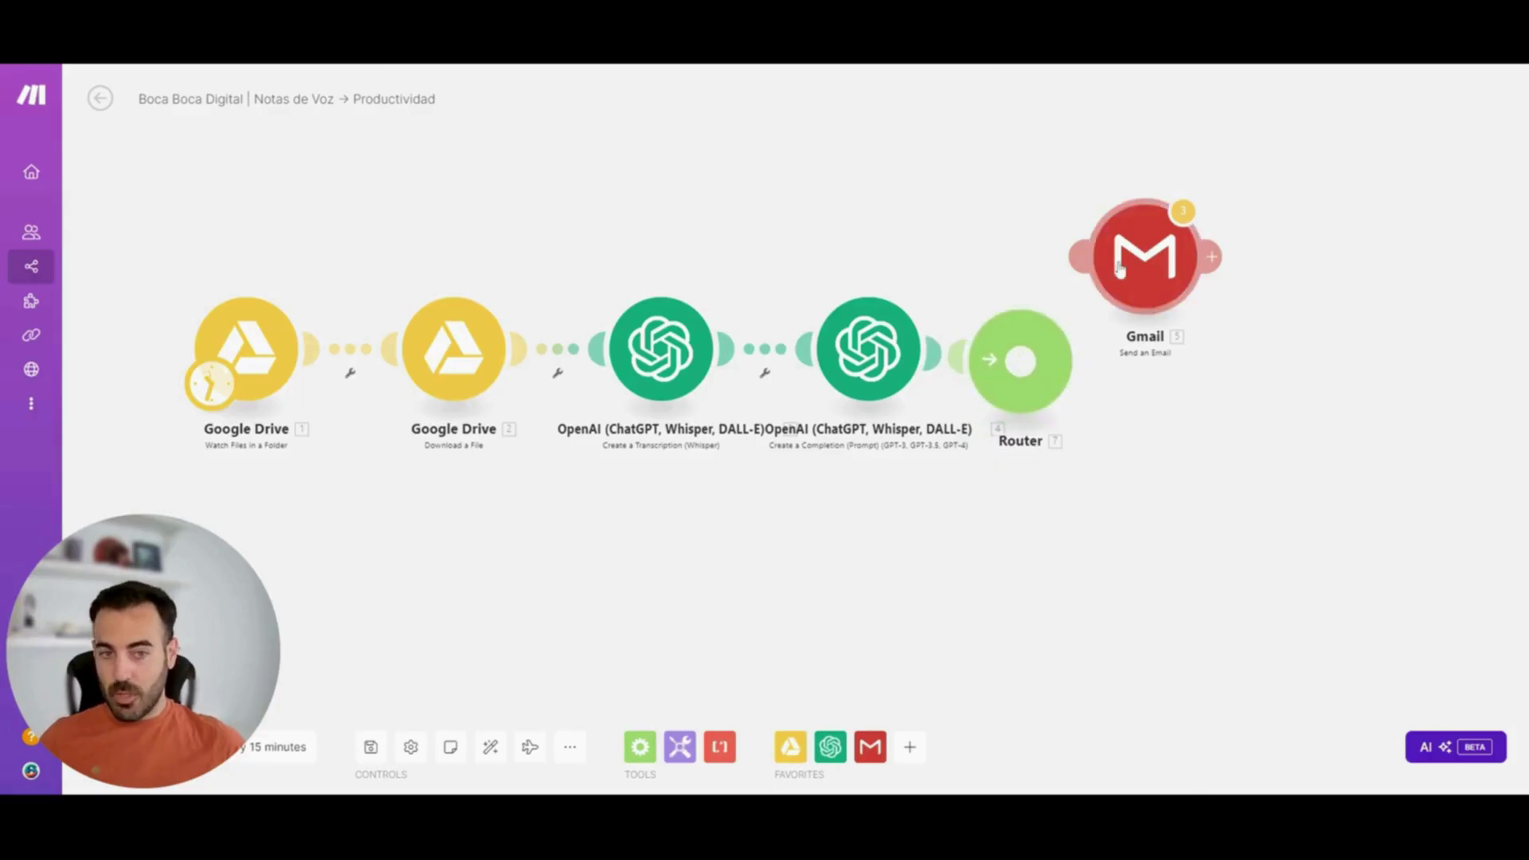
left_click_drag(1080, 257, 1048, 338)
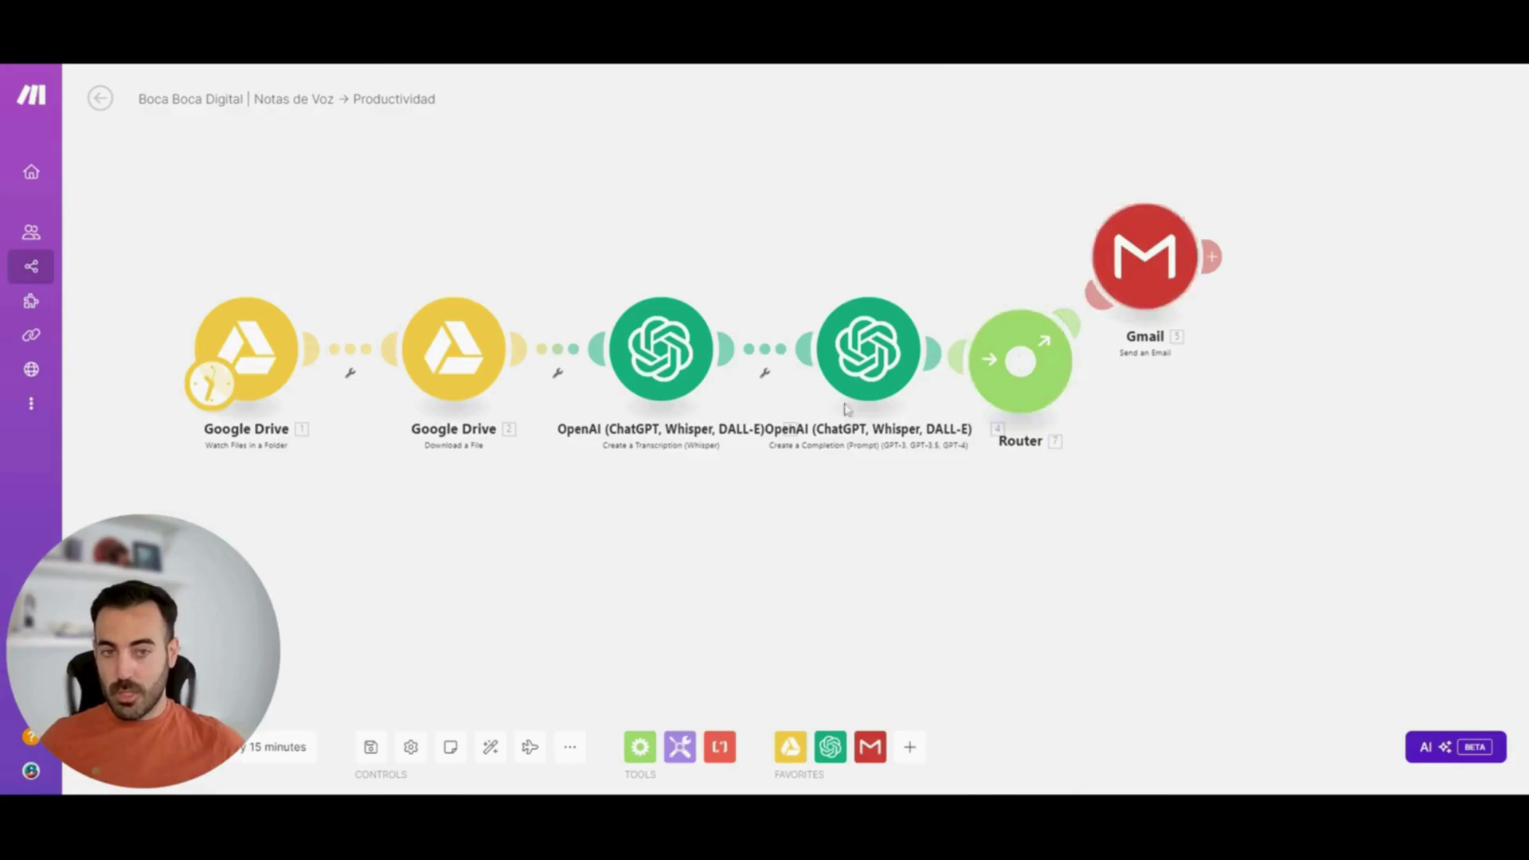
left_click(491, 746)
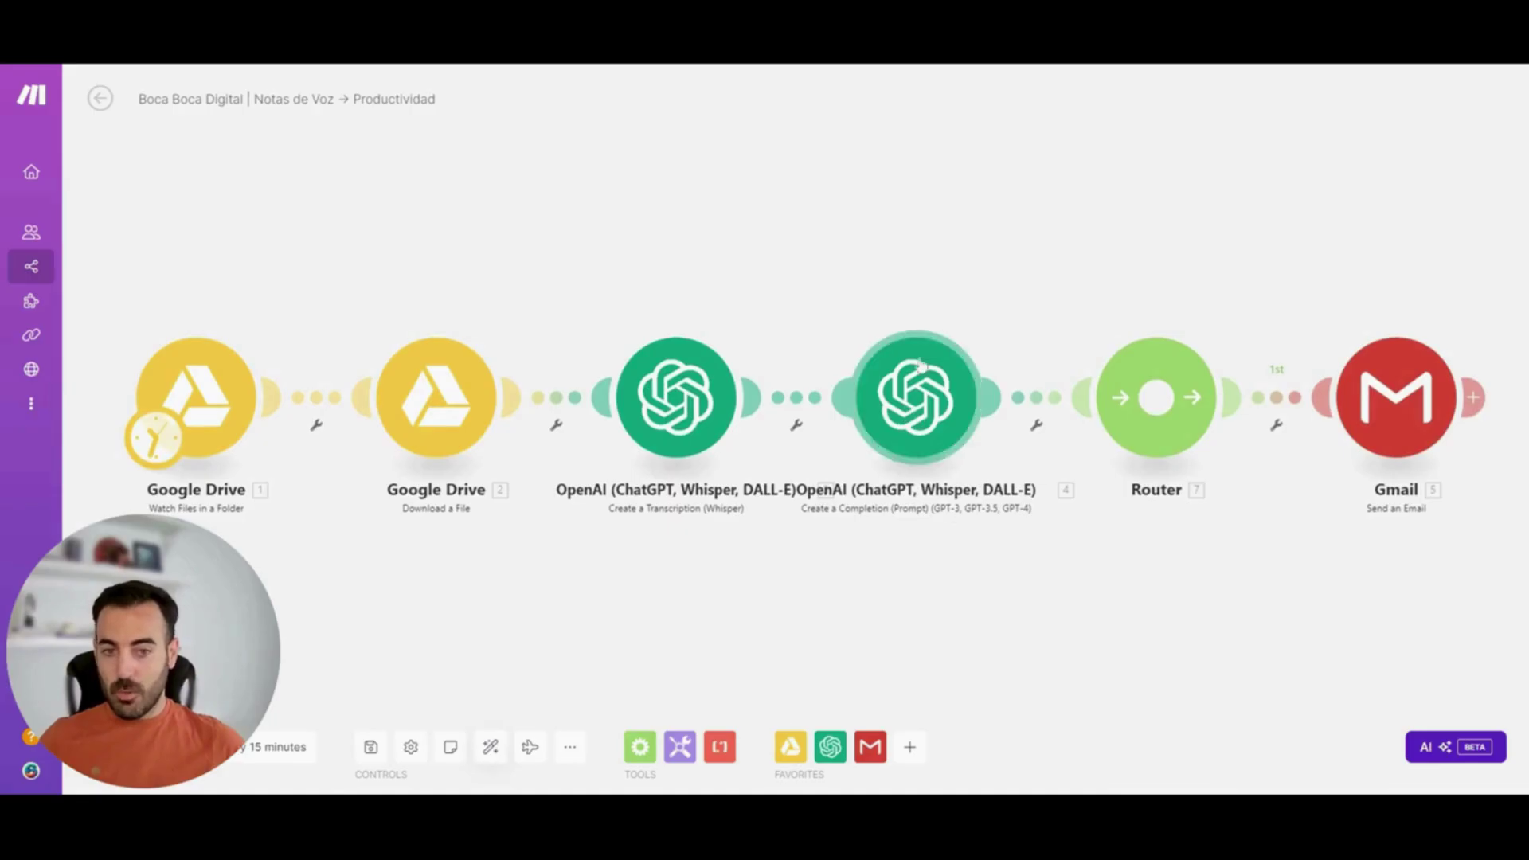
left_click_drag(1366, 383, 1316, 185)
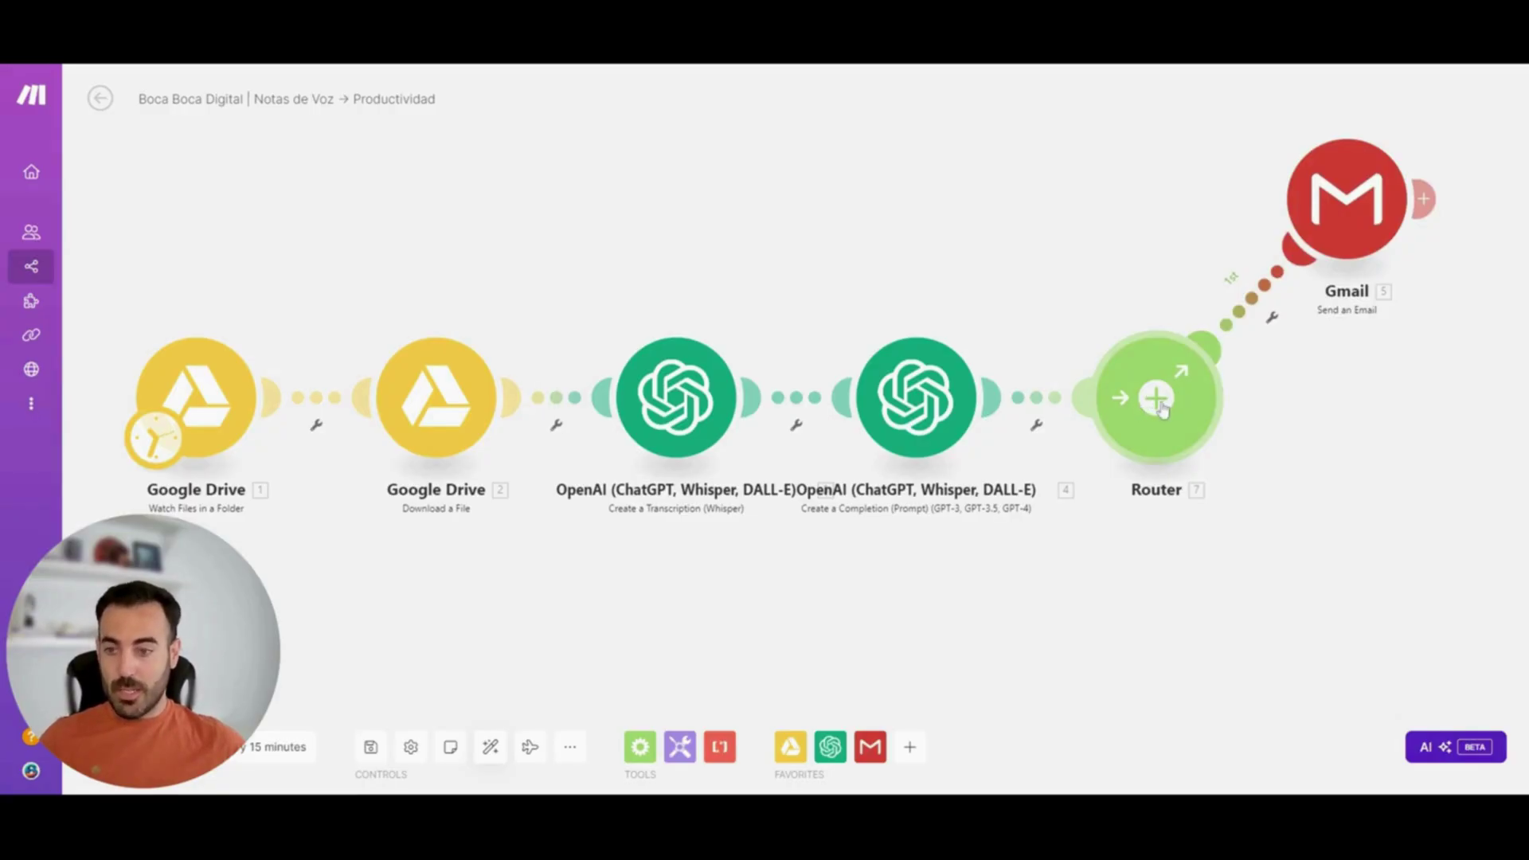
Add Slack Create a Message as the Router's second route
left_click(1158, 398)
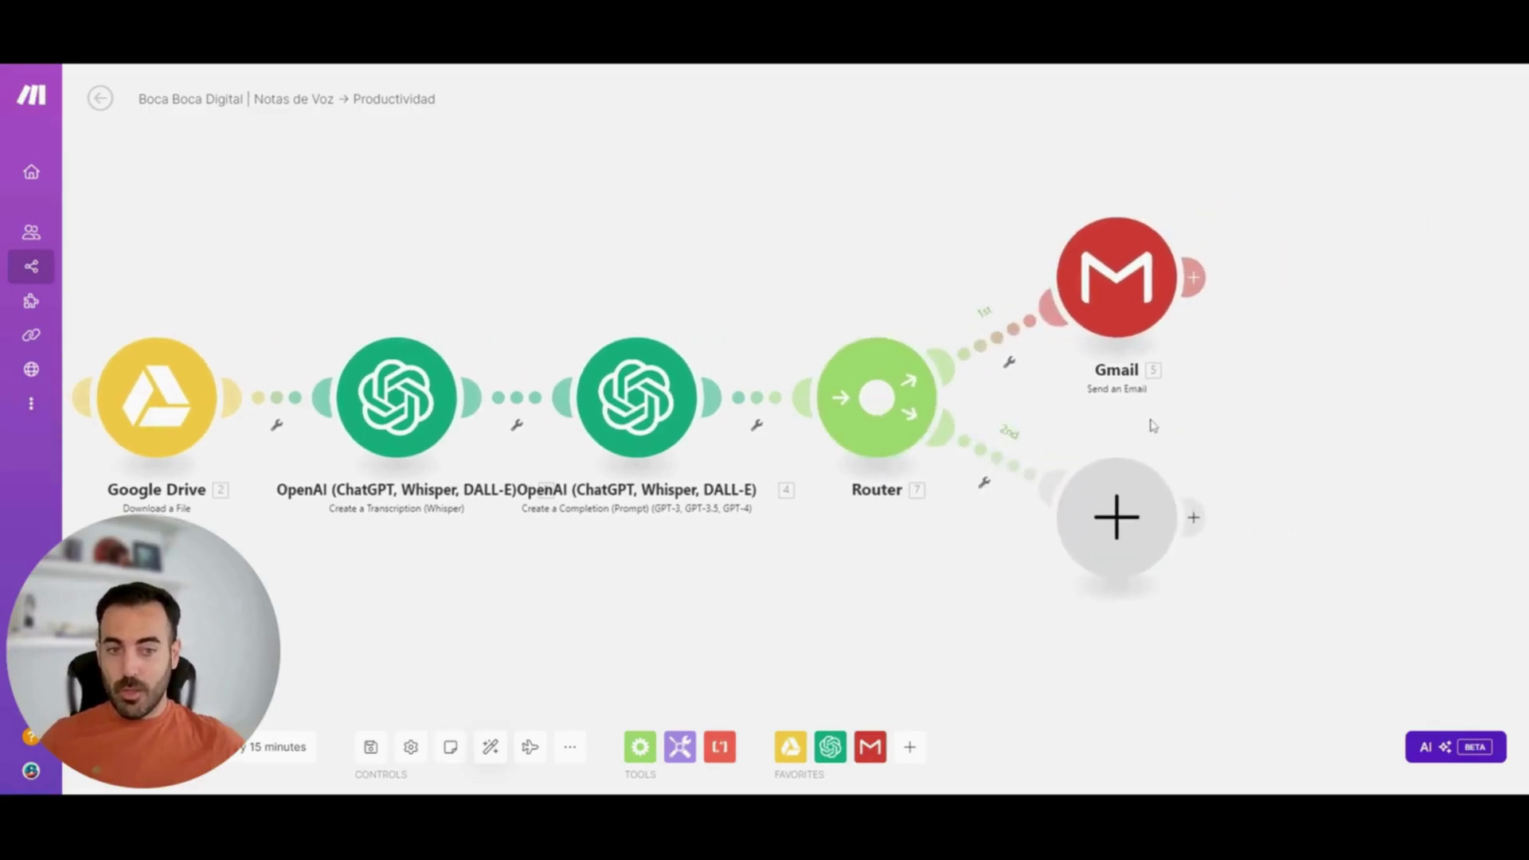
left_click(1117, 526)
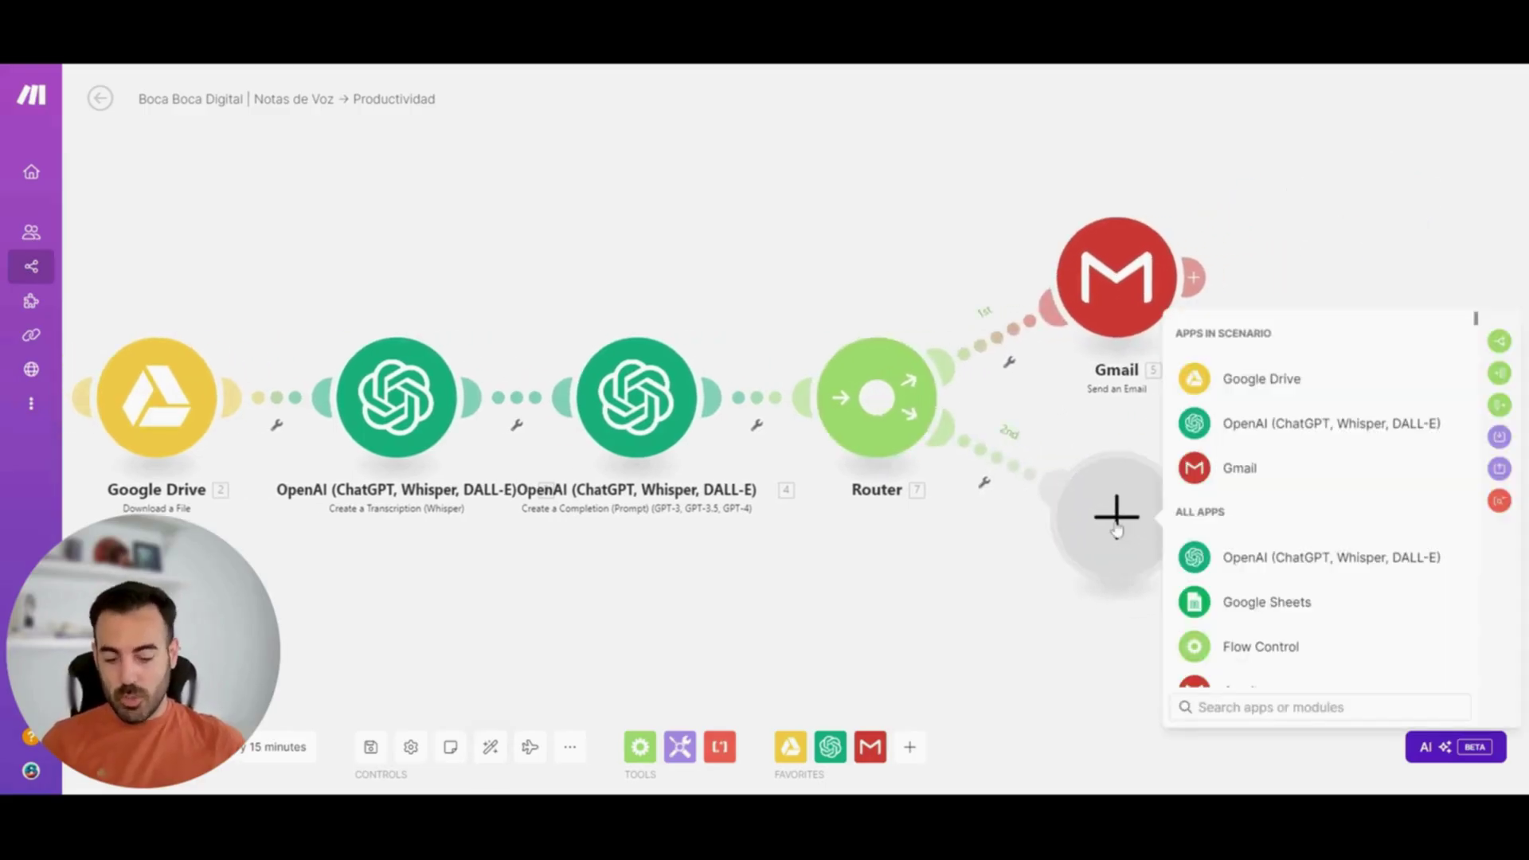
type("slac")
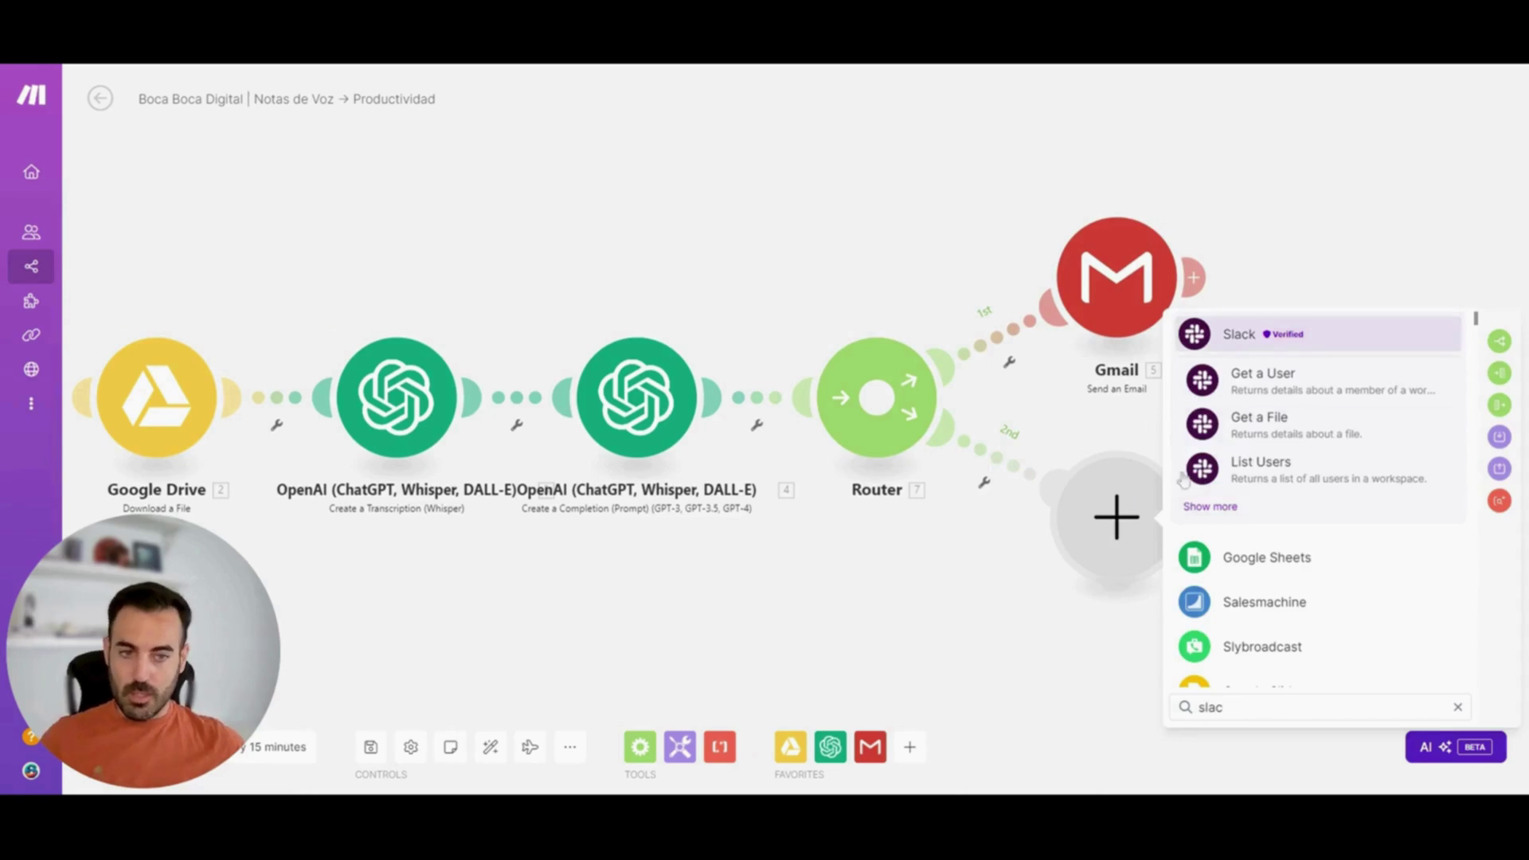
left_click(1247, 336)
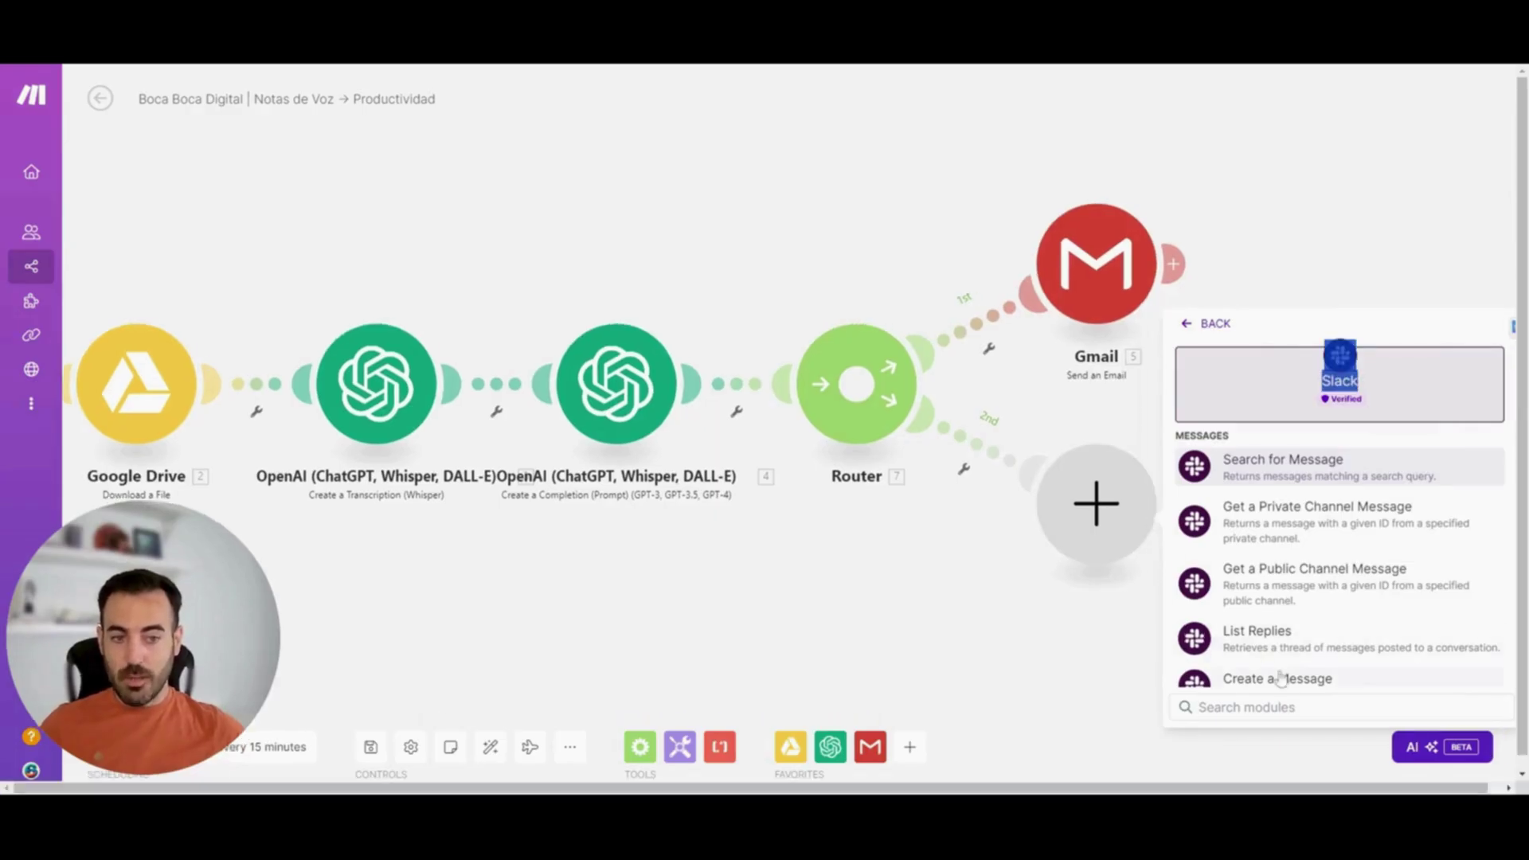
left_click(1292, 679)
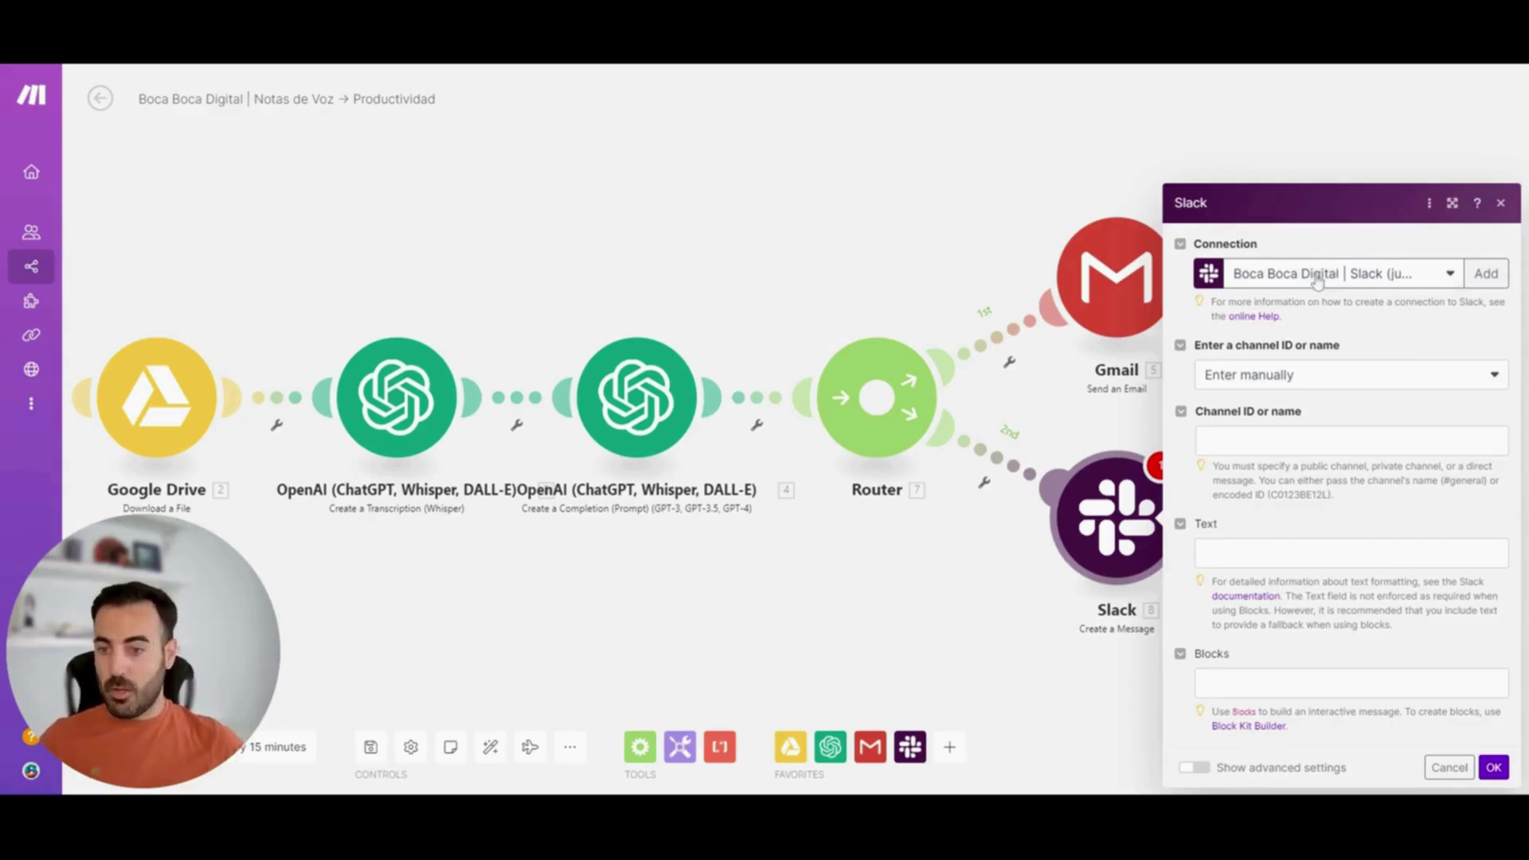
Post to Public channel 'general' with the completion's 4. Result mapped into Text
left_click(1330, 371)
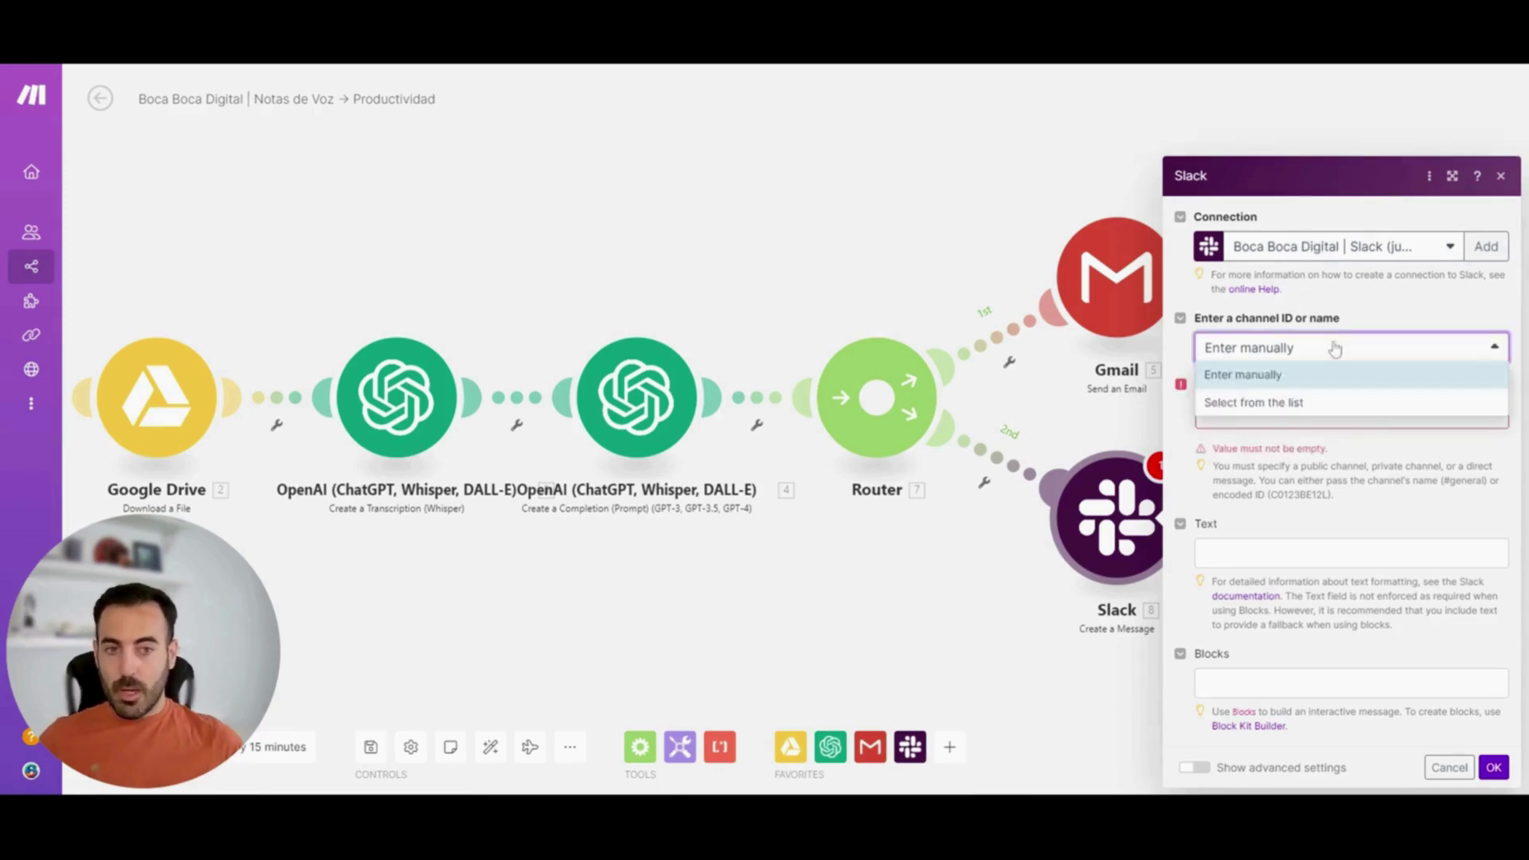
left_click(1292, 405)
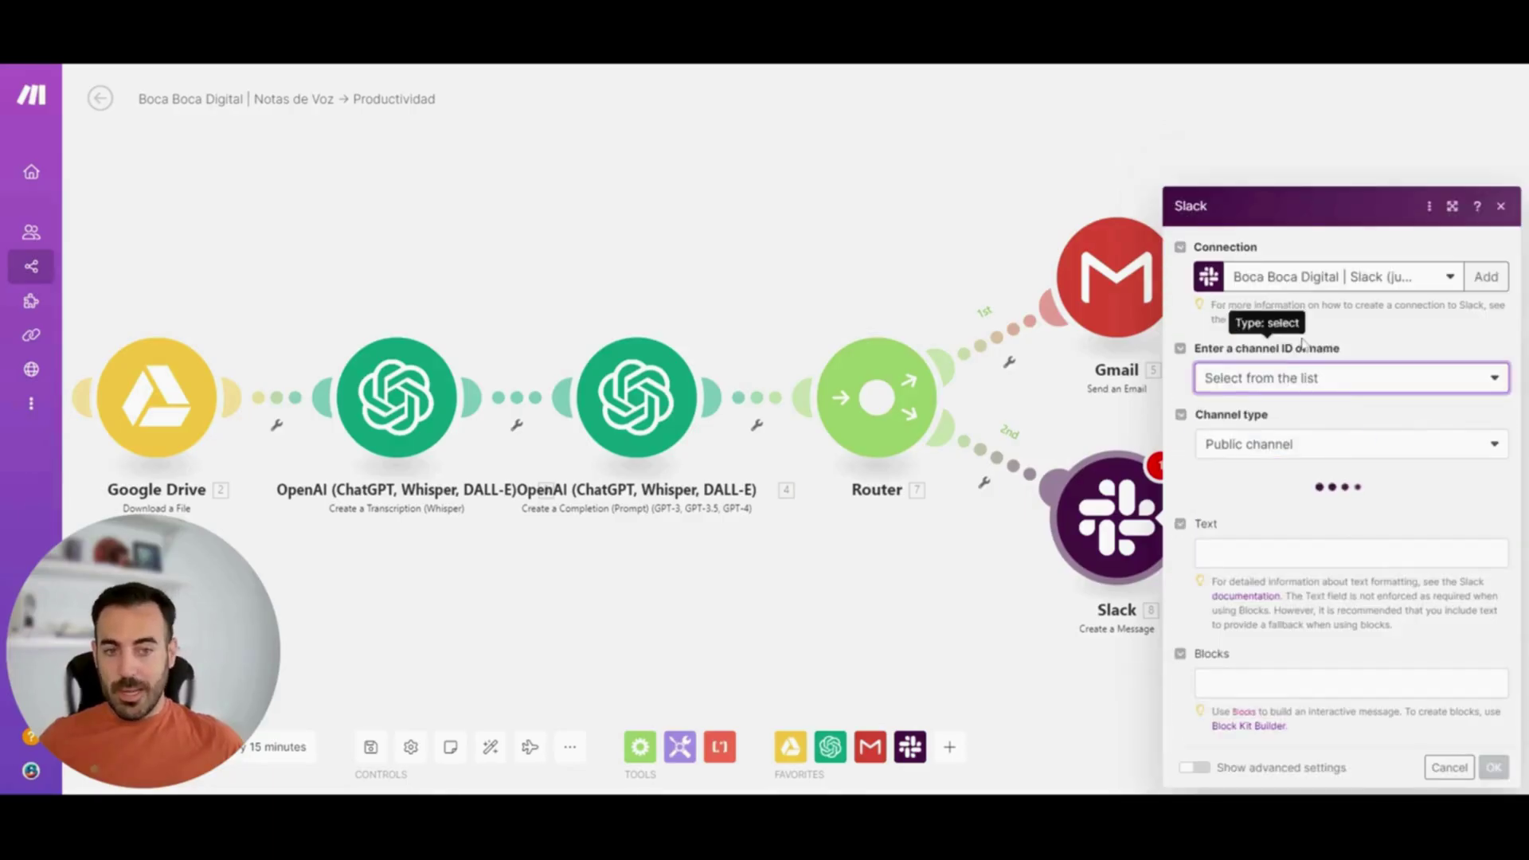
left_click(1316, 430)
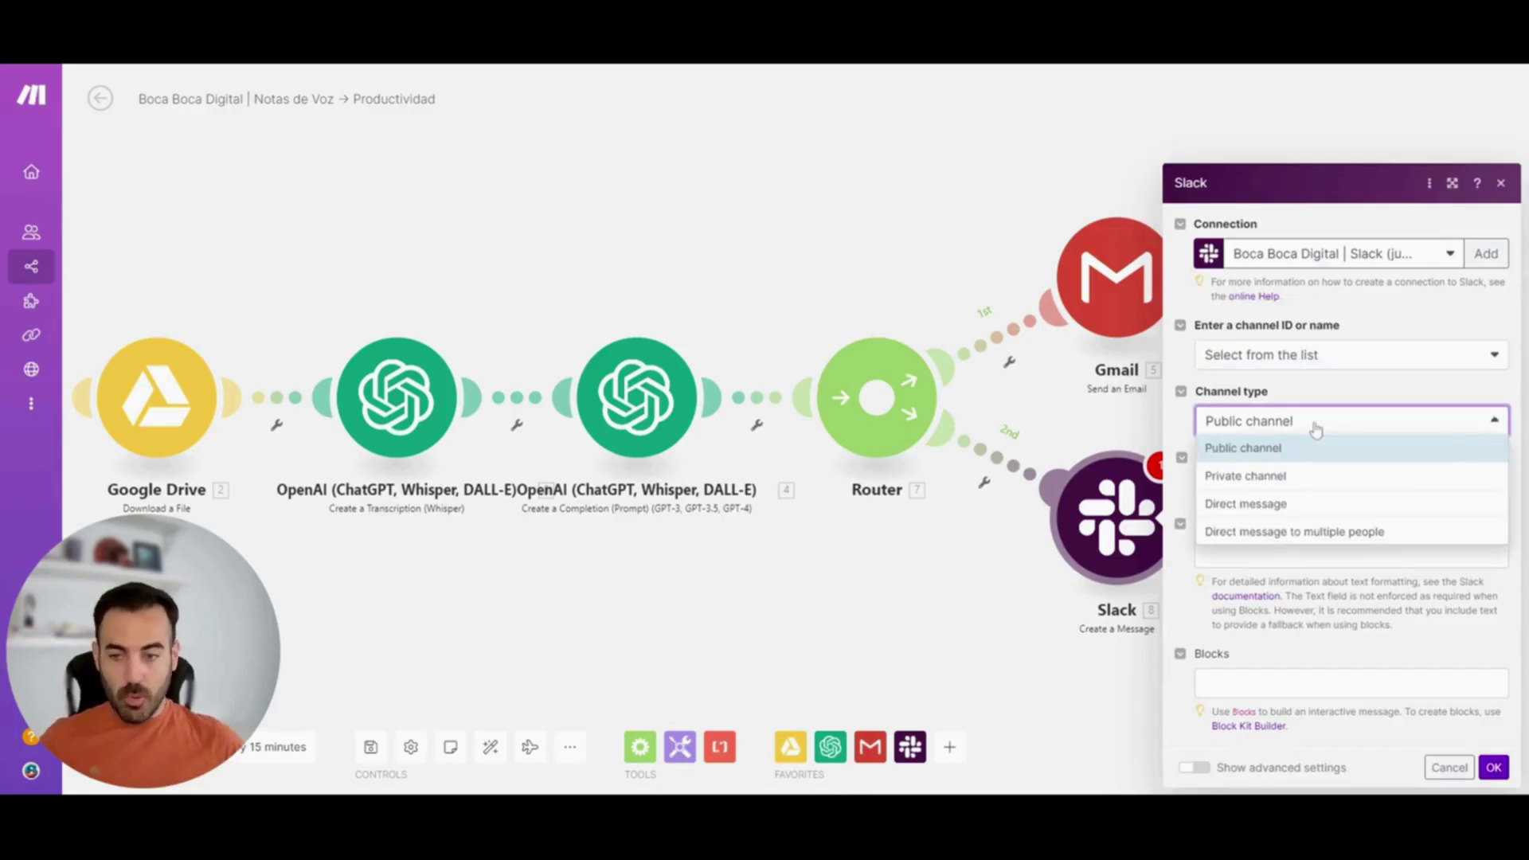
left_click(1316, 430)
left_click(1271, 494)
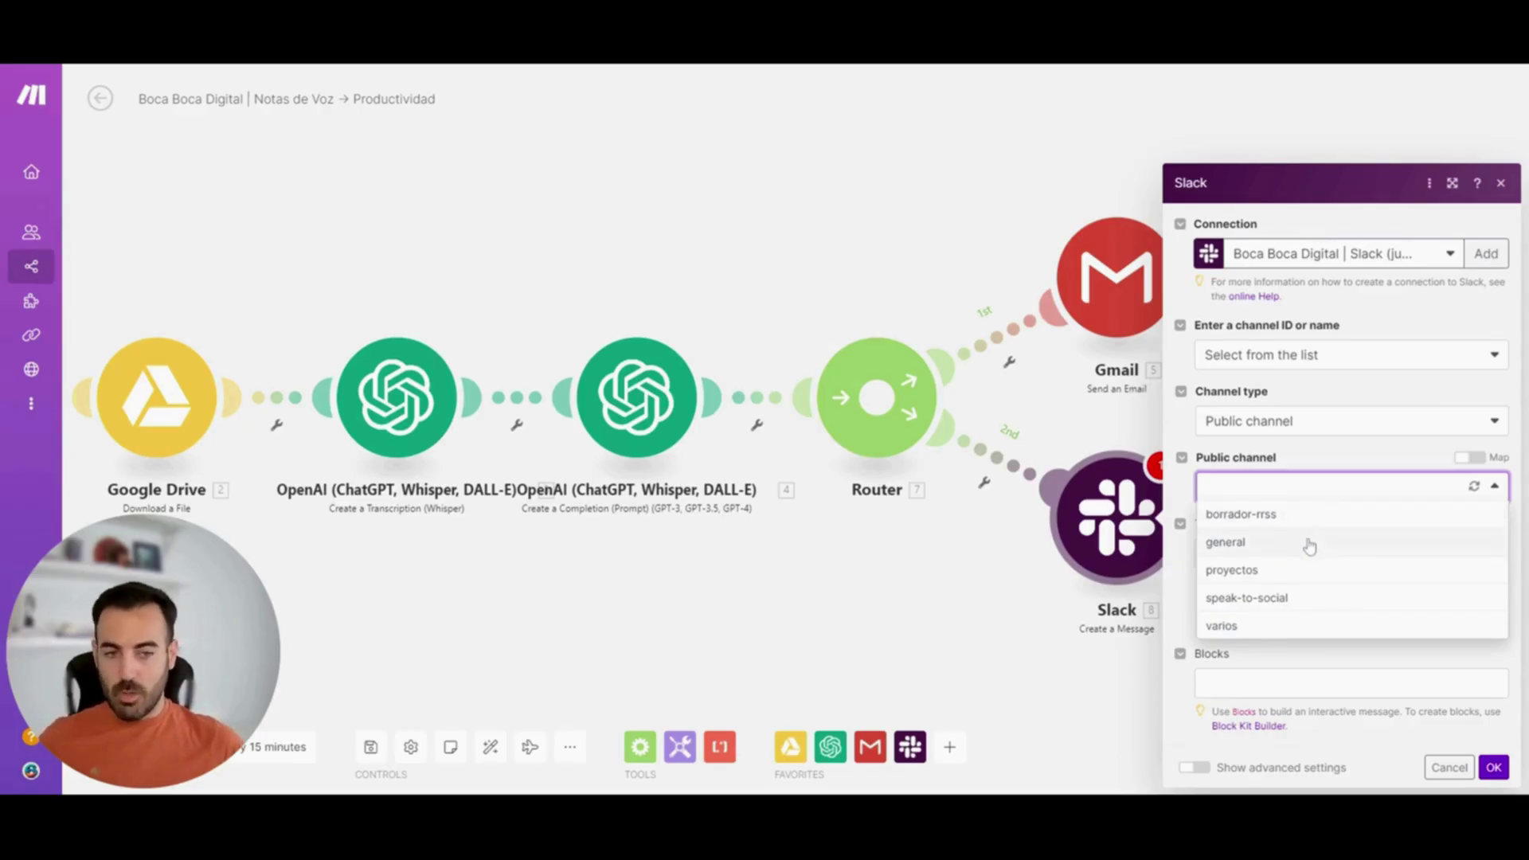
left_click(1310, 546)
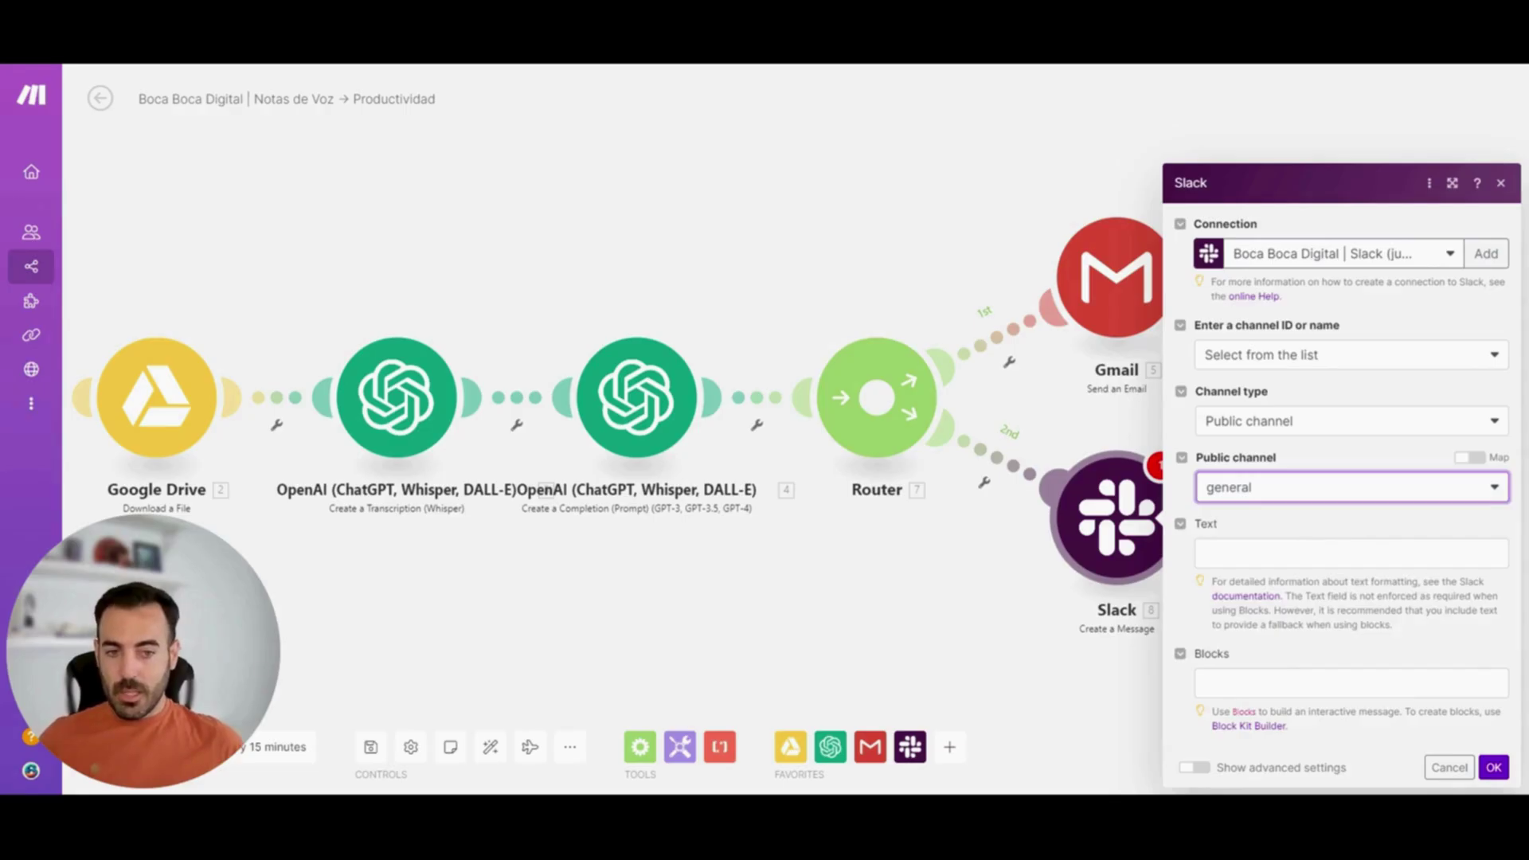
left_click(1352, 553)
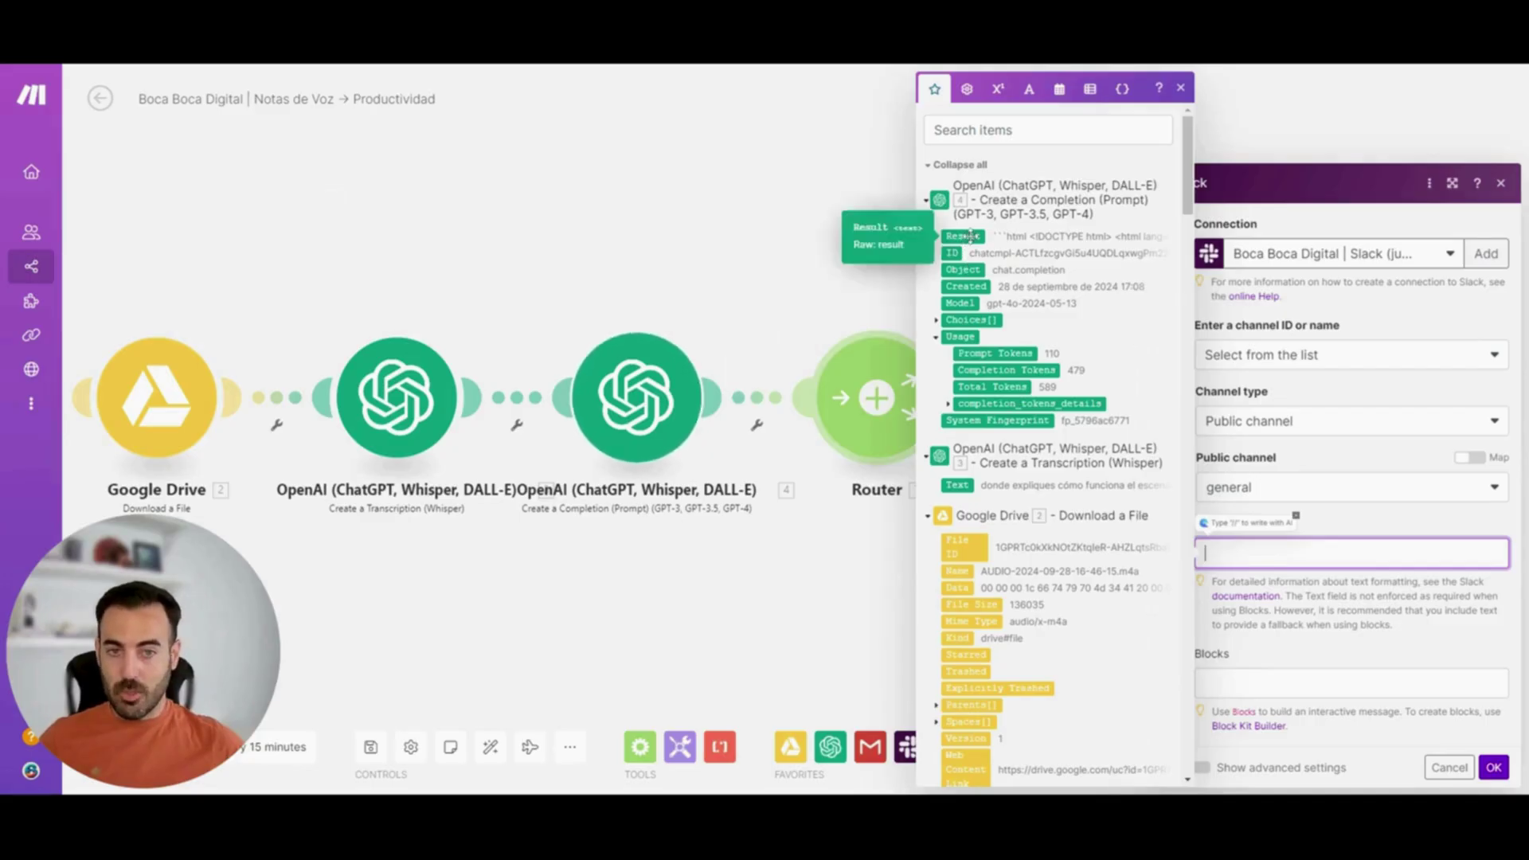
left_click_drag(970, 236, 1243, 553)
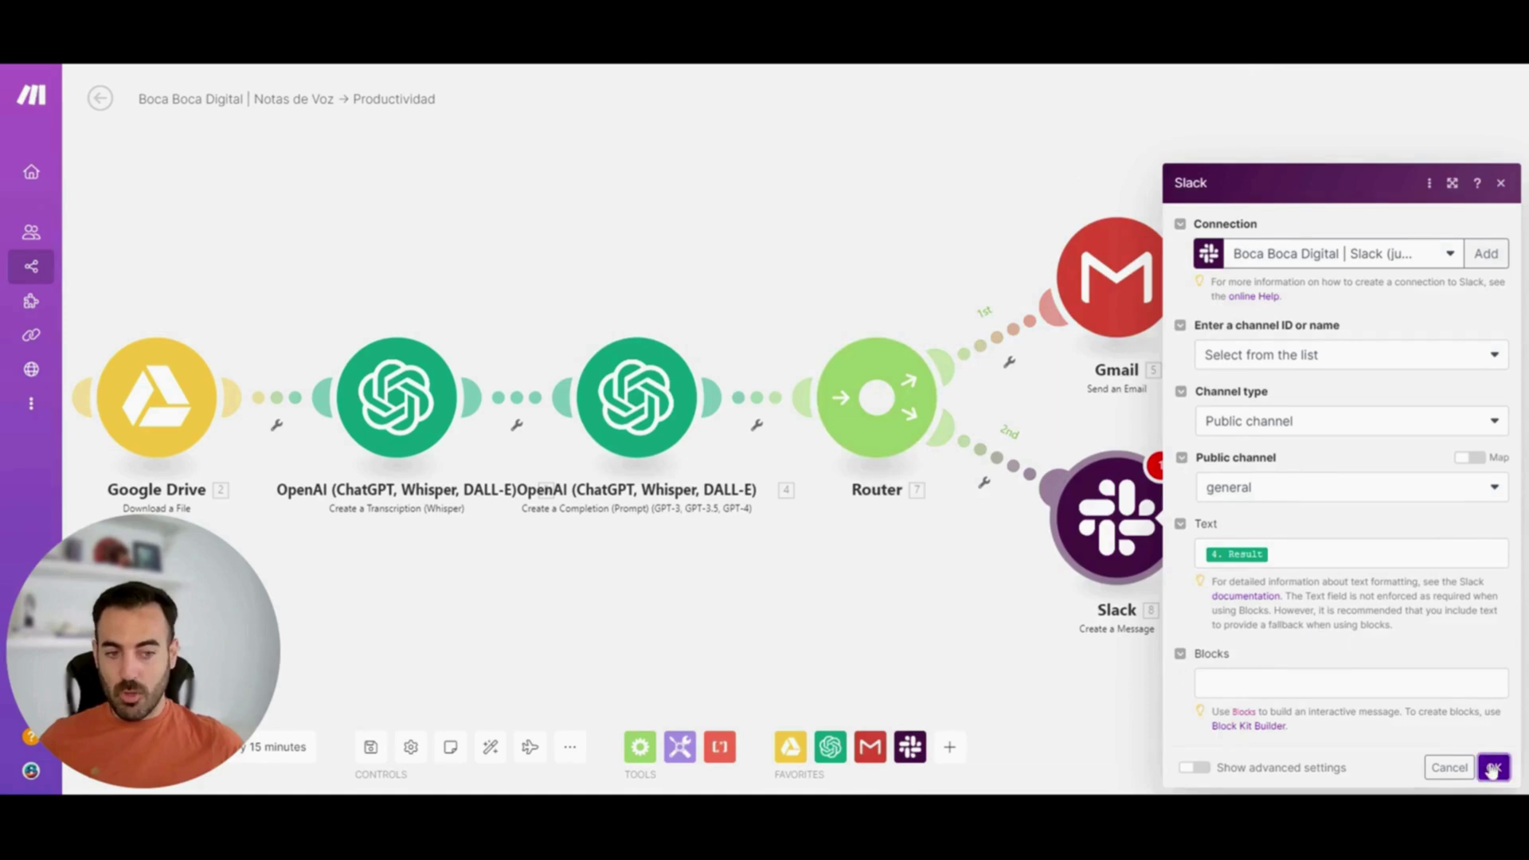
left_click(1493, 767)
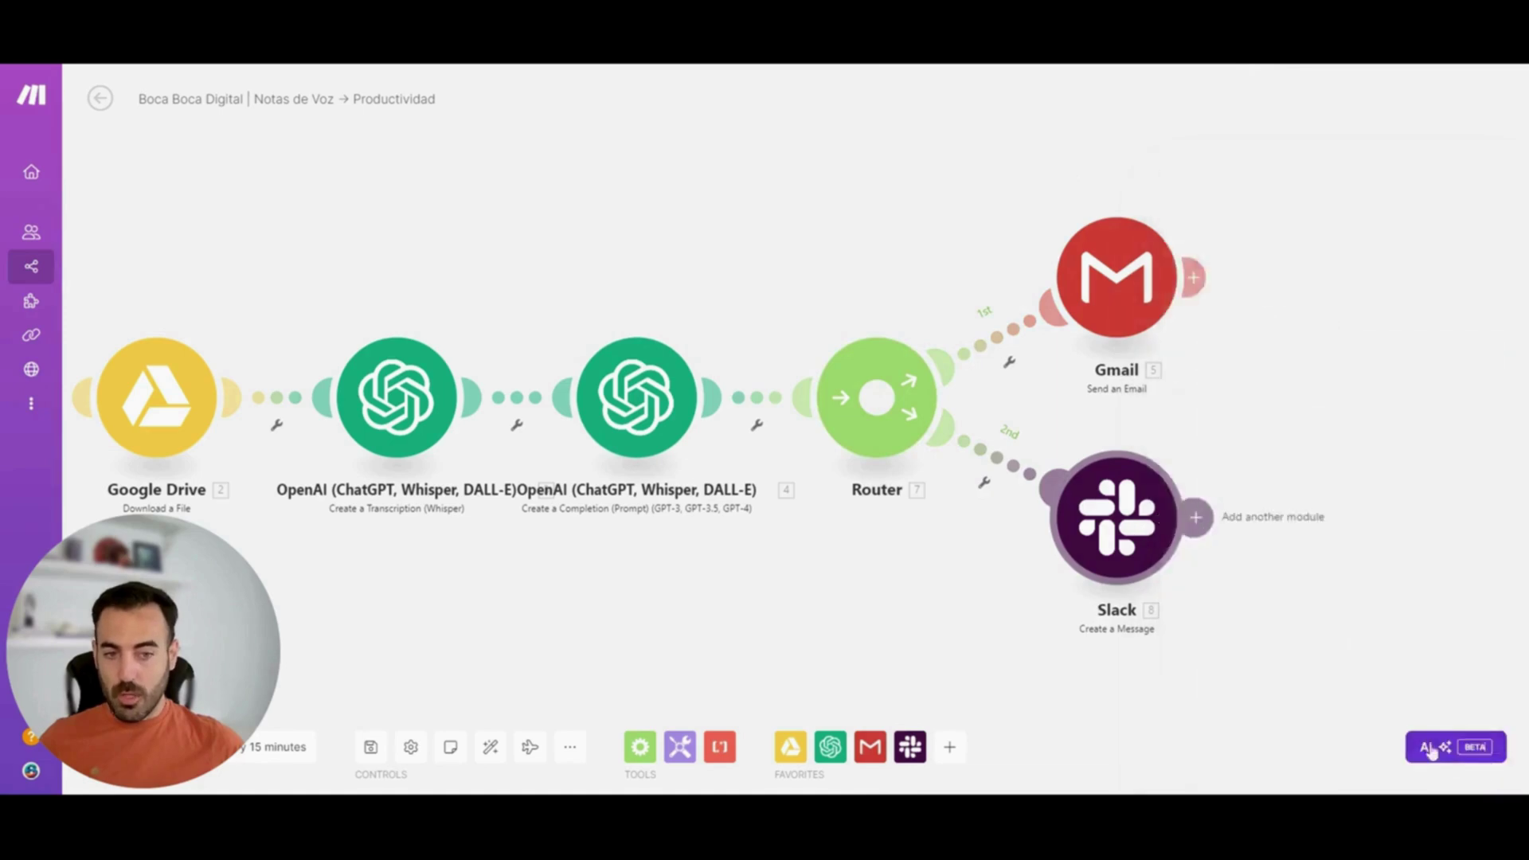
Add third, fourth and fifth Router routes, then undo to remove the extra empty routes
left_click(876, 400)
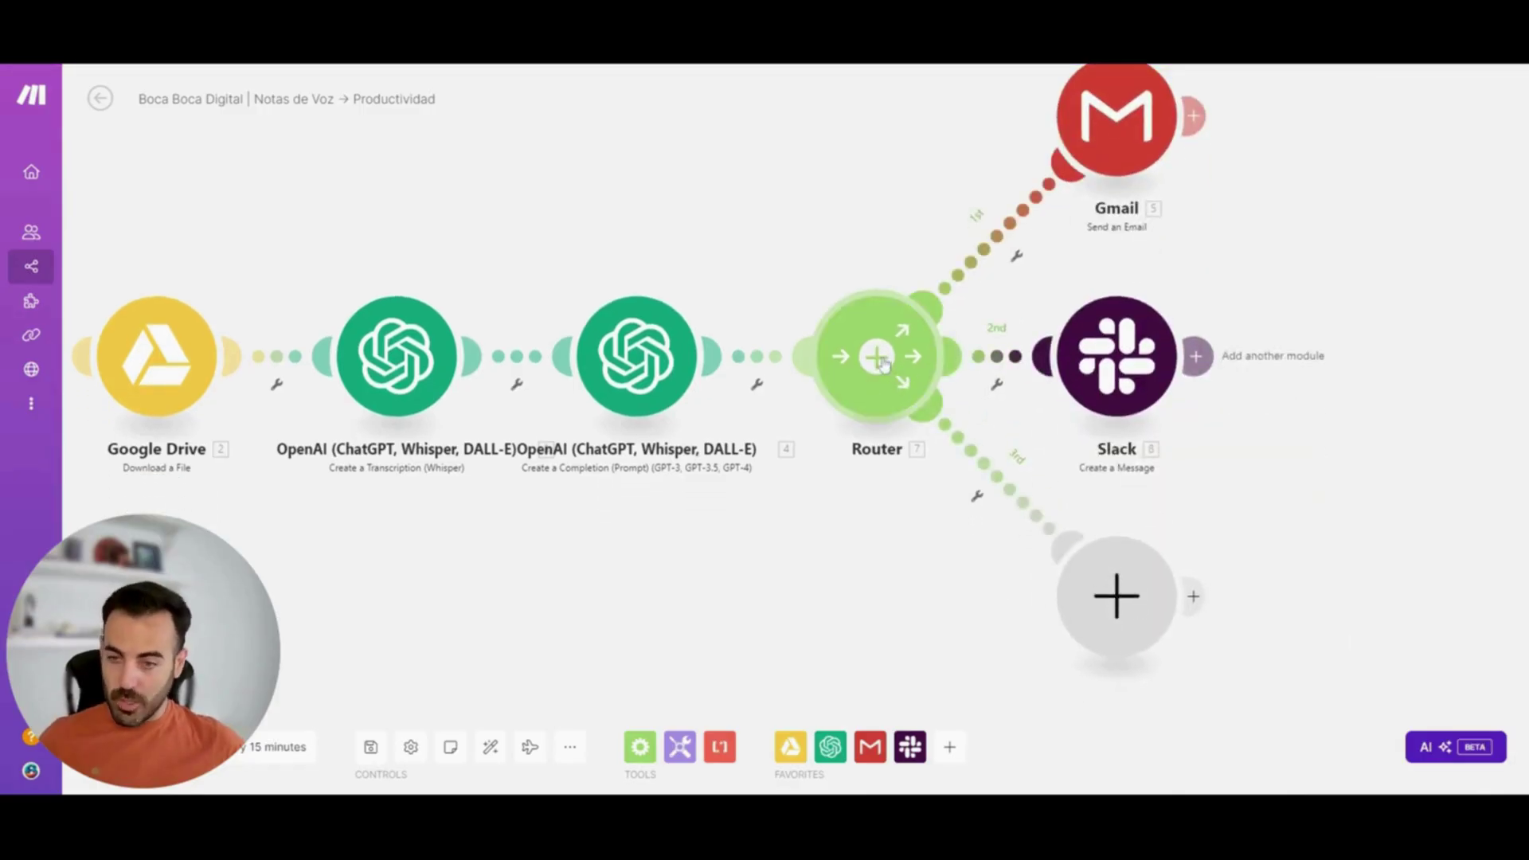
left_click(894, 370)
left_click(879, 253)
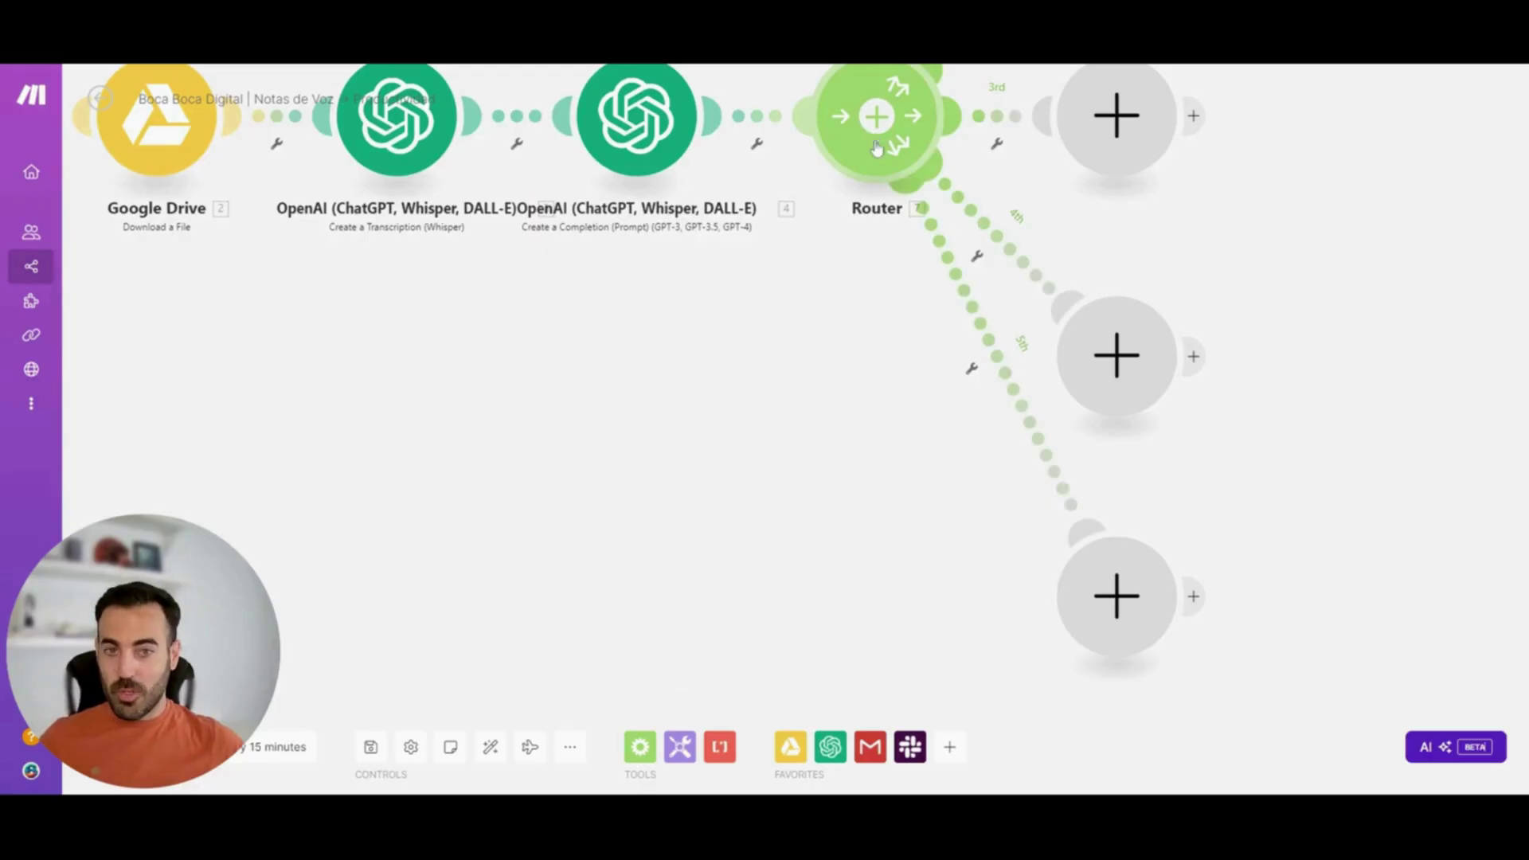
left_click(983, 329)
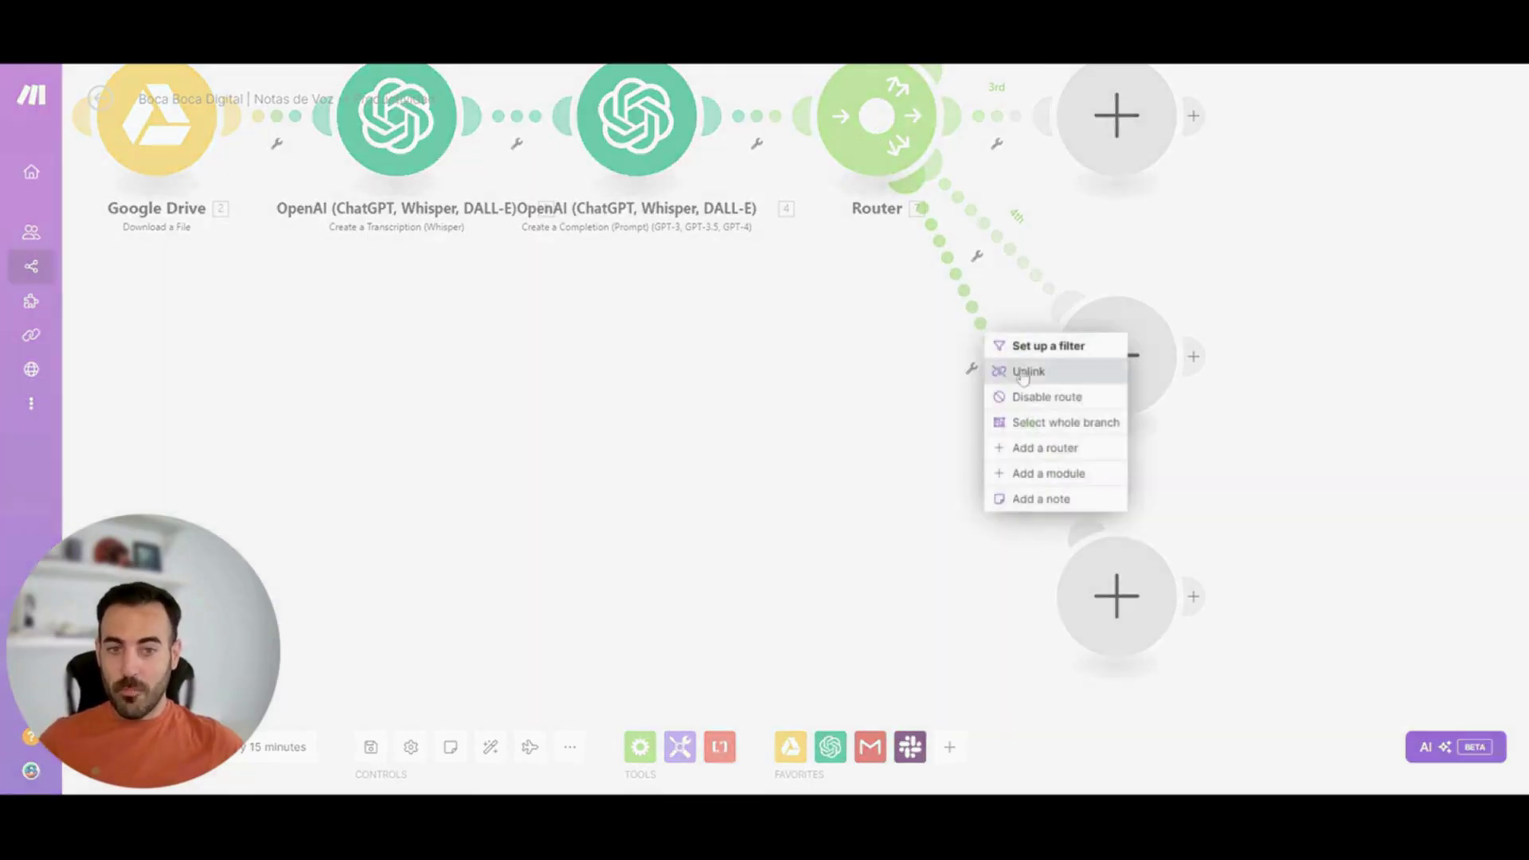
left_click(1023, 377)
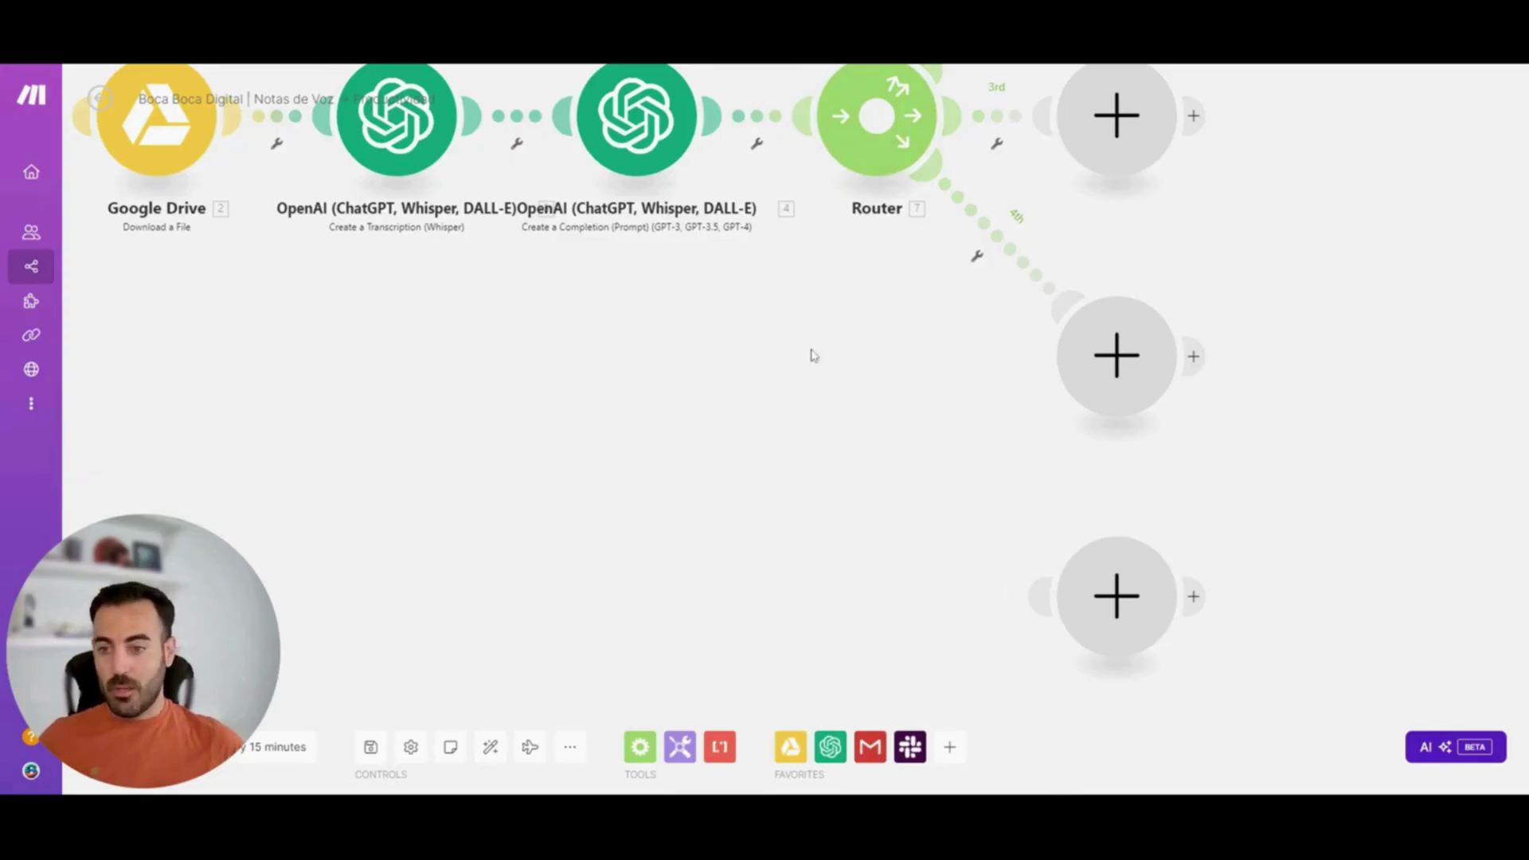
key("ctrl+z")
Delete the leftover empty module, auto-align the scenario, and play Explain flow
left_click_drag(1077, 375, 1050, 605)
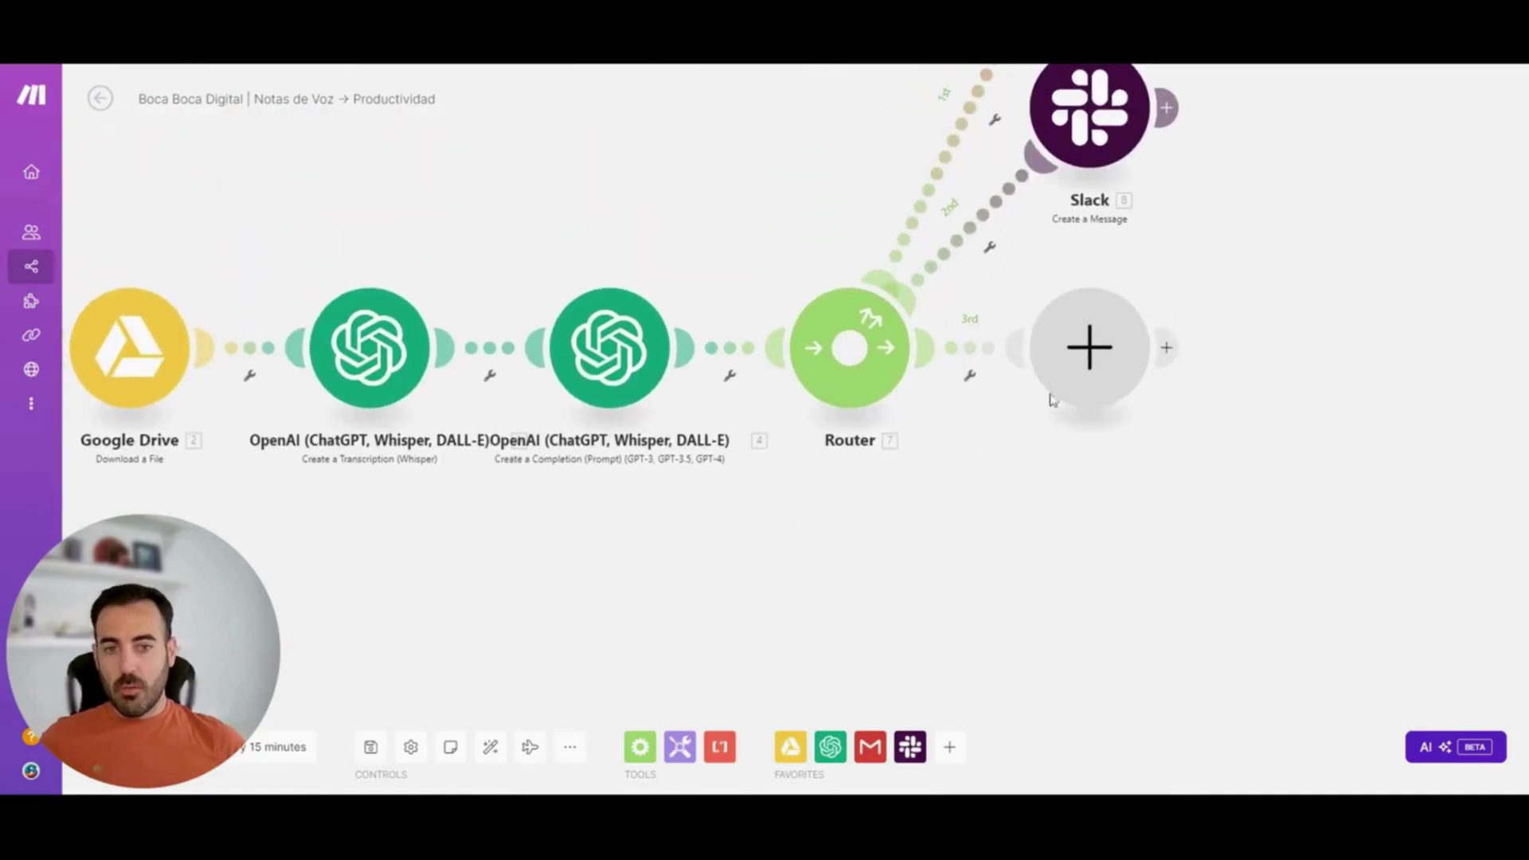
left_click_drag(1427, 266, 1403, 393)
right_click(1068, 474)
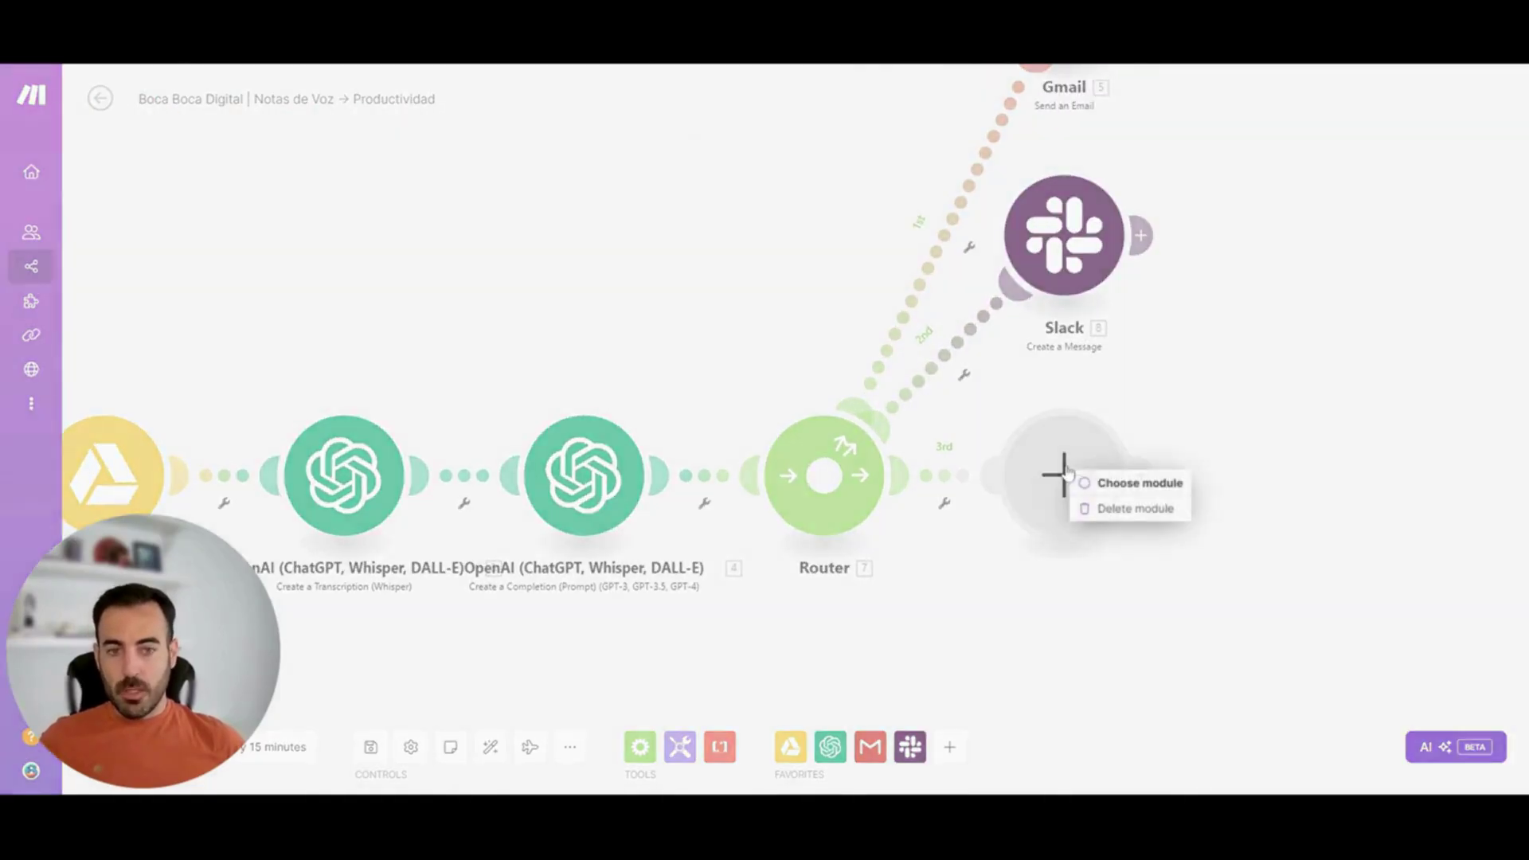
left_click(1127, 506)
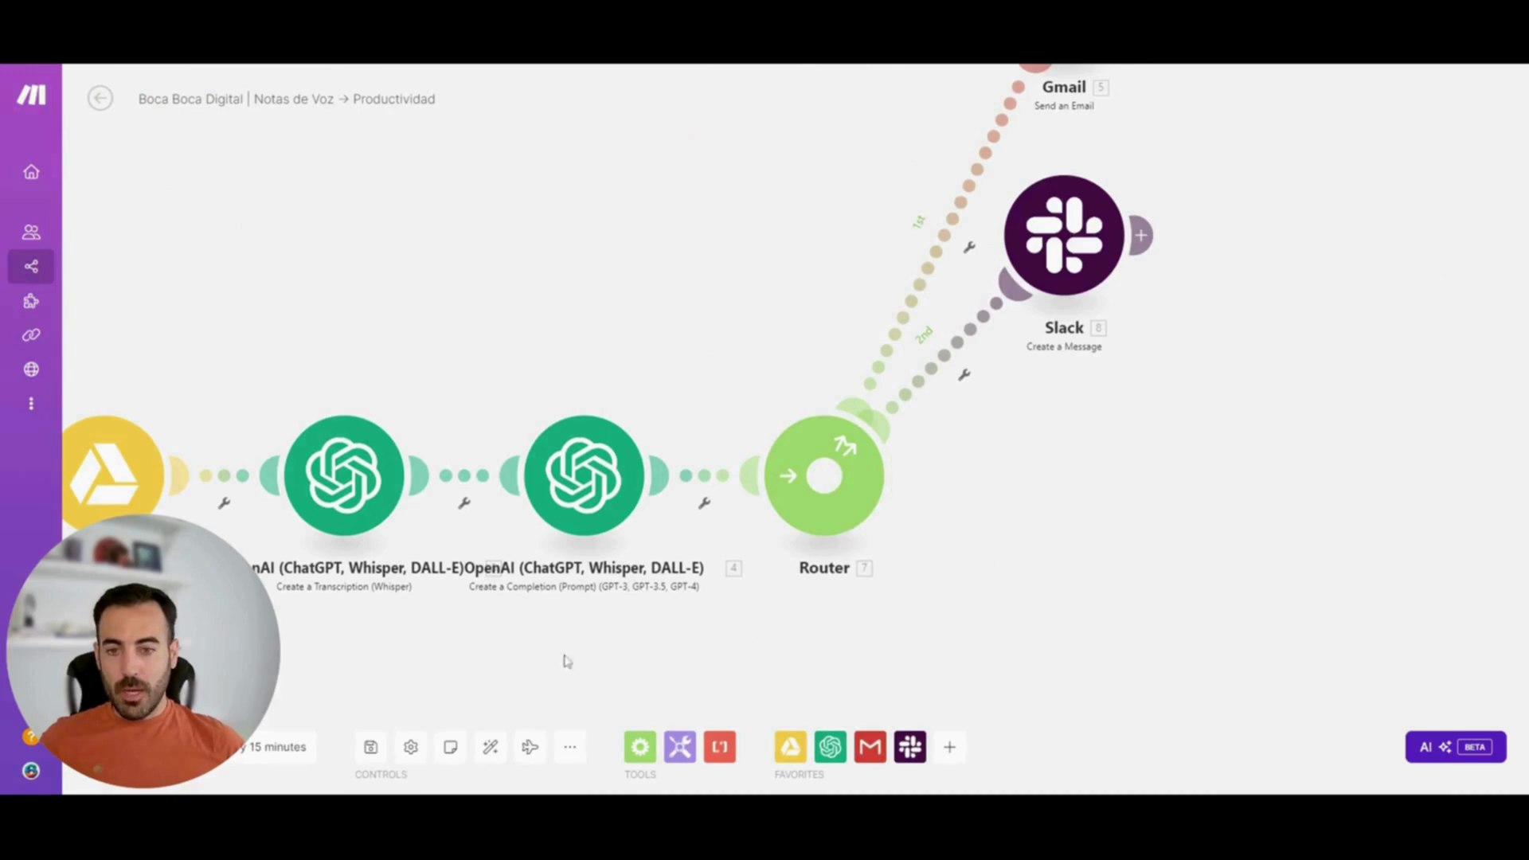
left_click(491, 749)
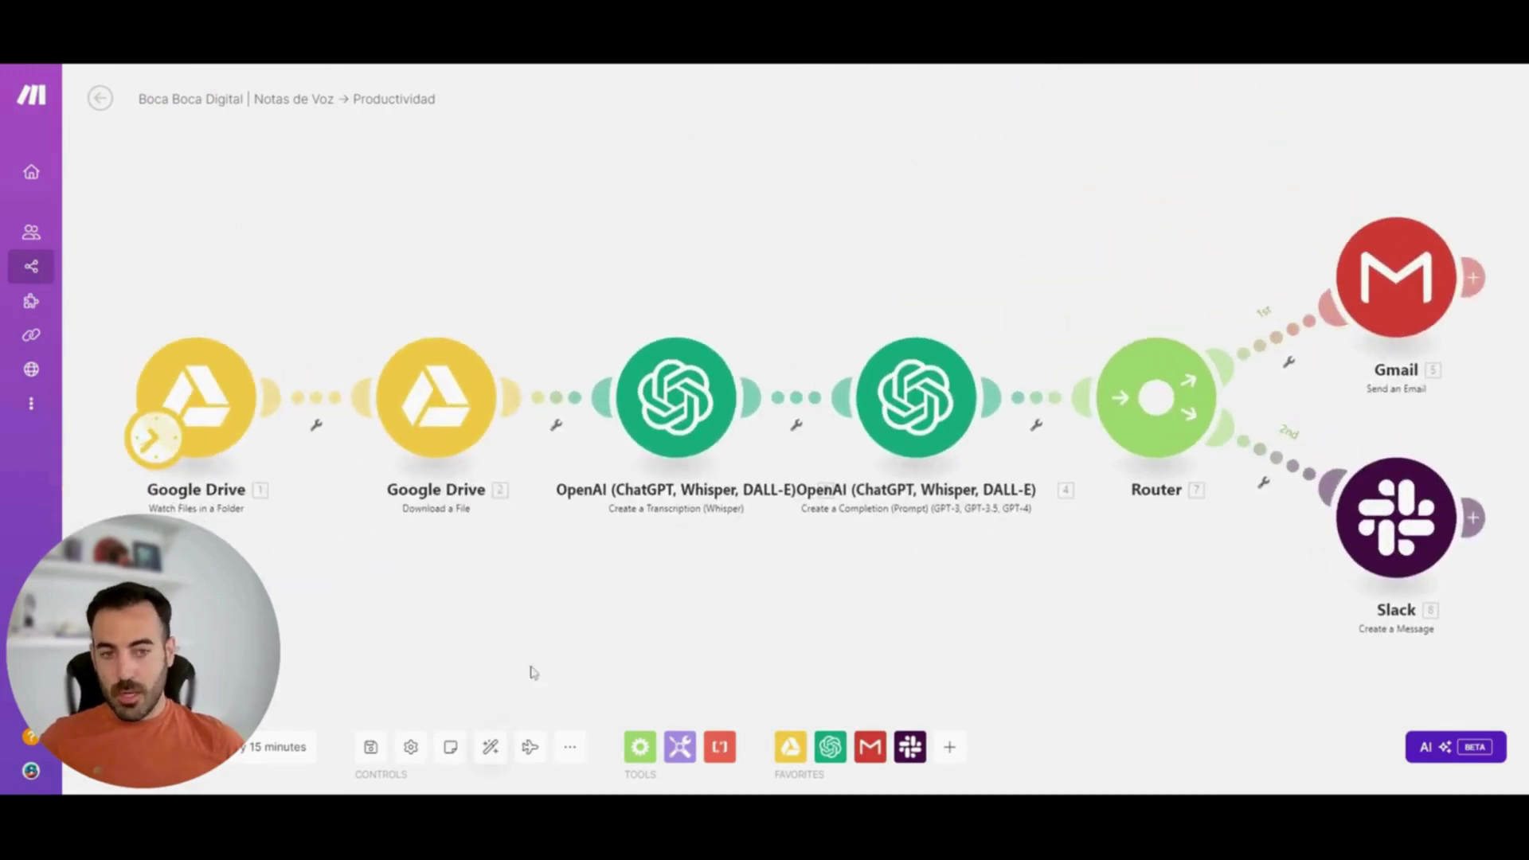
left_click(531, 752)
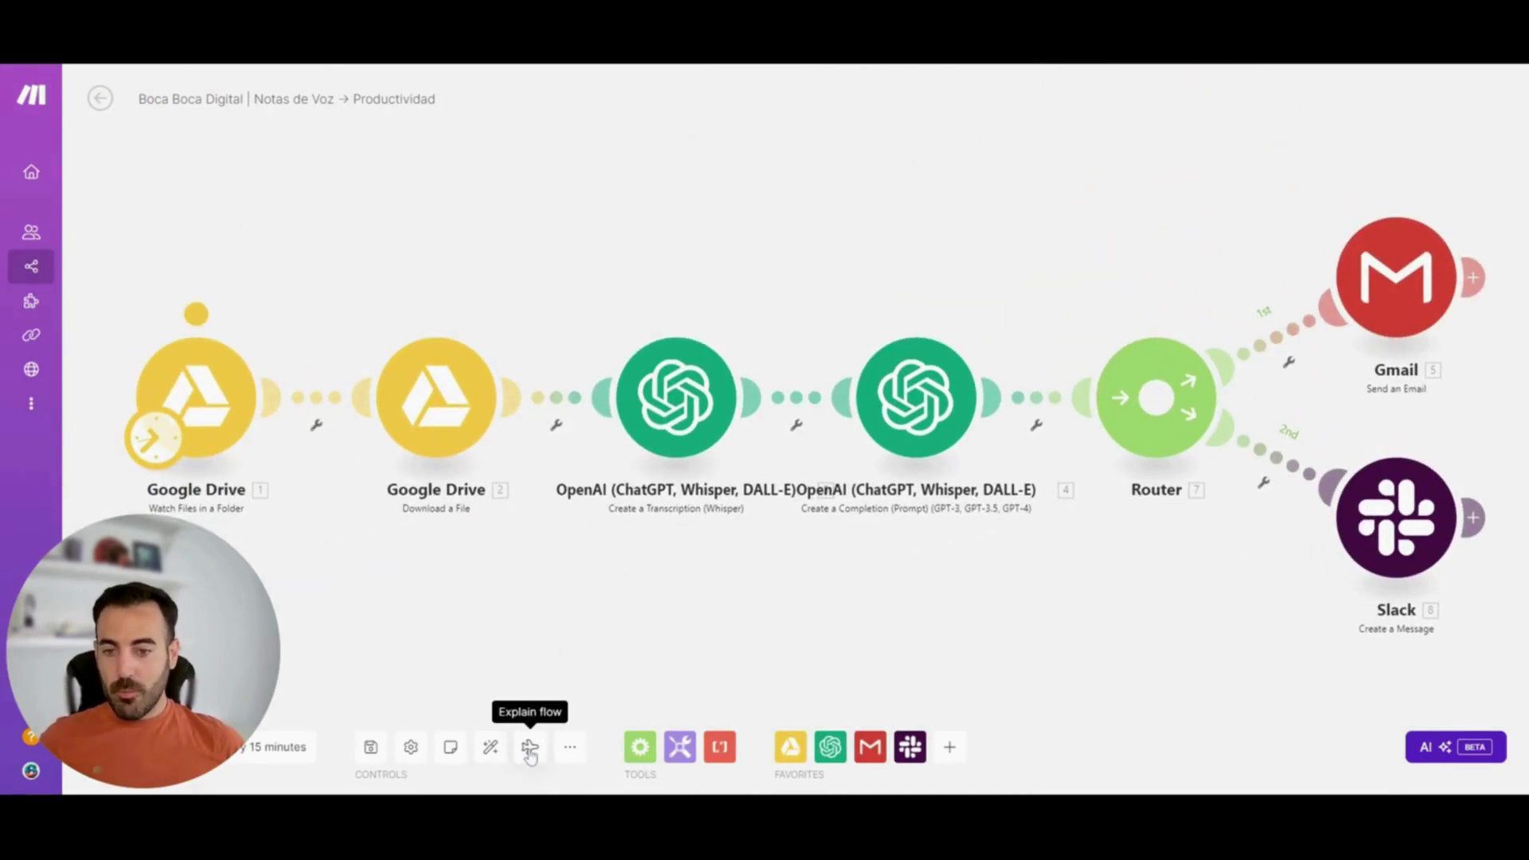
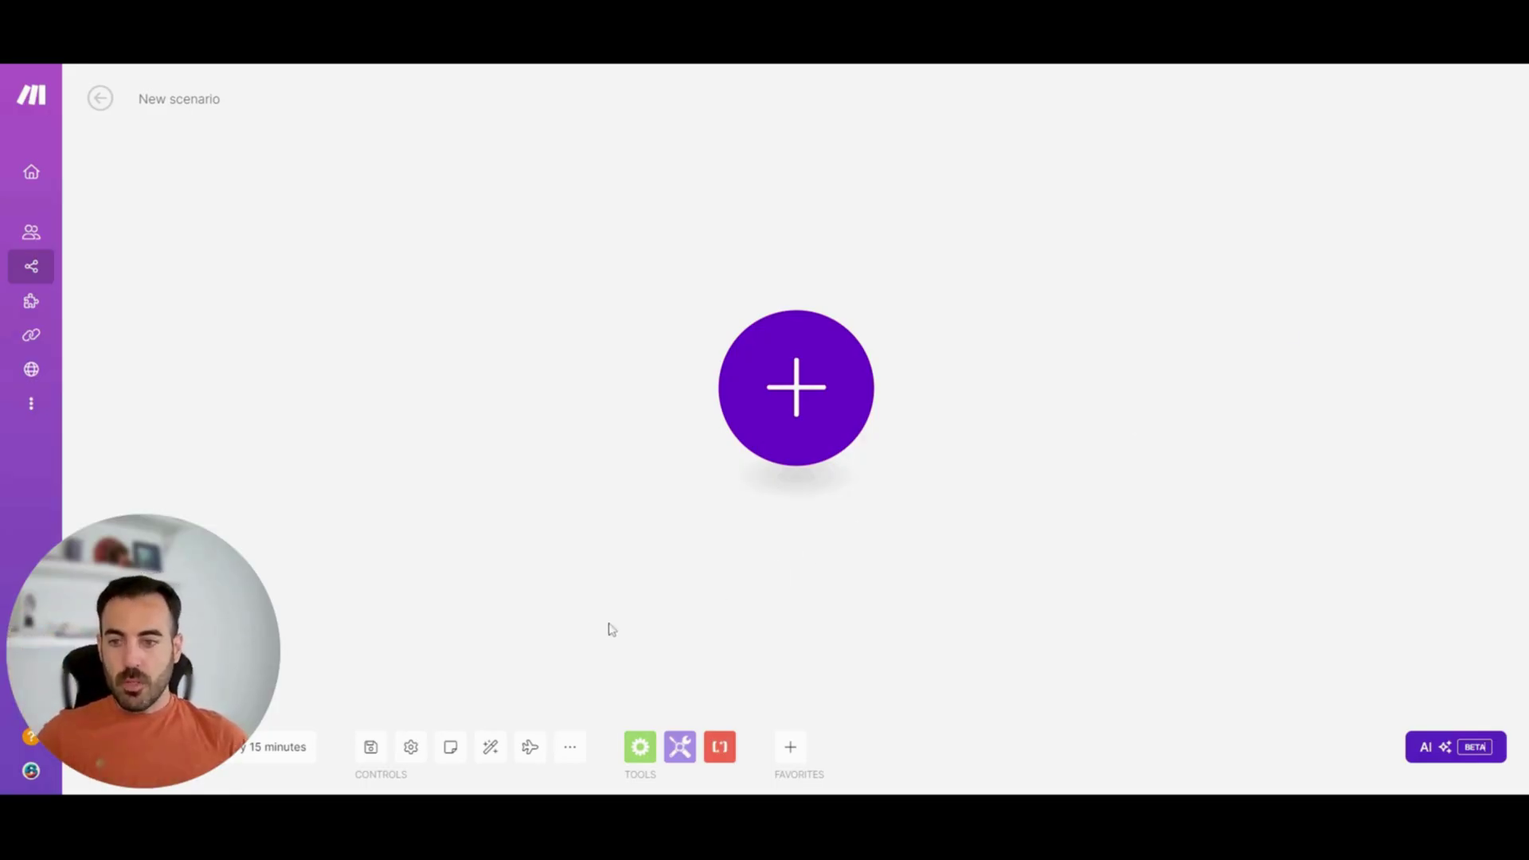
Open the module picker in the new empty scenario to choose its first module
left_click(642, 750)
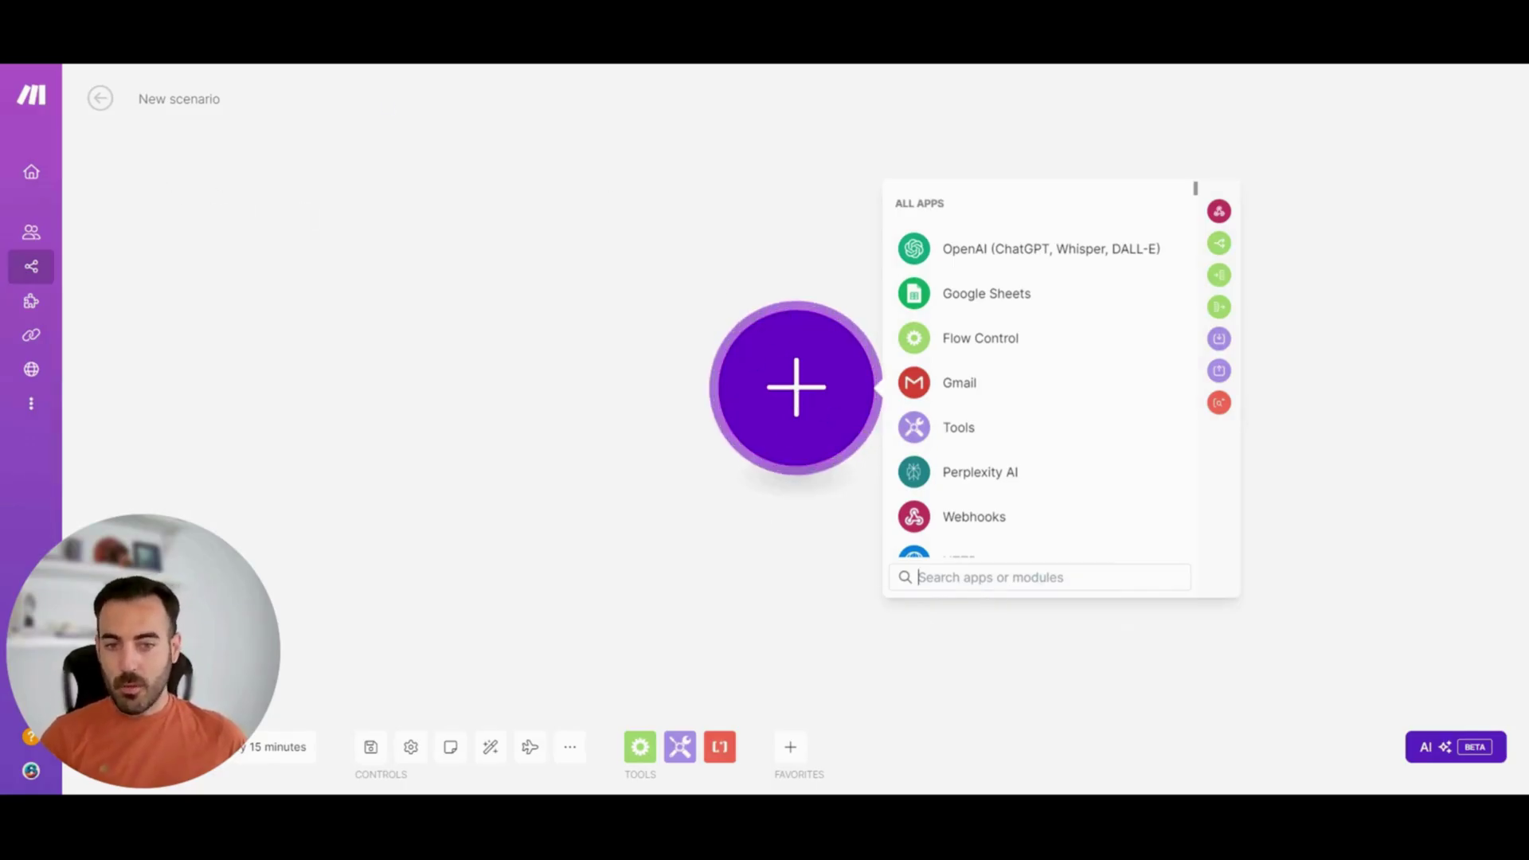
type("drive")
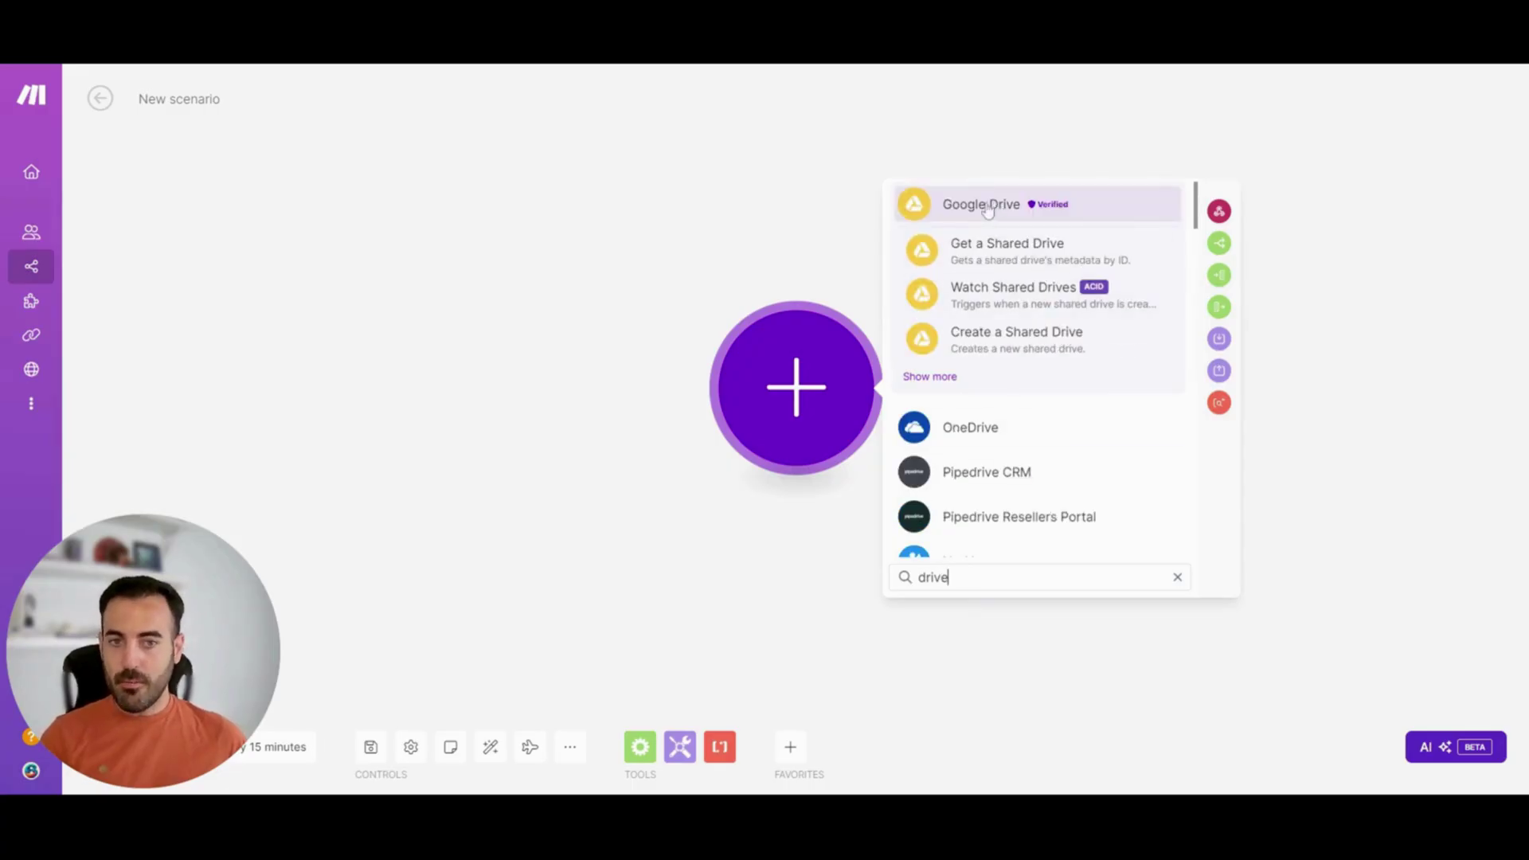
left_click(987, 206)
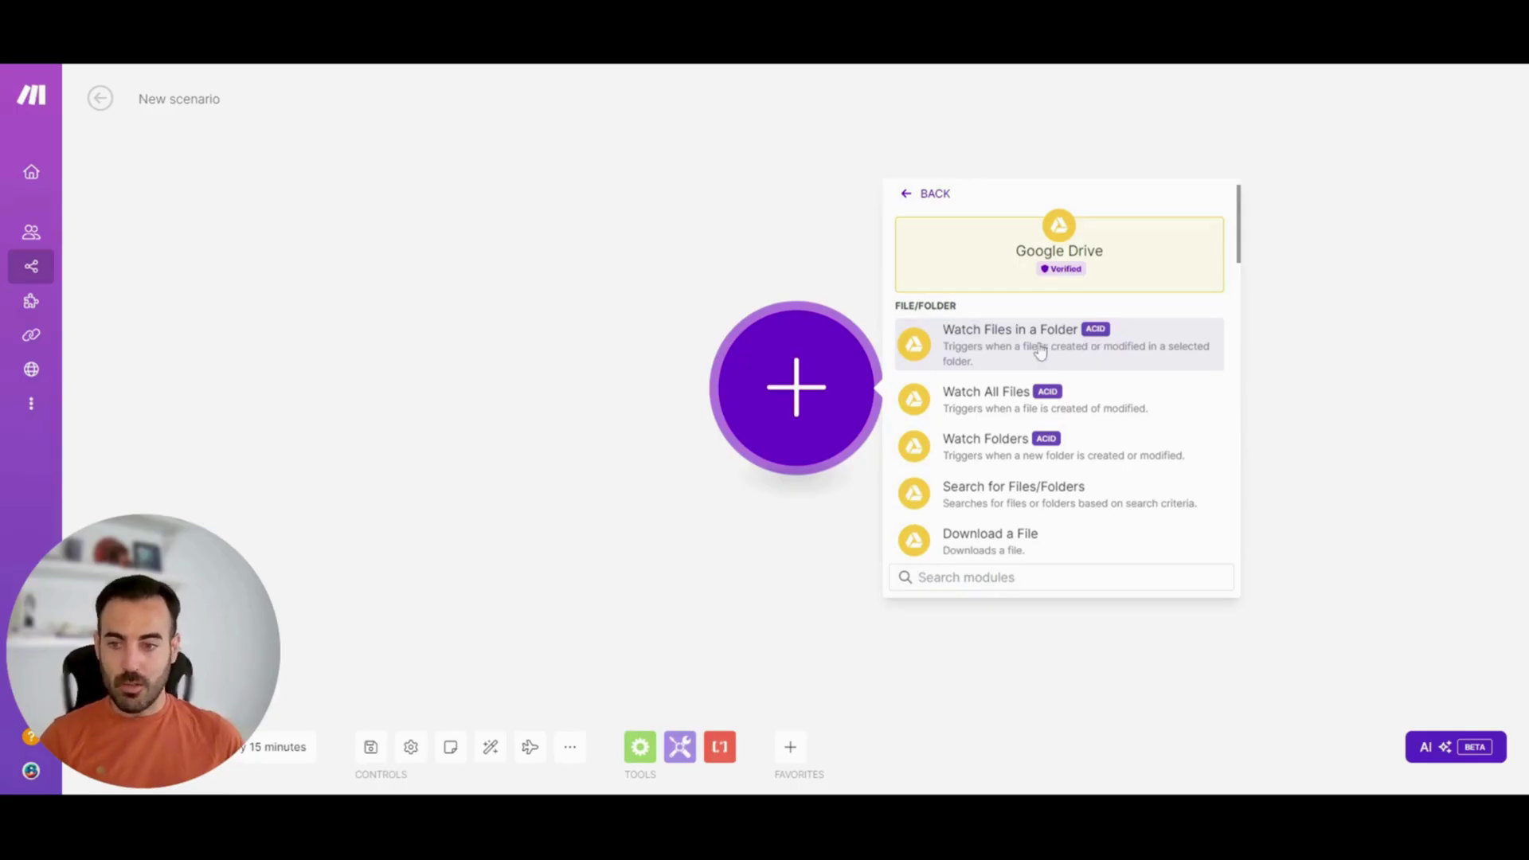
left_click(1040, 352)
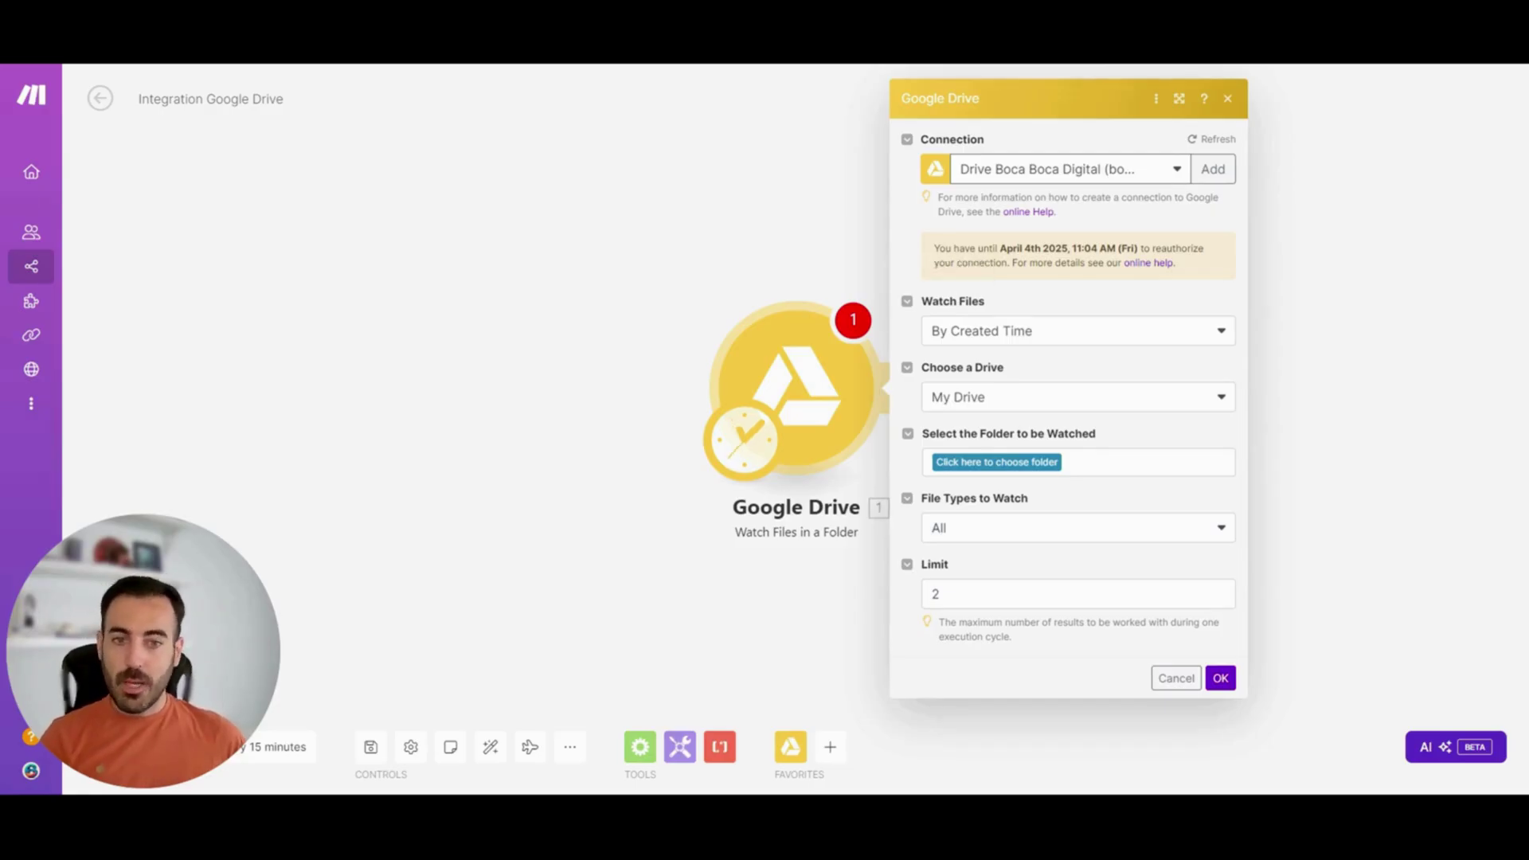
Watch by created time on My Drive, folder MAKE.COM / TUTORIAL ITERADOR AGREGADOR
left_click(1081, 332)
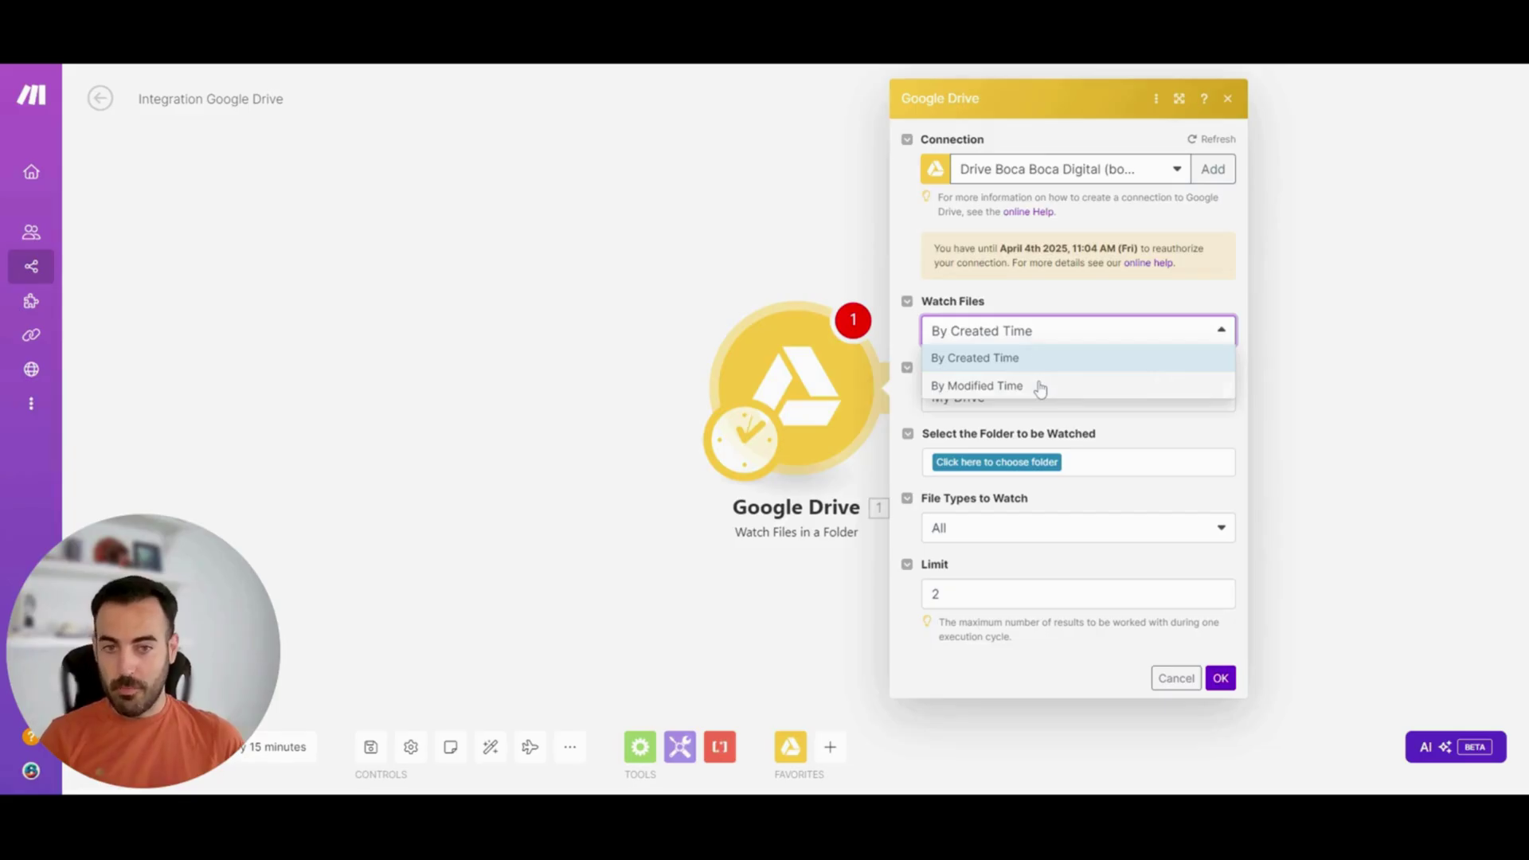
left_click(1043, 359)
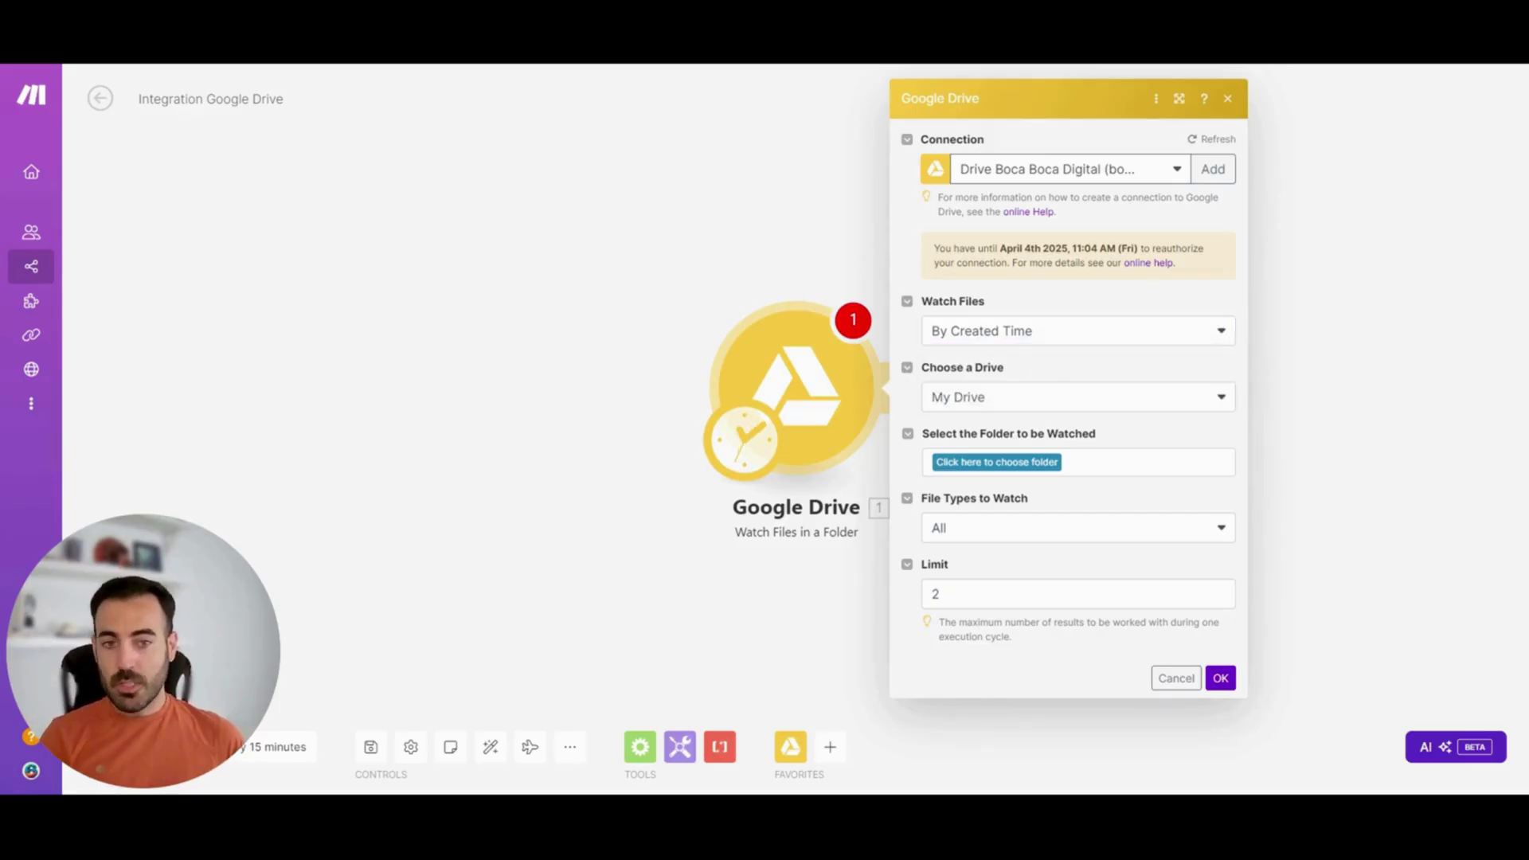
left_click(1032, 403)
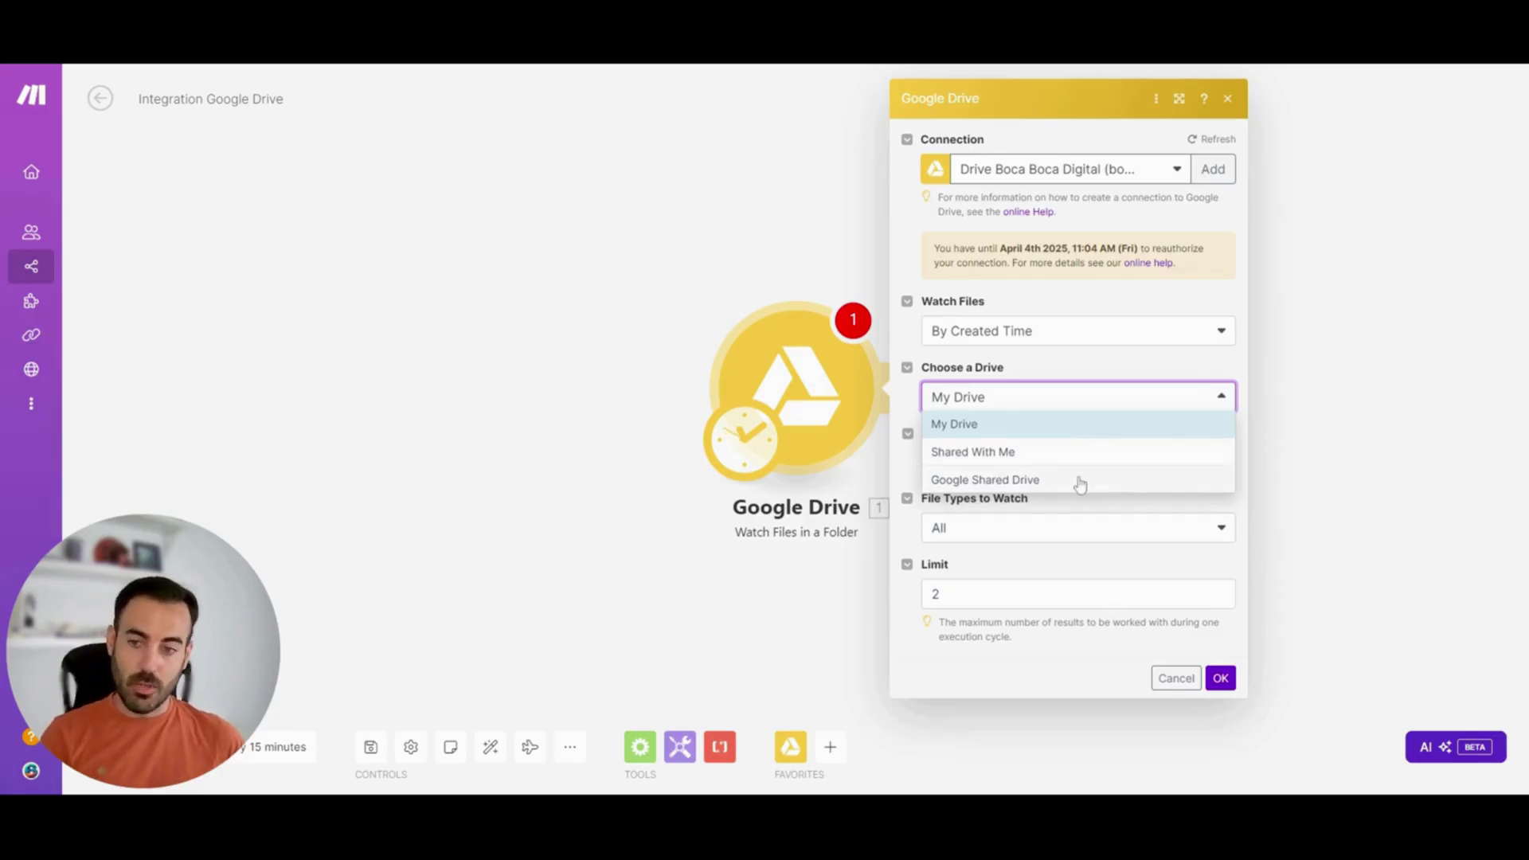
left_click(1049, 424)
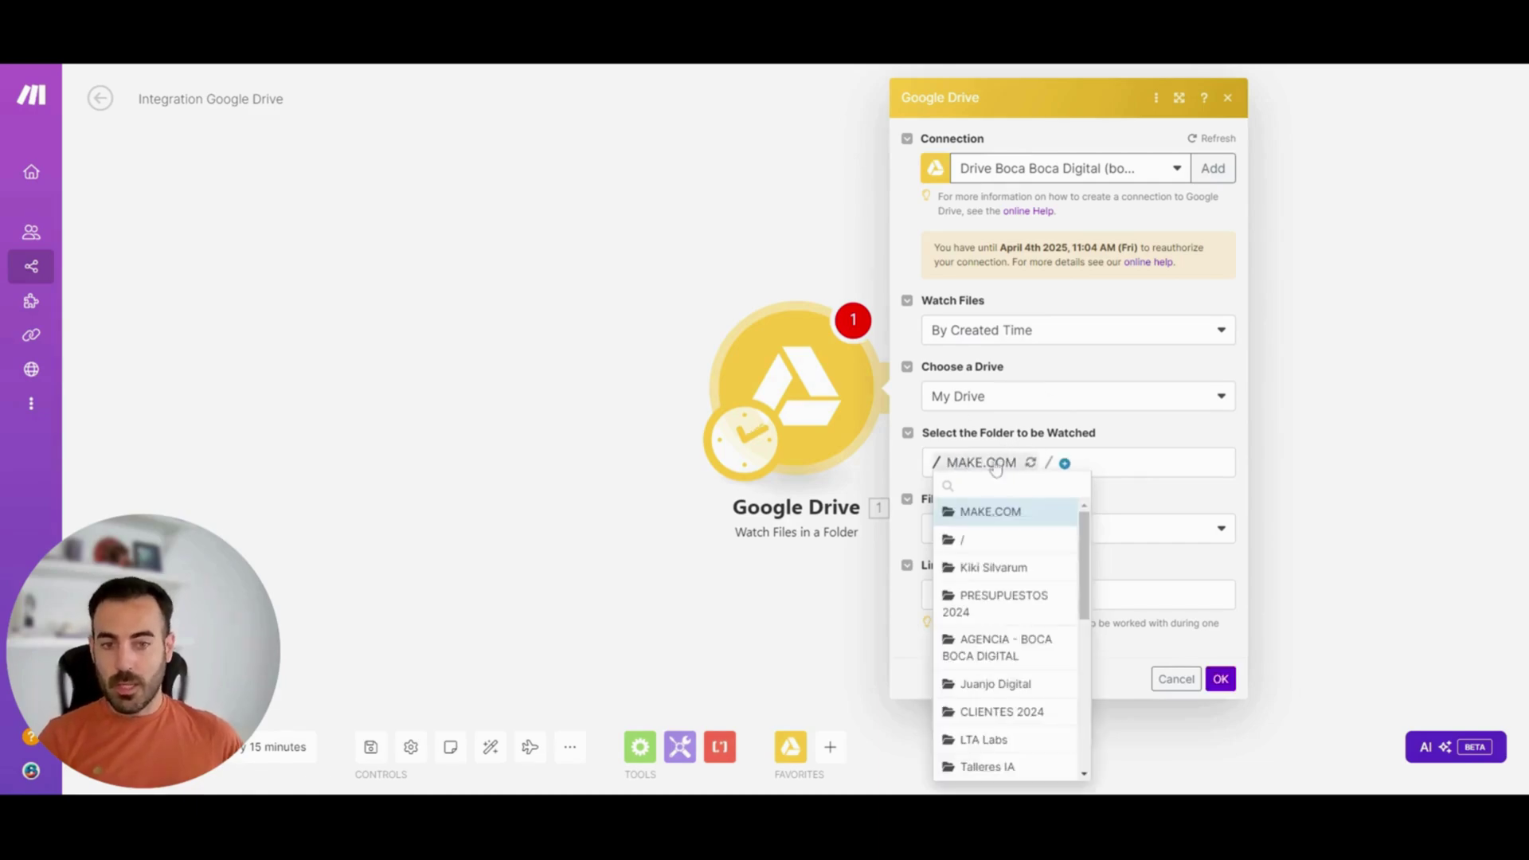
left_click(1065, 464)
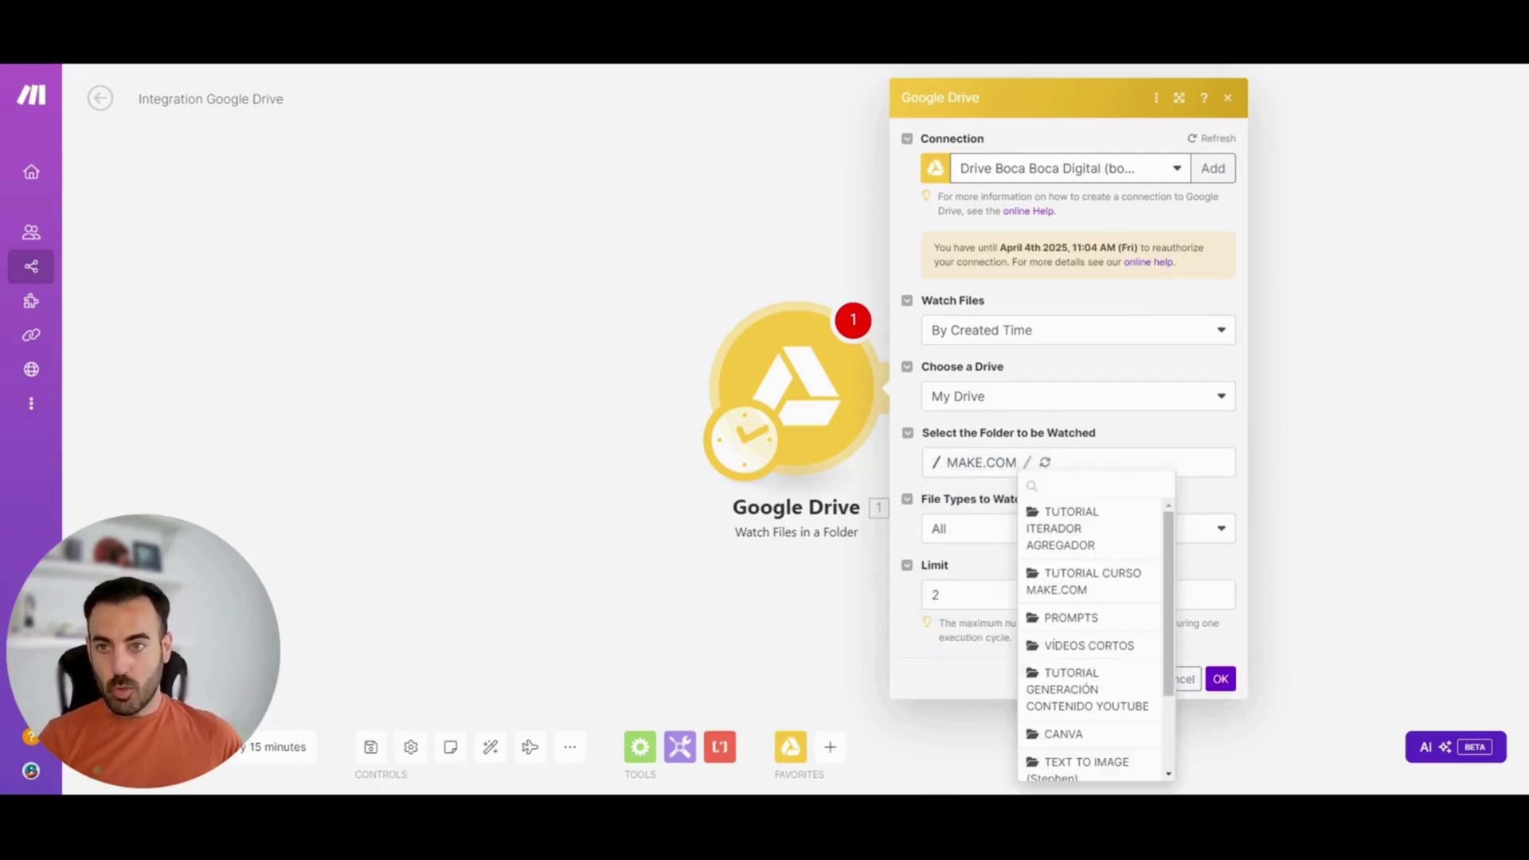
left_click(1087, 530)
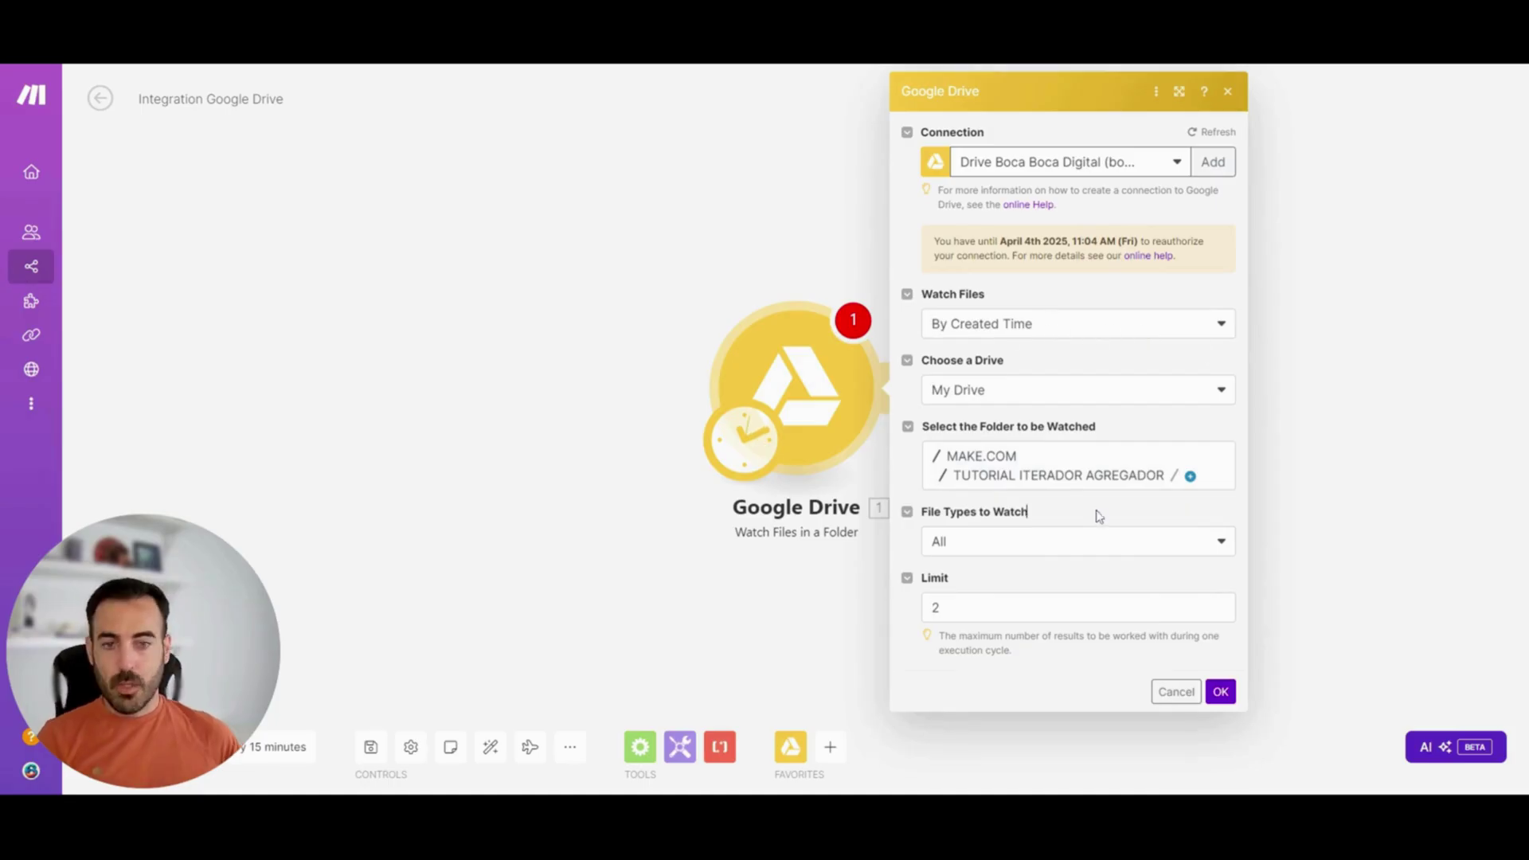
Keep all file types, change the Limit from 2 to 1, and save the trigger
left_click(992, 540)
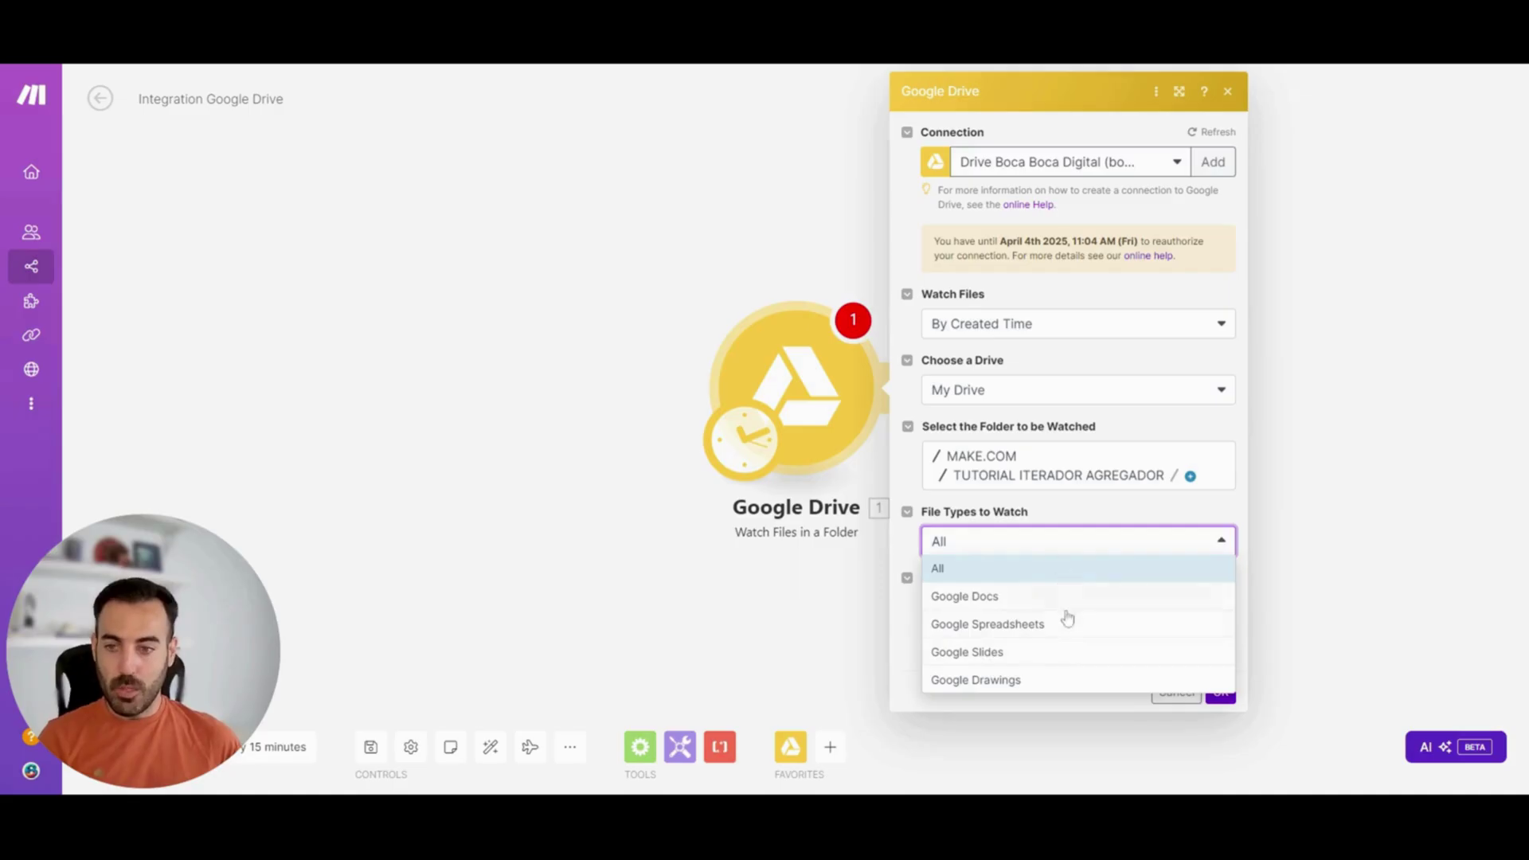
left_click(988, 547)
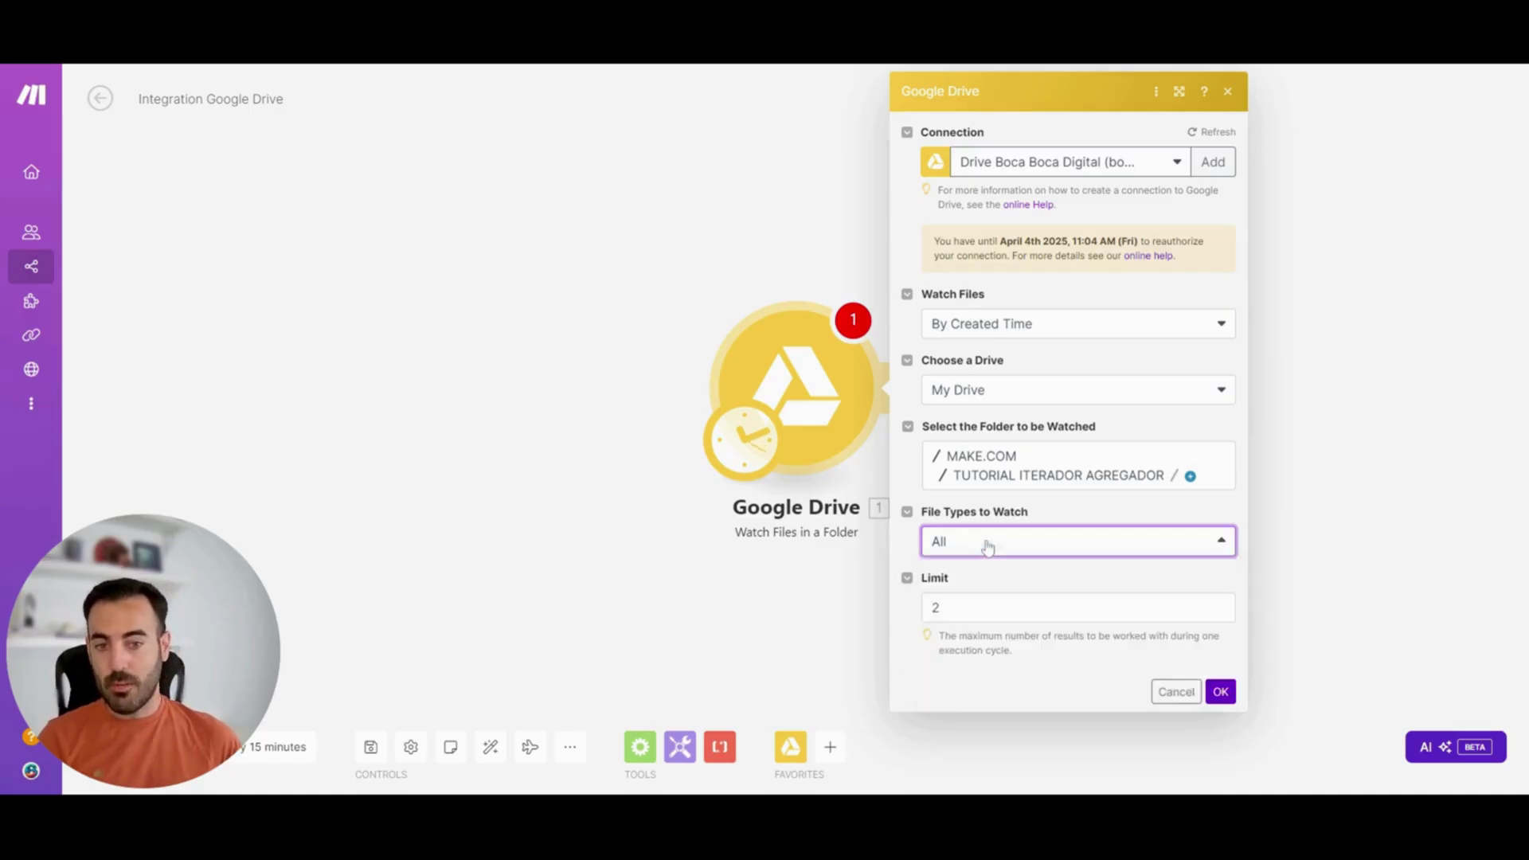
left_click(939, 608)
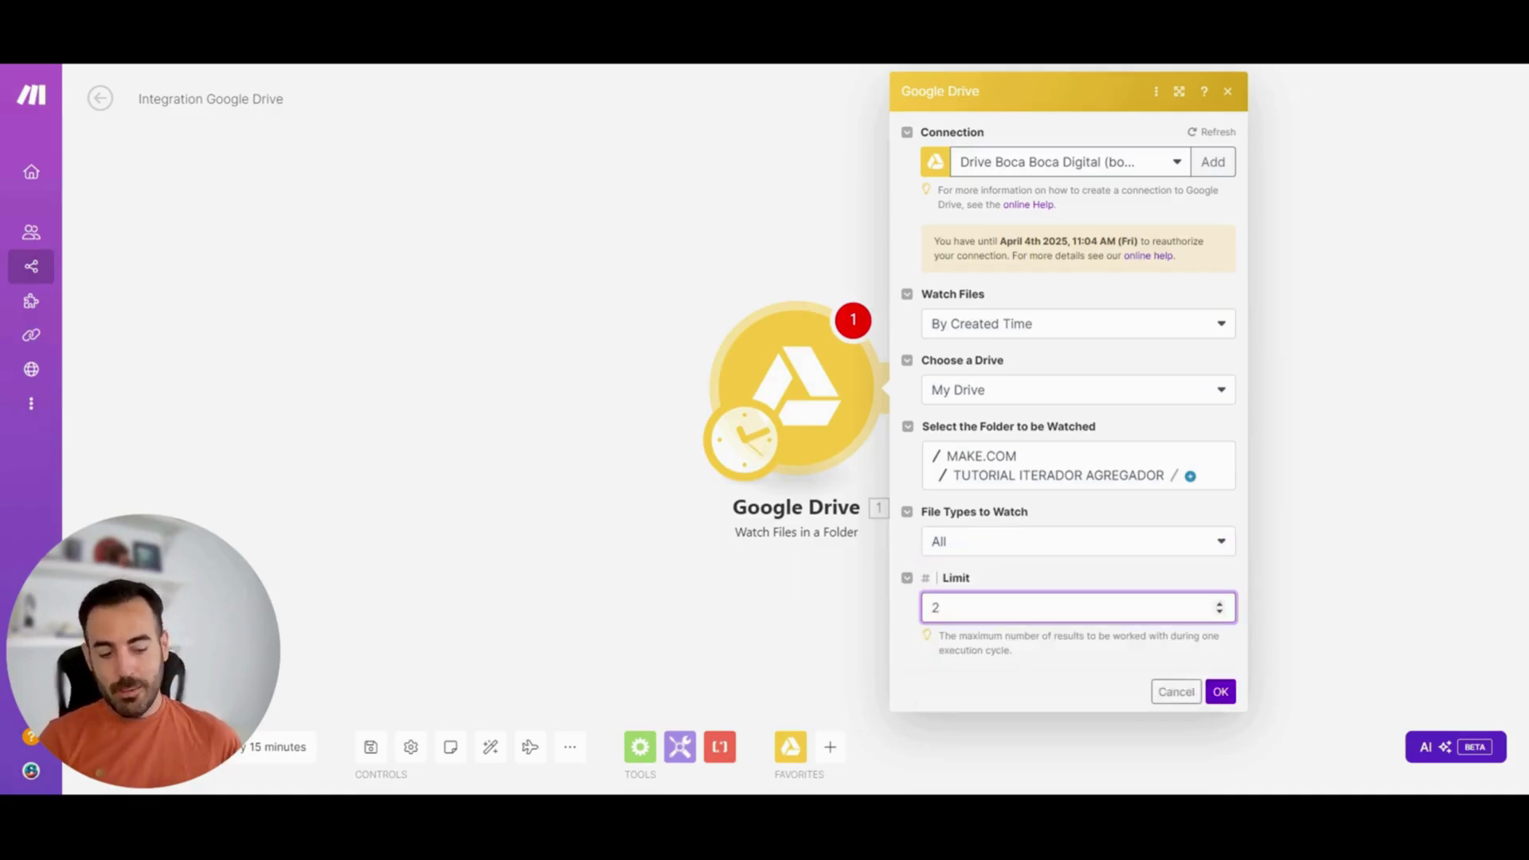
key("BackSpace")
type("1")
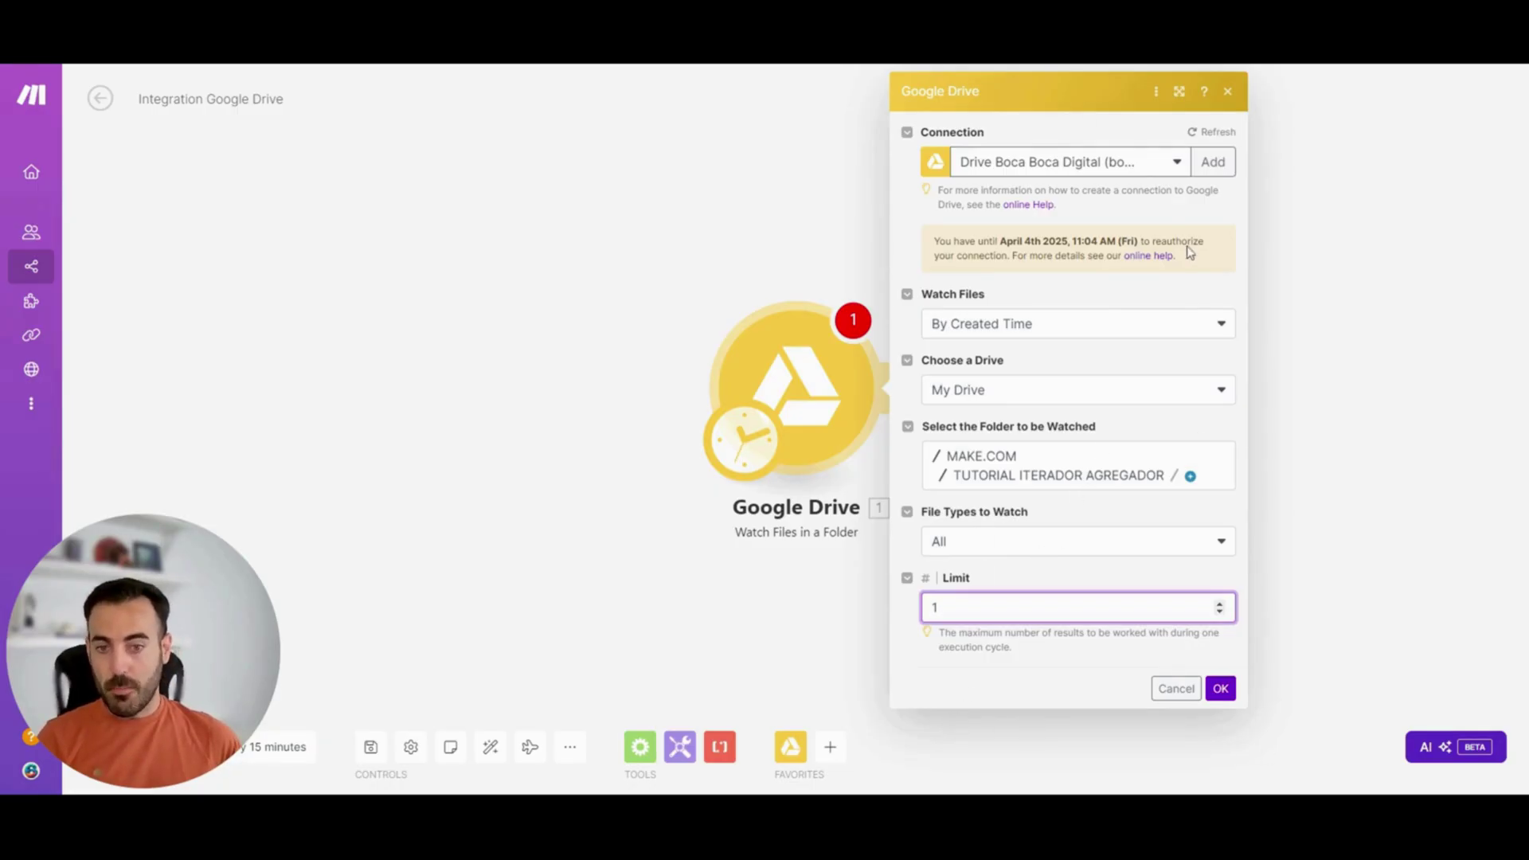
left_click(1221, 688)
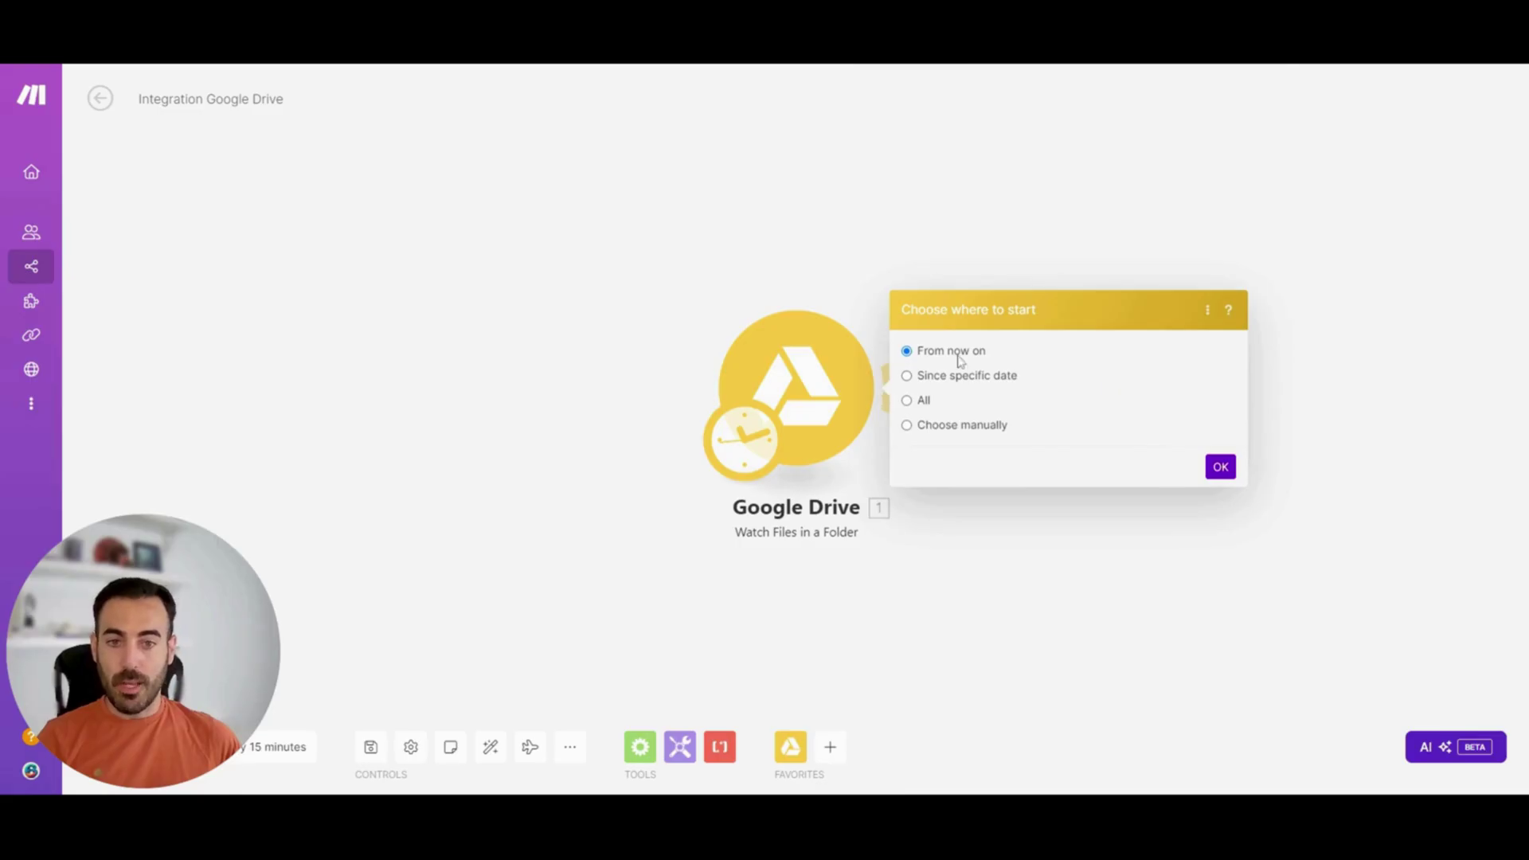
Preview the start options, then choose From now on as the starting point
left_click(907, 376)
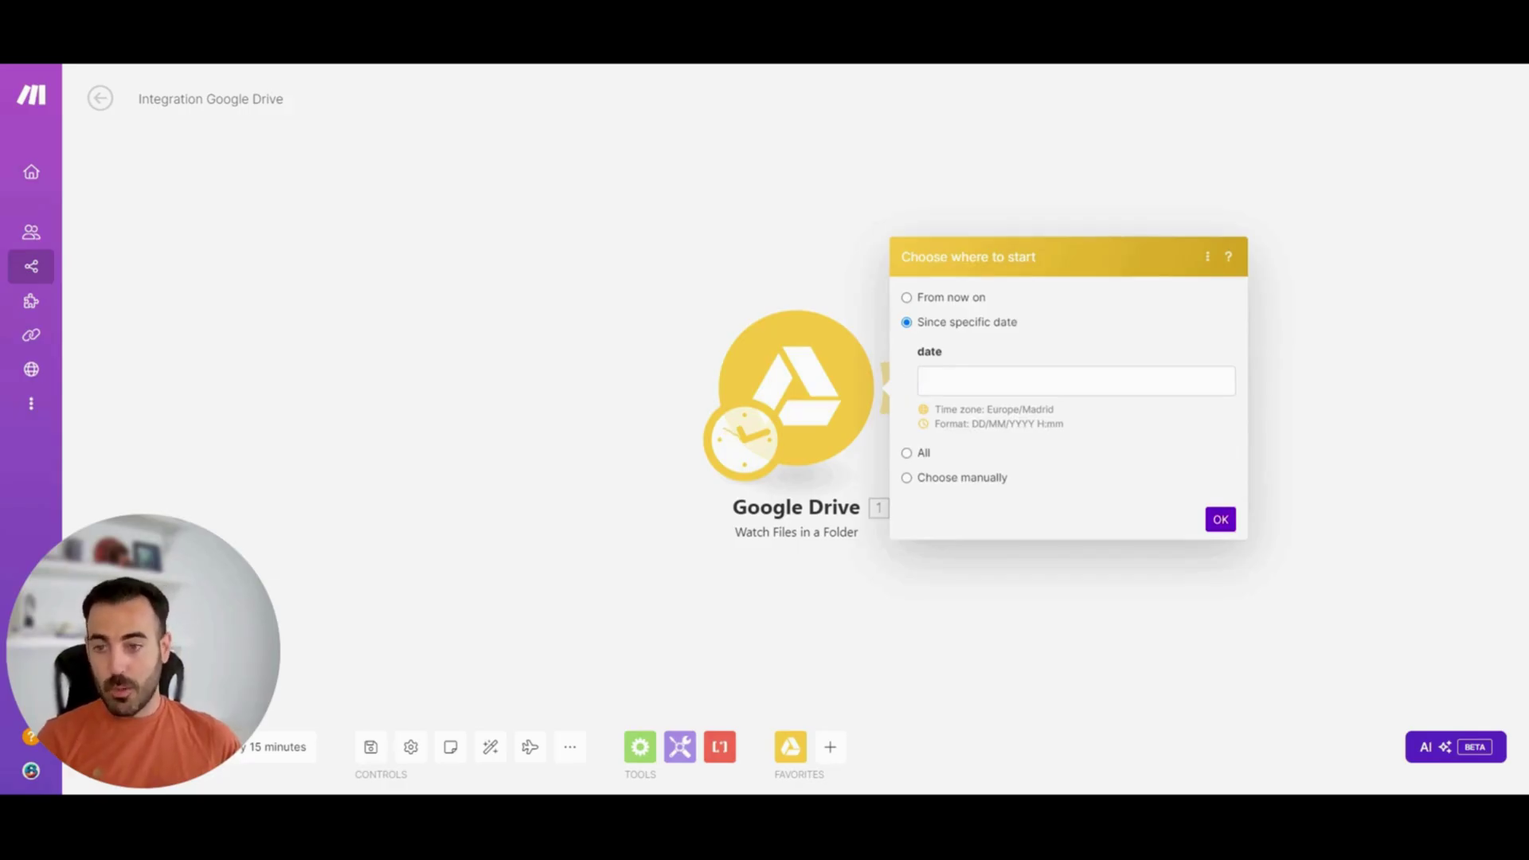
left_click(908, 453)
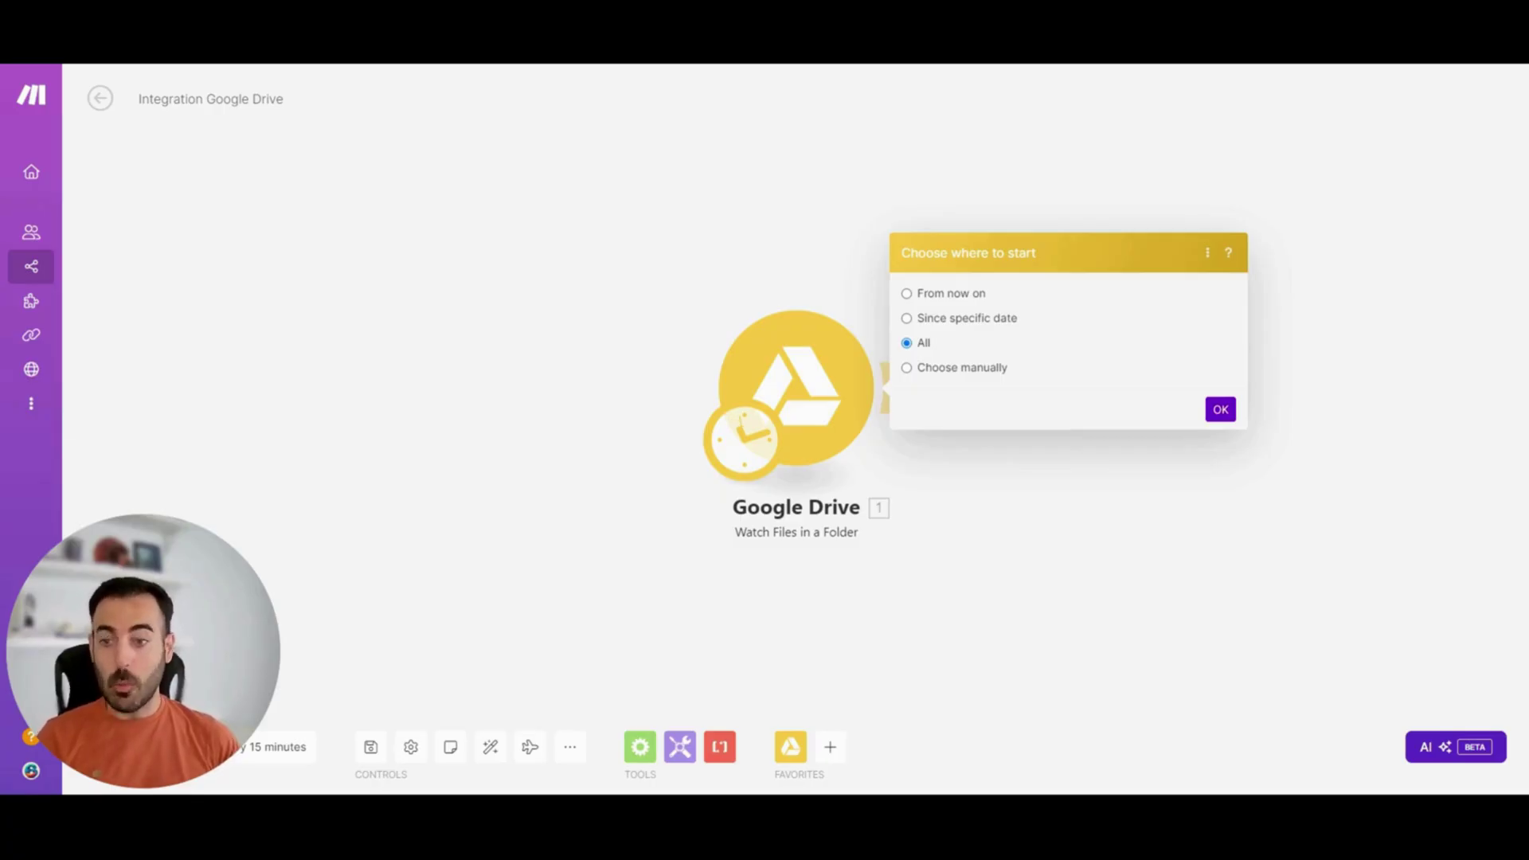
left_click(908, 368)
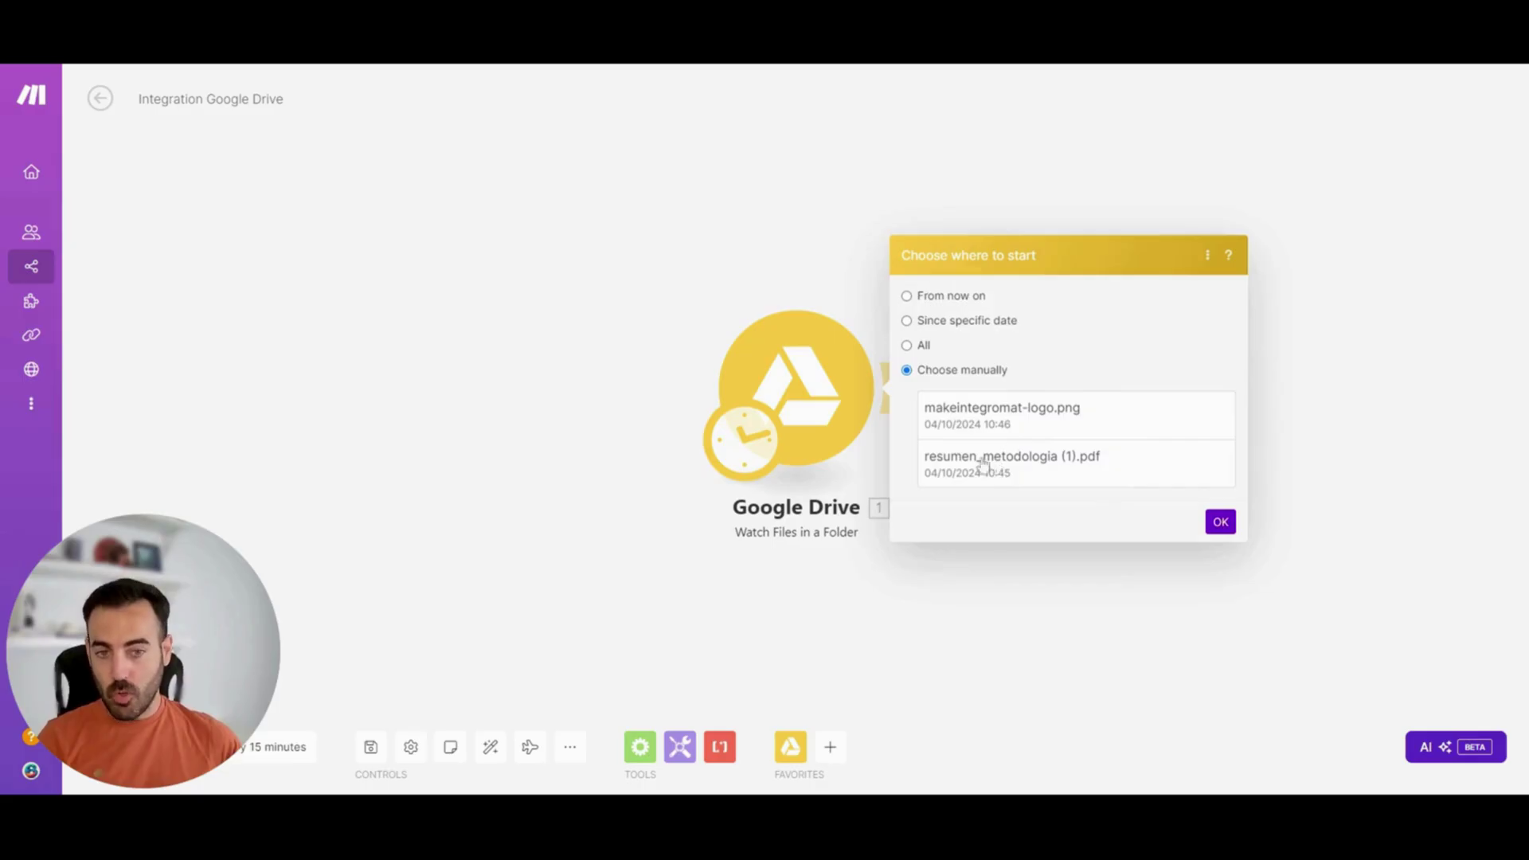
left_click(909, 297)
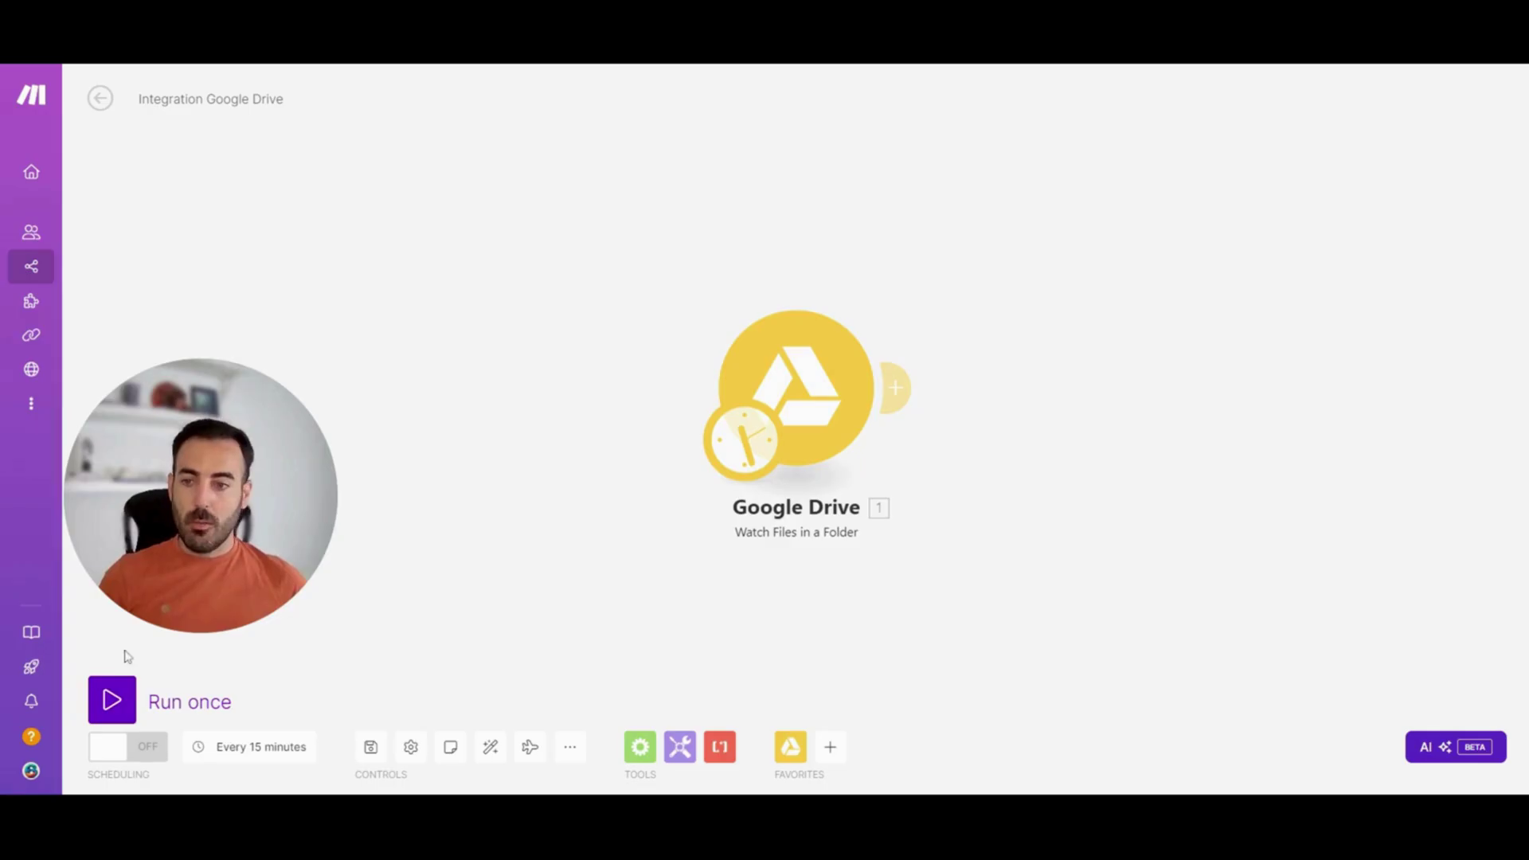
Run the scenario once and review the bundle returned for Banner Youtube (1).png
left_click(111, 699)
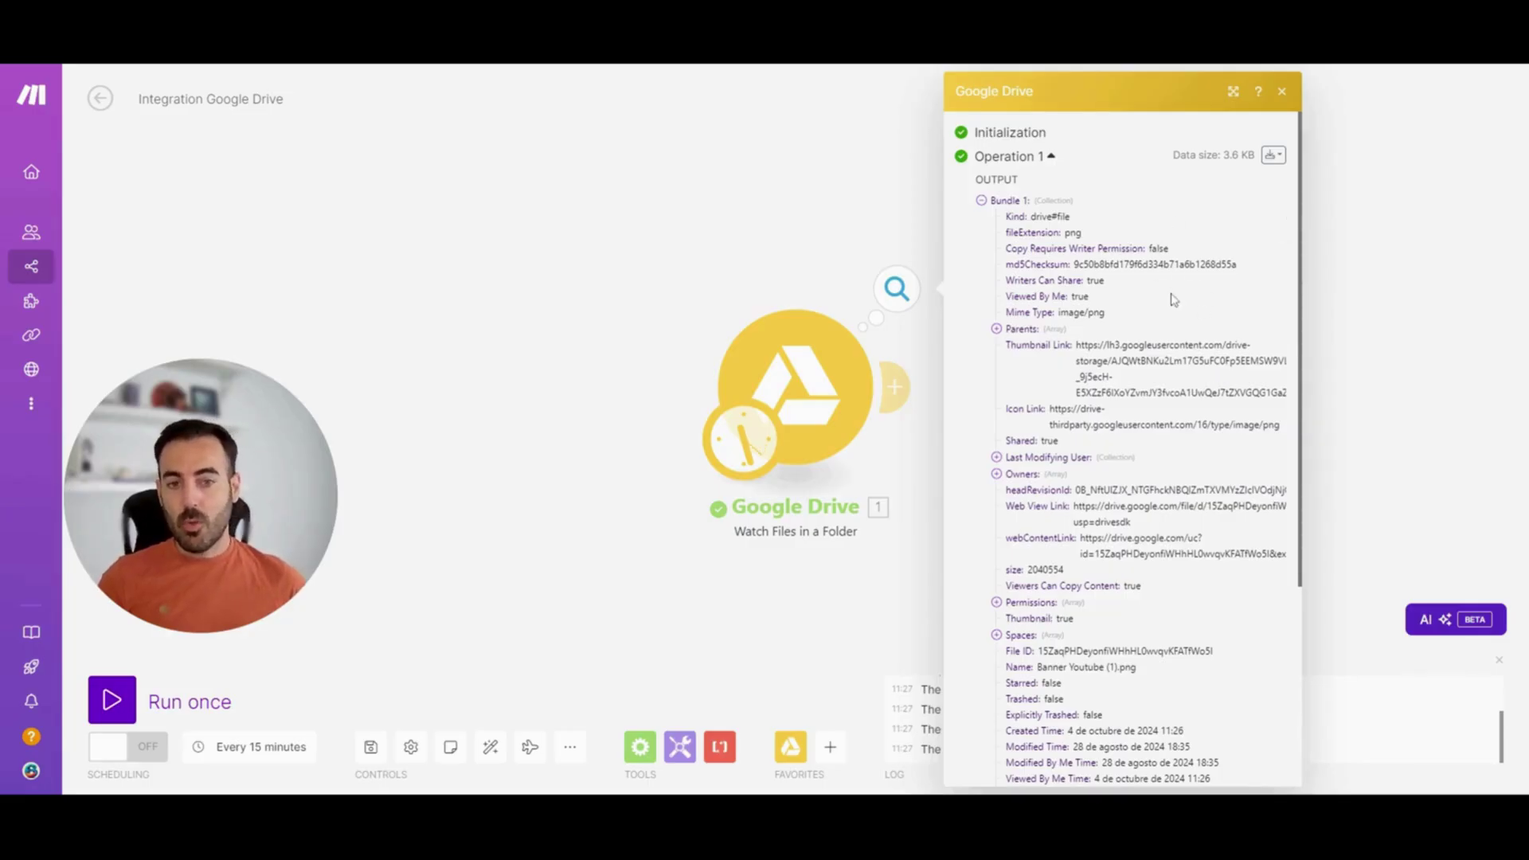
scroll(1171, 311, "down", 4)
scroll(1173, 319, "up", 3)
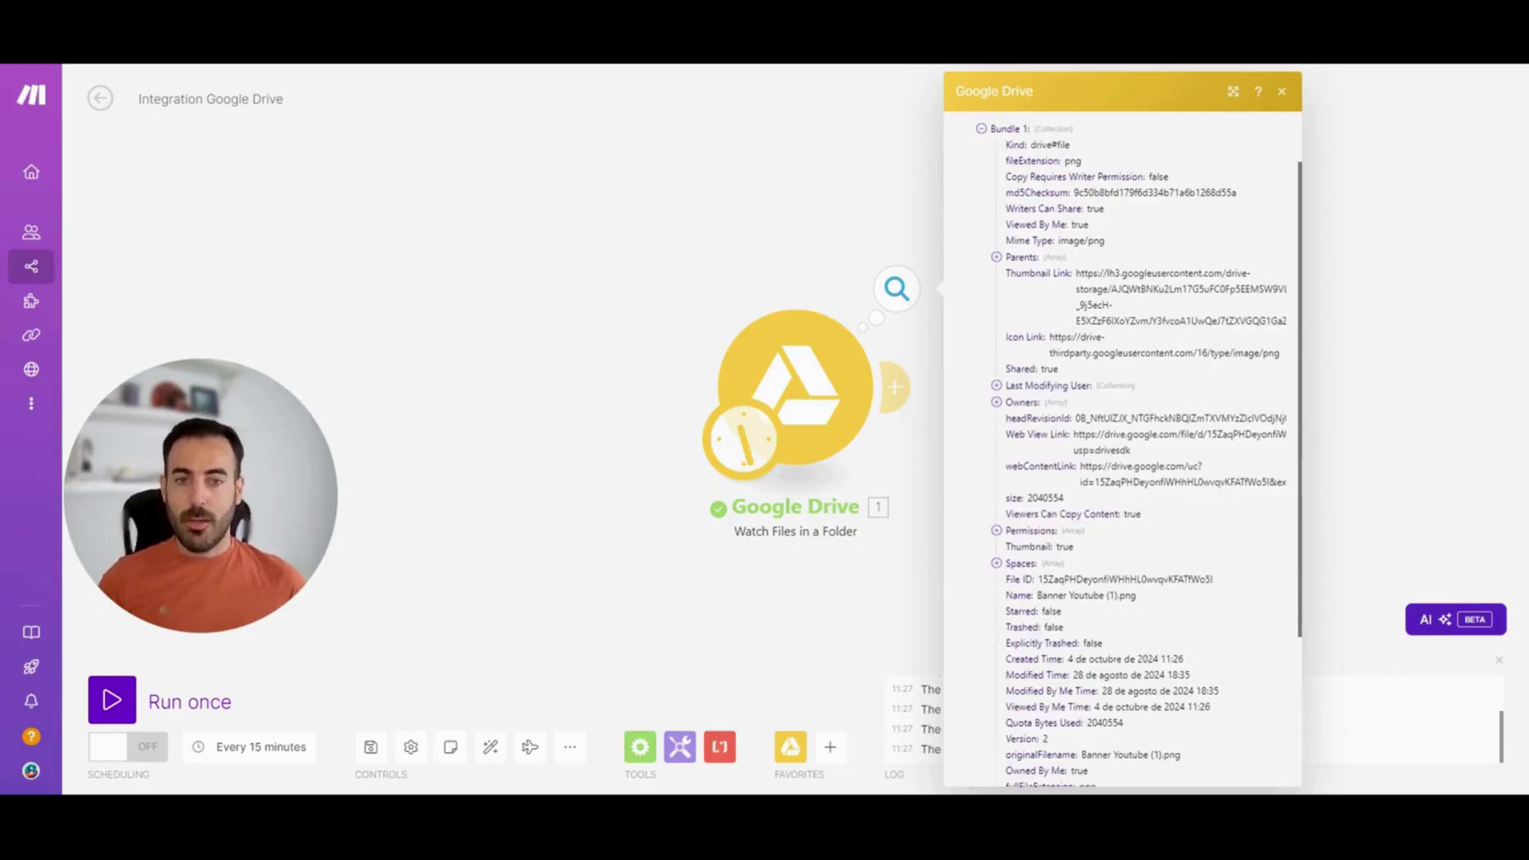
scroll(1123, 446, "down", 3)
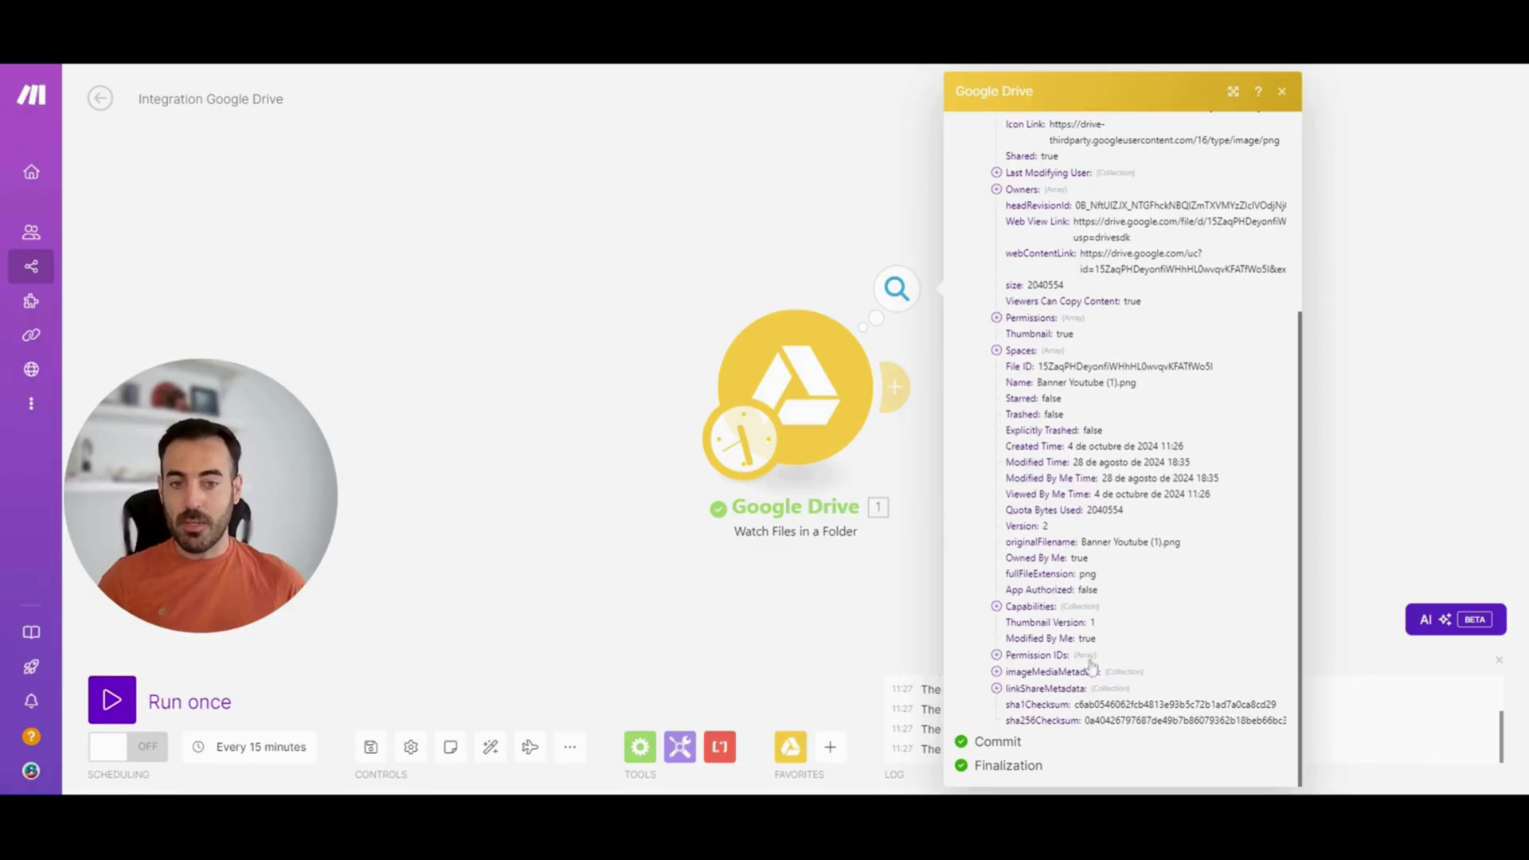
Inspect the output's Permission IDs, close the details, and bring up Flow Control modules
left_click(997, 655)
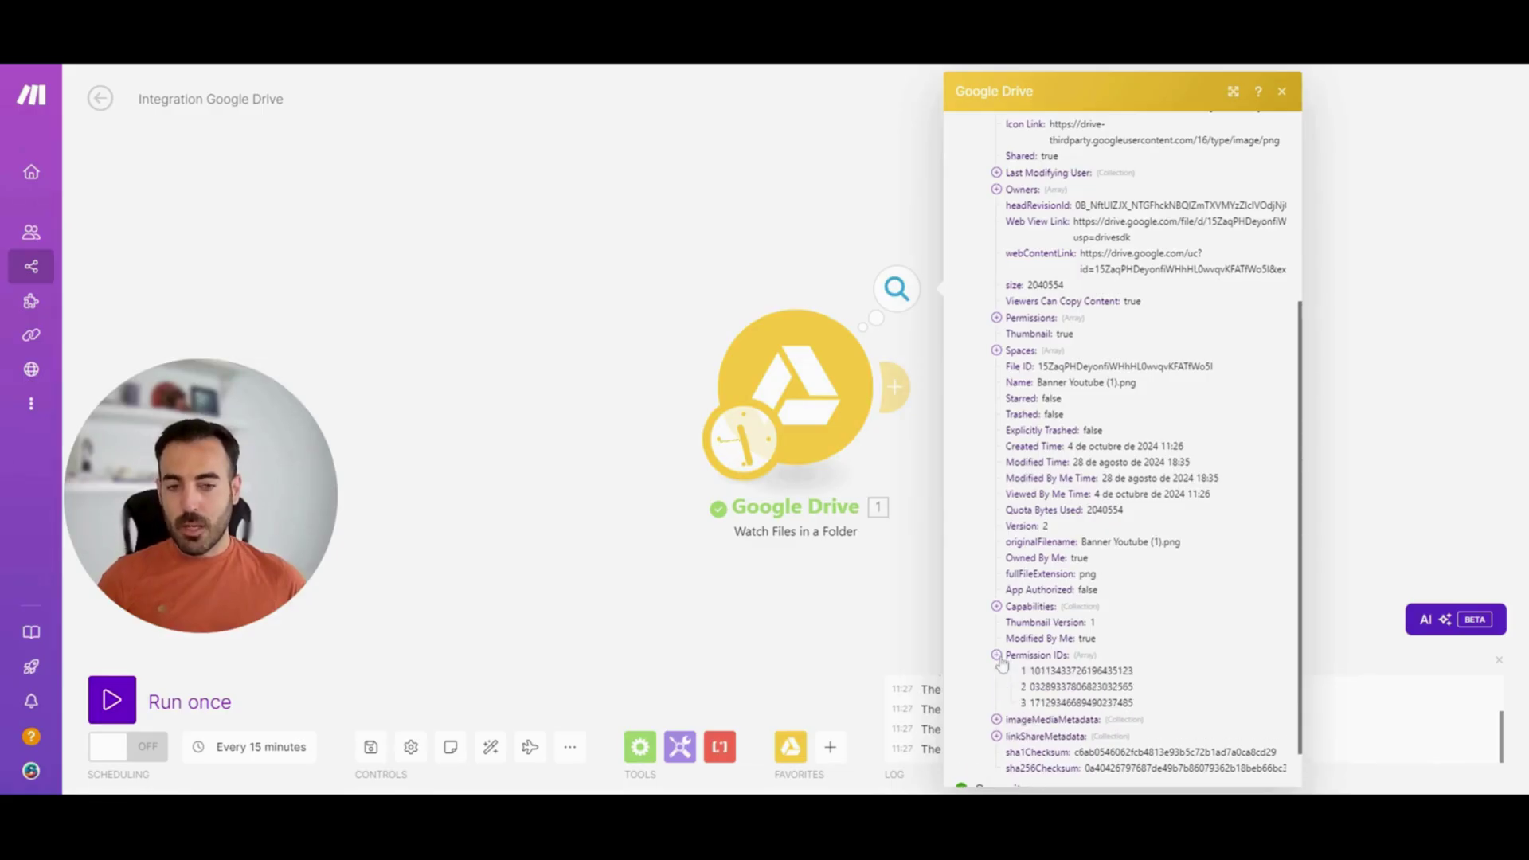
left_click_drag(1136, 704, 1022, 680)
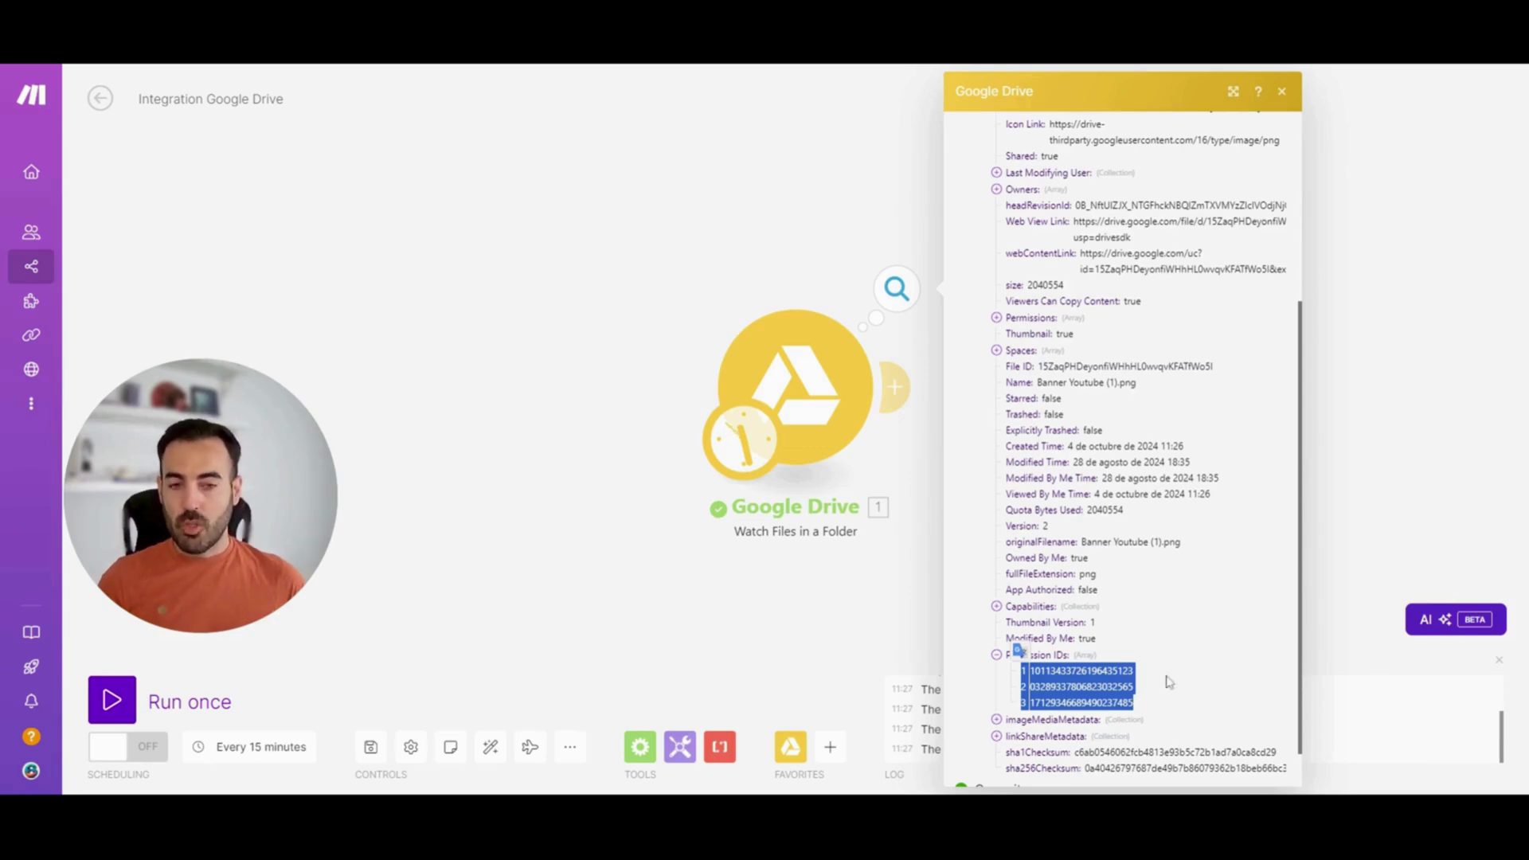
left_click(1150, 572)
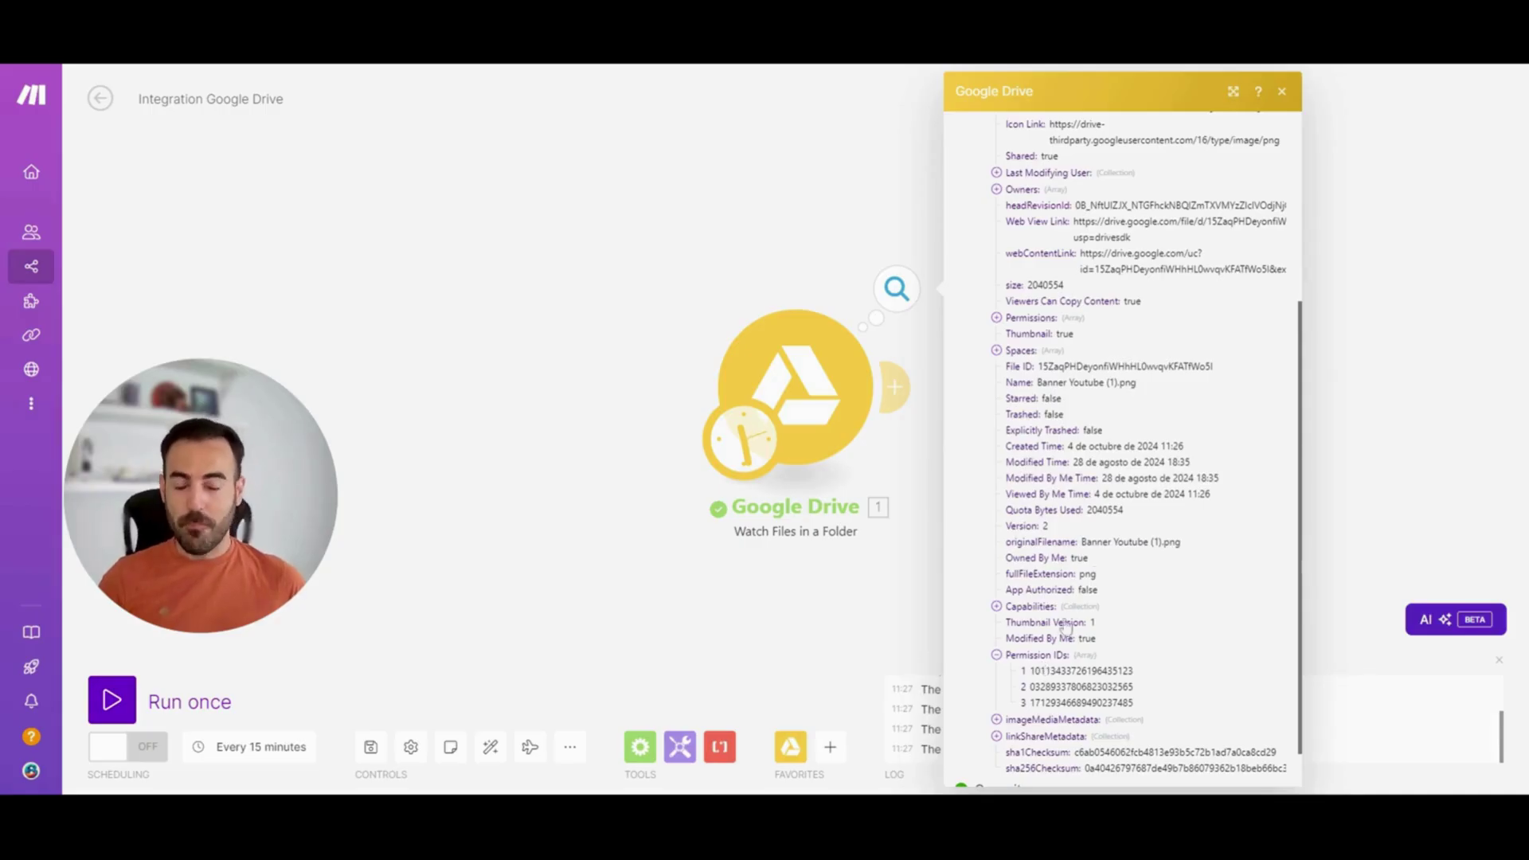
left_click(719, 614)
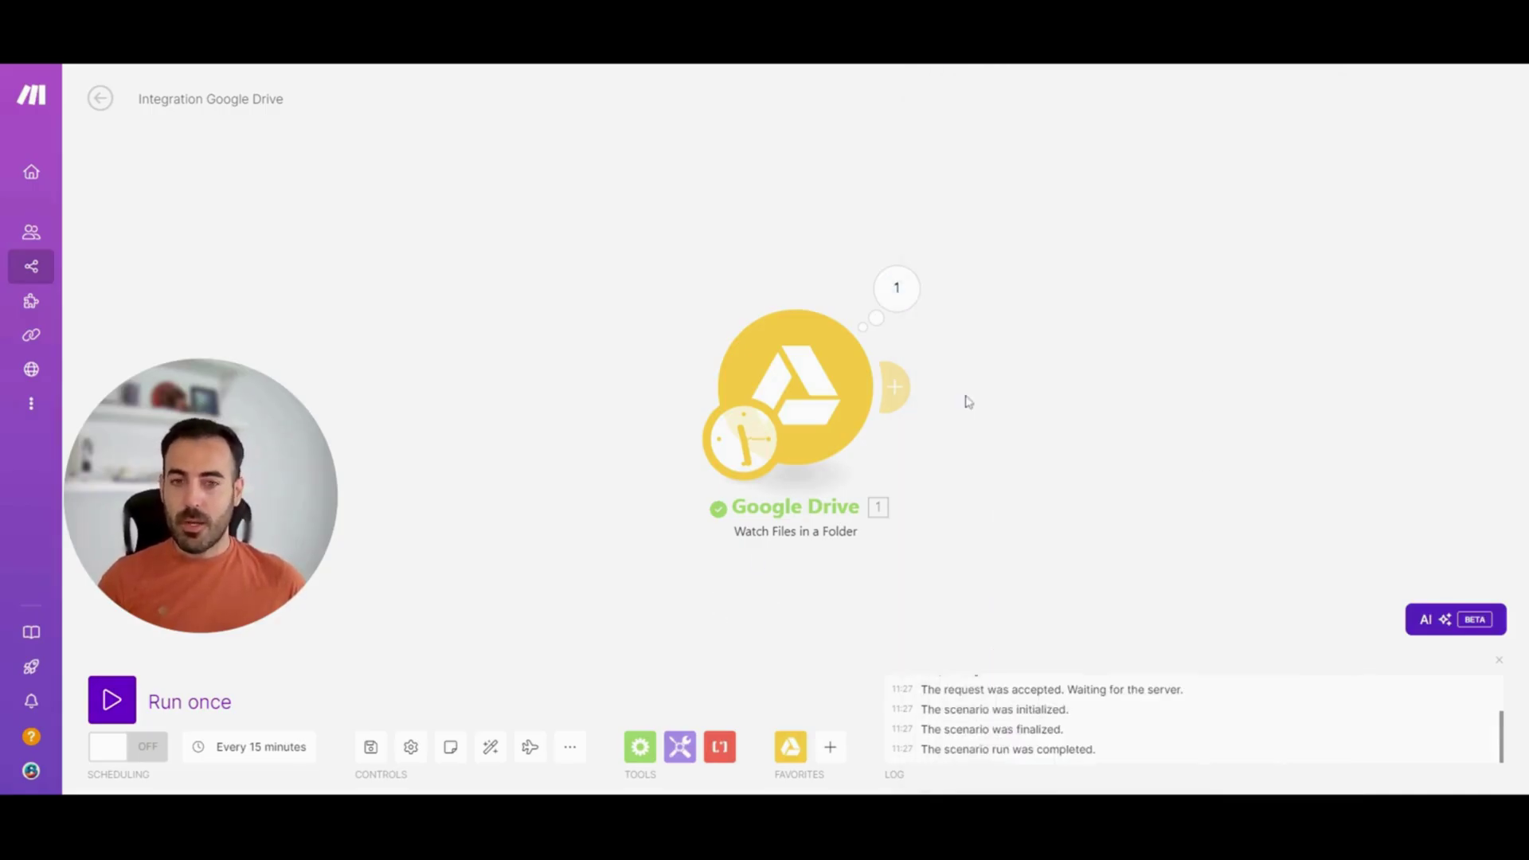
left_click(642, 749)
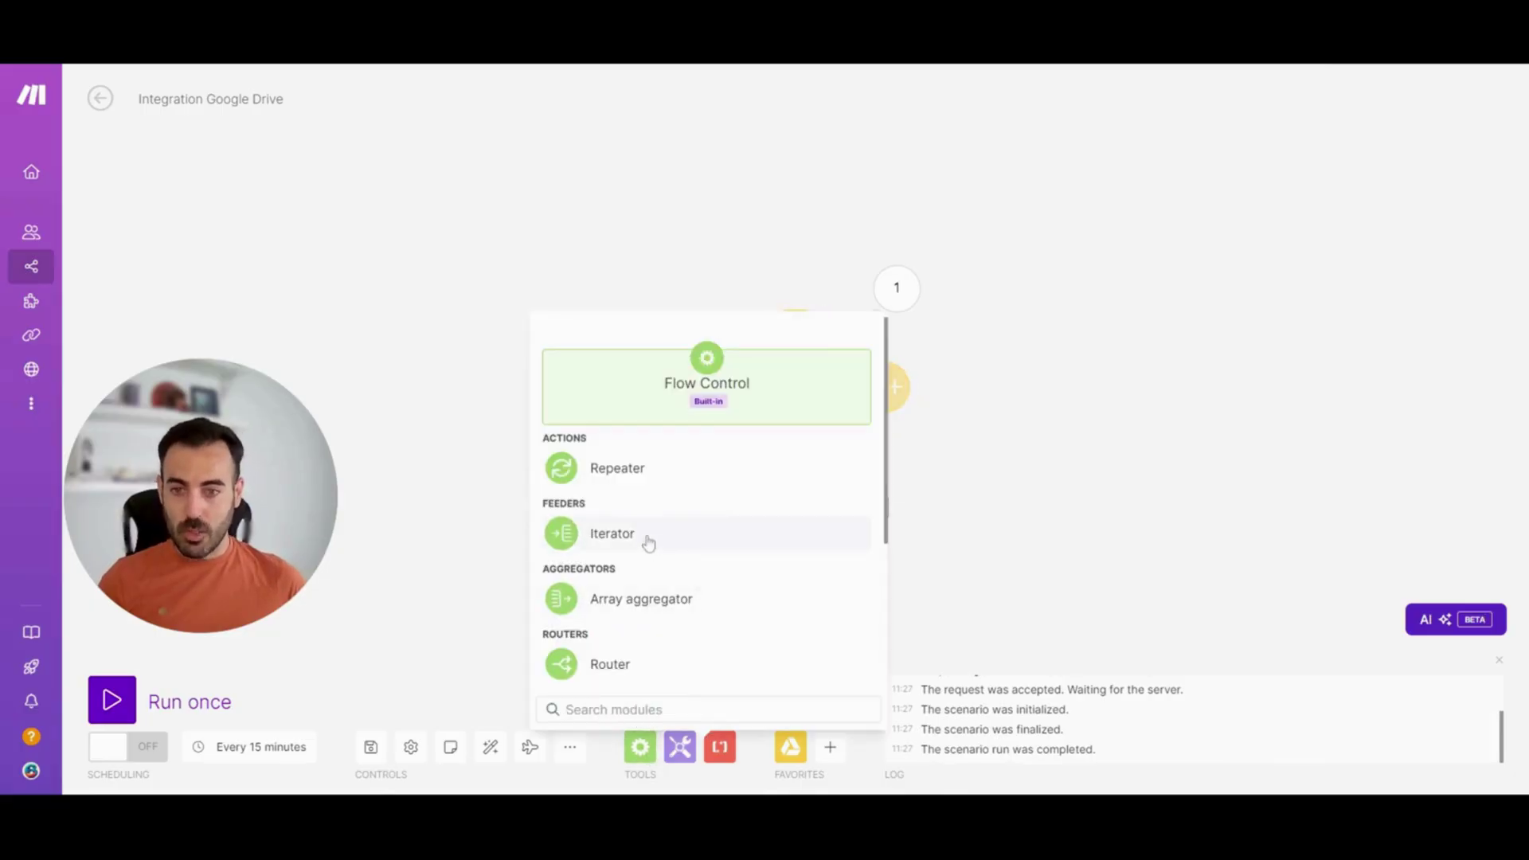
Add an Iterator linked after Google Drive and auto-align the modules
left_click(645, 539)
left_click_drag(649, 542, 1045, 401)
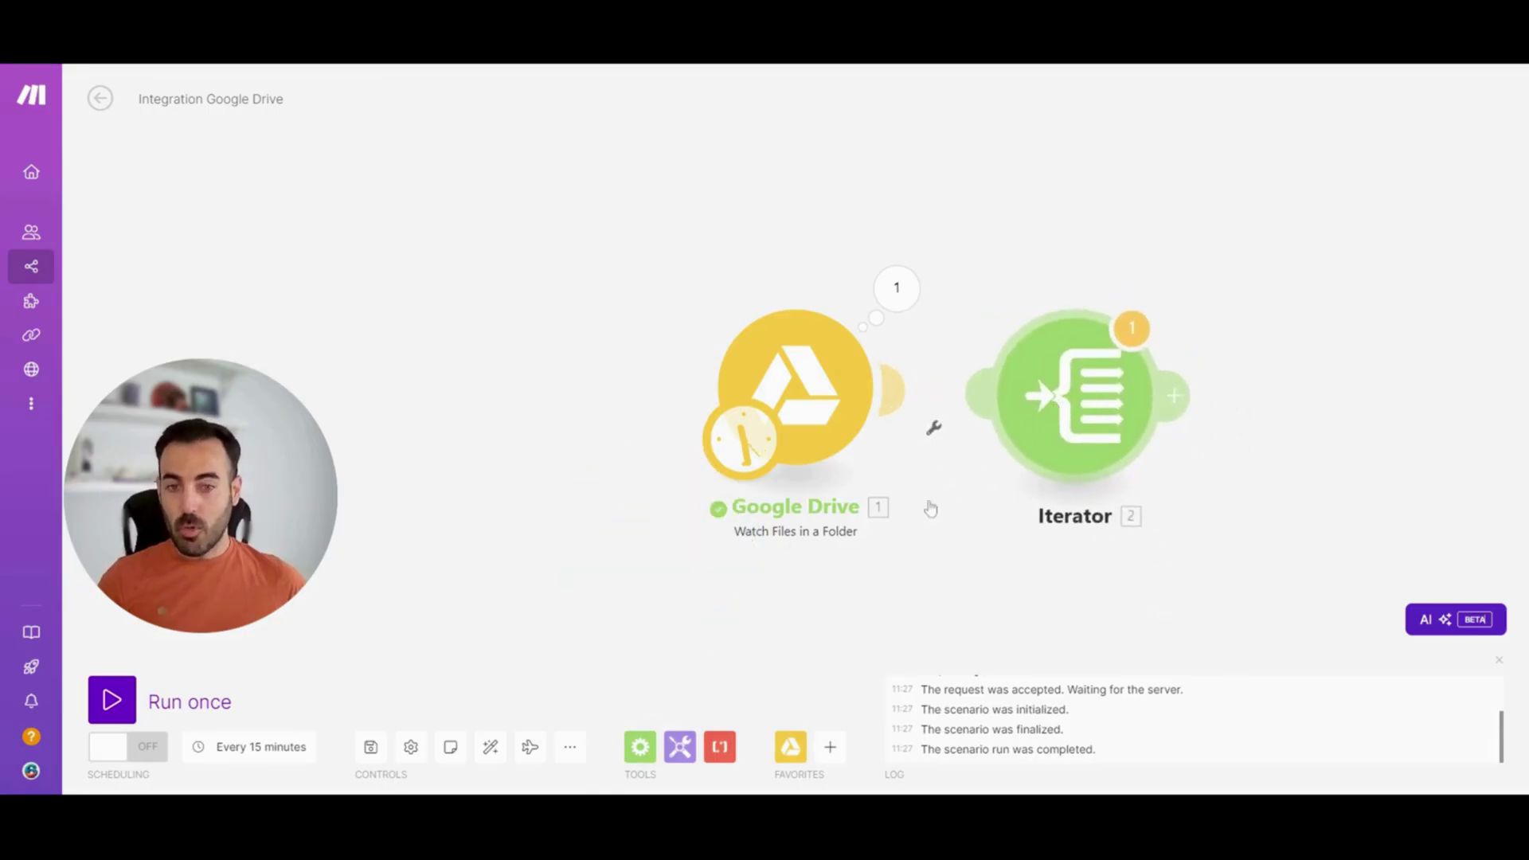
left_click(490, 748)
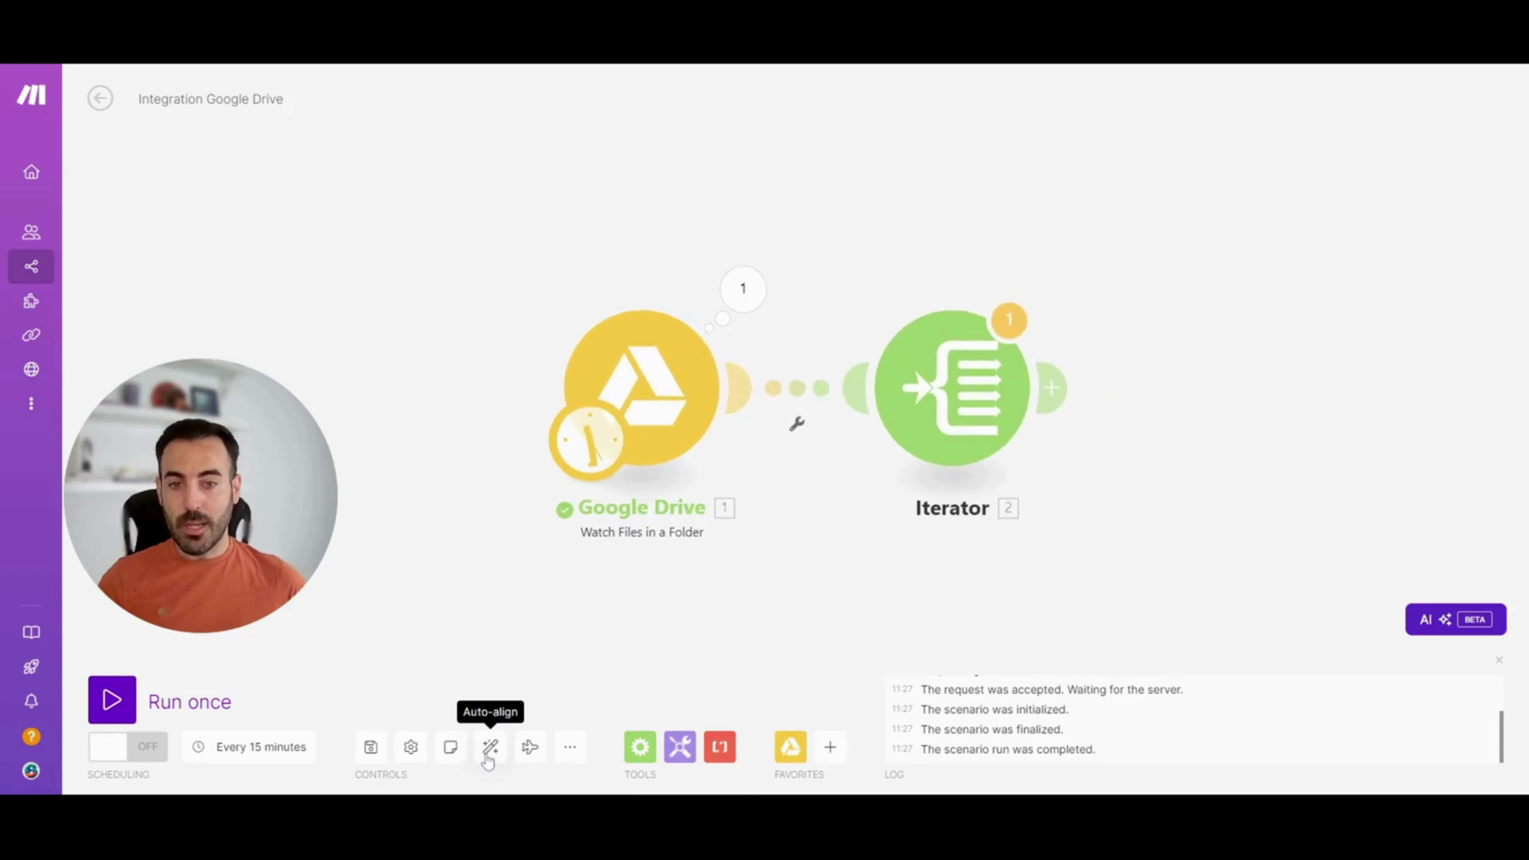
left_click(924, 419)
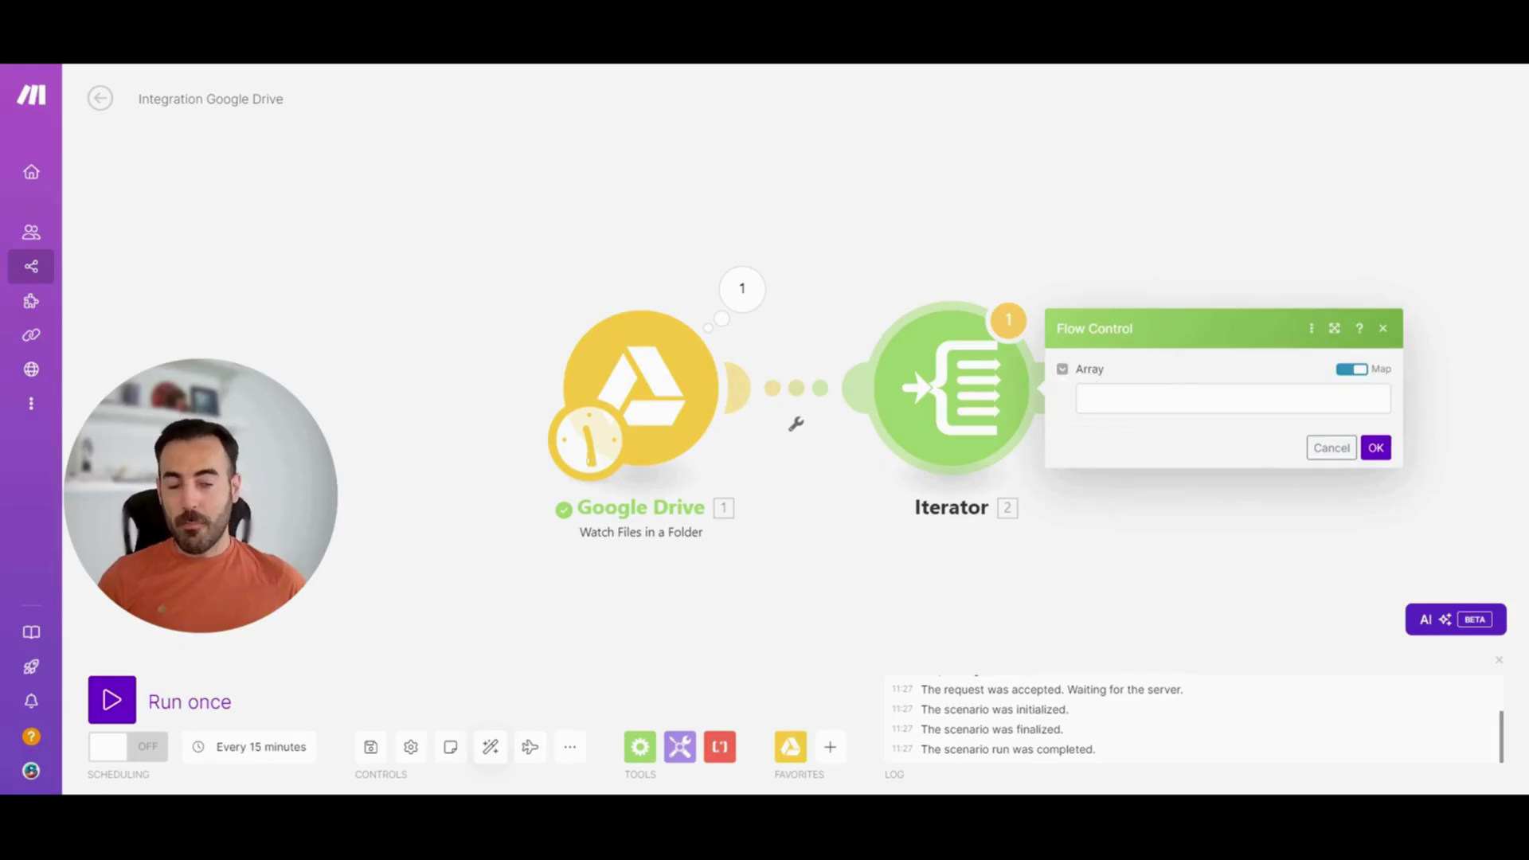
Map Permissions[] Email Address into the Iterator's Array and confirm its settings
left_click(1155, 398)
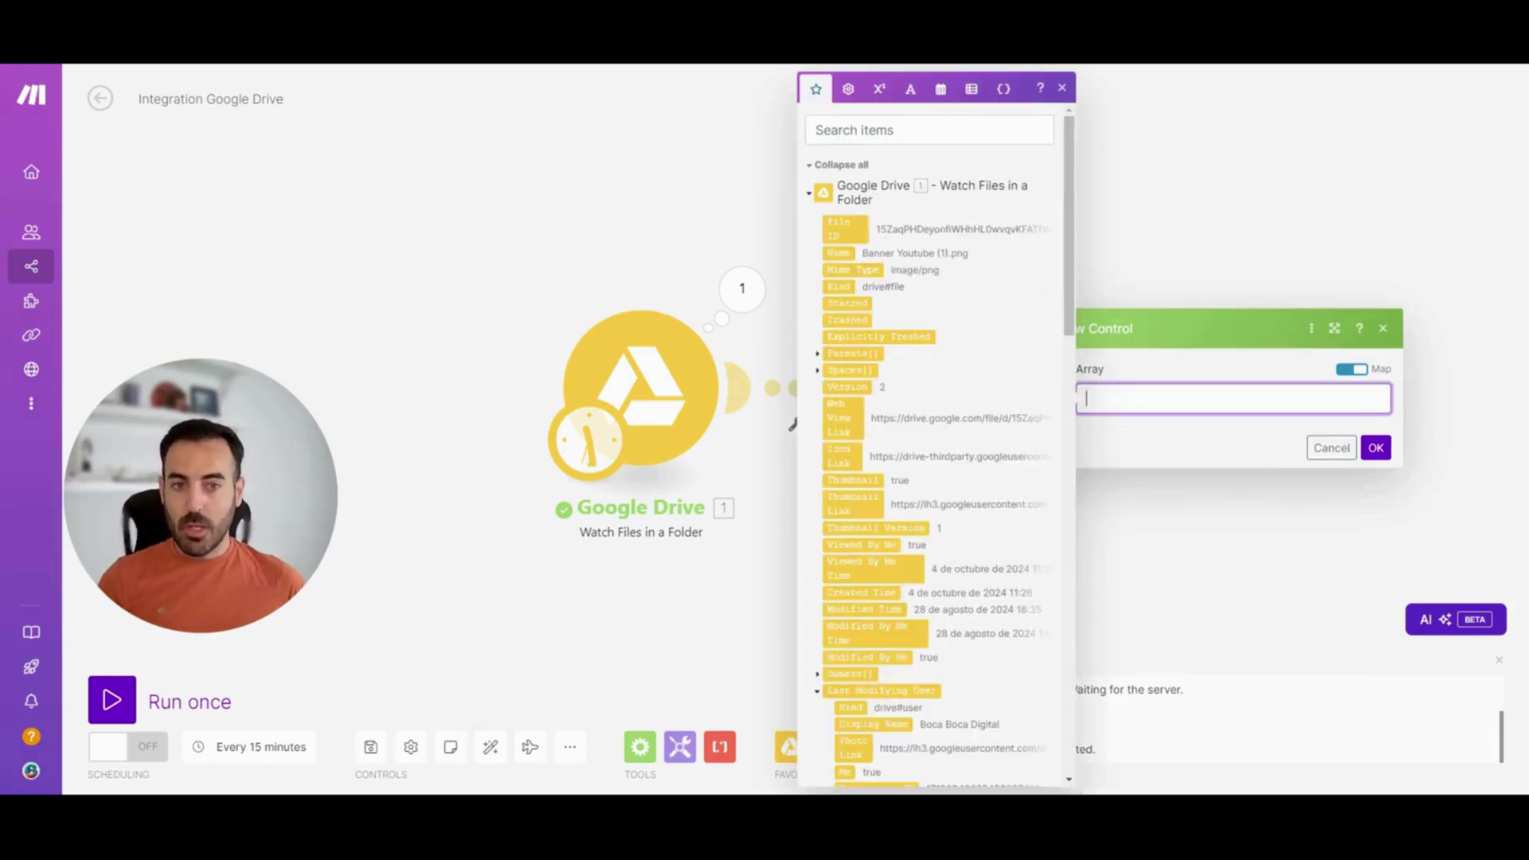
scroll(1055, 203, "down", 1)
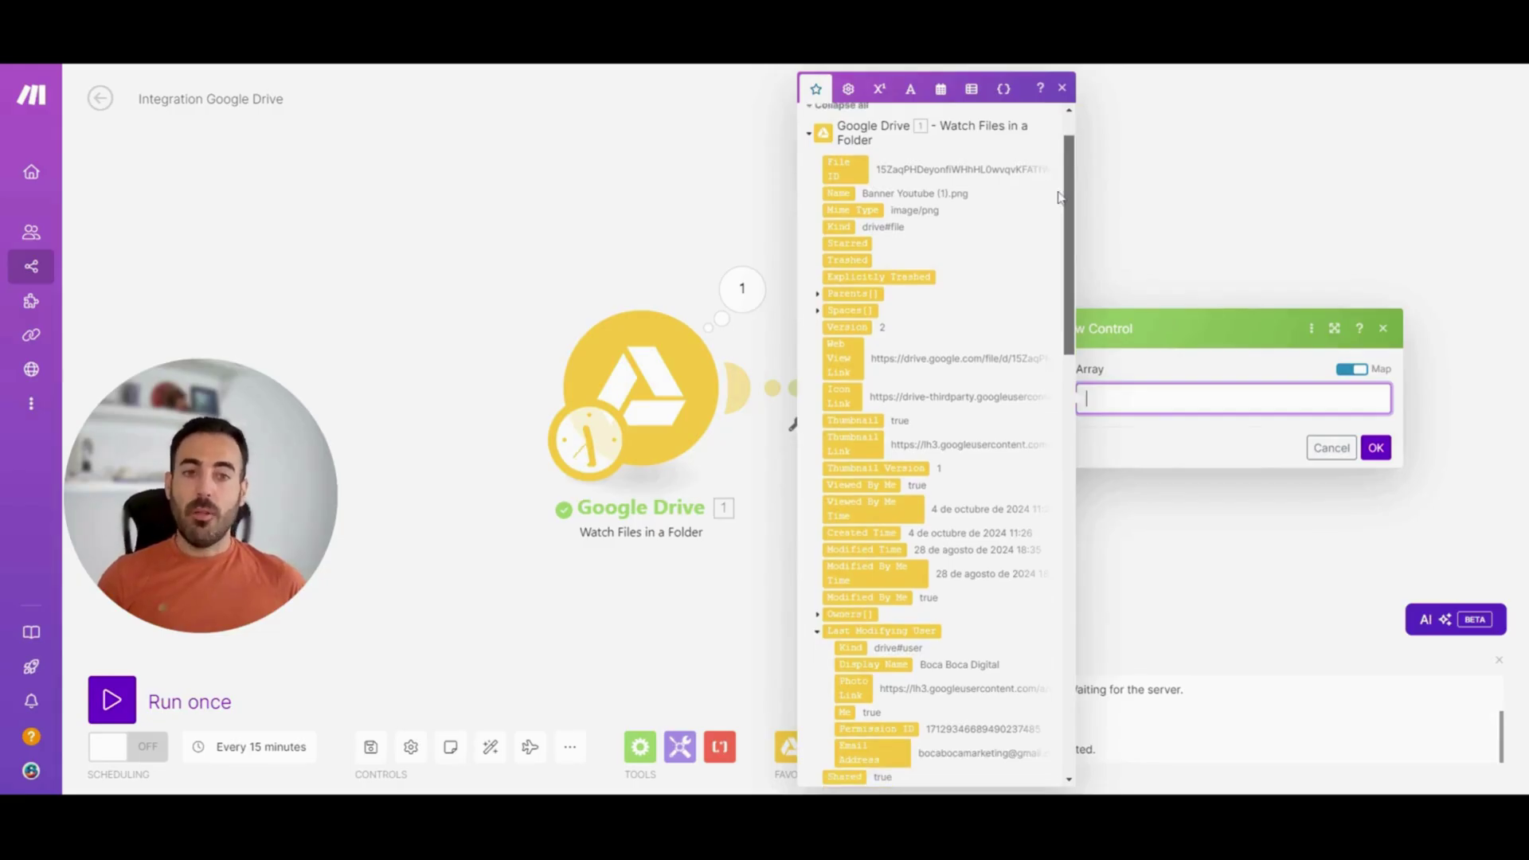
left_click_drag(1070, 203, 1076, 598)
left_click_drag(1072, 625, 1118, 125)
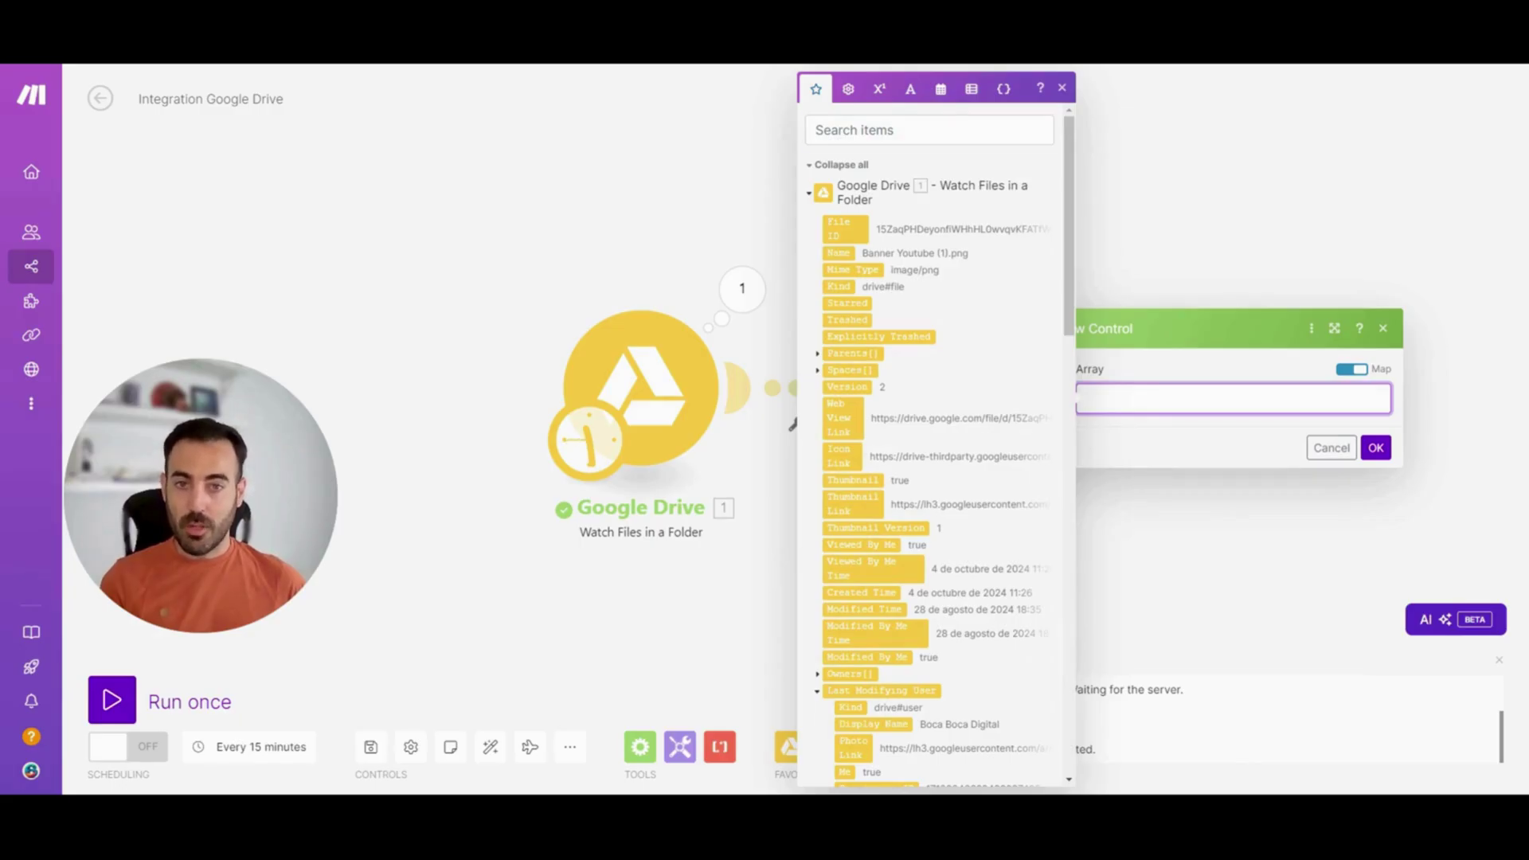
left_click(876, 129)
type("permi")
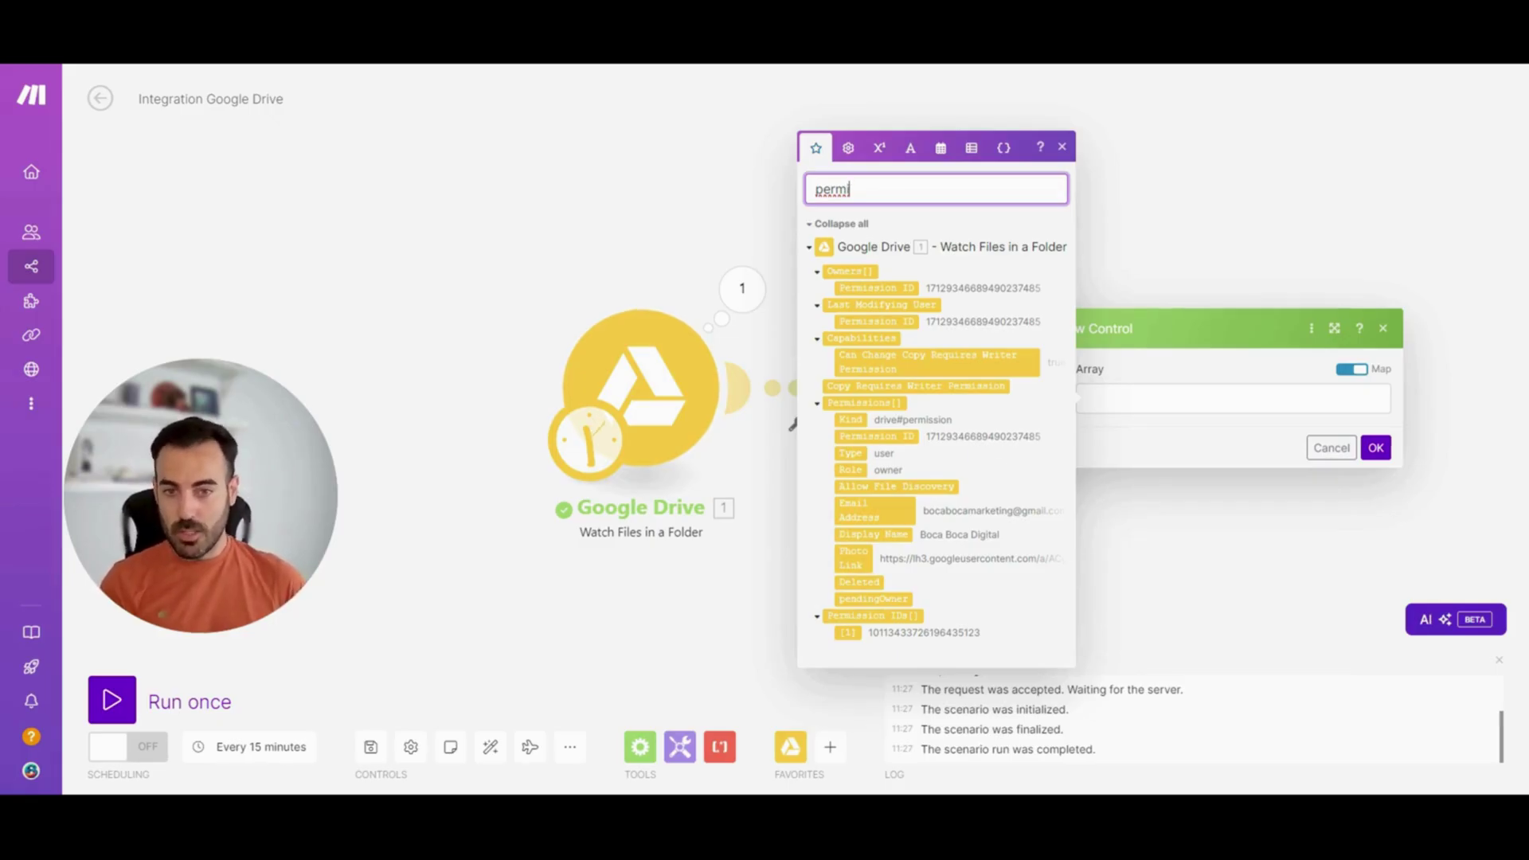
left_click(819, 407)
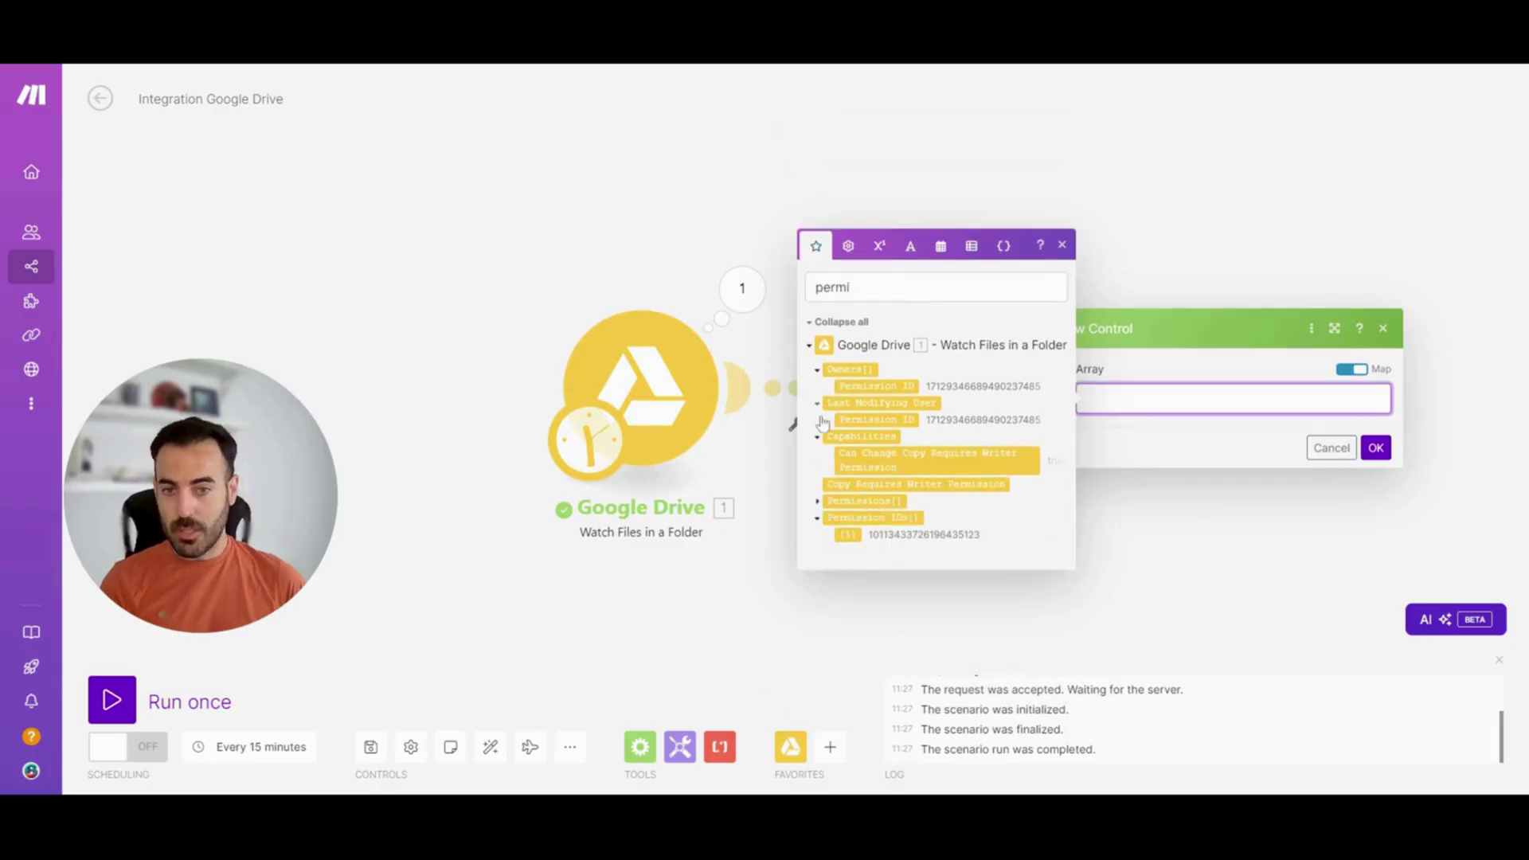
left_click(819, 509)
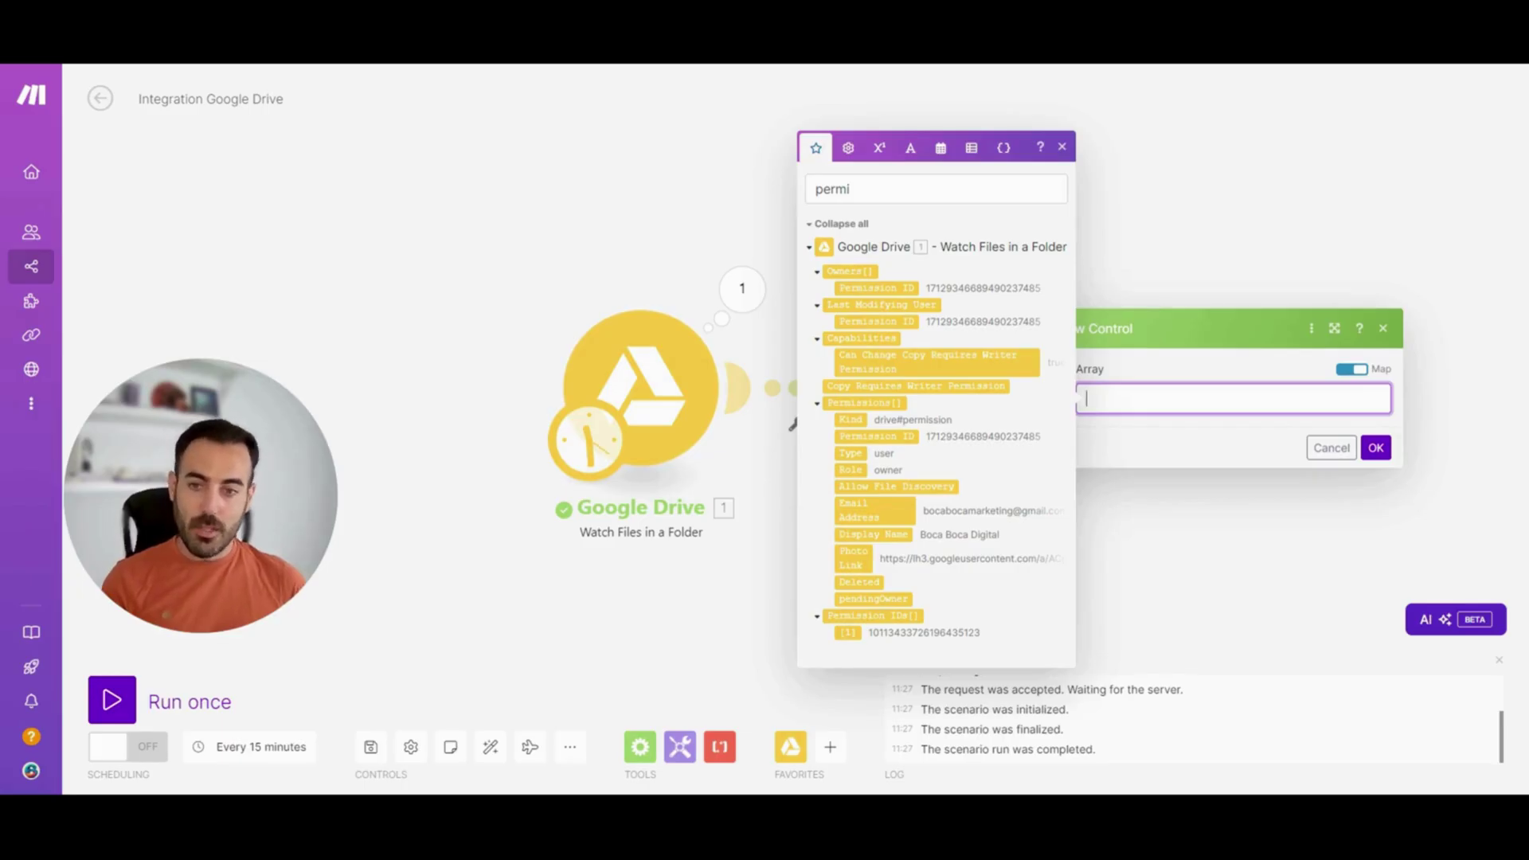
left_click(864, 510)
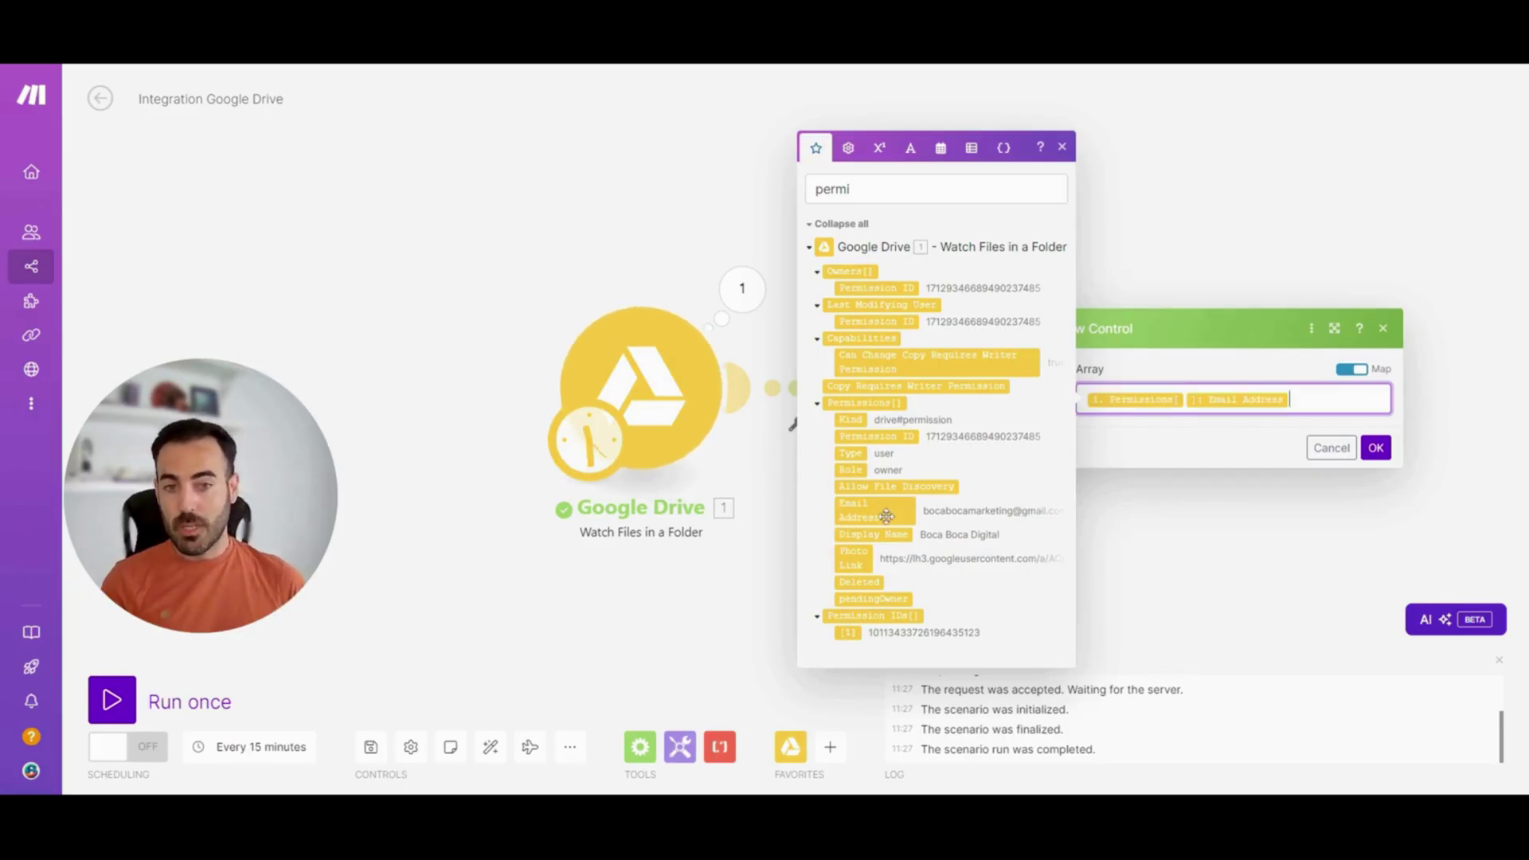
left_click(1371, 449)
left_click(1372, 448)
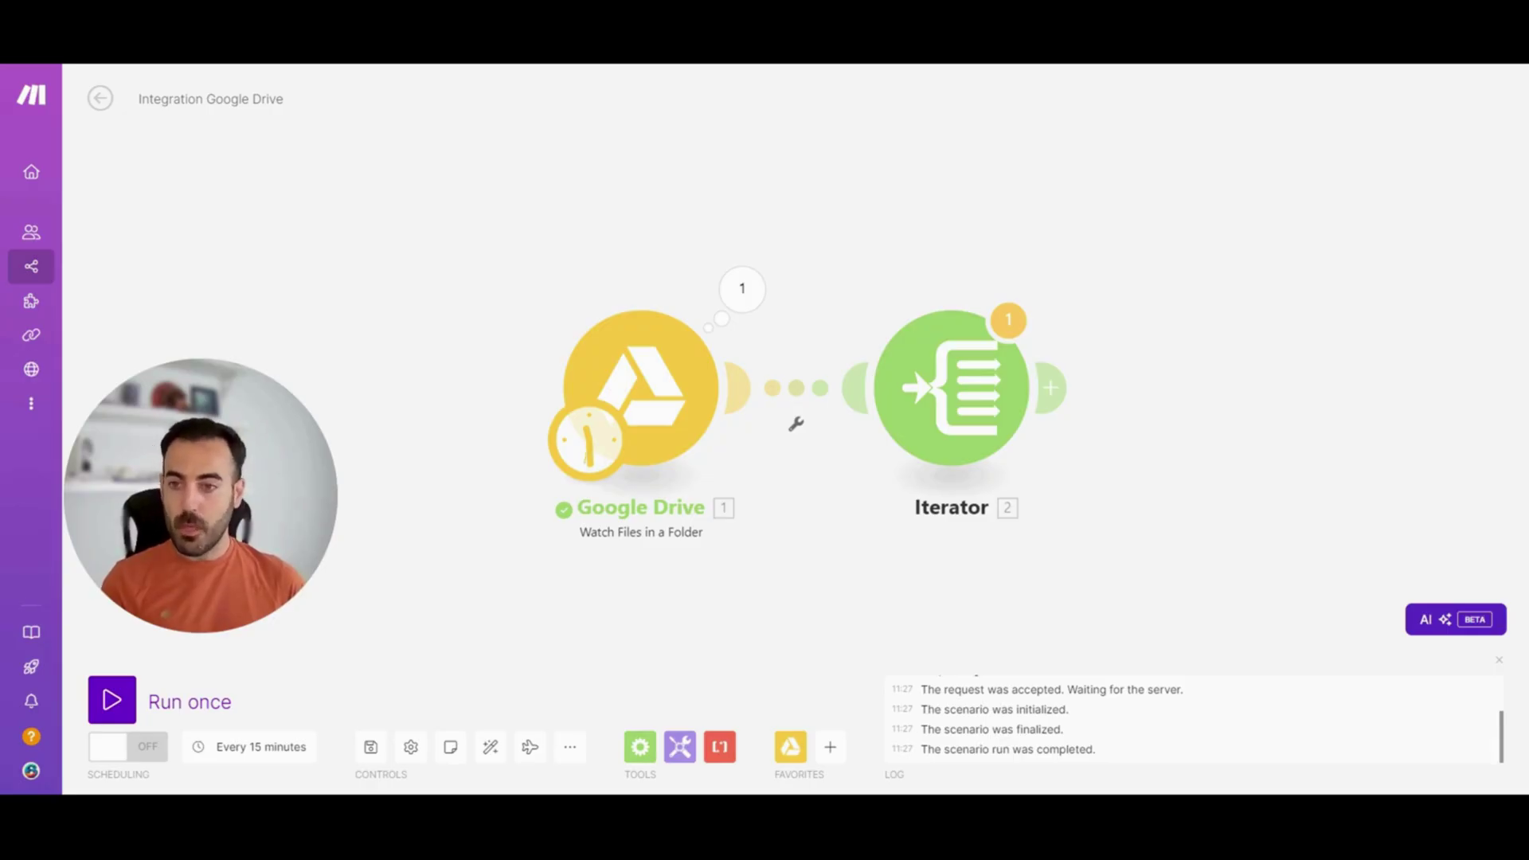
Add a Gmail Send an Email module after the Iterator with one recipient field
left_click(1054, 388)
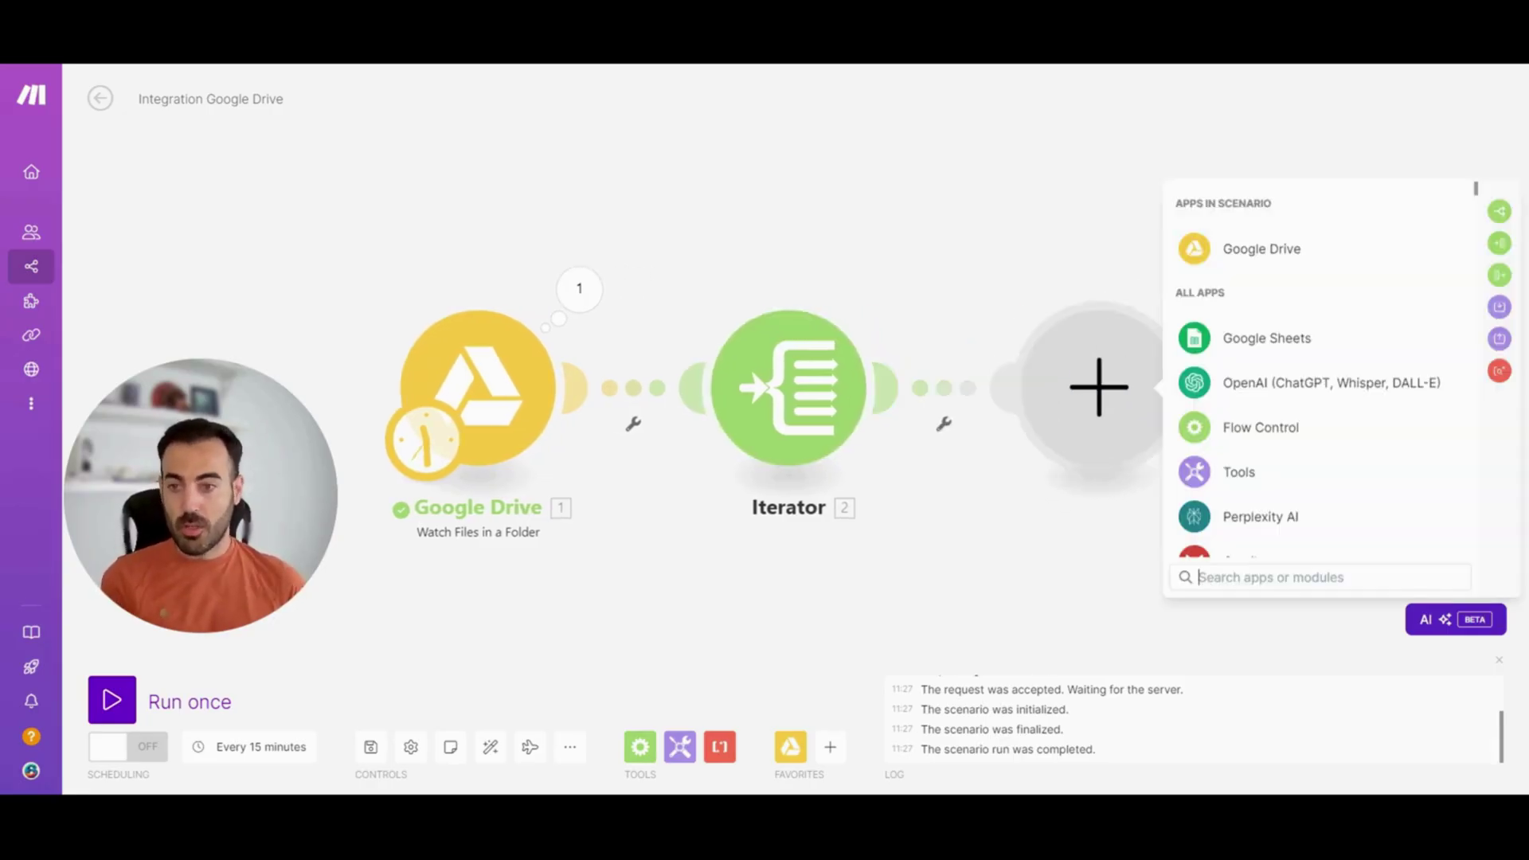
type("gmai")
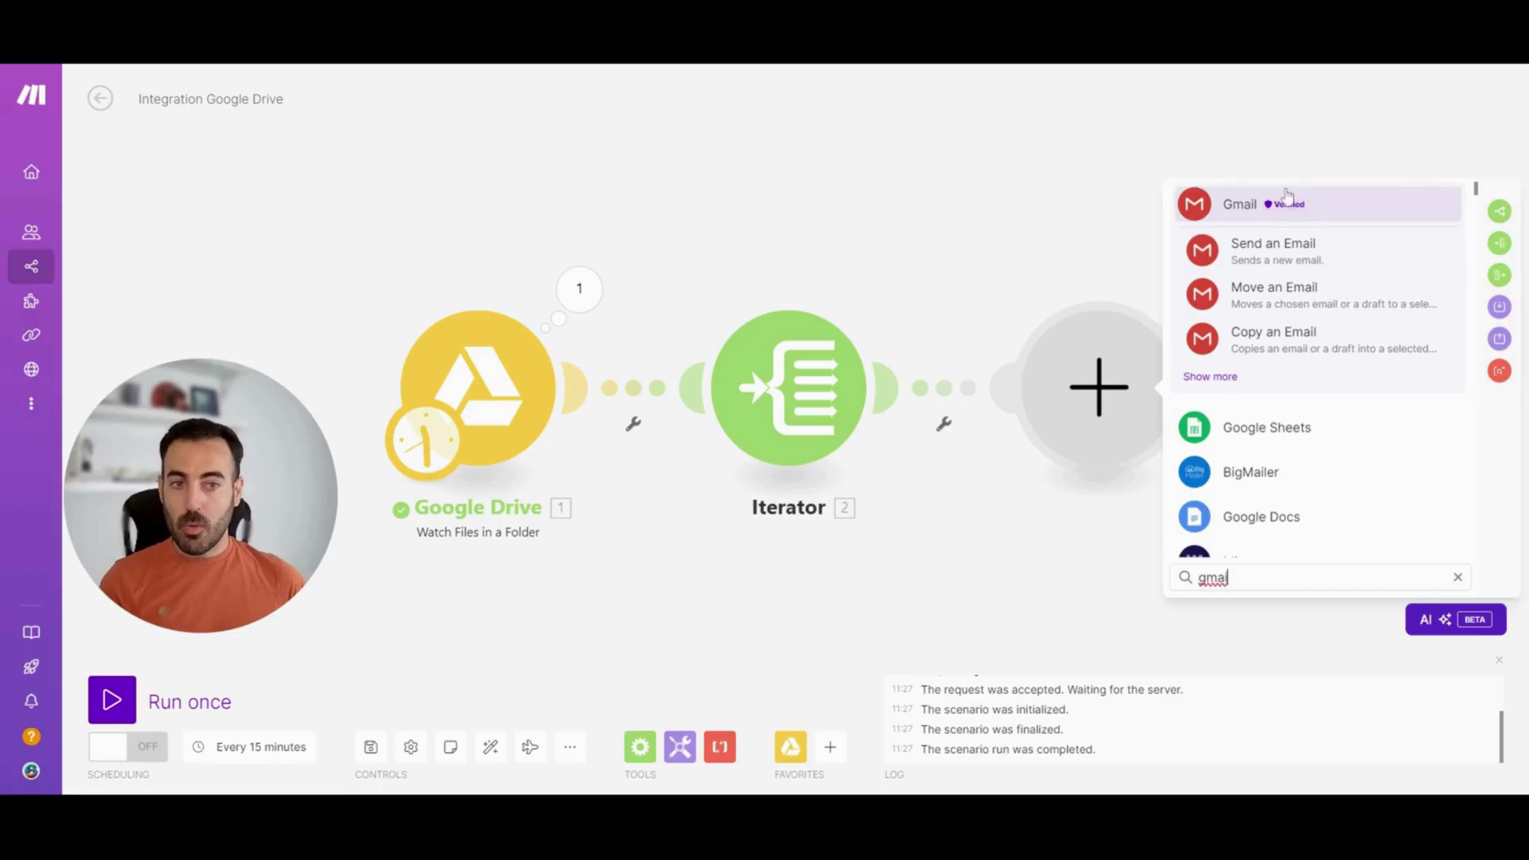
left_click(1292, 253)
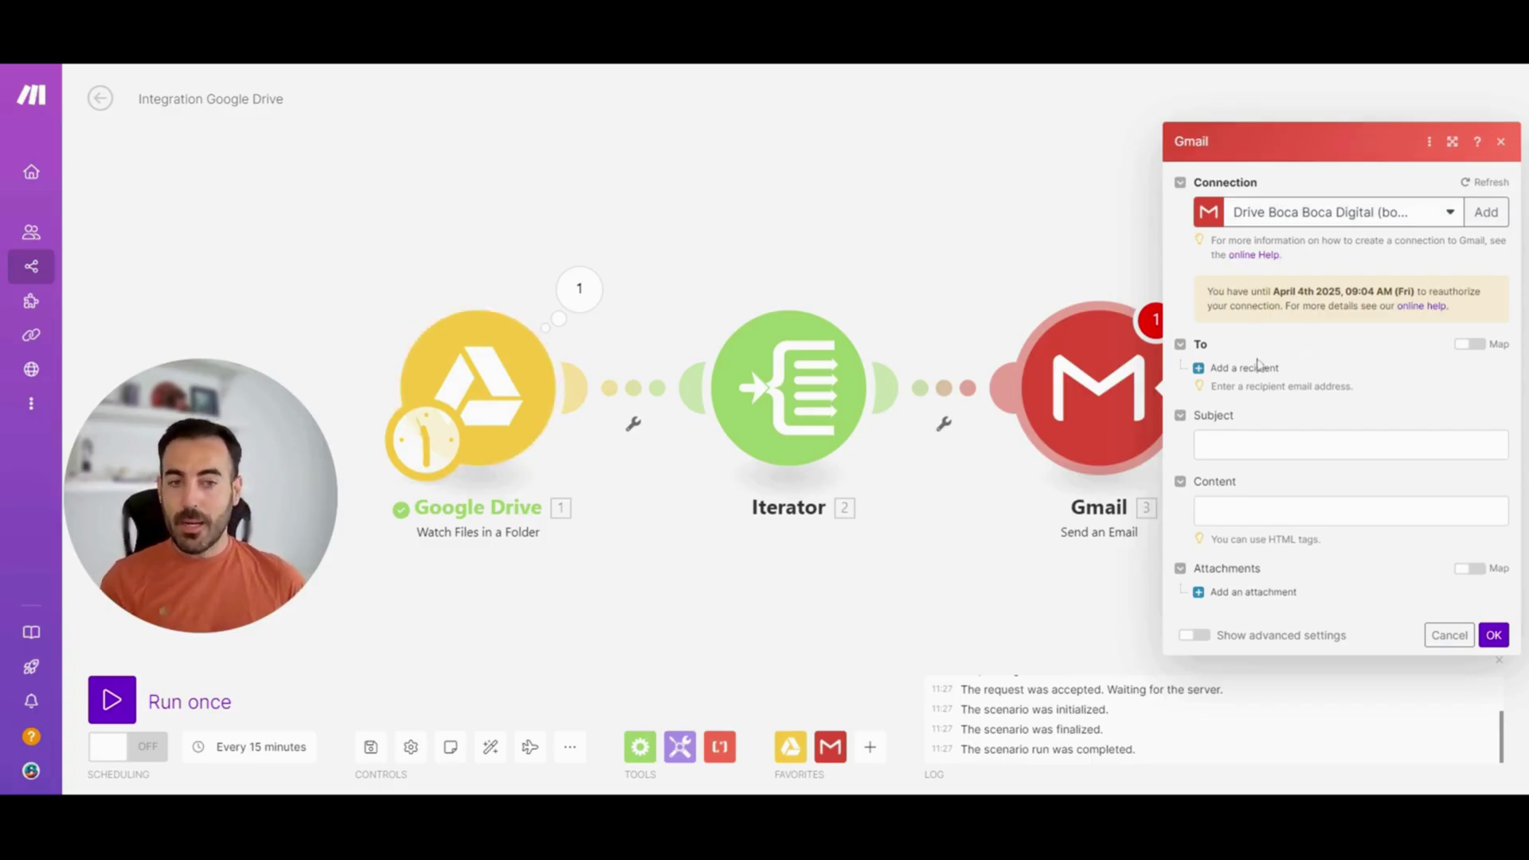
left_click(1258, 366)
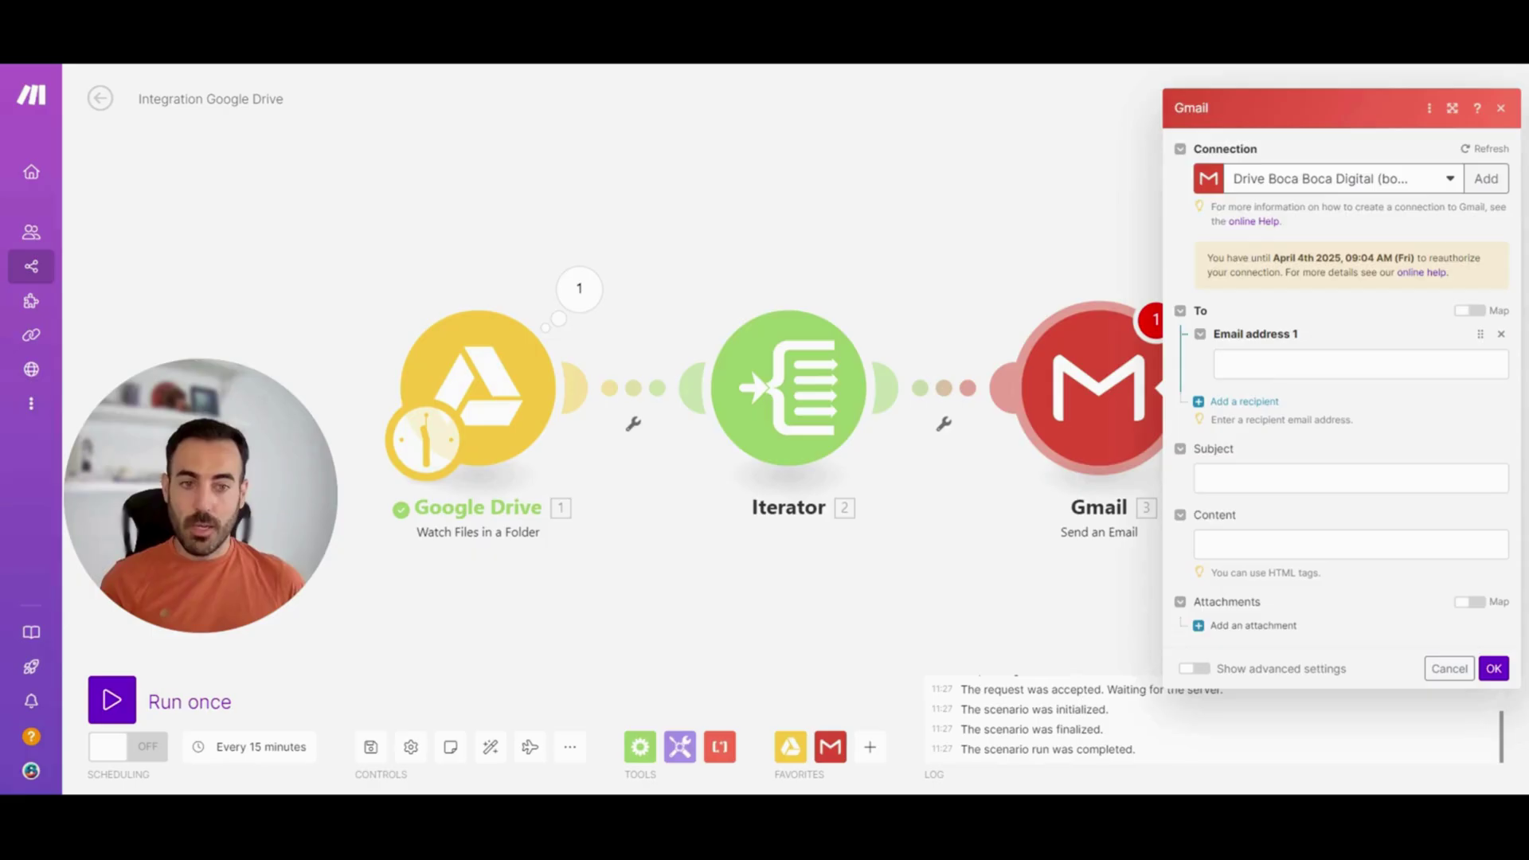
Set the recipient to the Iterator's Value and subject to 'Nuevo archivo en carpetas TEST'
left_click(1355, 364)
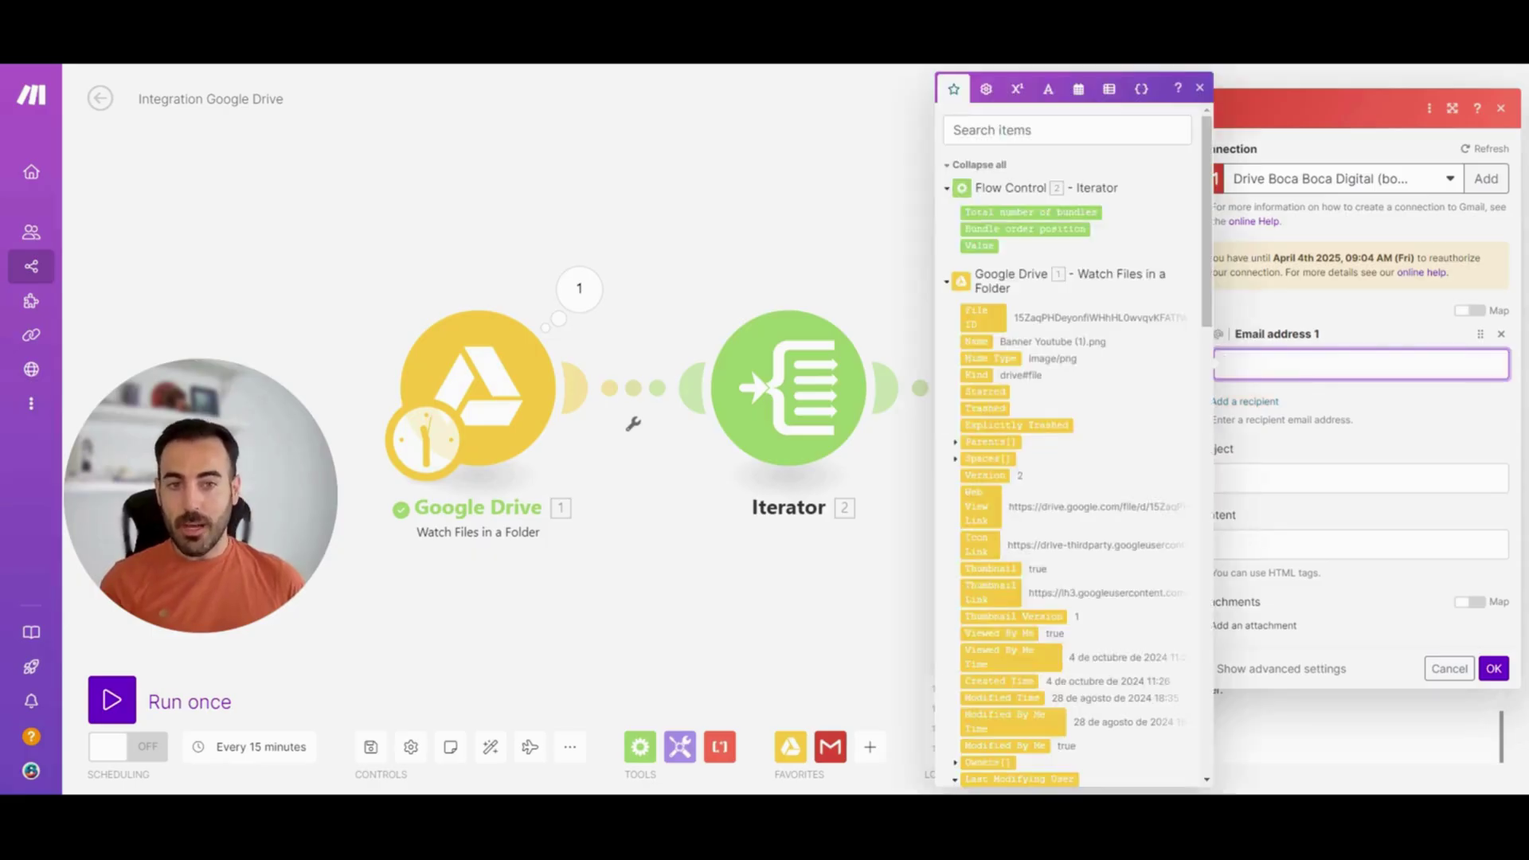
left_click(986, 246)
key("Escape")
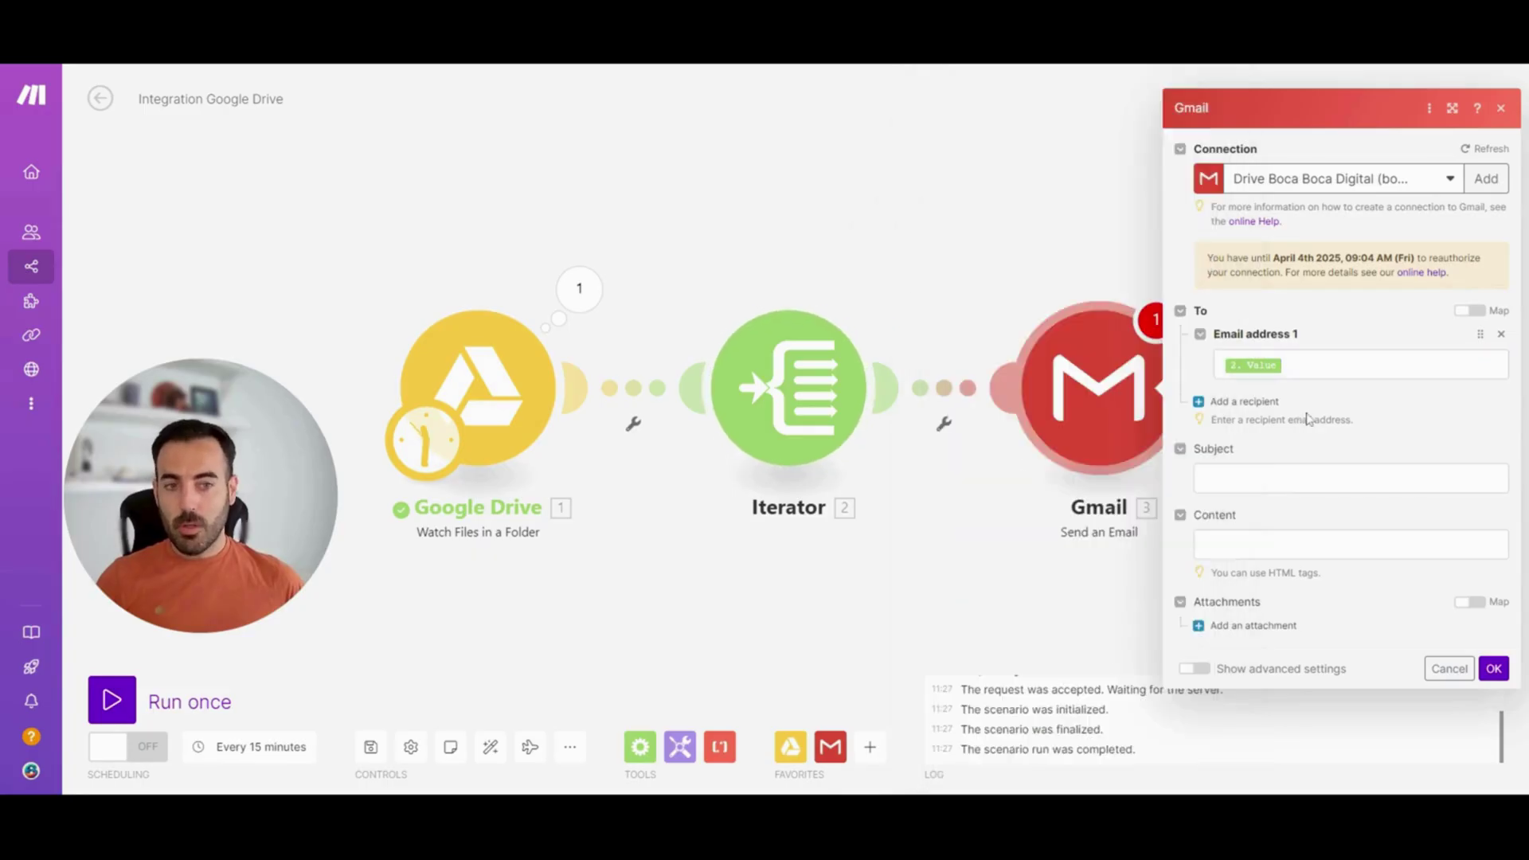
left_click(1307, 478)
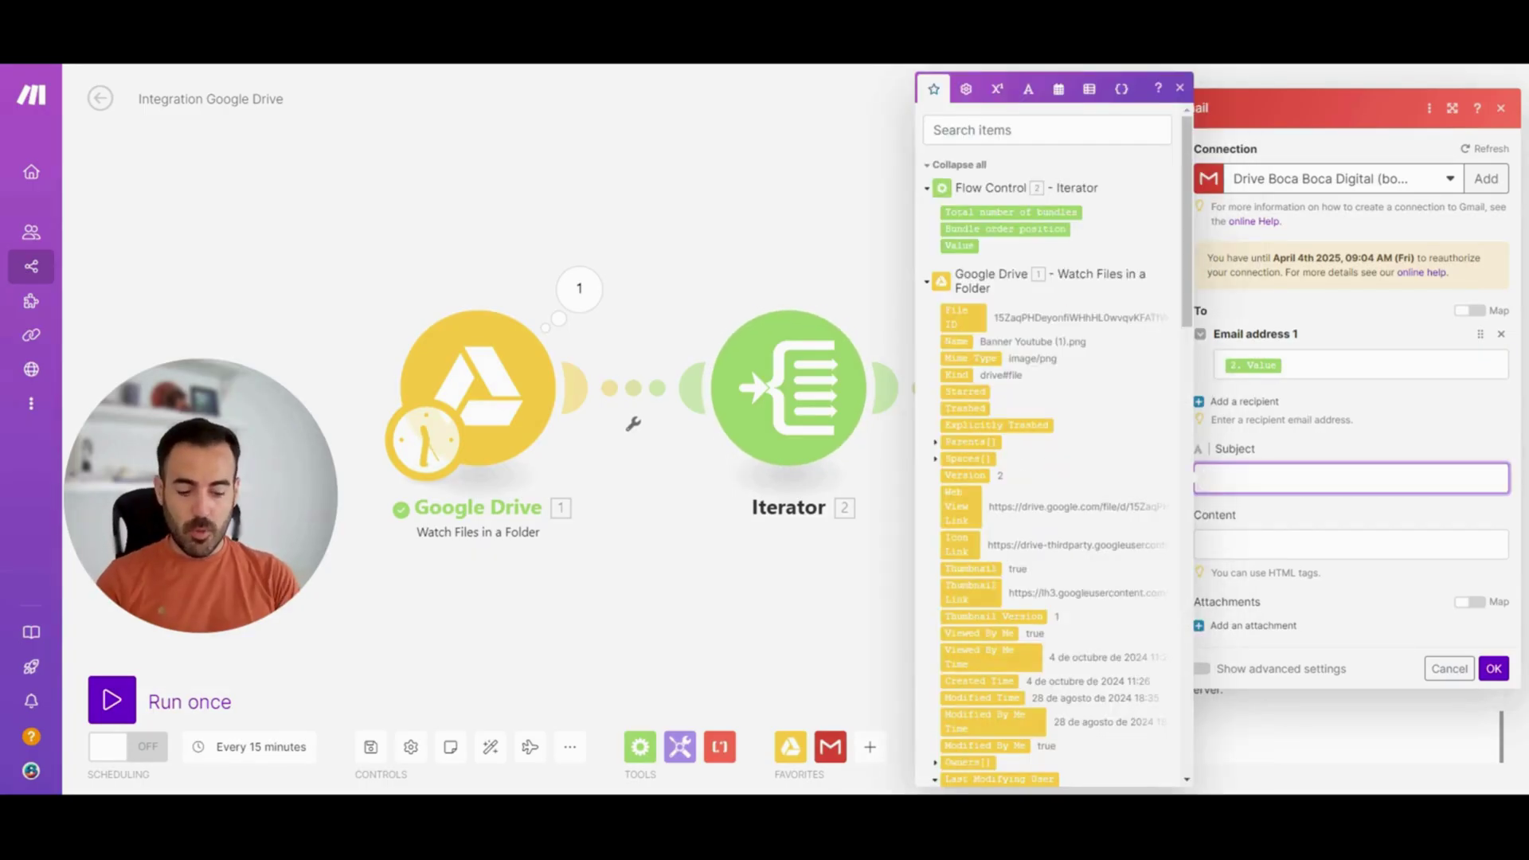
type("Nuevo archivo en carpetas TEST")
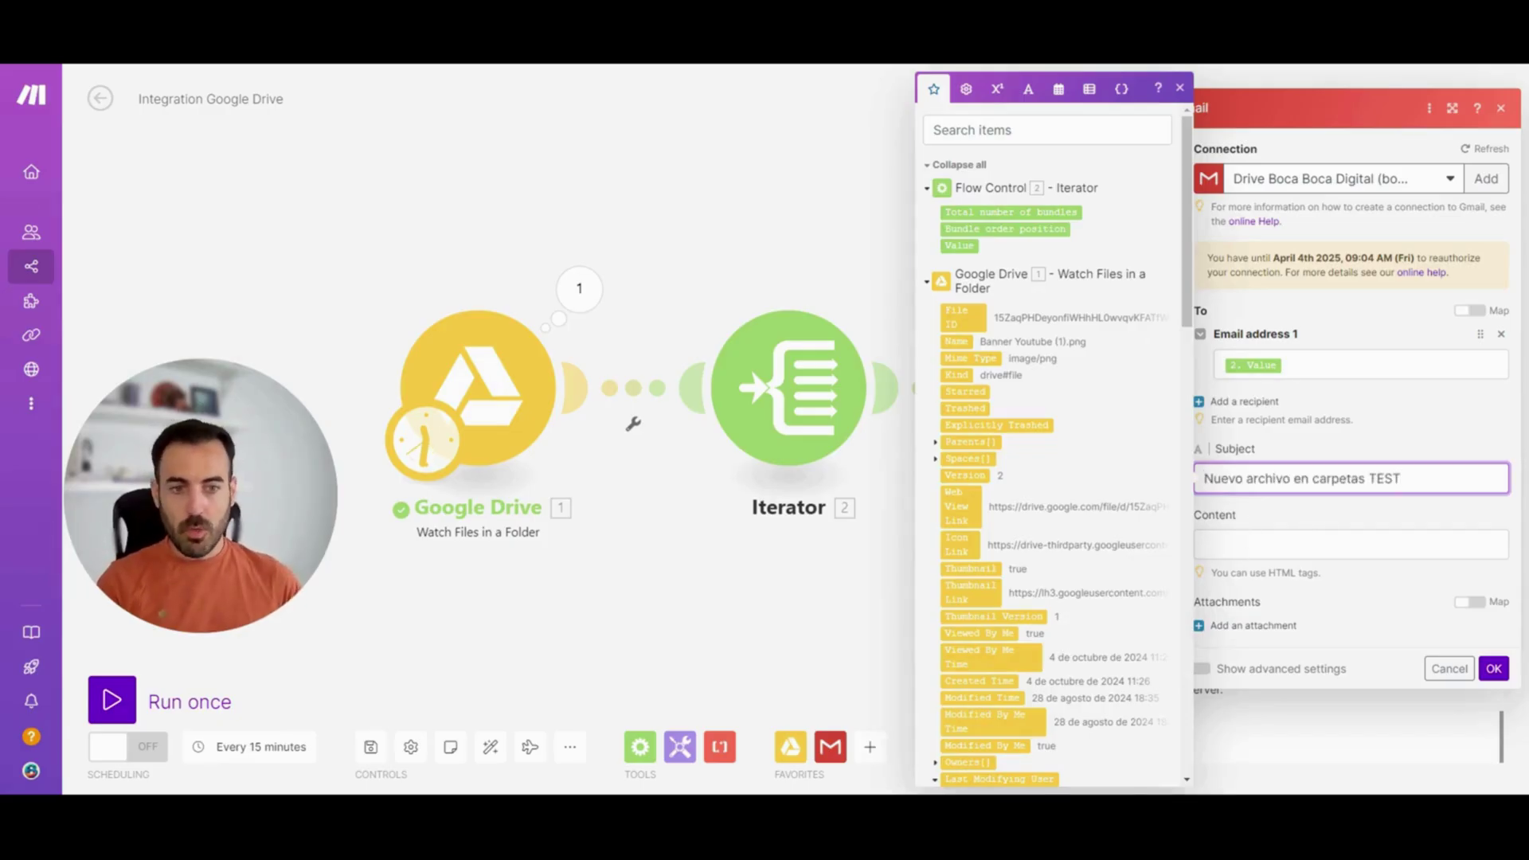
Write the body 'El usuario [Display Name] ha subido un nuevo archivo' and save the module
left_click(1352, 545)
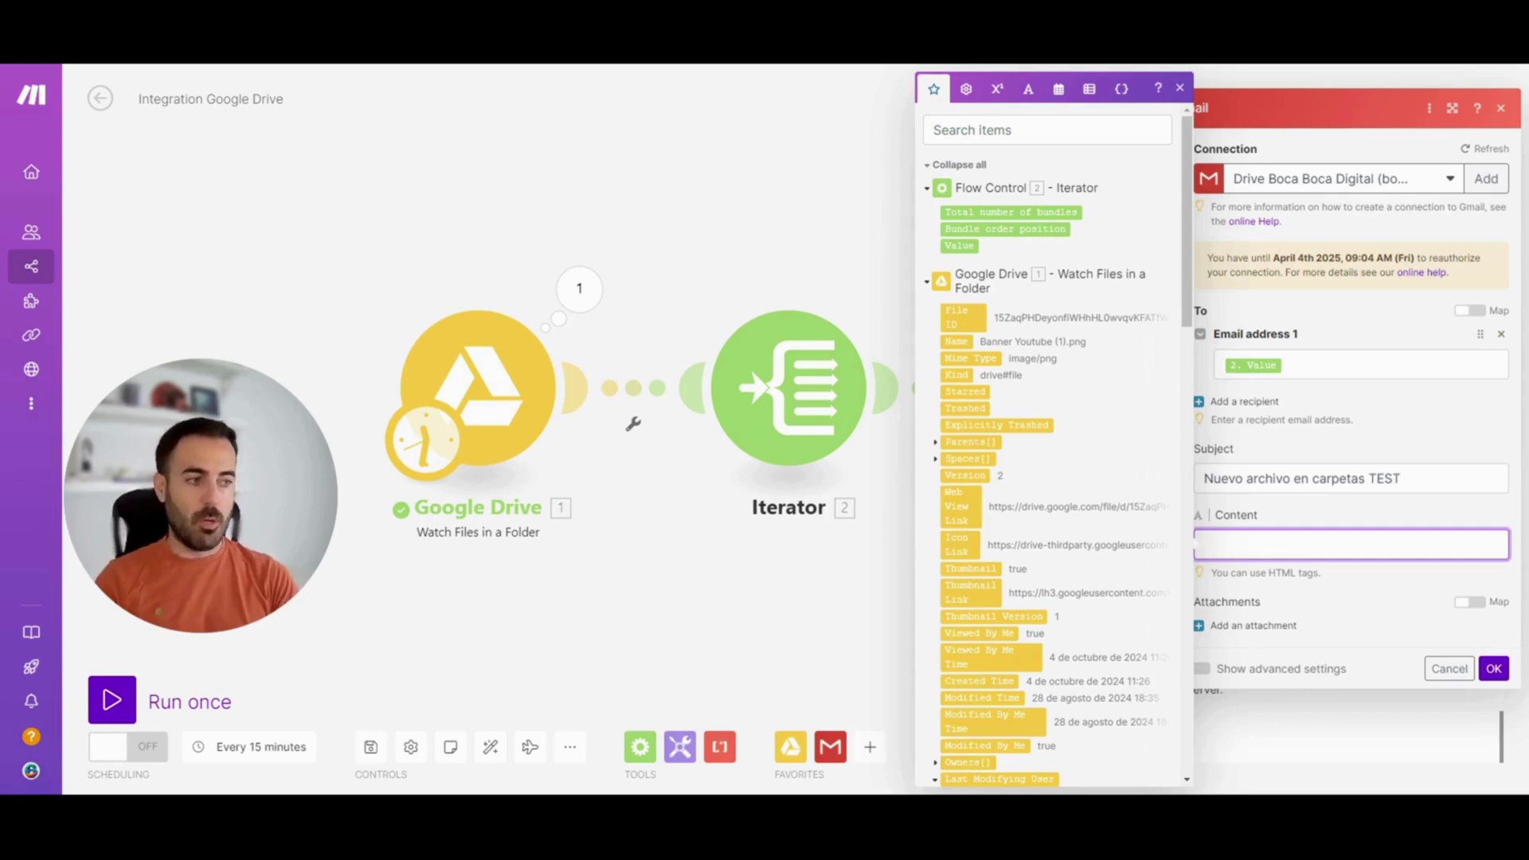
type("El usuario")
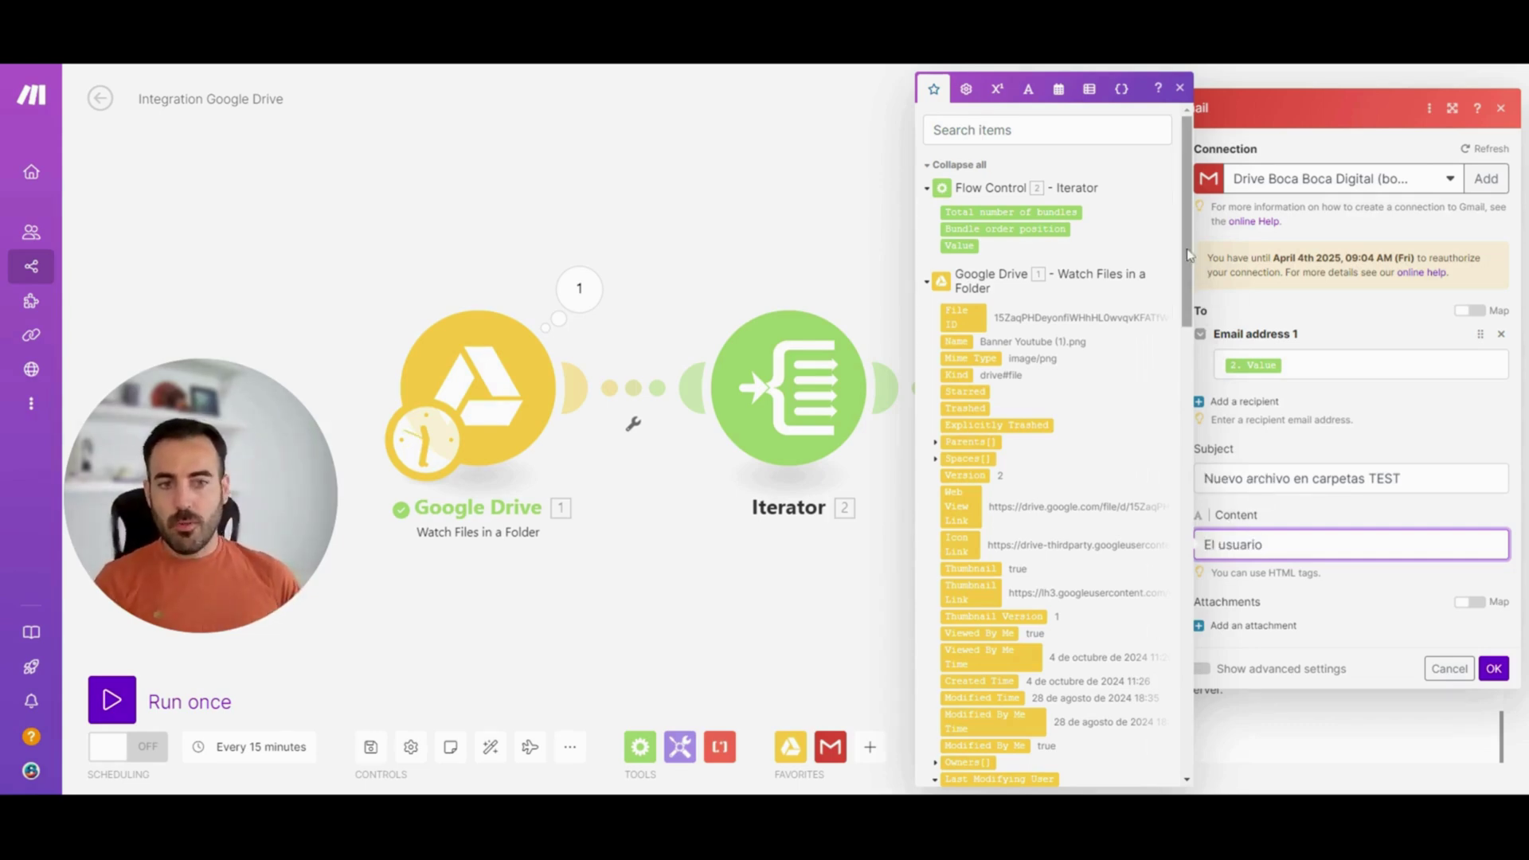
scroll(1186, 288, "down", 3)
left_click_drag(1186, 288, 1178, 199)
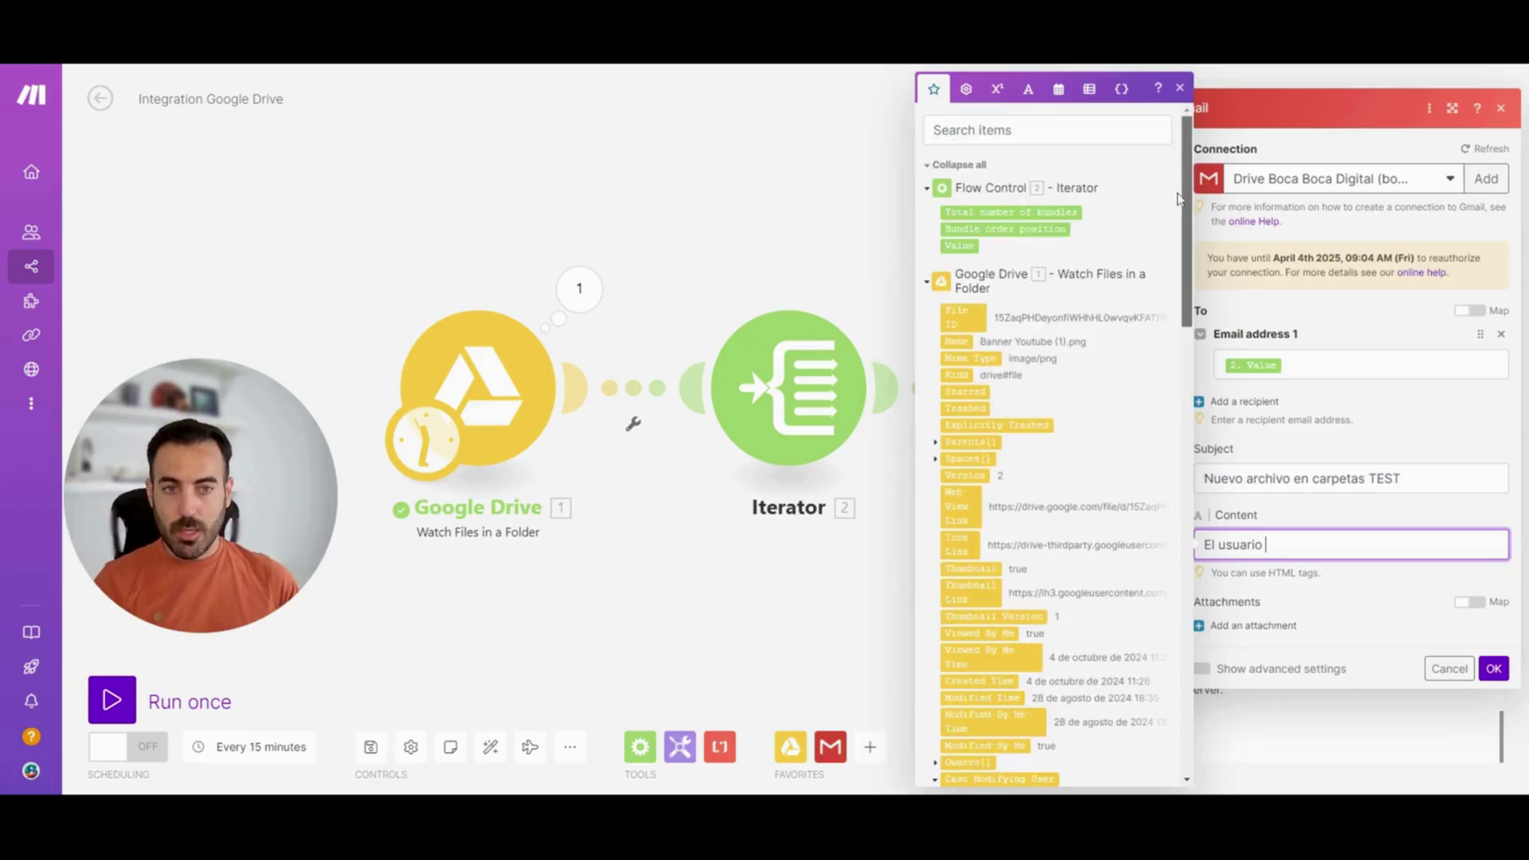
left_click(1060, 131)
type("displ")
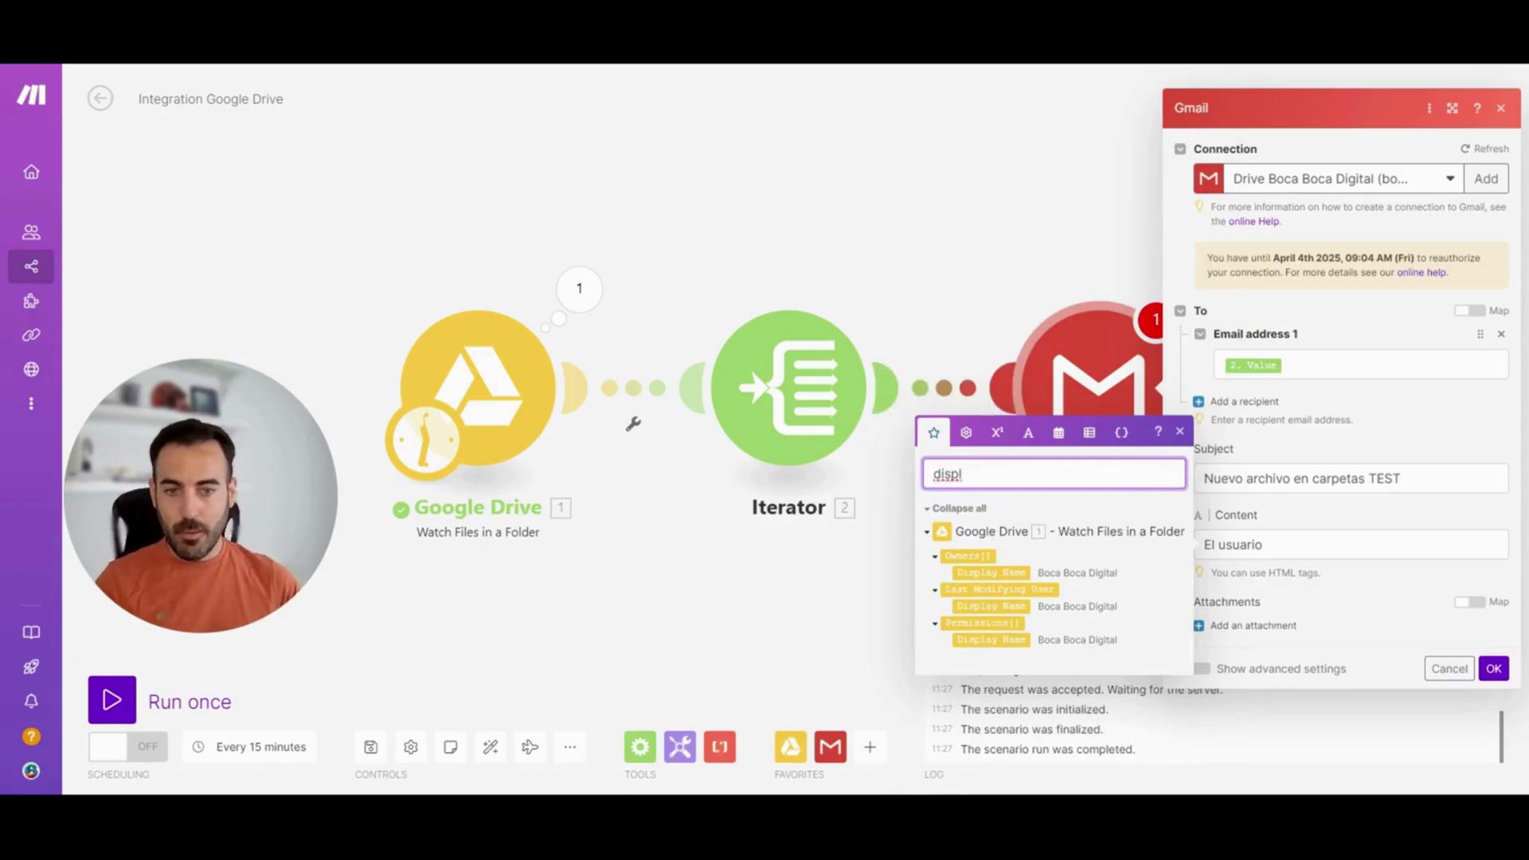
left_click(1011, 571)
type("ha subido un nuevo archivo")
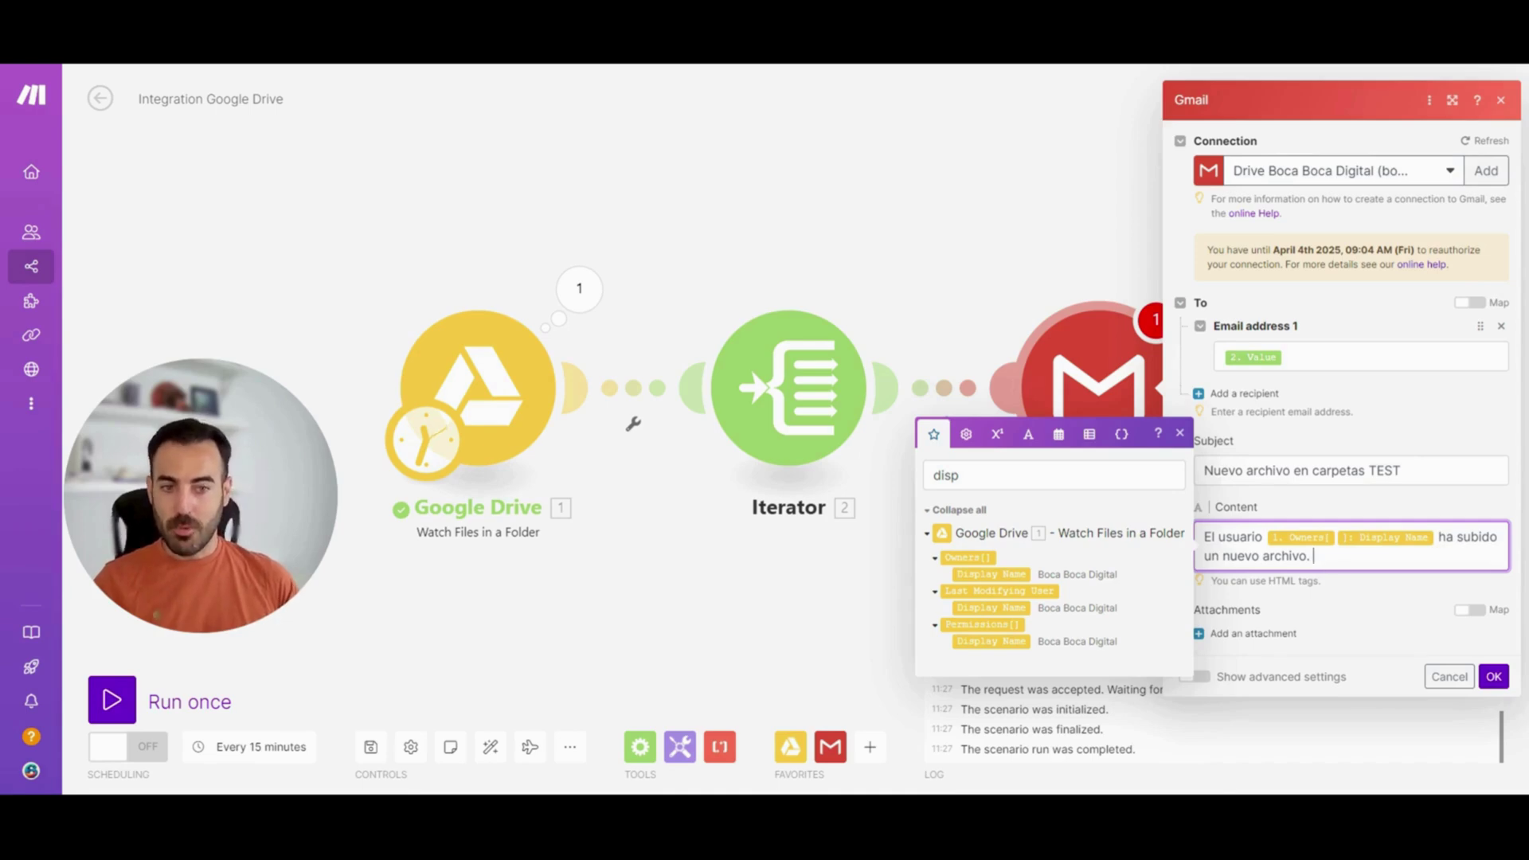
key("Escape")
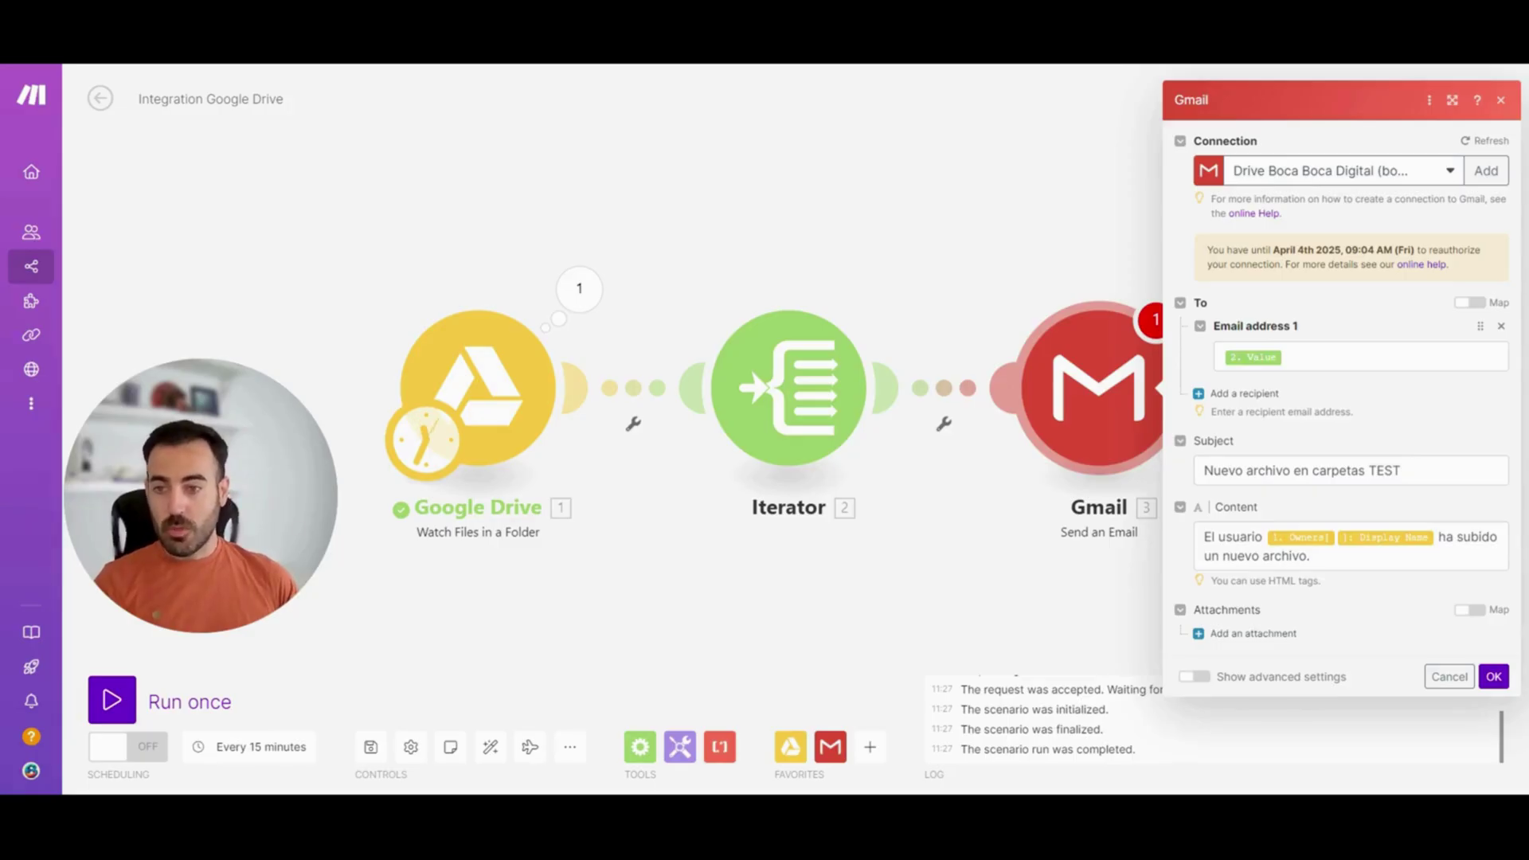
left_click(1494, 676)
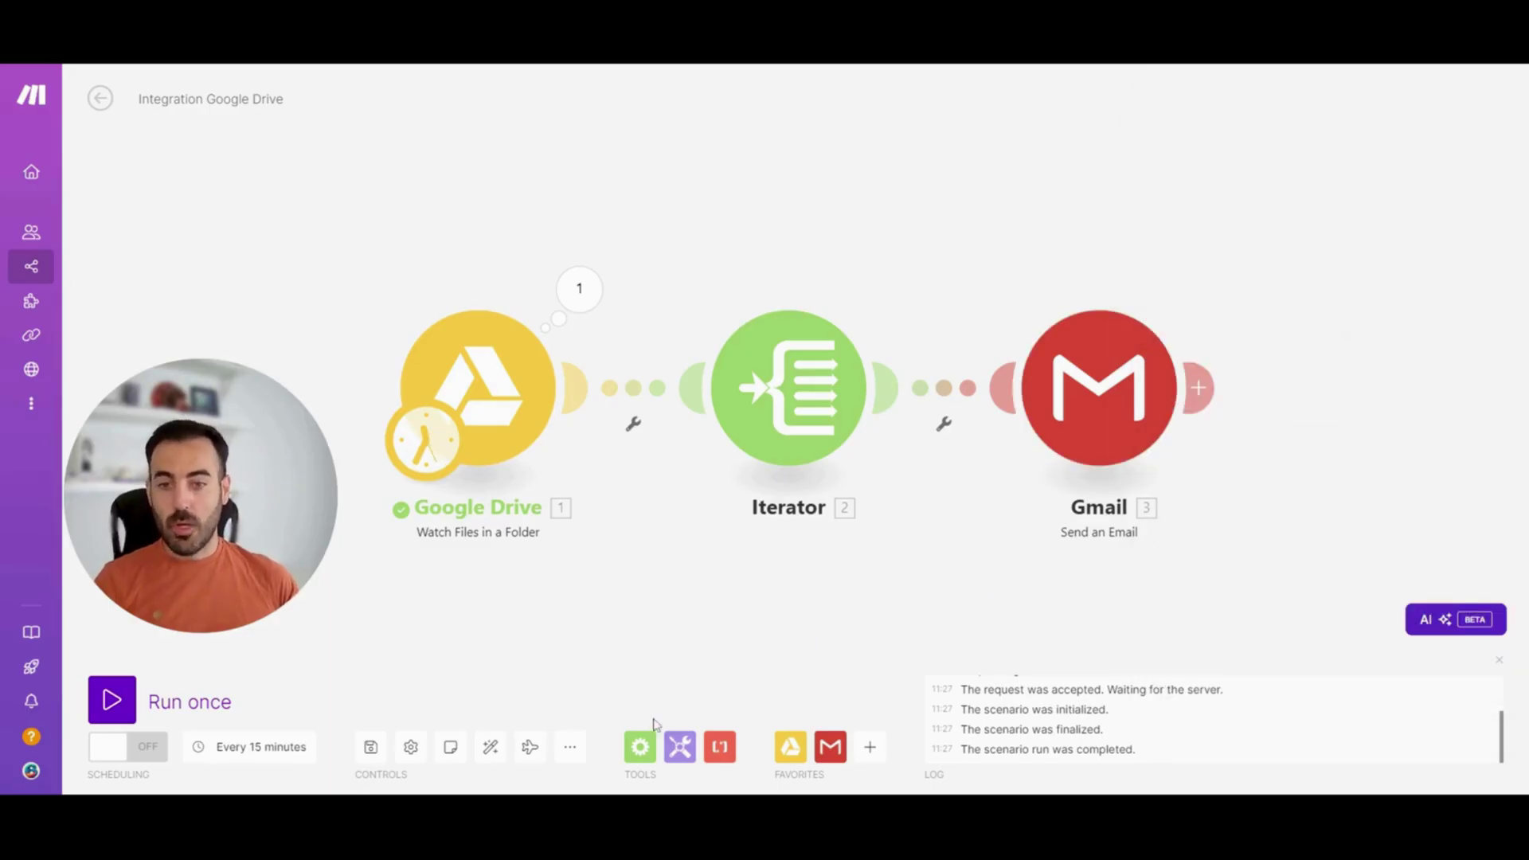
Move the Gmail module further right of the Iterator and open their link's options
left_click(641, 747)
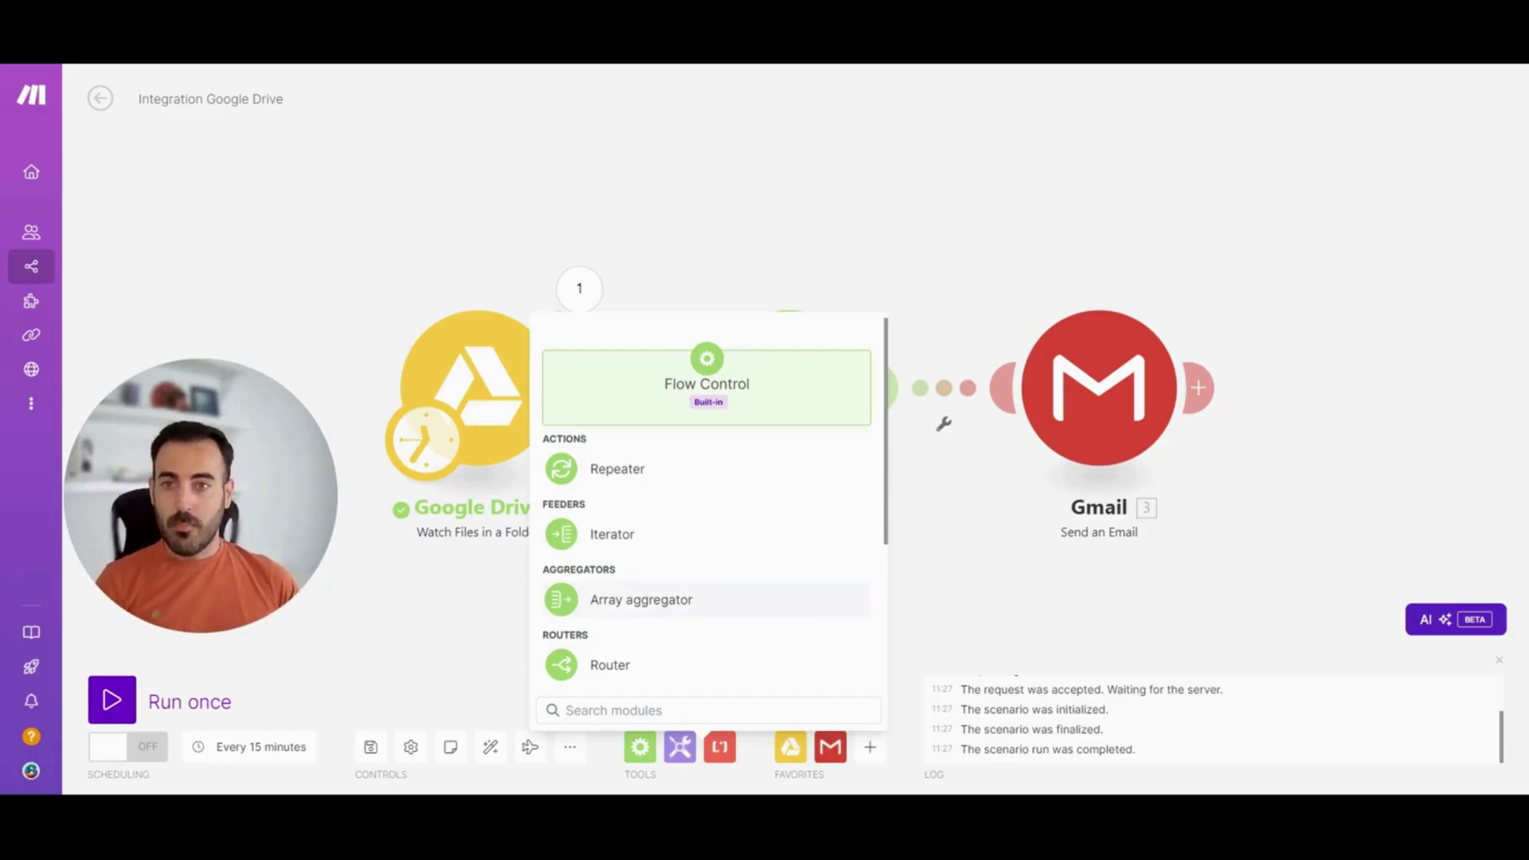
left_click(754, 196)
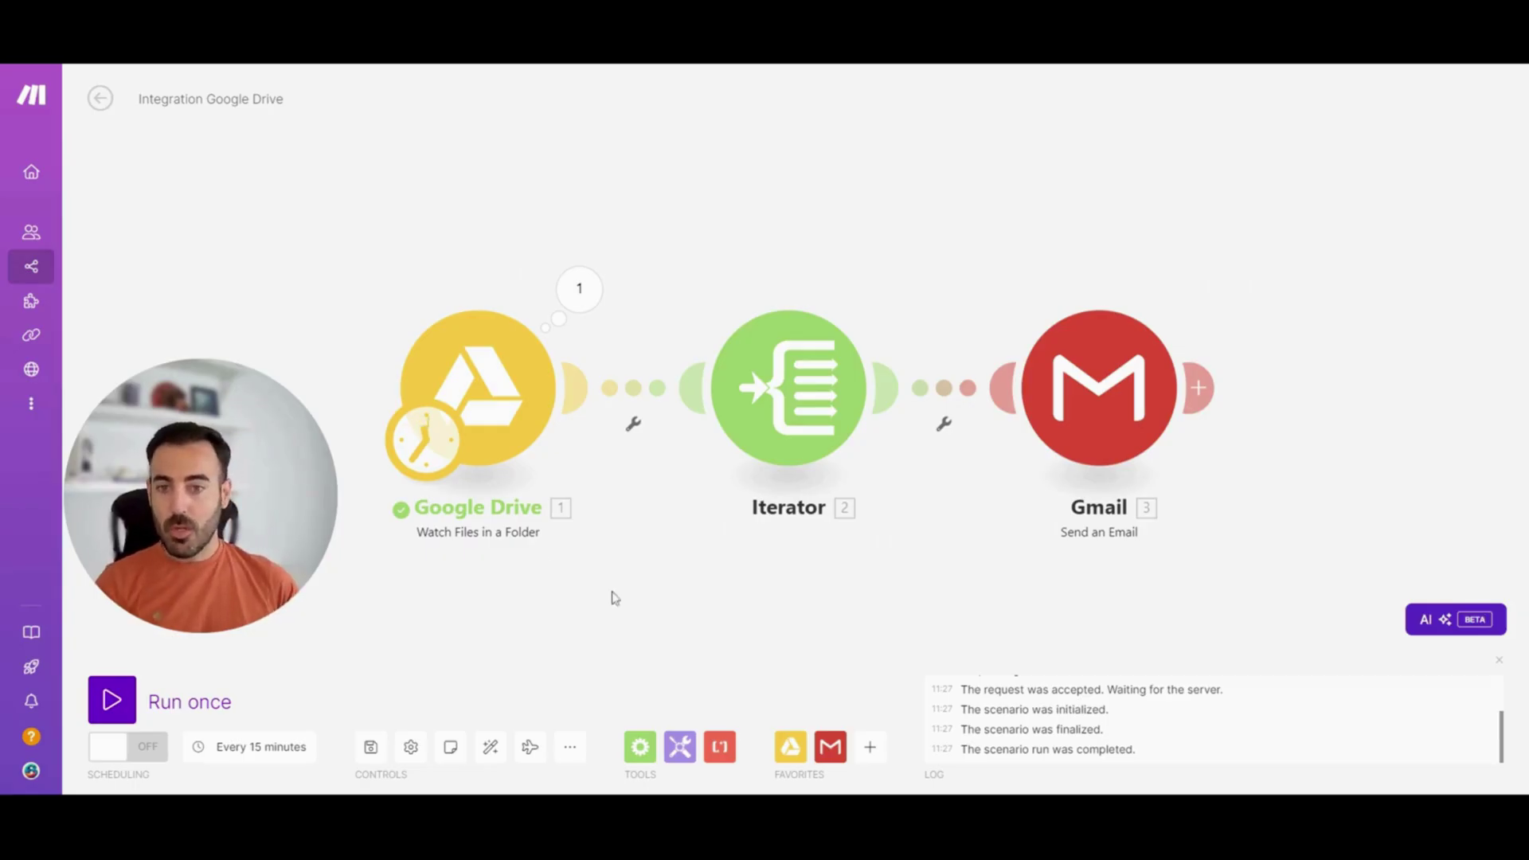
mouse_move(777, 434)
left_mouse_down()
mouse_move(750, 479)
mouse_move(761, 448)
left_mouse_up()
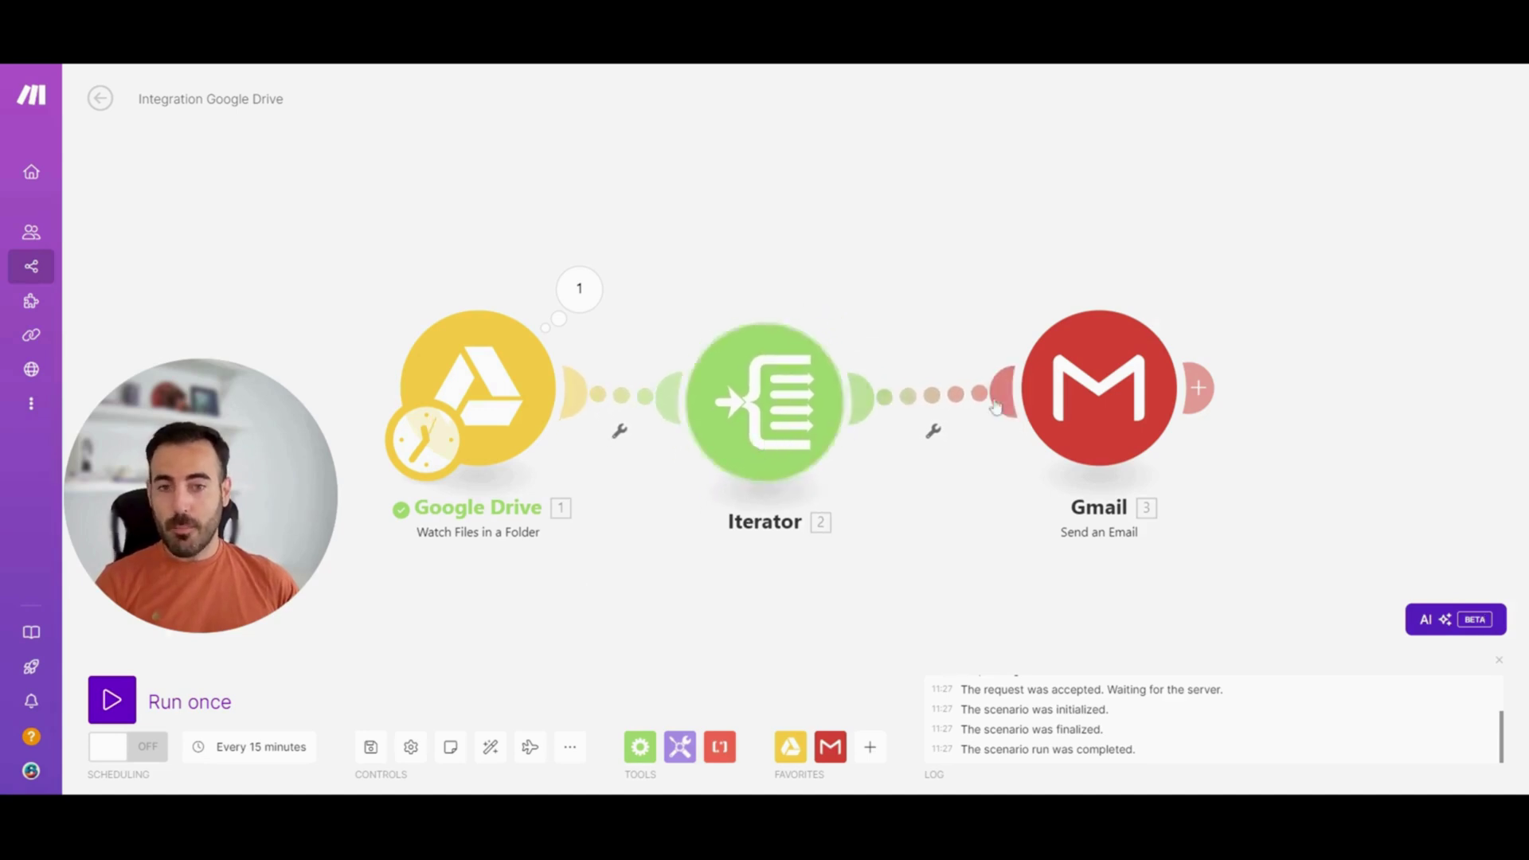
left_click_drag(1051, 408, 1193, 422)
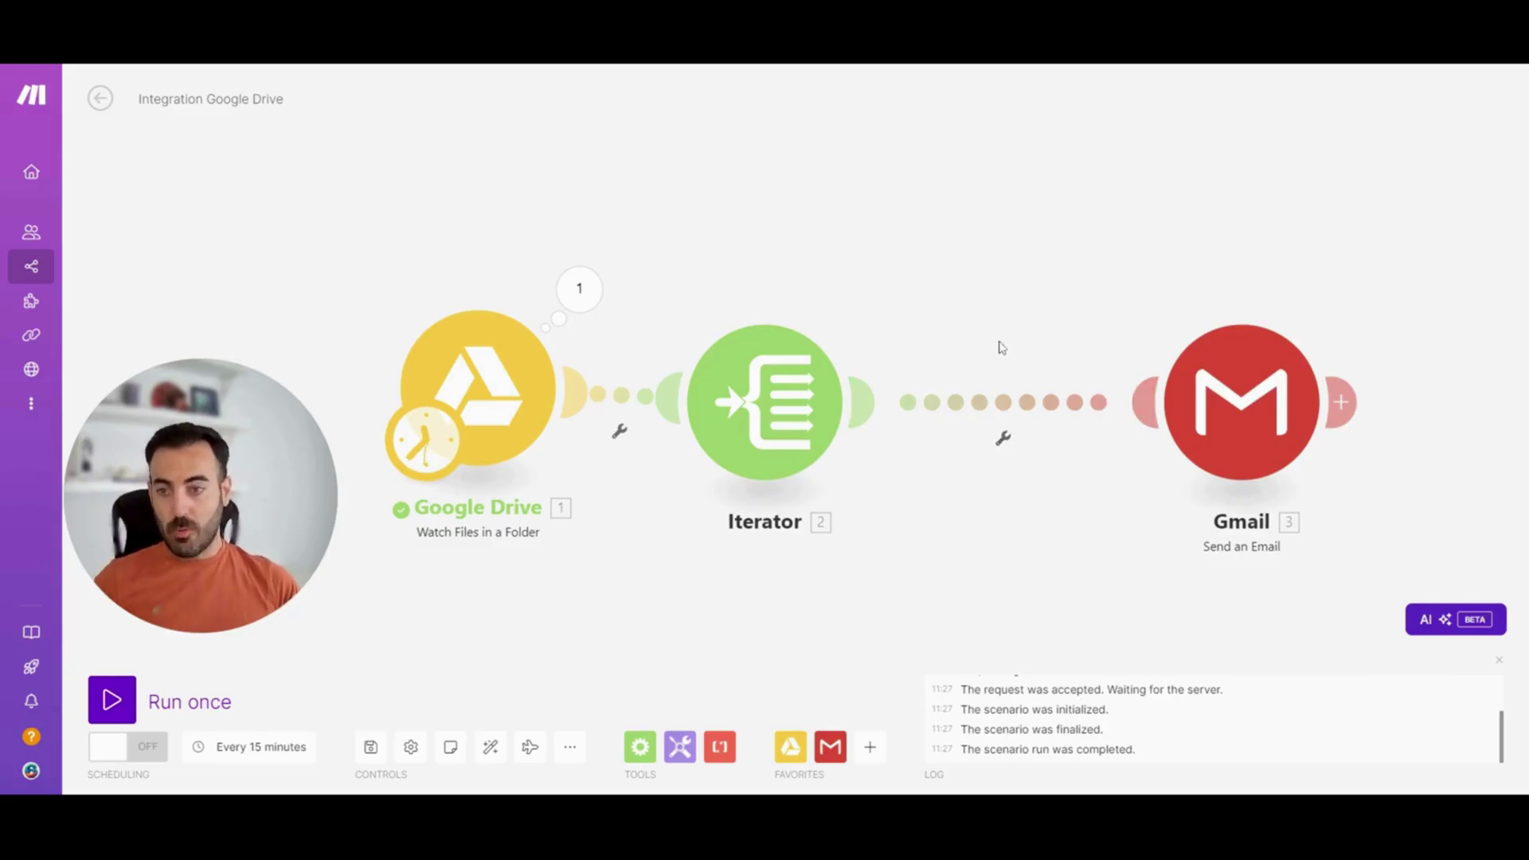
left_click(1005, 440)
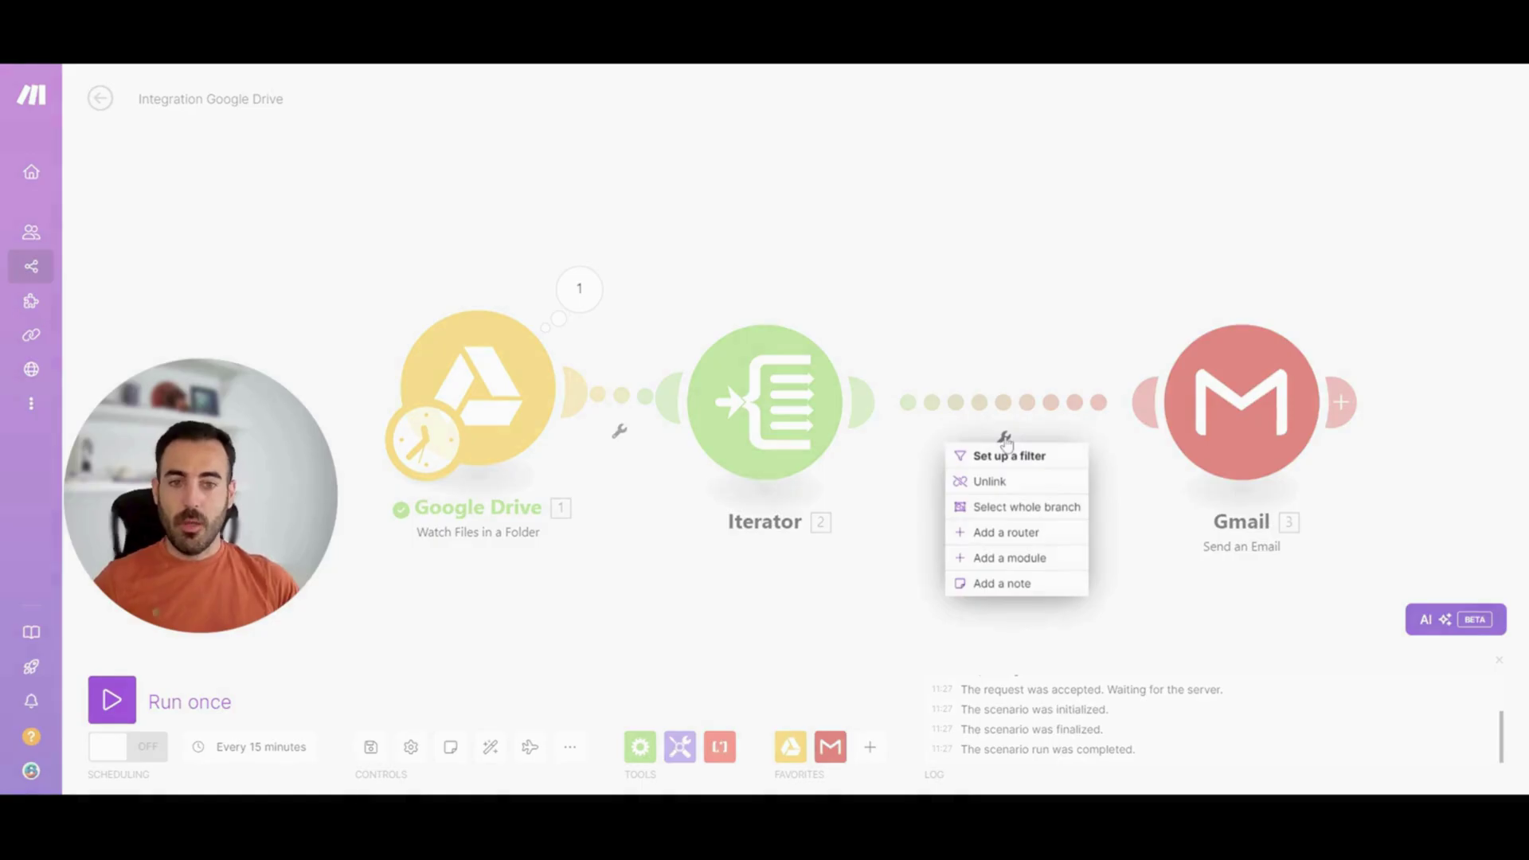
Add a filter on the Iterator–Gmail link and label it 'Dueño no incluido'
left_click(1008, 456)
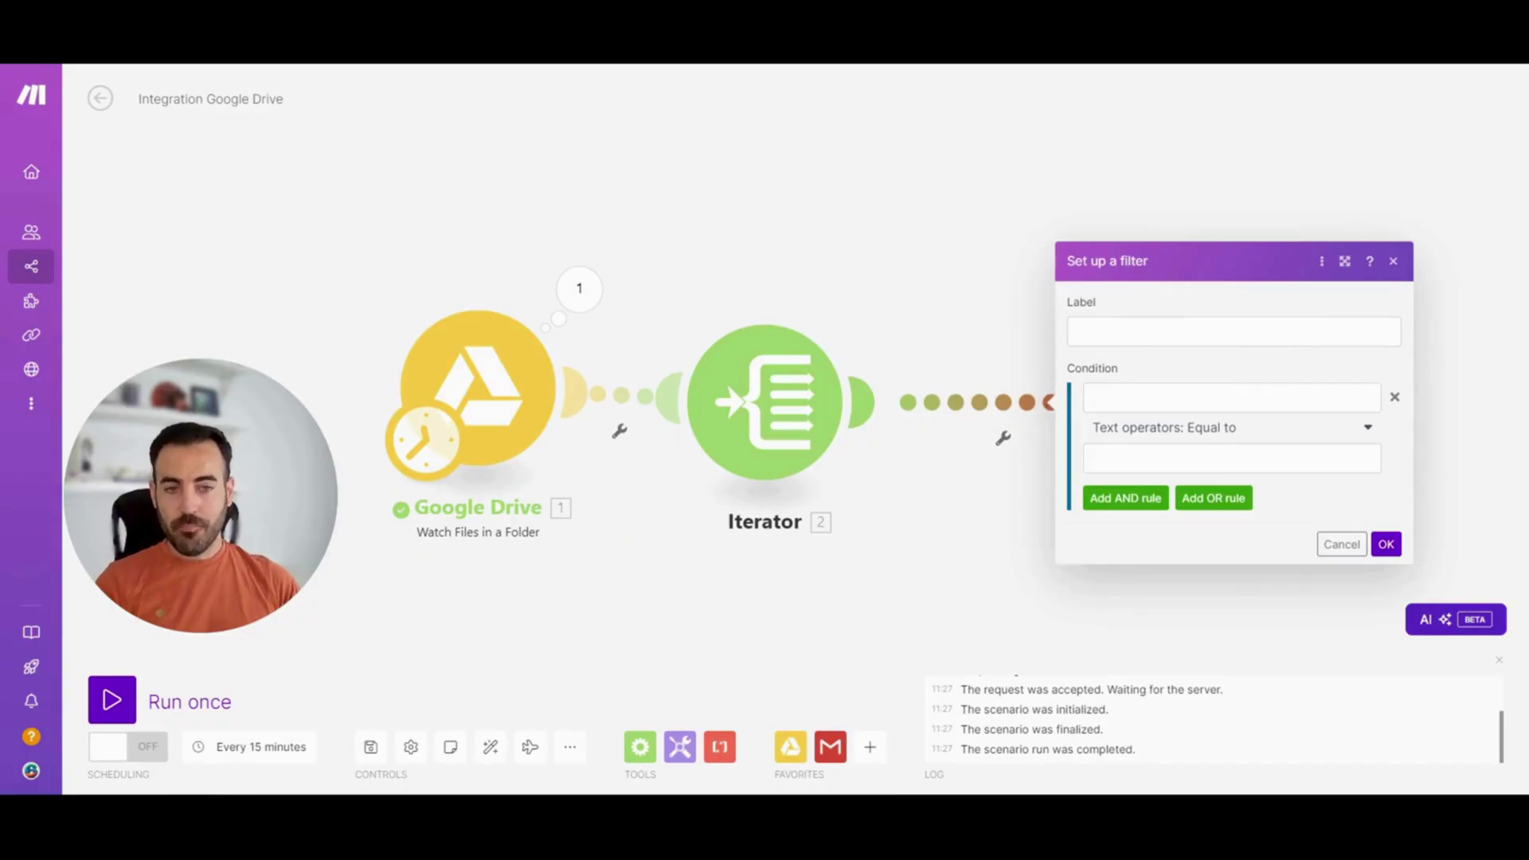
left_click(1234, 331)
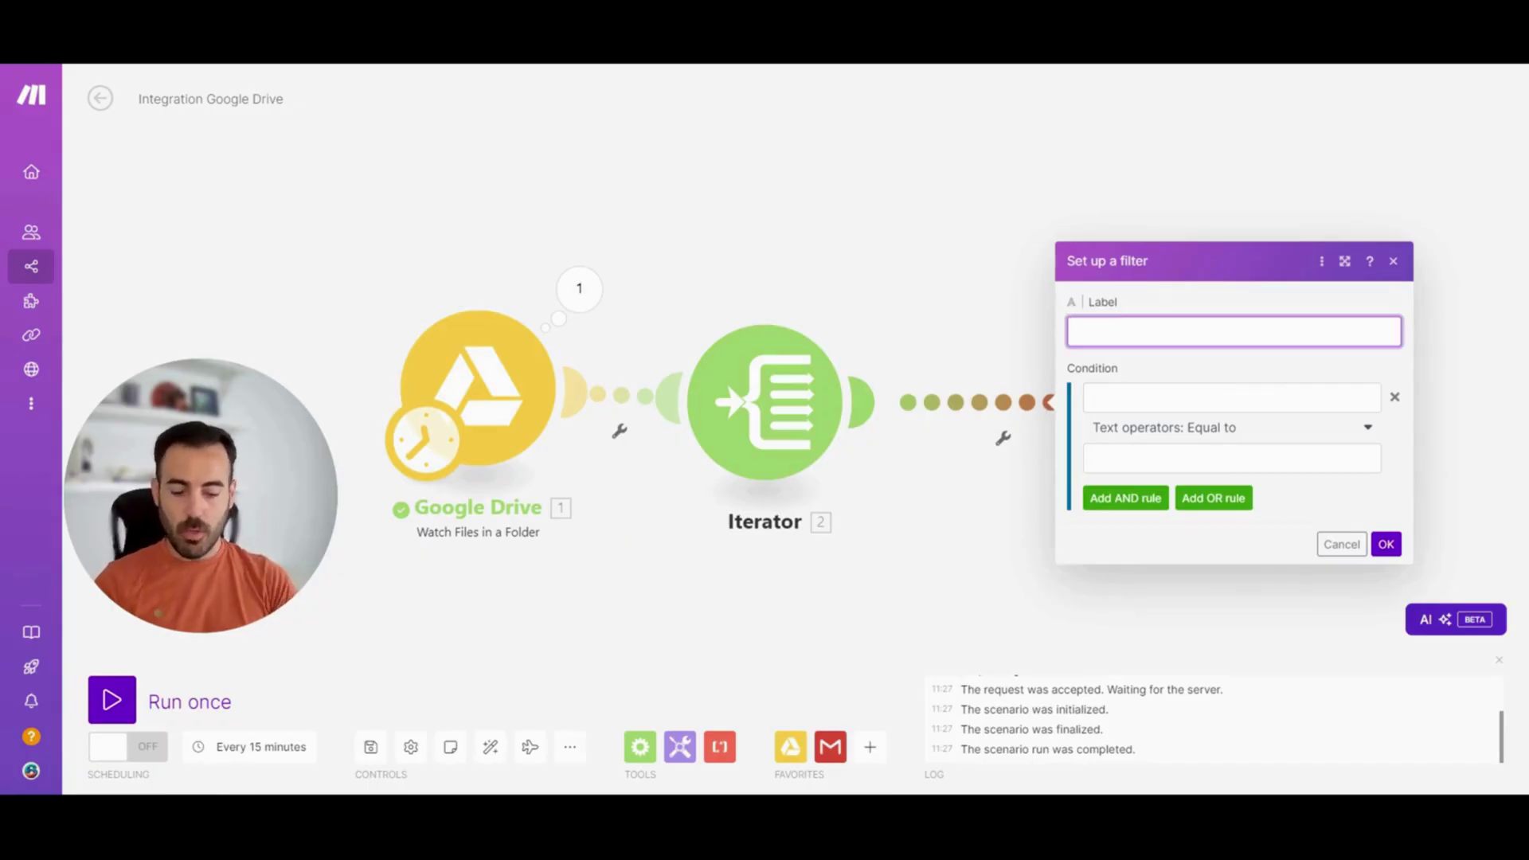
type("Dueño no")
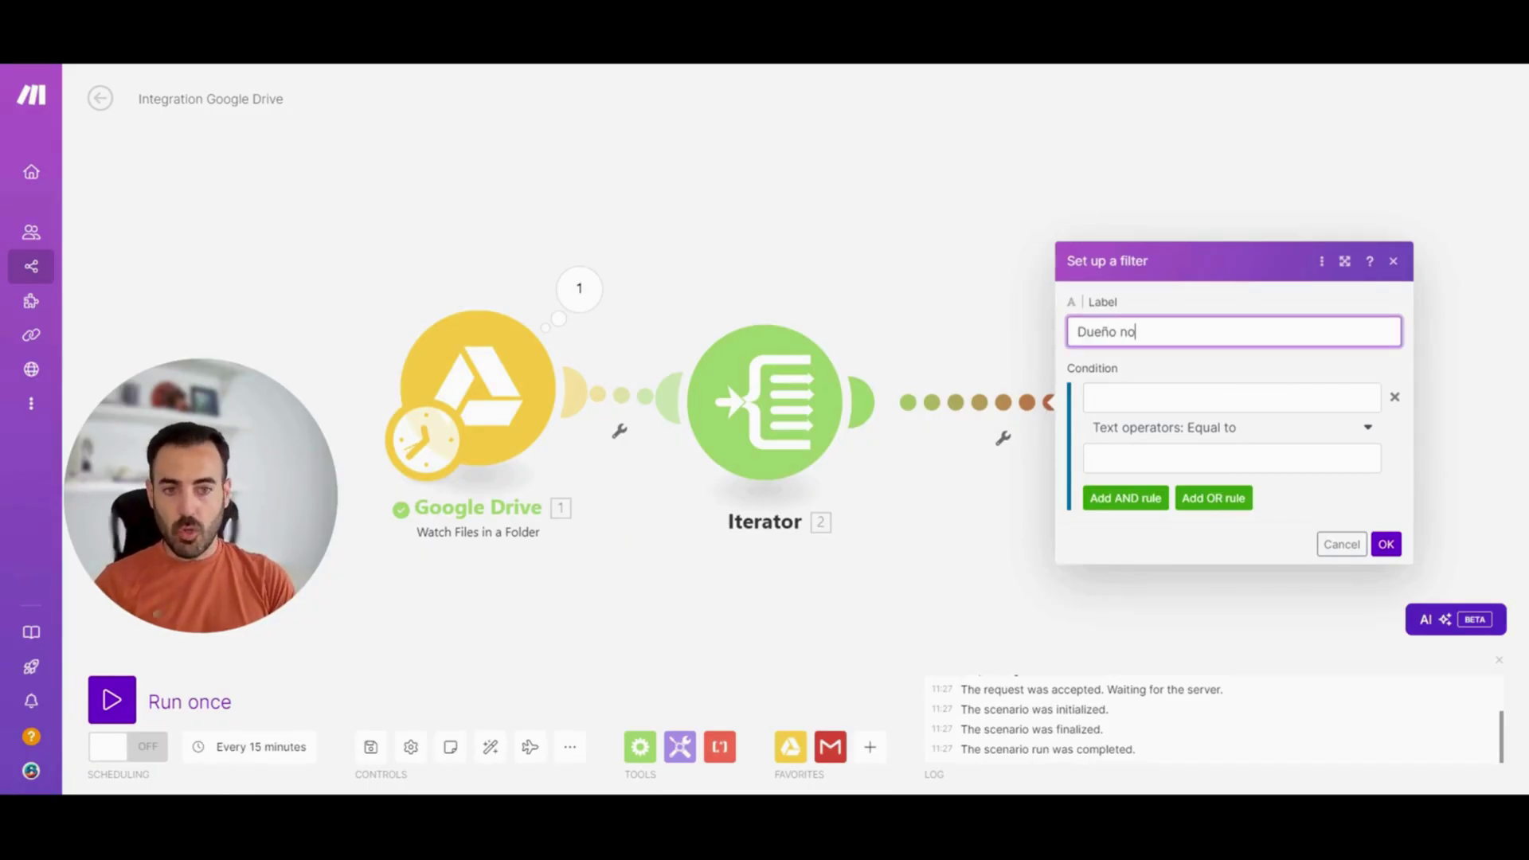
type(" includo")
key("BackSpace")
key("BackSpace")
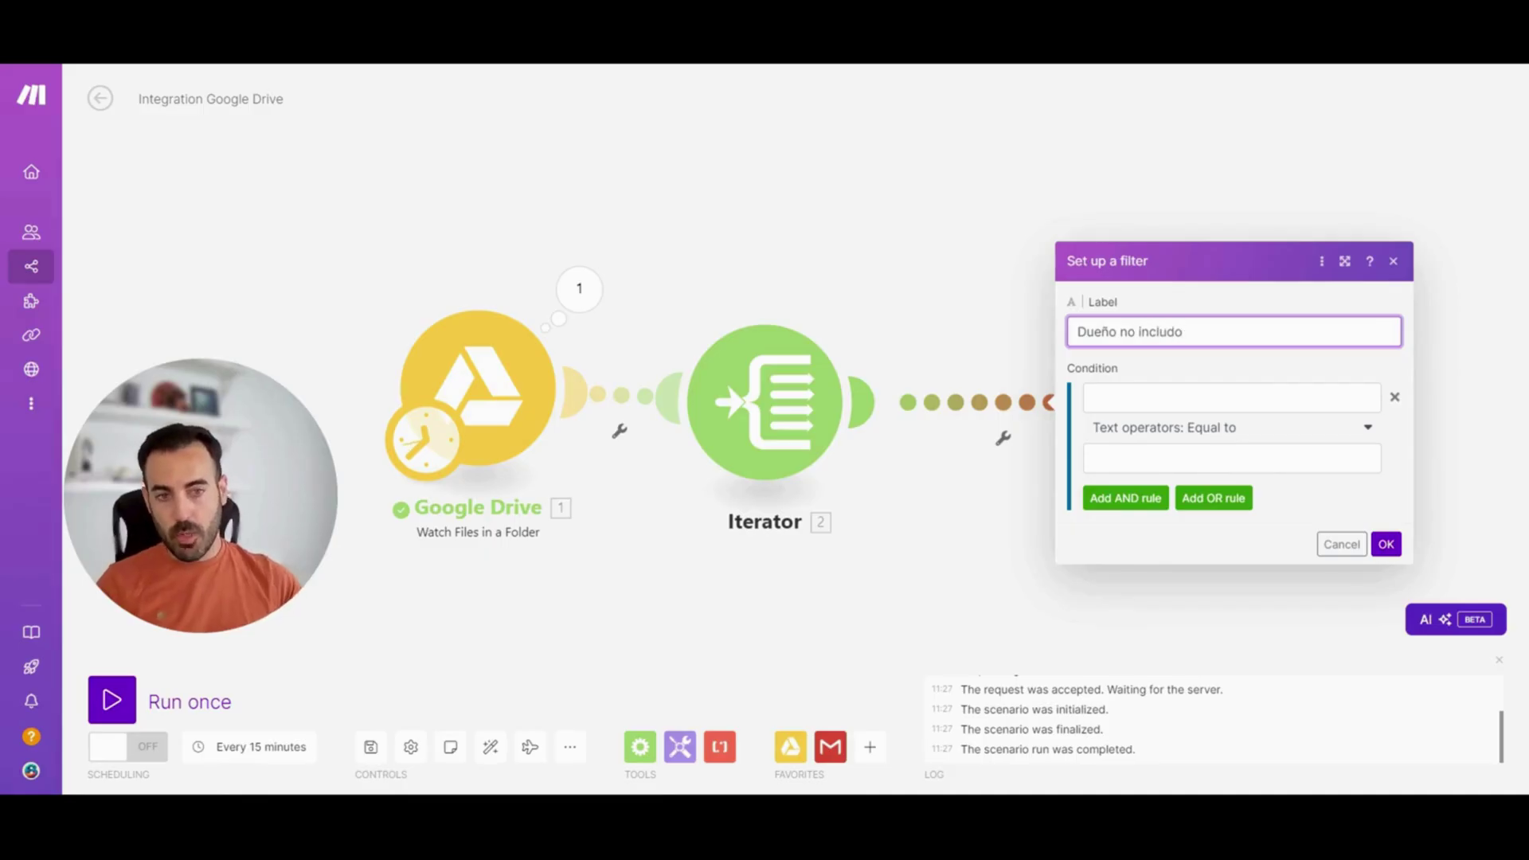
type("ido")
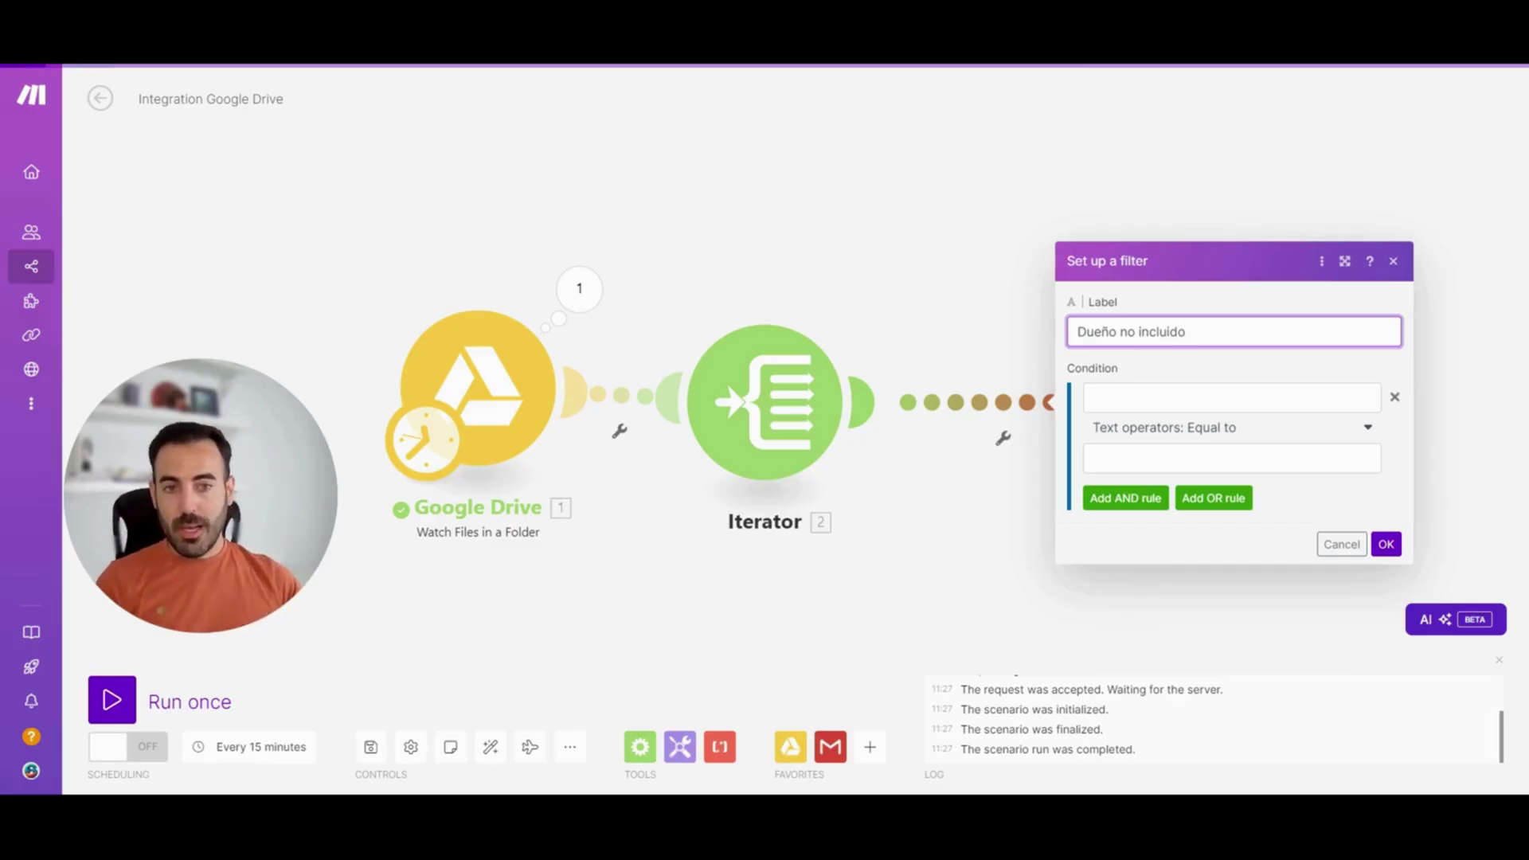
key("Tab")
Set the filter condition to Role Not equal to 'Owner' and save it
left_click(898, 137)
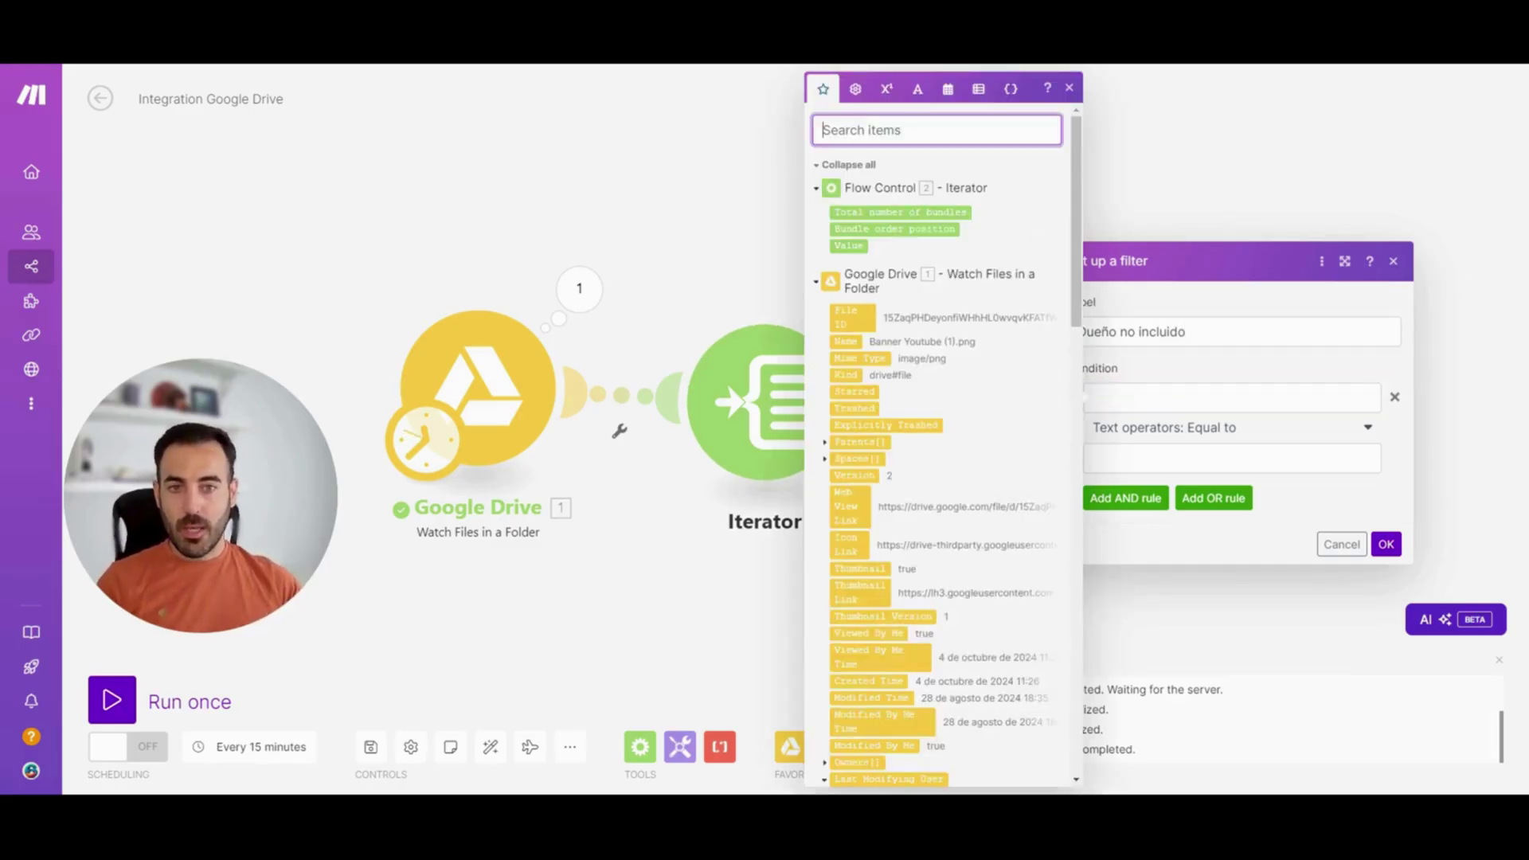
type("role")
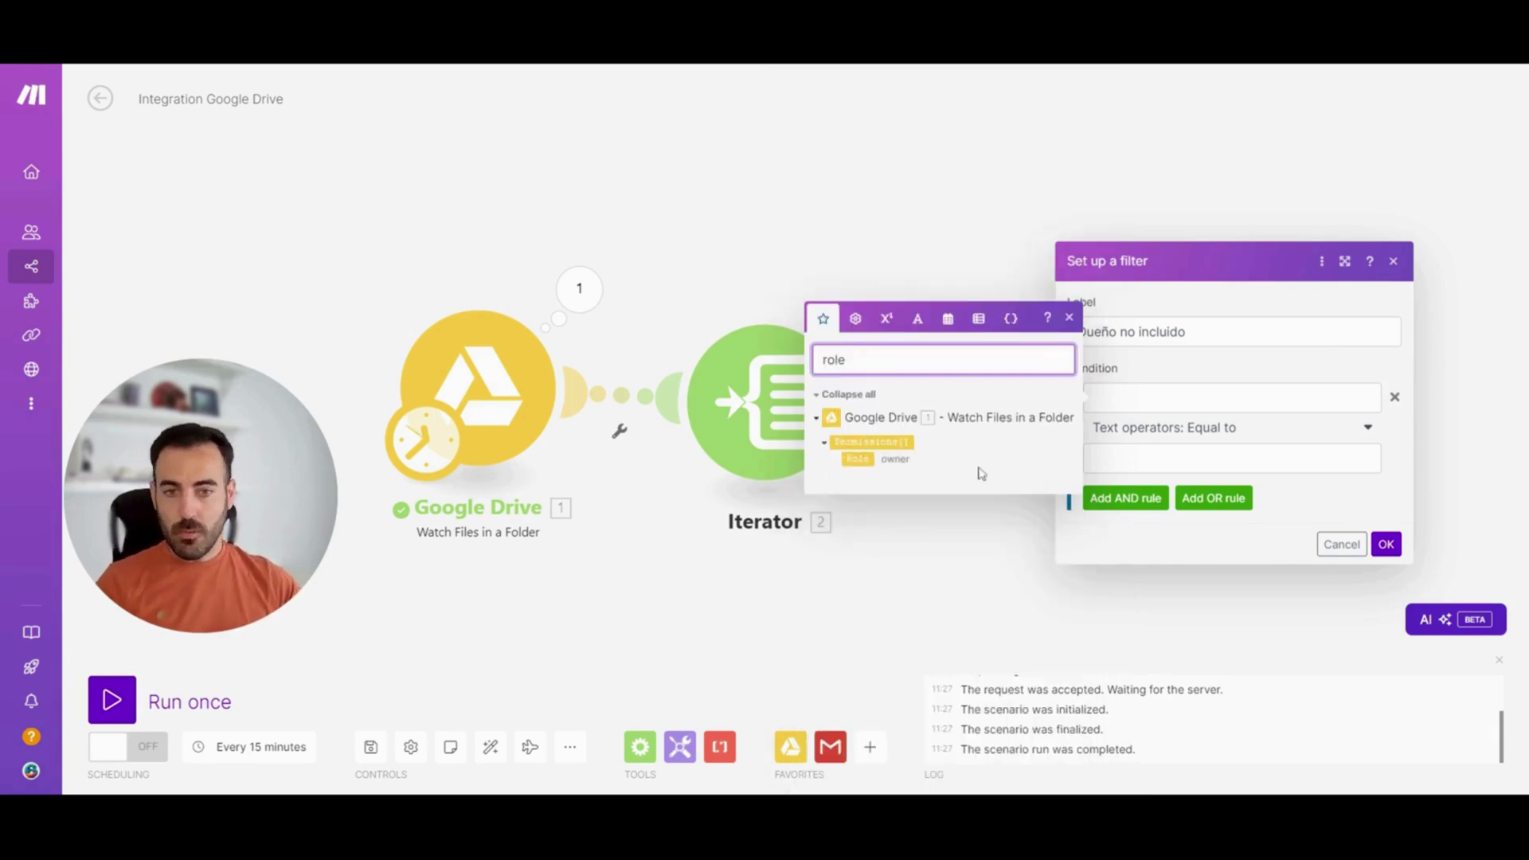
left_click(861, 459)
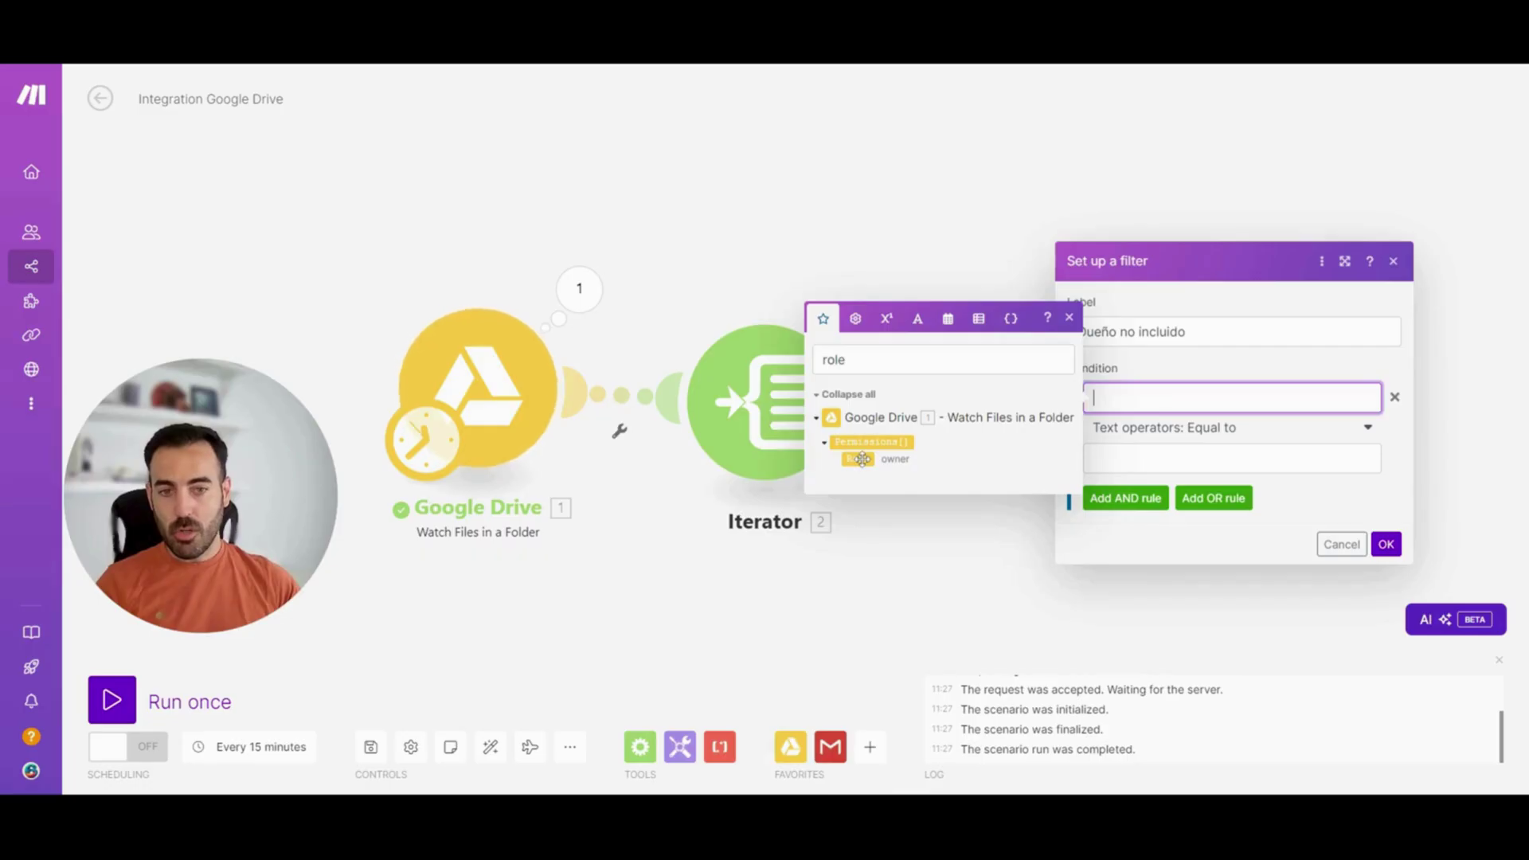
left_click(861, 458)
left_click(1205, 432)
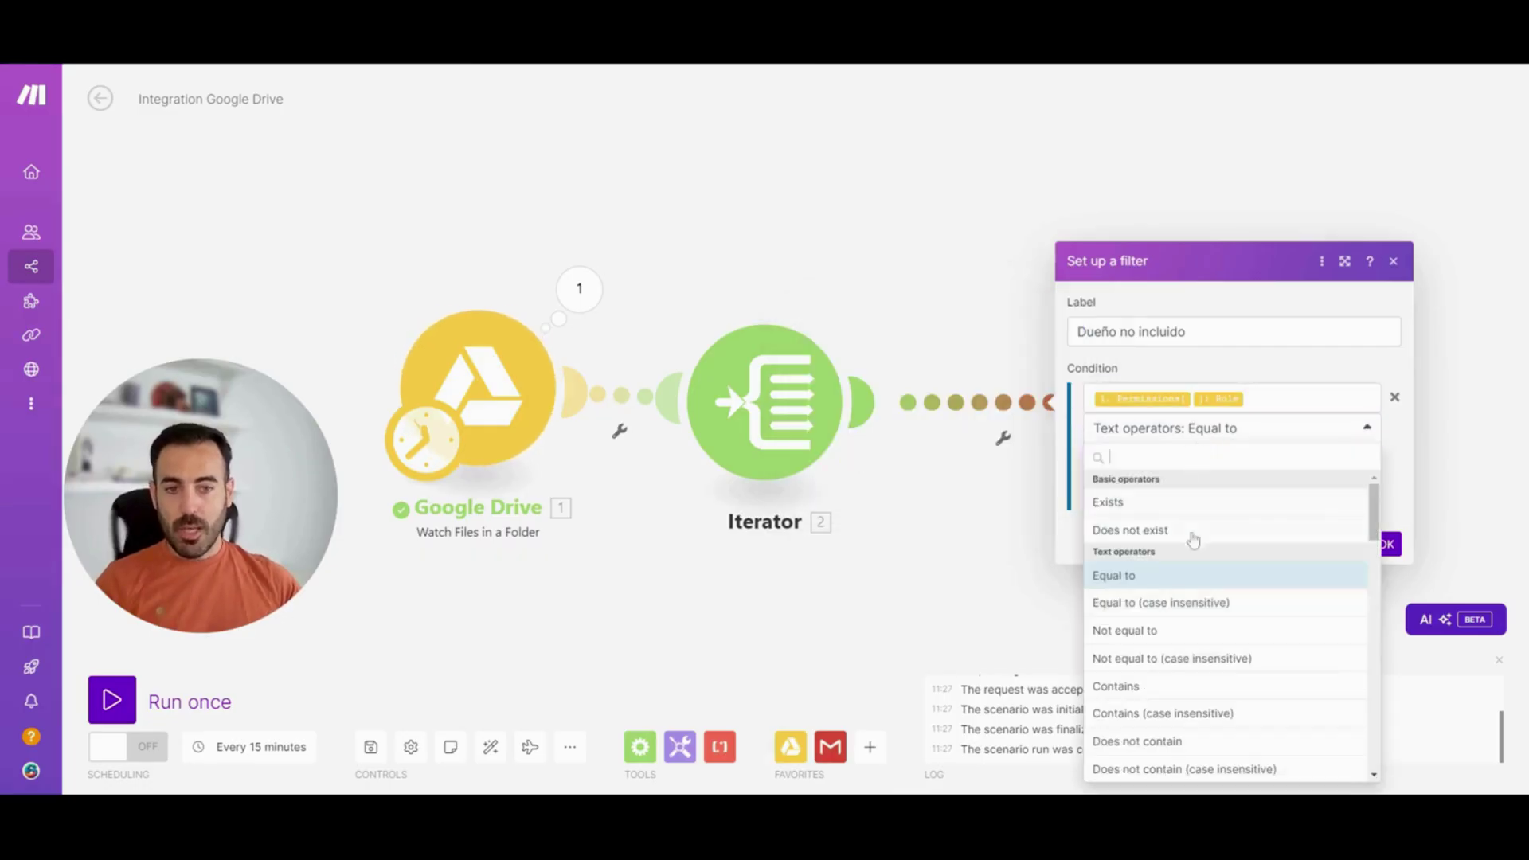
left_click(1192, 631)
left_click(1171, 458)
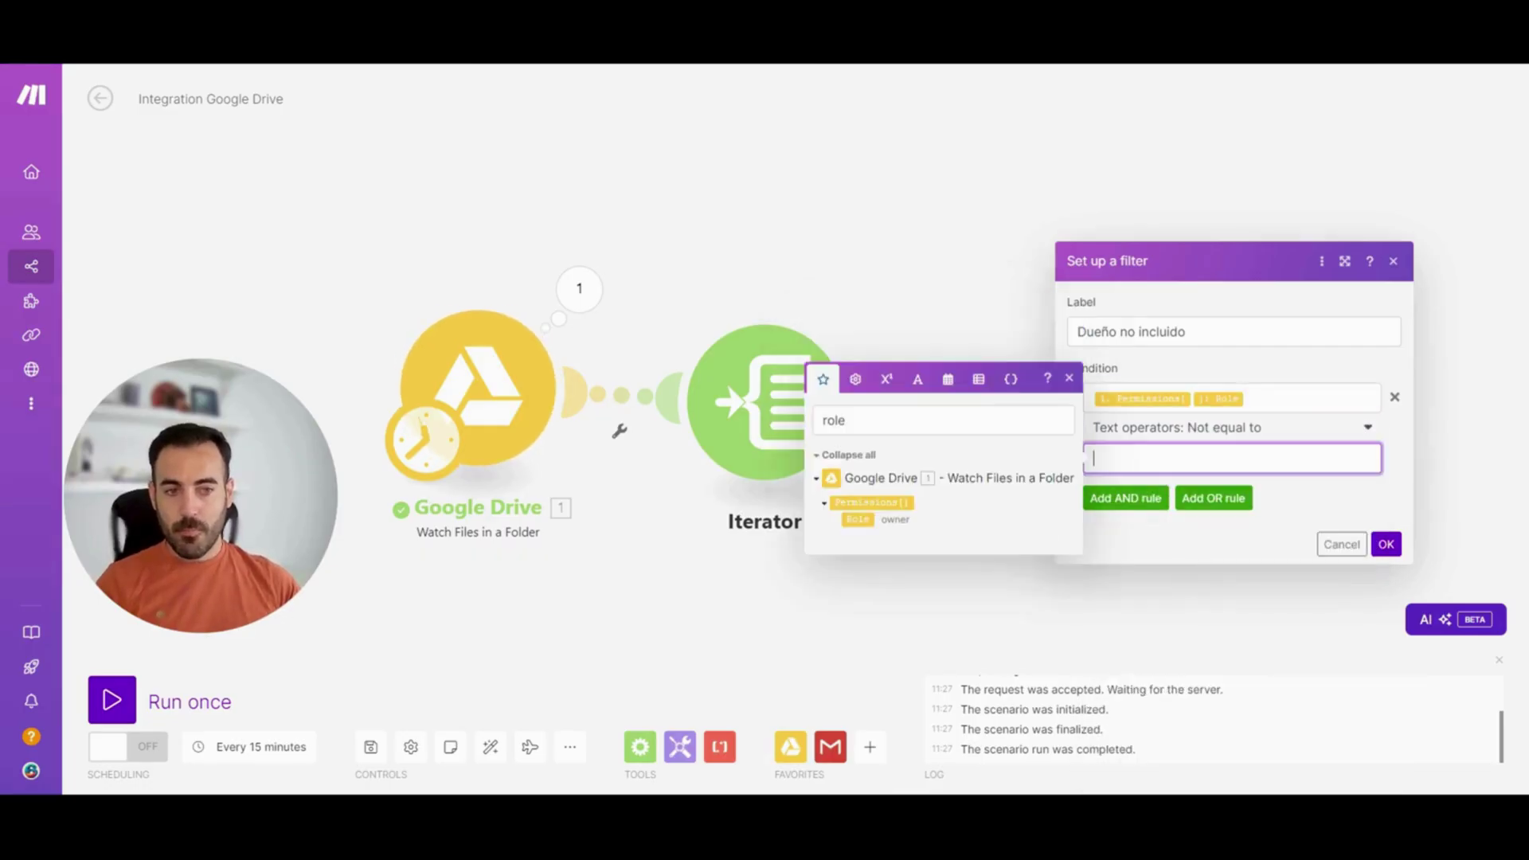
type("Owne")
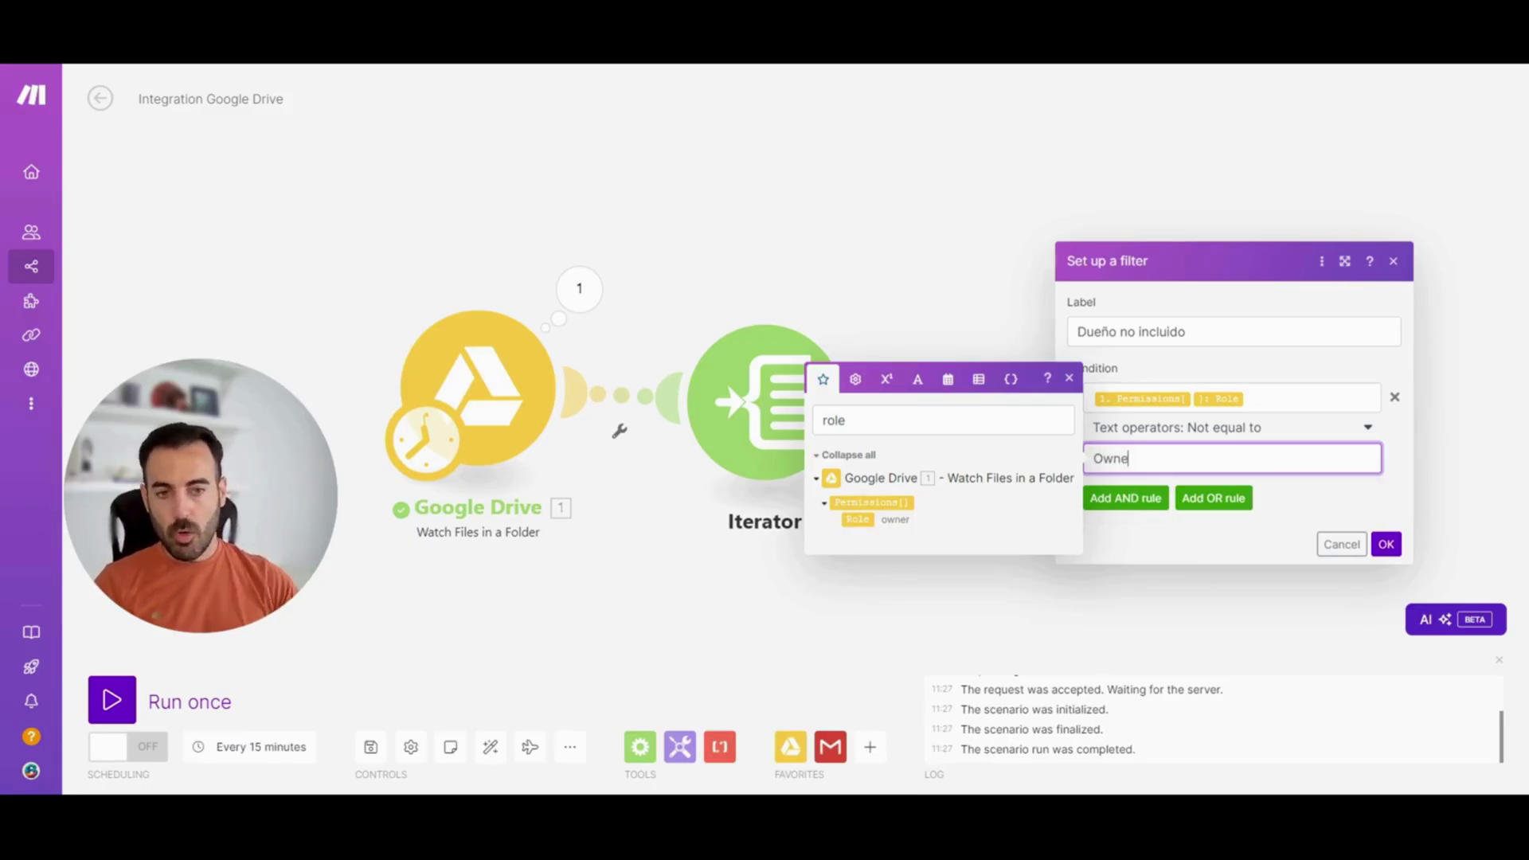
type("r")
left_click(1386, 545)
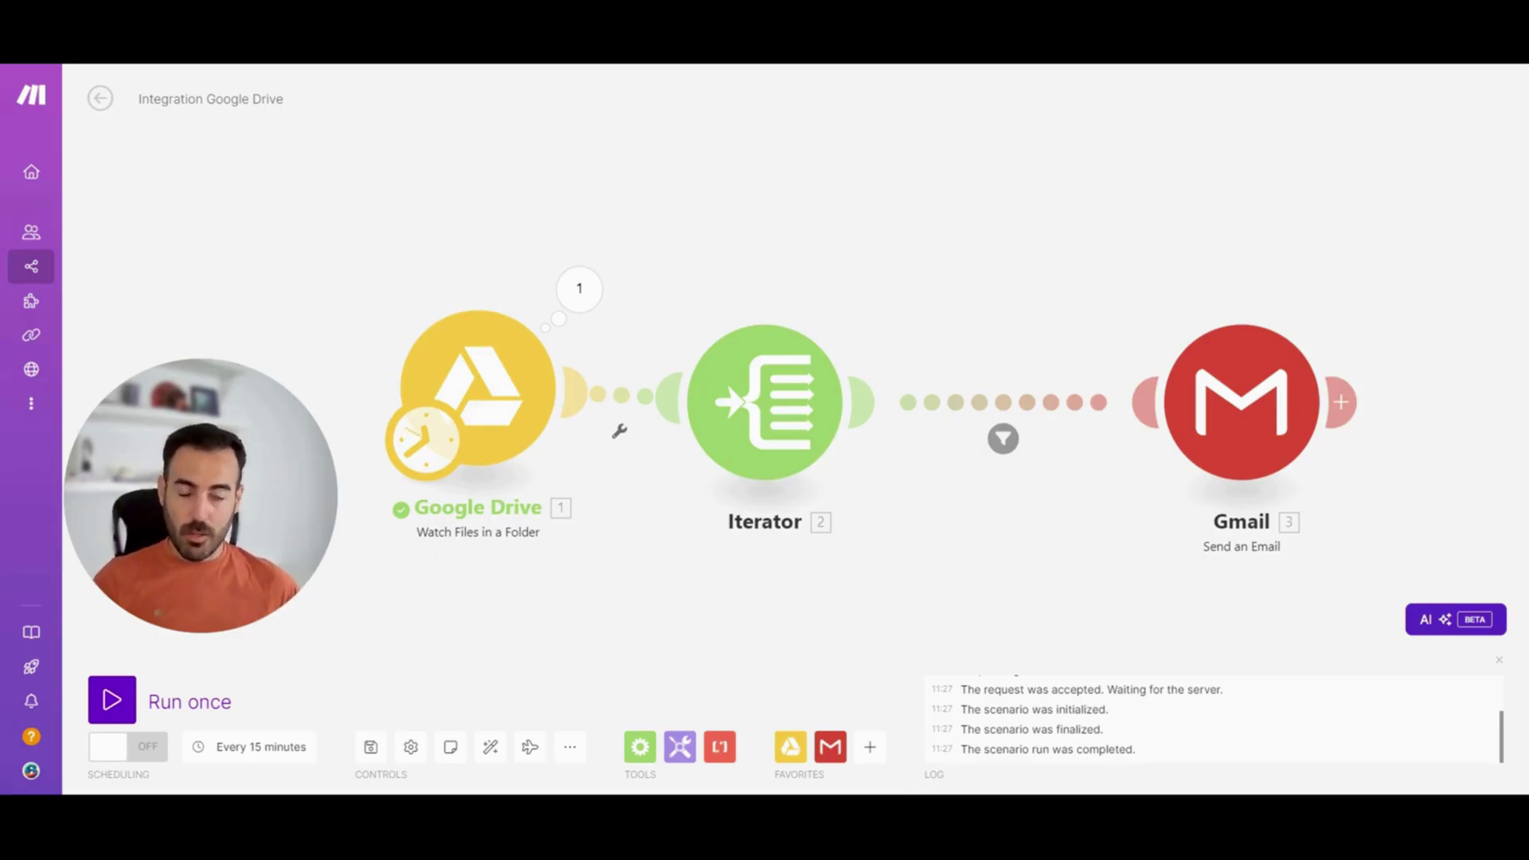
Add an Array aggregator after the Gmail module and auto-align all modules
left_click(640, 746)
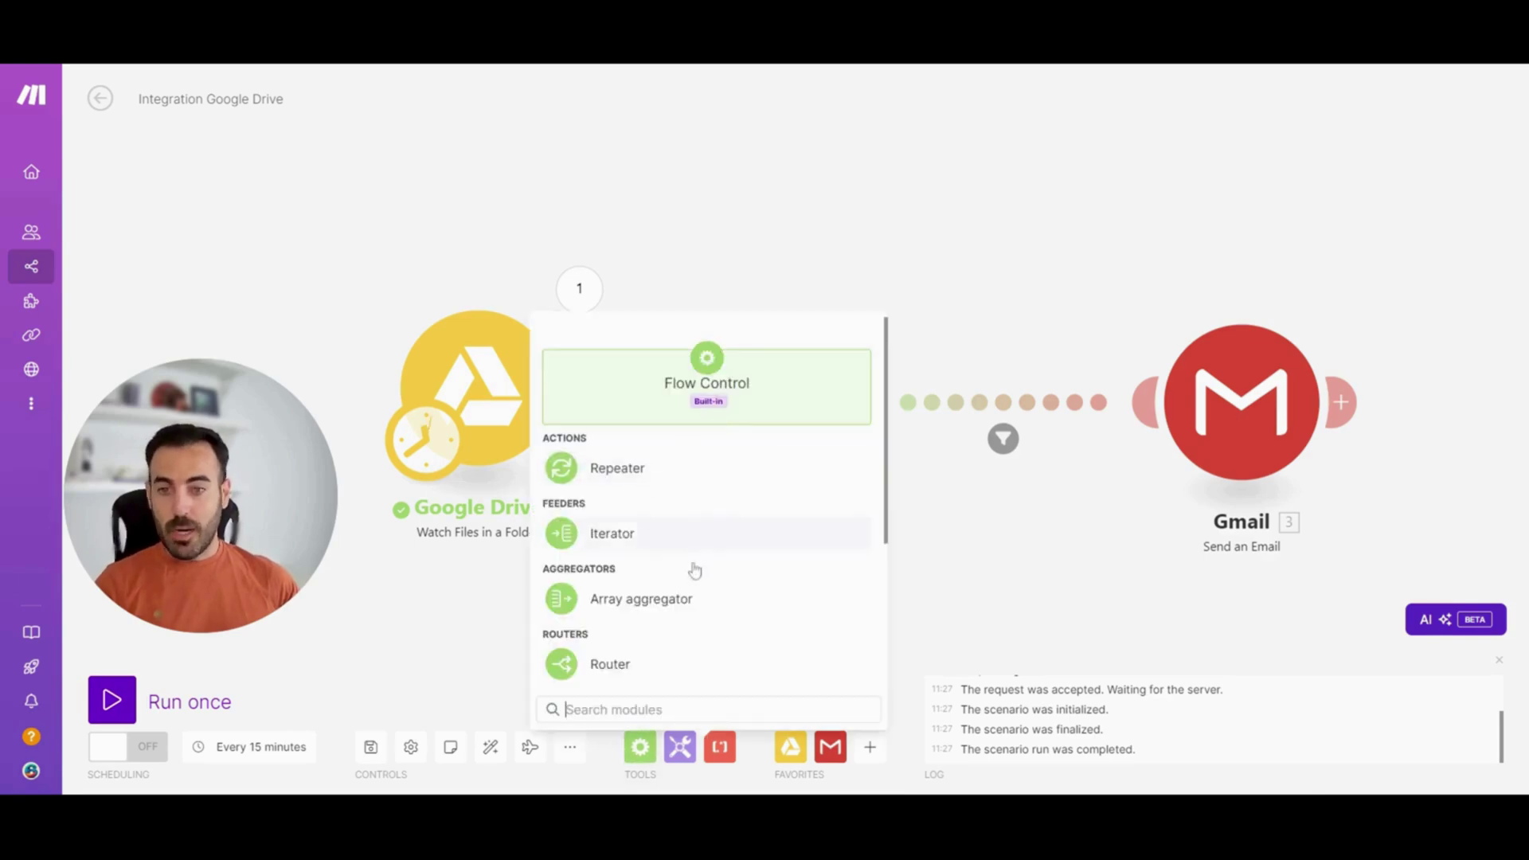
left_click(695, 605)
left_click_drag(698, 609, 1490, 442)
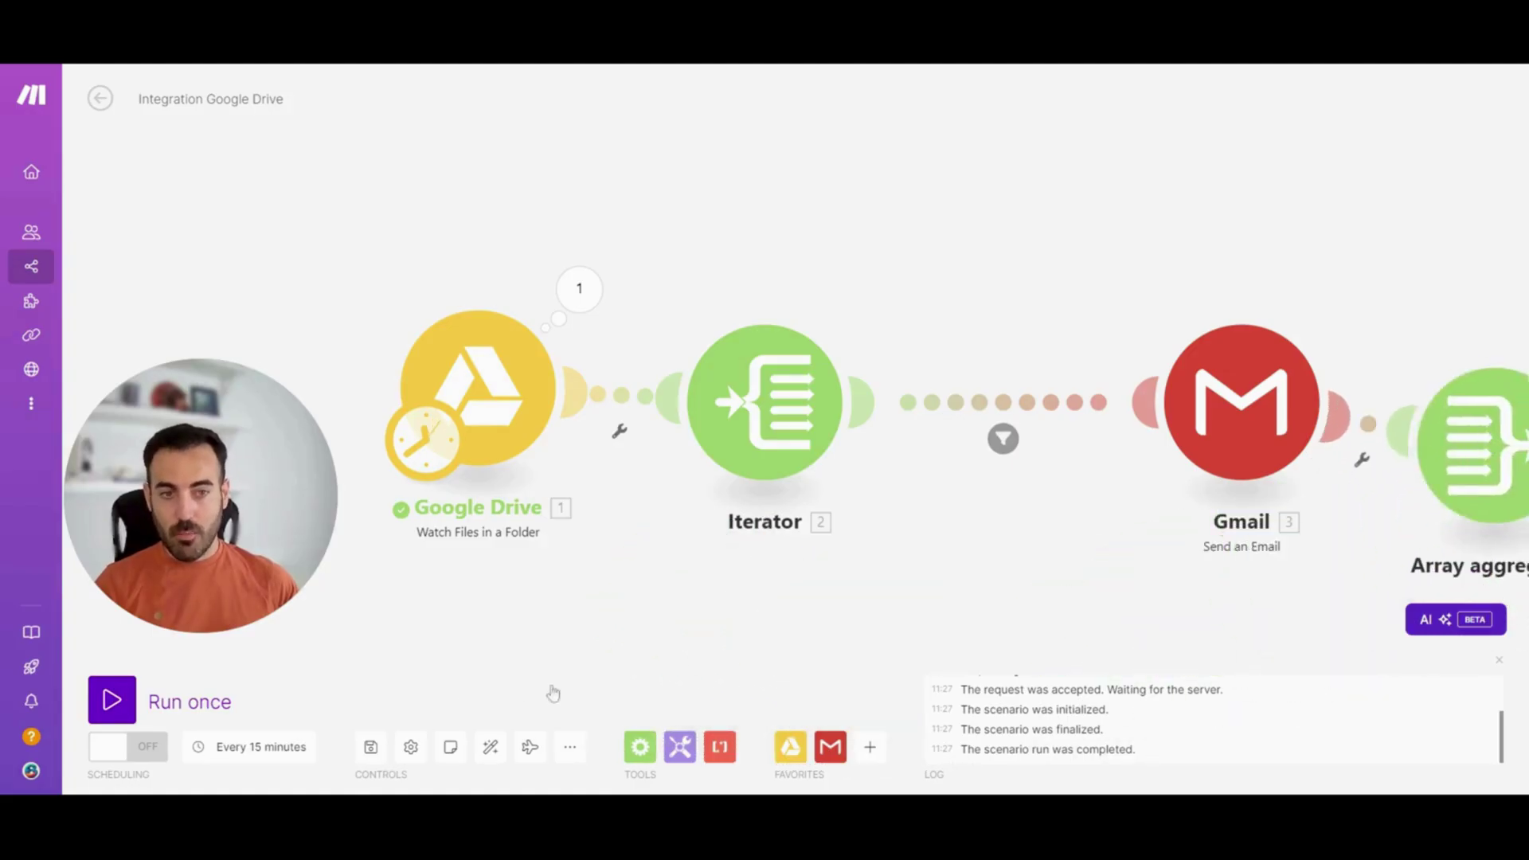
left_click(489, 746)
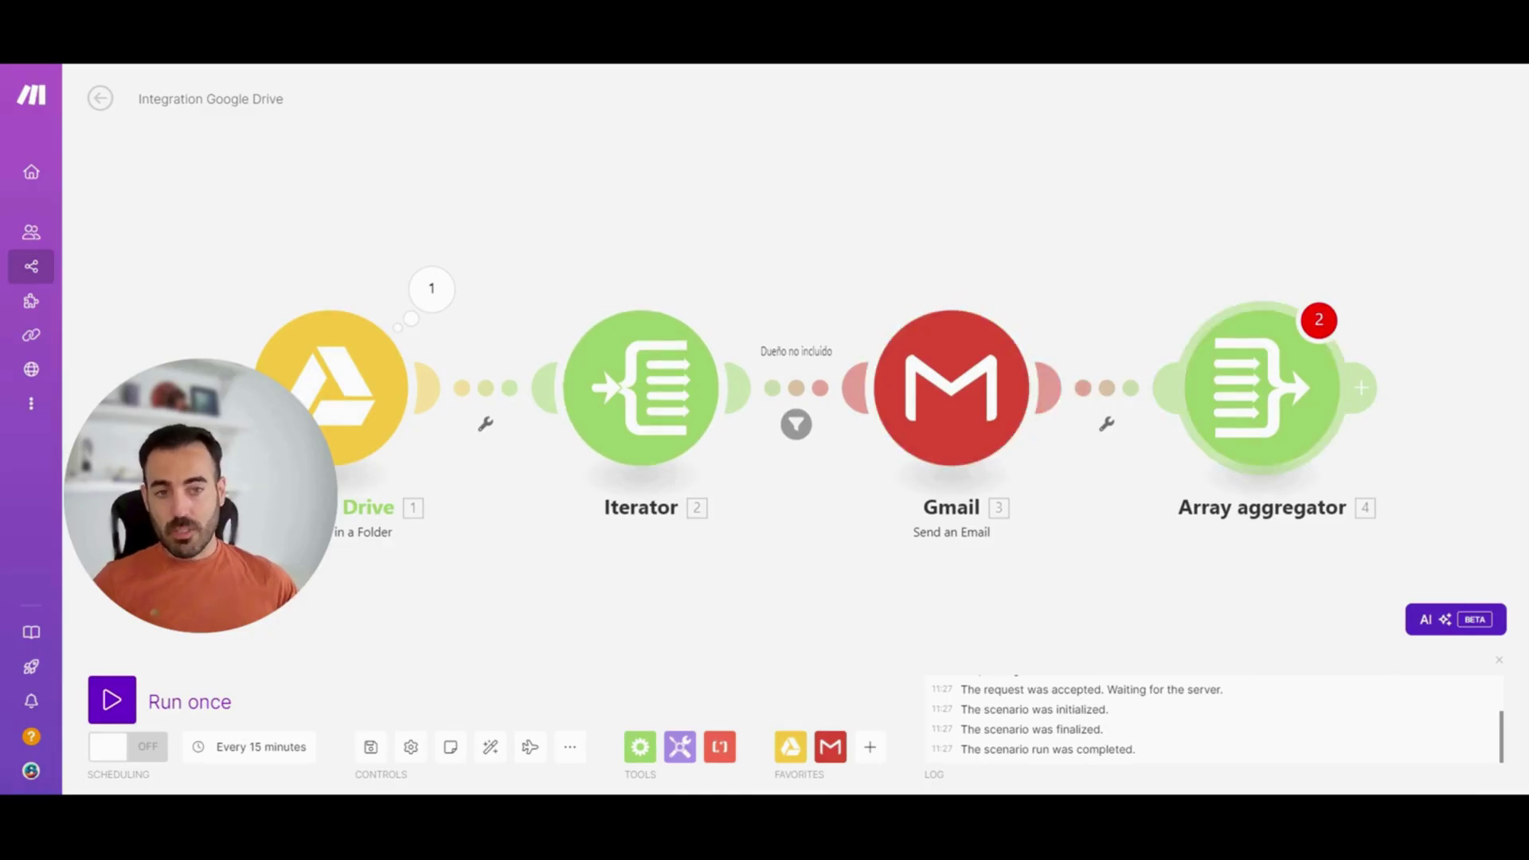
Set the aggregator's source to Iterator [2] and aggregate the file Name field
left_click(1263, 383)
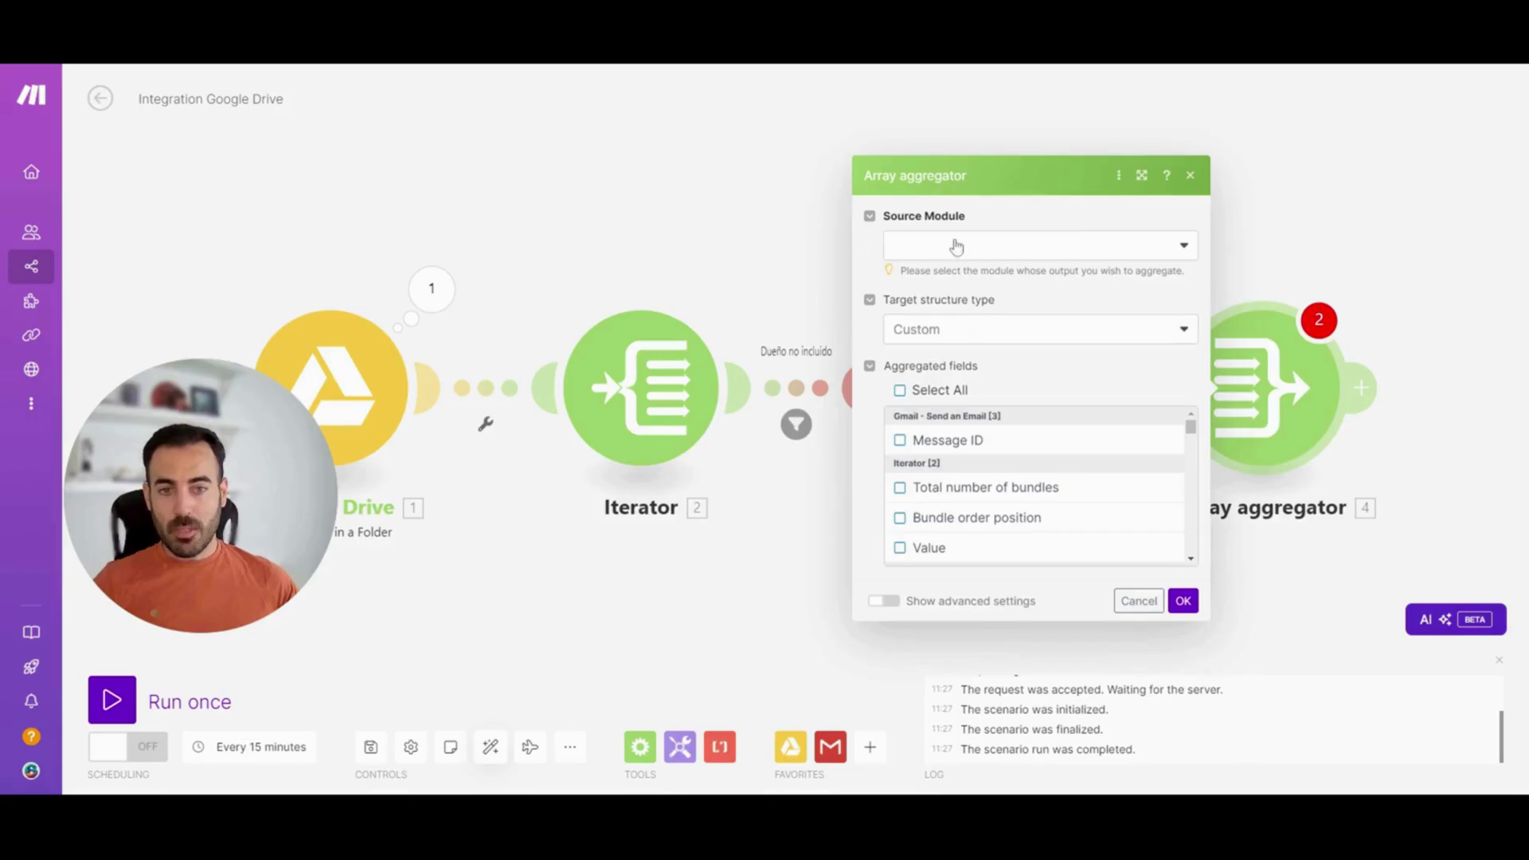
left_click(957, 245)
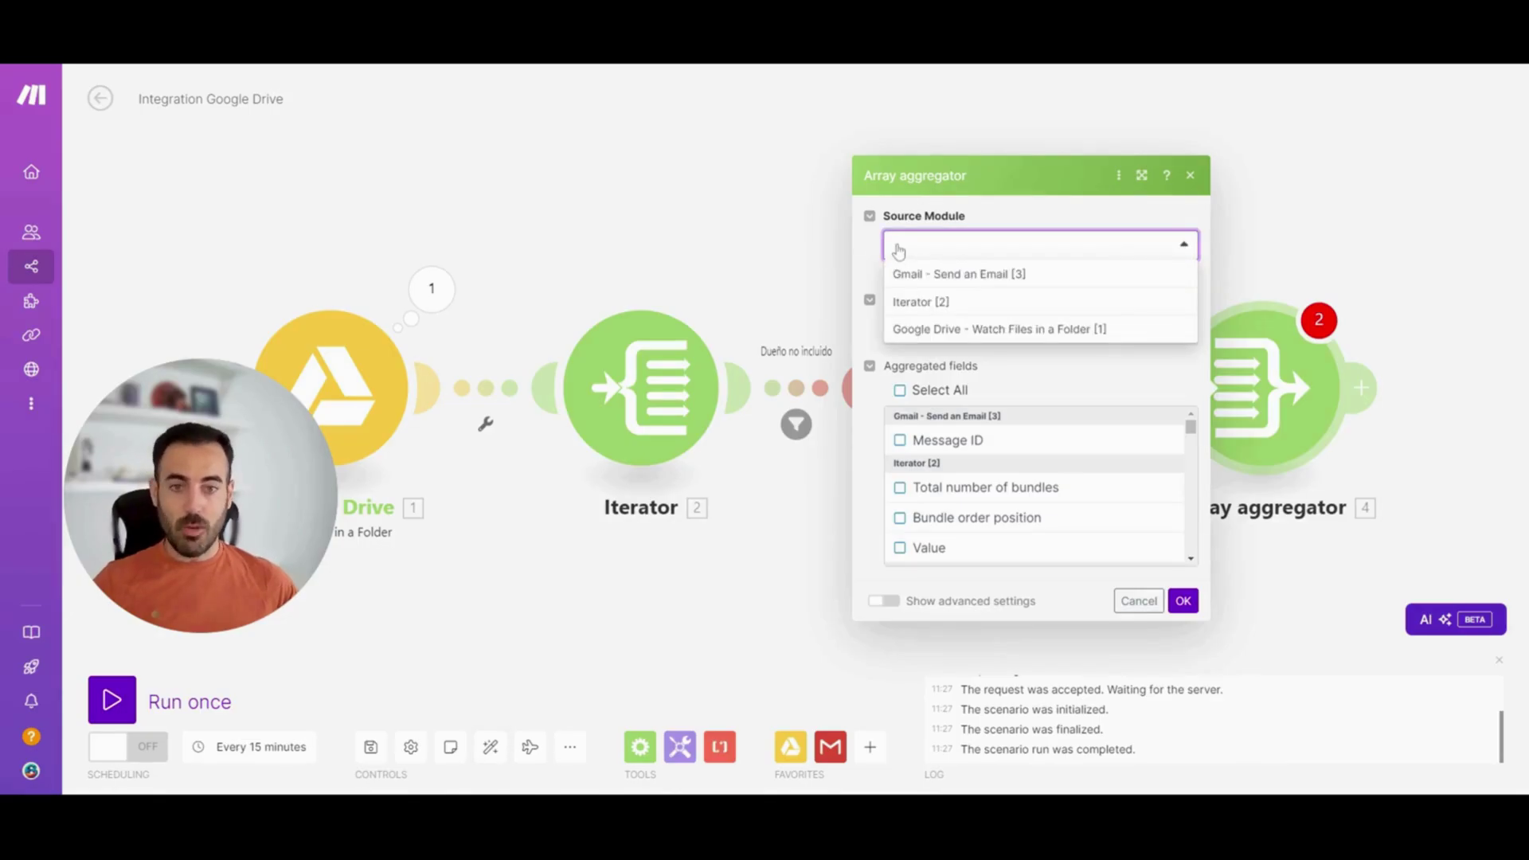
left_click(999, 308)
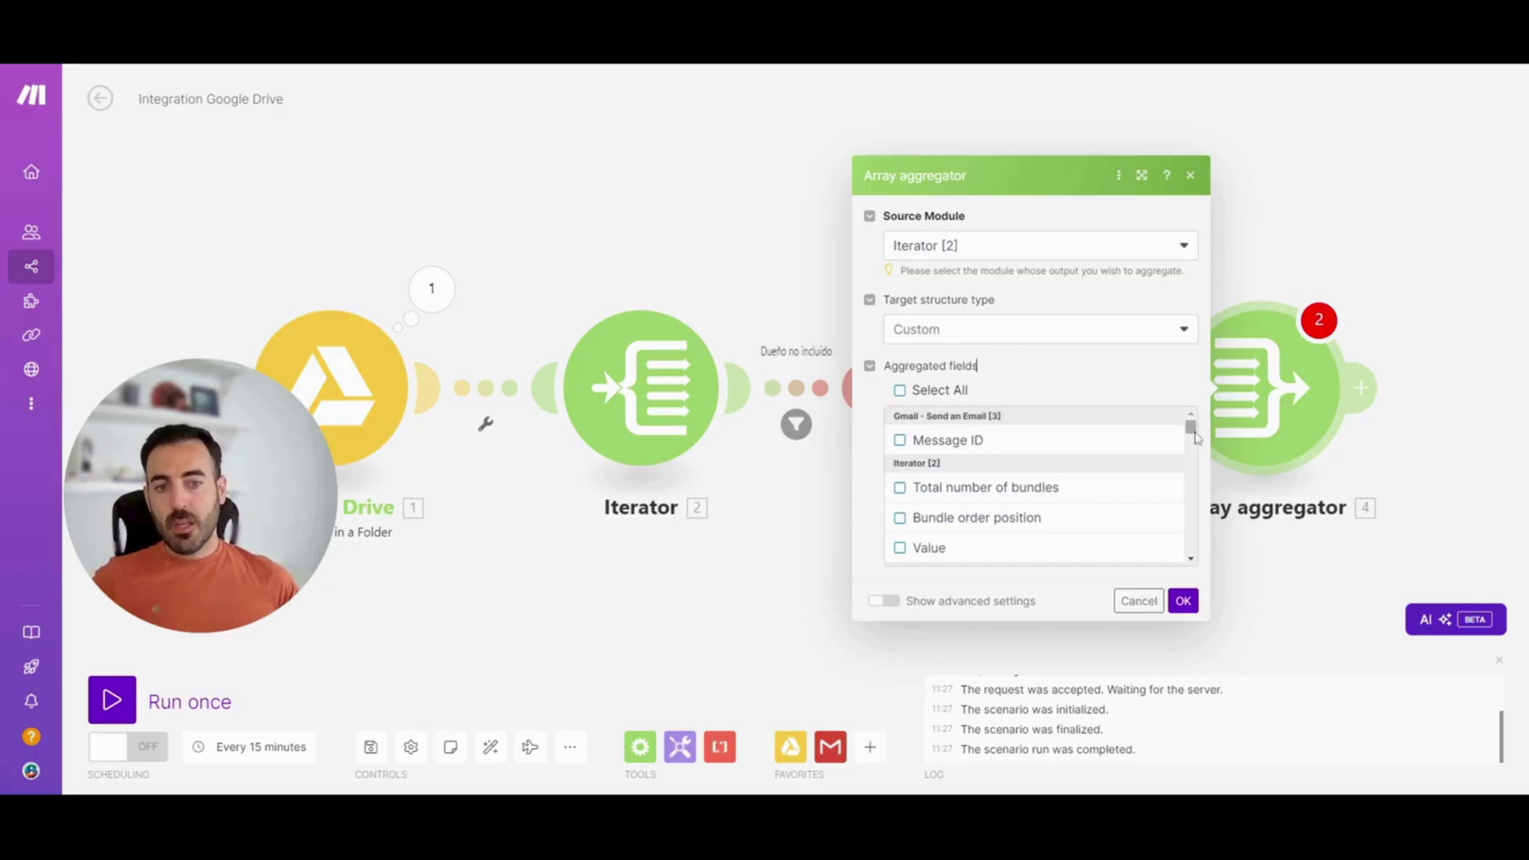
left_click_drag(1191, 428, 1191, 441)
left_click(901, 471)
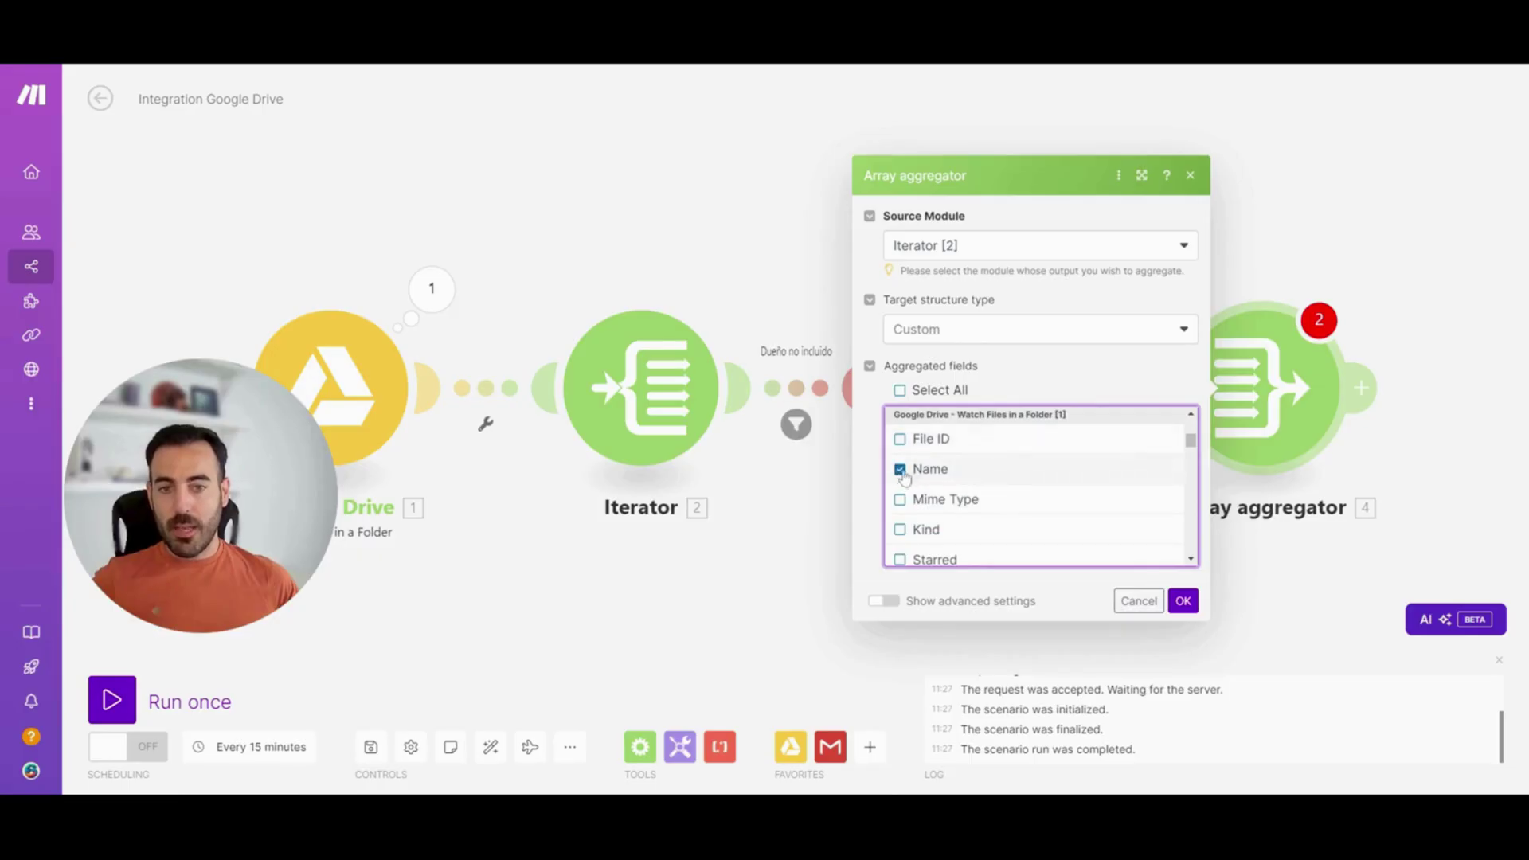
left_click(1184, 601)
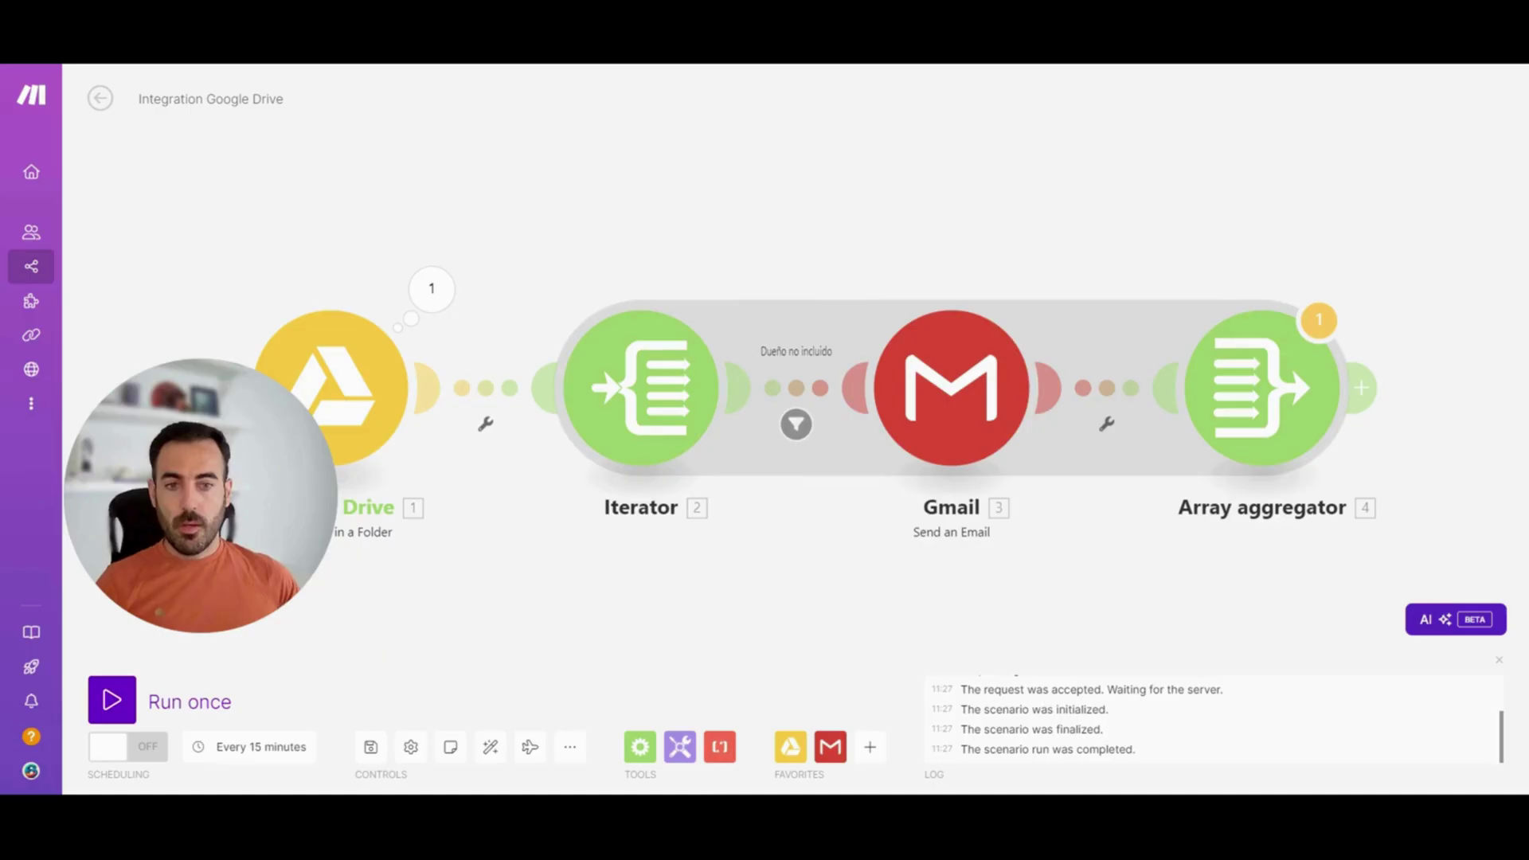
Add a Gmail Send an Email module after the Array aggregator
left_click(1363, 389)
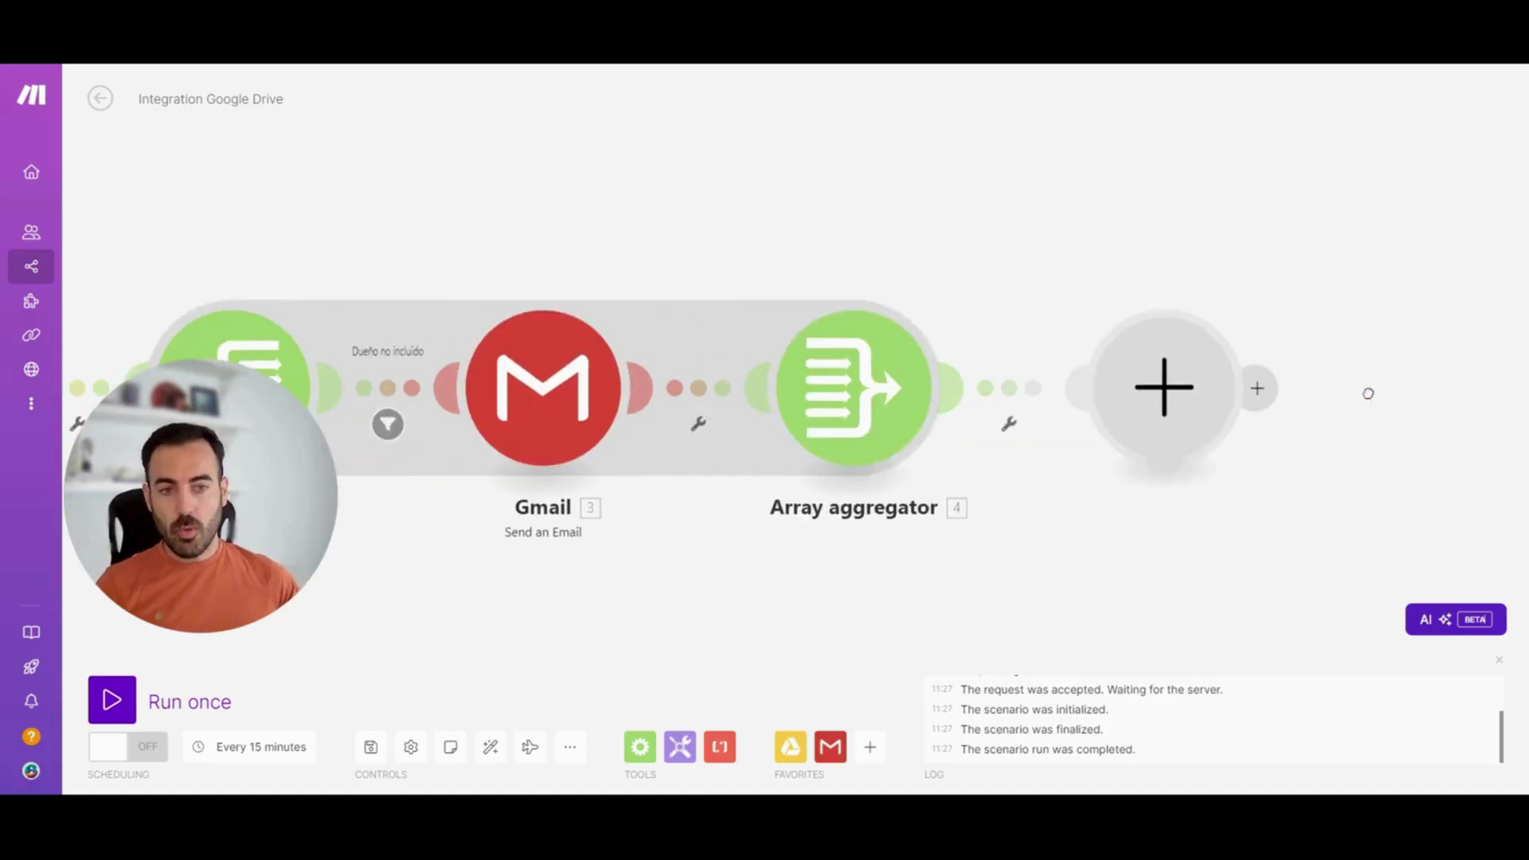
left_click(1266, 295)
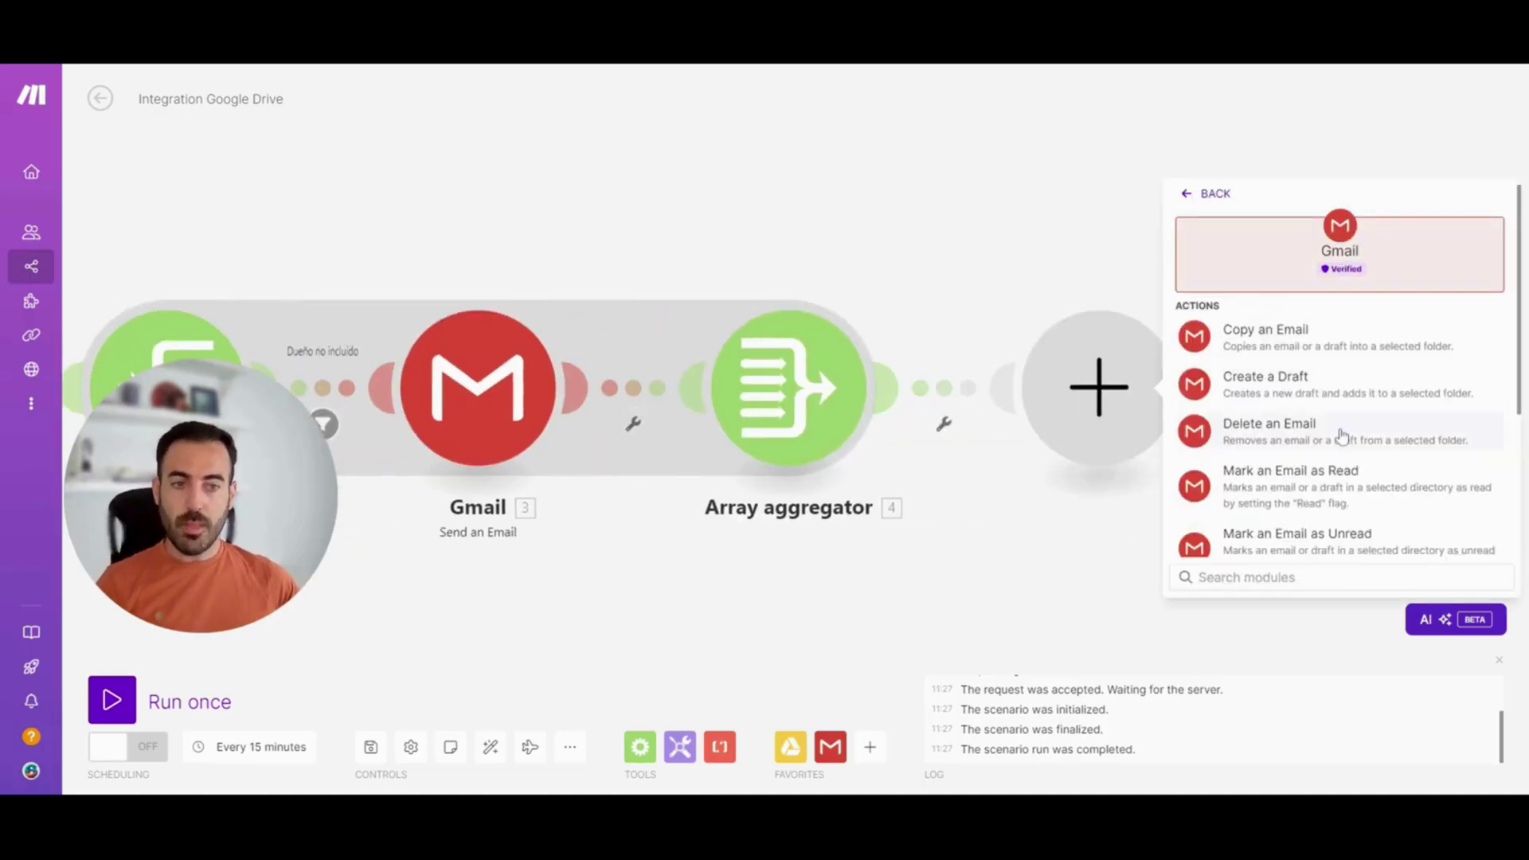
type("send")
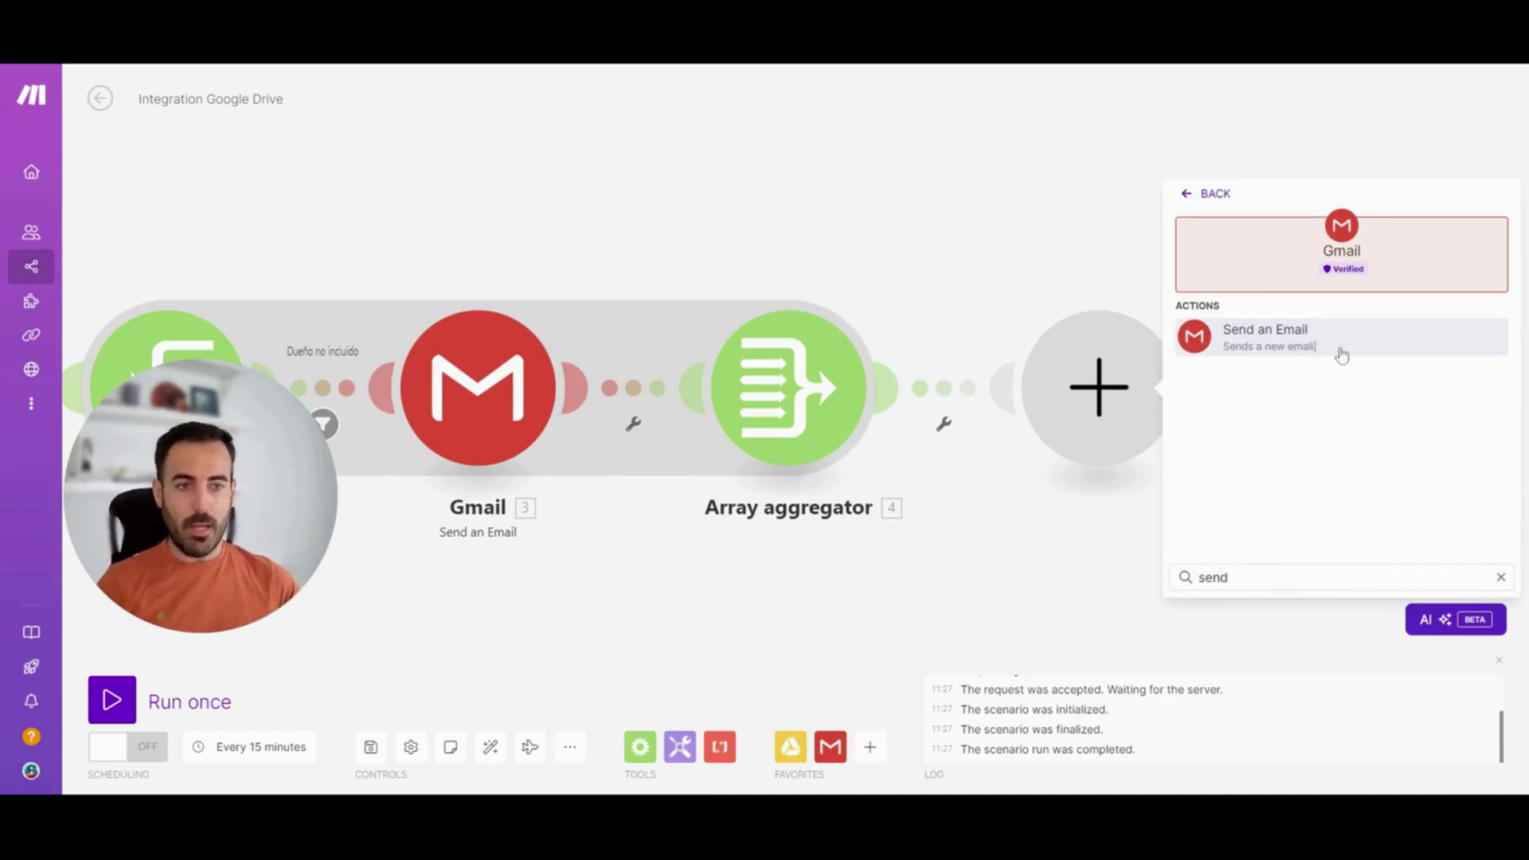
left_click(1342, 356)
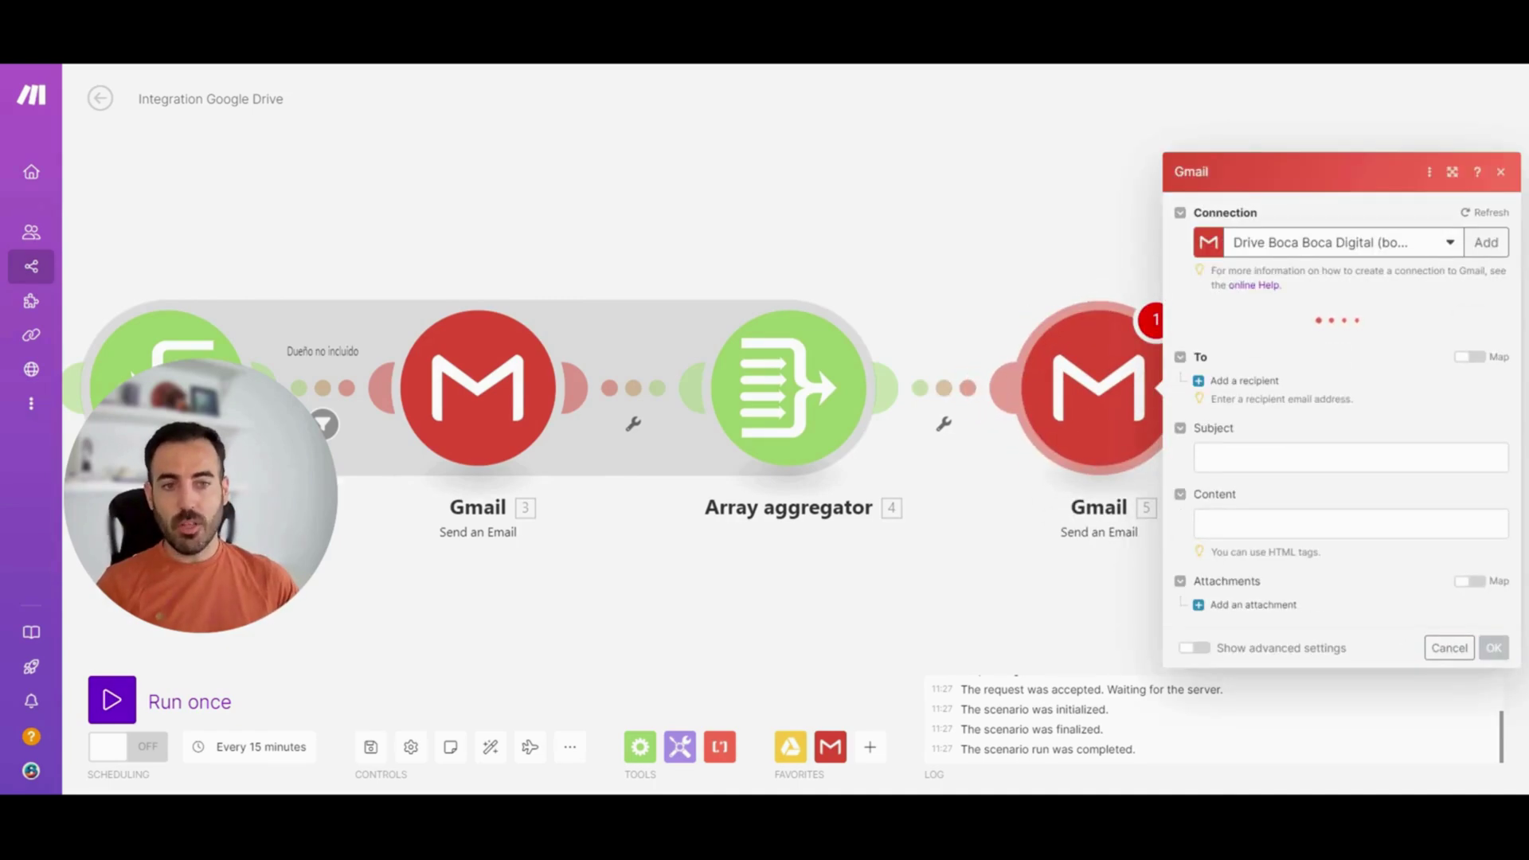
Map the file owner's Owners[1] Email Address as the email recipient
left_click(1253, 374)
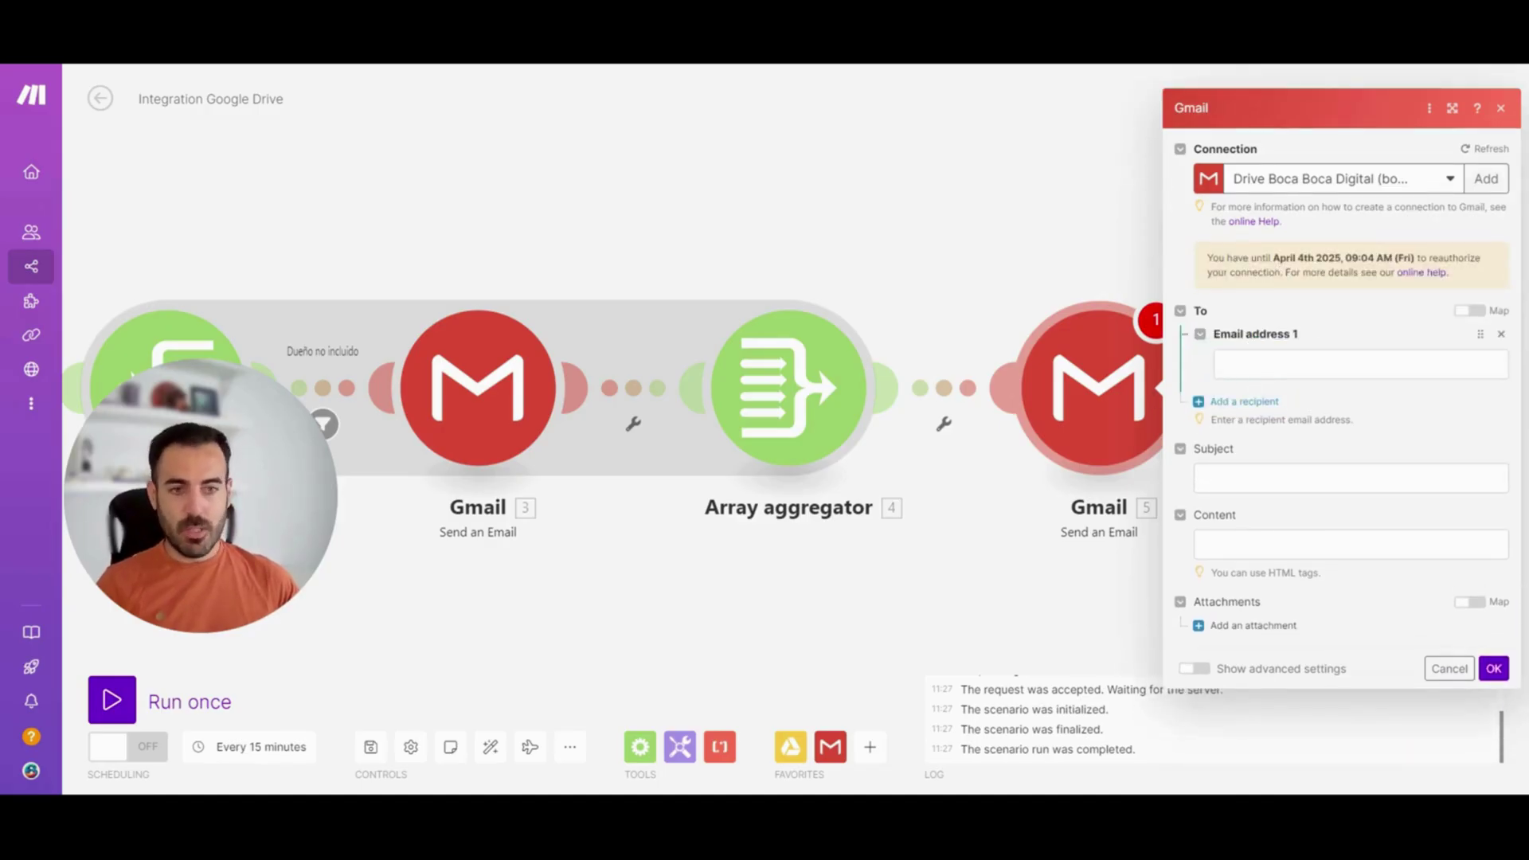
left_click(1219, 364)
left_click(1068, 130)
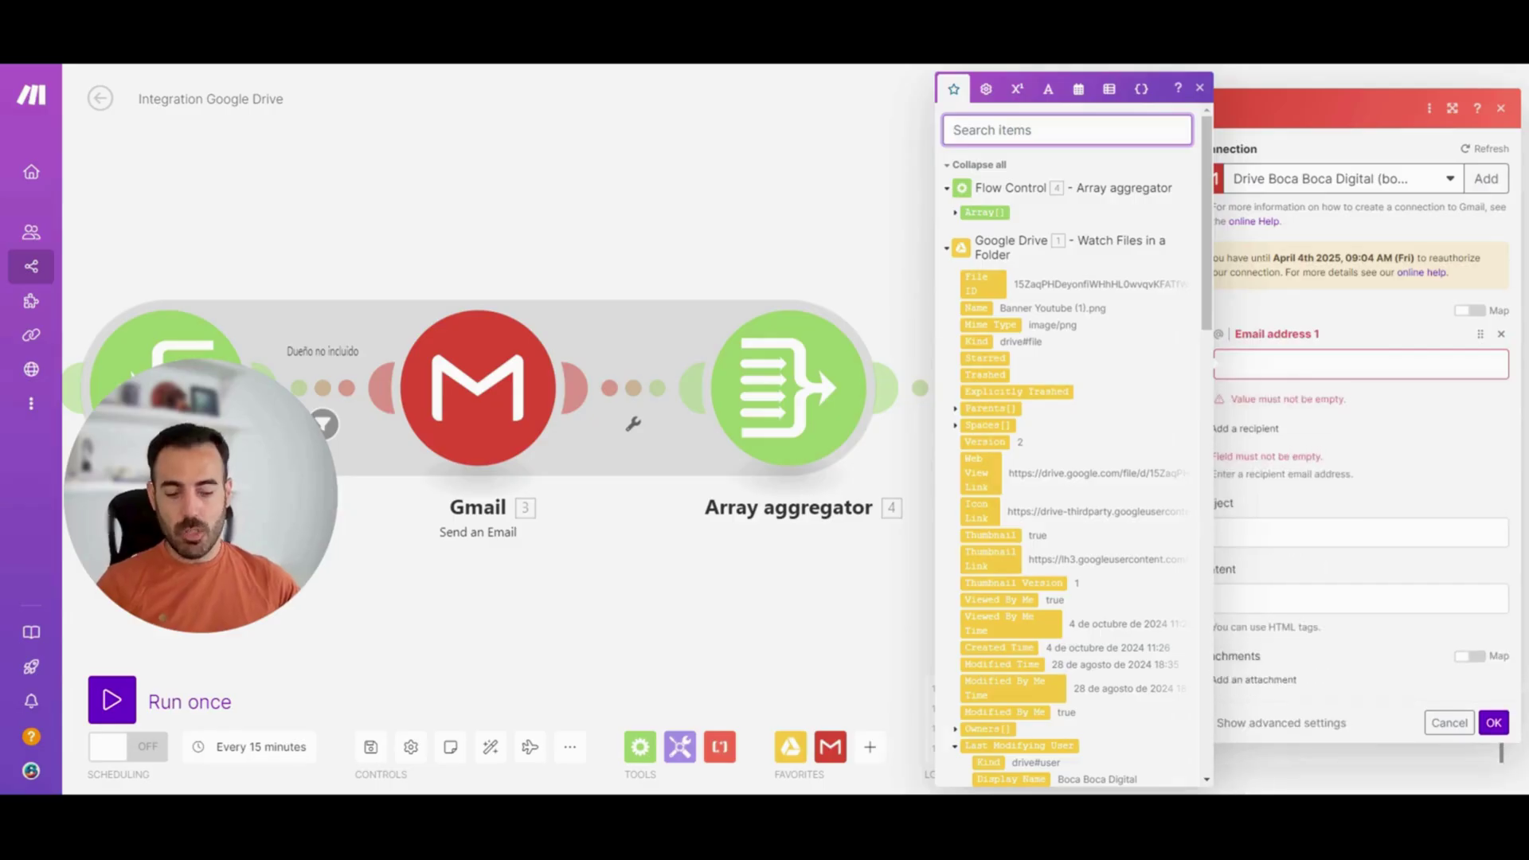
type("owner")
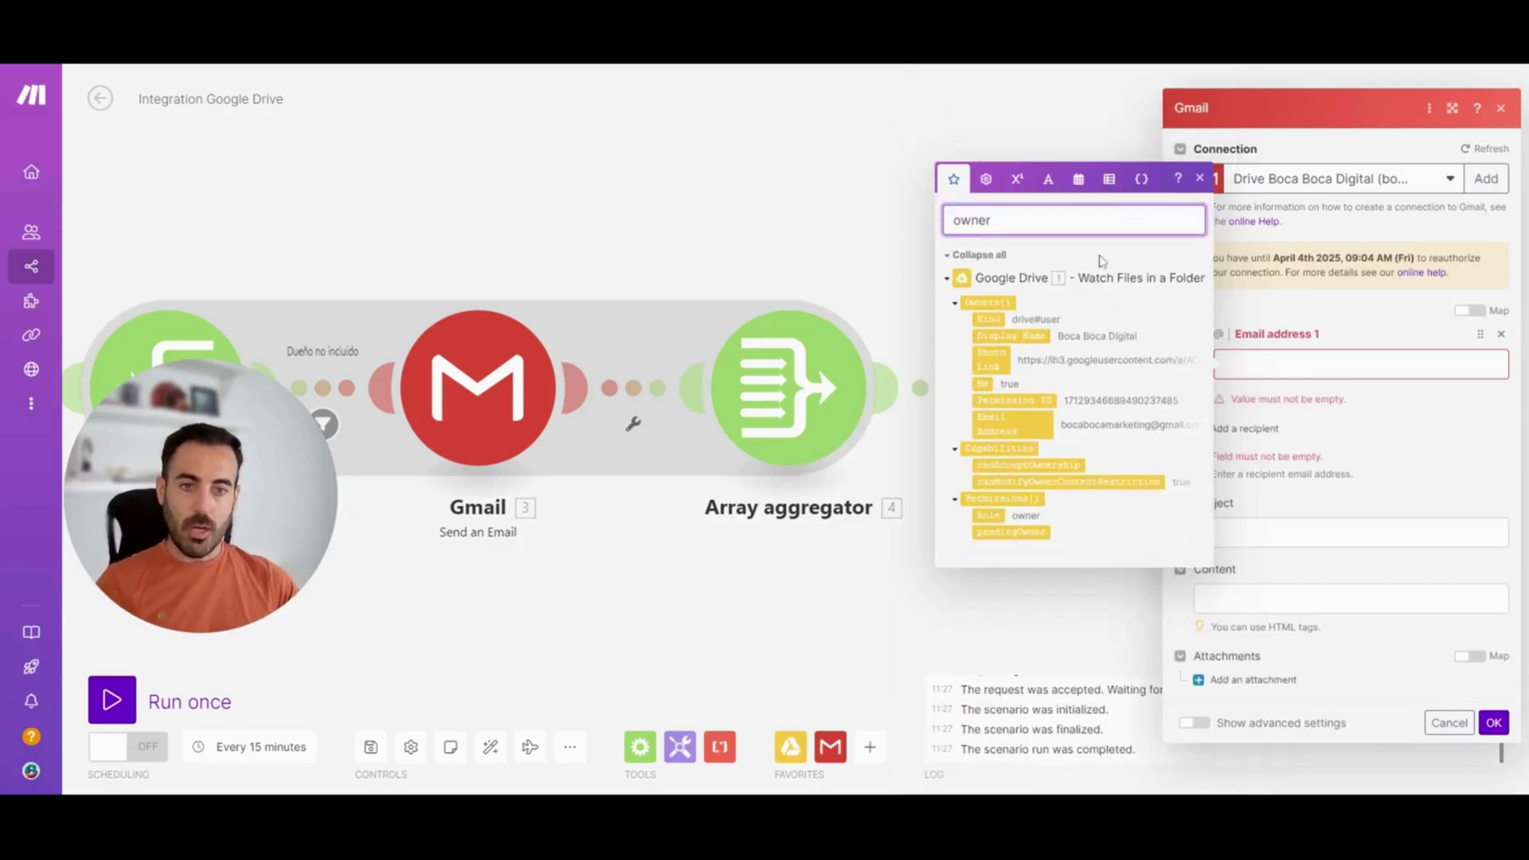
type("s")
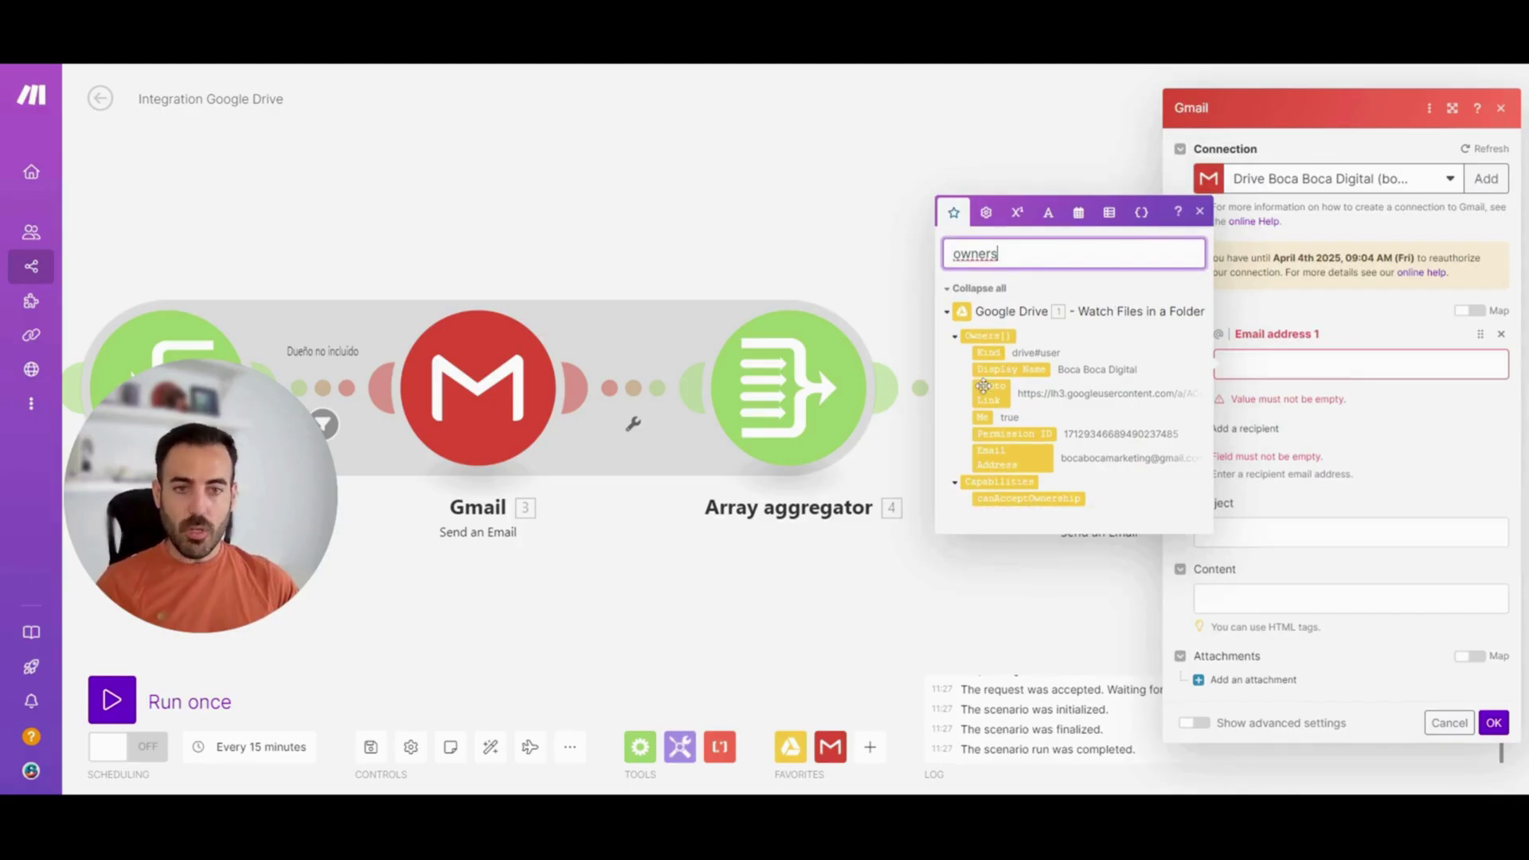
left_click(1007, 456)
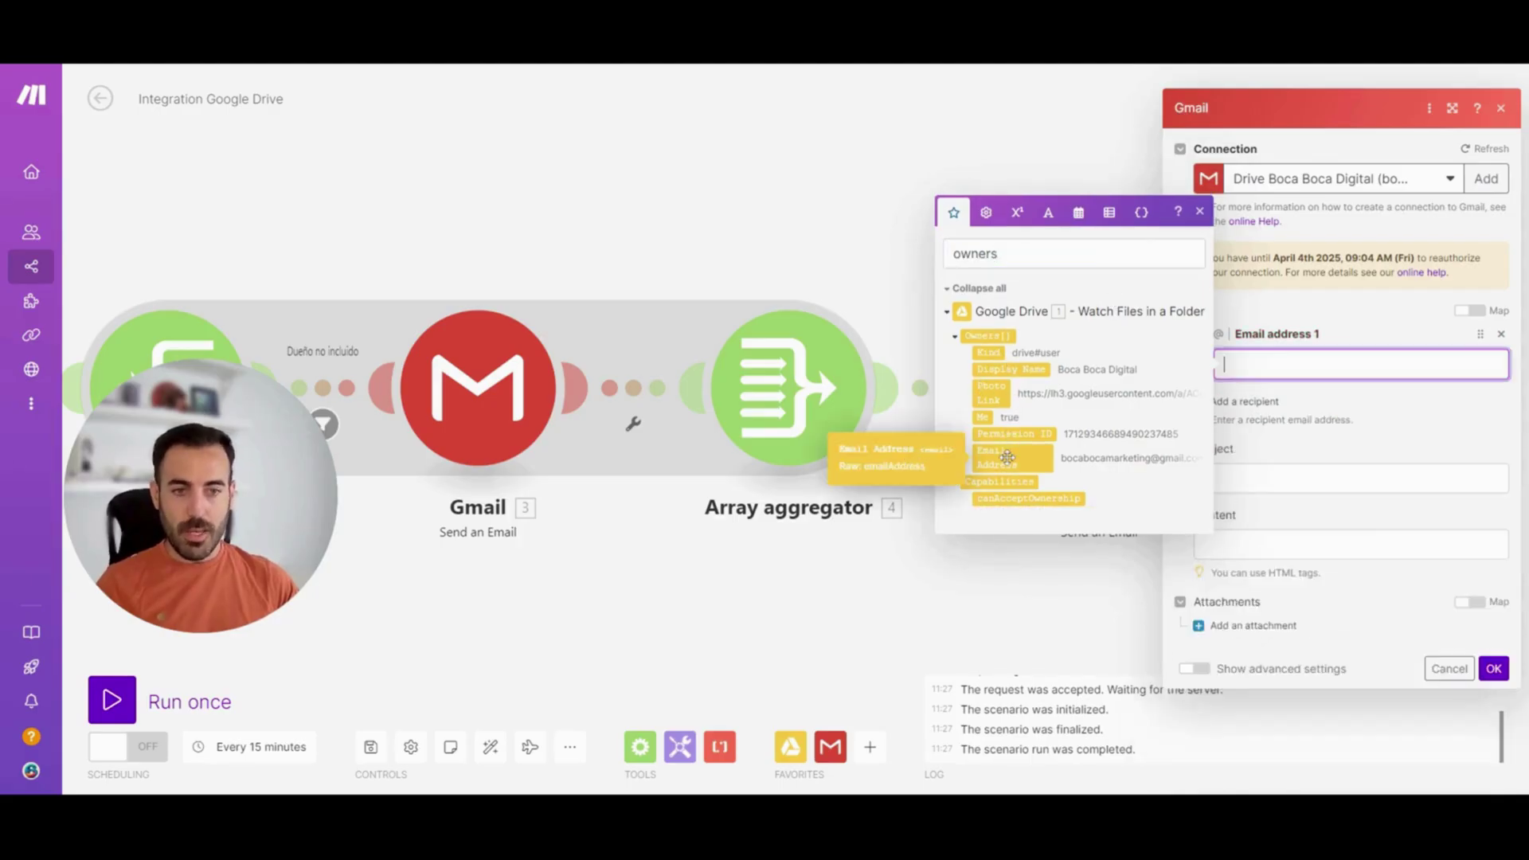
left_click(1011, 457)
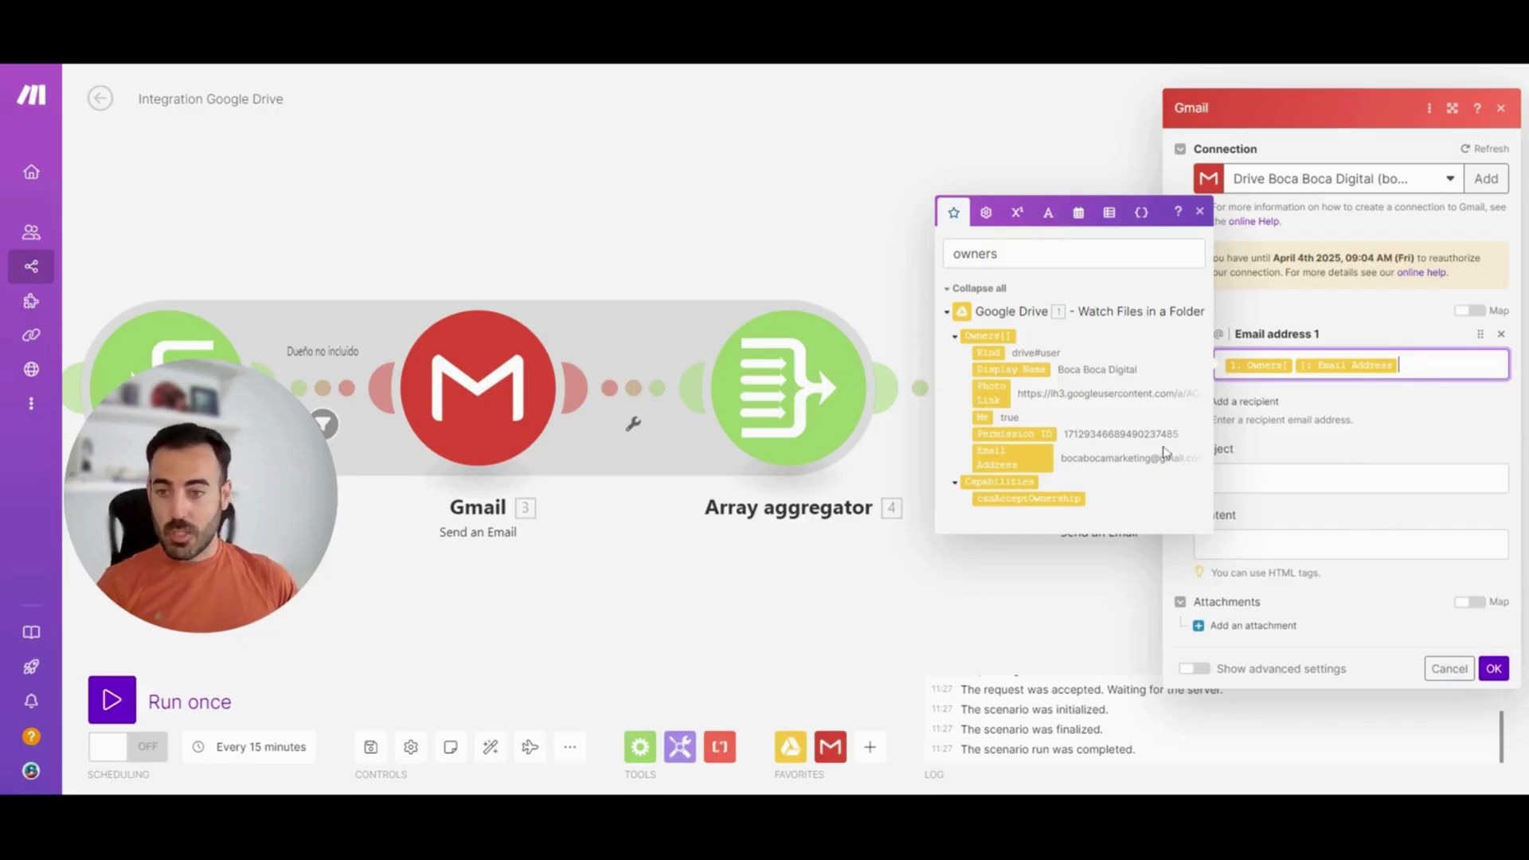
Give the email the subject 'Notificación archivo', fill in the body, and save the module
left_click(1378, 478)
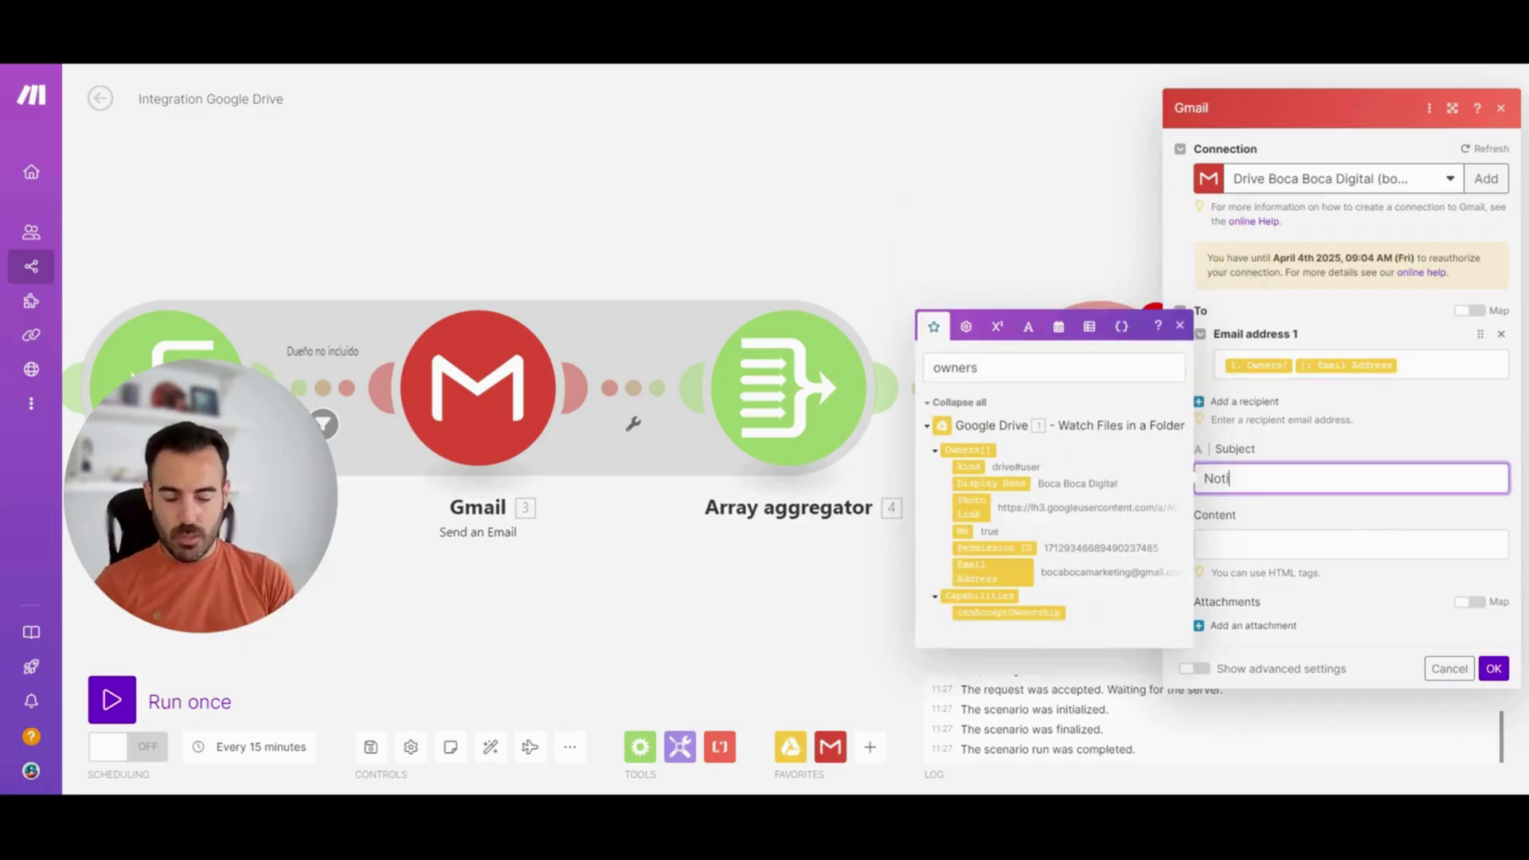
type("Notificación archivo")
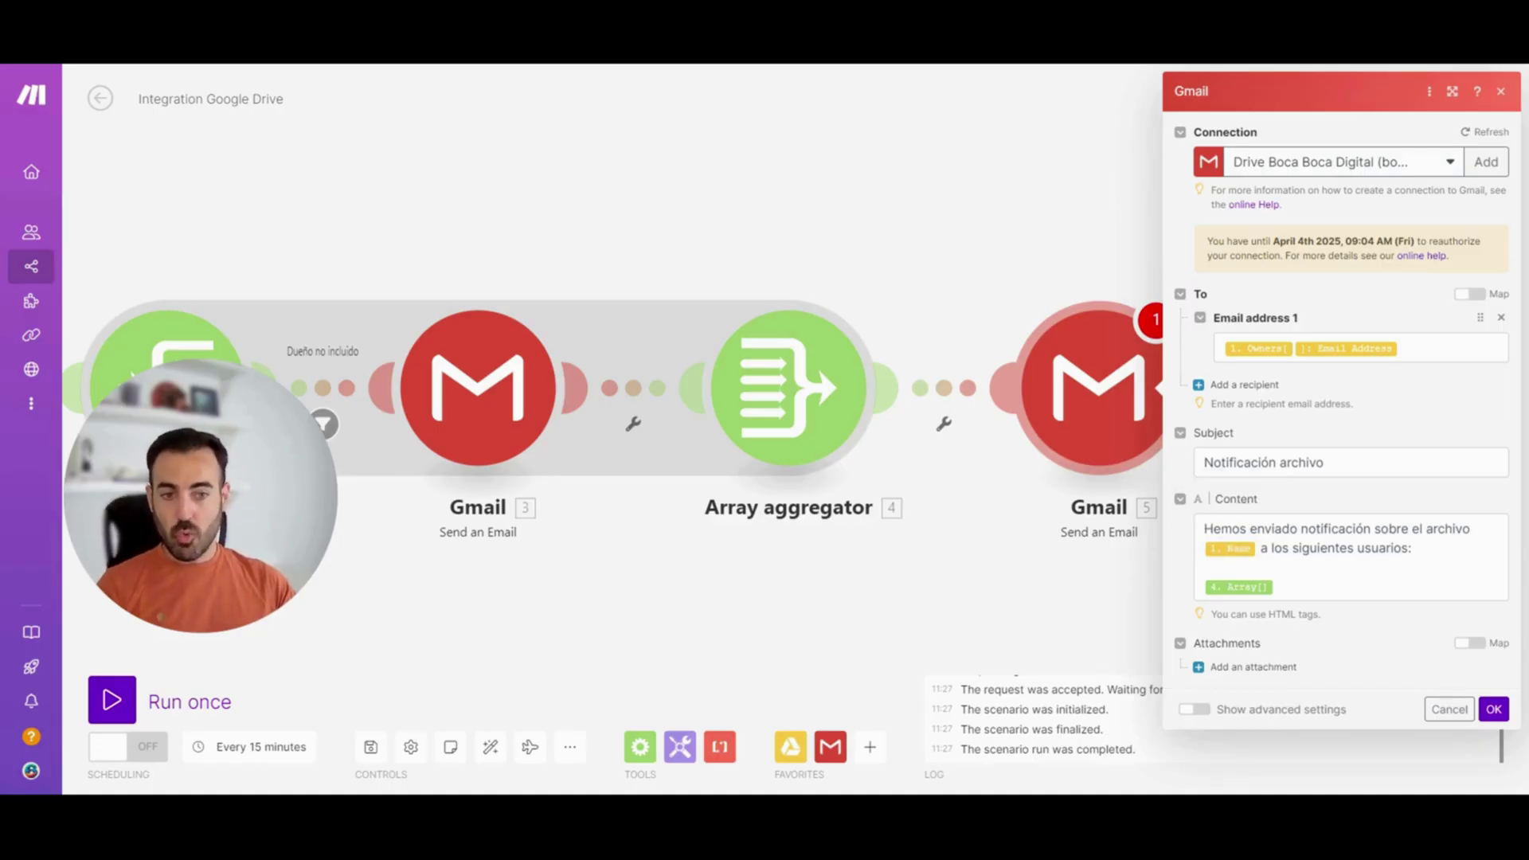
left_click(1276, 586)
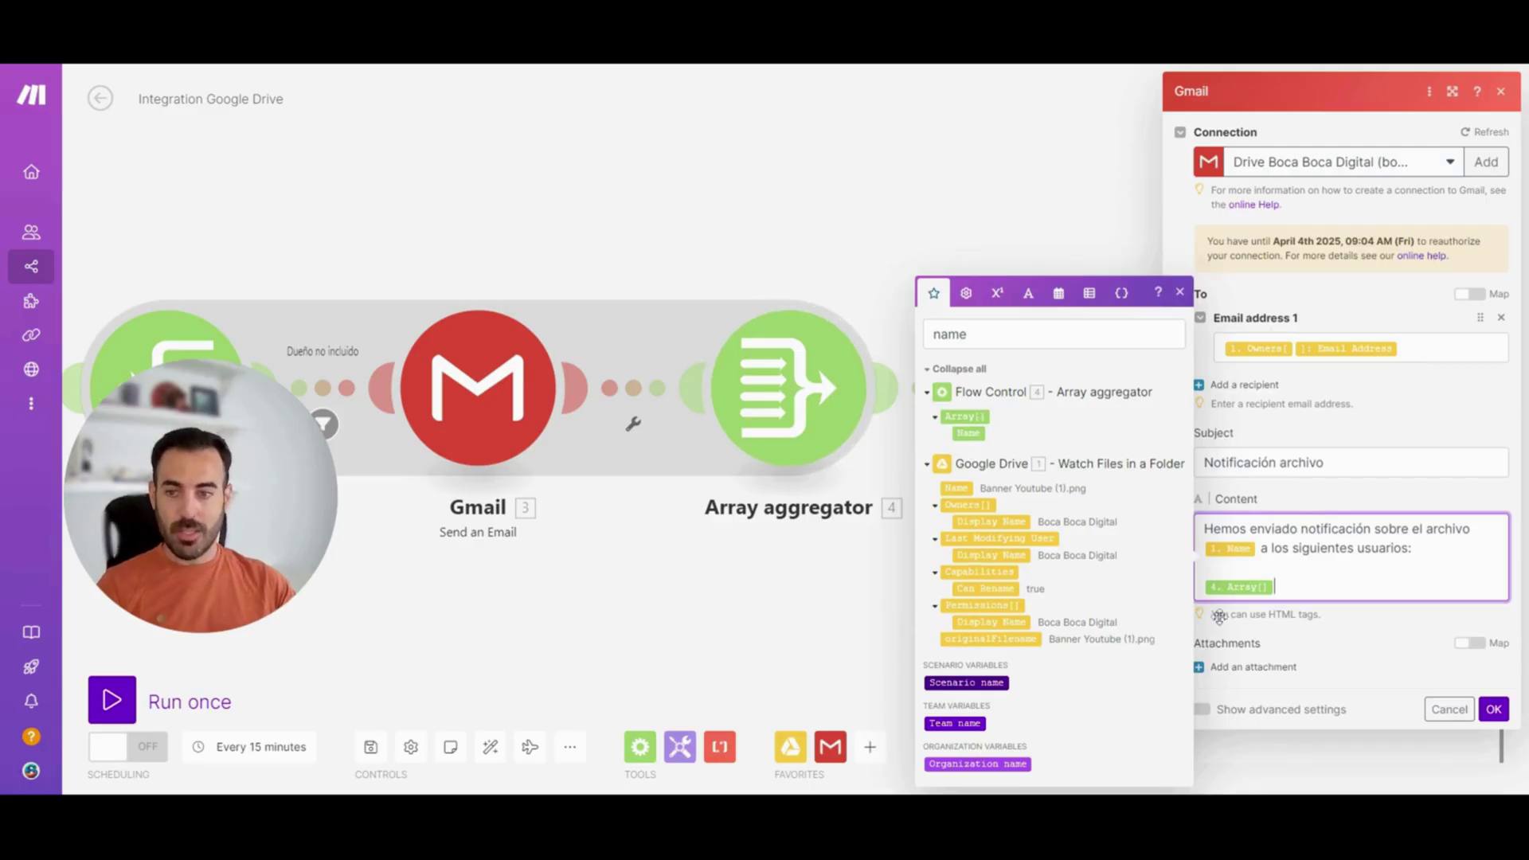
left_click(1494, 710)
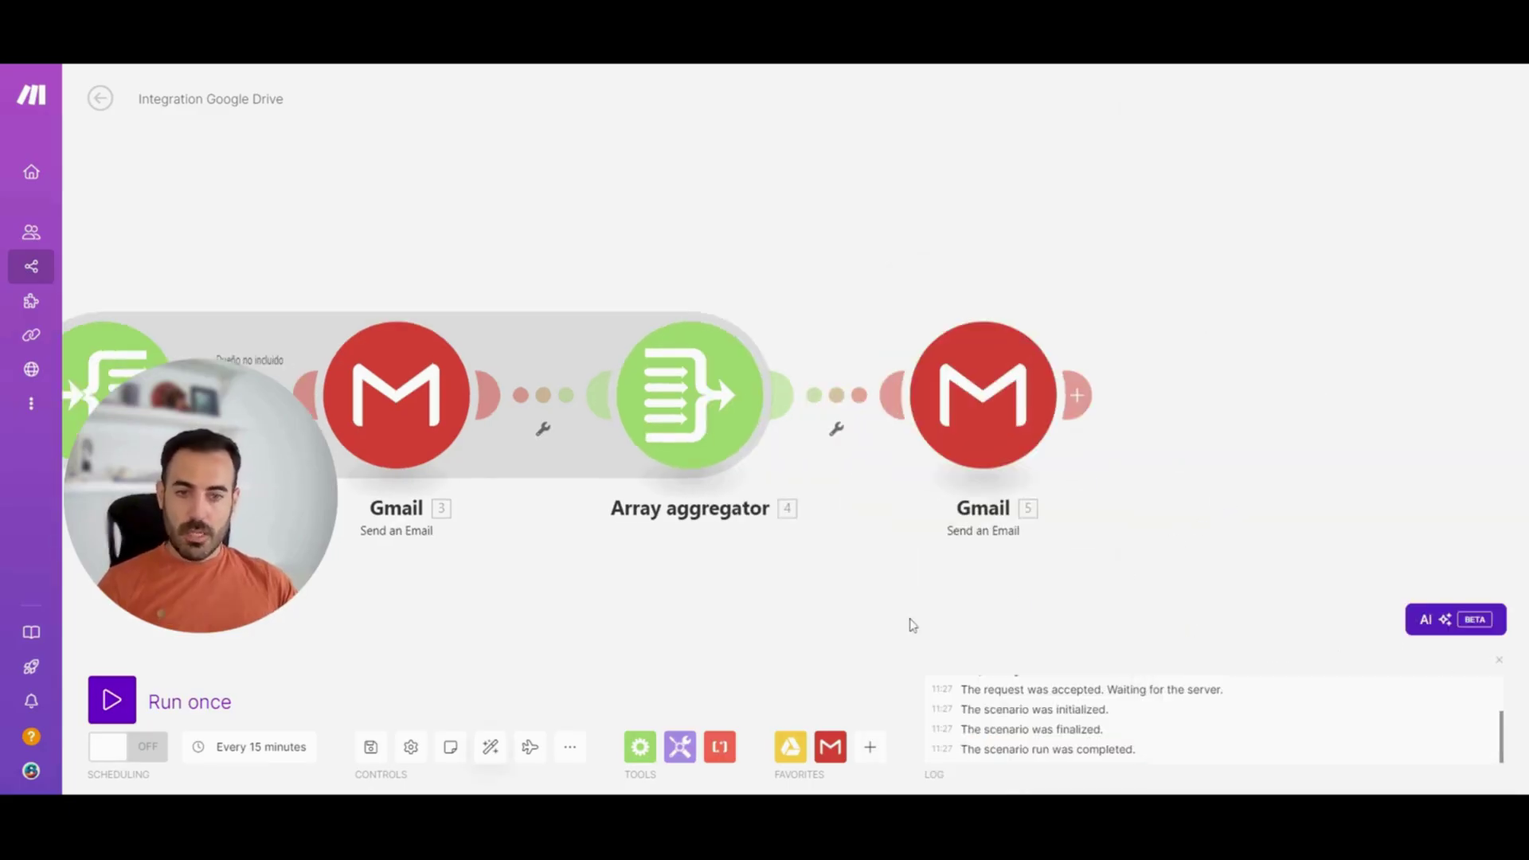
left_click(489, 748)
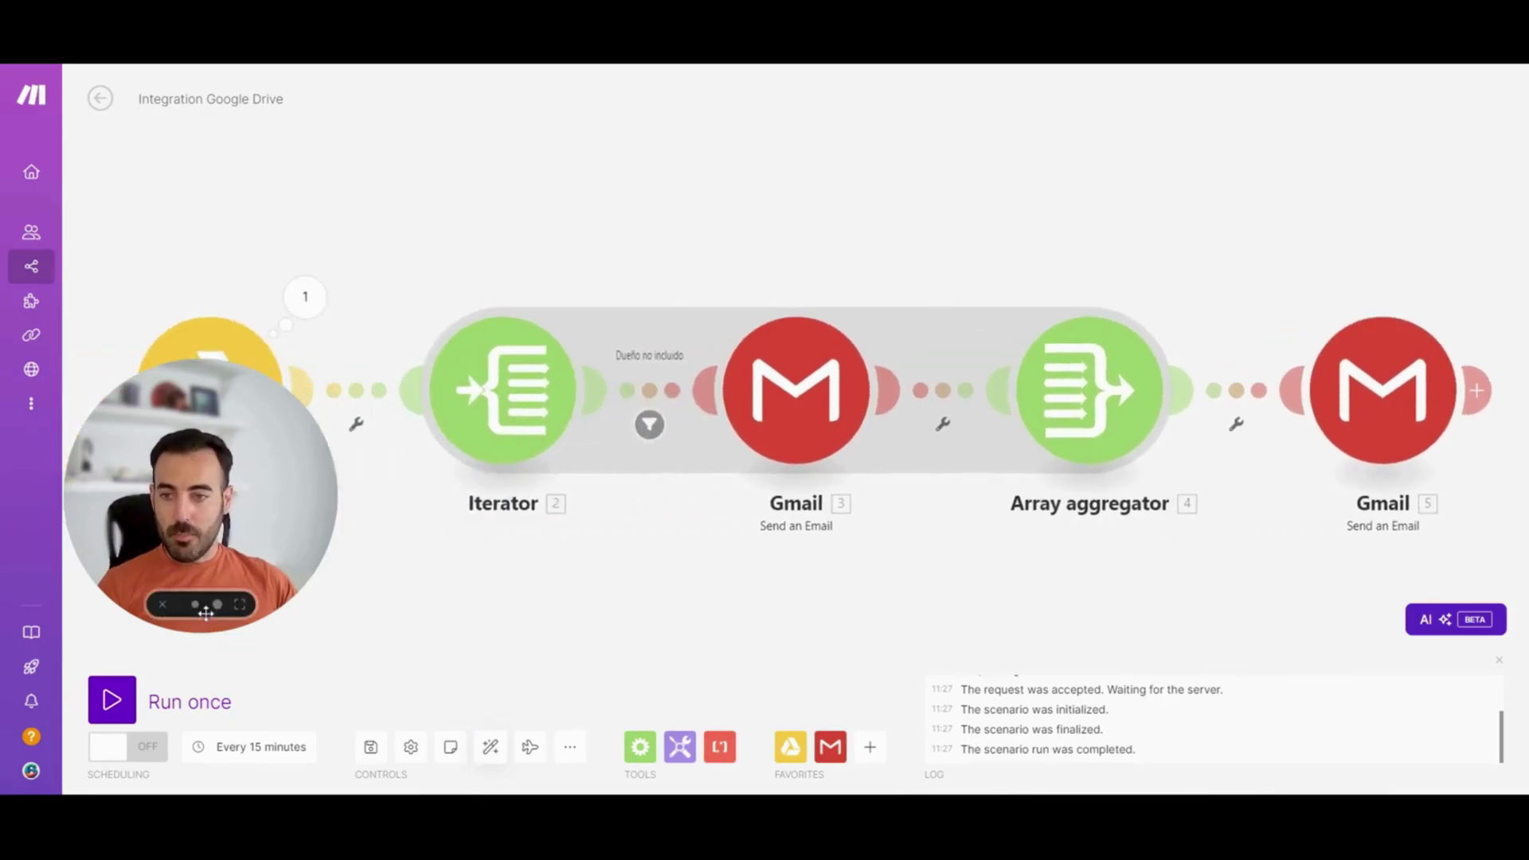
left_click(196, 609)
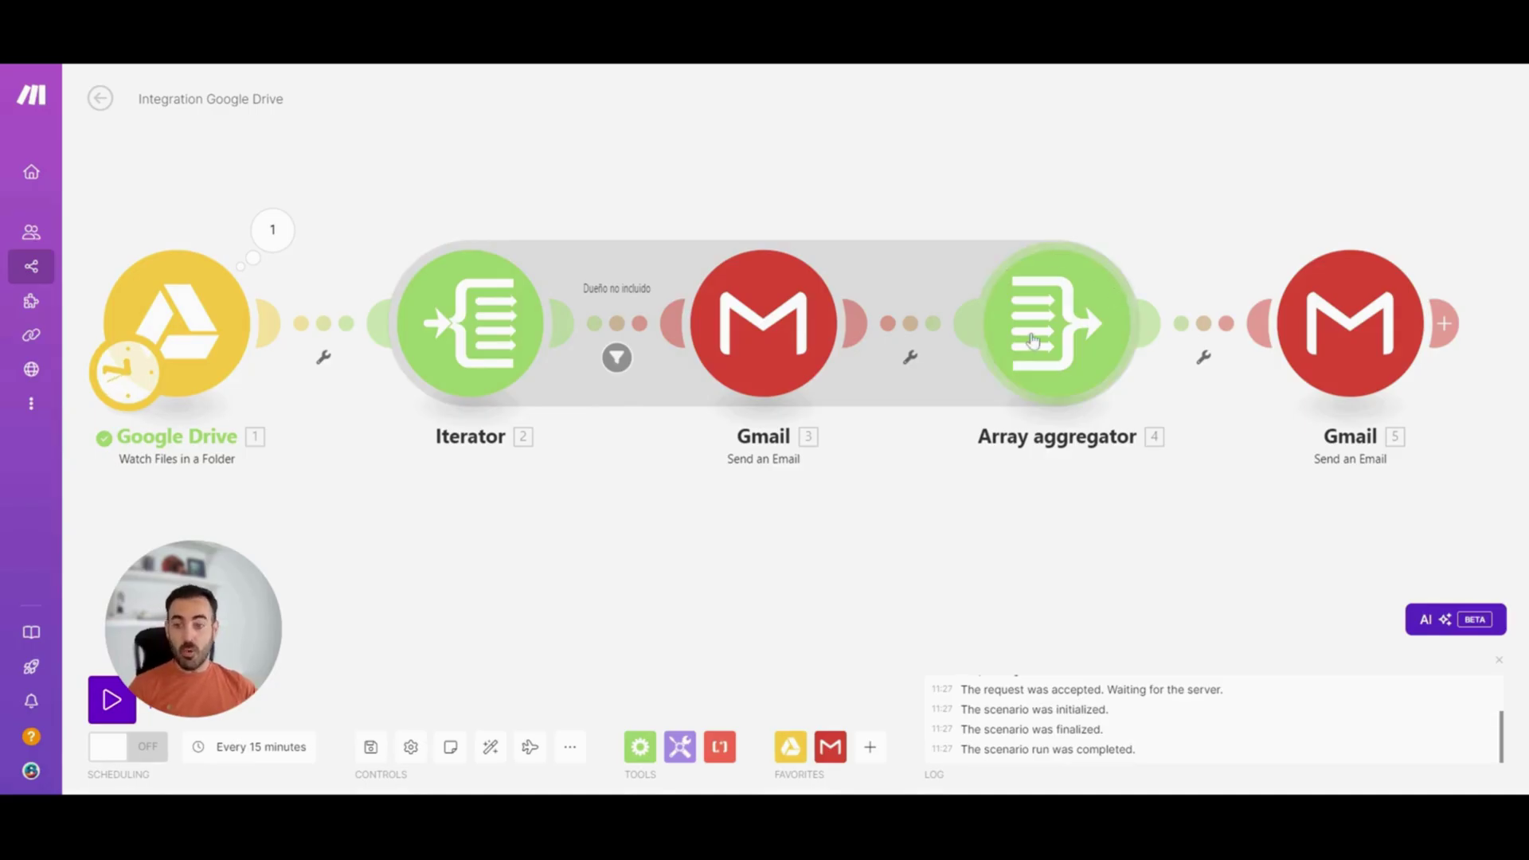
scroll(771, 505, "down", 1)
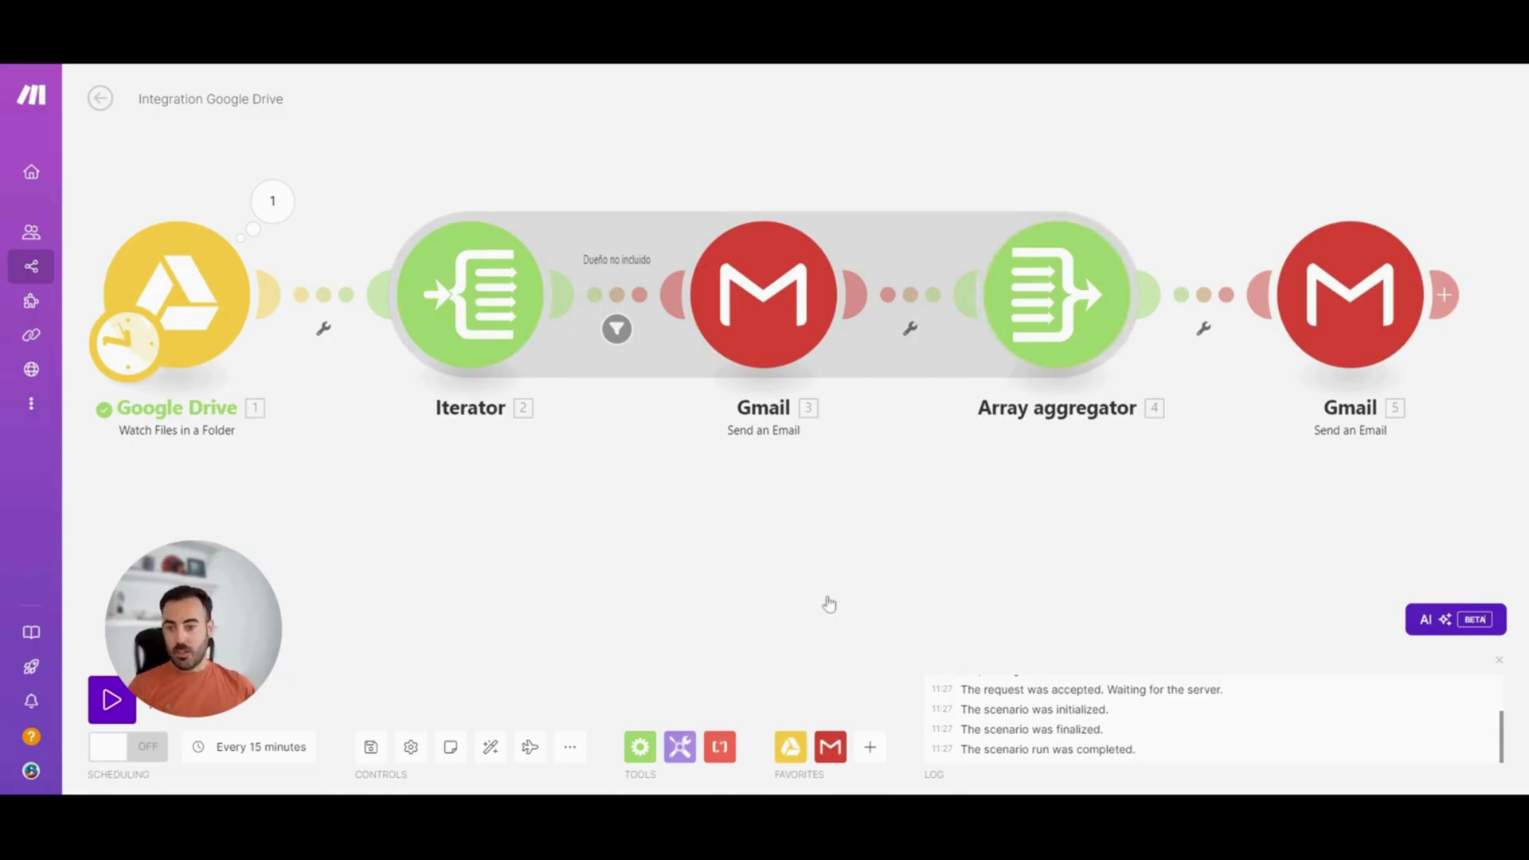
left_click(640, 747)
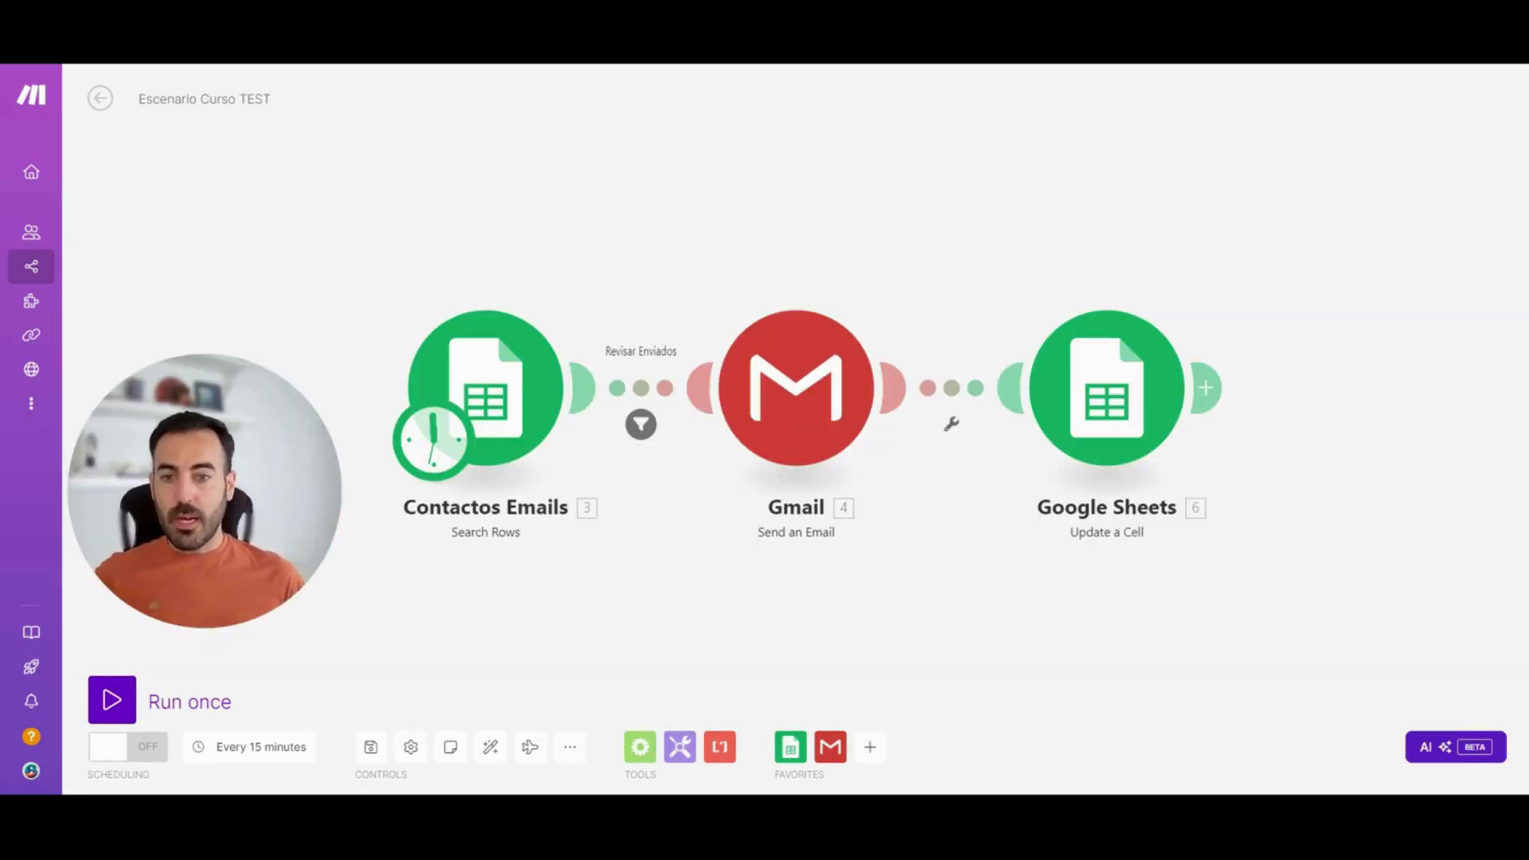
Open the Flow Control module list and scroll through its modules
left_click(642, 749)
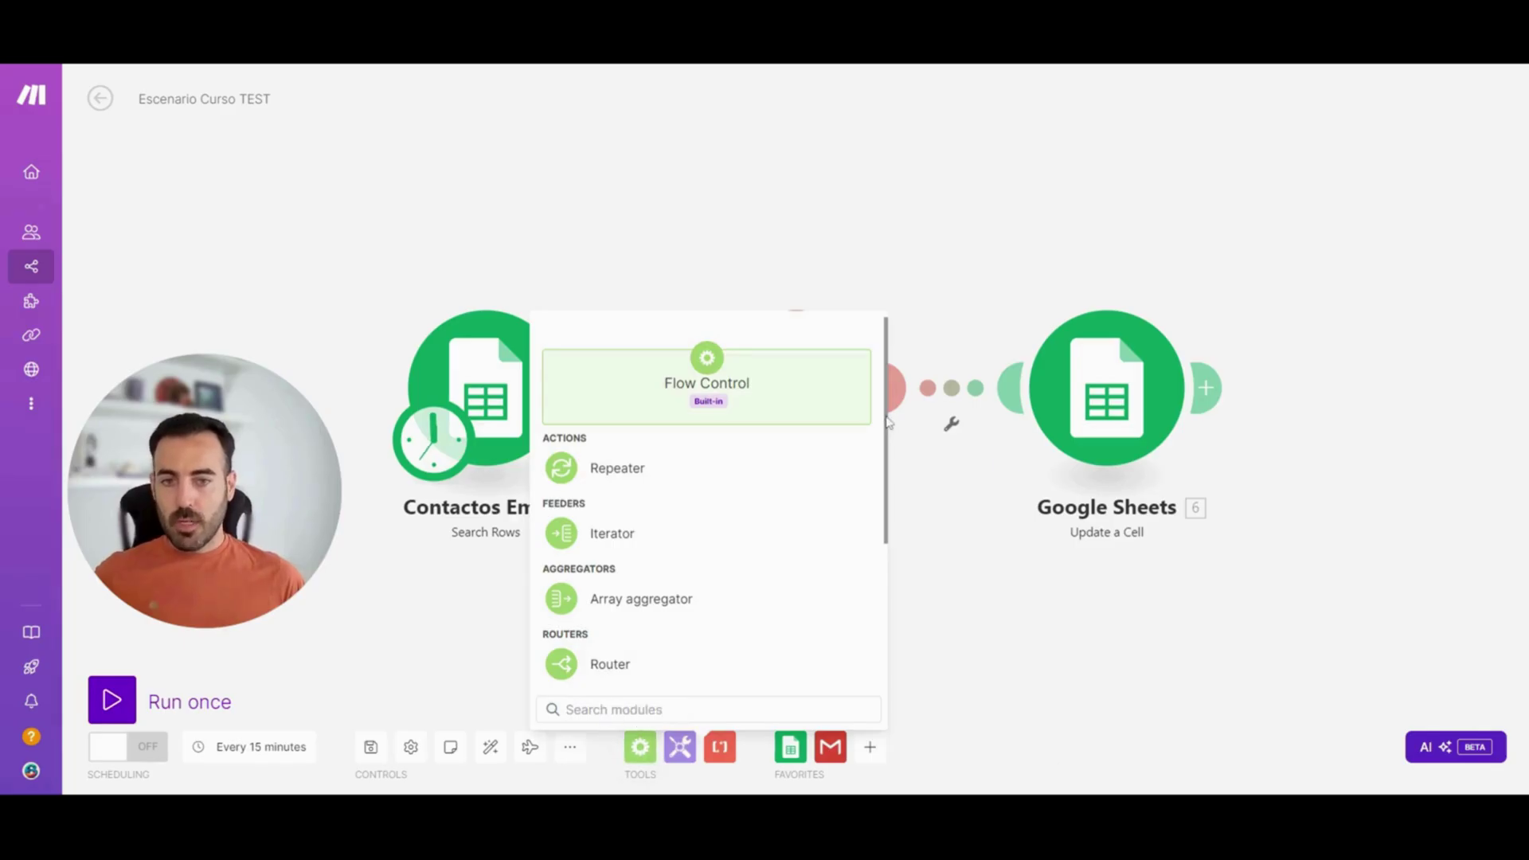
scroll(886, 483, "down", 1)
left_click_drag(884, 484, 871, 587)
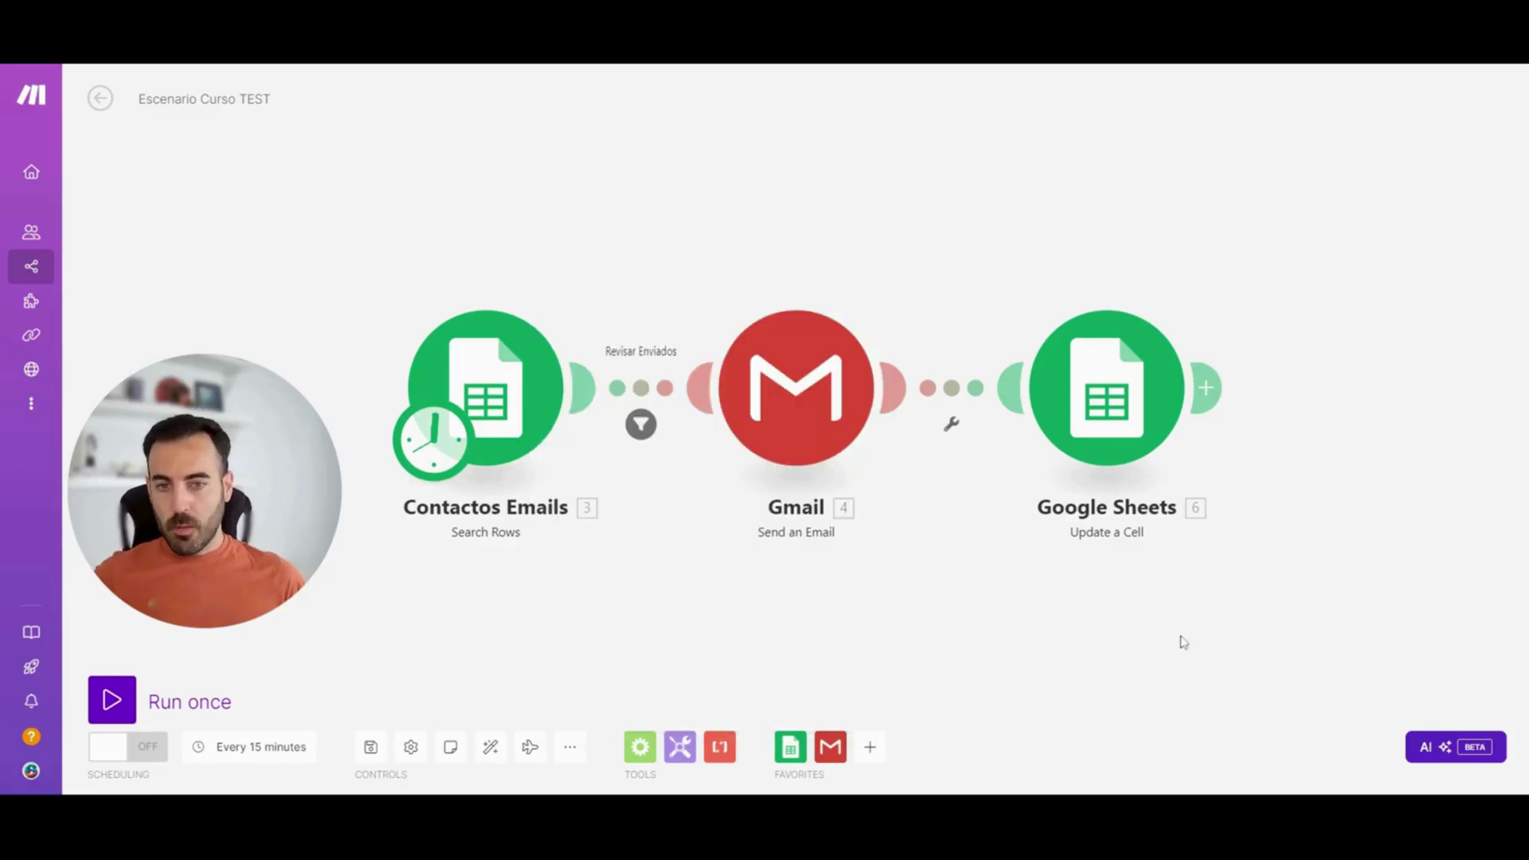
left_click_drag(1185, 638, 1198, 536)
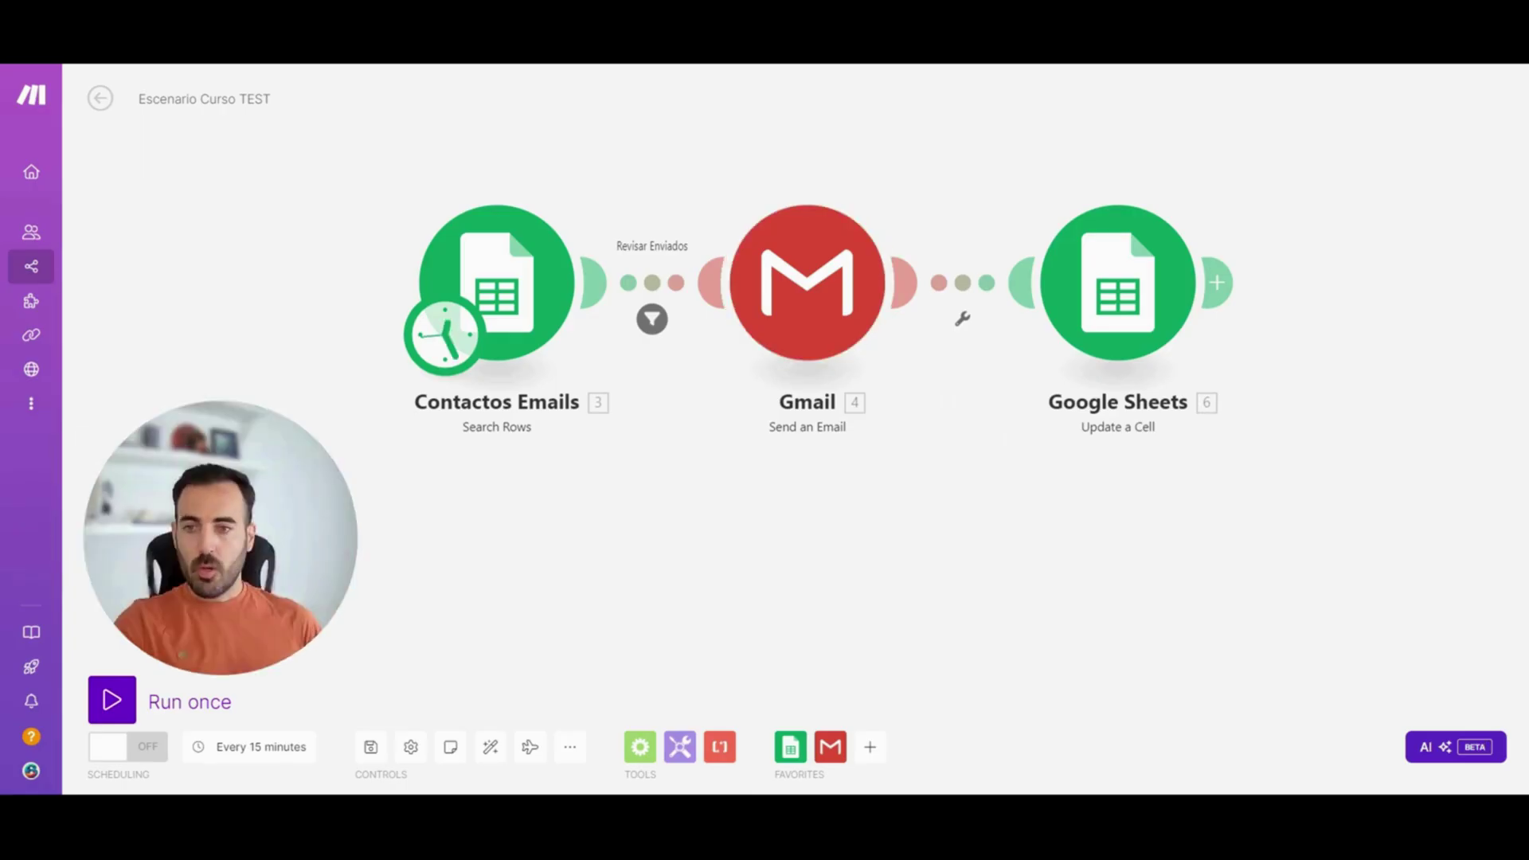
left_click(638, 747)
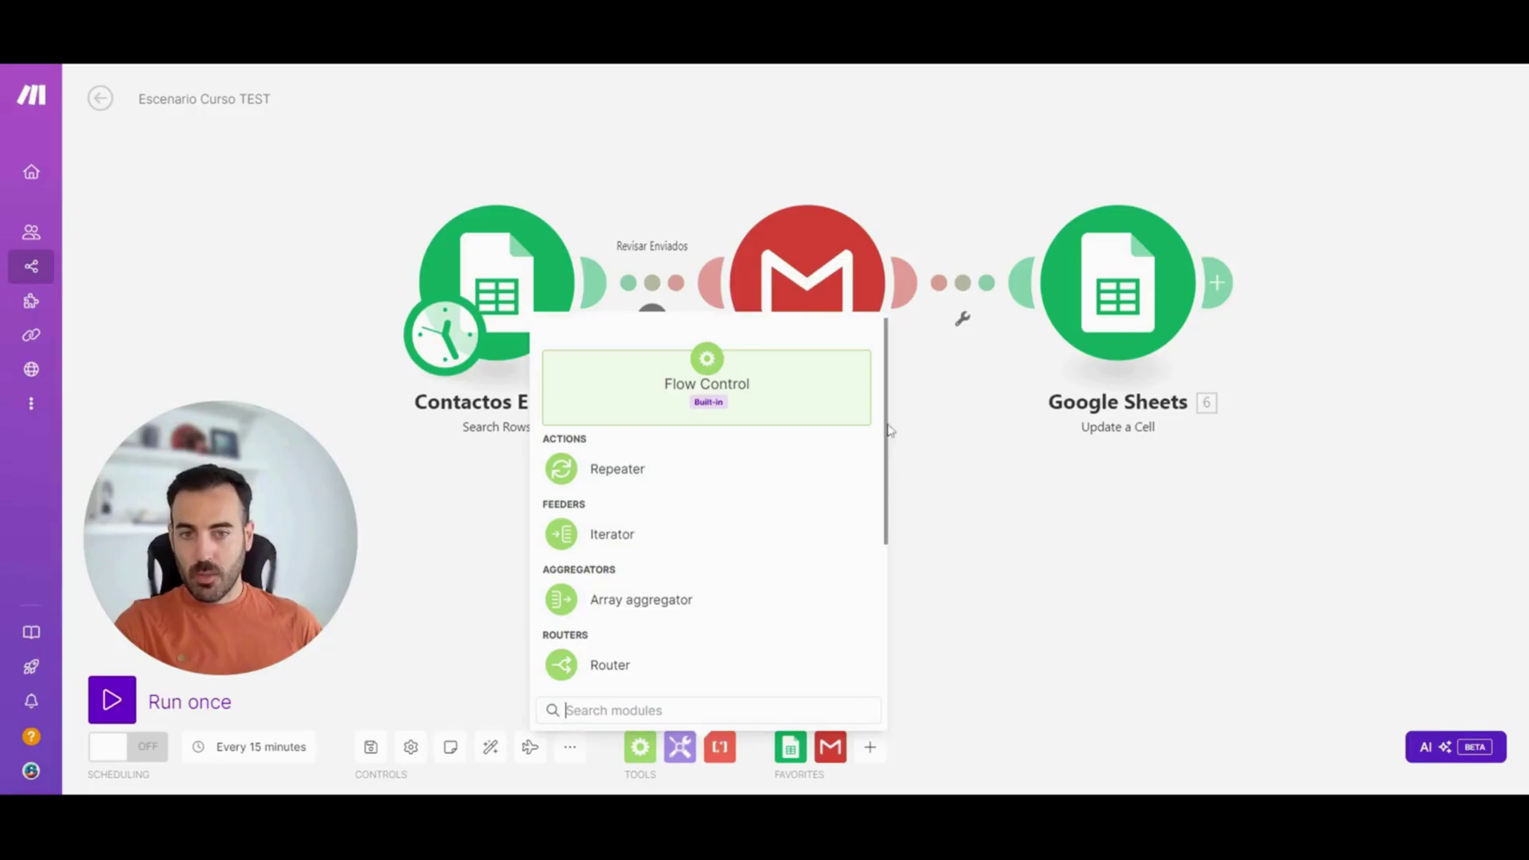
Scroll the Flow Control list down to the Break, Commit, Ignore, Resume and Rollback directives
left_click_drag(890, 430, 910, 622)
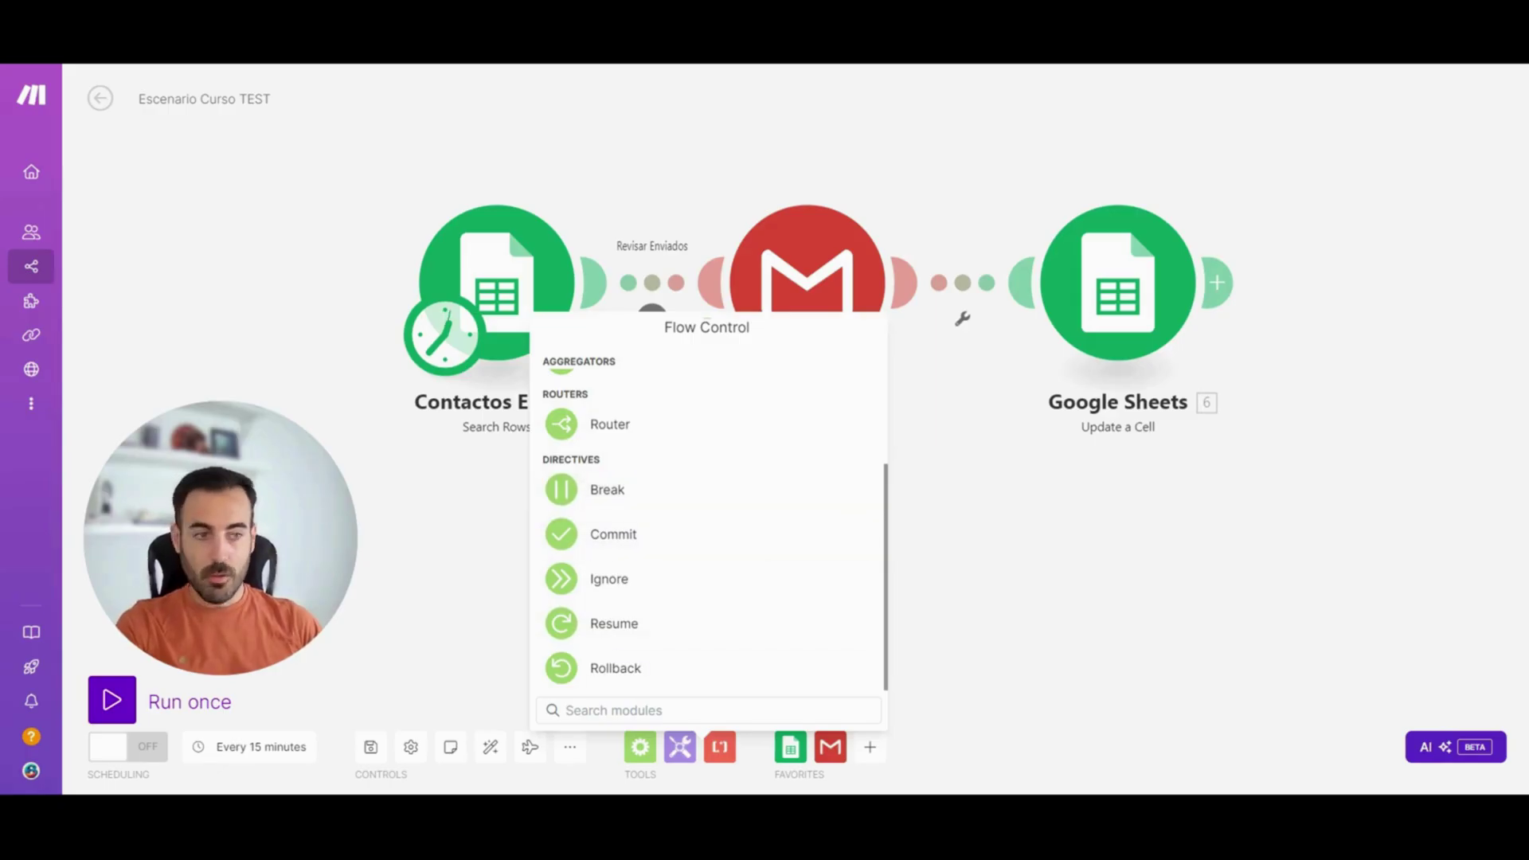
Scroll the Flow Control list back up to Repeater, Iterator, Array aggregator and Router
scroll(630, 478, "up", 5)
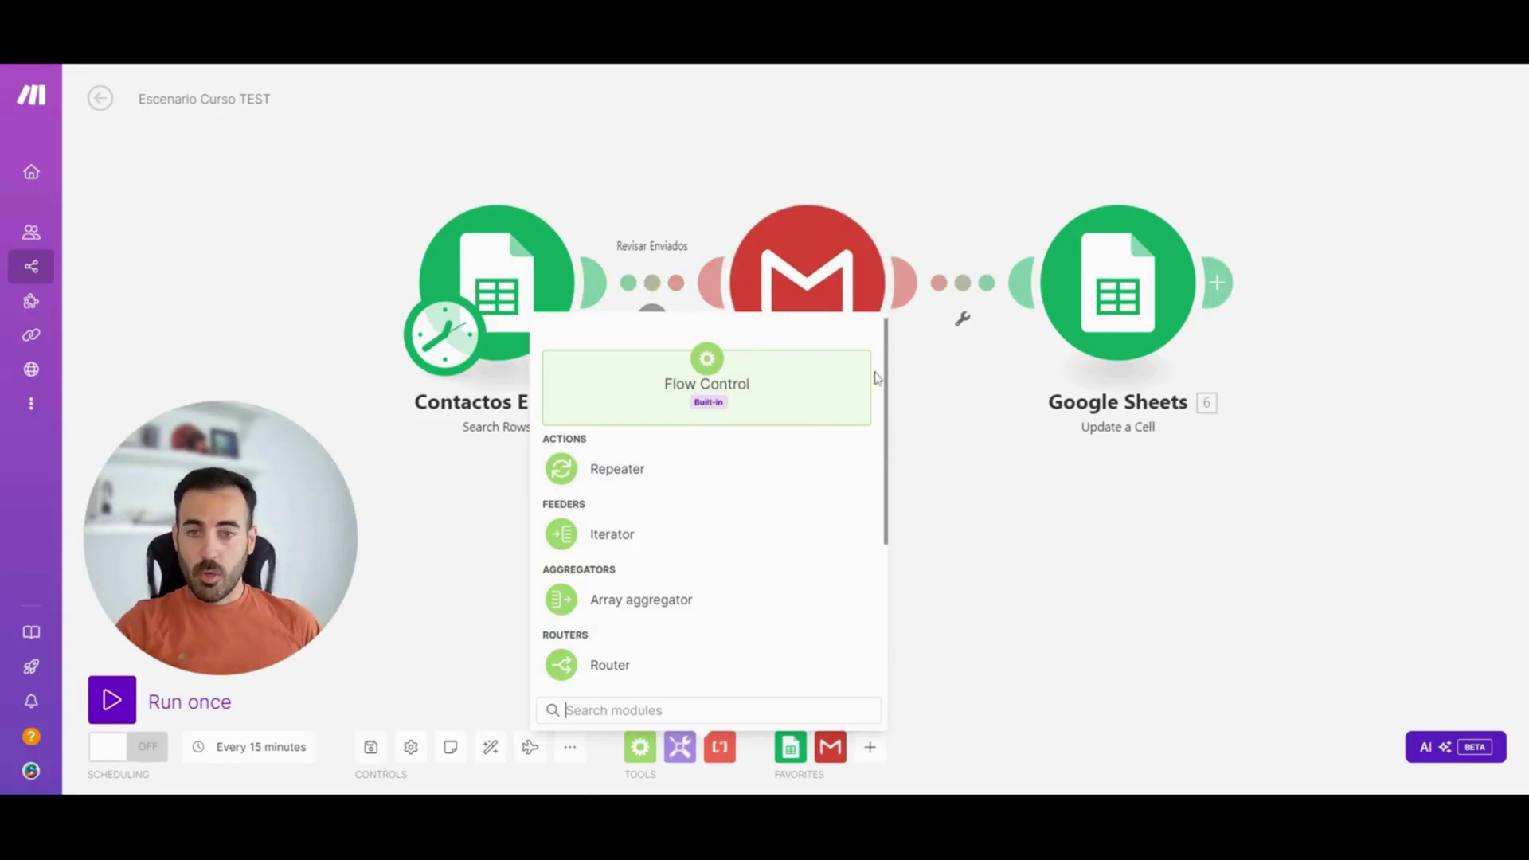
left_click_drag(888, 360, 877, 570)
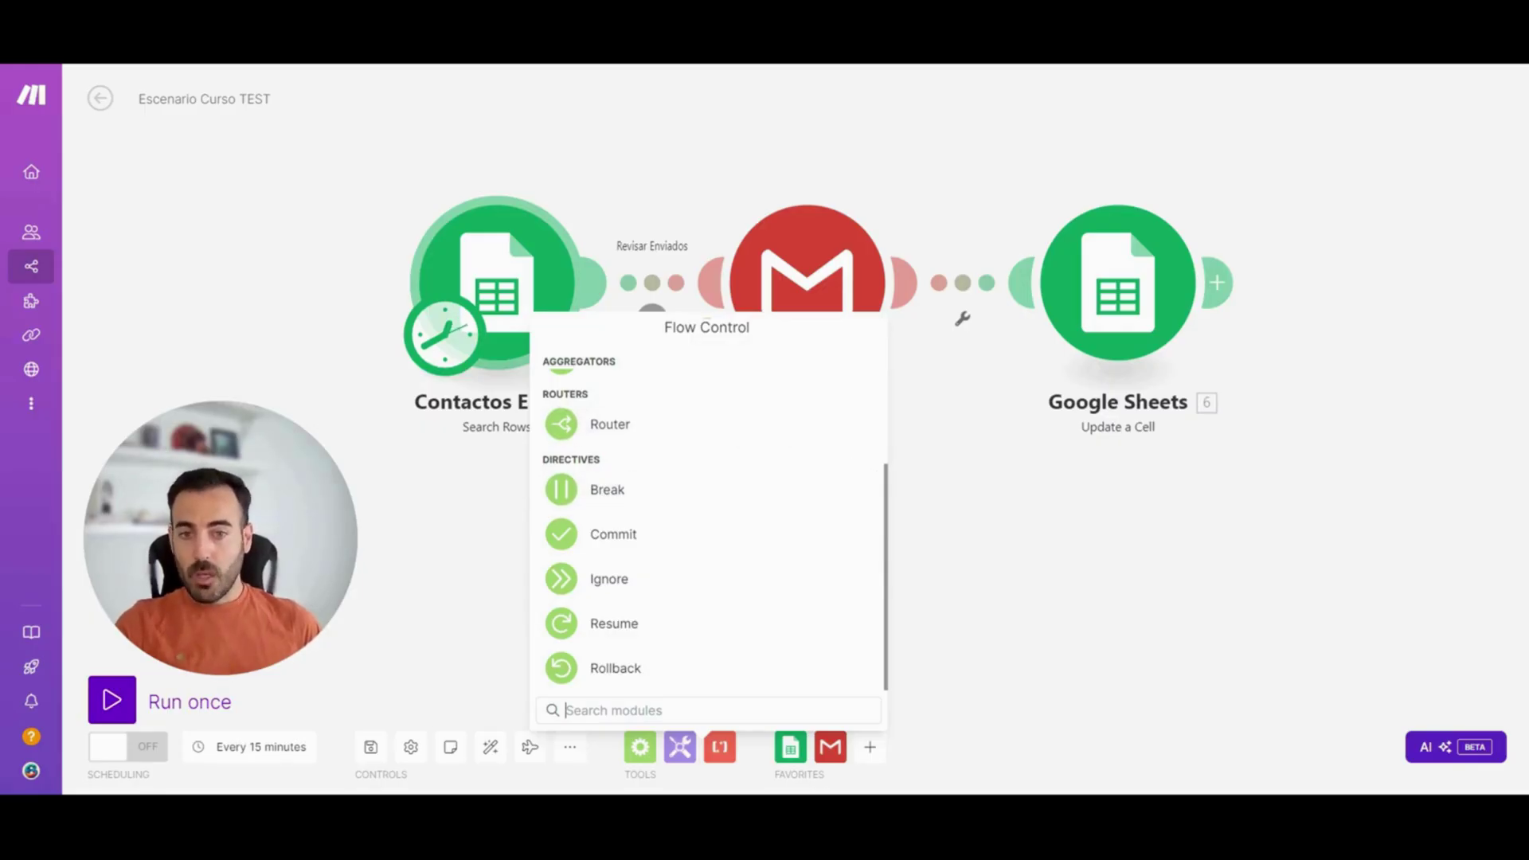
left_click_drag(889, 480, 890, 322)
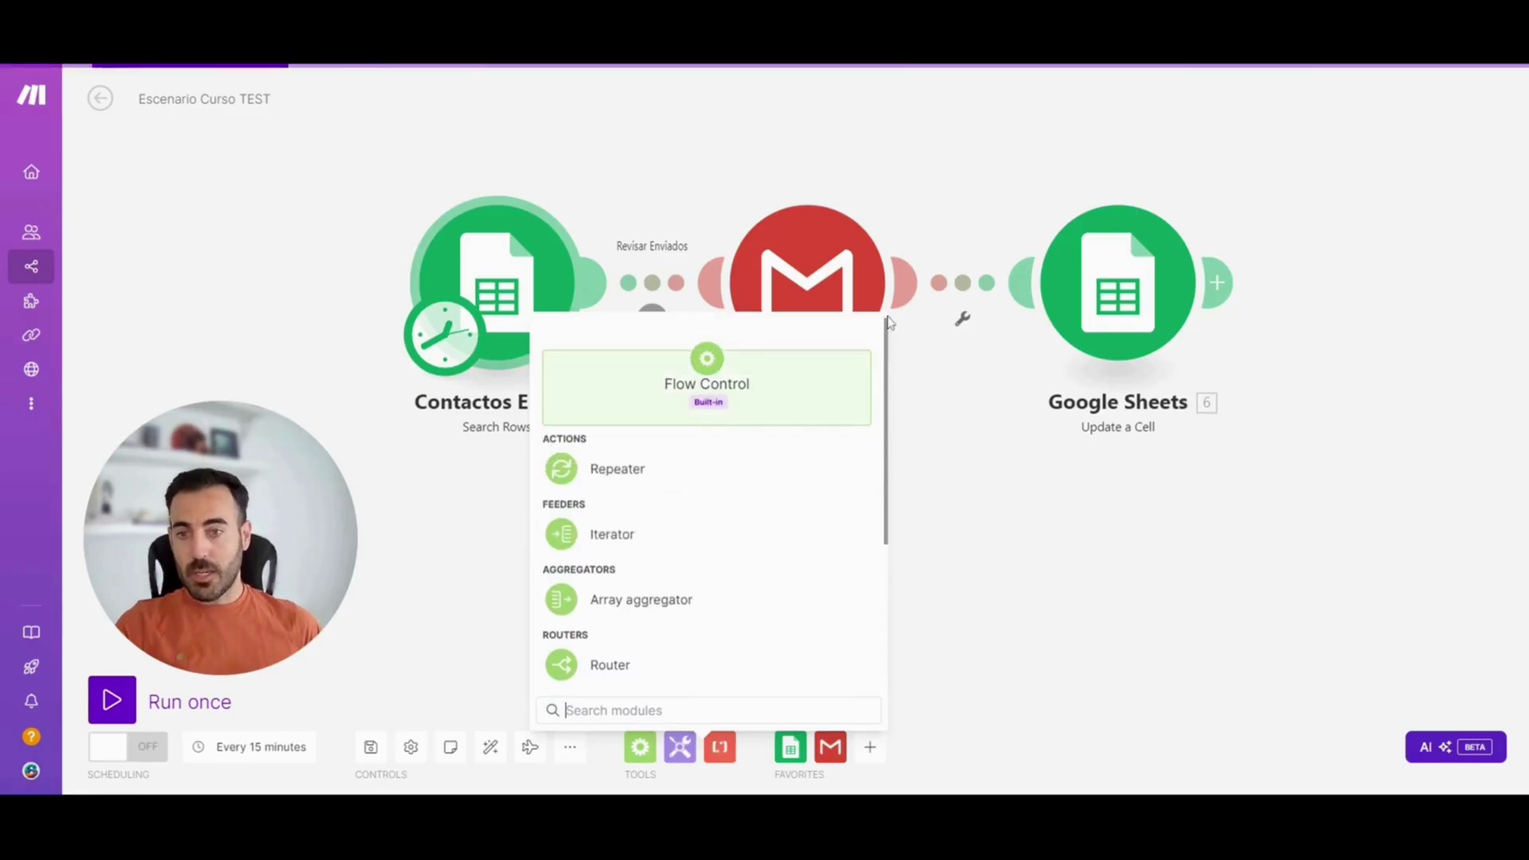
Close Flow Control, browse the Tools modules, then show the Text parser modules
left_click(1073, 558)
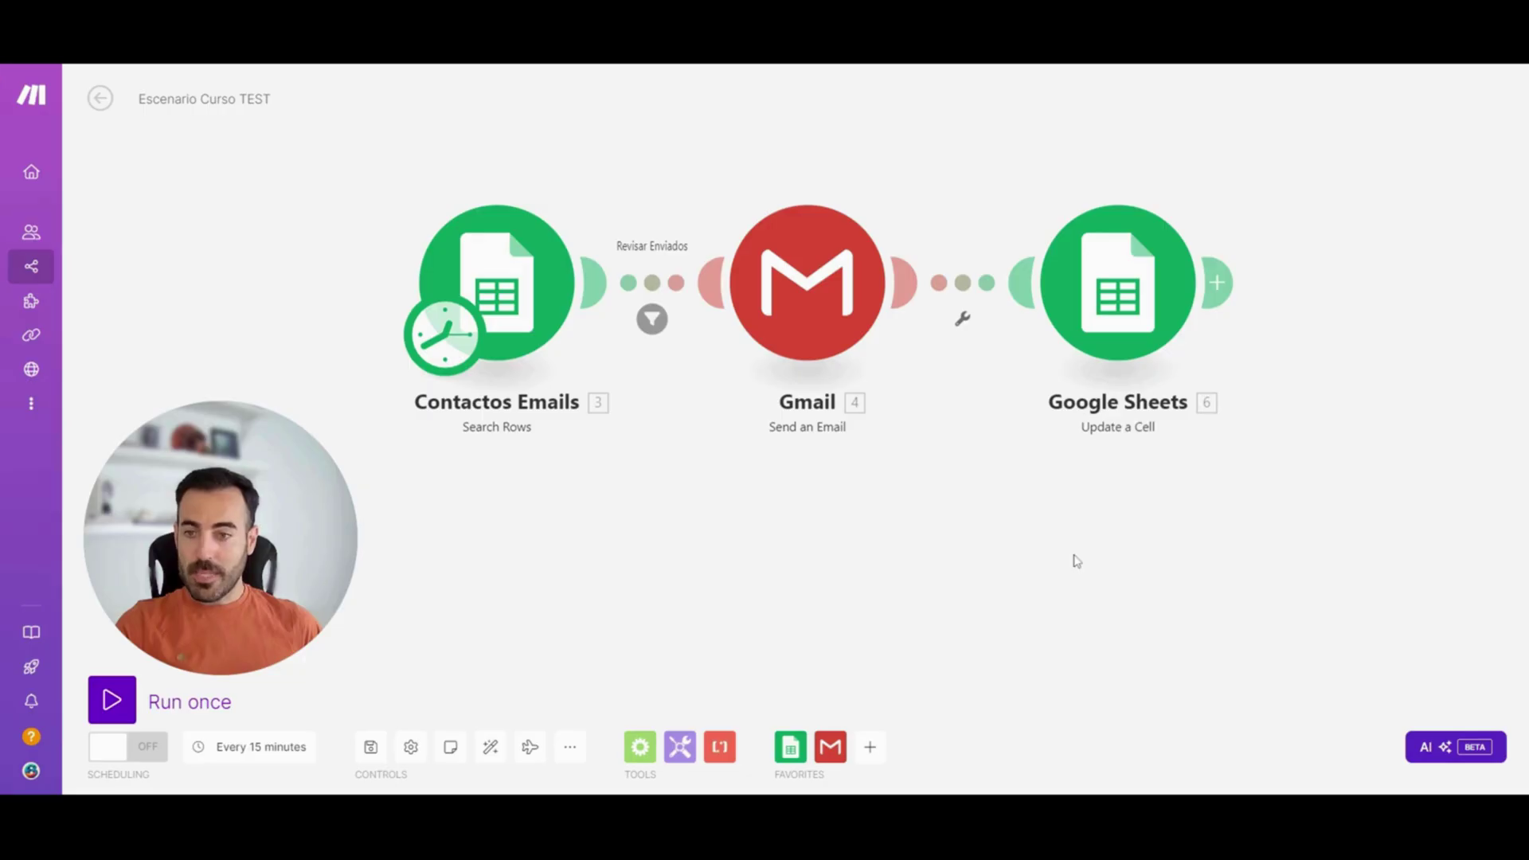
left_click(682, 749)
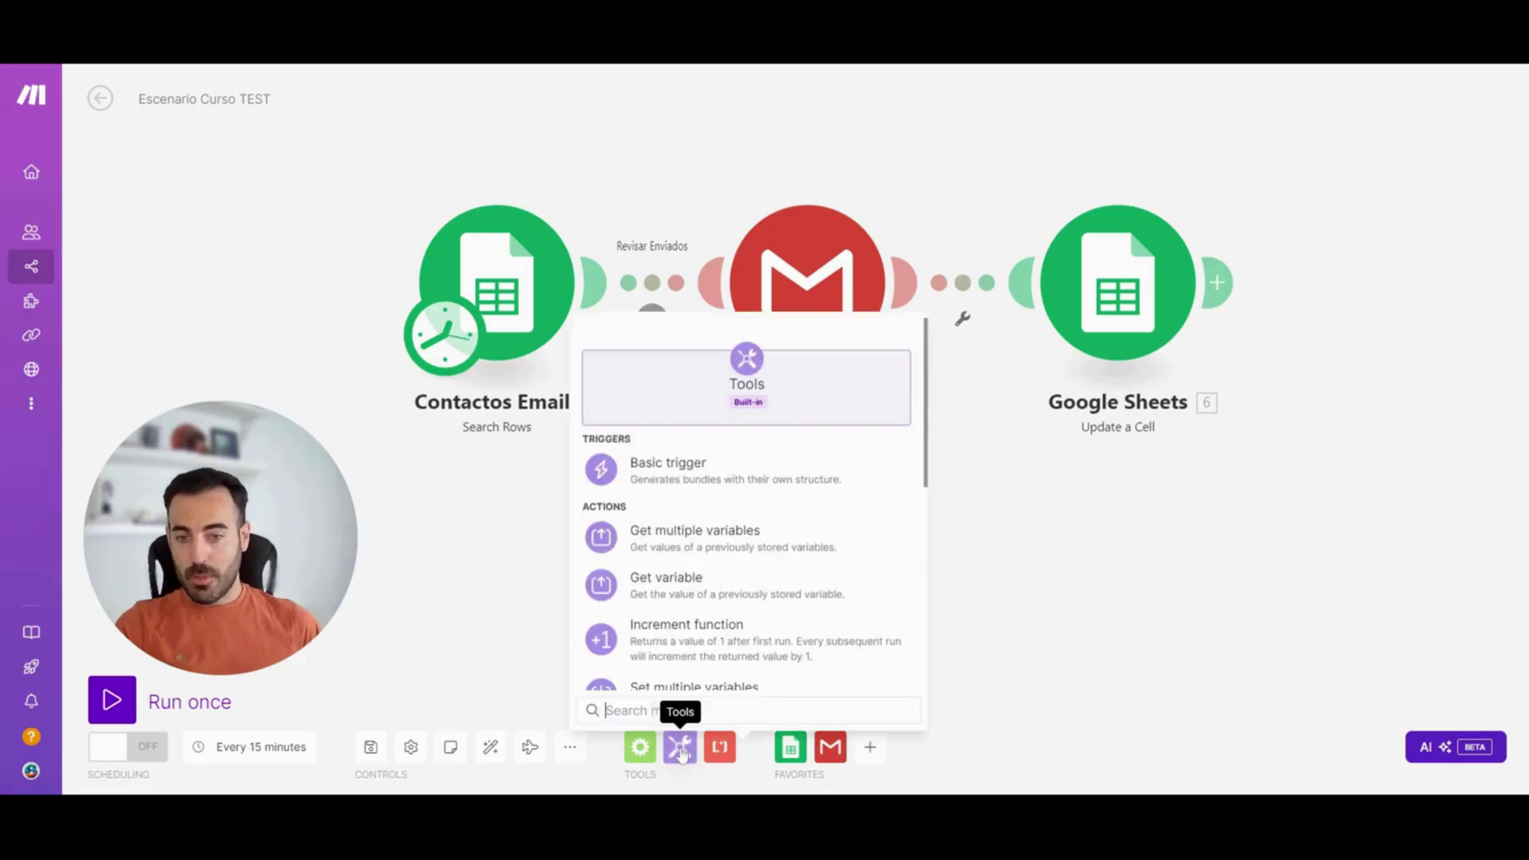
left_click(721, 748)
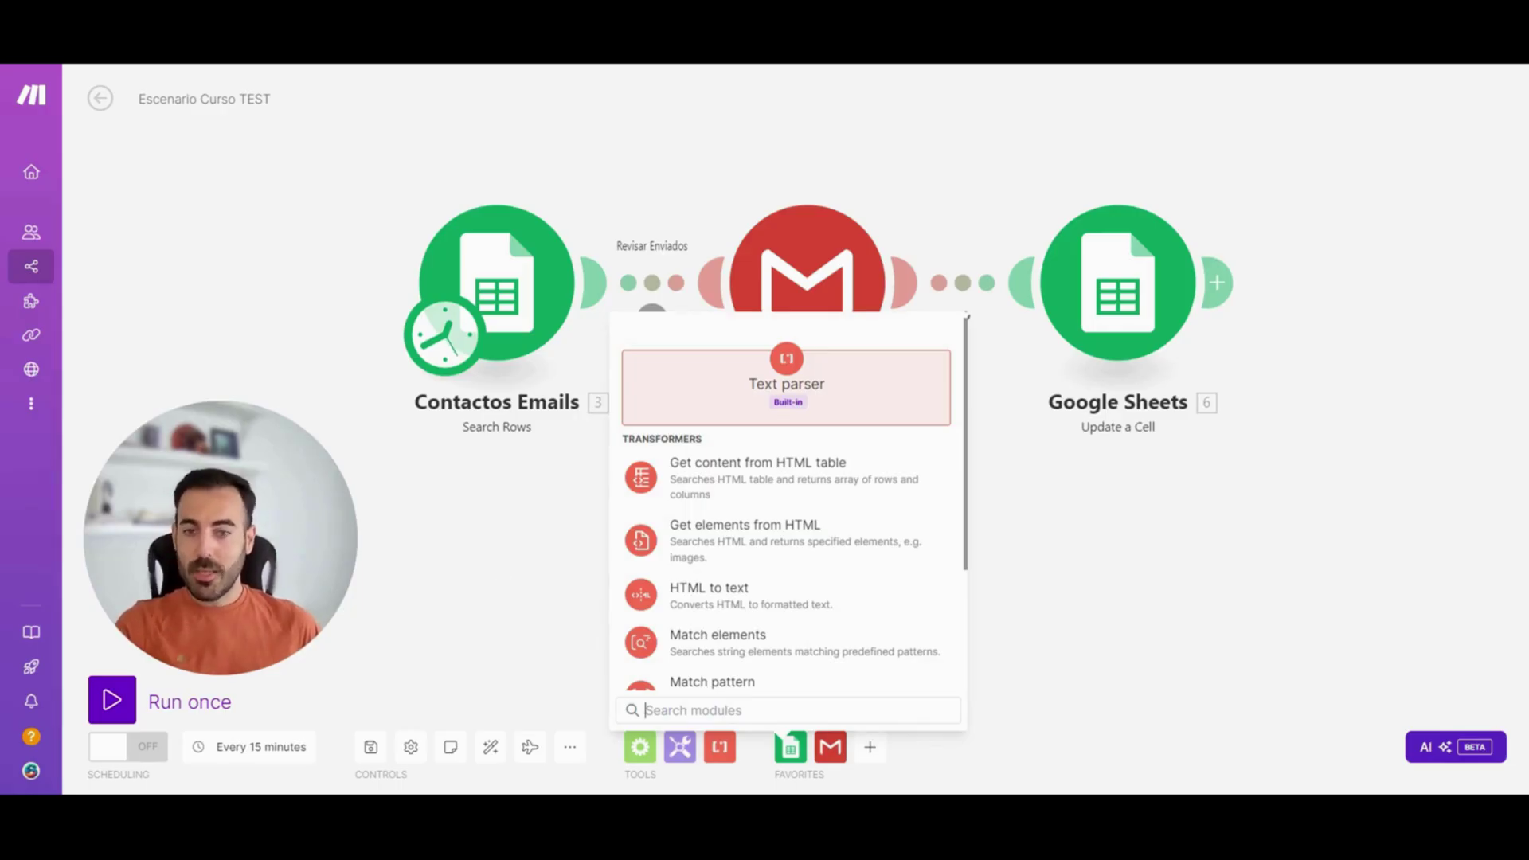
Close the Text parser module list
left_click(503, 571)
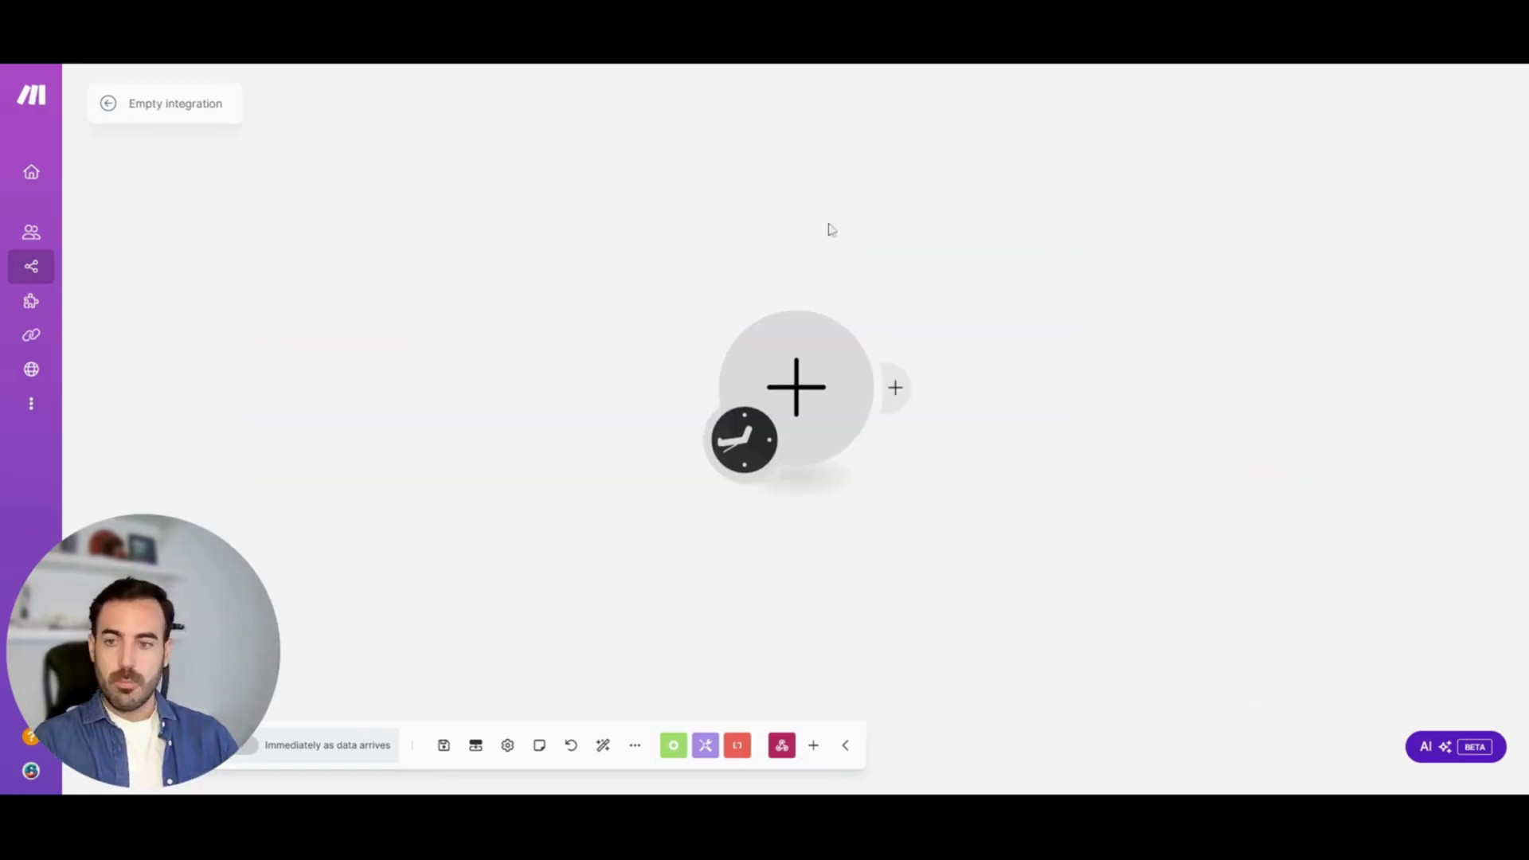
Choose Webhooks > Custom webhook as the new scenario's first module
left_click(804, 376)
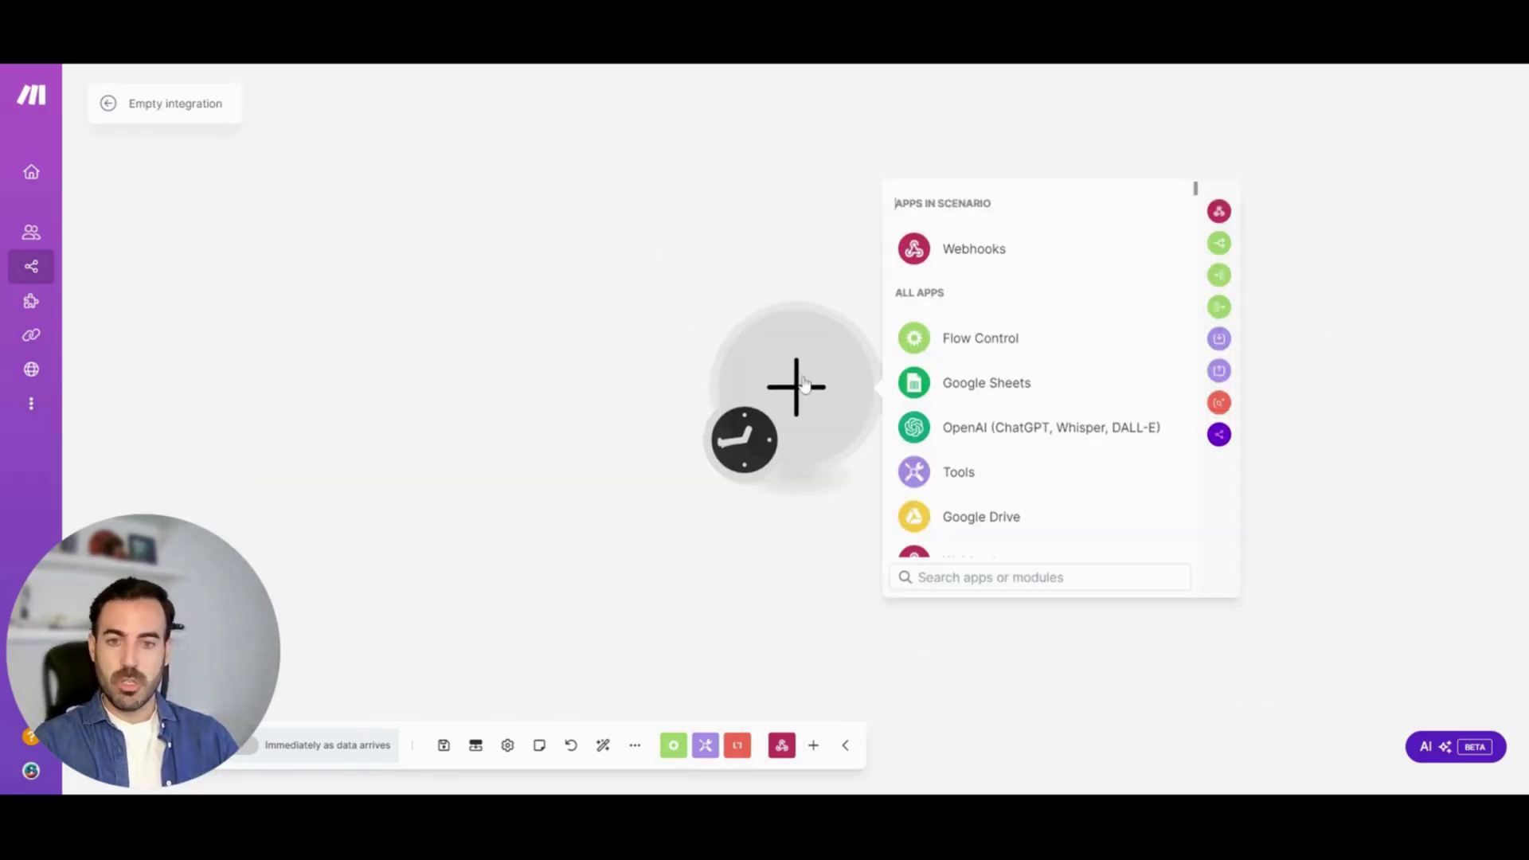
left_click(966, 251)
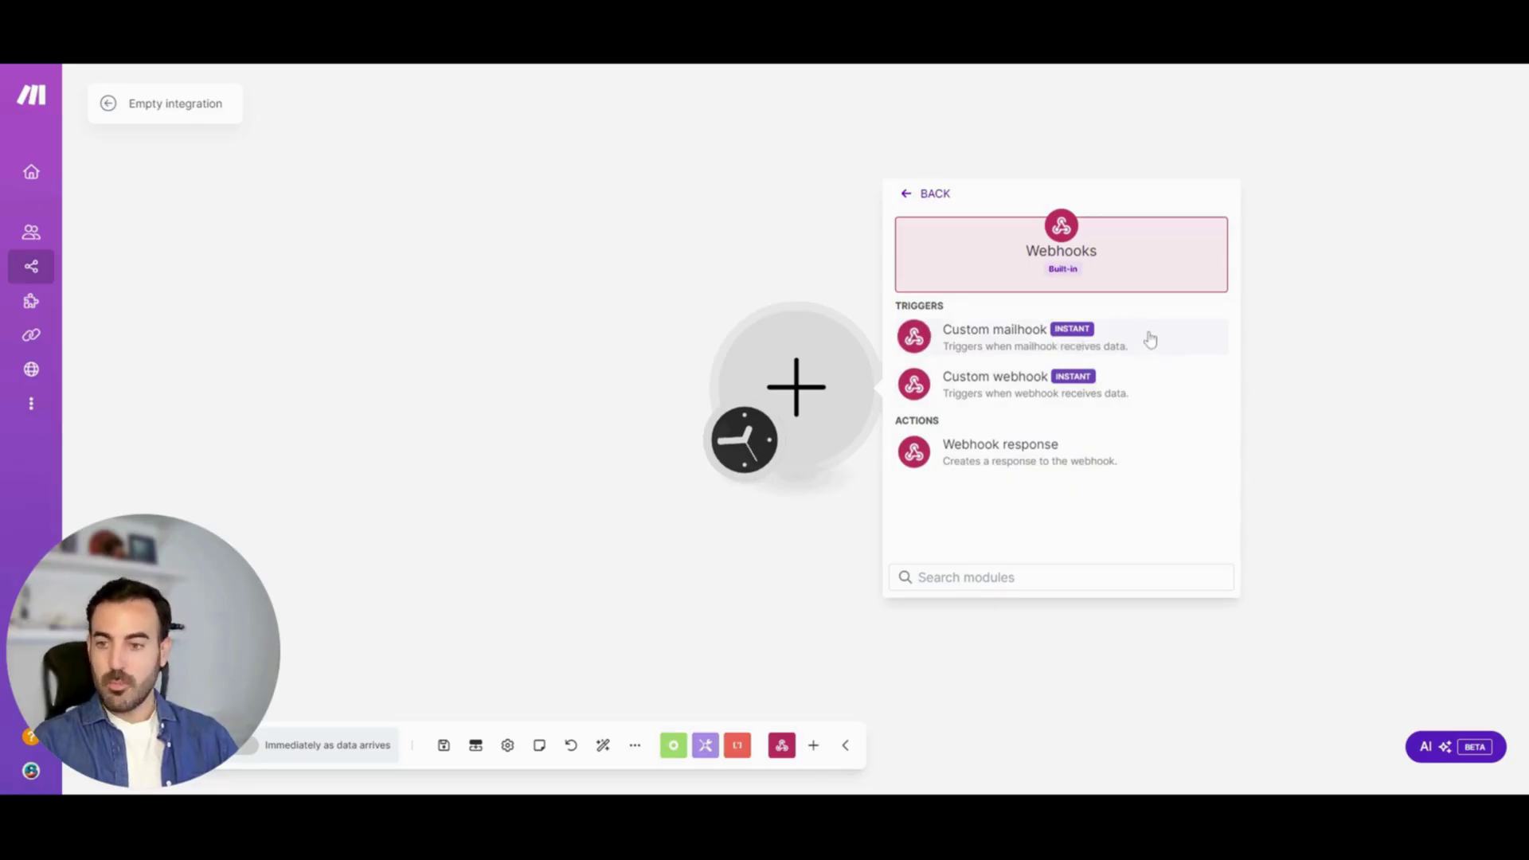
left_click(1010, 391)
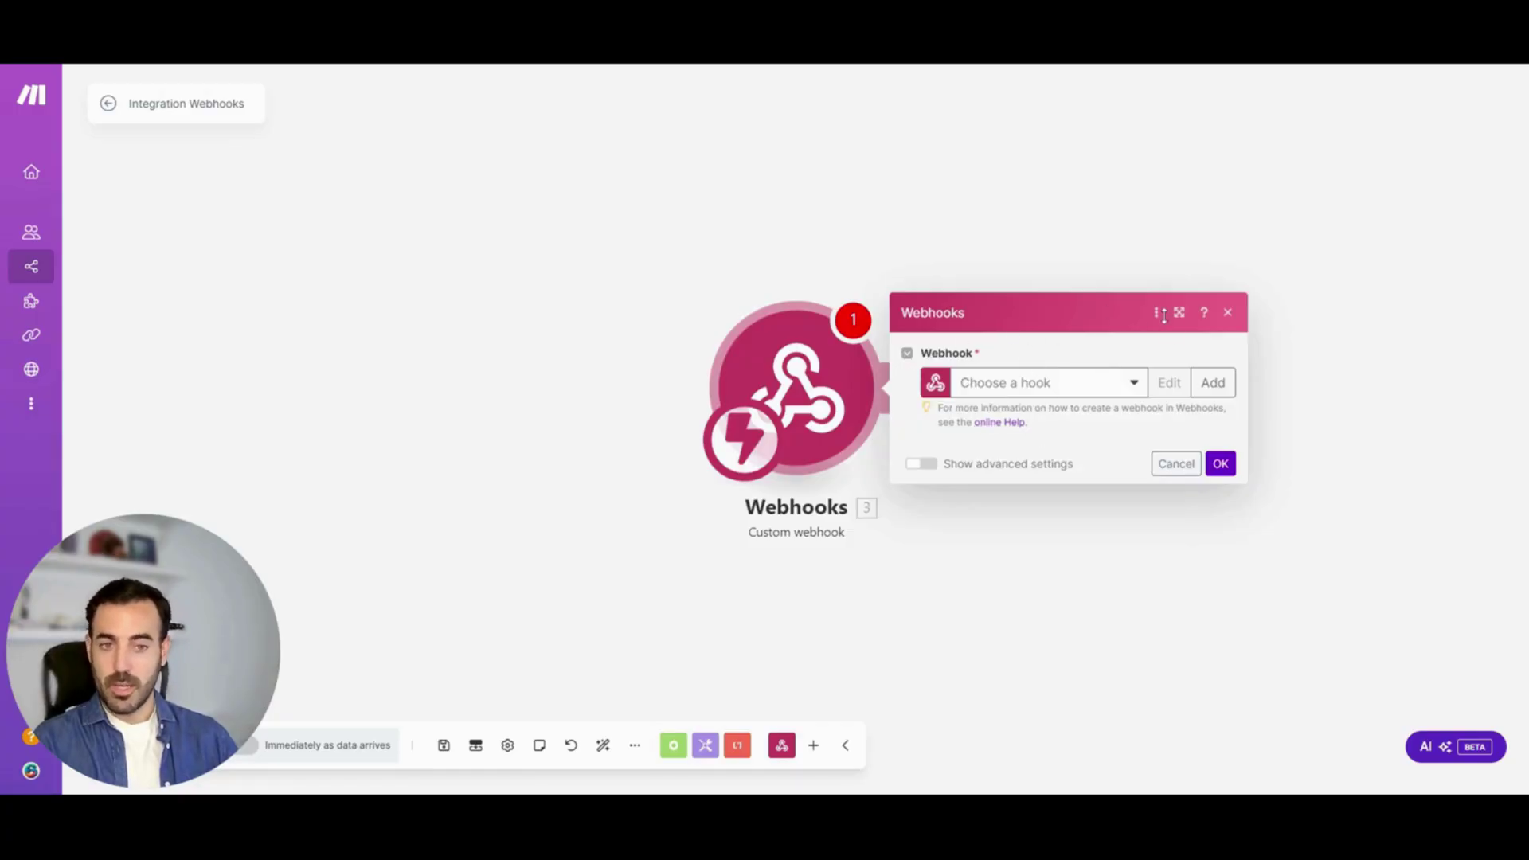
Create a webhook named 'Prueba', copy its address, and confirm the trigger settings
left_click(1214, 383)
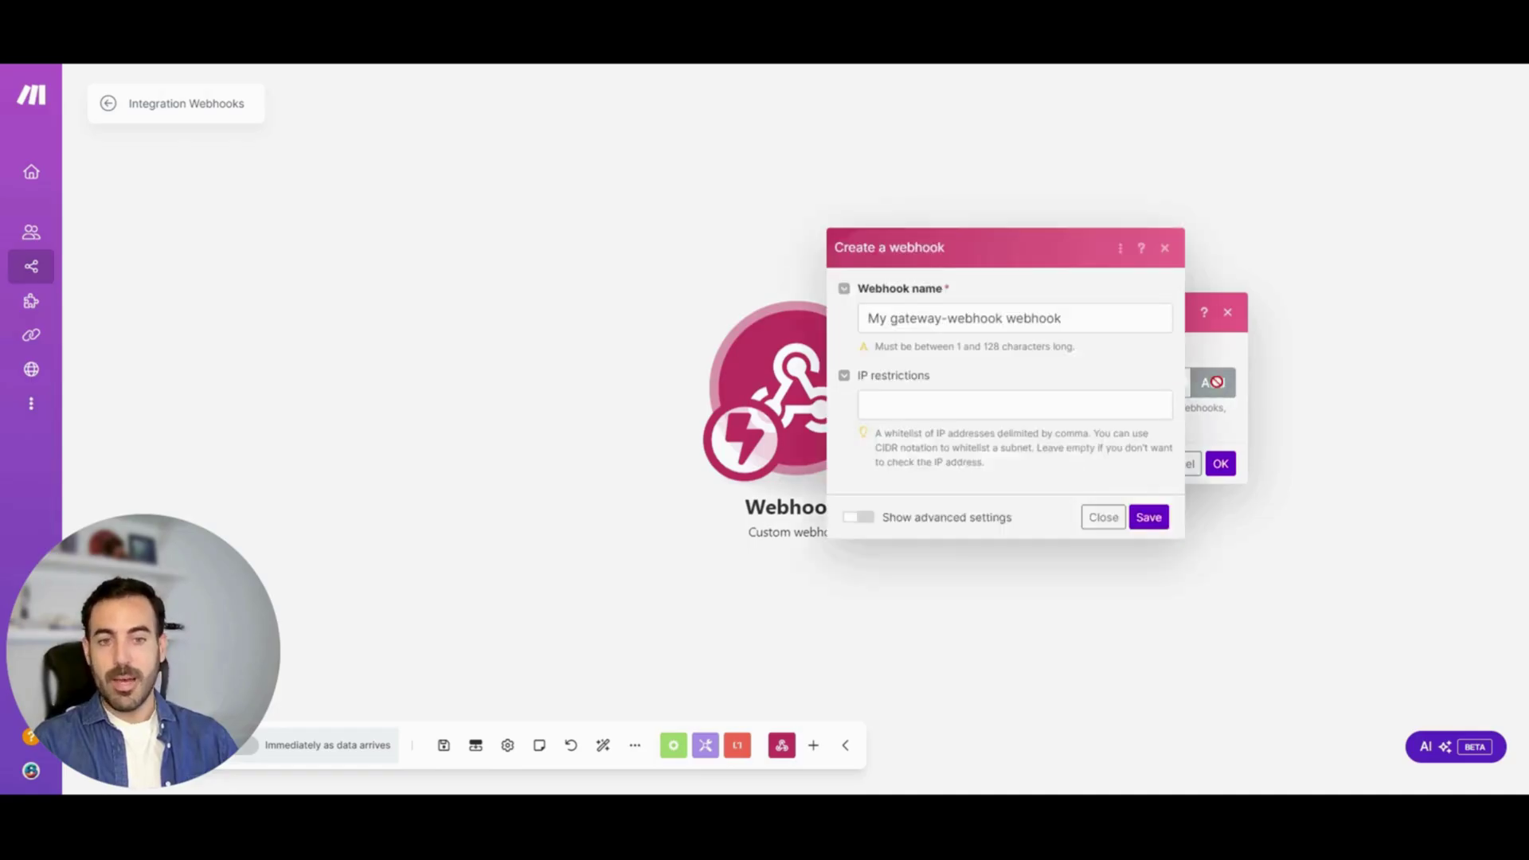
left_click_drag(1062, 318, 867, 318)
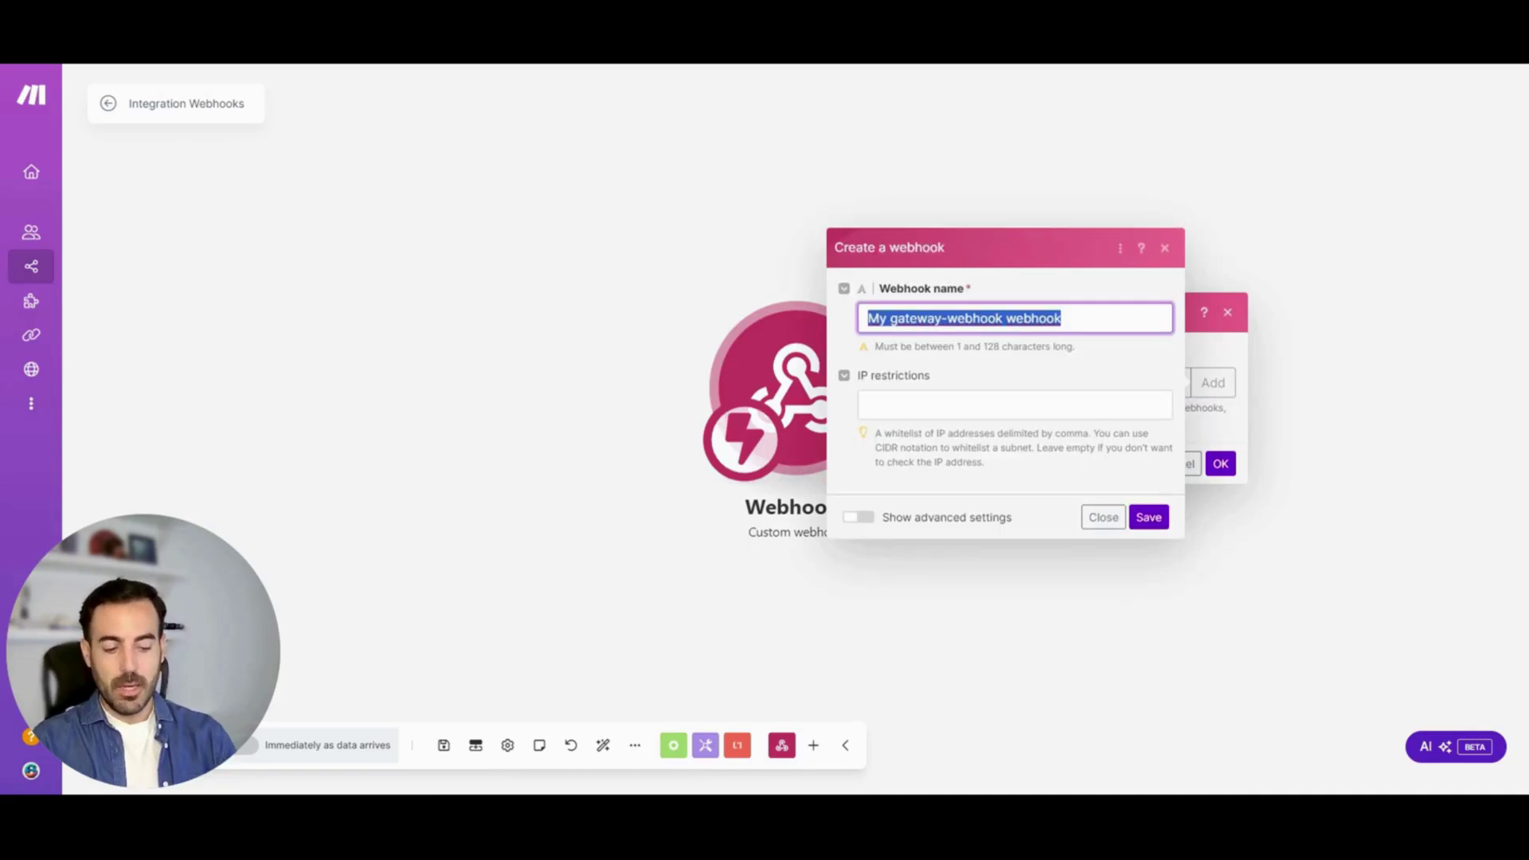
type("Pru")
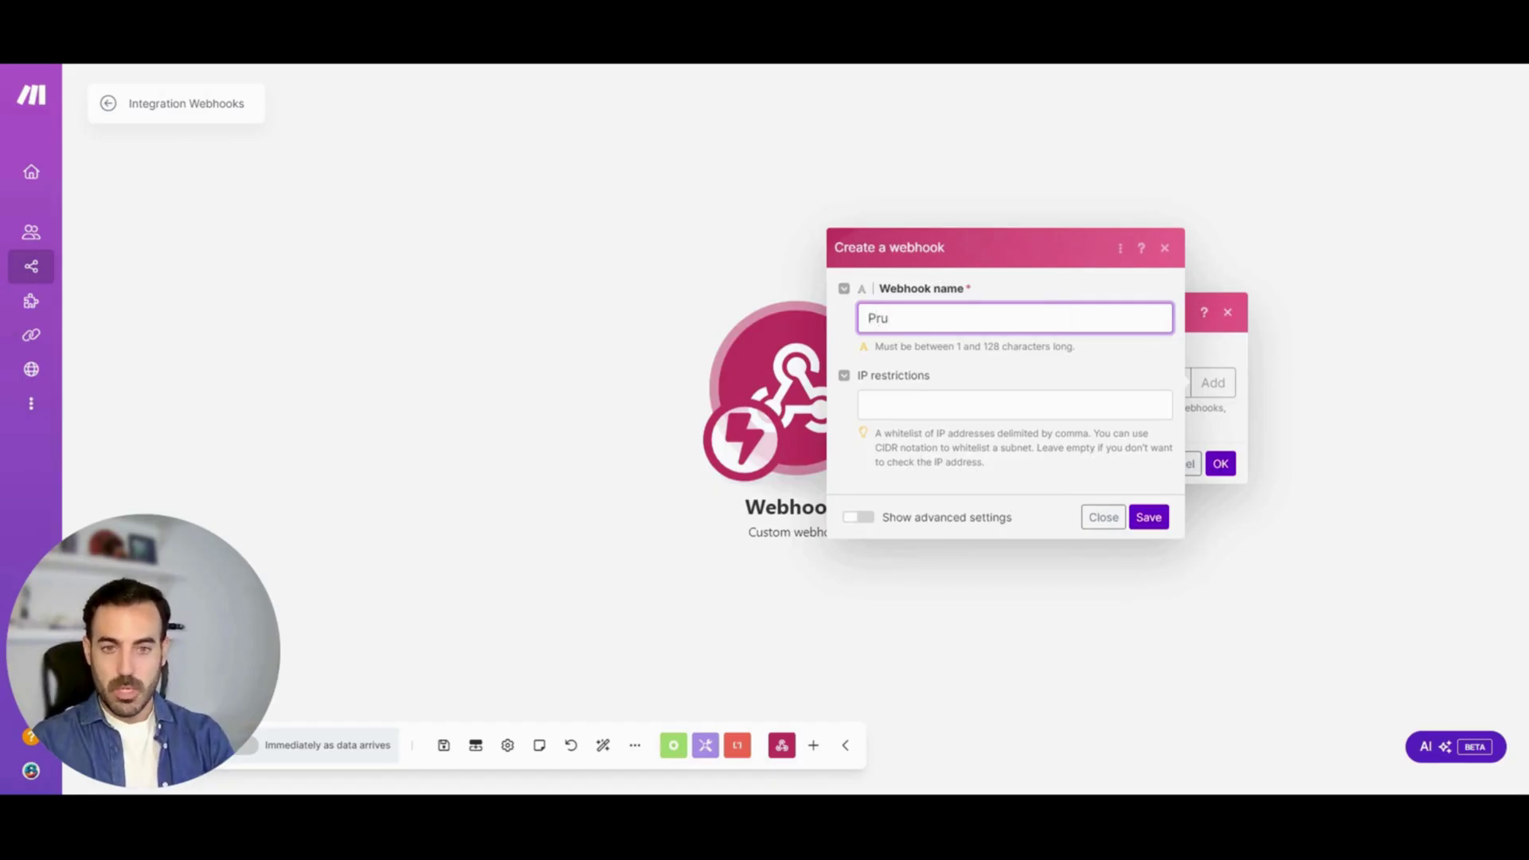
type("eba")
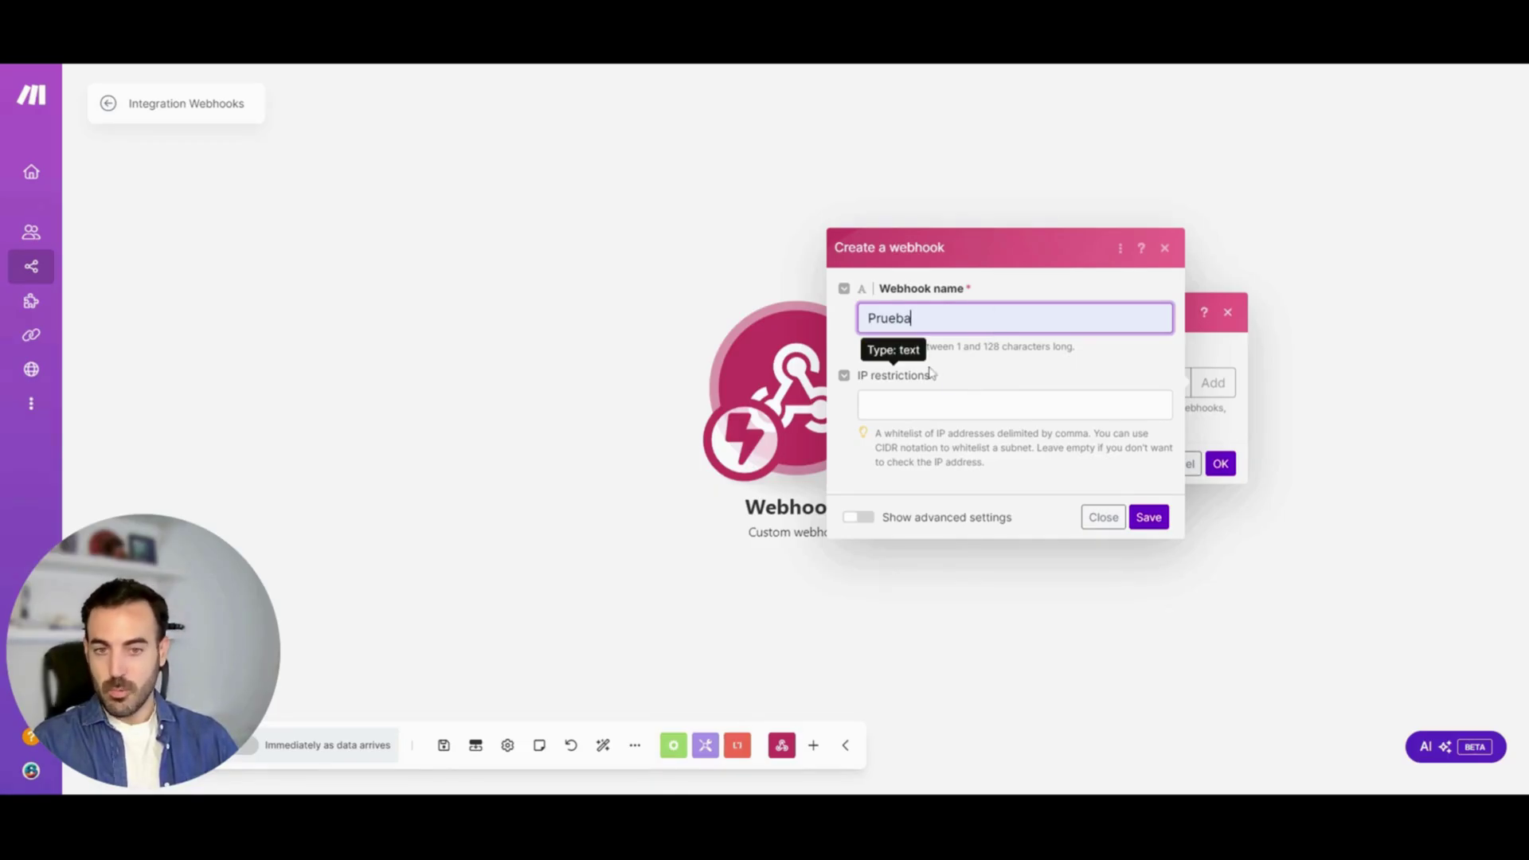
left_click(1148, 519)
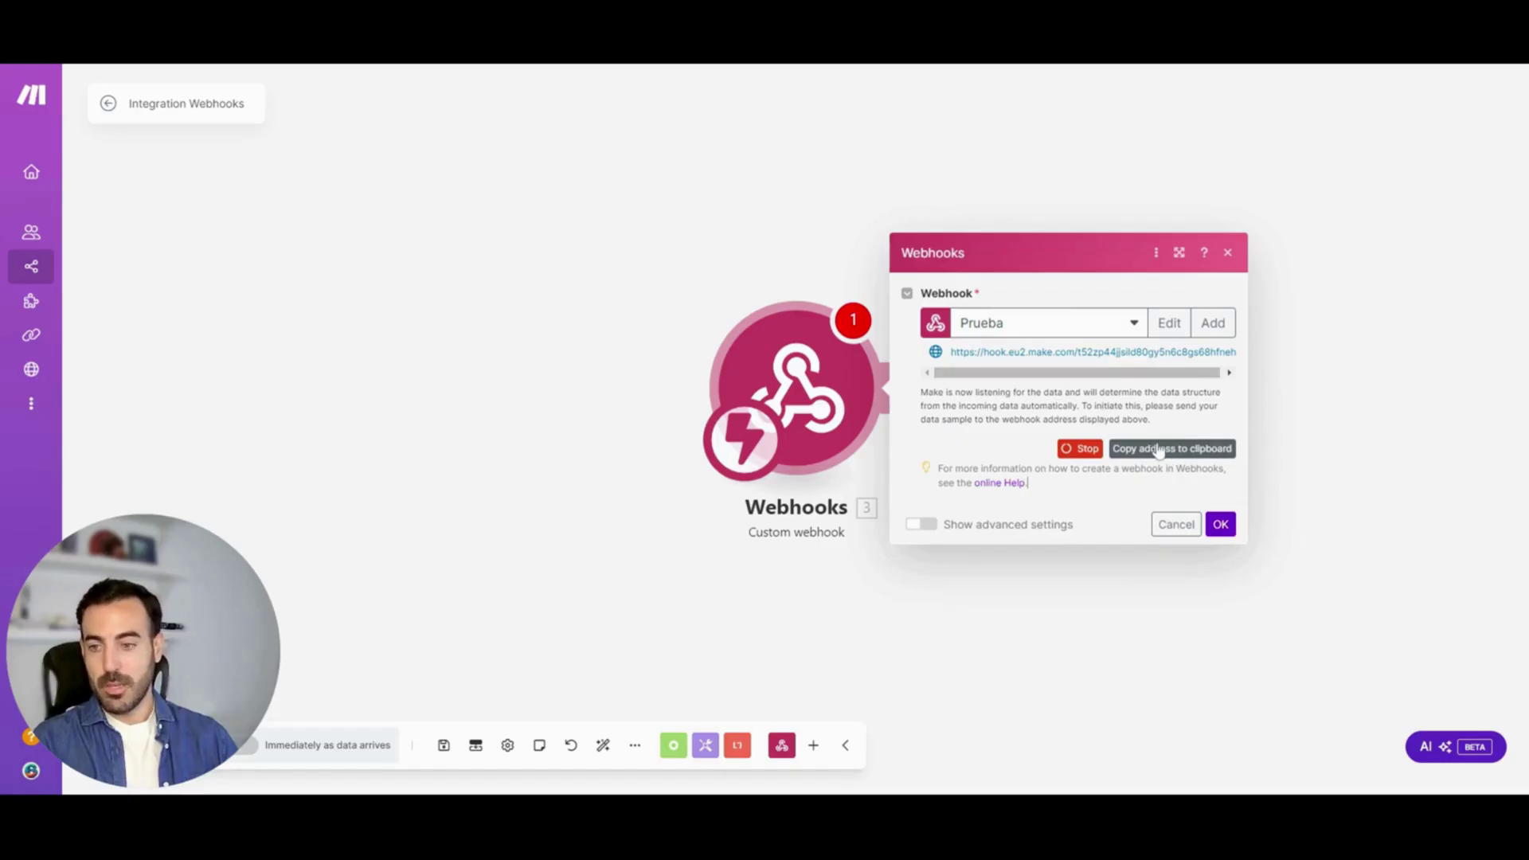
left_click(1152, 449)
left_click(1239, 524)
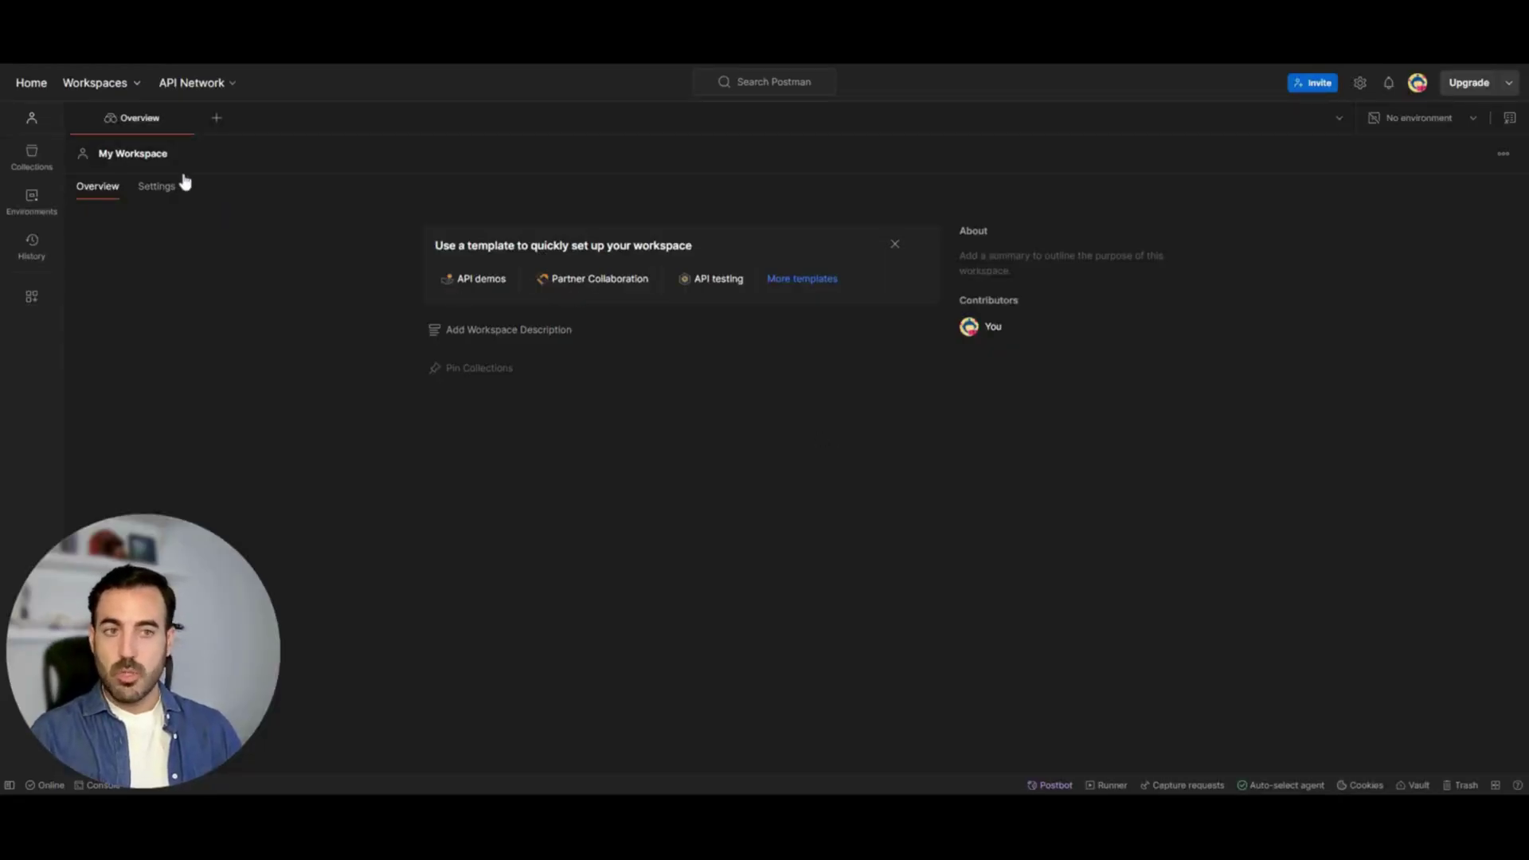
Create a new Postman POST request to the pasted Make webhook URL
left_click(217, 118)
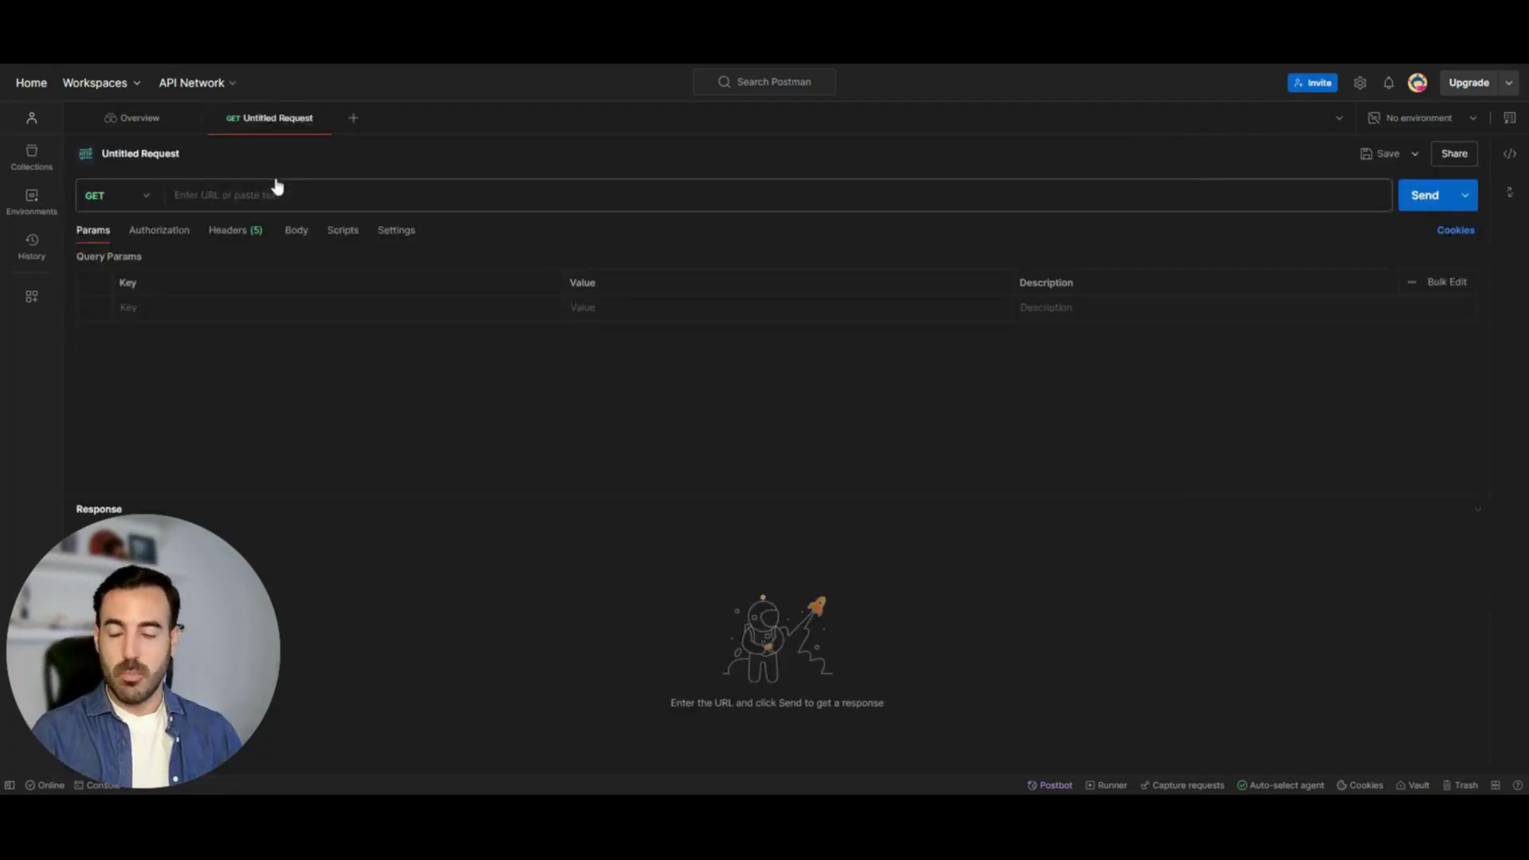
left_click(277, 188)
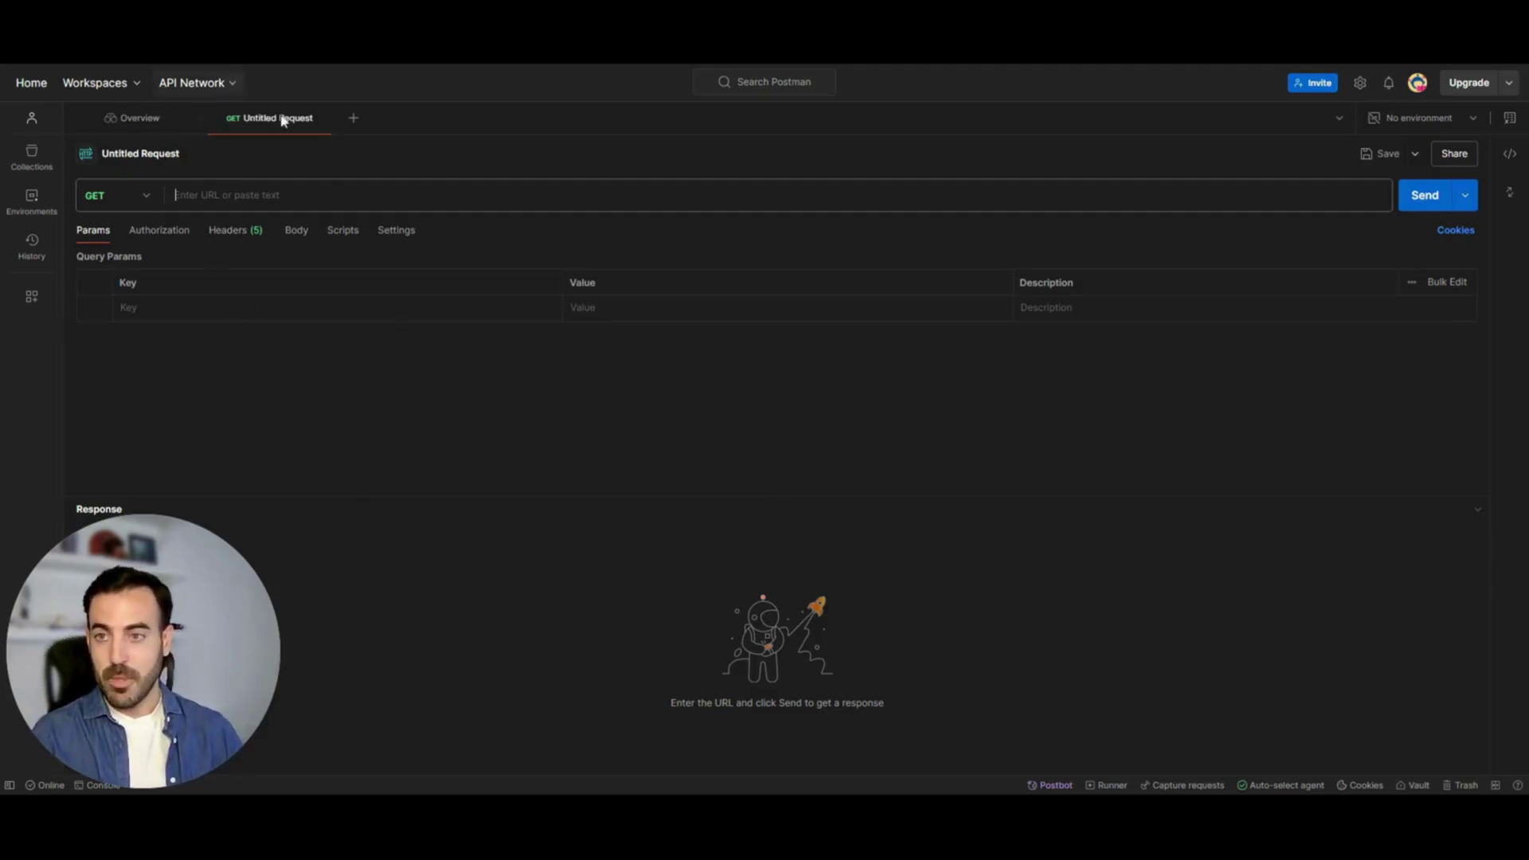
left_click(147, 199)
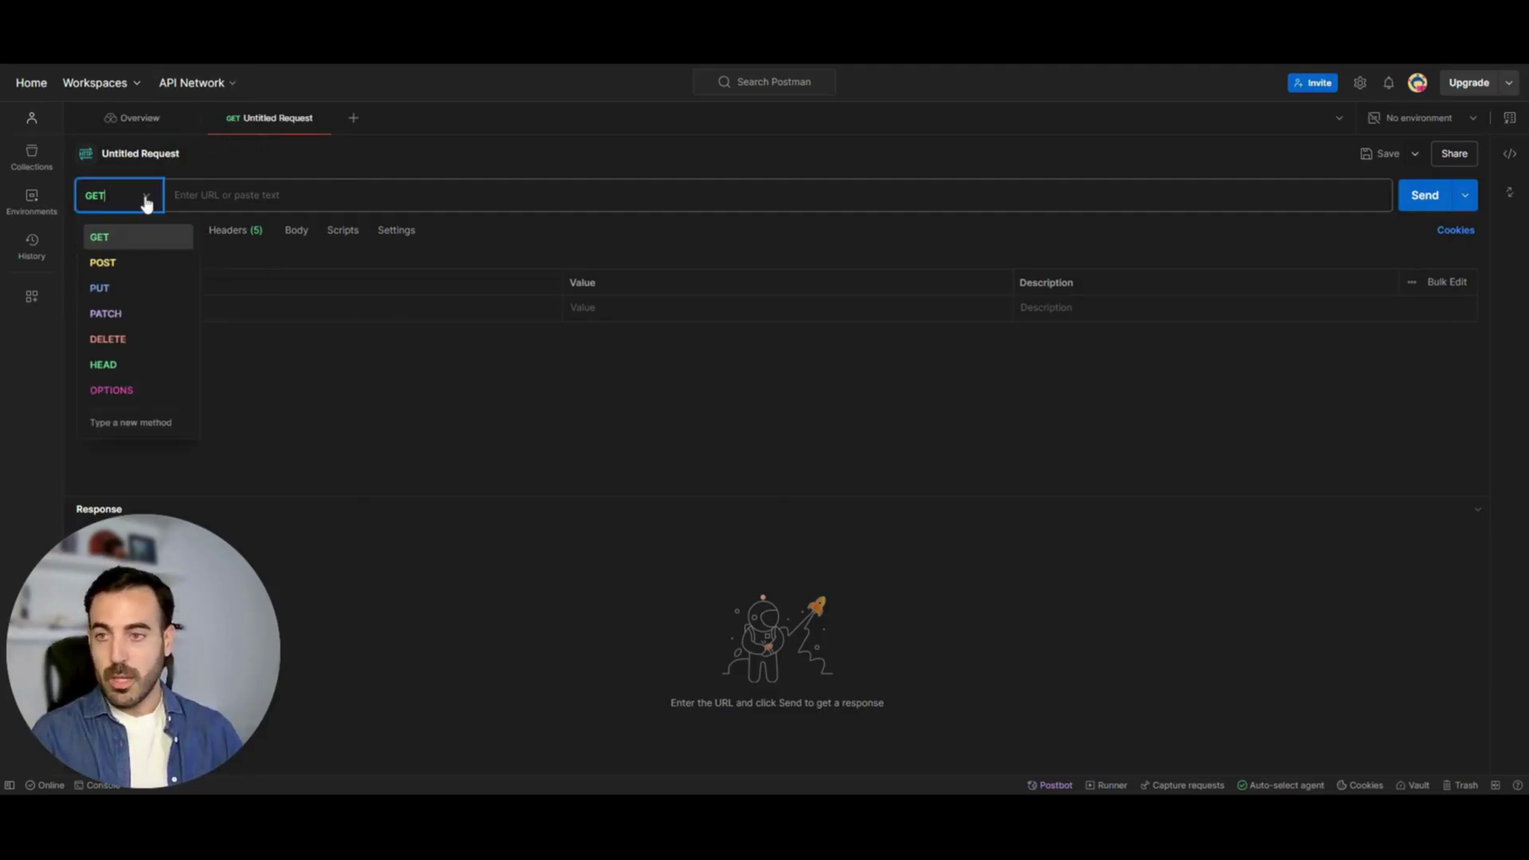
left_click(129, 266)
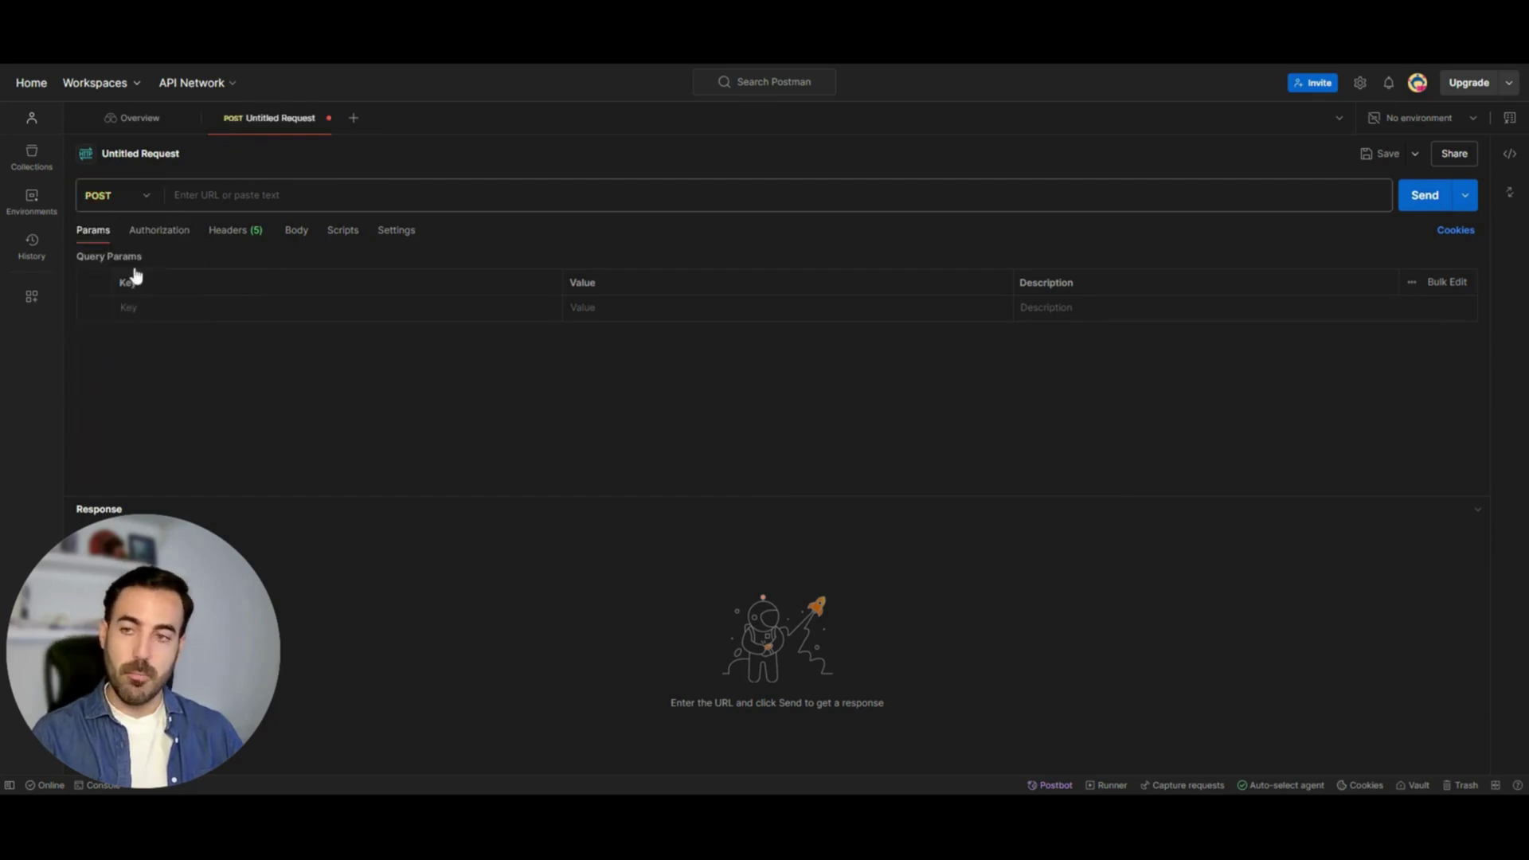
left_click(175, 195)
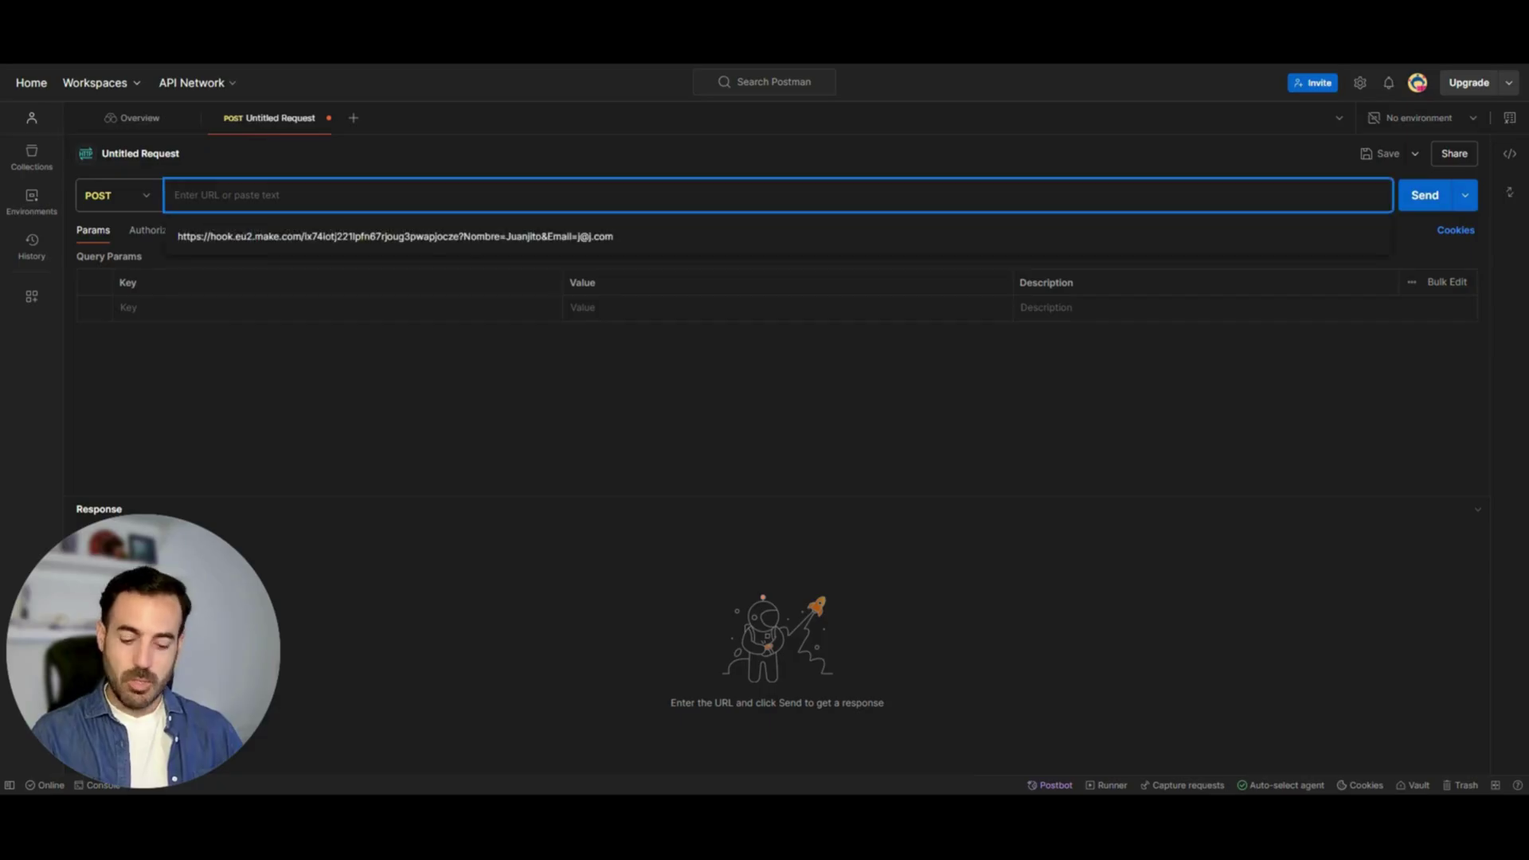
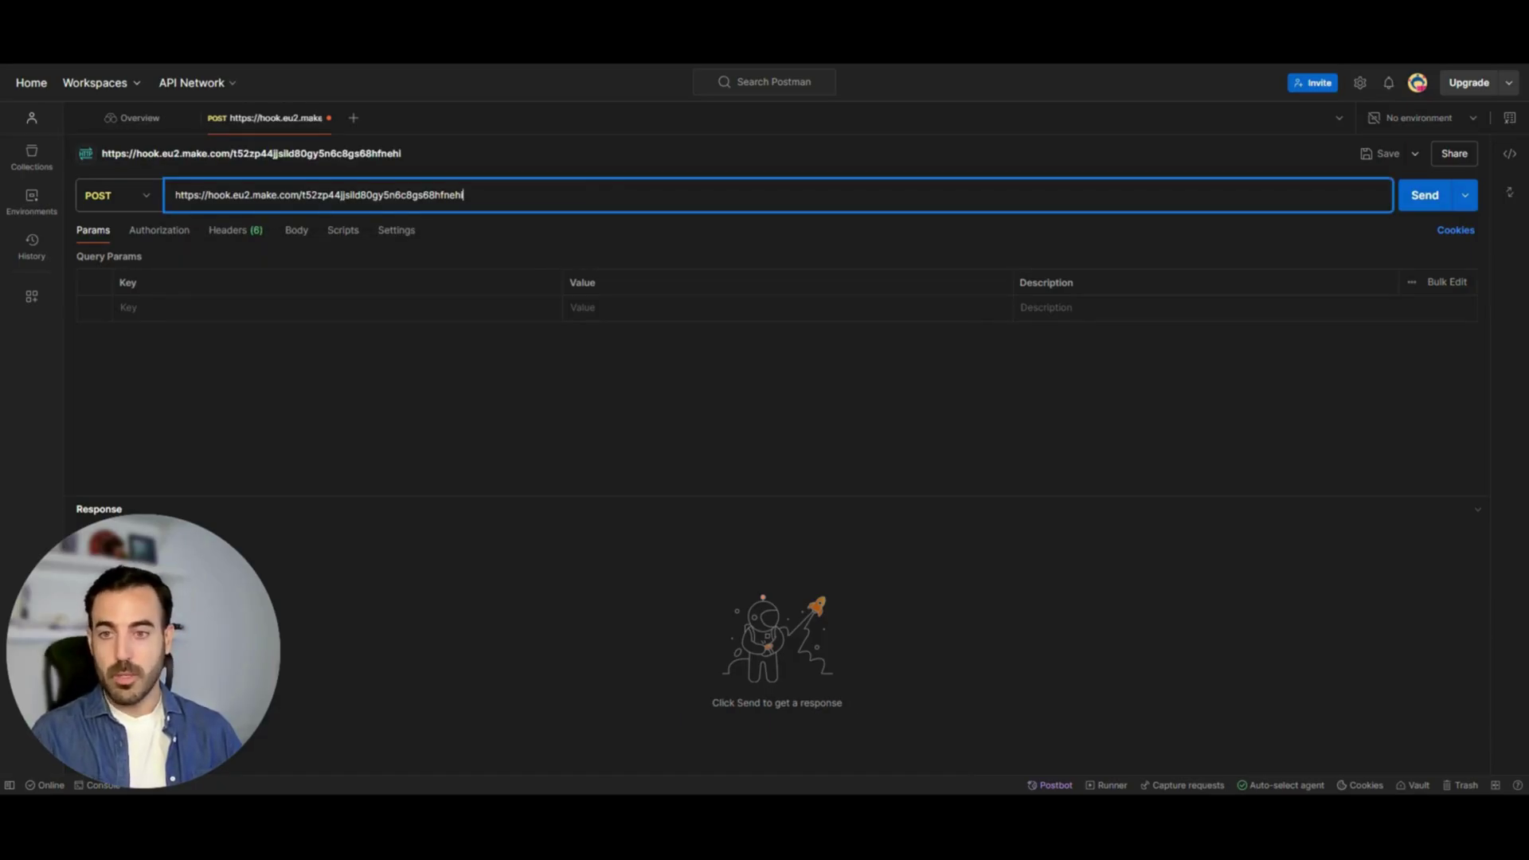
left_click(555, 236)
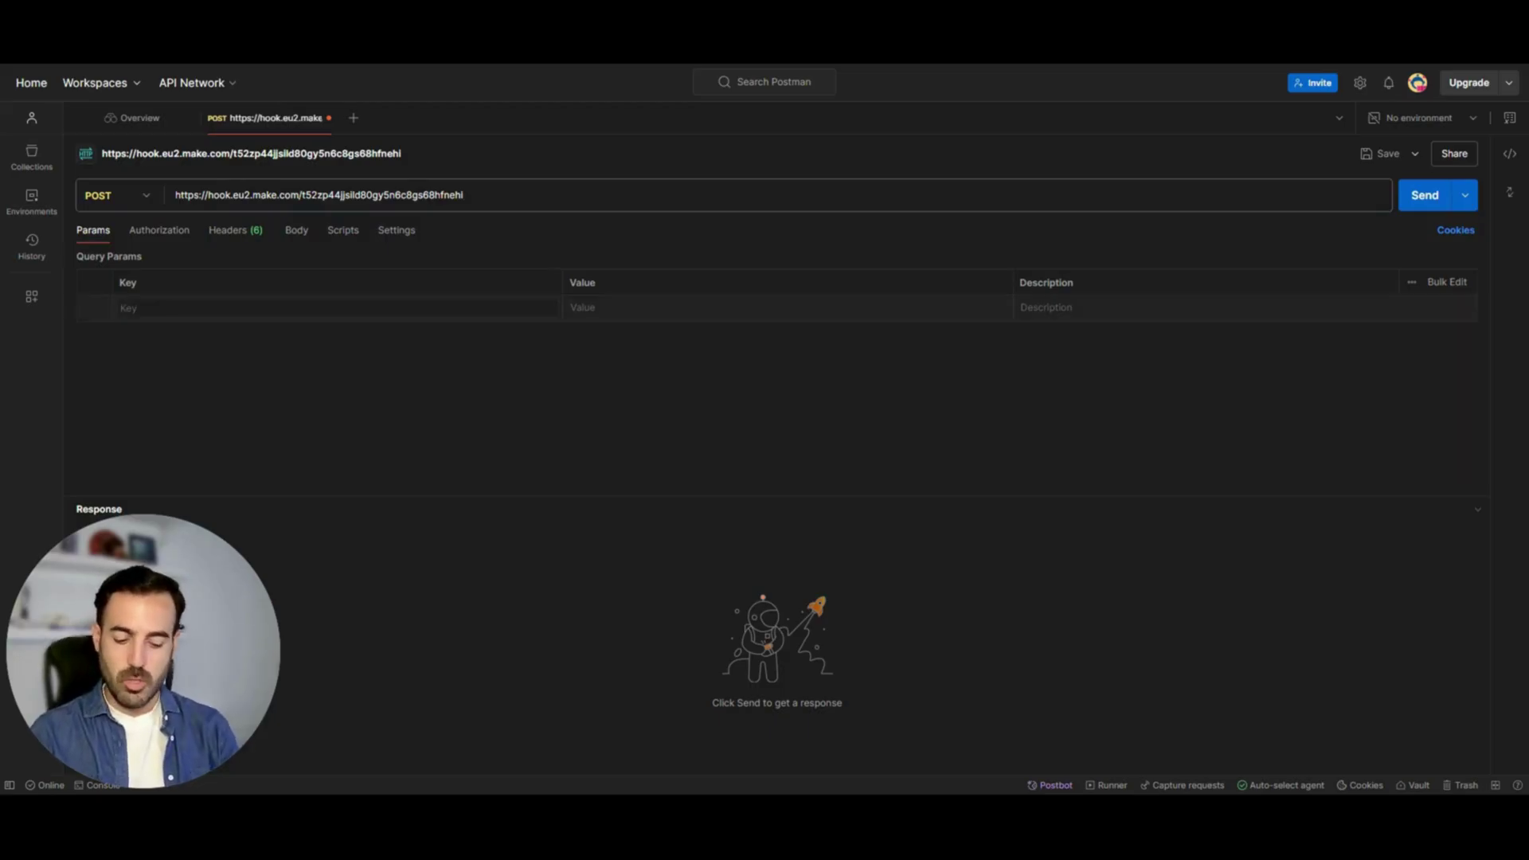
Add Nombre and Email parameters with a sample name and test e-mail, then send the request
type("Nombre")
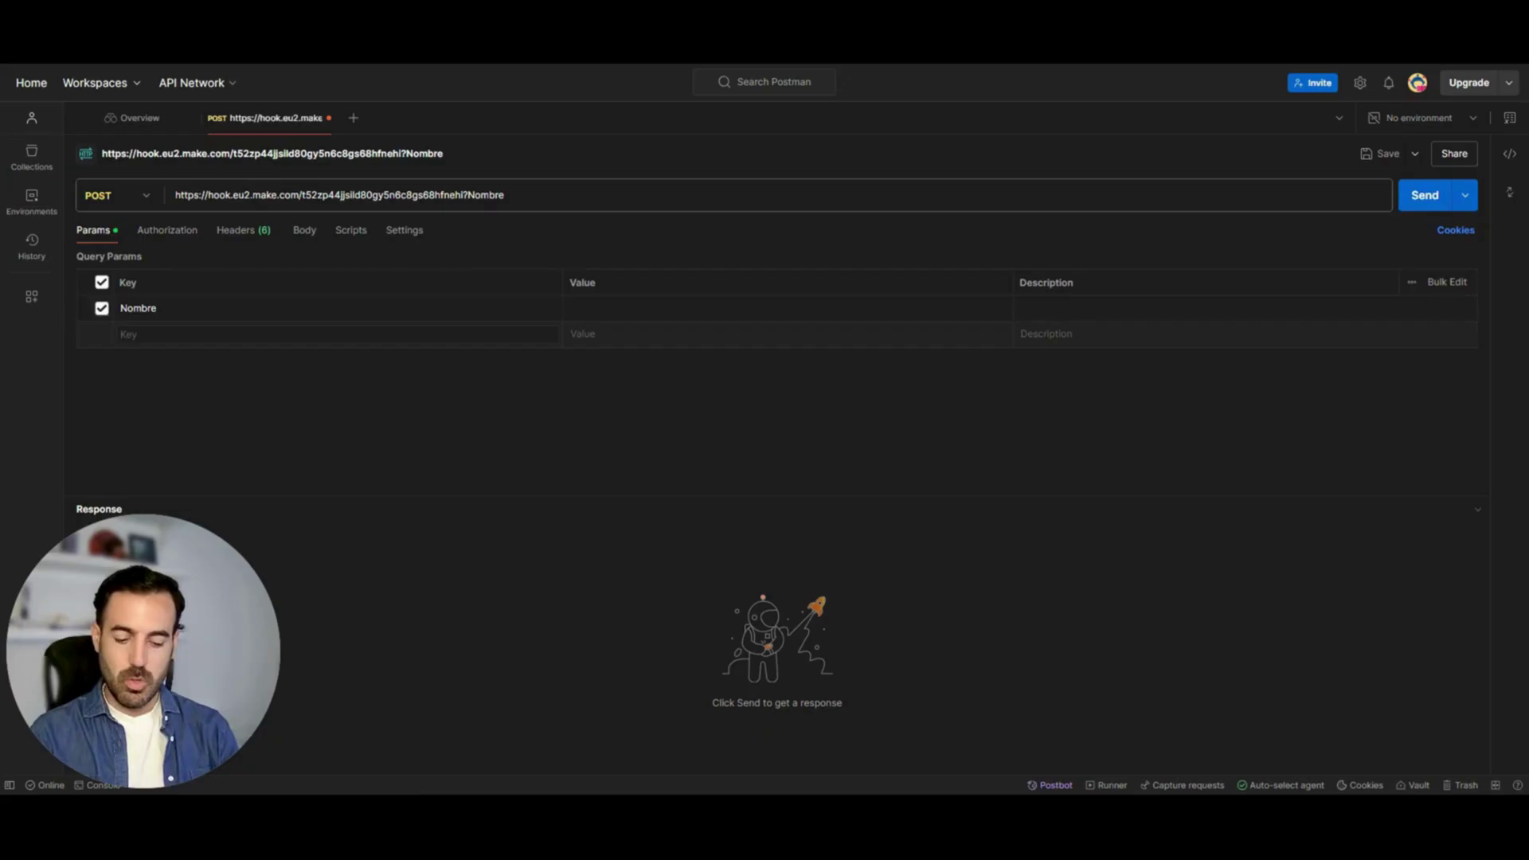
type("&Email")
left_click(570, 308)
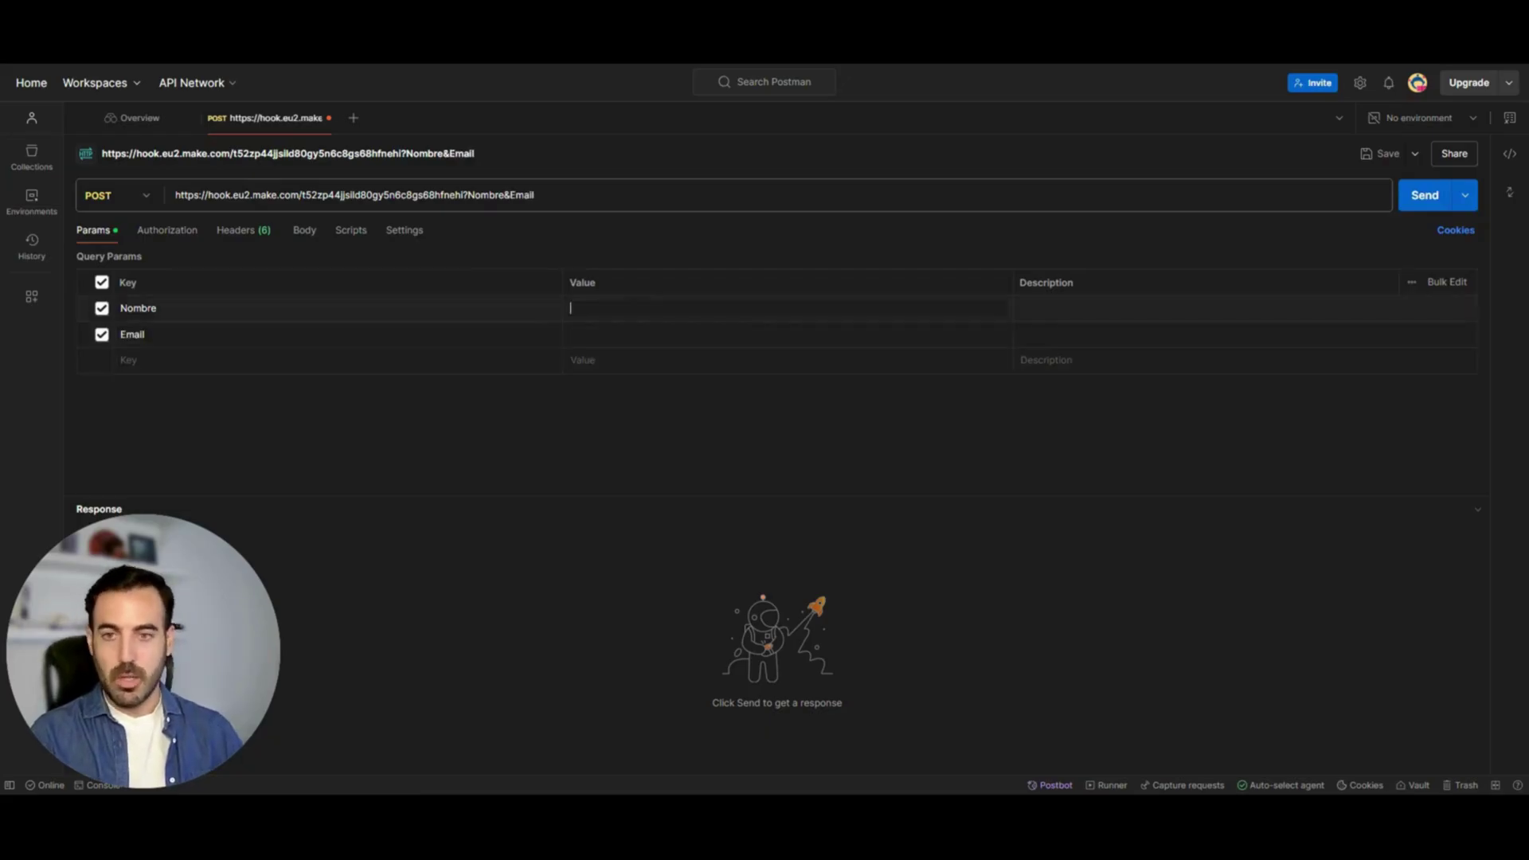
type("Juanjo")
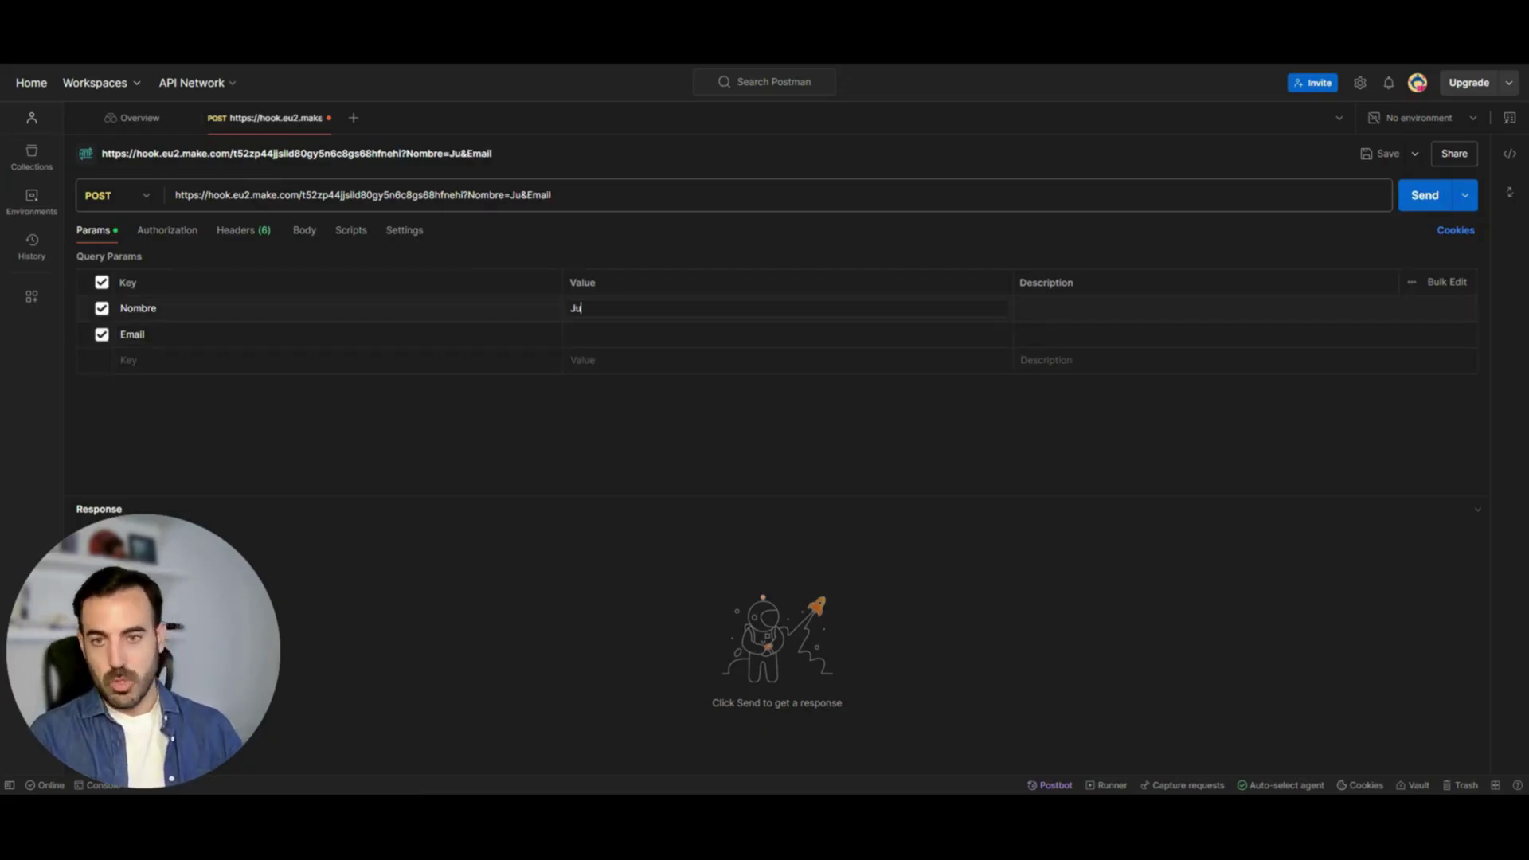
left_click(570, 335)
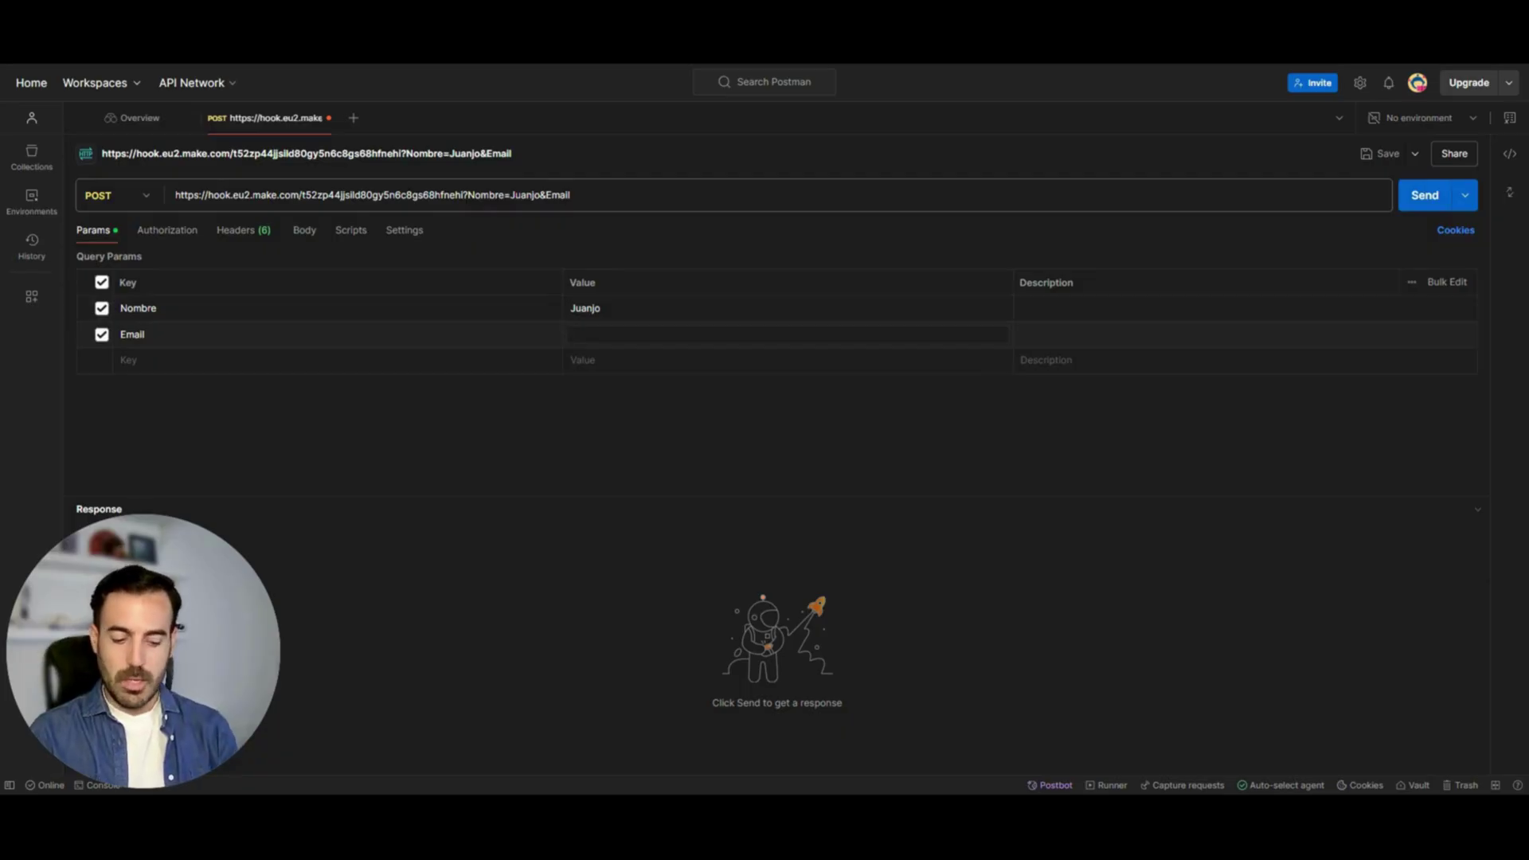
type("test@test")
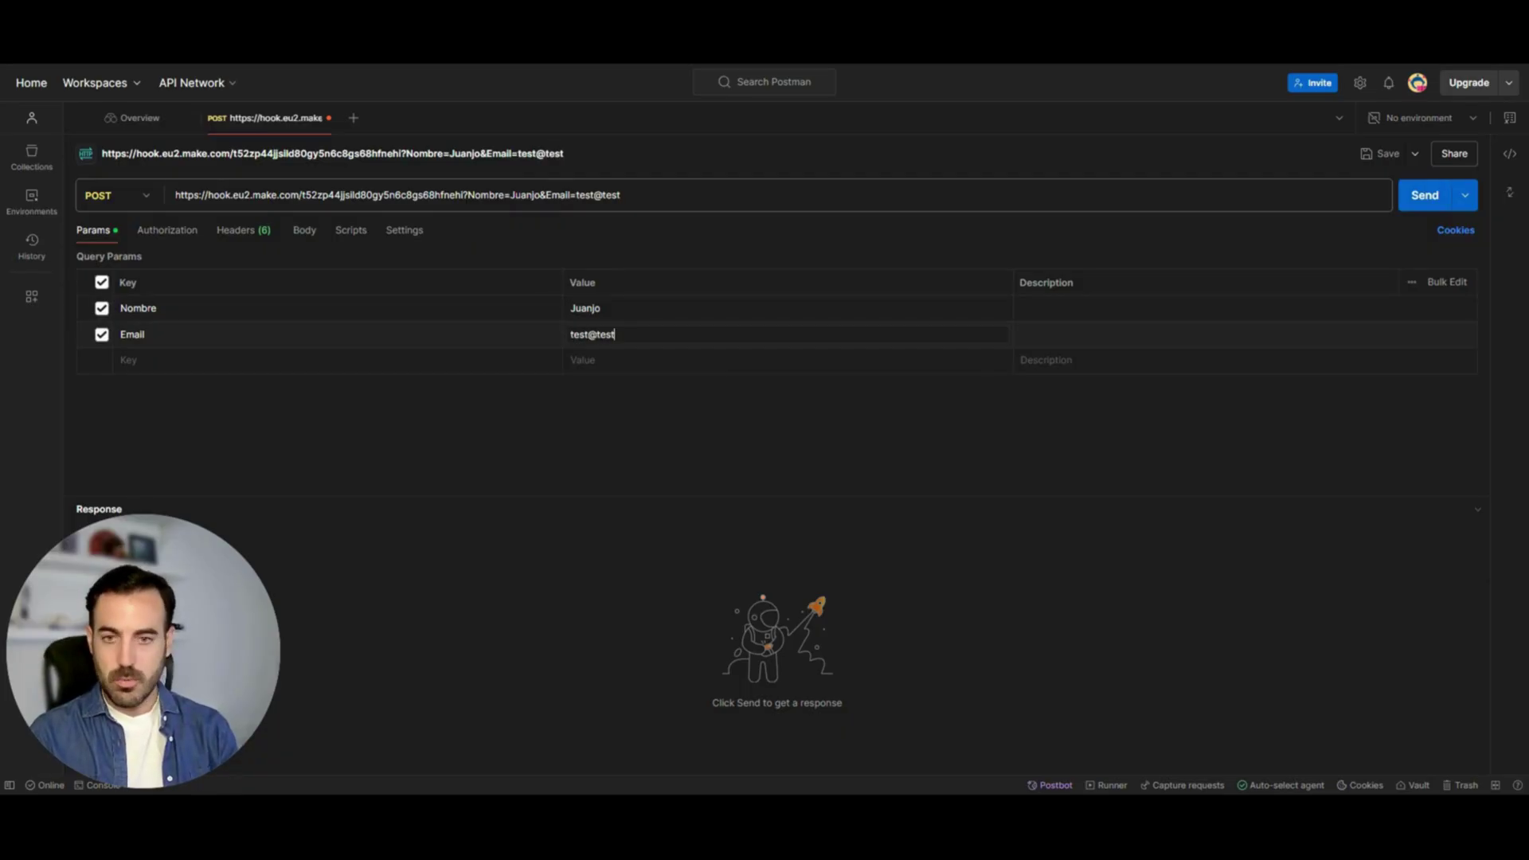
type(".com")
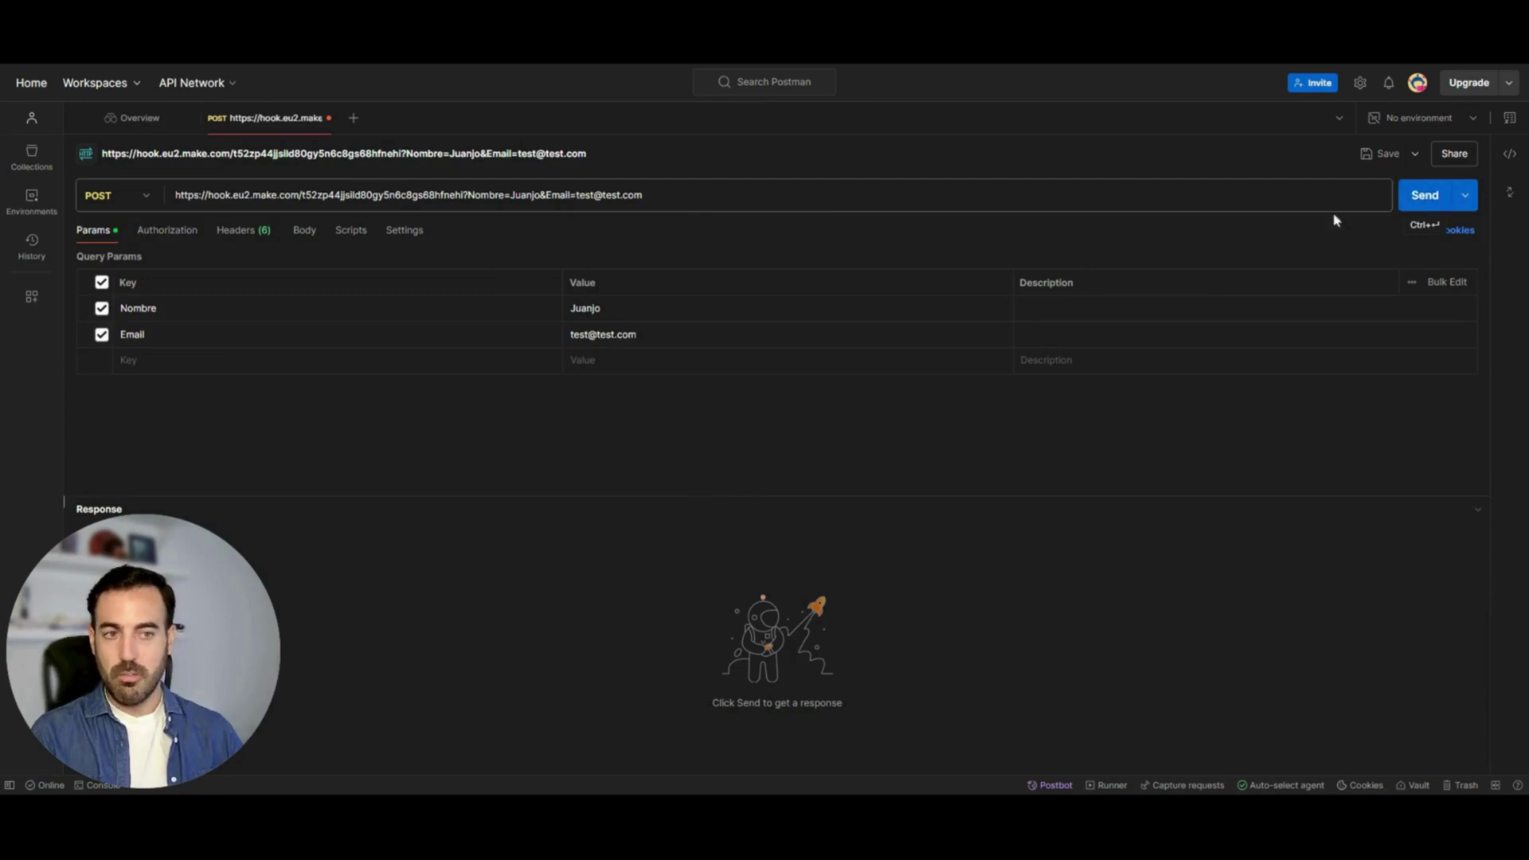
left_click(1418, 199)
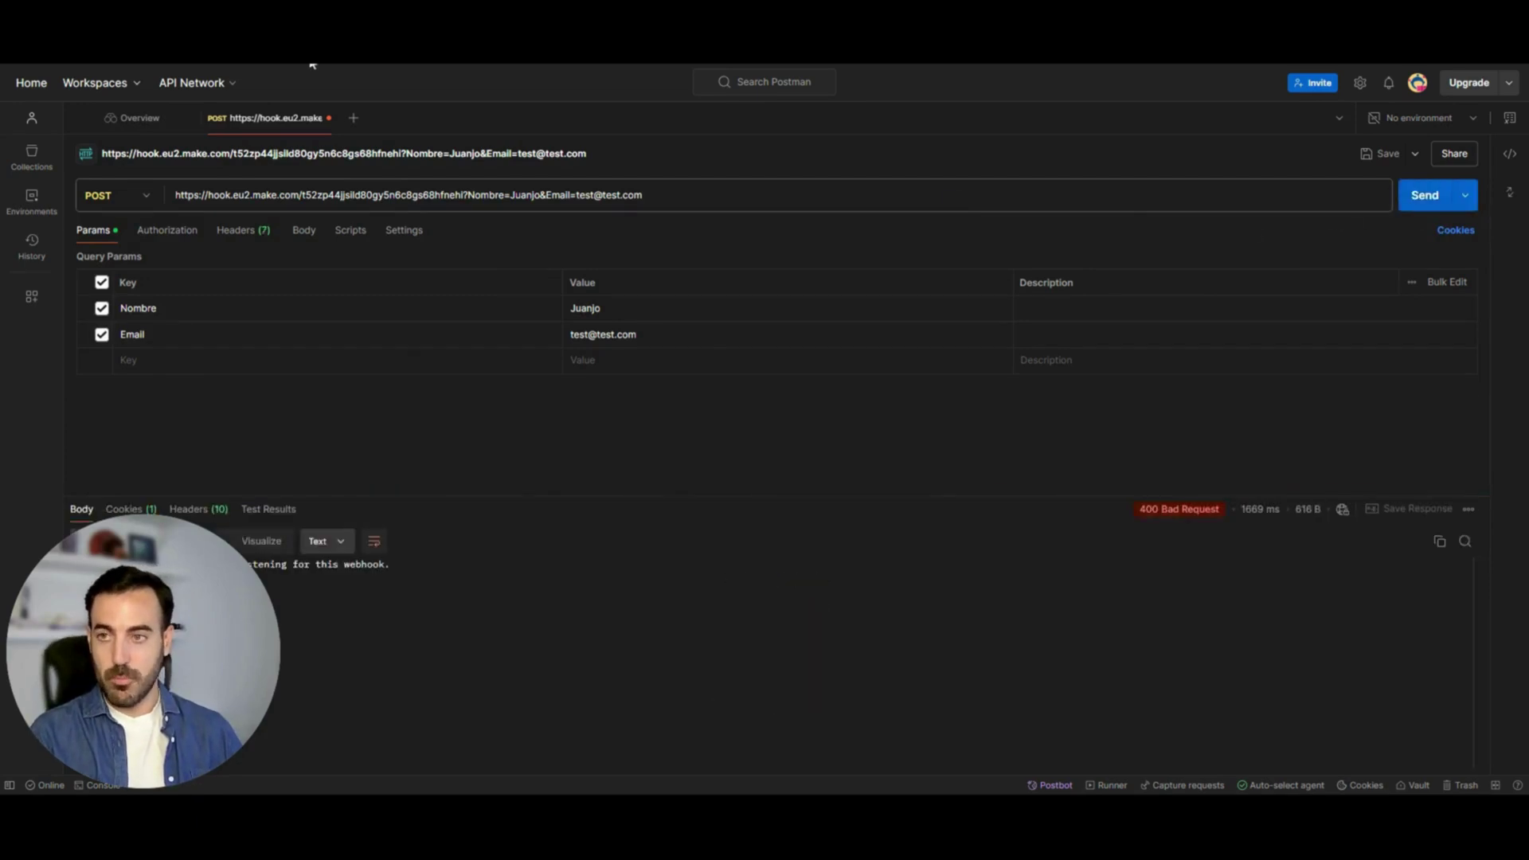
key("alt+Tab")
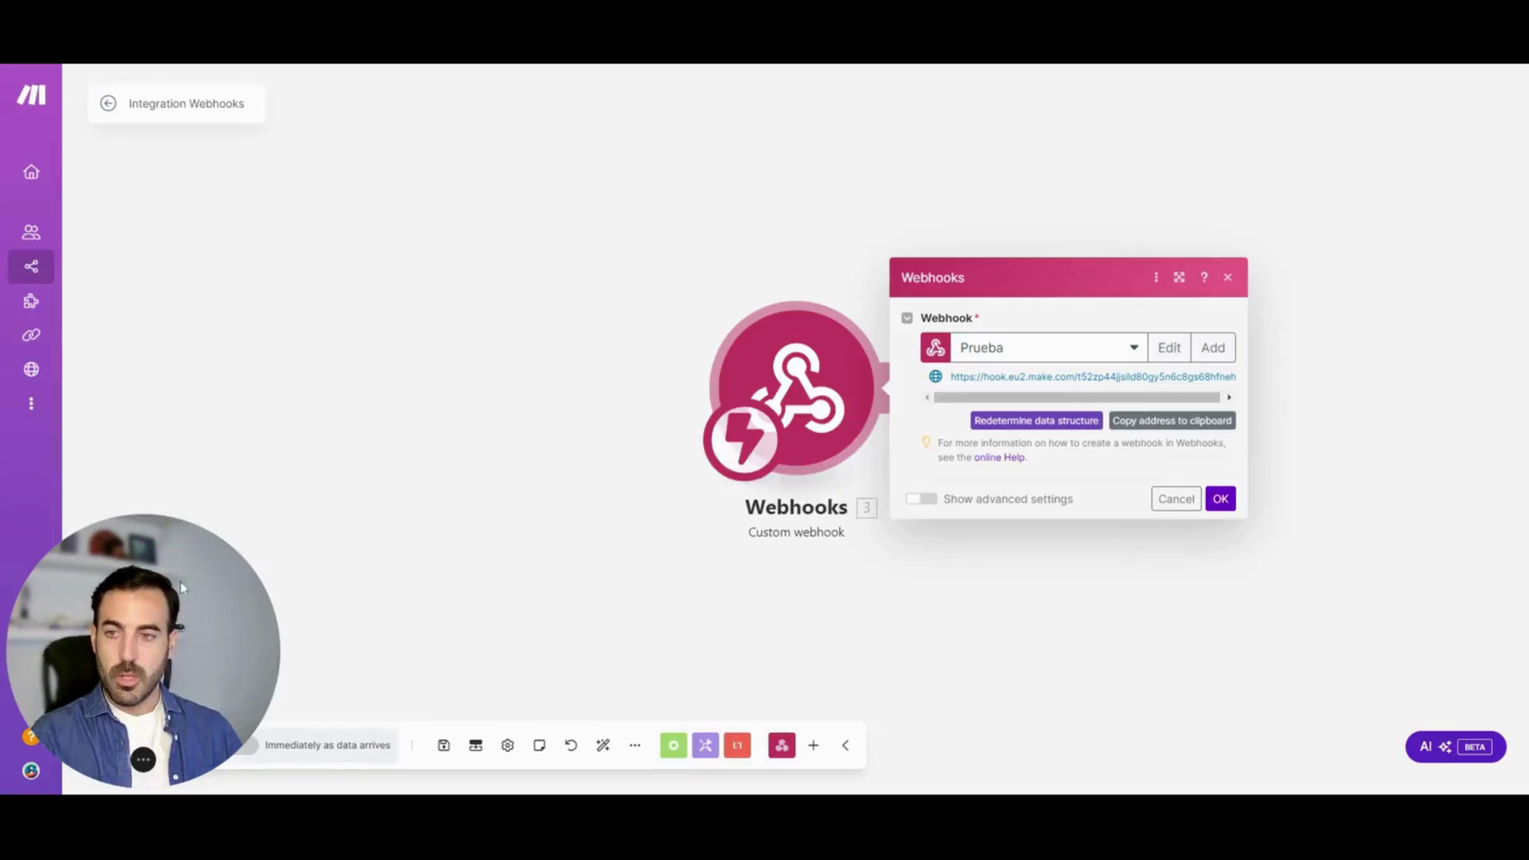
Run the scenario once and check the received Nombre and Email values in the webhook's output bundle
left_click(114, 753)
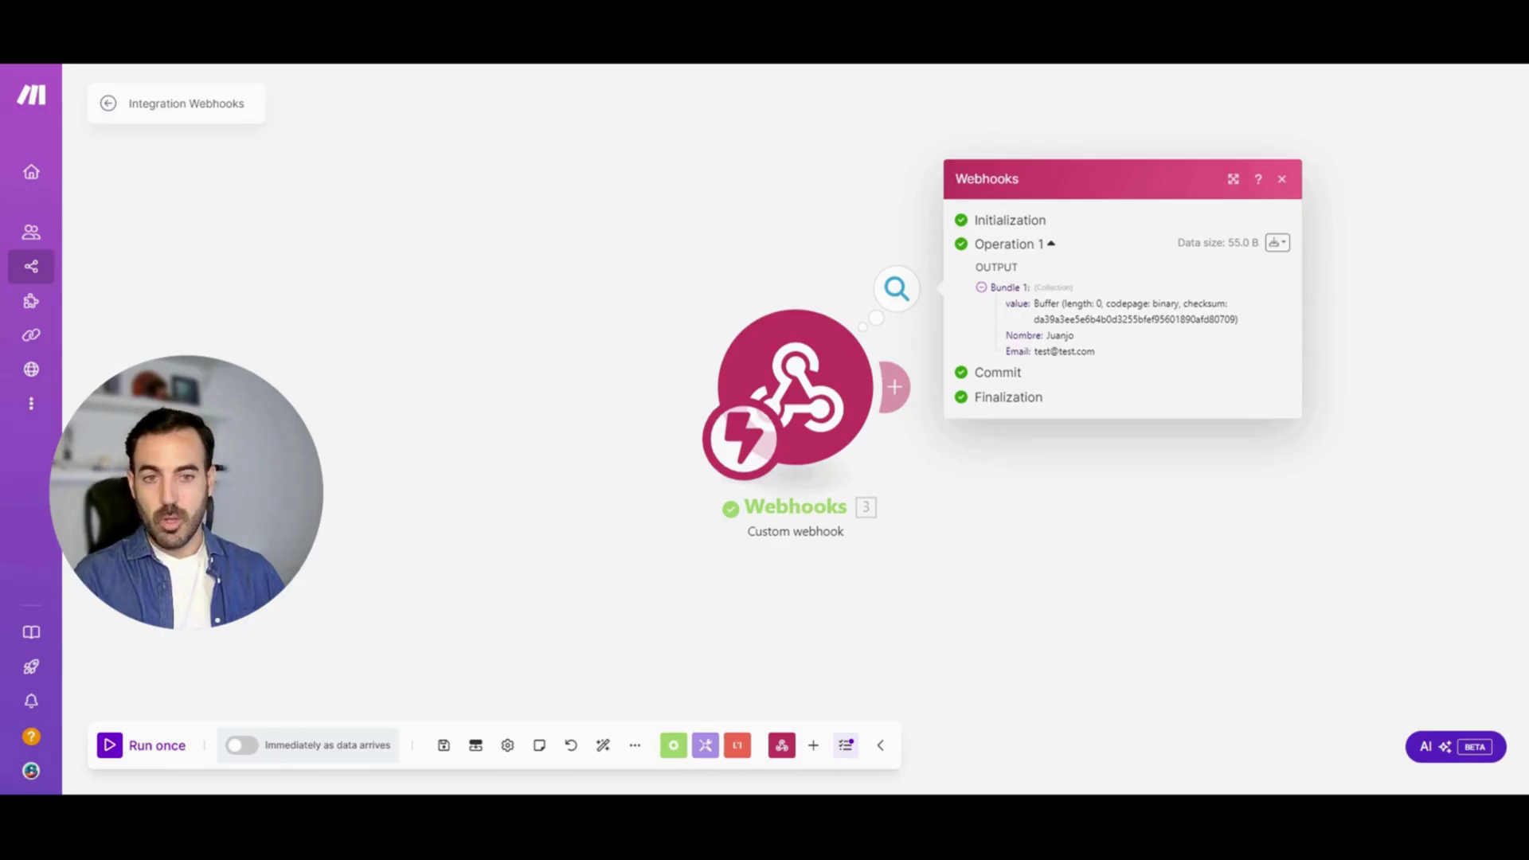
double_click(1060, 336)
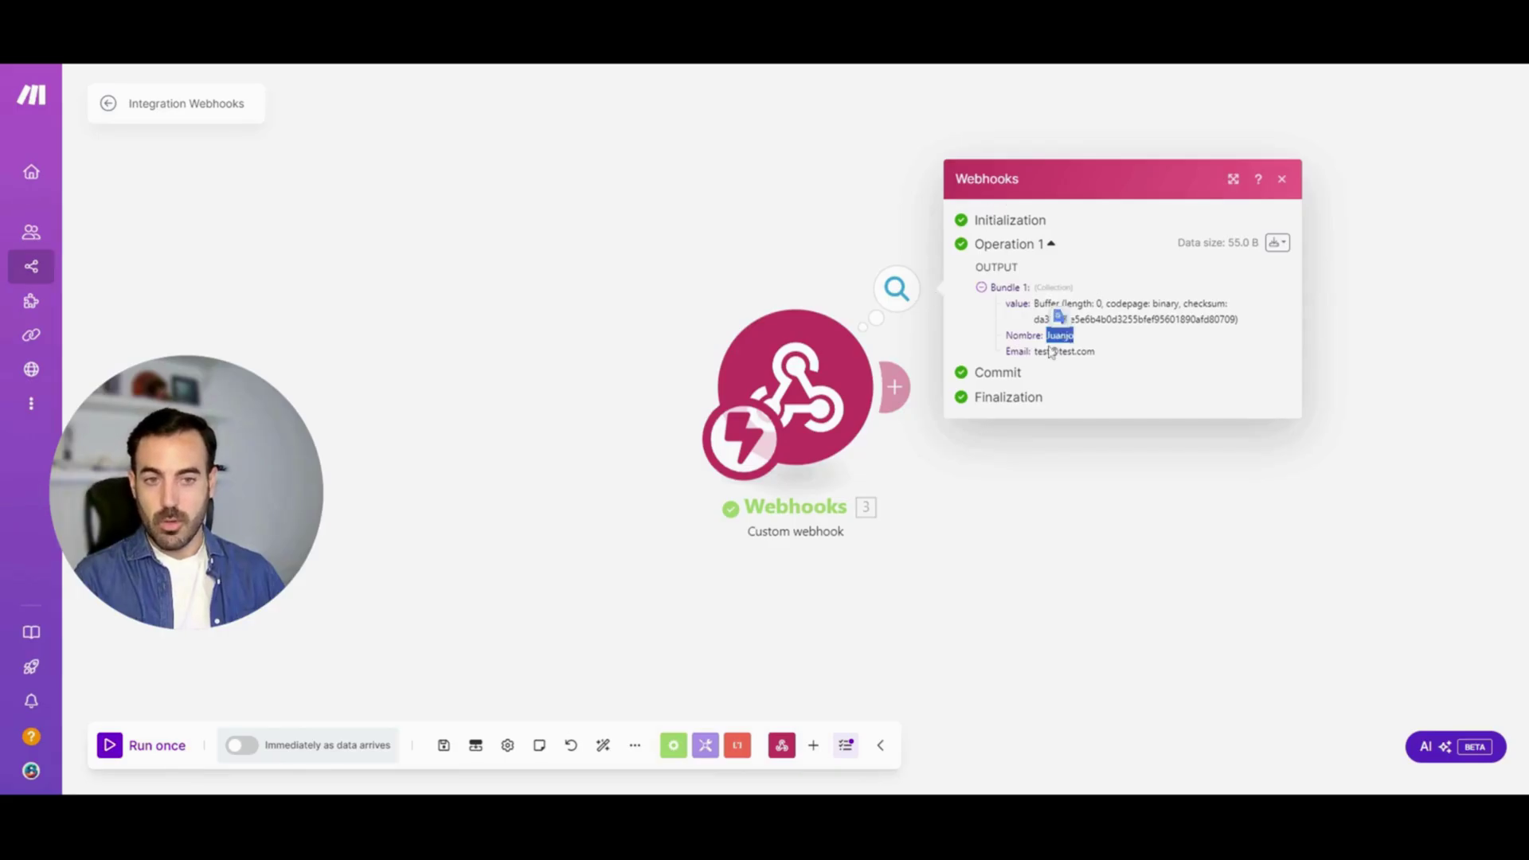
double_click(1065, 351)
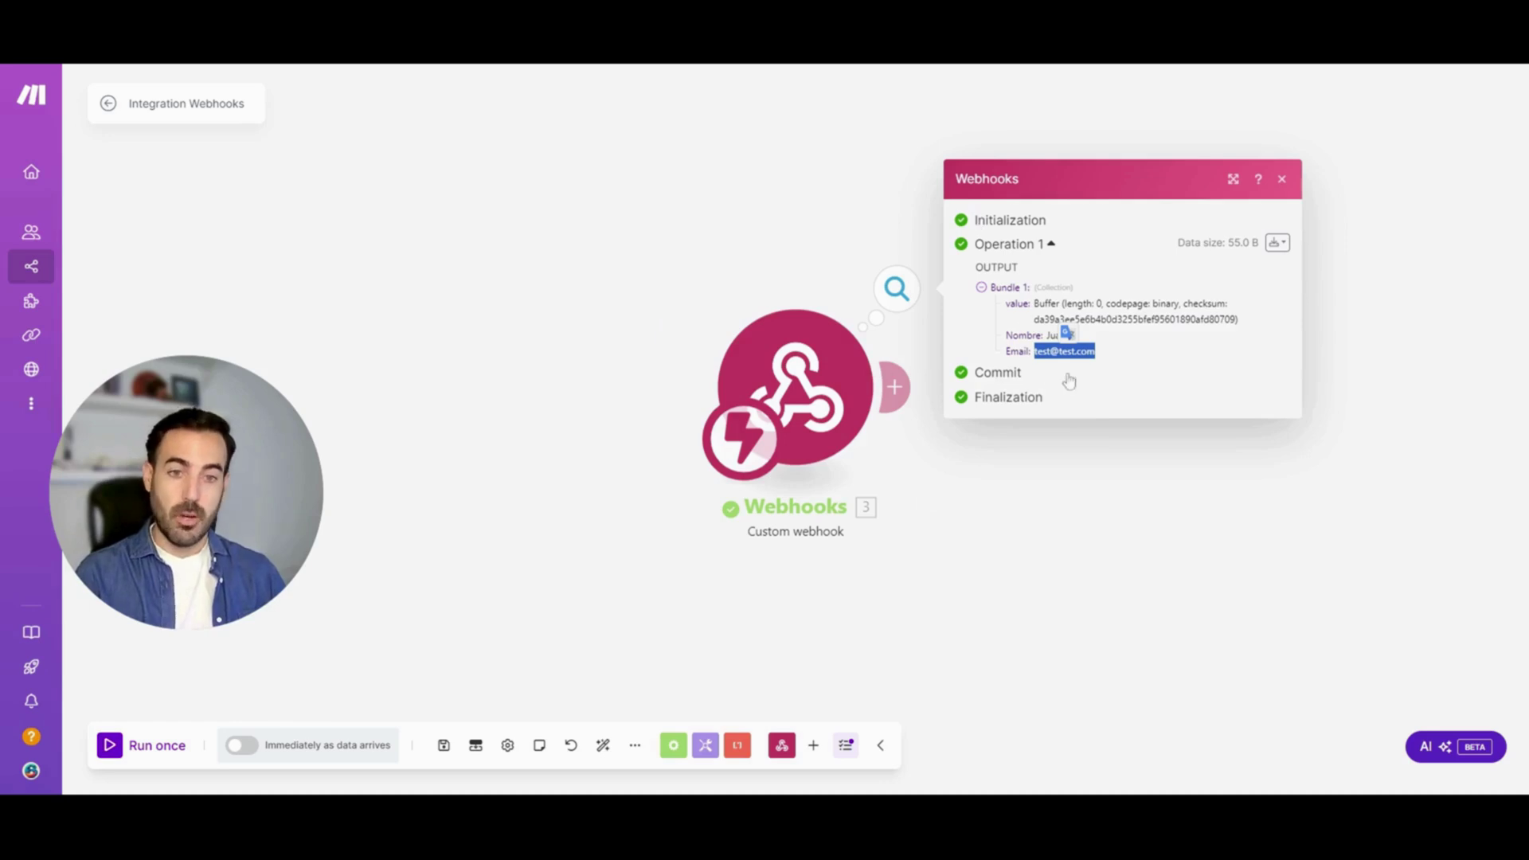
left_click(700, 263)
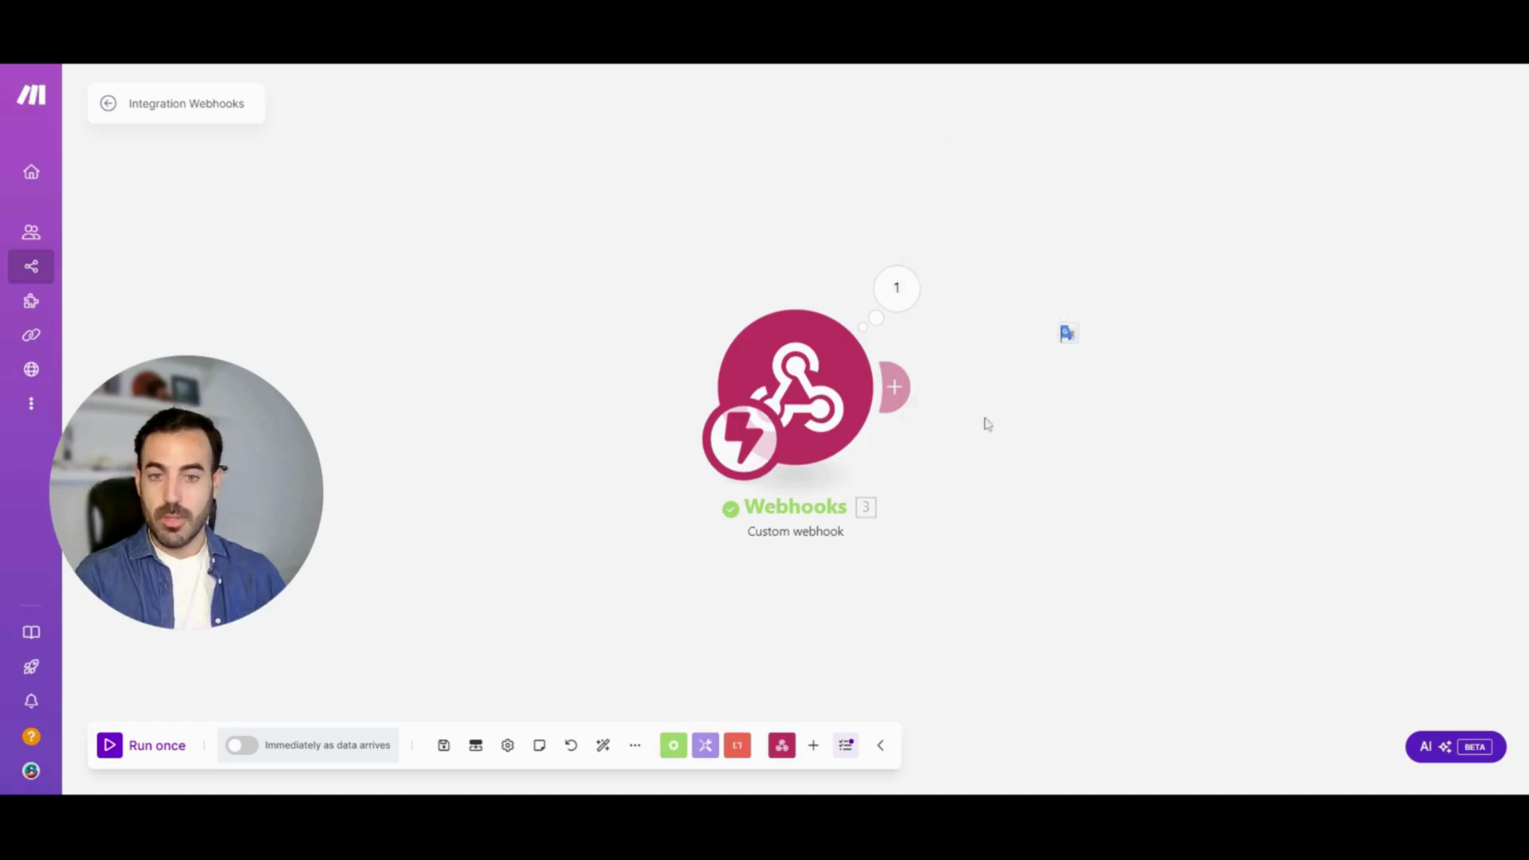
Add an empty module after the webhook, search apps for 'word', then clear the search
left_click(899, 387)
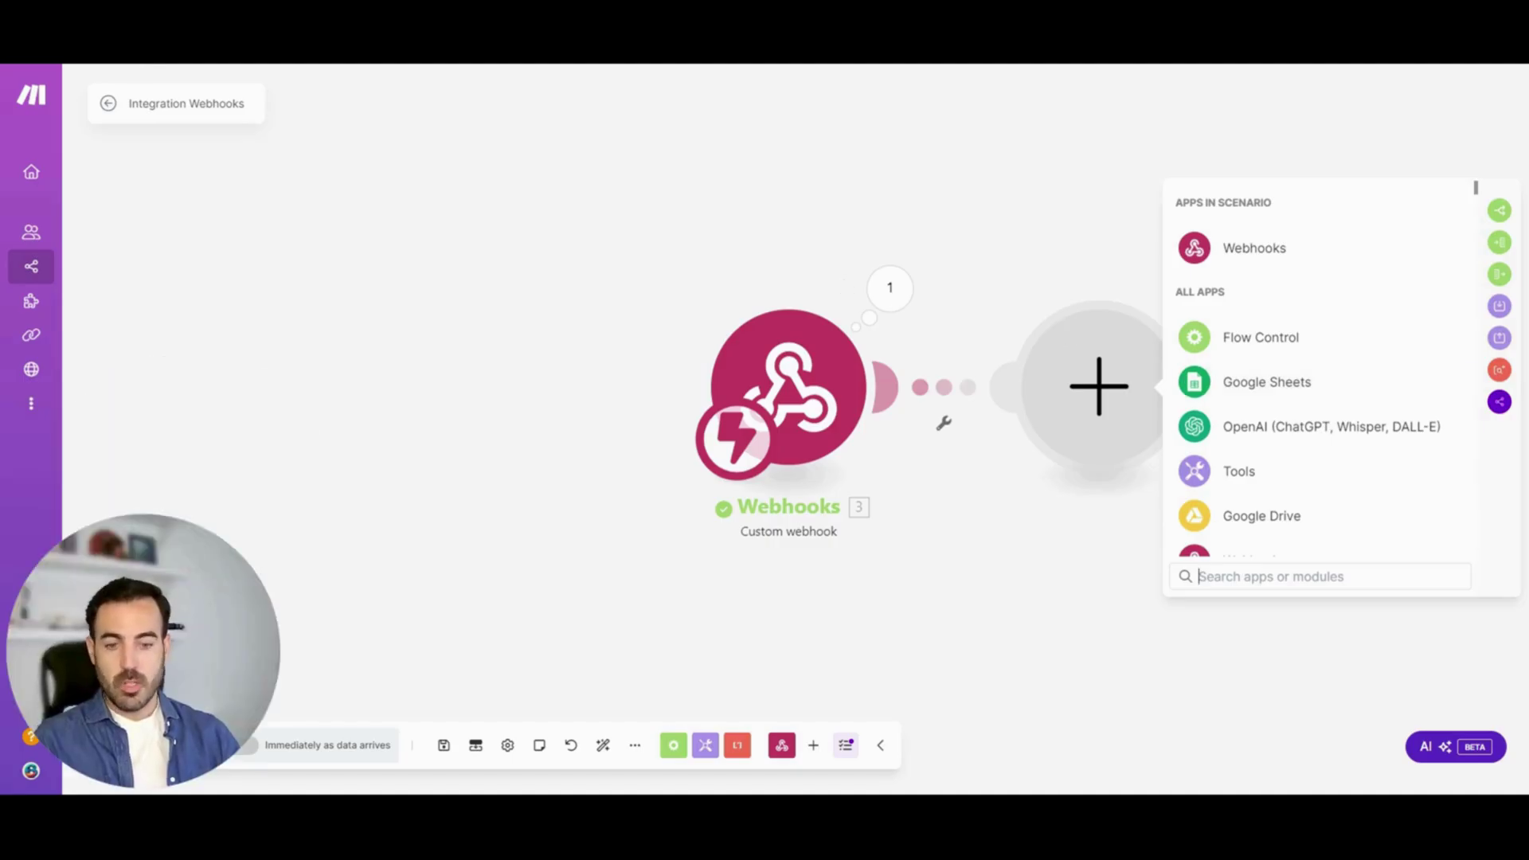
type("w")
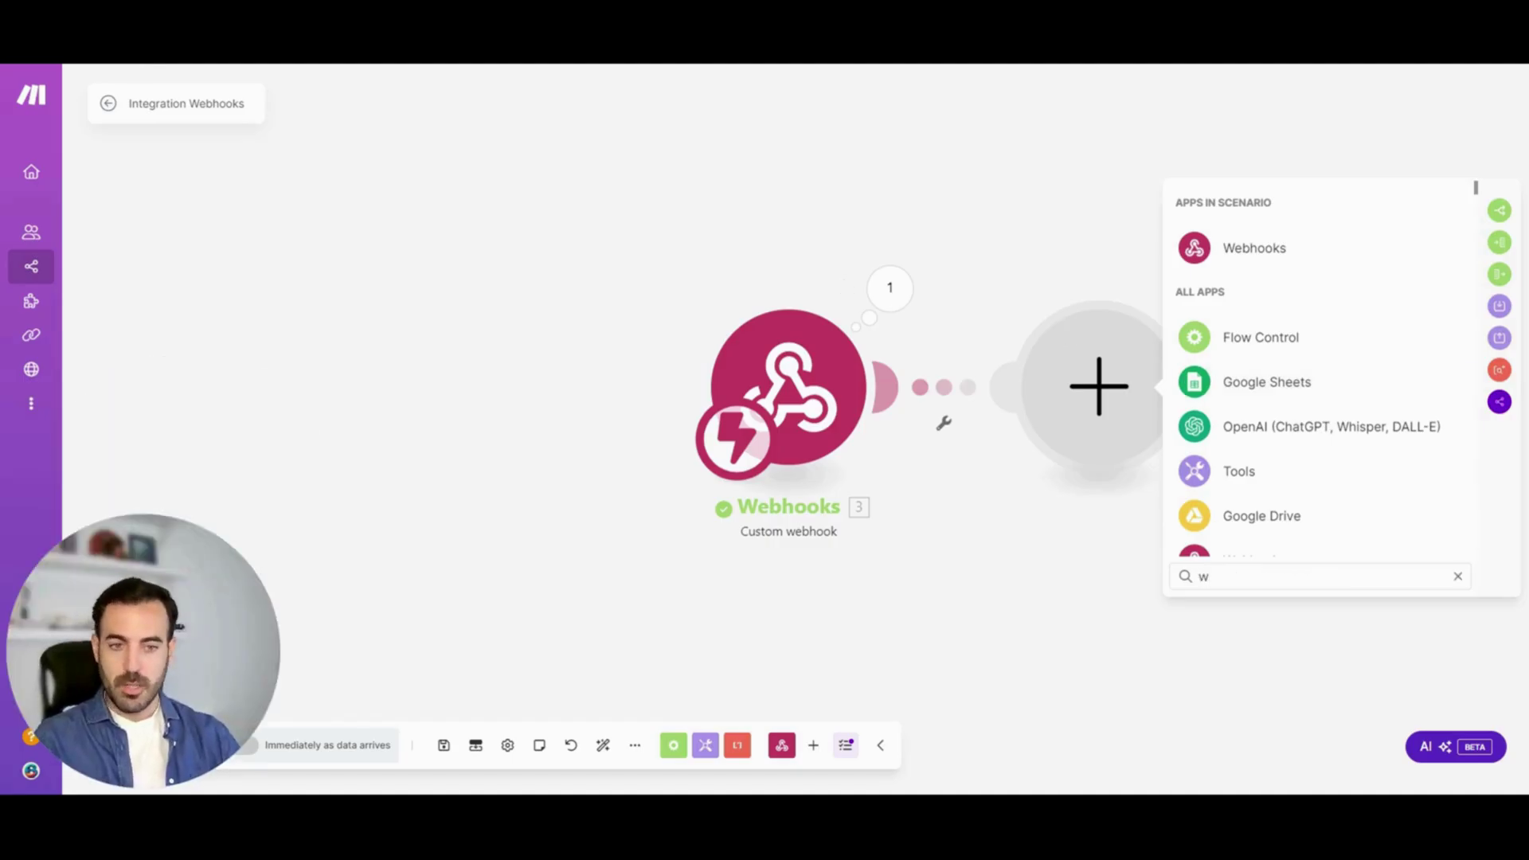
type("ord")
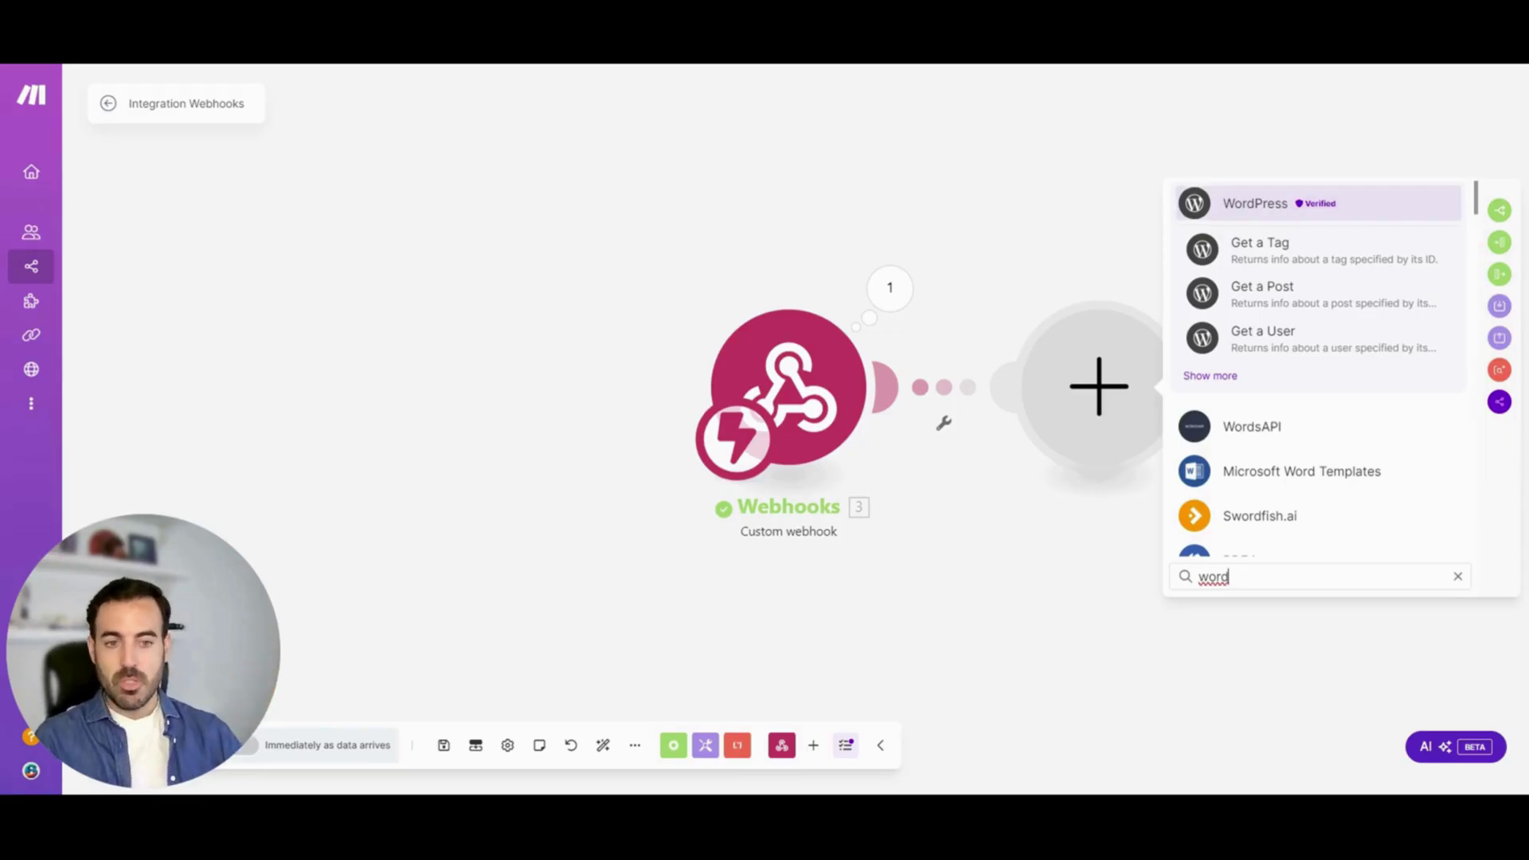
left_click_drag(1230, 577, 1199, 582)
key("BackSpace")
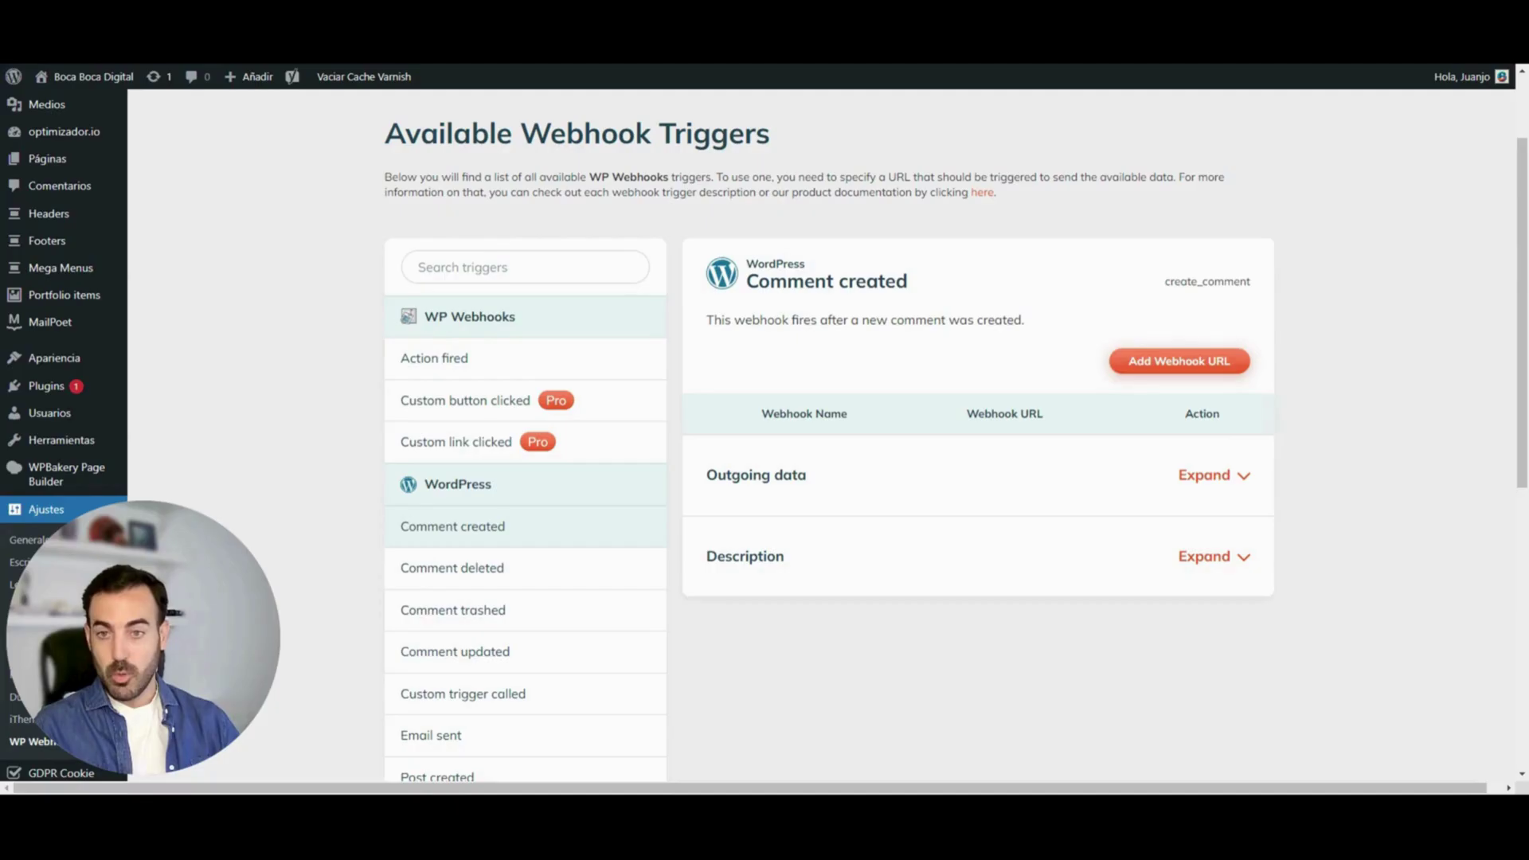
left_click_drag(590, 177, 669, 176)
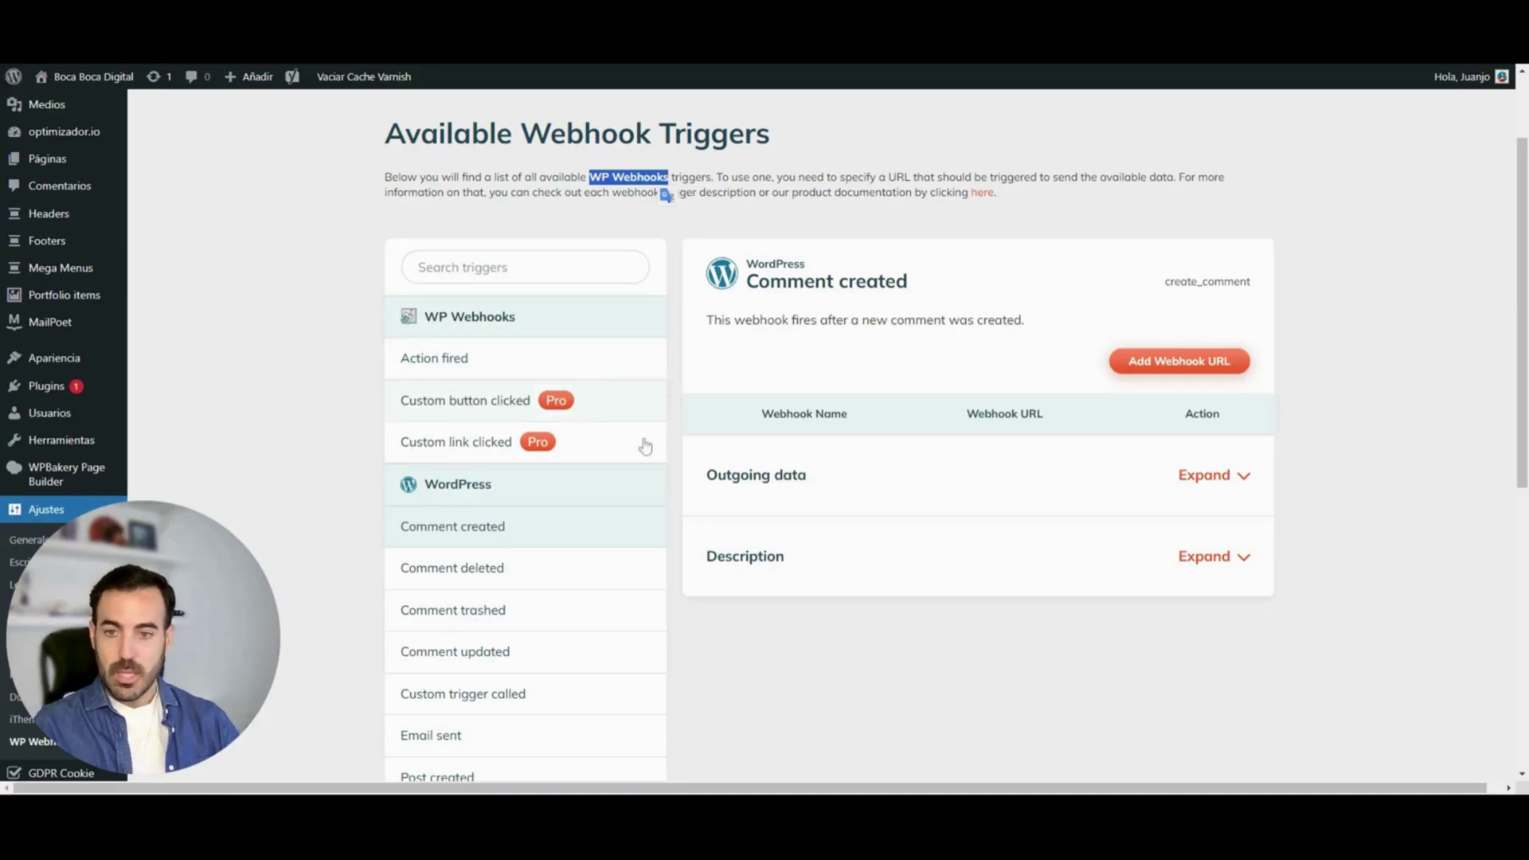
left_click_drag(1519, 250, 1510, 335)
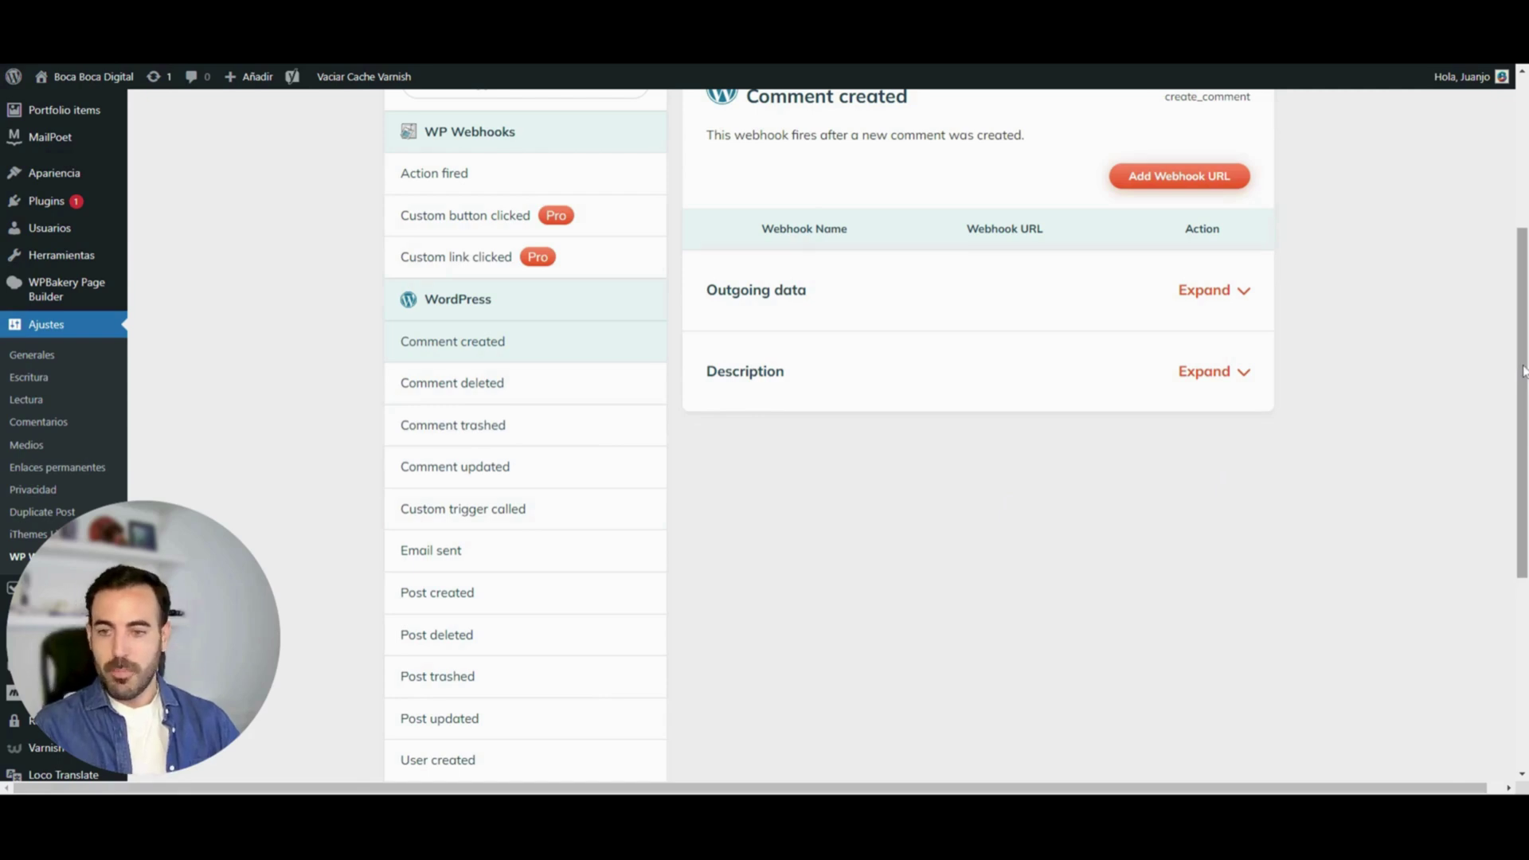
left_click_drag(1523, 371, 1518, 336)
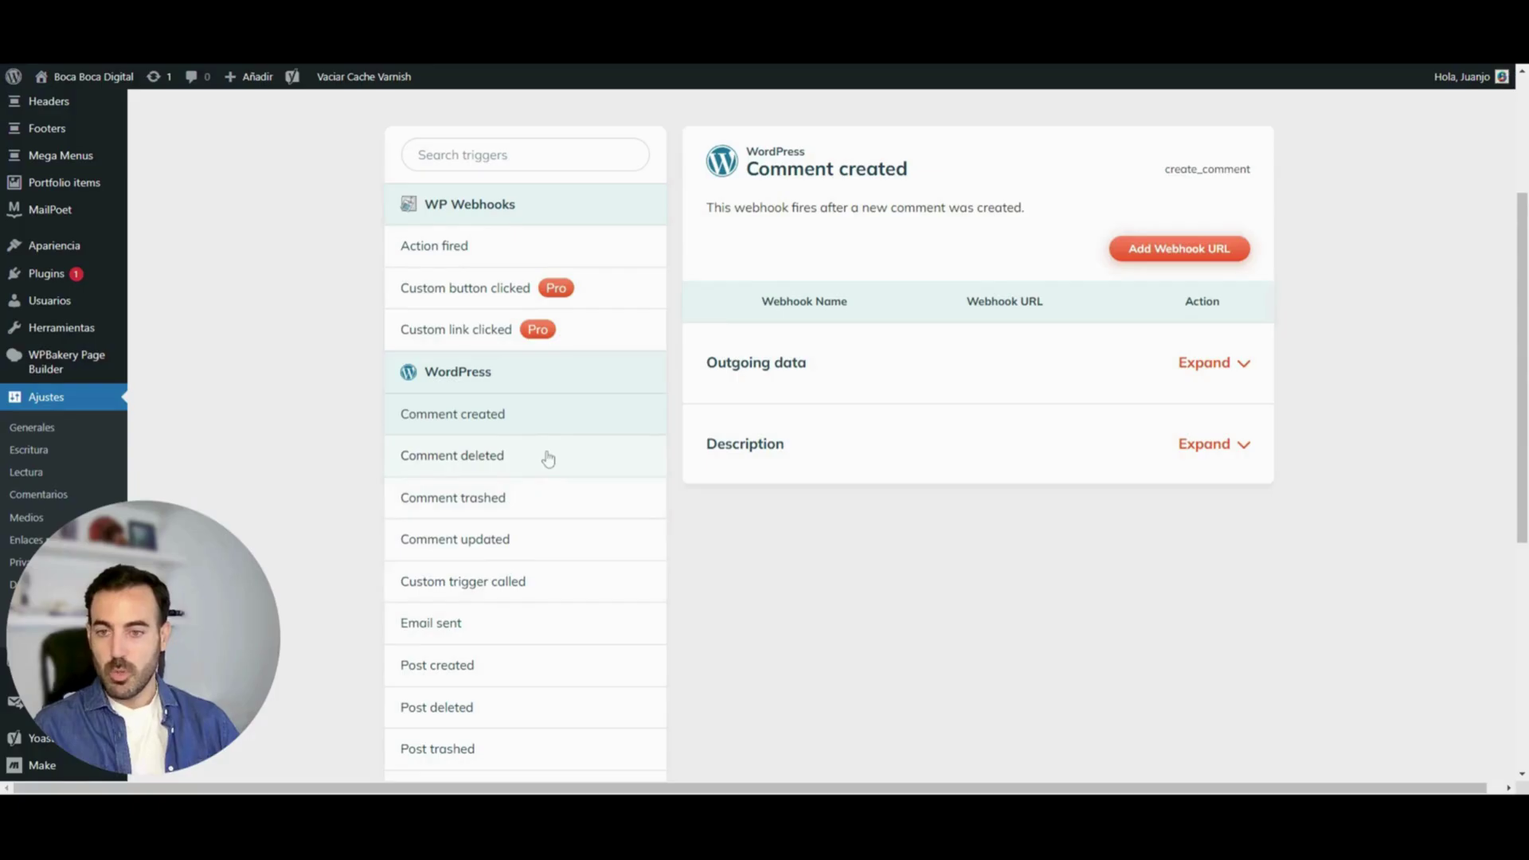
left_click(549, 457)
scroll(550, 458, "down", 1)
left_click(549, 477)
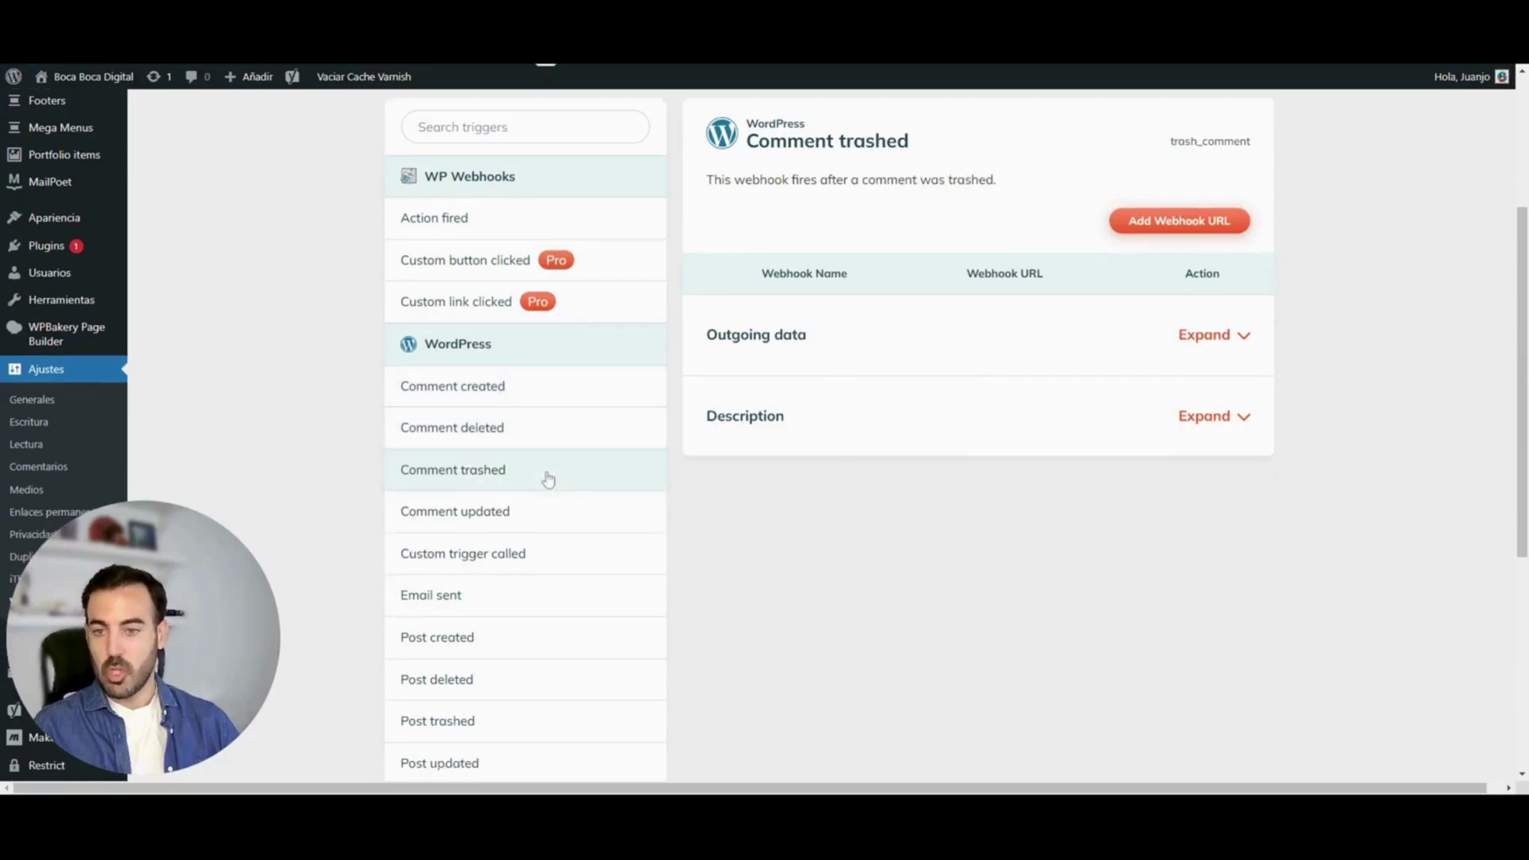
left_click(502, 395)
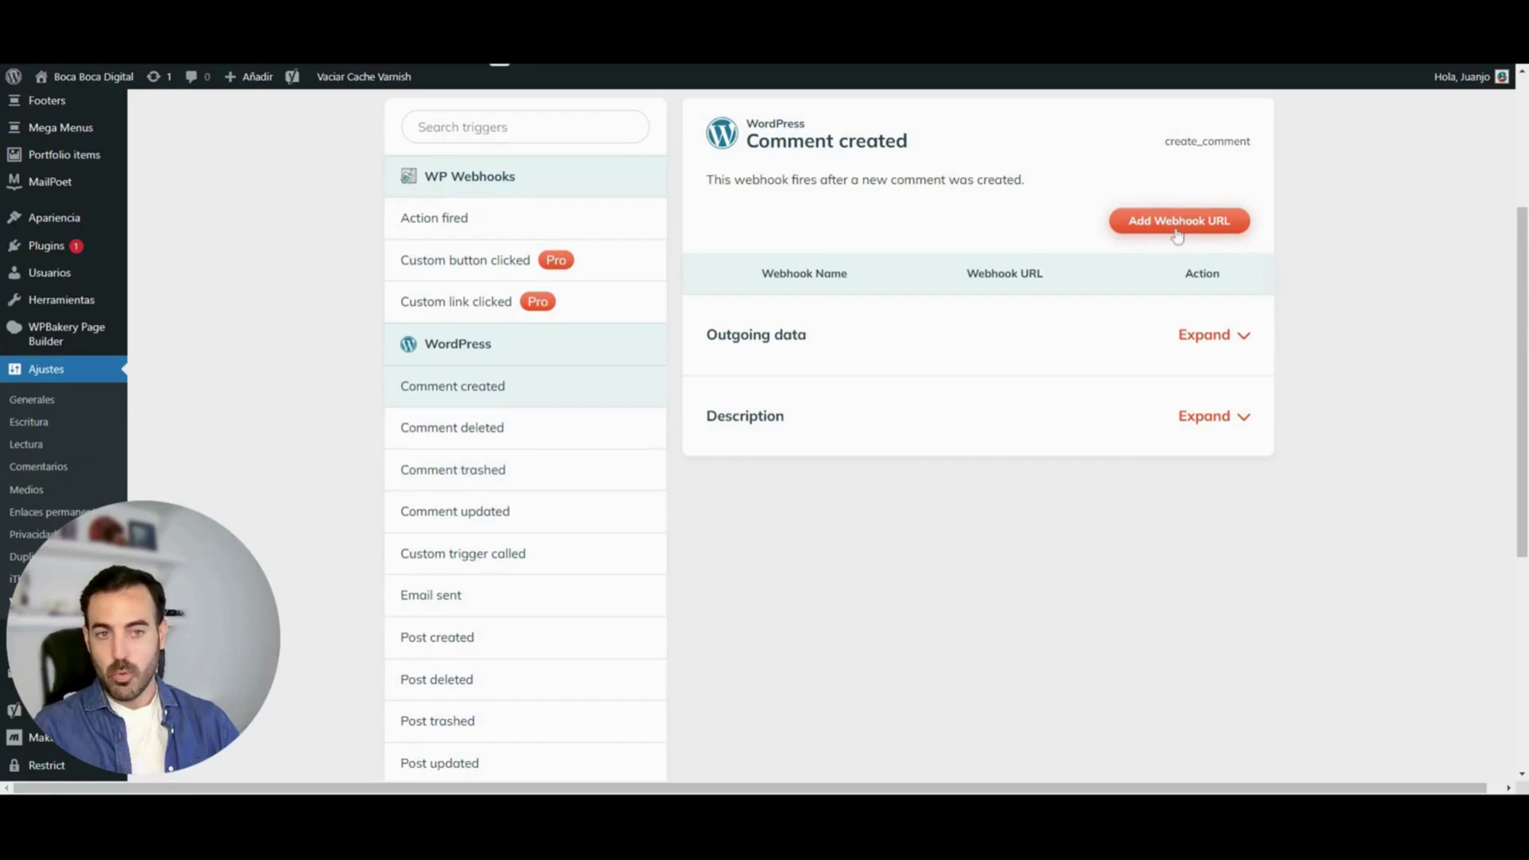
Add the pasted Make webhook URL to the create_comment trigger in WP Webhooks
left_click(1175, 227)
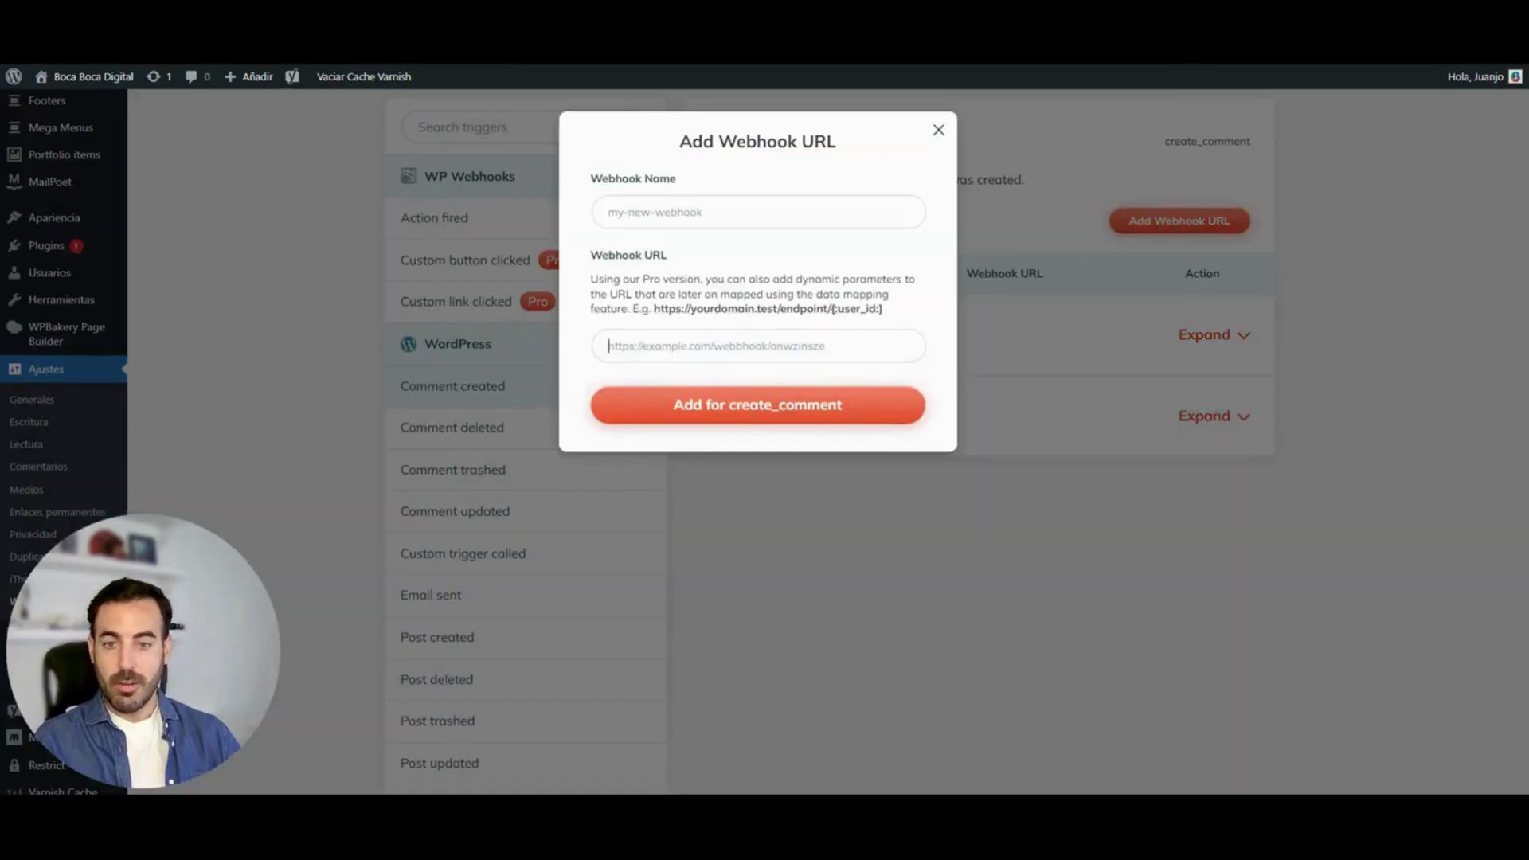
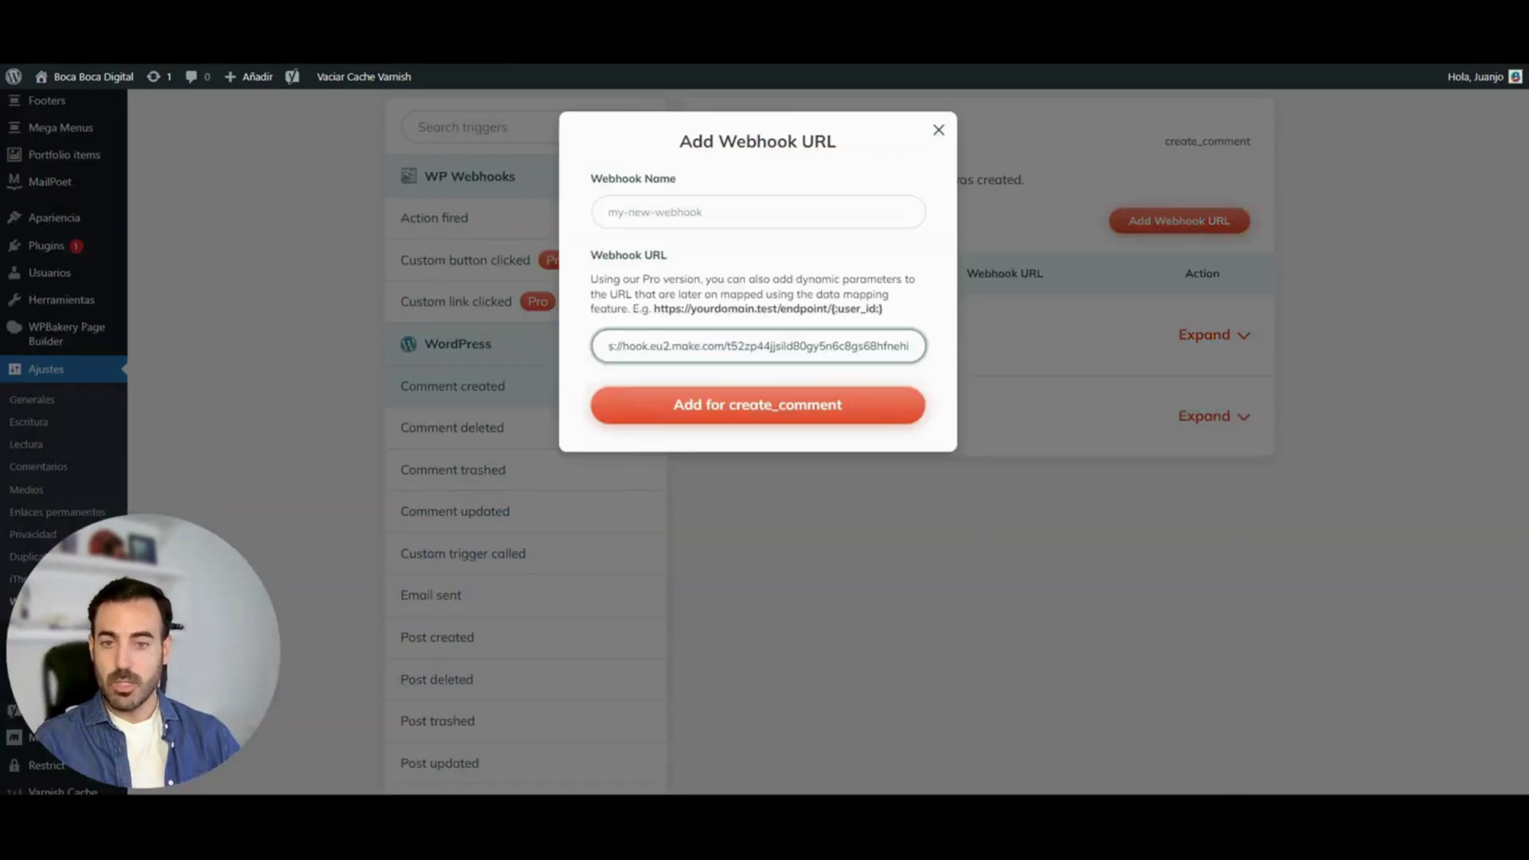
left_click(732, 408)
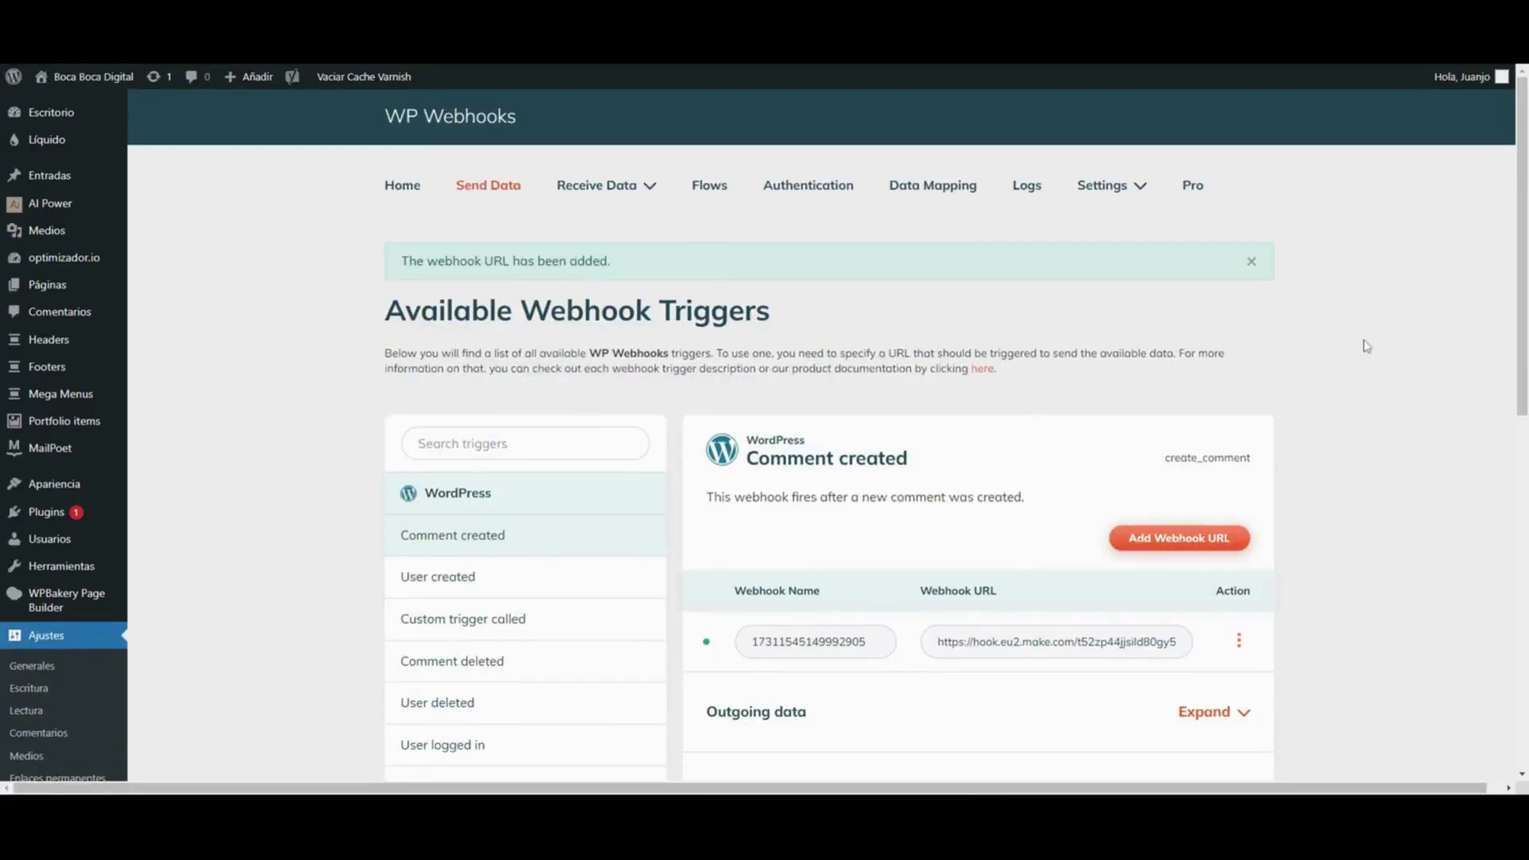
scroll(1330, 351, "down", 3)
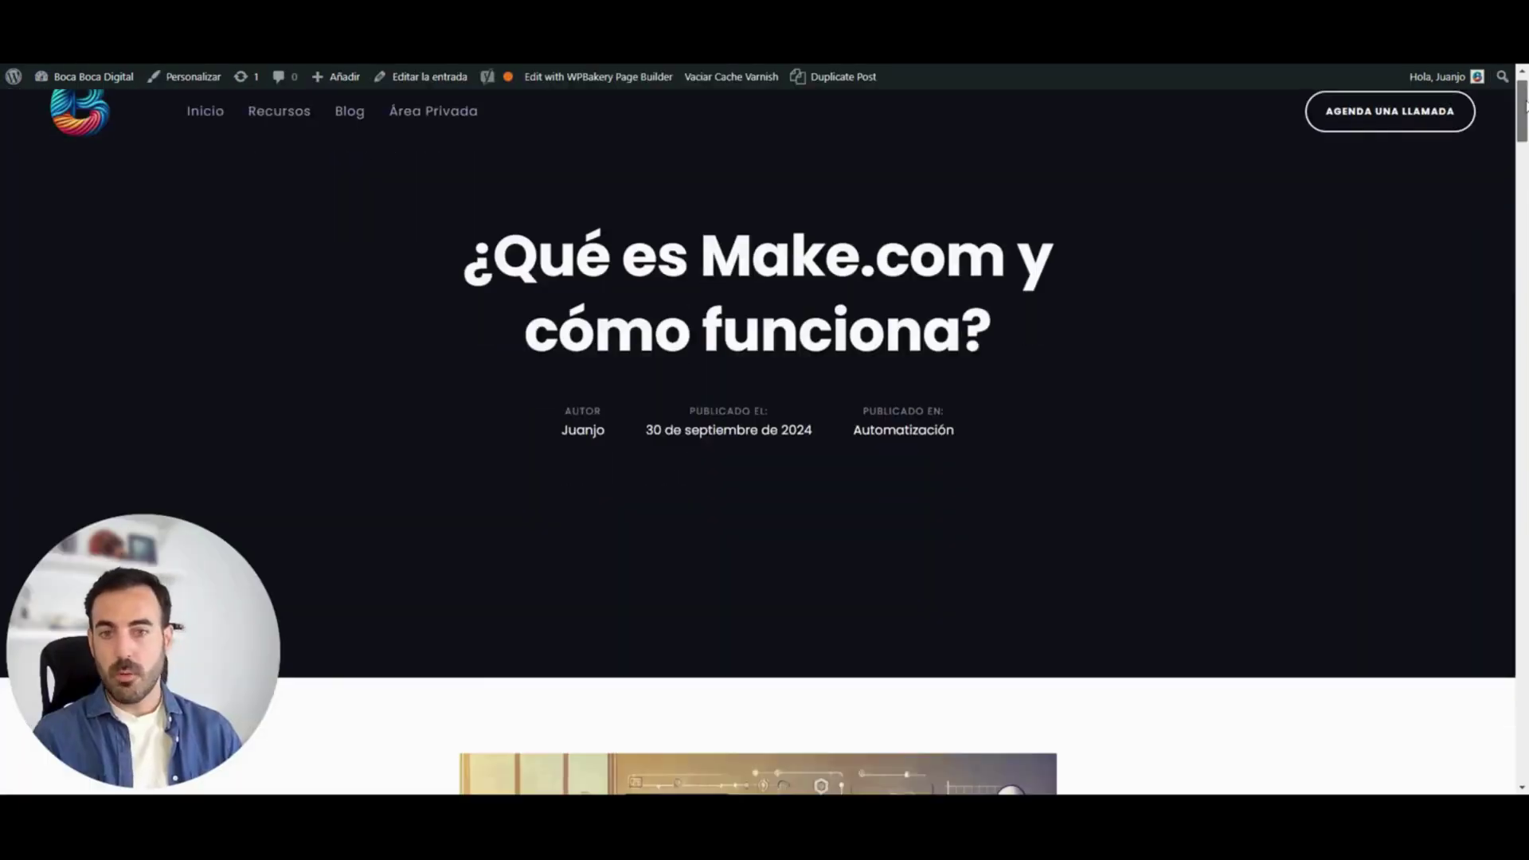
Submit the comment 'Comentario de priueba' on the post, and run the Make scenario once to listen
left_click_drag(1526, 105, 1516, 699)
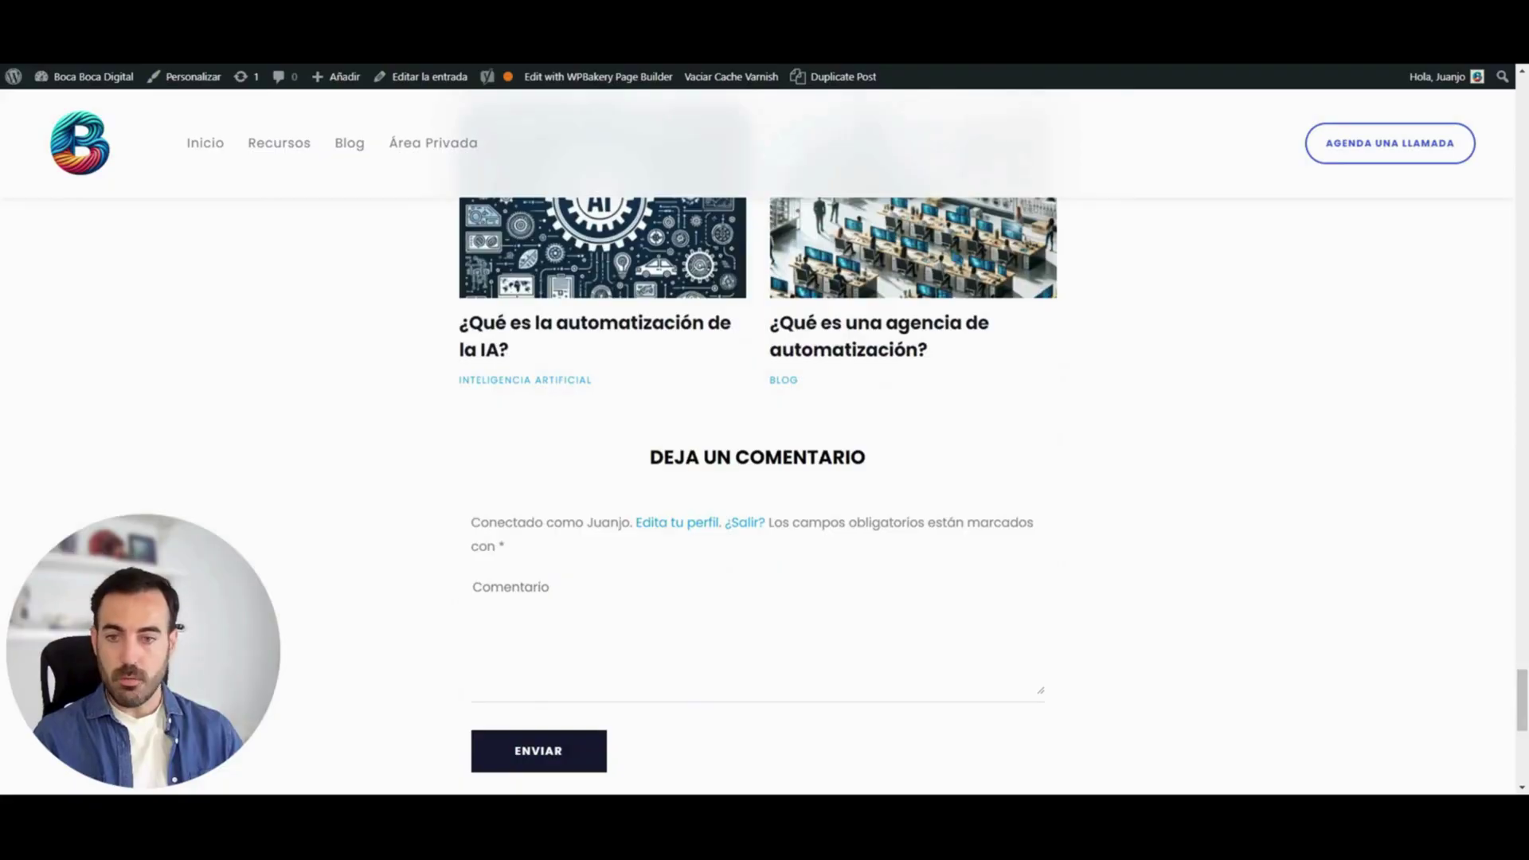
type("Comen")
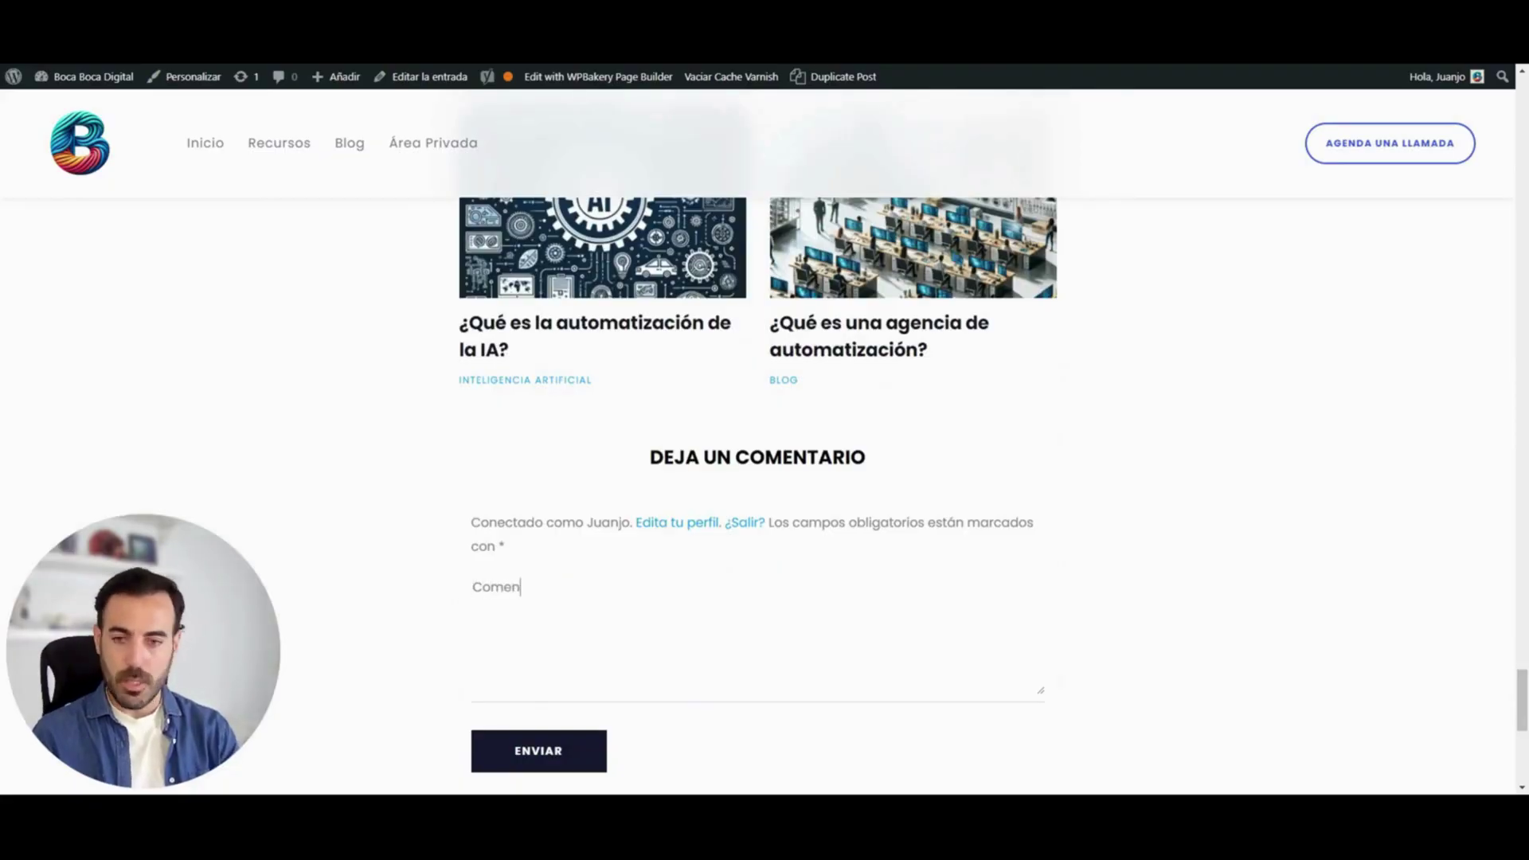
type("tario de pri")
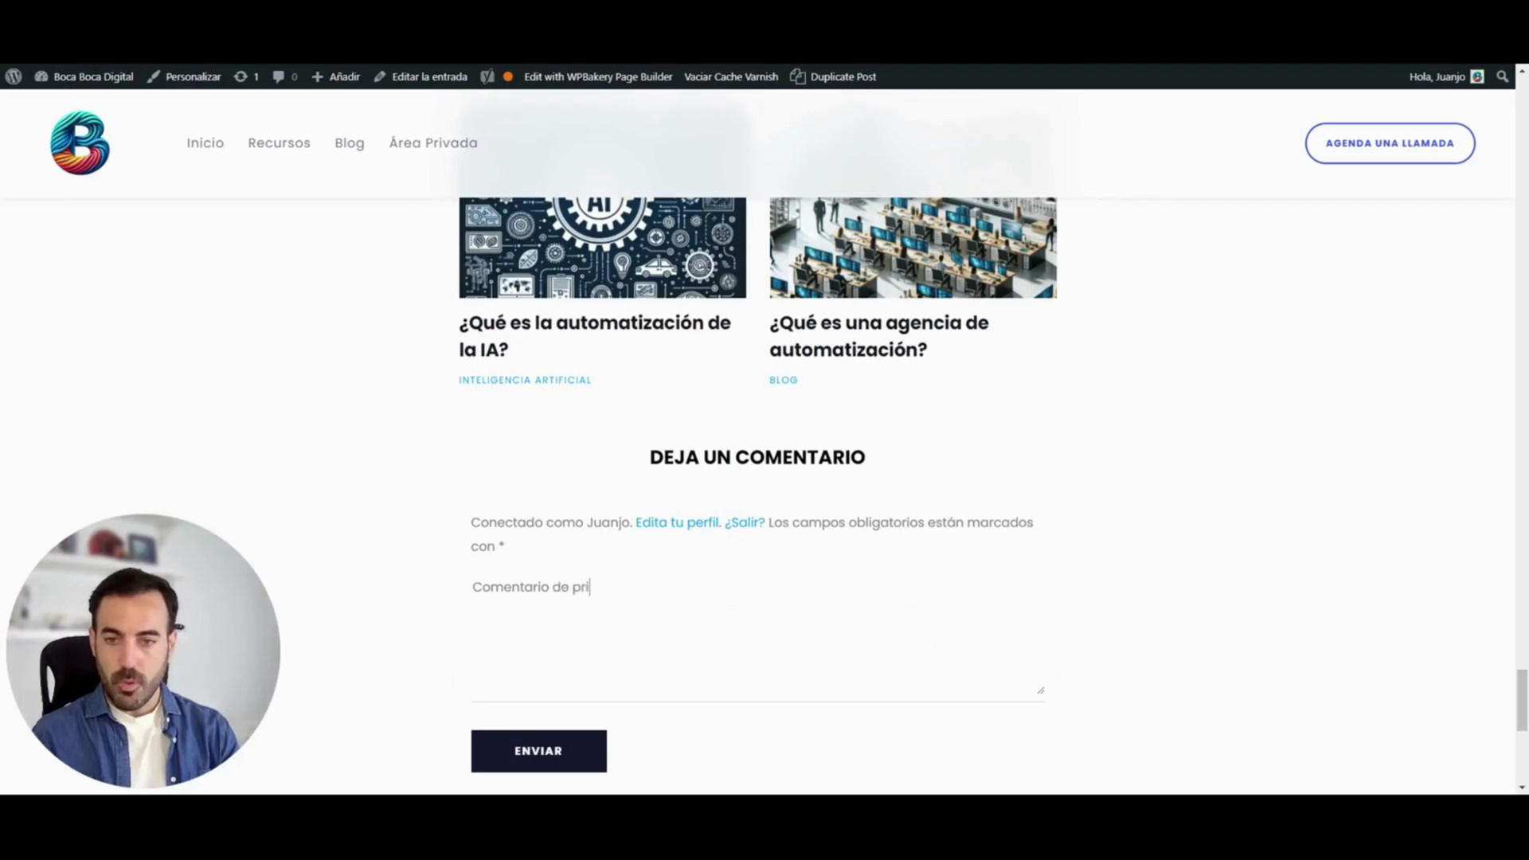
key("BackSpace")
type("ueba")
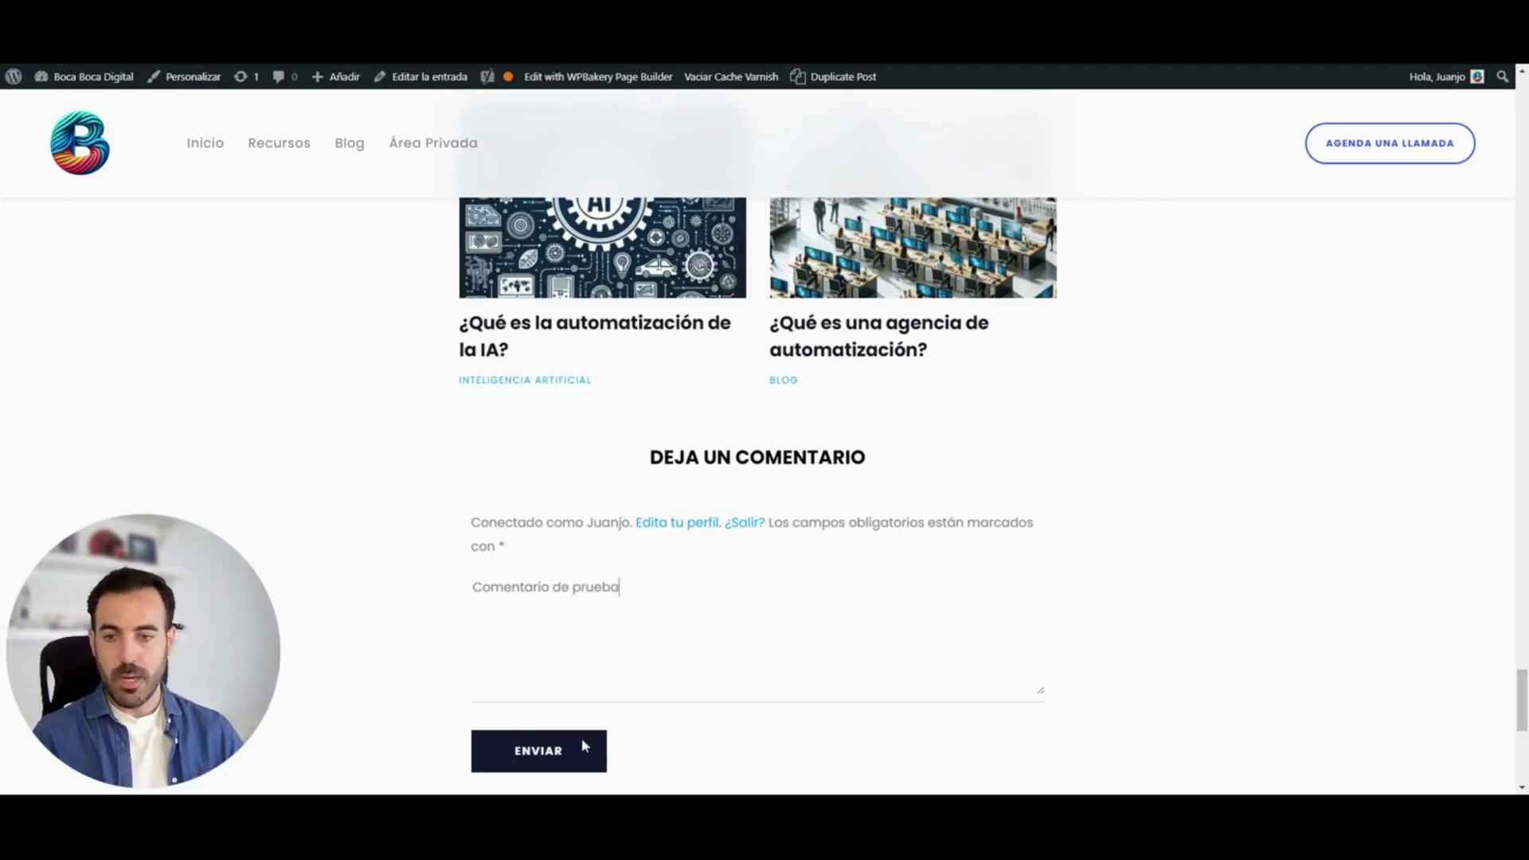
left_click(584, 746)
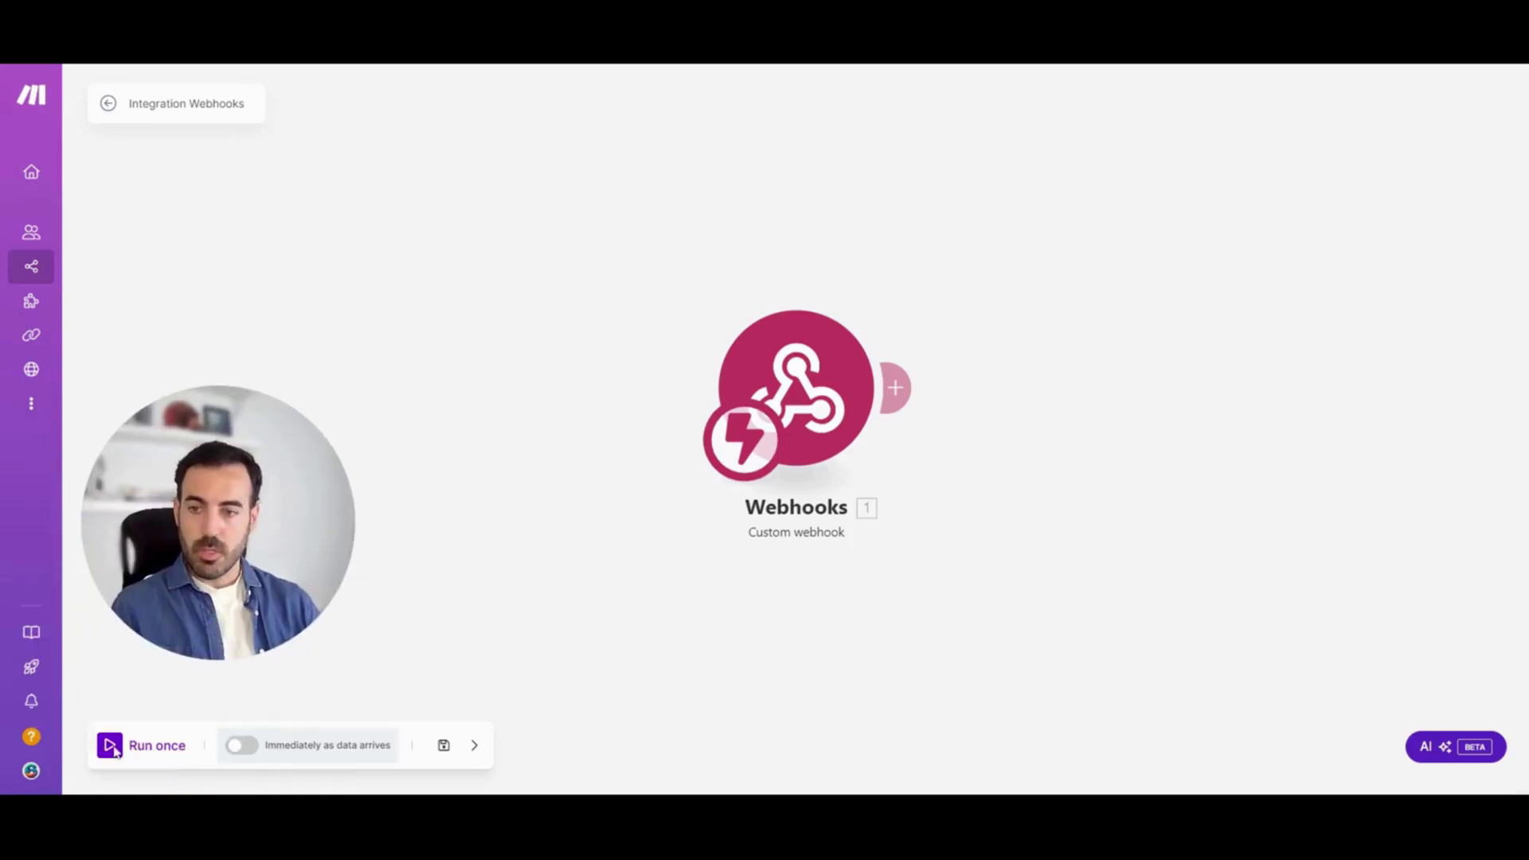
left_click(111, 747)
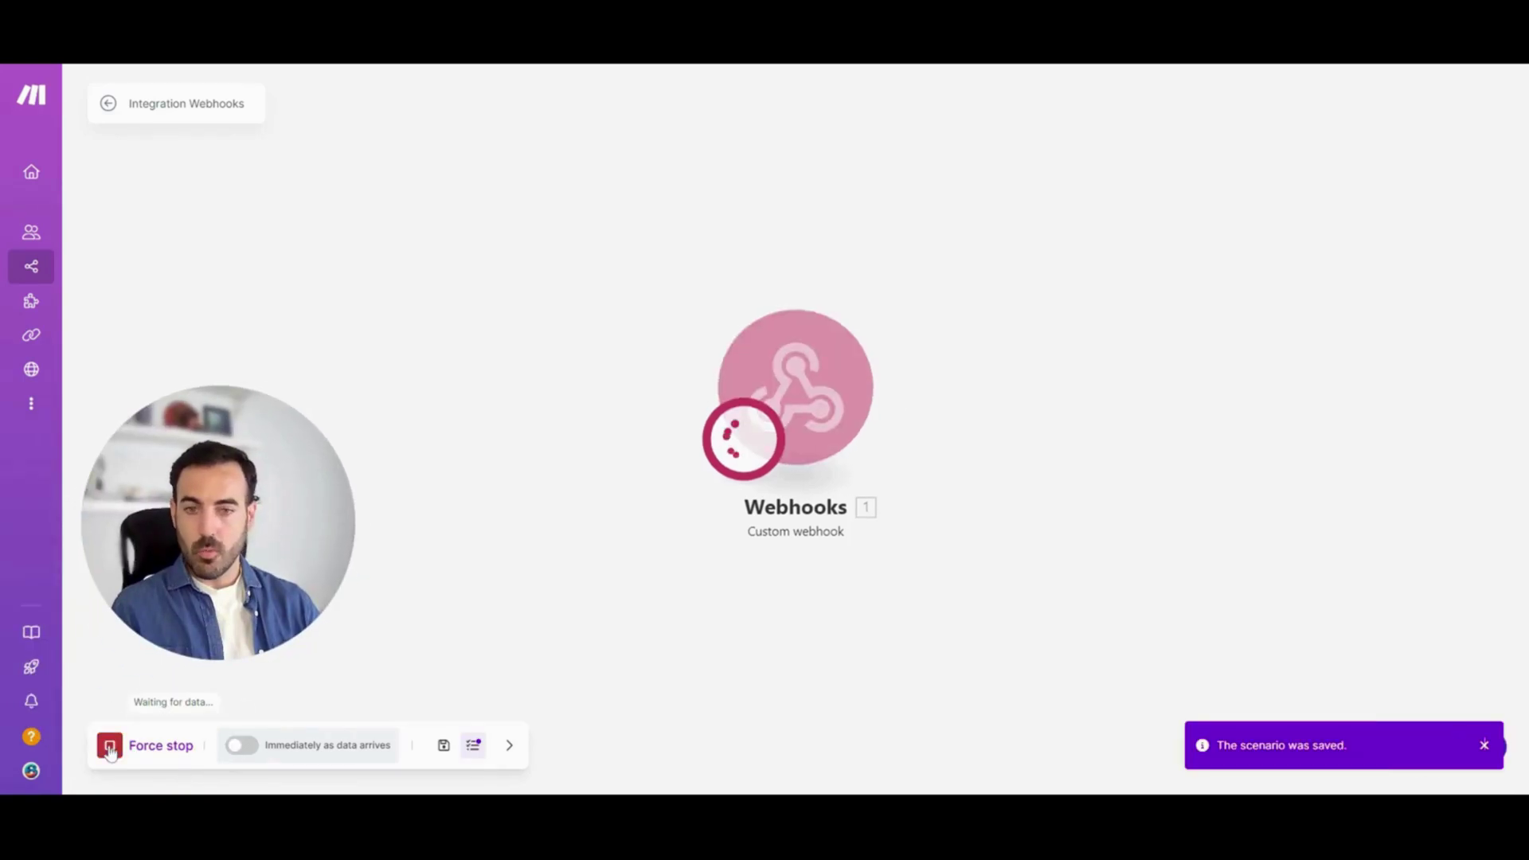
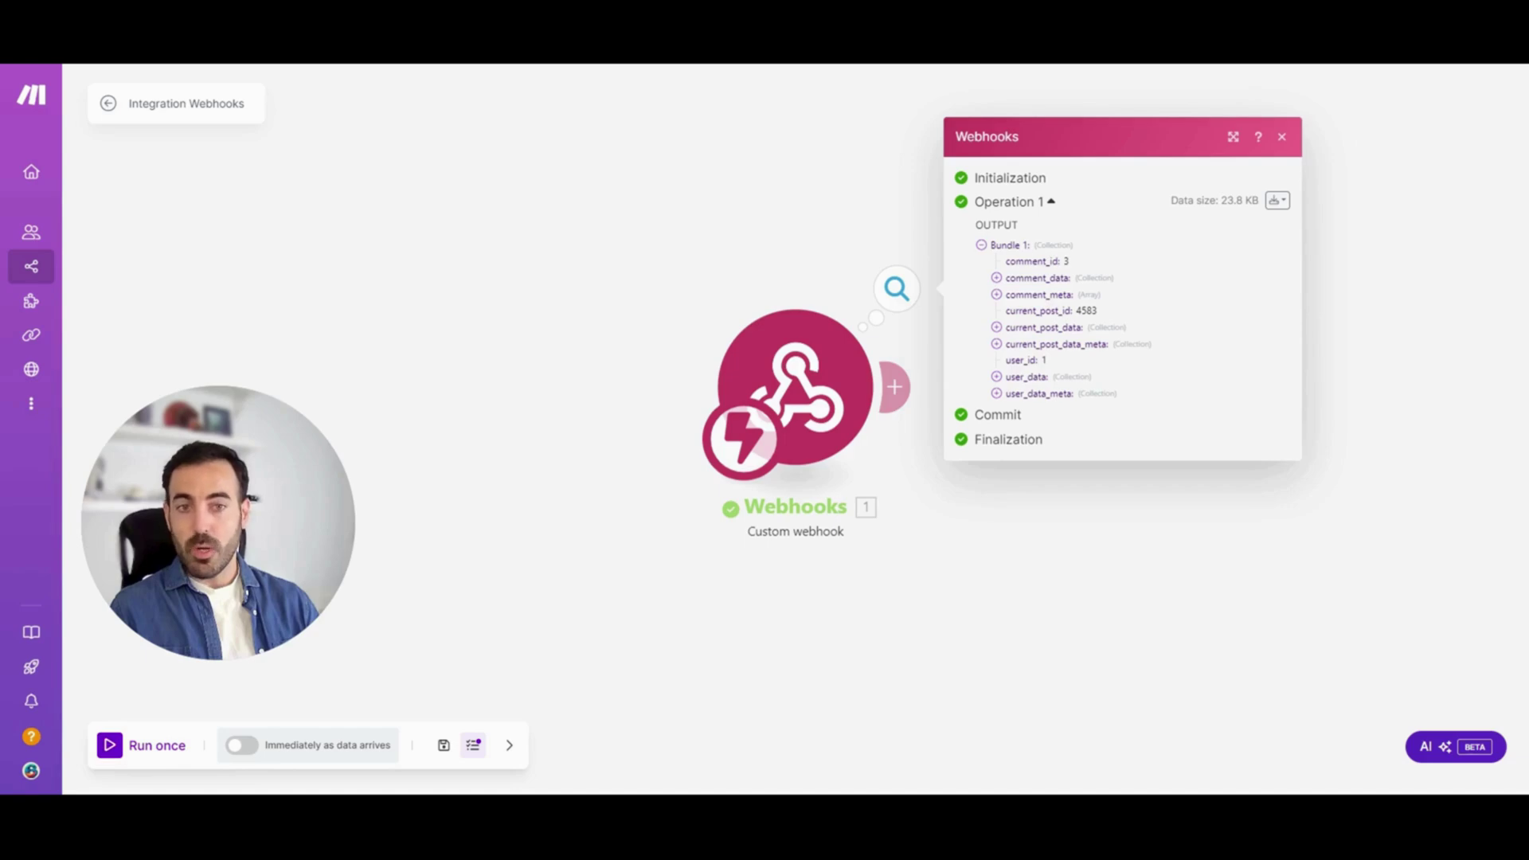
Expand comment_data to check the test comment 'Comentario de prueba', then close the output panel
left_click(996, 278)
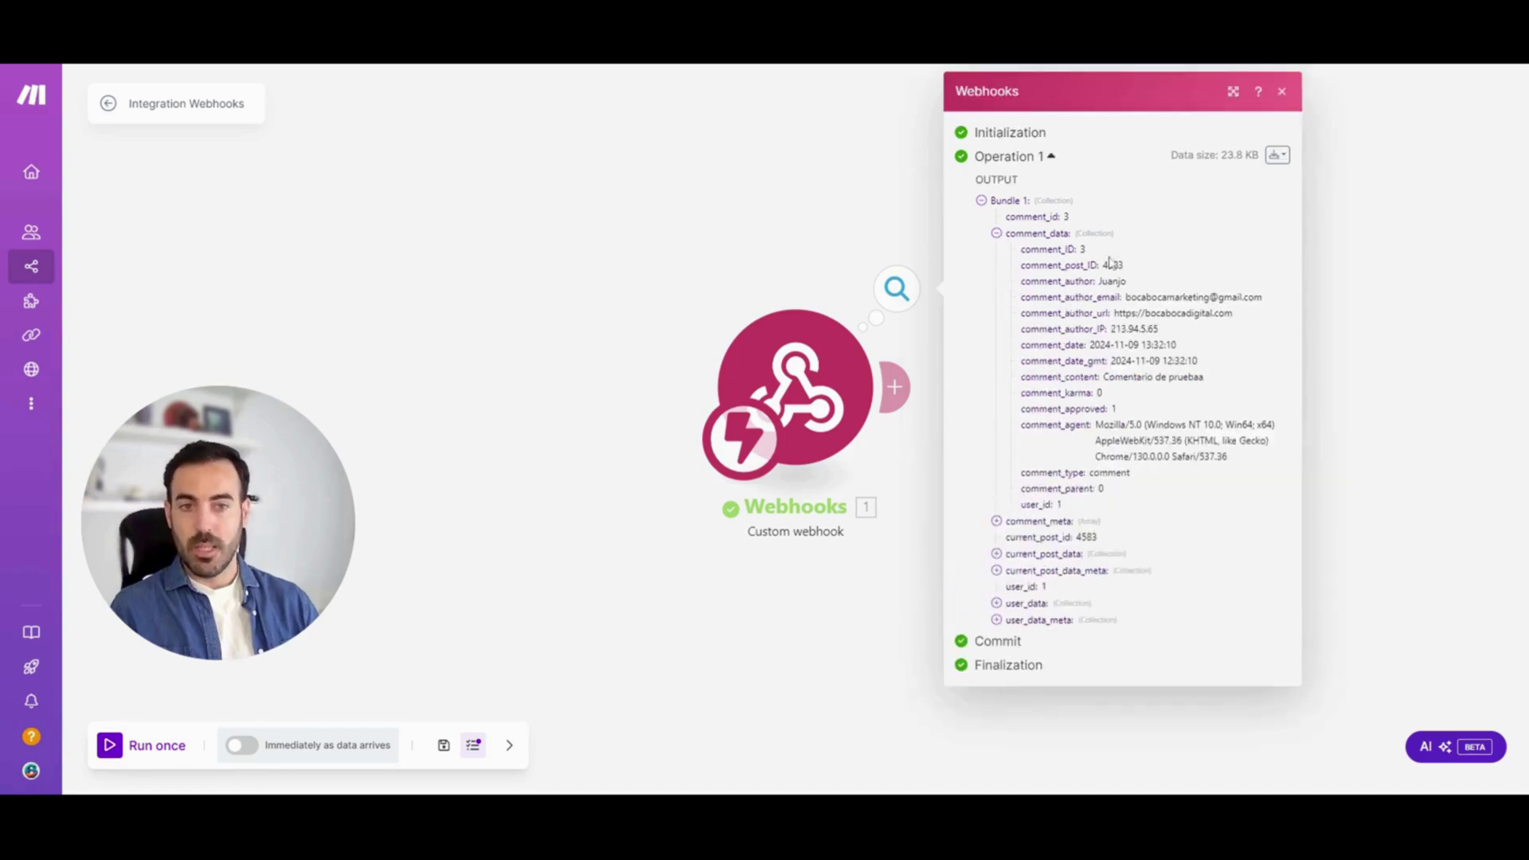
left_click_drag(1205, 379, 1103, 394)
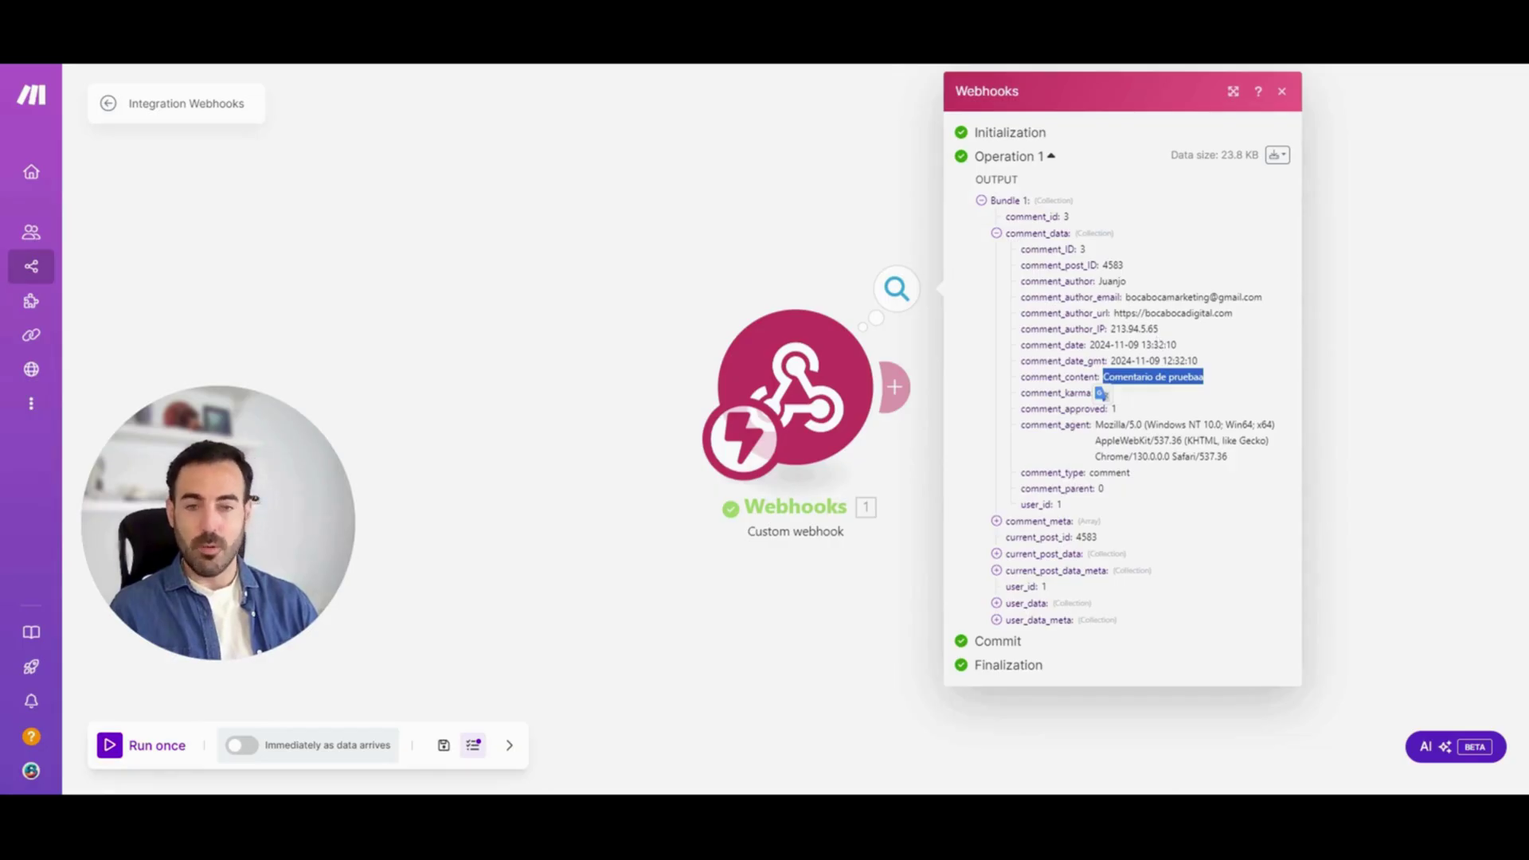
left_click(998, 232)
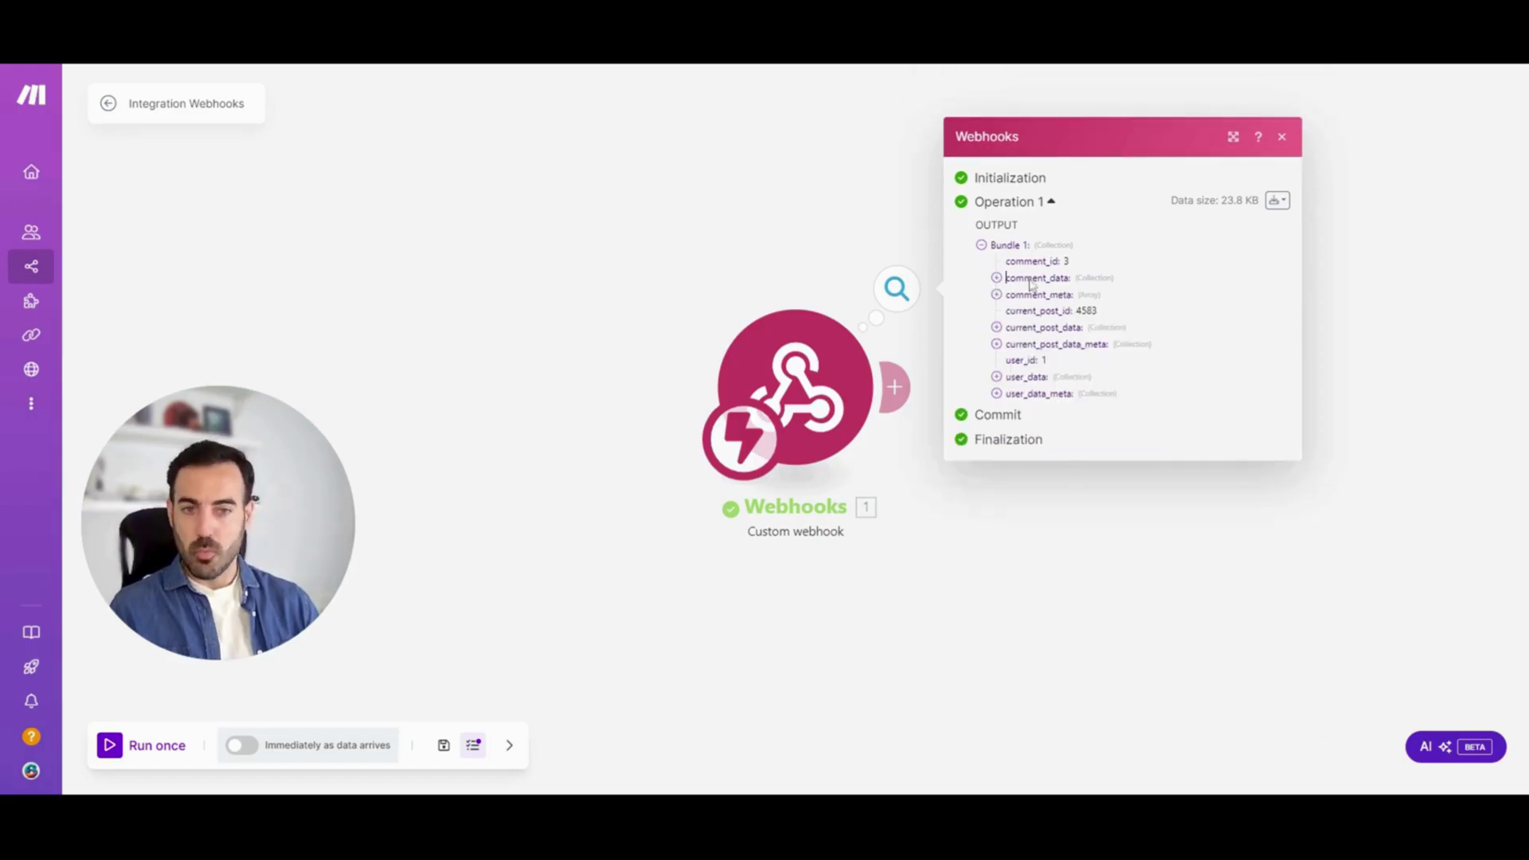
left_click(1068, 584)
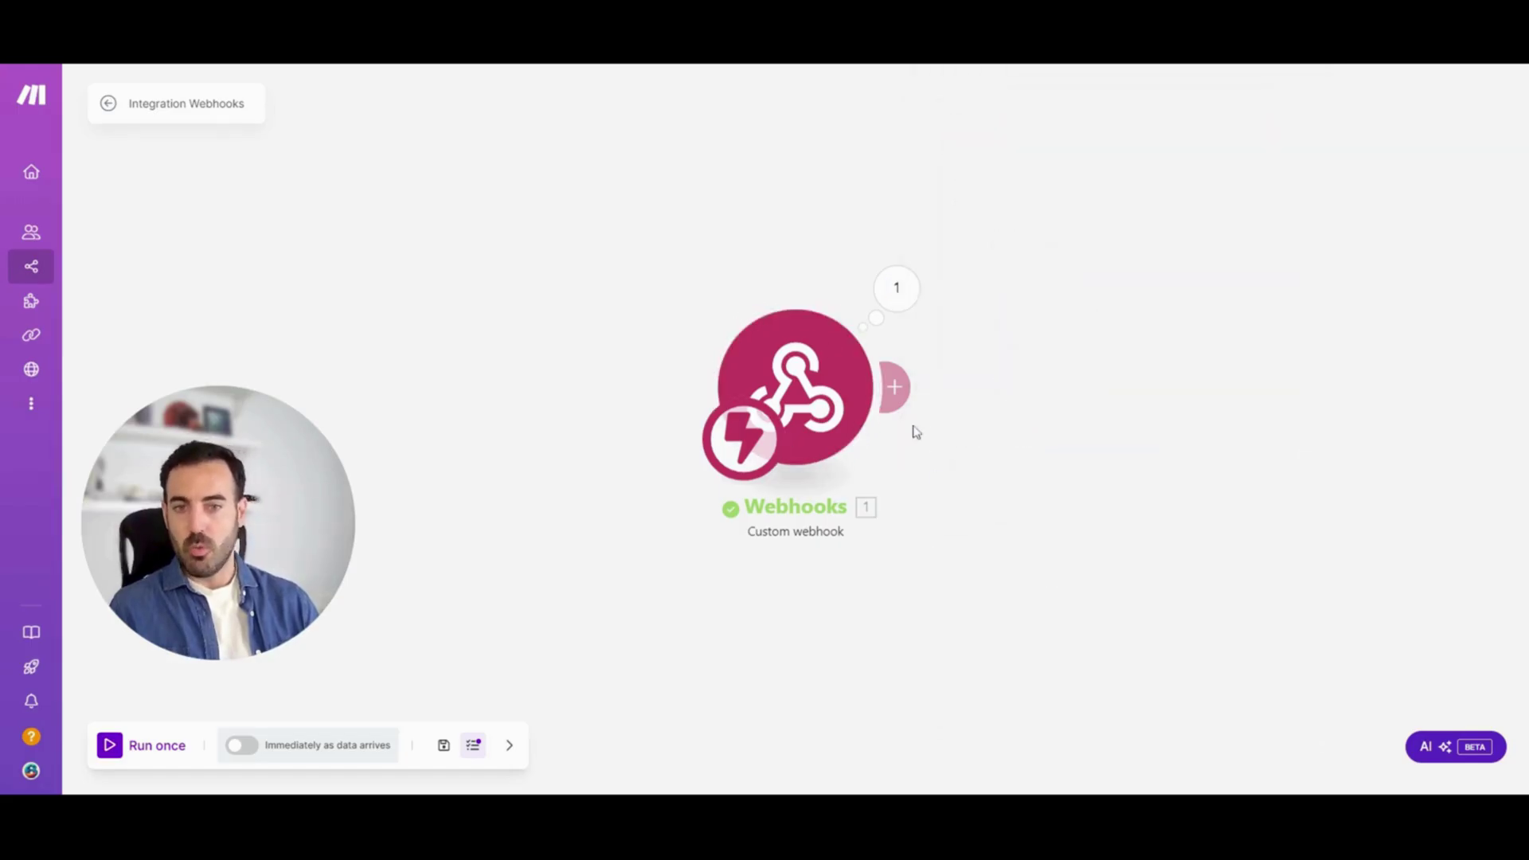
Add a Google Sheets Add a Row module targeting spreadsheet Webhook Tutorial, sheet Hoja 1
left_click(895, 387)
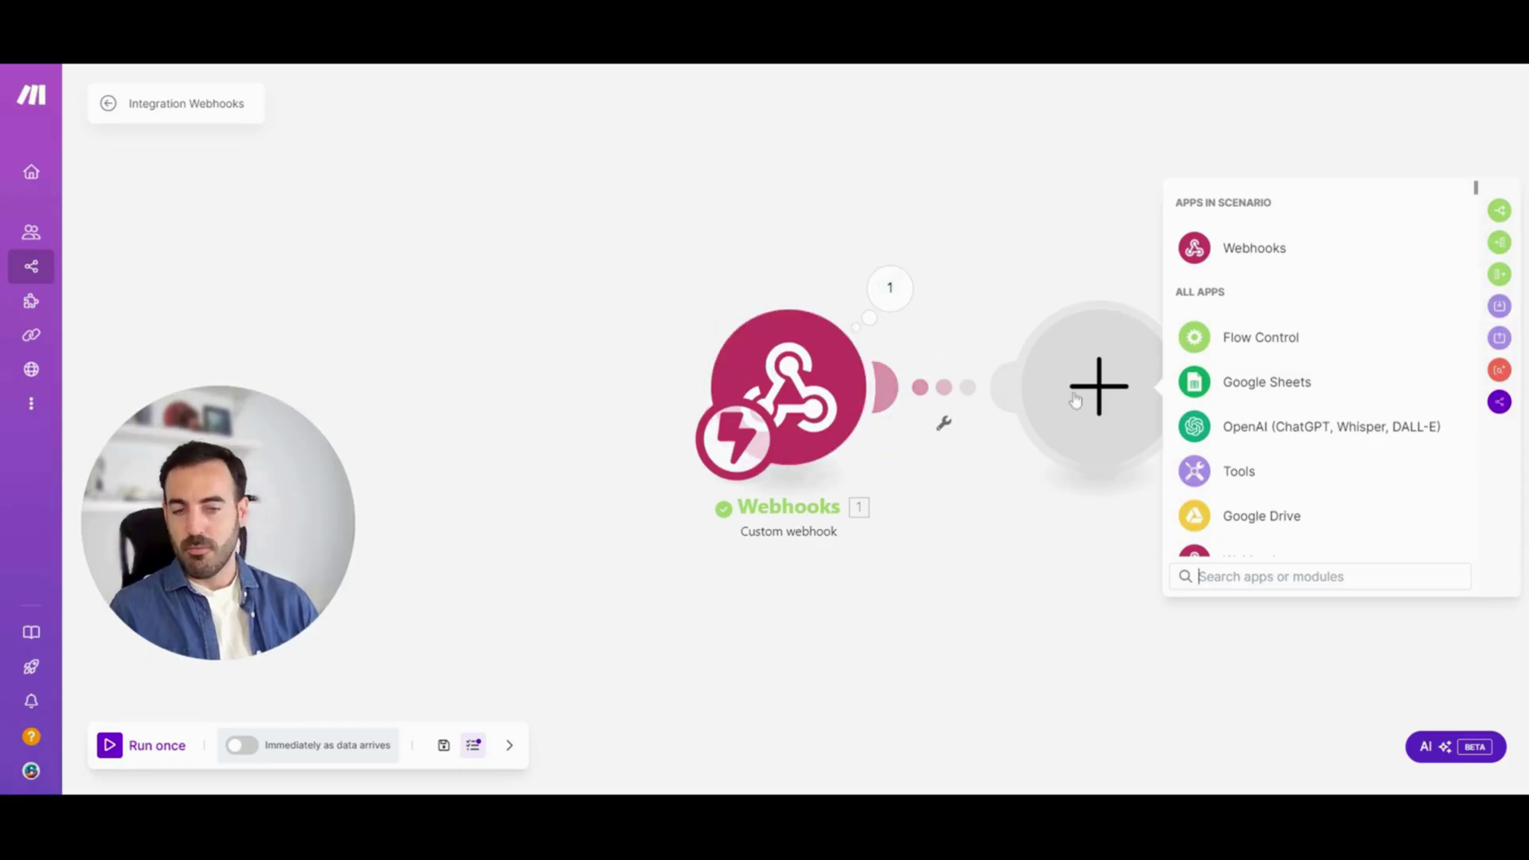
left_click(1275, 383)
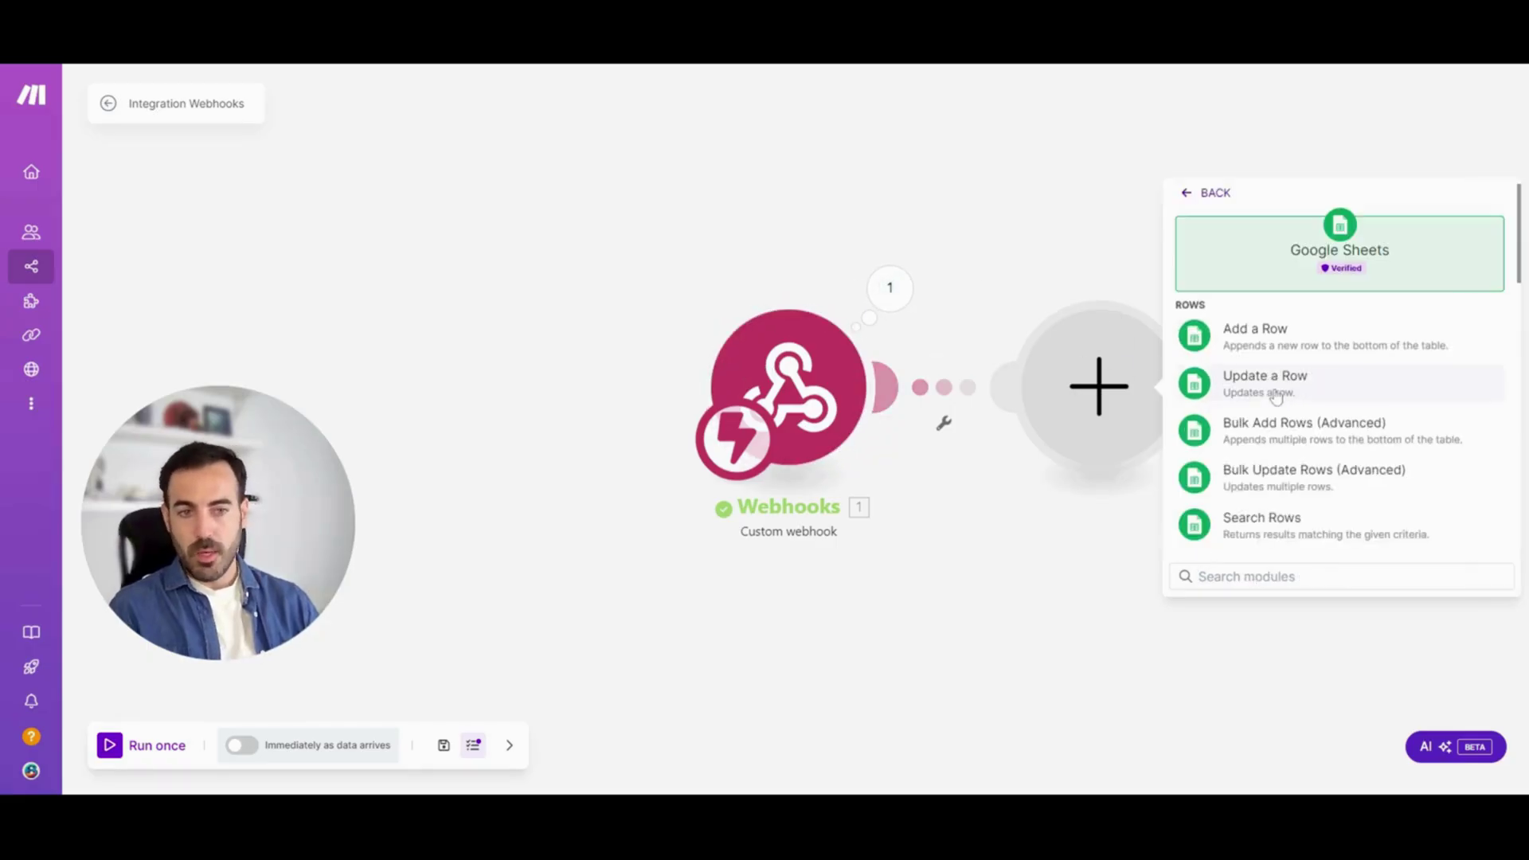
left_click(1255, 335)
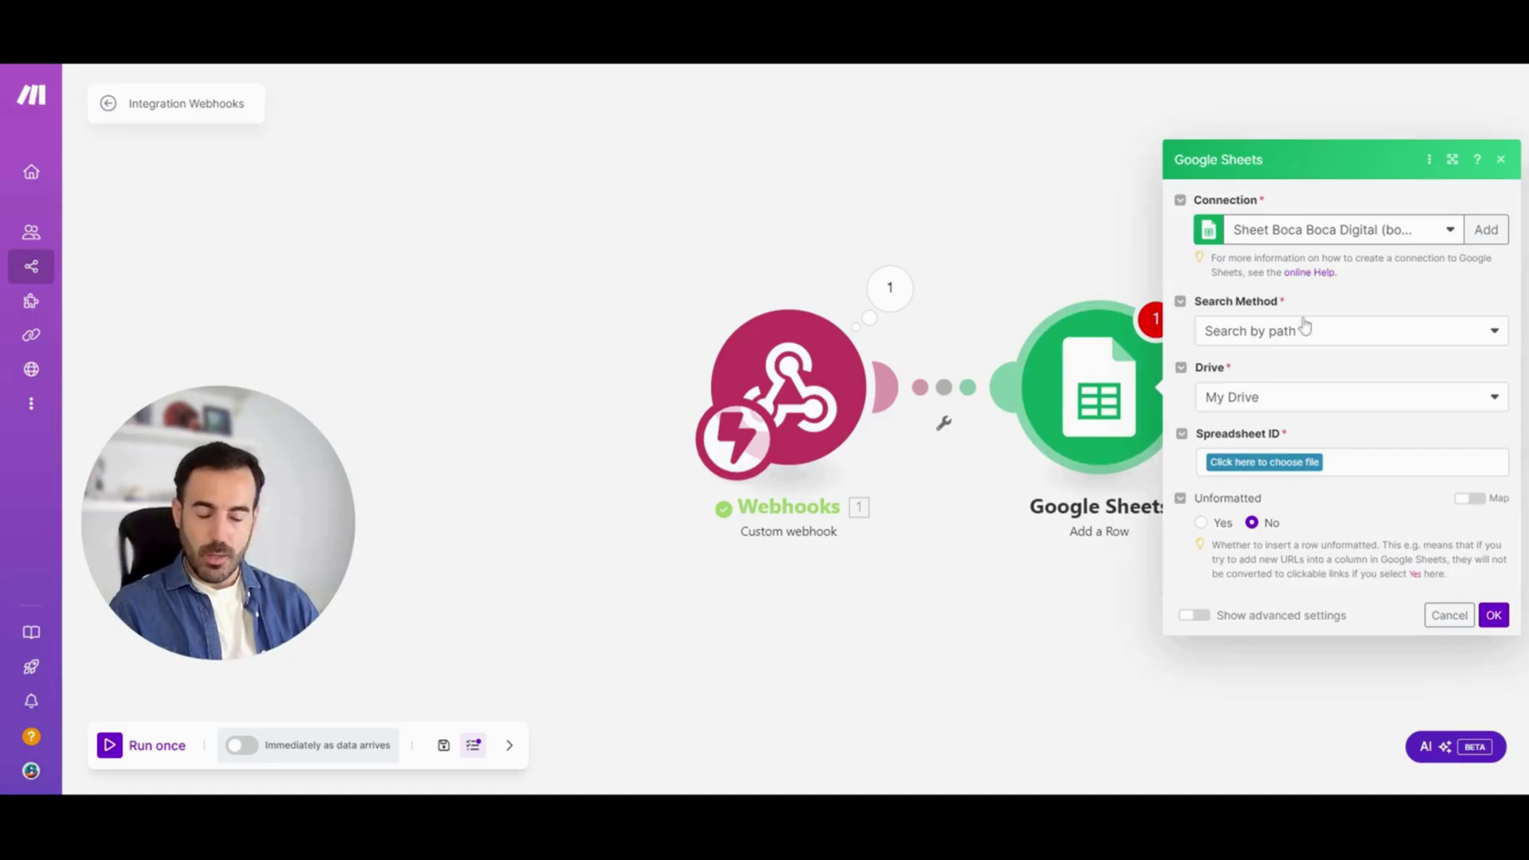
left_click(1262, 465)
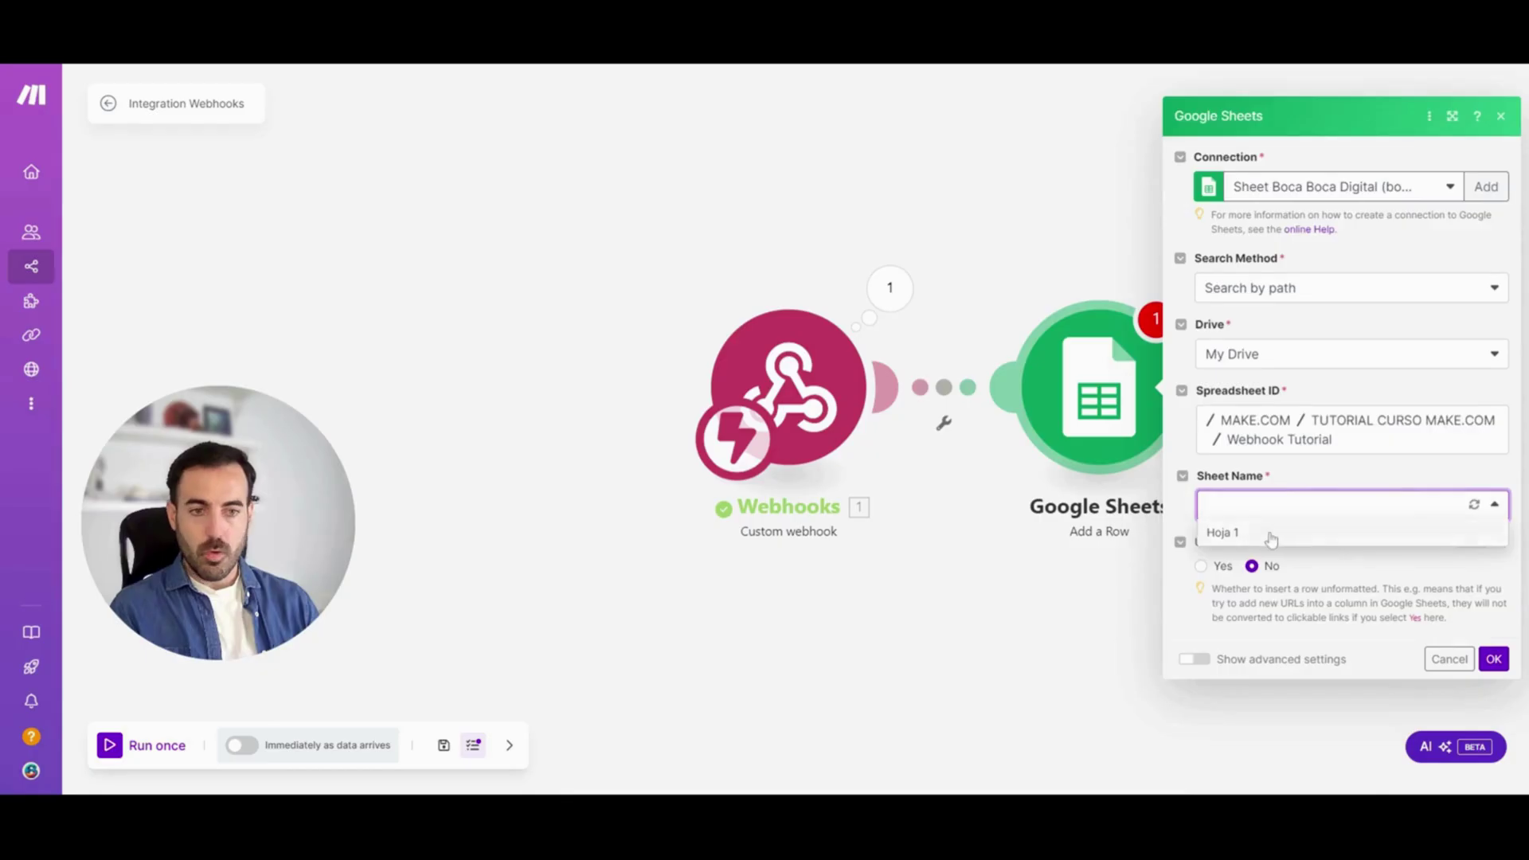
left_click(1272, 530)
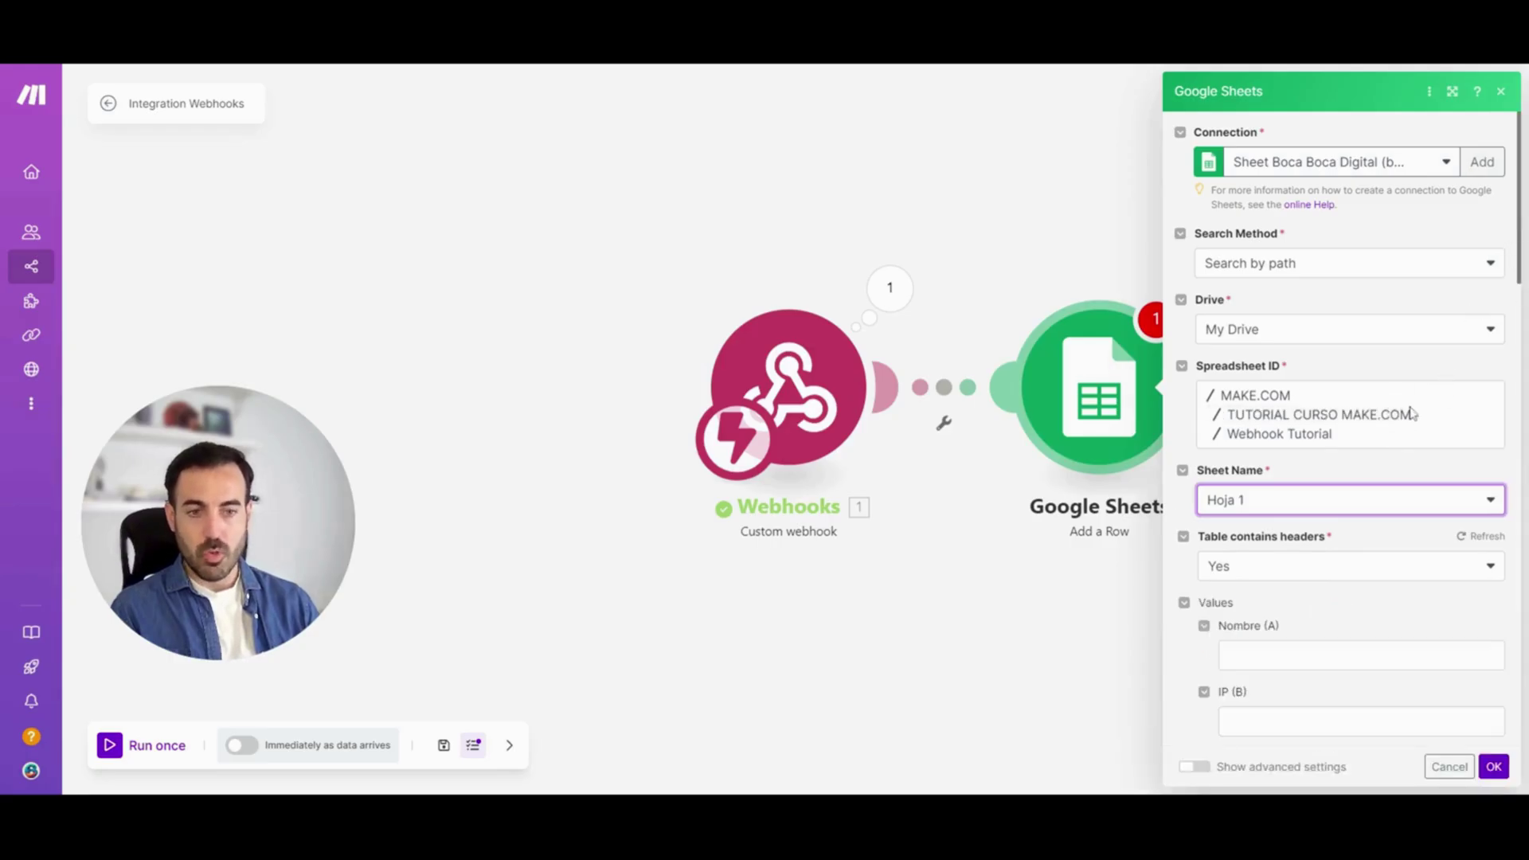
scroll(1346, 430, "down", 5)
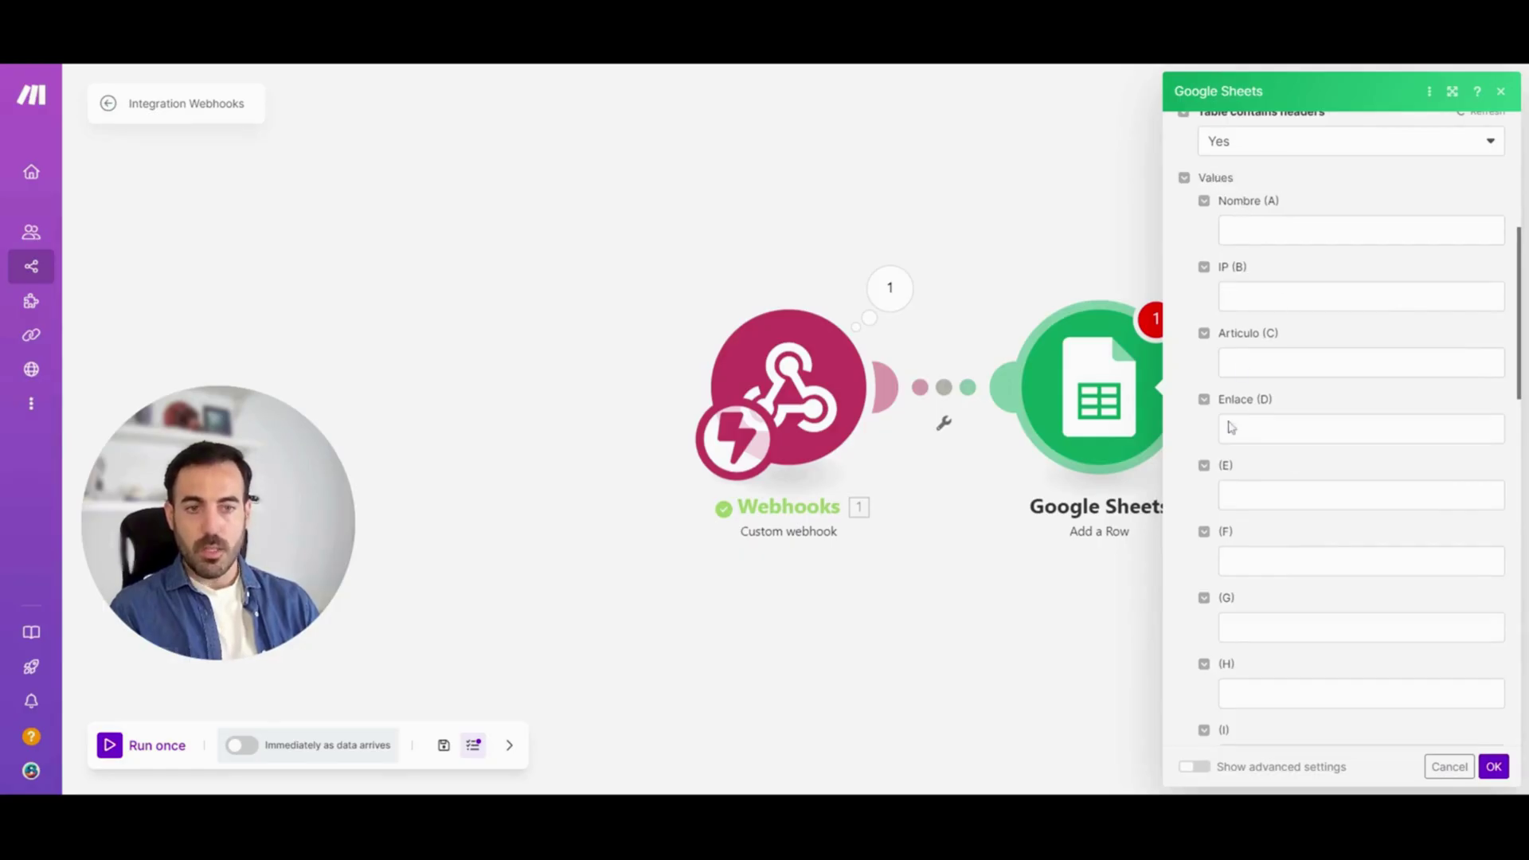
Map comment_author into Nombre (A) and comment_author_IP into IP (B)
left_click(1354, 231)
left_click(1055, 137)
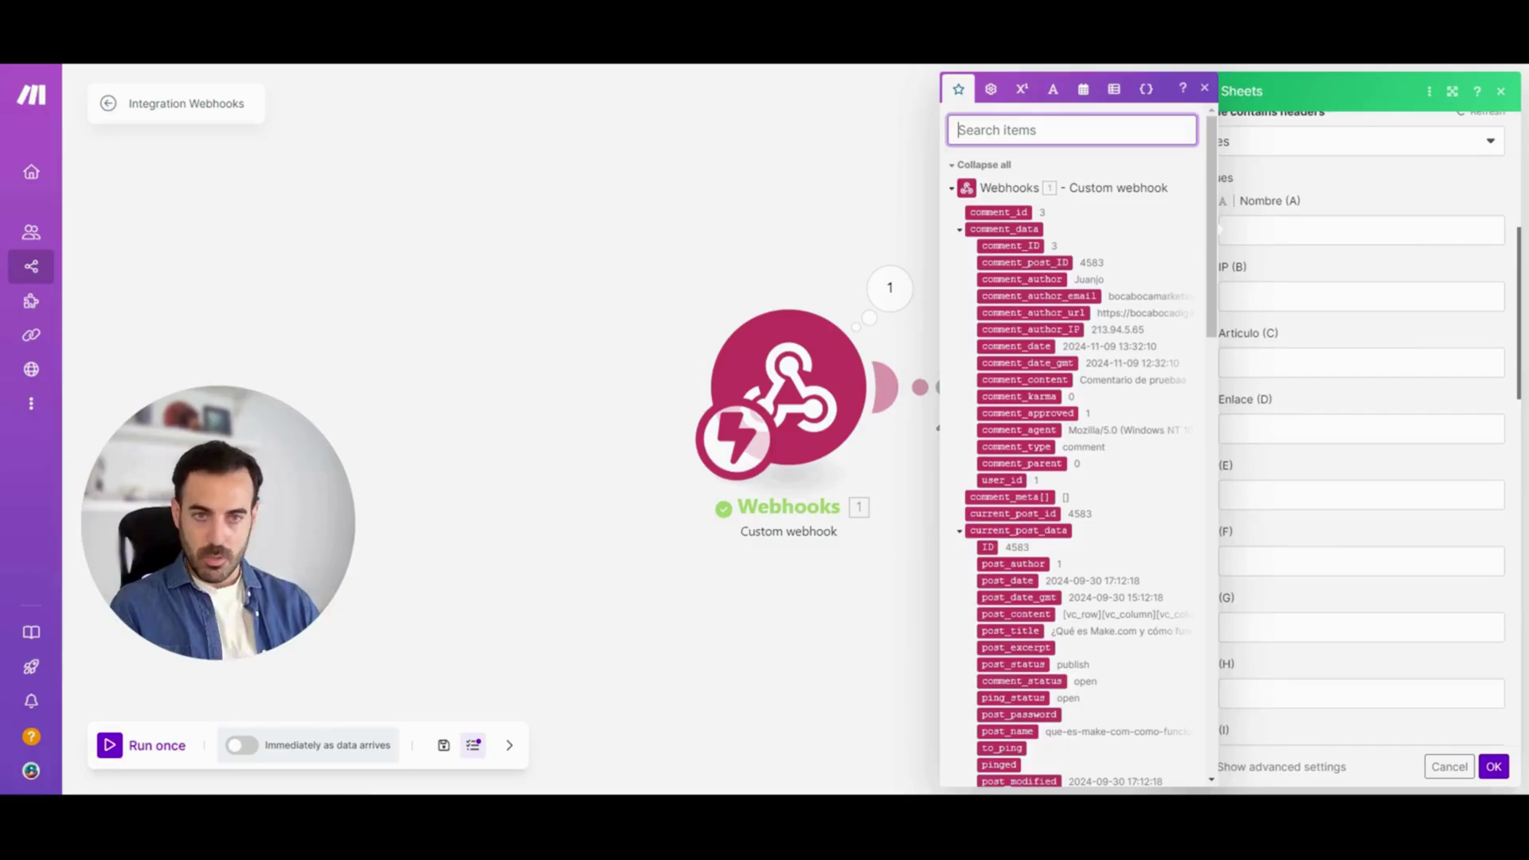
type("auth")
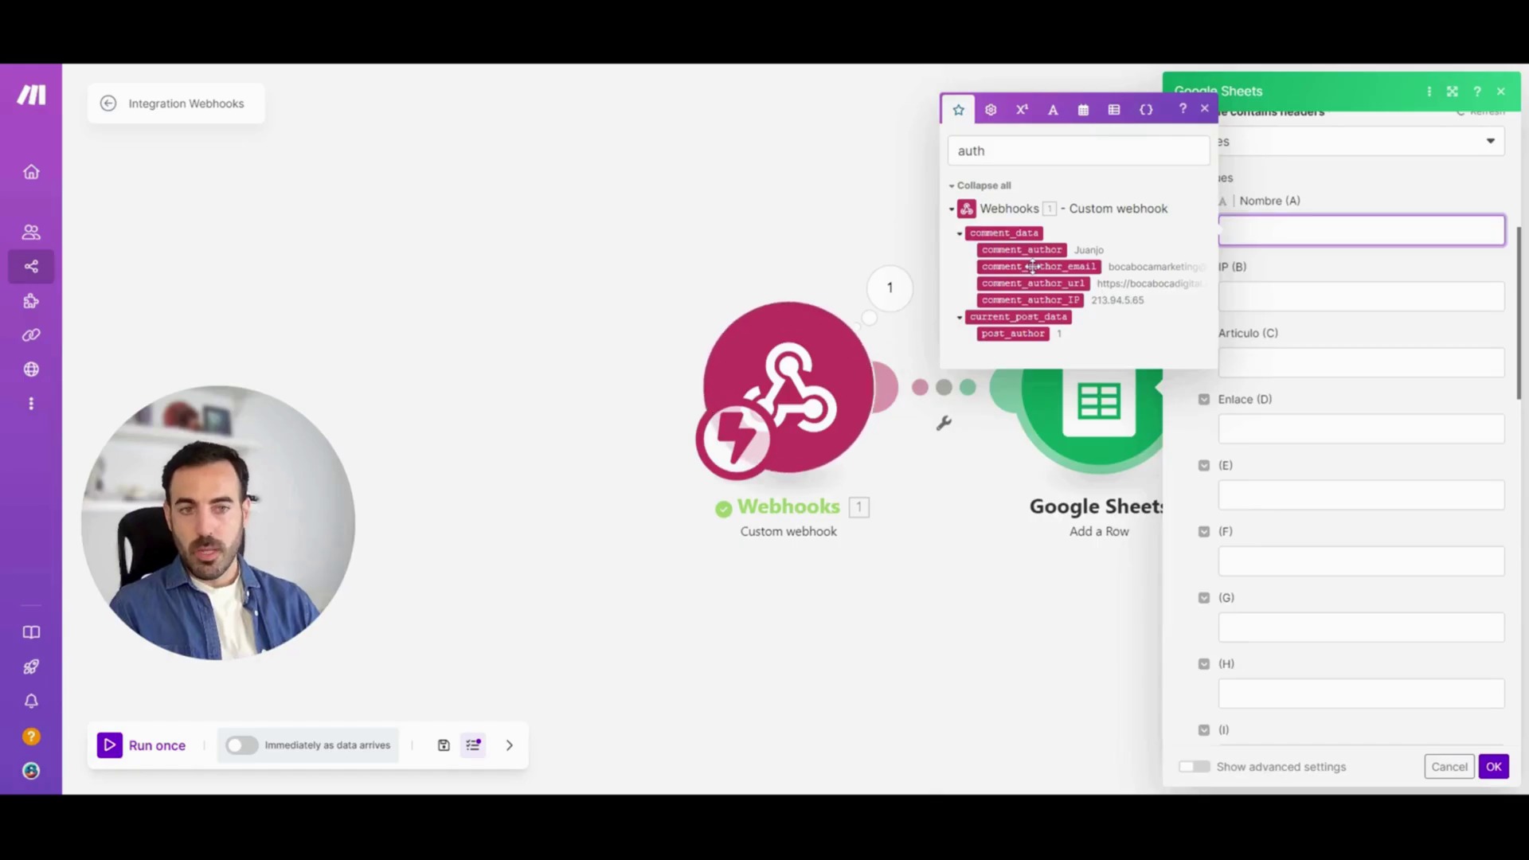
left_click(1027, 249)
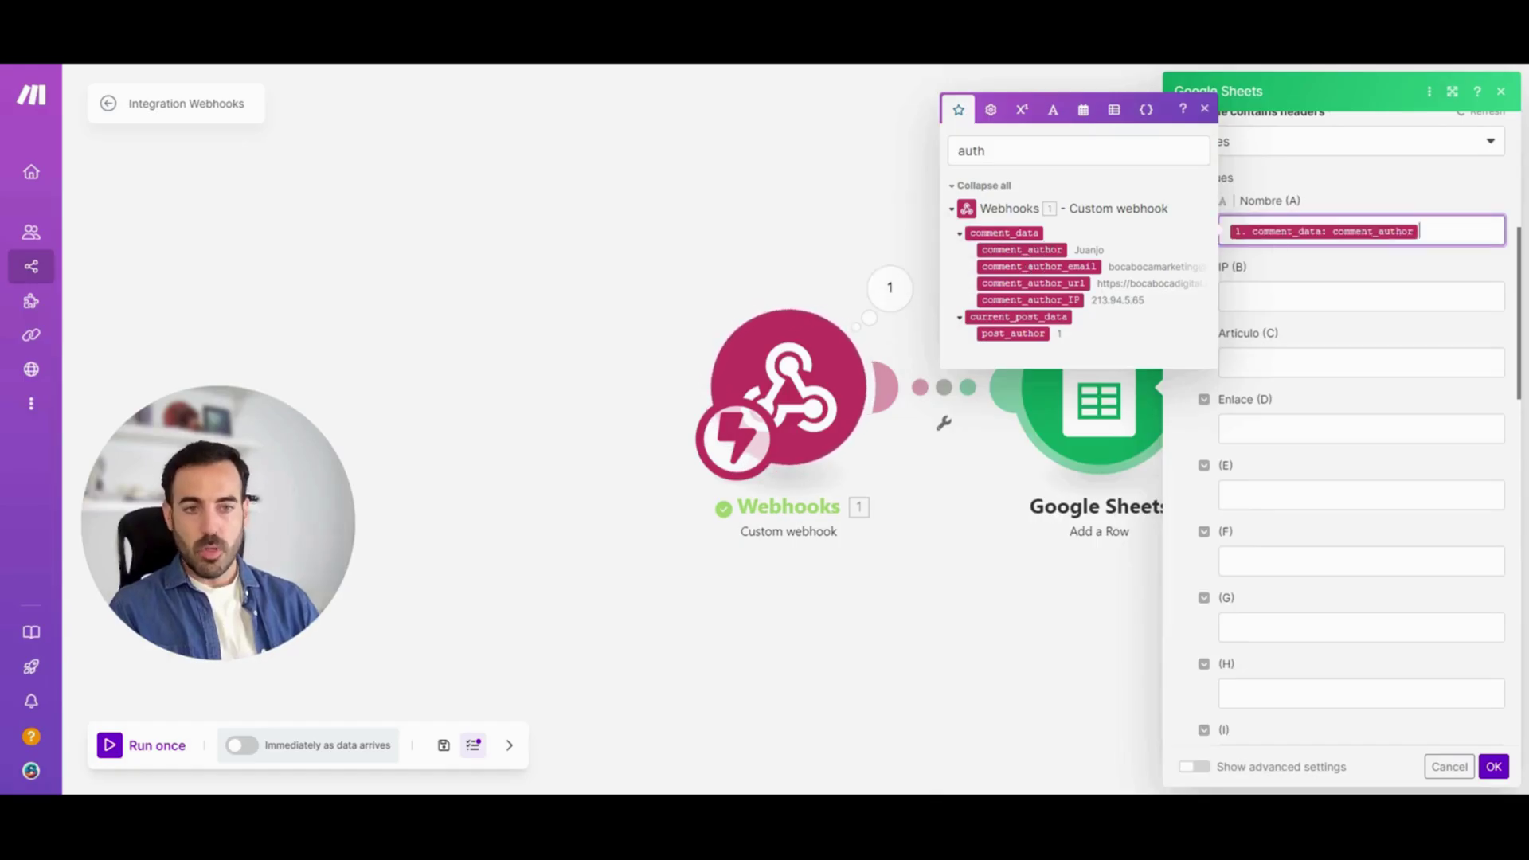
left_click(1361, 296)
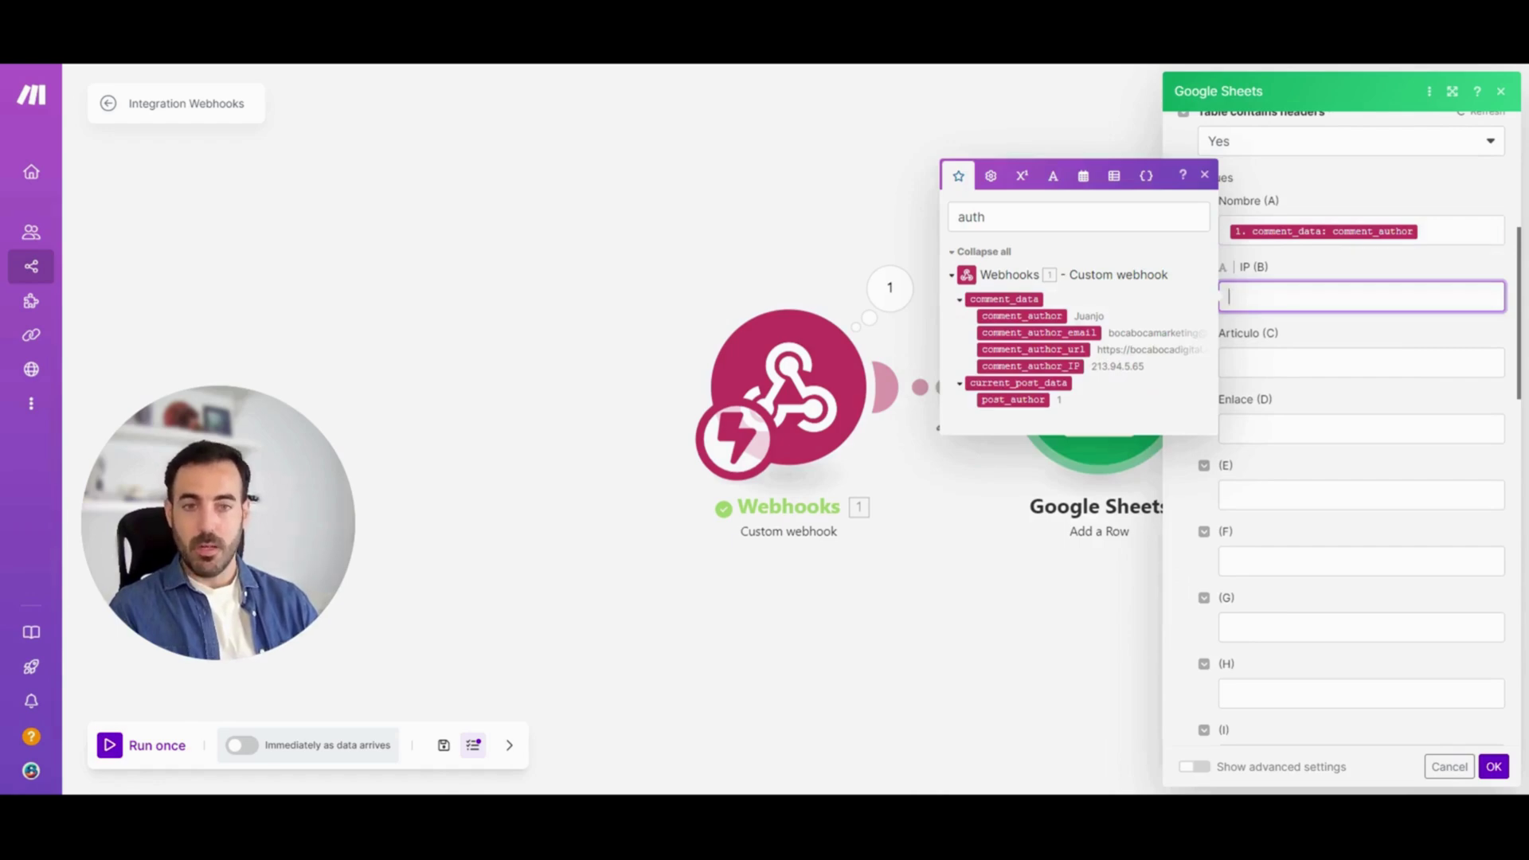
left_click(1085, 365)
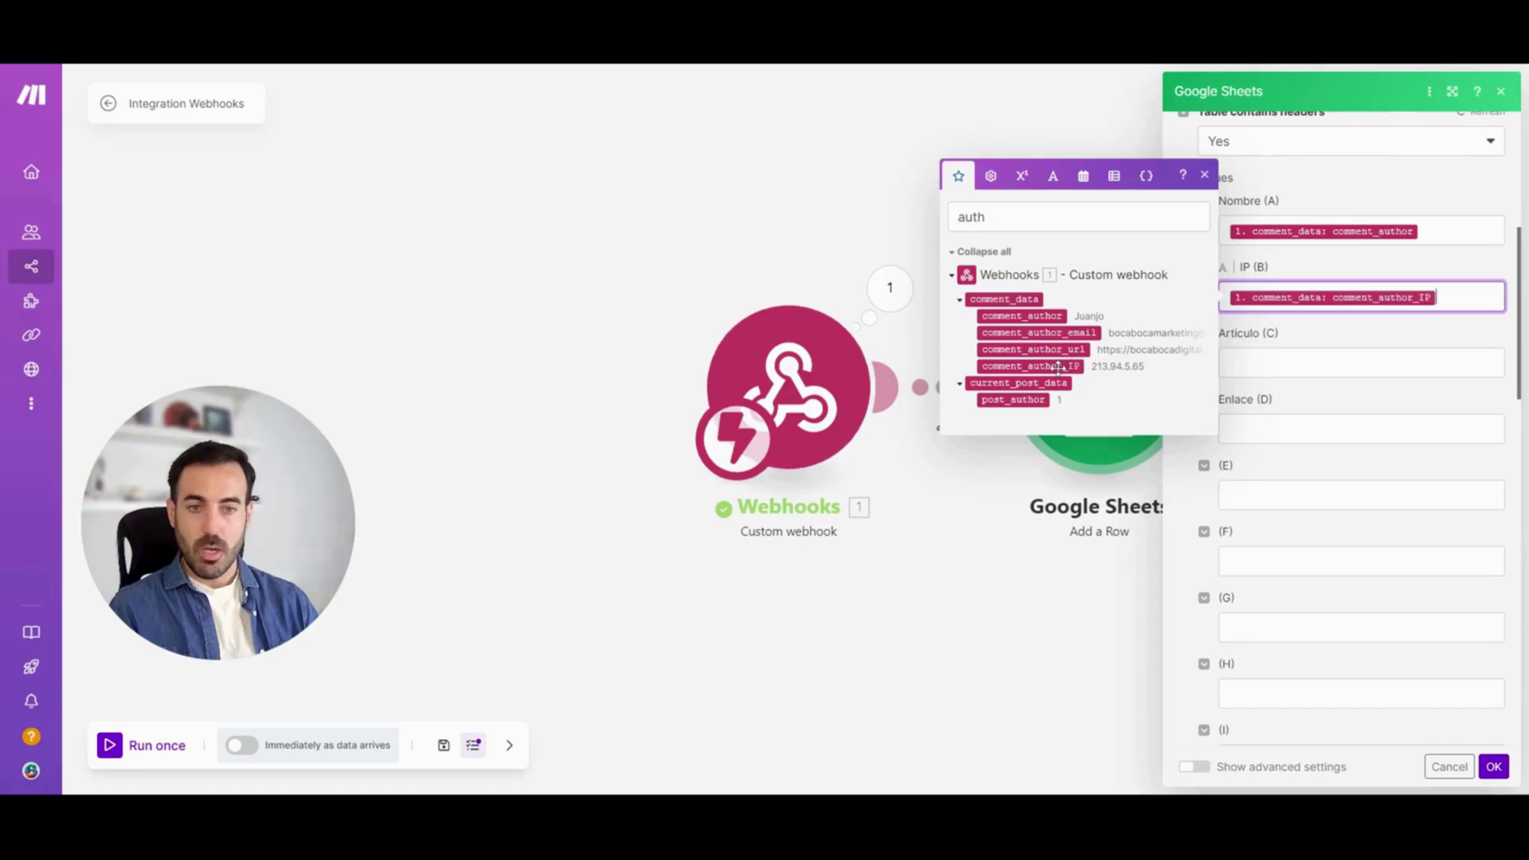
key("Escape")
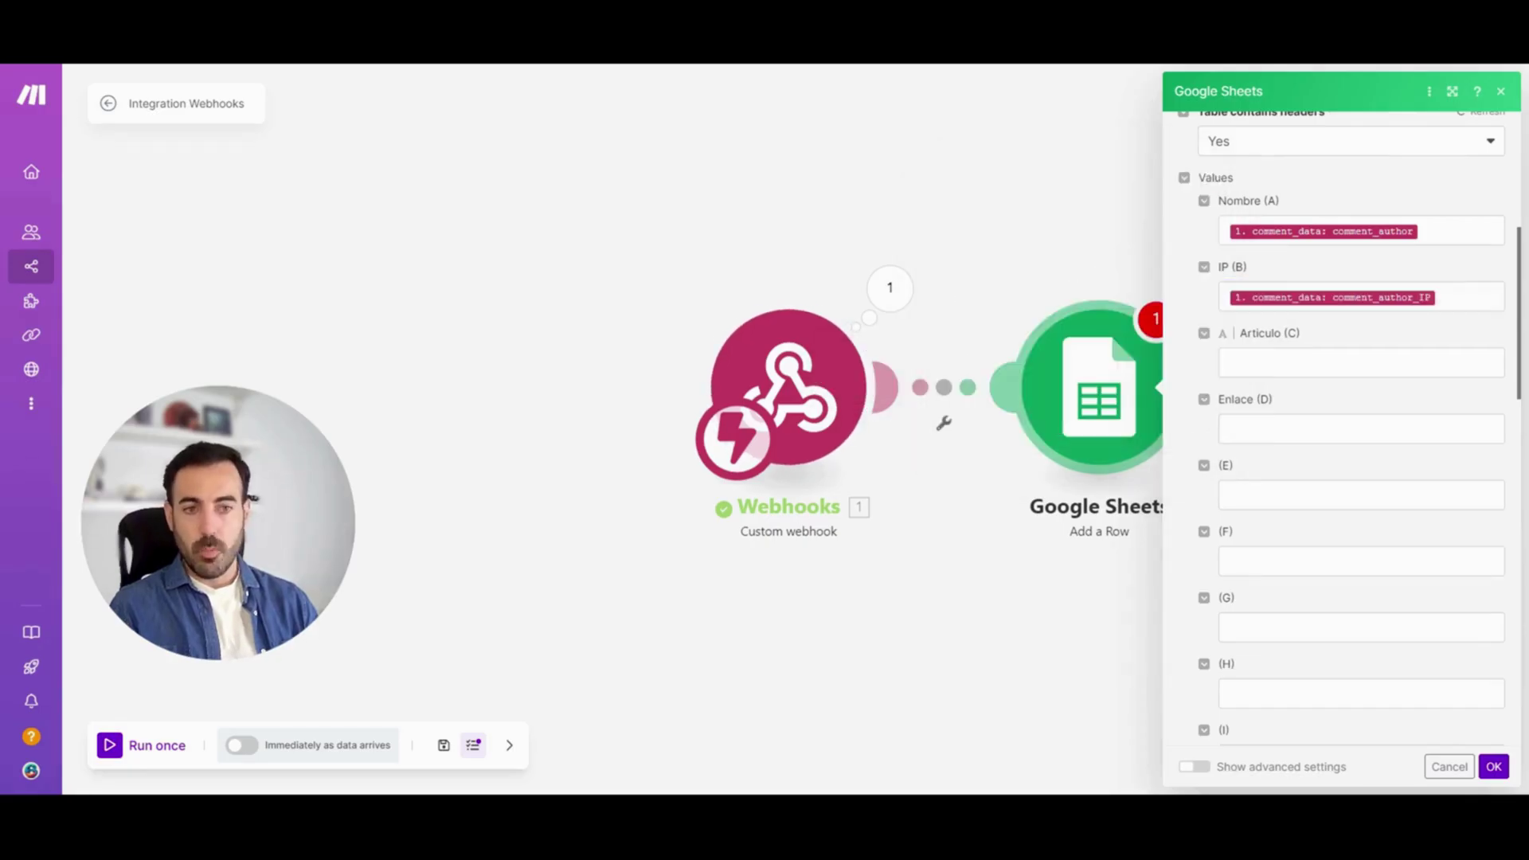
Map post_title into Articulo (C) and guid into Enlace (D), then save the module
left_click(1361, 362)
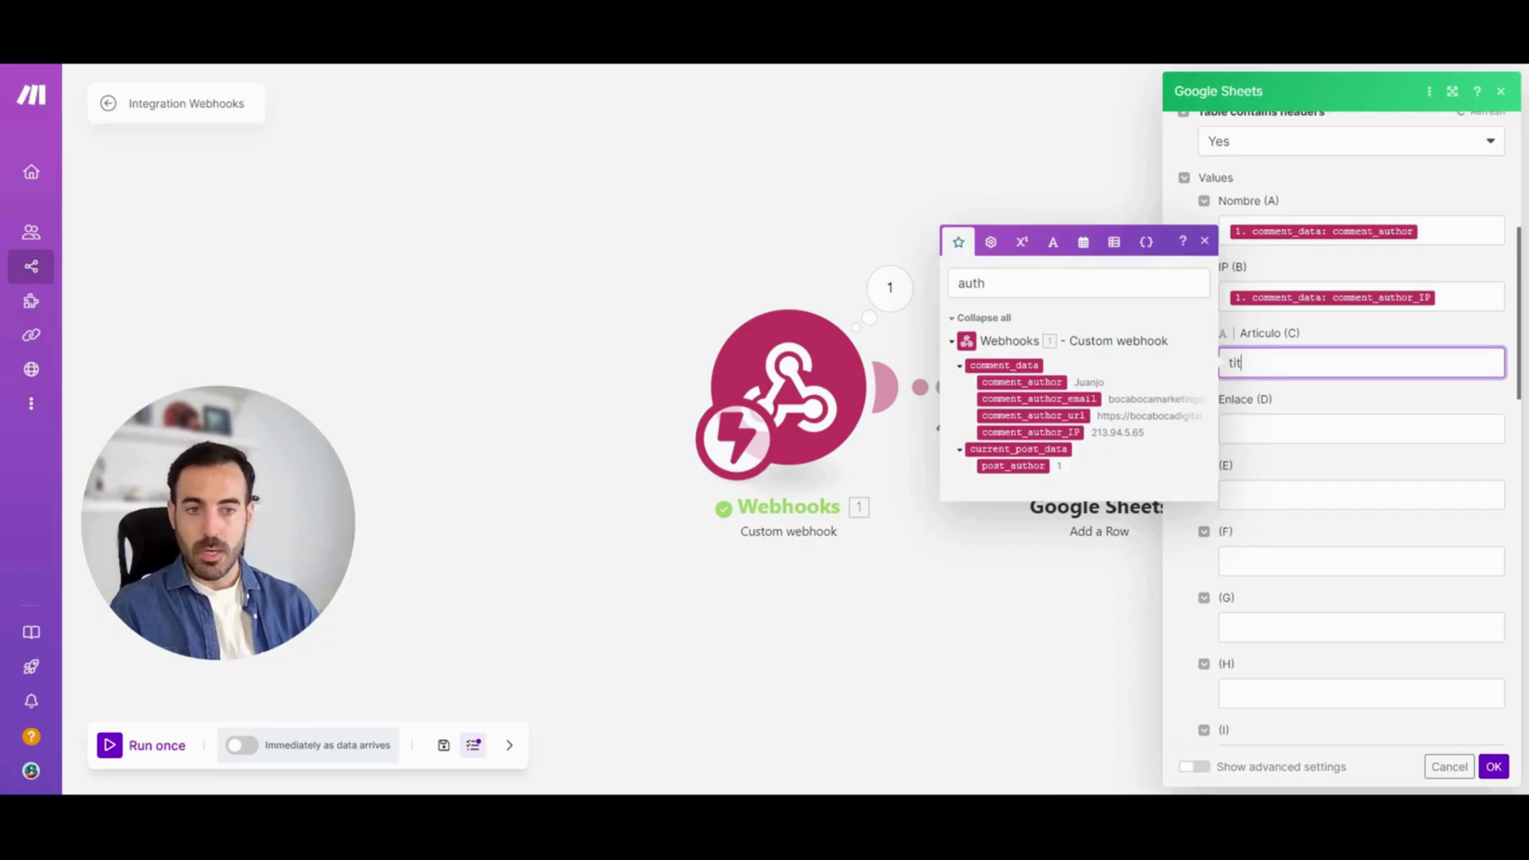
key("BackSpace")
key("BackSpace")
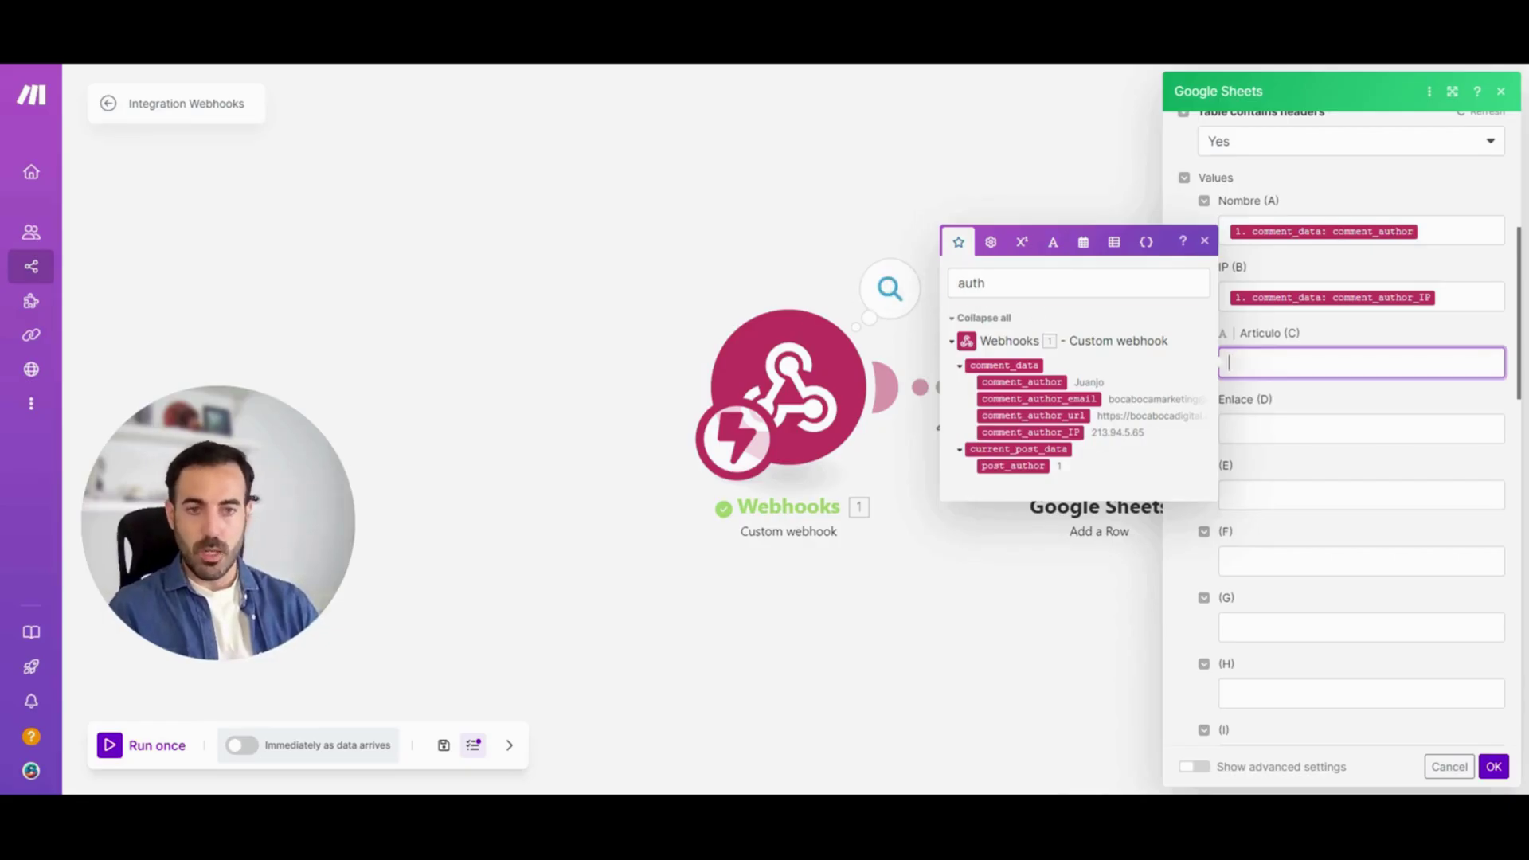
double_click(980, 287)
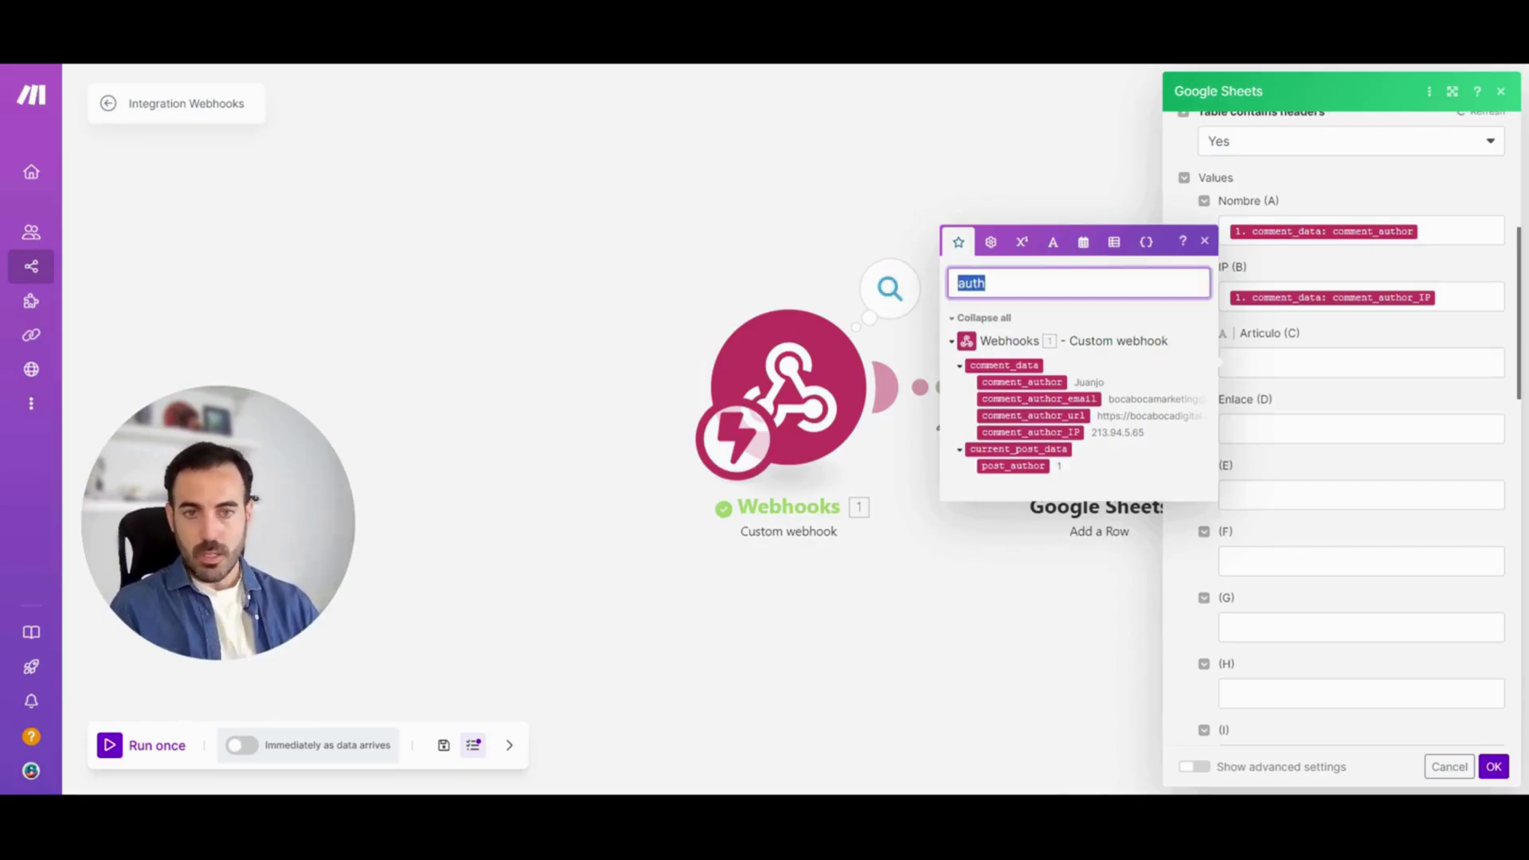
type("title")
left_click(1005, 386)
left_click(1354, 428)
type("guid")
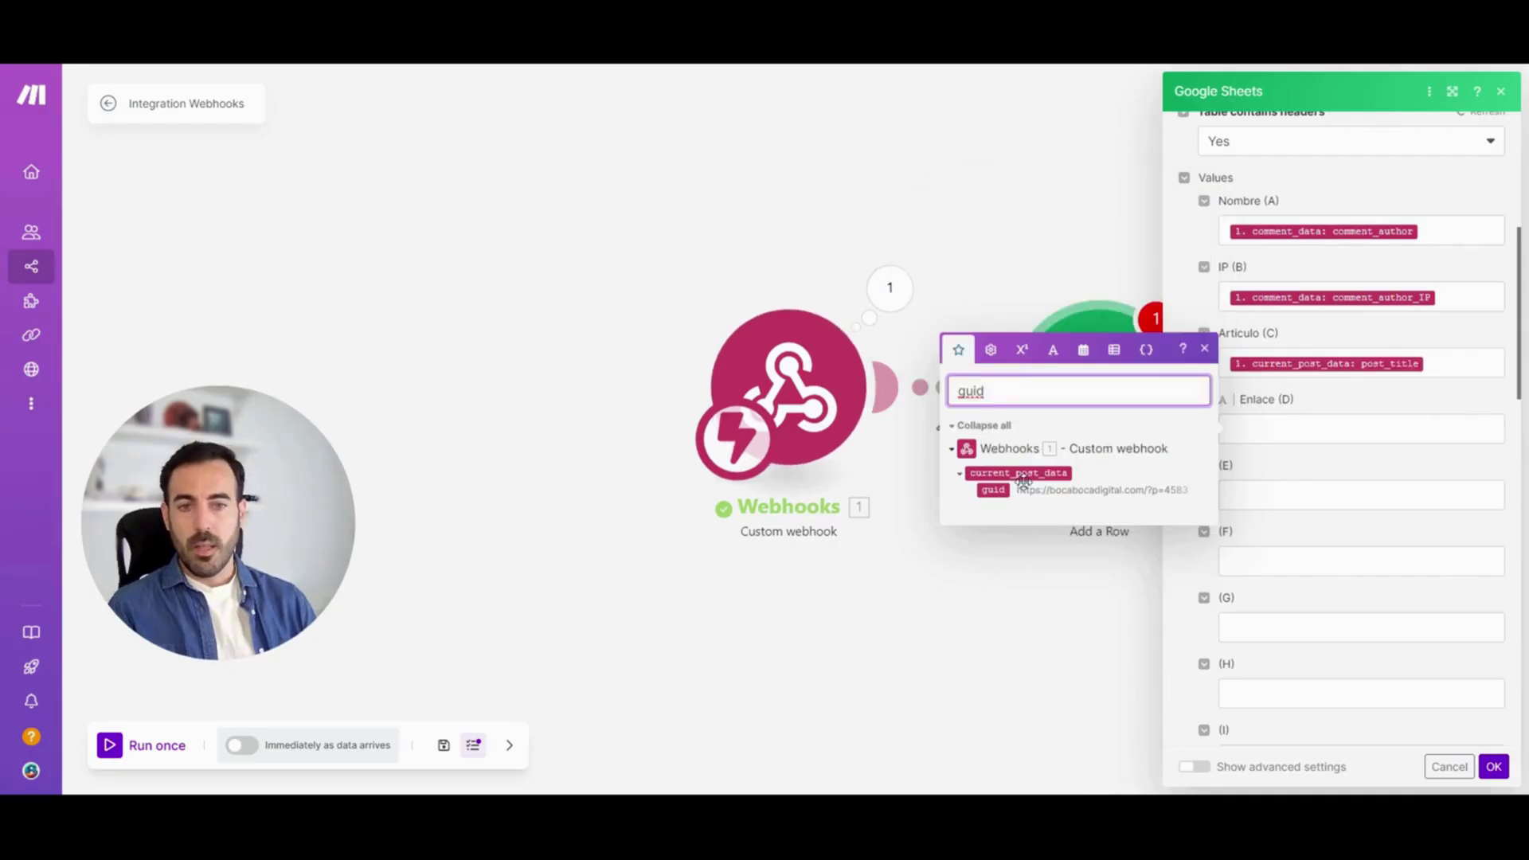
left_click(993, 490)
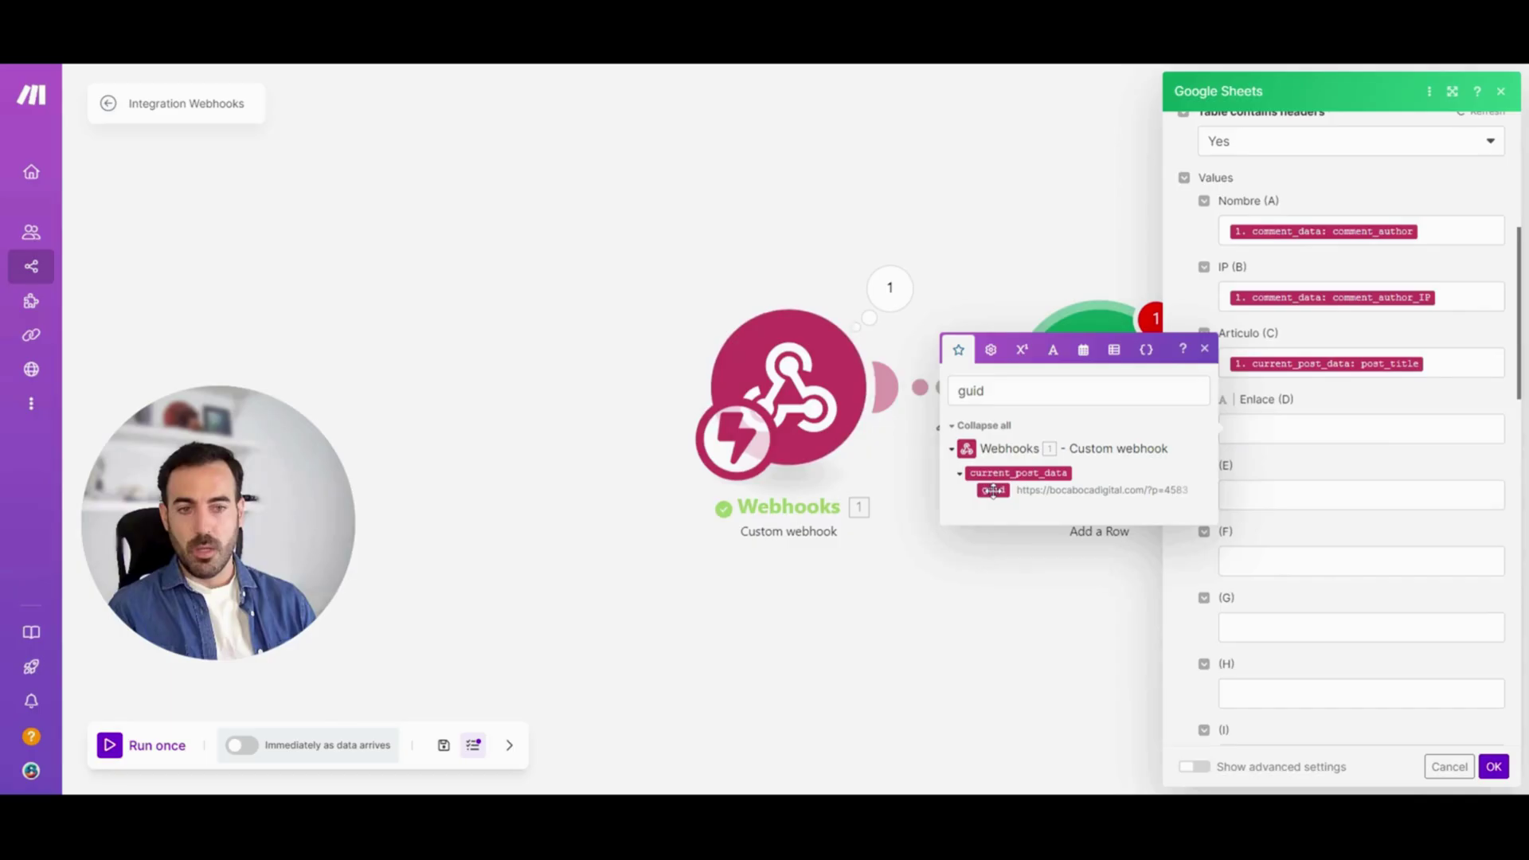
left_click(994, 490)
left_click(1492, 767)
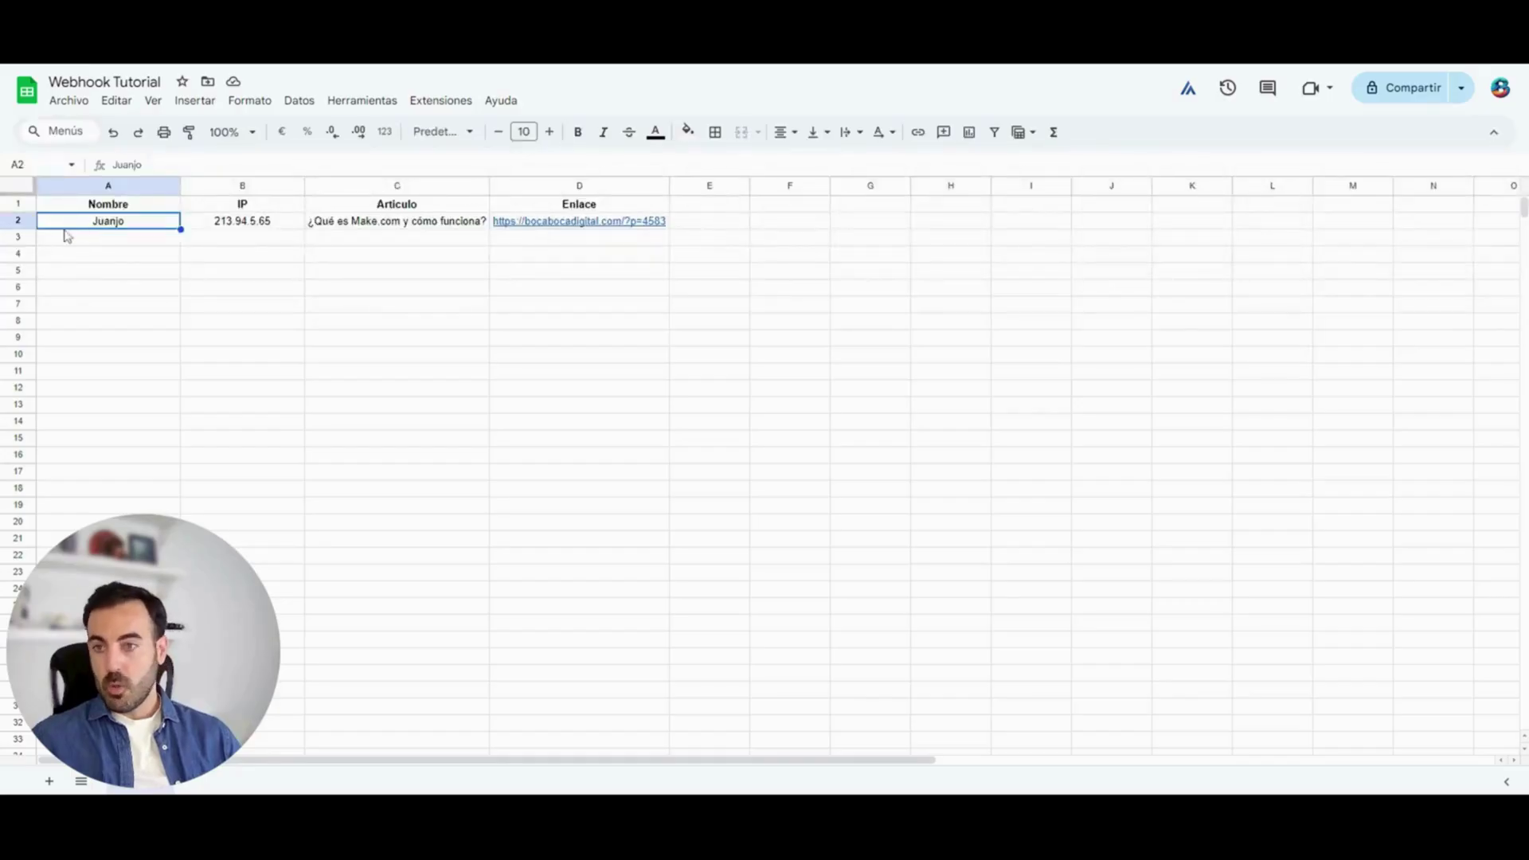
Check the IP, article title and Enlace values in row 2 of Webhook Tutorial
left_click(227, 226)
left_click(361, 226)
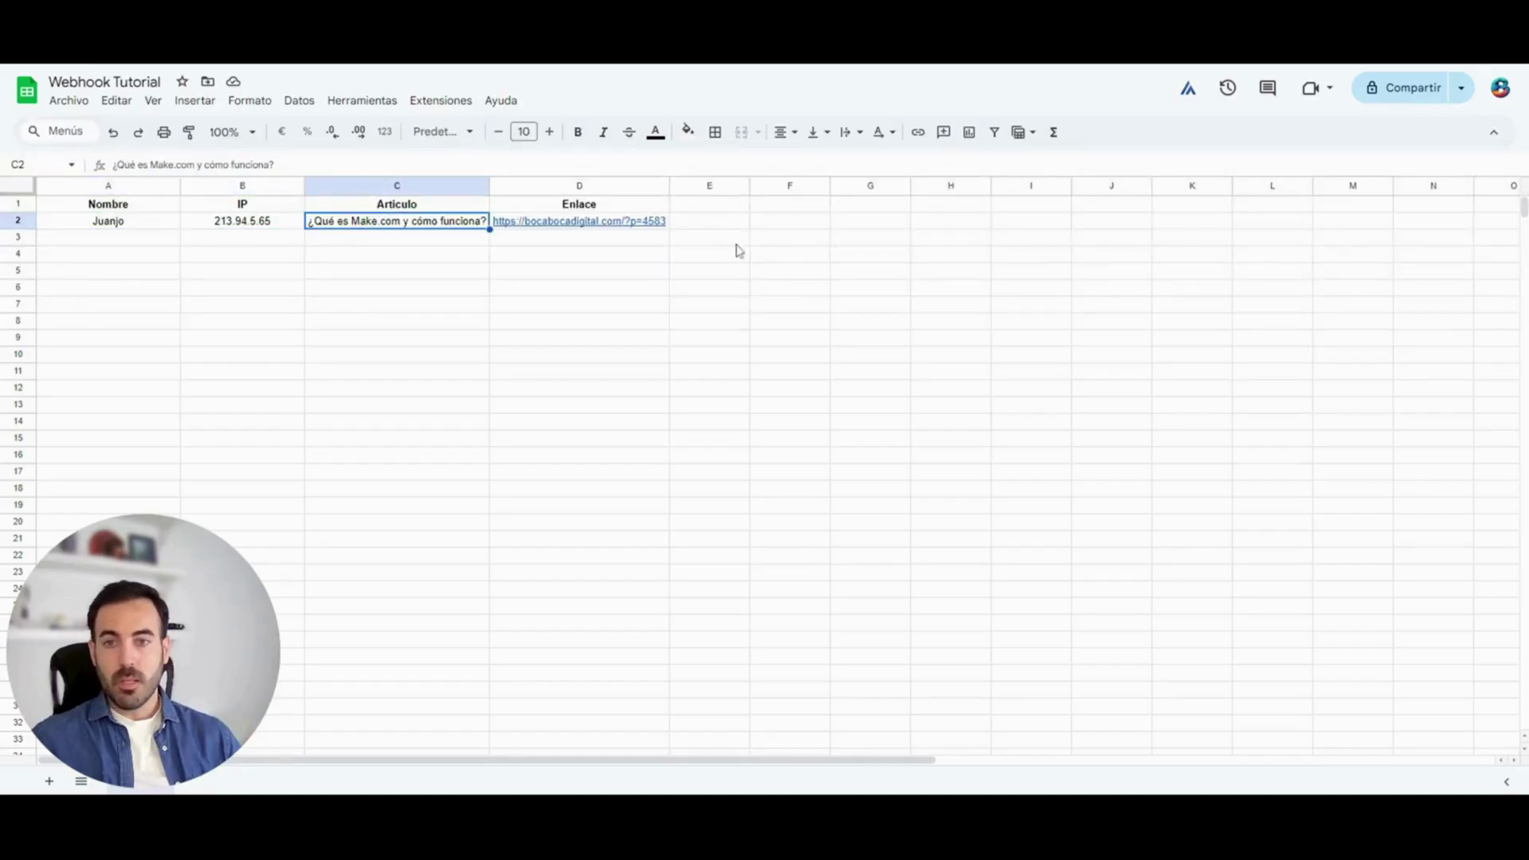
left_click(667, 212)
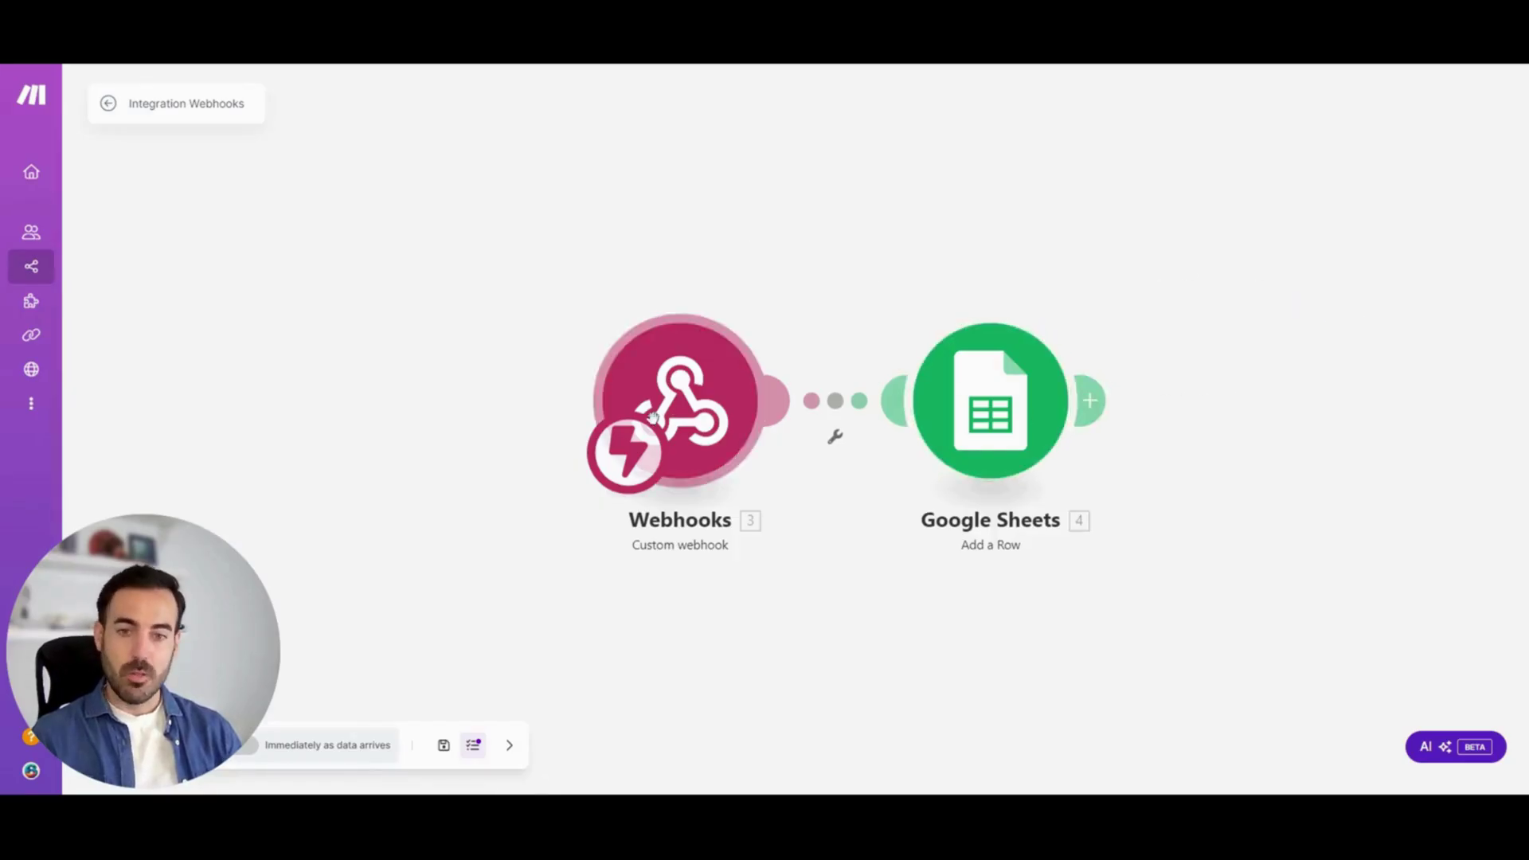
Delete the Google Sheets and Webhooks modules, then start a new Webhooks first module
right_click(985, 408)
left_click(1056, 600)
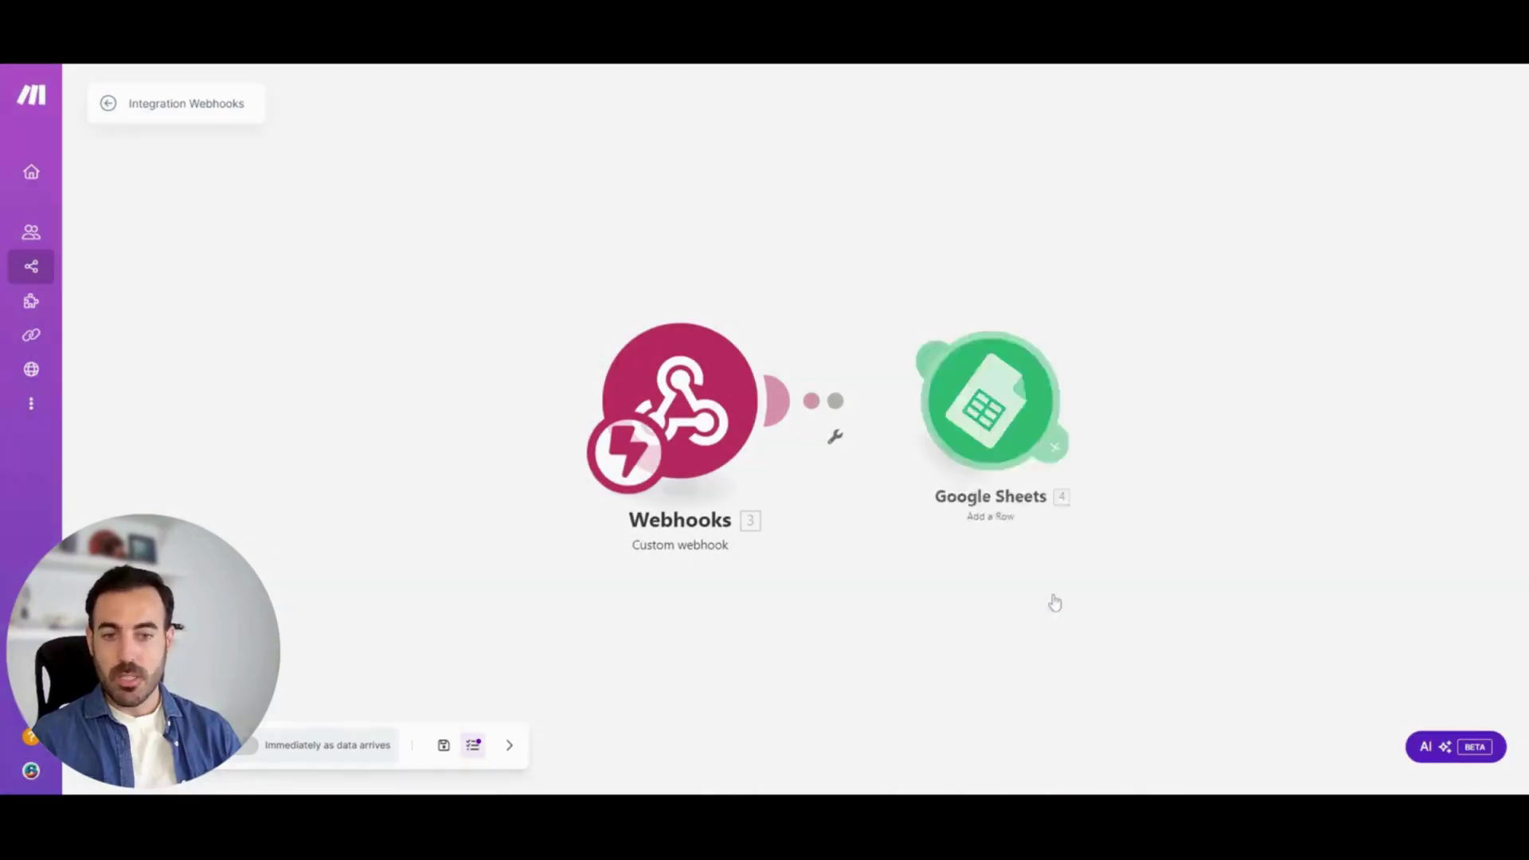
right_click(681, 381)
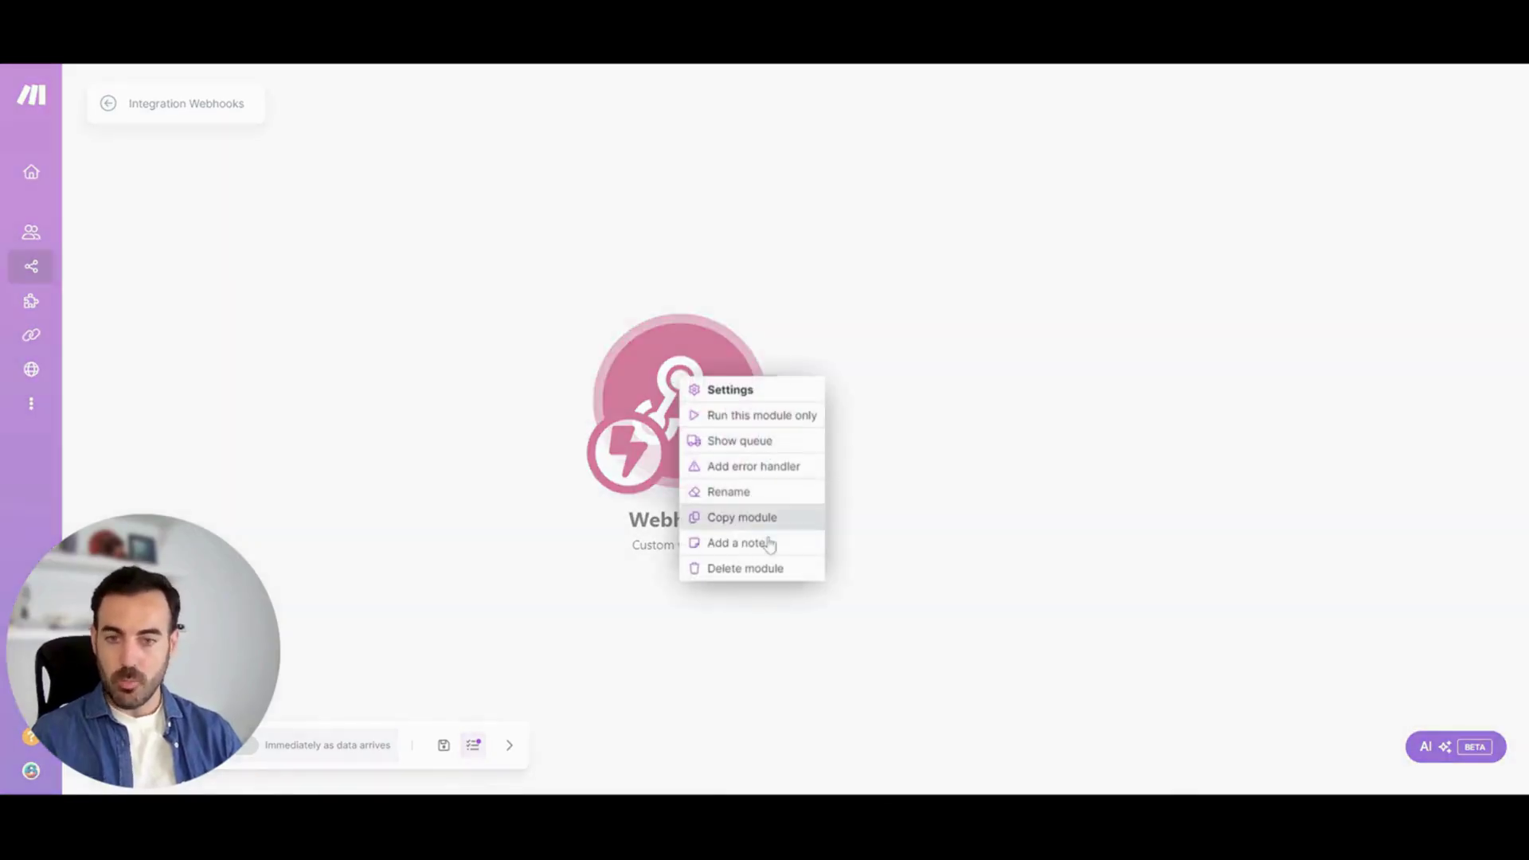
left_click(763, 569)
left_click(687, 383)
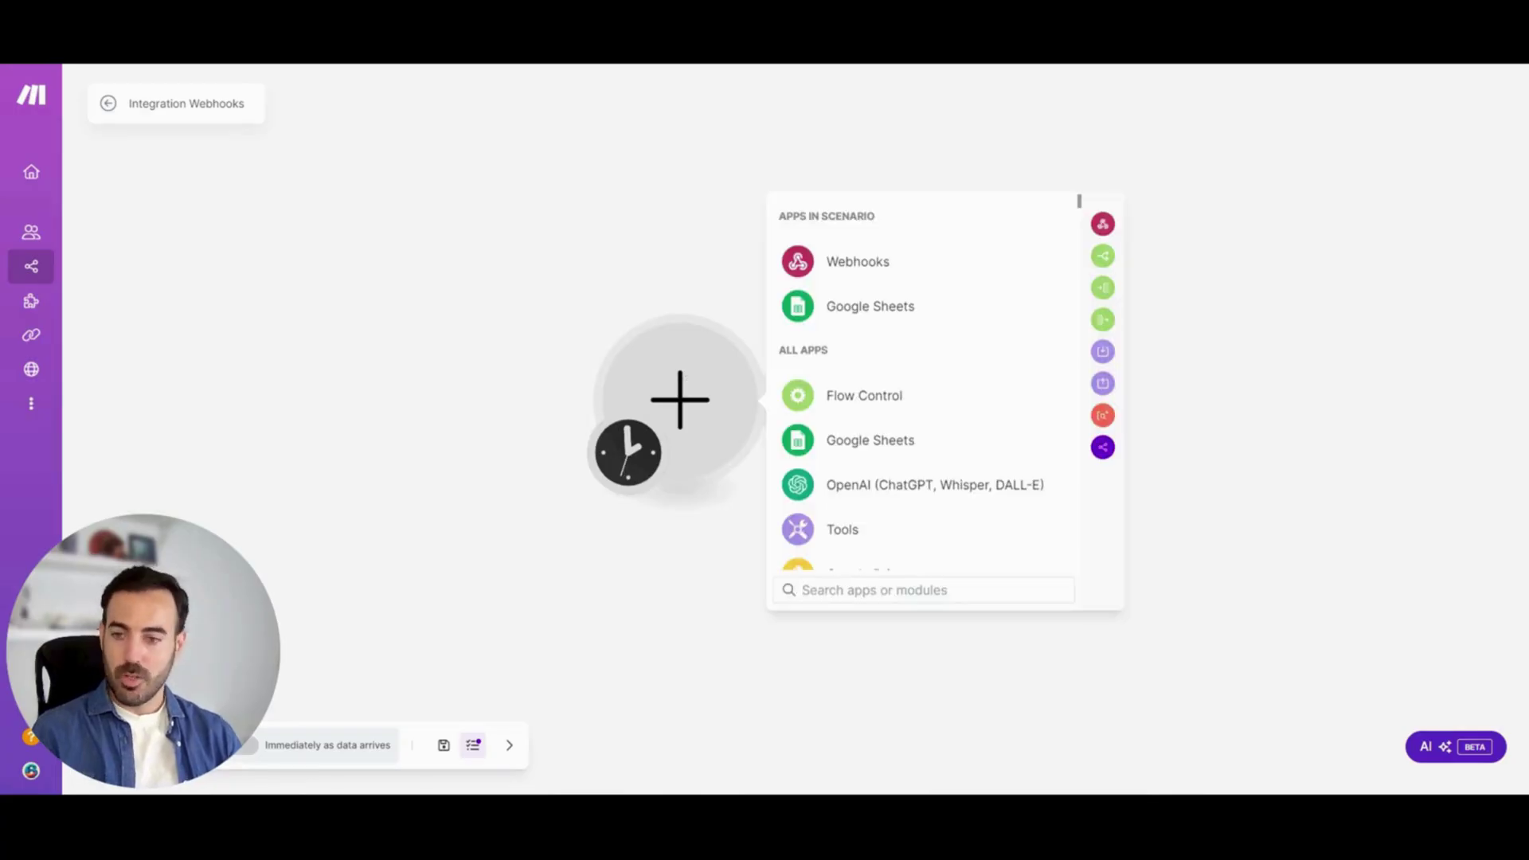
left_click(868, 263)
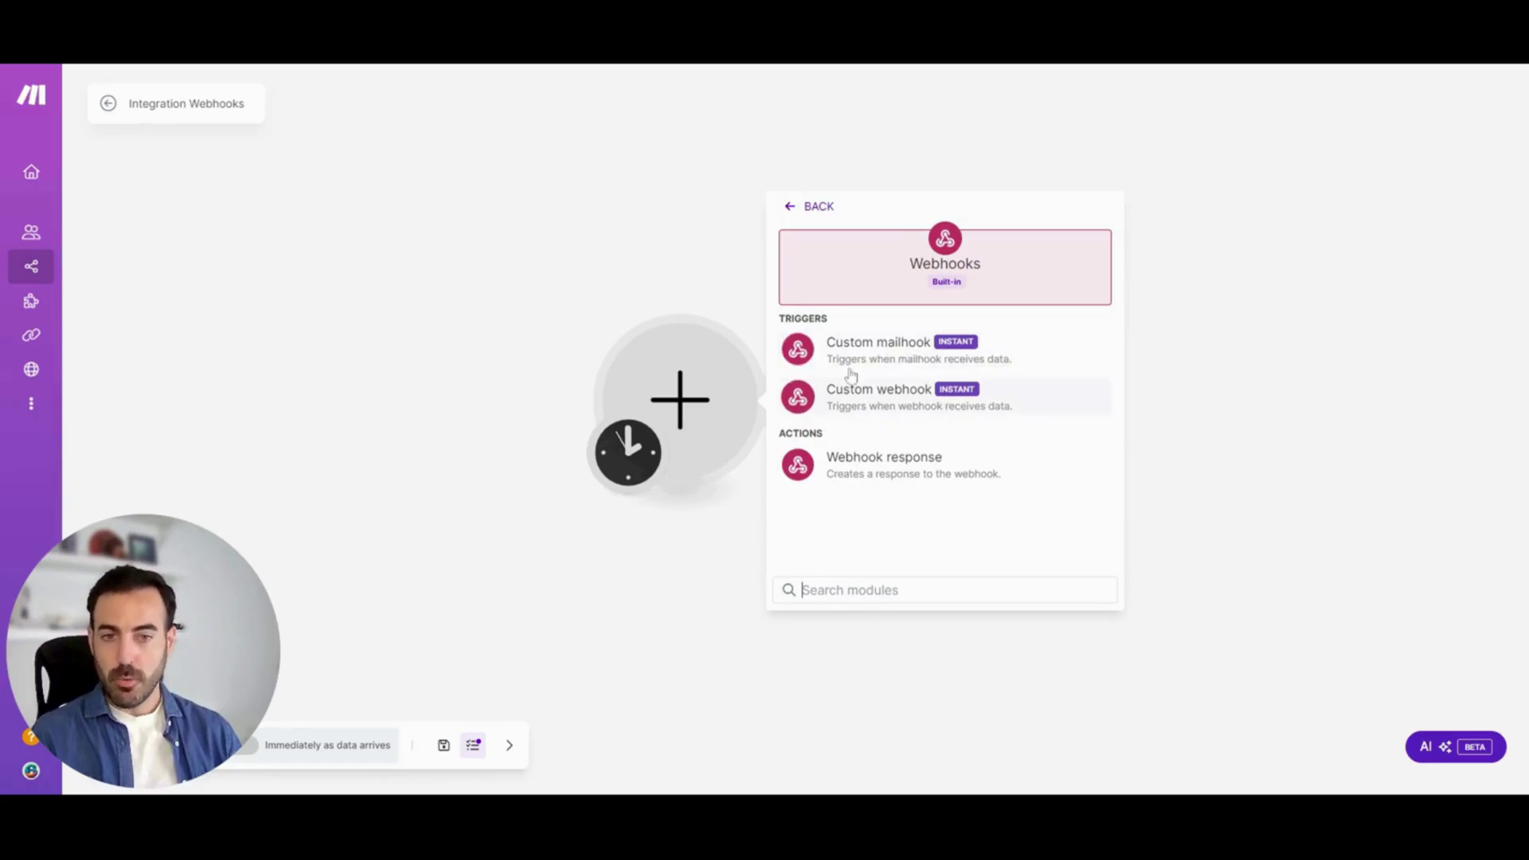
Set up a Custom mailhook trigger with a new webhook named 'Prueba'
left_click(898, 347)
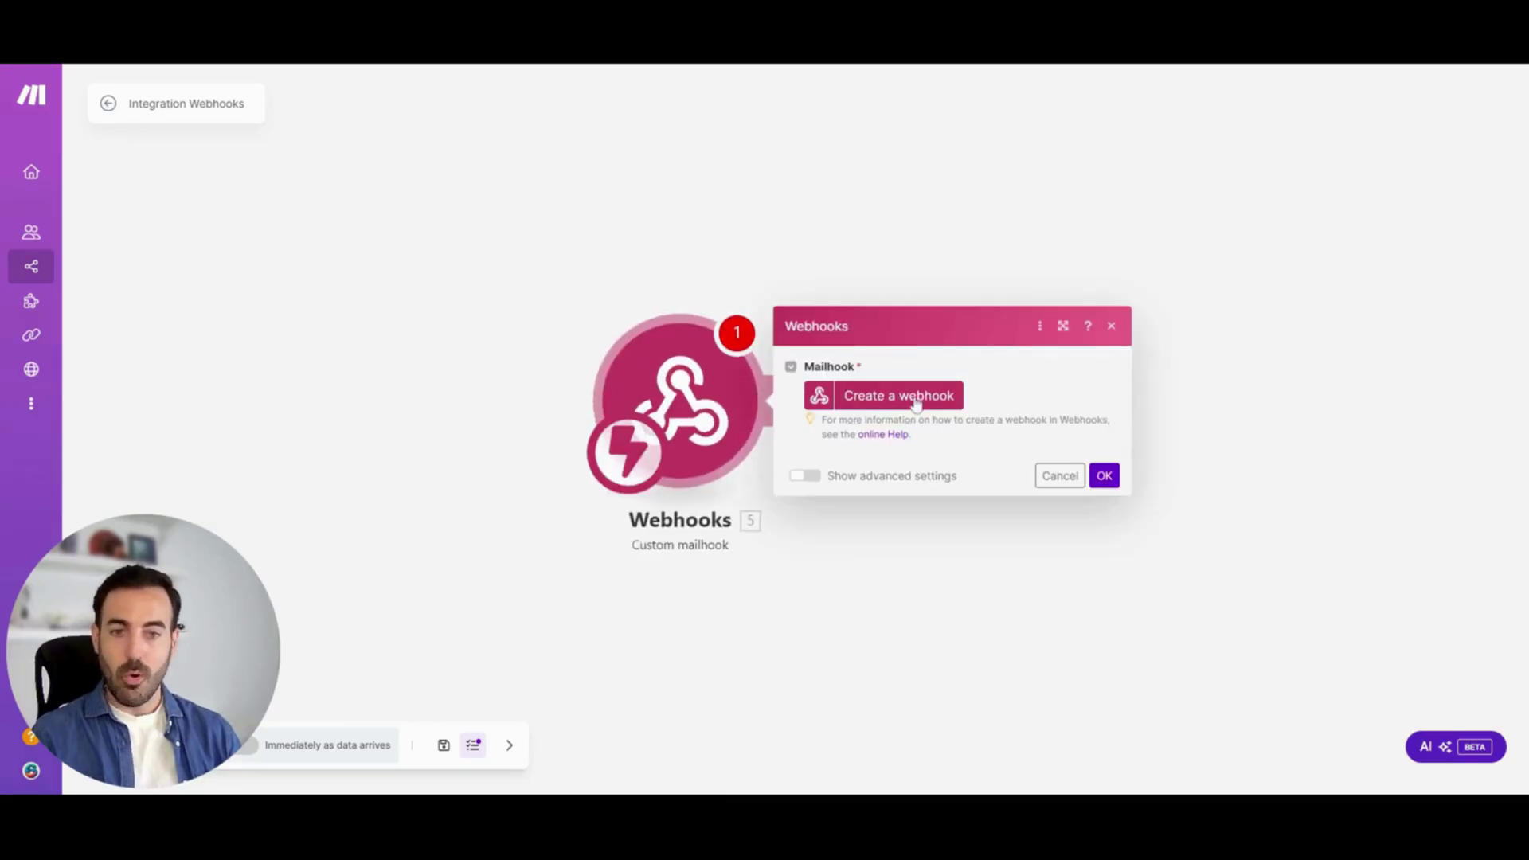
left_click(912, 396)
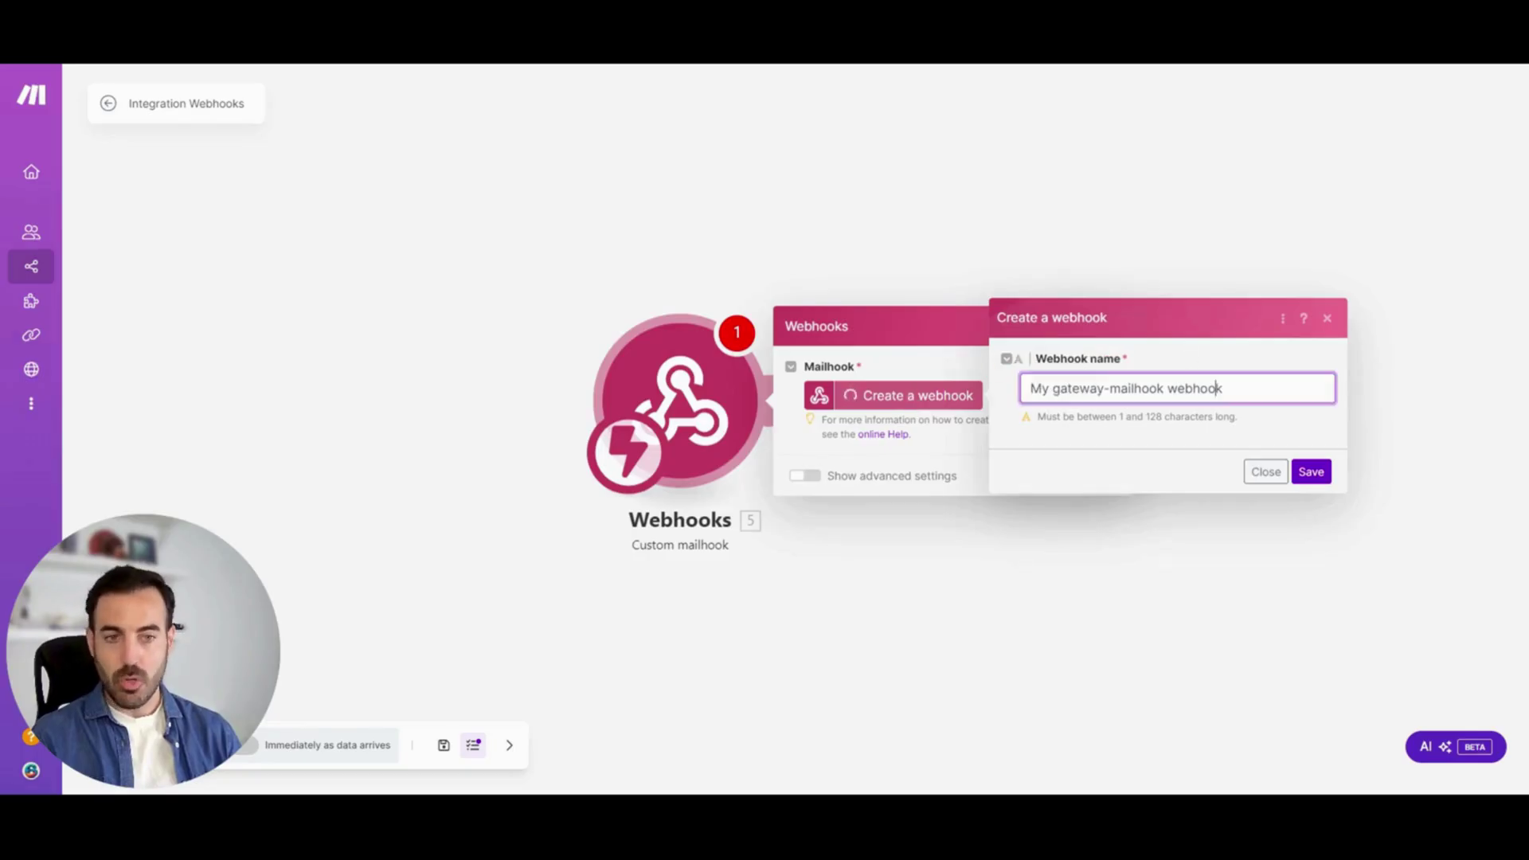
left_click_drag(1225, 388, 1031, 388)
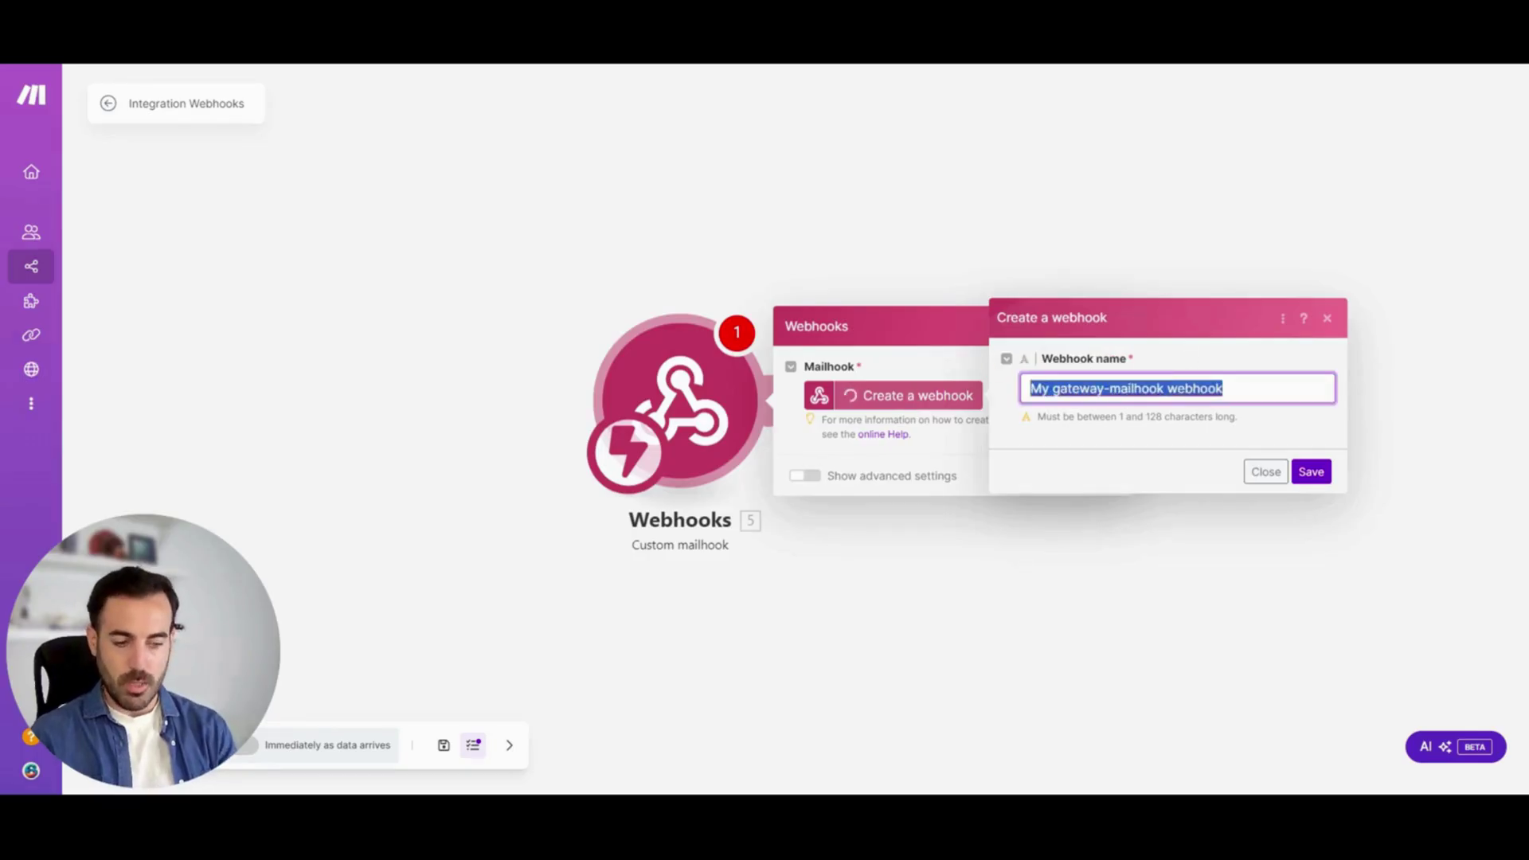
type("Prueba")
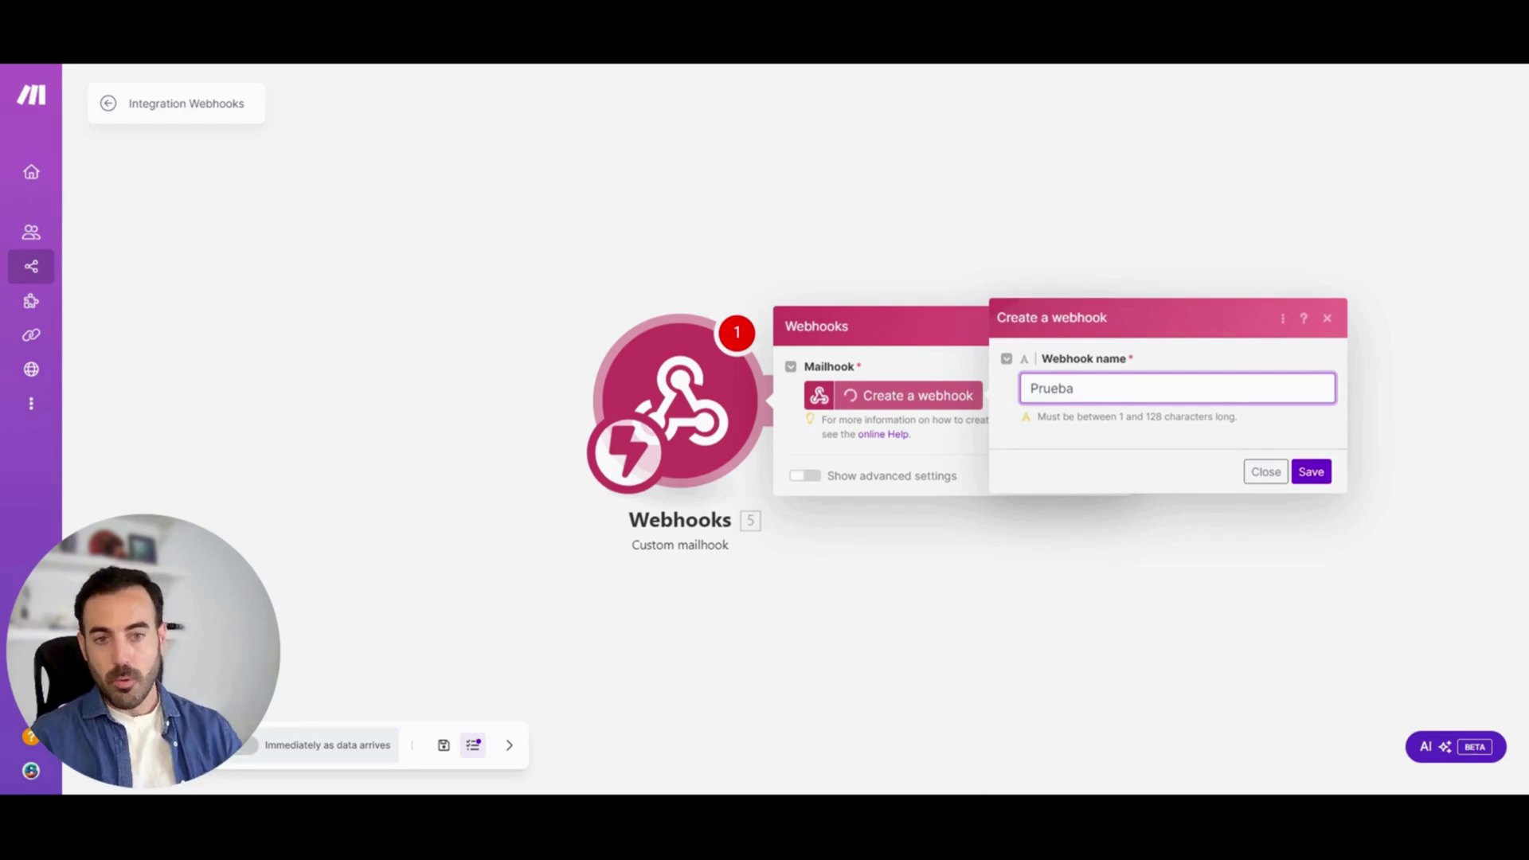
left_click(1315, 473)
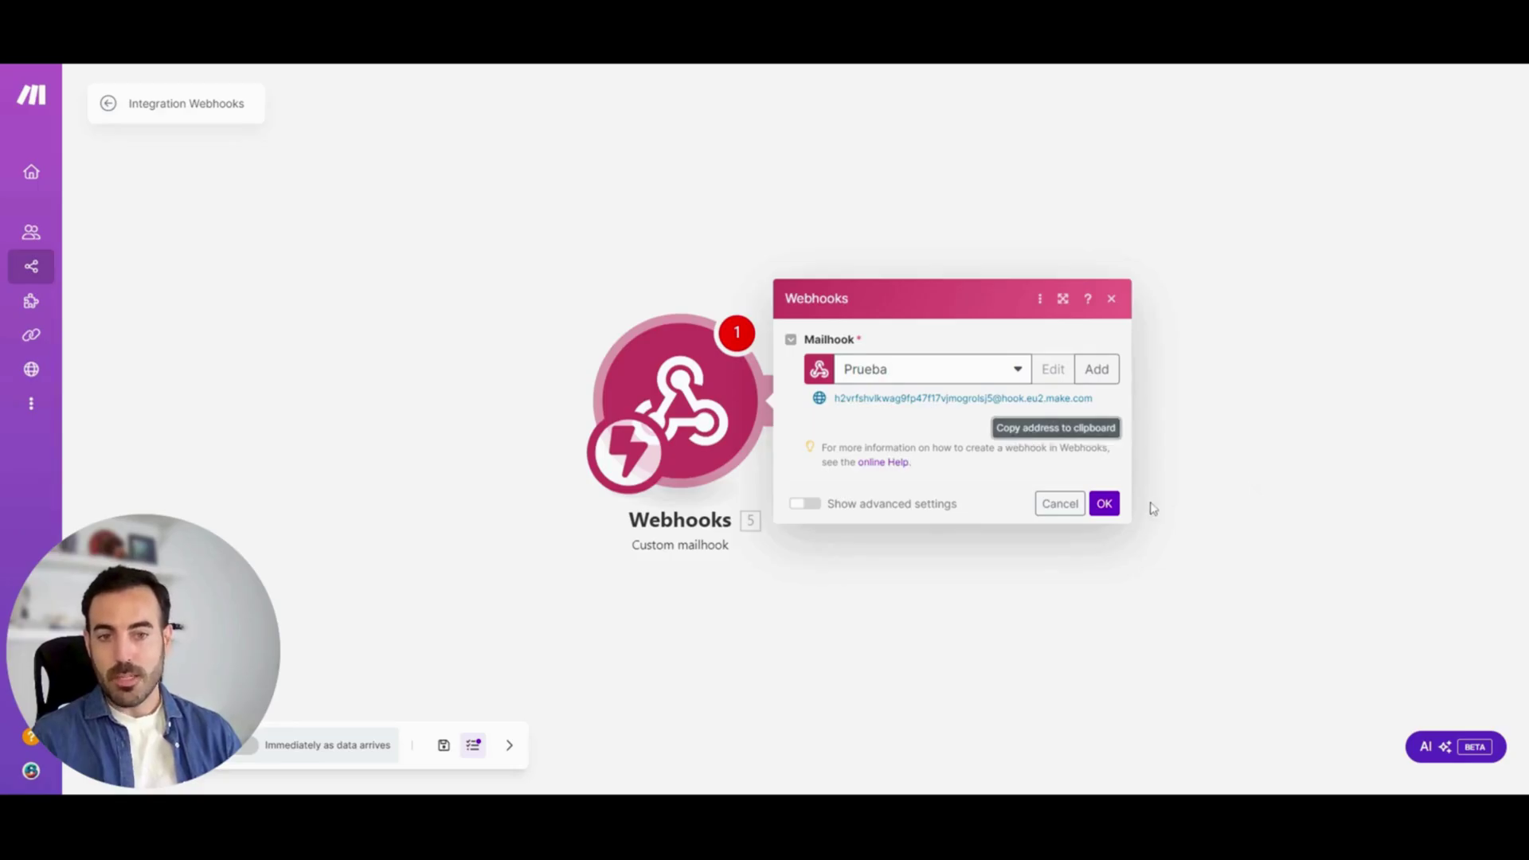
left_click(1104, 503)
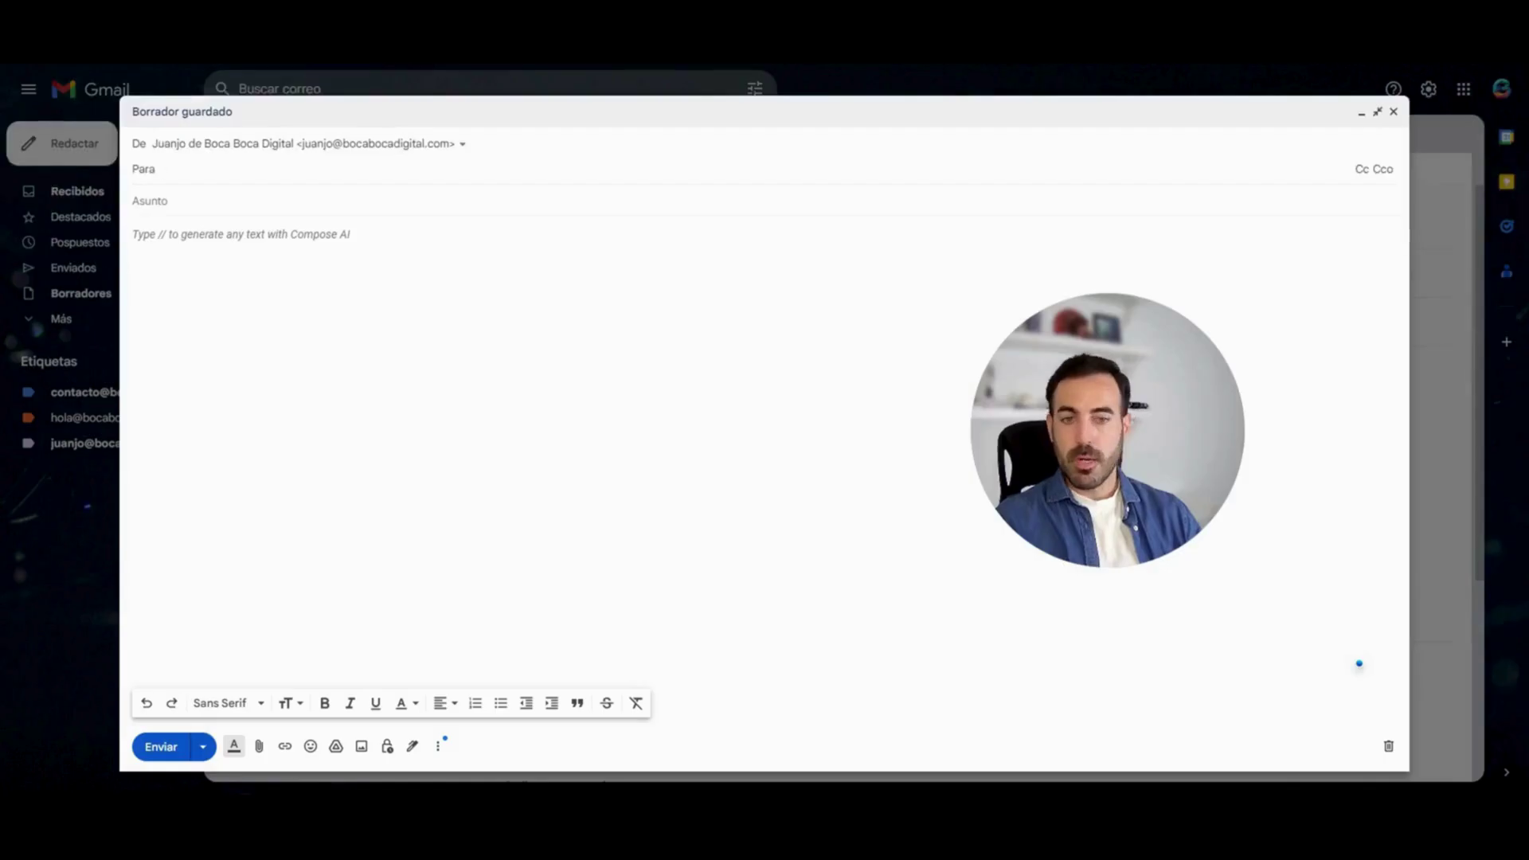
Write a Gmail message to the pasted mailhook address with subject 'Test' and body 'Hola test'
left_click(208, 170)
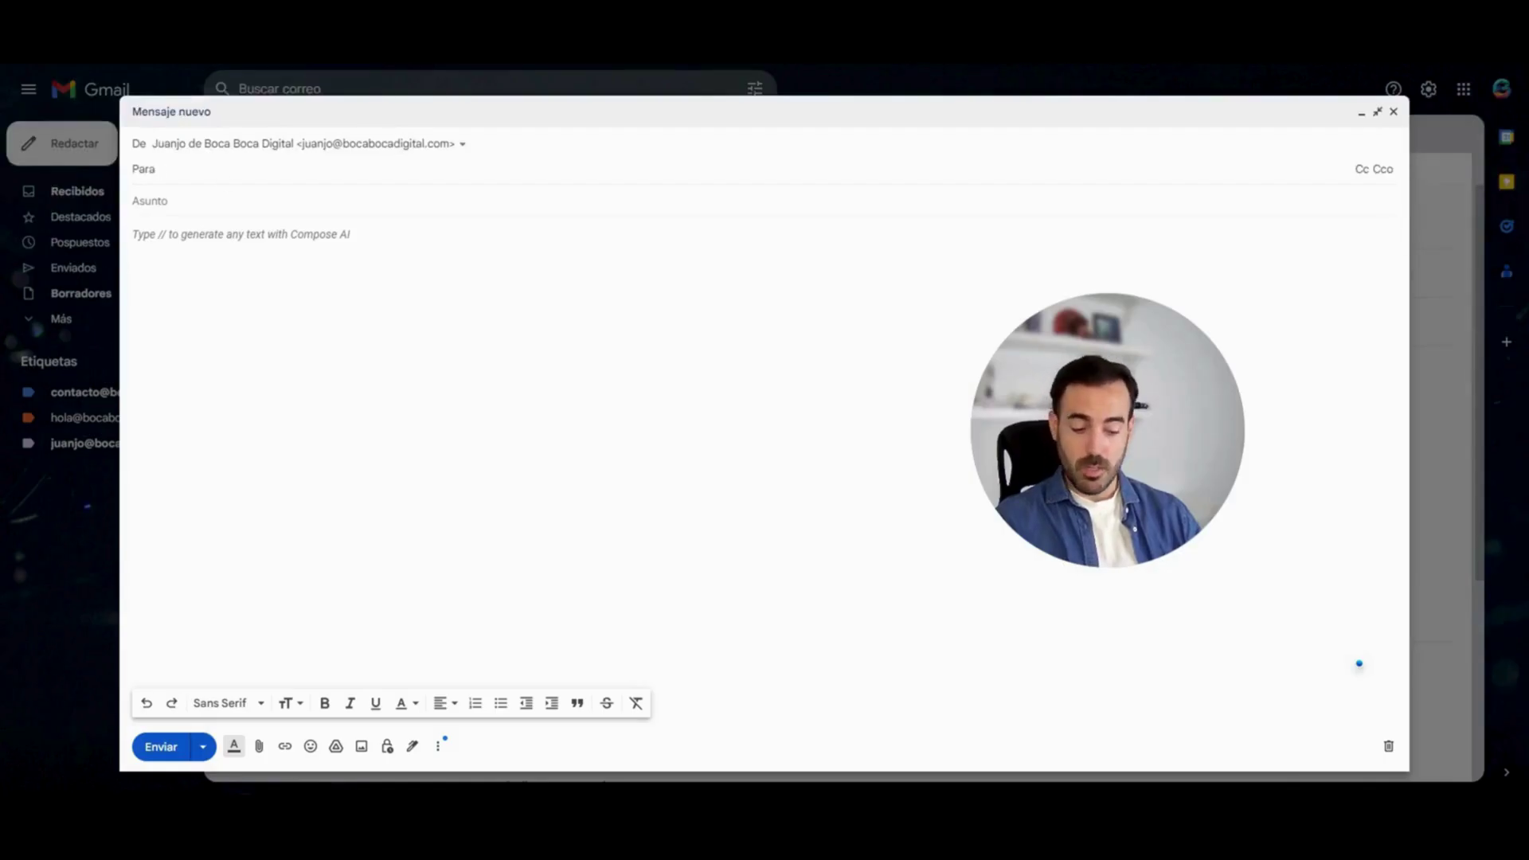
key("ctrl+v")
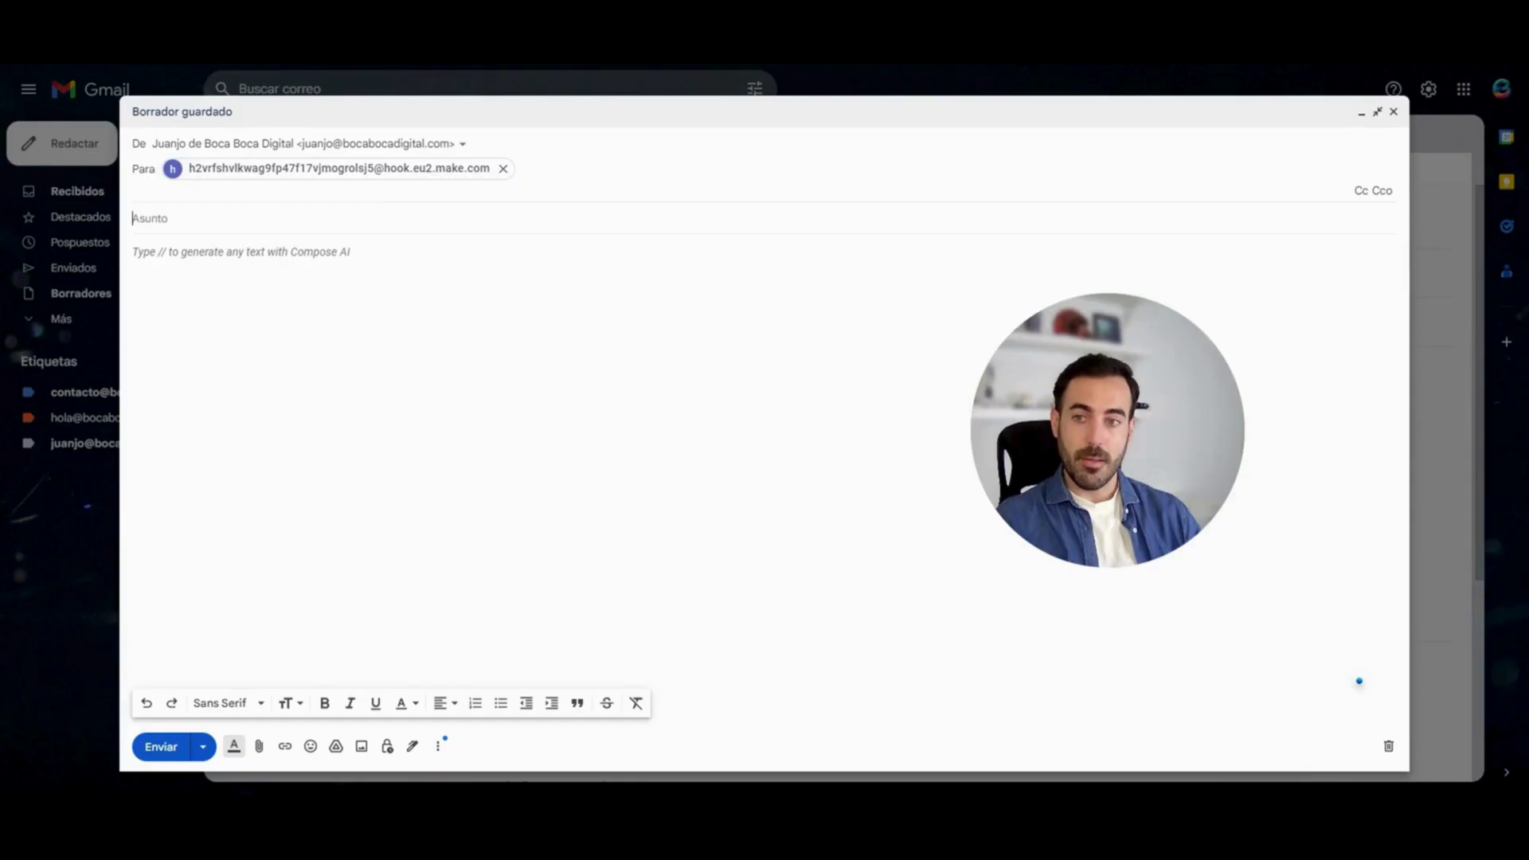
left_click(318, 217)
type("Test")
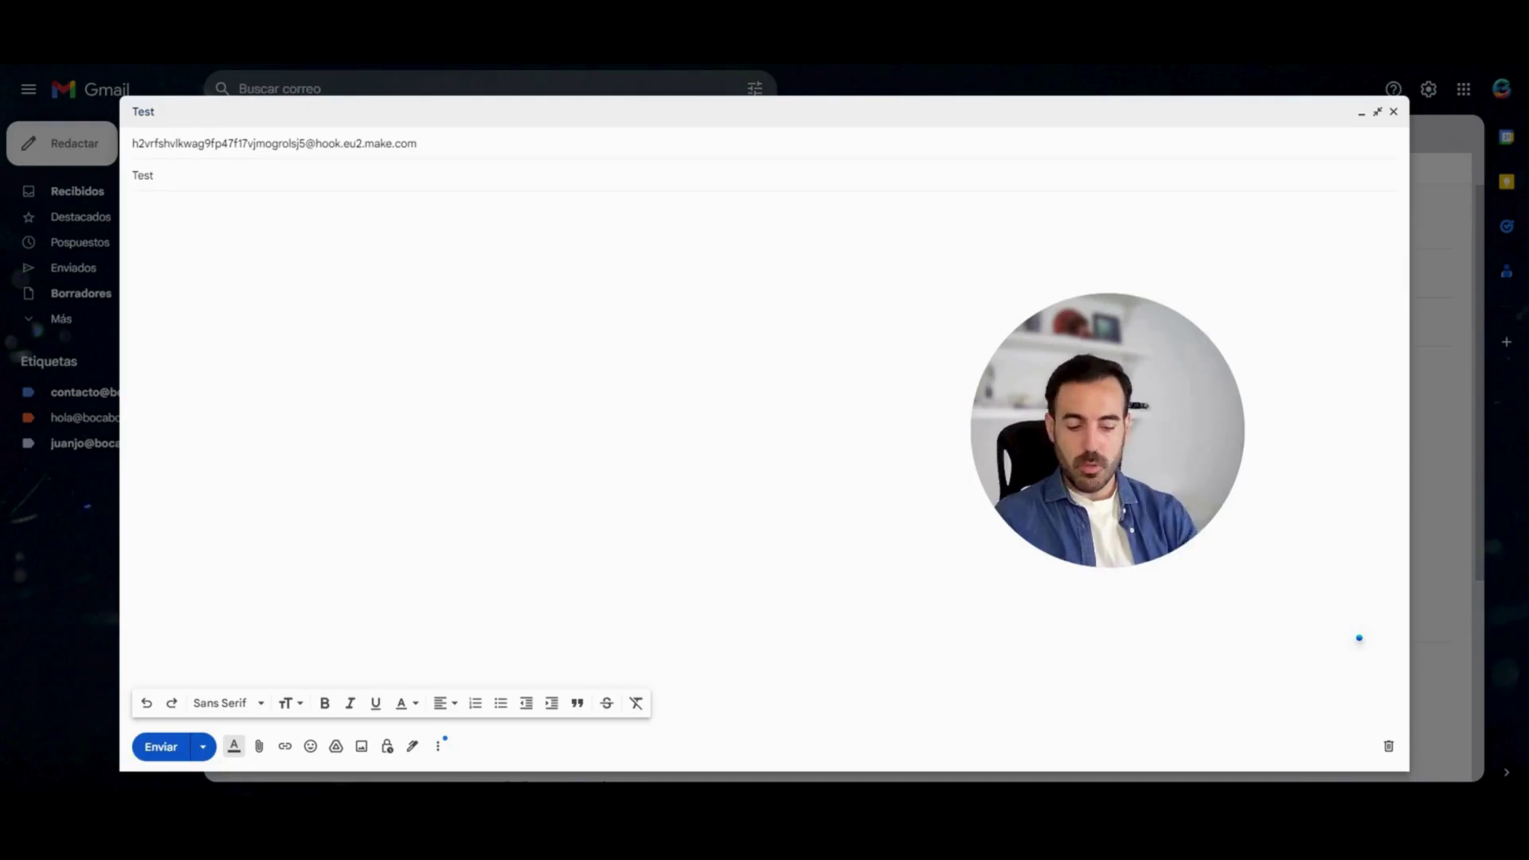
key("Tab")
type("Hola test")
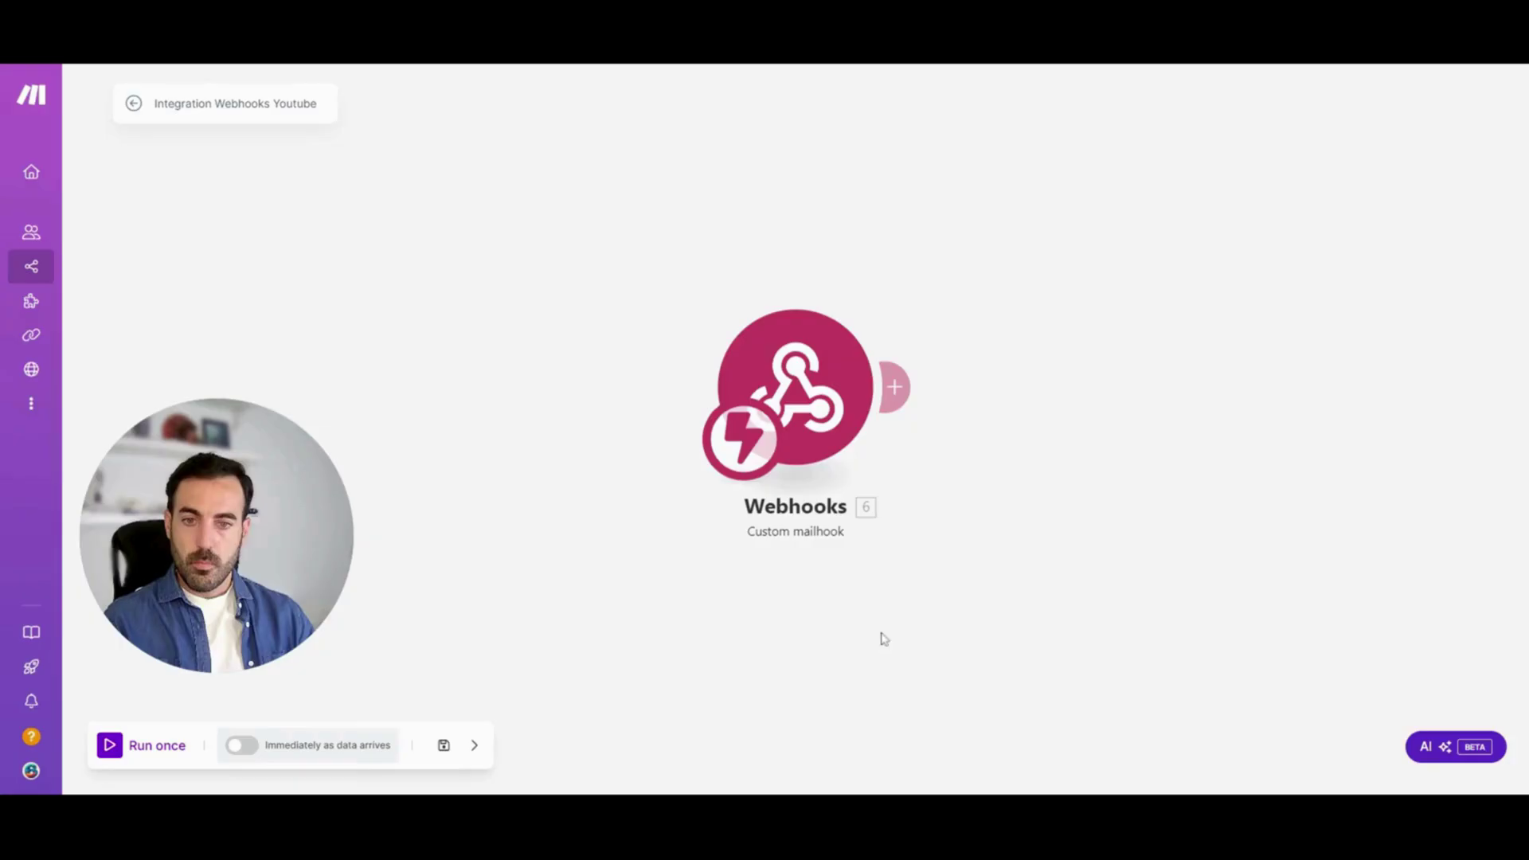
Run the scenario once and inspect the captured email's text, sender, copy recipients and attachments
left_click(111, 747)
left_click(440, 764)
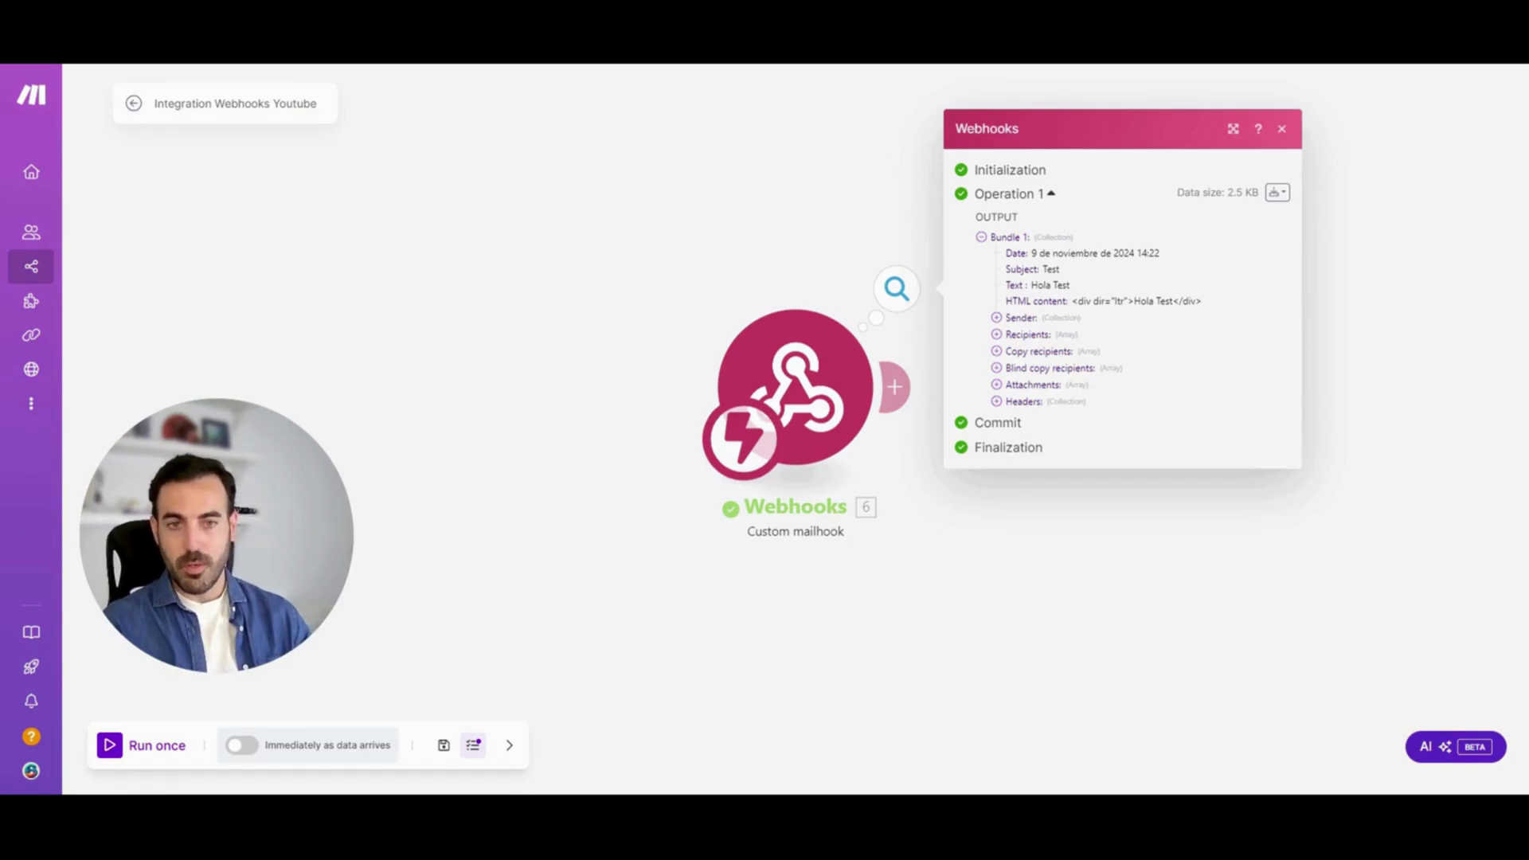
double_click(1061, 285)
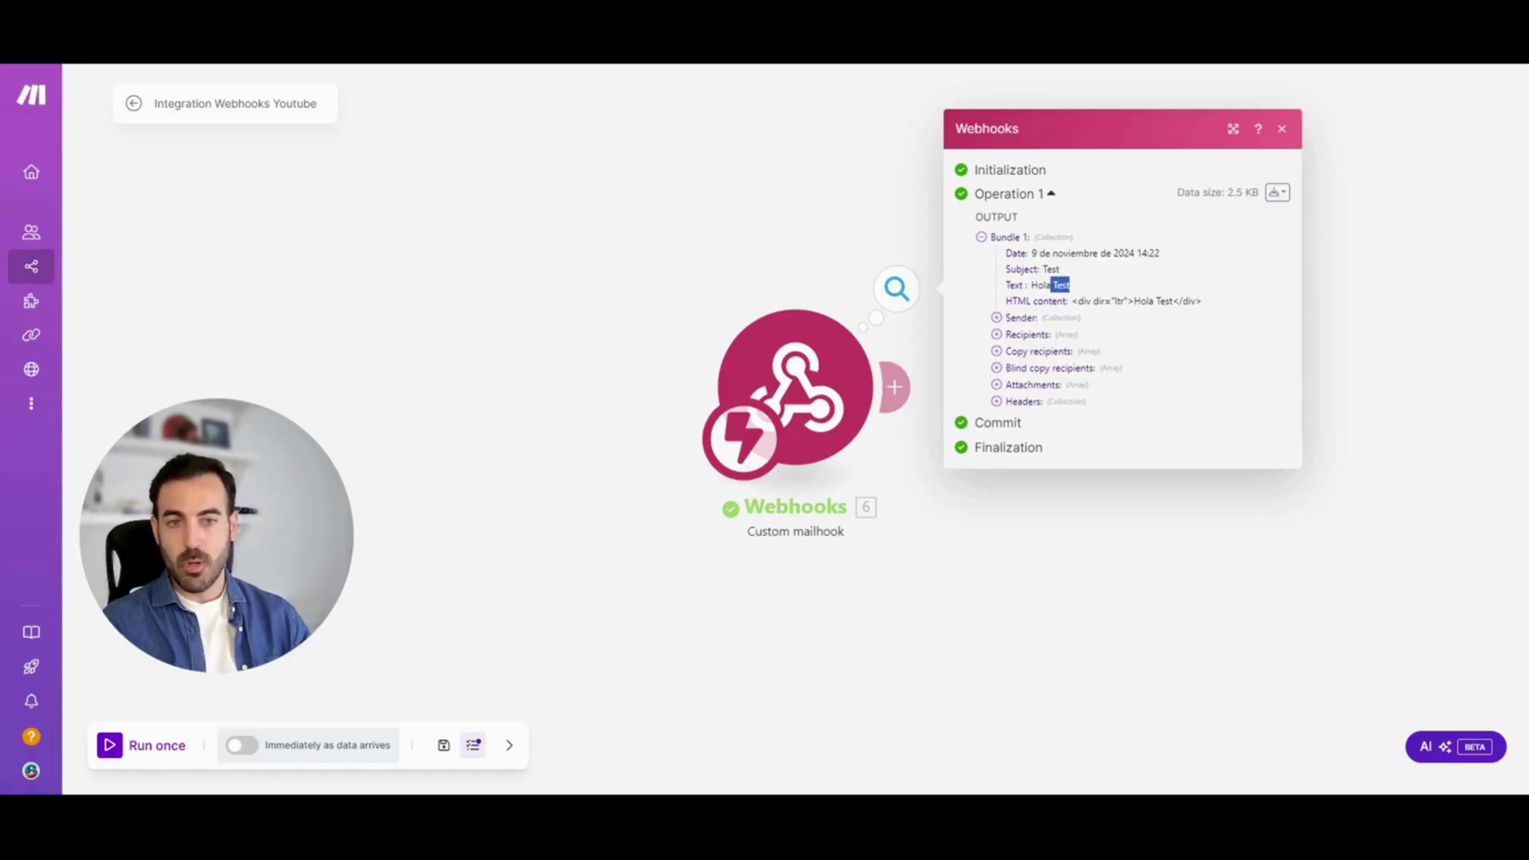
left_click(998, 318)
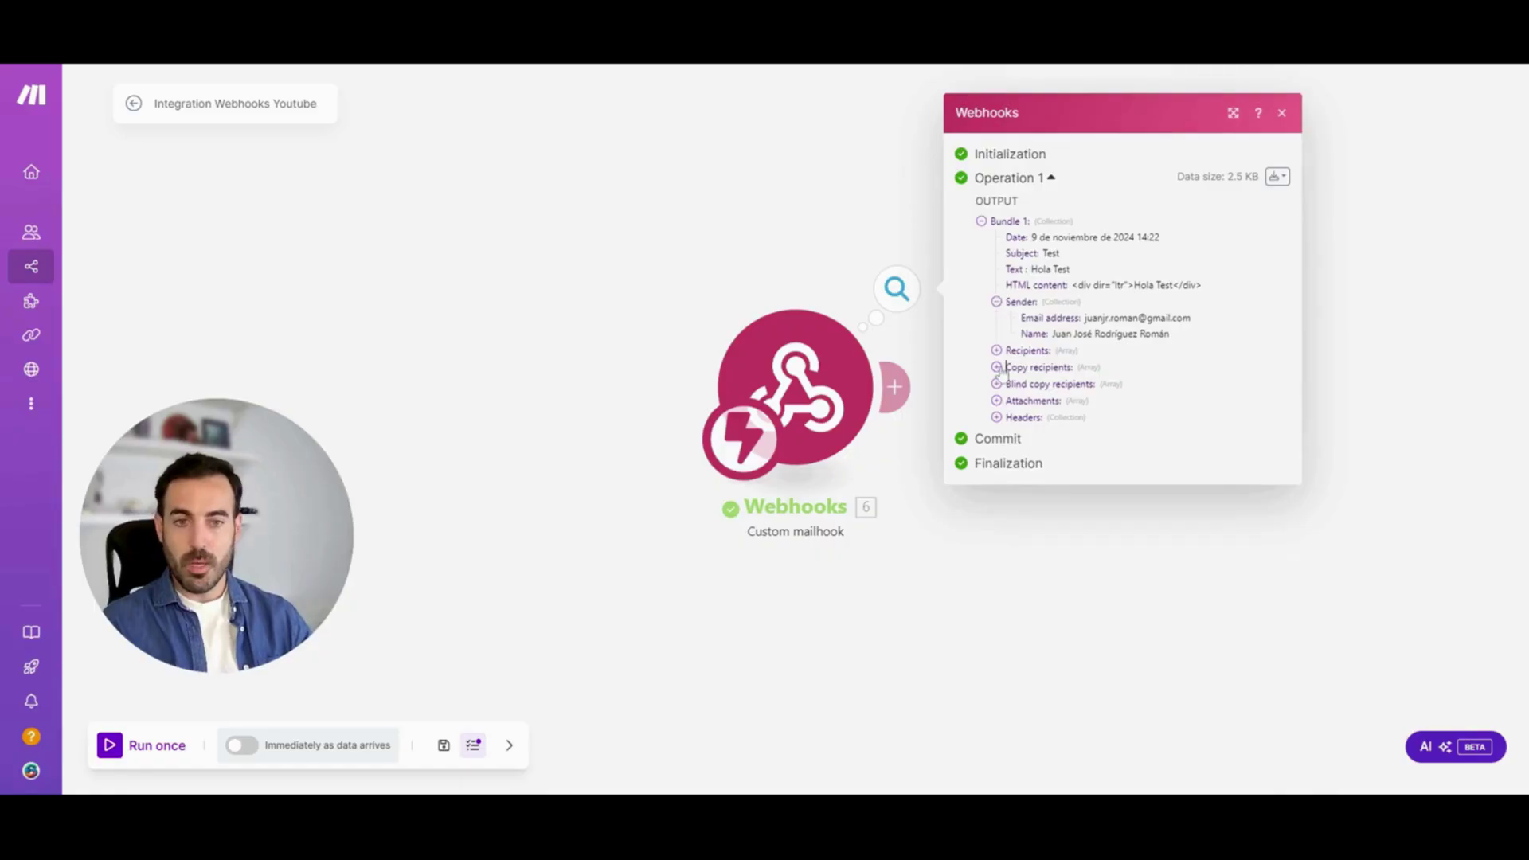
left_click(998, 368)
left_click(997, 402)
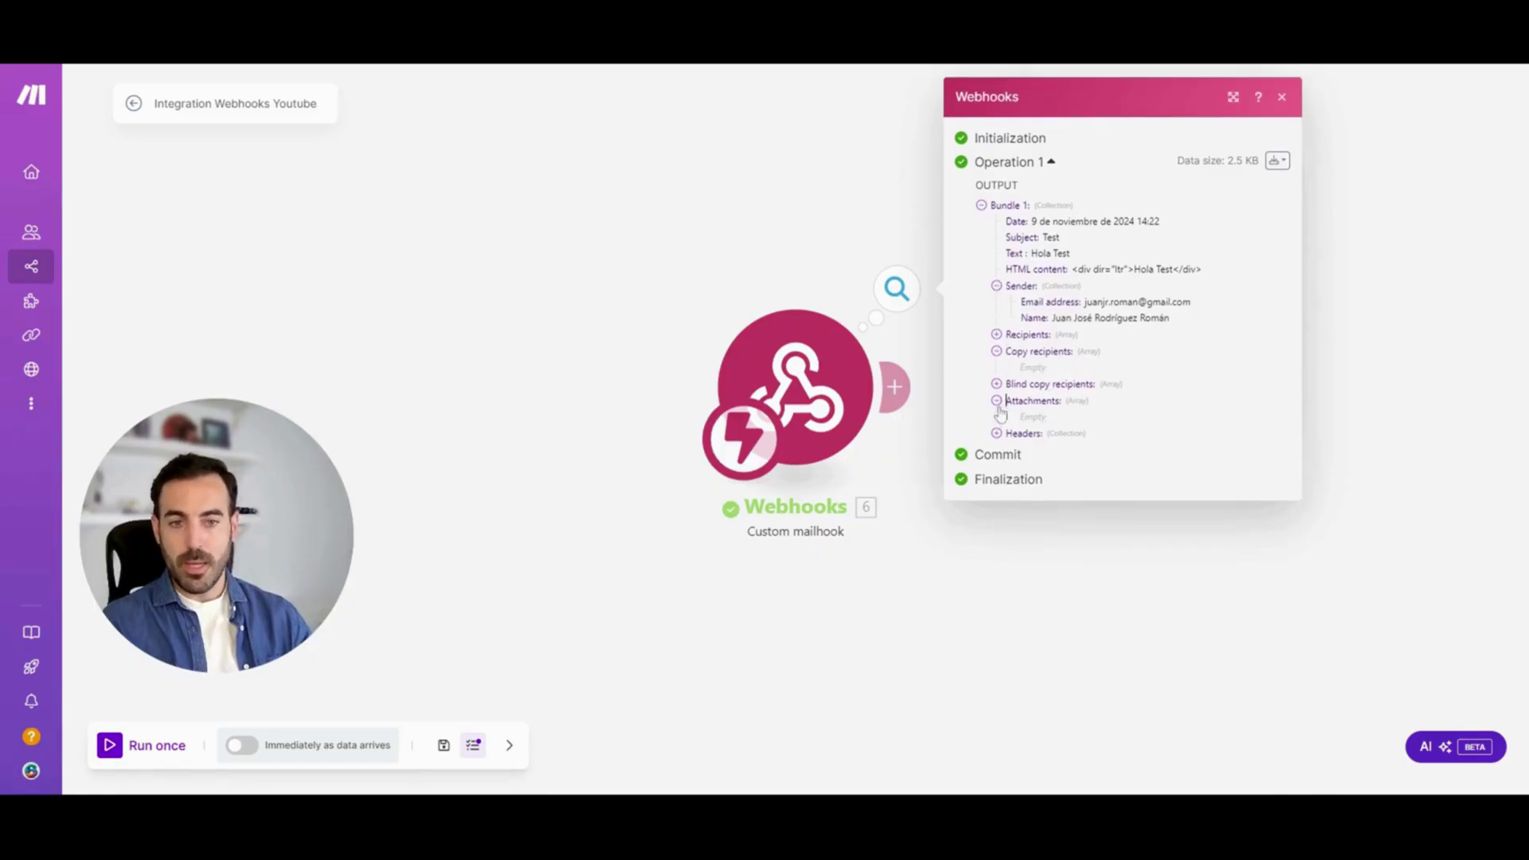
left_click(997, 286)
Add a Flow Control Router after the Custom mailhook, creating two routes
left_click(984, 567)
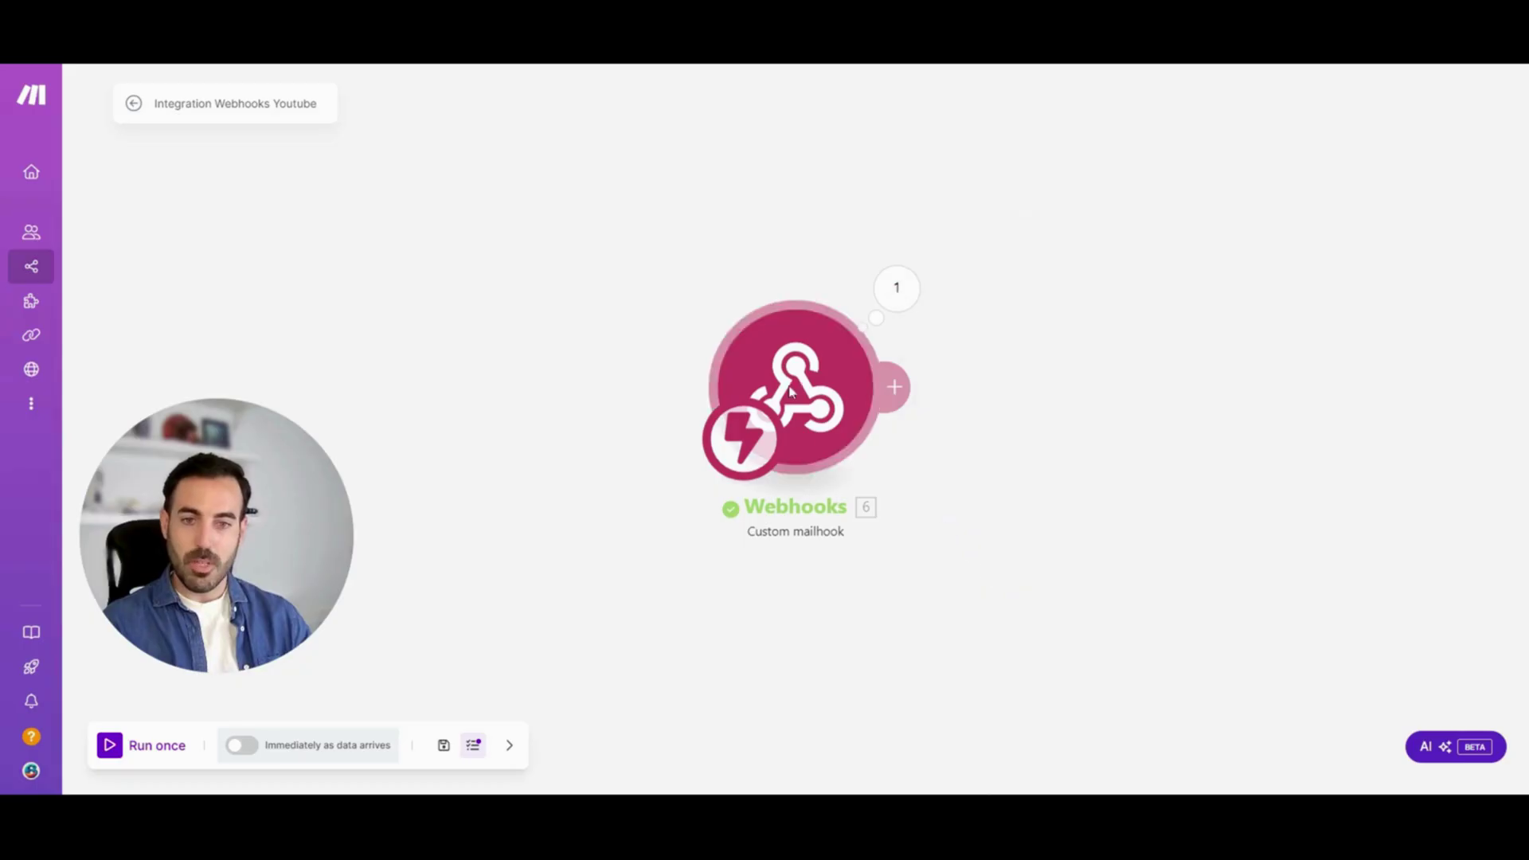
left_click(767, 396)
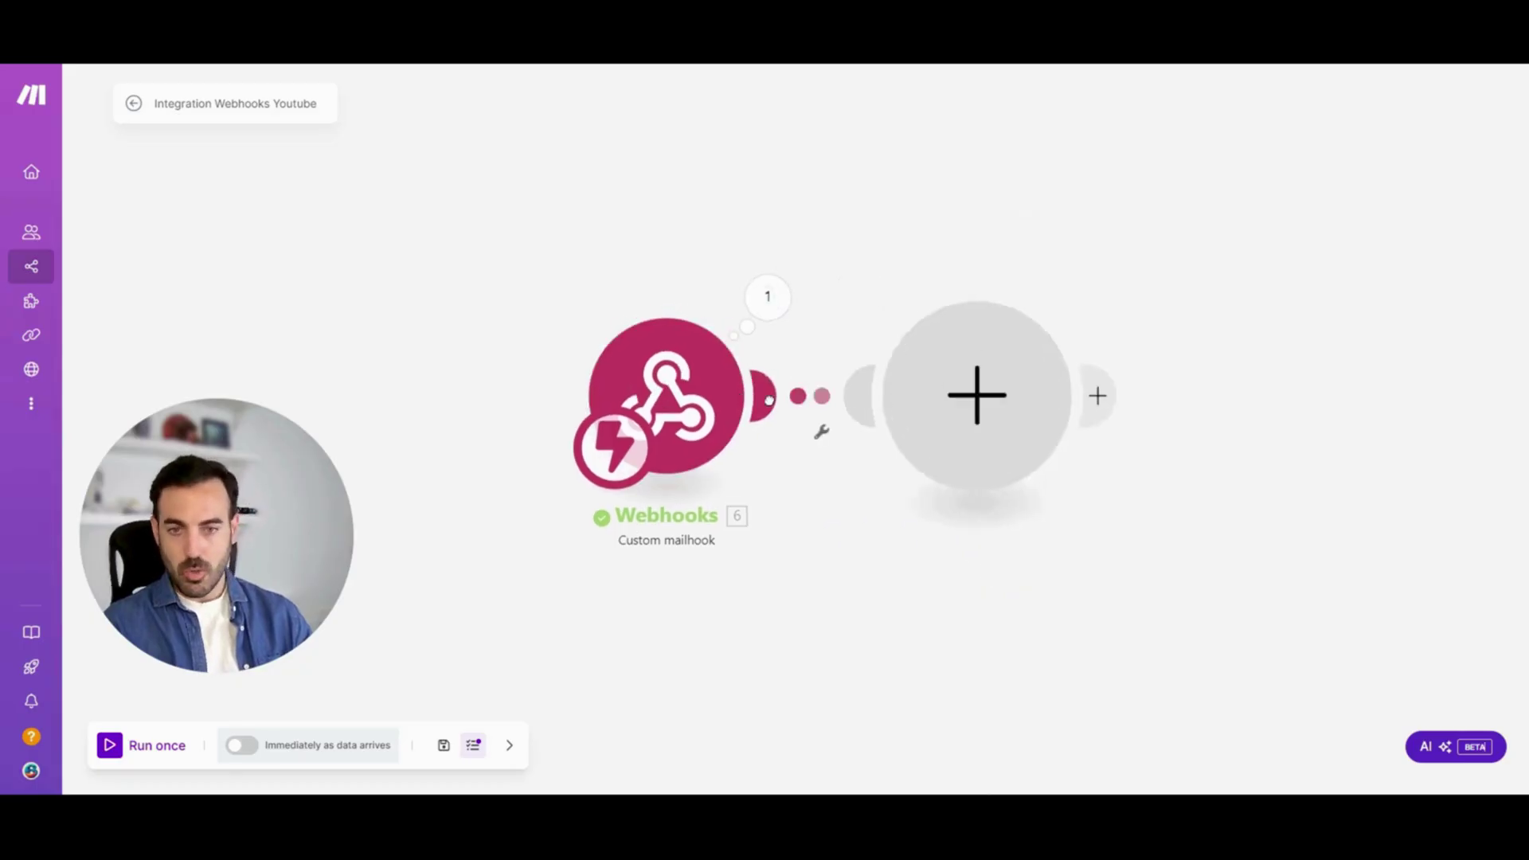
type("er")
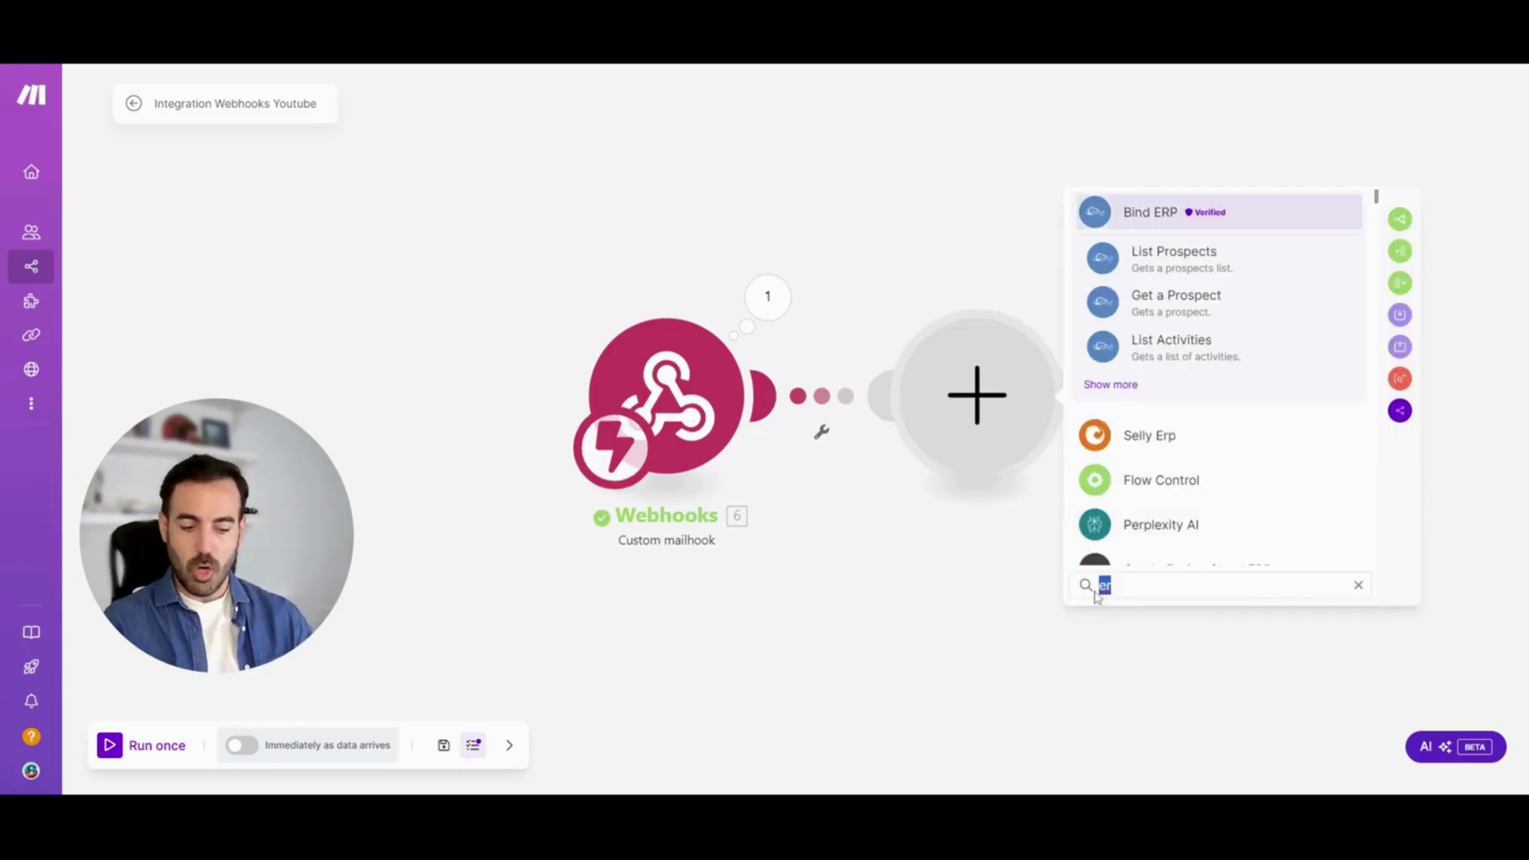
key("BackSpace")
type("out")
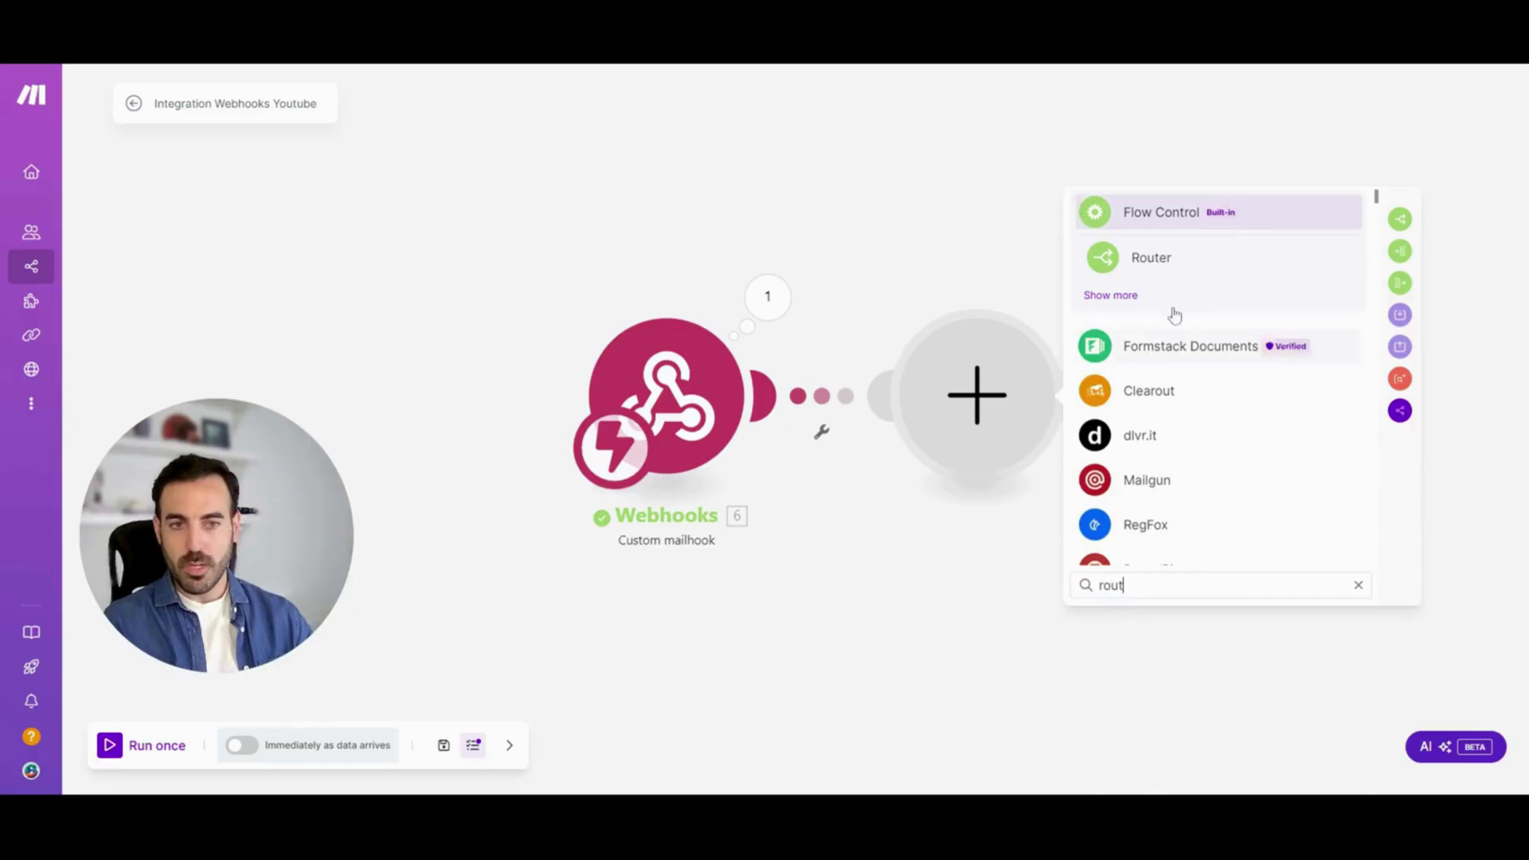
left_click(1161, 262)
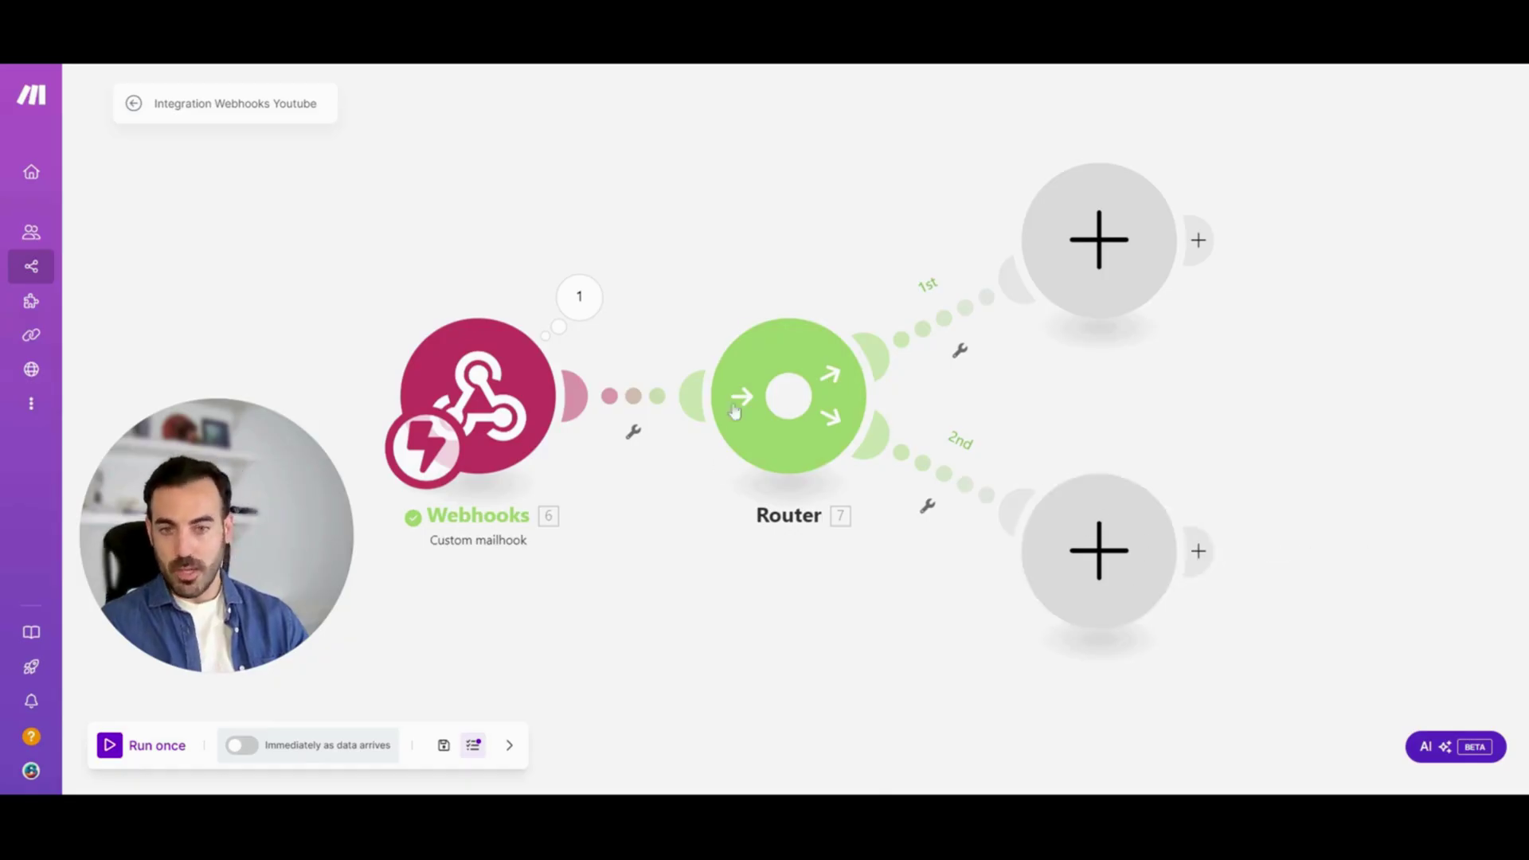
On the 1st route, add Google Sheets Add a Row targeting Webhook Tutorial, sheet Hoja 1
left_click(1091, 235)
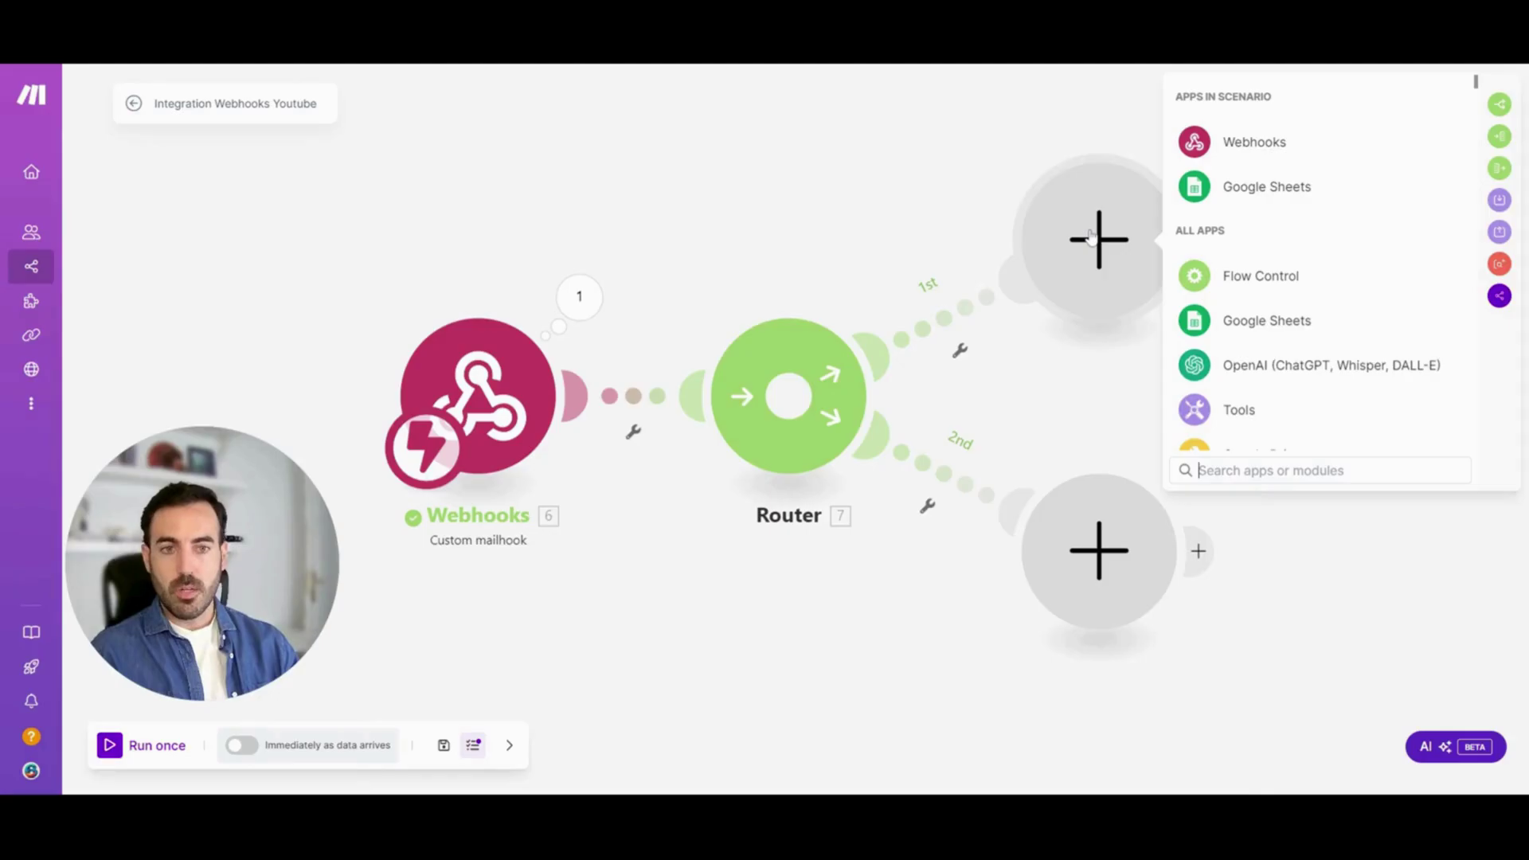
left_click(1267, 186)
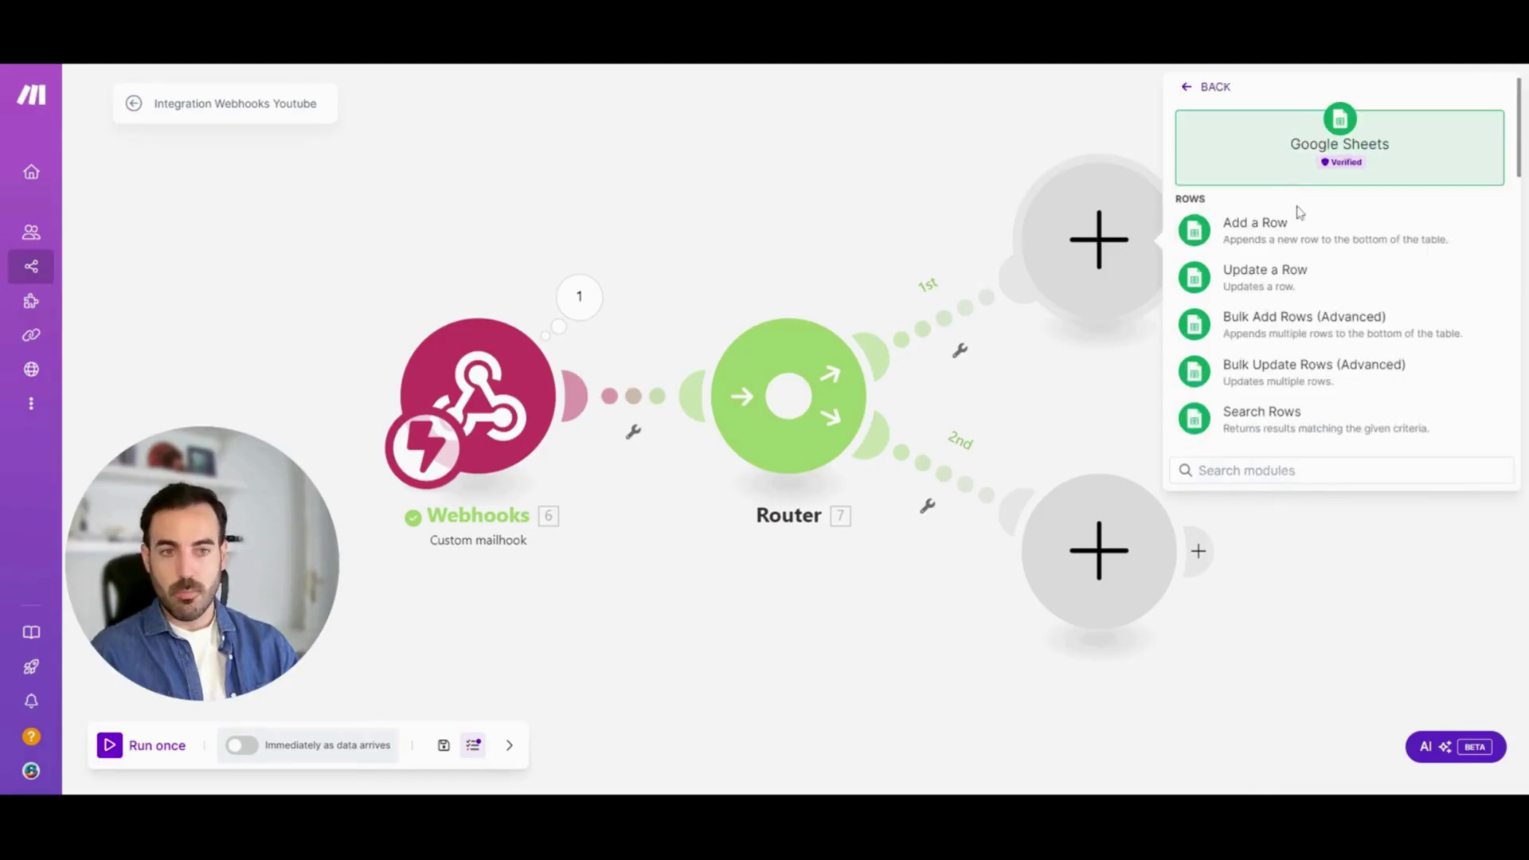
left_click(1281, 241)
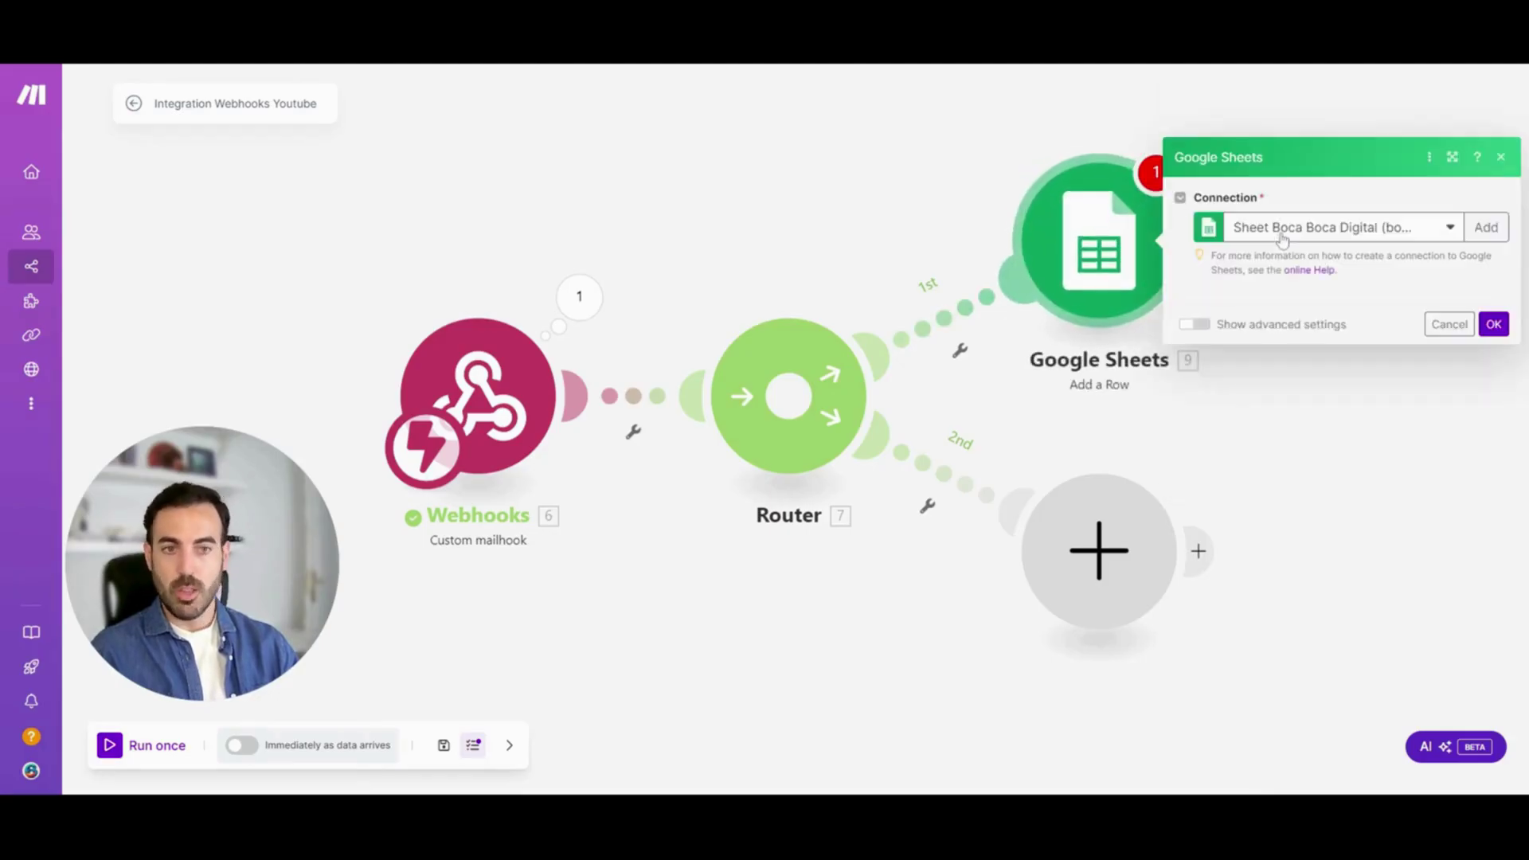
left_click(1262, 399)
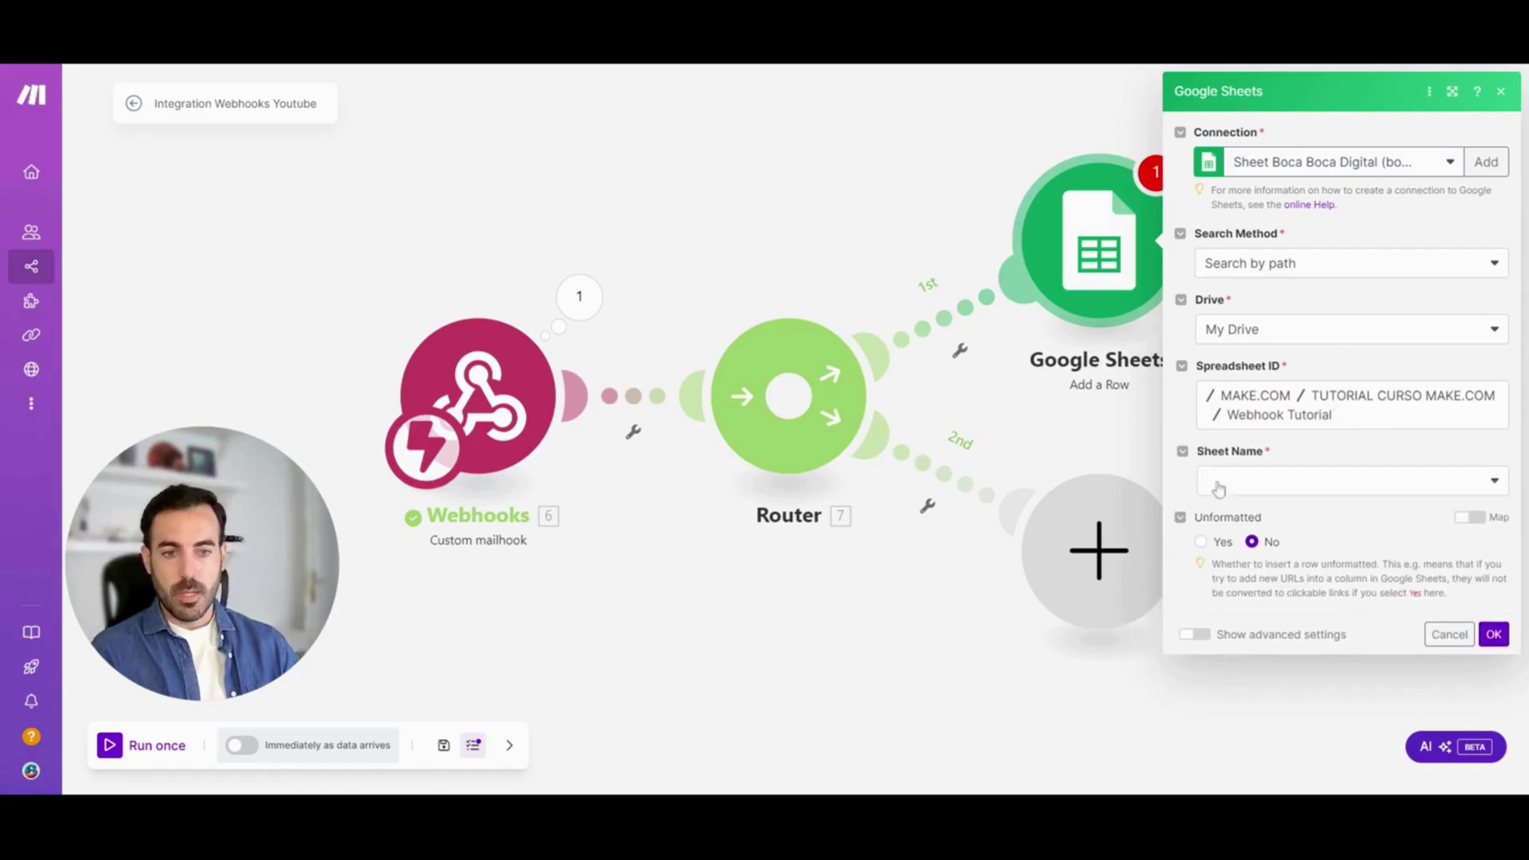
left_click(1220, 489)
left_click(1272, 515)
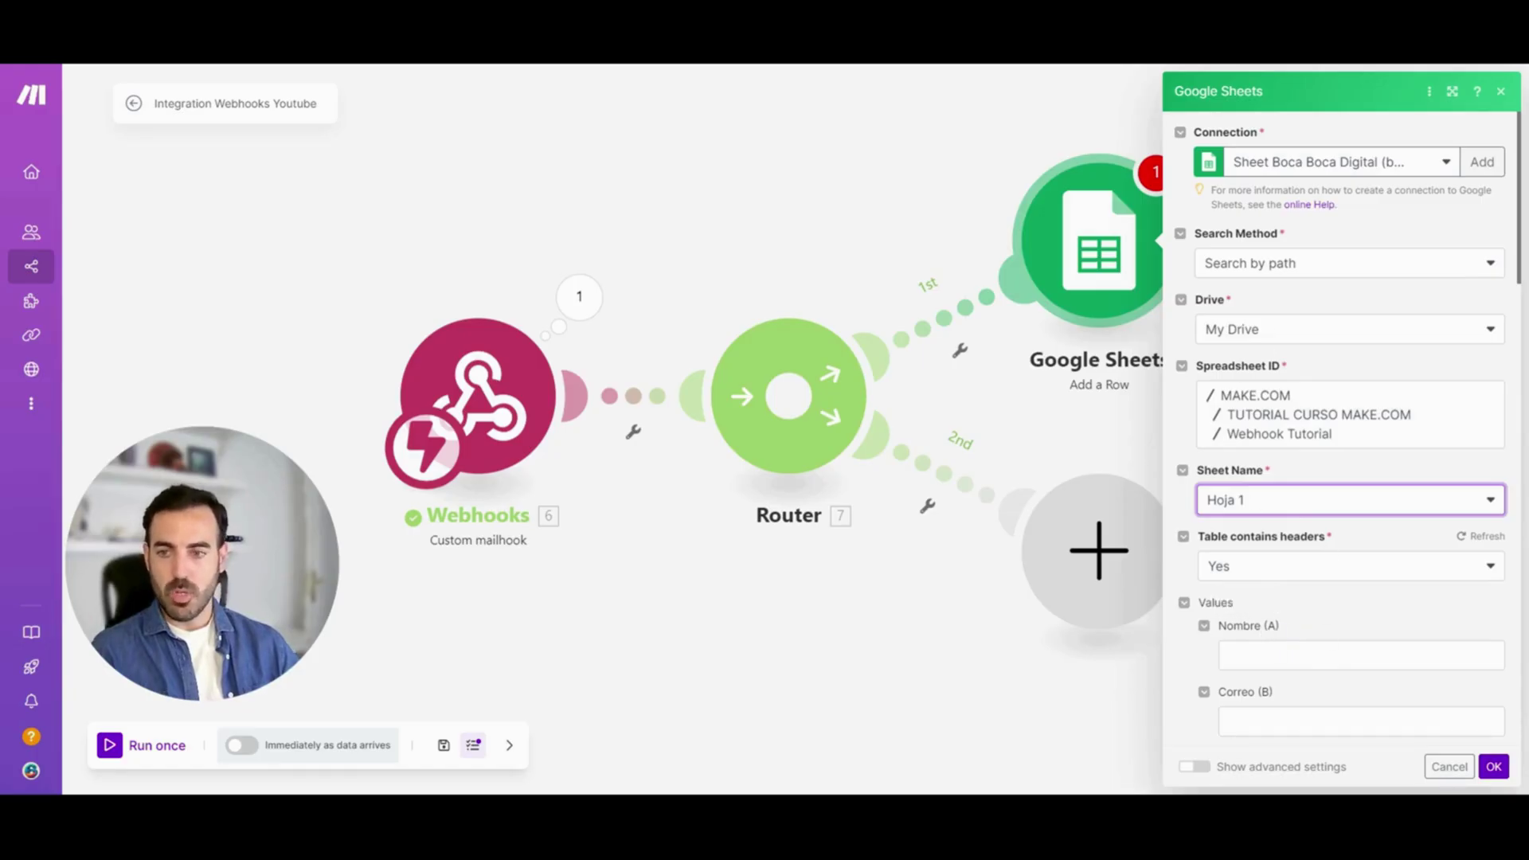
Map the sender's name into Nombre (A) and email address into Correo (B), then save
left_click(1362, 655)
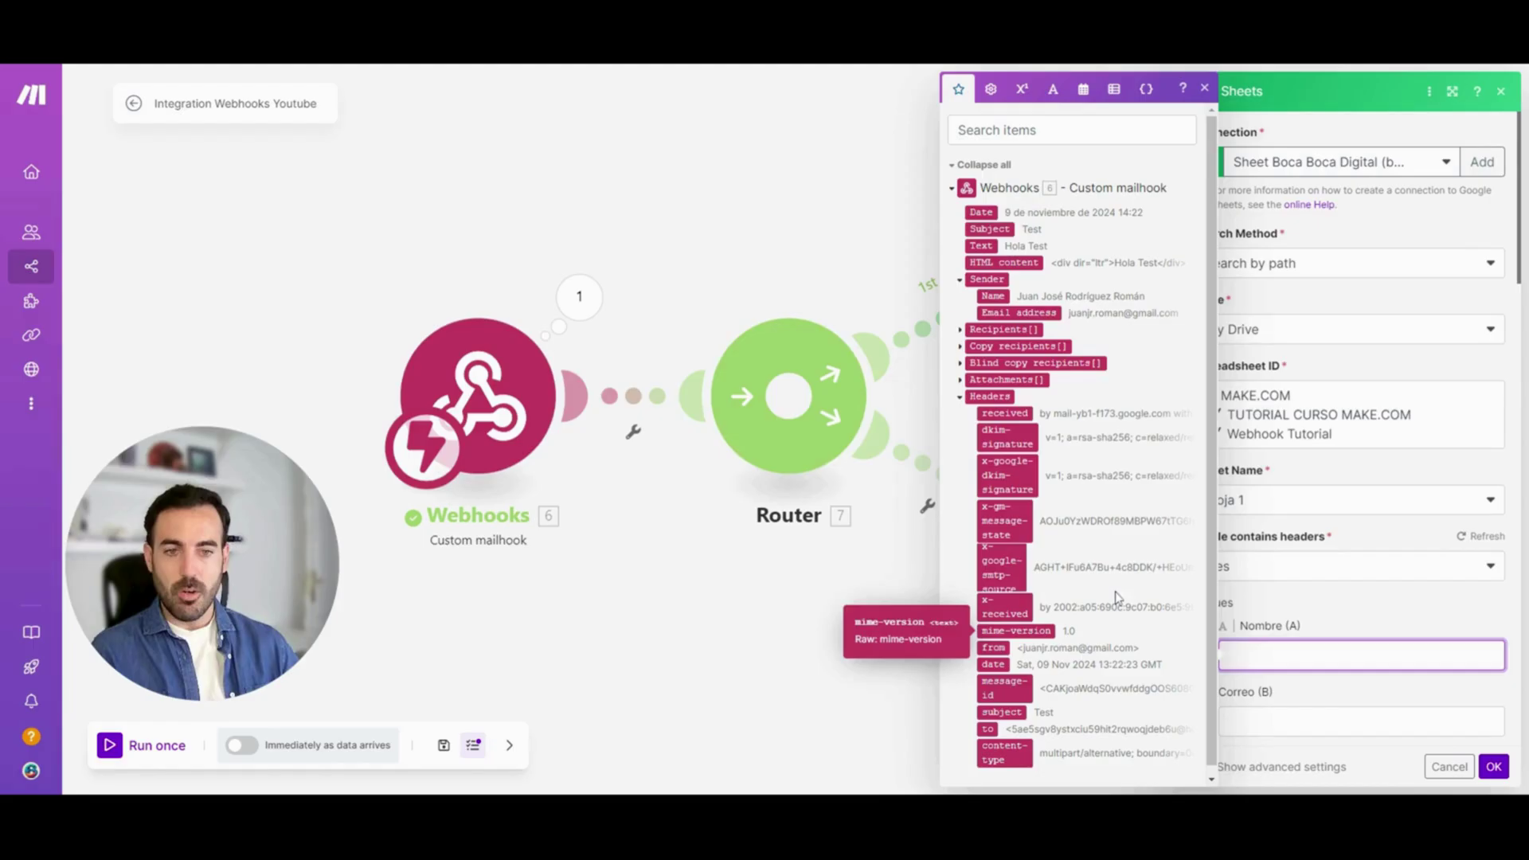
left_click(992, 296)
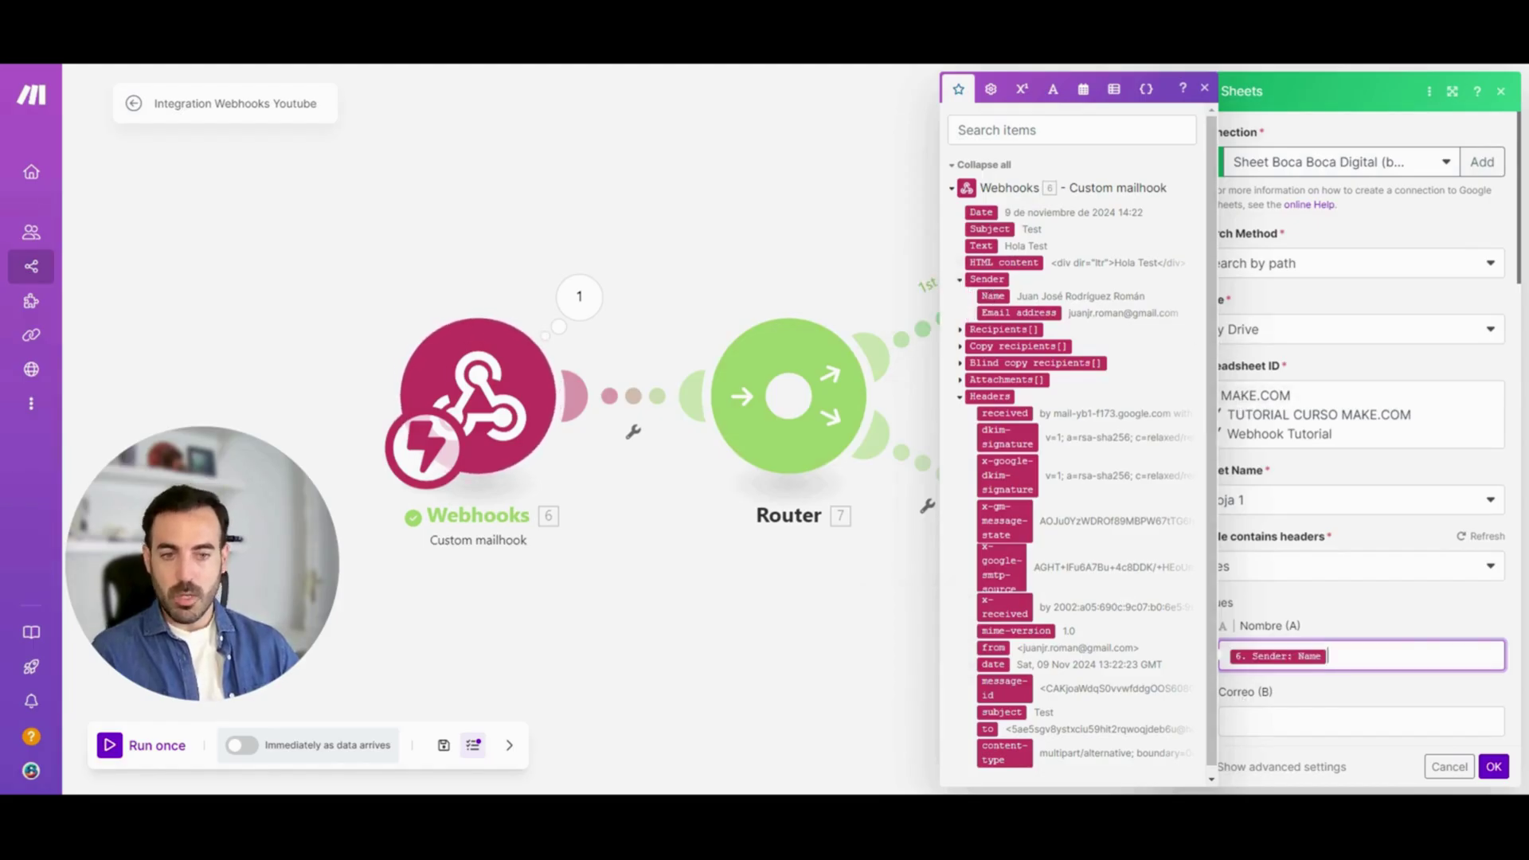
key("Tab")
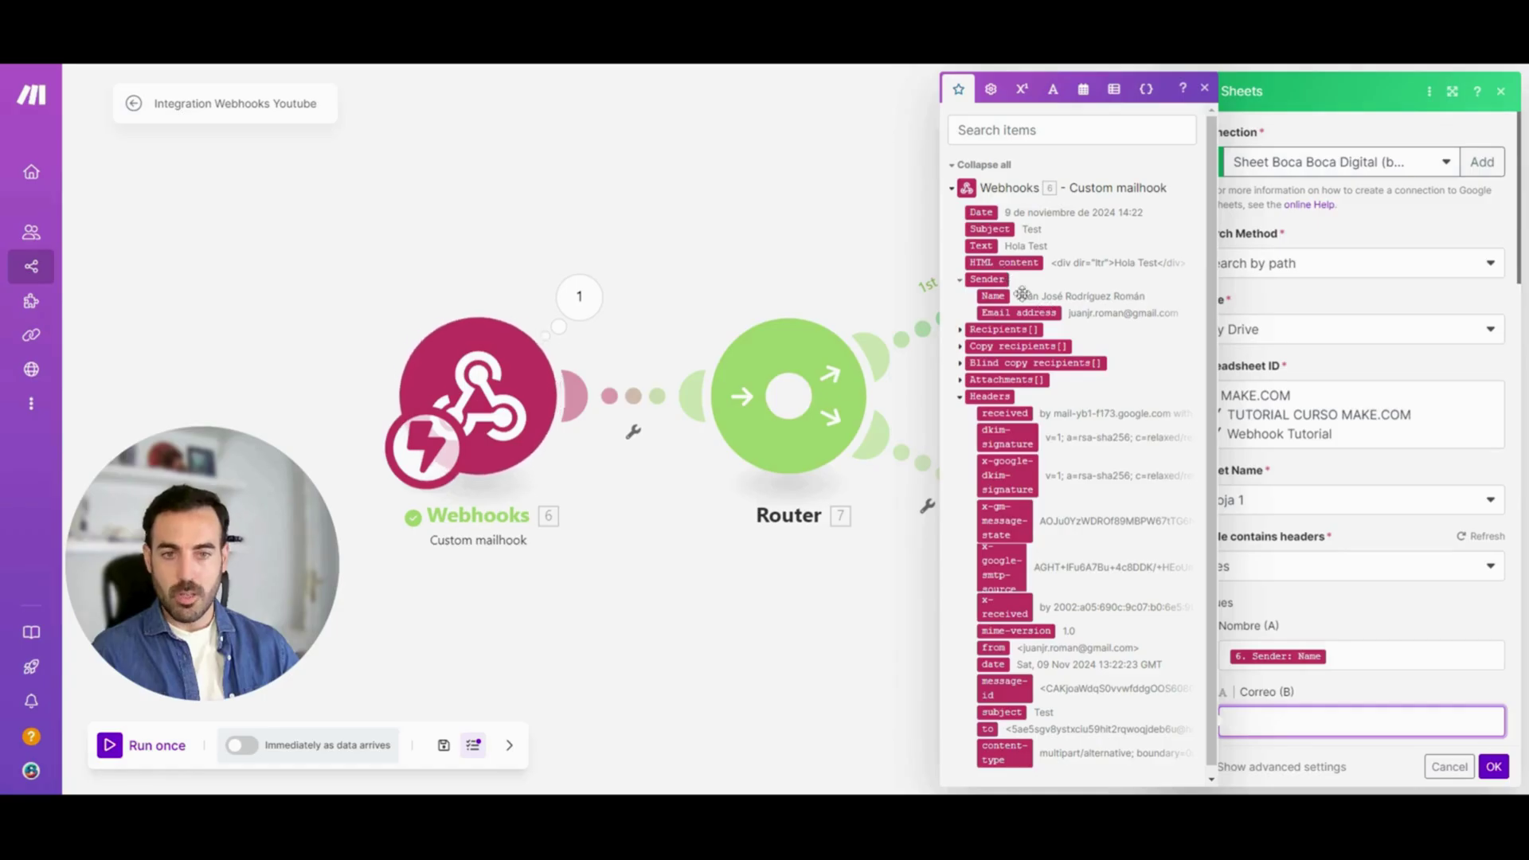
left_click(1020, 313)
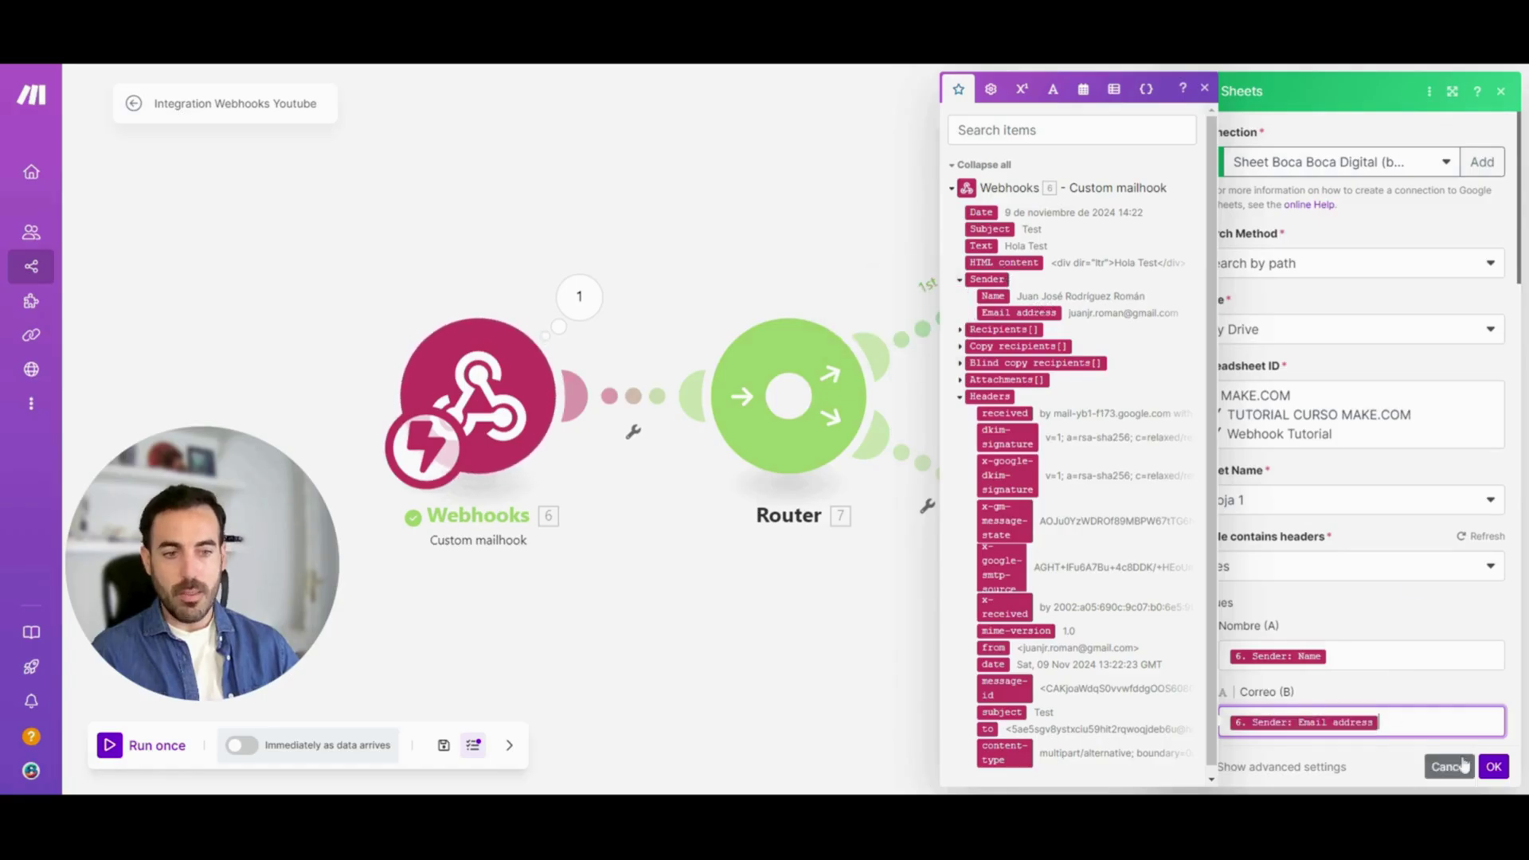
left_click(1494, 766)
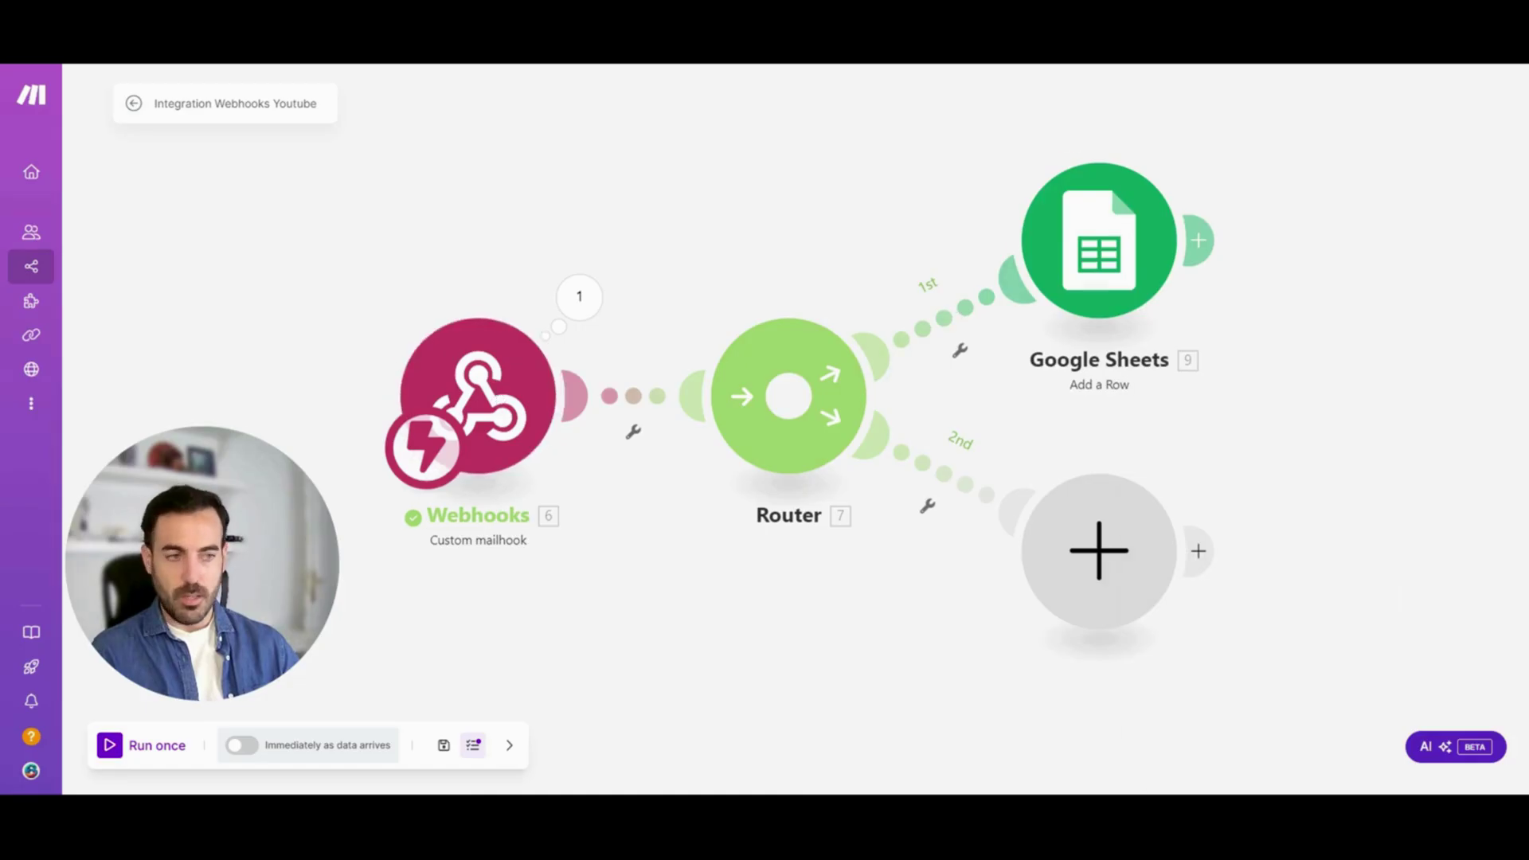
left_click(1099, 239)
Add an Iterator module on the router's second route
left_click(1494, 767)
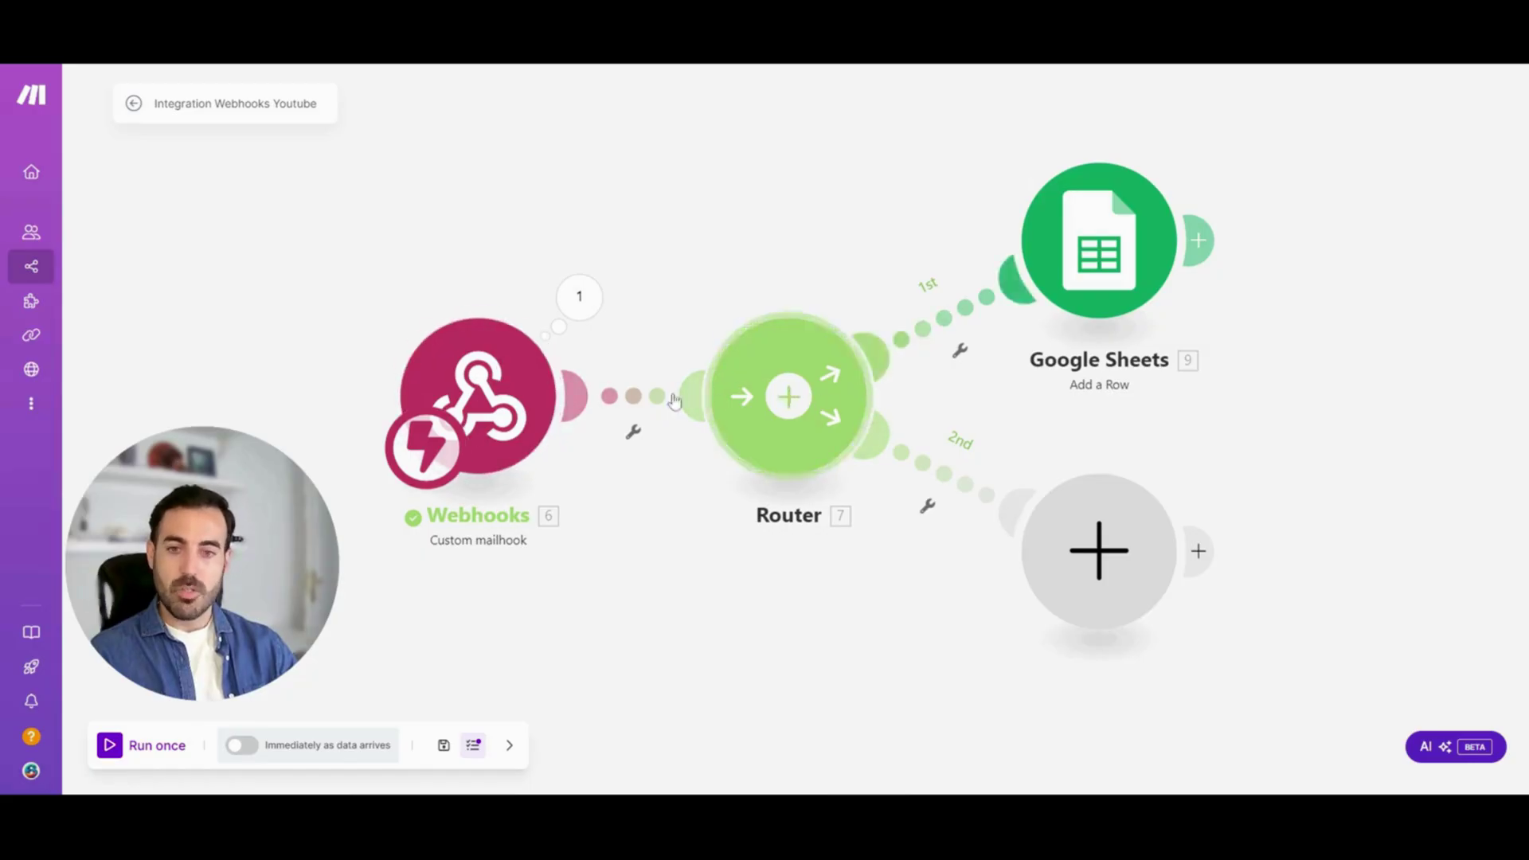
left_click(1097, 558)
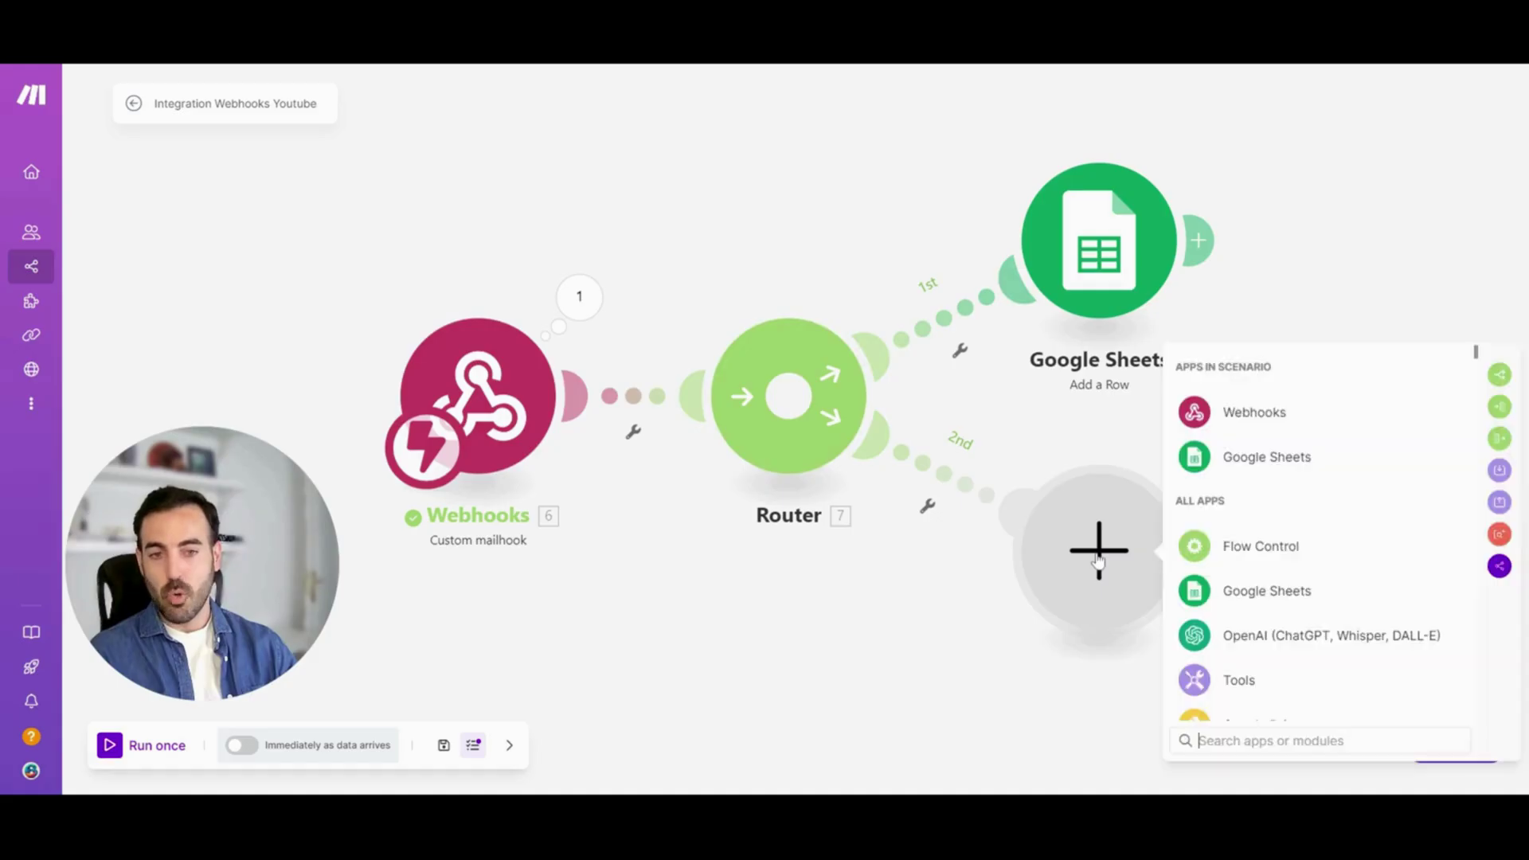
type("iter")
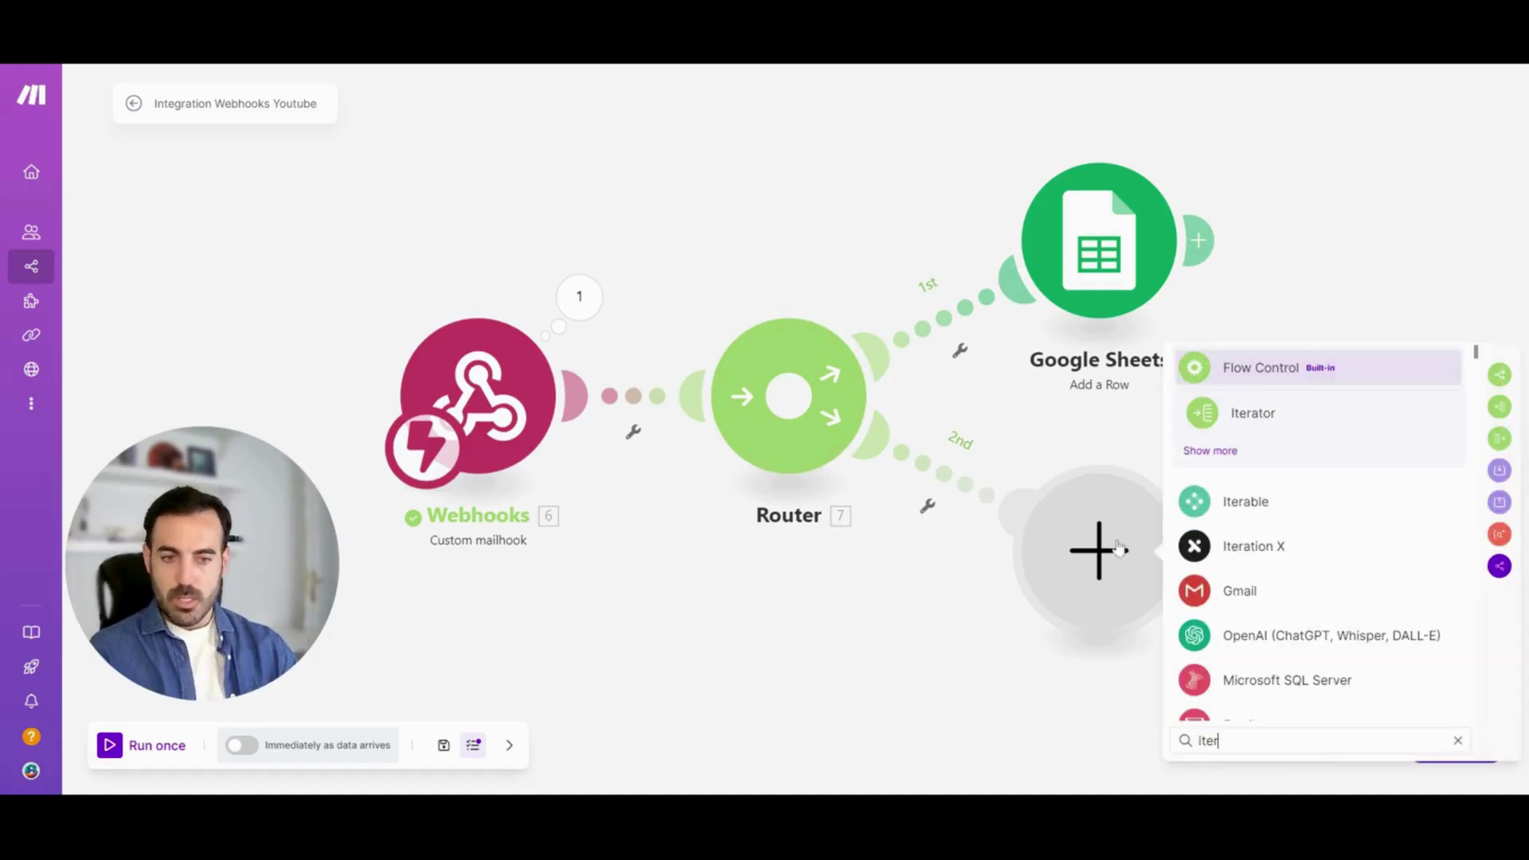
left_click(1274, 423)
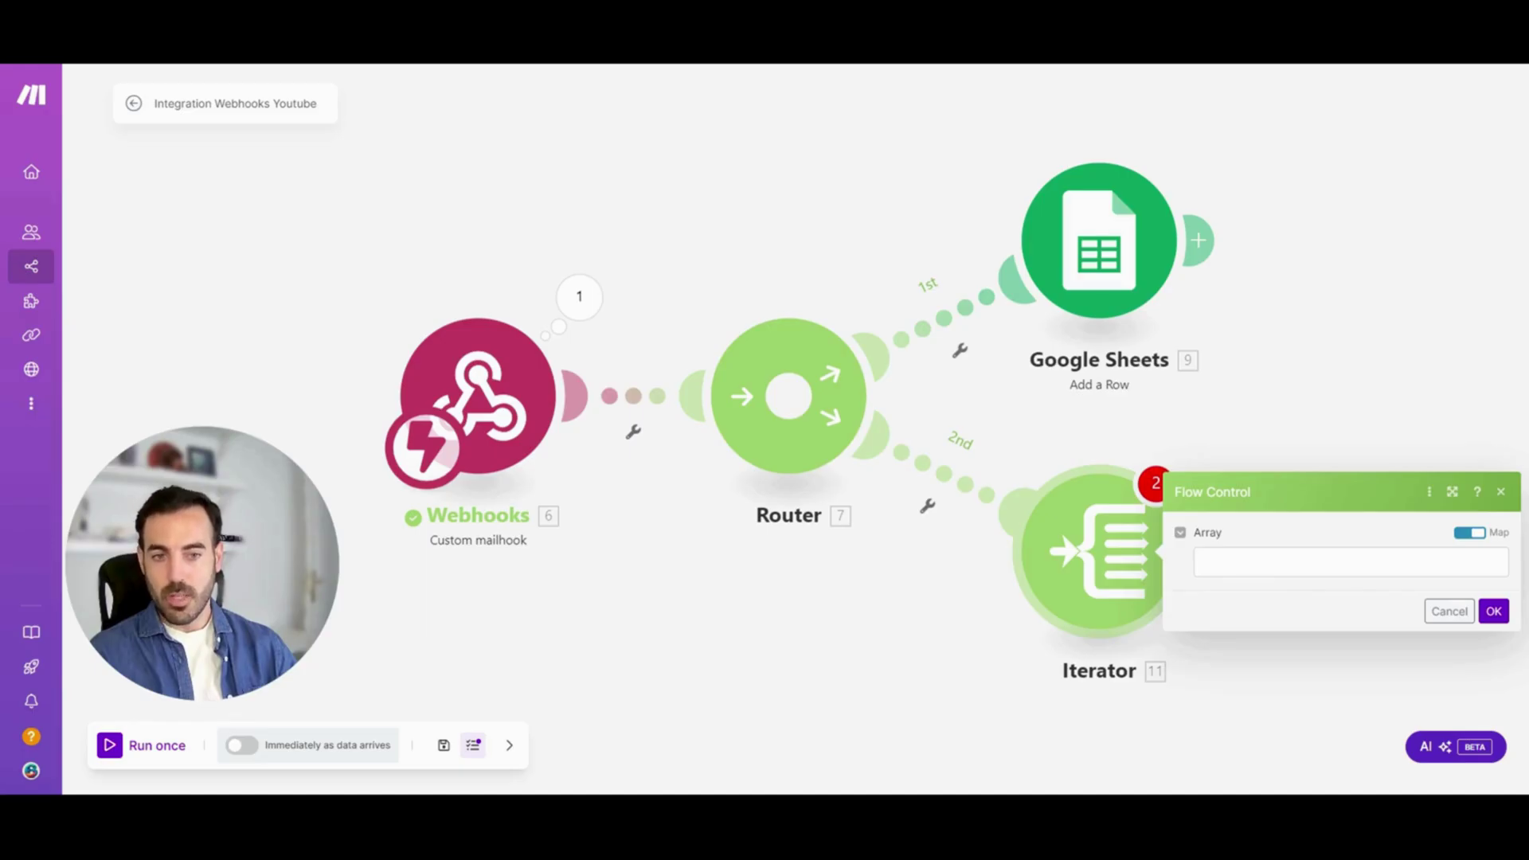
Map the webhook email's Attachments[] array into the Iterator's Array field and confirm
left_click(1352, 562)
left_click_drag(1186, 293, 1183, 341)
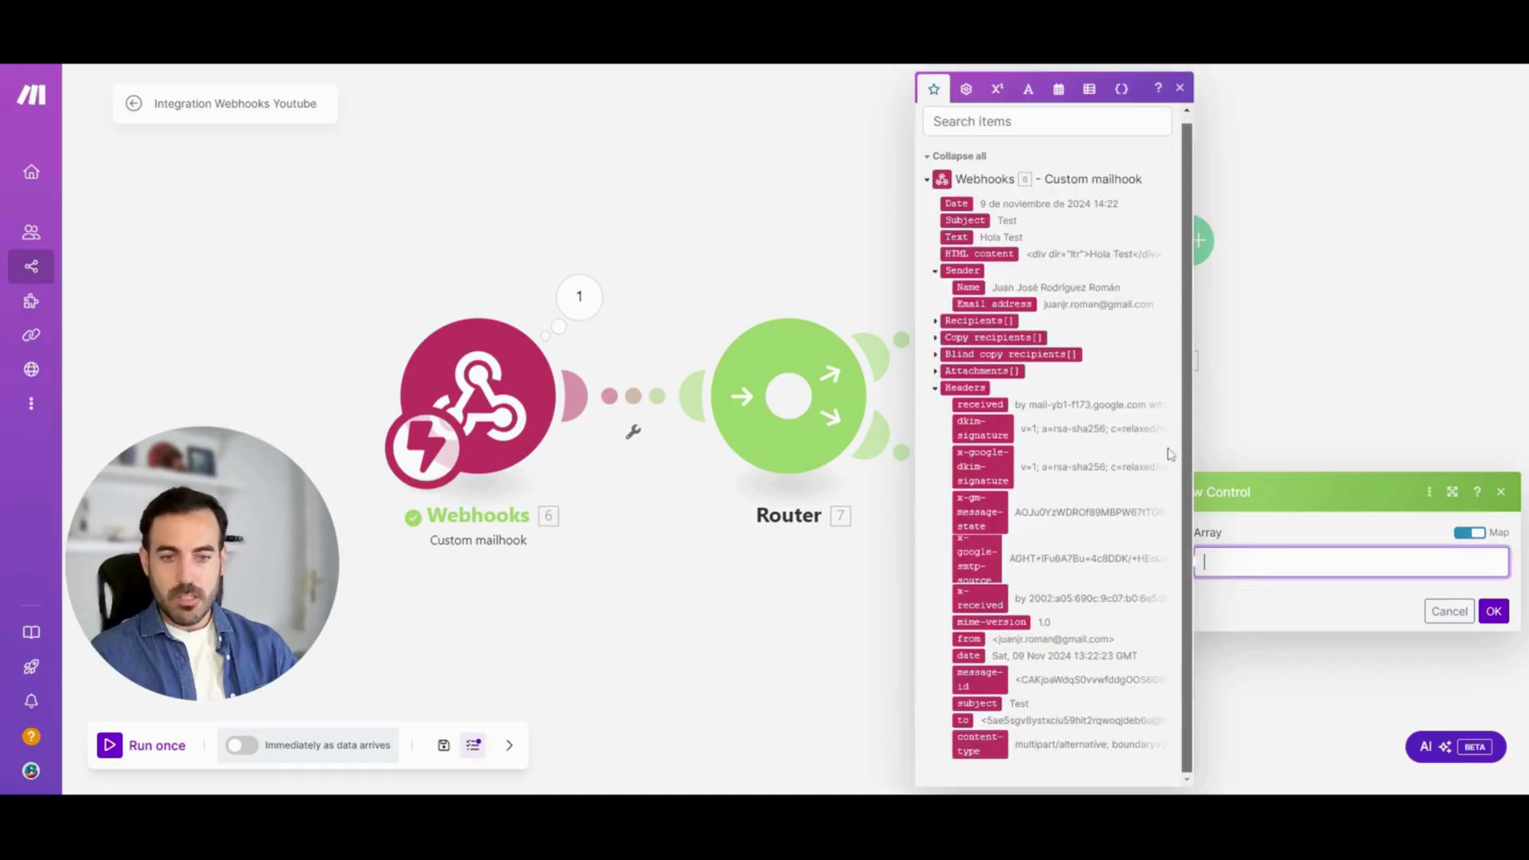
scroll(1151, 315, "up", 1)
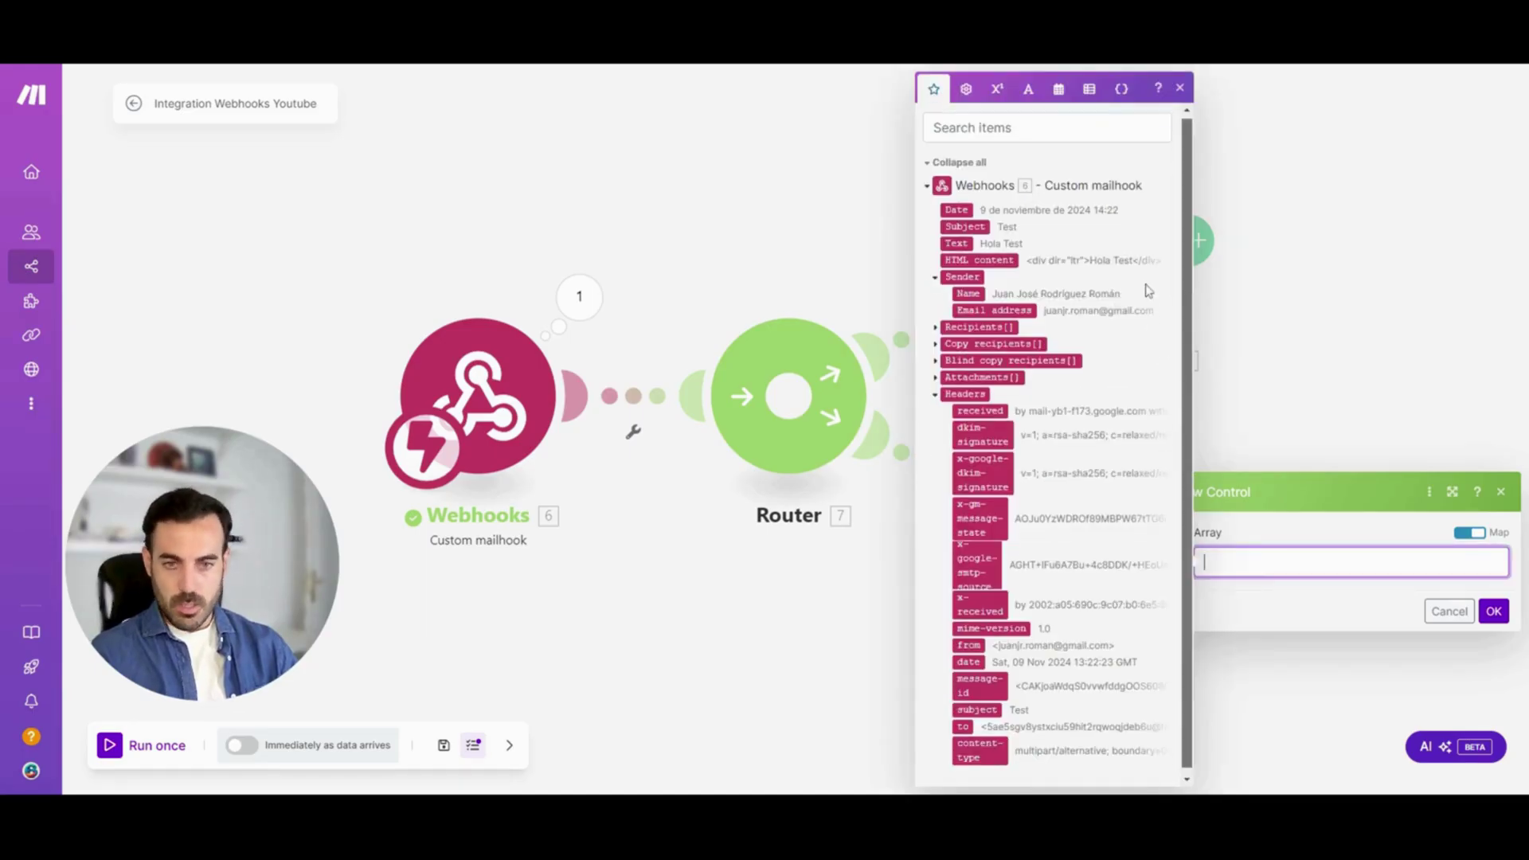
left_click(971, 130)
type("att")
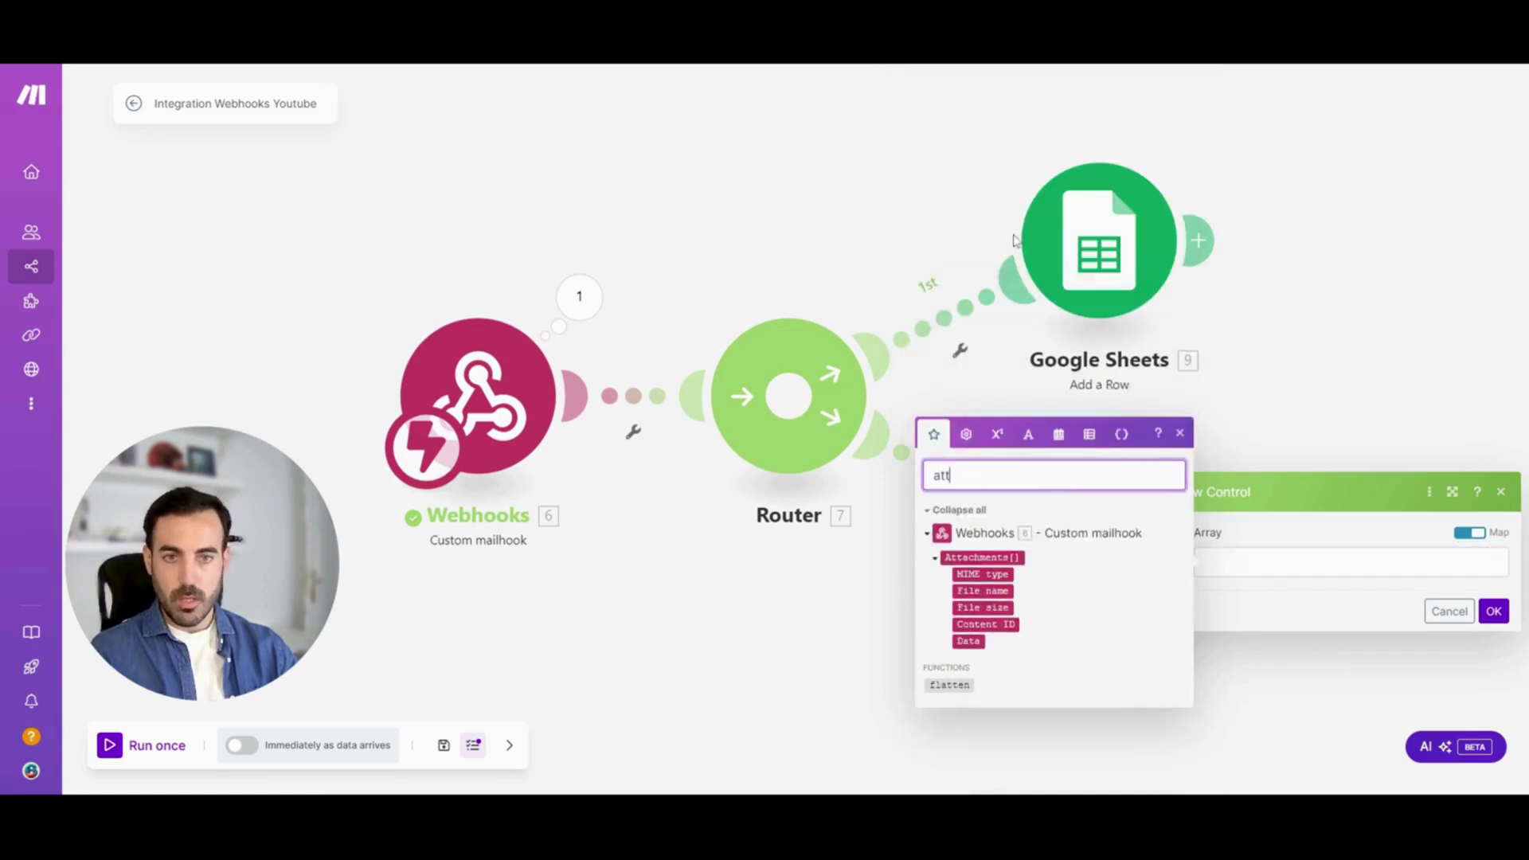
left_click(988, 557)
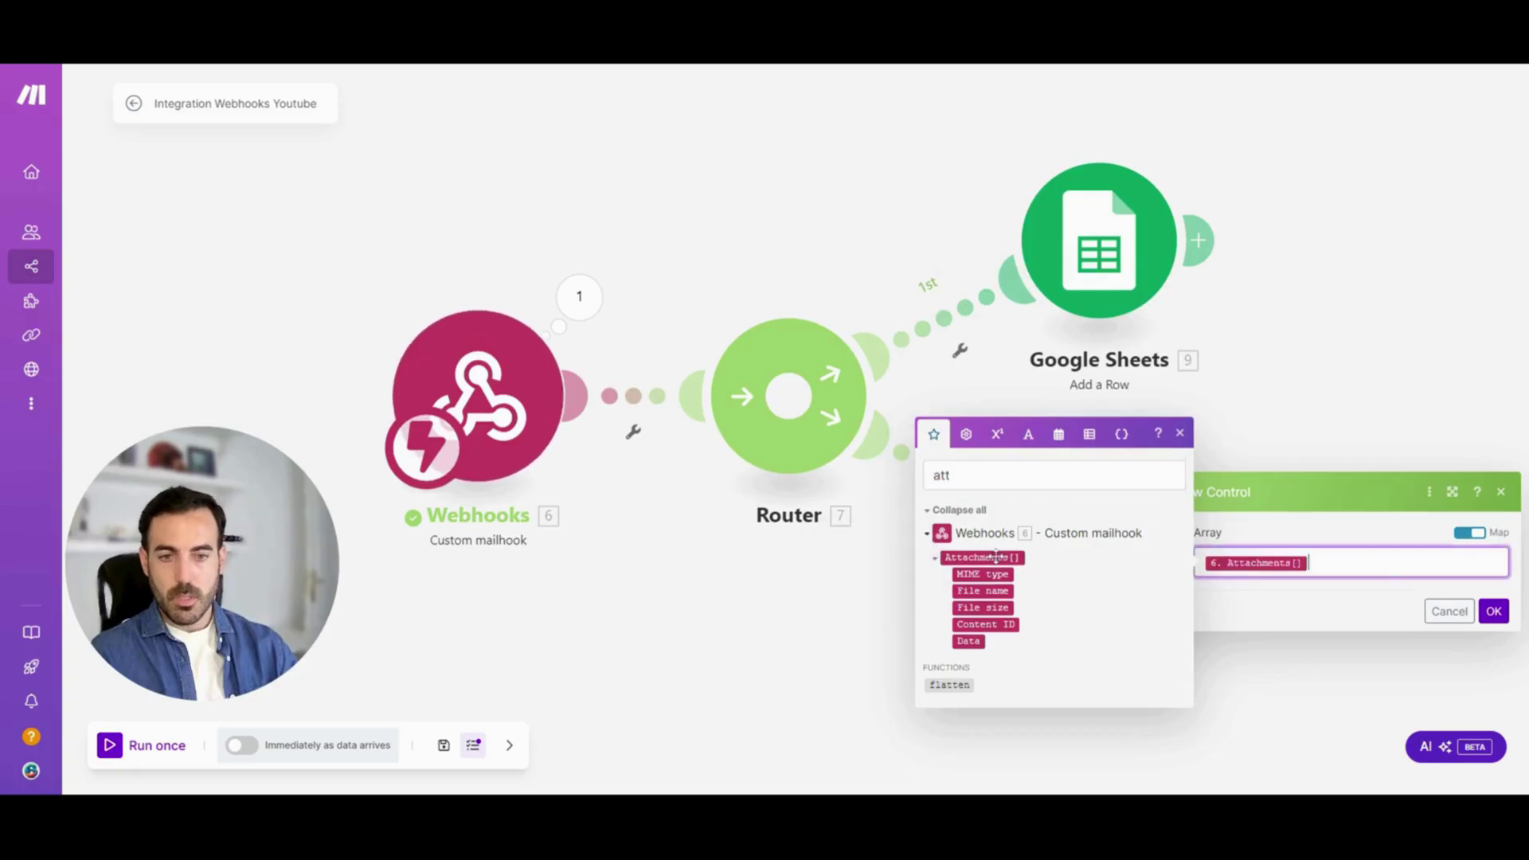
left_click(1494, 611)
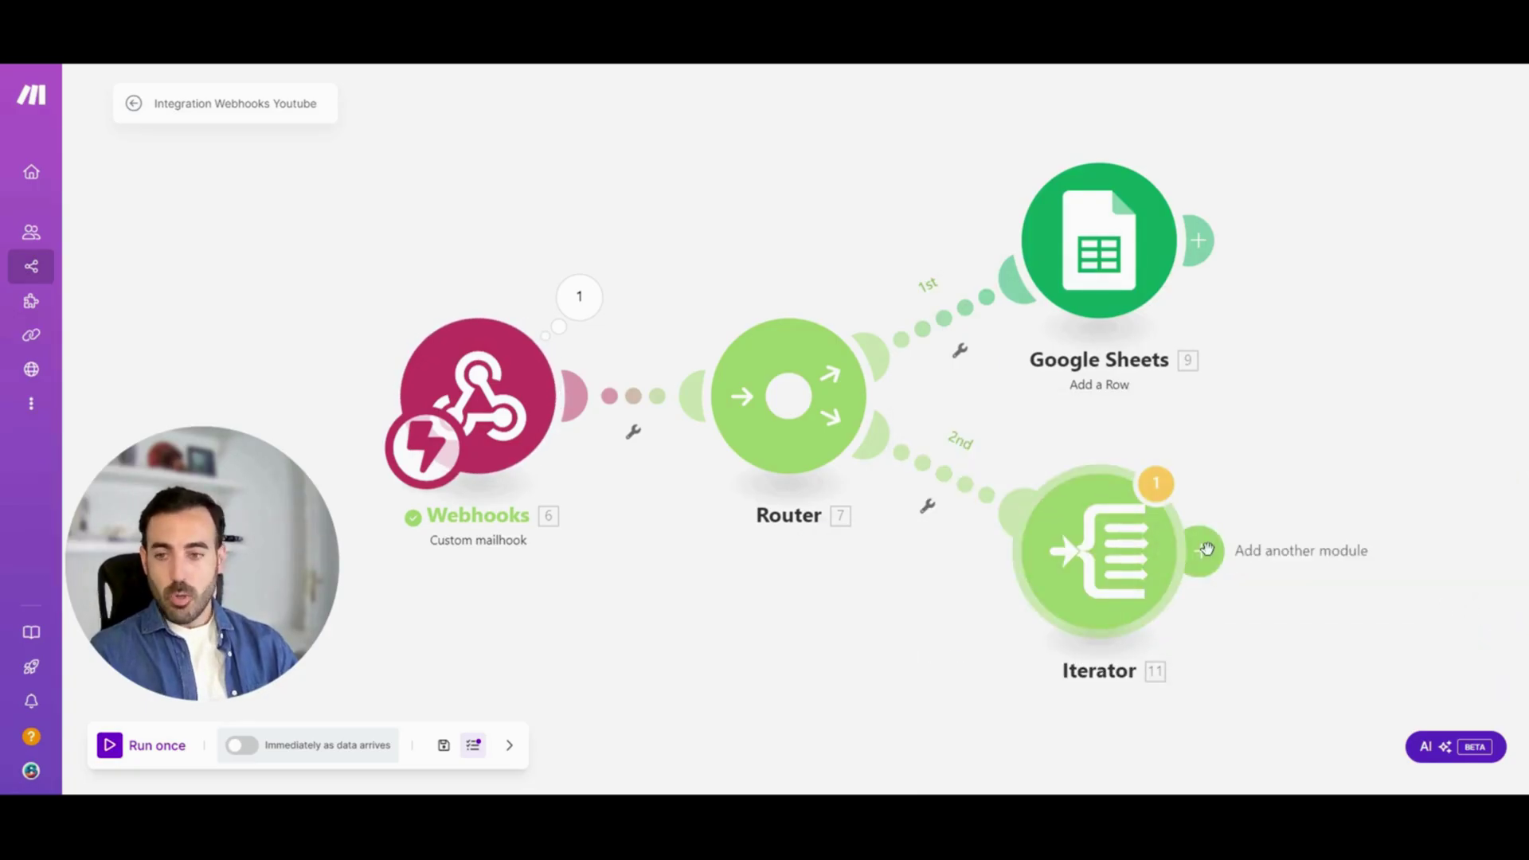
Add a Google Drive Upload a File module after the Iterator
left_click(1206, 550)
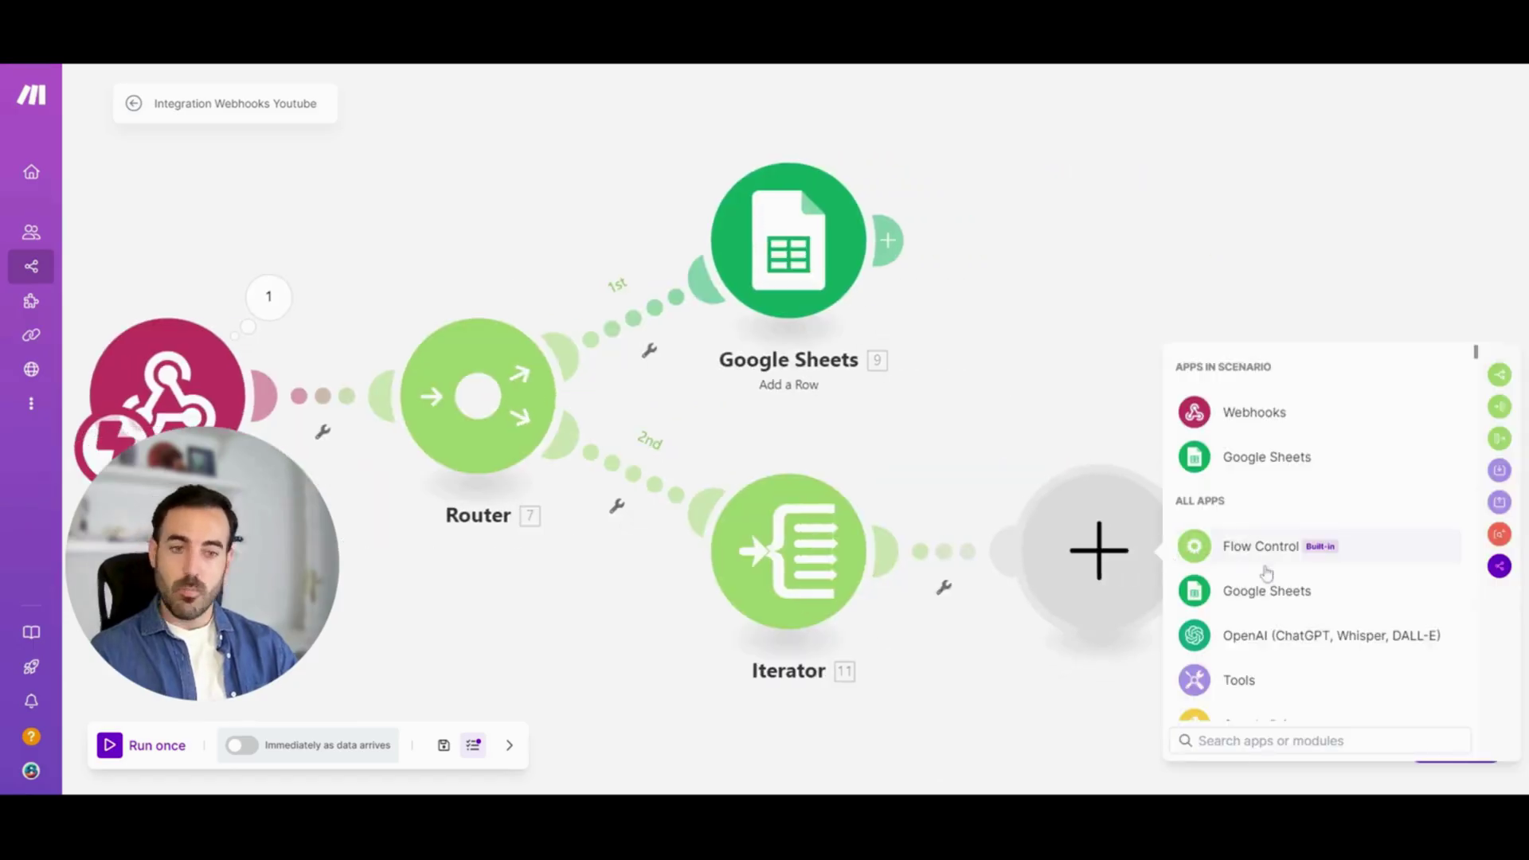
type("dr")
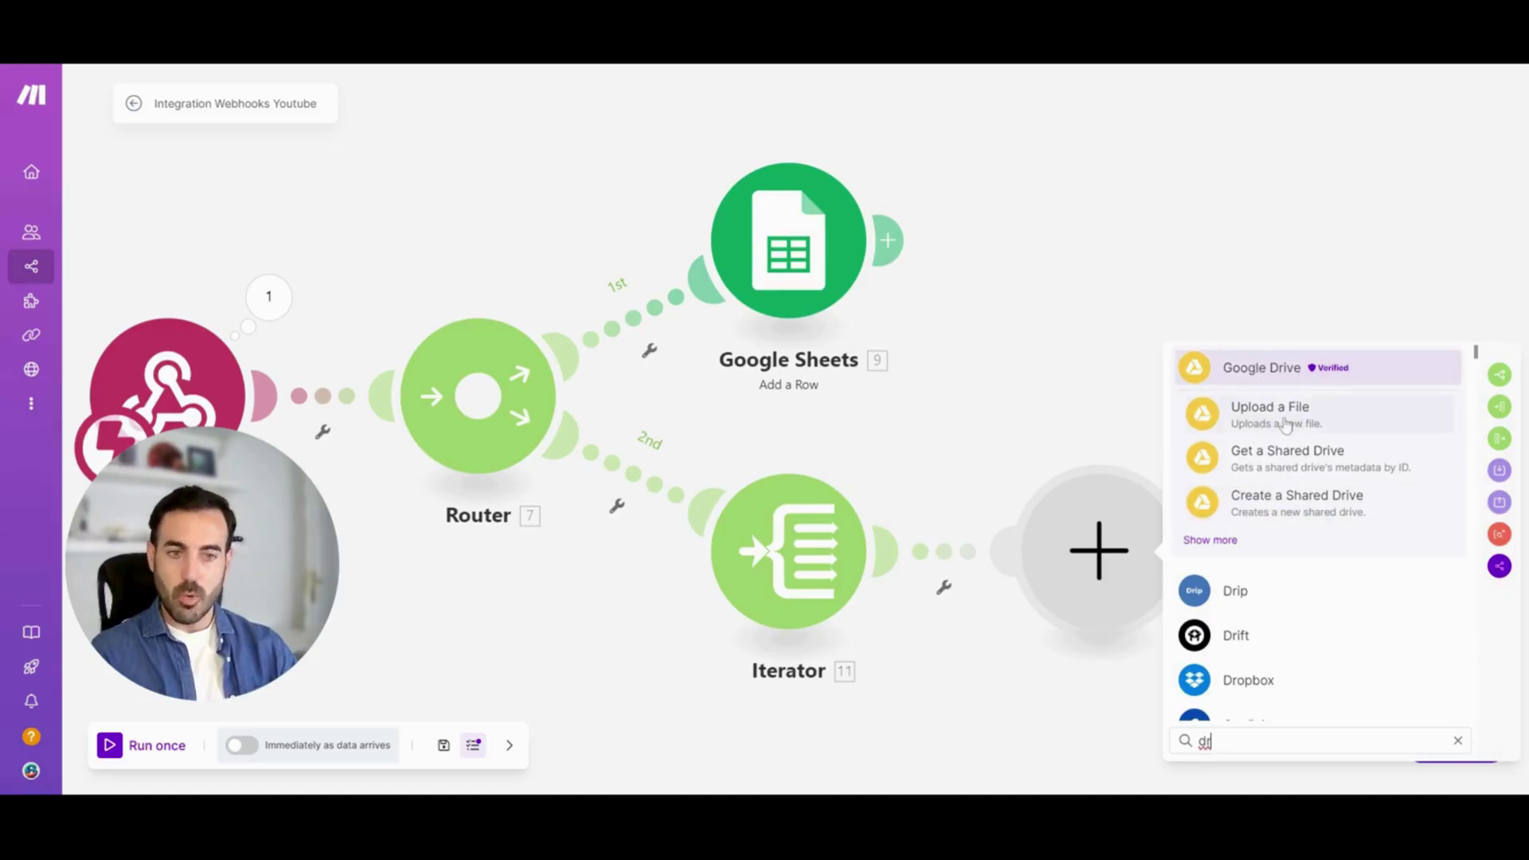
left_click(1286, 424)
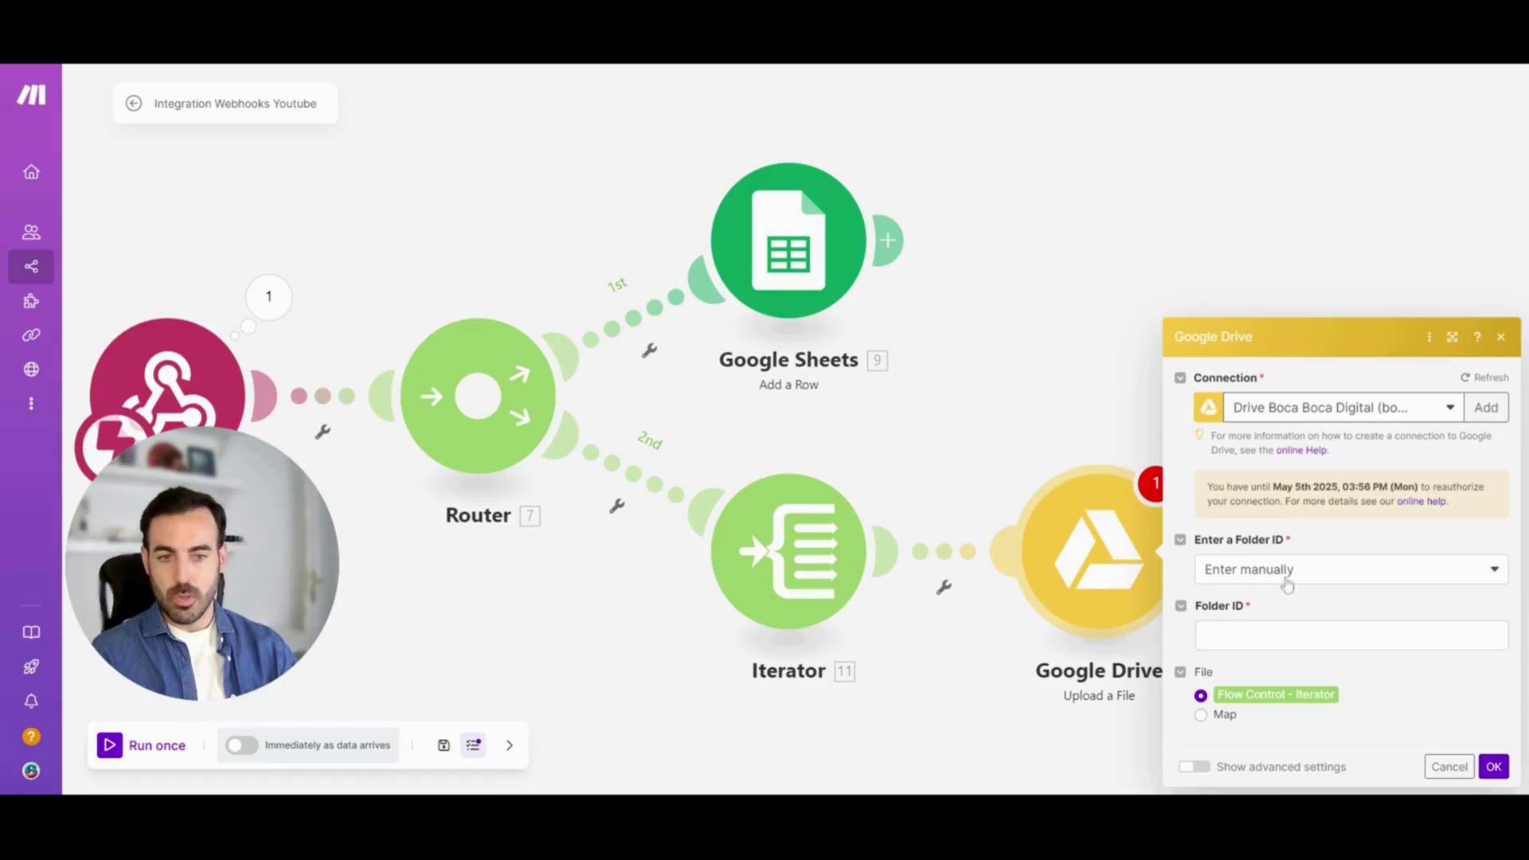
Set the upload folder to My Drive's TUTORIAL CURSO MAKE.COM, with the file taken from the Iterator
left_click(1296, 575)
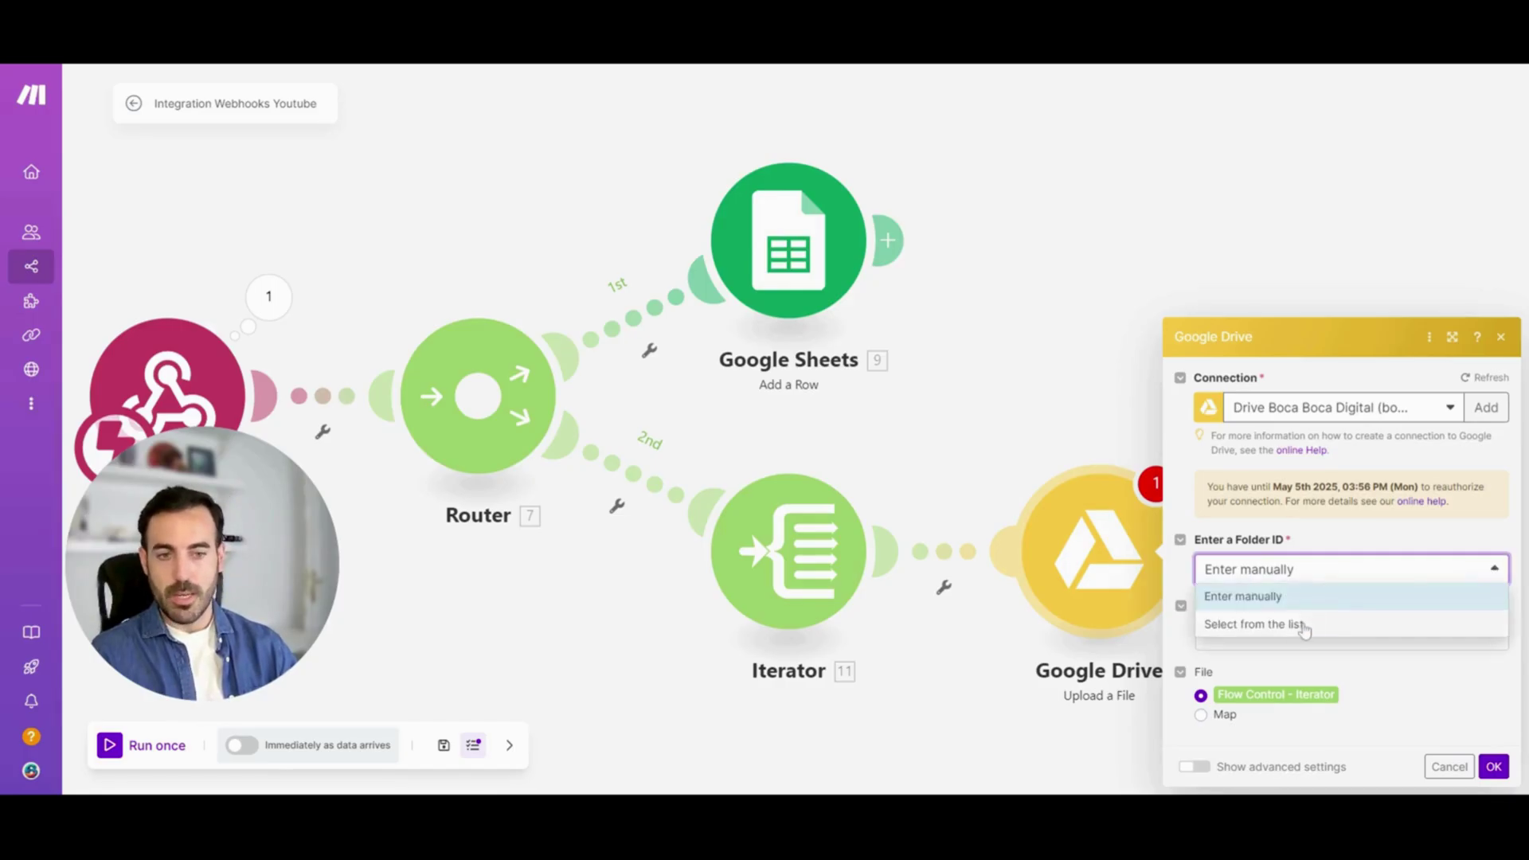
left_click(1304, 630)
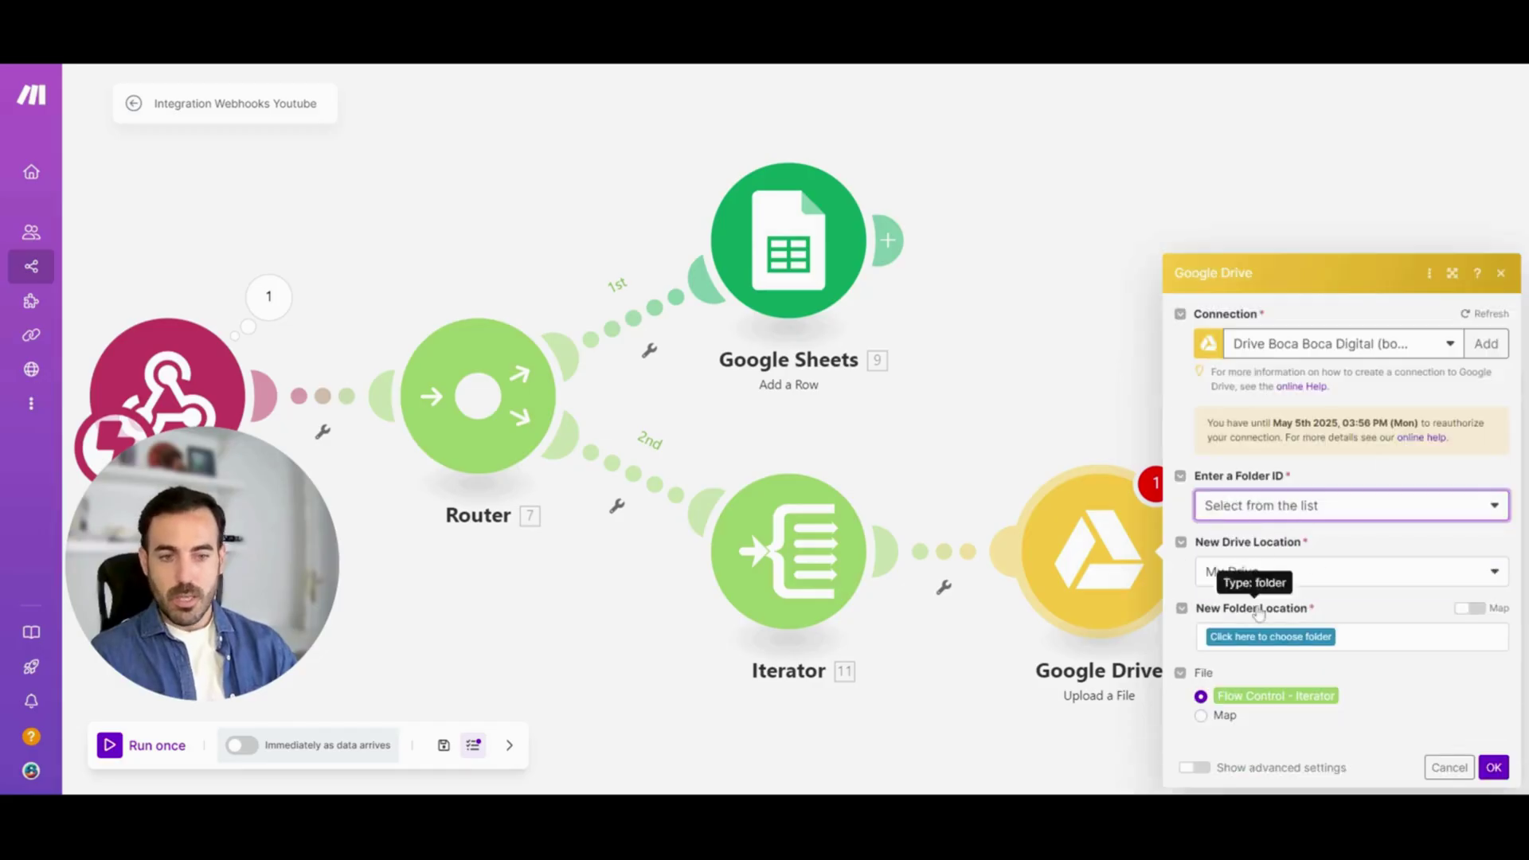
left_click(1248, 640)
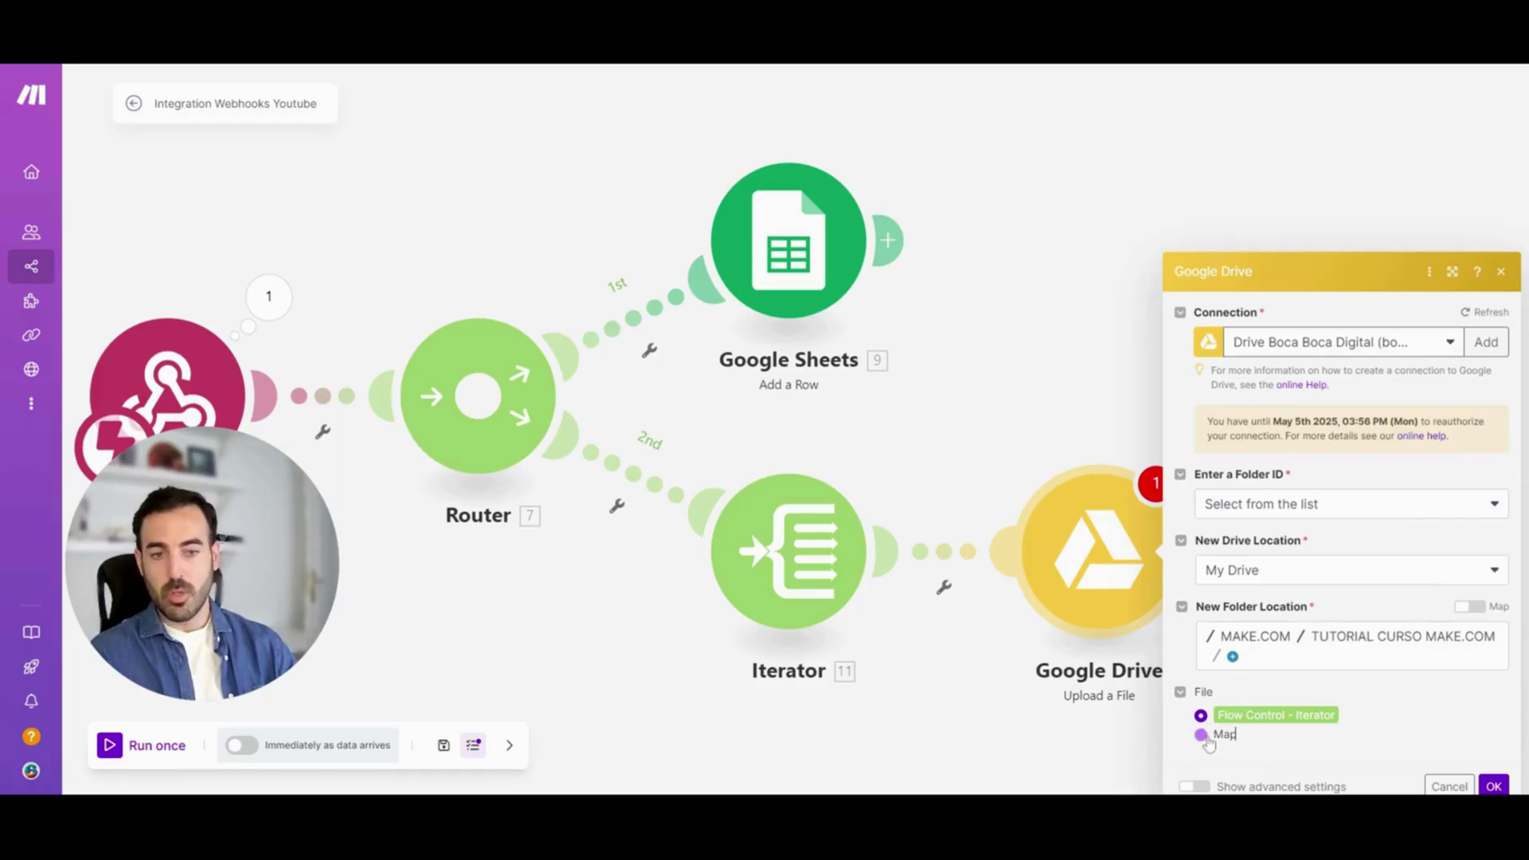
left_click(1202, 735)
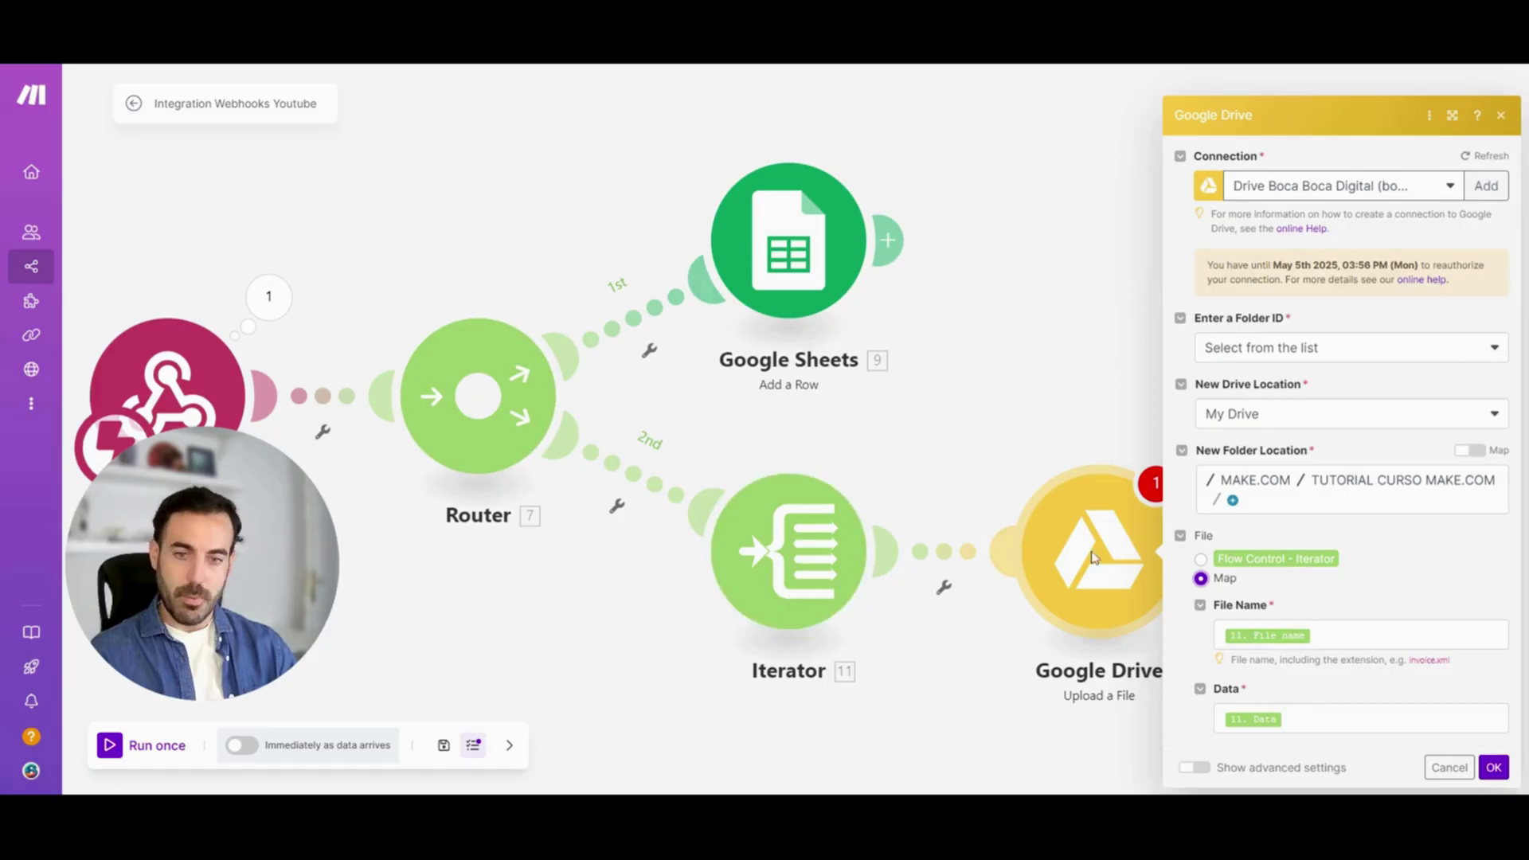
left_click(1201, 559)
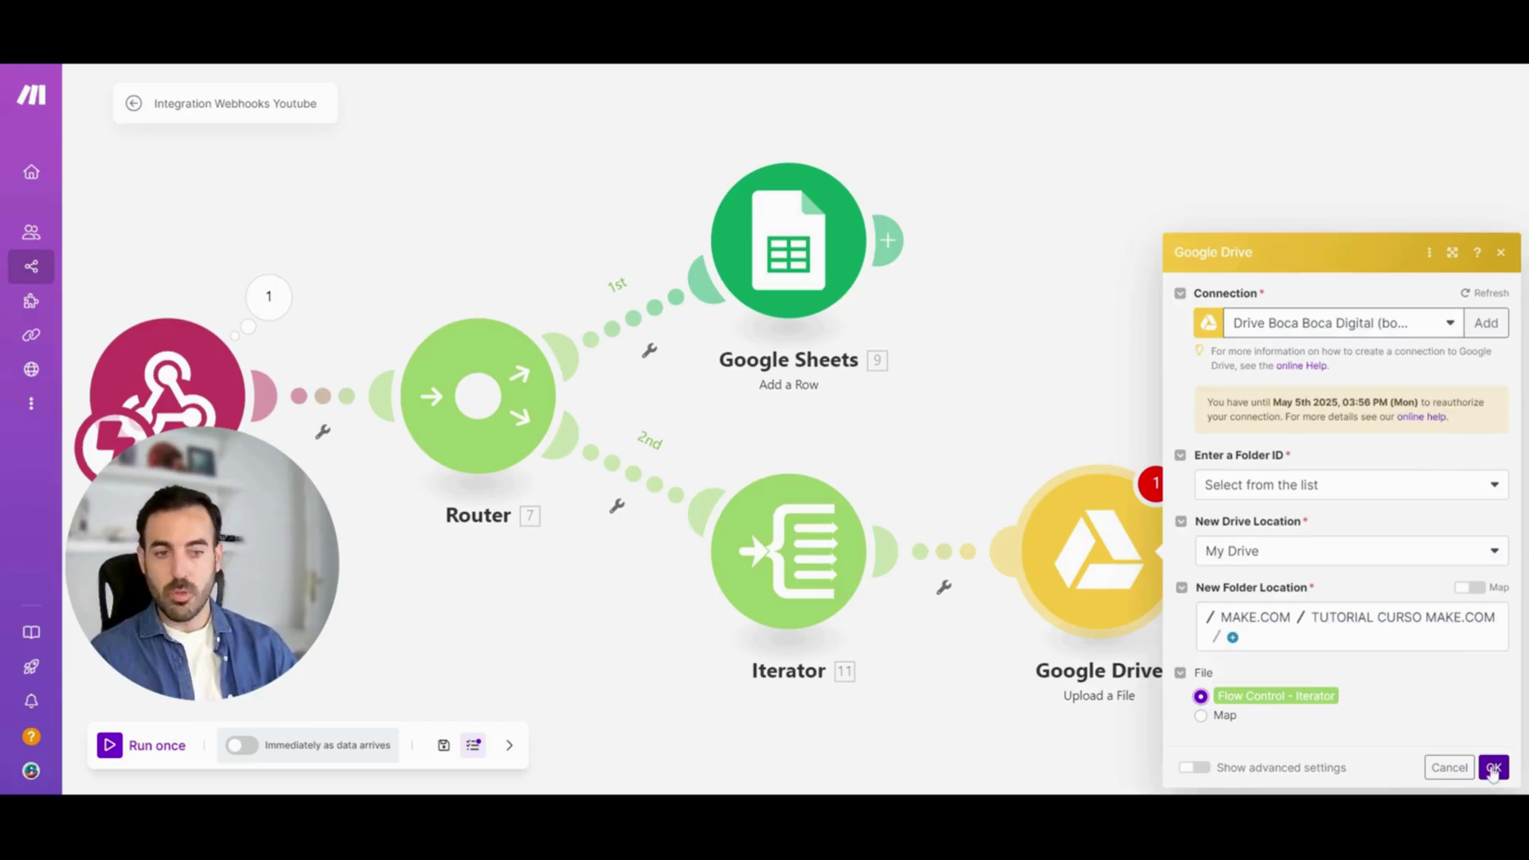
left_click(1494, 769)
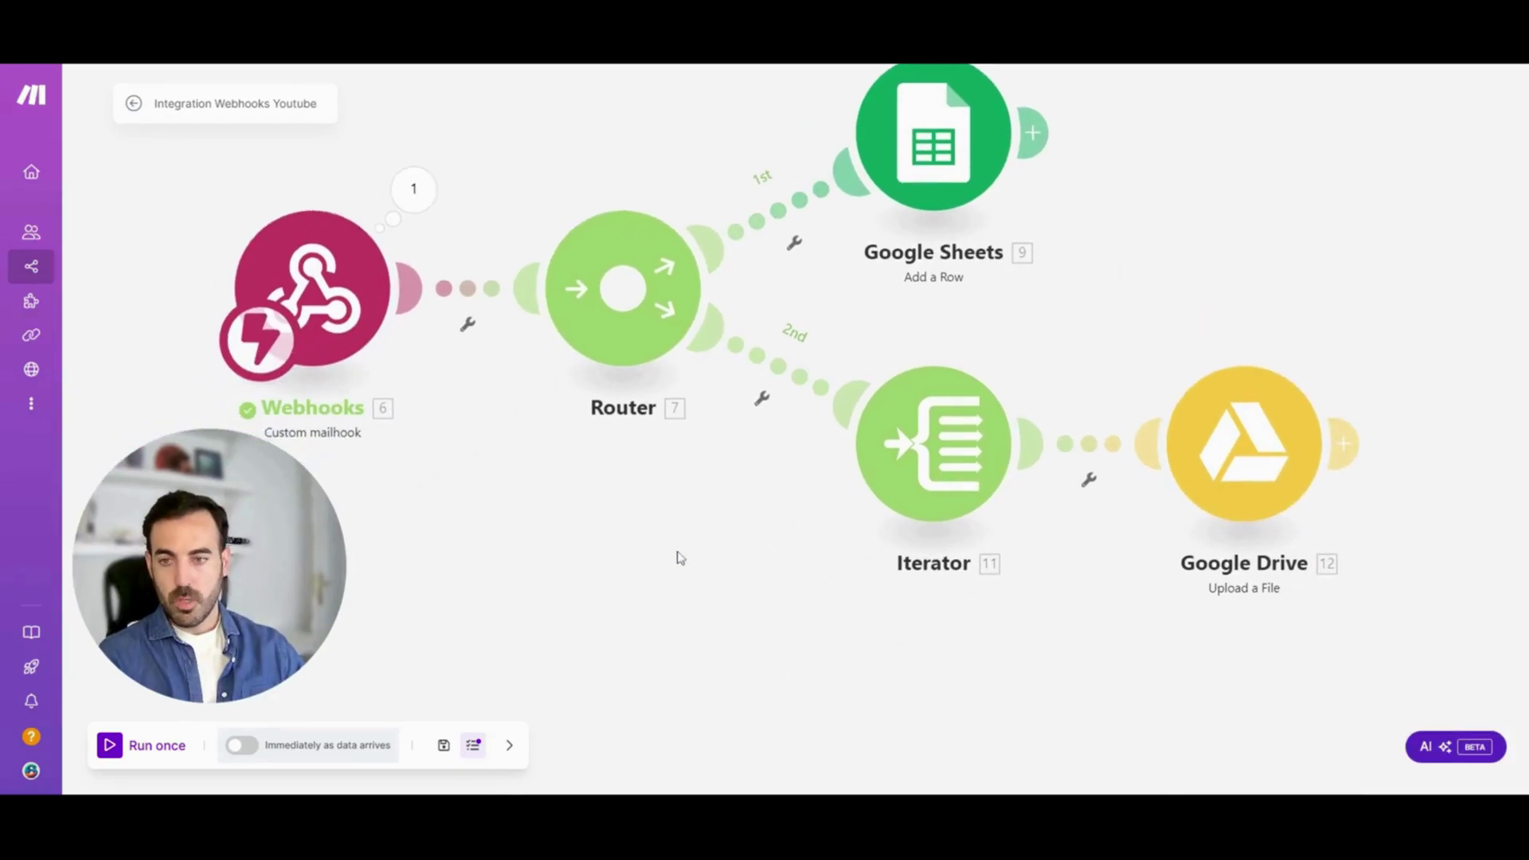
Run the scenario once so it waits for an incoming email
left_click(110, 746)
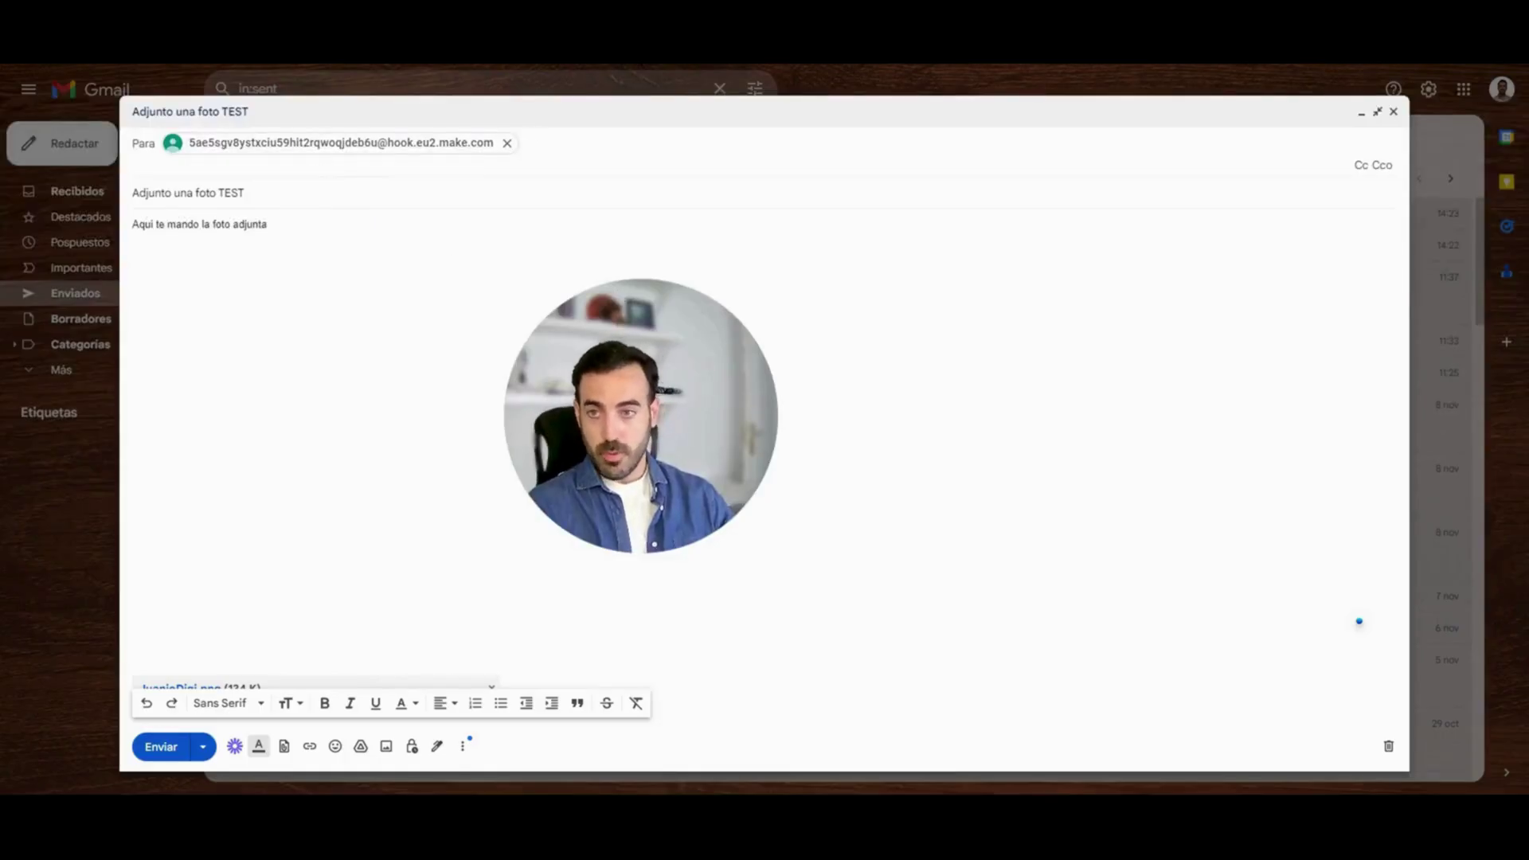
Review the 'Adjunto una foto TEST' email and send it with the PNG attached
left_click(293, 201)
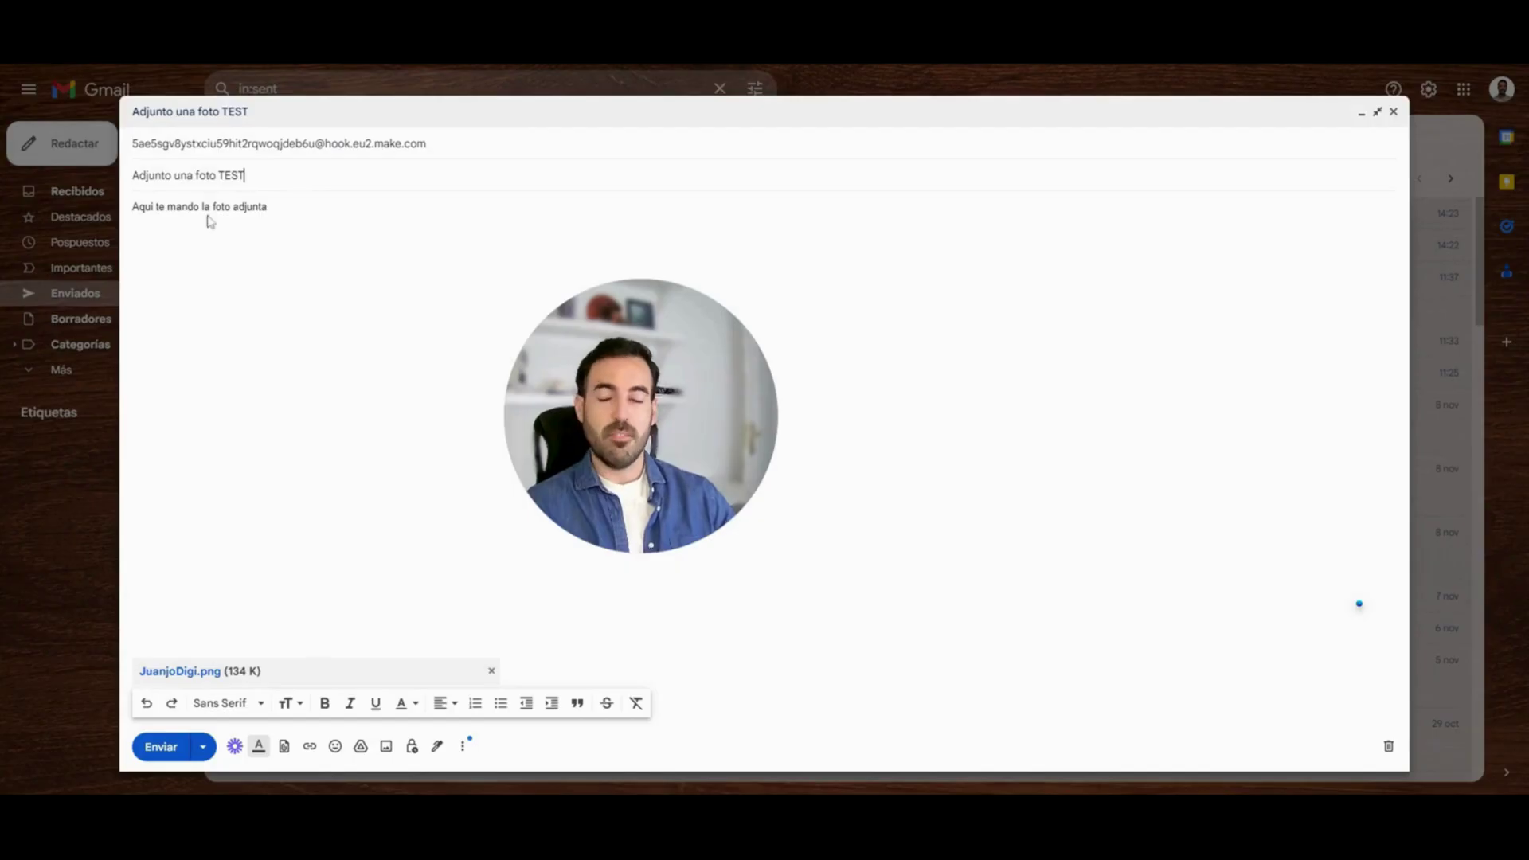
left_click_drag(267, 208, 139, 207)
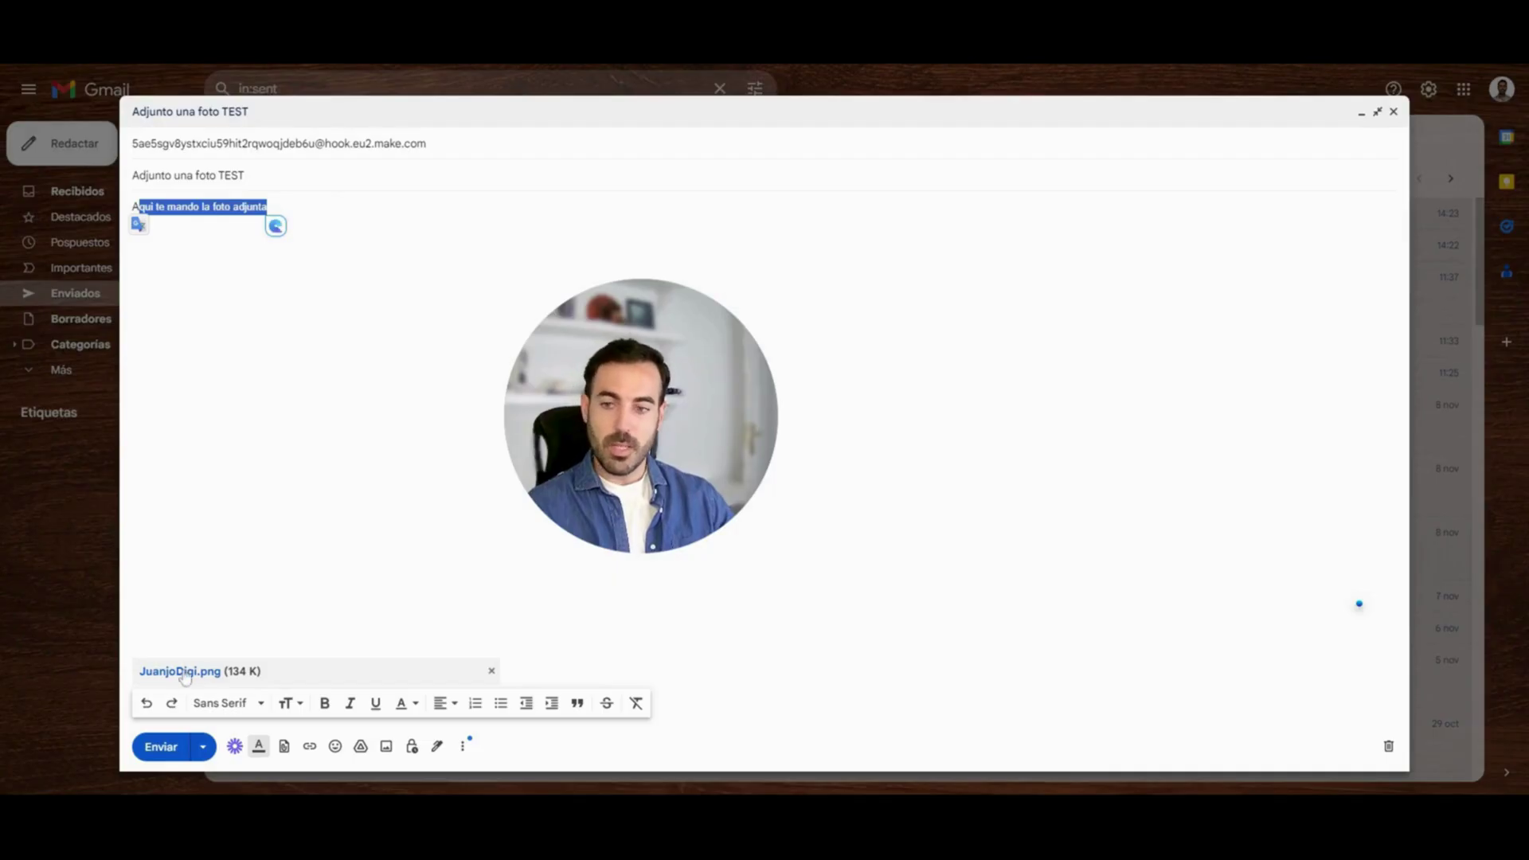
key("Right")
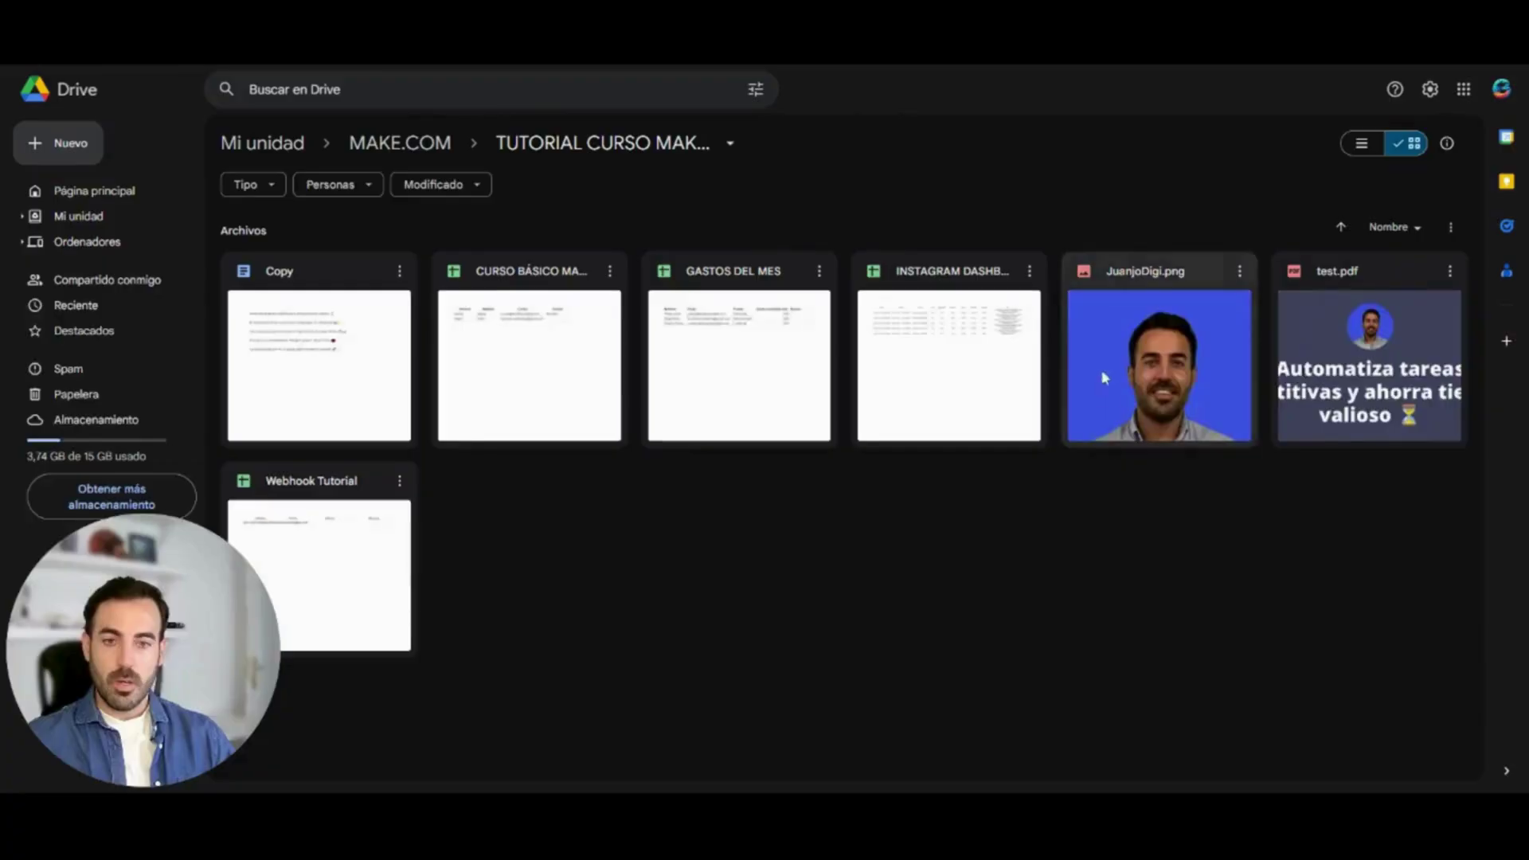
left_click(1105, 376)
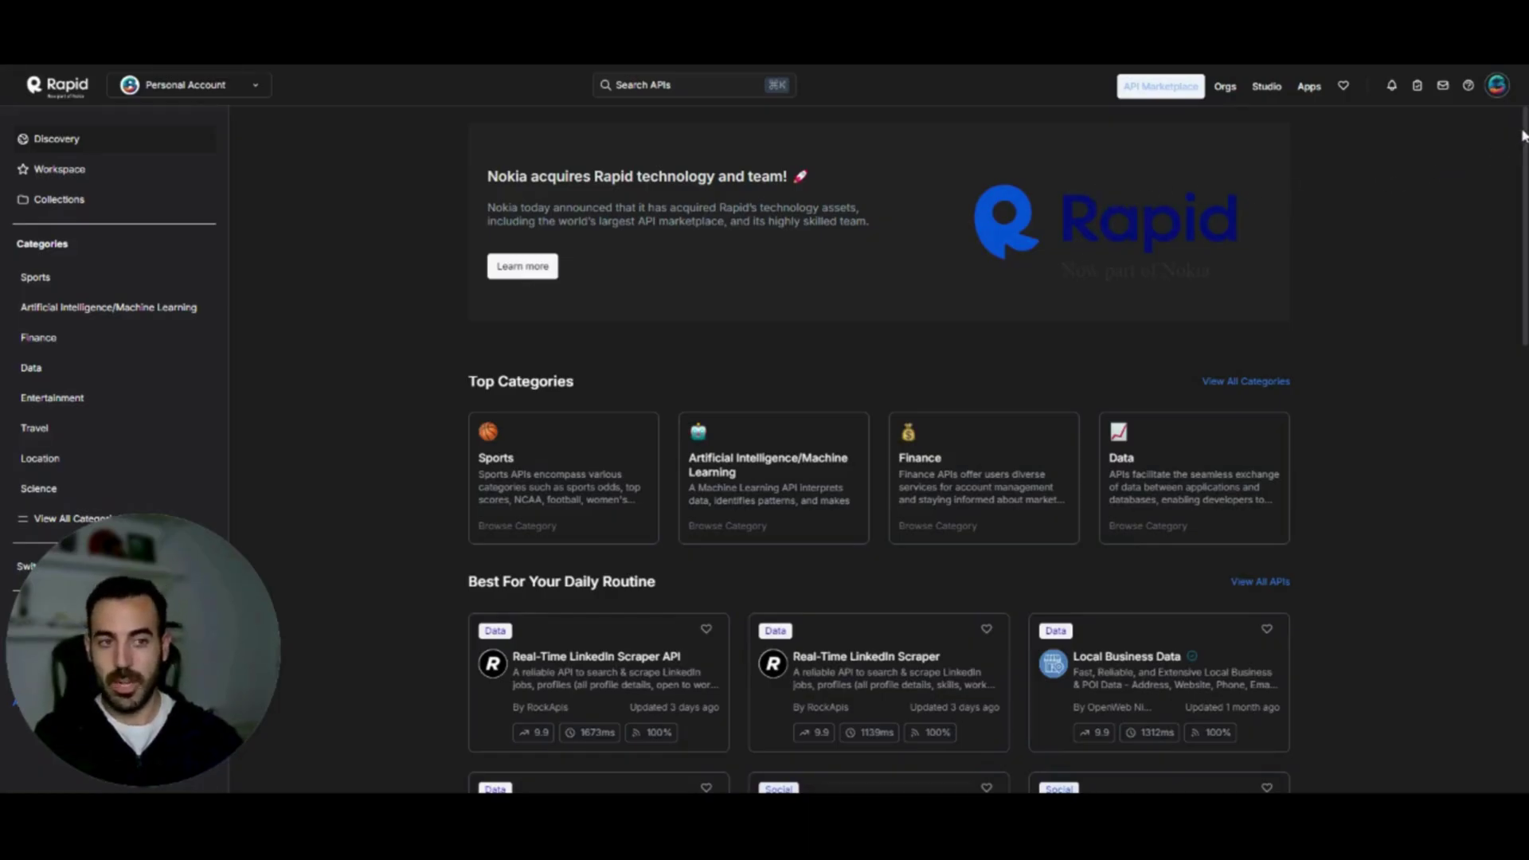
Scroll through the RapidAPI Discovery page, then bring up the Search APIs prompt
left_click_drag(1523, 136, 1514, 226)
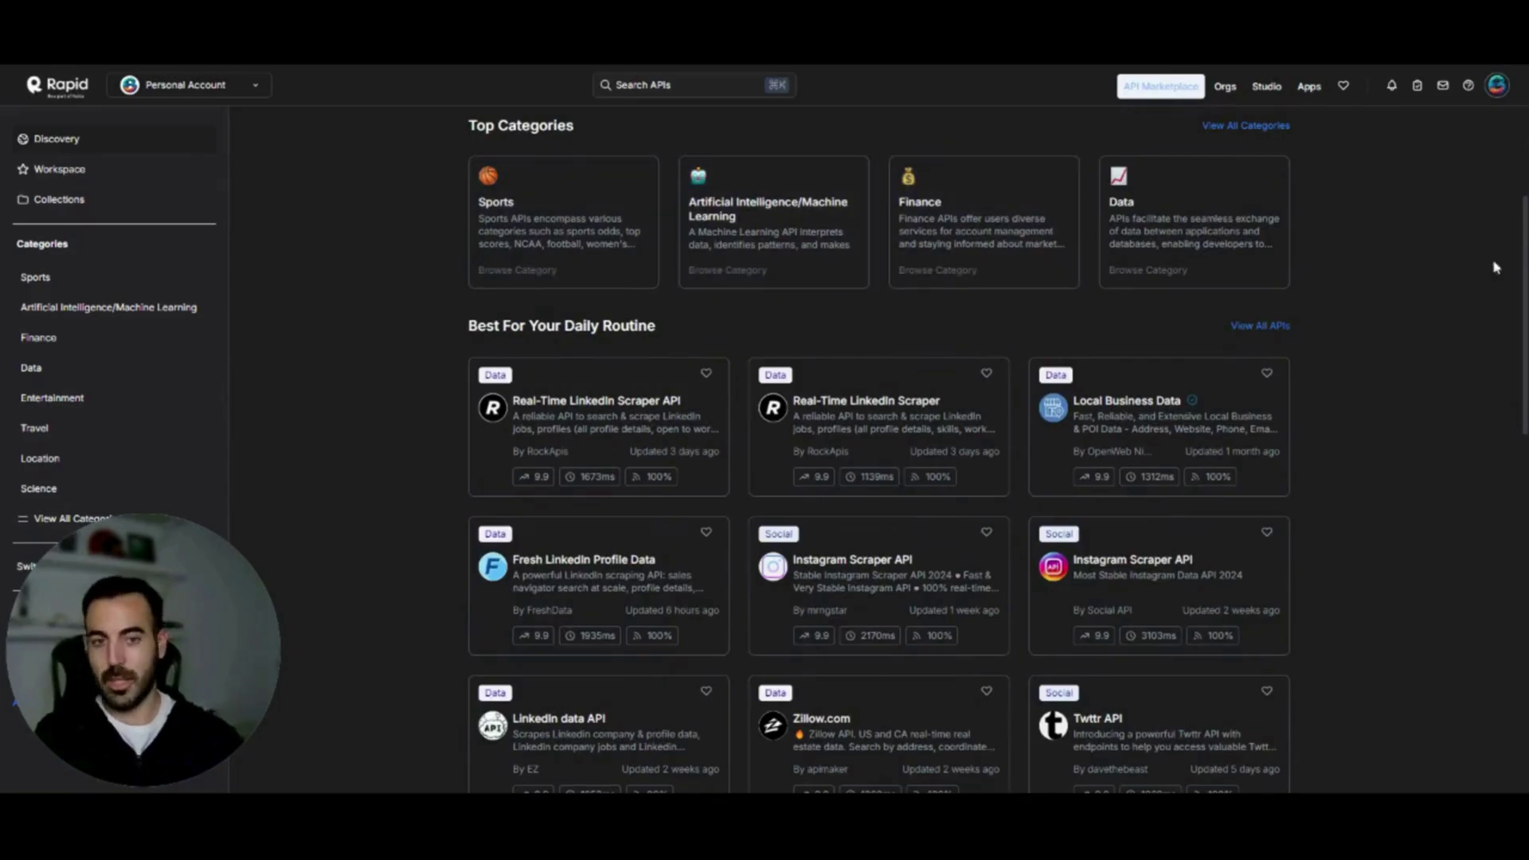
left_click_drag(1522, 208, 1517, 116)
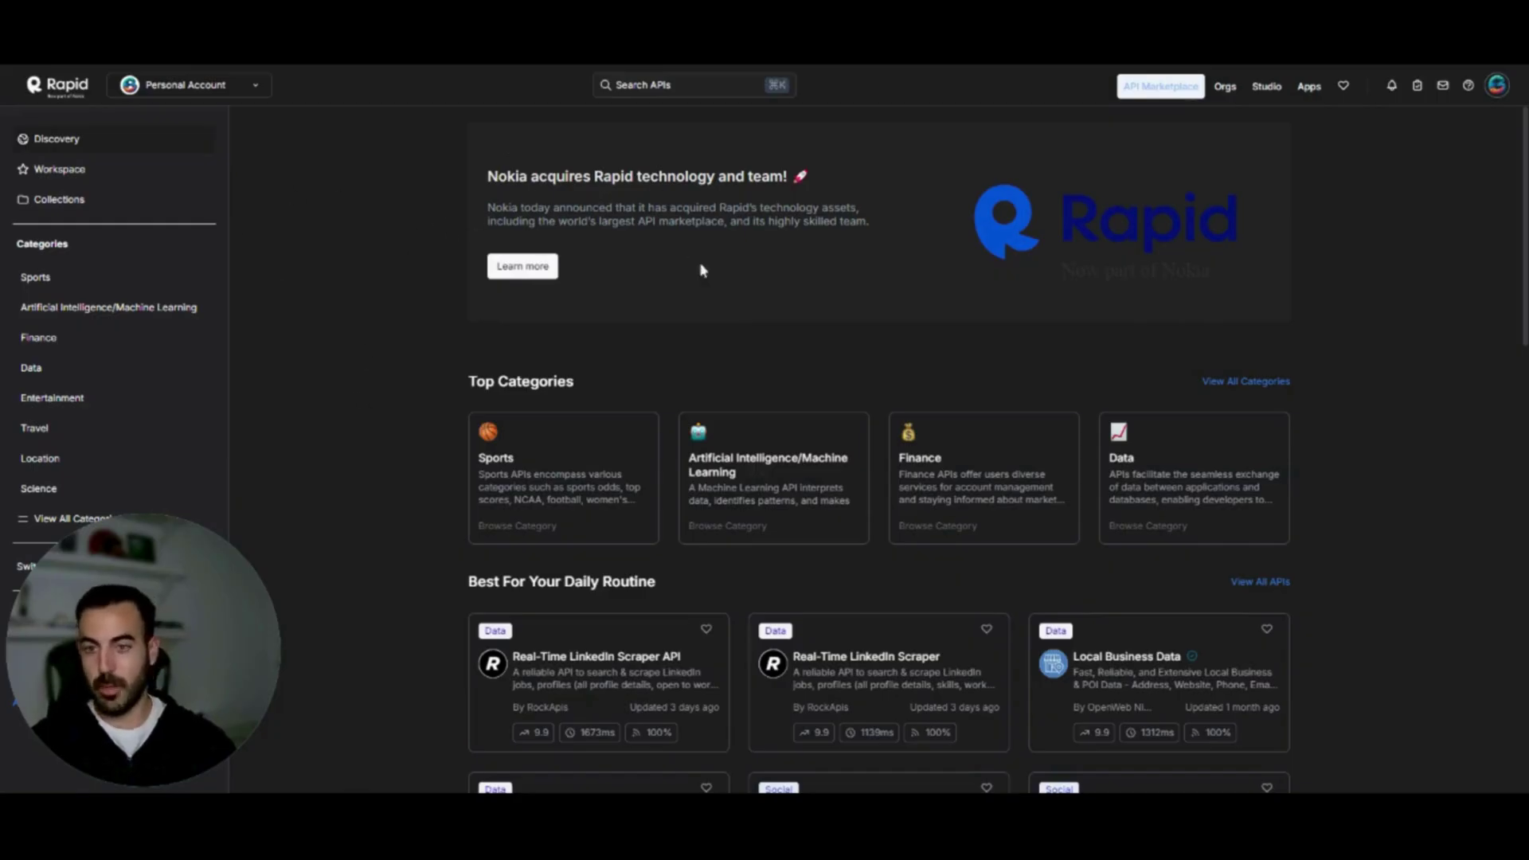
left_click(650, 90)
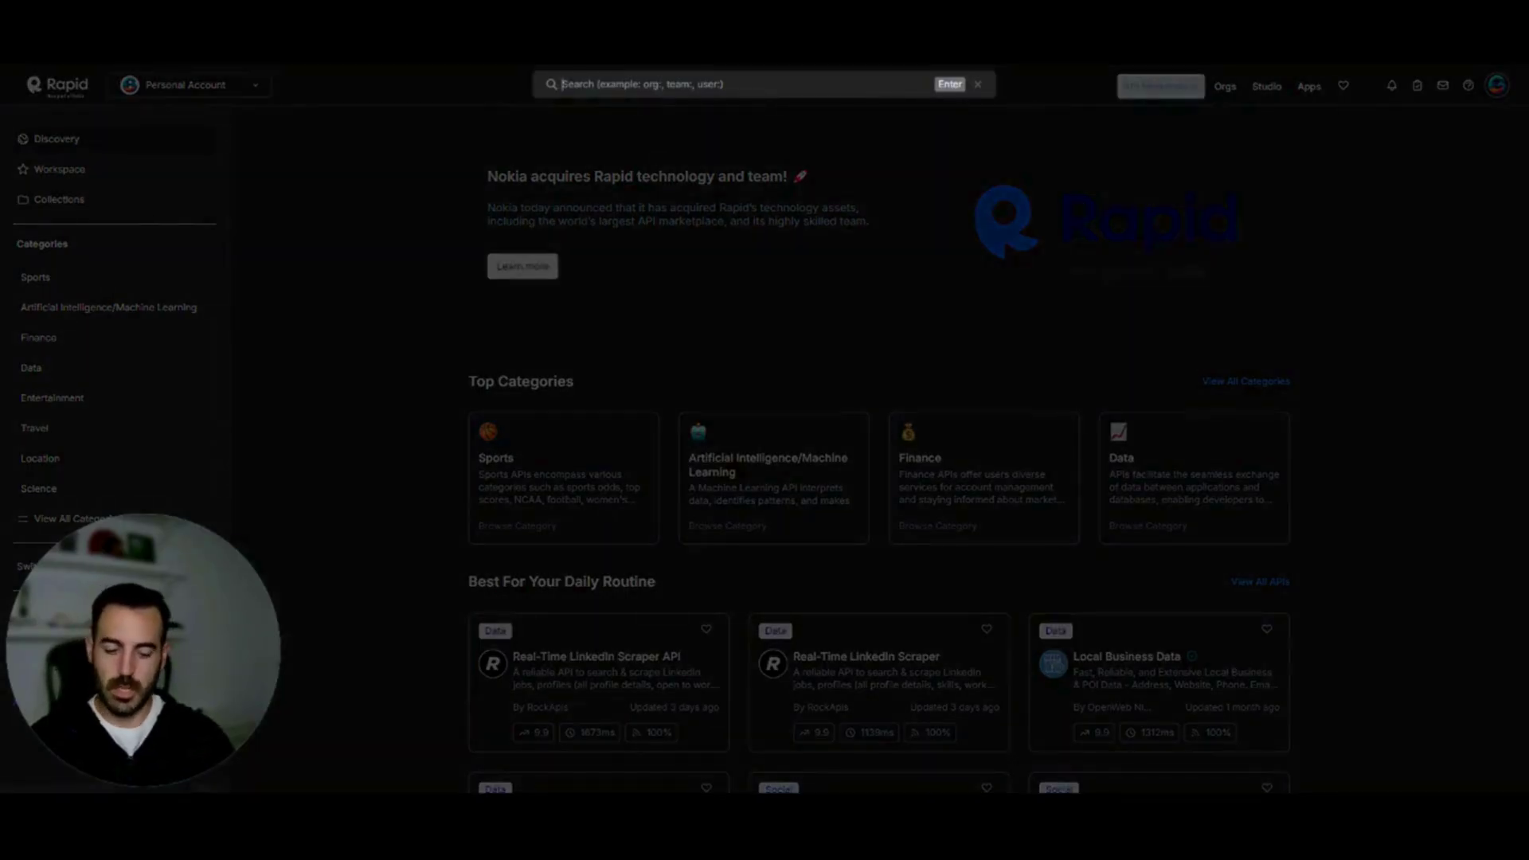
Search for 'meteostat' and open the Meteostat API page
type("mete")
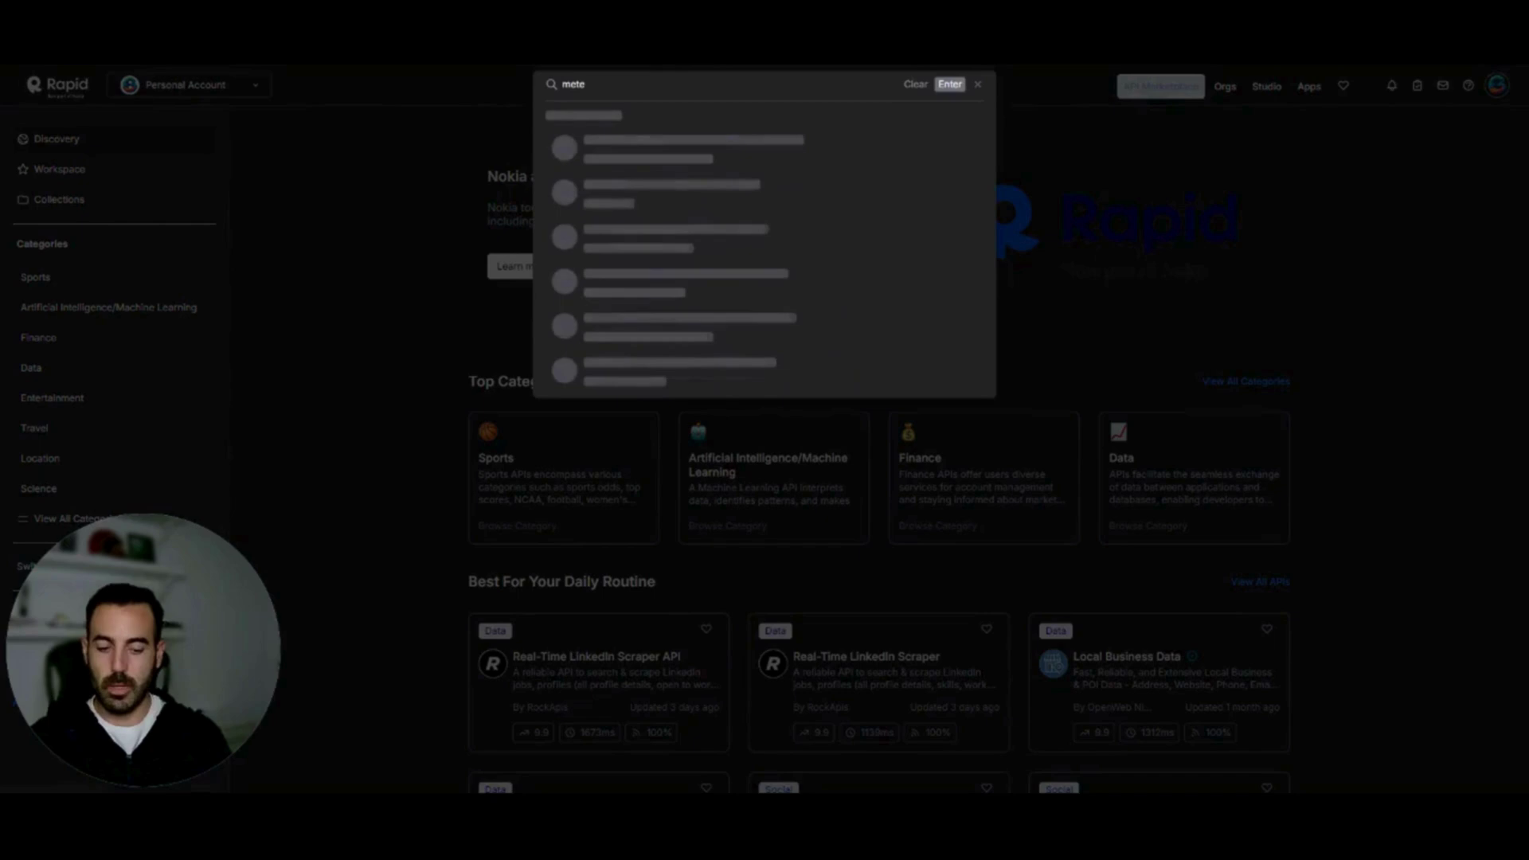
type("osta")
type("t")
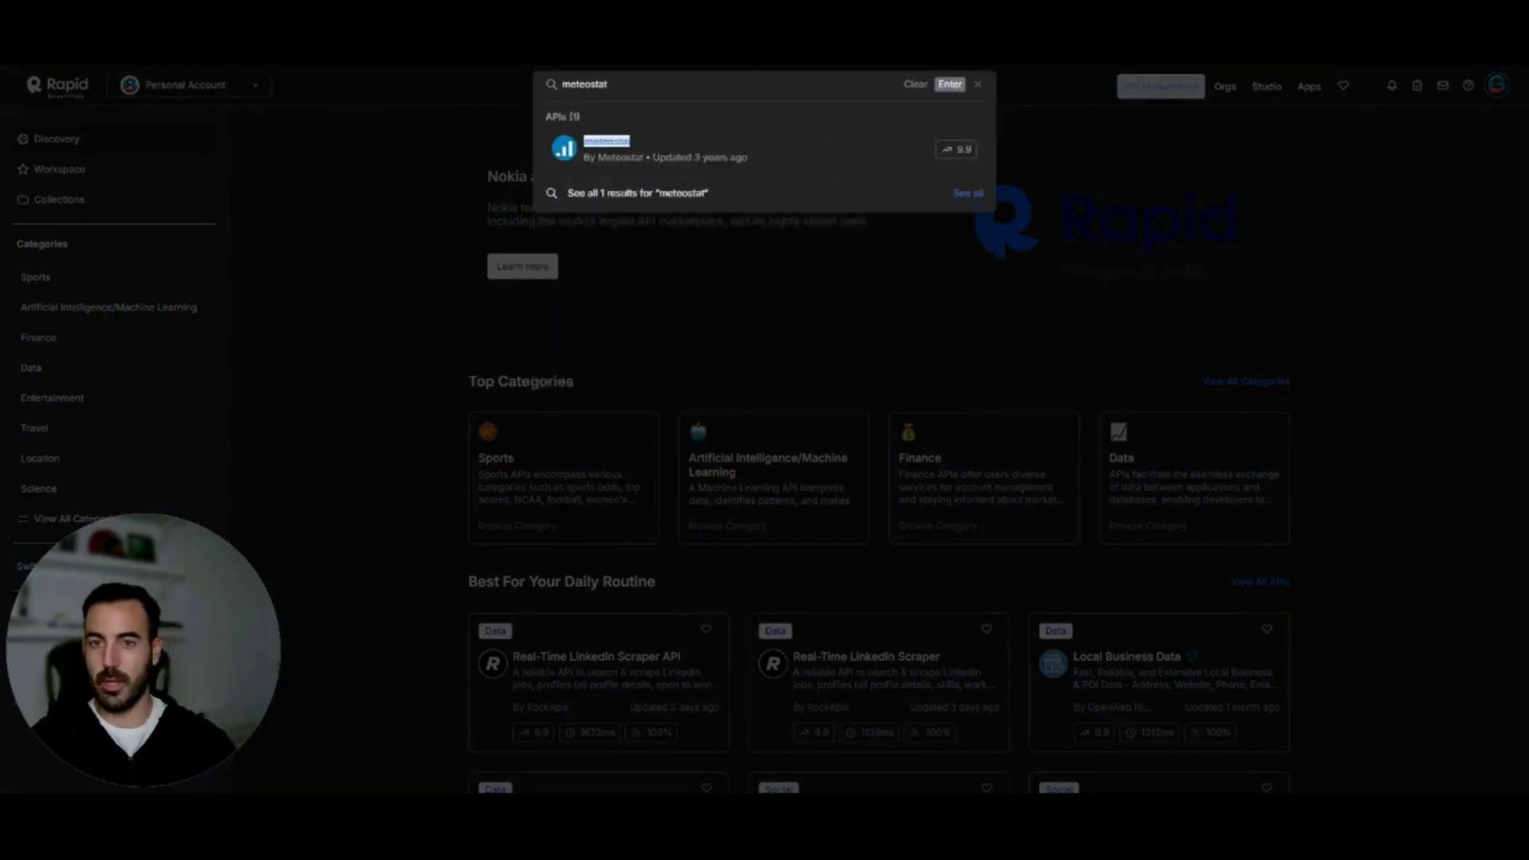
left_click(706, 157)
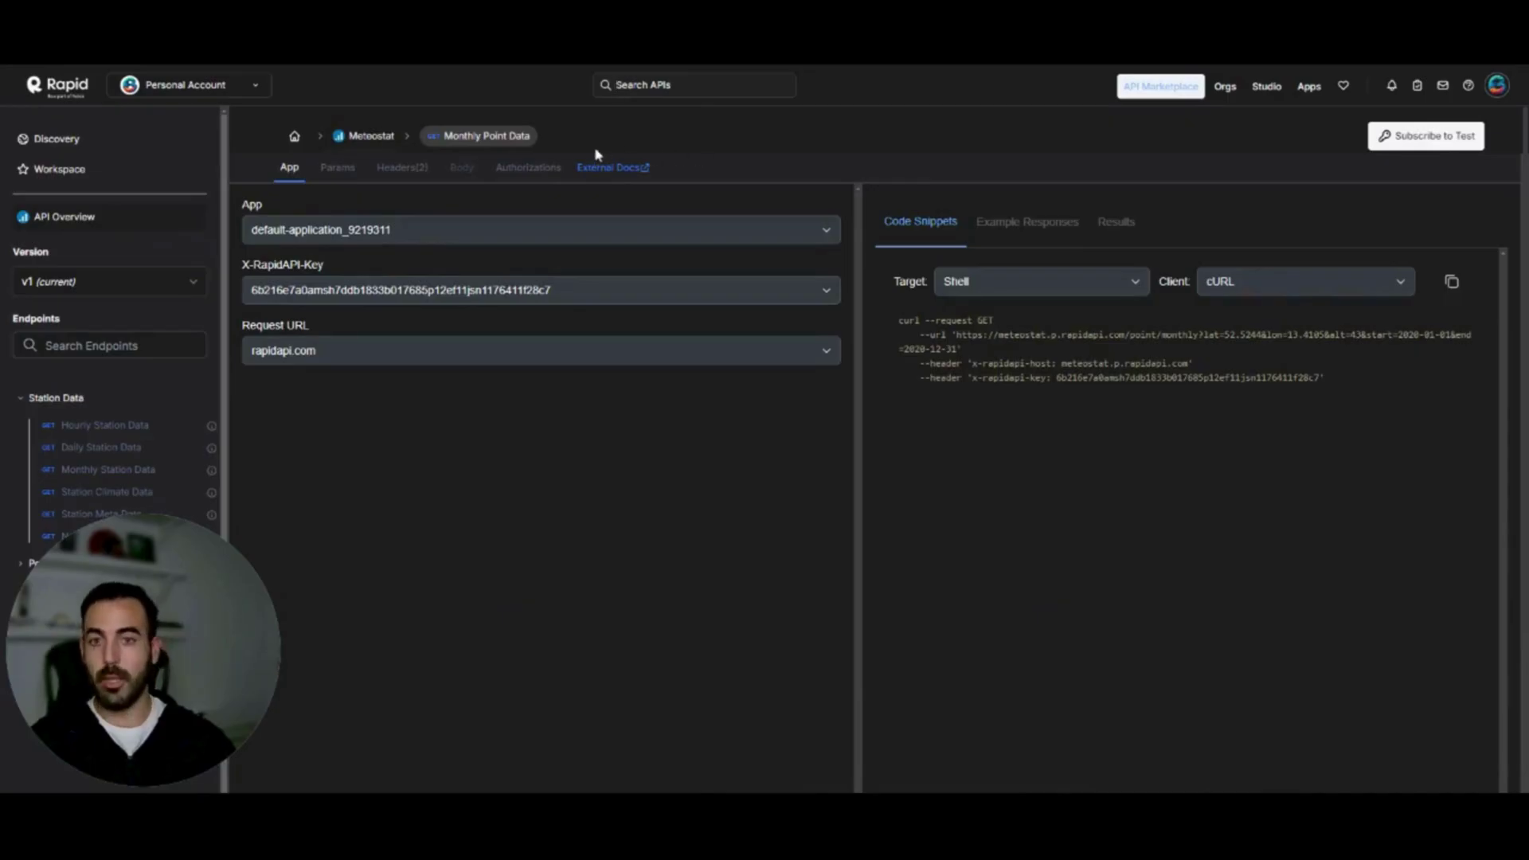
Subscribe to Meteostat's Basic plan at $0.00/month with 500 requests
left_click(1436, 140)
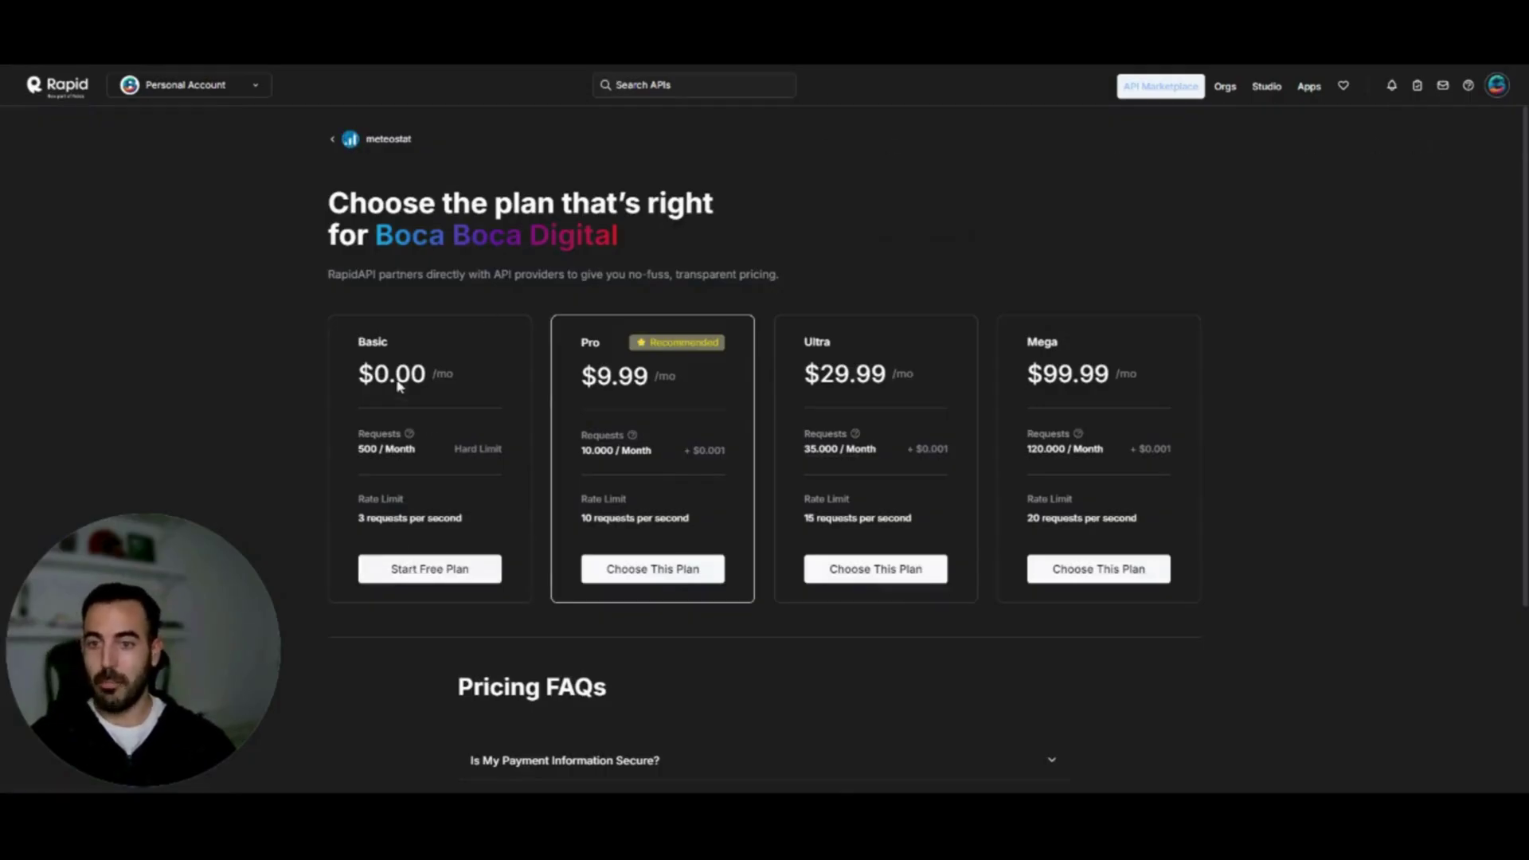
left_click(401, 571)
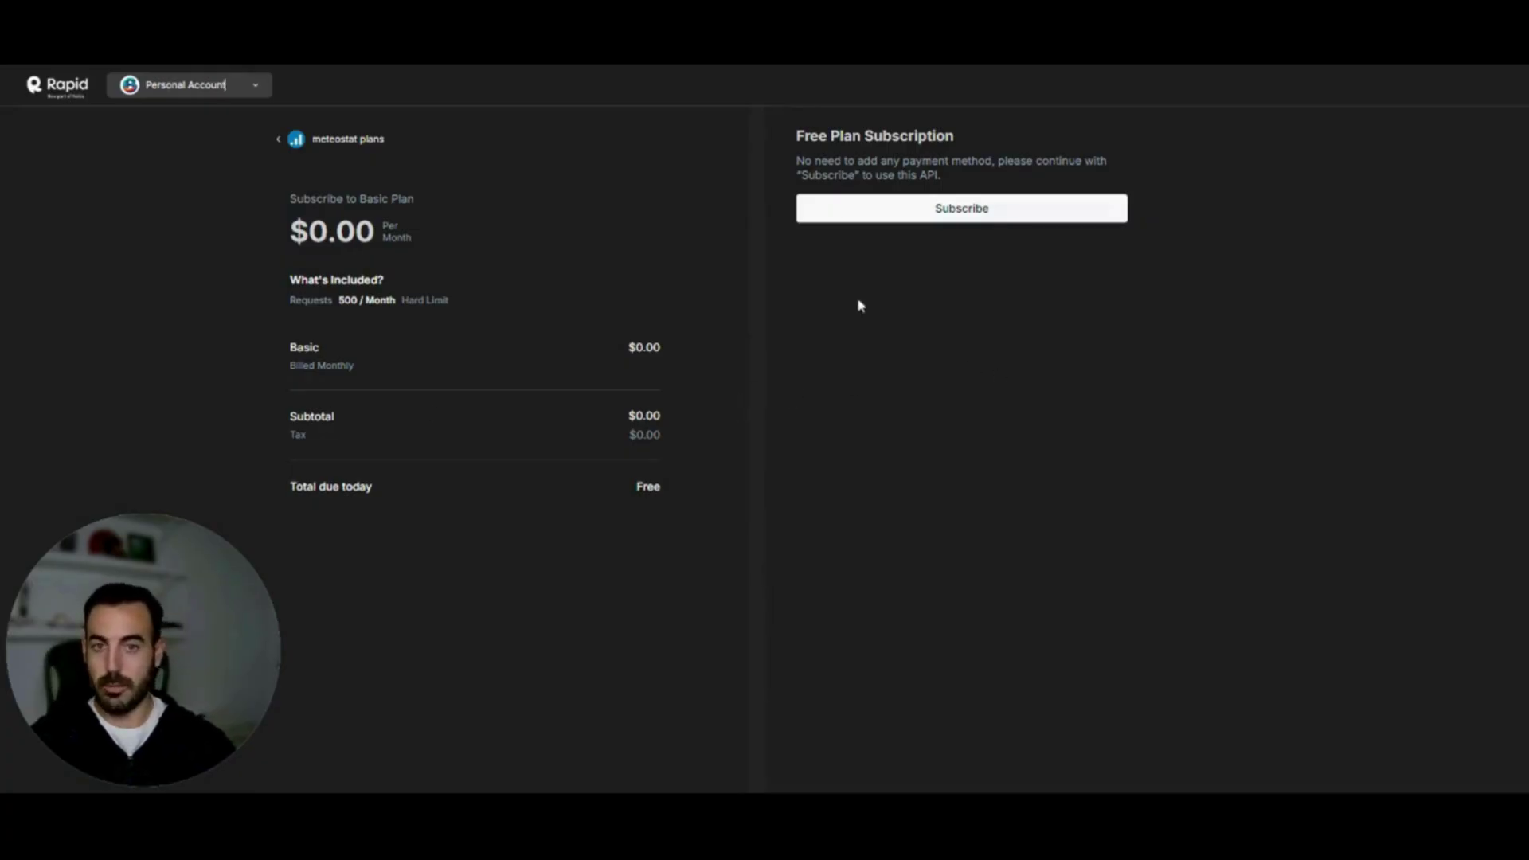
left_click(905, 216)
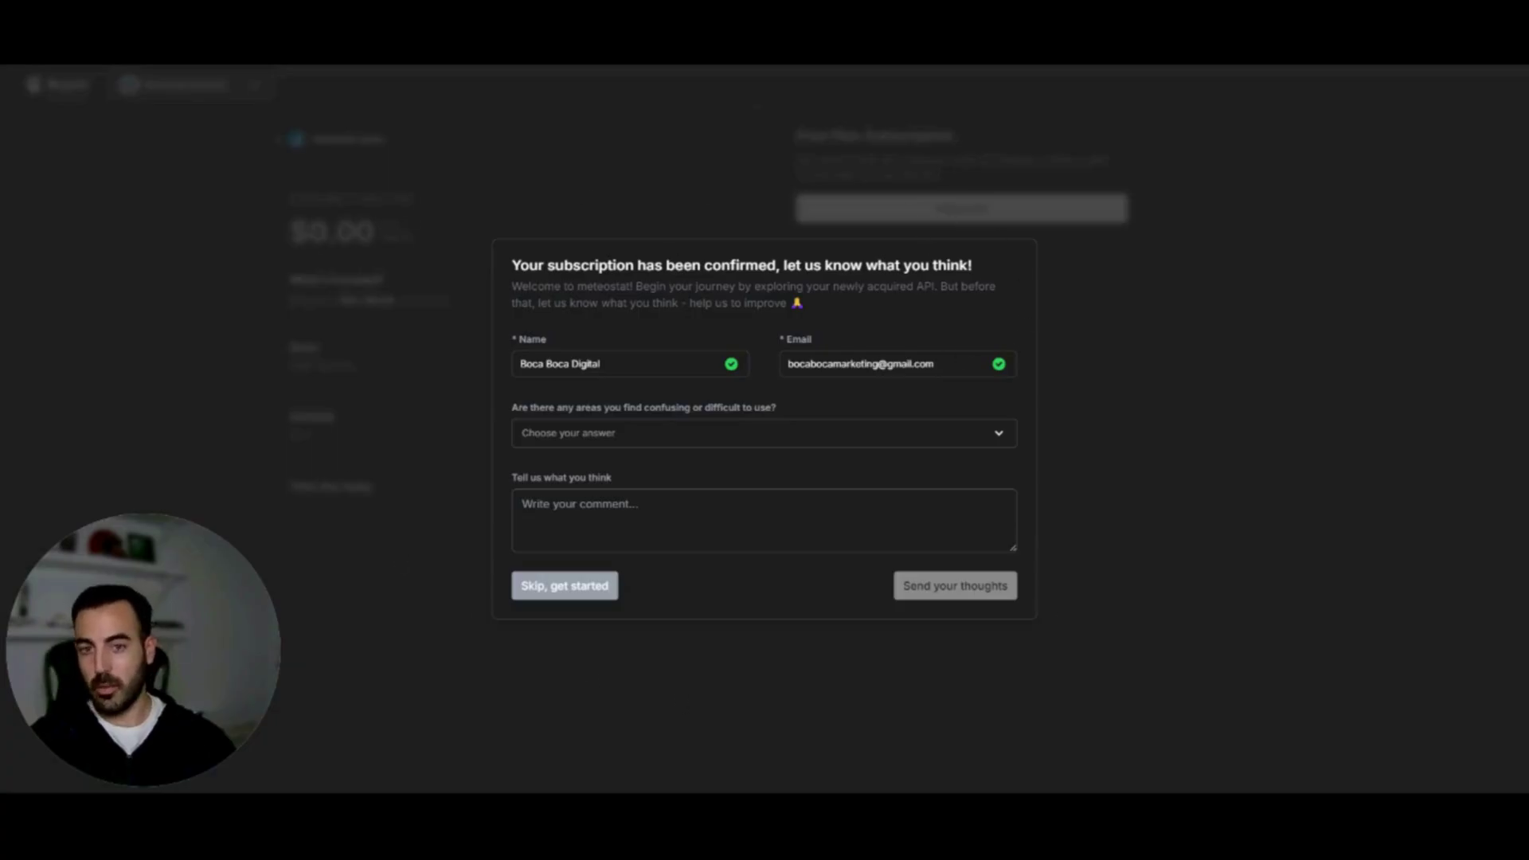
Skip the feedback form and copy the default-application's API key from its Authorization settings
left_click(591, 597)
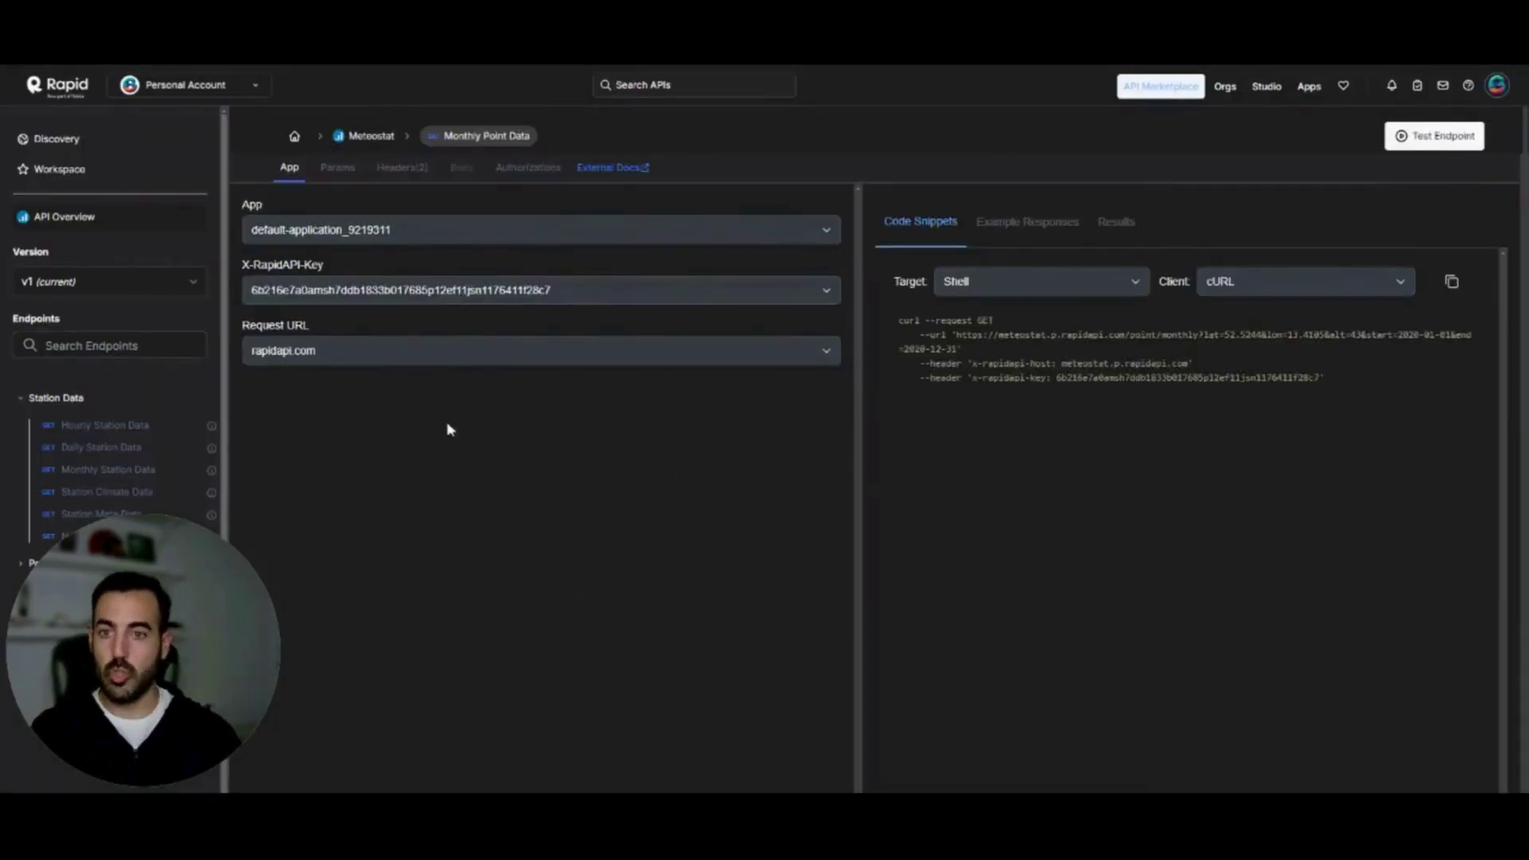
left_click(1311, 89)
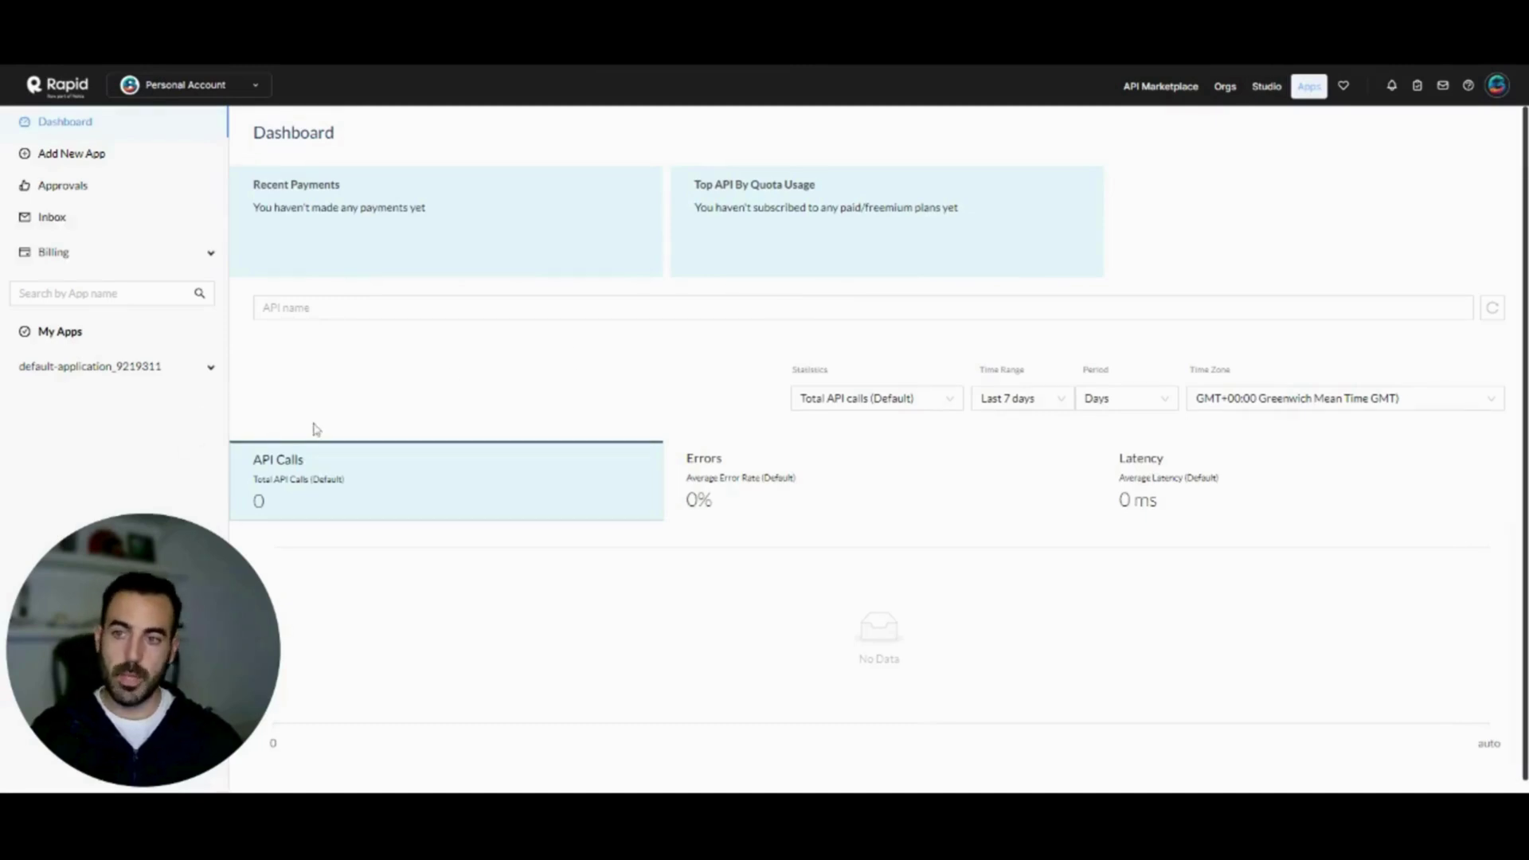
left_click(140, 369)
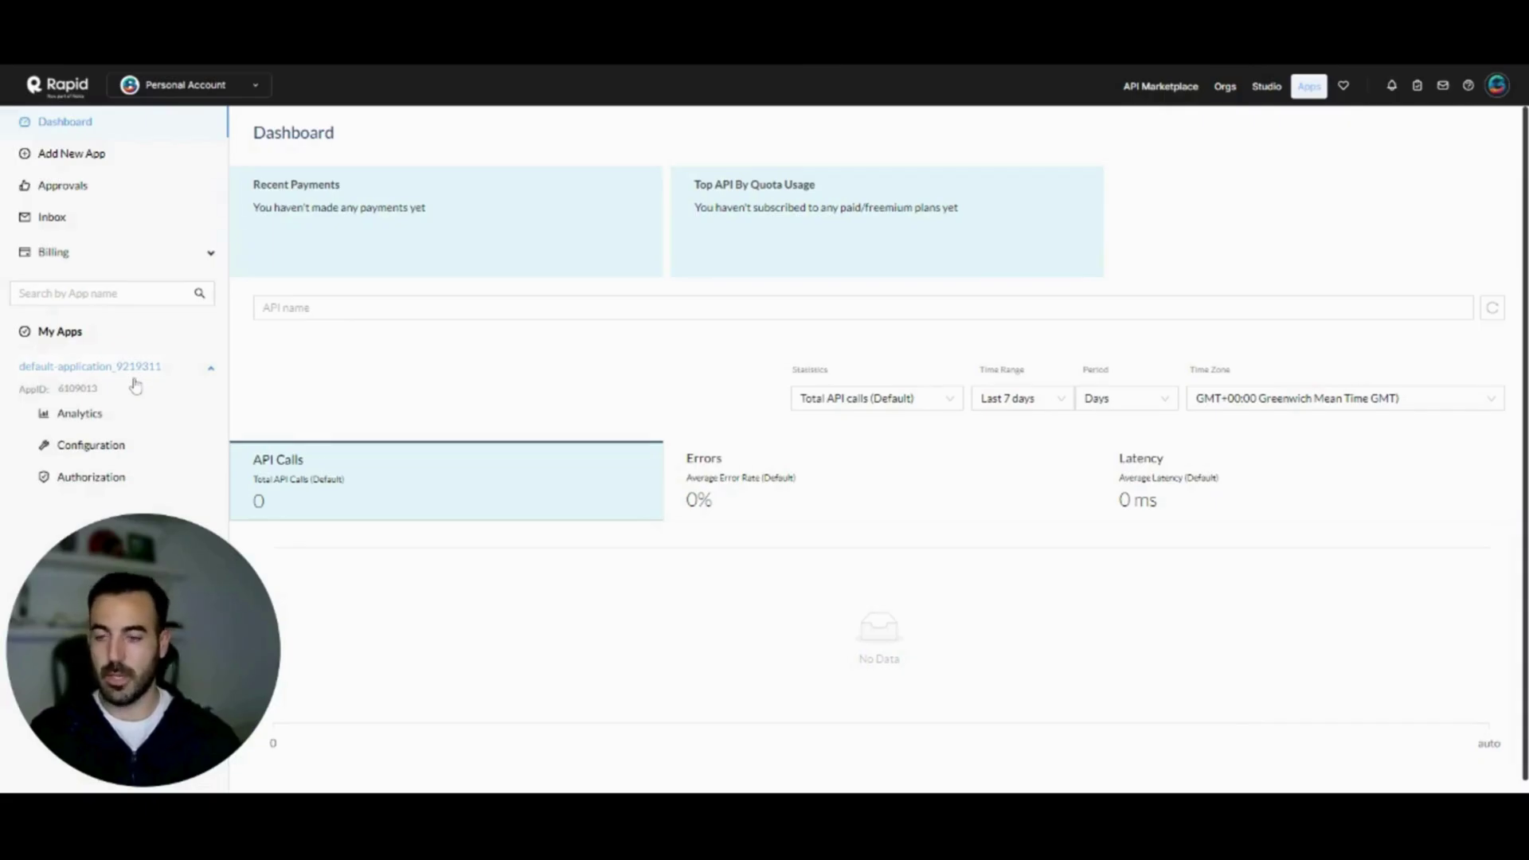
left_click(89, 484)
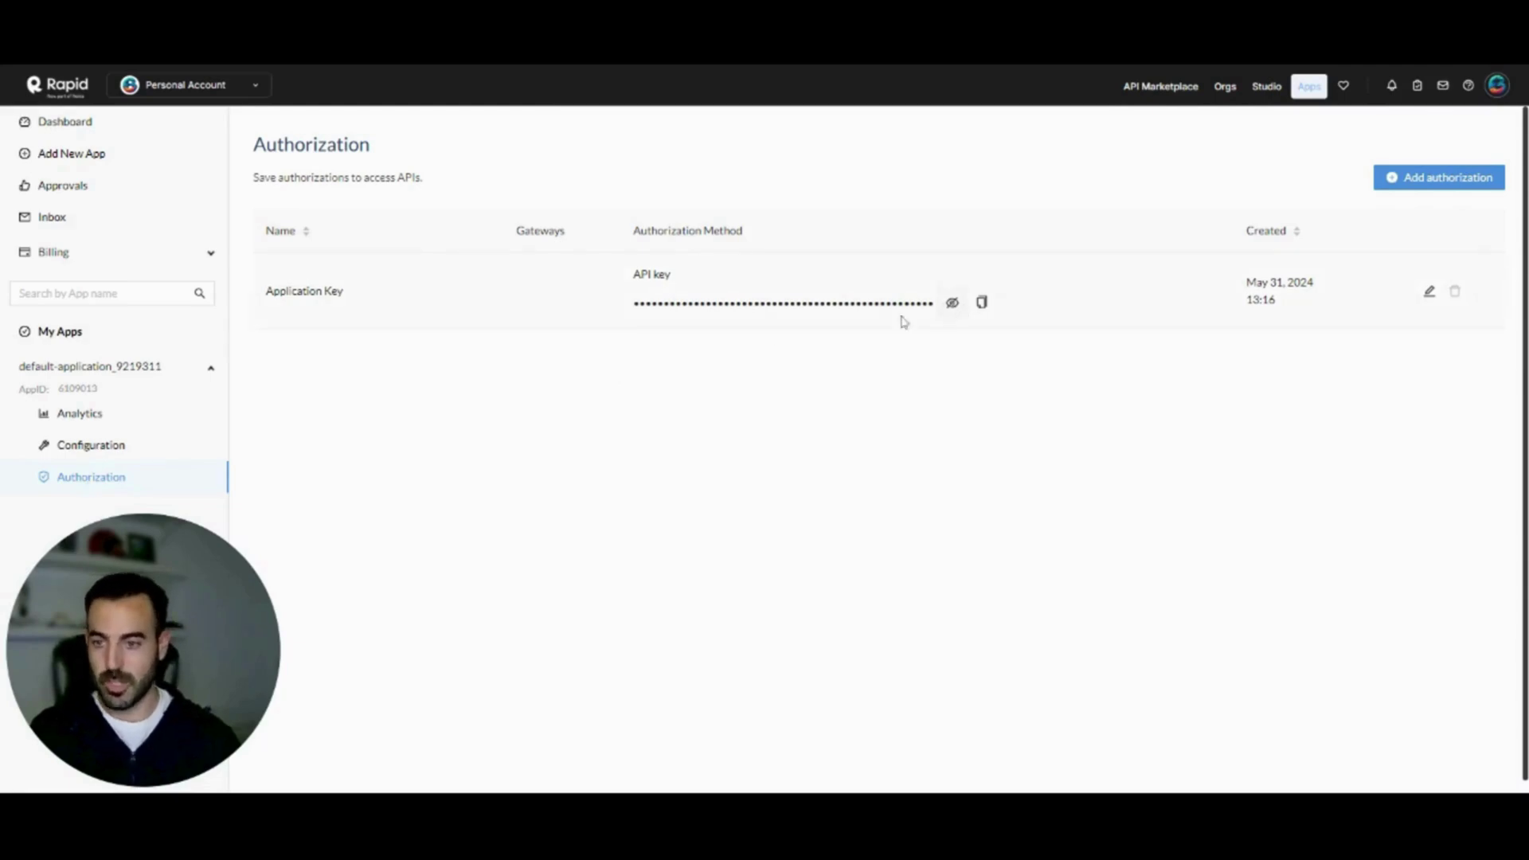
left_click(982, 302)
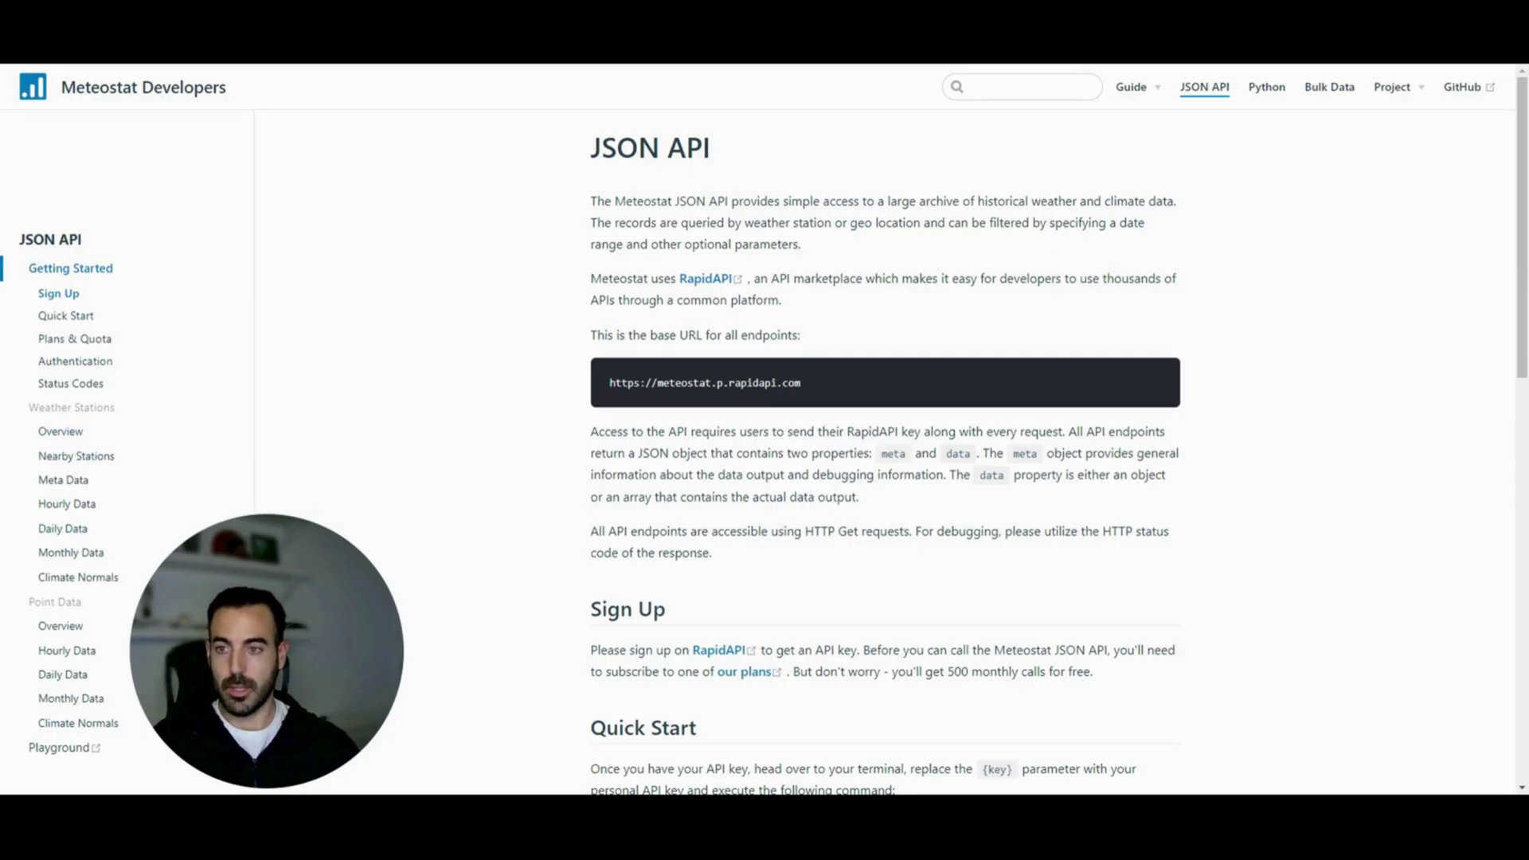
Open Meteostat's Daily Data docs and copy the stations/daily endpoint URL
left_click(69, 529)
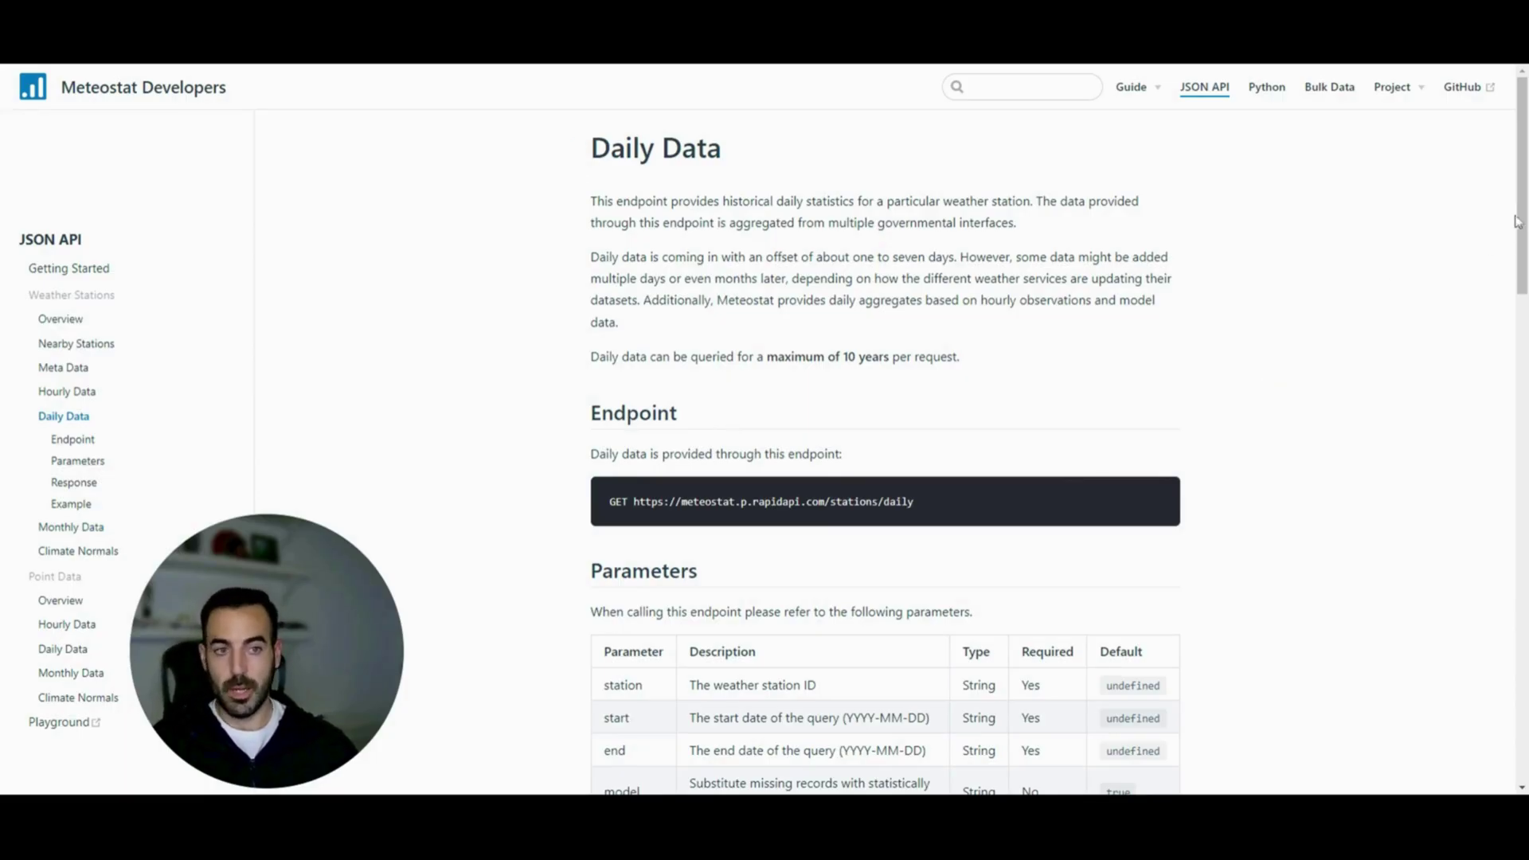
left_click_drag(1518, 221, 1513, 288)
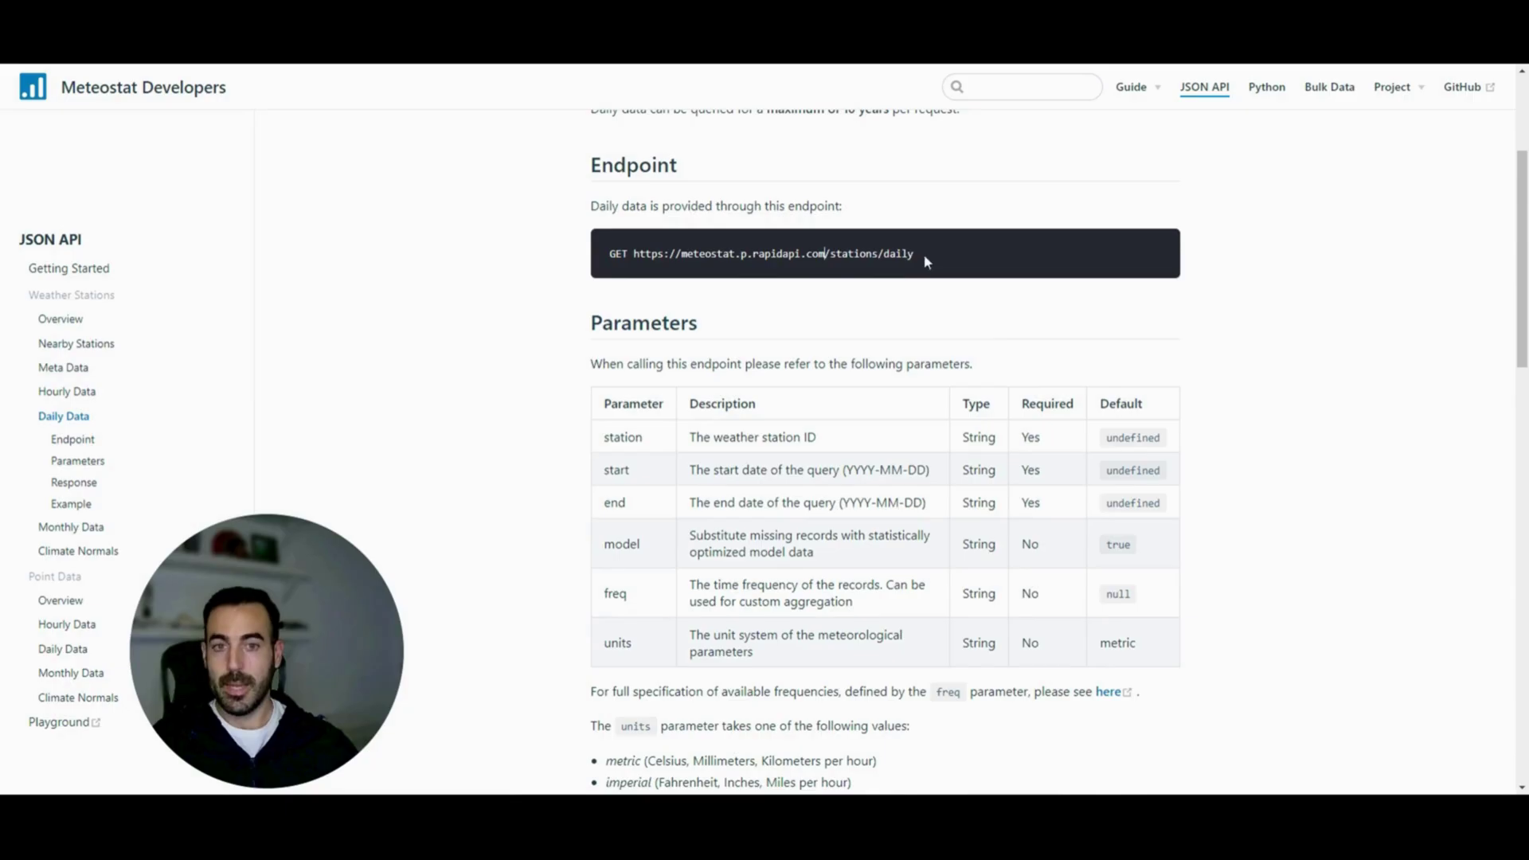
left_click_drag(916, 255, 640, 272)
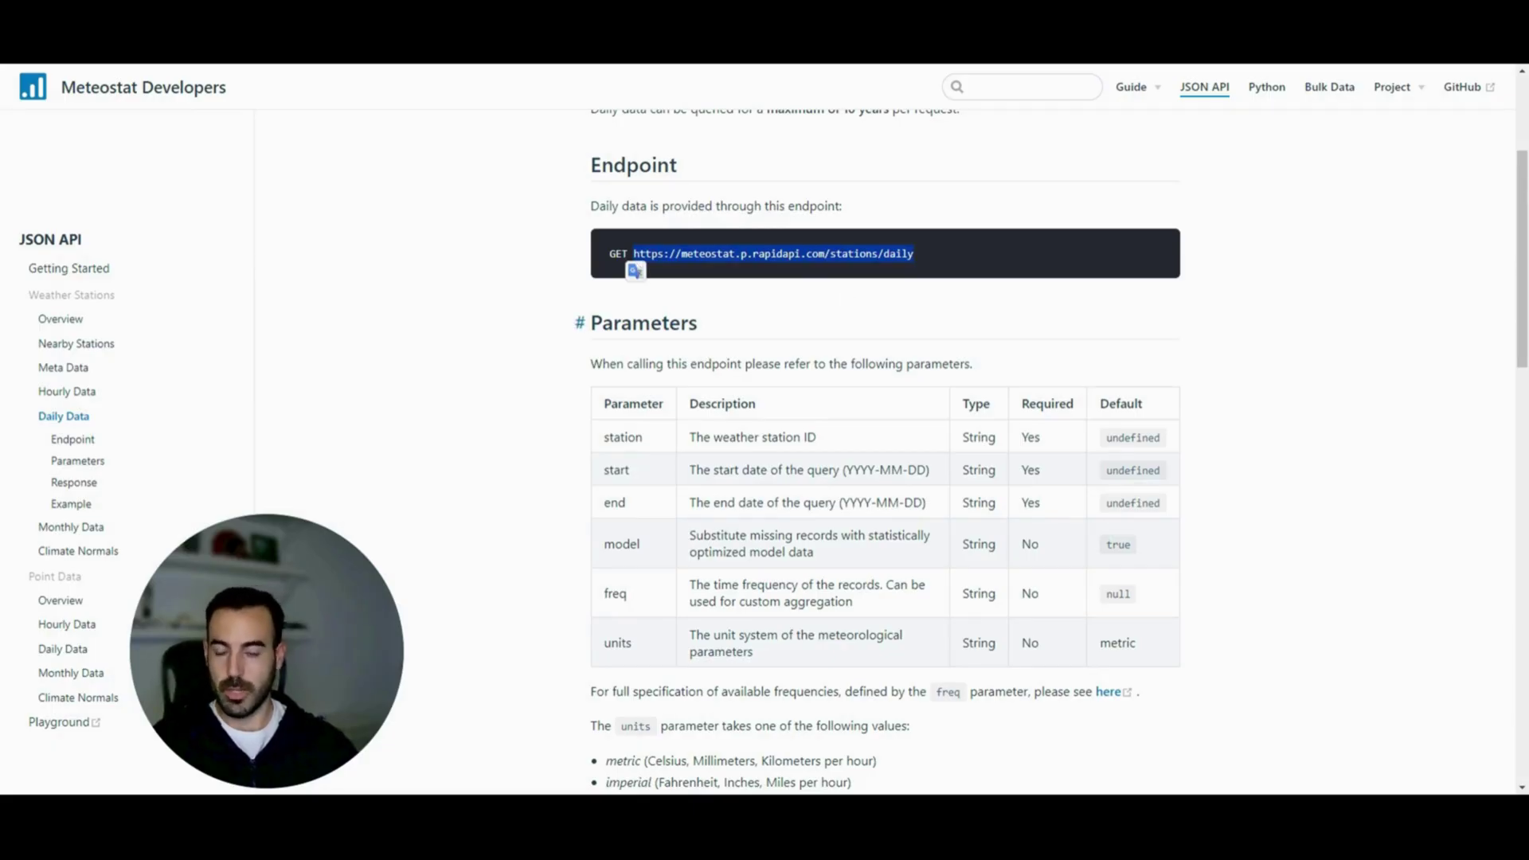
left_click(860, 275)
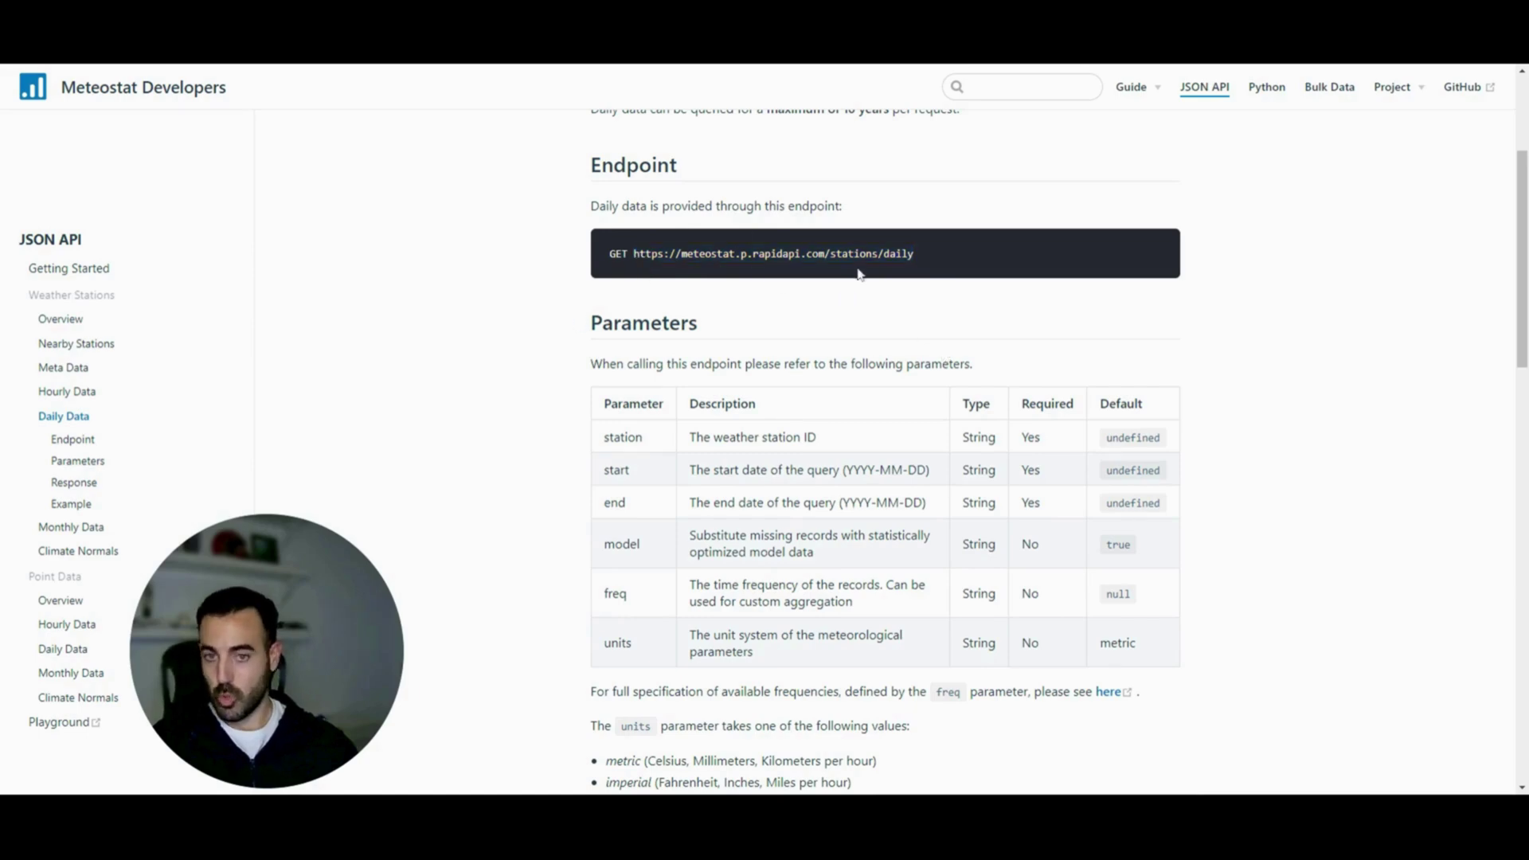
left_click_drag(921, 261, 642, 280)
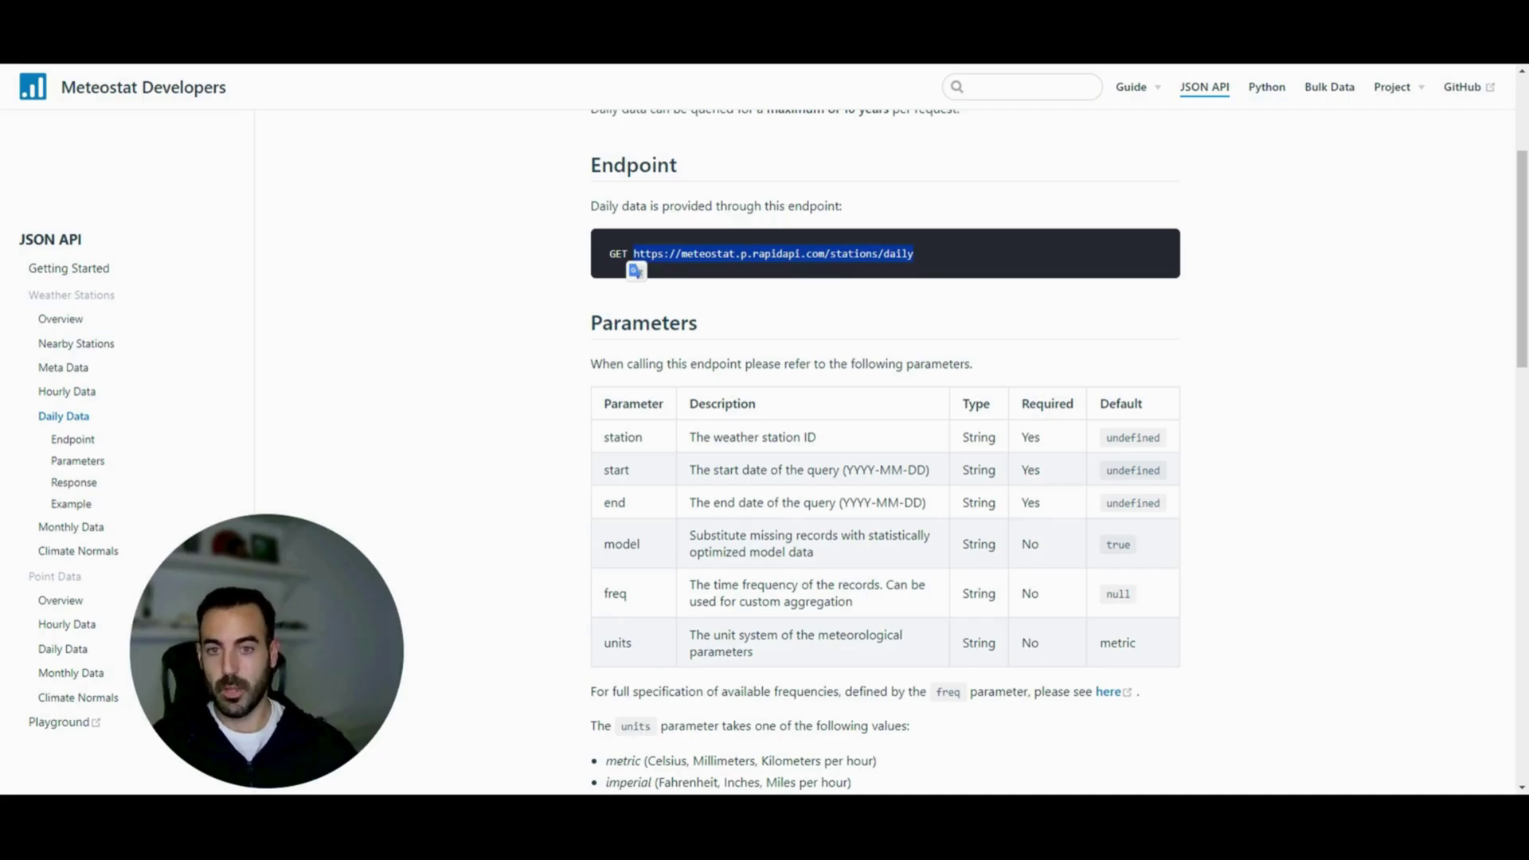
left_click(821, 282)
left_click_drag(925, 256, 638, 272)
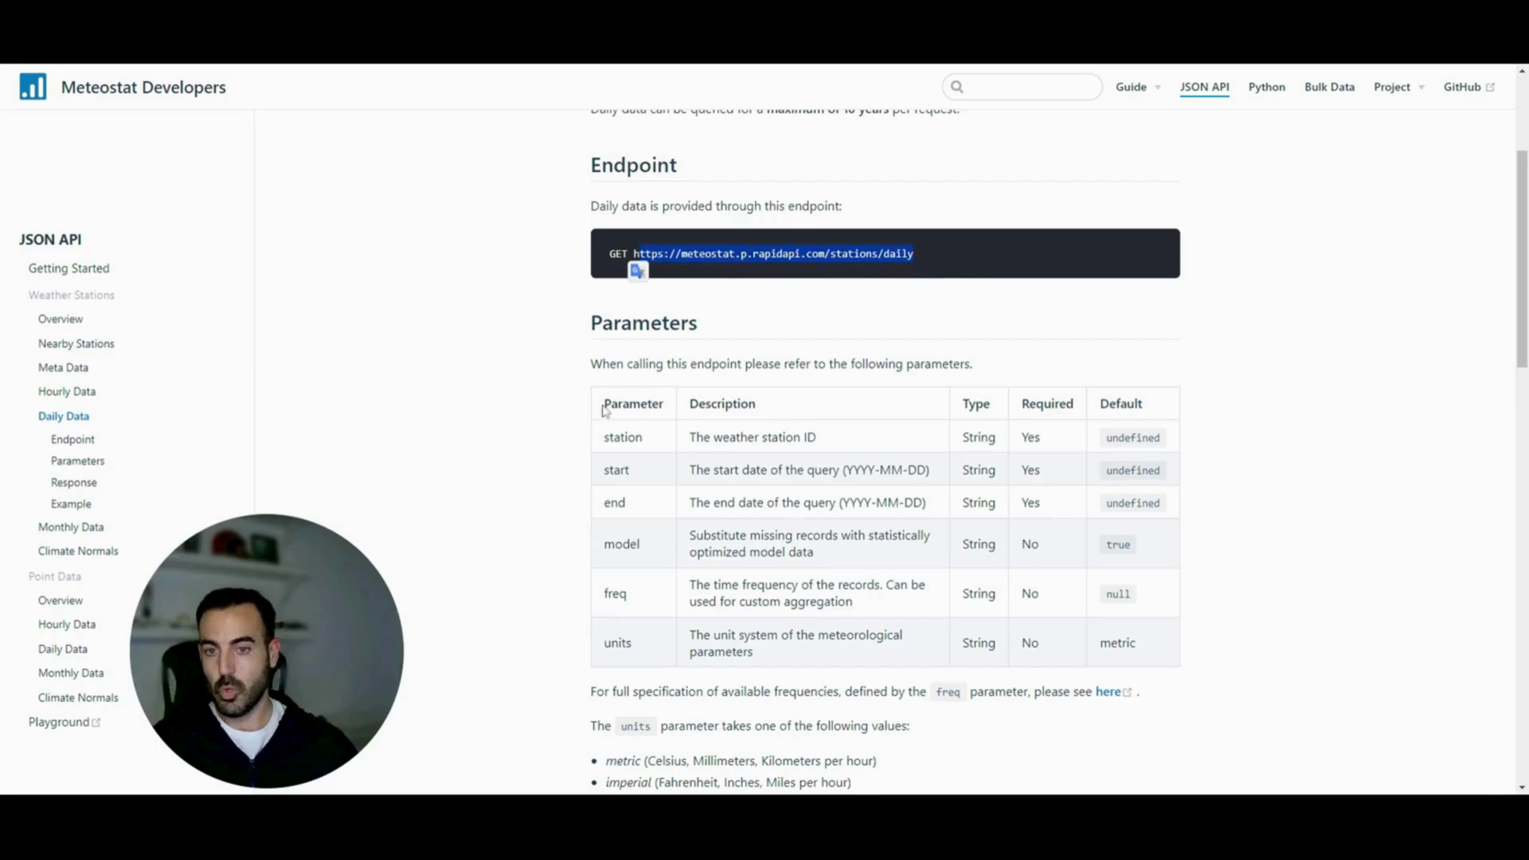
Highlight the Parameters table and its Required column to review them
left_click_drag(602, 398, 1153, 666)
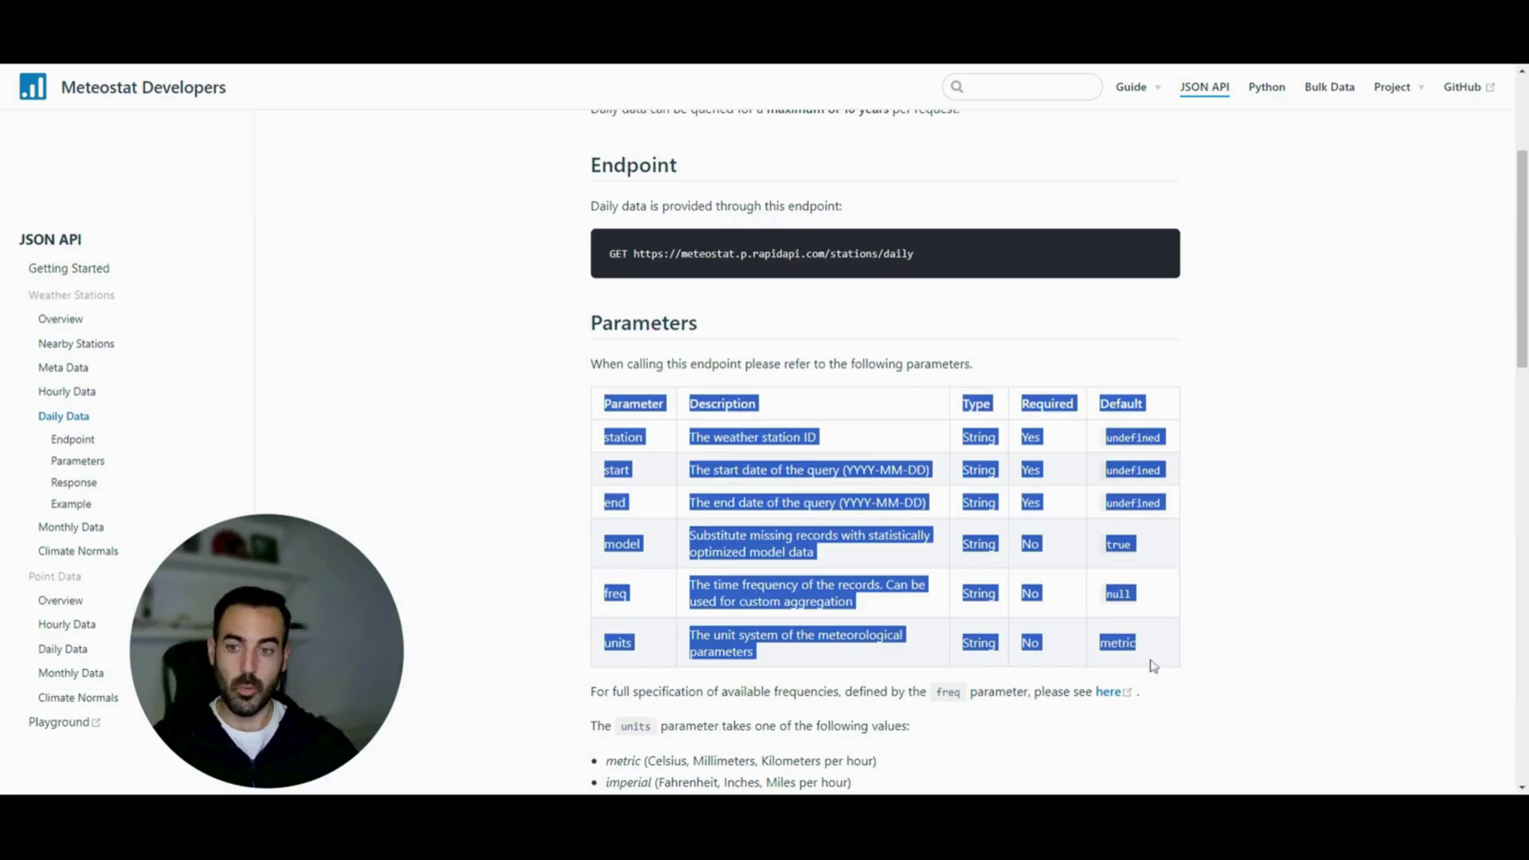
left_click(1243, 476)
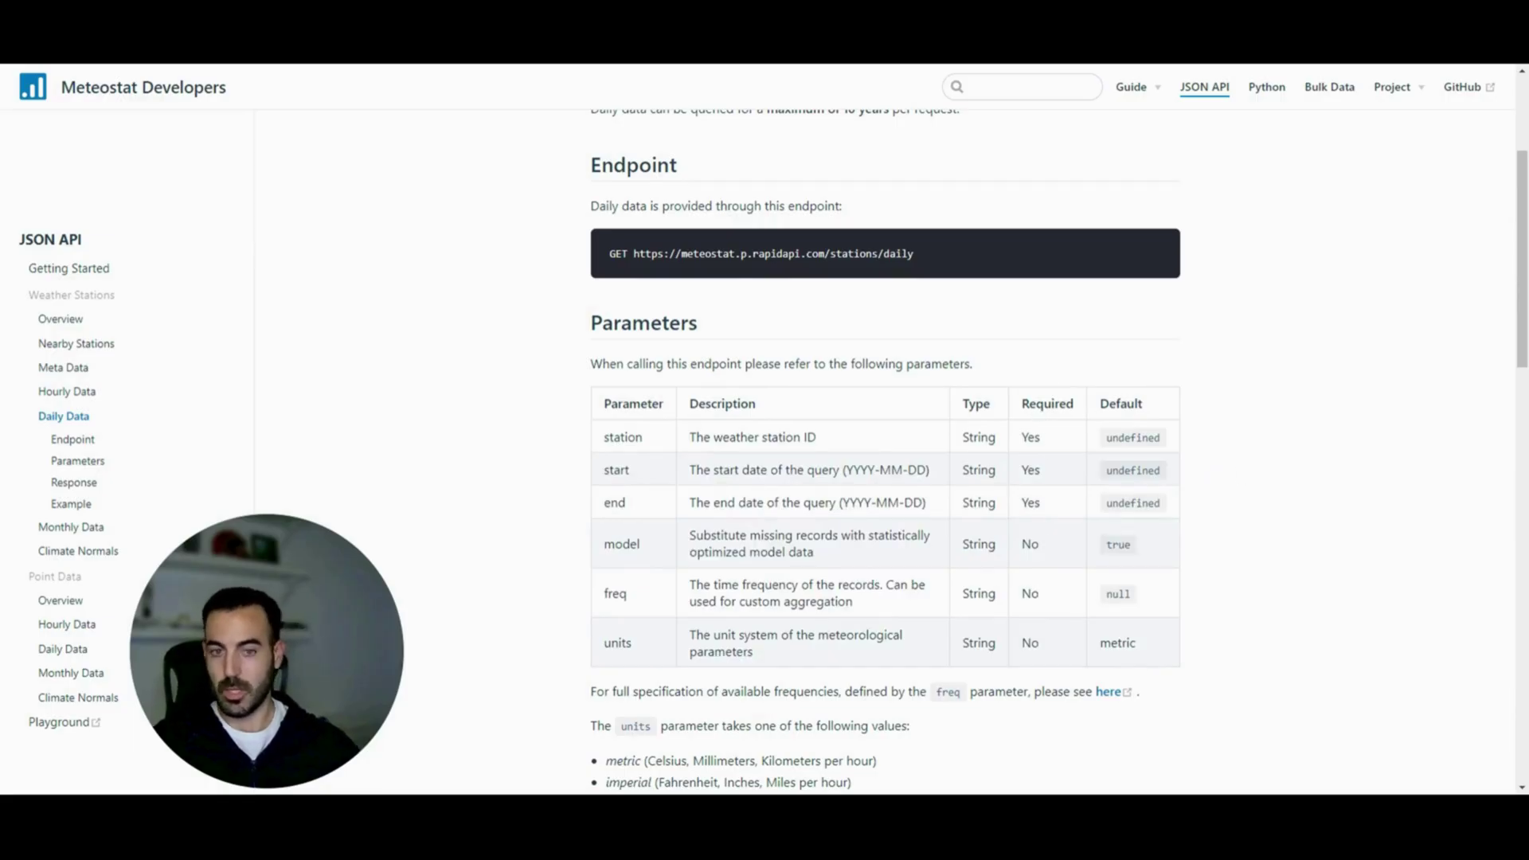
left_click_drag(1021, 403, 1075, 404)
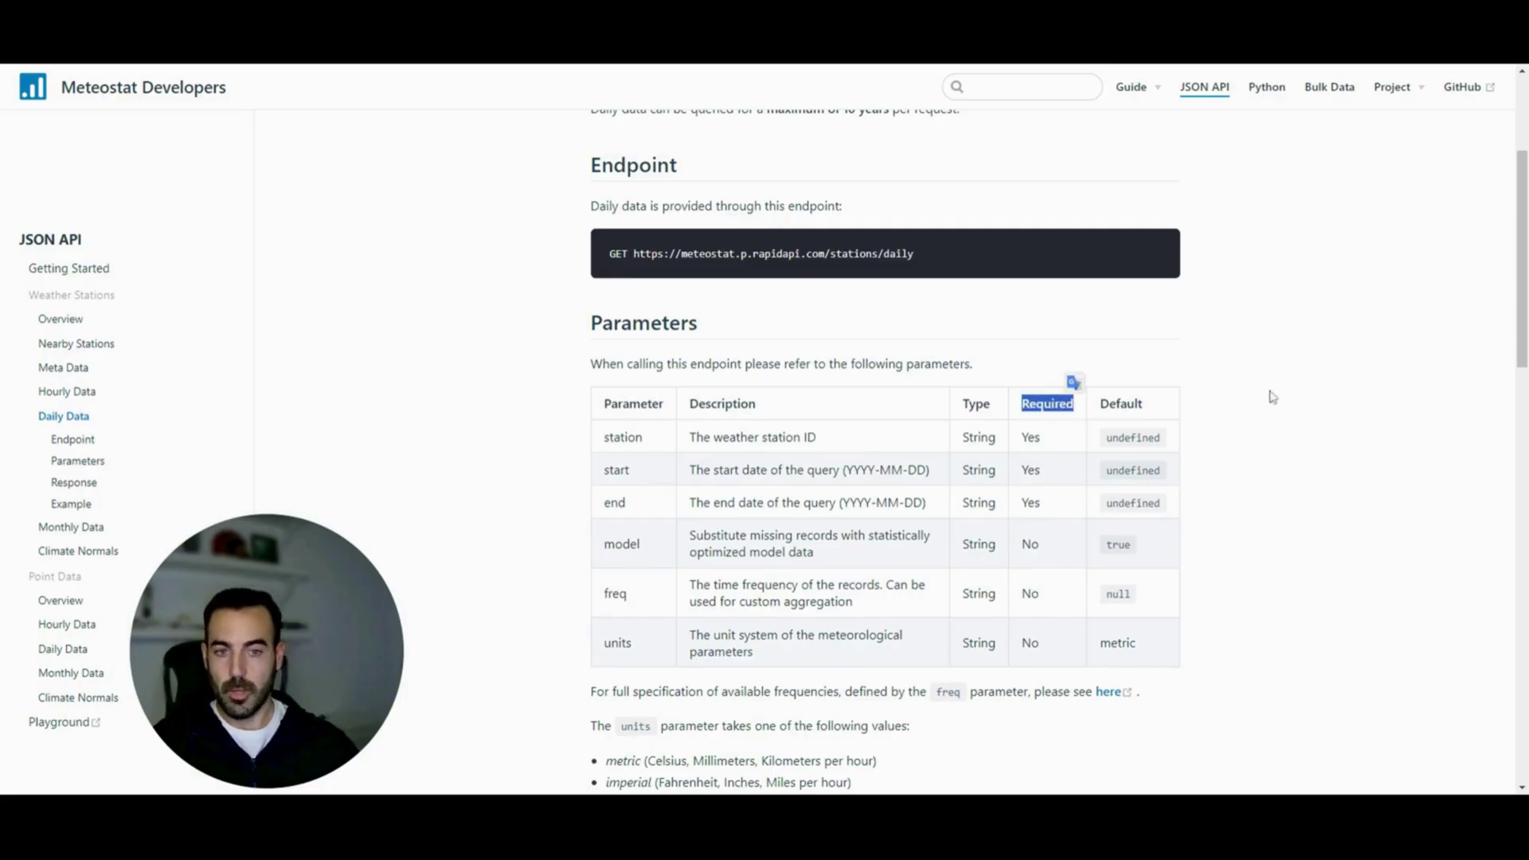
left_click(1325, 359)
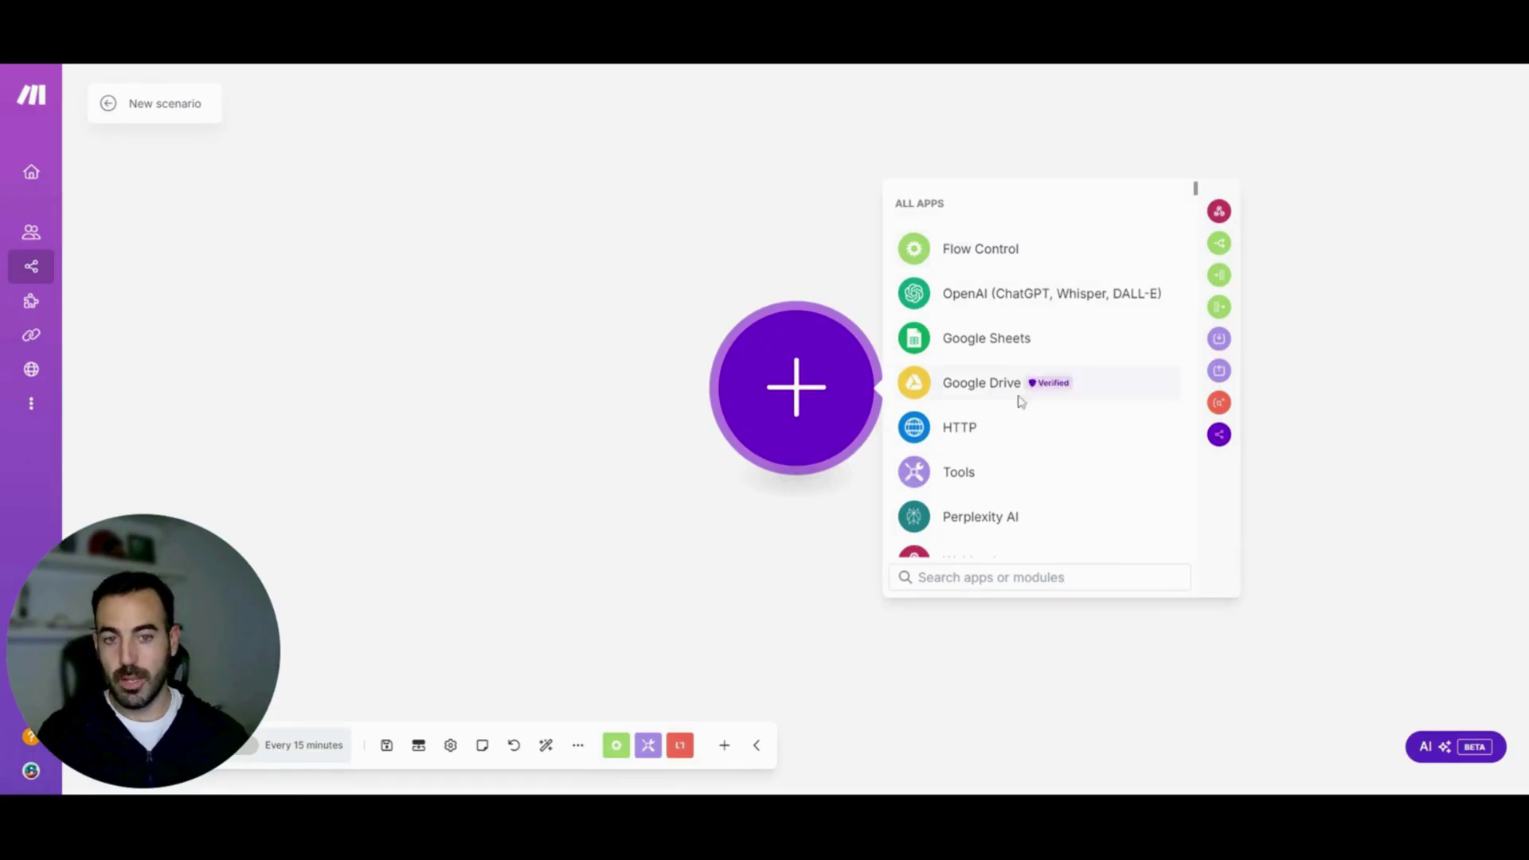
Add an HTTP Make a request module as the scenario's first module
left_click(968, 430)
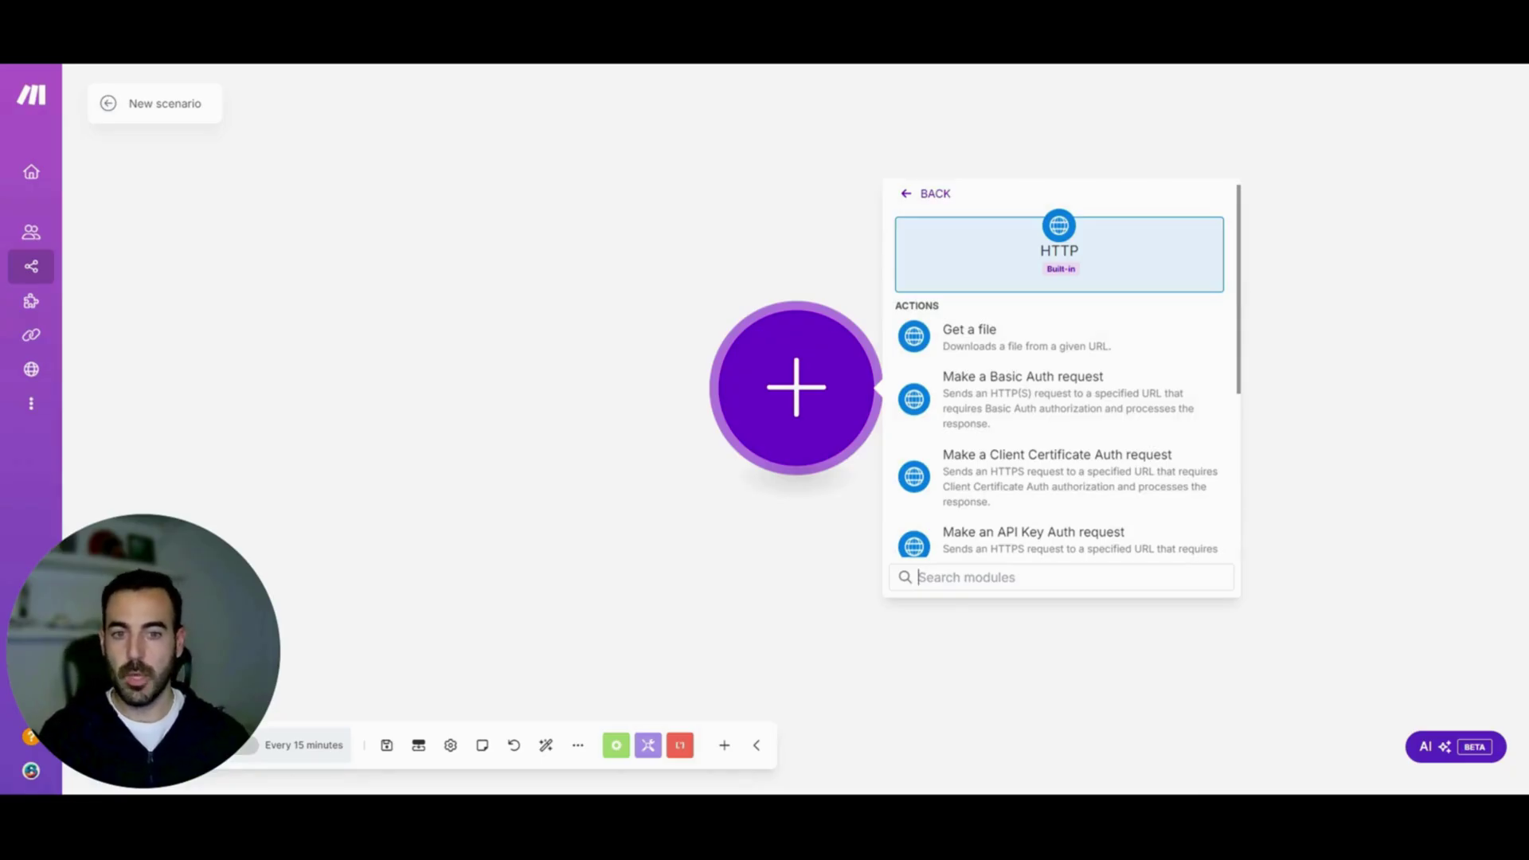
left_click_drag(1241, 293, 1230, 412)
scroll(1231, 412, "down", 1)
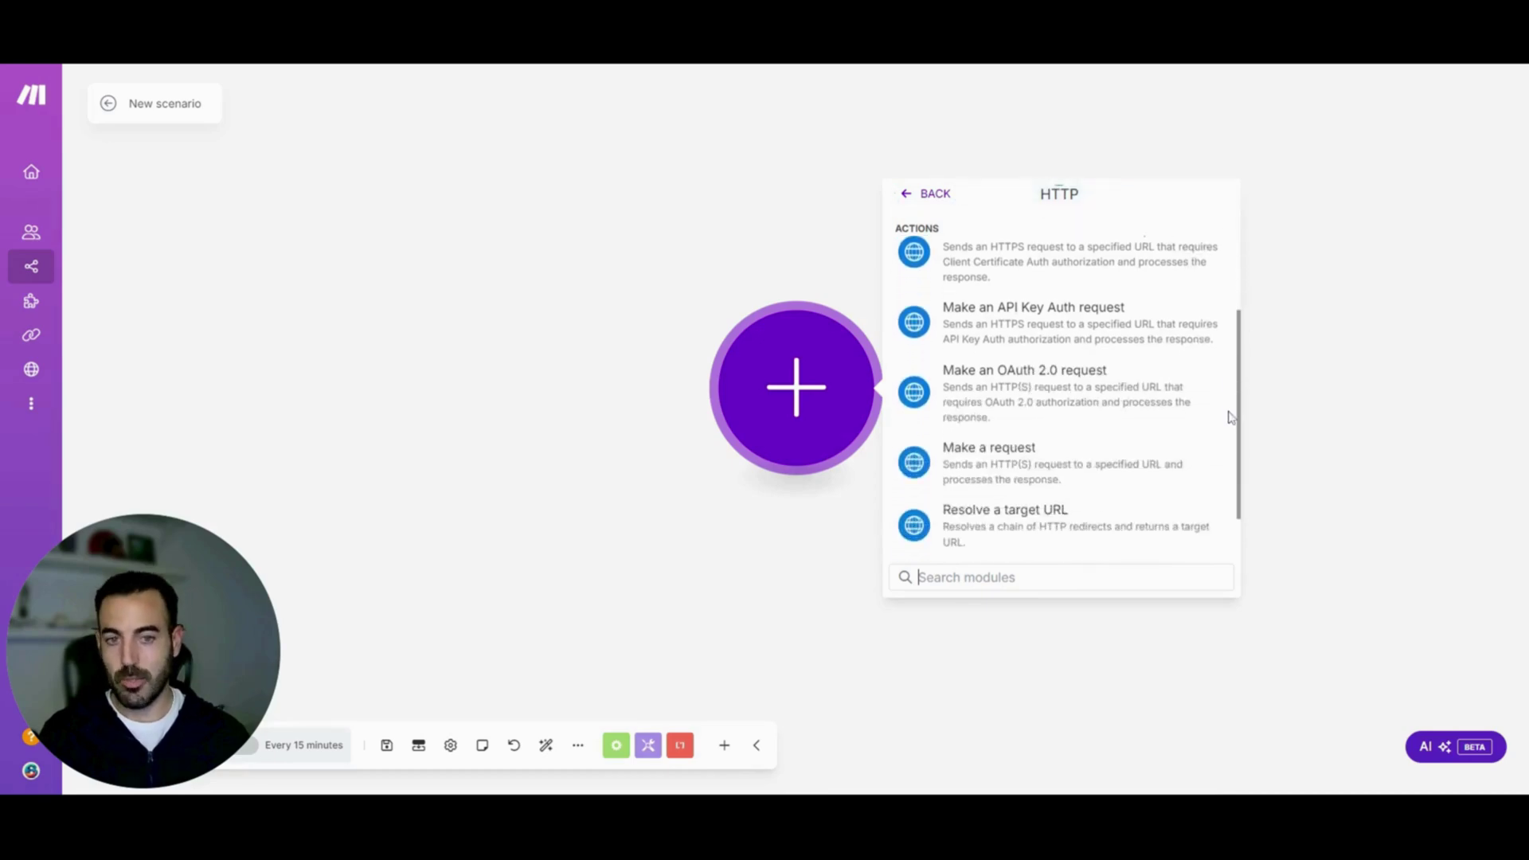
left_click(1059, 467)
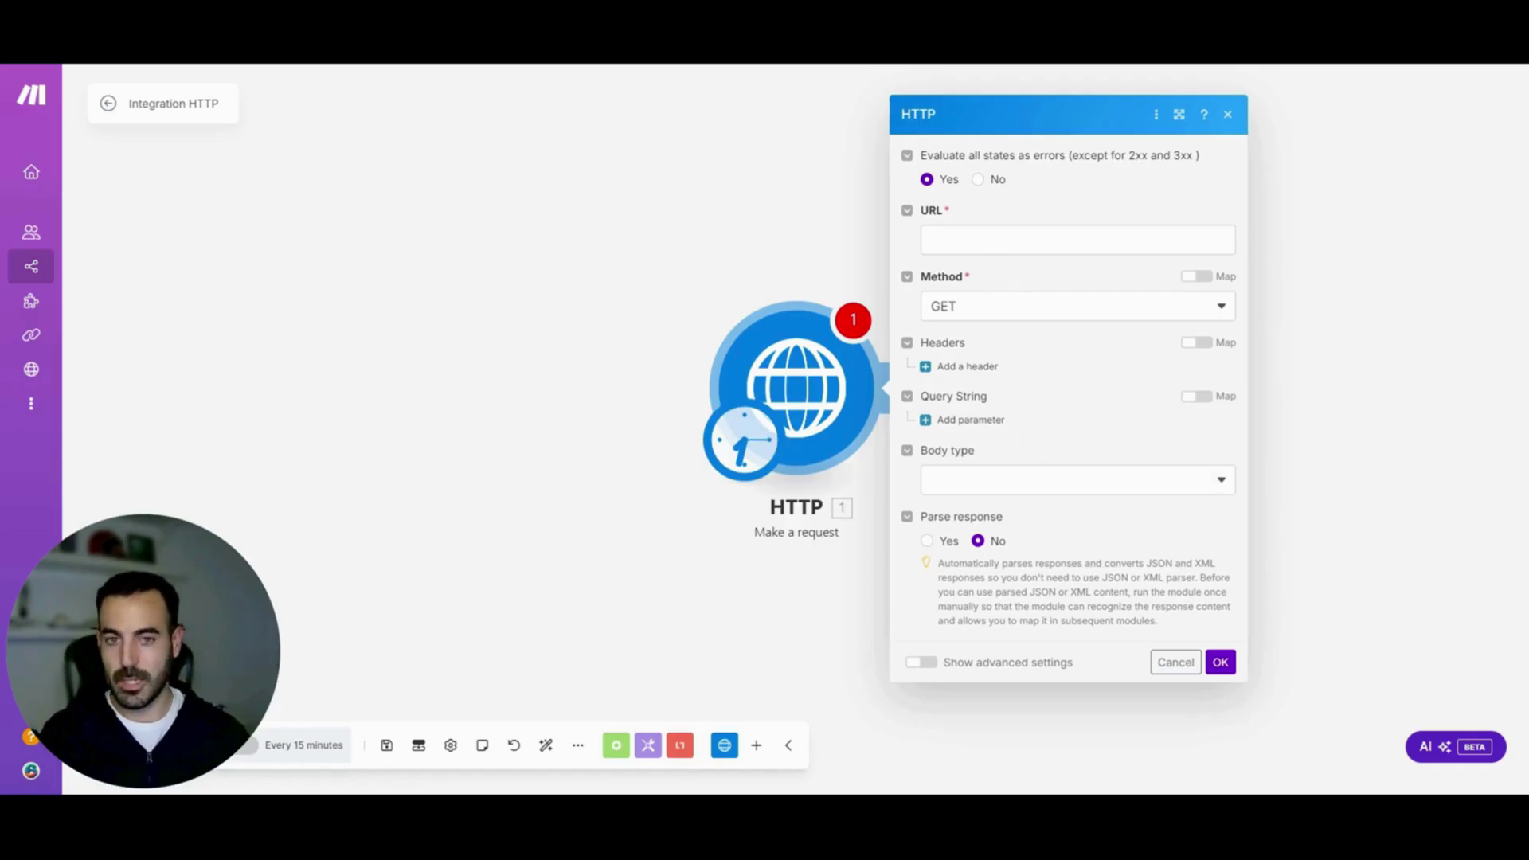
left_click(1077, 239)
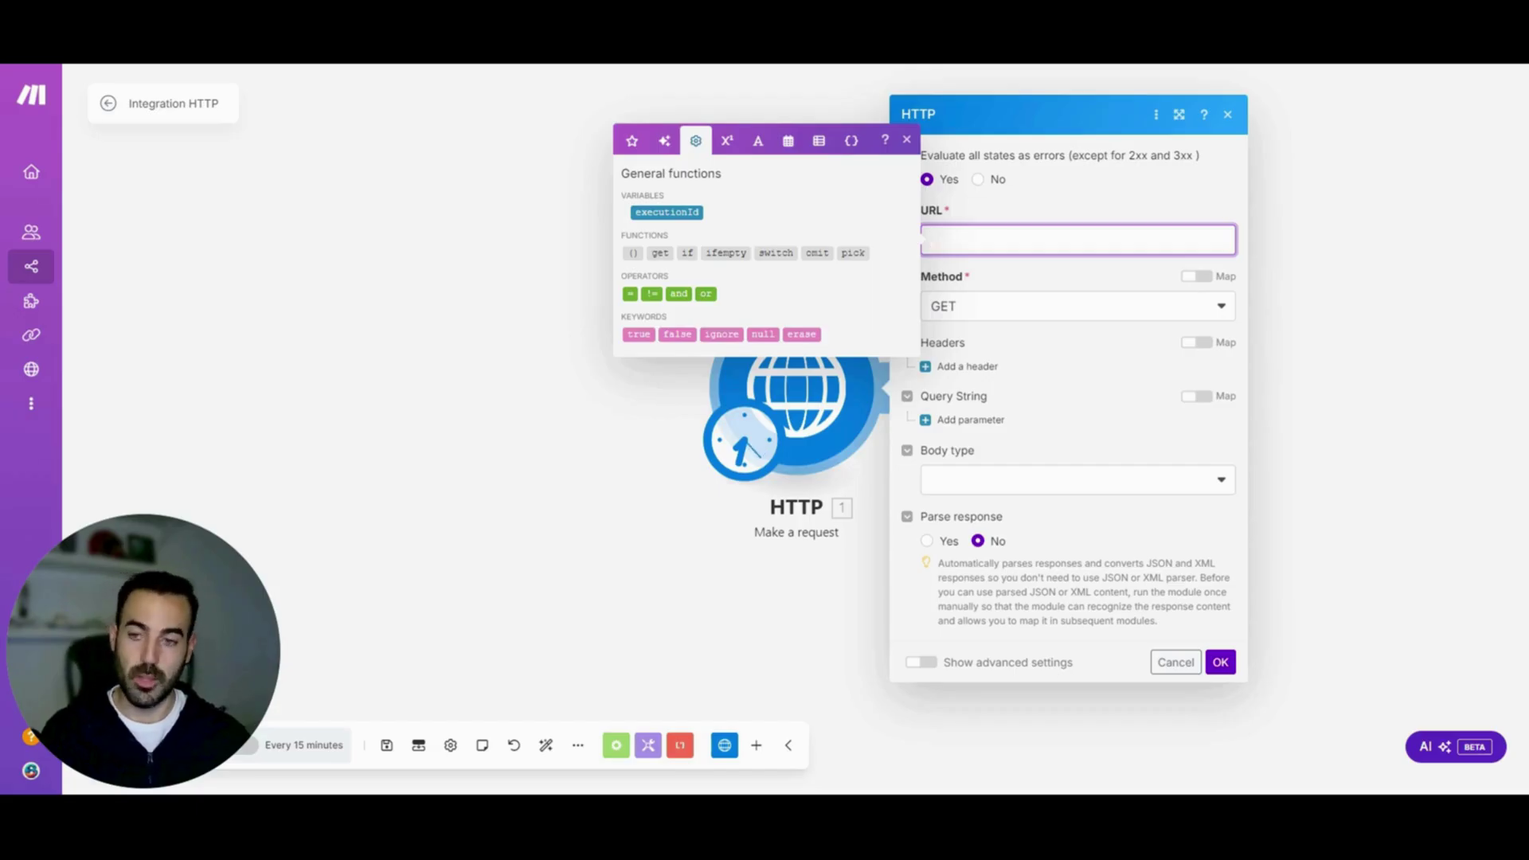
key("ctrl+v")
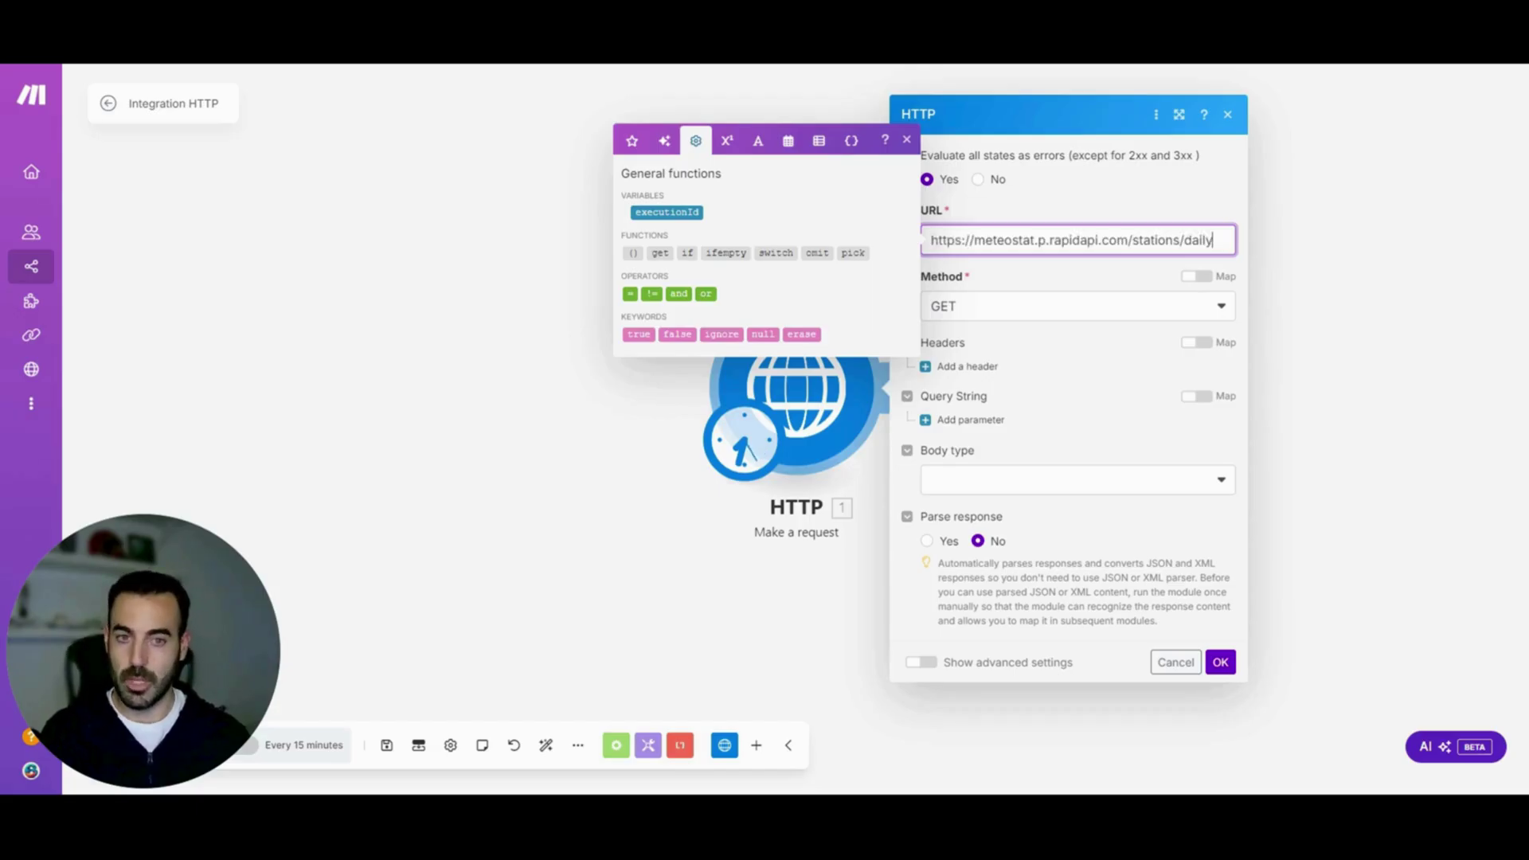
left_click(1049, 278)
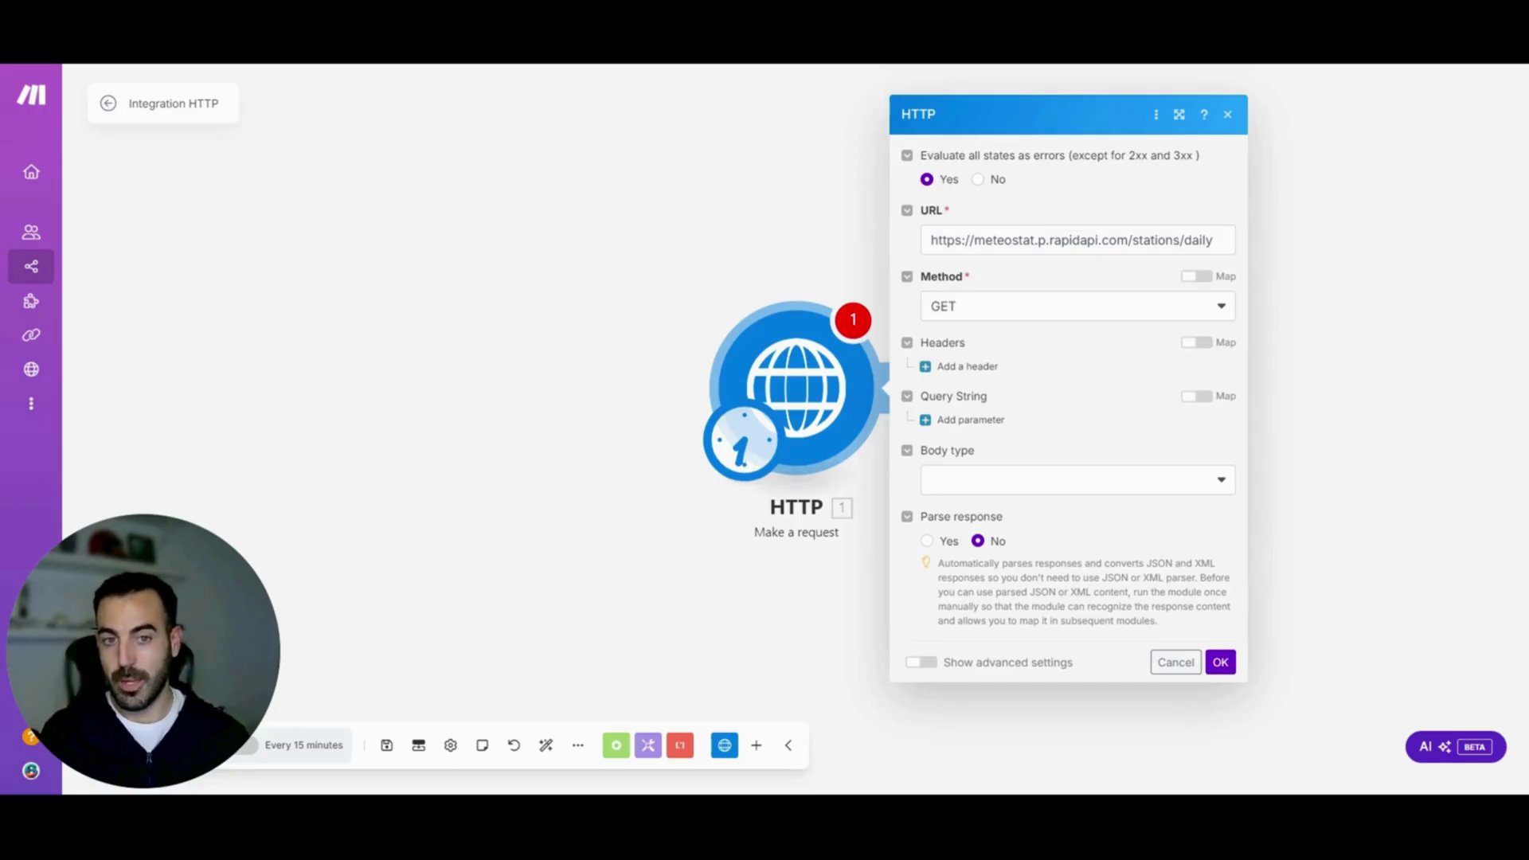
left_click(996, 318)
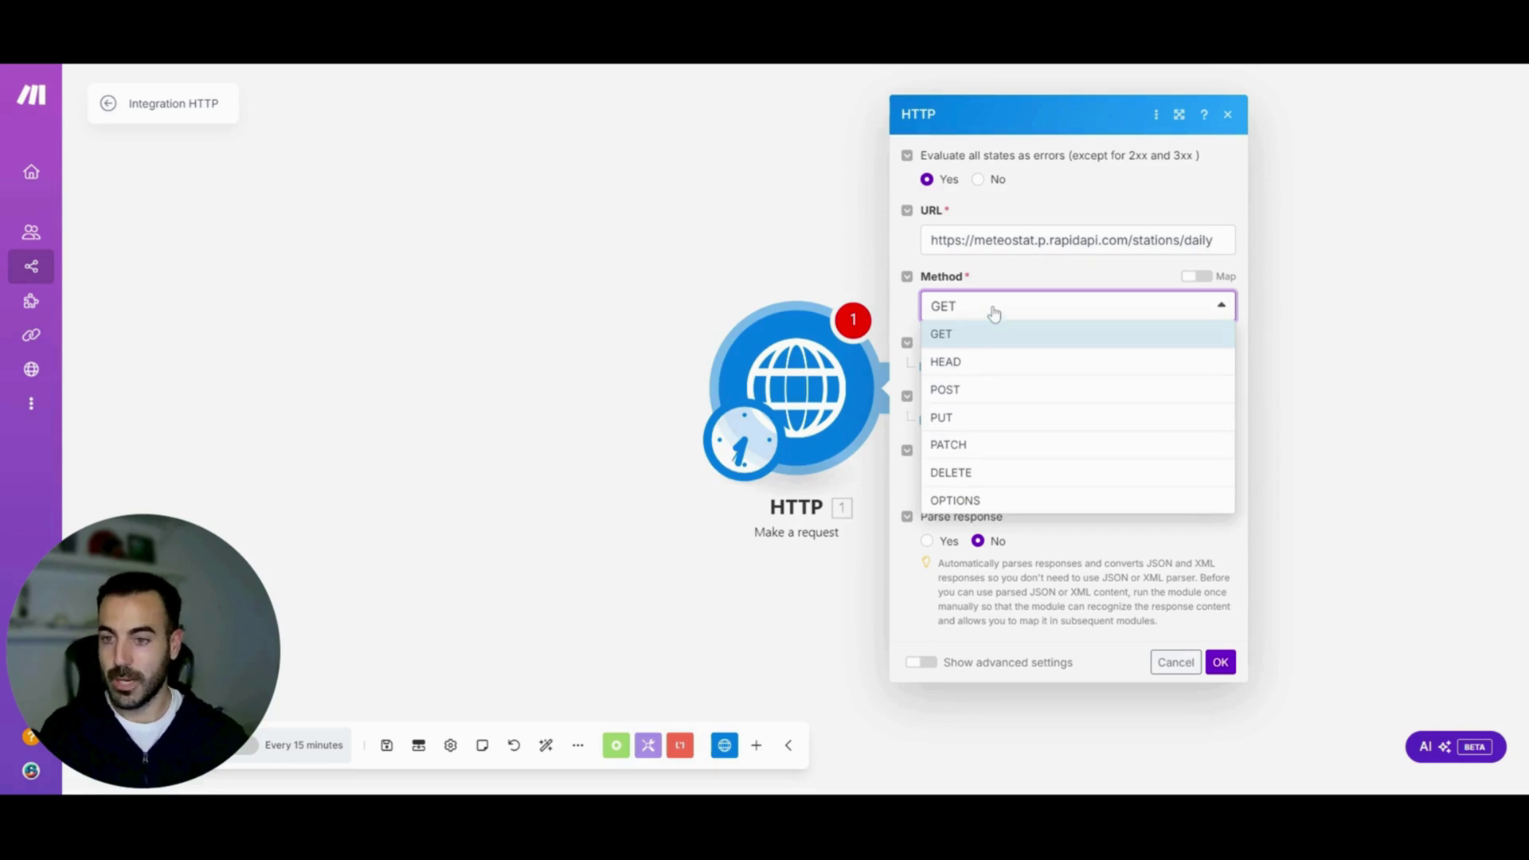
left_click(994, 312)
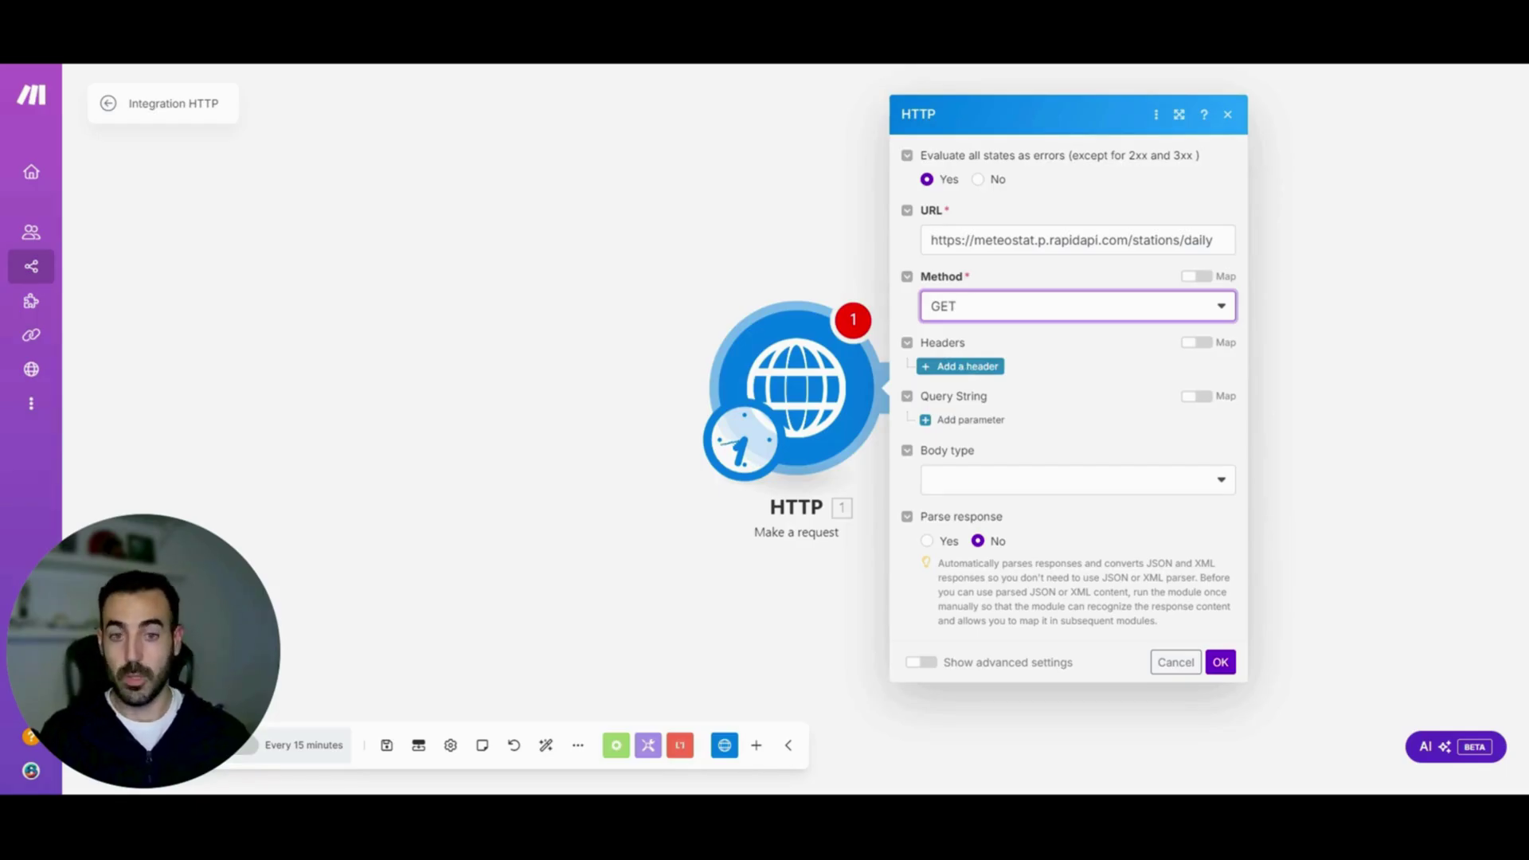
left_click(964, 367)
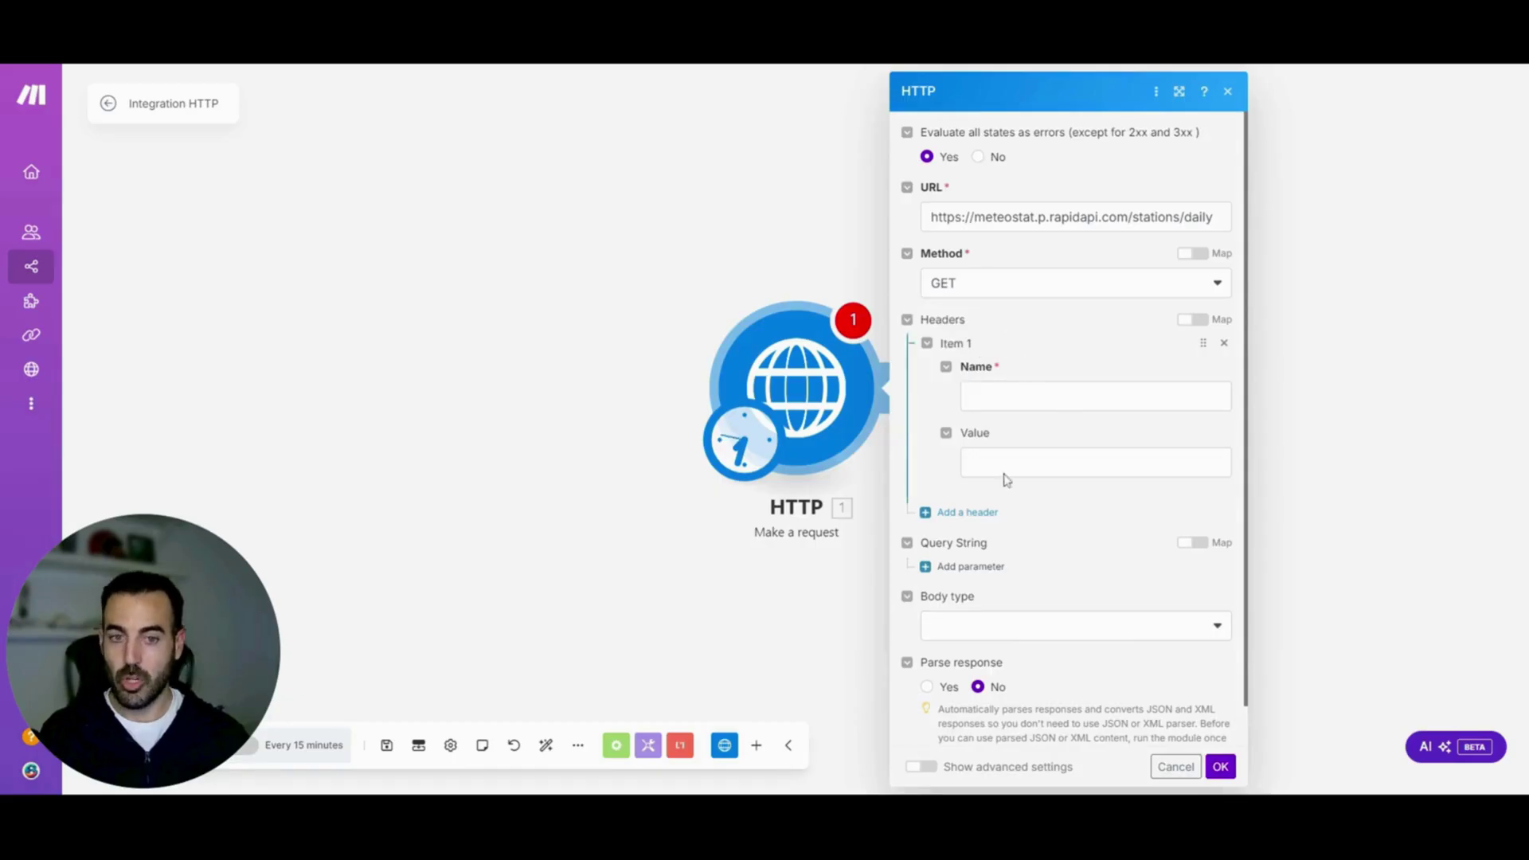
left_click(974, 568)
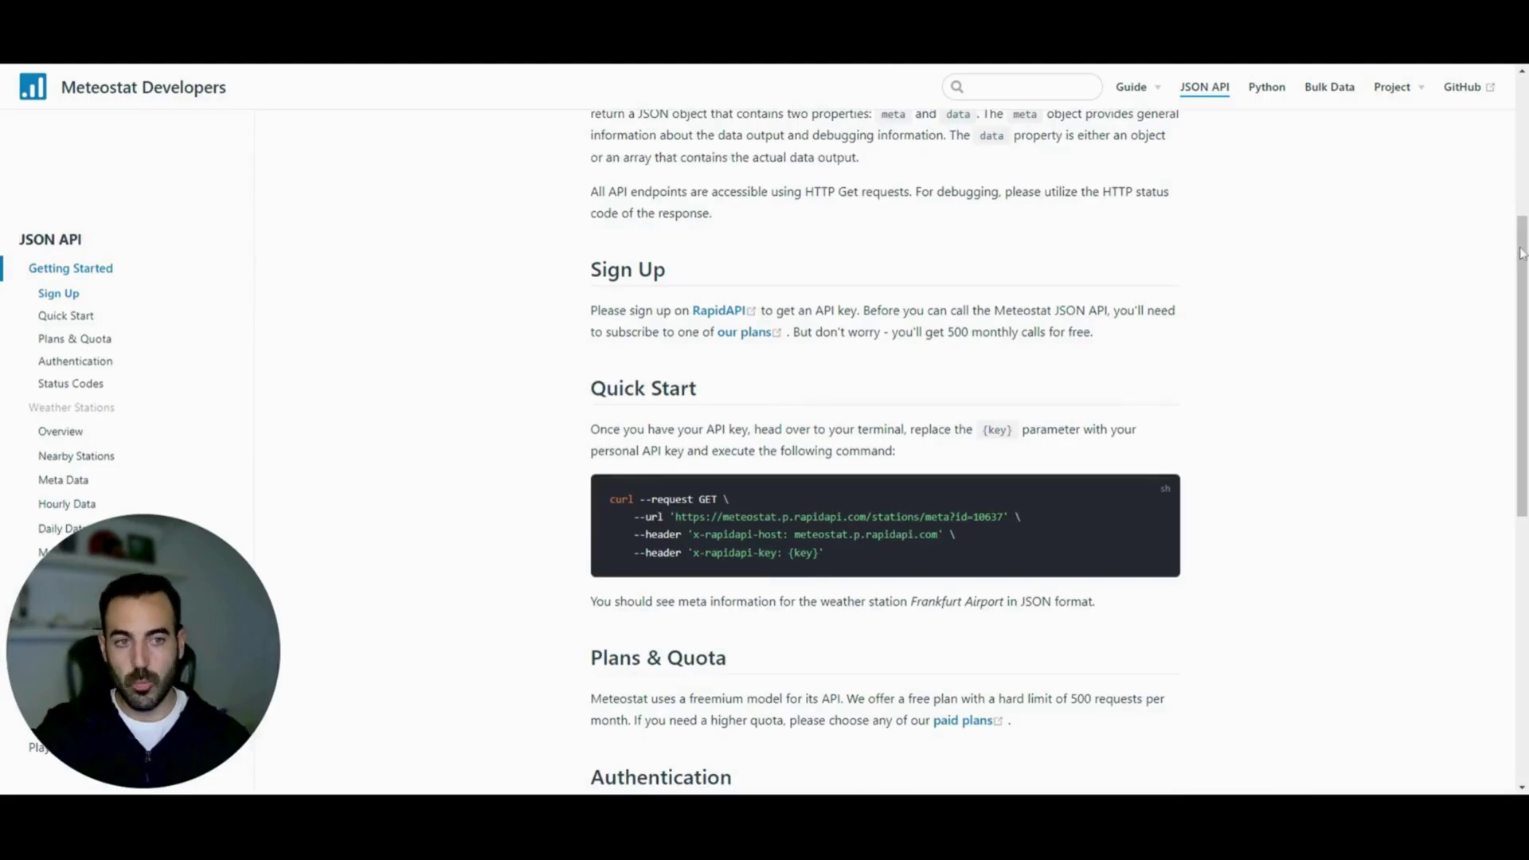
Scroll the Meteostat docs to the Quick Start curl example and inspect its header lines
left_click_drag(1518, 252, 758, 249)
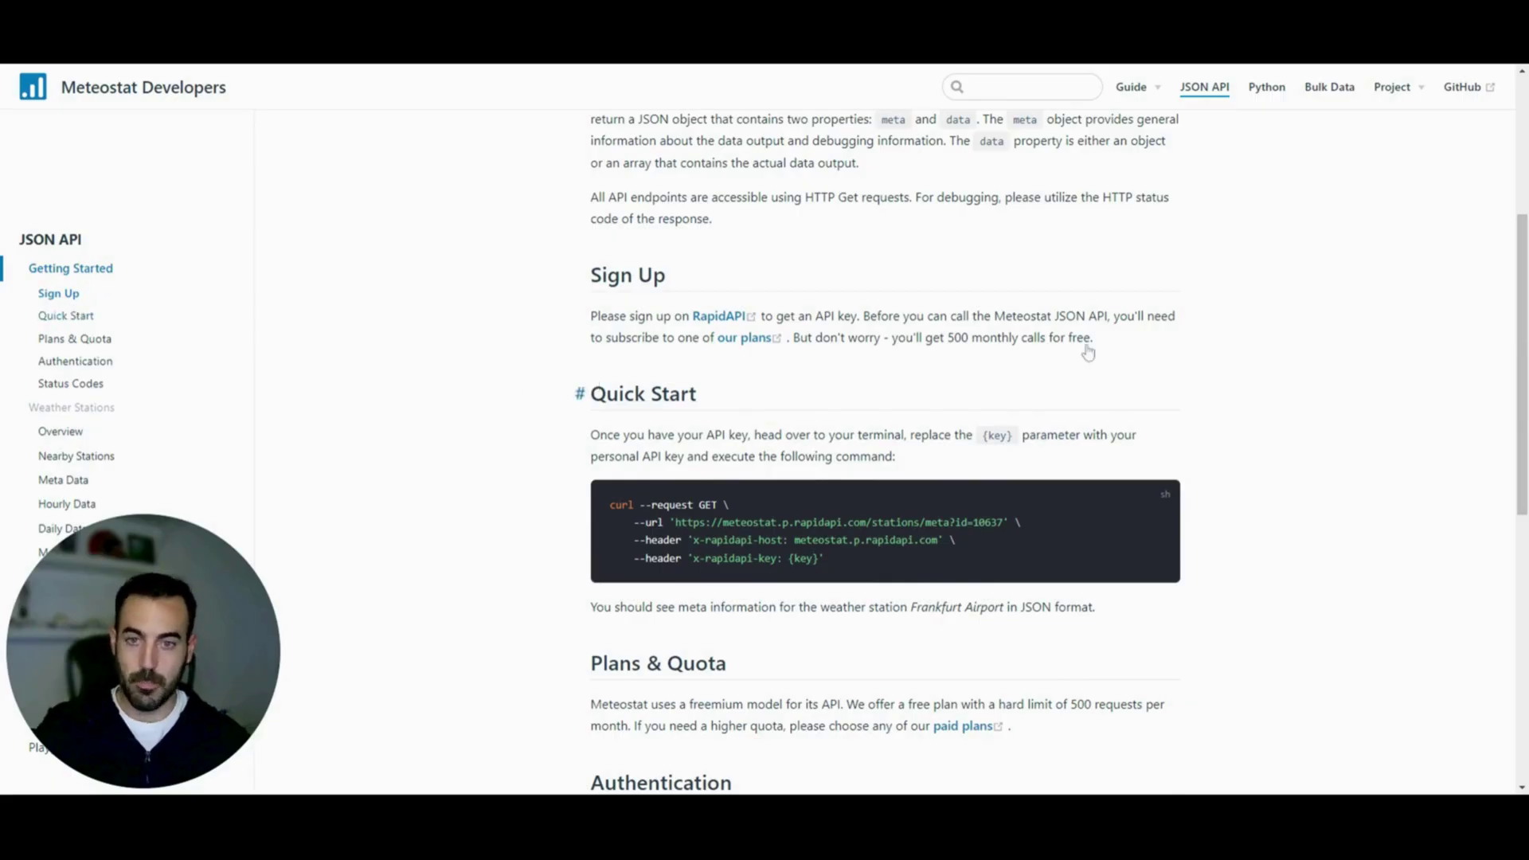
left_click_drag(1509, 296, 1509, 158)
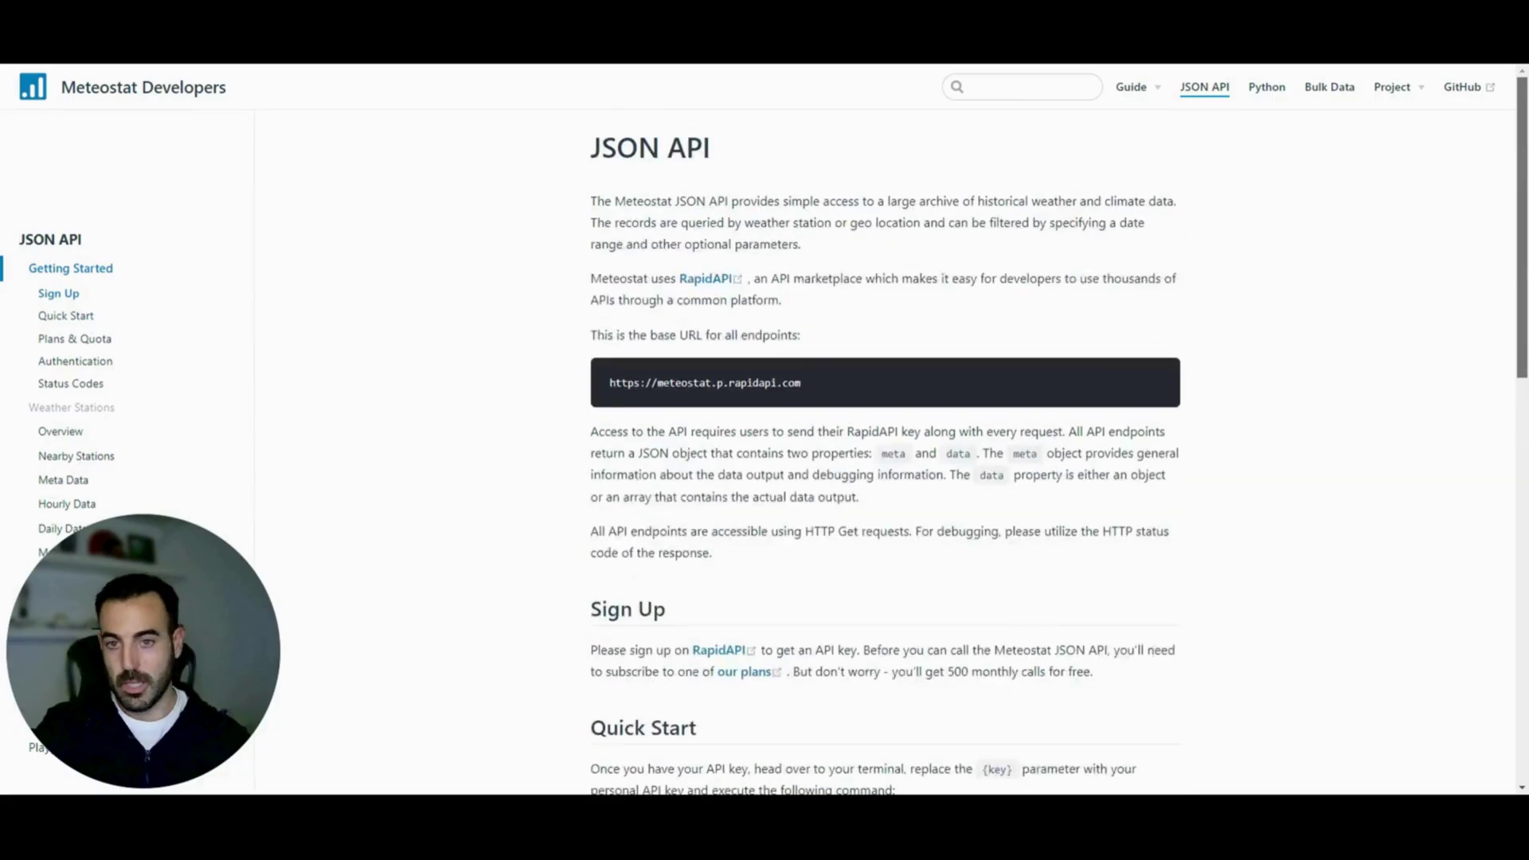
scroll(676, 406, "down", 4)
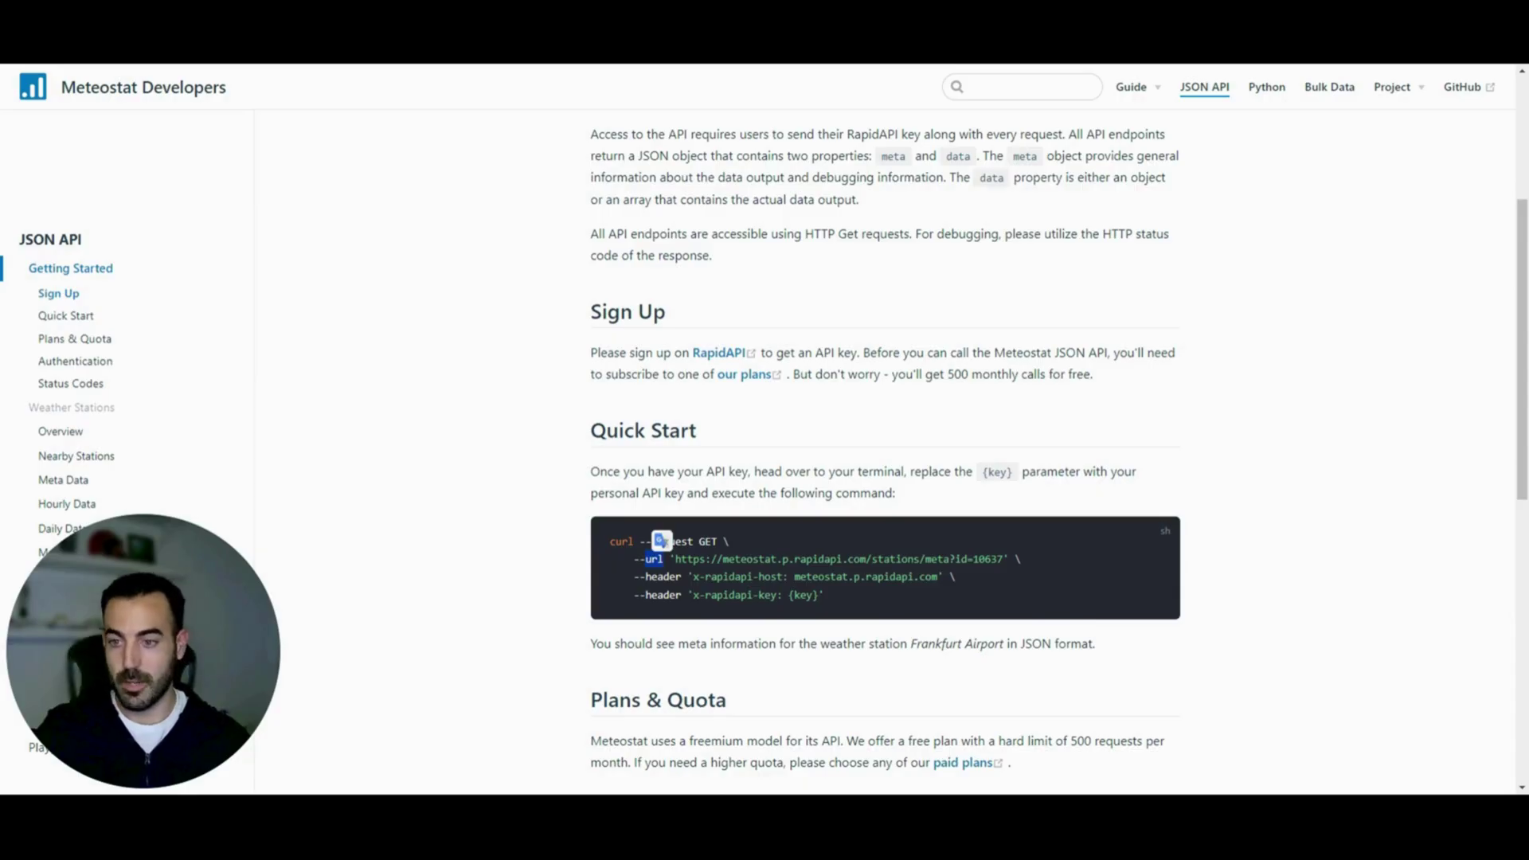
left_click(672, 583)
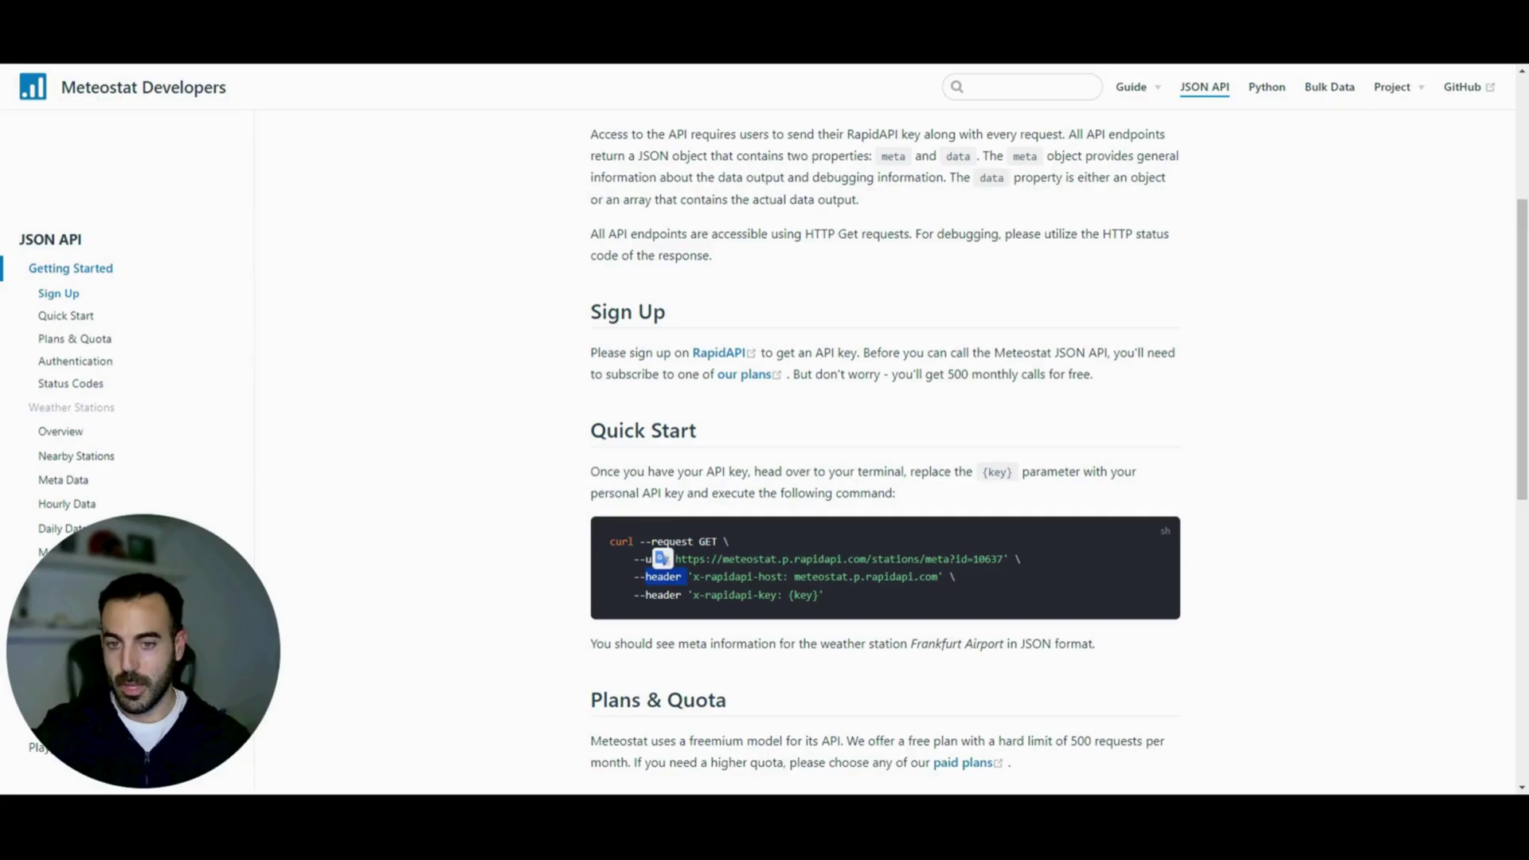
double_click(658, 595)
left_click(712, 576)
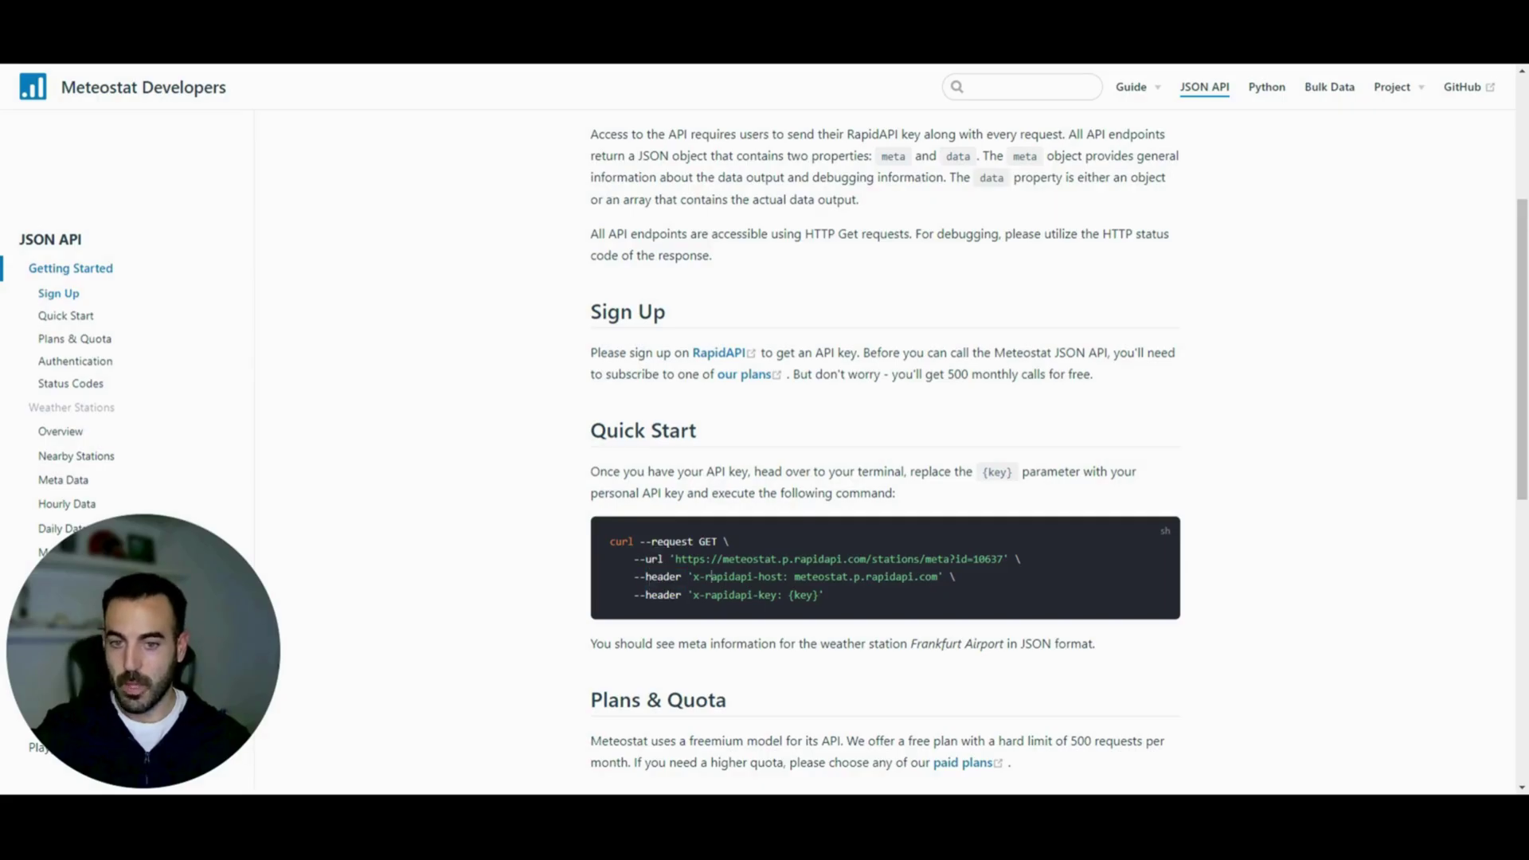
left_click_drag(784, 576, 710, 576)
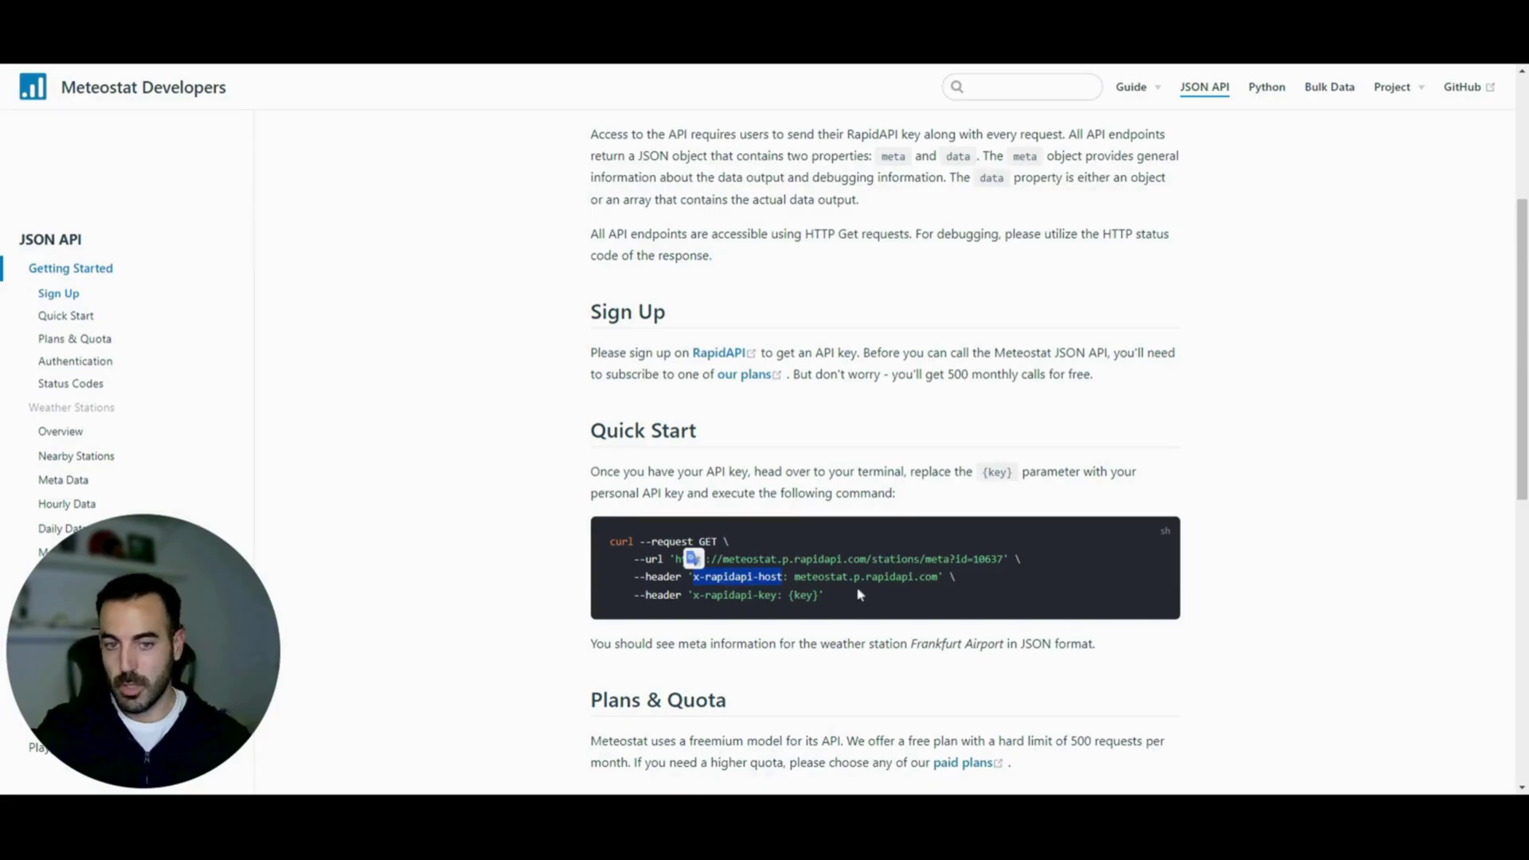
Pick out the meteostat.p.rapidapi.com host and x-rapidapi-key headers, then copy the host header text
left_click_drag(938, 576, 692, 576)
left_click(759, 576)
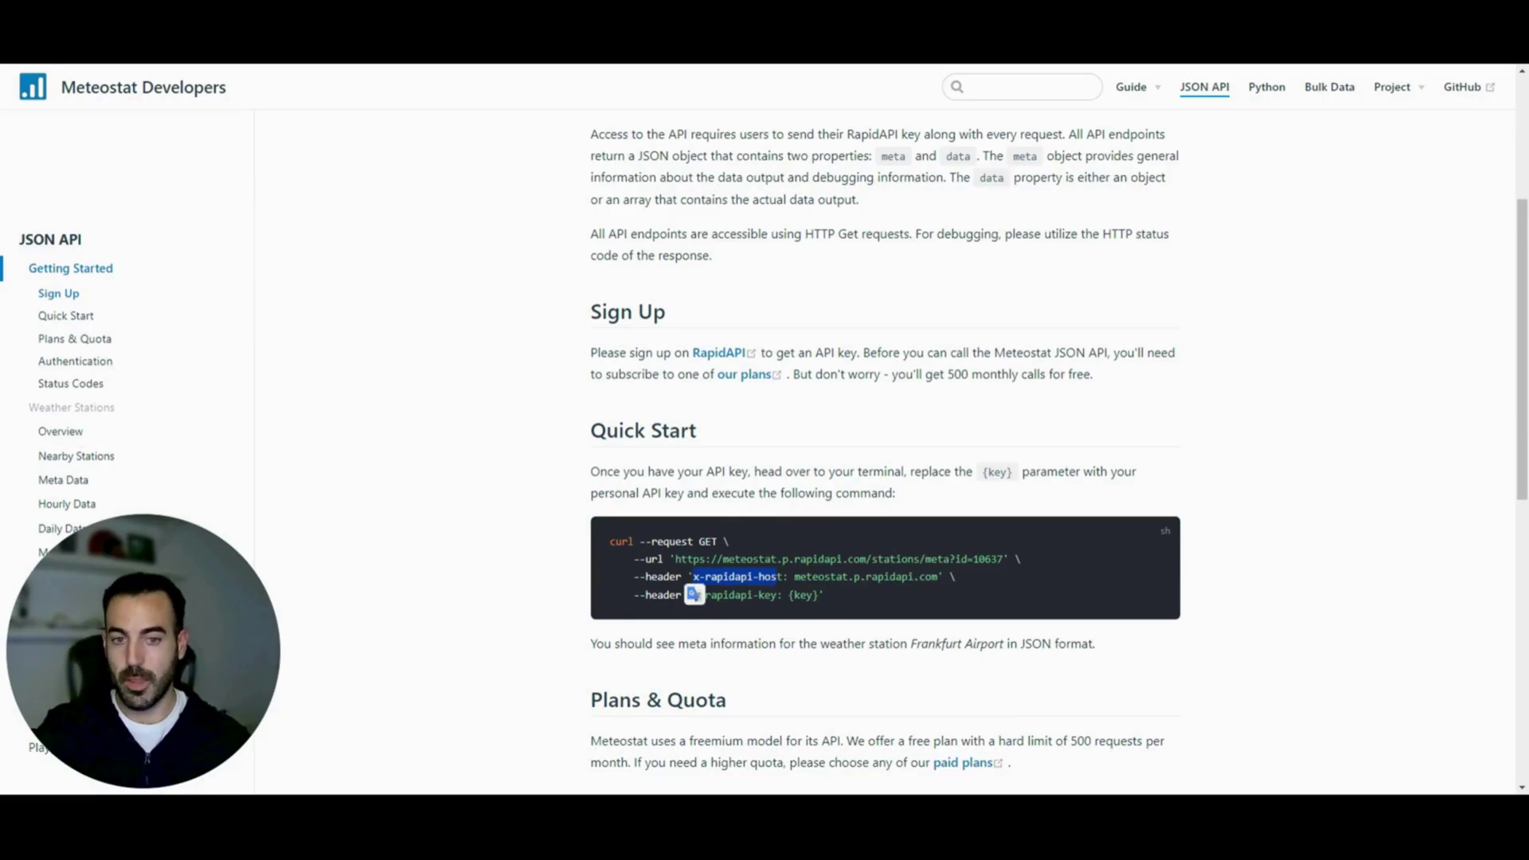
left_click_drag(940, 576, 795, 577)
key("ctrl+c")
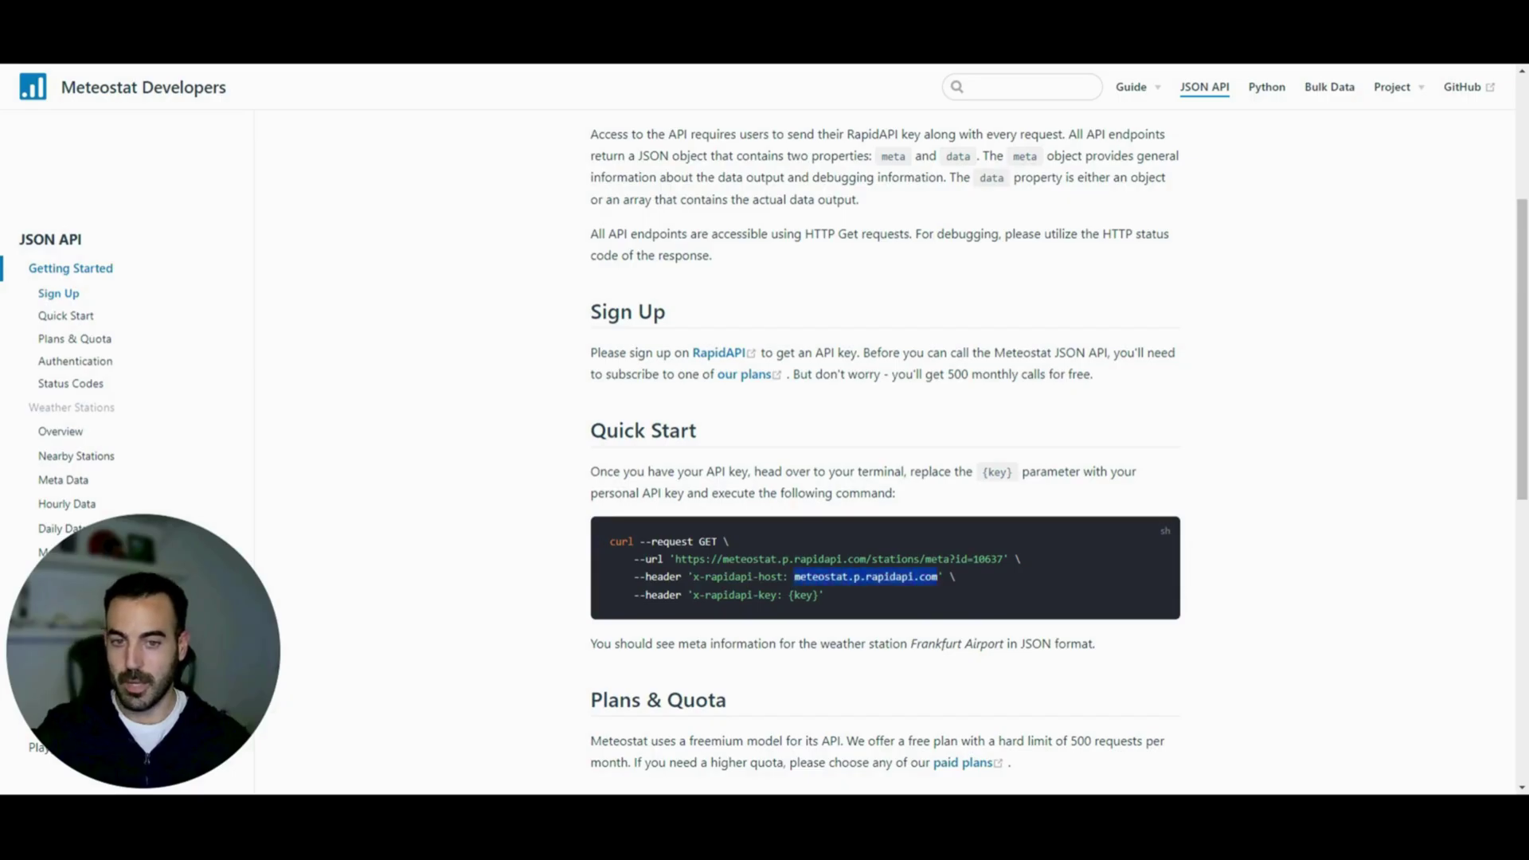
left_click(658, 595)
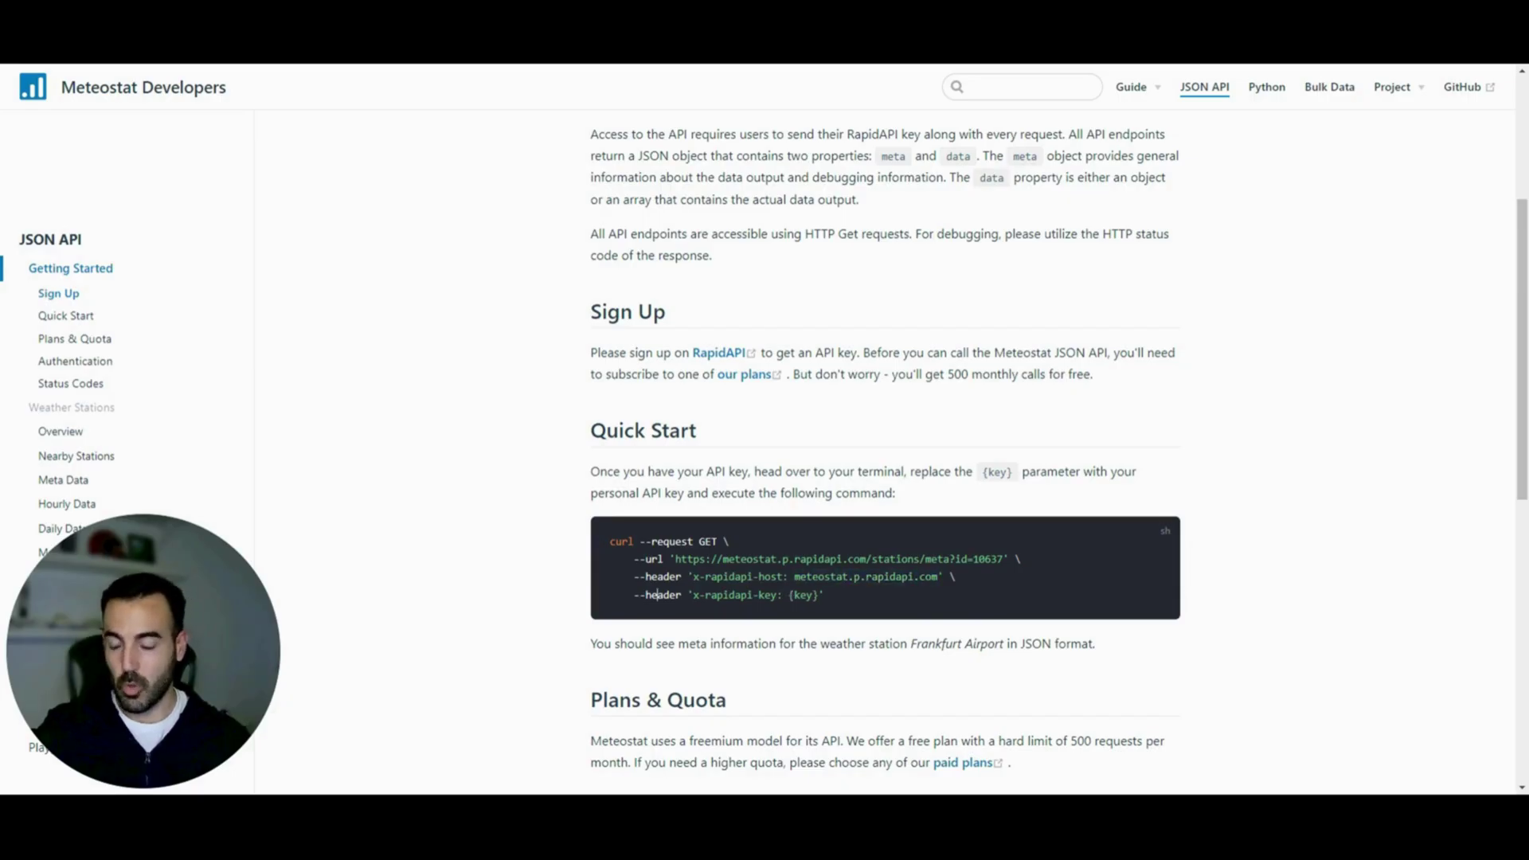
left_click_drag(776, 596, 812, 595)
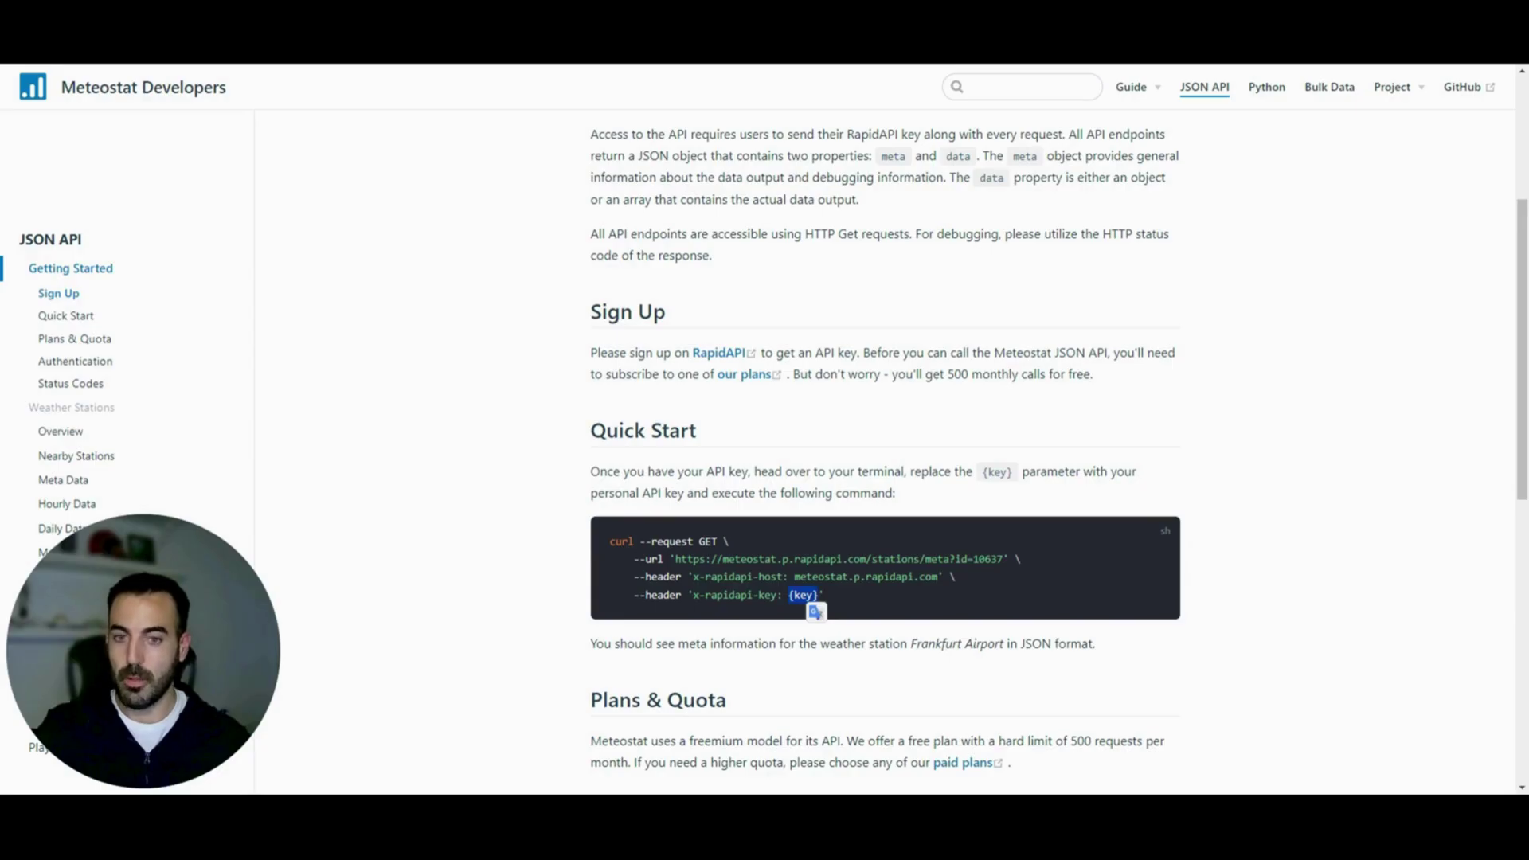
left_click(960, 588)
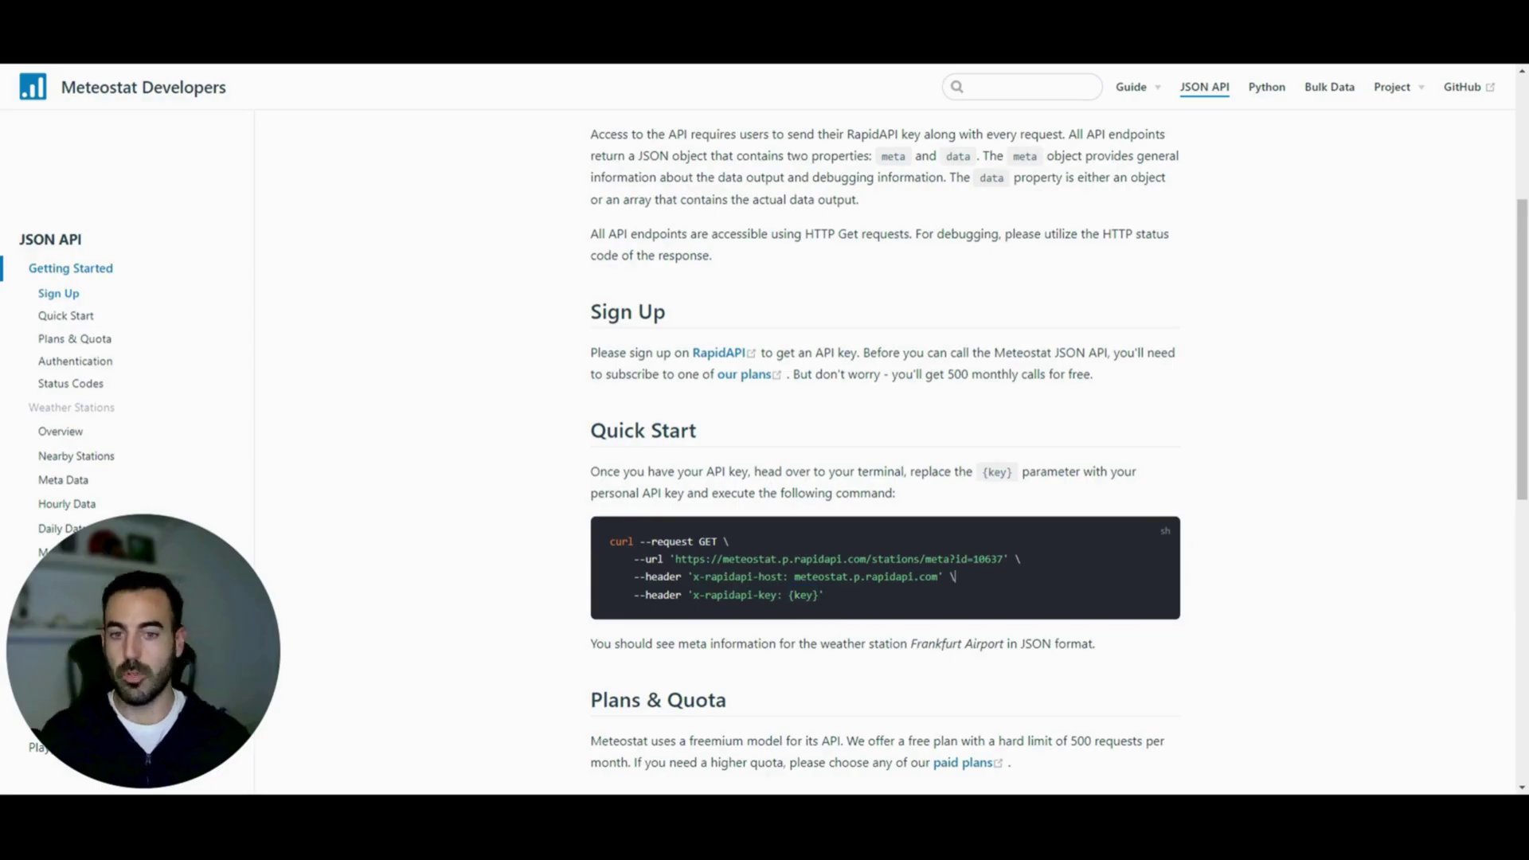
left_click_drag(783, 576, 691, 577)
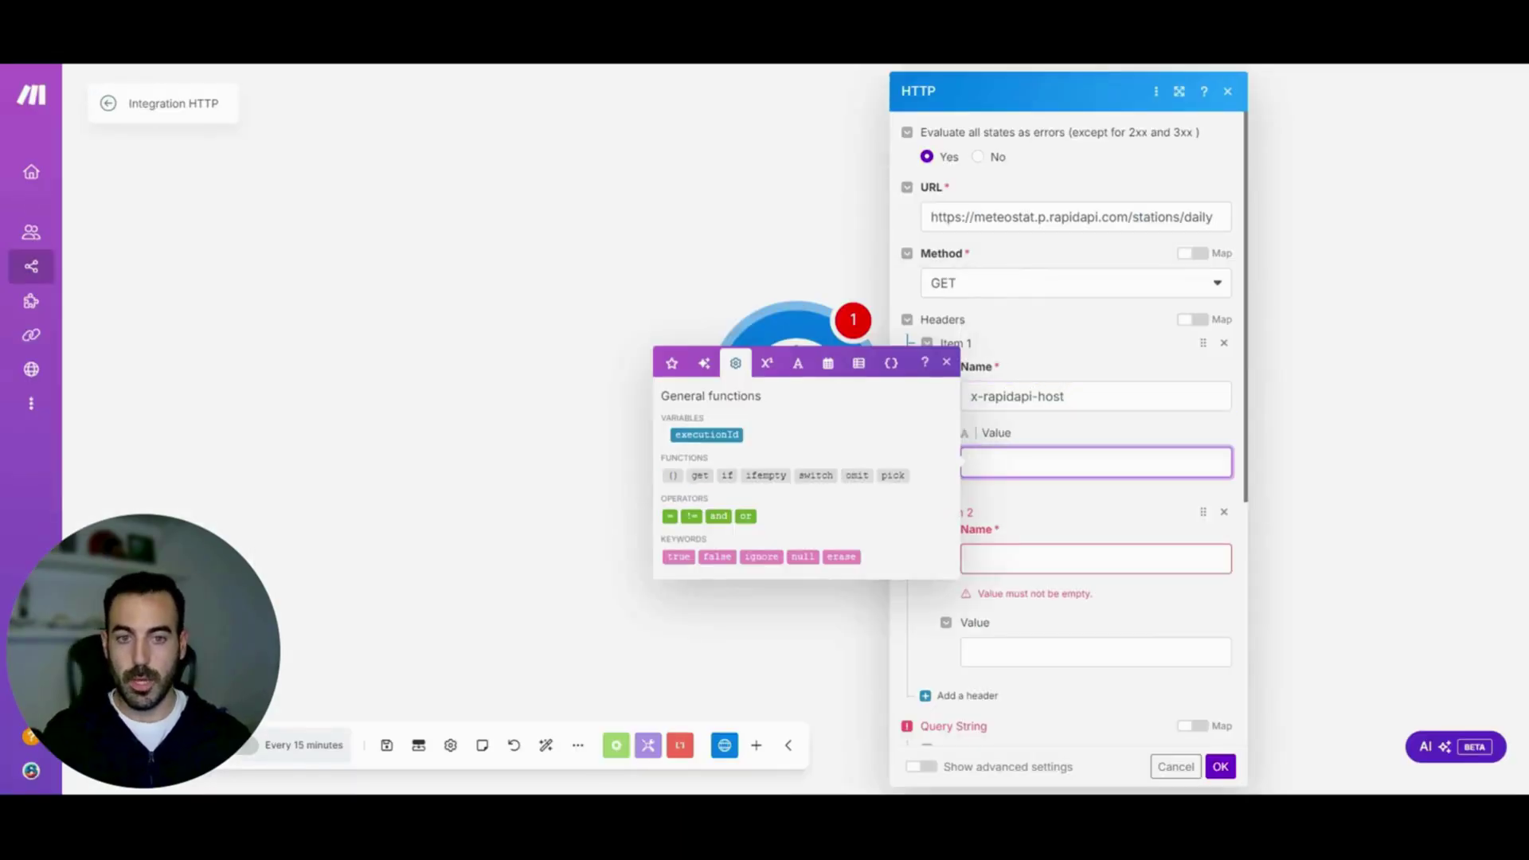
Paste meteostat.p.rapidapi.com as the first header's value and x-rapidapi-key as the second header's name
key("ctrl+v")
left_click(1042, 526)
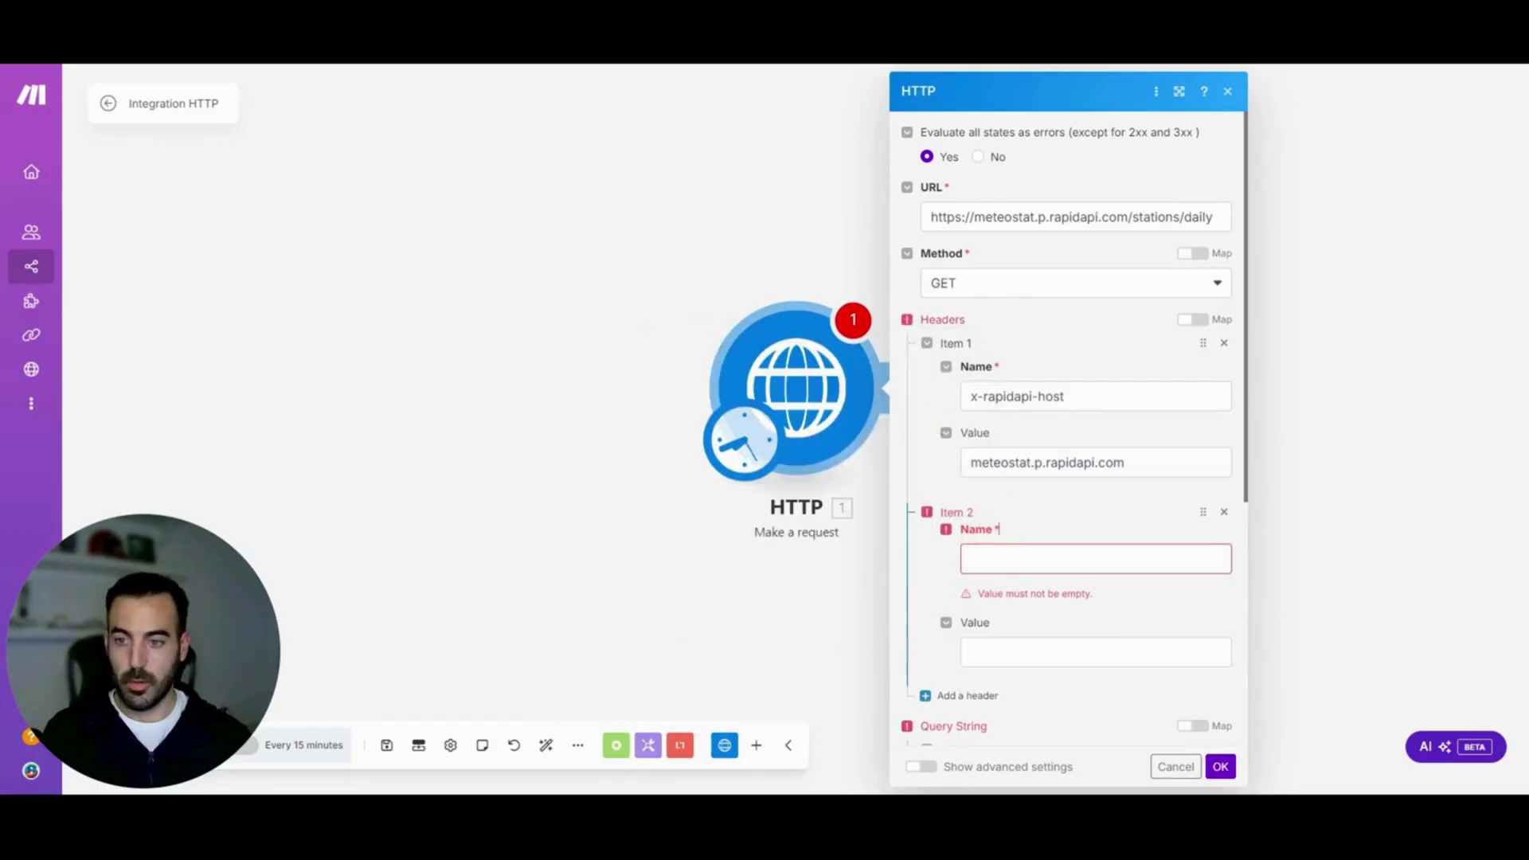
left_click(1004, 559)
key("ctrl+v")
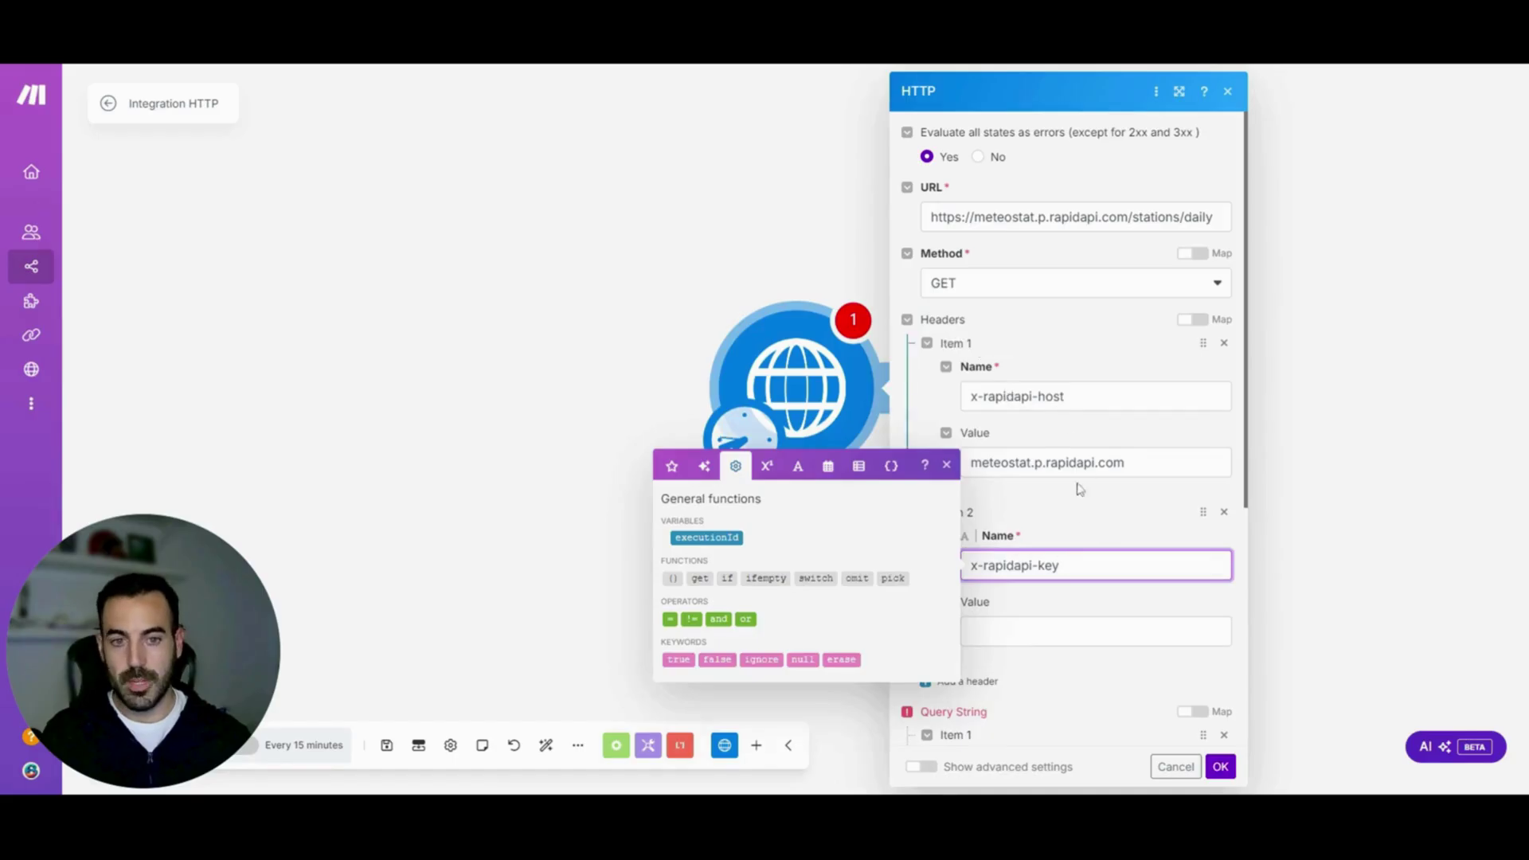
Start filling the x-rapidapi-key header's value, then switch back to the Meteostat documentation
left_click(1081, 632)
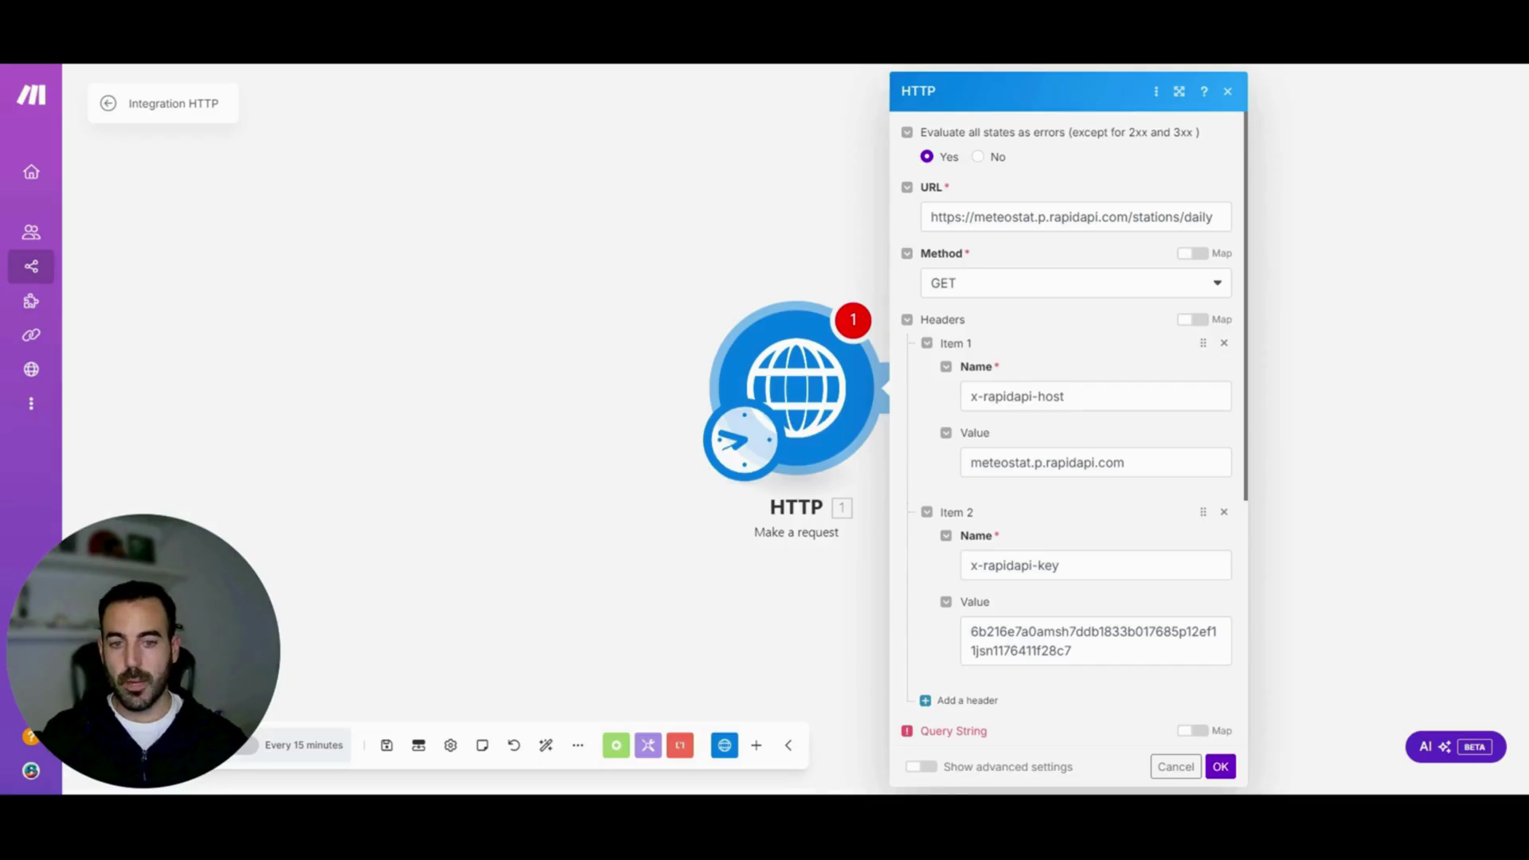
scroll(1249, 346, "down", 1)
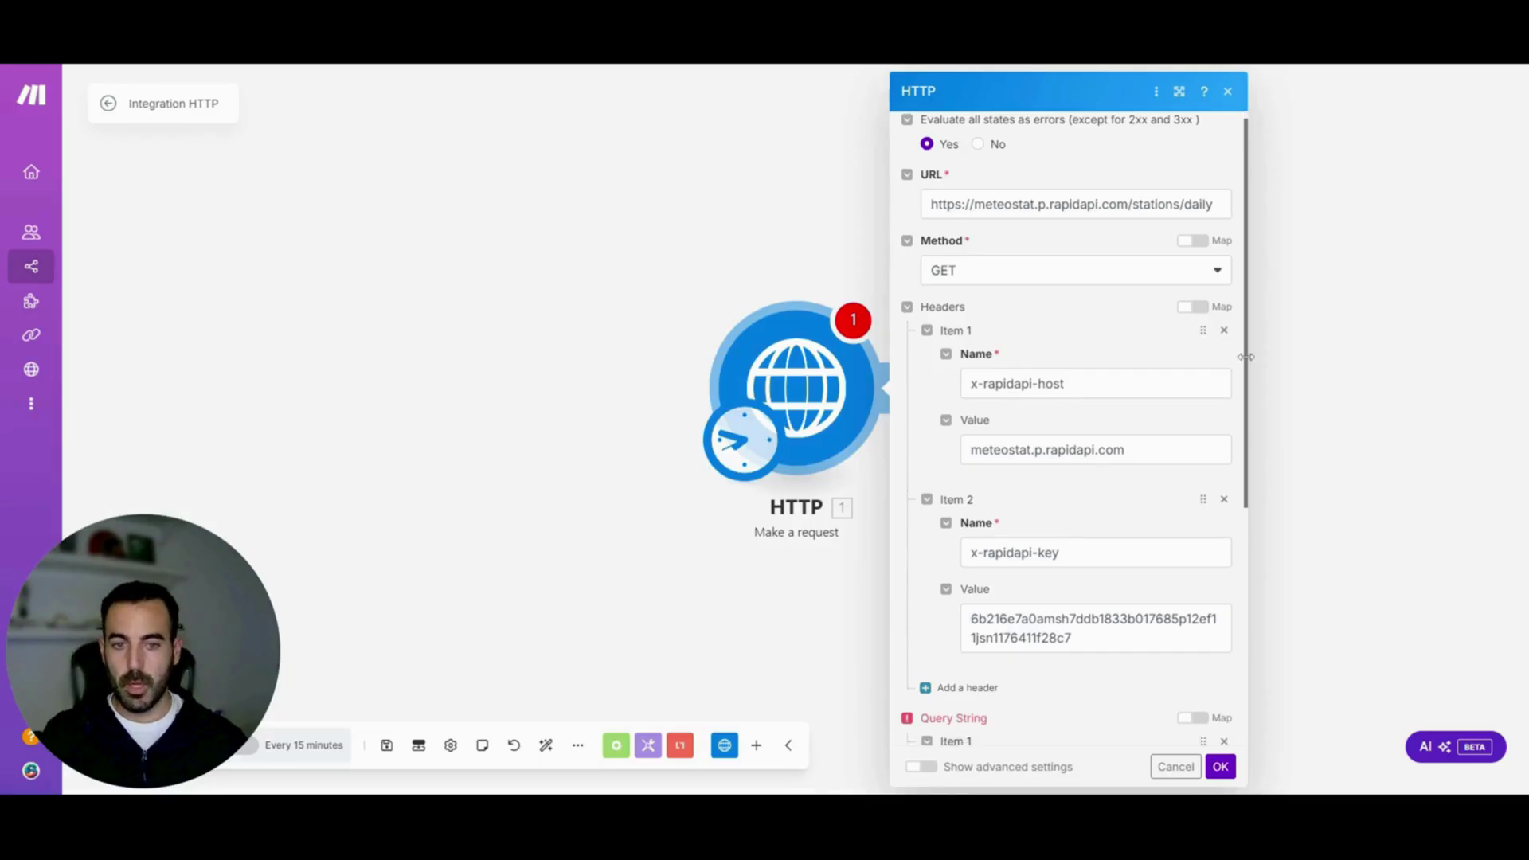
left_click_drag(1249, 346, 1258, 495)
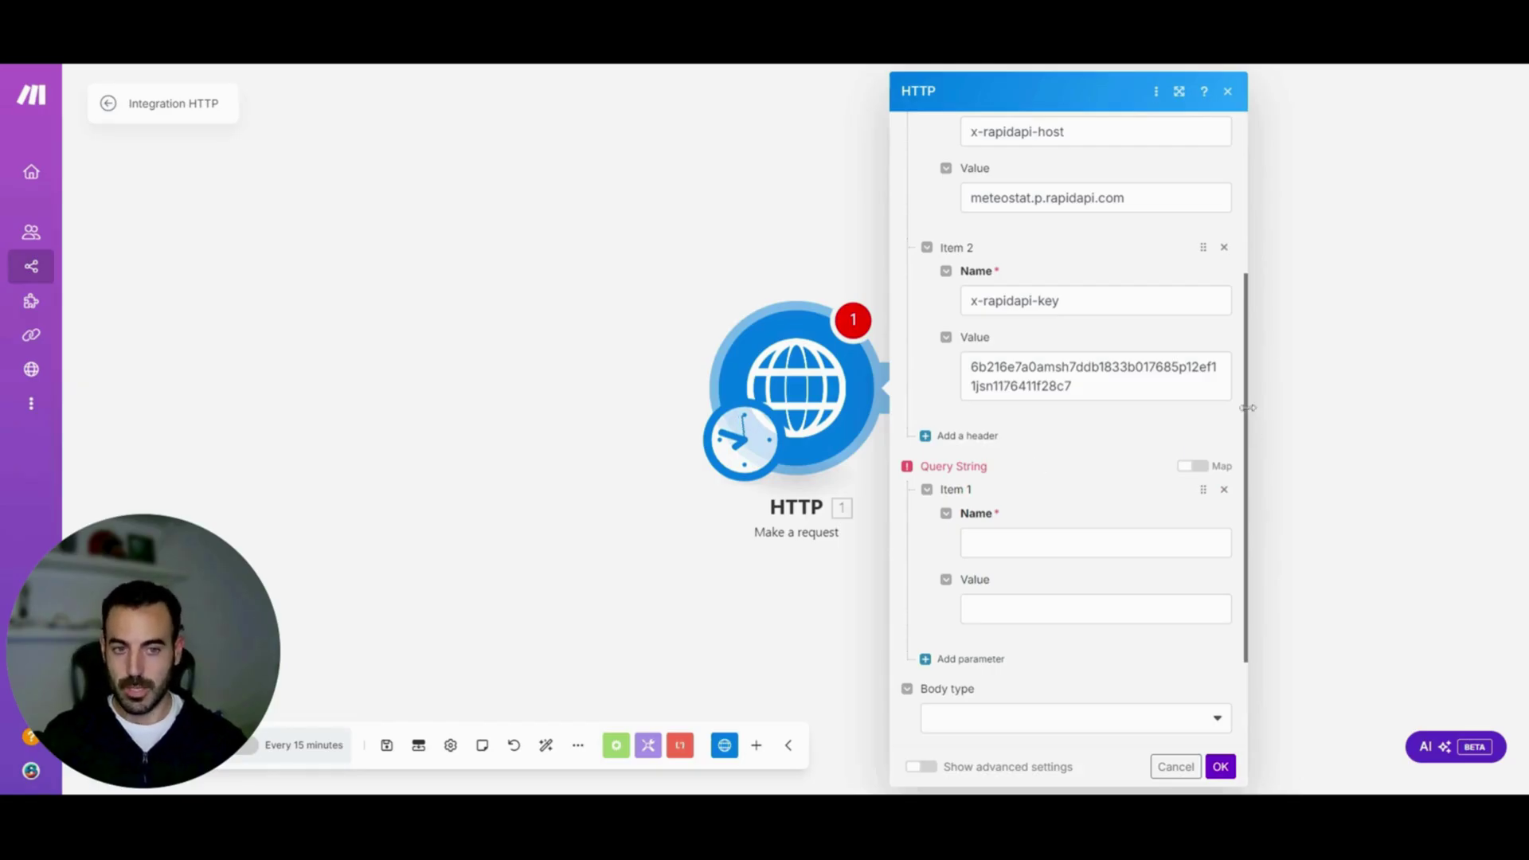
left_click_drag(1248, 408, 1240, 446)
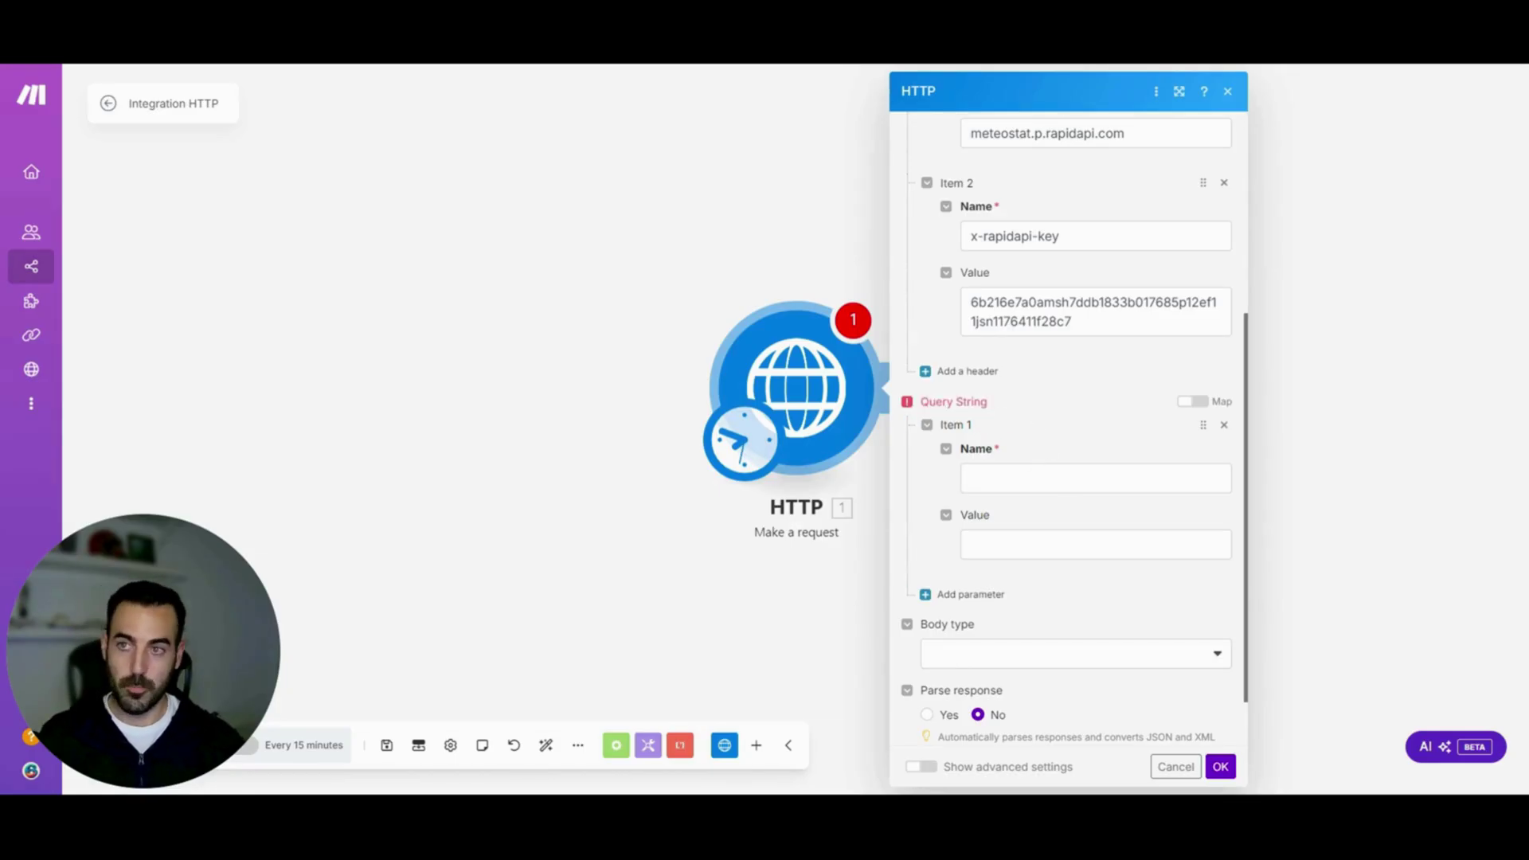
key("ctrl+Tab")
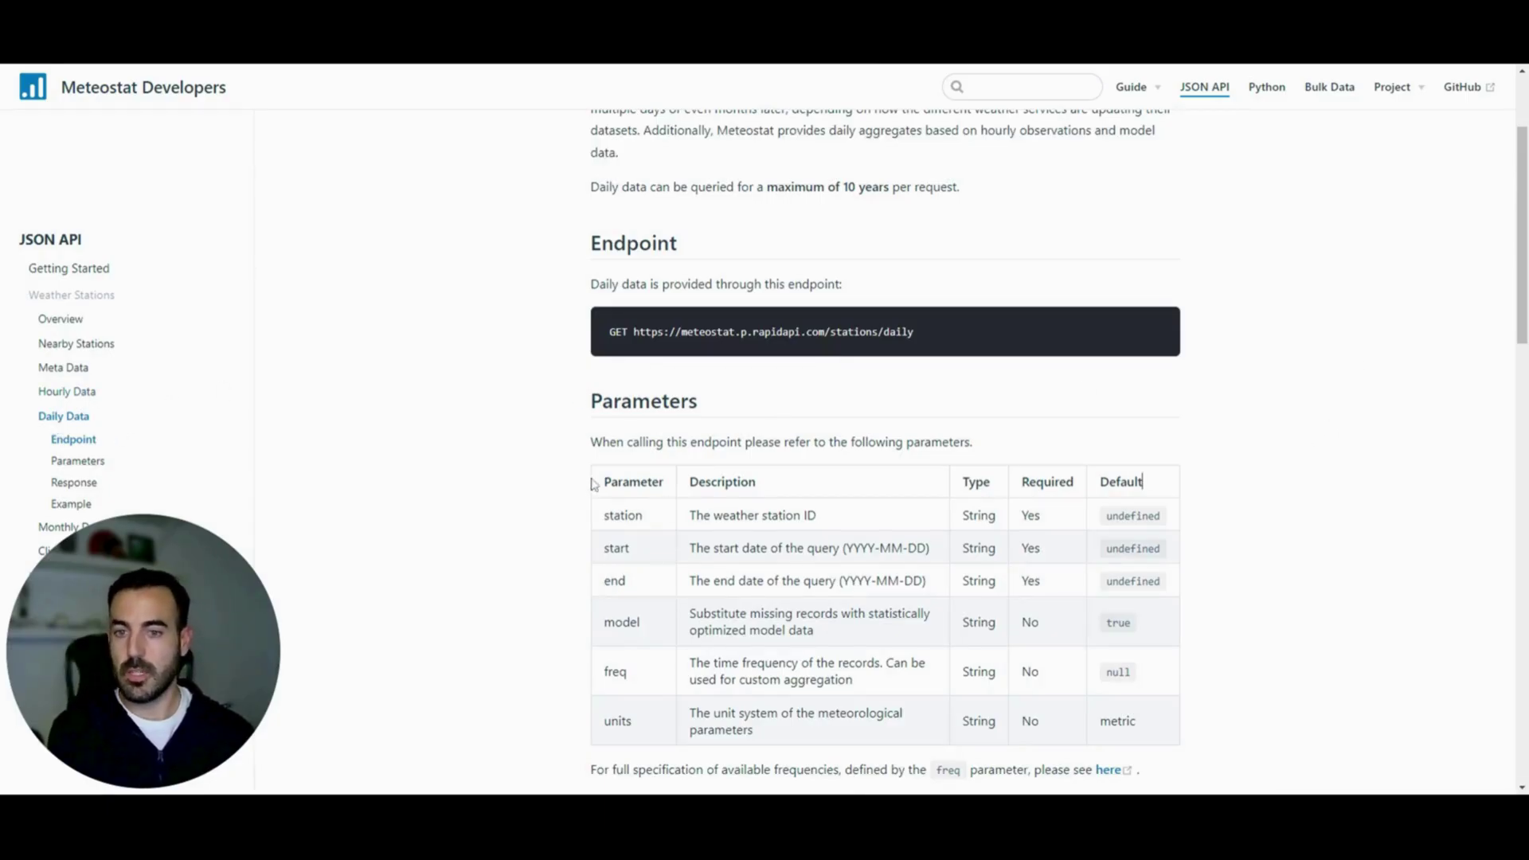
Review the Daily Data parameters table, highlighting the station parameter and its weather station ID description
left_click_drag(596, 485, 1164, 725)
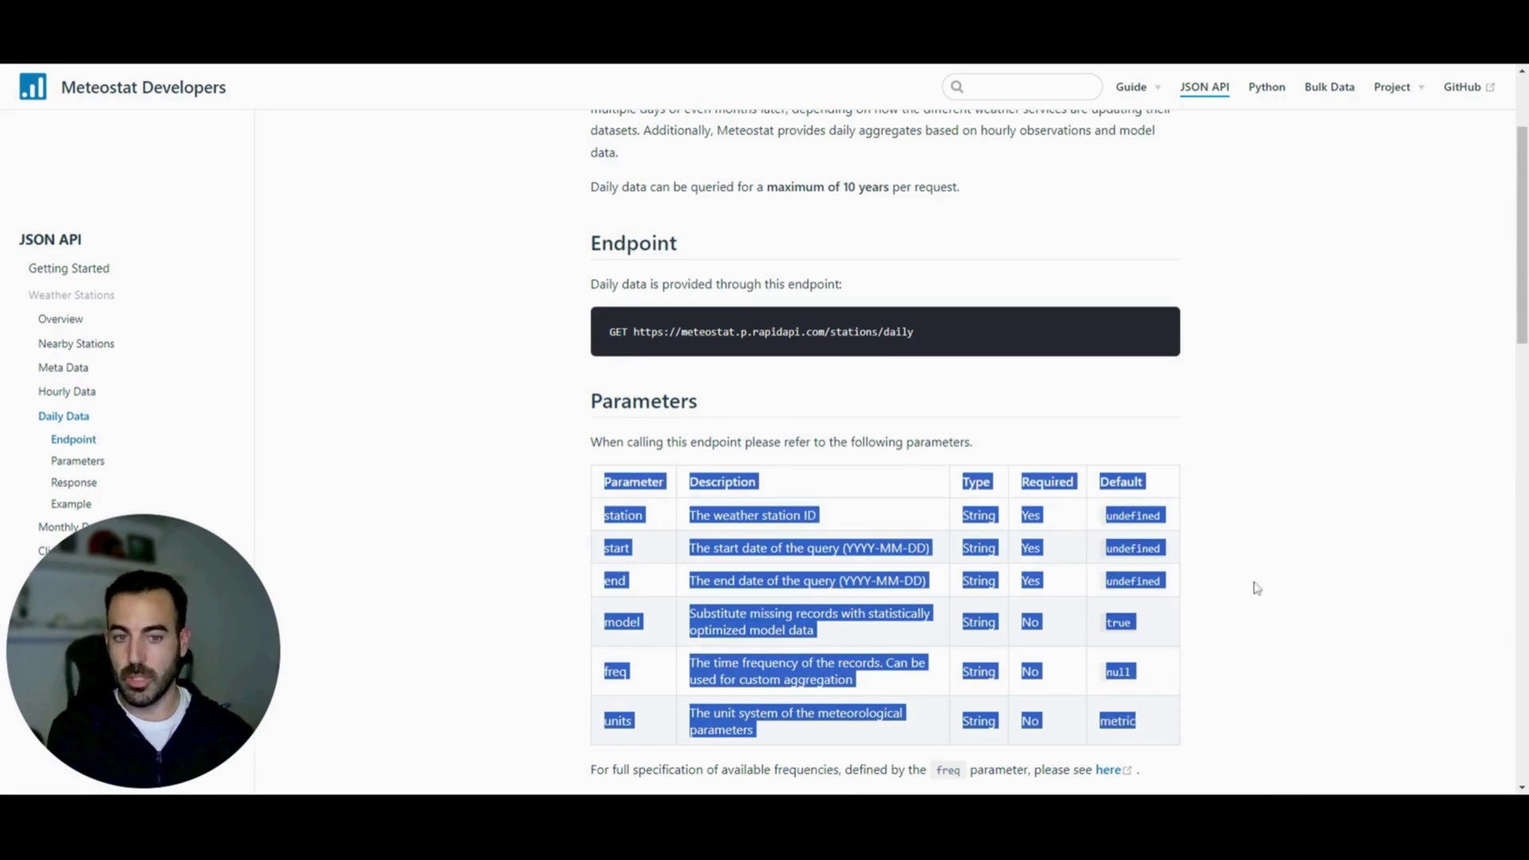
left_click(1261, 537)
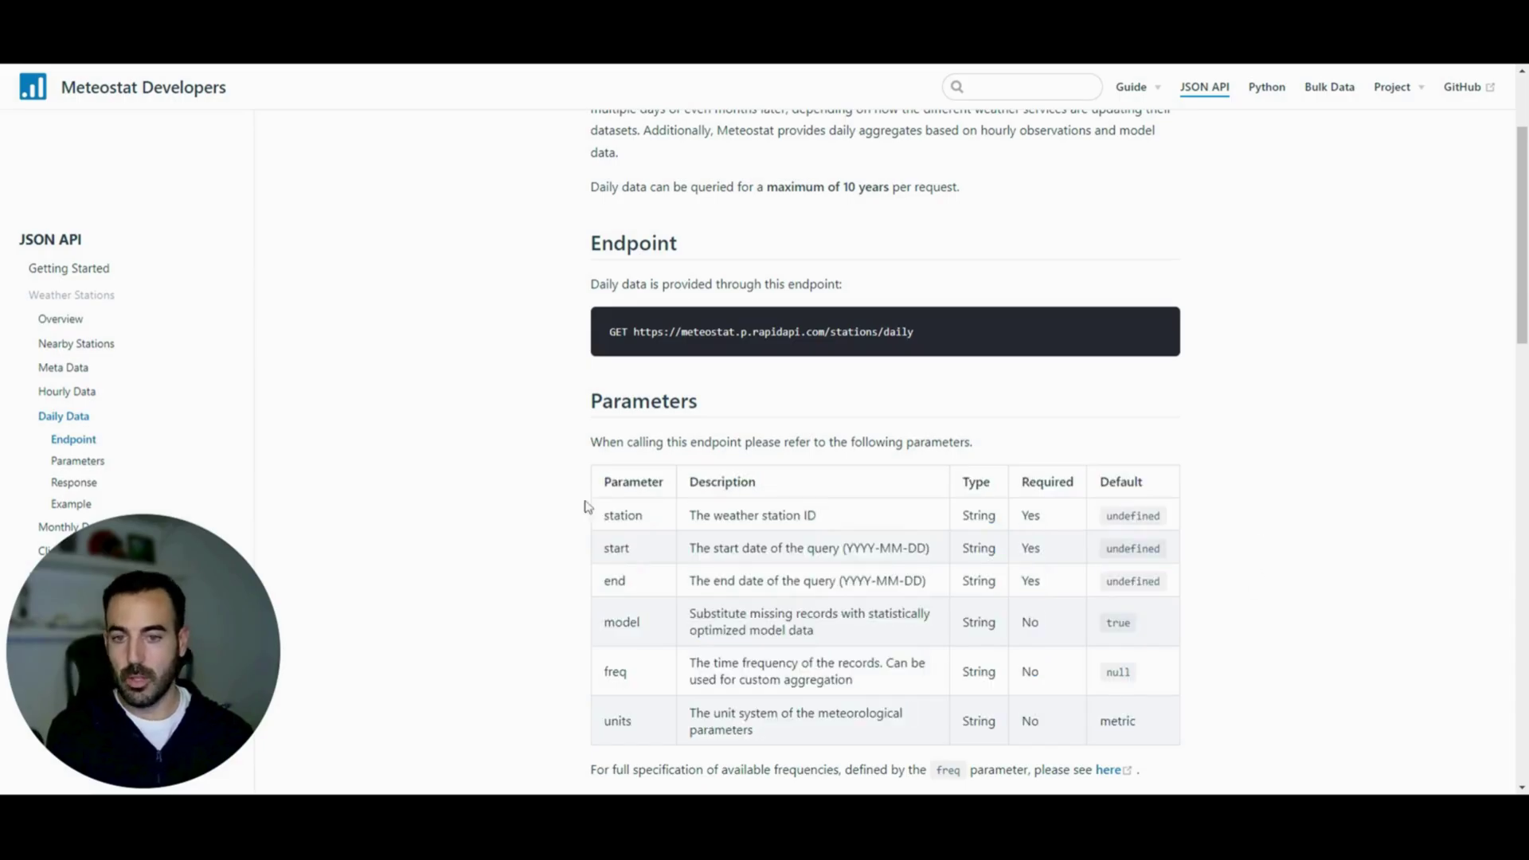
double_click(629, 514)
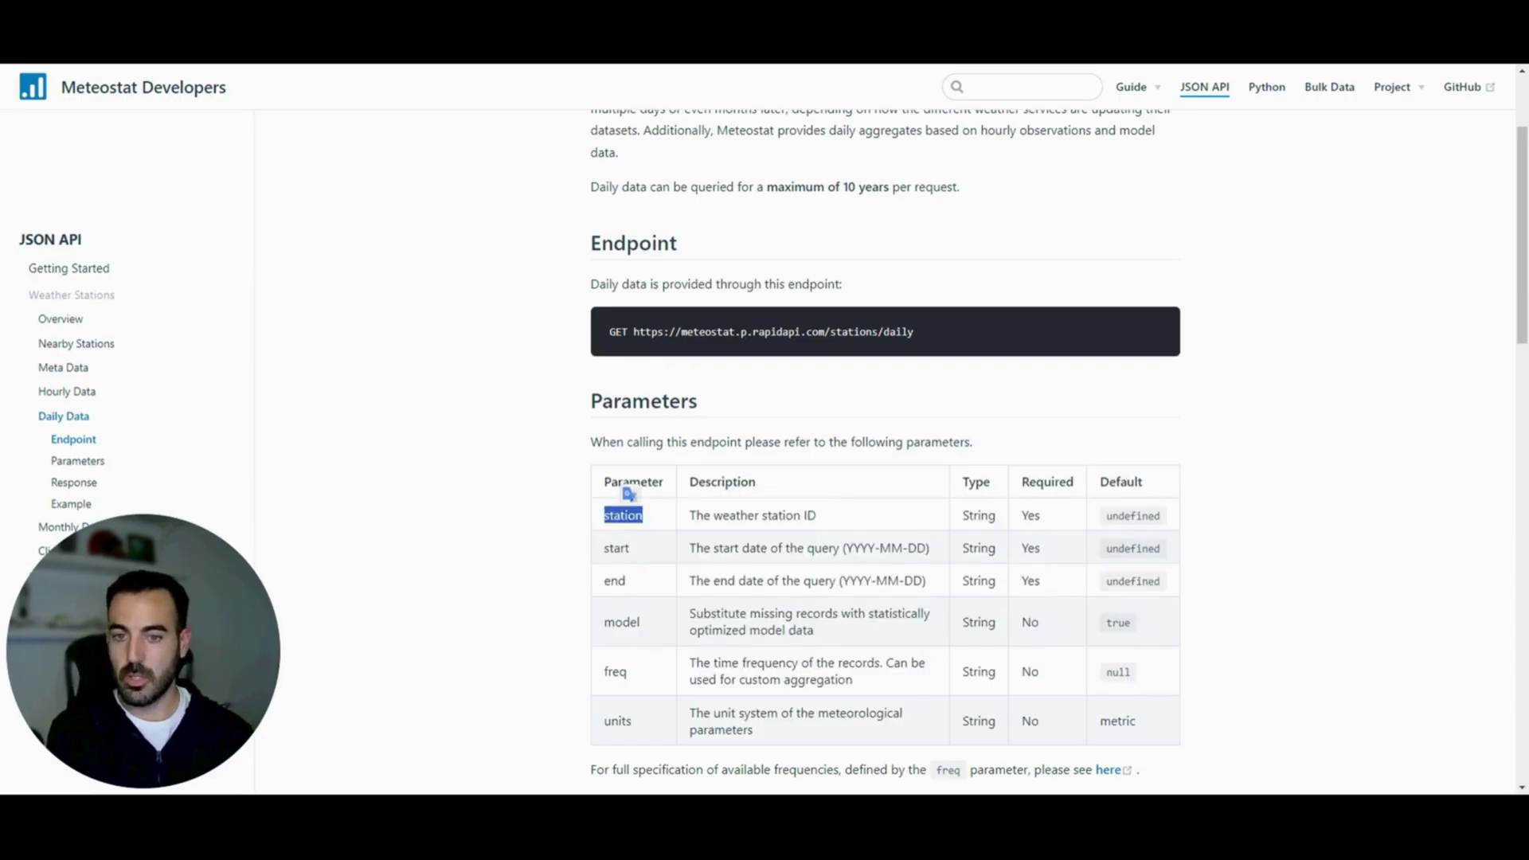
double_click(615, 548)
double_click(614, 581)
left_click(635, 515)
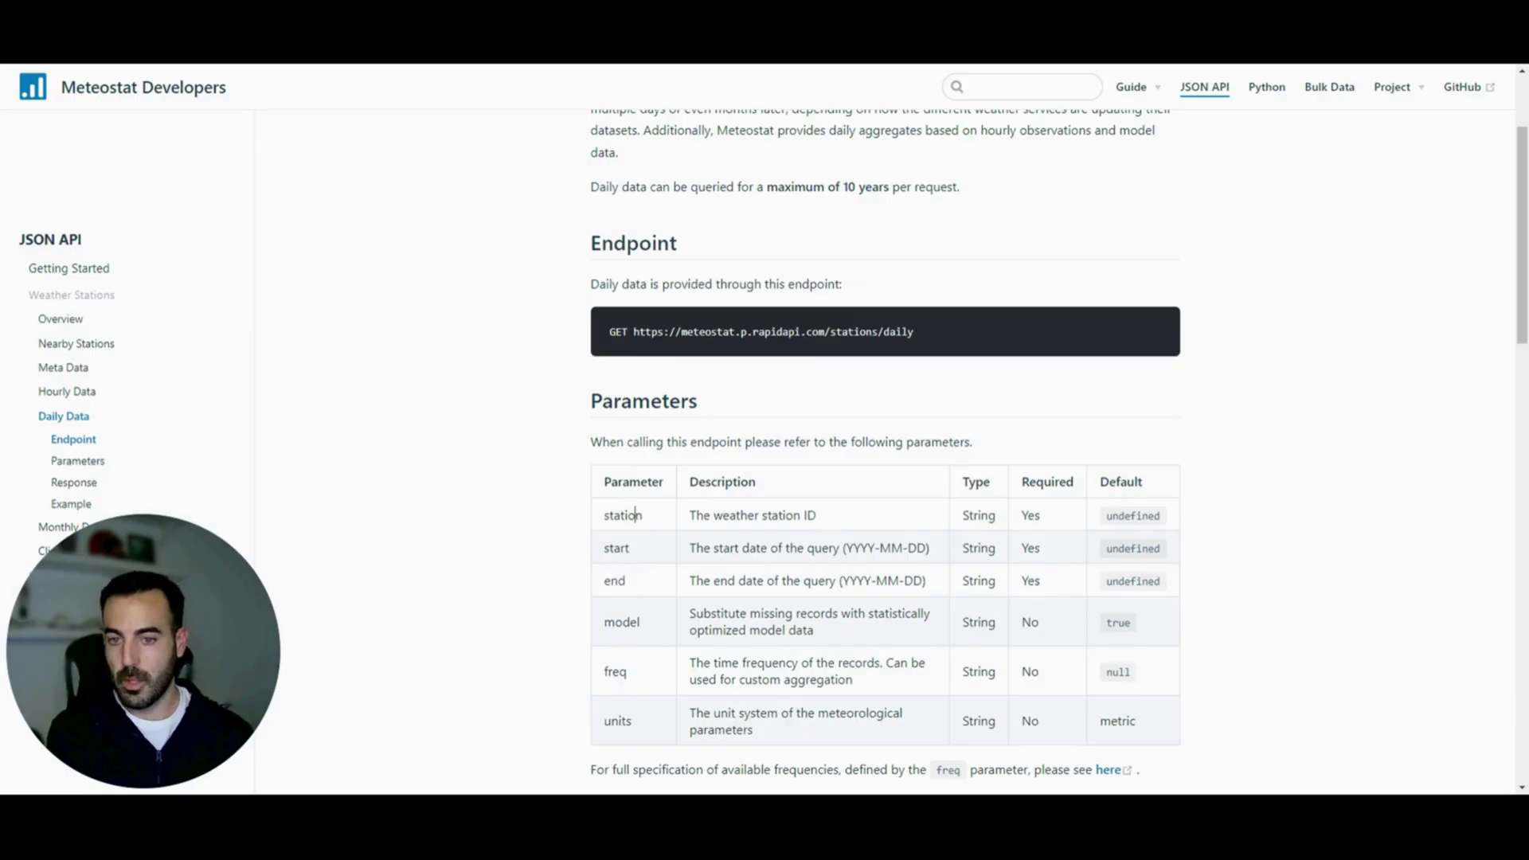
double_click(636, 515)
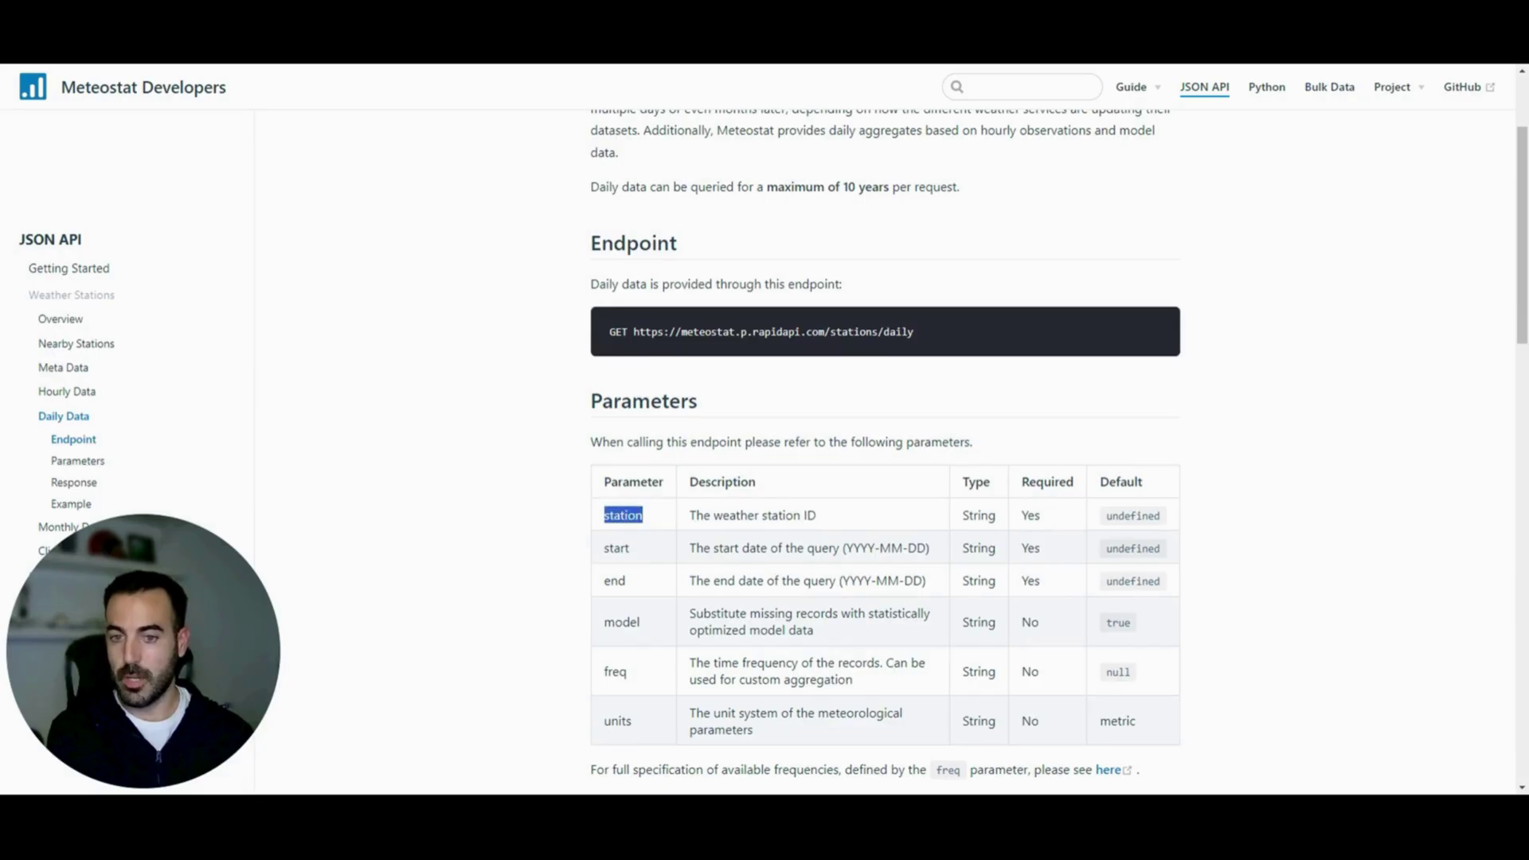
left_click_drag(816, 515, 690, 516)
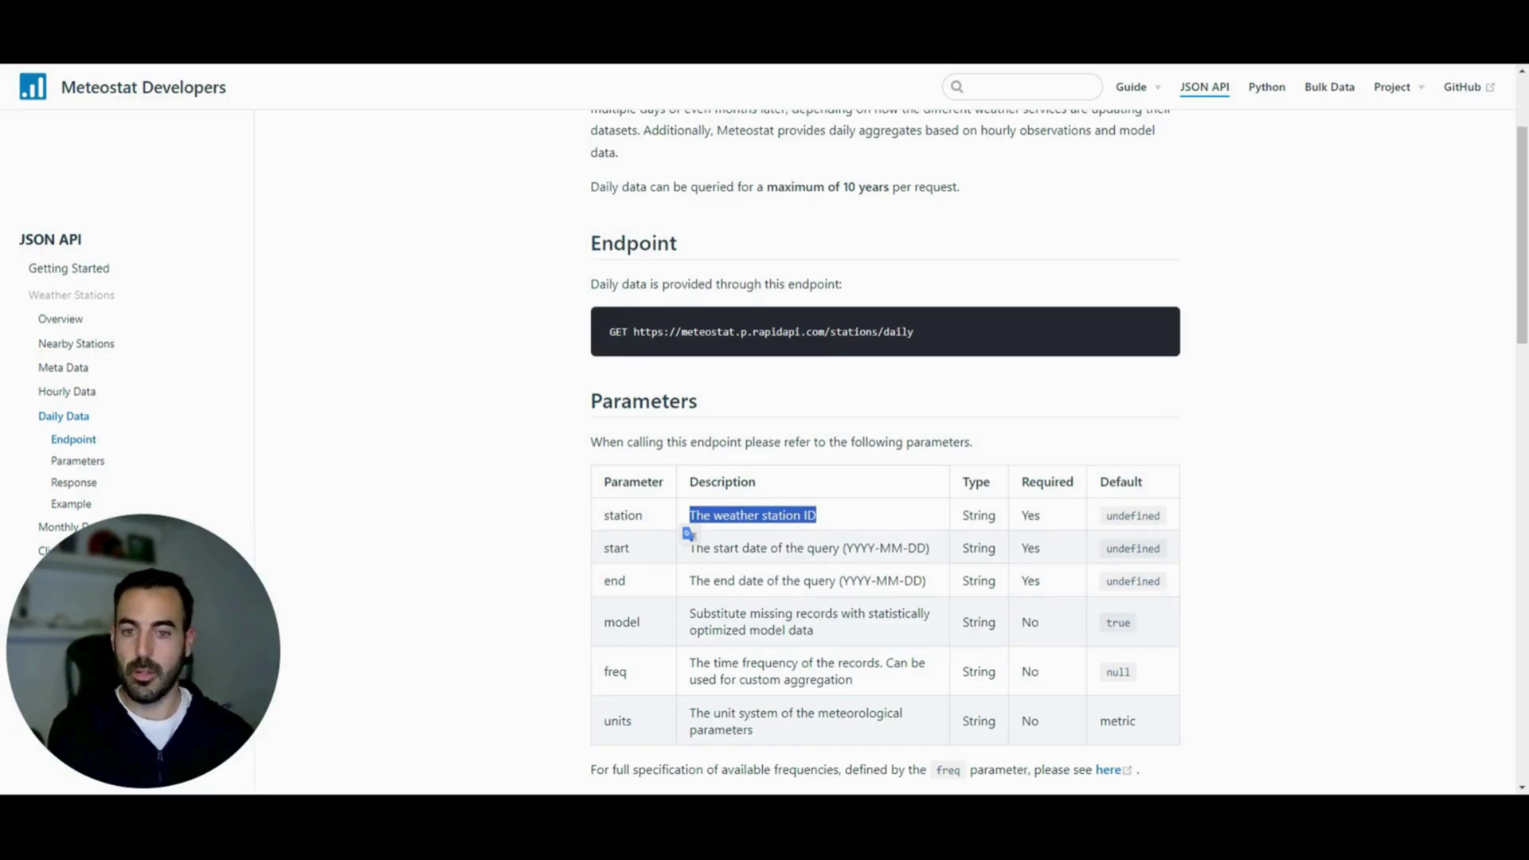
left_click(838, 521)
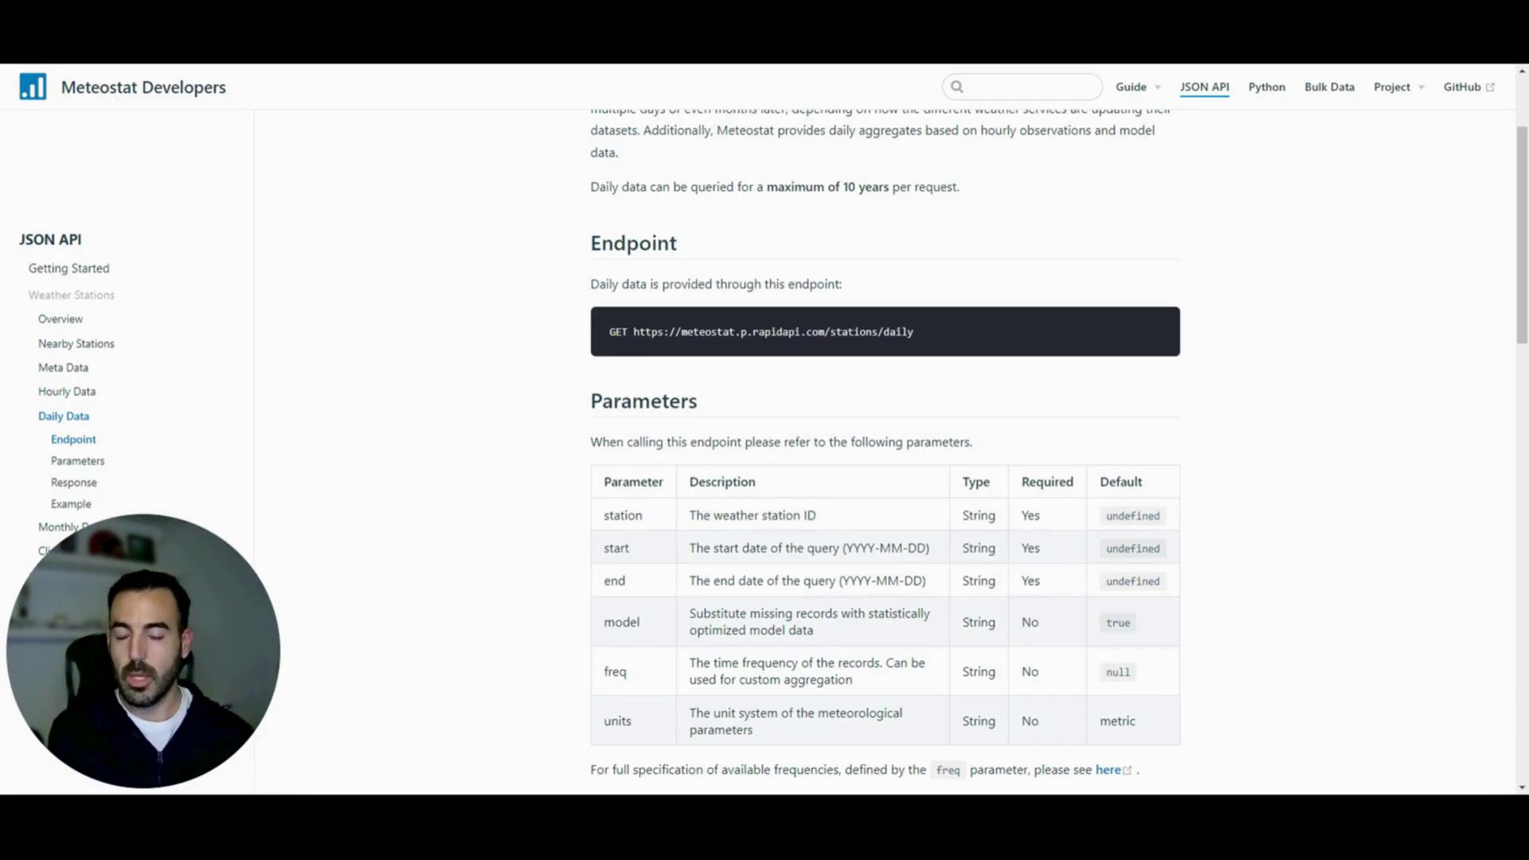
Highlight the start and end parameters with their YYYY-MM-DD date format, then the station and start rows
left_click_drag(631, 548, 605, 553)
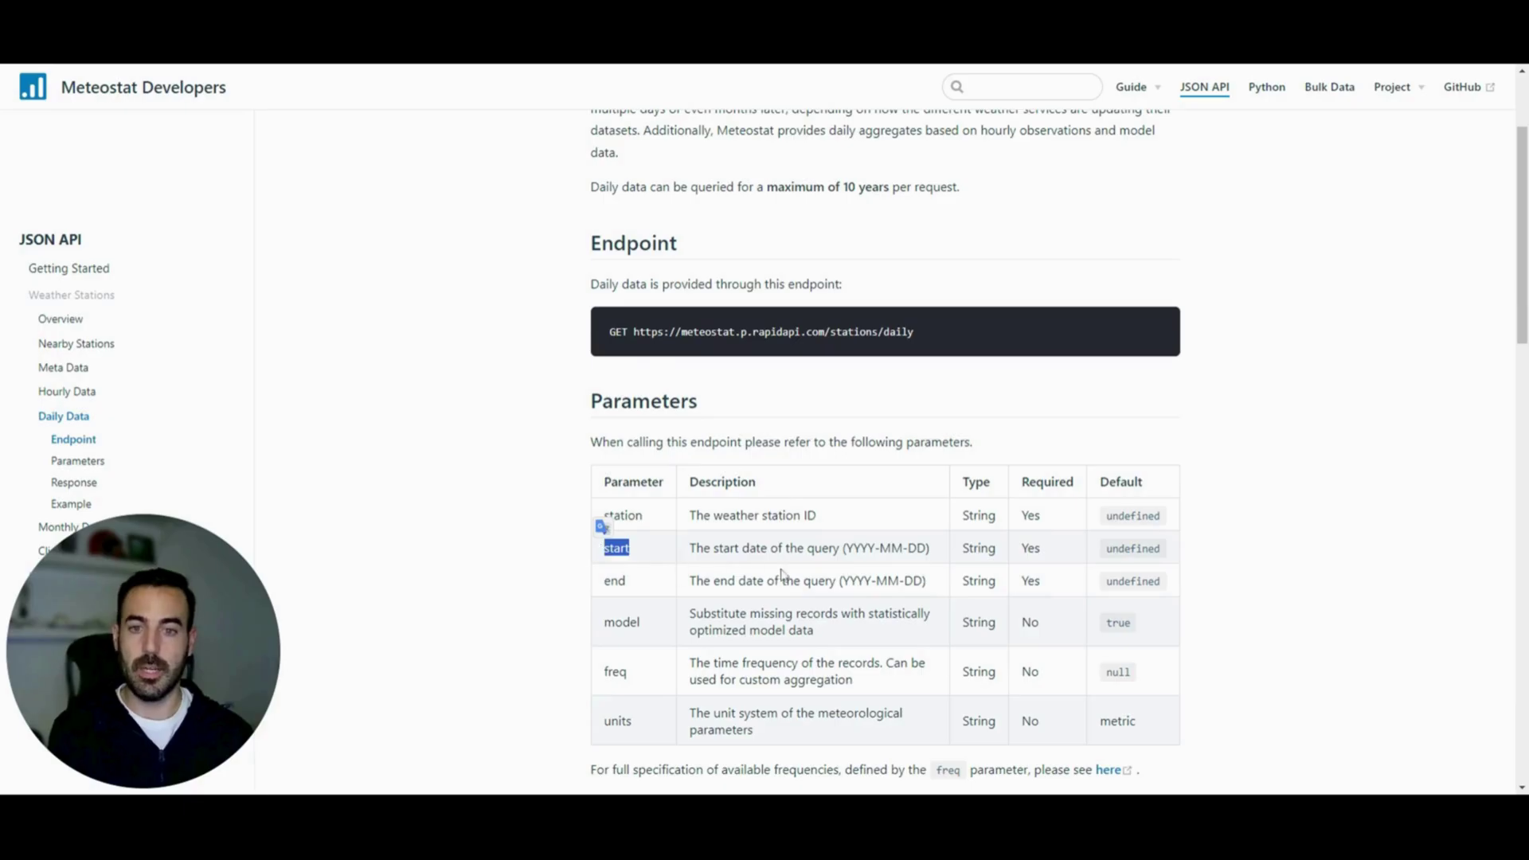
left_click_drag(846, 550, 927, 550)
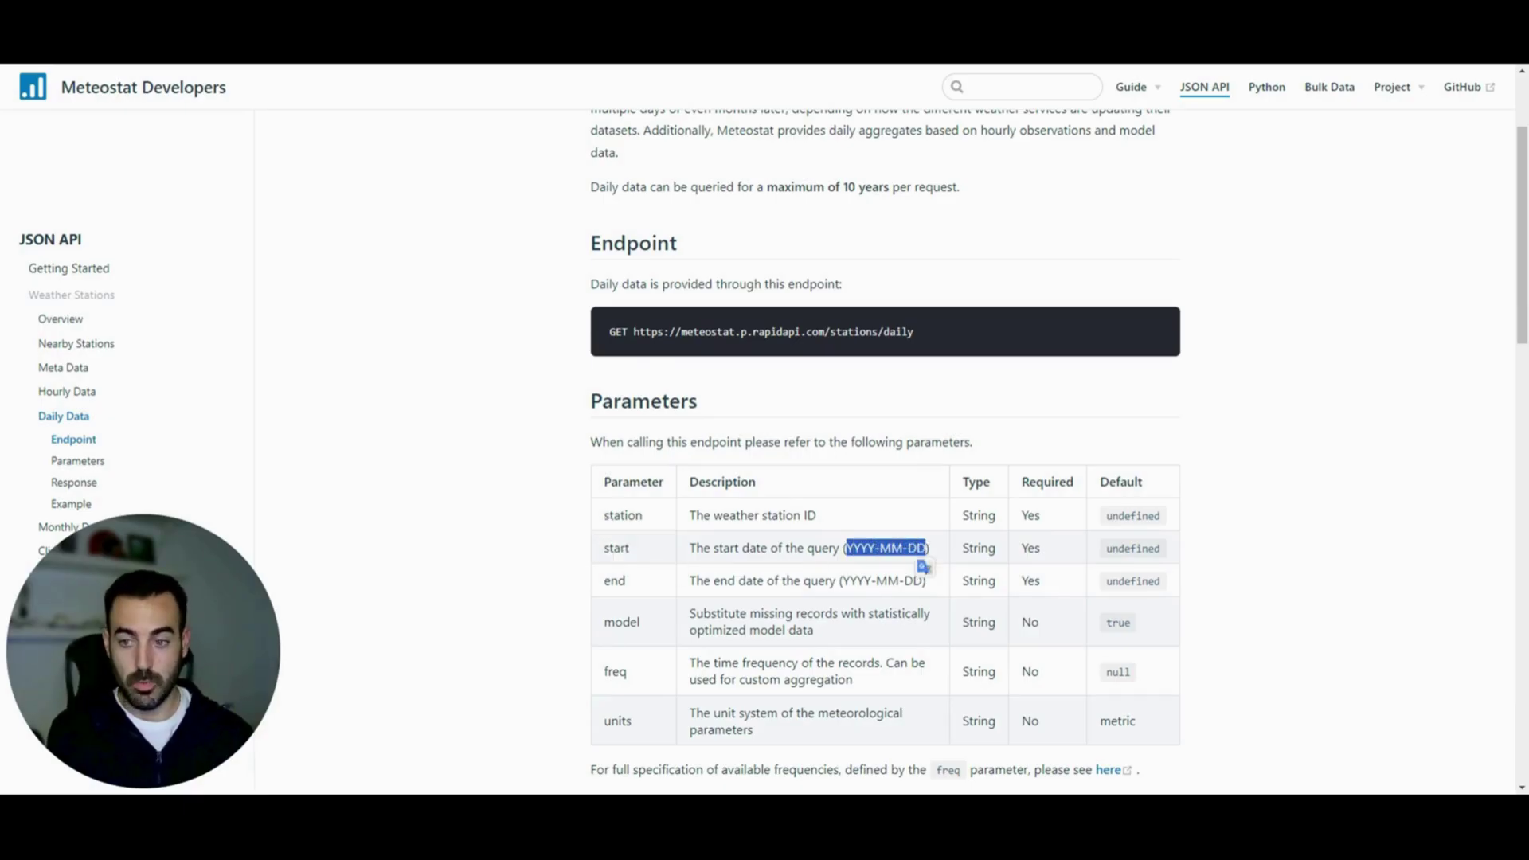
double_click(621, 582)
left_click(849, 593)
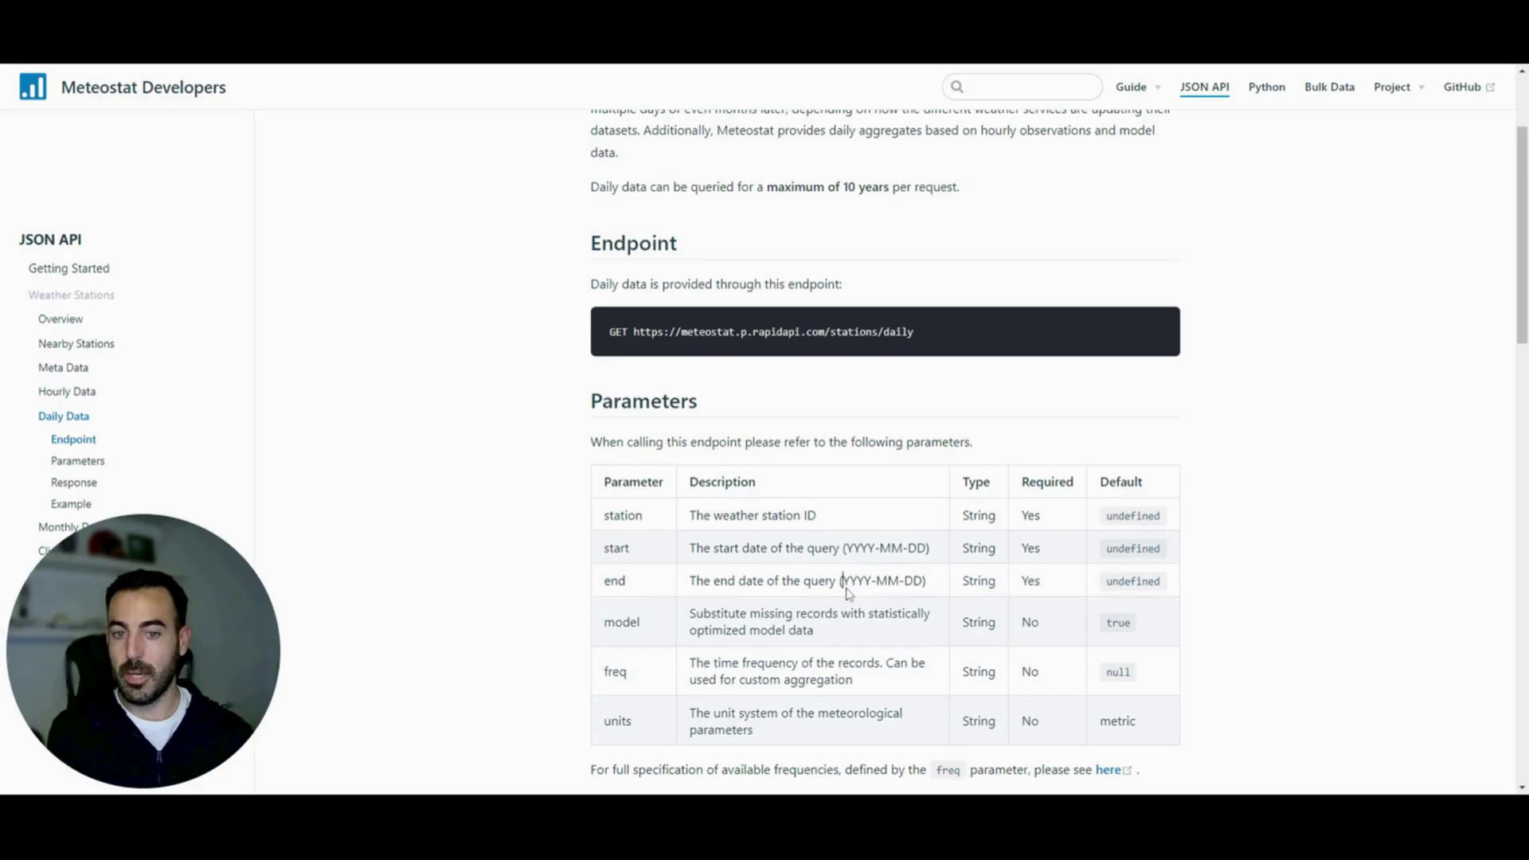
left_click_drag(875, 548, 906, 548)
left_click(802, 532)
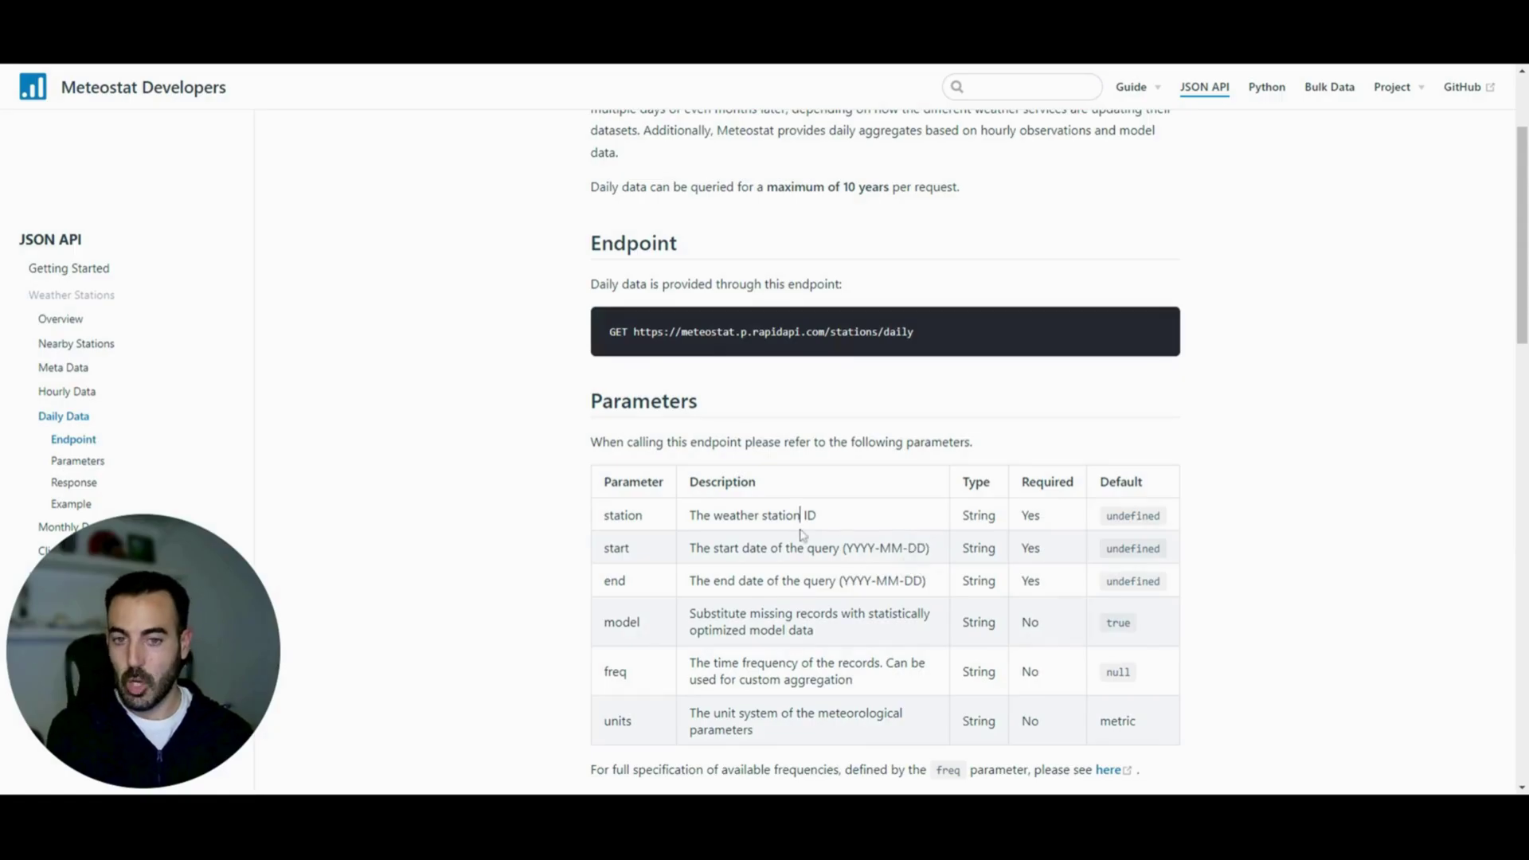
left_click_drag(820, 518, 692, 532)
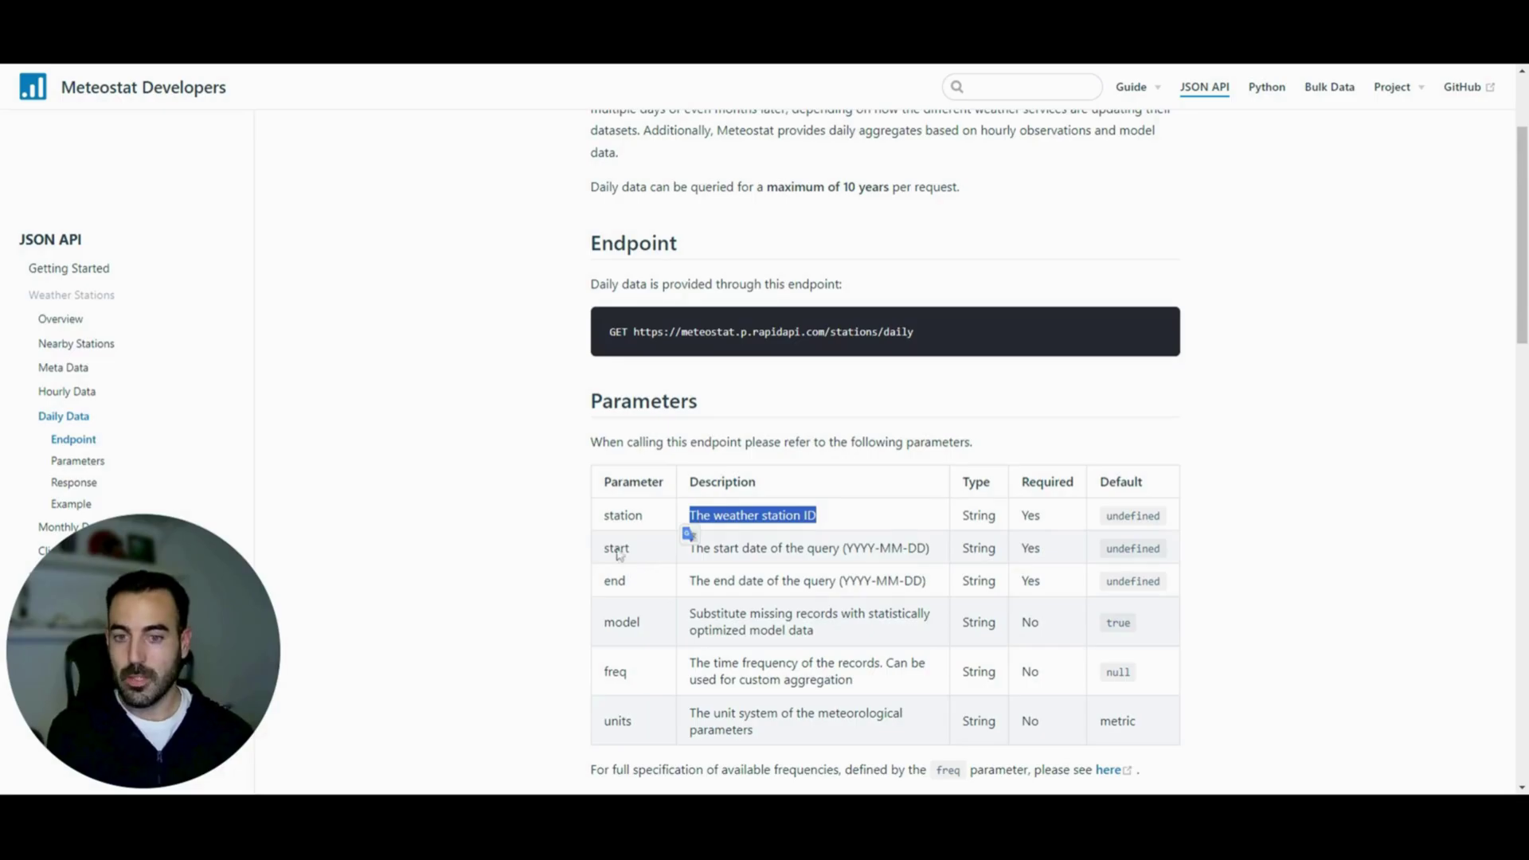
left_click_drag(603, 515, 925, 604)
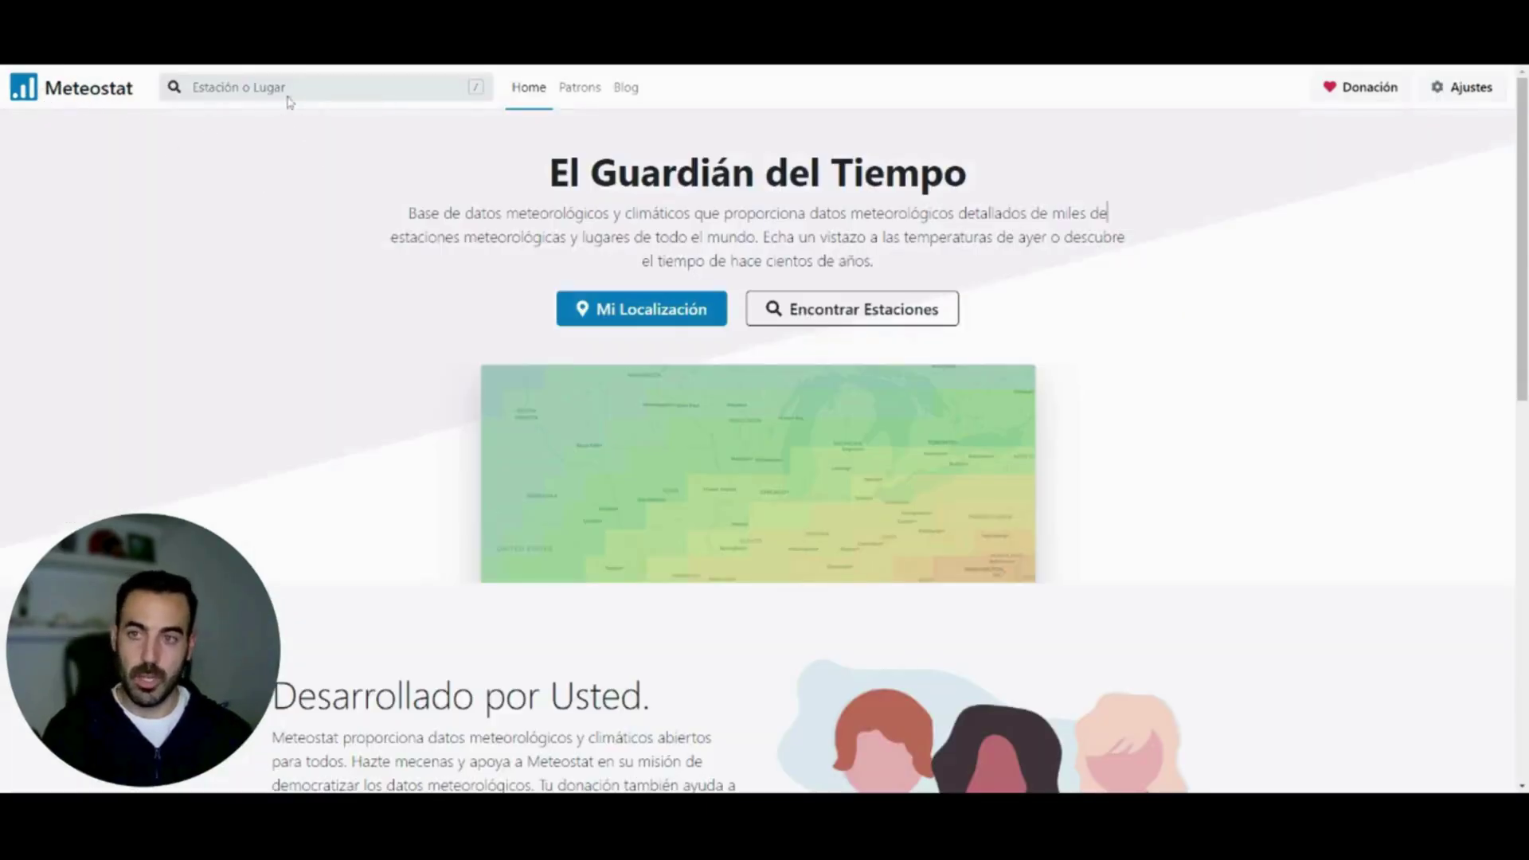
Search 'malaga', open the Málaga weather page and find Malaga / Aeropuerto station ID 08482
left_click(192, 87)
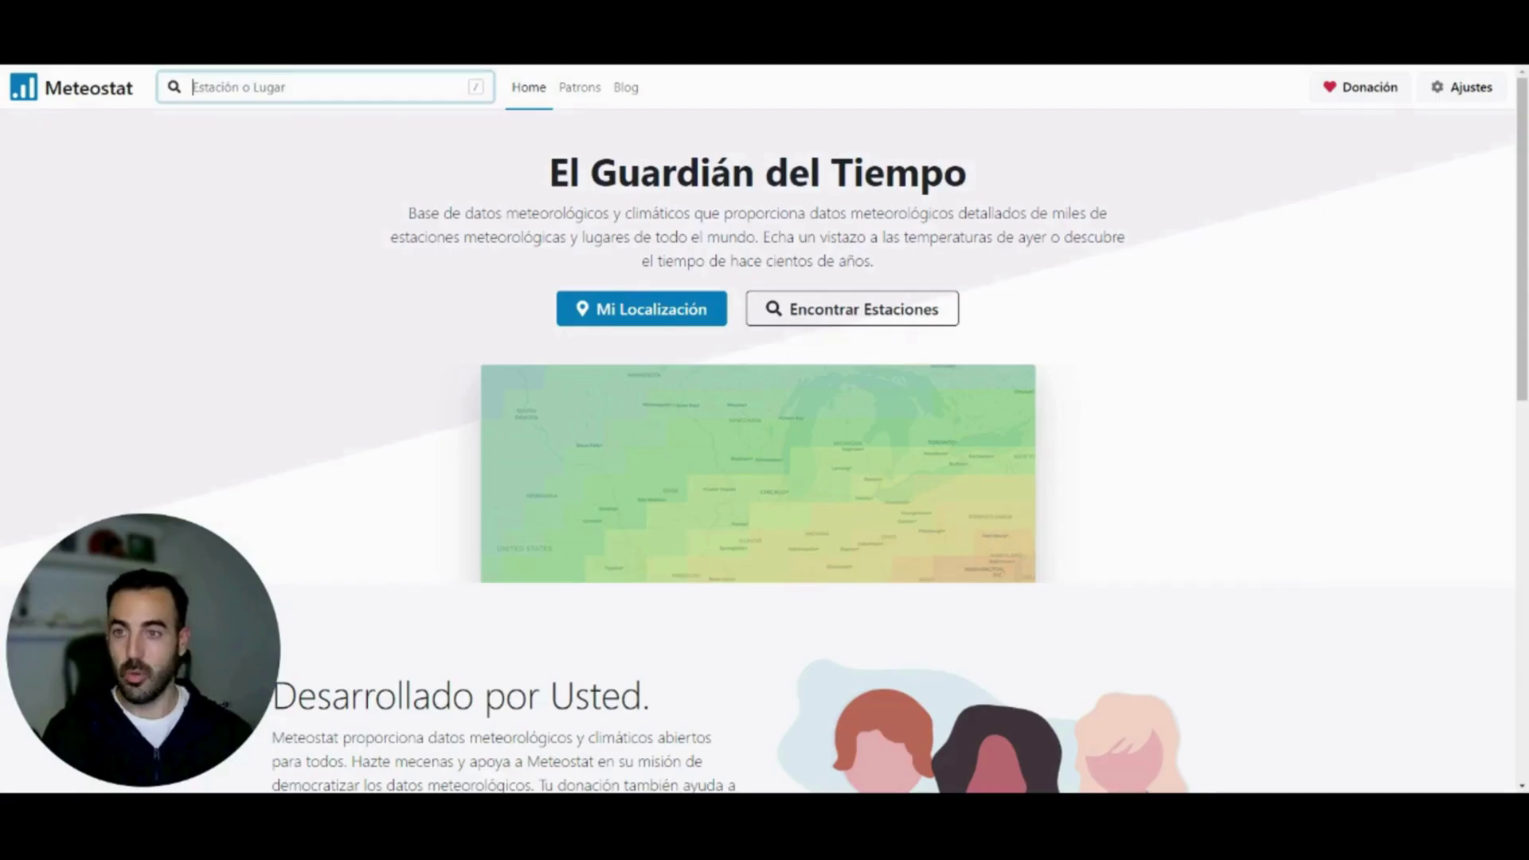
type("malaga")
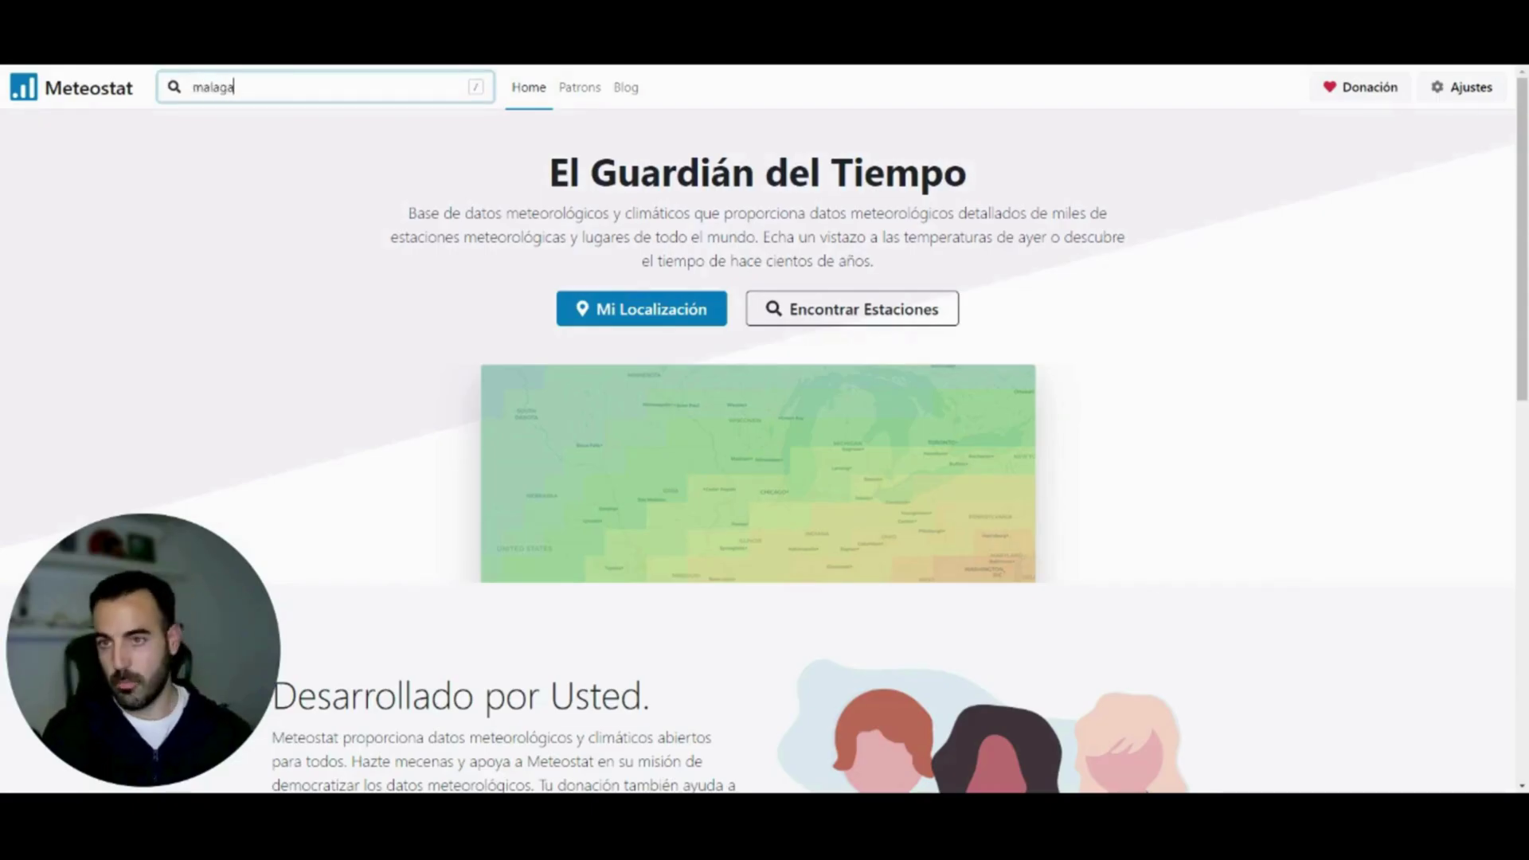
left_click(243, 150)
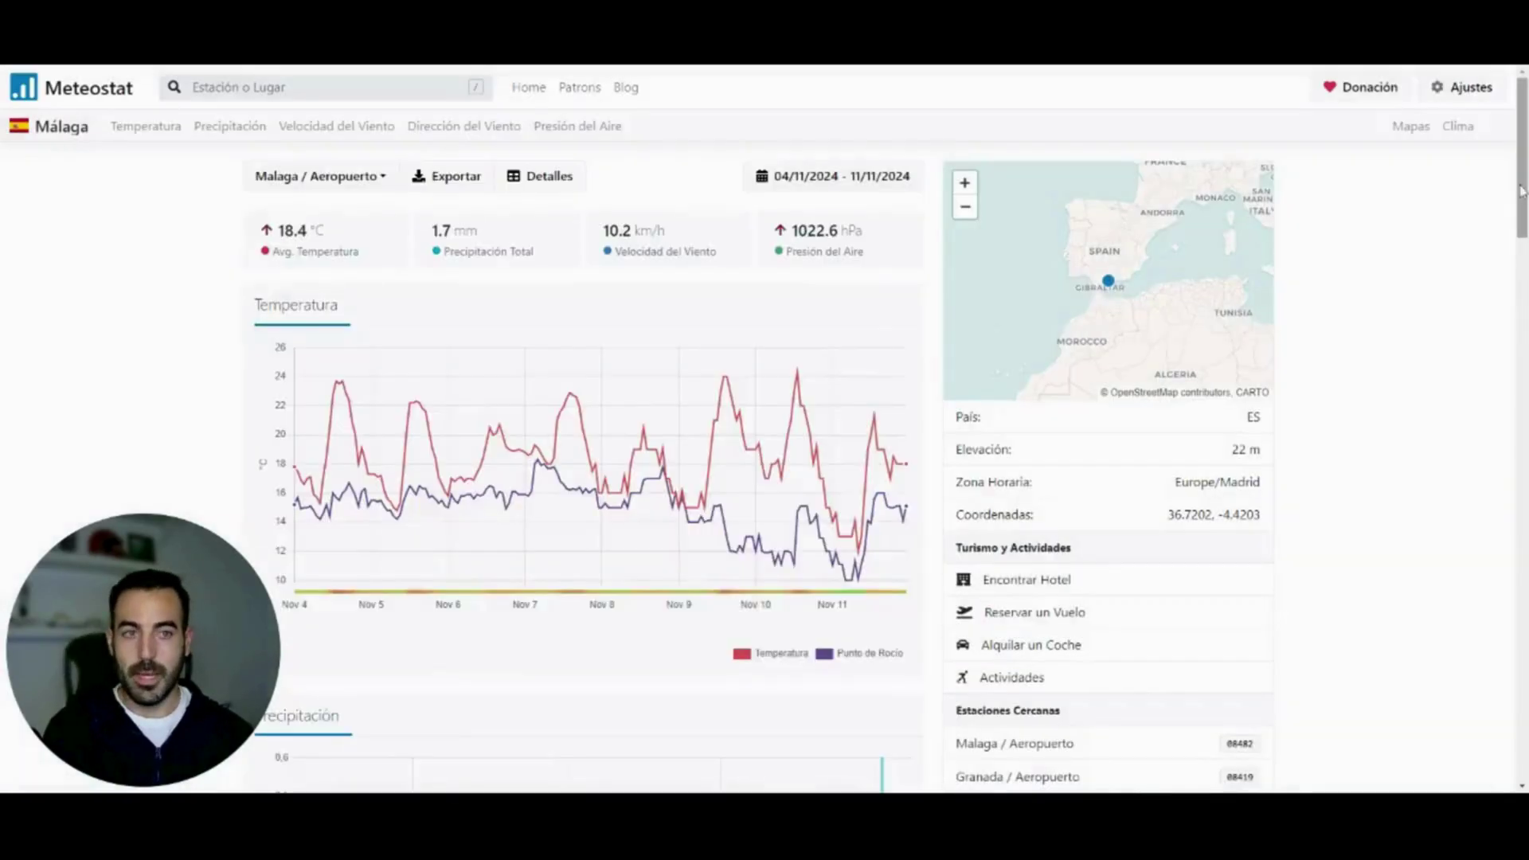
left_click_drag(1524, 189, 1524, 271)
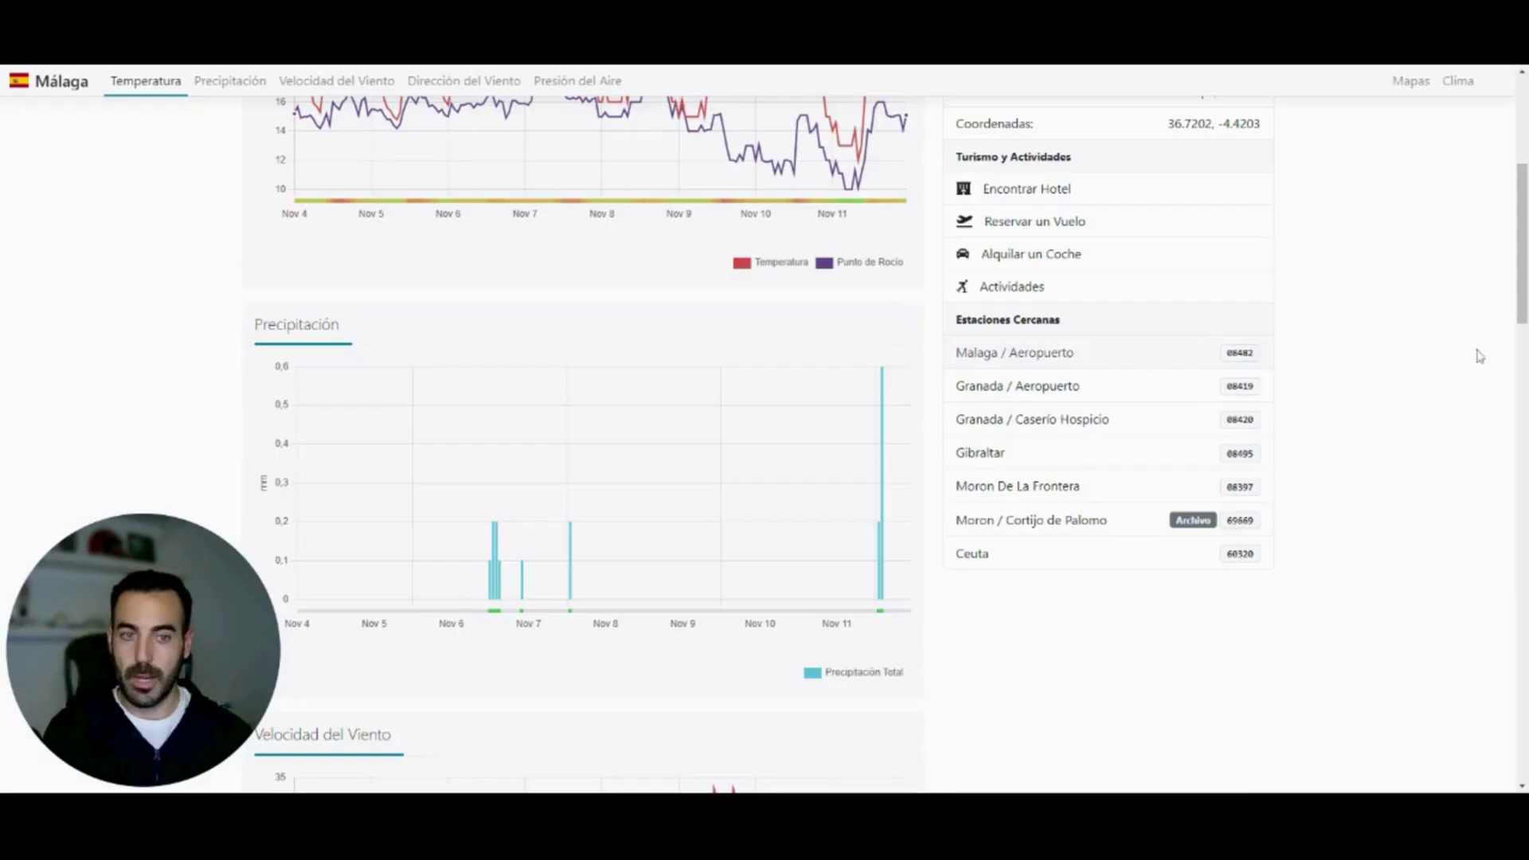
scroll(1522, 303, "up", 1)
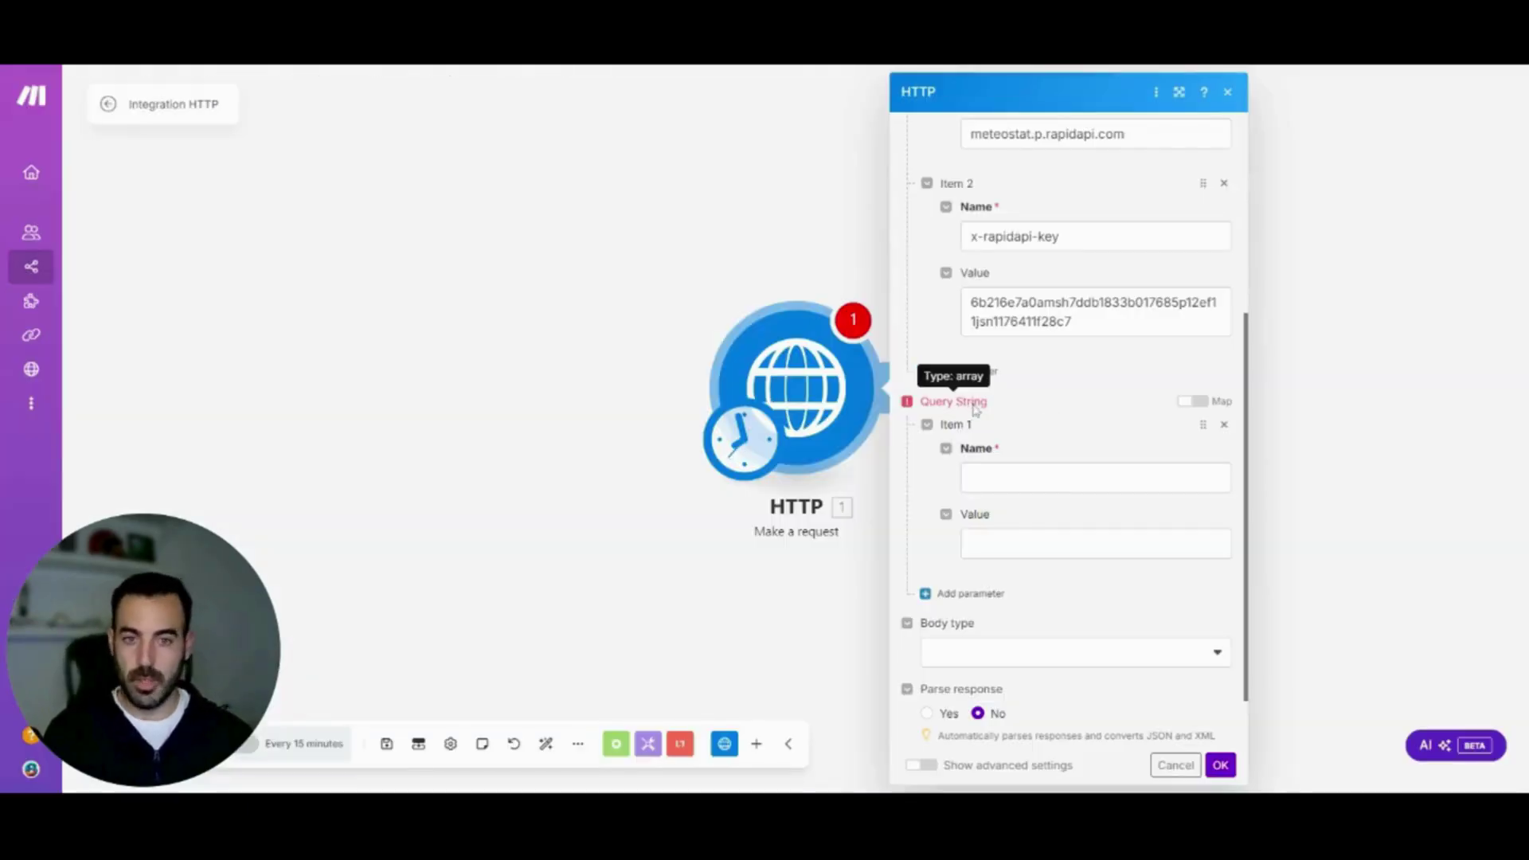
Add the query parameter station with value 08482
left_click(1096, 478)
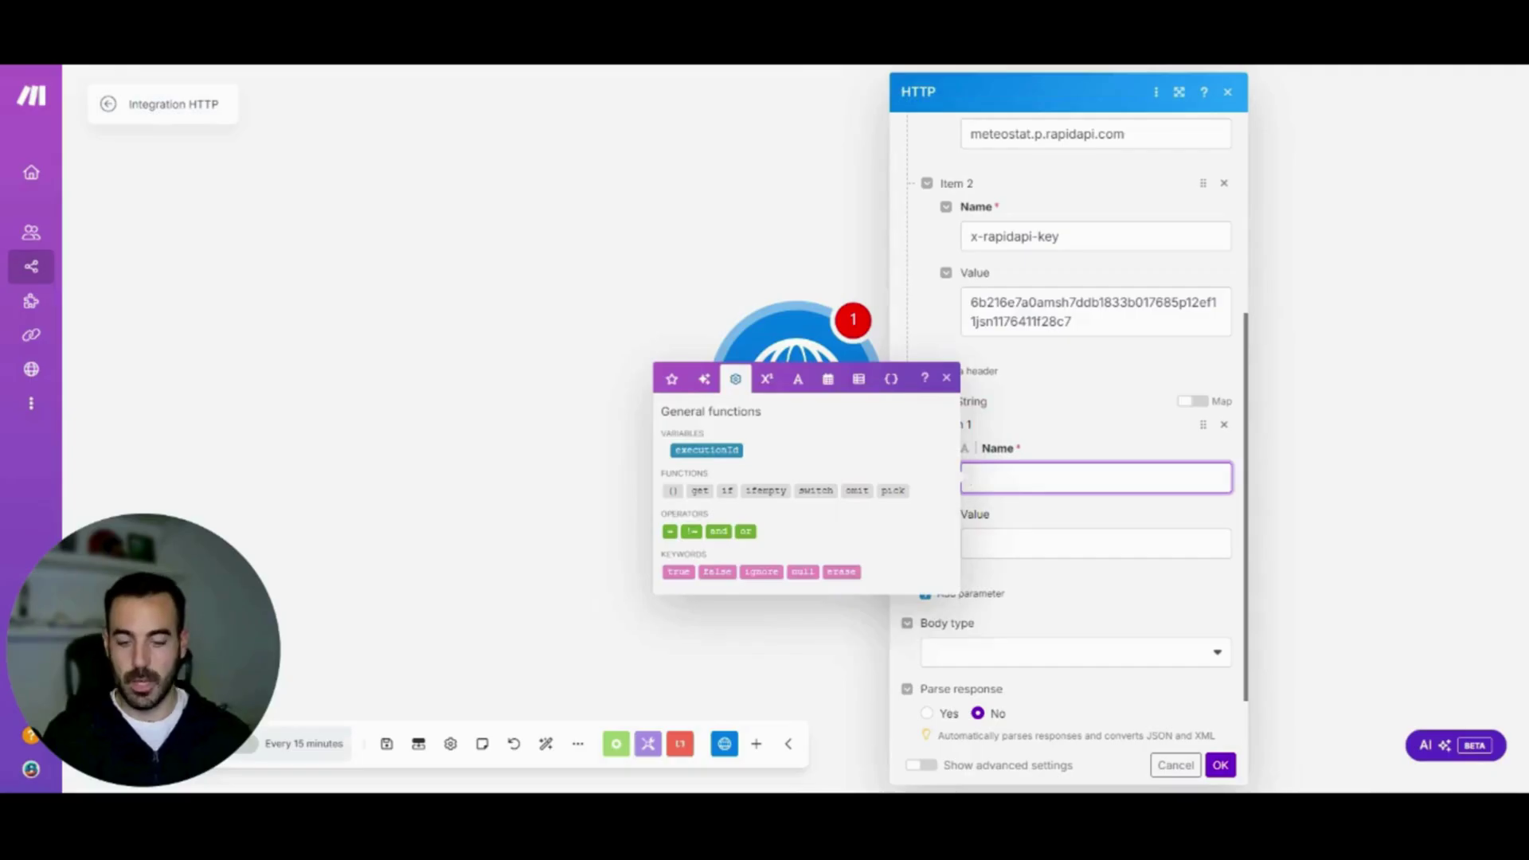
type("station")
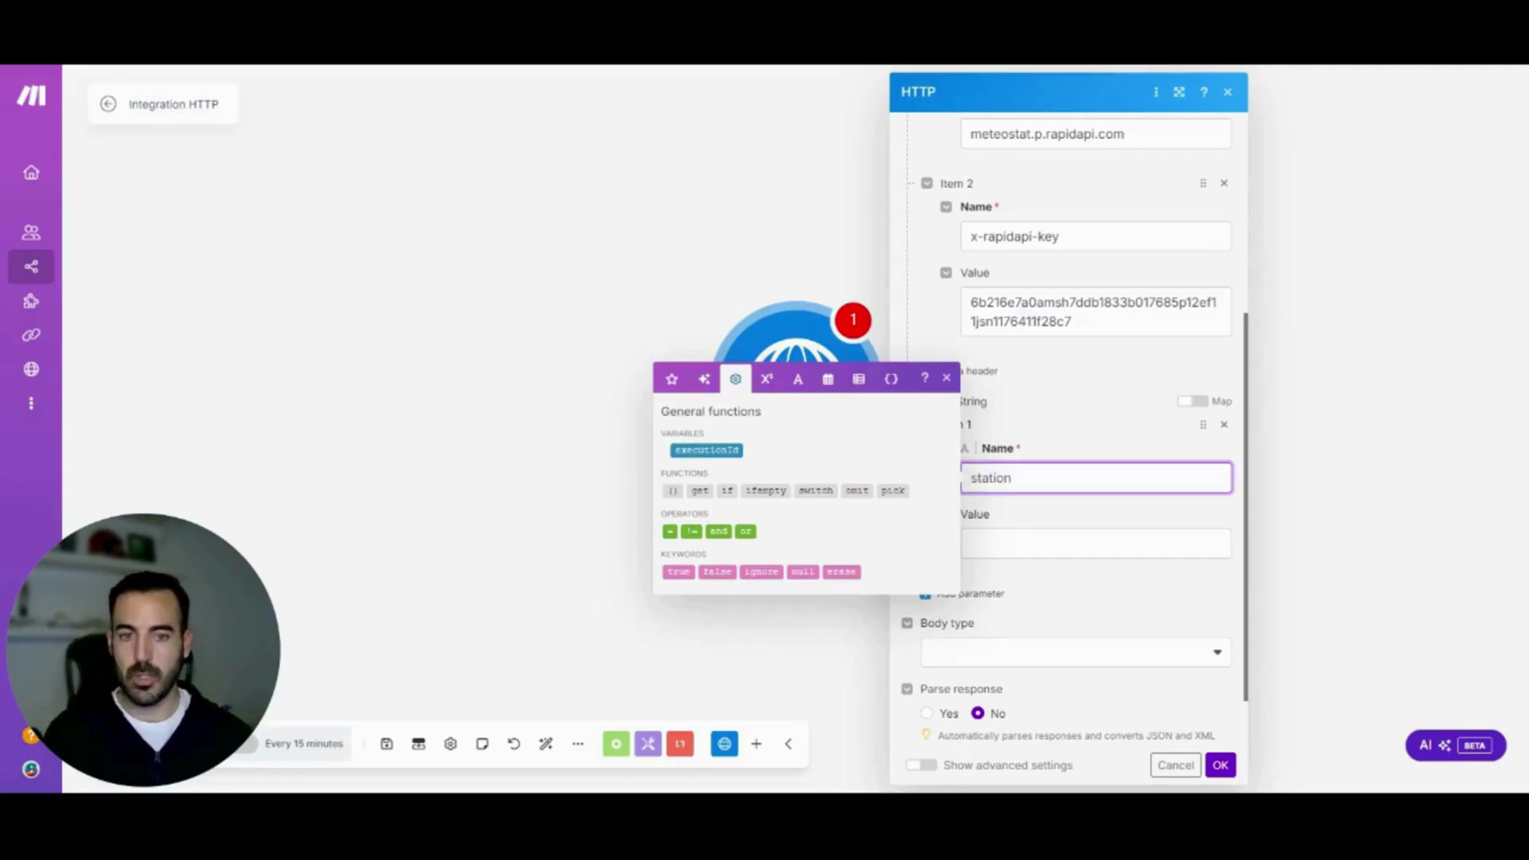
left_click(1047, 515)
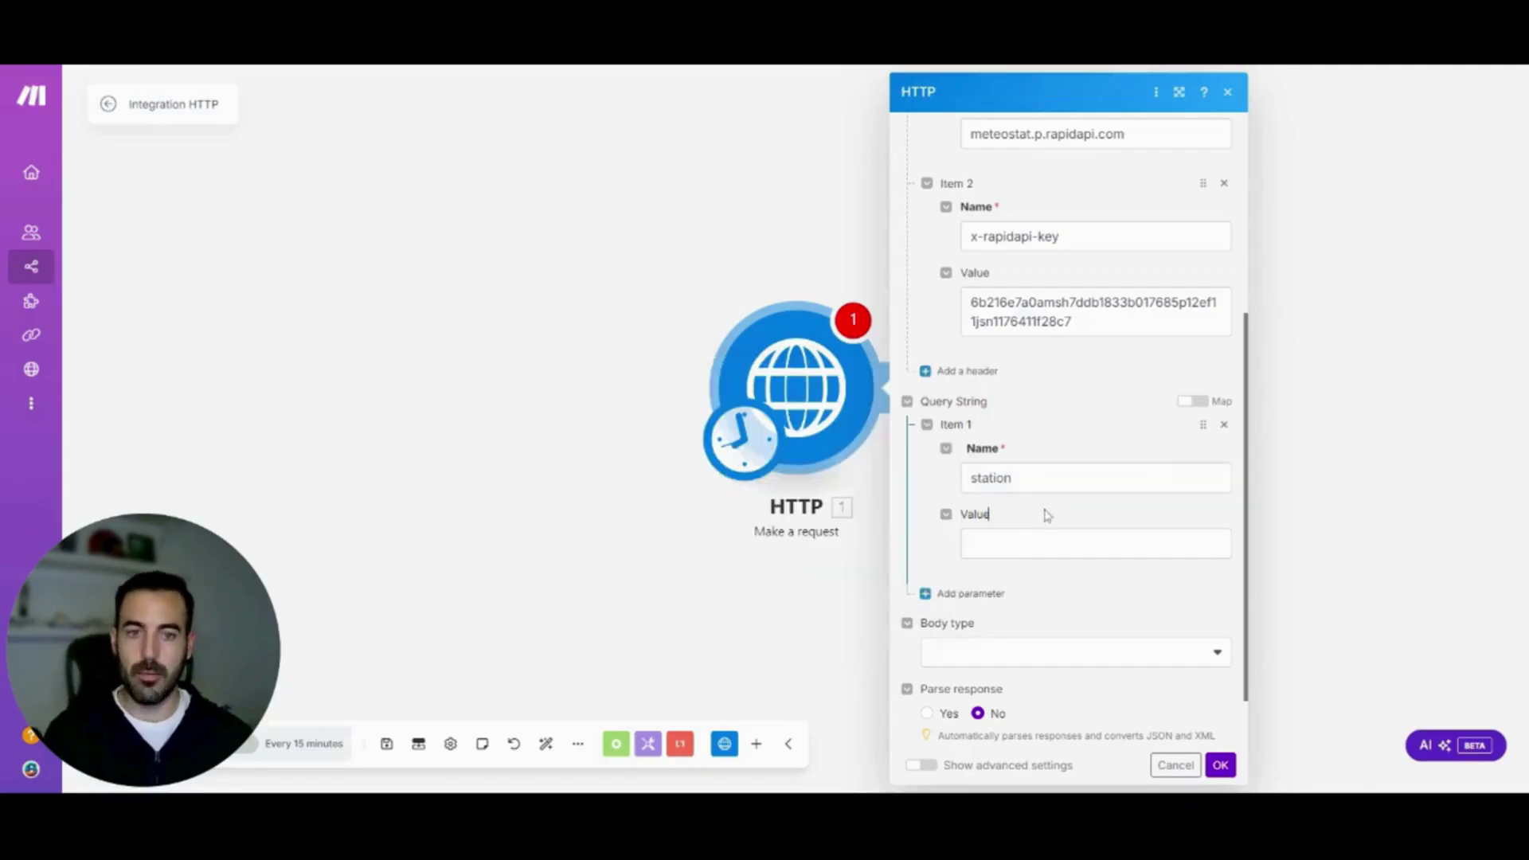
left_click(989, 513)
type("0848")
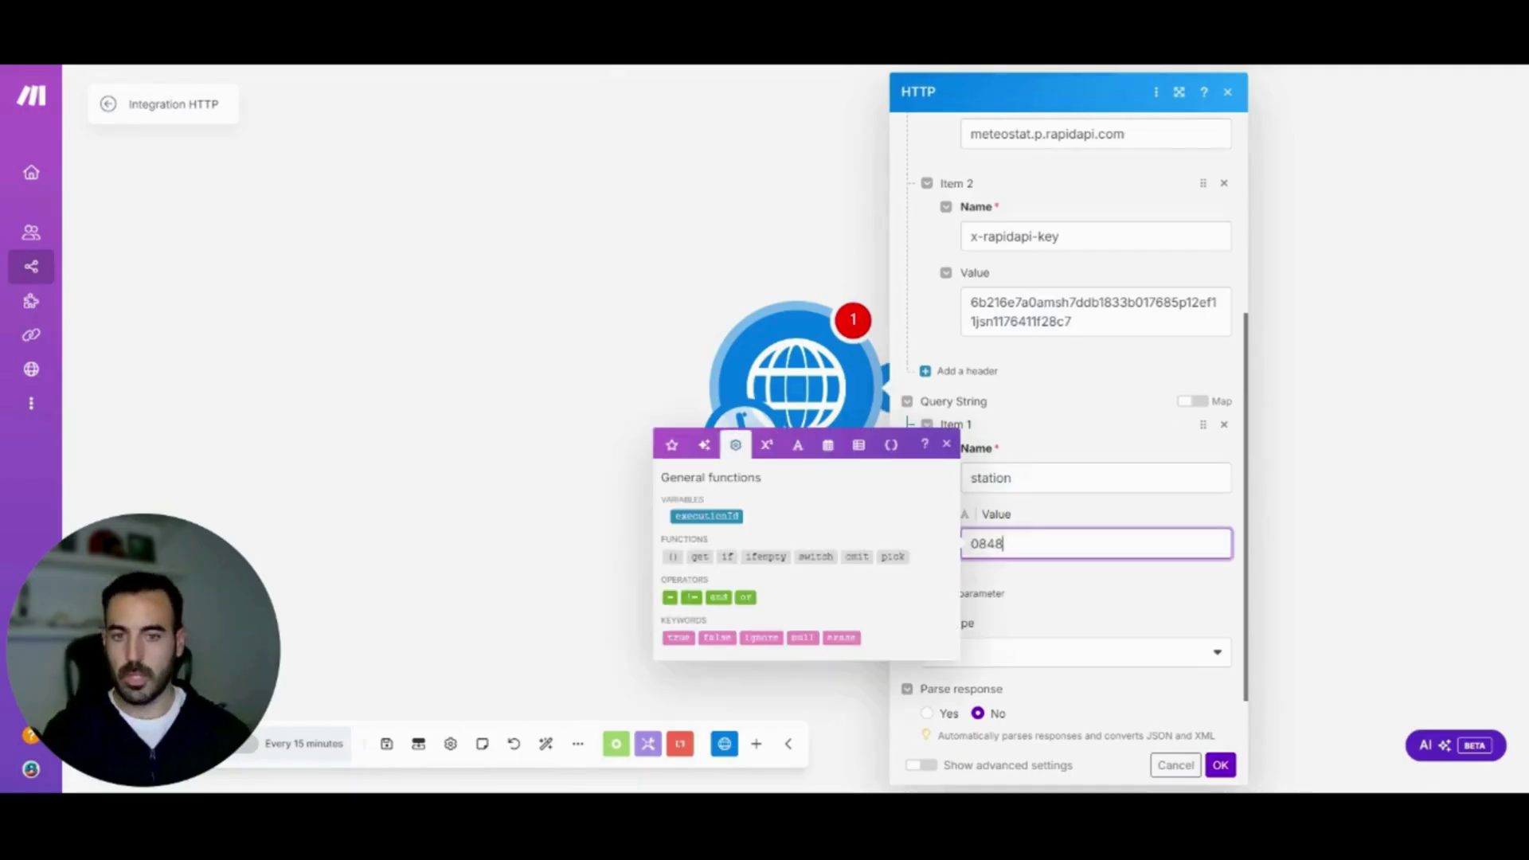
type("2")
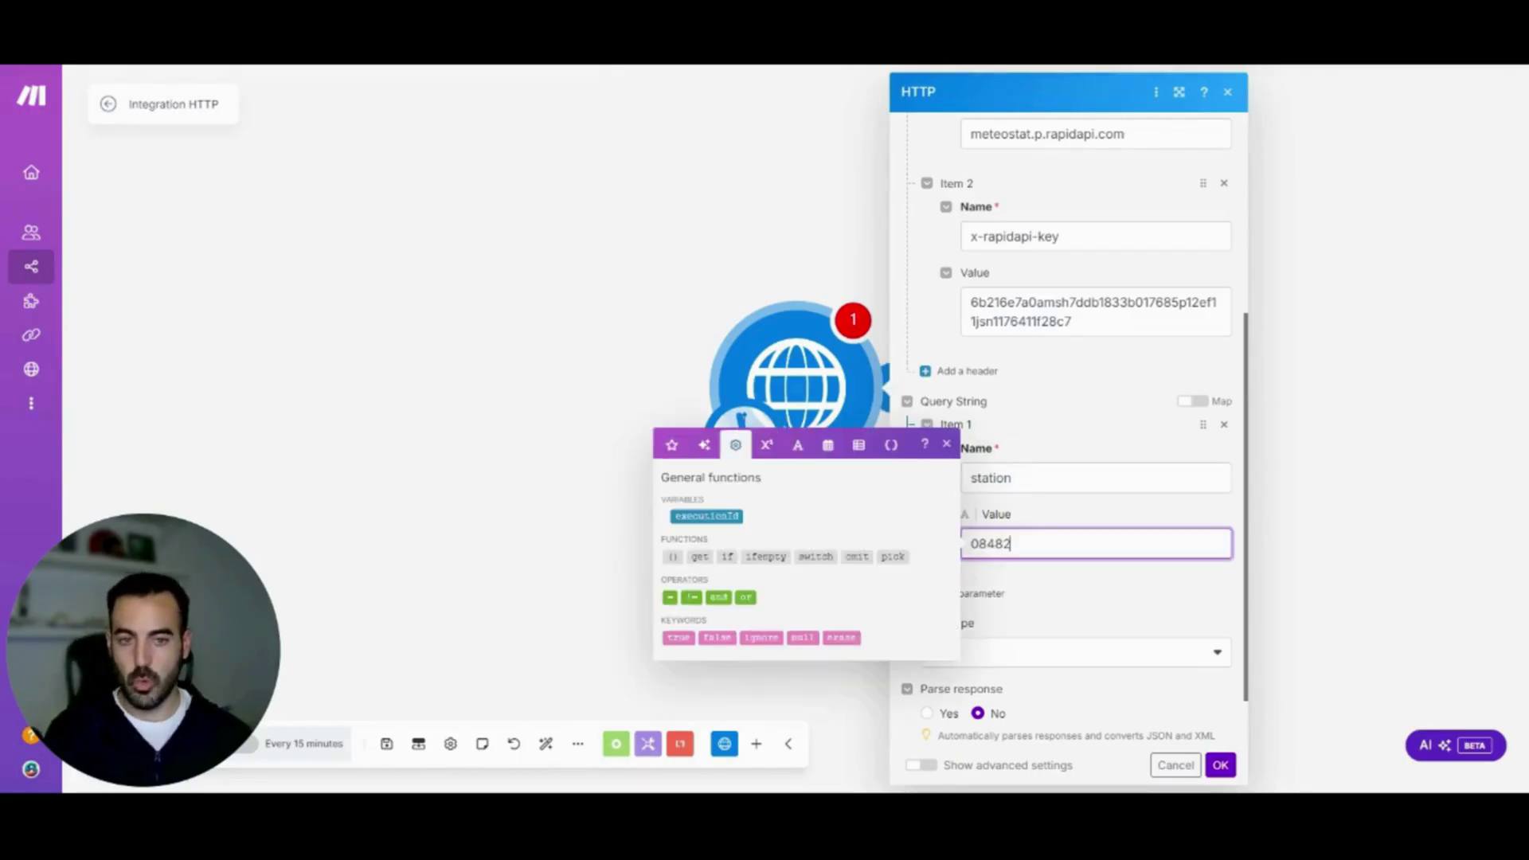
left_click(1079, 580)
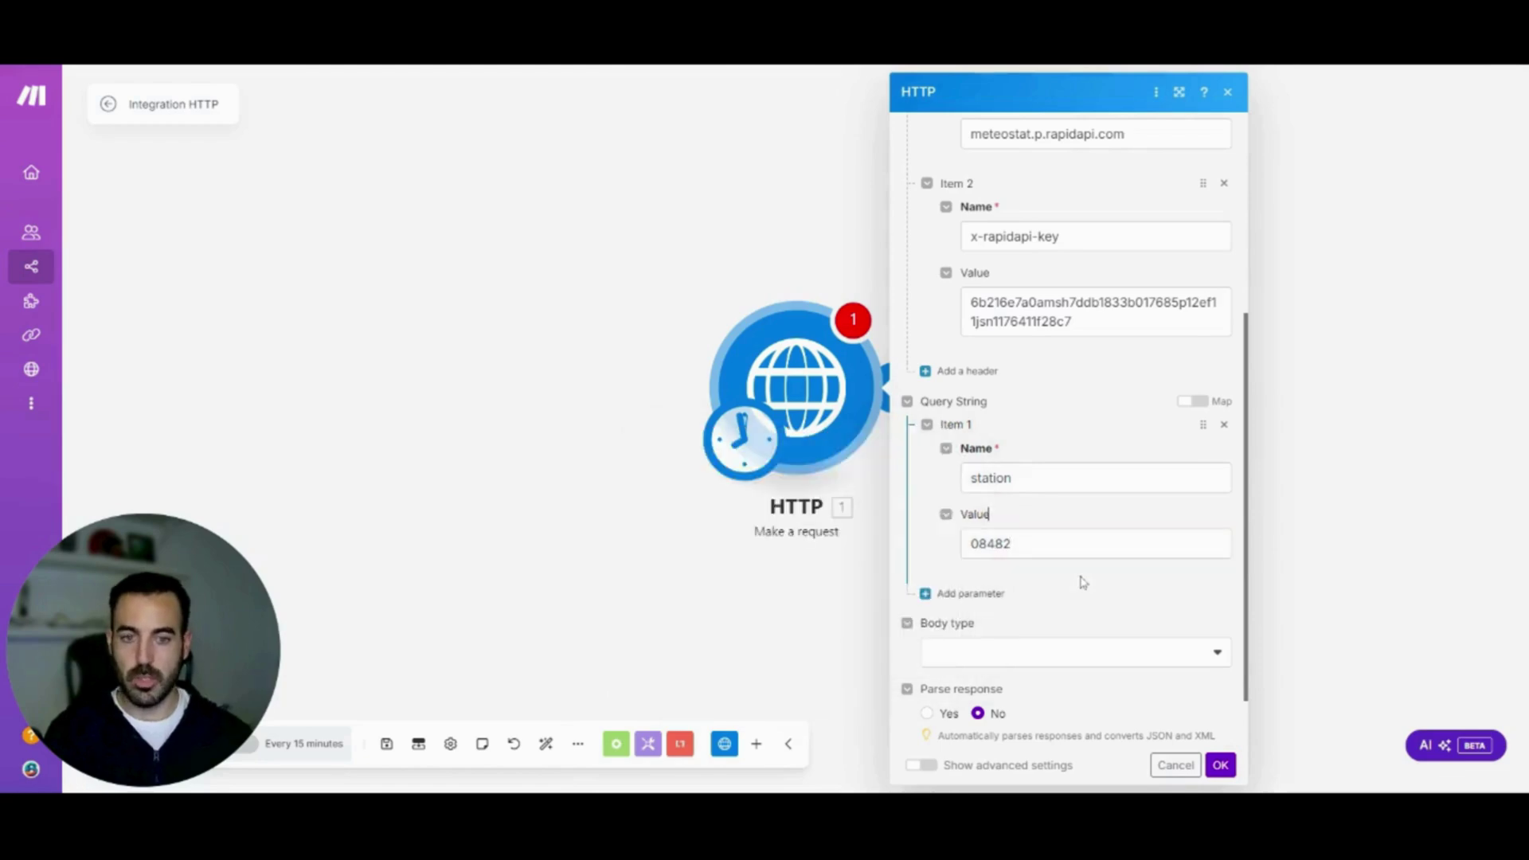
Add a start query parameter, correcting its date from 2024-11-18 to 2024-11-16
left_click(971, 594)
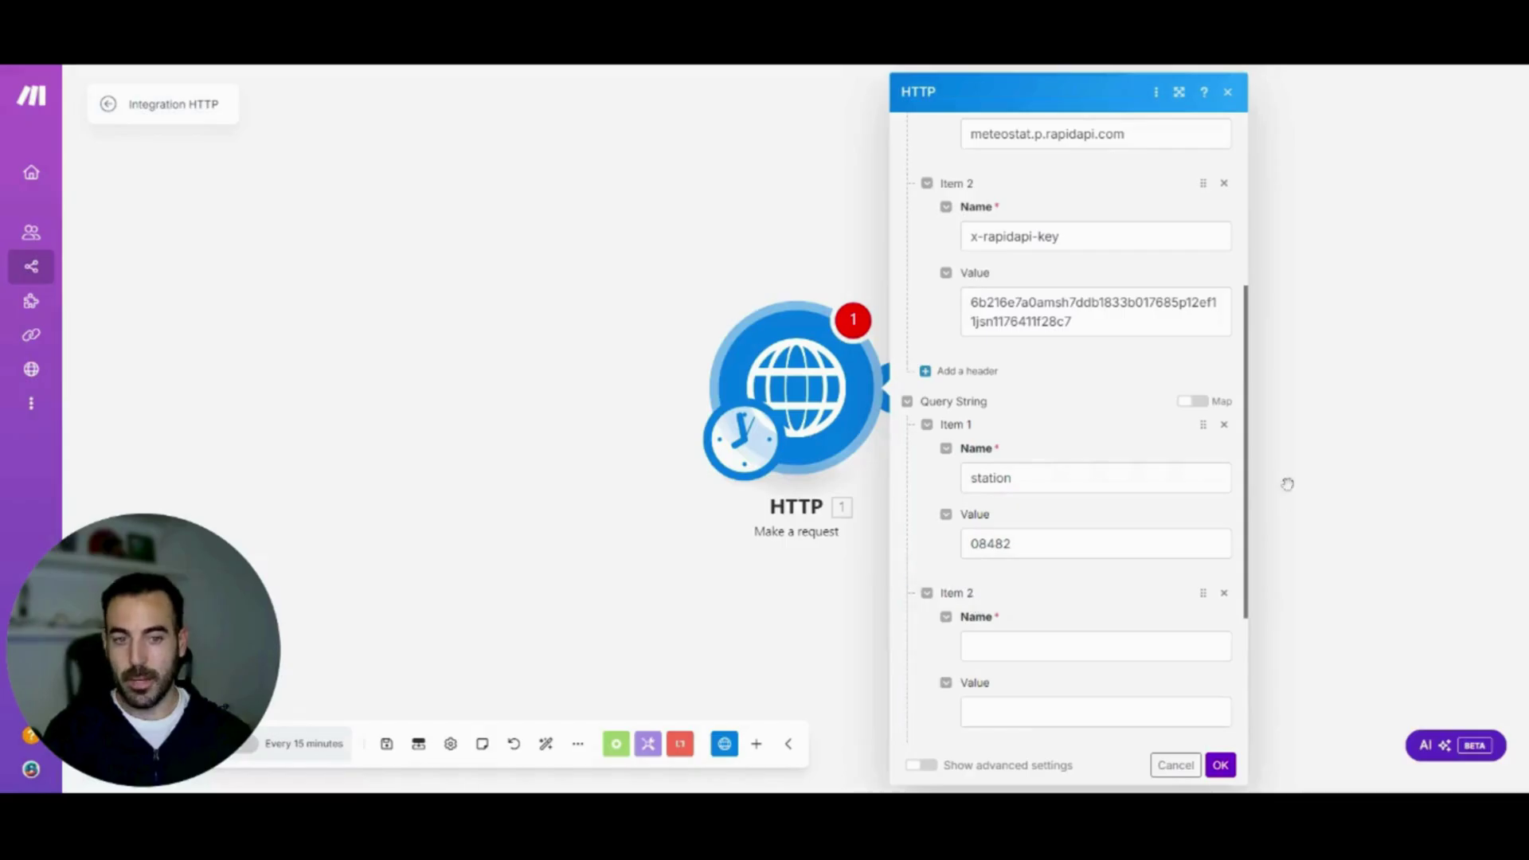
left_click(1018, 645)
type("start")
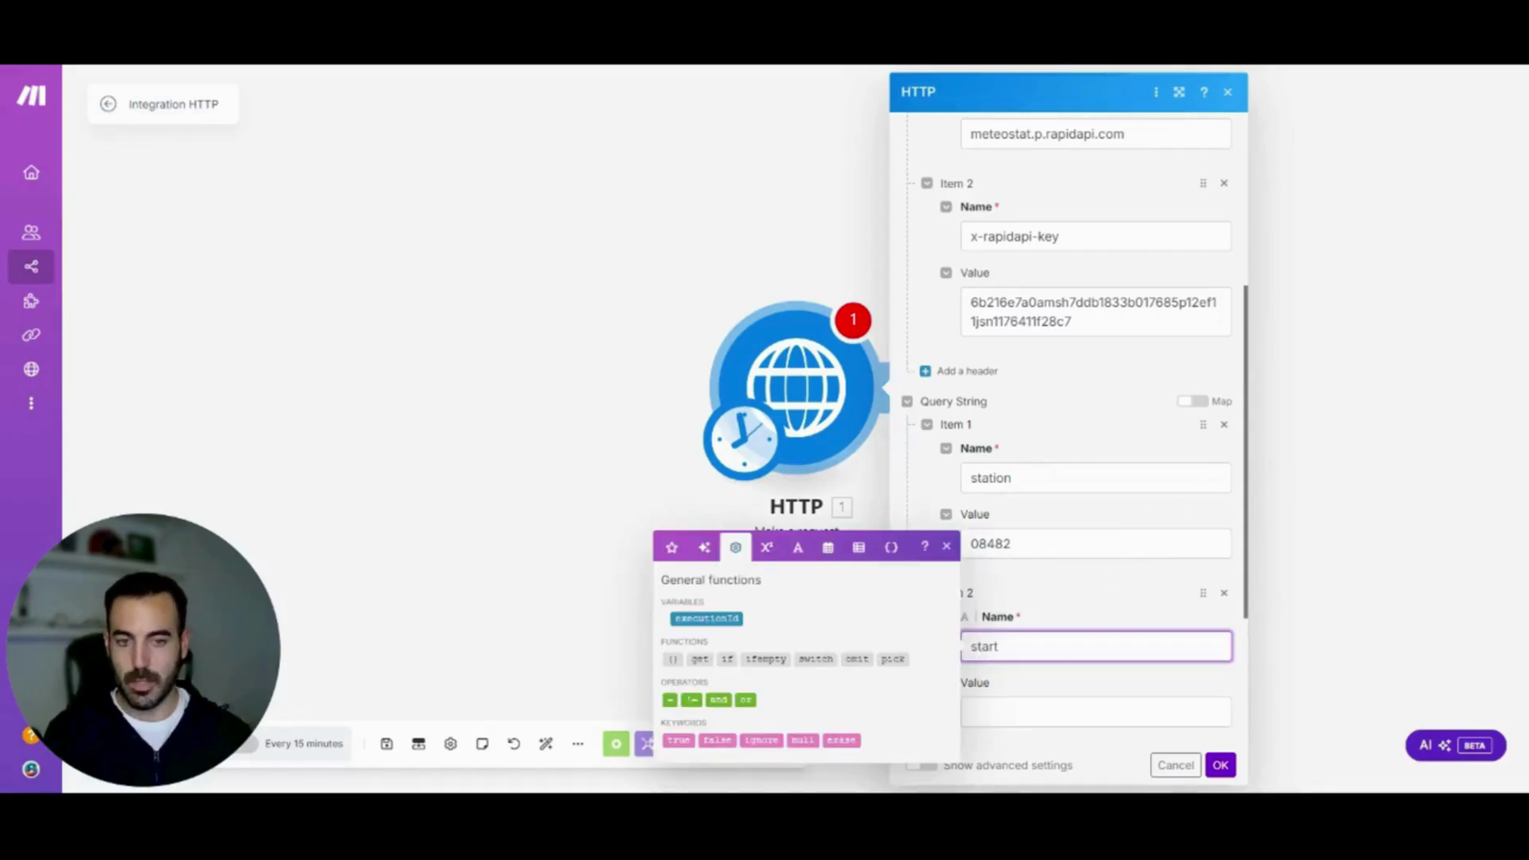
left_click(1097, 711)
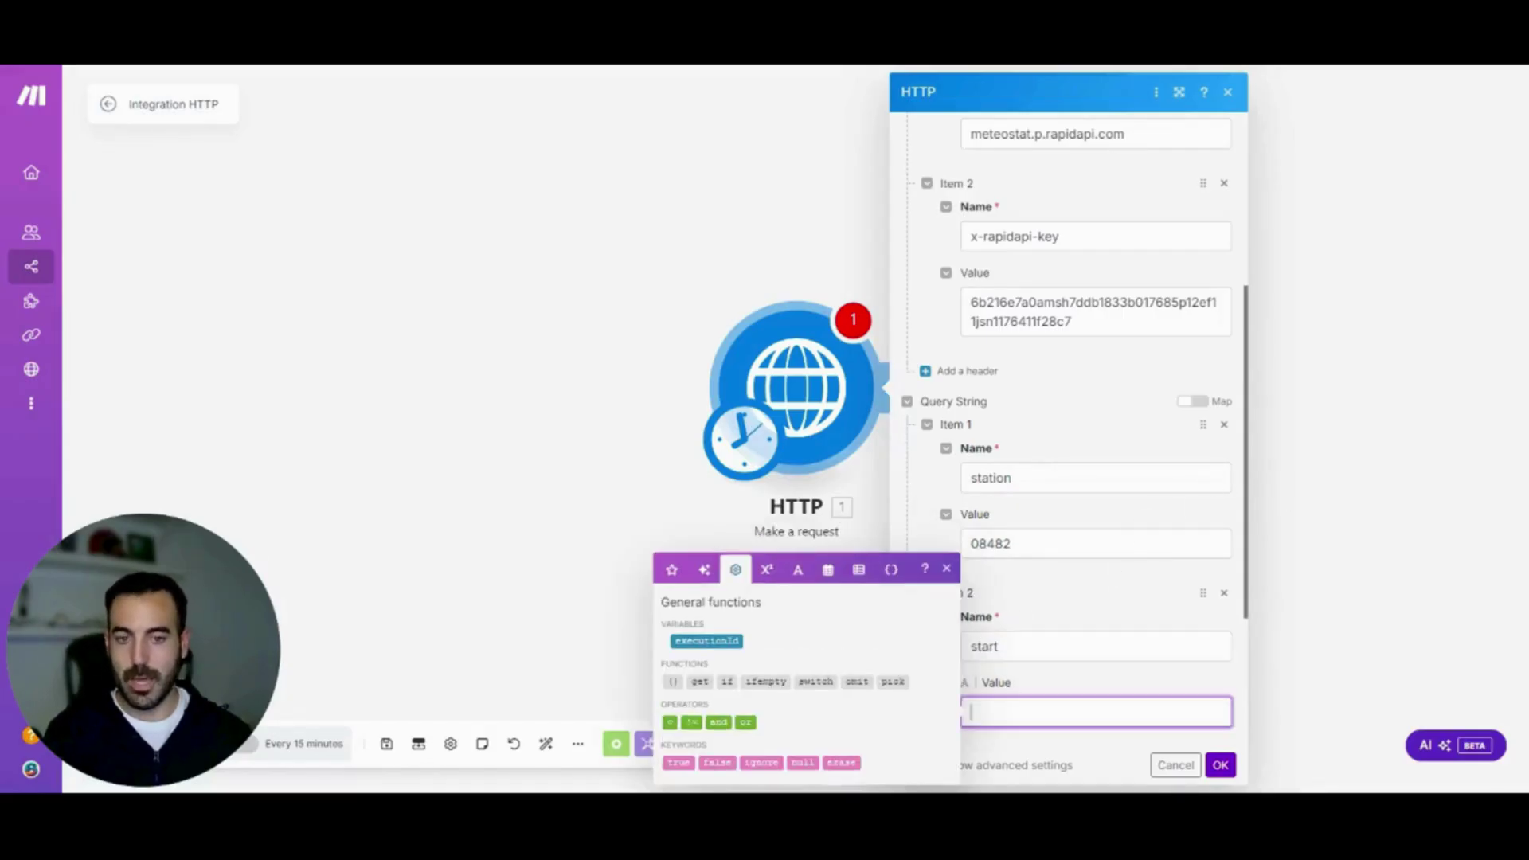
type("2024")
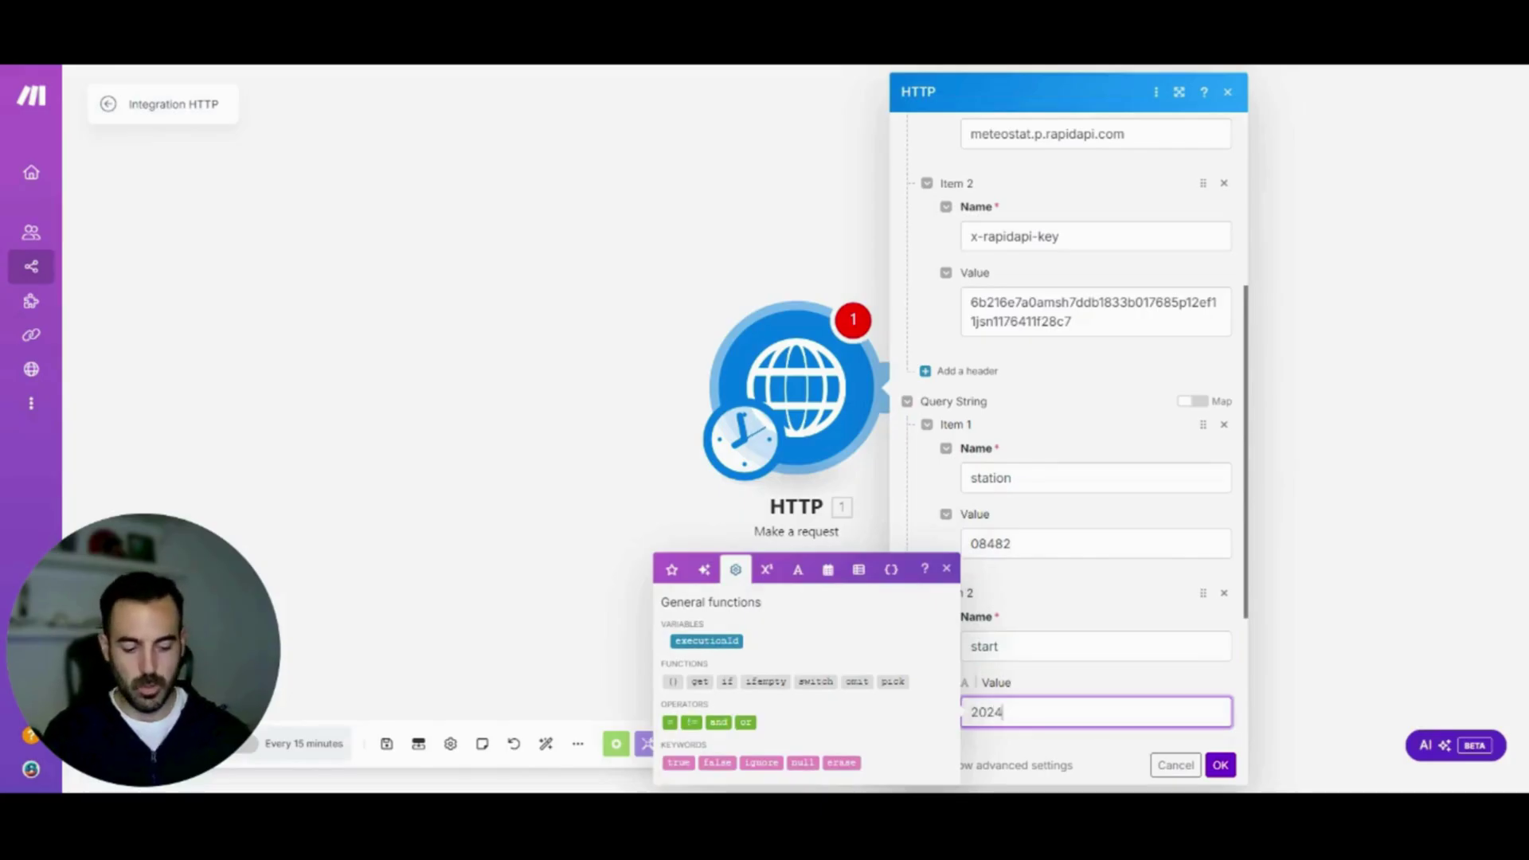
type("-11")
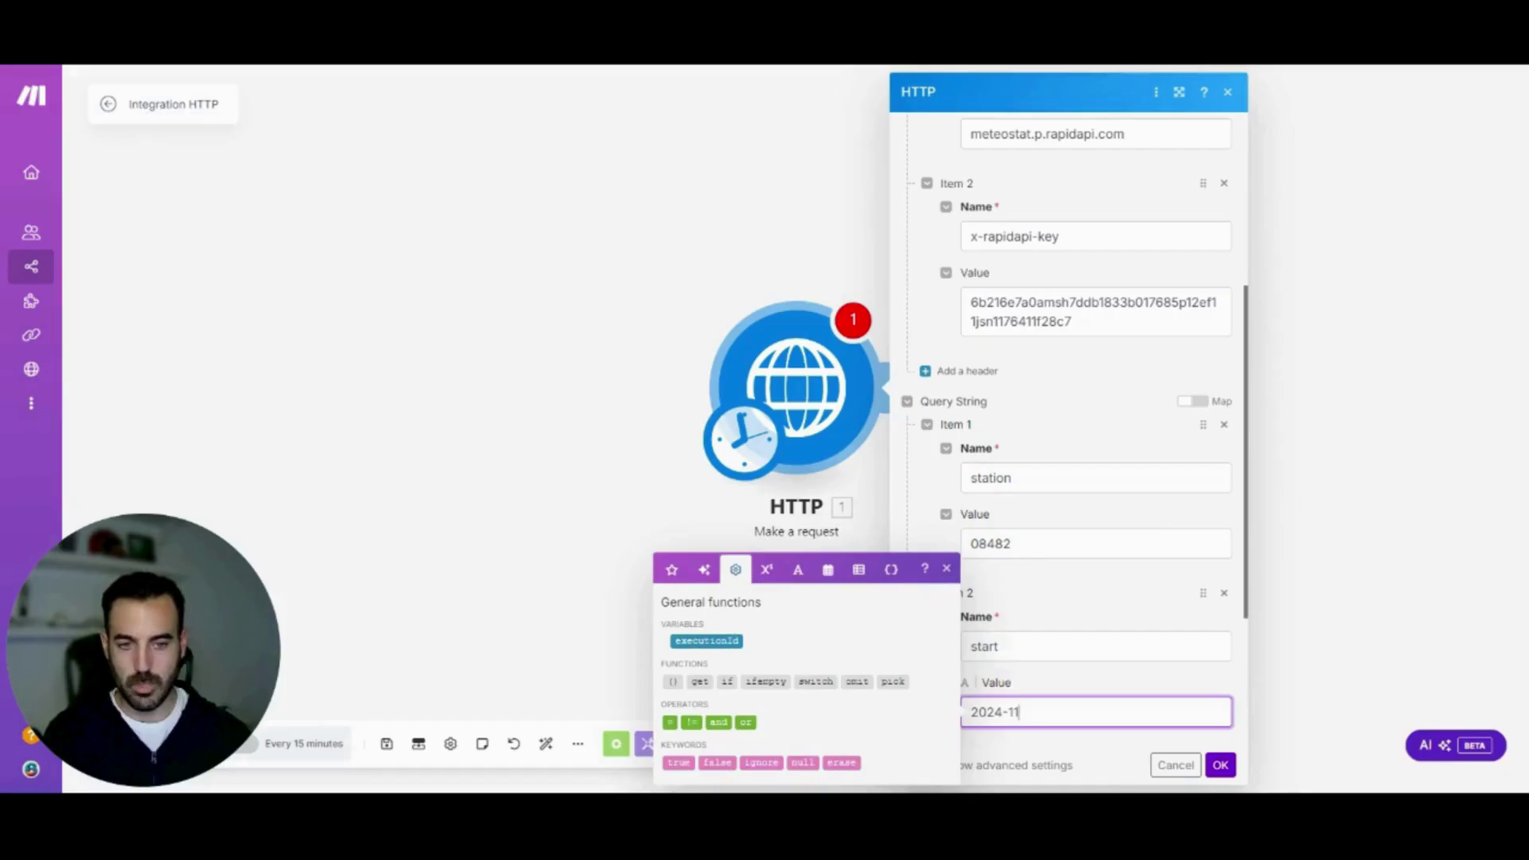
type("-")
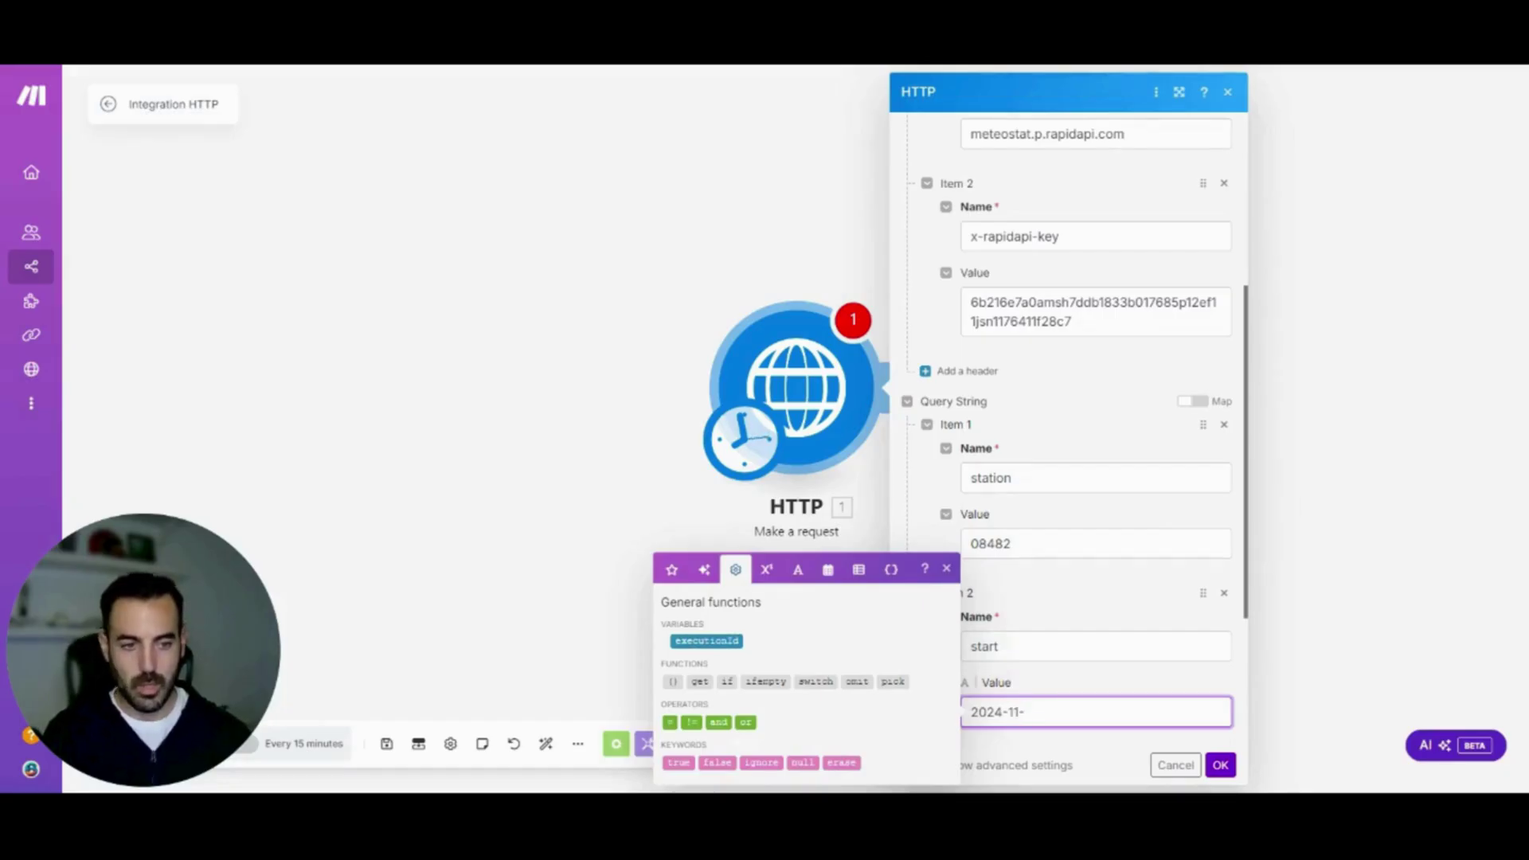
type("18")
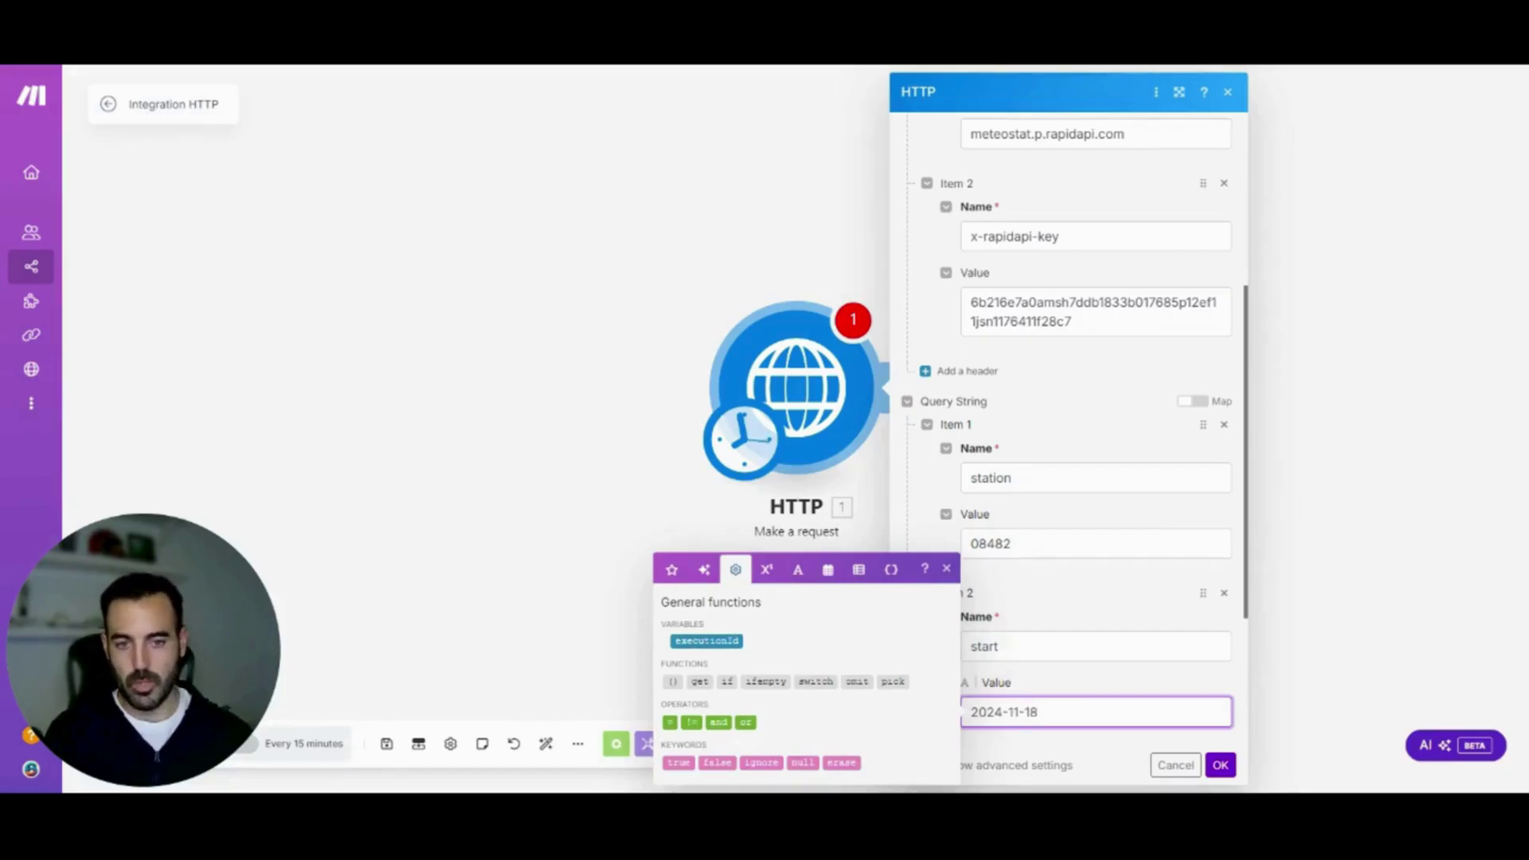
left_click(1127, 676)
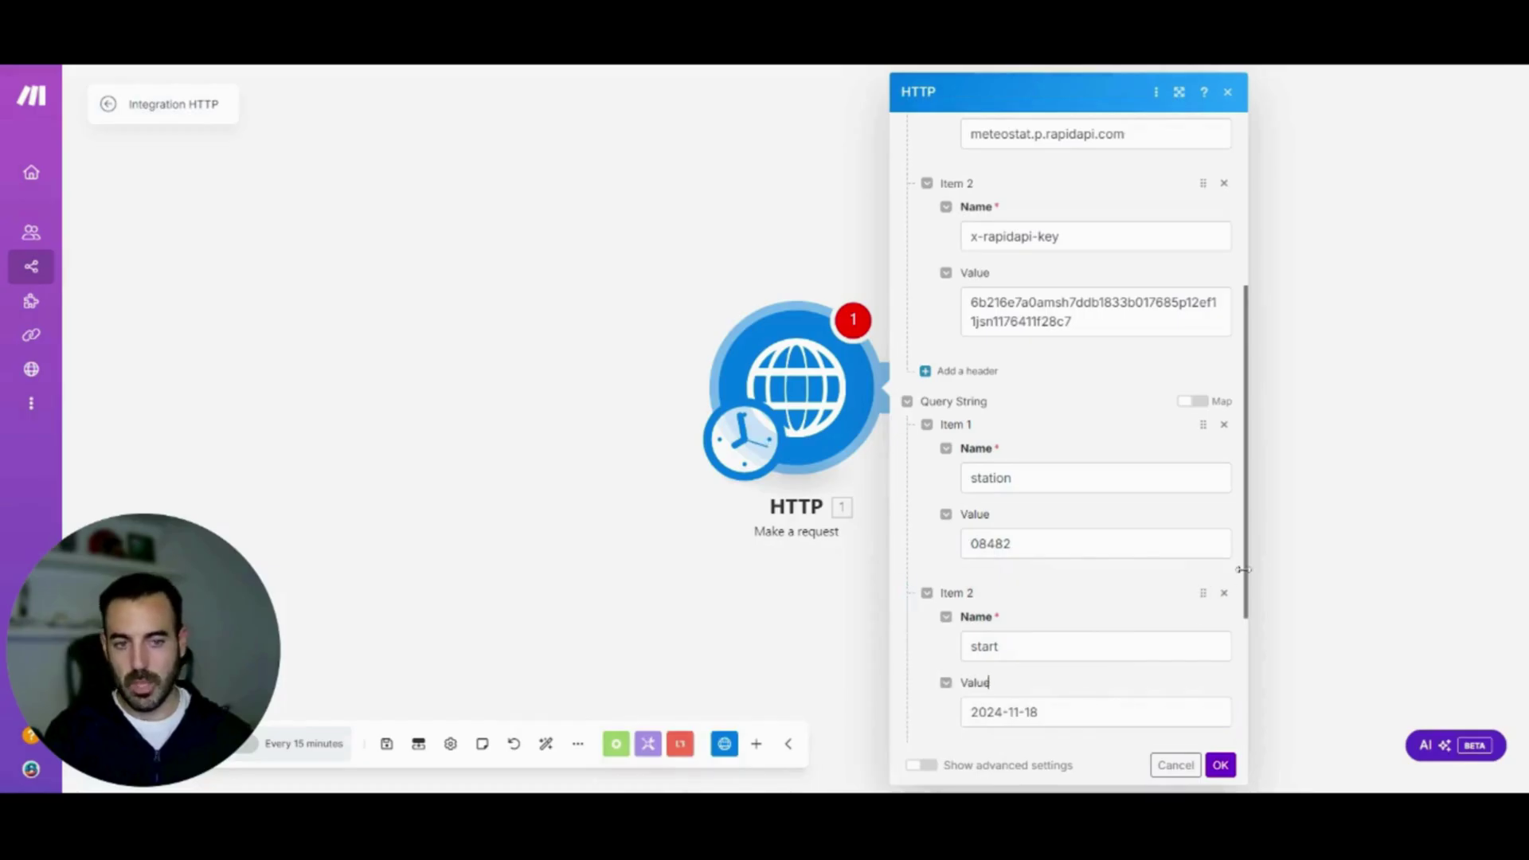
scroll(989, 682, "down", 3)
left_click(1037, 587)
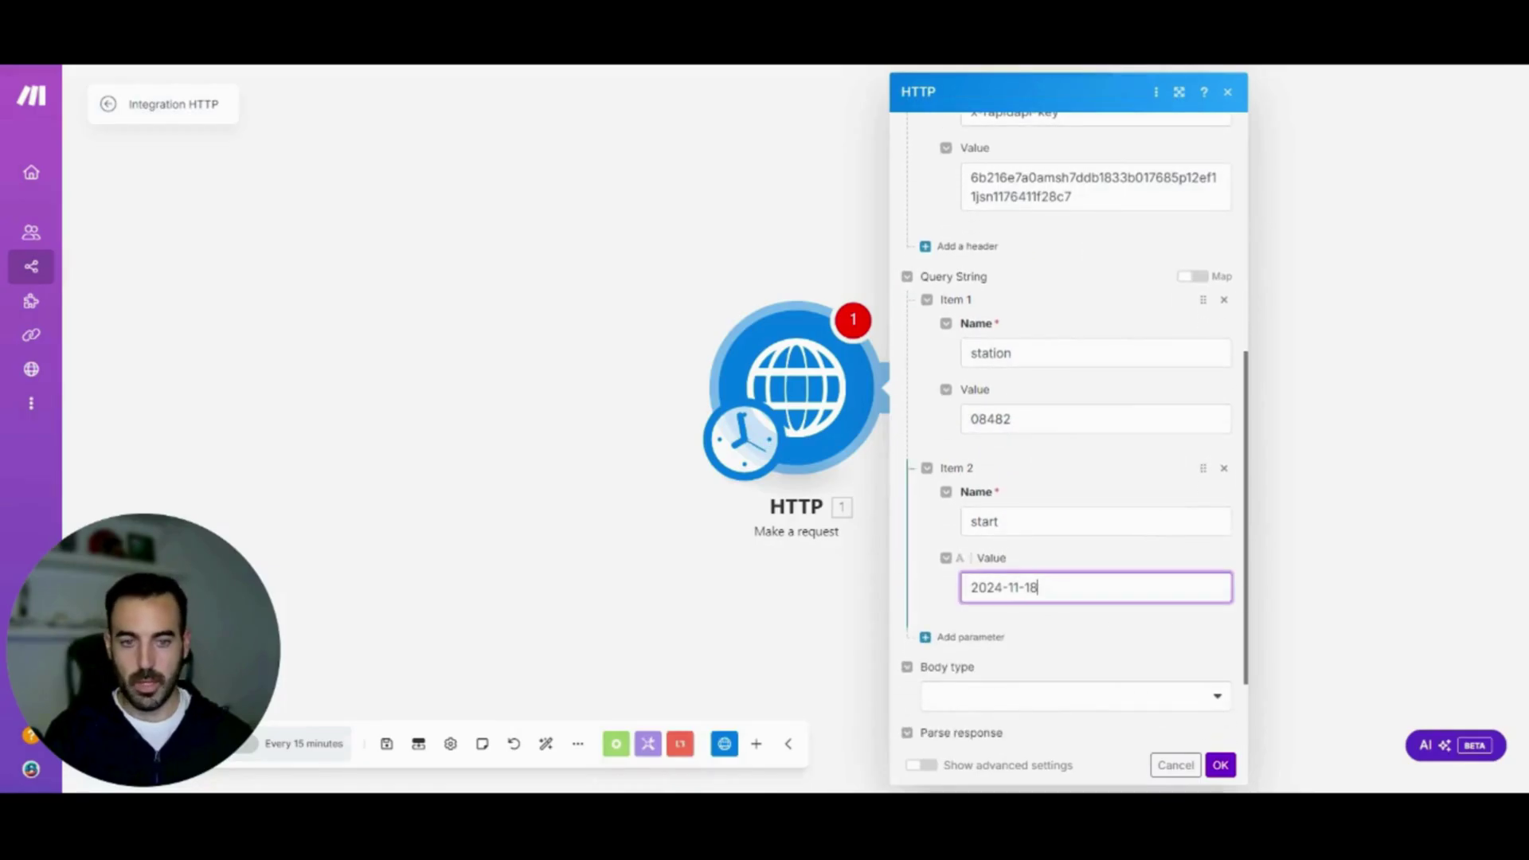
key("BackSpace")
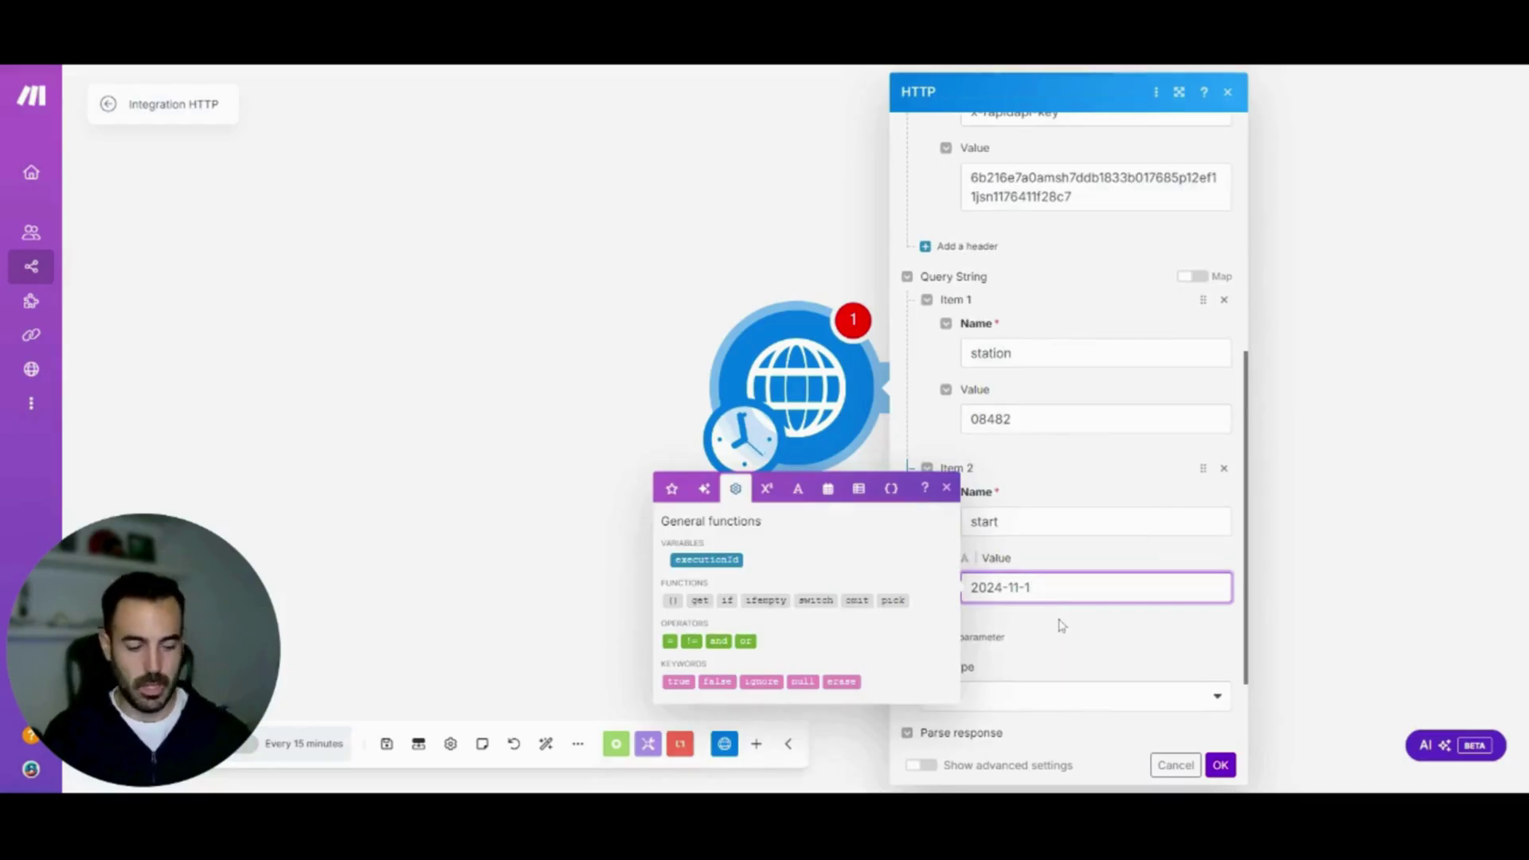
type("6")
left_click(1058, 624)
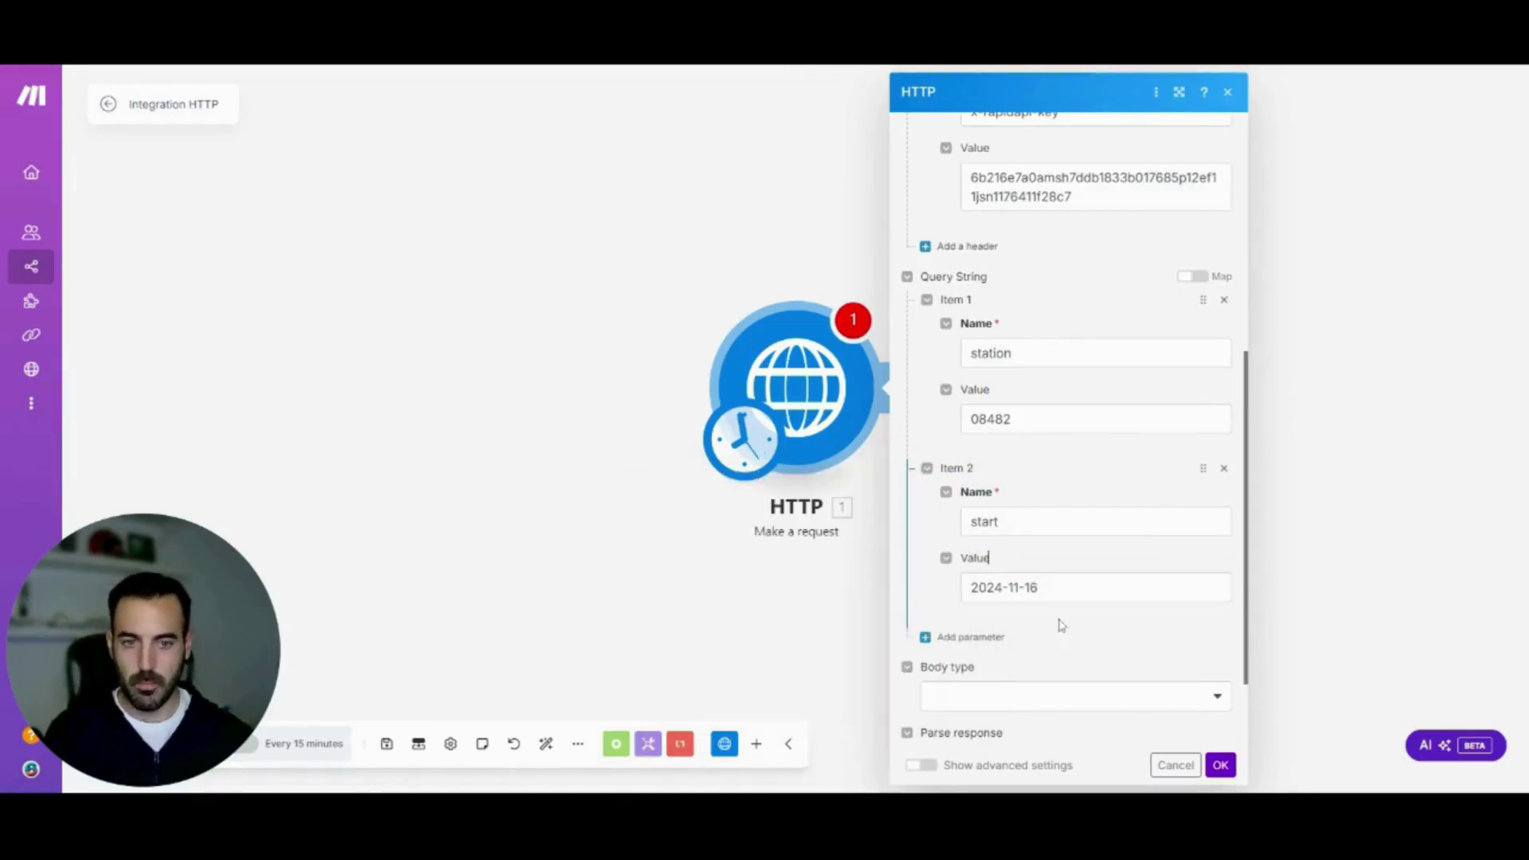
Add a third query parameter, end, with value 2024-11-18
left_click(984, 638)
left_click(999, 683)
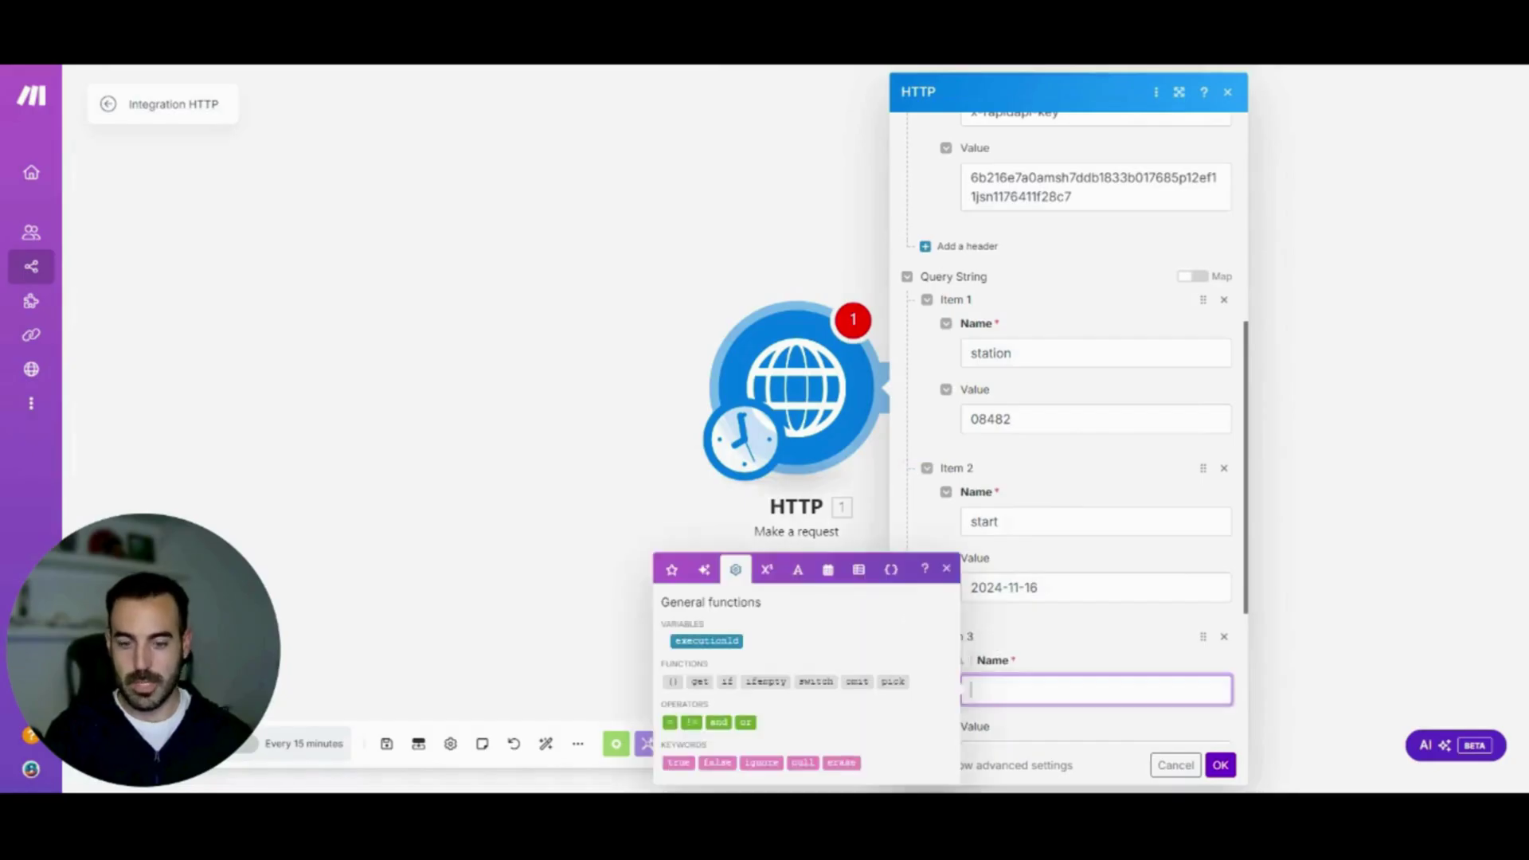
type("end")
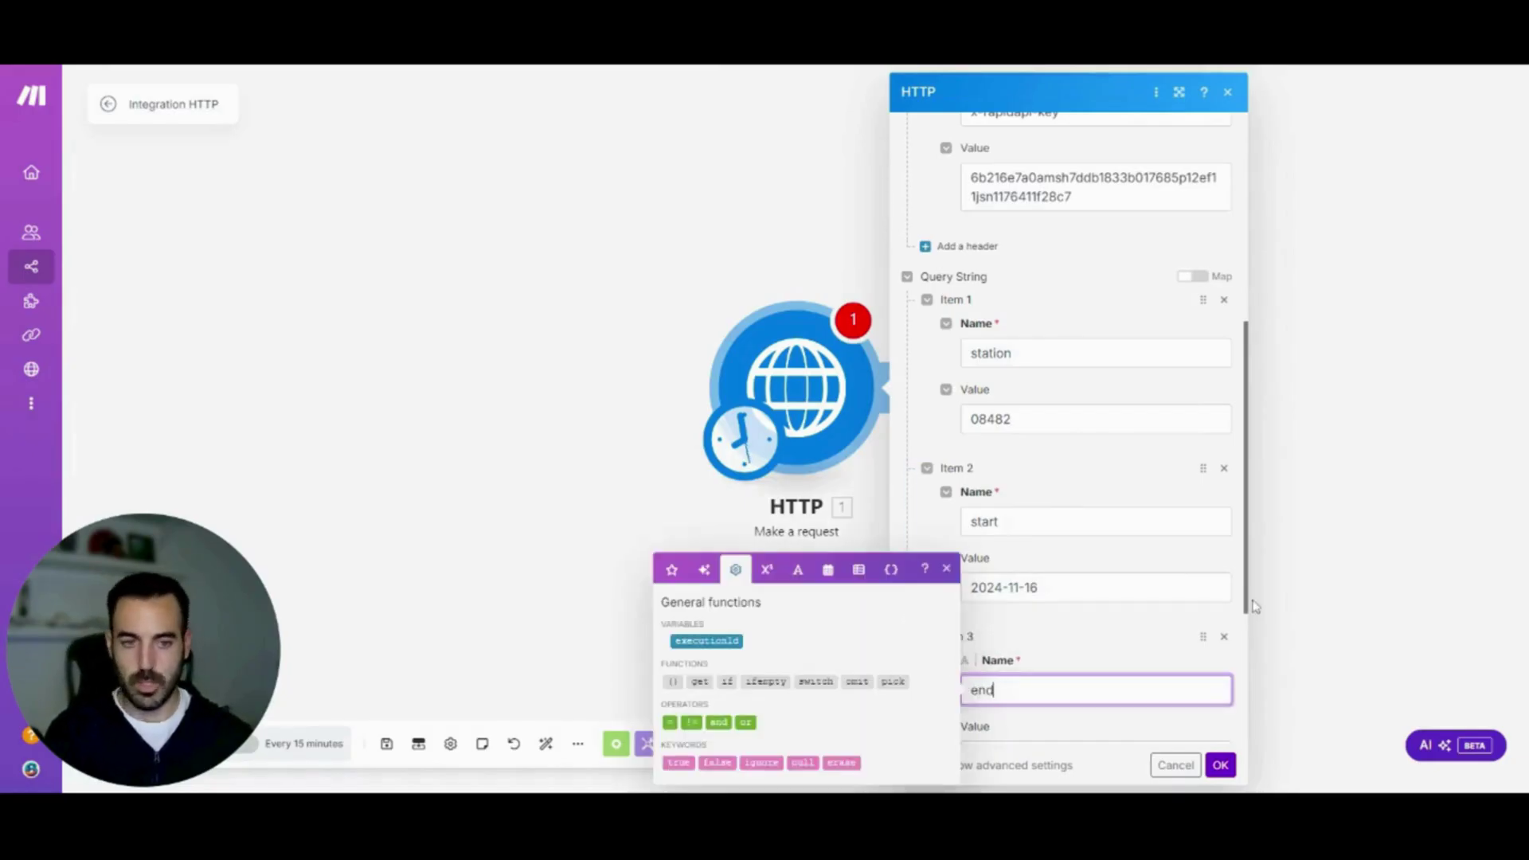
scroll(1249, 602, "down", 3)
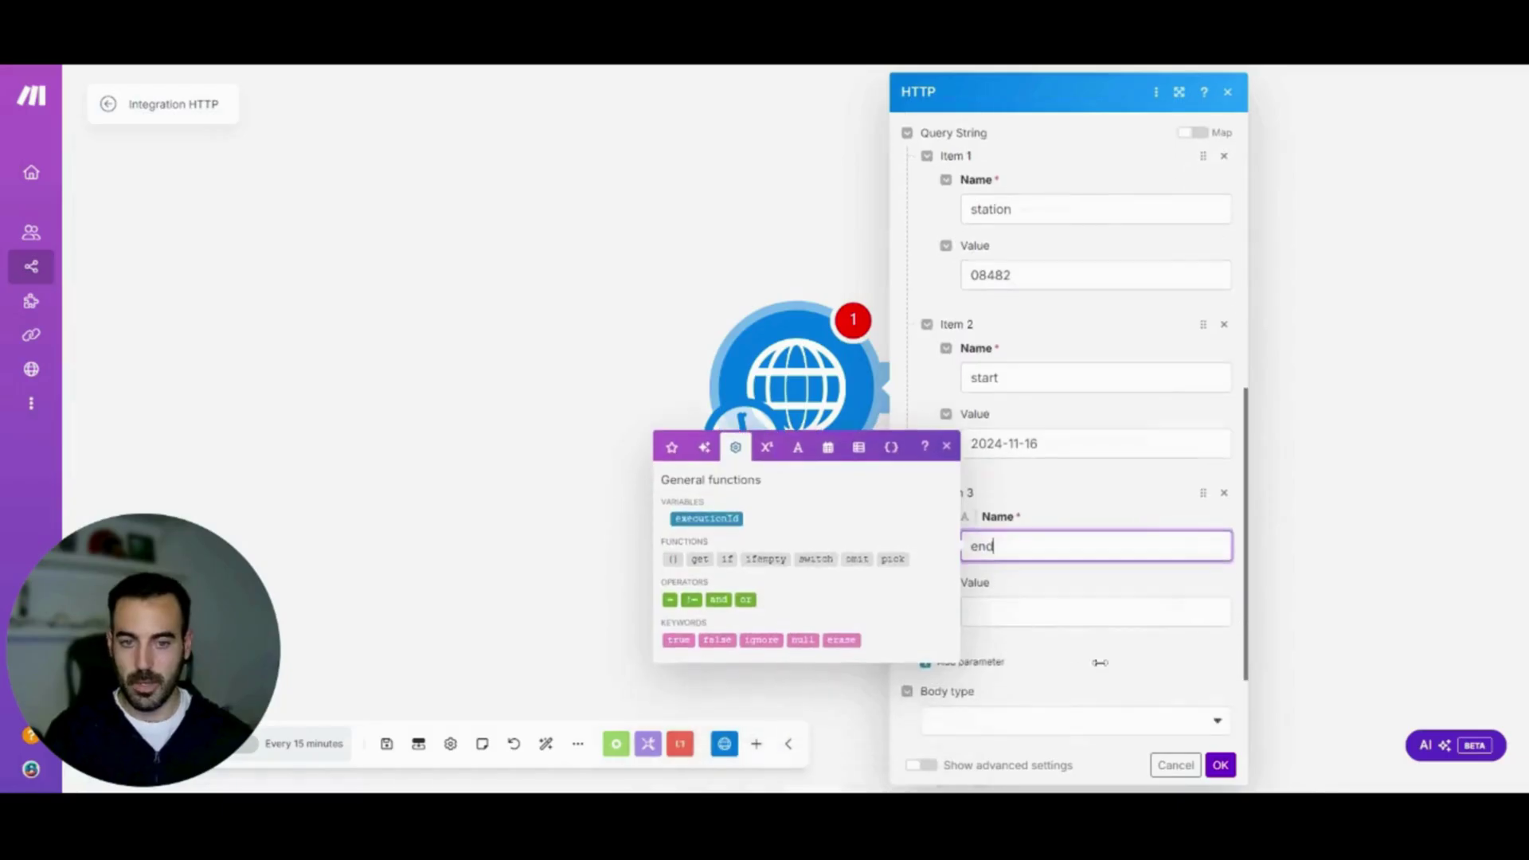
left_click(1096, 610)
type("202")
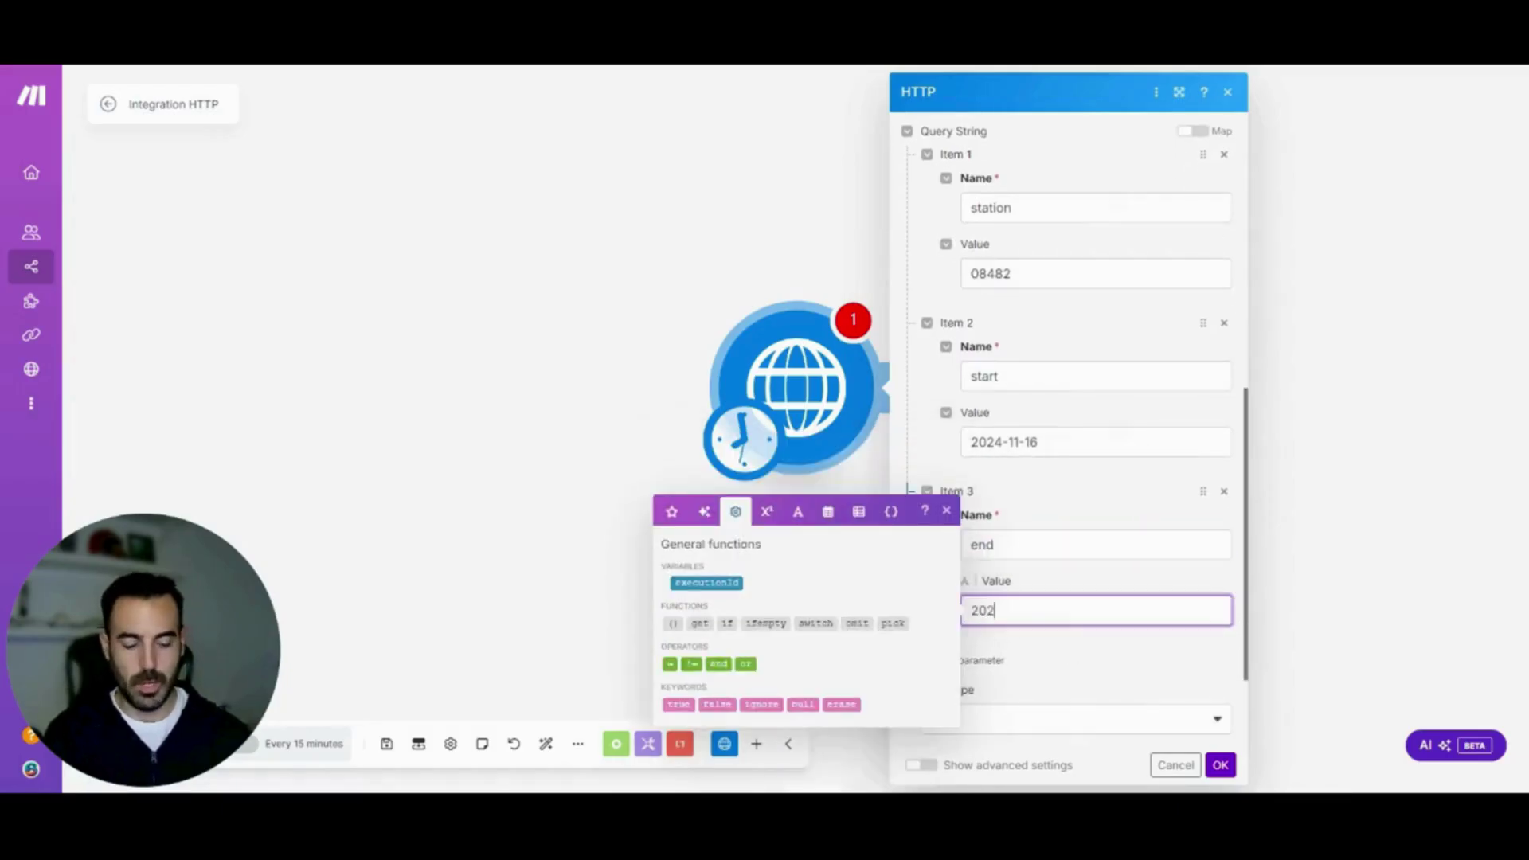
type("4-11")
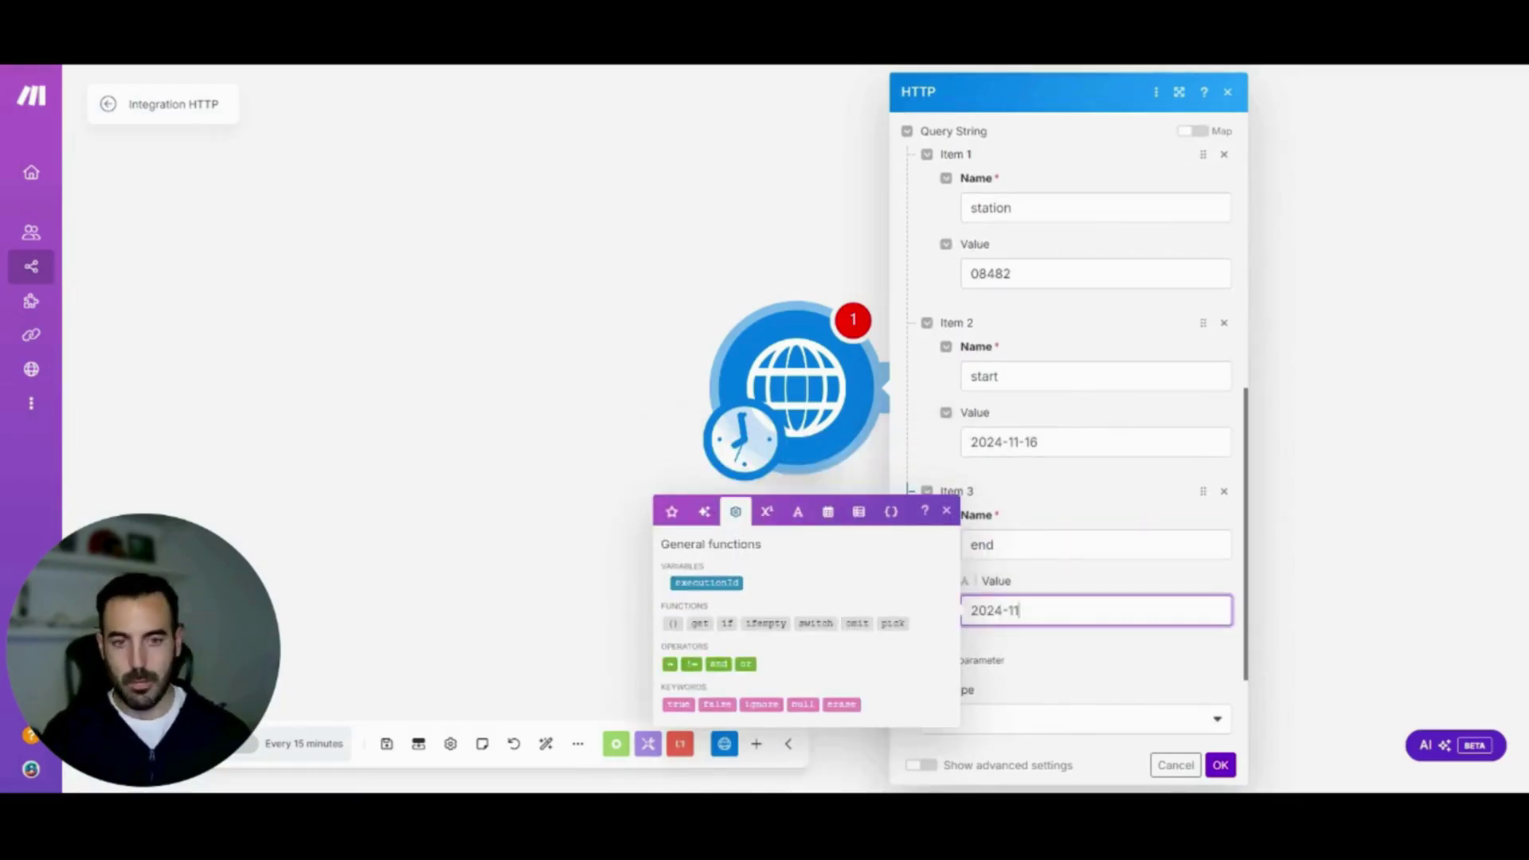
type("-18")
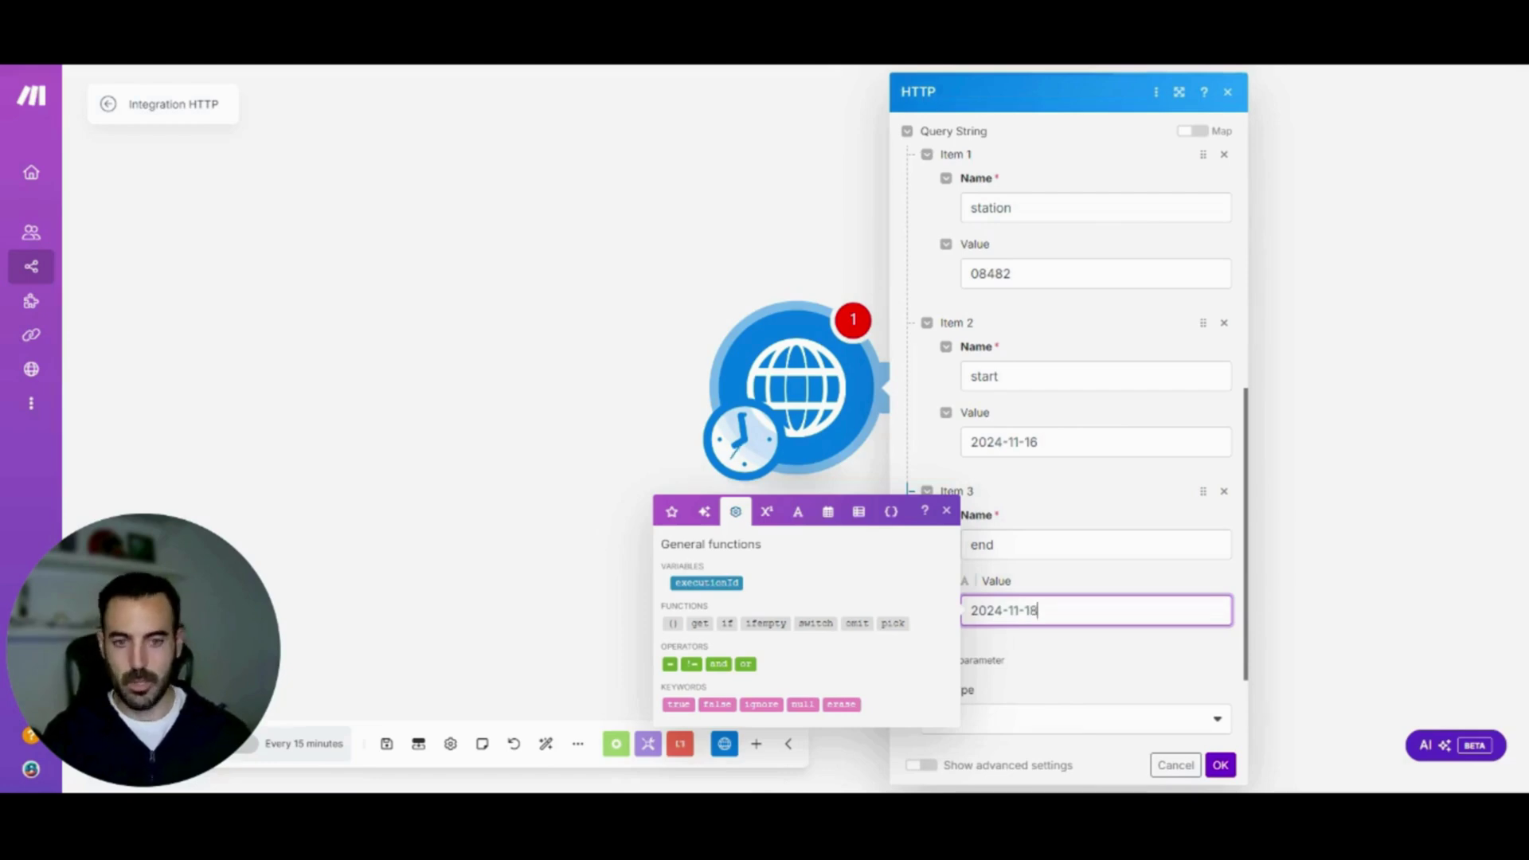
key("Escape")
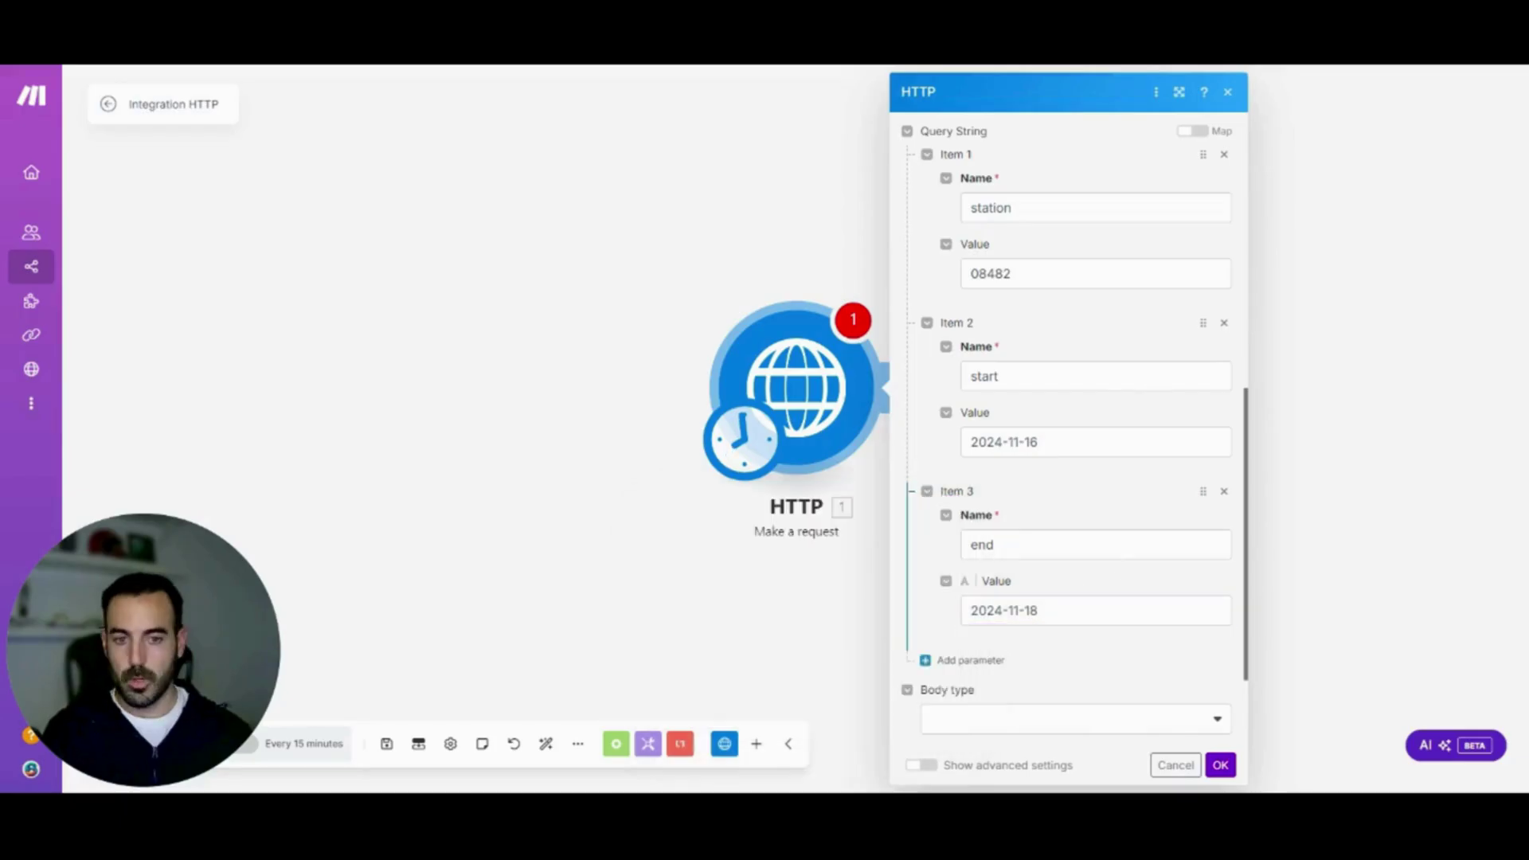
Browse the end value's Date and time functions, keep 2024-11-18 unchanged, and save the HTTP settings
left_click(1038, 610)
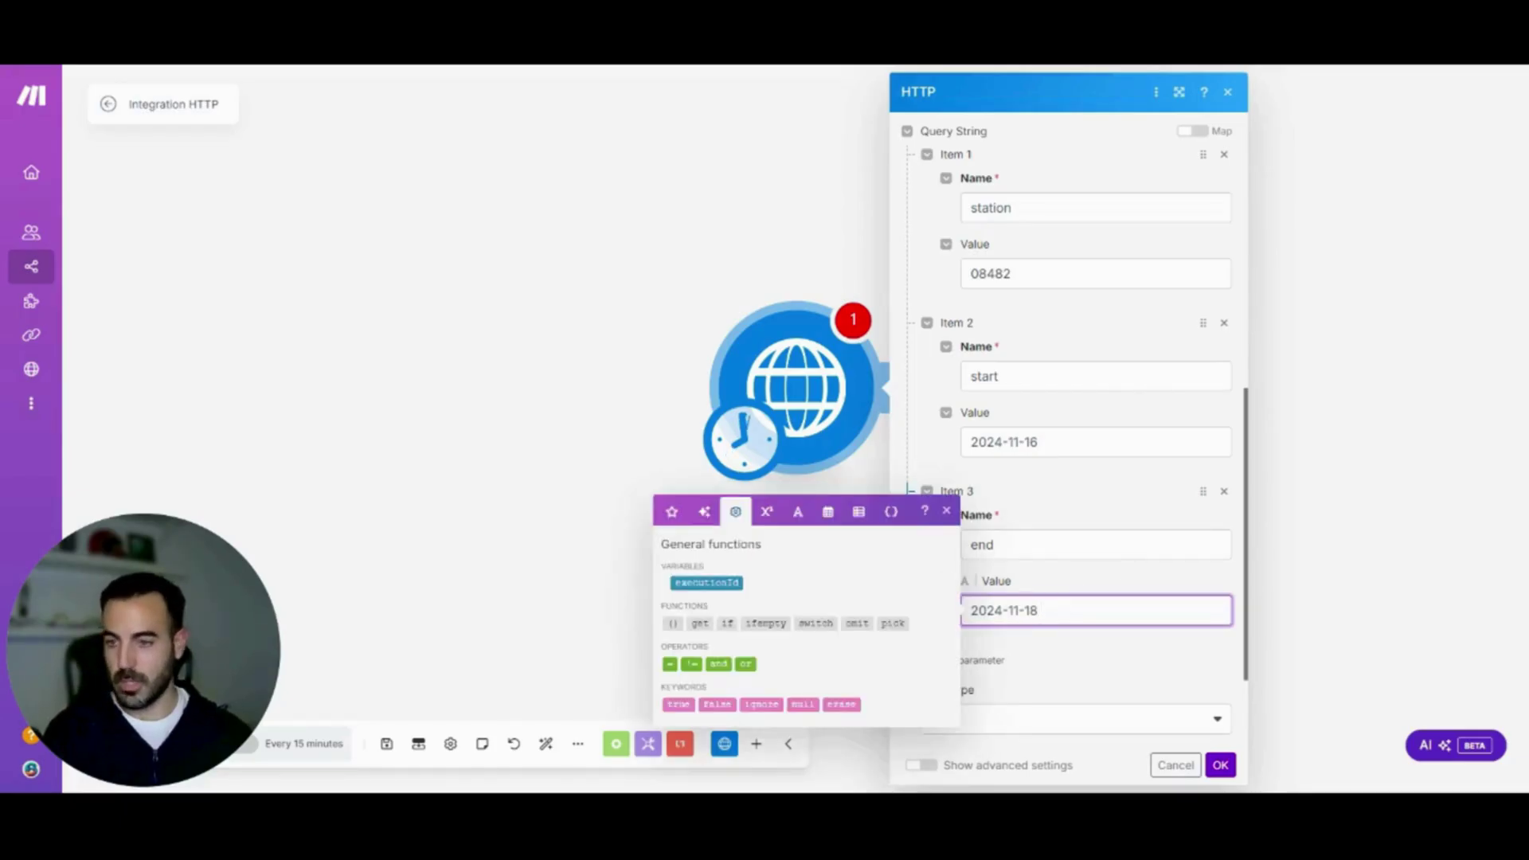
left_click(829, 511)
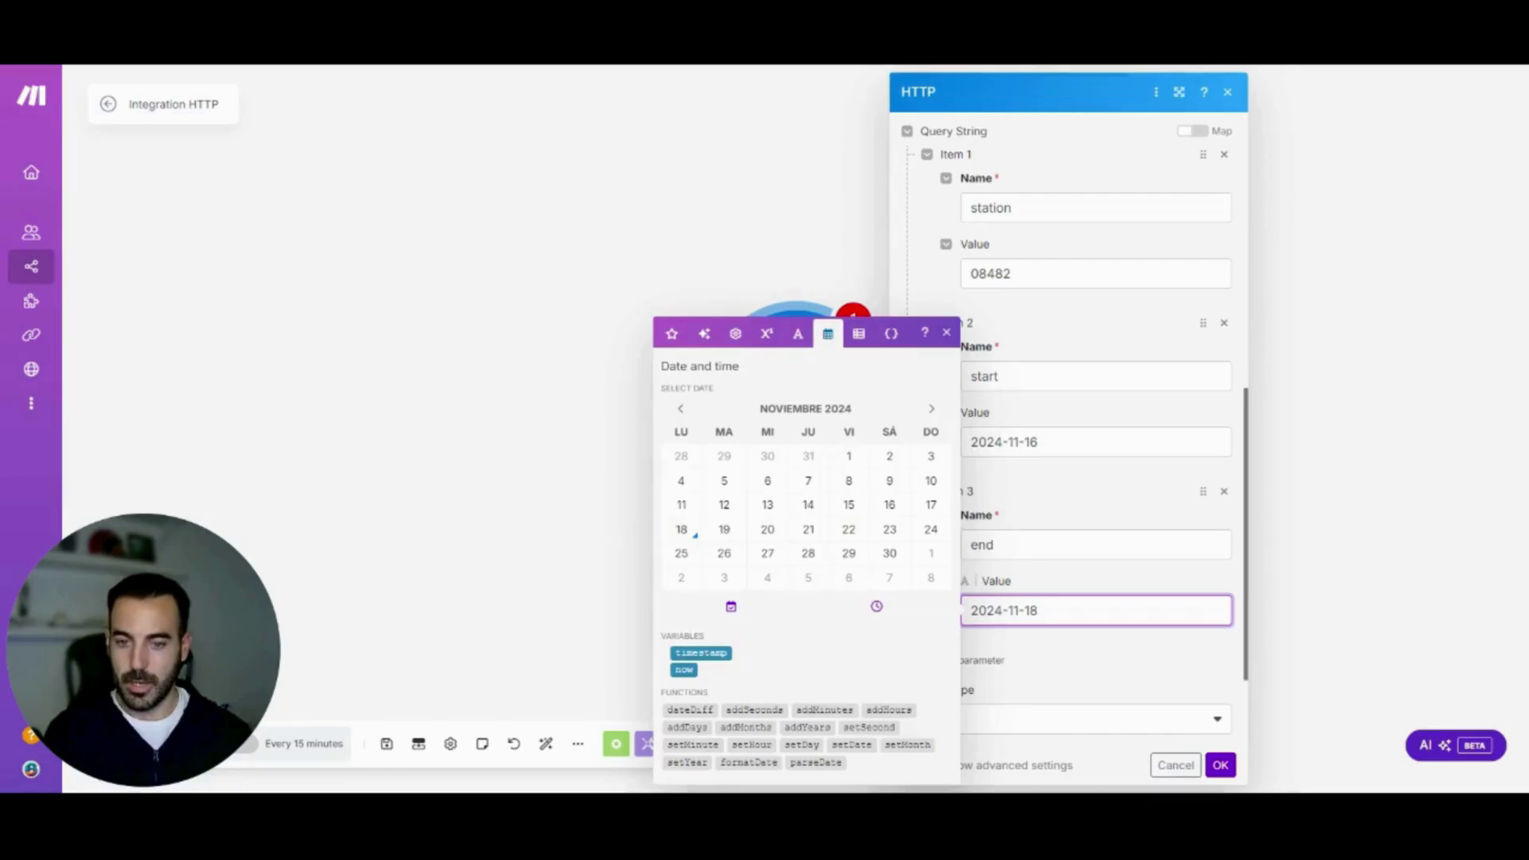
mouse_move(741, 763)
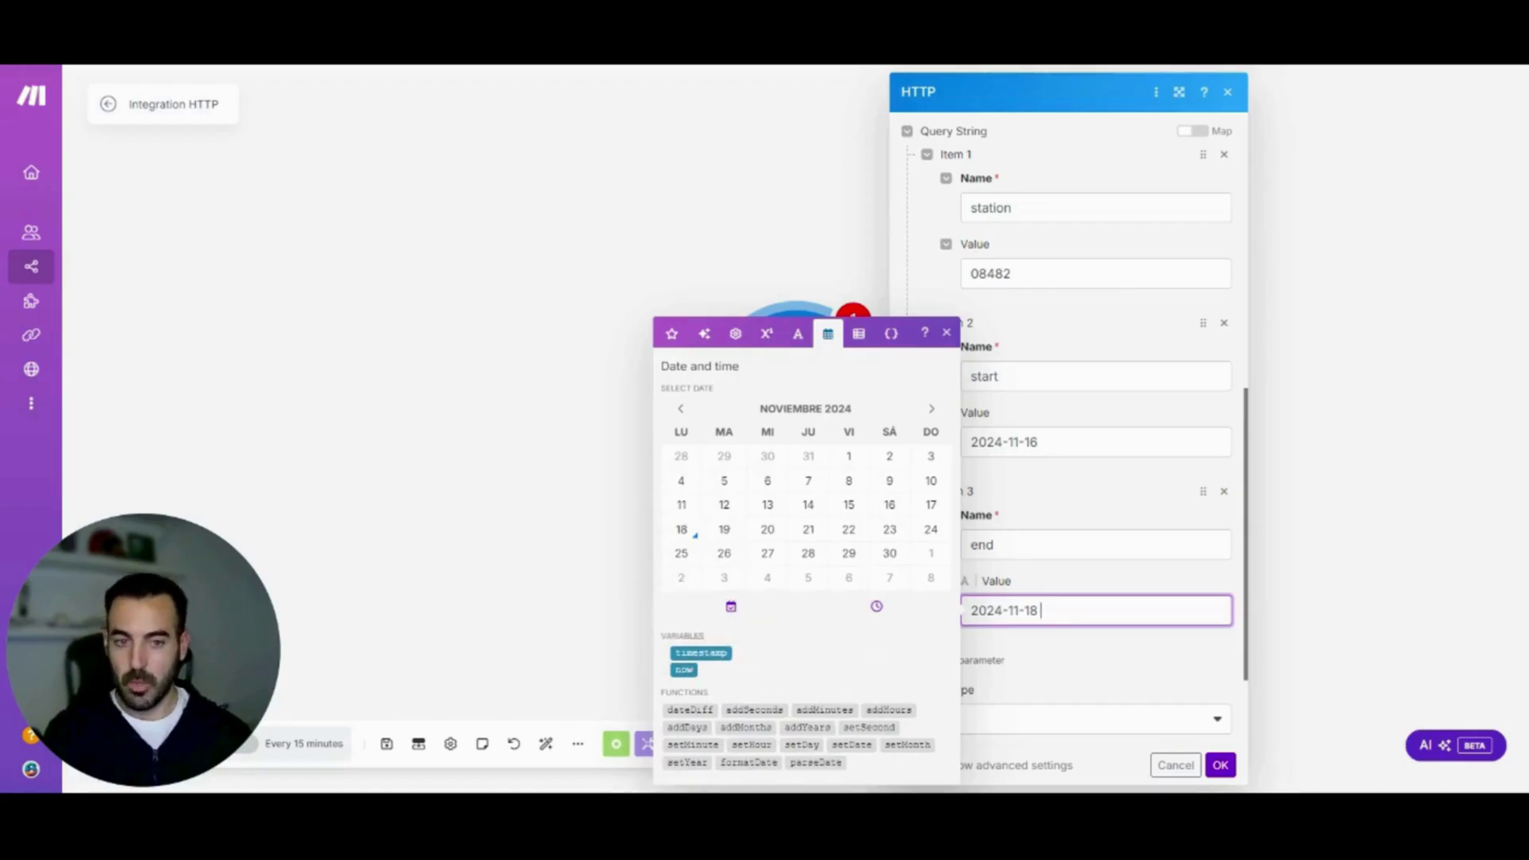
left_click(1051, 584)
left_click(1051, 610)
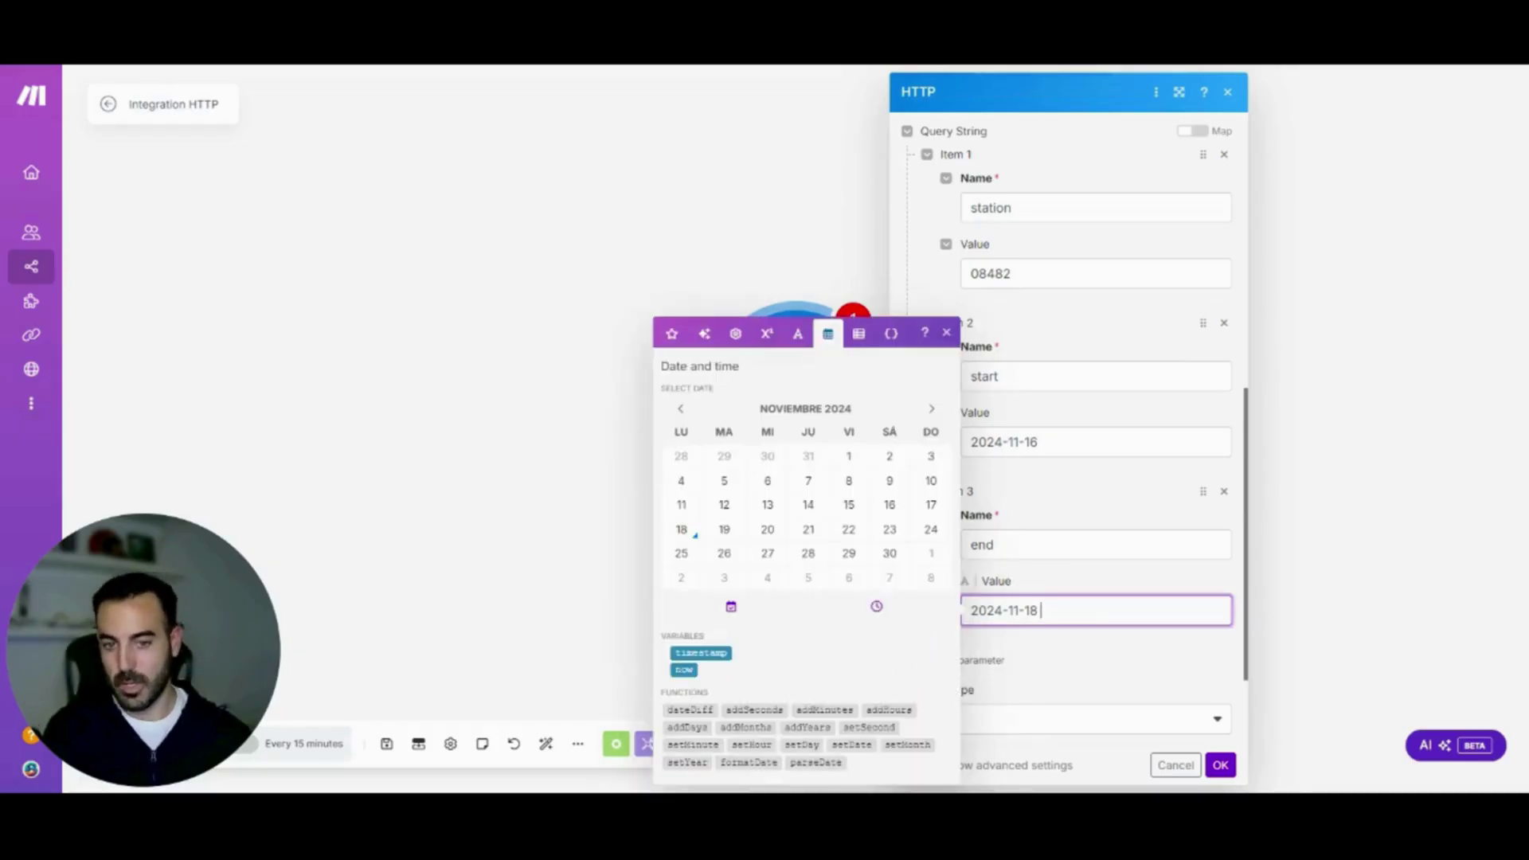
left_click(1051, 583)
left_click(1220, 765)
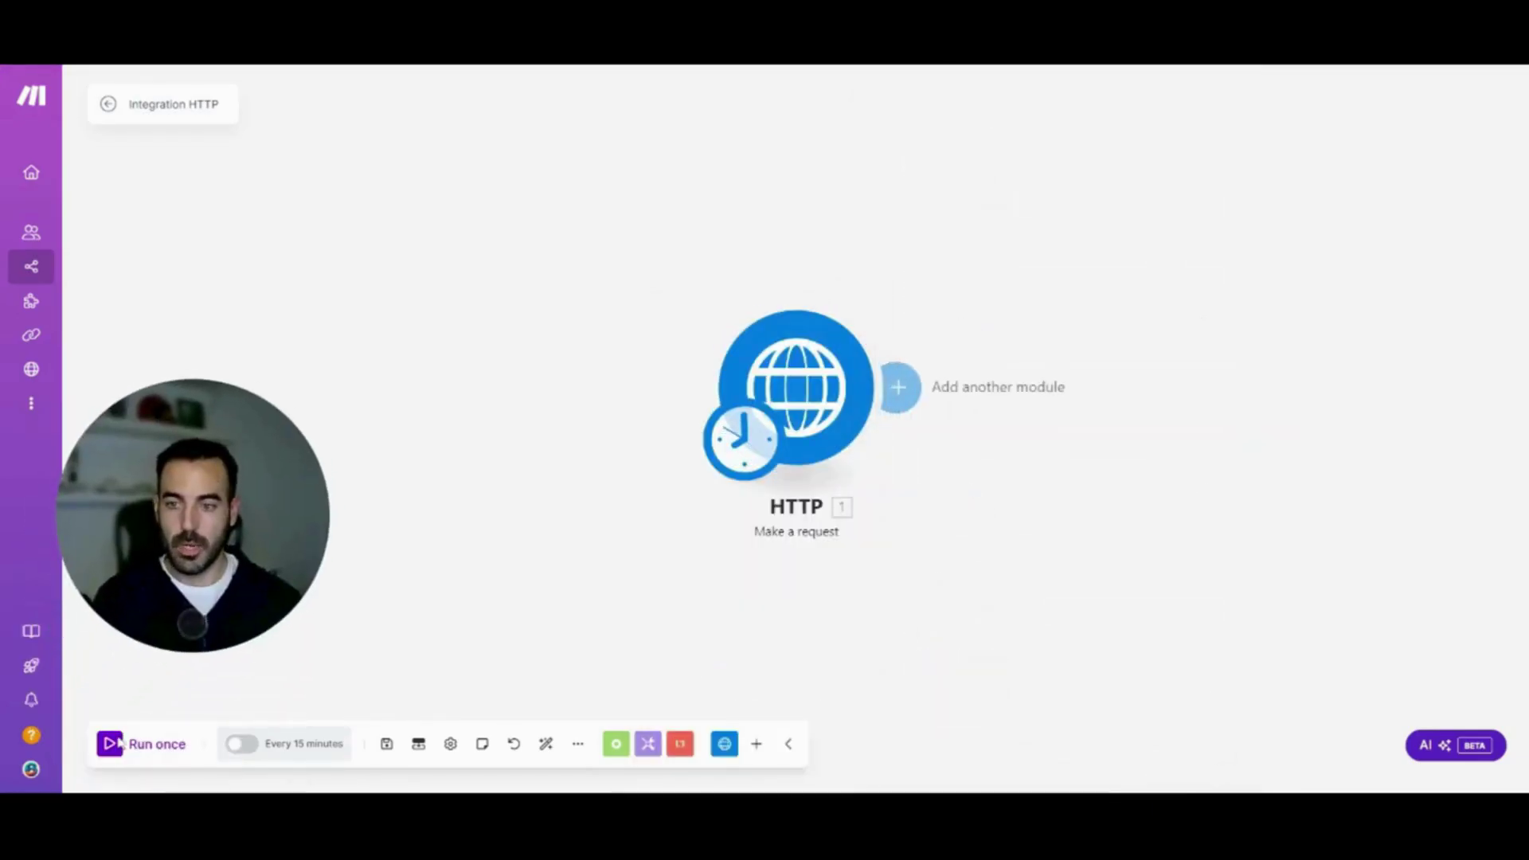
Run the scenario once, check the 200 status and weather data, then add a following module
left_click(117, 744)
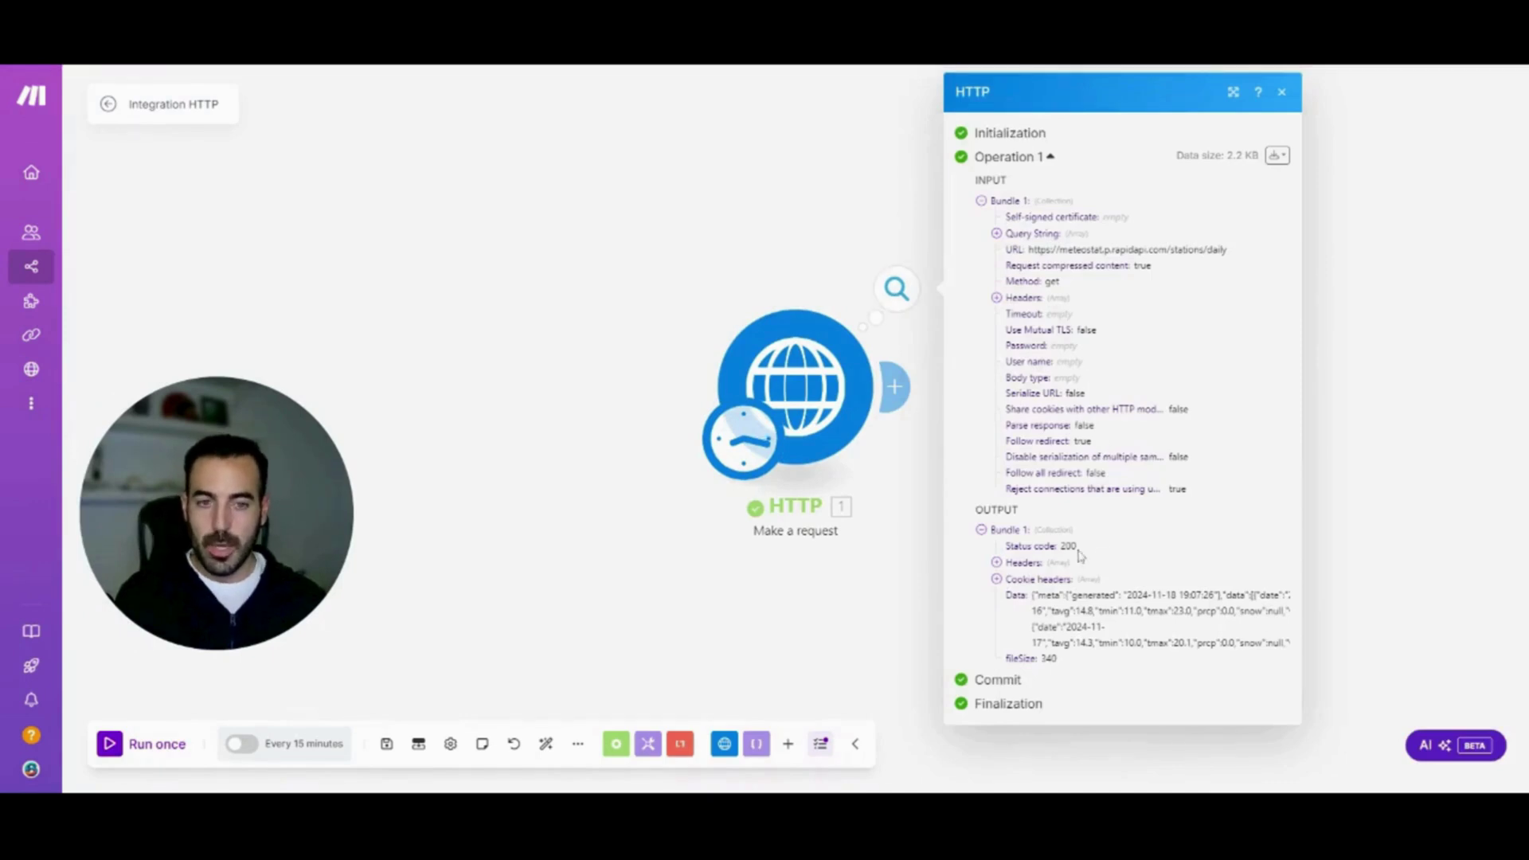
double_click(1069, 546)
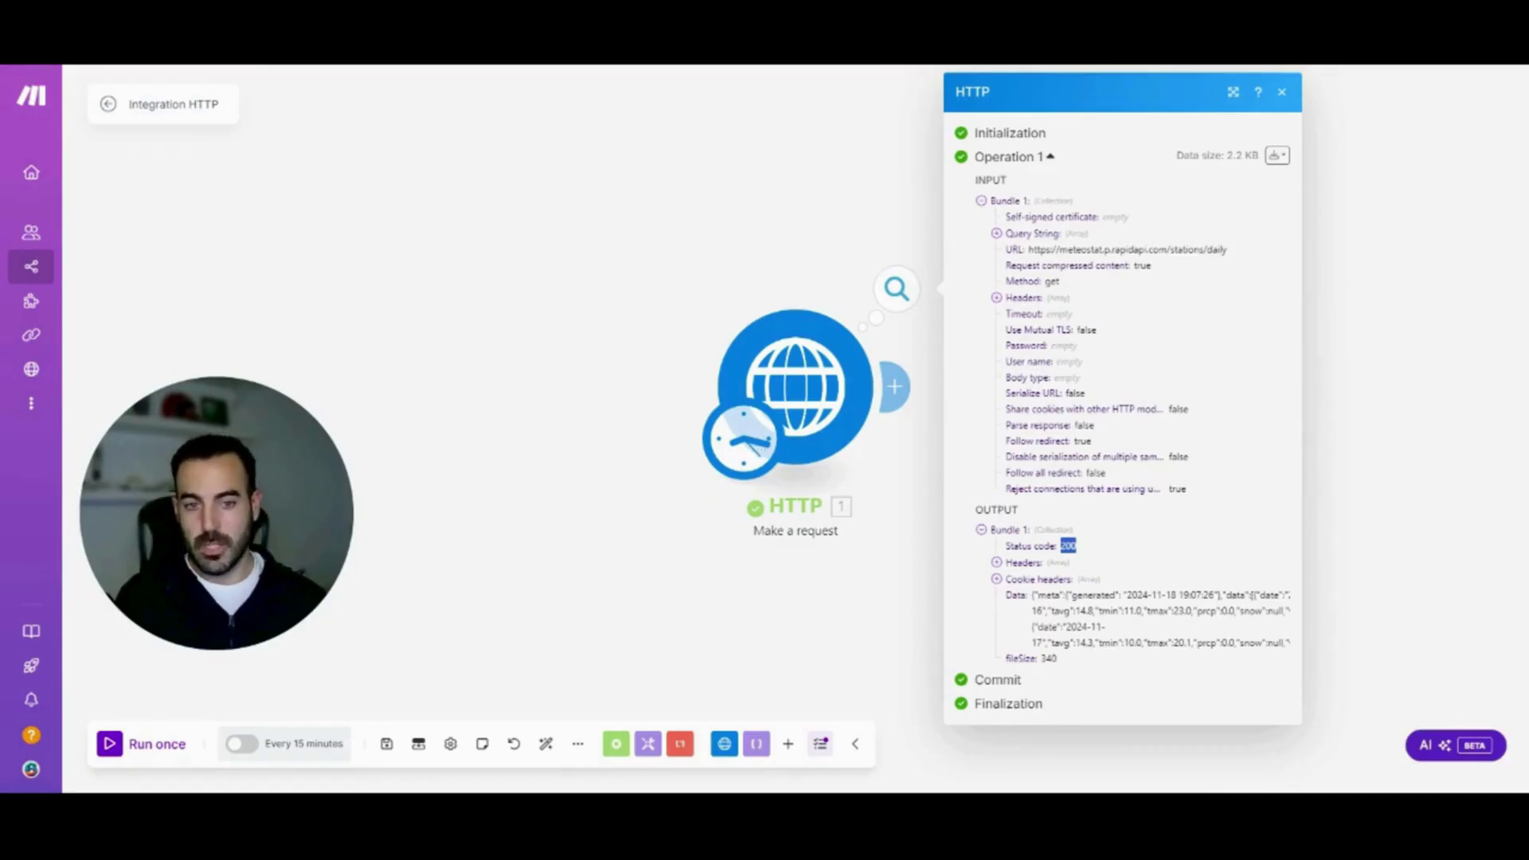
left_click_drag(1034, 595, 1251, 643)
left_click(1166, 631)
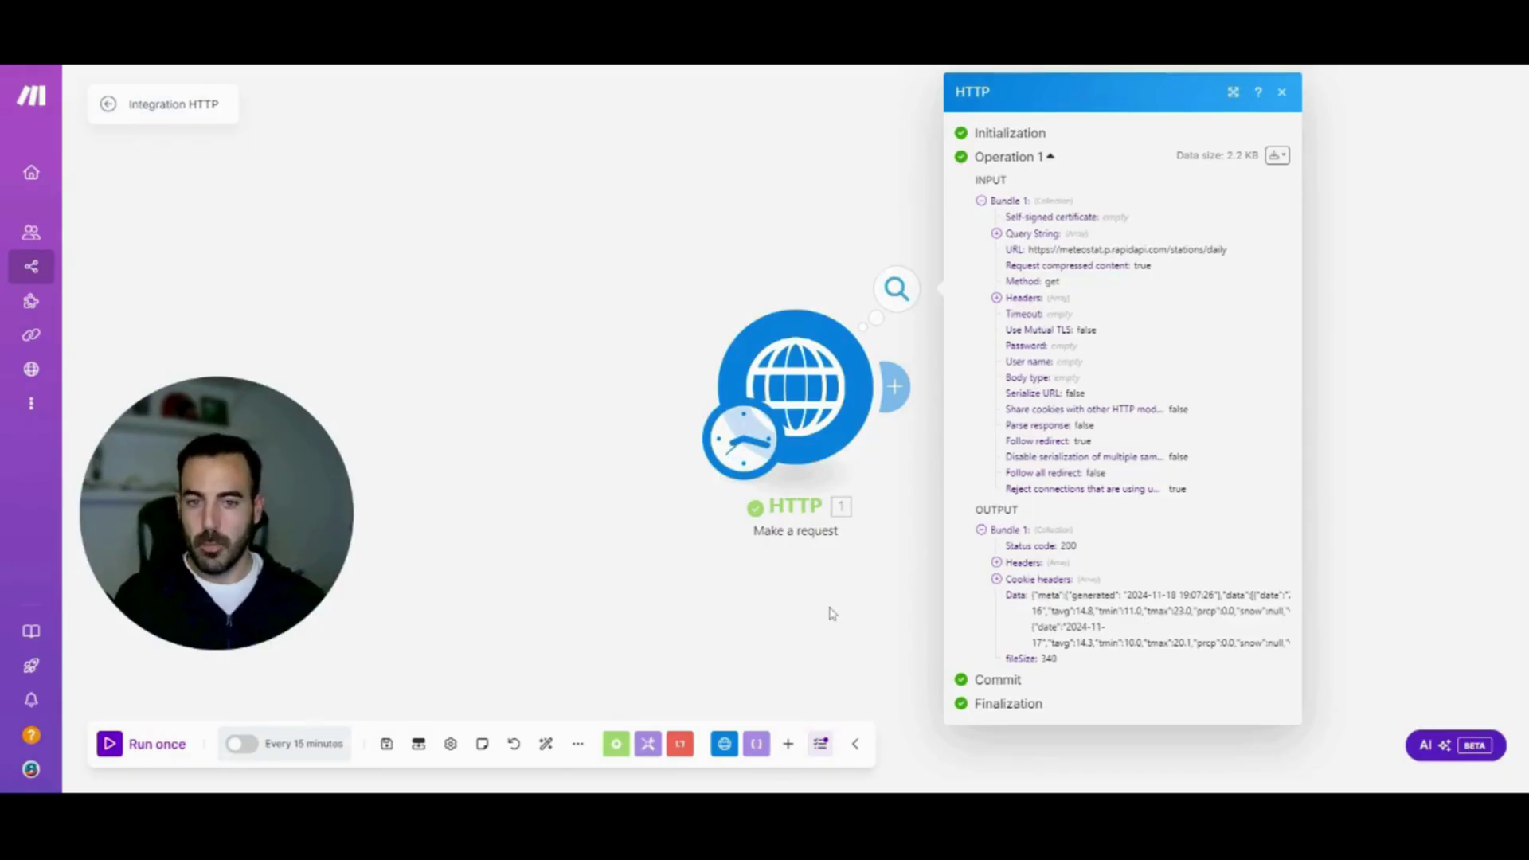
left_click(752, 608)
left_click(904, 388)
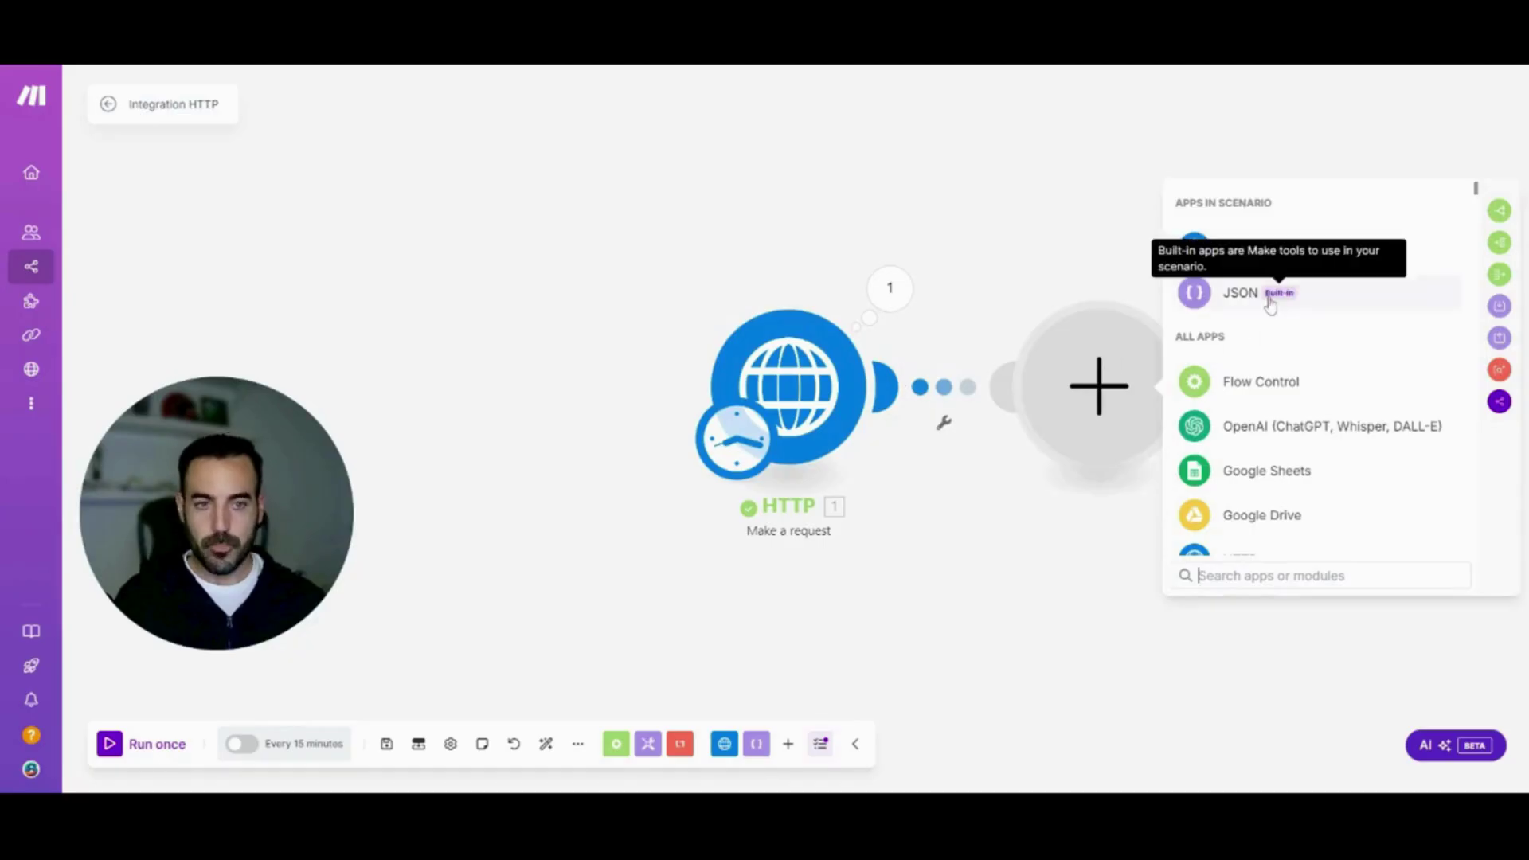
Add JSON > Parse JSON after the HTTP request, map HTTP Data as its JSON string, and confirm
left_click(1353, 298)
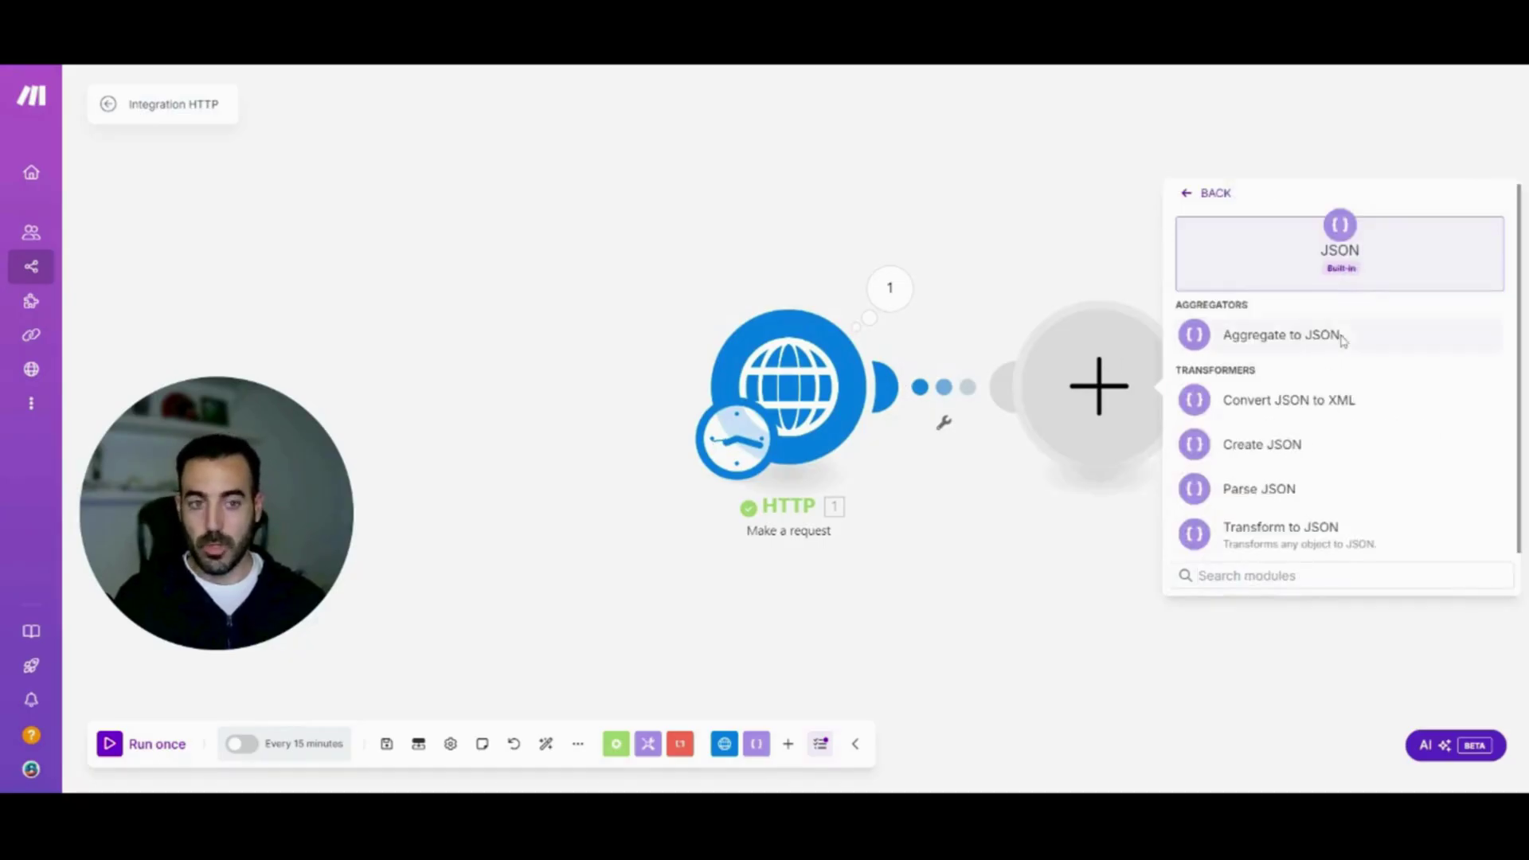
left_click(1338, 501)
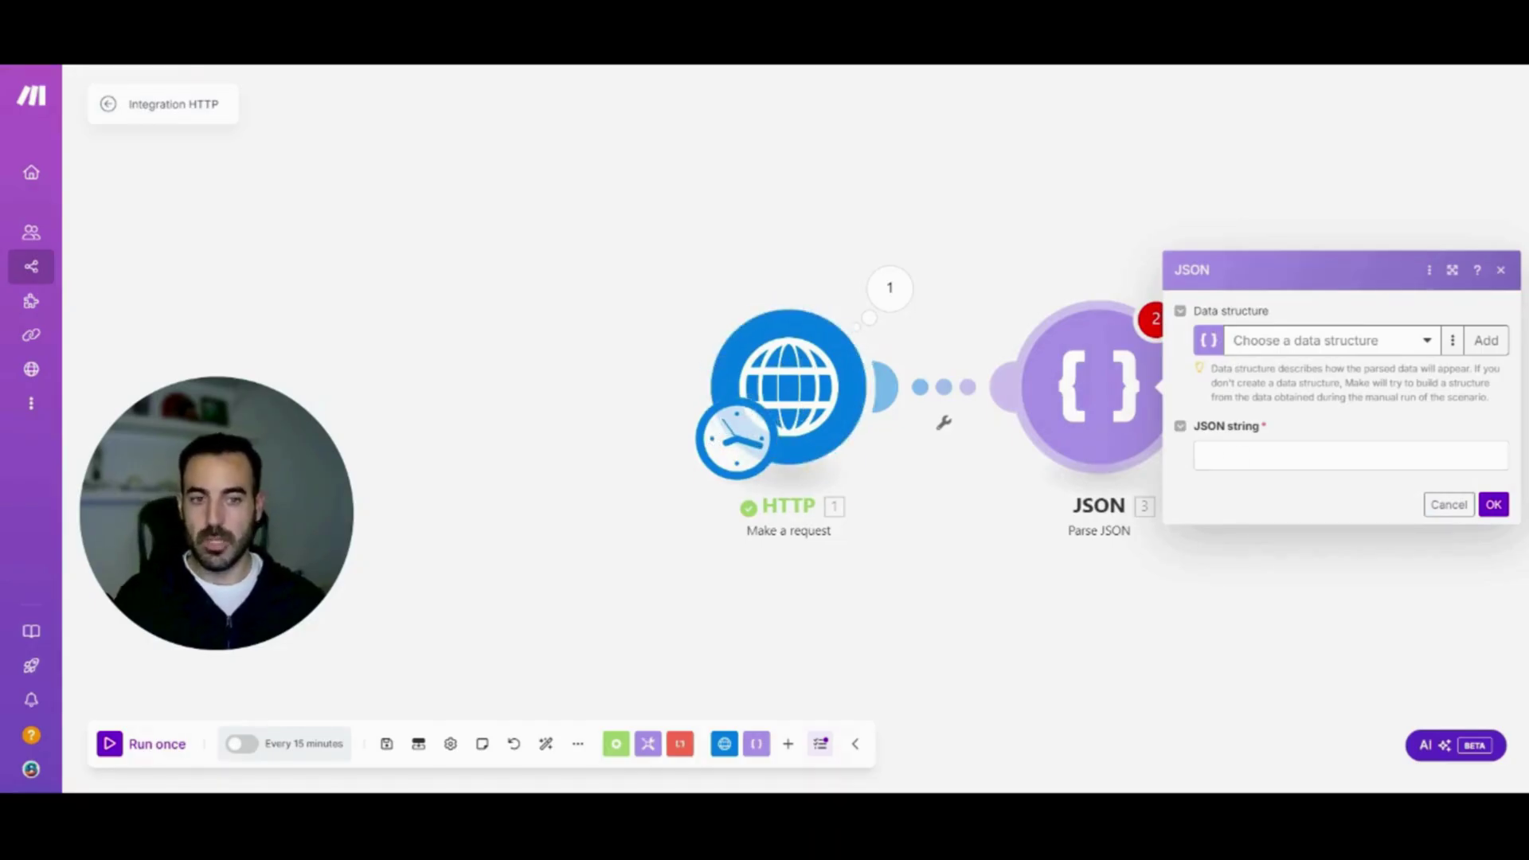
left_click(1352, 456)
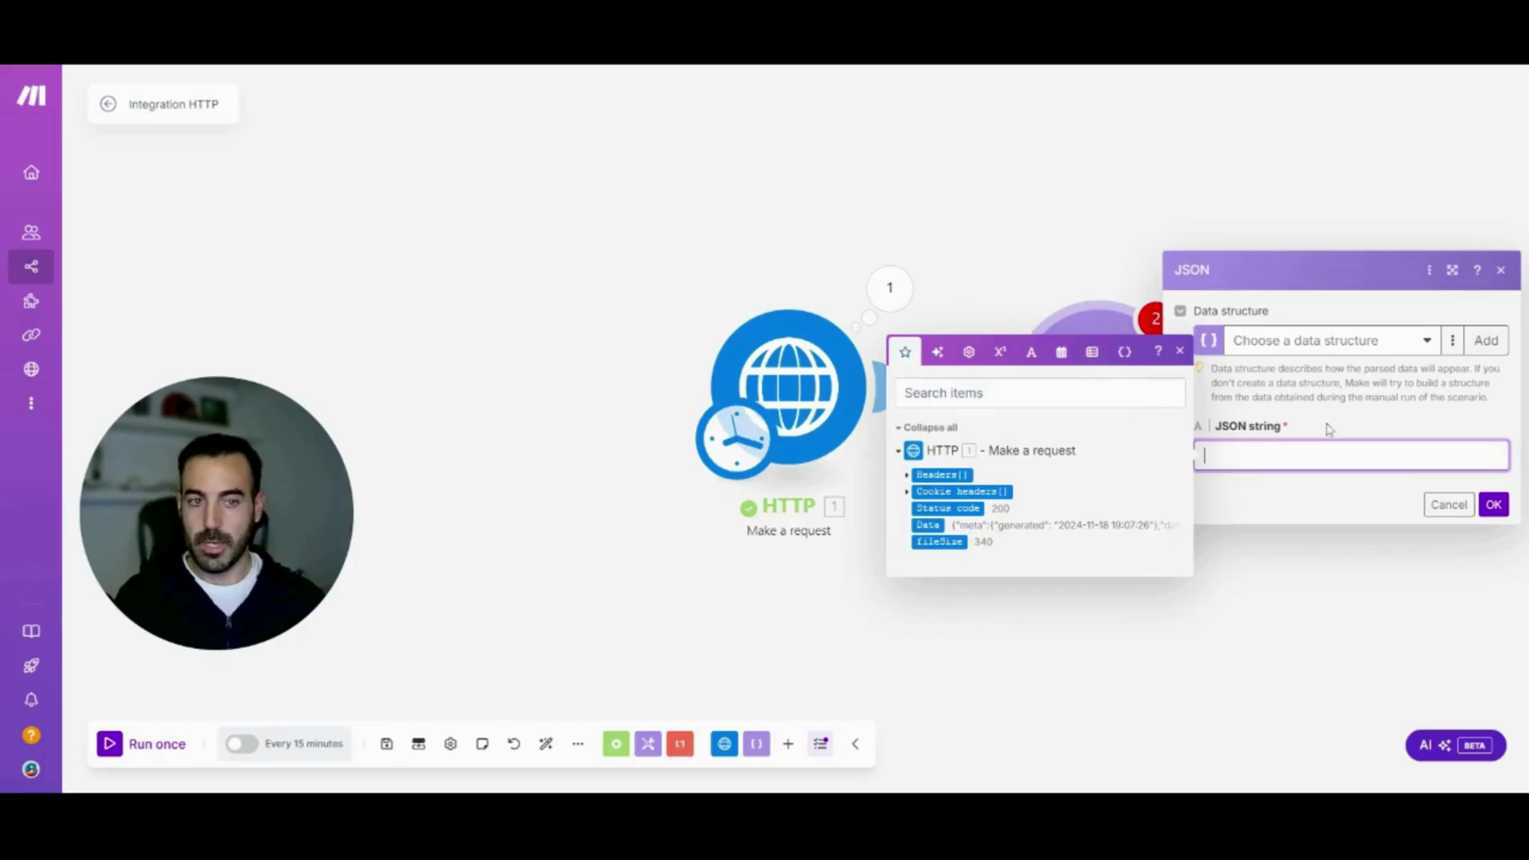
left_click(929, 527)
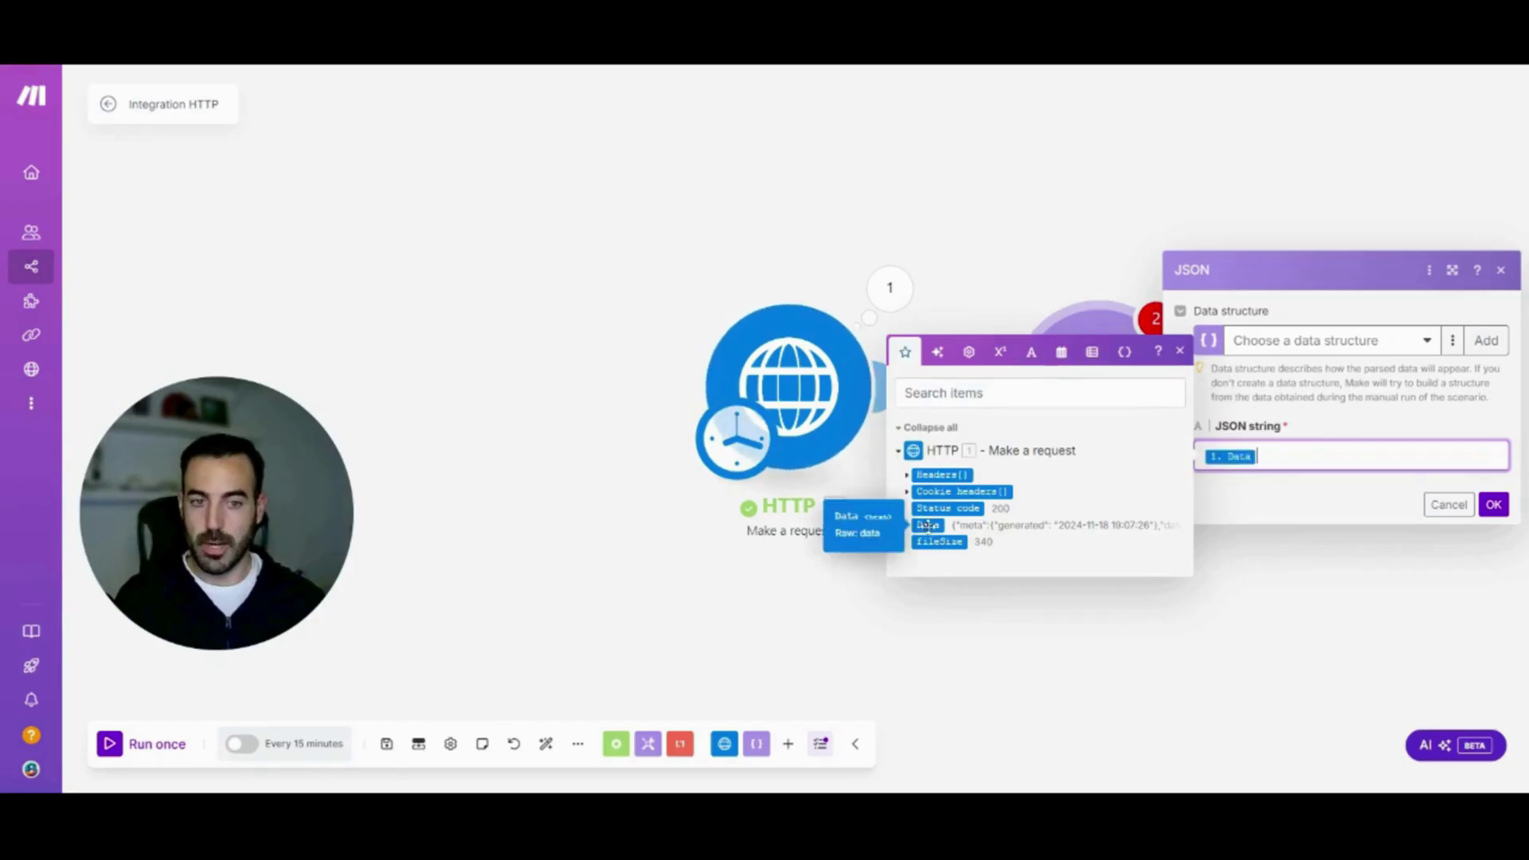
left_click(1494, 504)
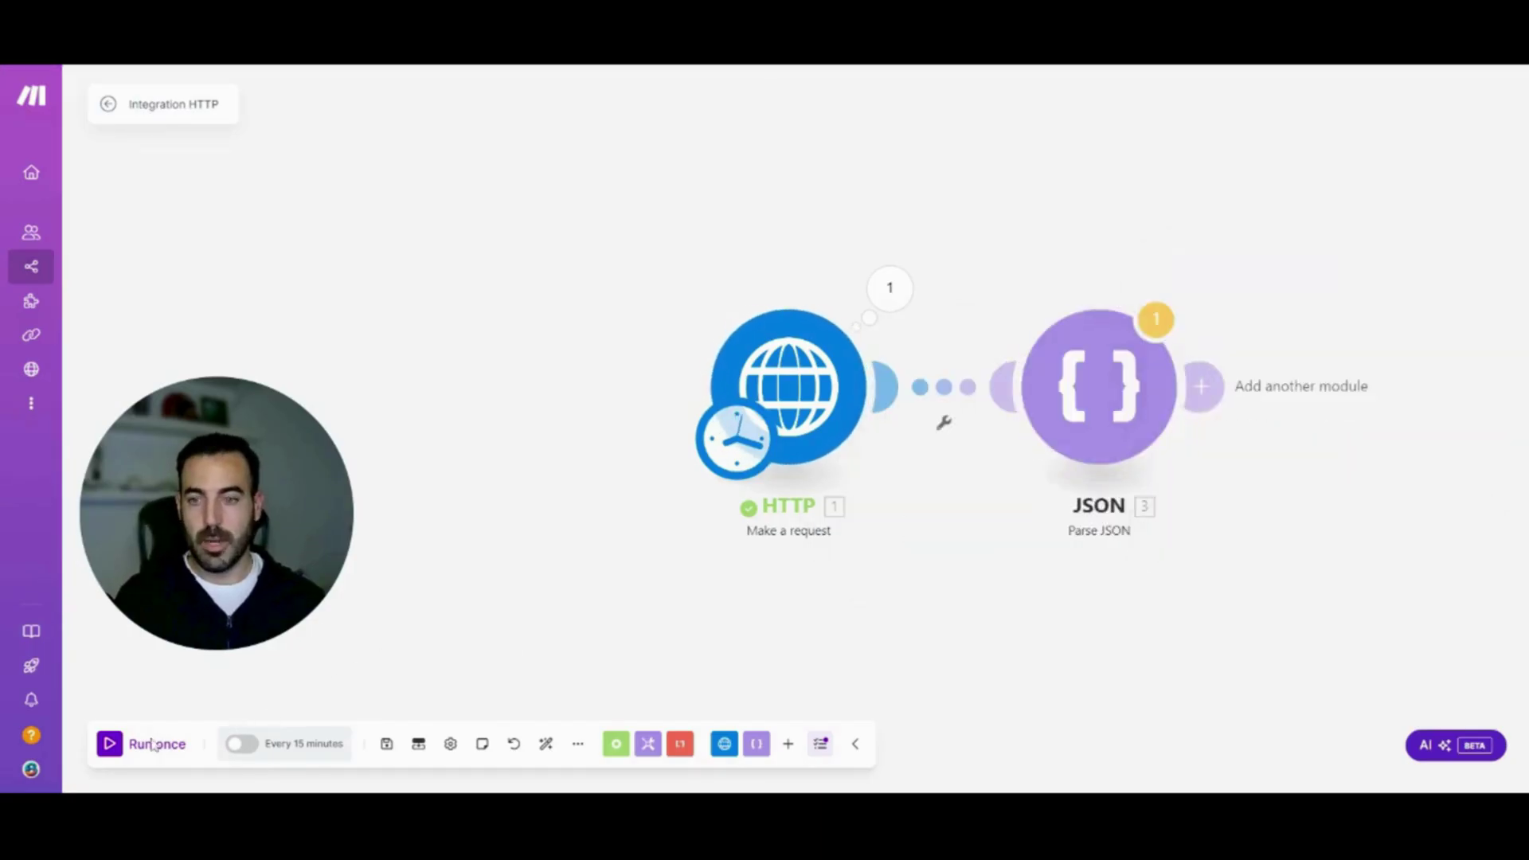
Run the scenario anyway, check Parse JSON's first day (date 2024-11-16, tavg 14.8, tmax 23), then add a module
left_click(120, 749)
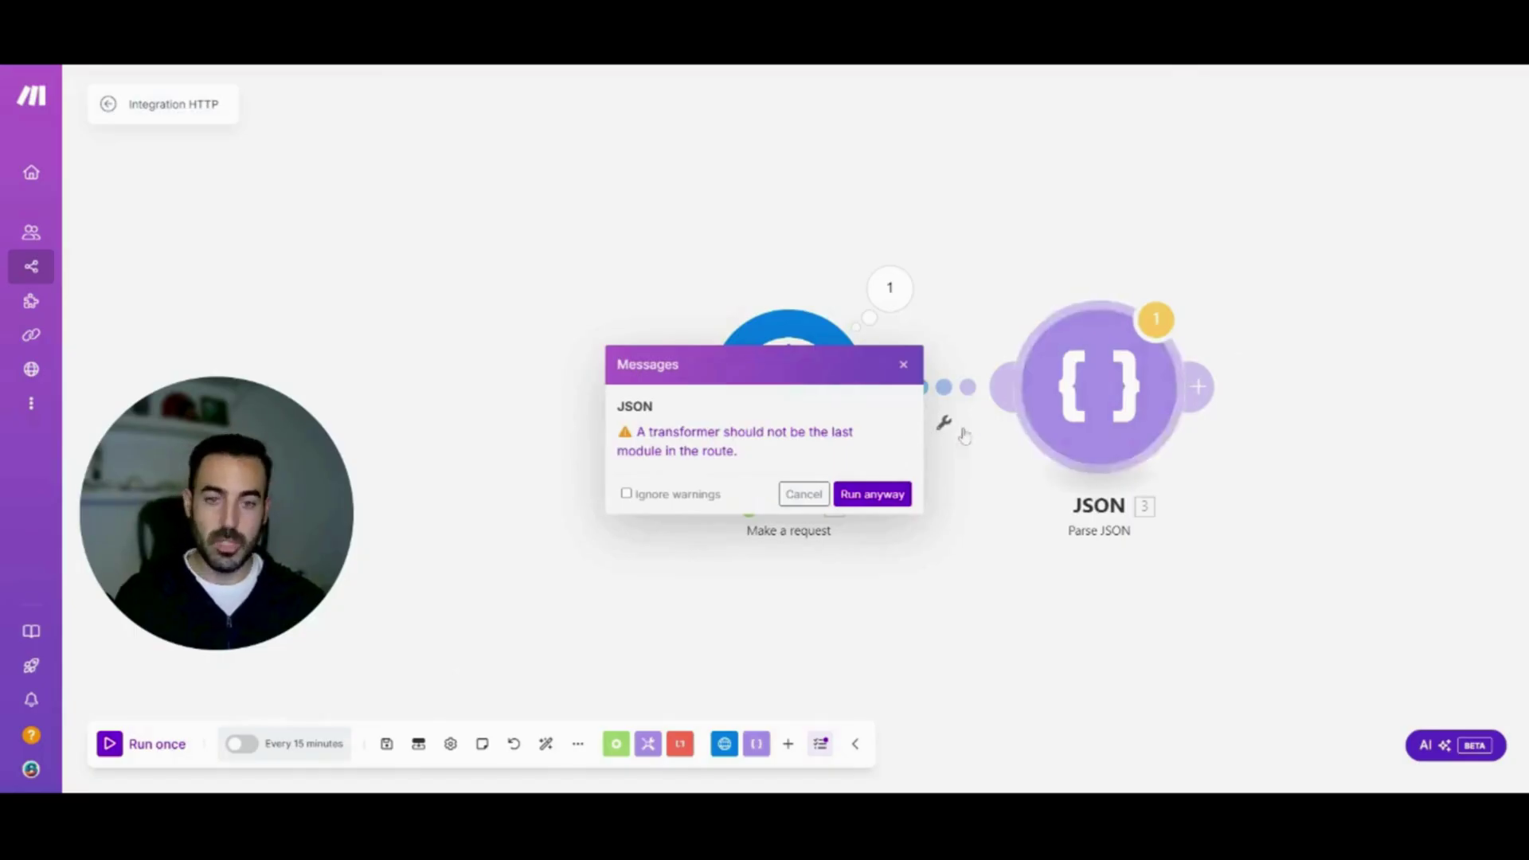
left_click(872, 495)
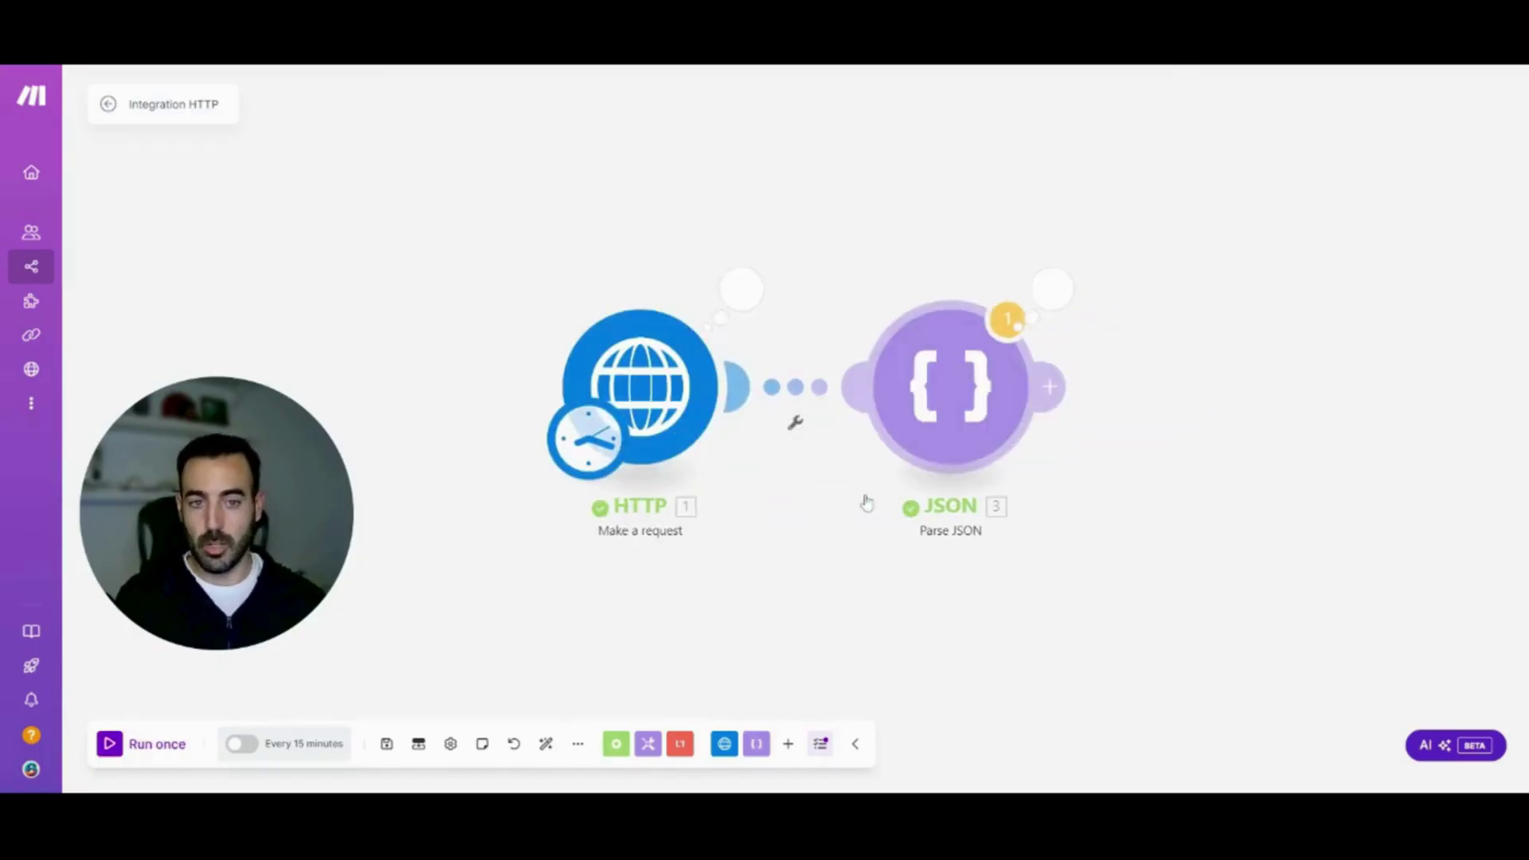
left_click(1053, 288)
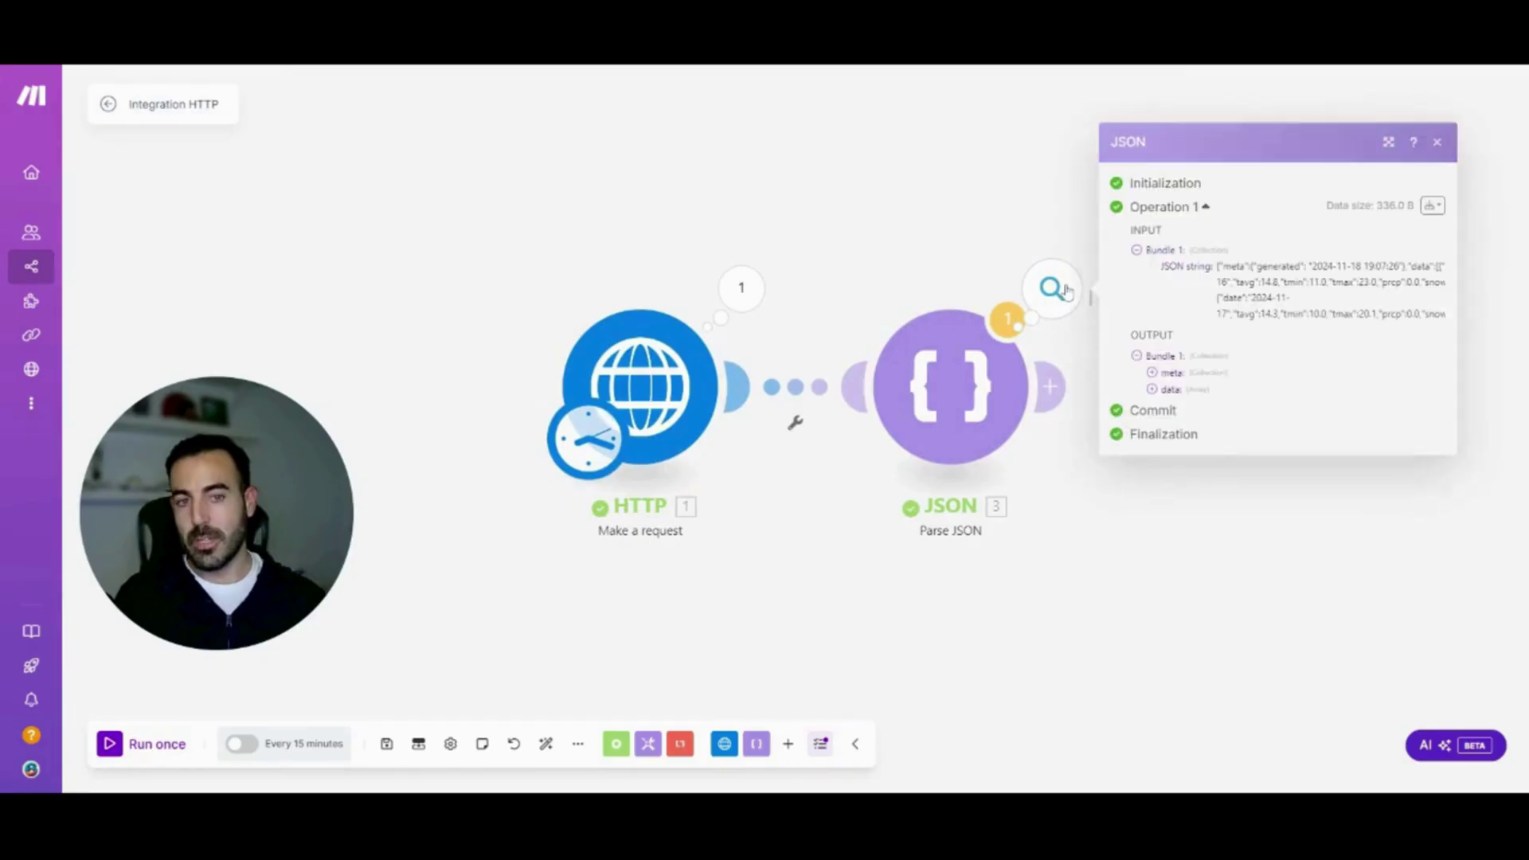
left_click(1152, 390)
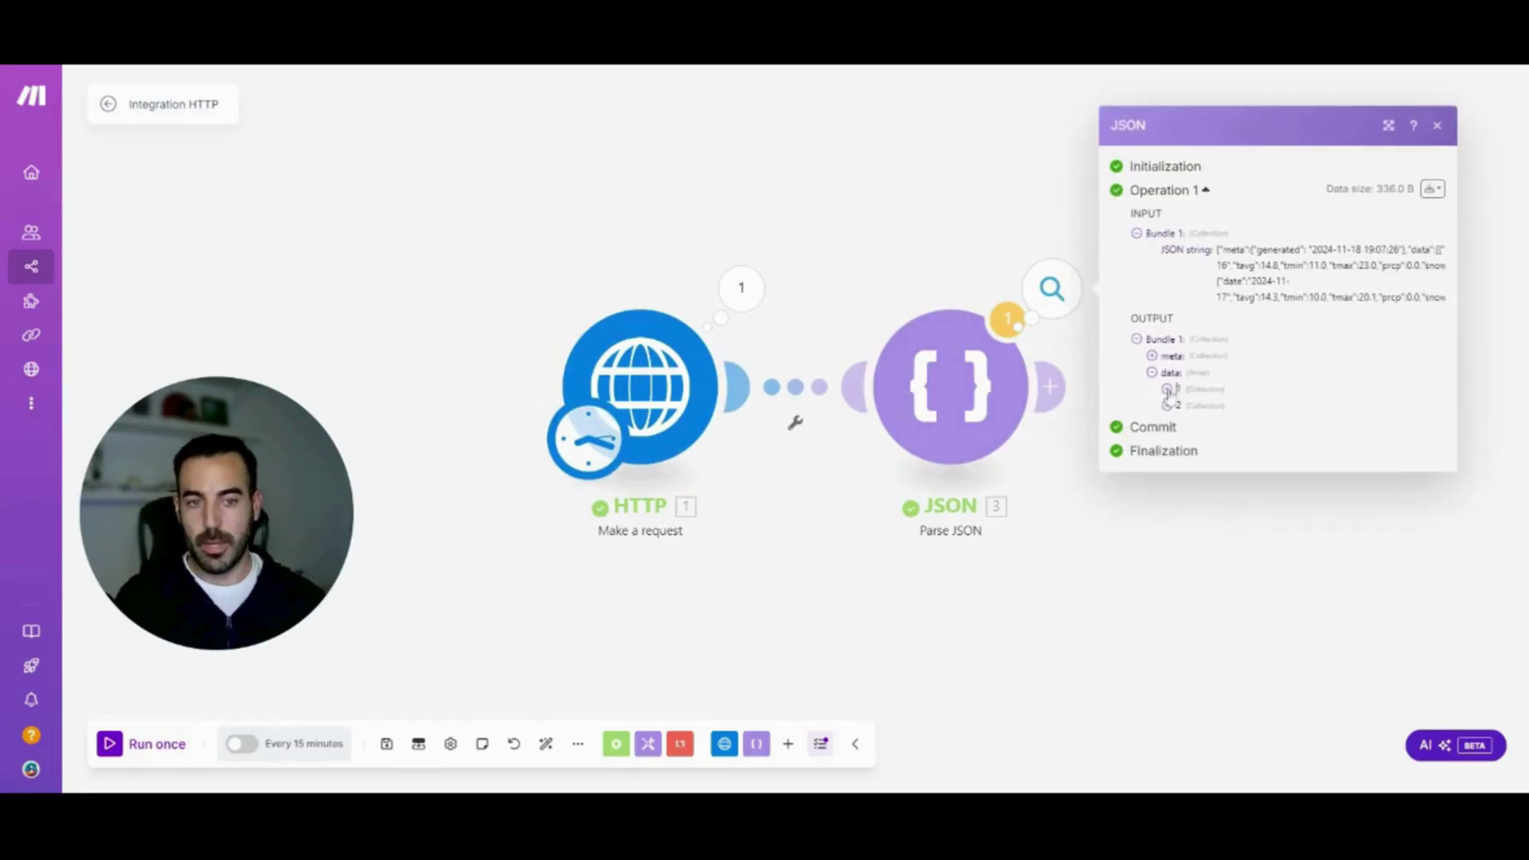
left_click(1169, 405)
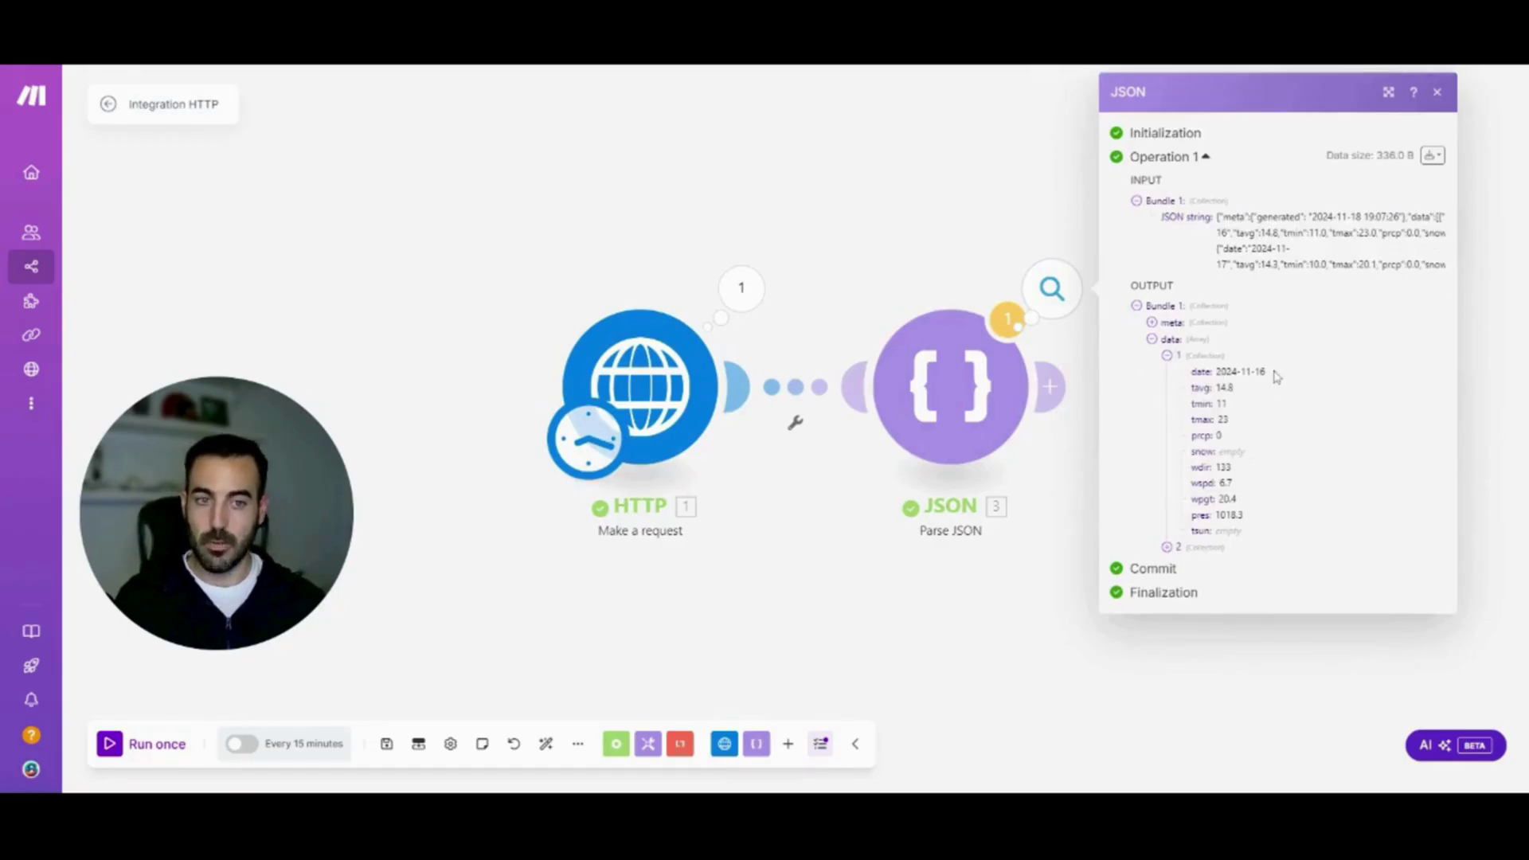
left_click_drag(1264, 371, 1227, 371)
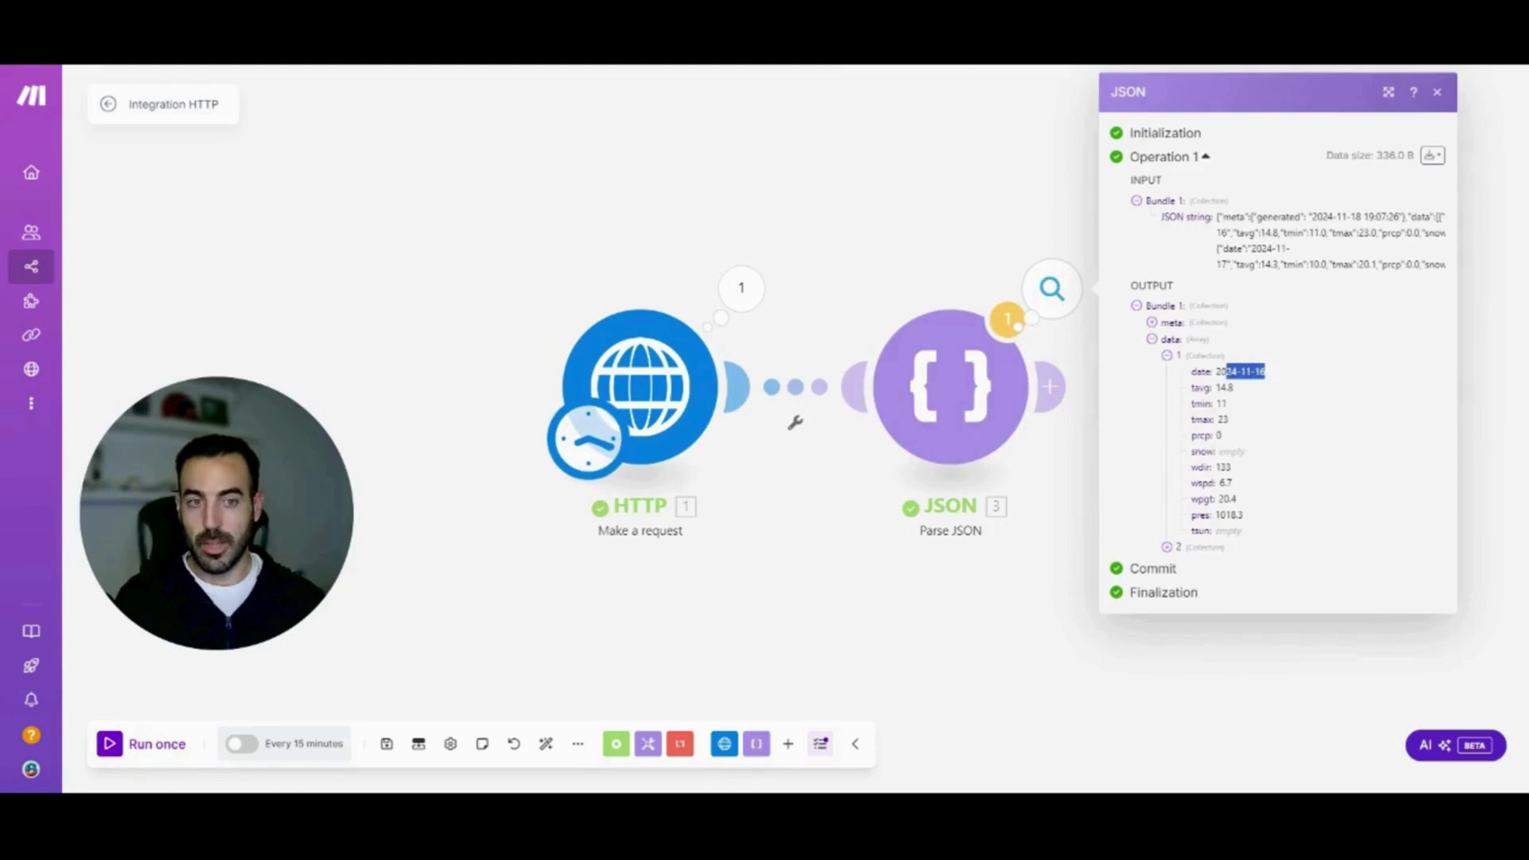
left_click(1239, 406)
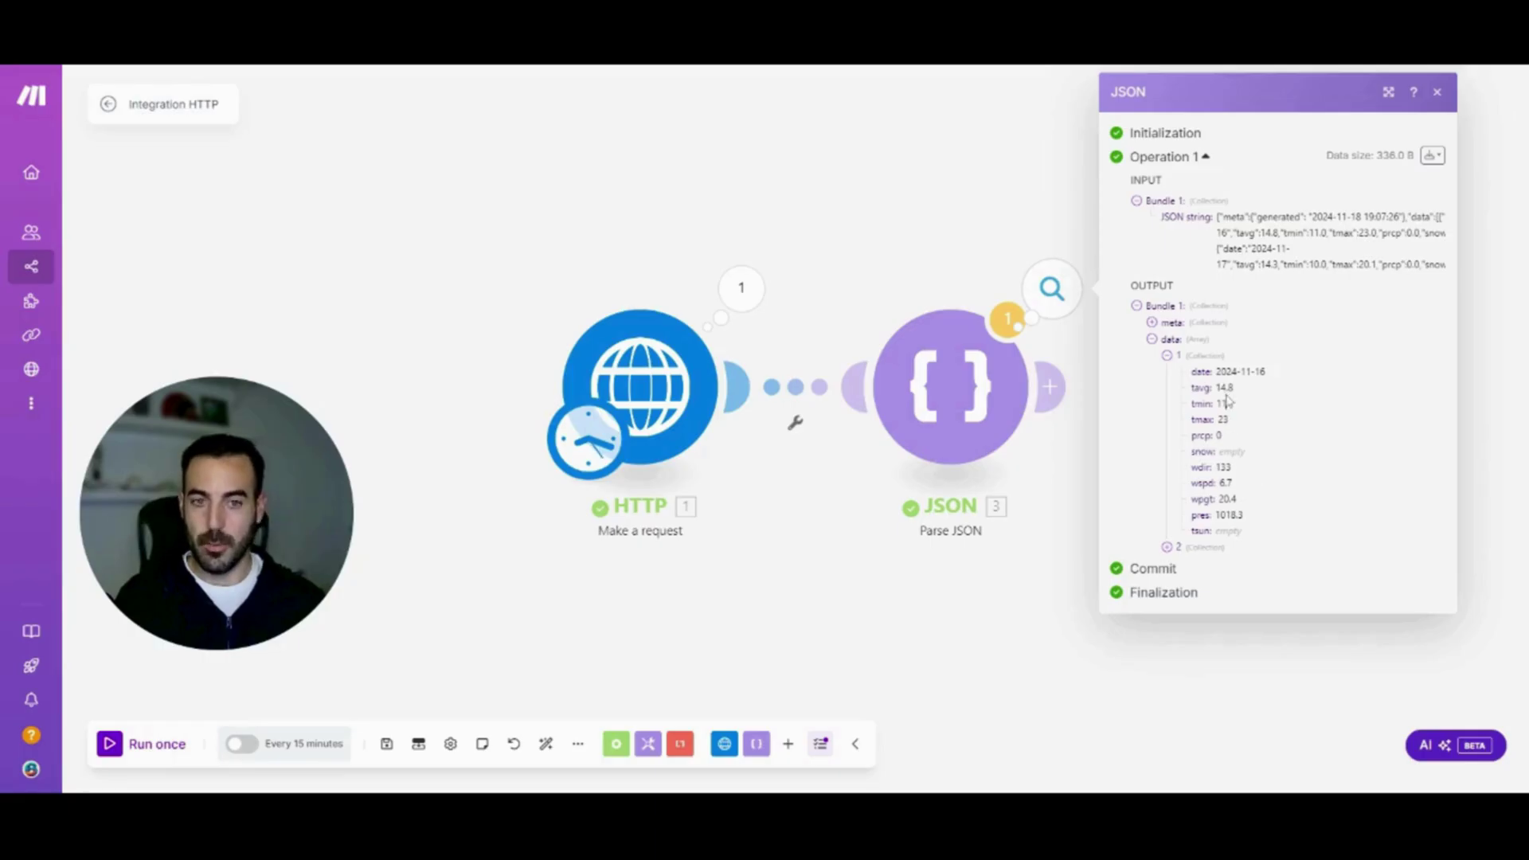
left_click(970, 630)
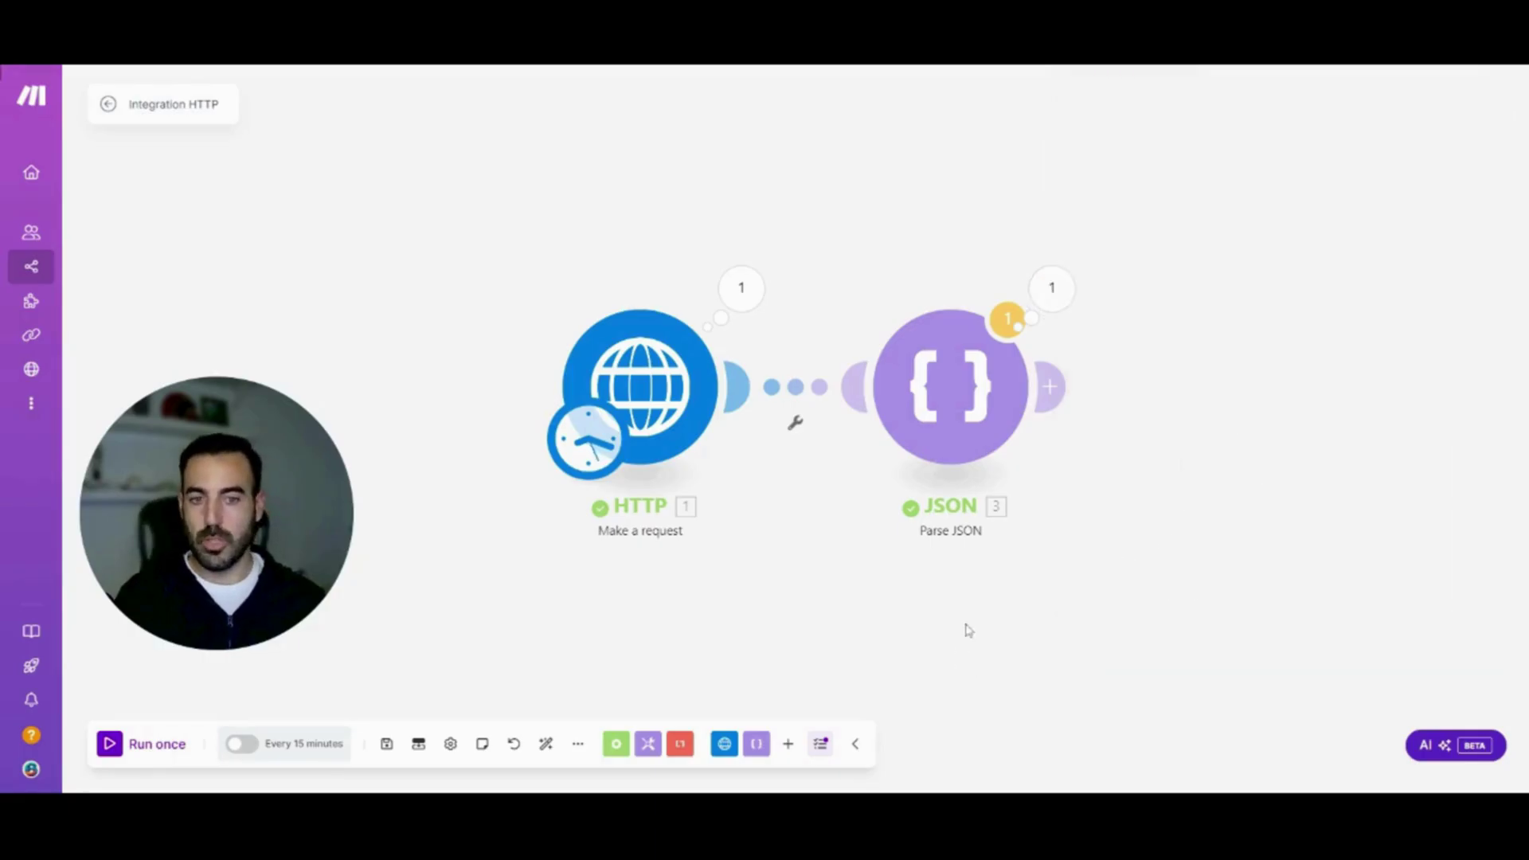
left_click(1050, 386)
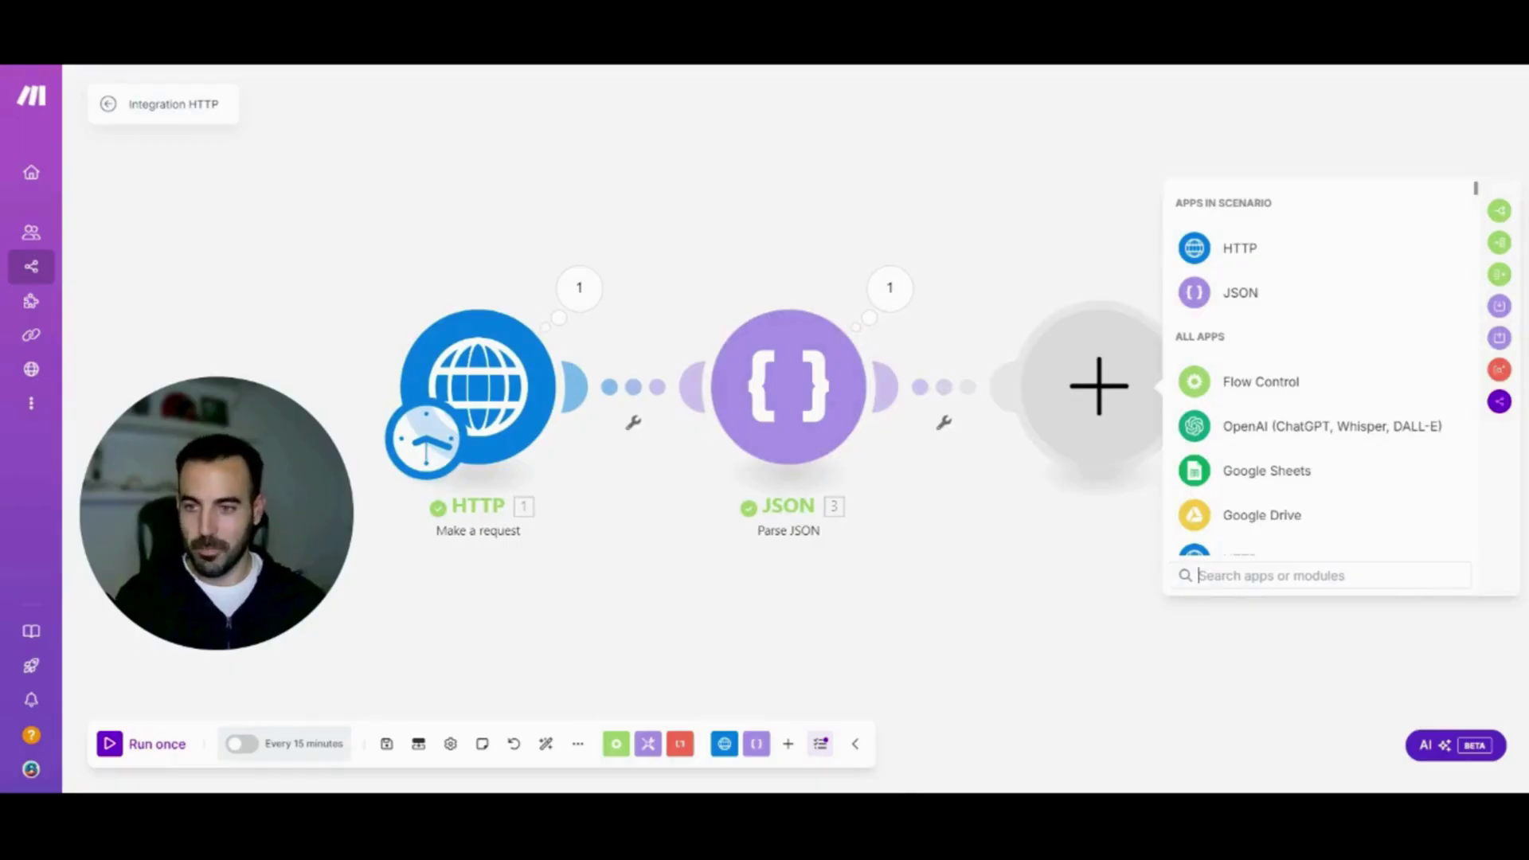
Add a Google Sheets Add a Row module and begin choosing its target spreadsheet
left_click(1261, 473)
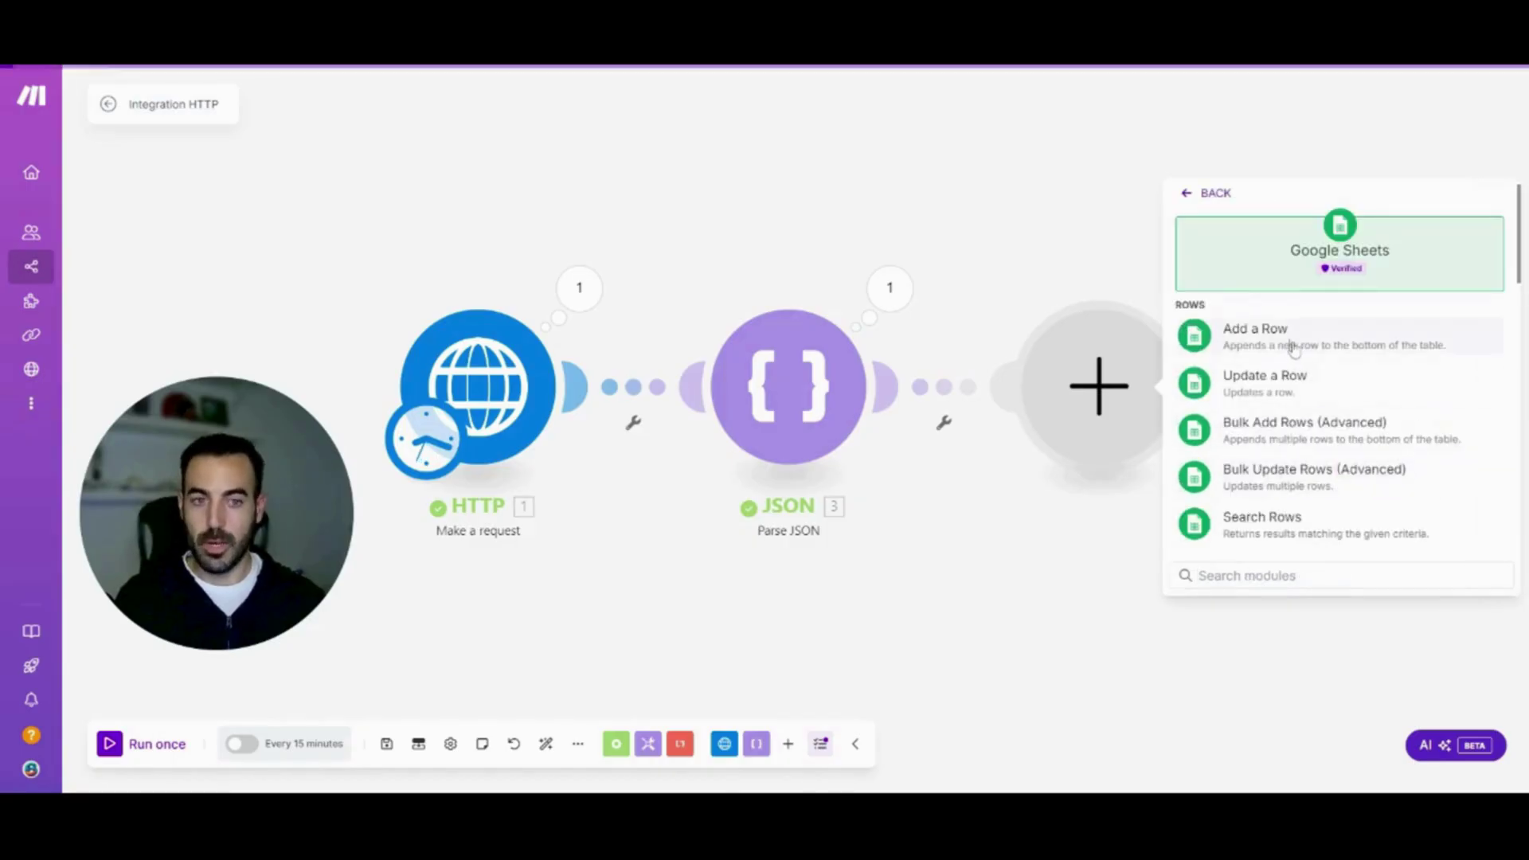
left_click(1292, 348)
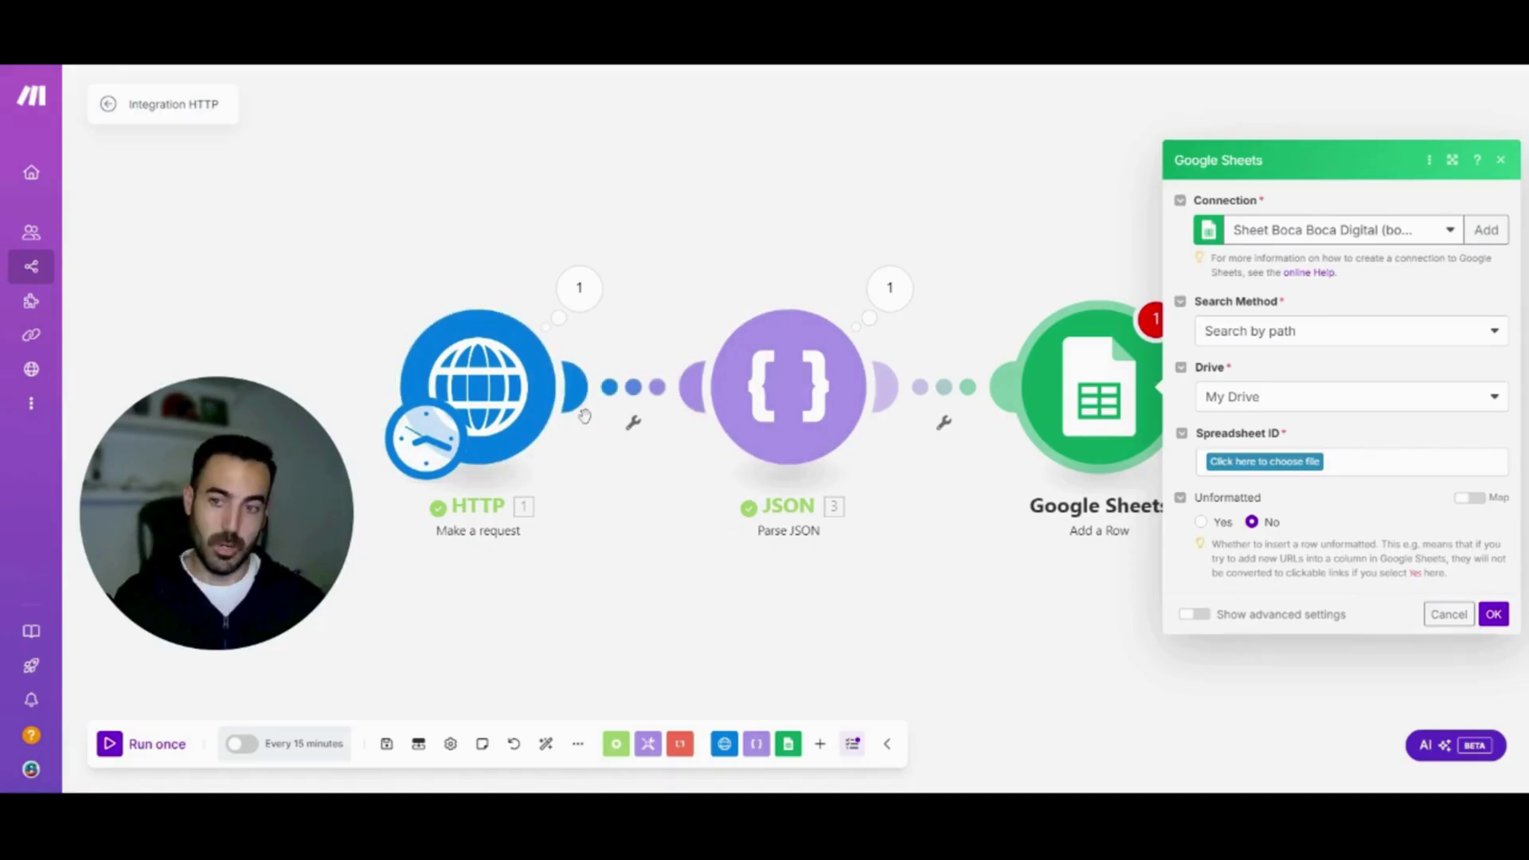
left_click(1284, 463)
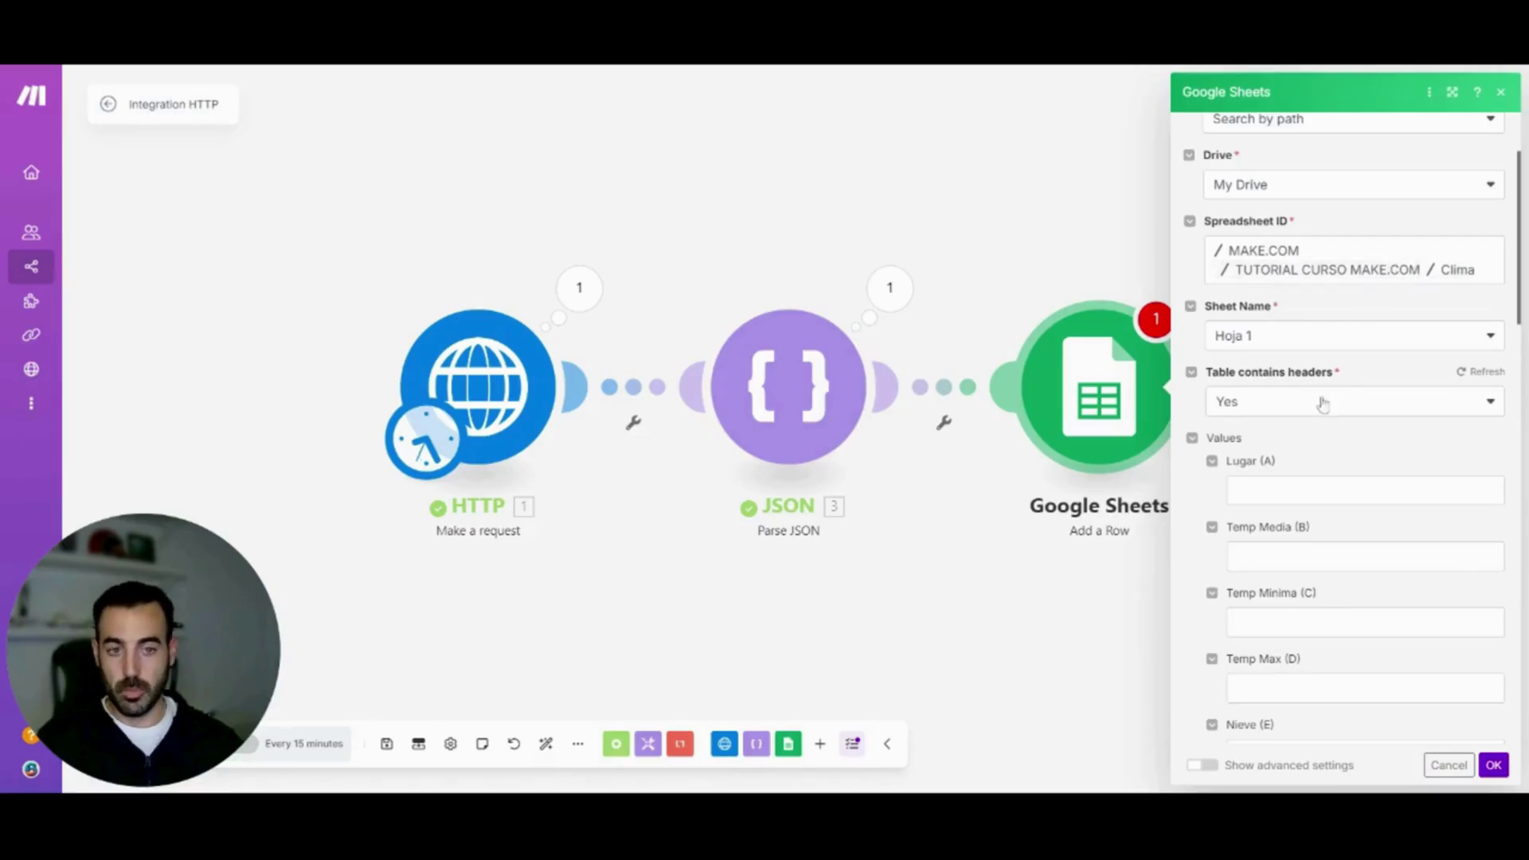
Fill Lugar with 'Málaga', map tavg, tmin, tmax into Temp Media, Minima, Max, and save
left_click(1275, 490)
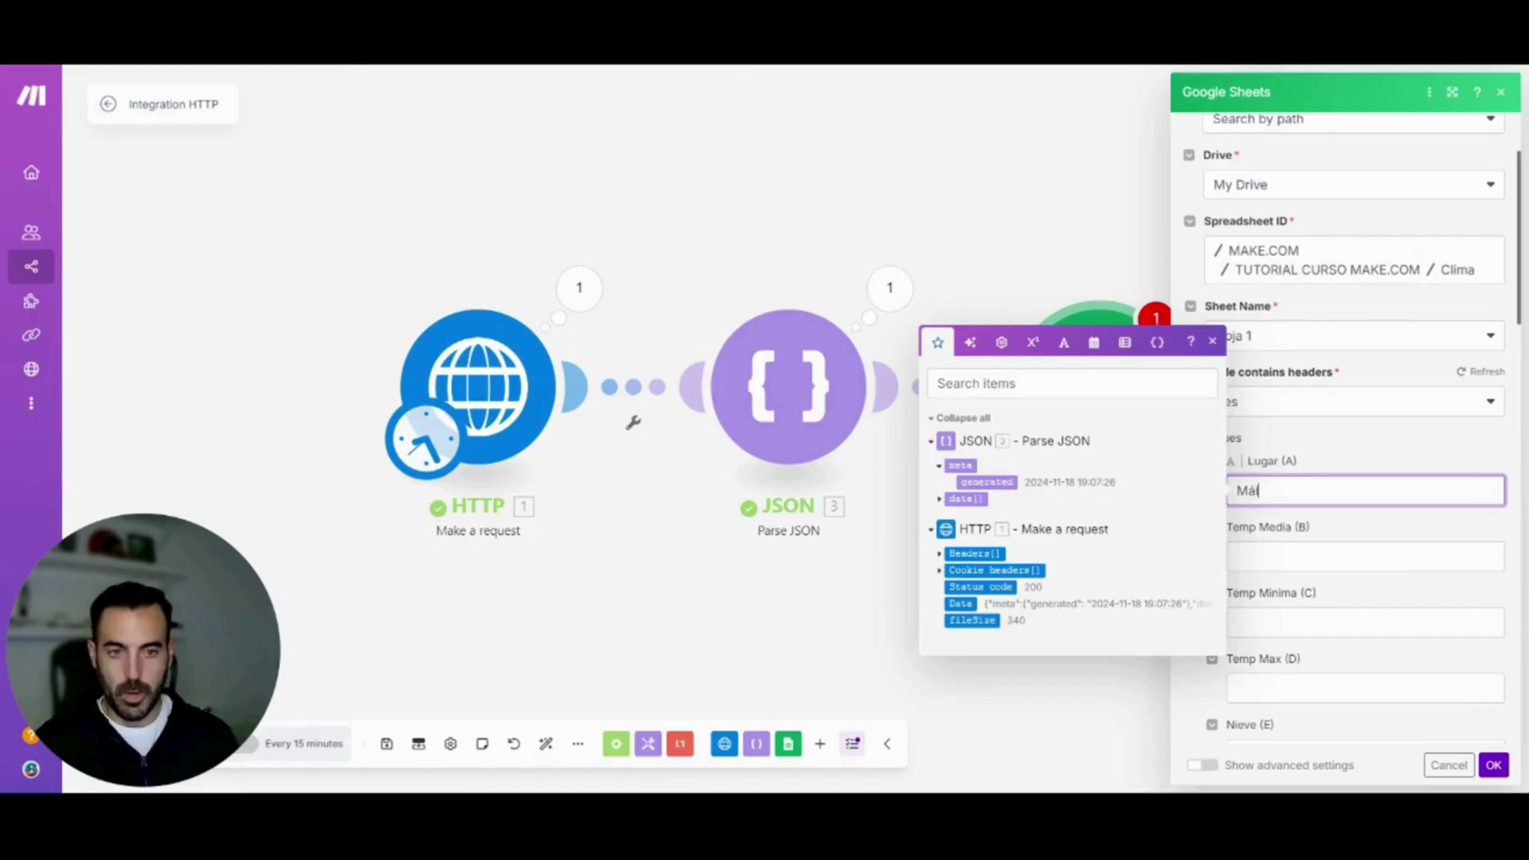
type("Málaga")
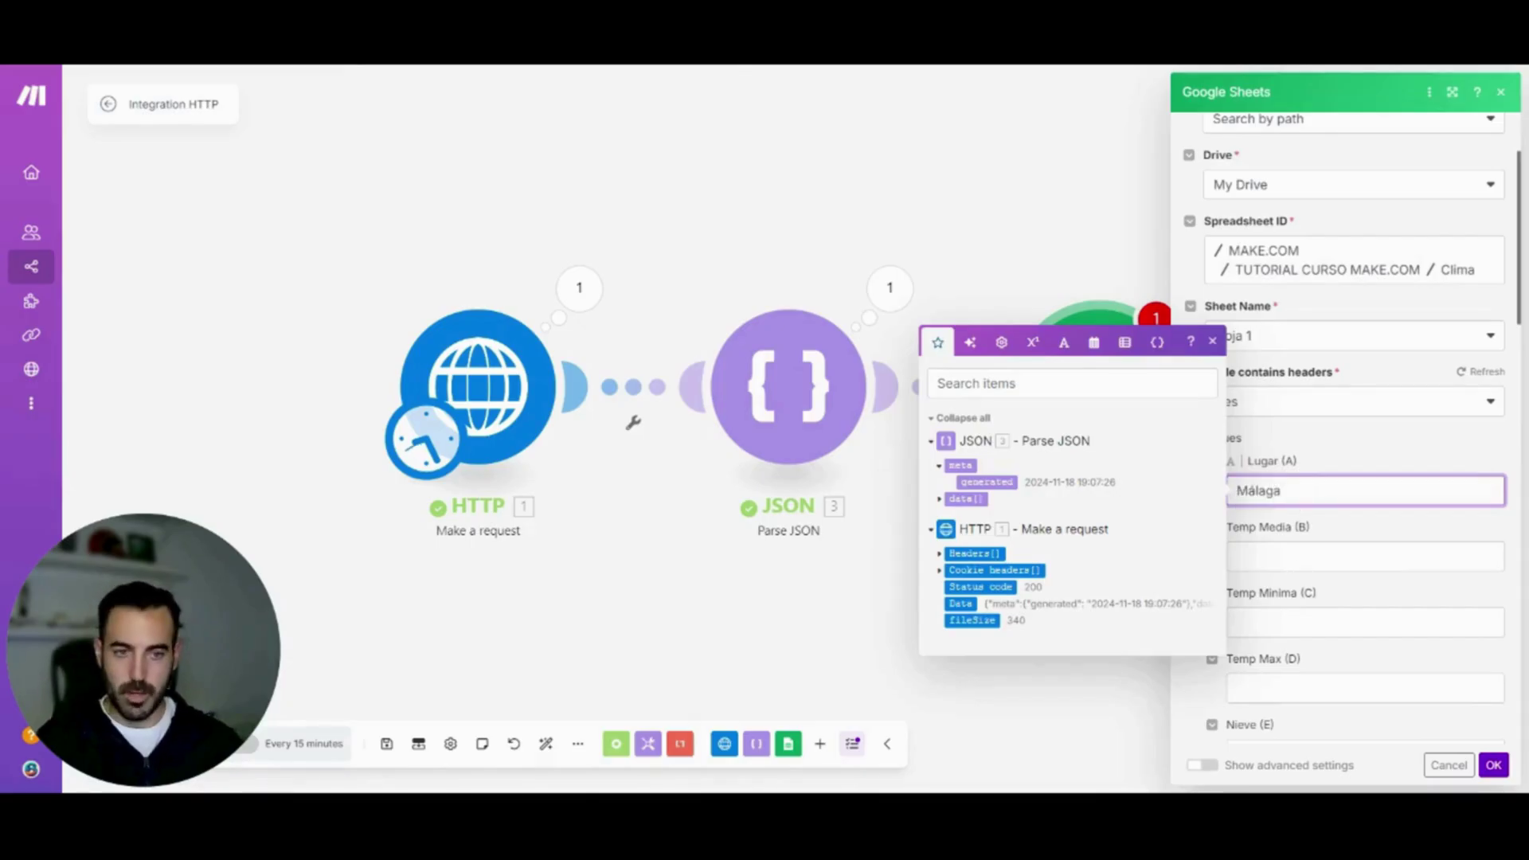
left_click(1366, 556)
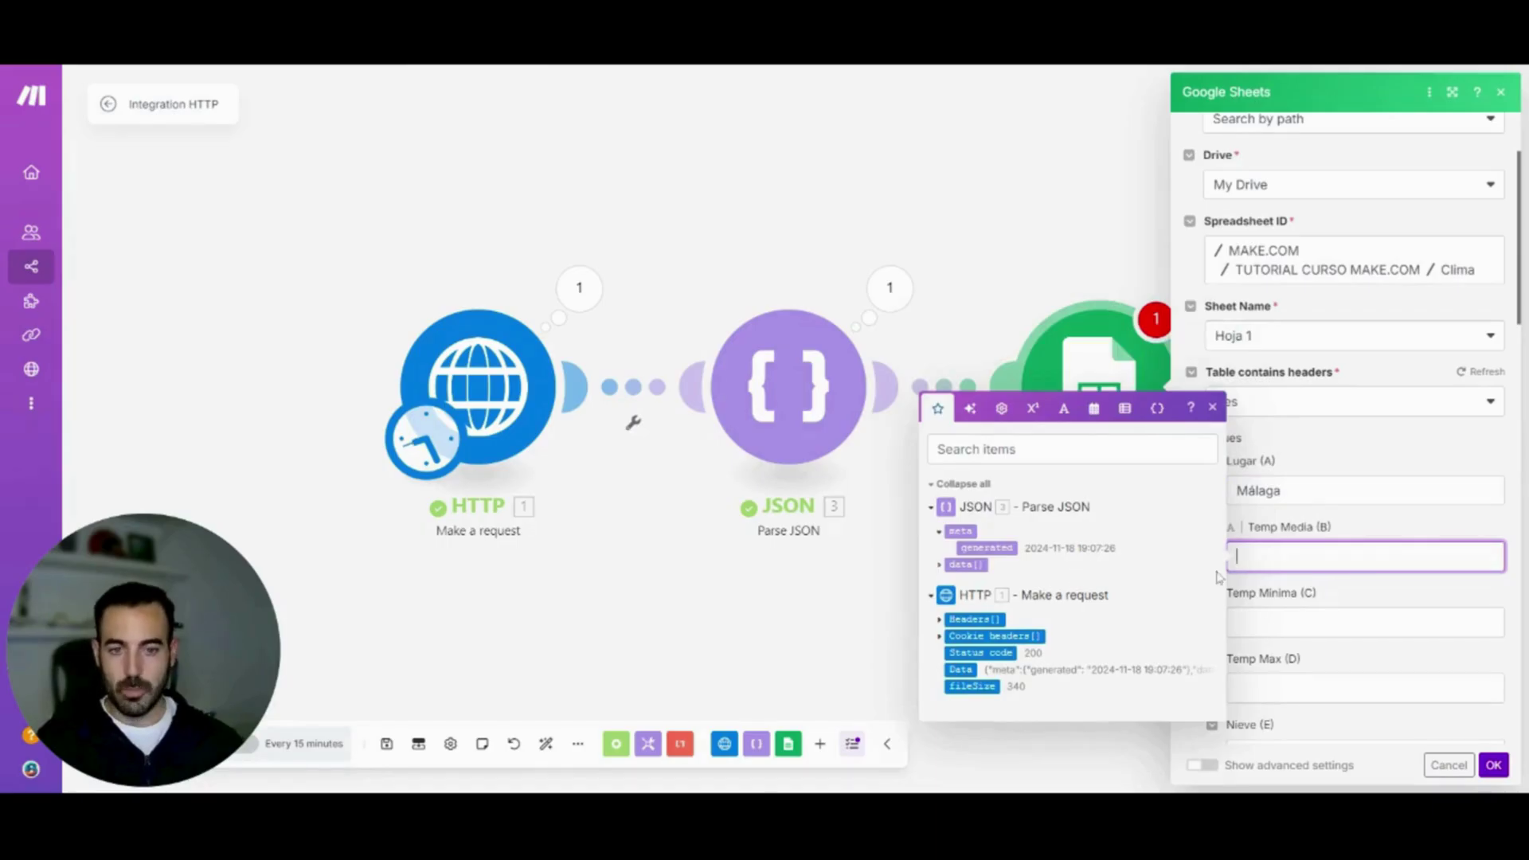
left_click(942, 567)
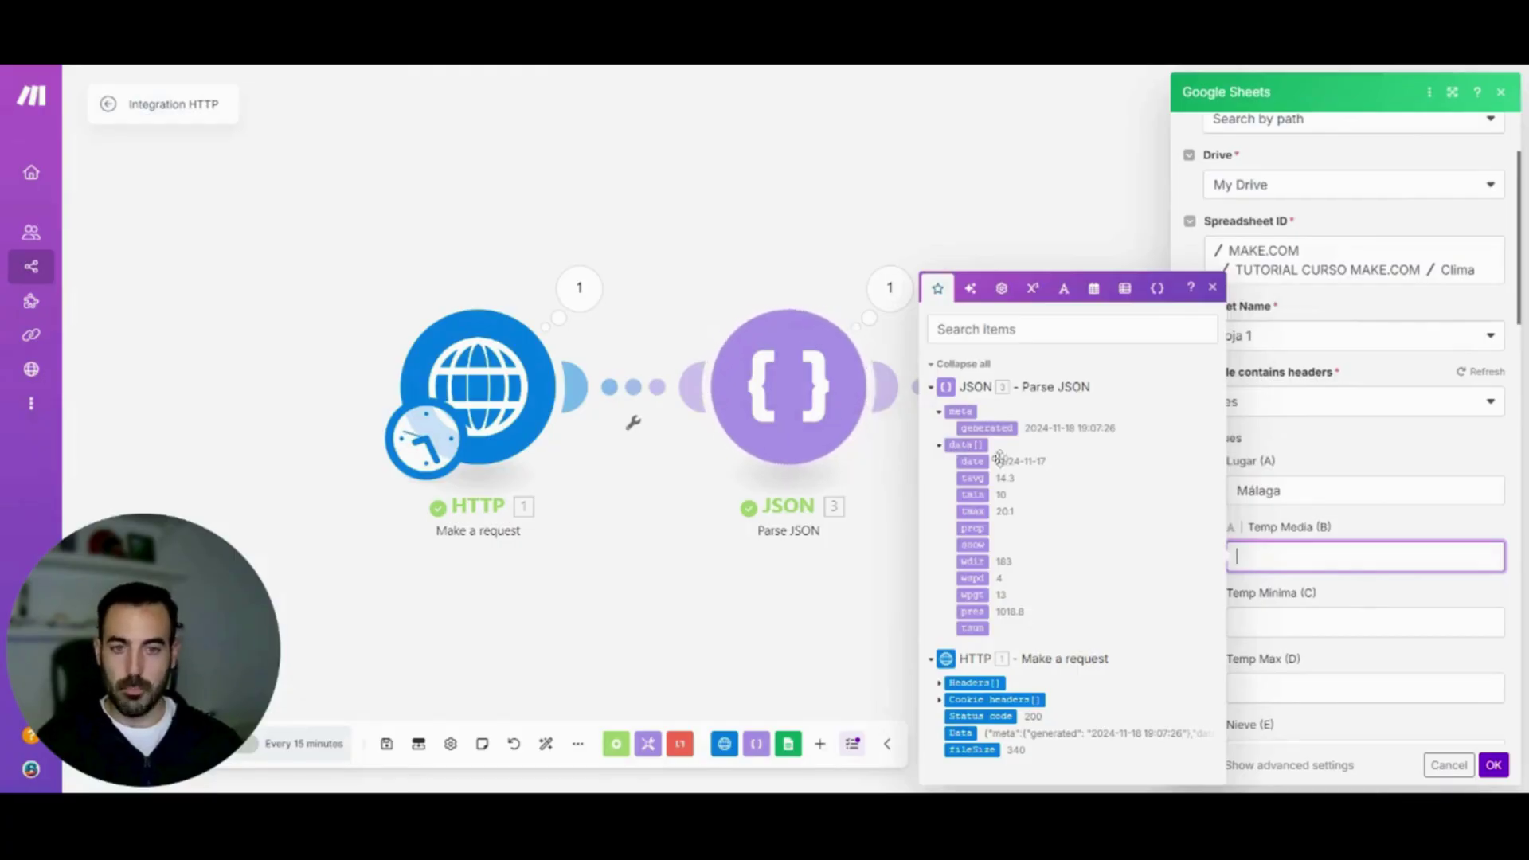
left_click(975, 478)
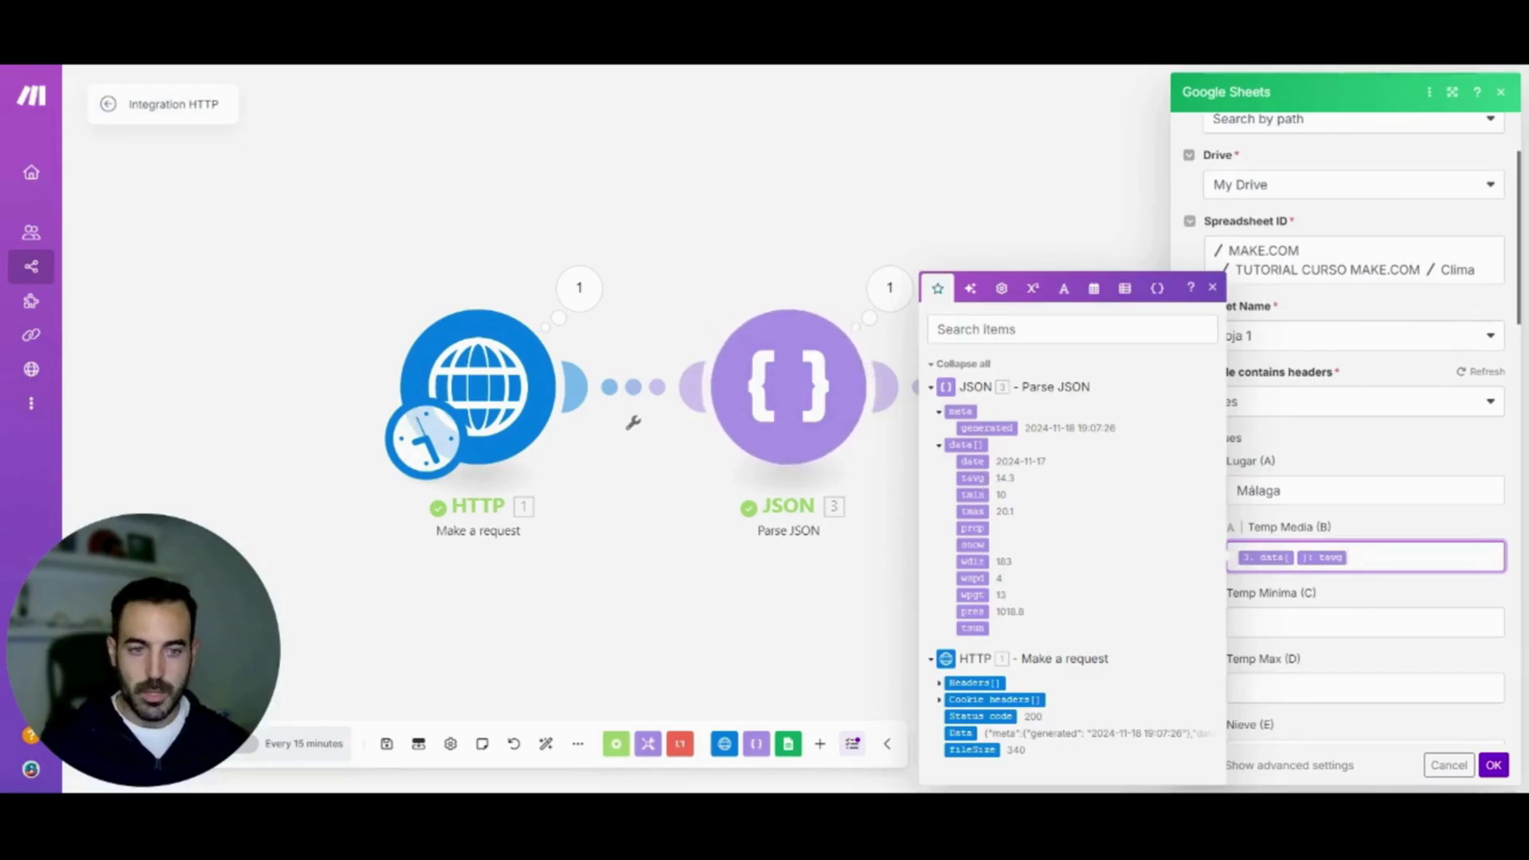
left_click(1365, 623)
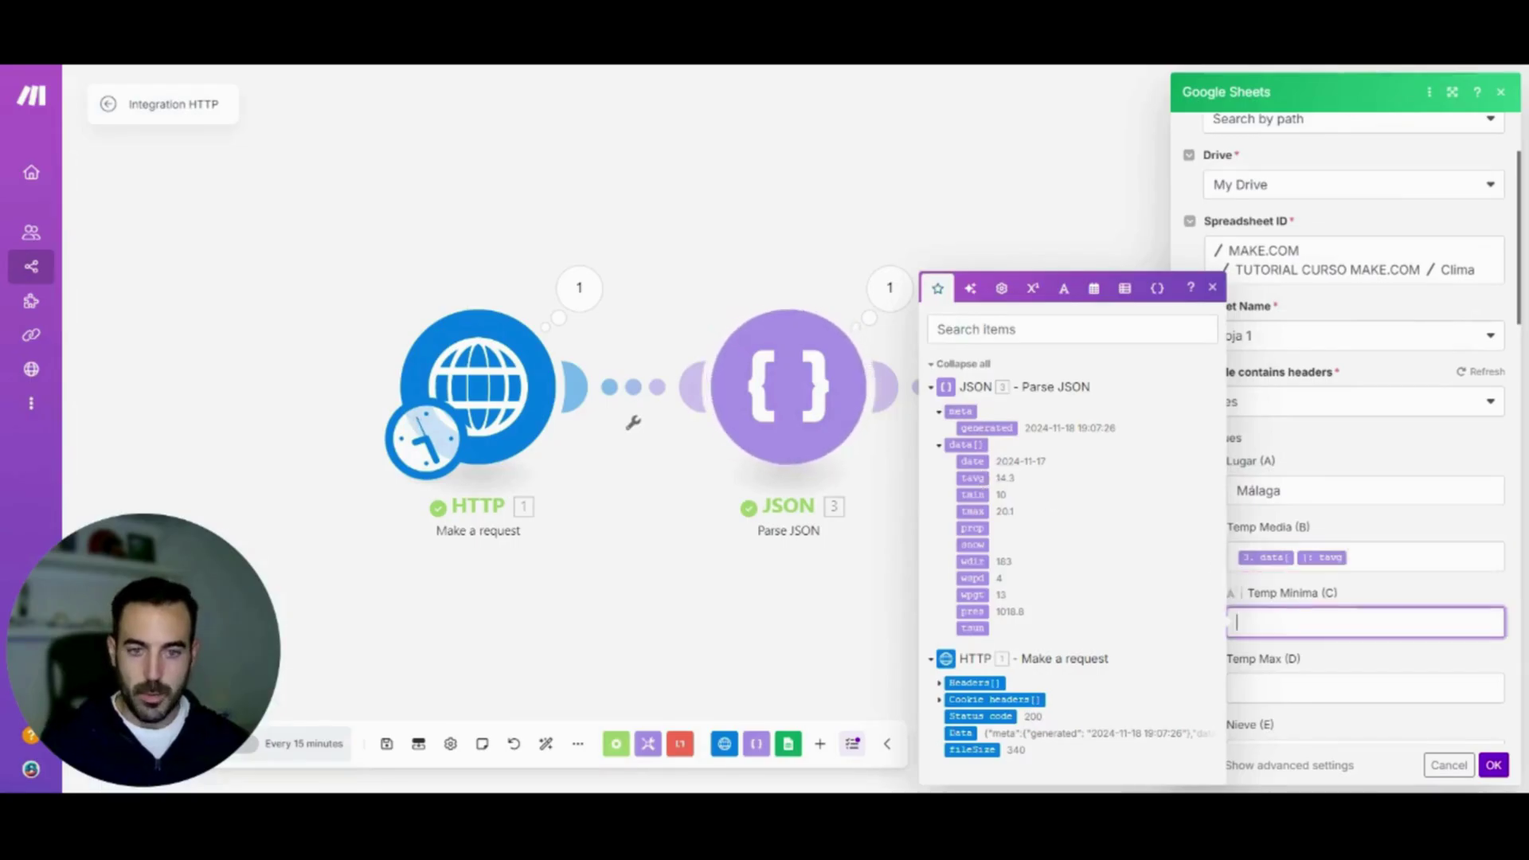
left_click(973, 495)
left_click(1252, 687)
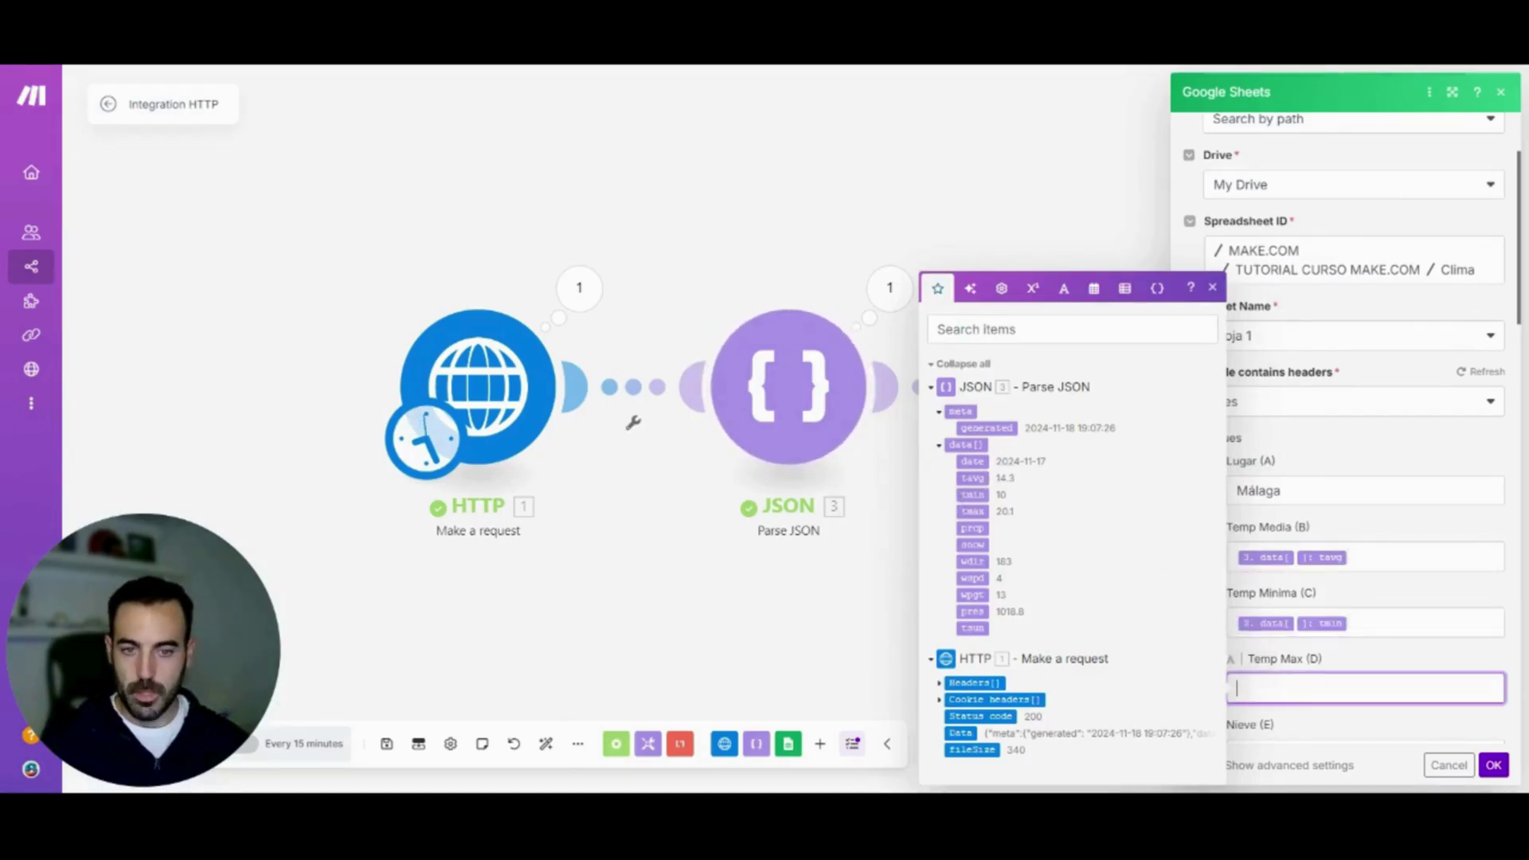
left_click(988, 513)
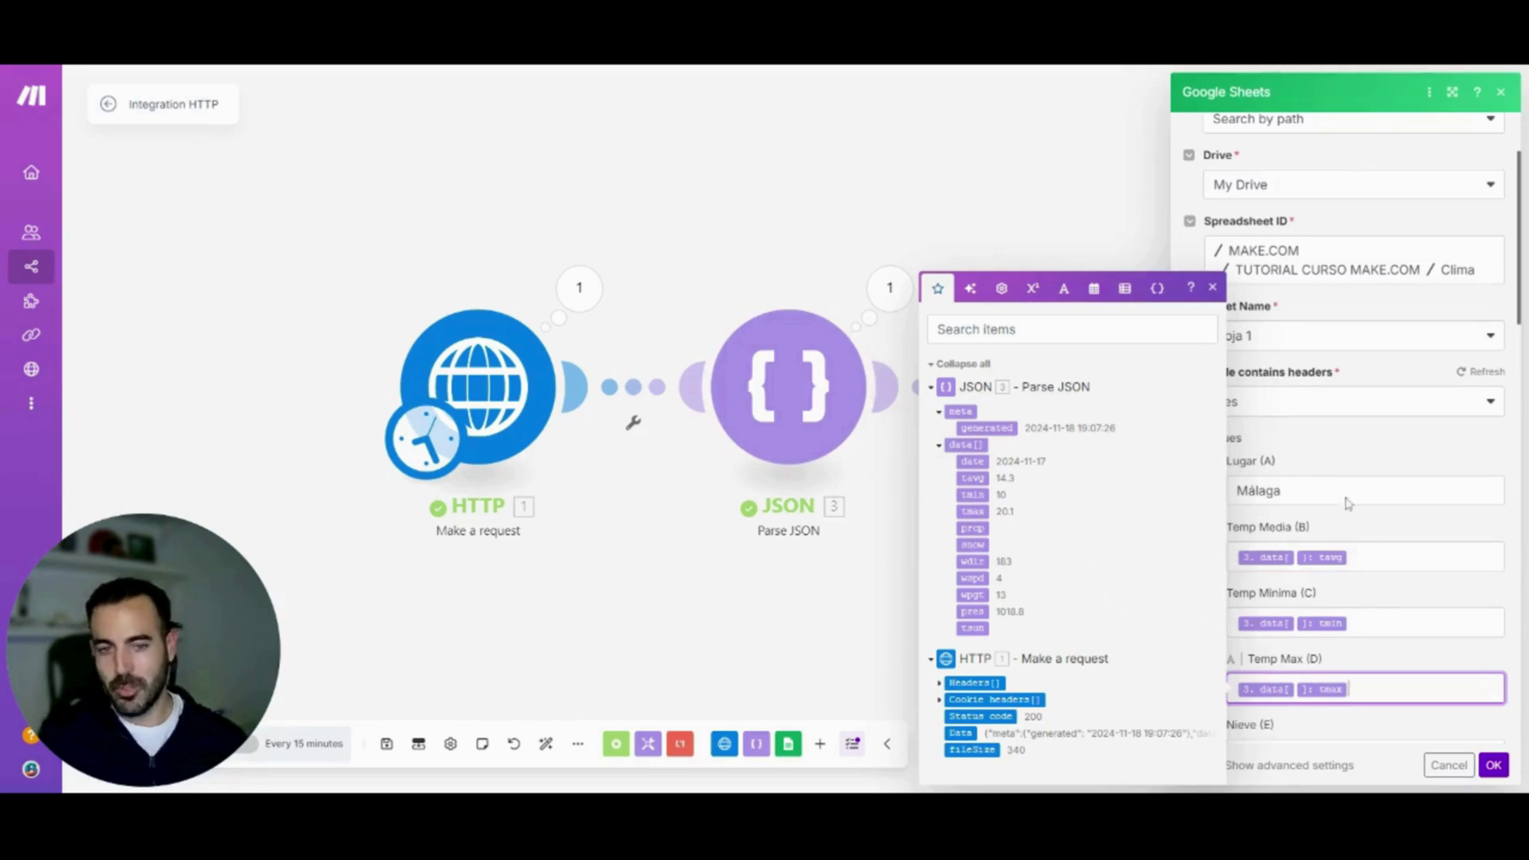
scroll(1394, 505, "down", 8)
left_click(1494, 766)
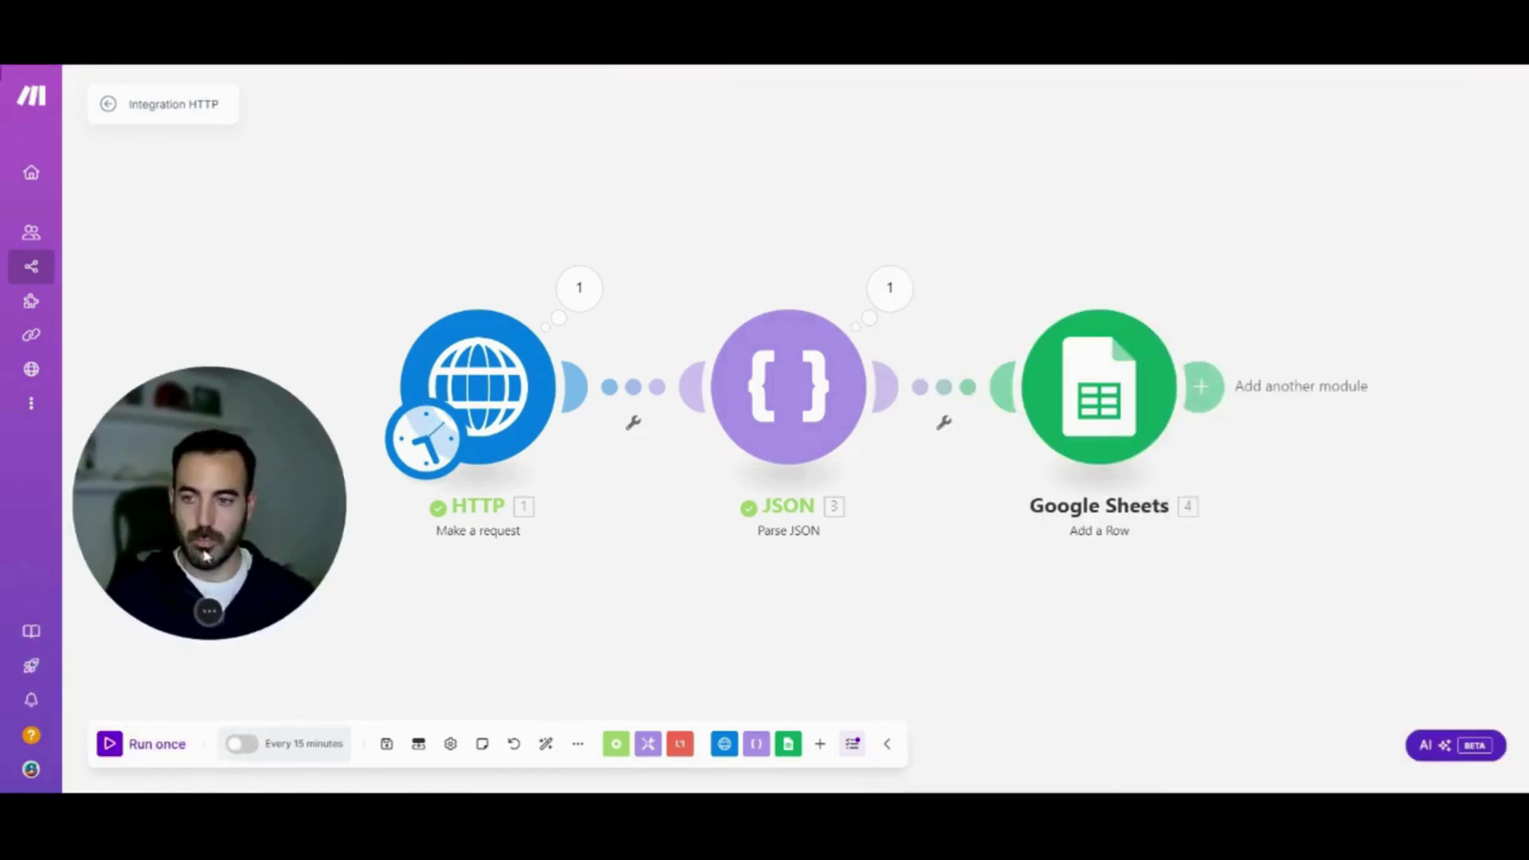
Run the scenario once, shift Sheets and JSON right, and unlink HTTP from JSON
left_click(157, 744)
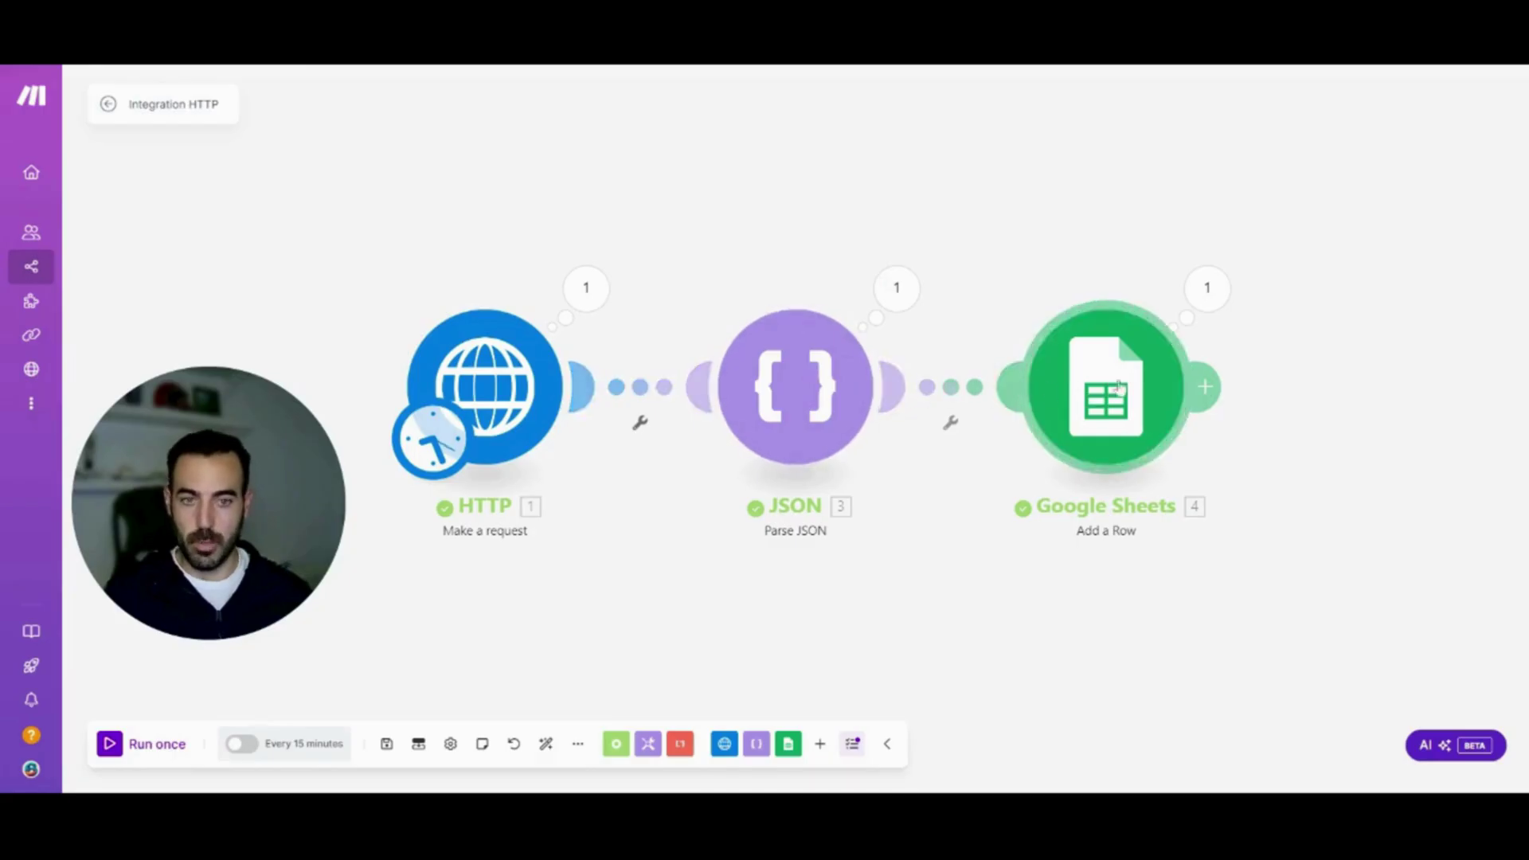
left_click_drag(1107, 387, 1219, 384)
left_click_drag(789, 396, 951, 405)
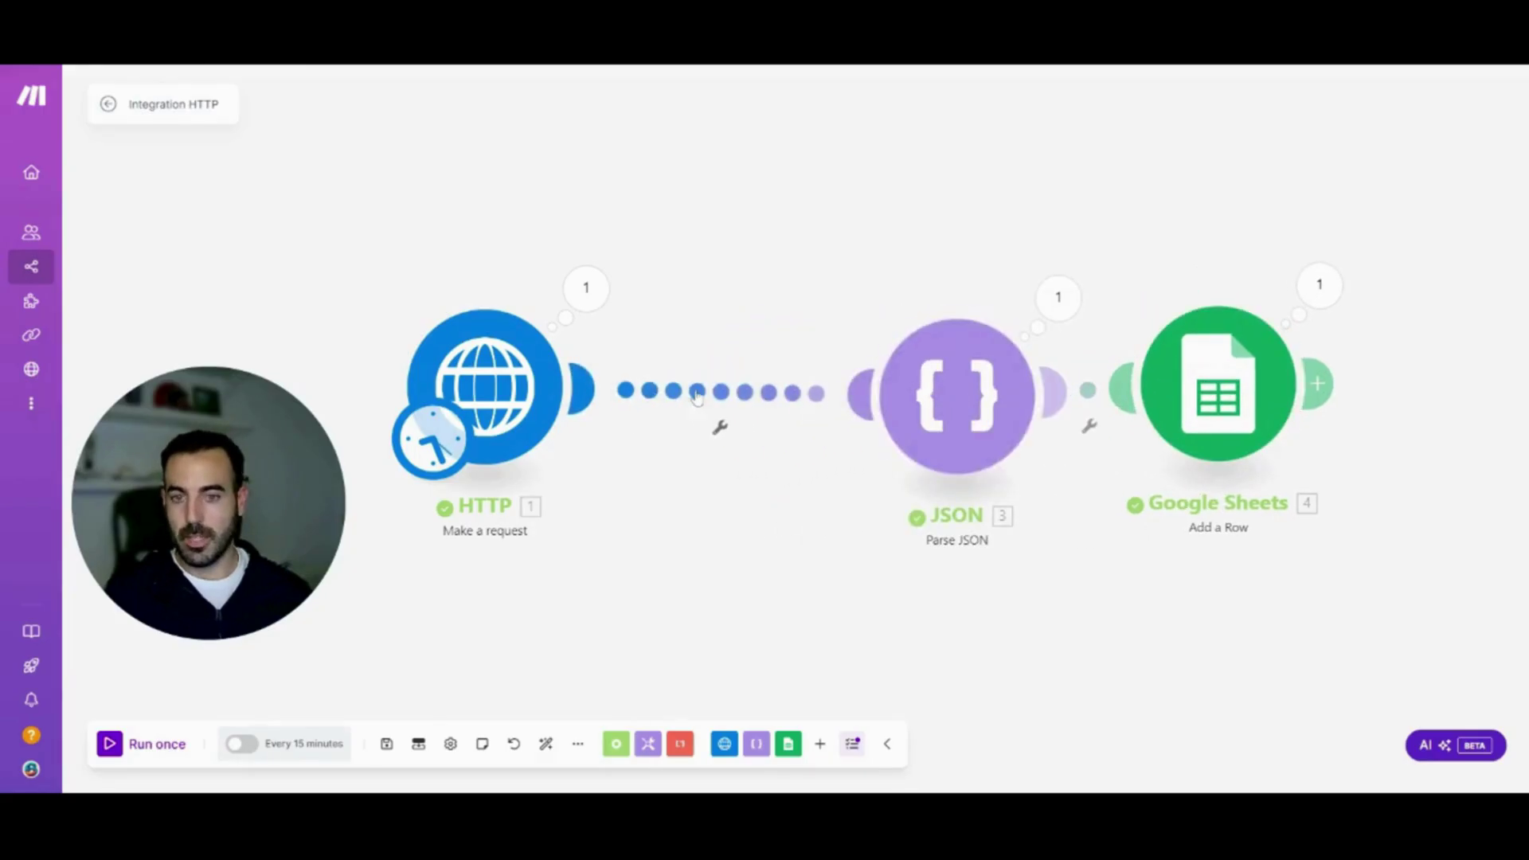
right_click(699, 391)
left_click(742, 430)
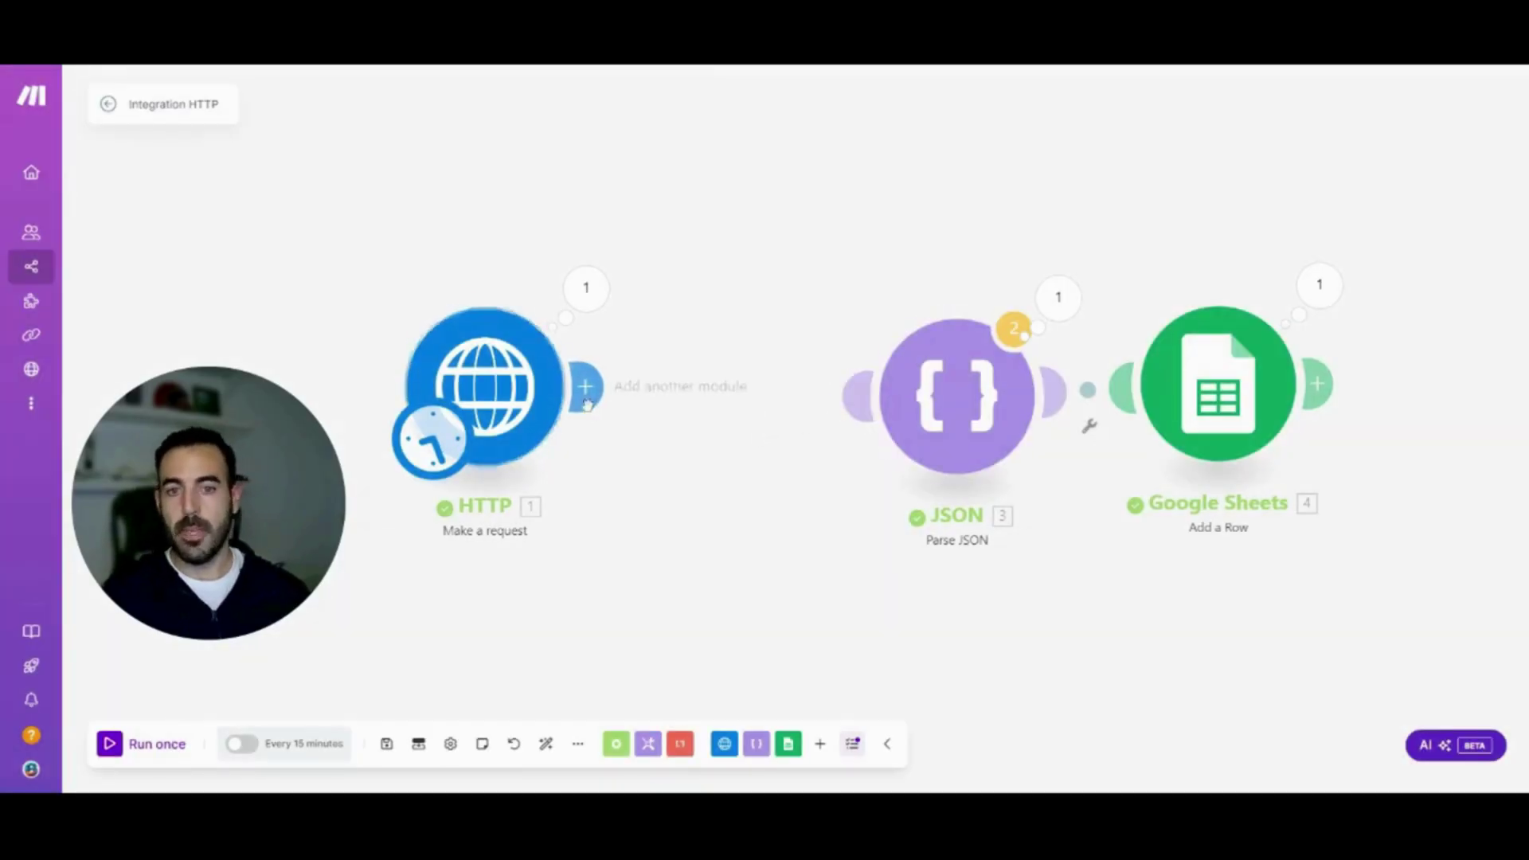
Set the HTTP request module's Parse response option to Yes and save it
left_click(514, 388)
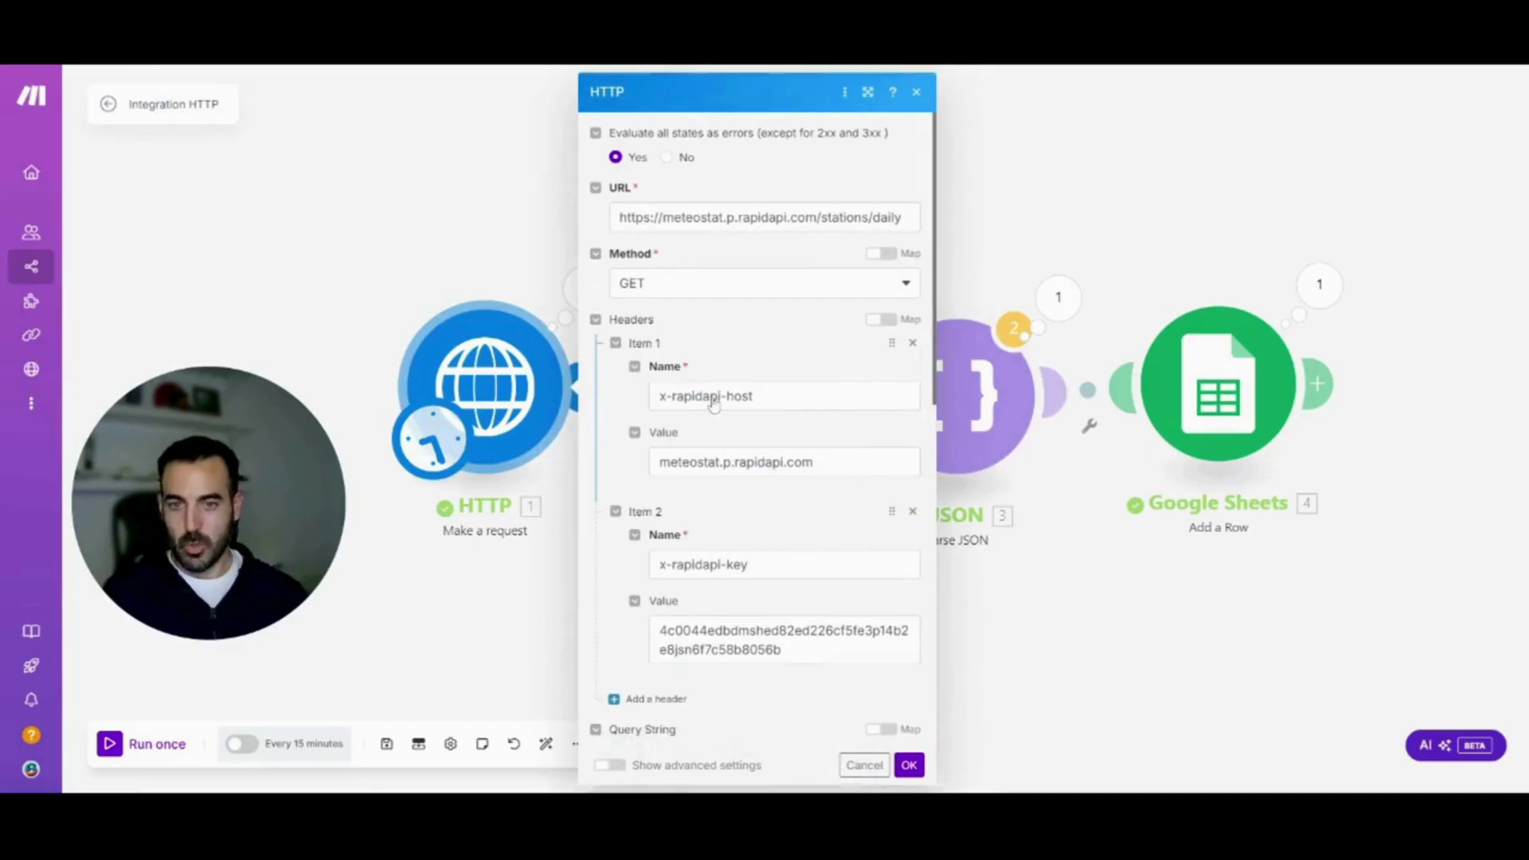
left_click_drag(938, 248, 912, 465)
scroll(914, 464, "down", 3)
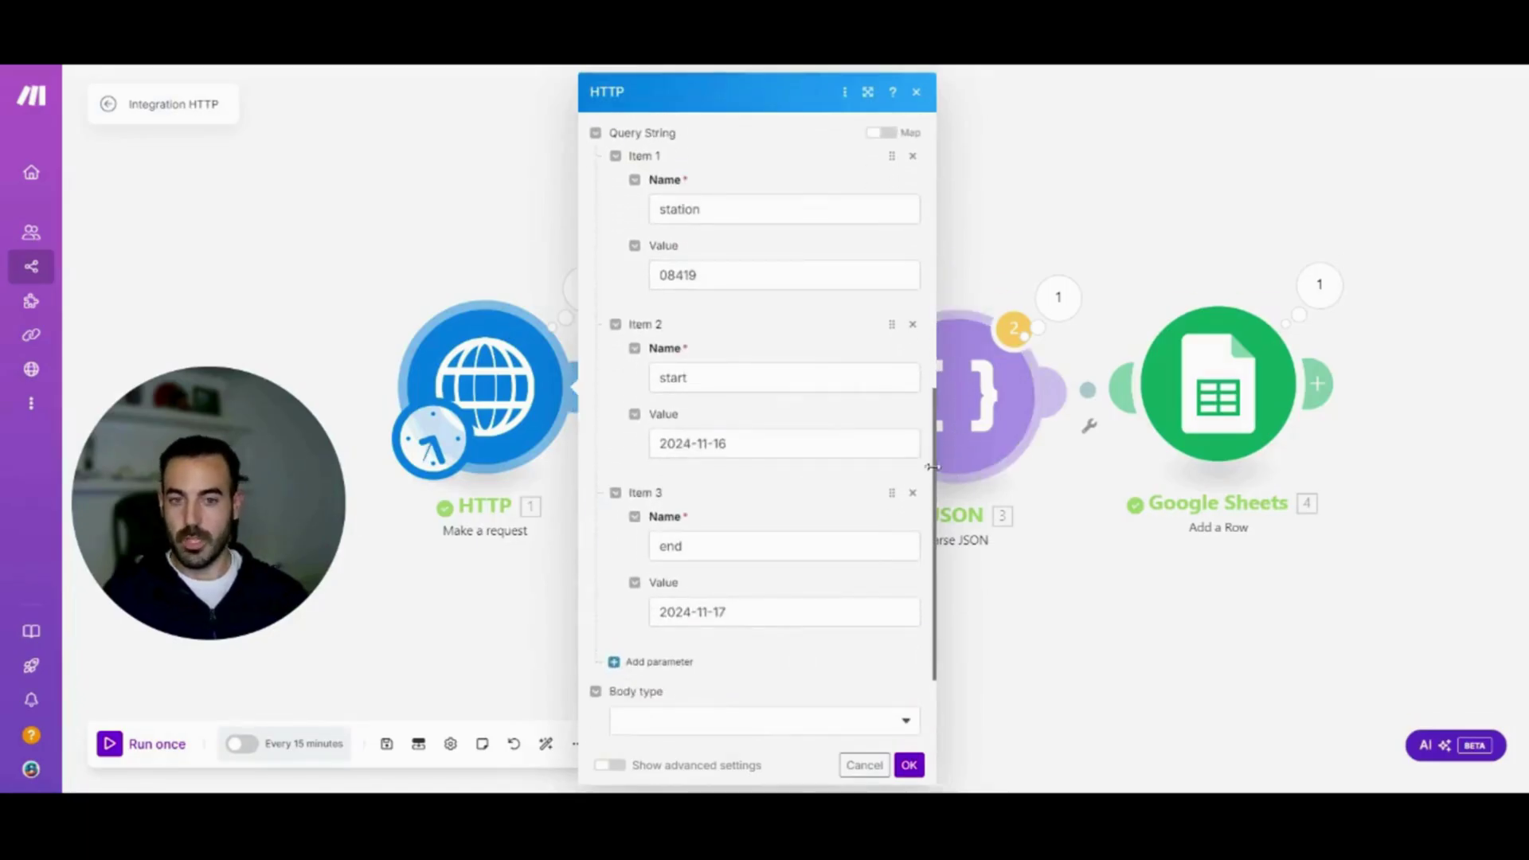
scroll(932, 467, "down", 3)
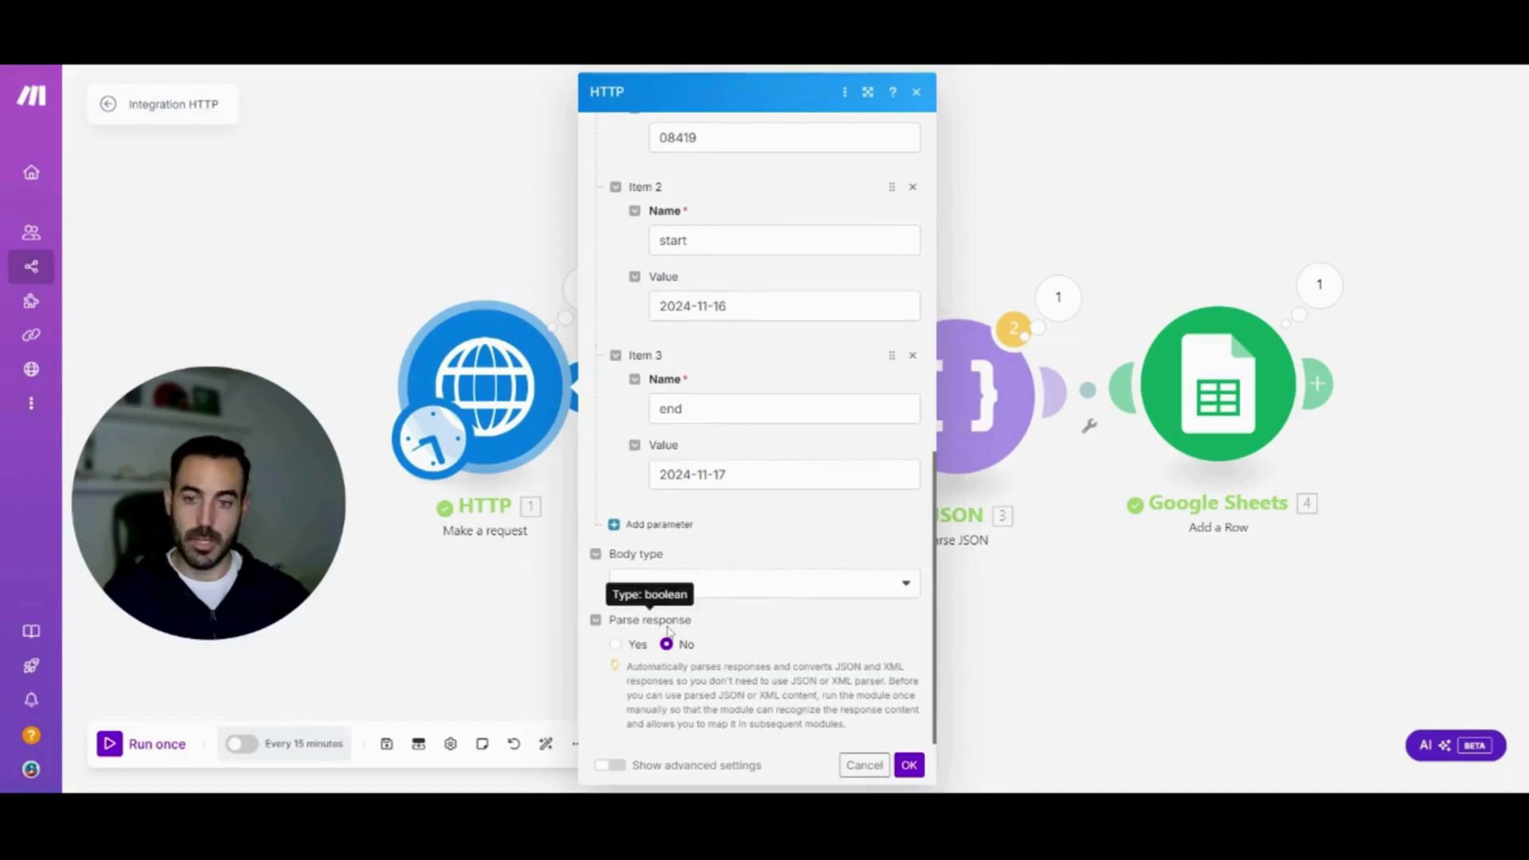
left_click(616, 645)
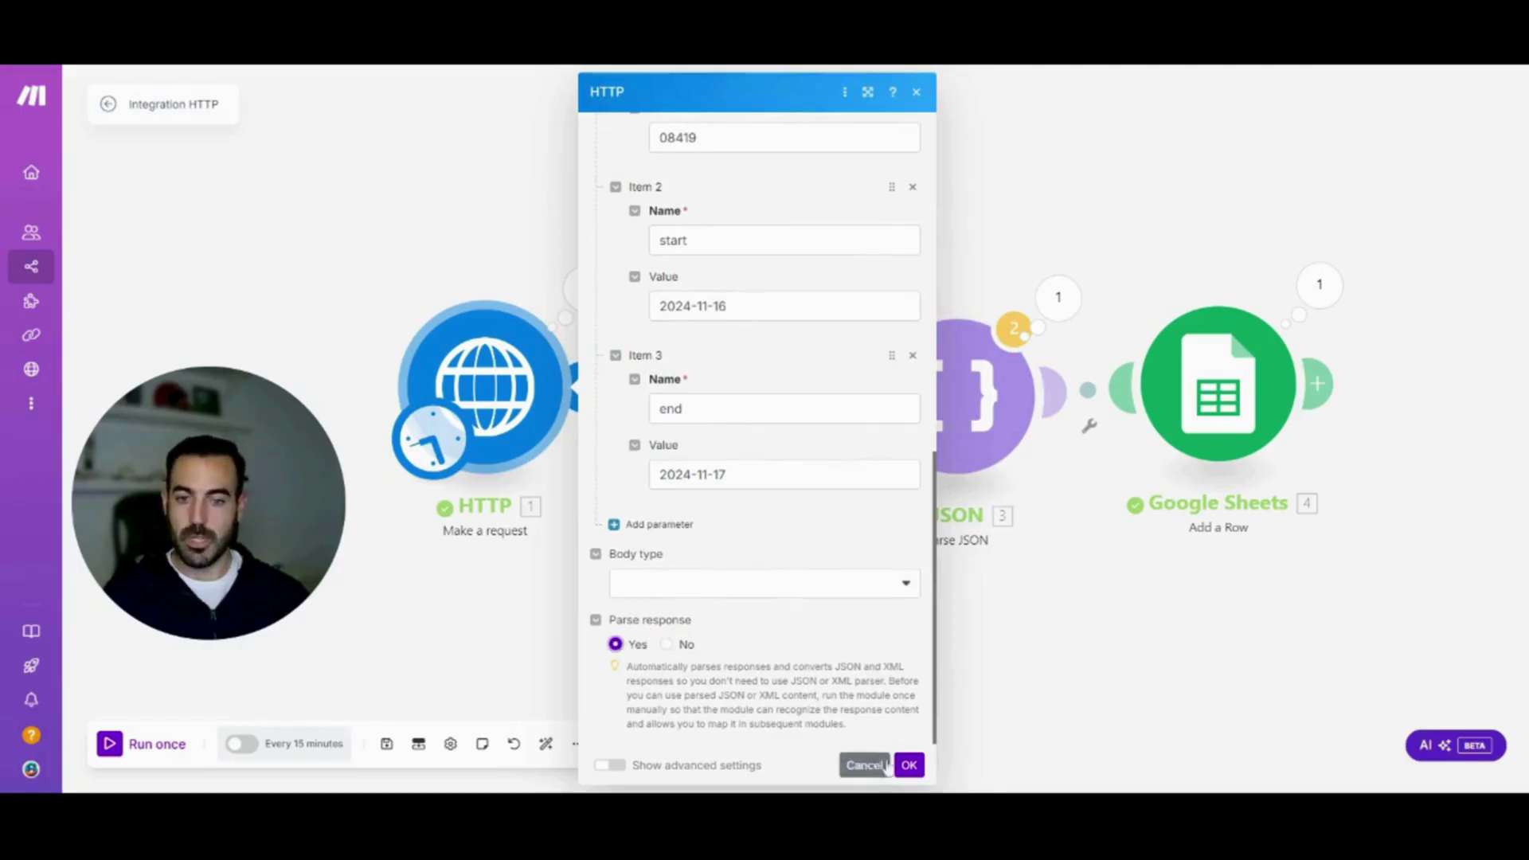
left_click(909, 765)
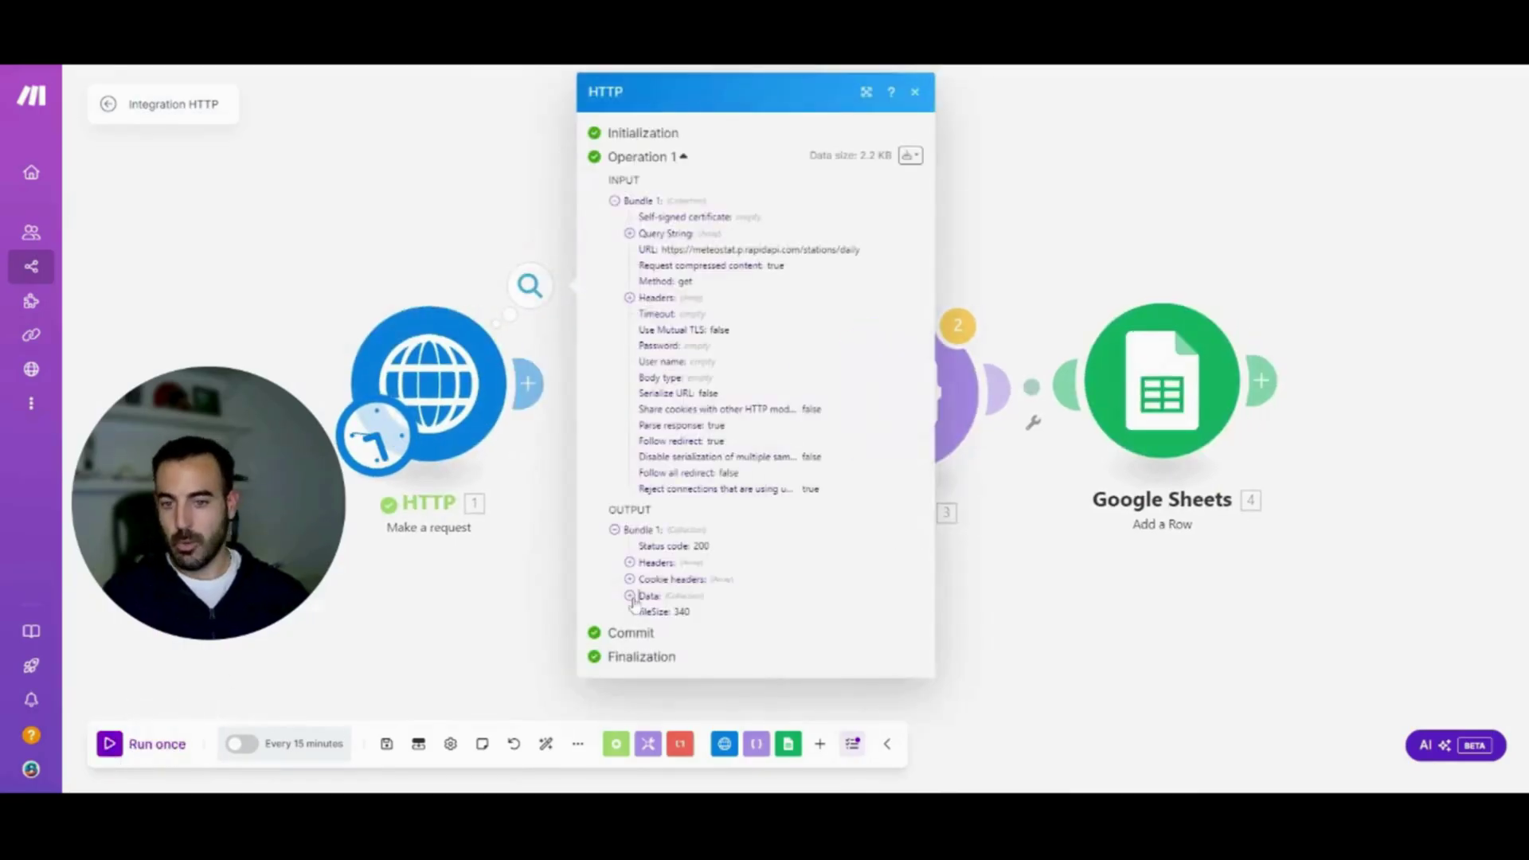
Expand Data > data > 1 in the HTTP output to show 2024-11-16, tavg 14.8, tmin 11, tmax 23
left_click(630, 598)
left_click(645, 630)
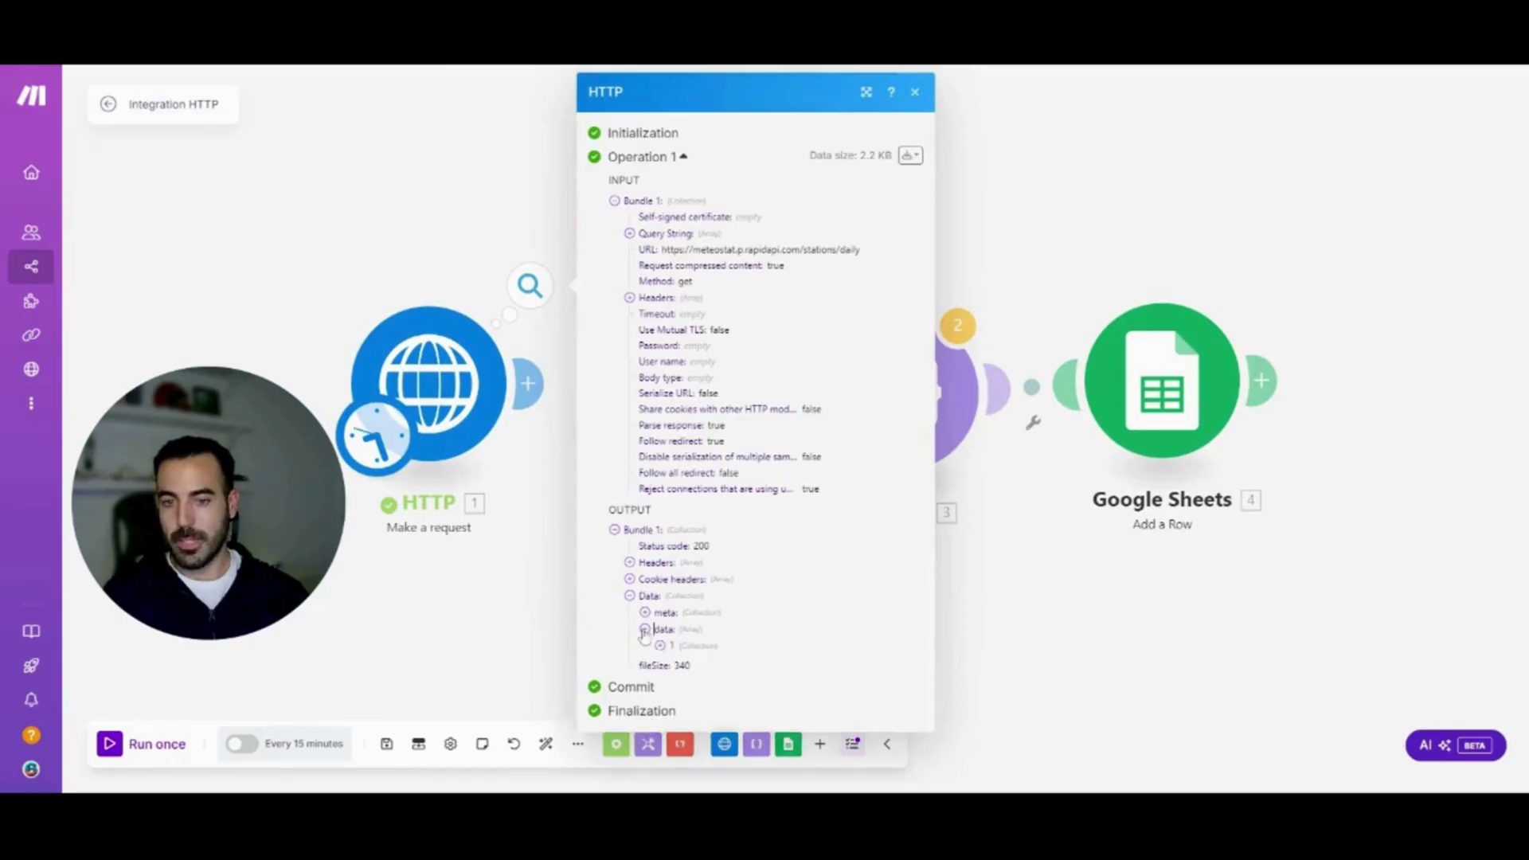
left_click(660, 646)
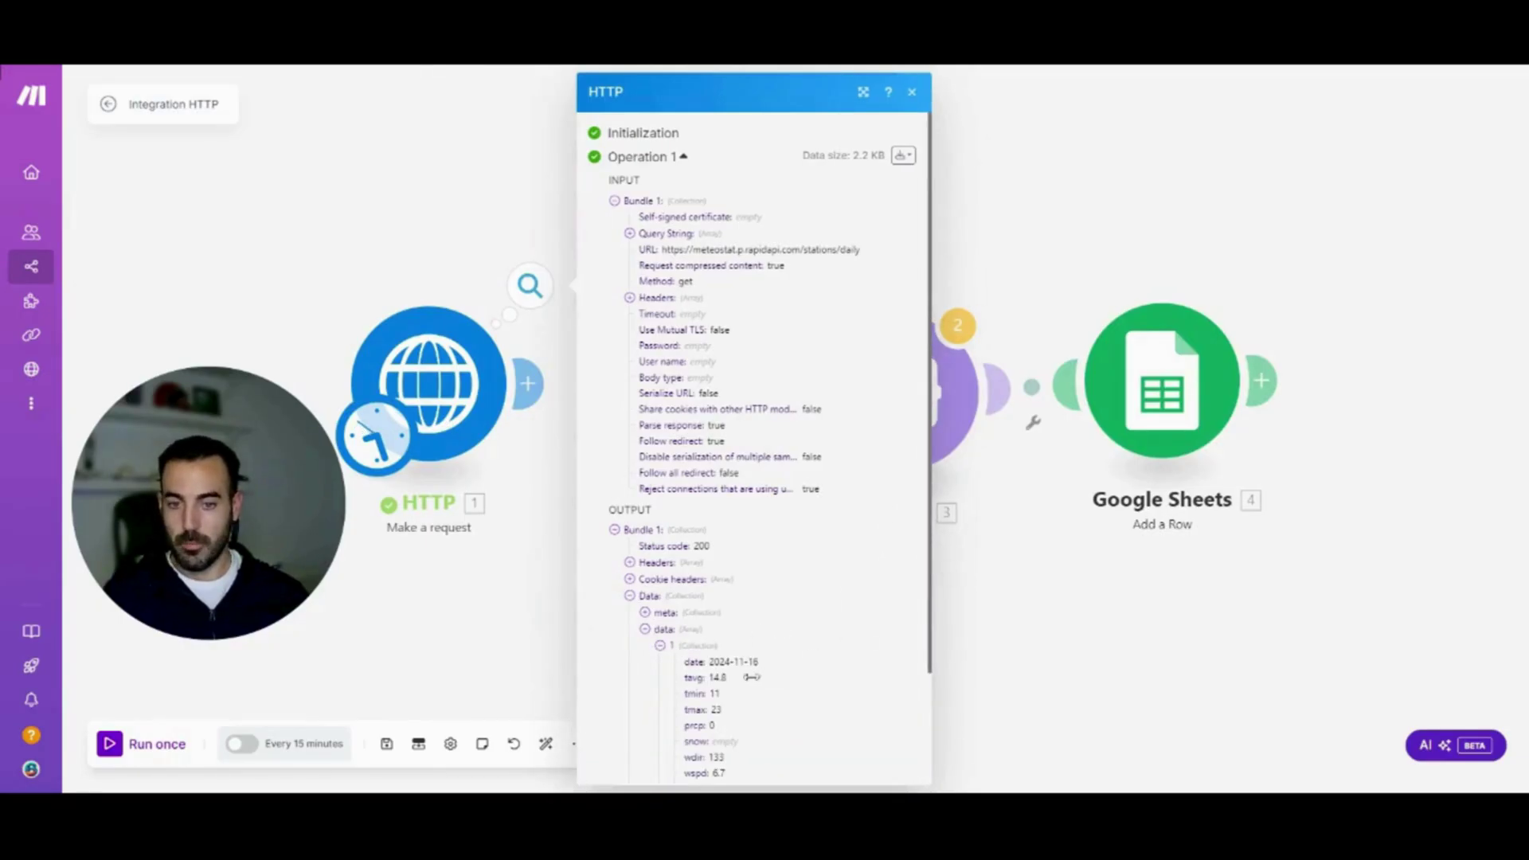
left_click_drag(919, 510, 935, 511)
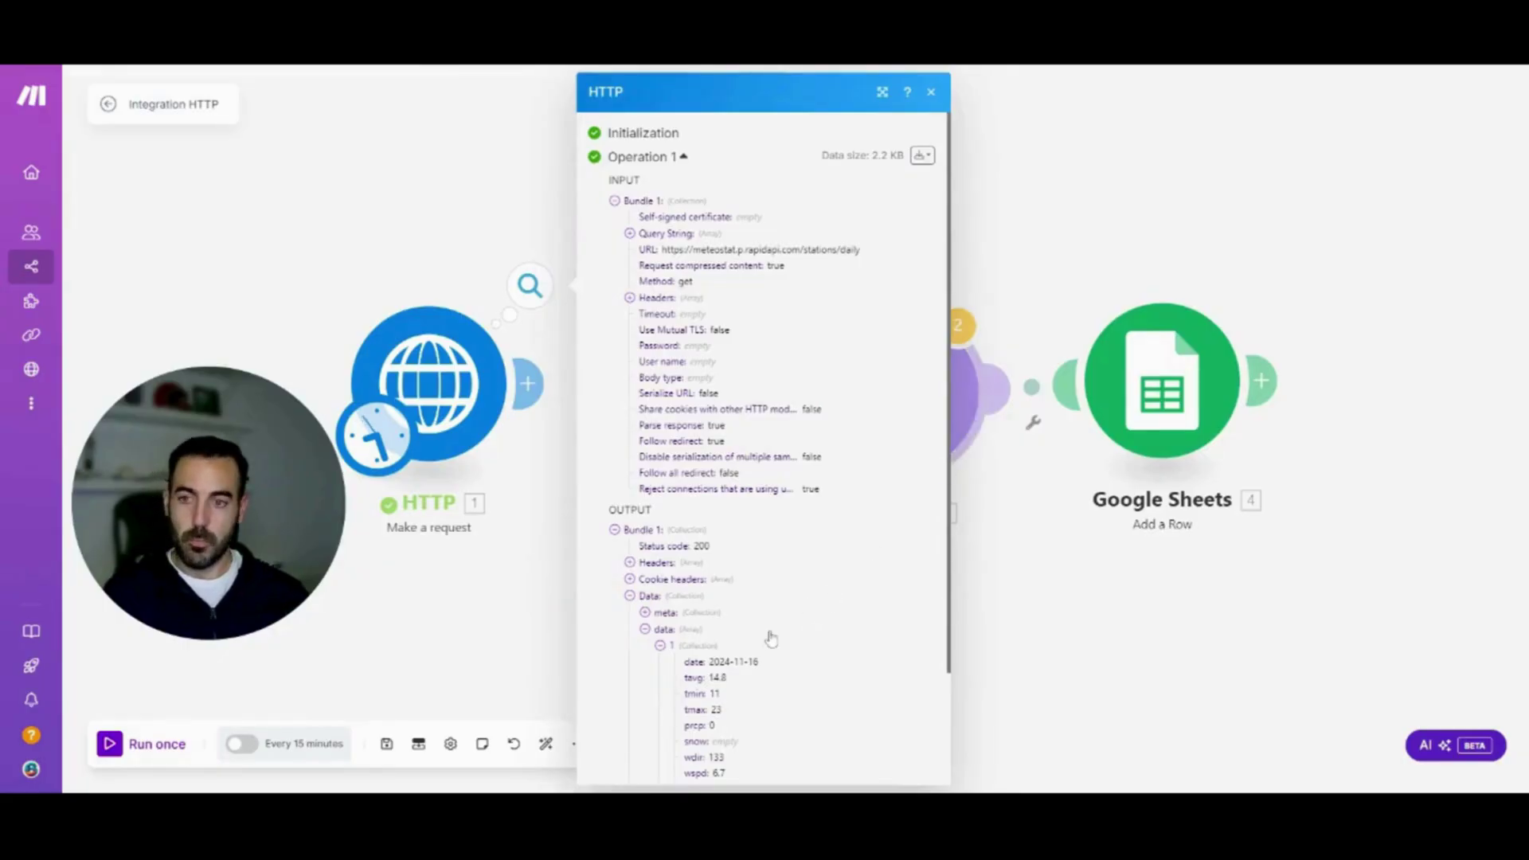
Close the output view, link HTTP back to JSON, and auto-align the three modules
left_click(1081, 652)
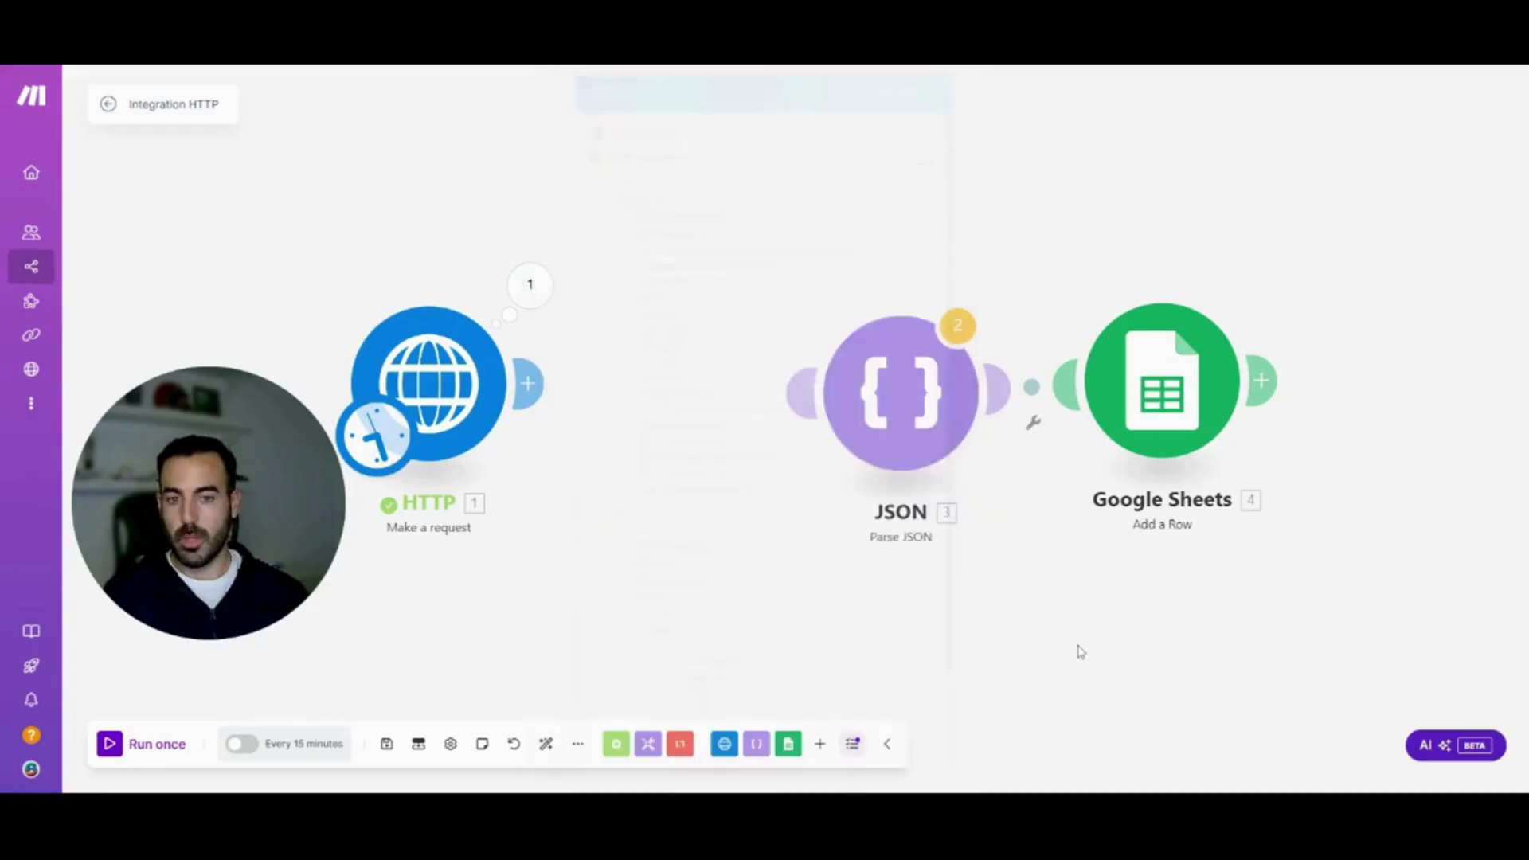
left_click_drag(803, 391, 541, 383)
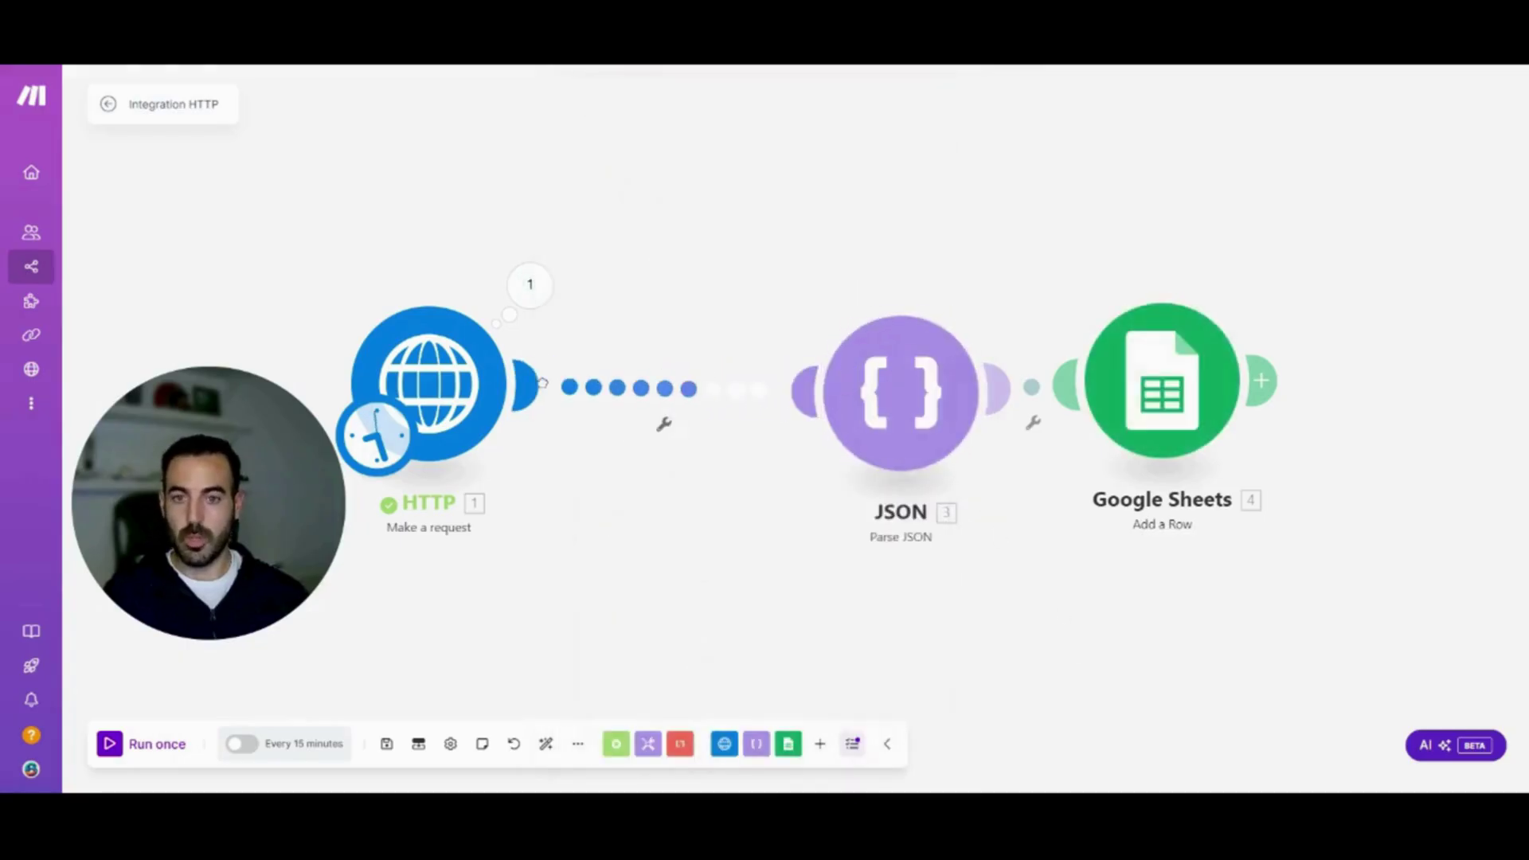
left_click(546, 745)
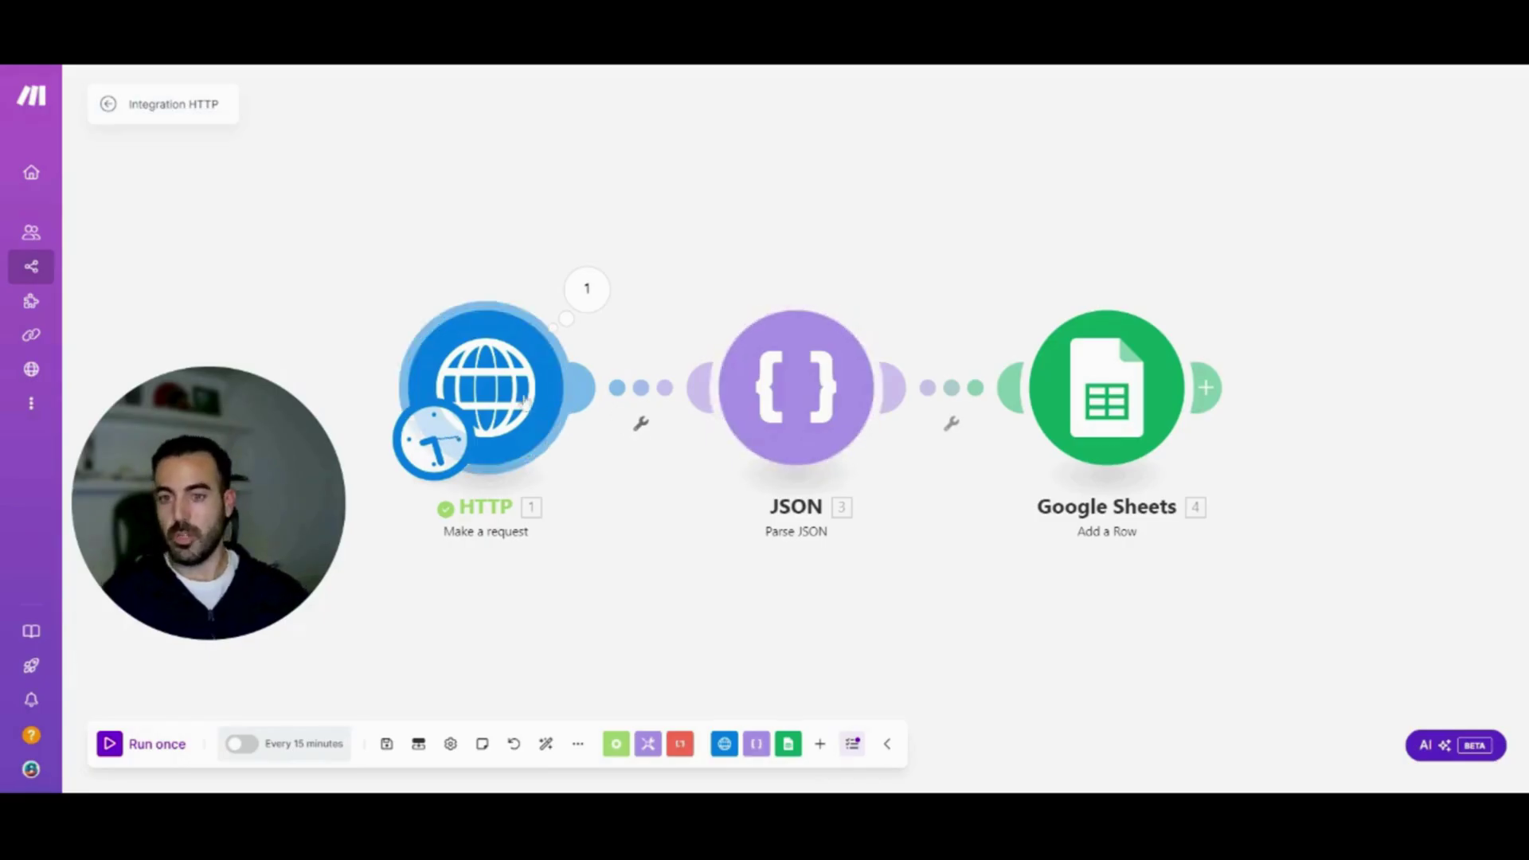
left_click(492, 416)
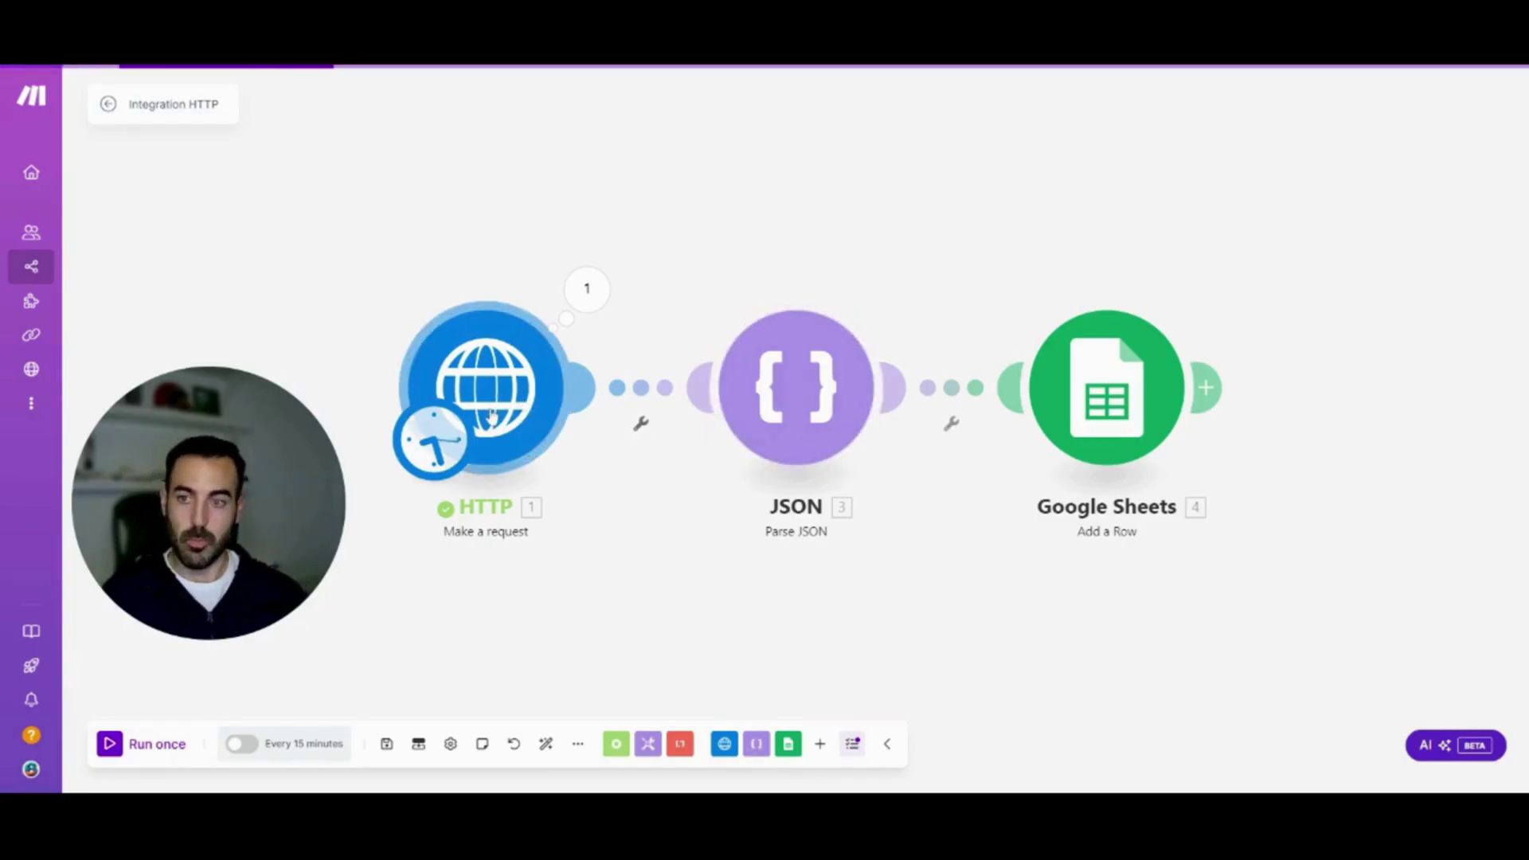
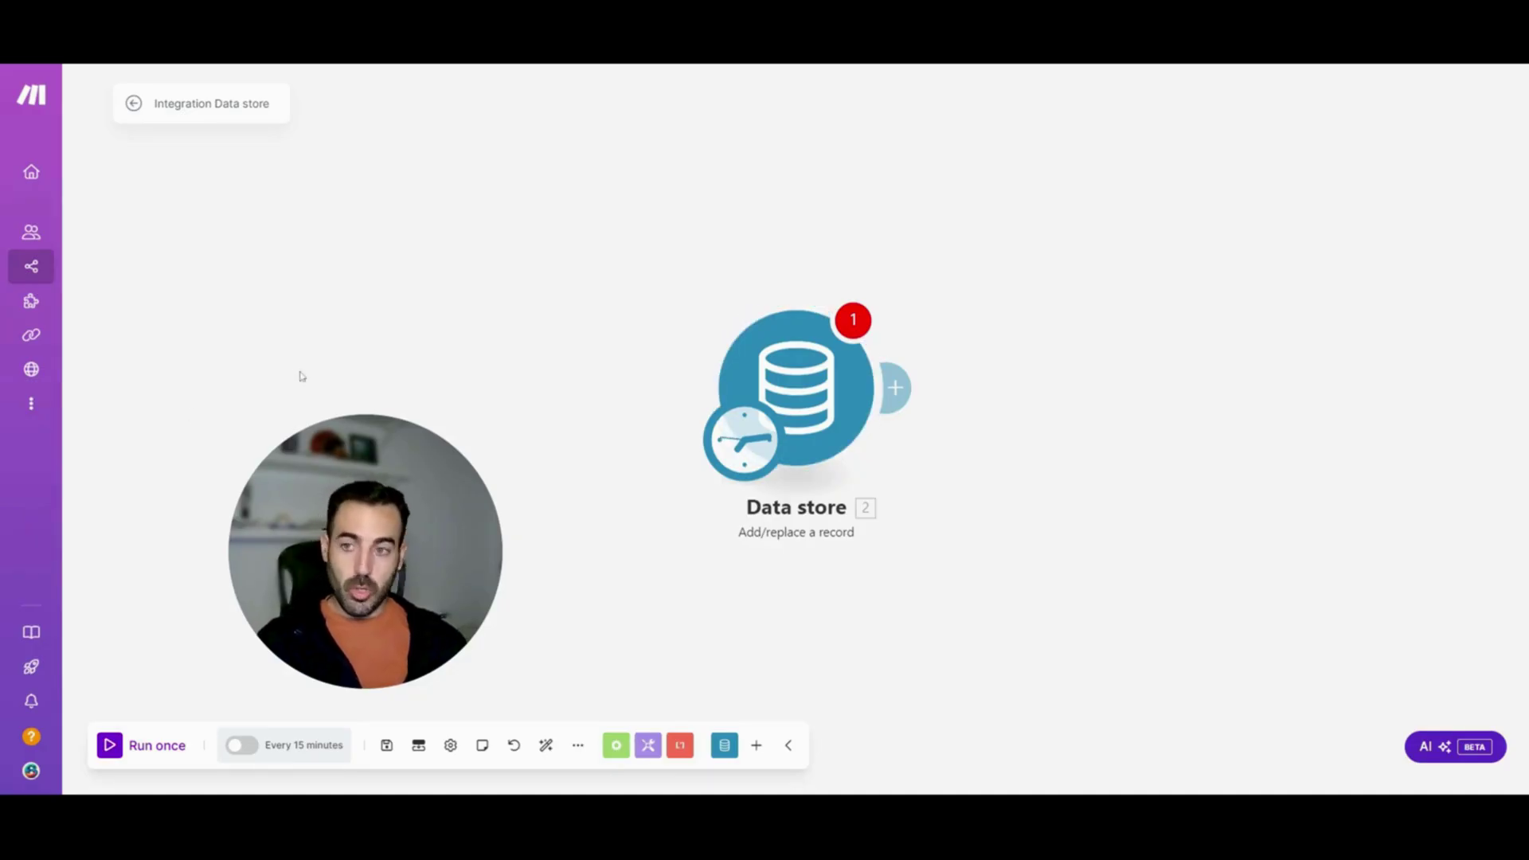
Expand the sidebar's More section to reveal Data stores
left_click(54, 405)
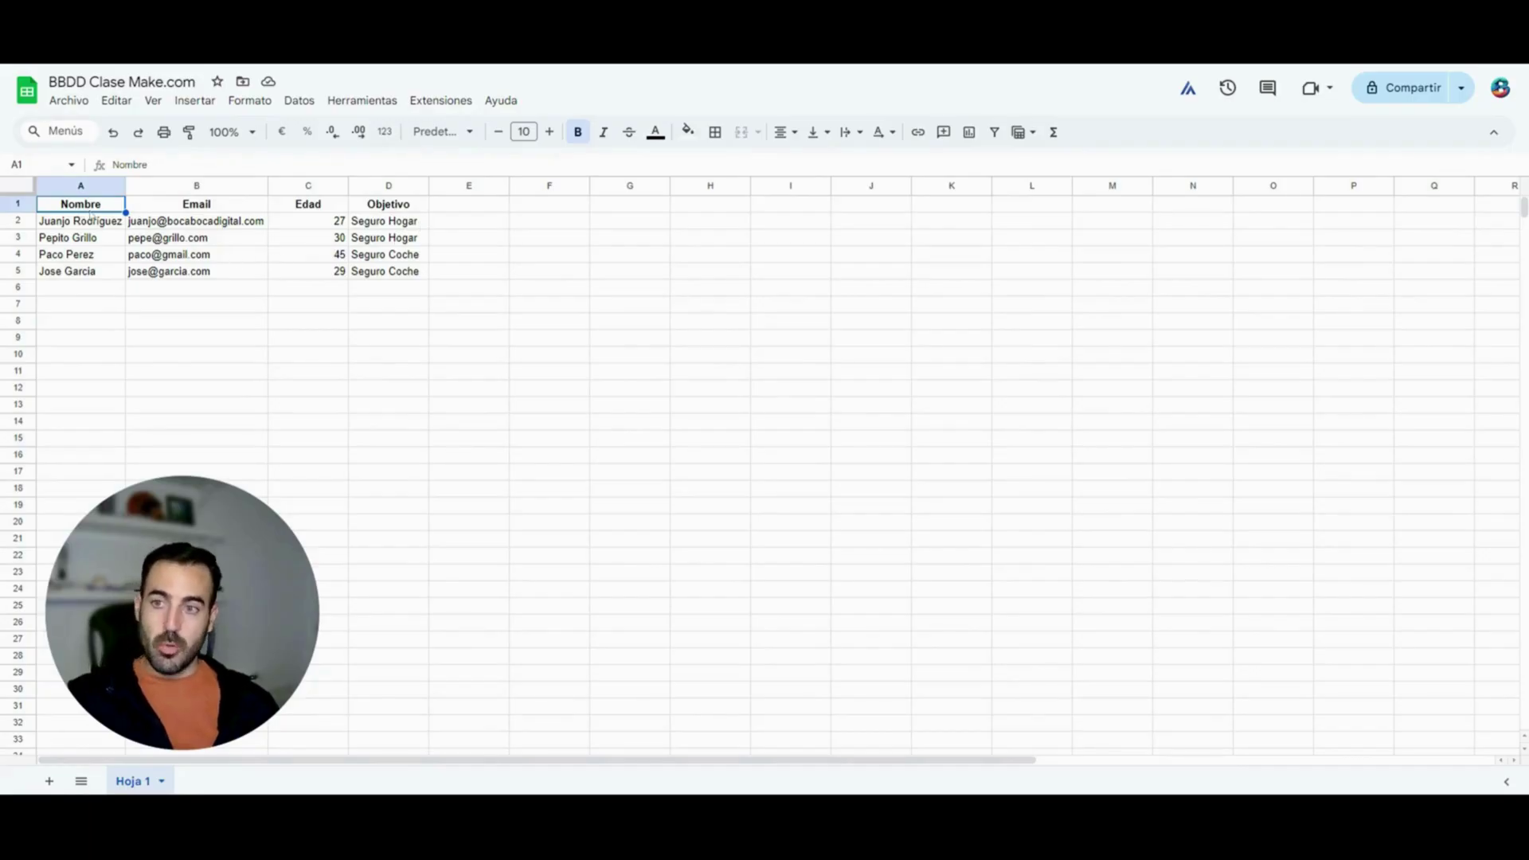
Review the client table A1:D5 and its Objetivo values: two Seguro Hogar, two Seguro Coche
left_click_drag(91, 212, 396, 275)
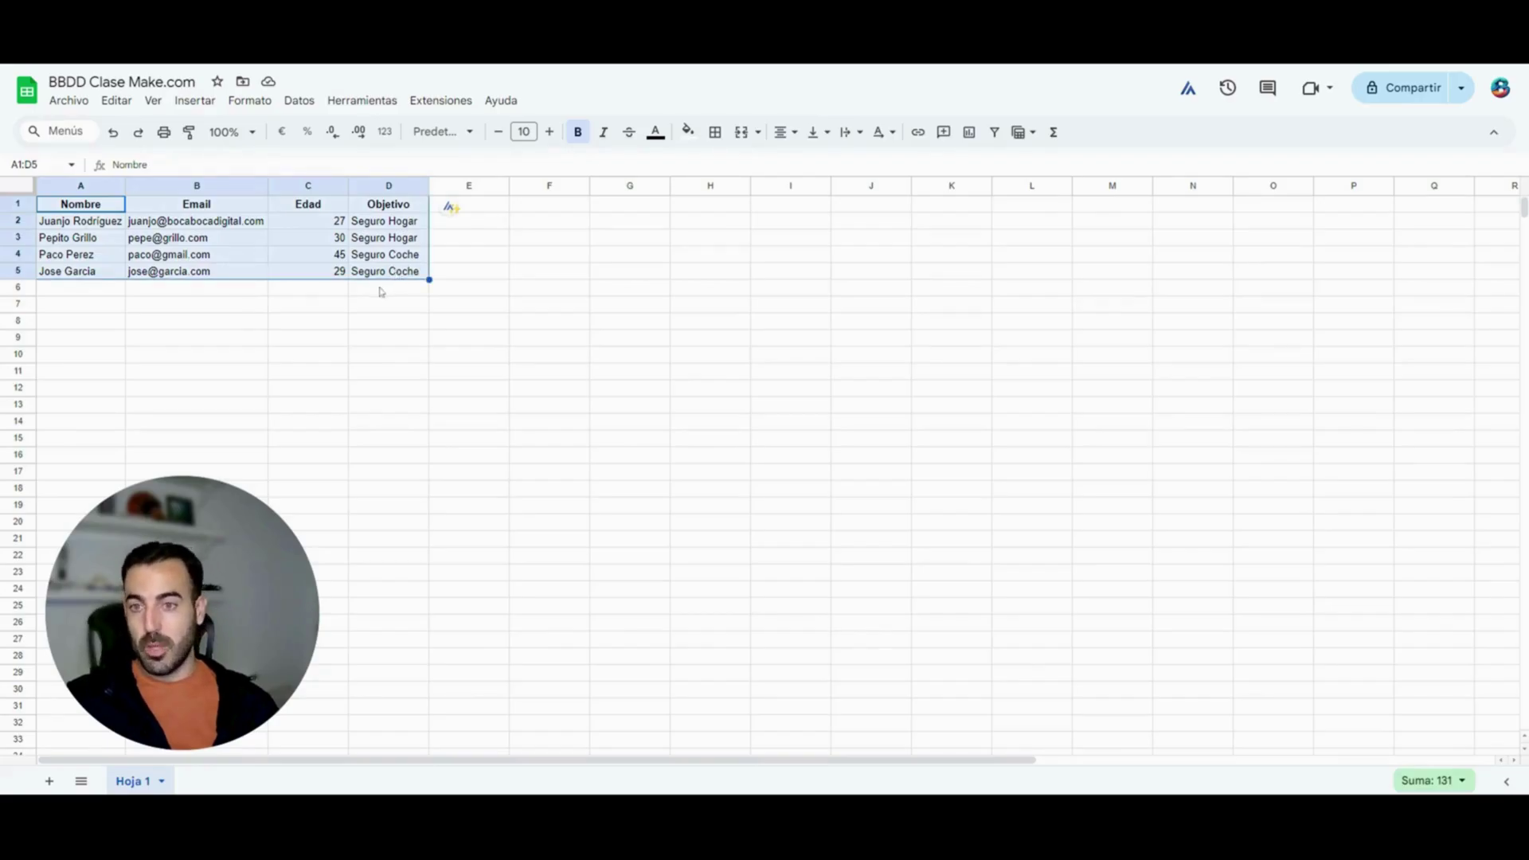
left_click(304, 307)
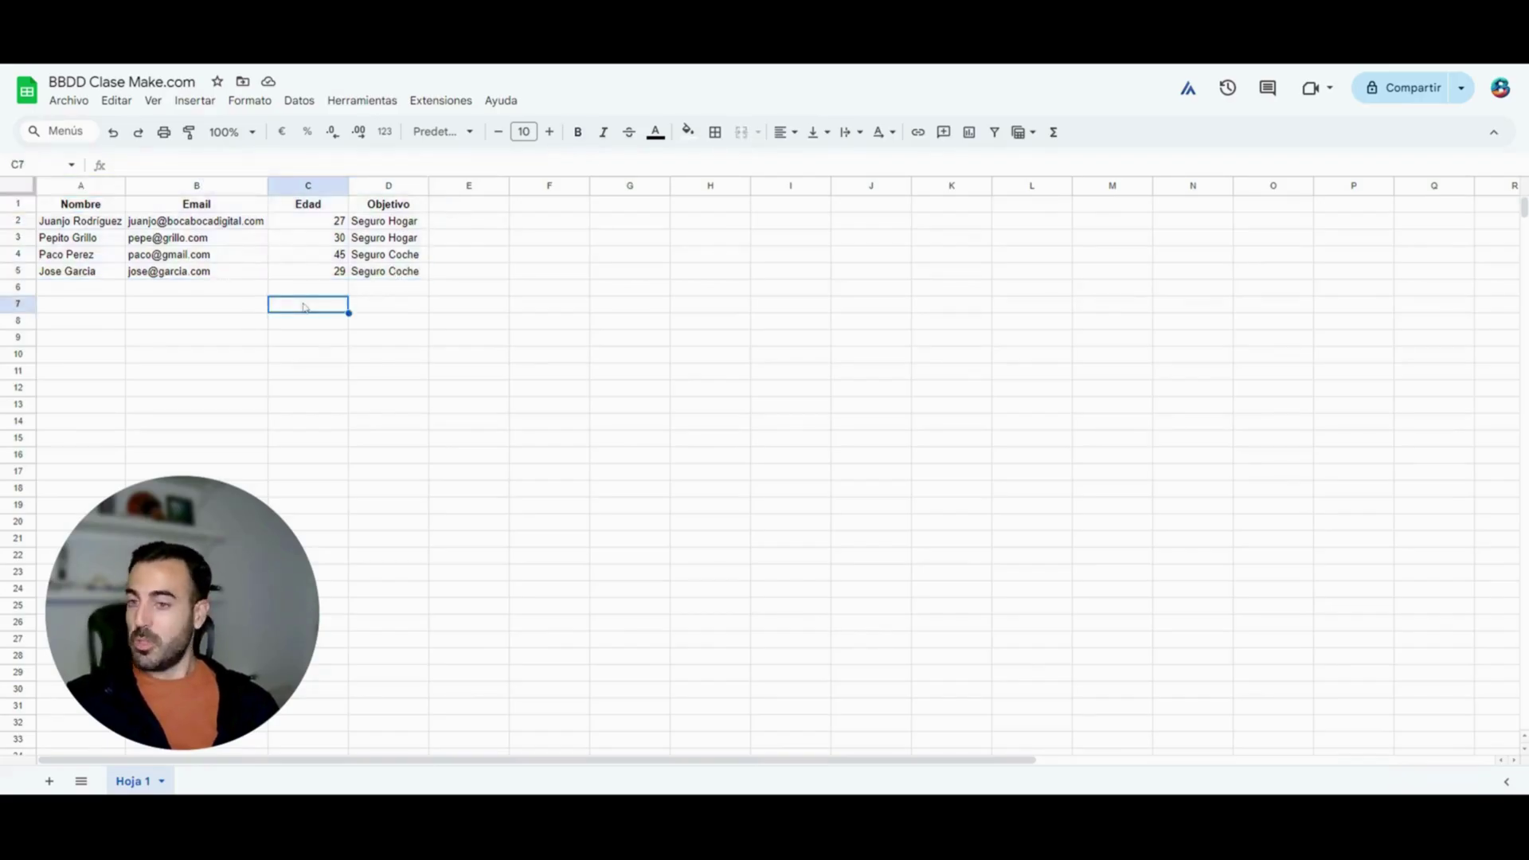
left_click(393, 225)
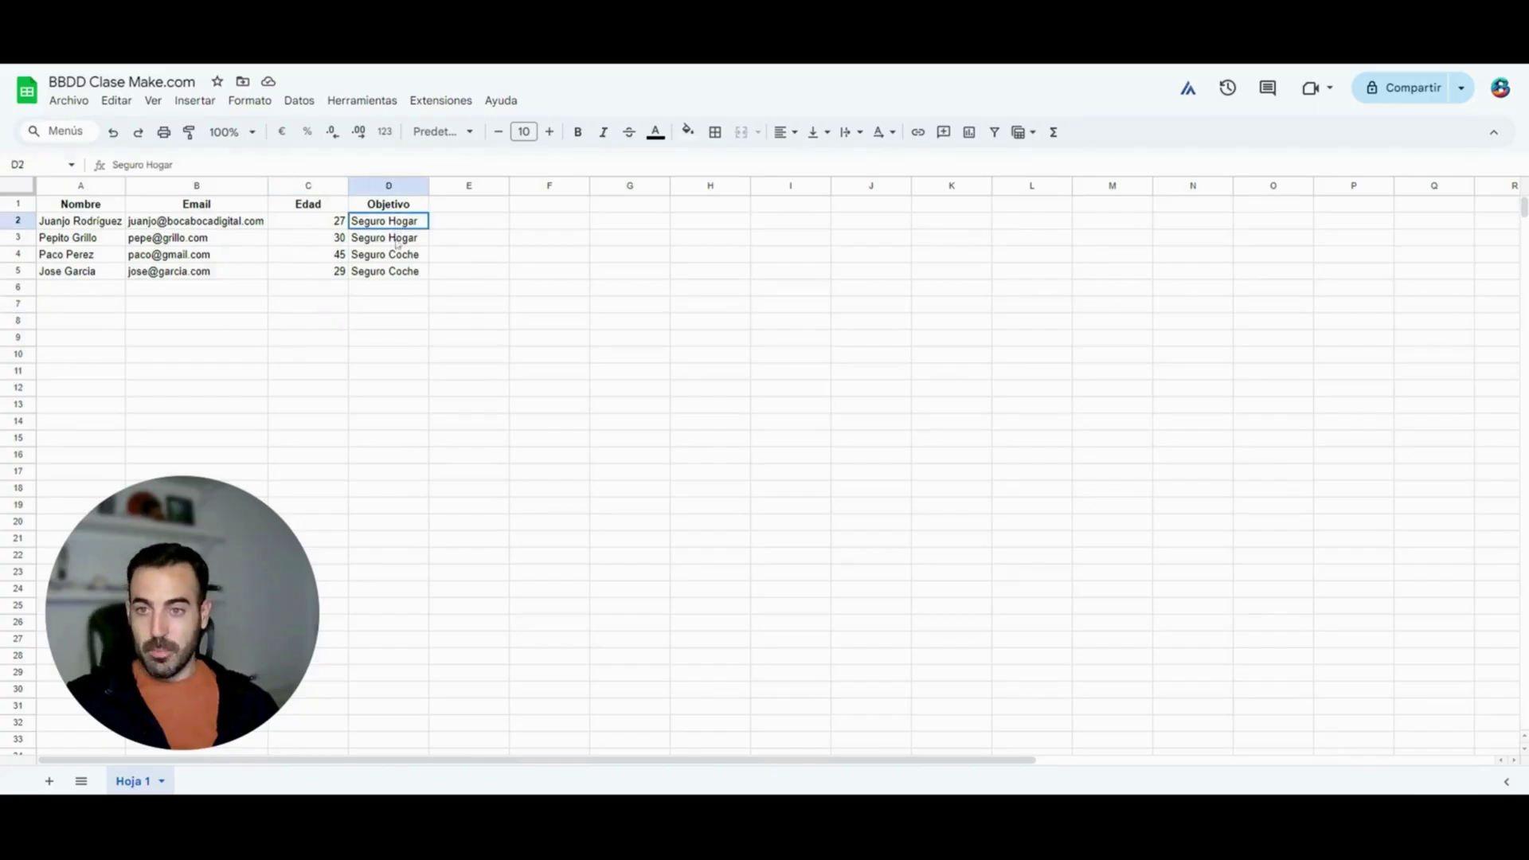
left_click_drag(397, 243, 403, 274)
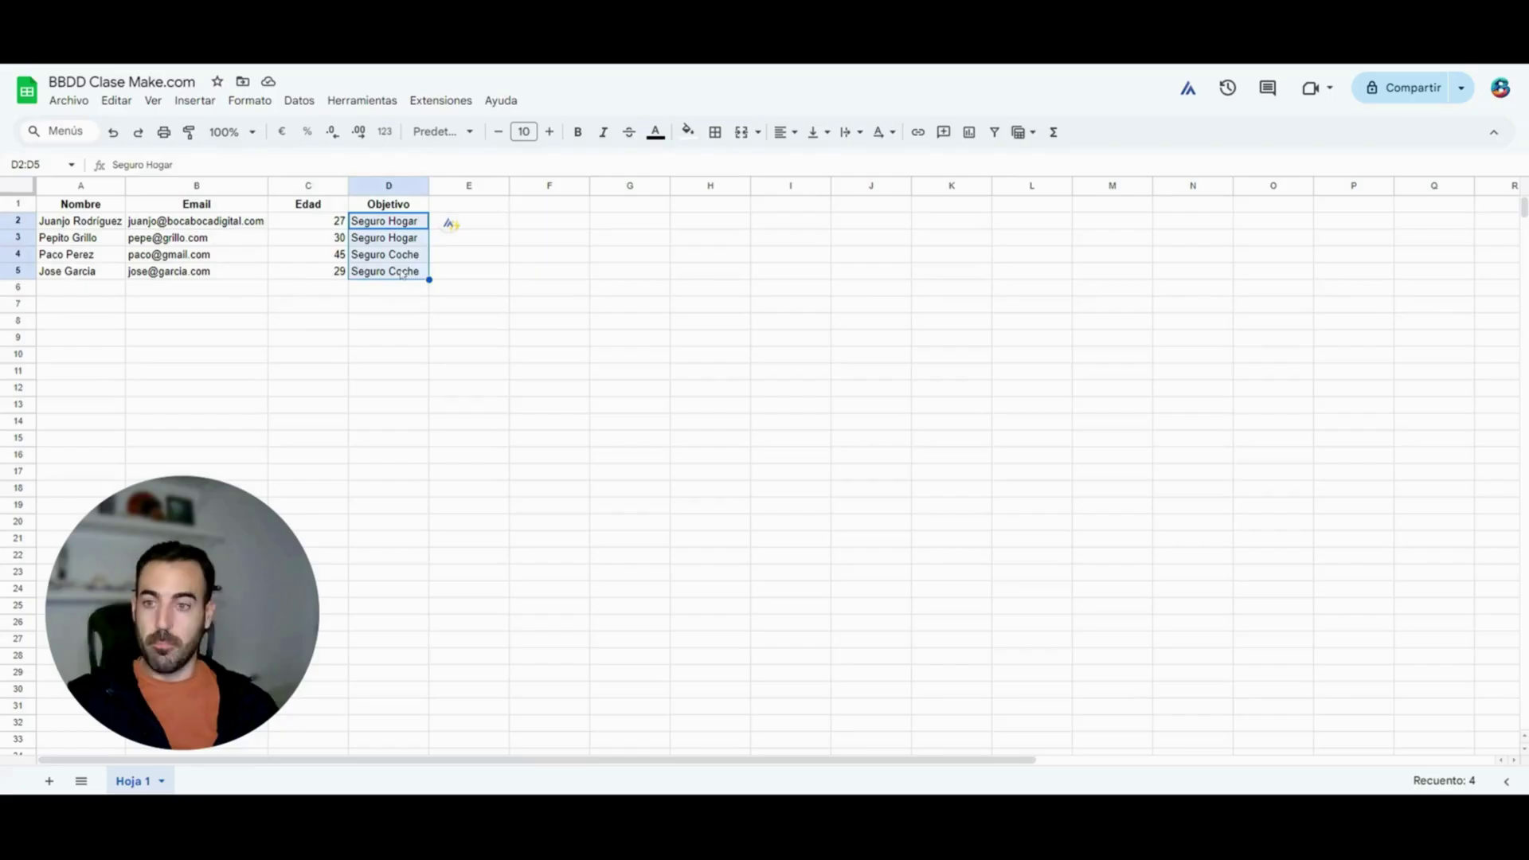
left_click(309, 293)
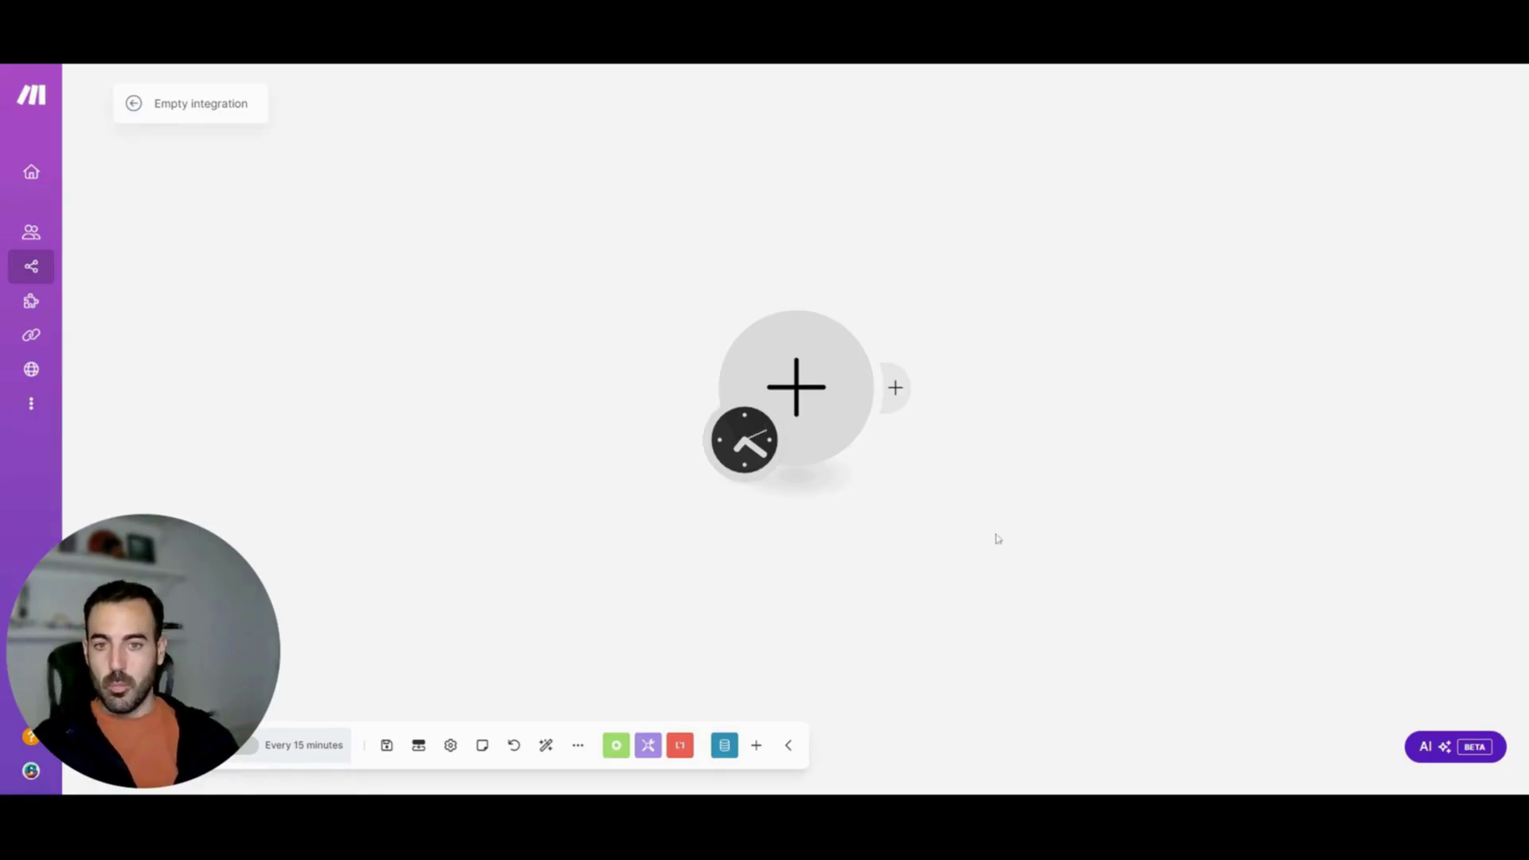
Set up a Google Sheets Search Rows module on sheet BBDD, columns A-CZ
left_click(799, 394)
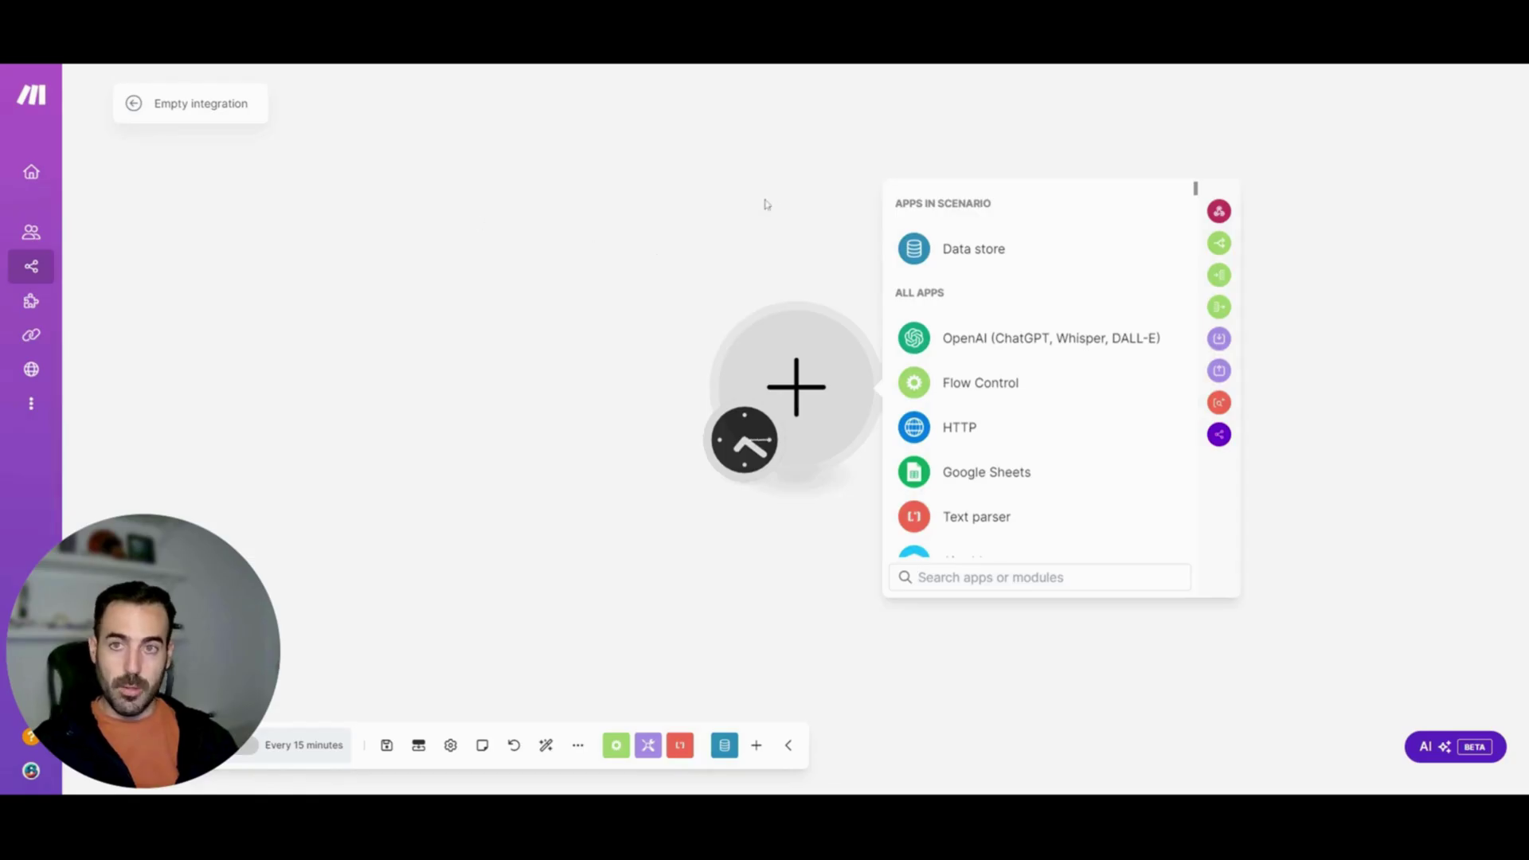
type("G")
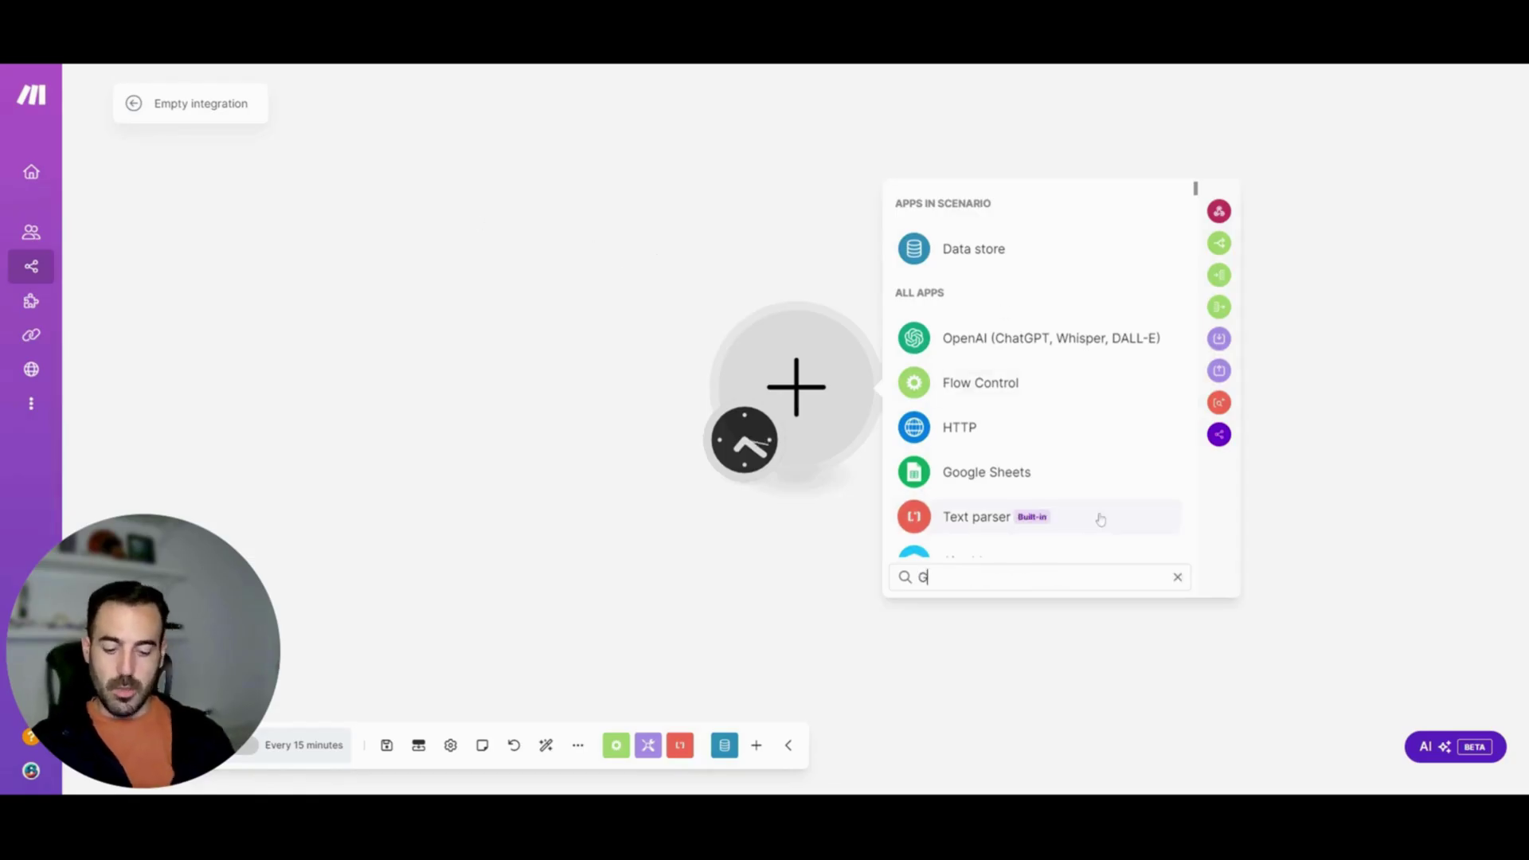
type("OOGLE")
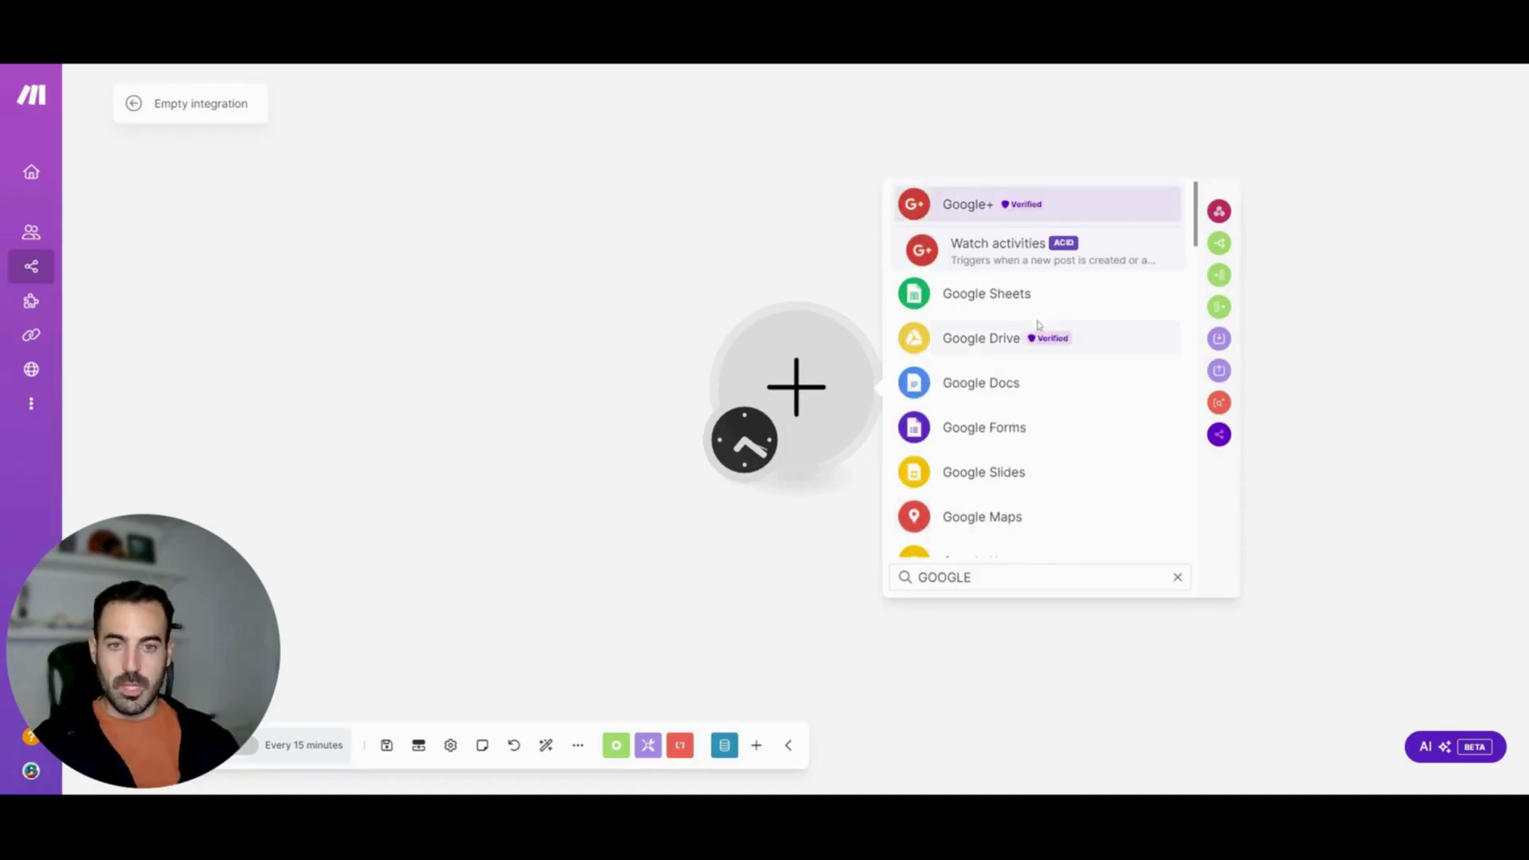
left_click(1029, 308)
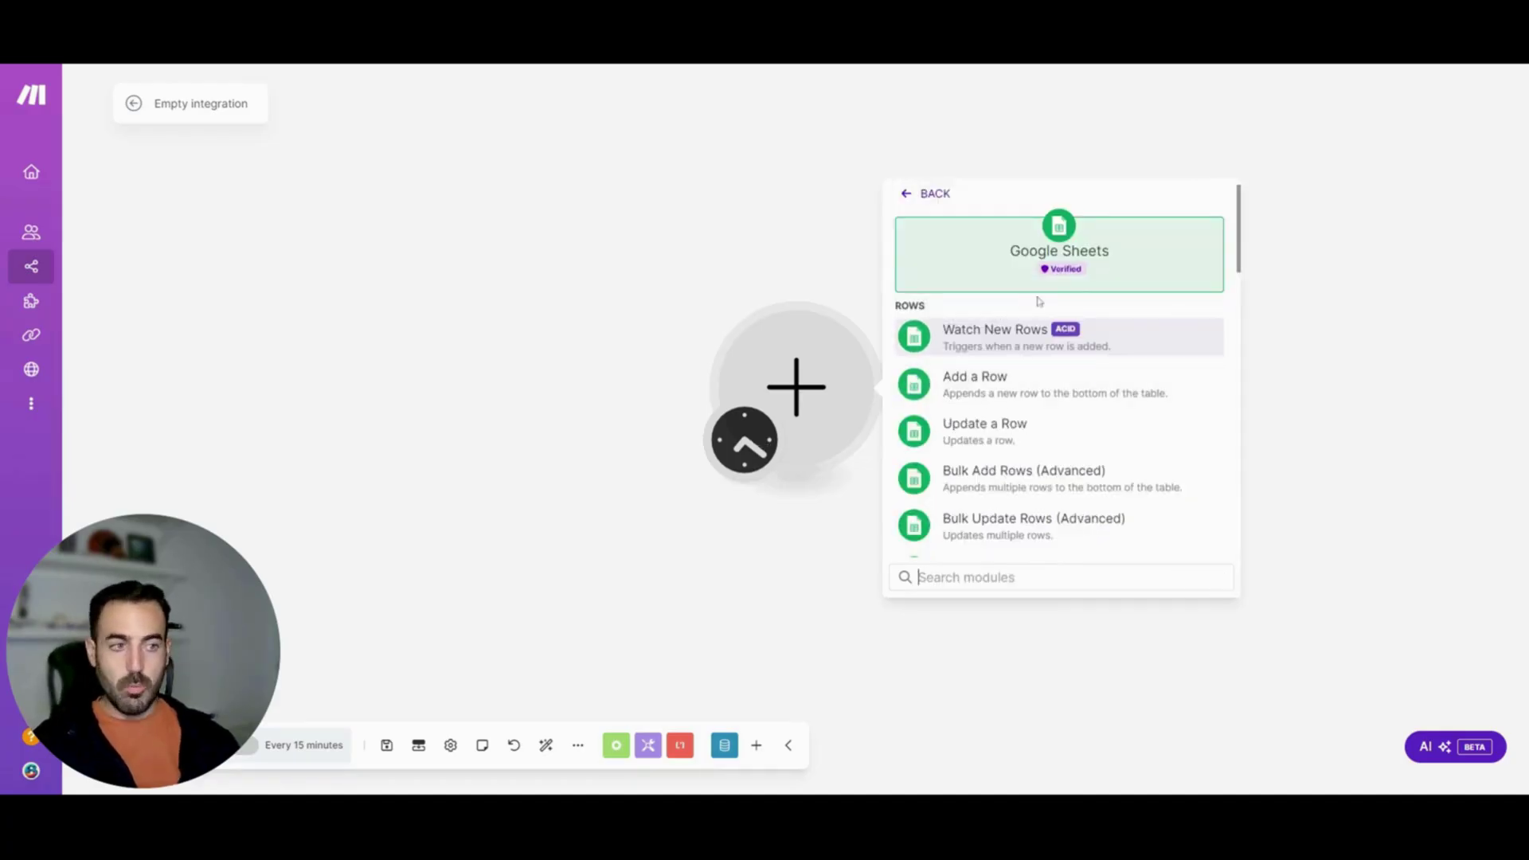
type("SEAR")
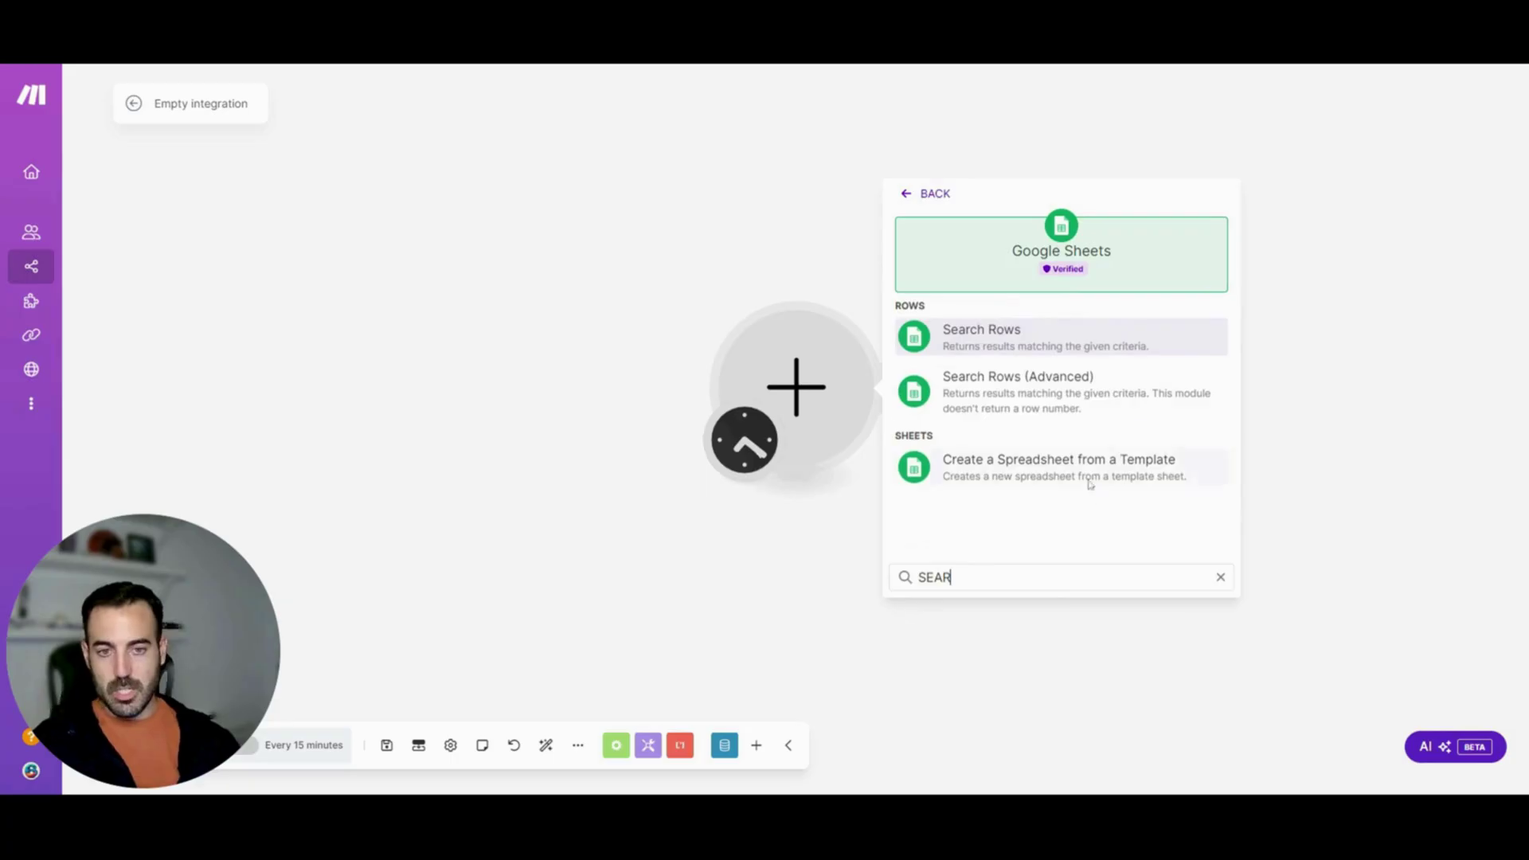
left_click(1052, 329)
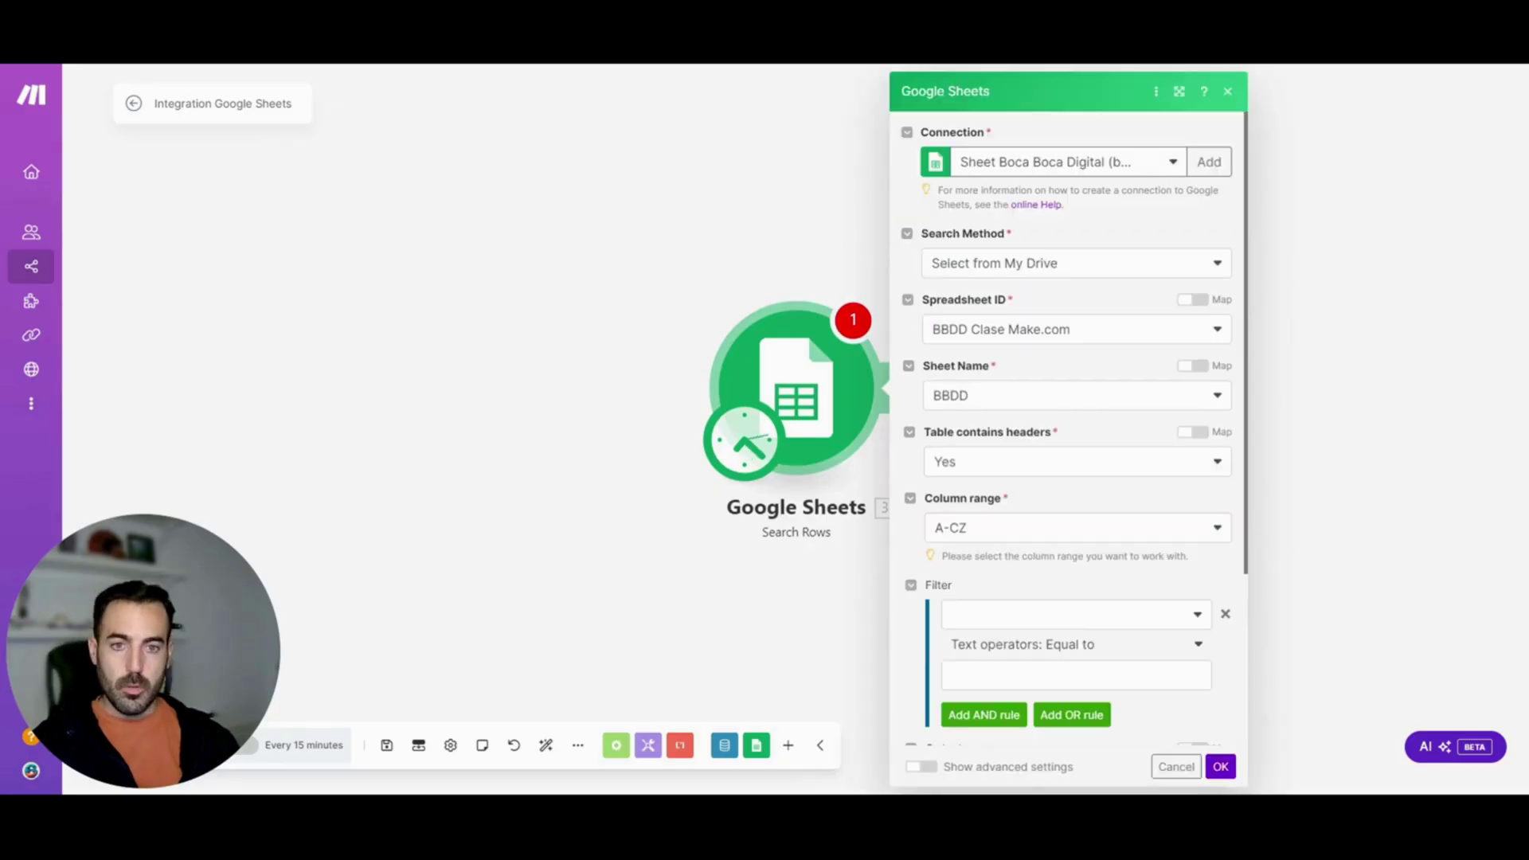
scroll(1235, 374, "down", 3)
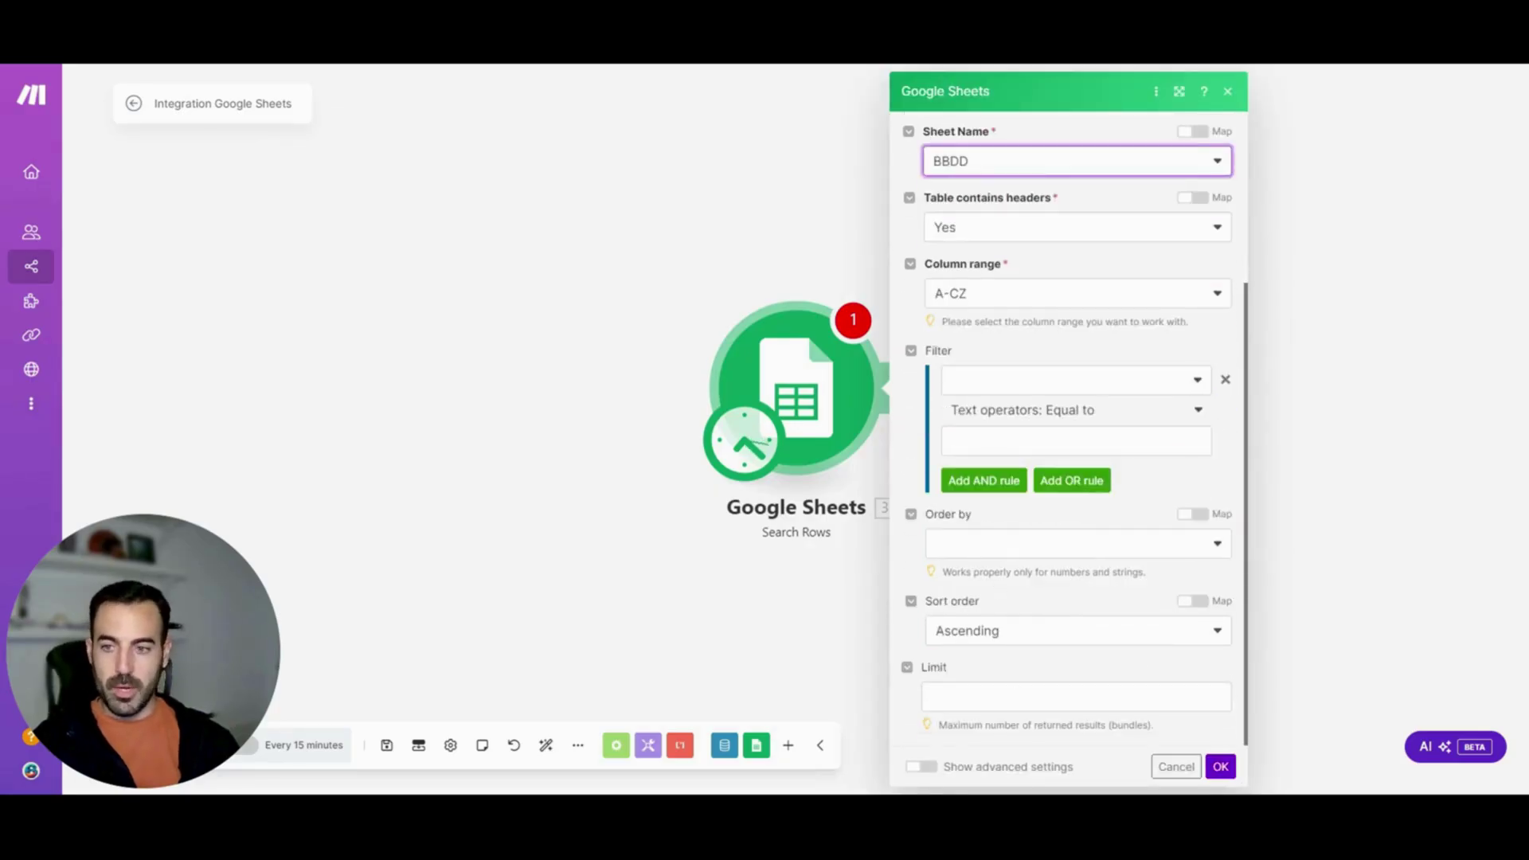
left_click(1220, 767)
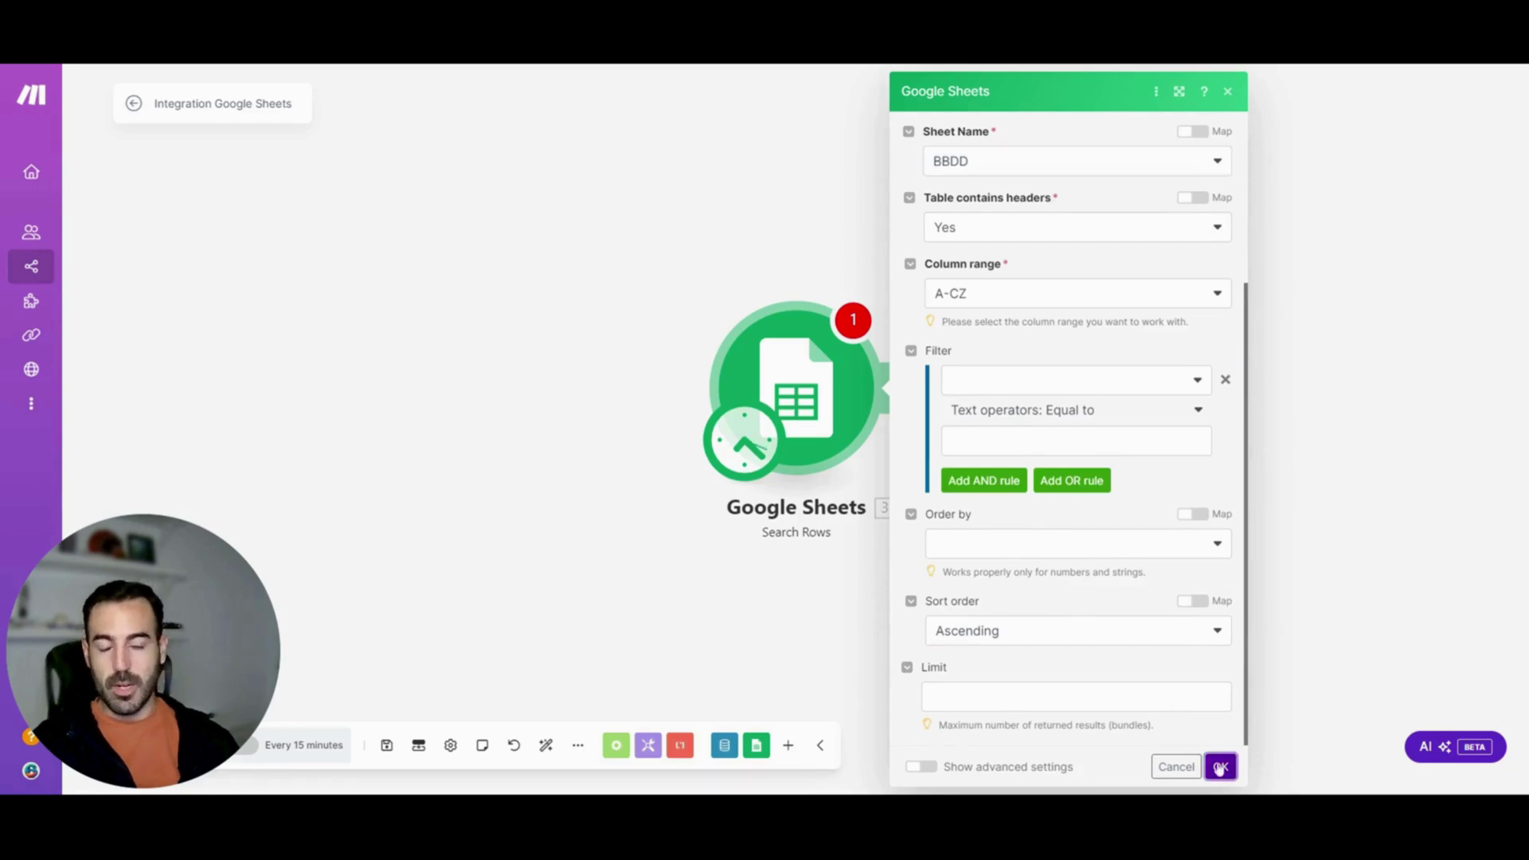
left_click(893, 388)
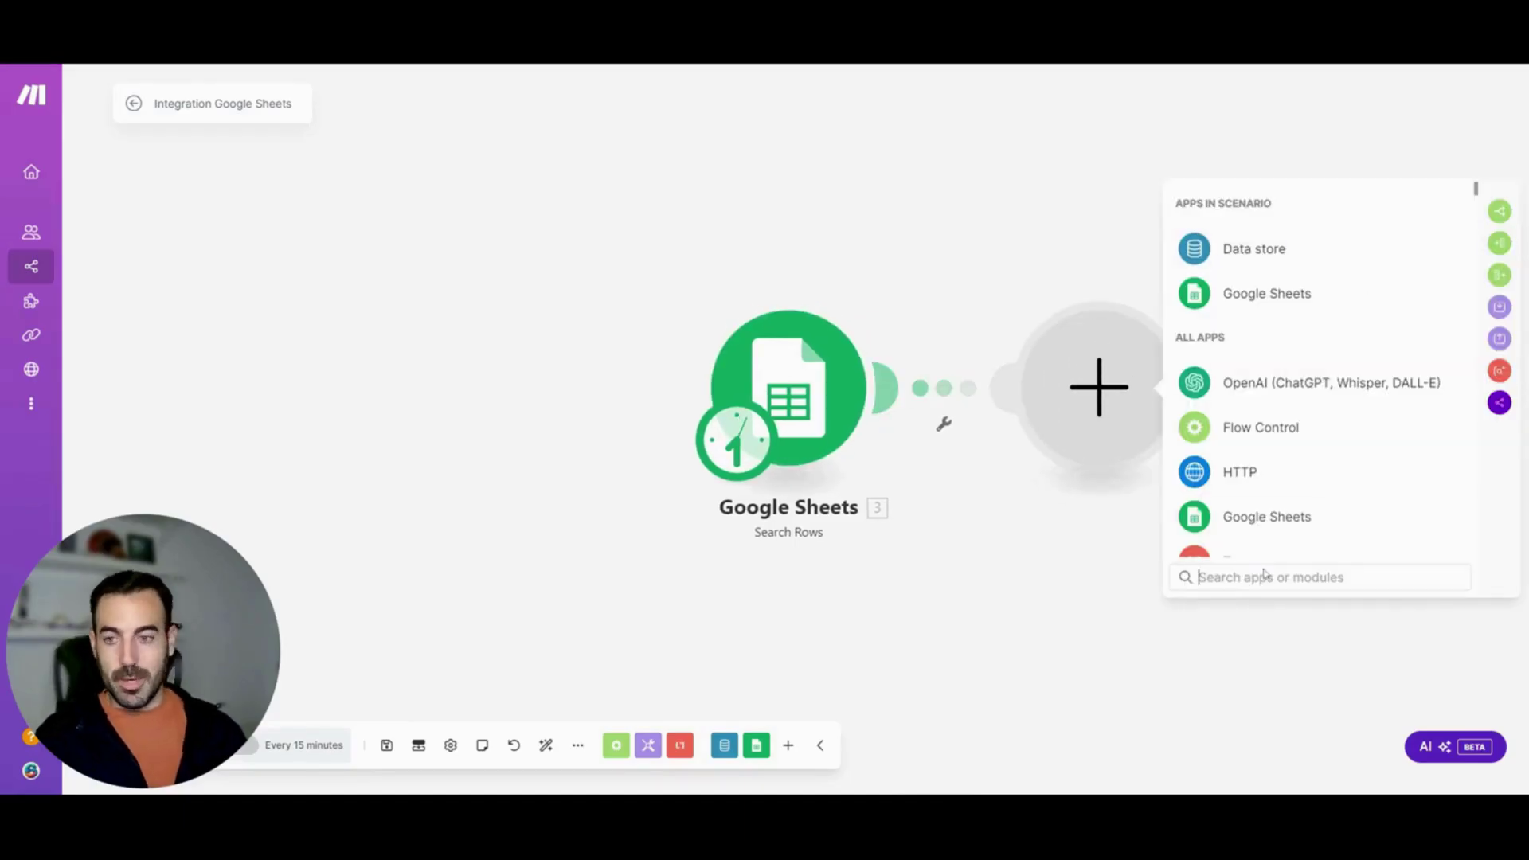
Pick Data store as the next module's app with the Add/replace a record action
left_click(1319, 252)
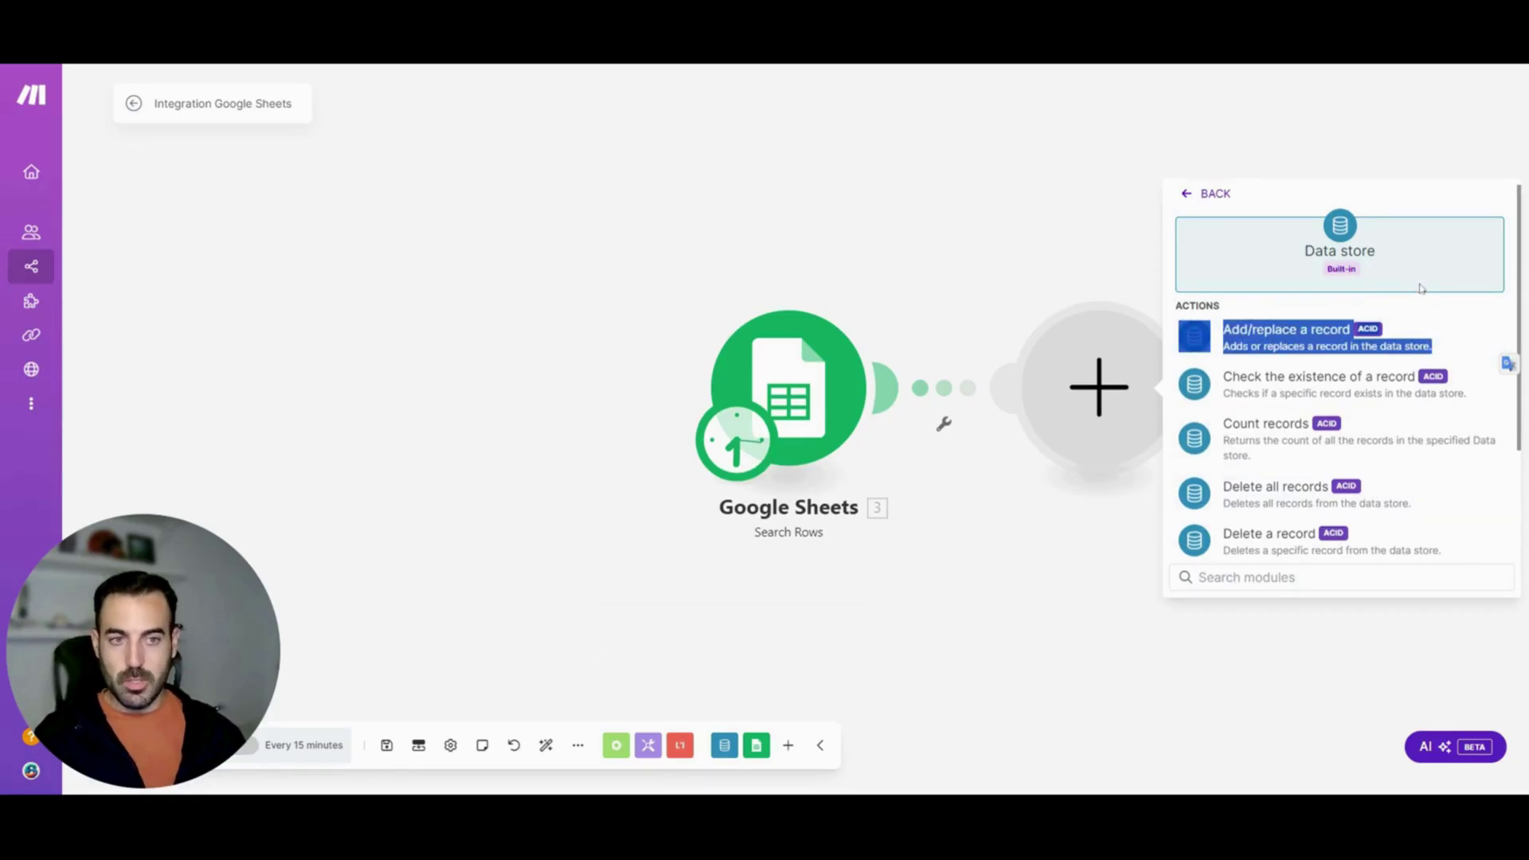
left_click_drag(1522, 238, 1501, 351)
scroll(1512, 341, "up", 3)
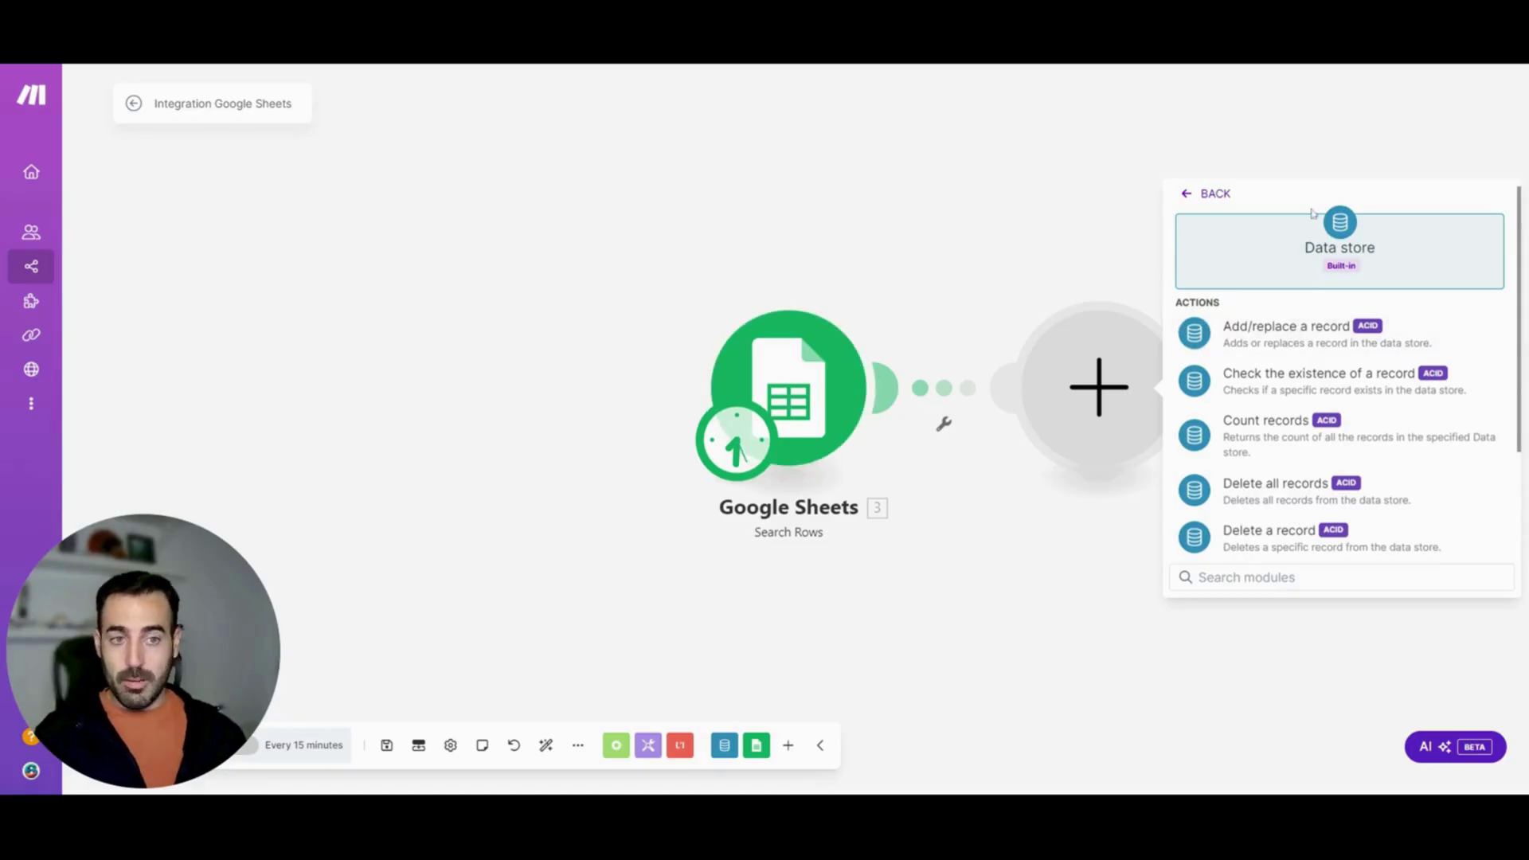
left_click(1300, 341)
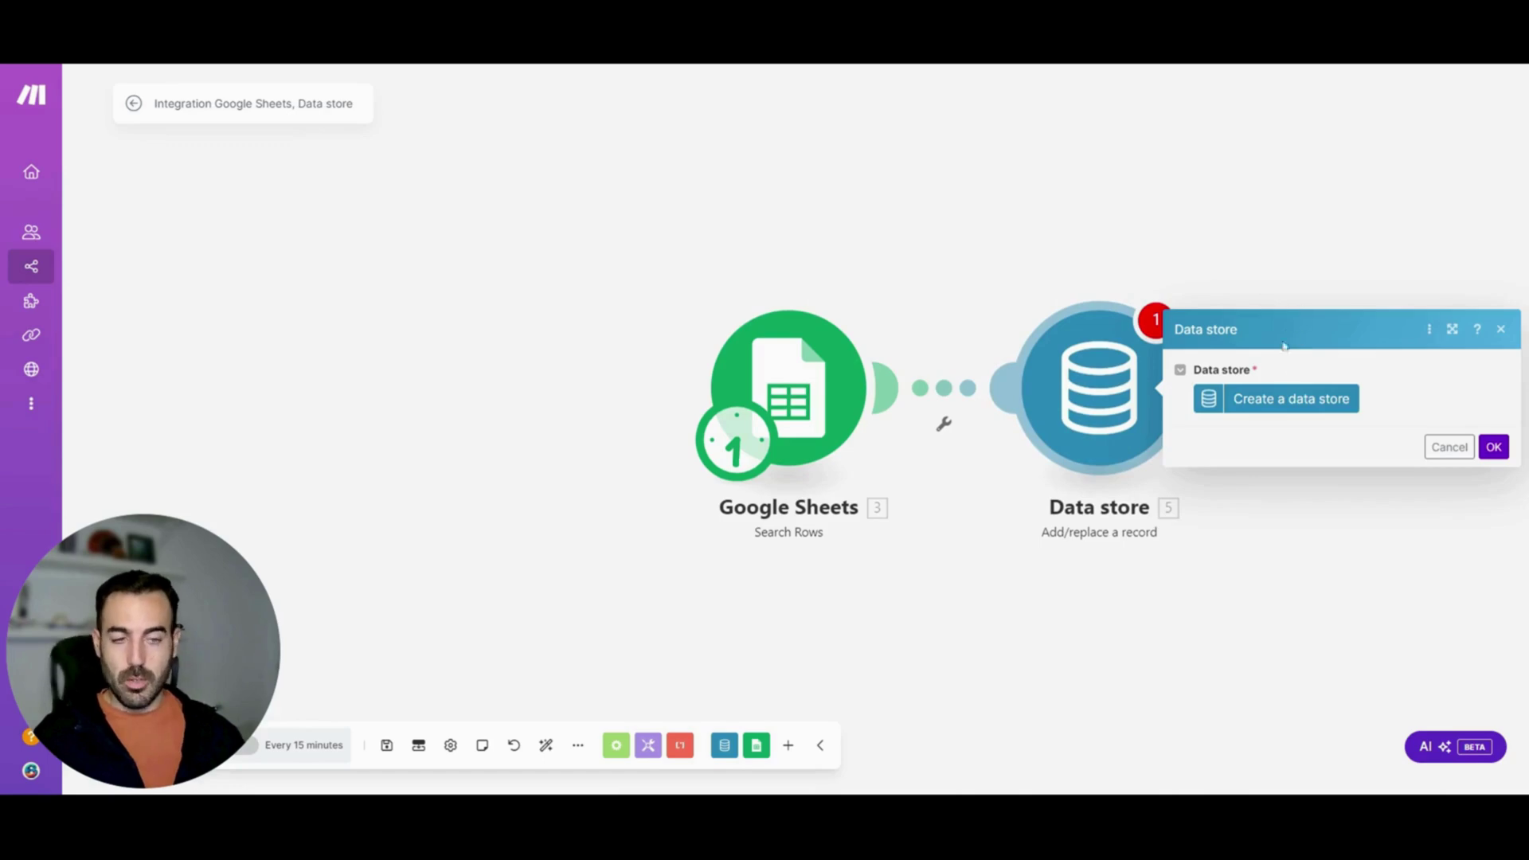
Create a data store named Clientes Seguros and begin a new data structure for it
left_click(1292, 400)
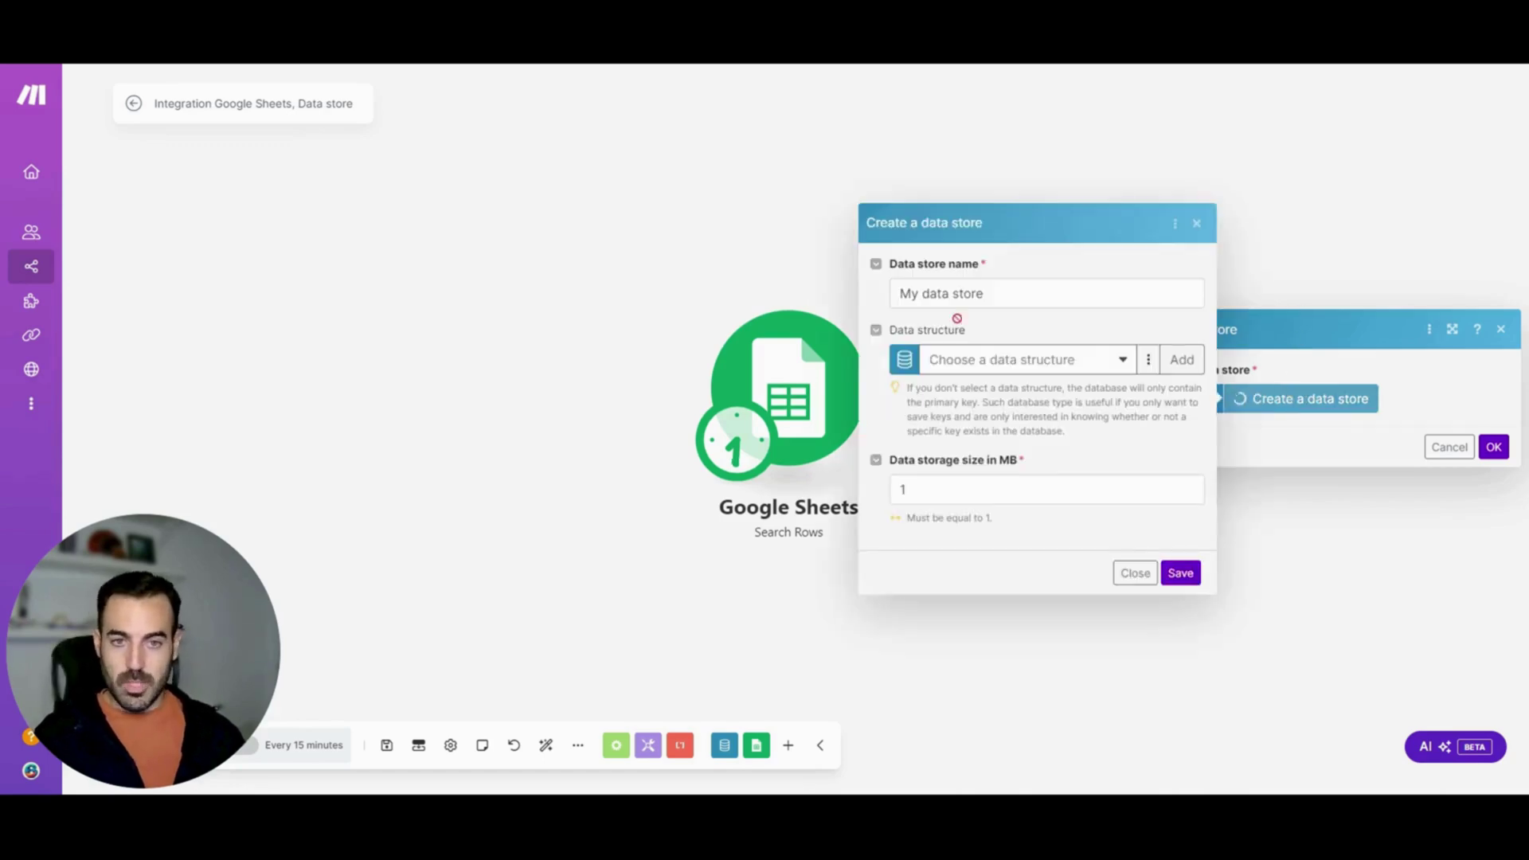
triple_click(956, 293)
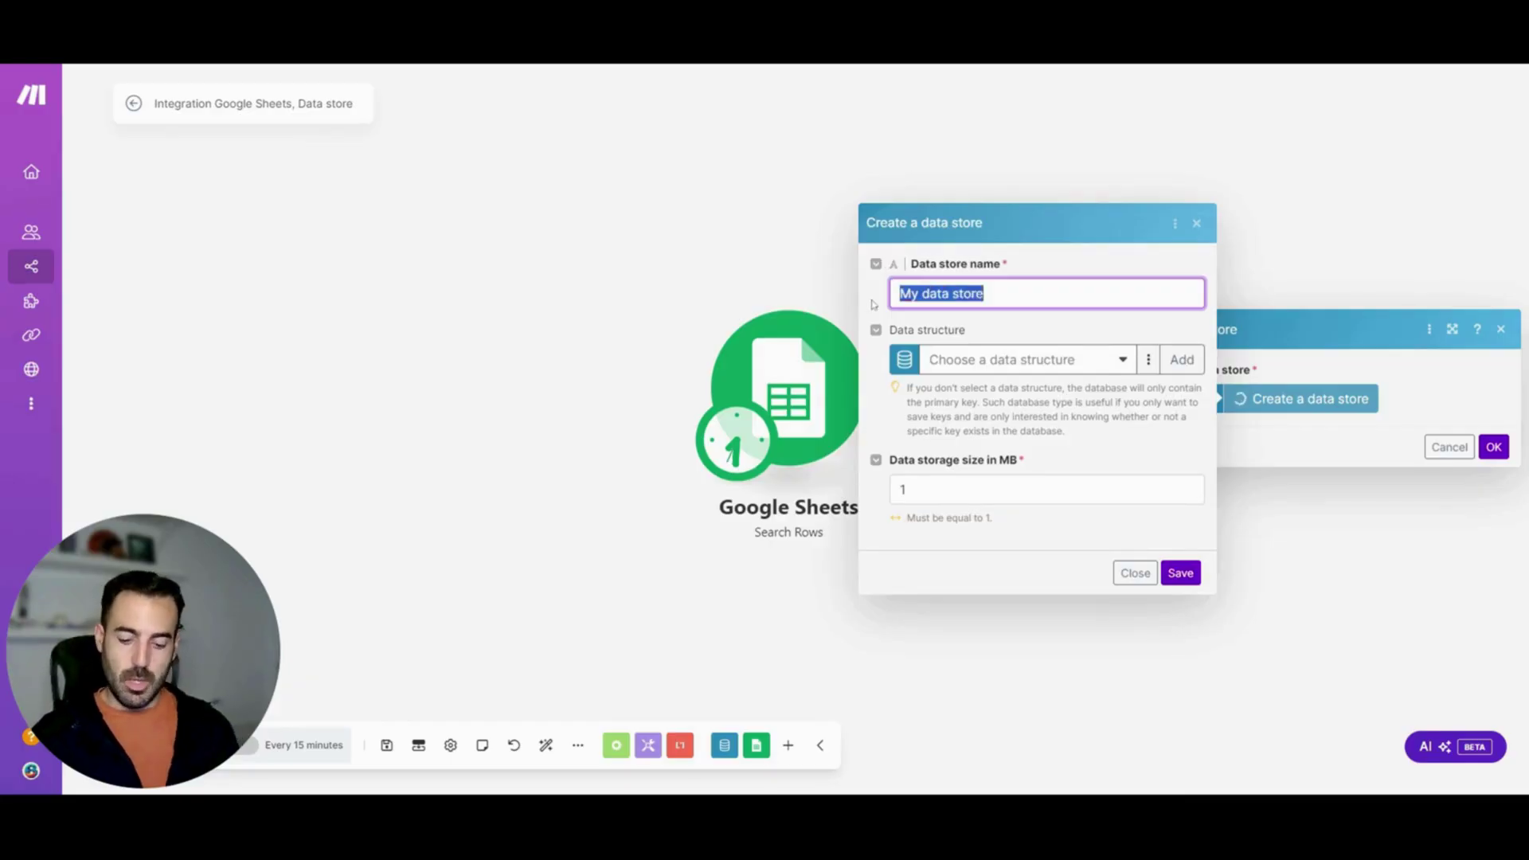
type("Clientes Seguros")
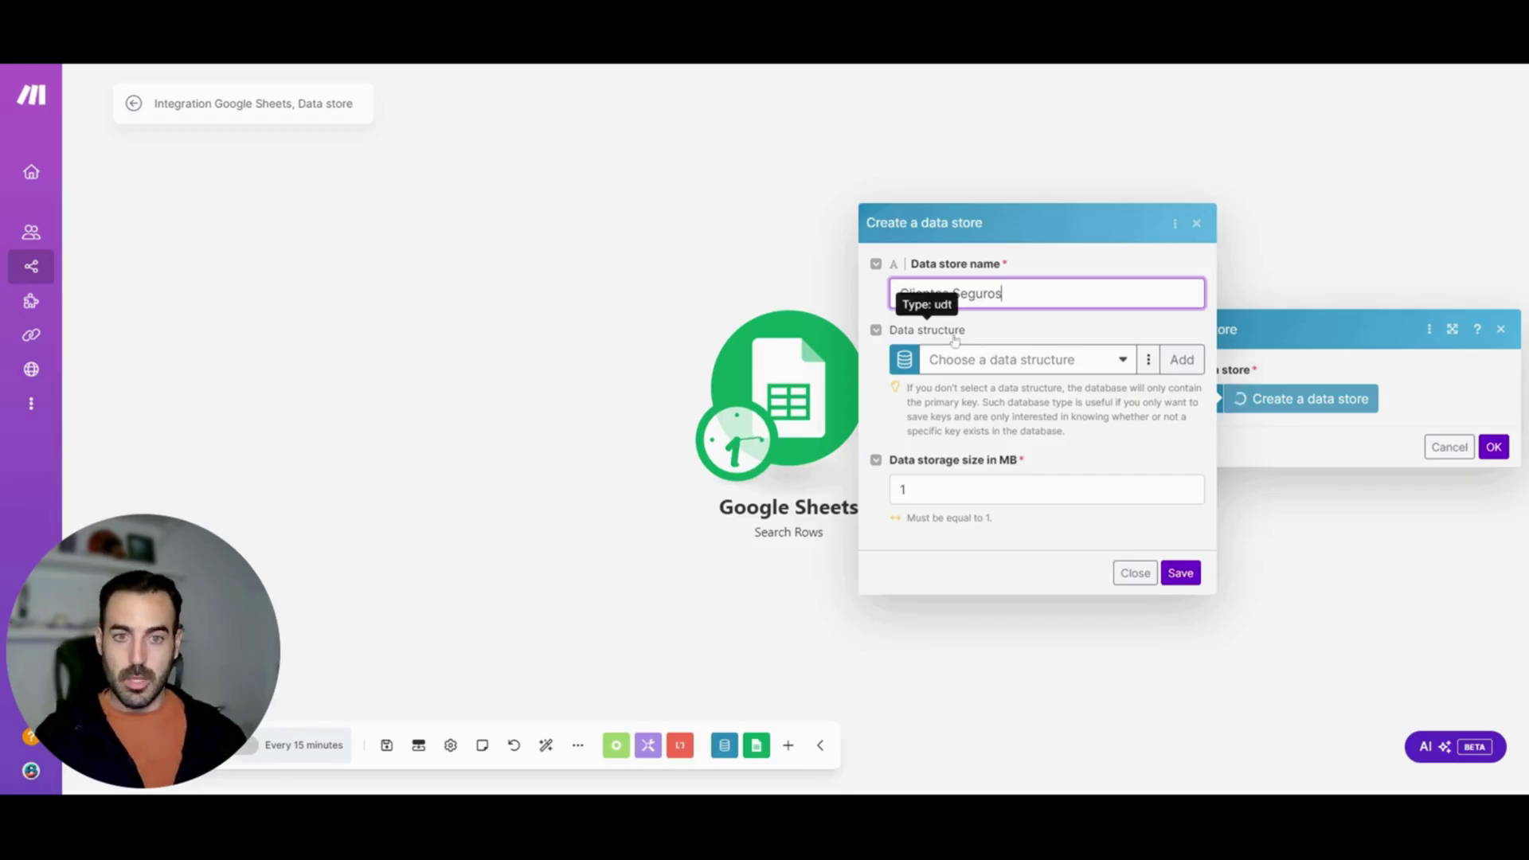
left_click(1059, 362)
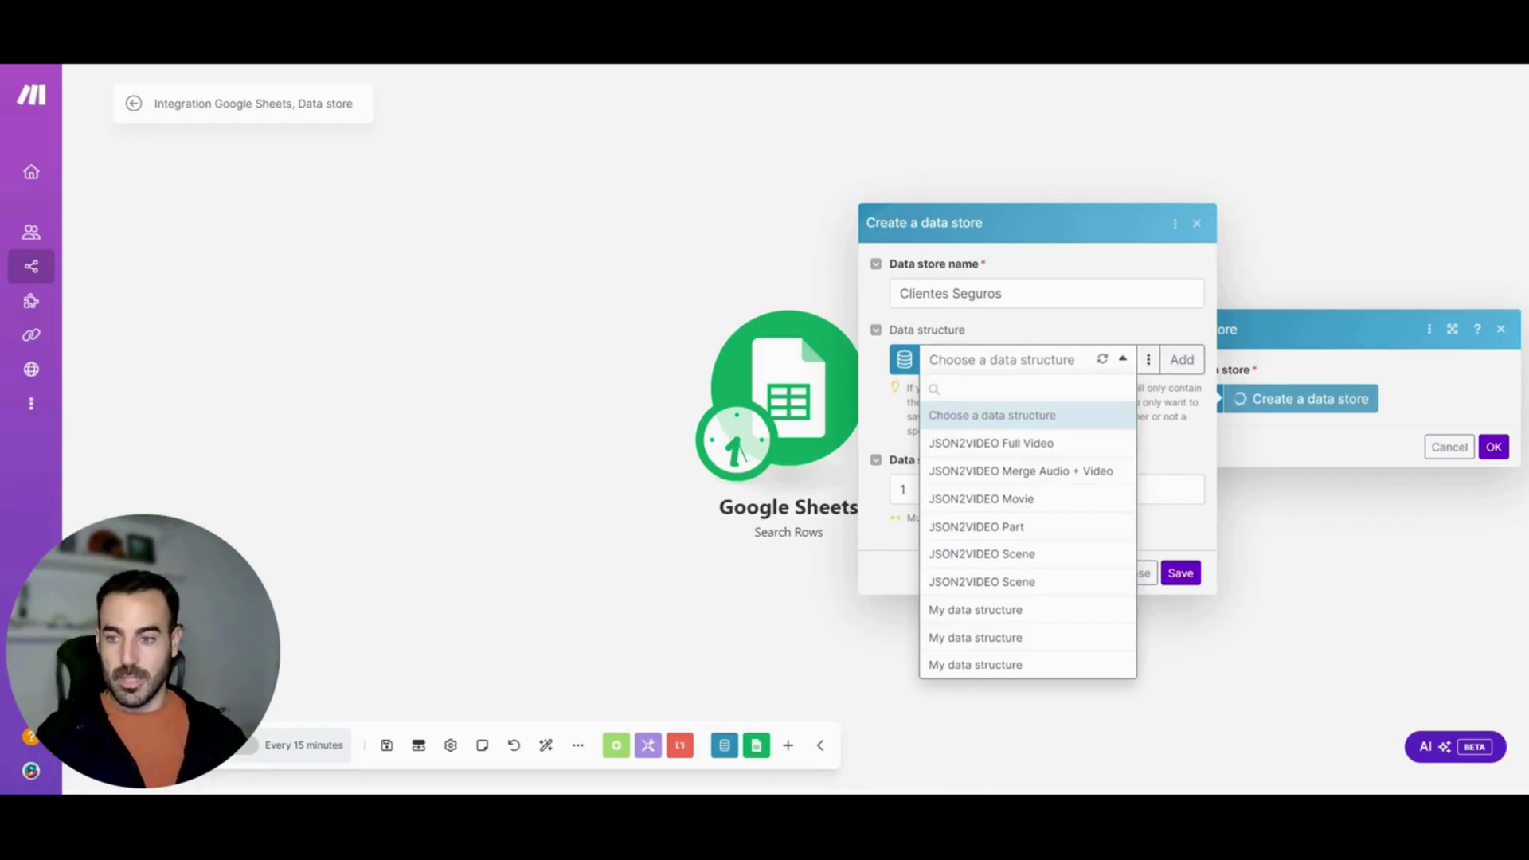
left_click(1059, 360)
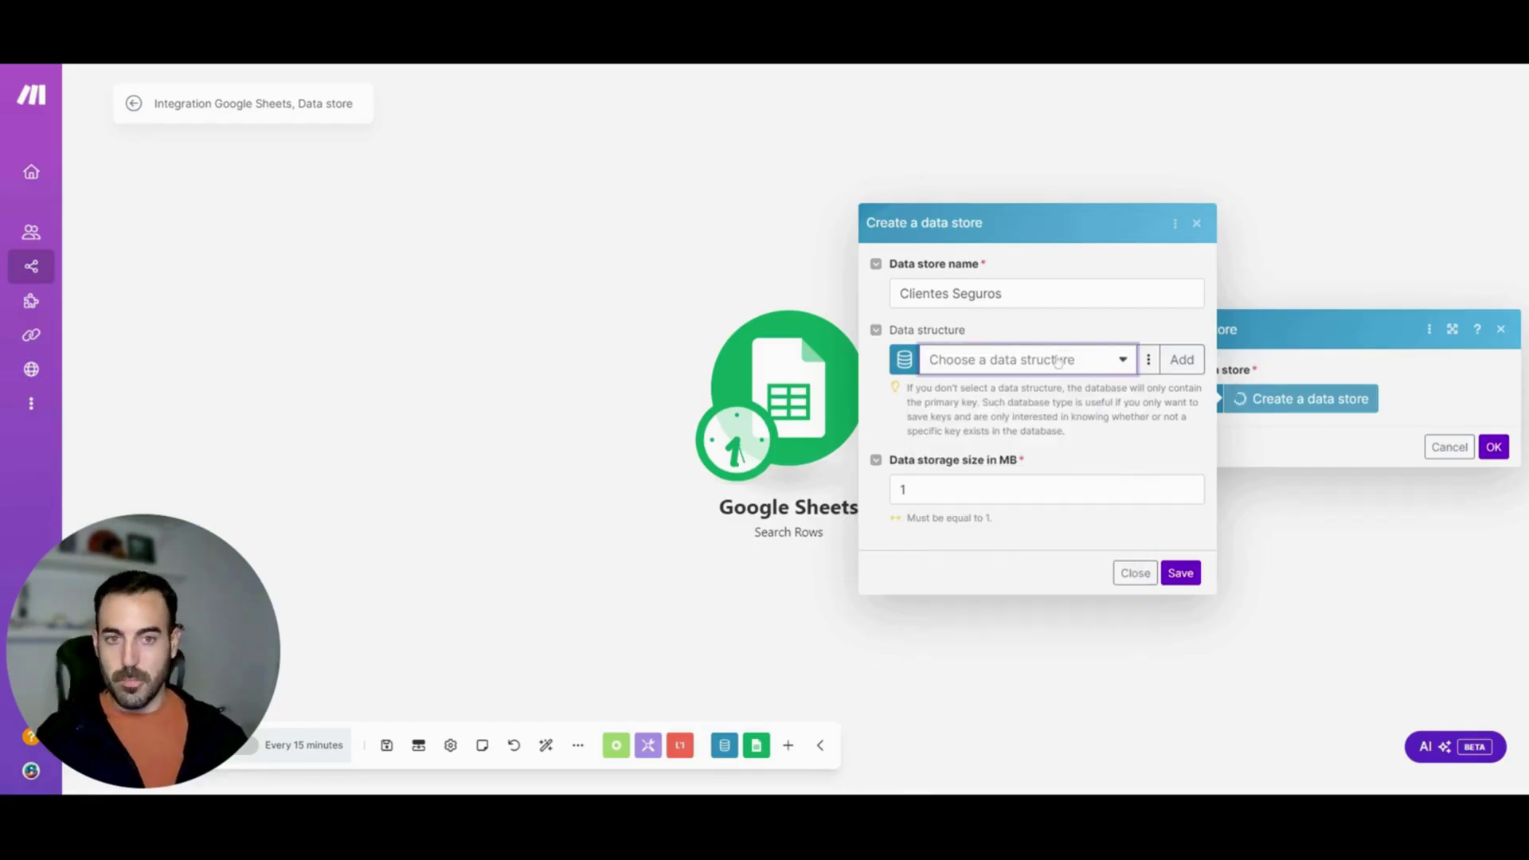
left_click(1182, 359)
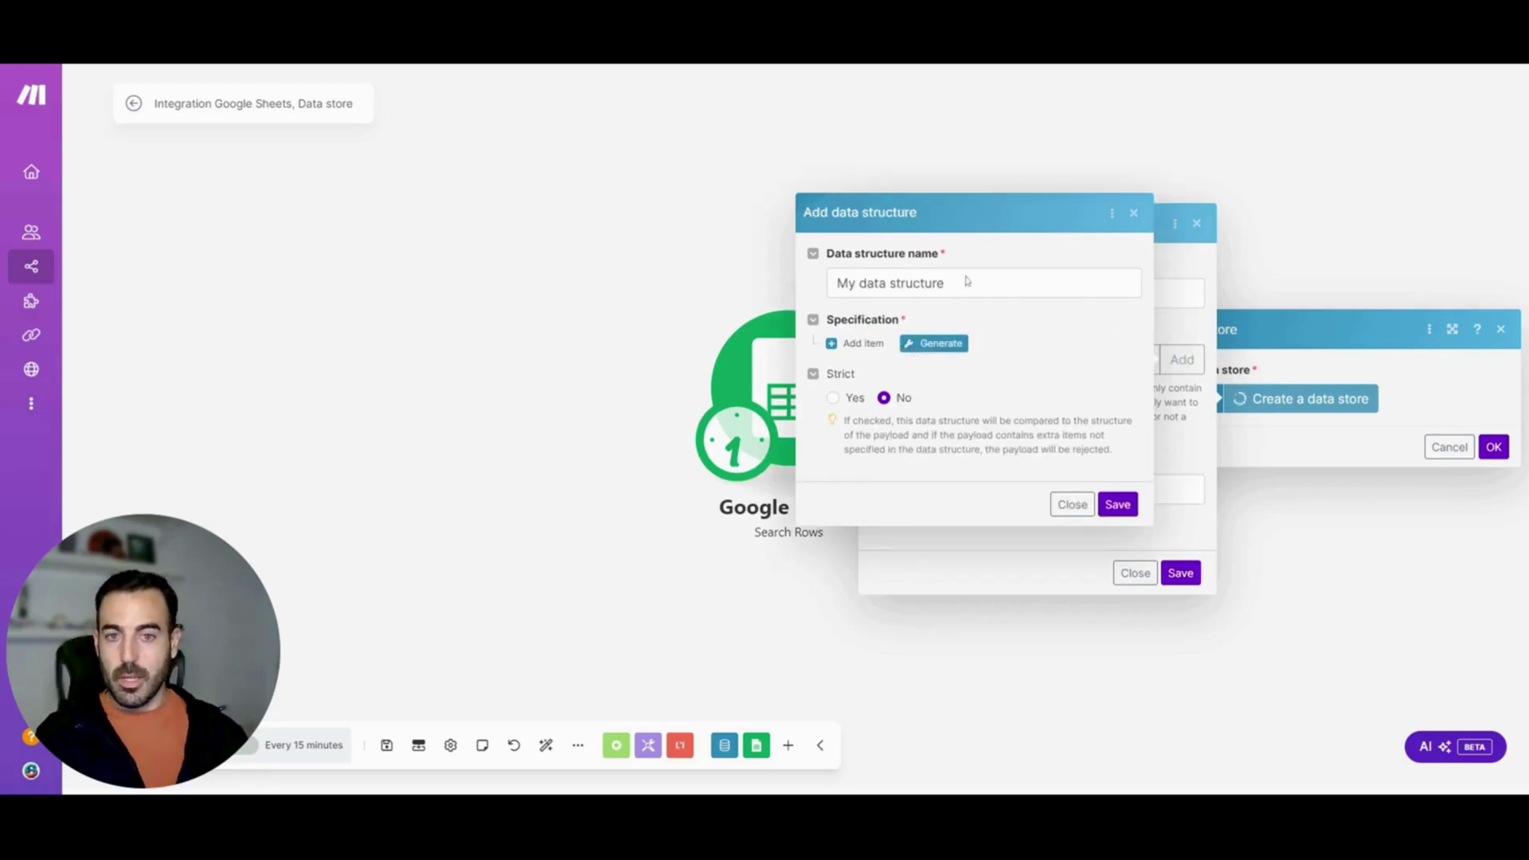
Name the data structure Clientes Normal, skip JSON sample generation, and add a first item
left_click_drag(966, 283, 837, 284)
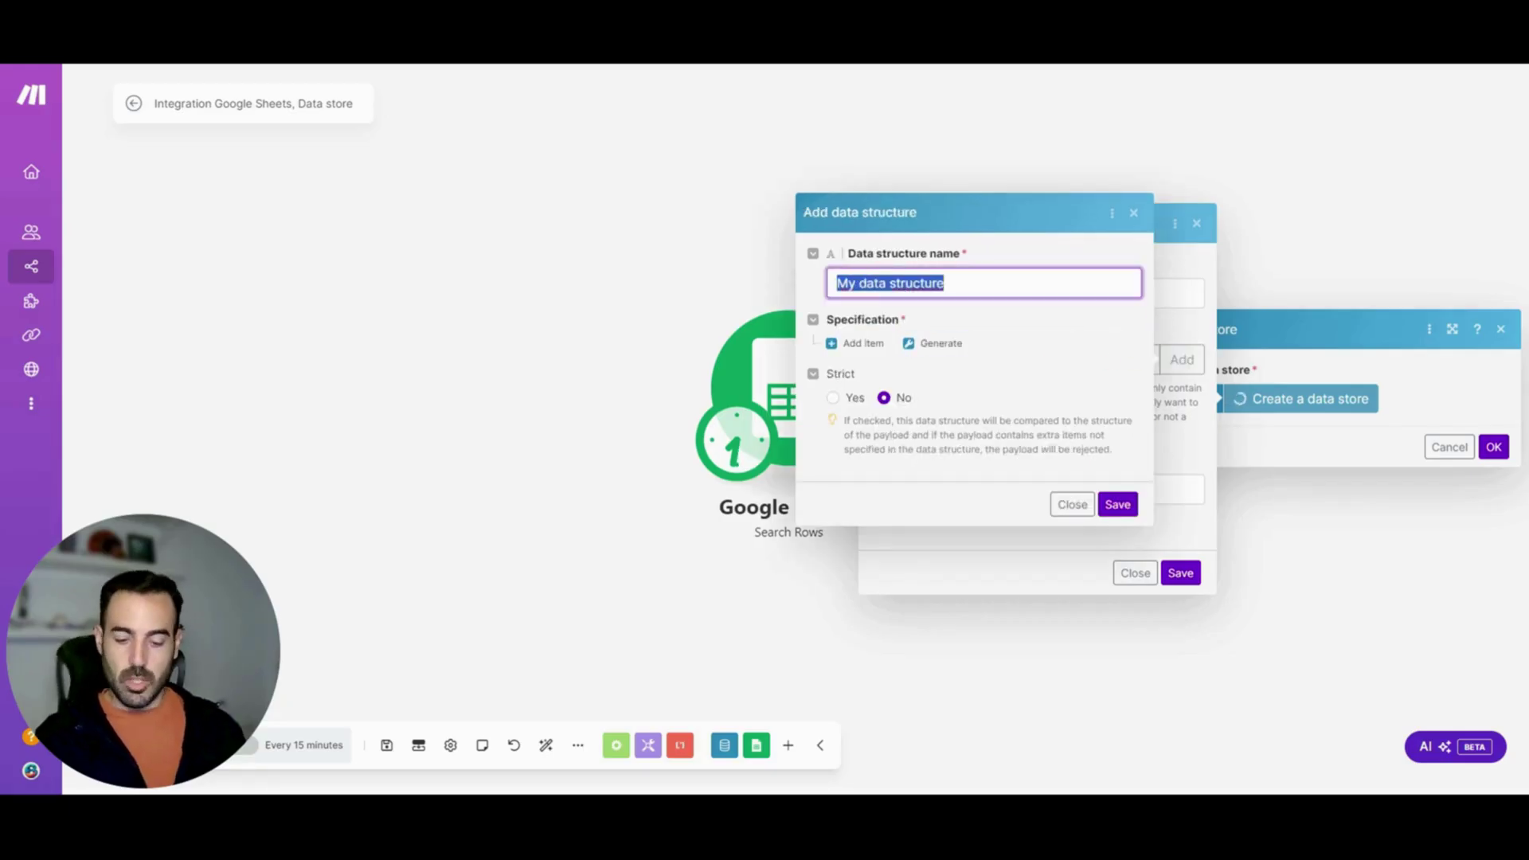
type("Clientes N")
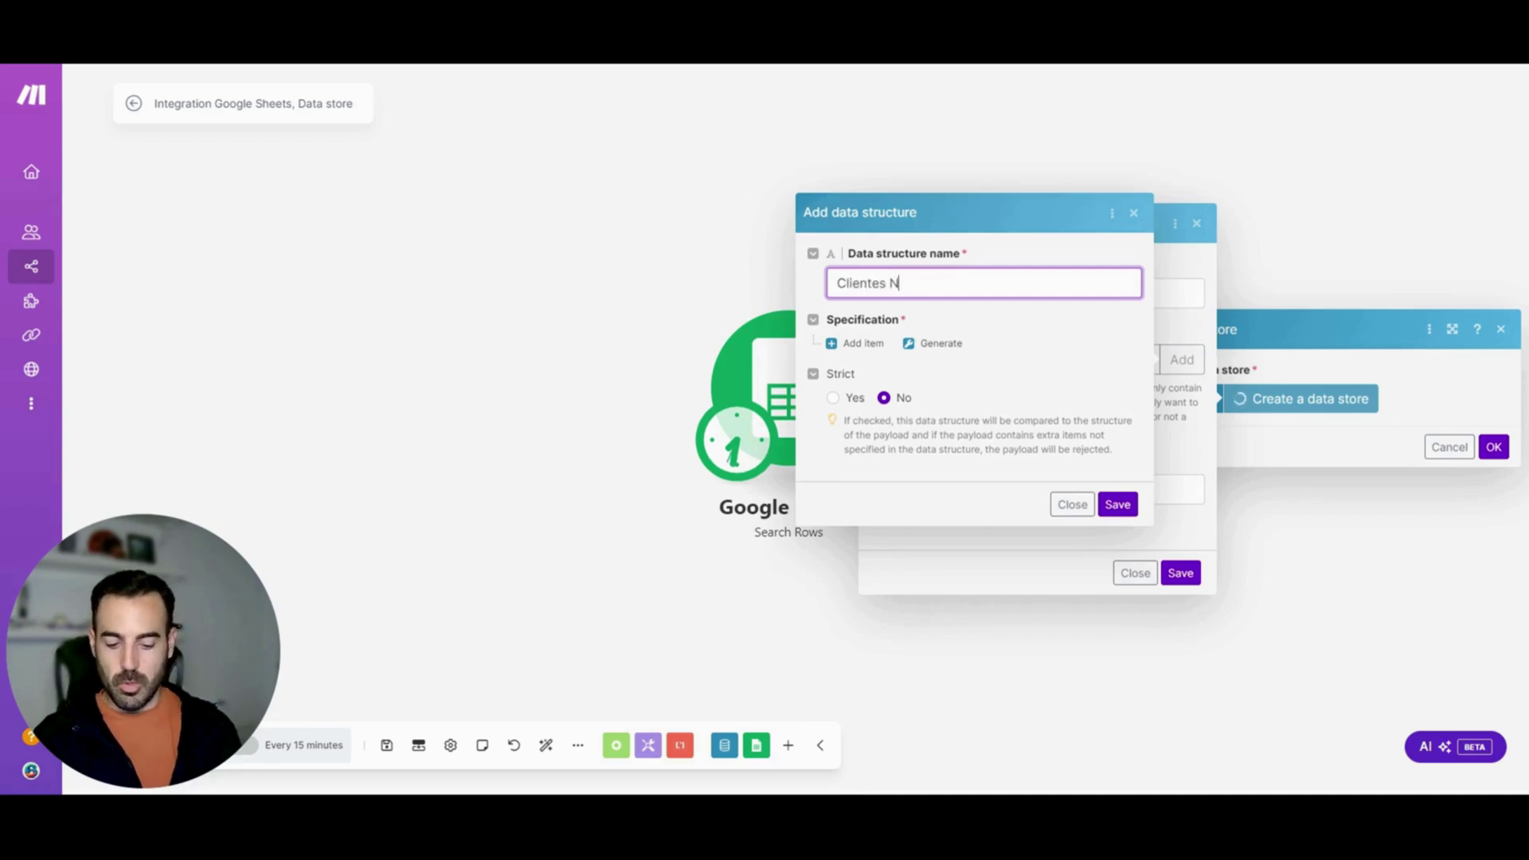
type("ormal")
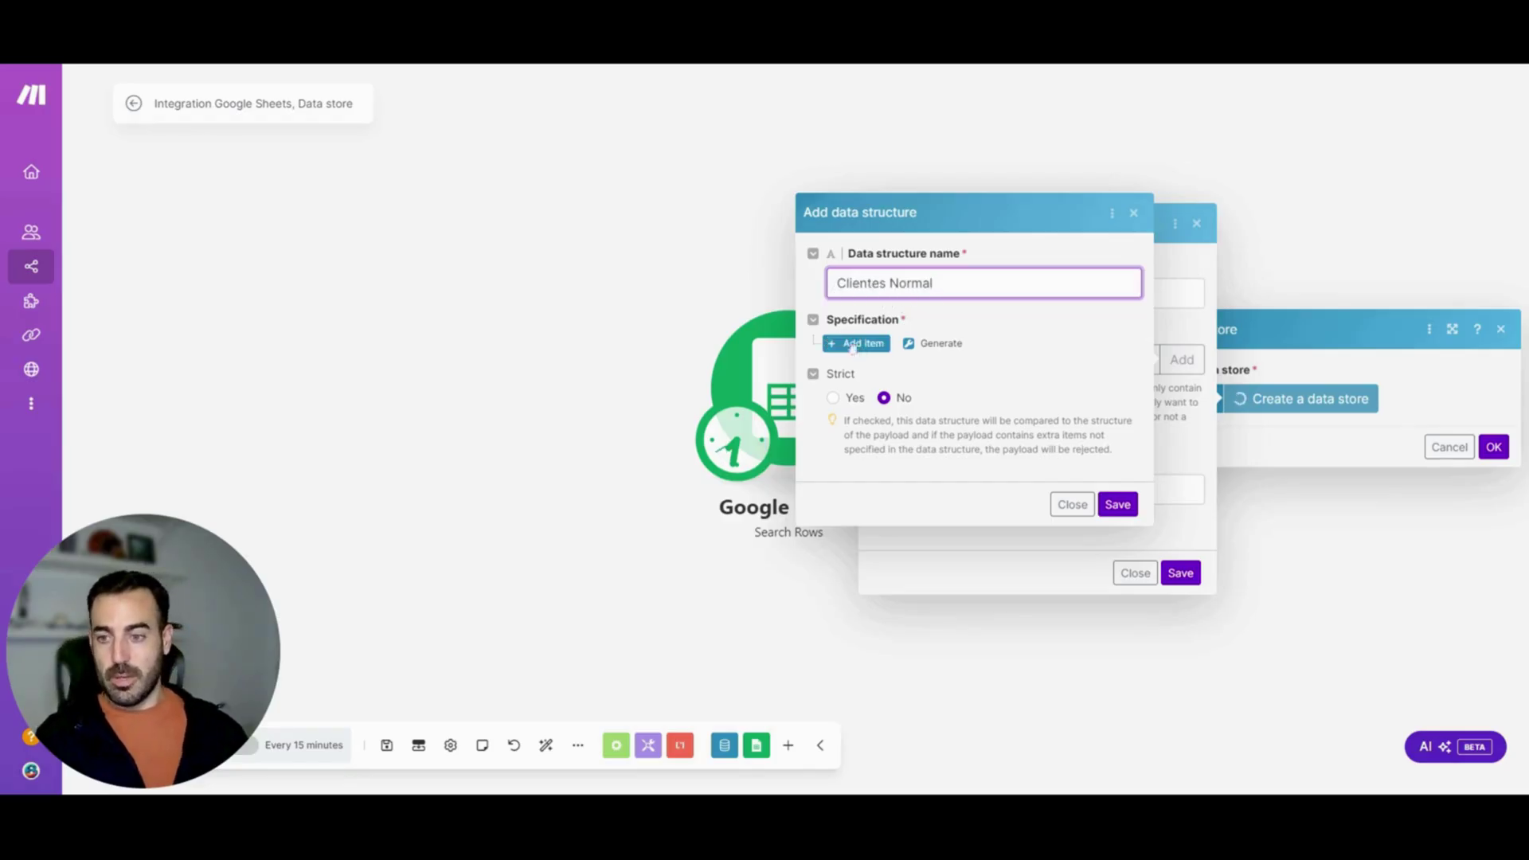
left_click(943, 345)
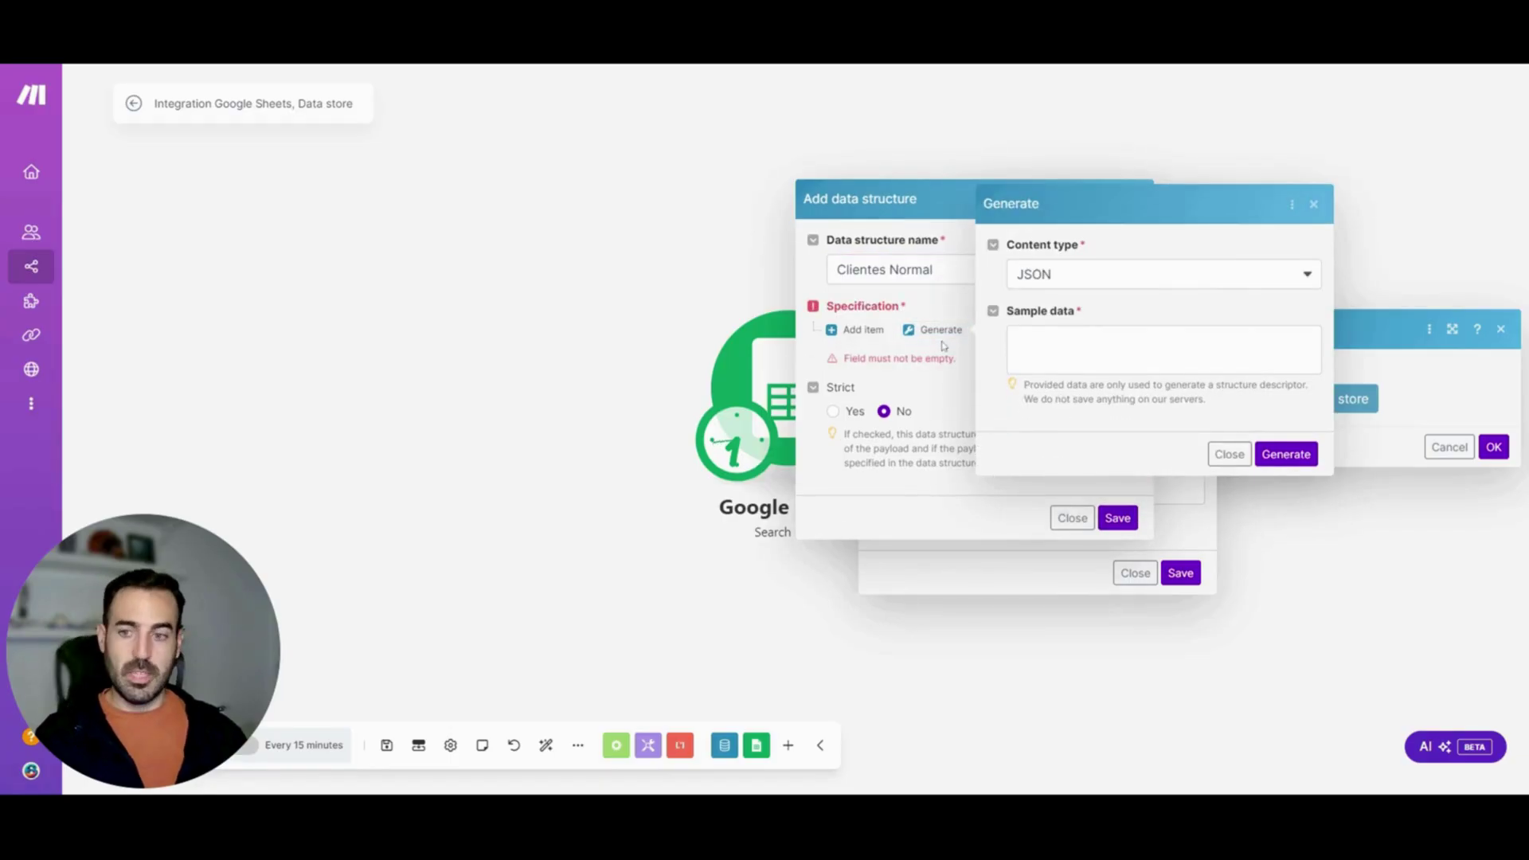
left_click(1121, 282)
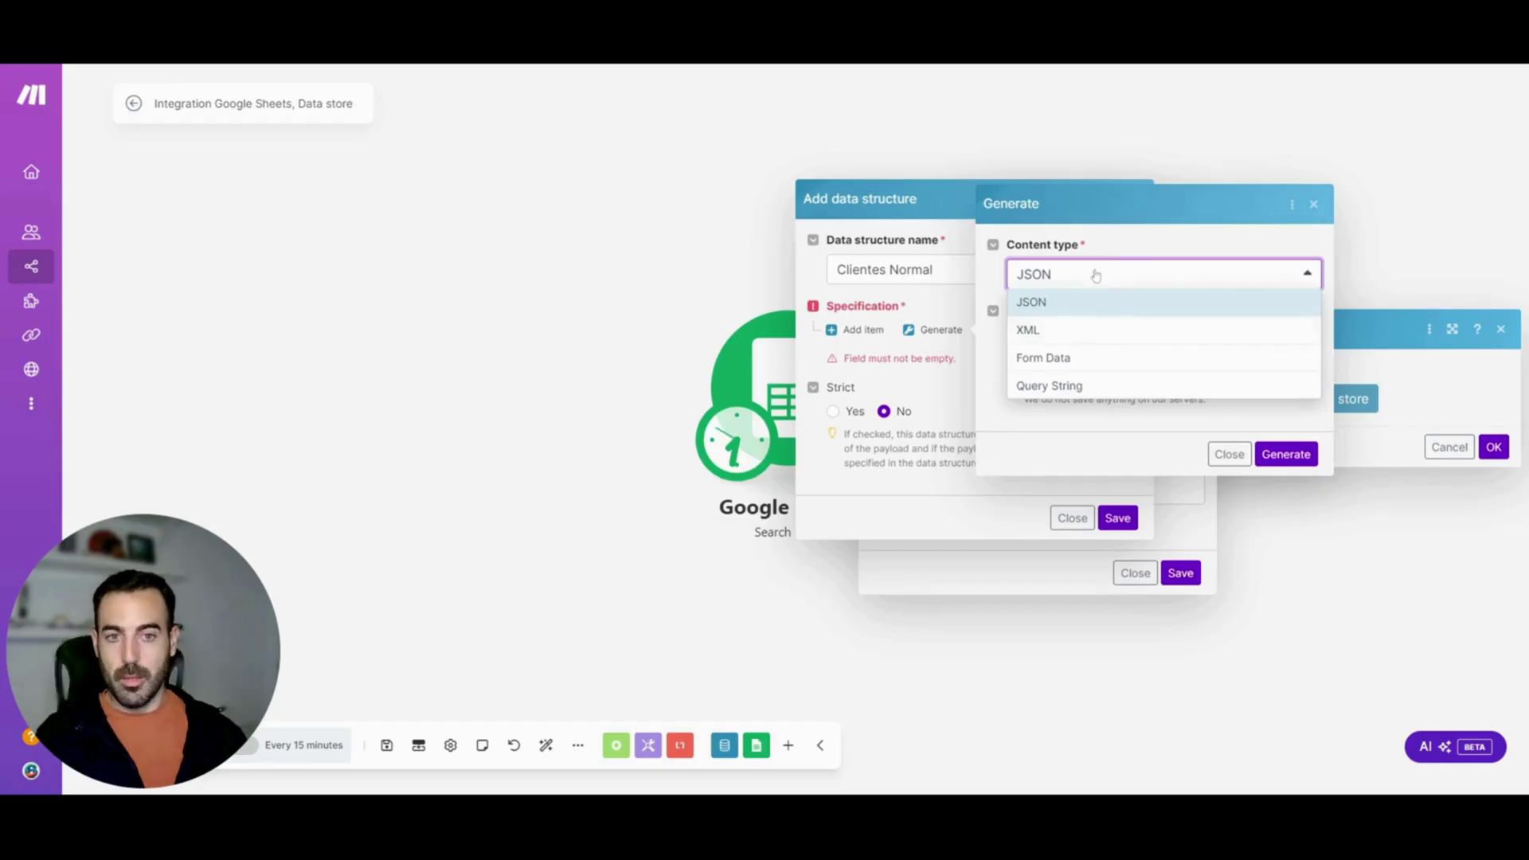
left_click(1096, 277)
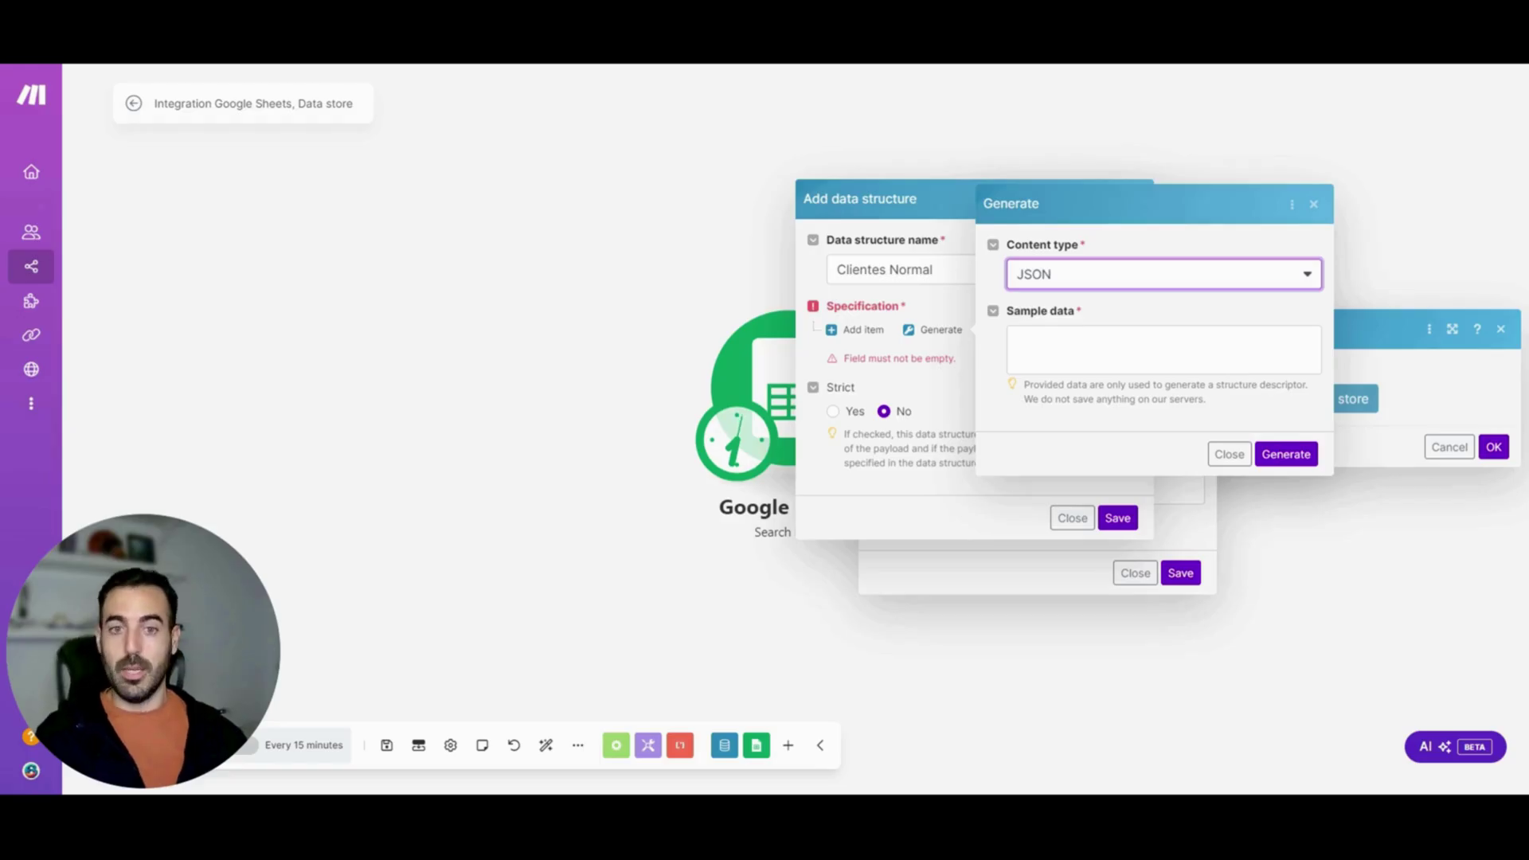
left_click(1225, 453)
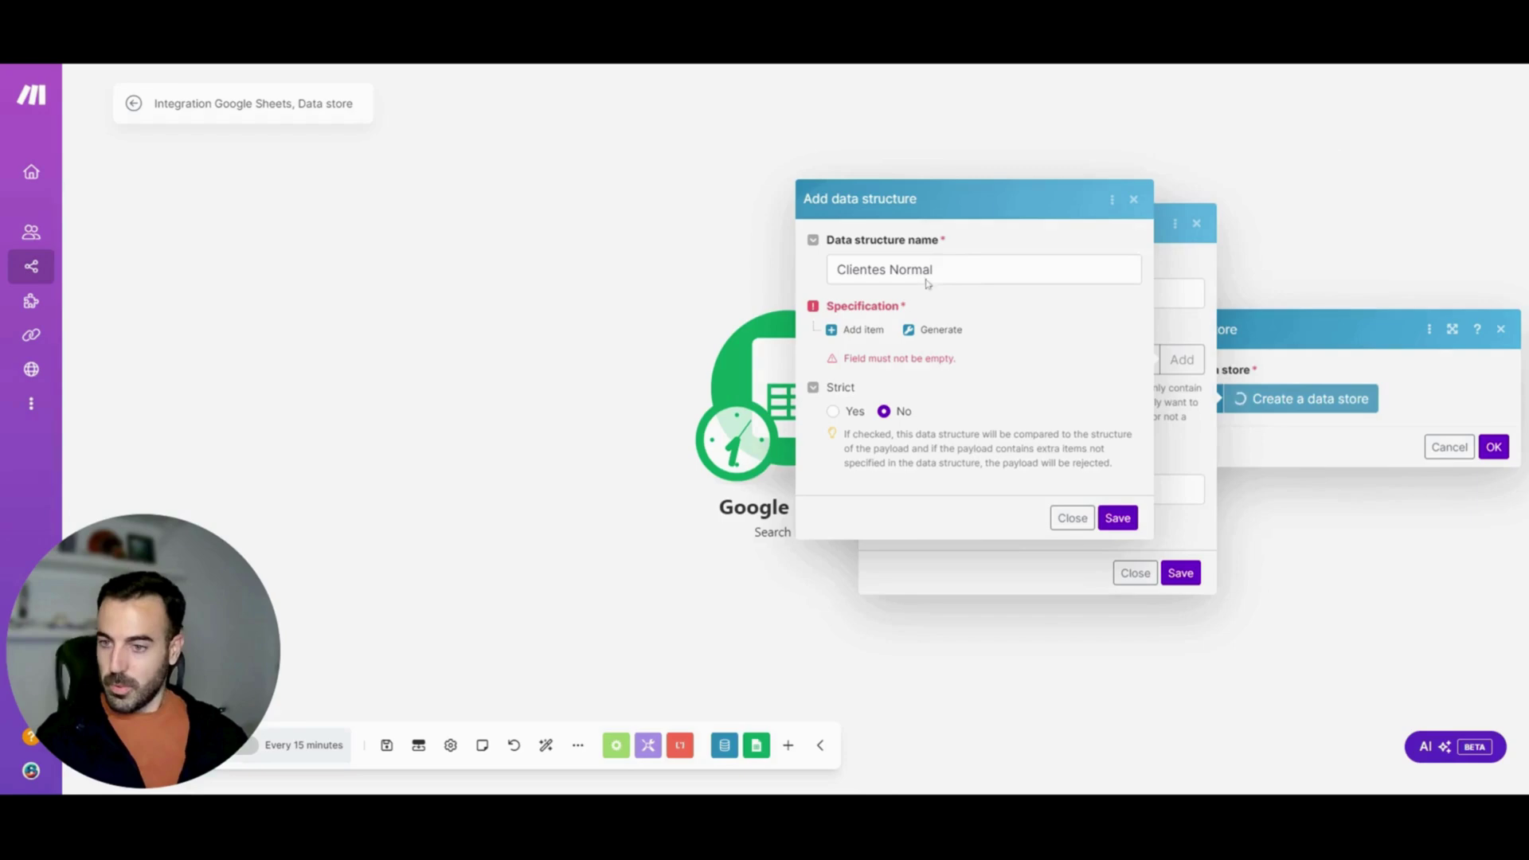
left_click(855, 331)
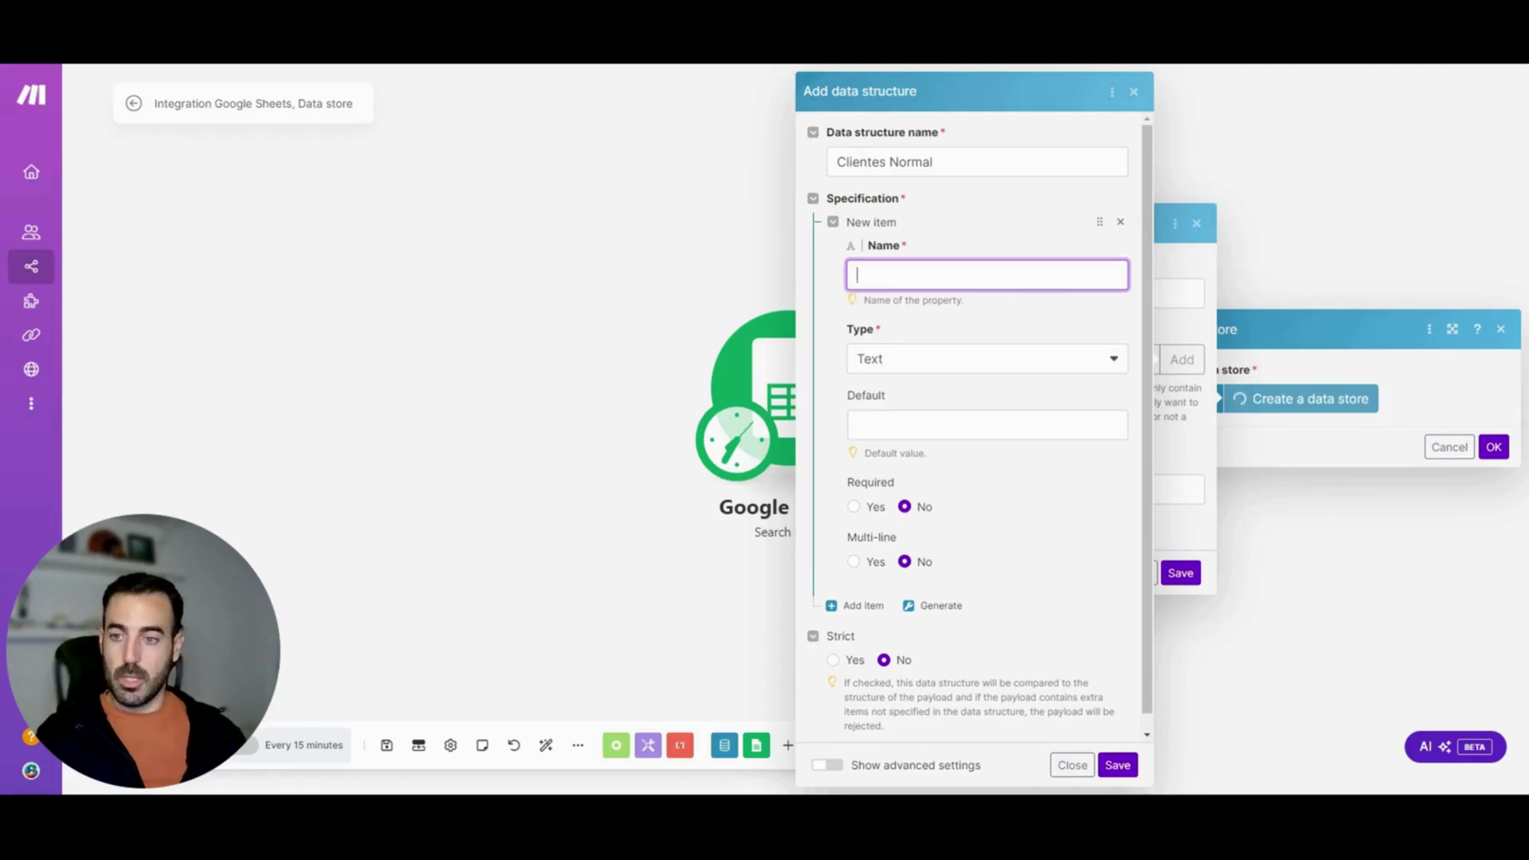
Add Text properties Nombre and Email to the structure
type("N")
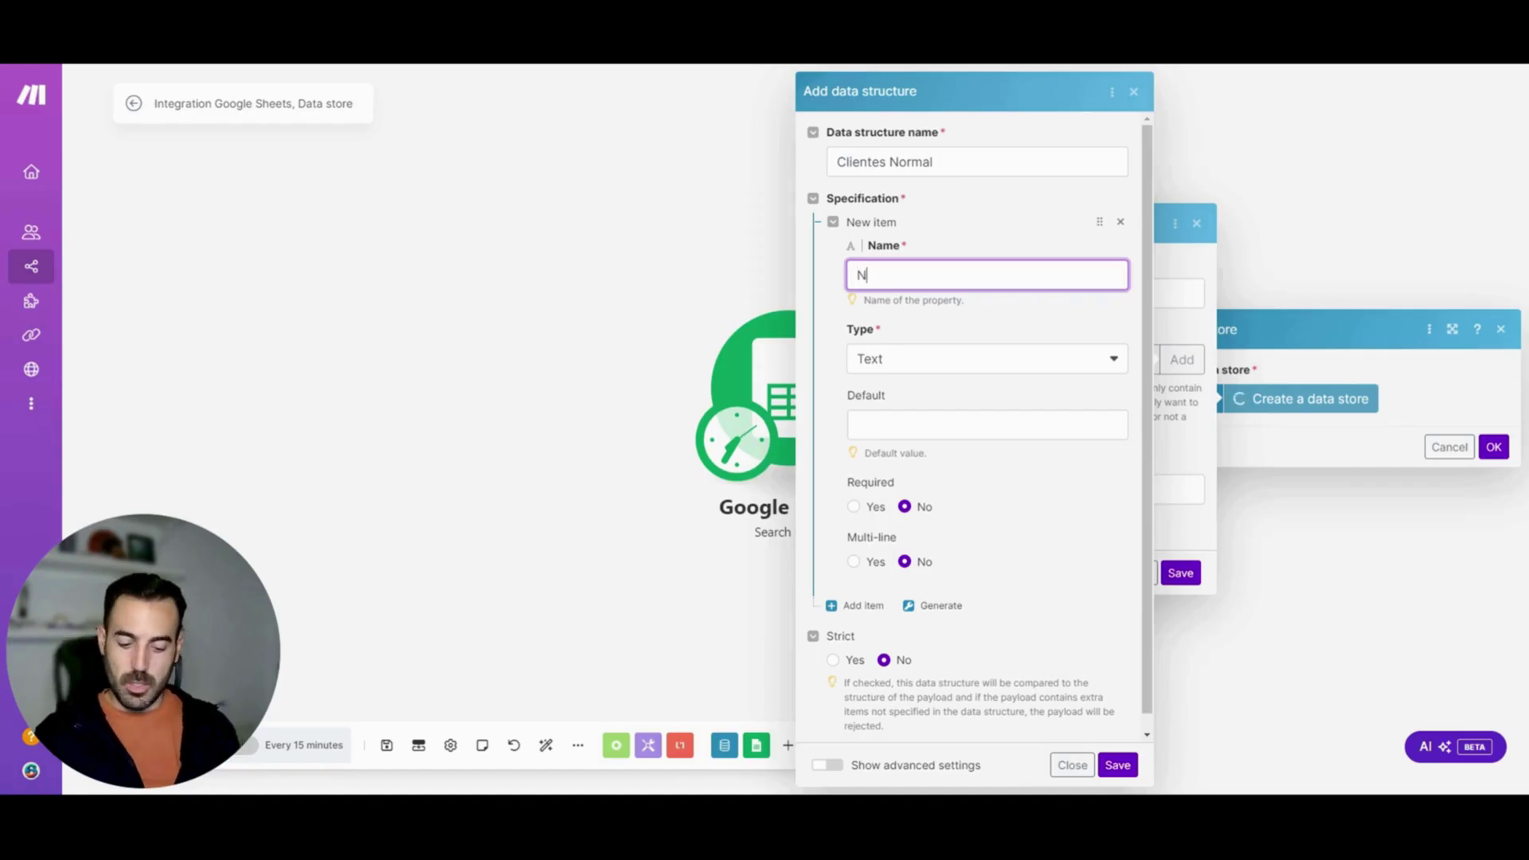
type("ombre")
left_click(916, 359)
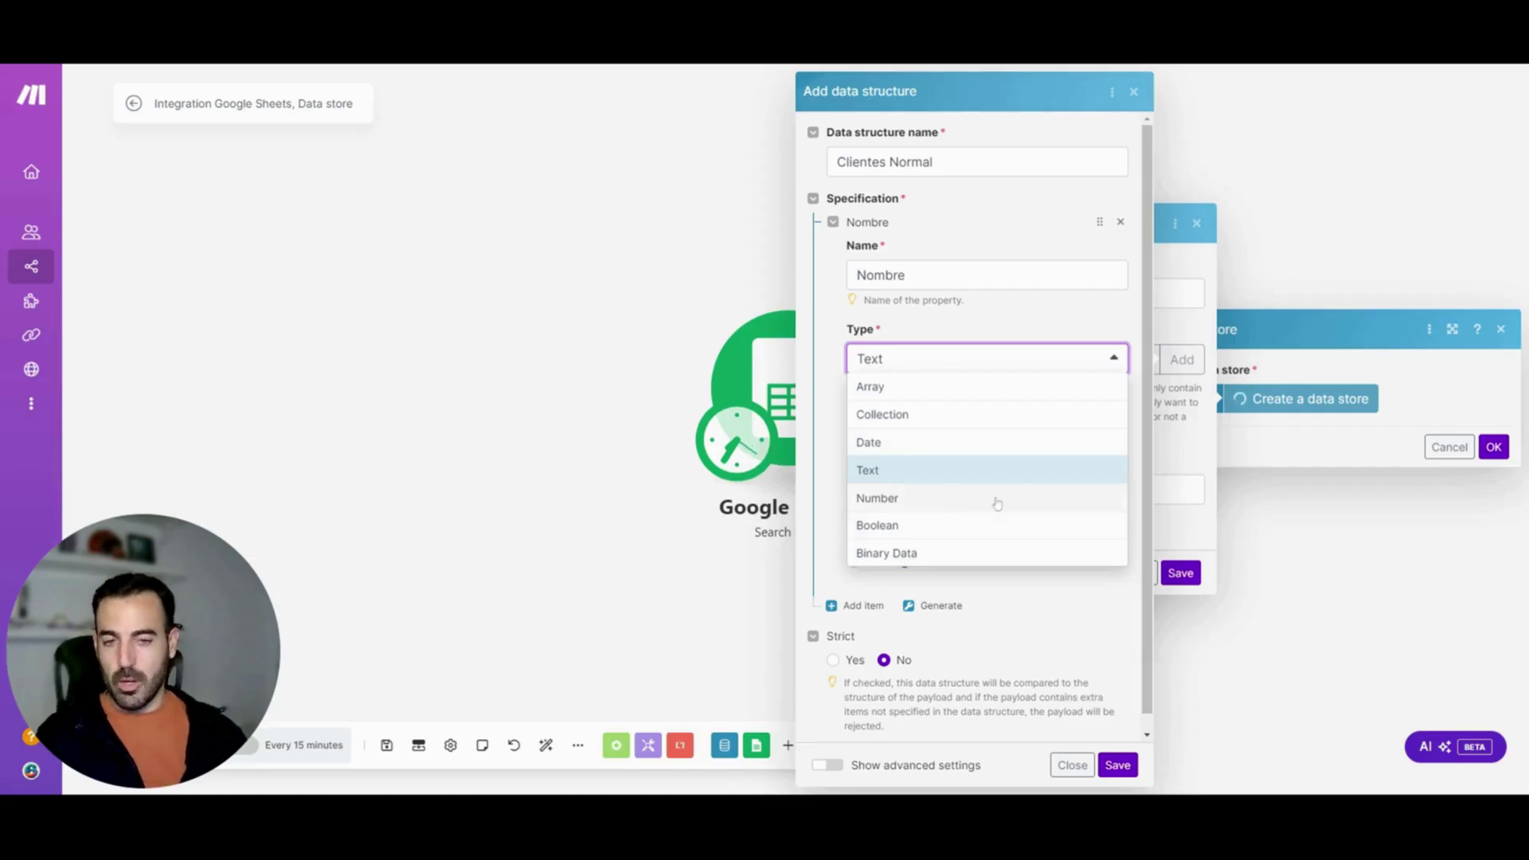
left_click(927, 358)
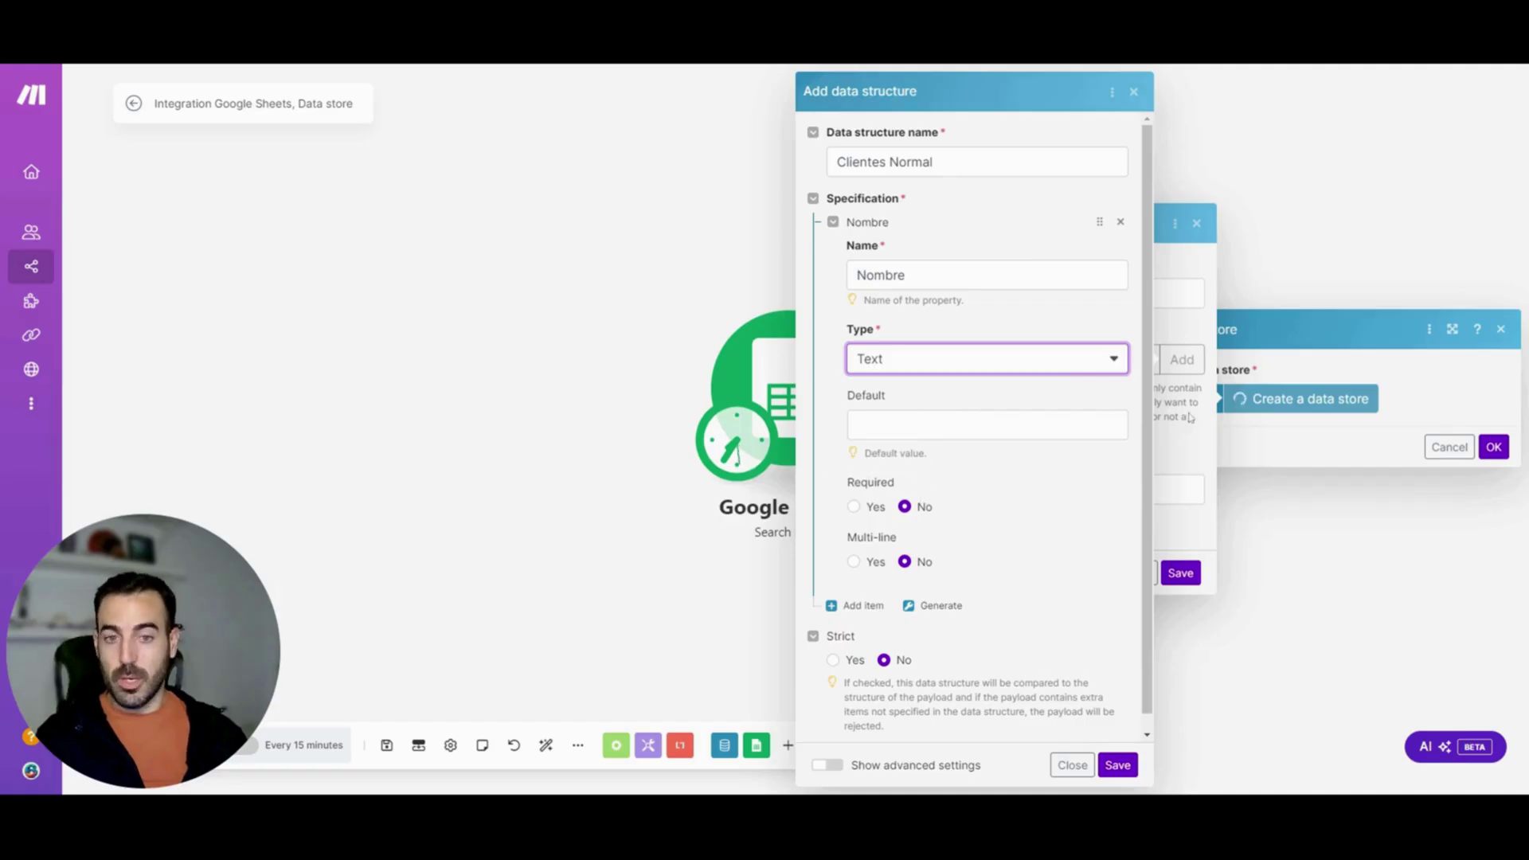
scroll(1115, 477, "down", 1)
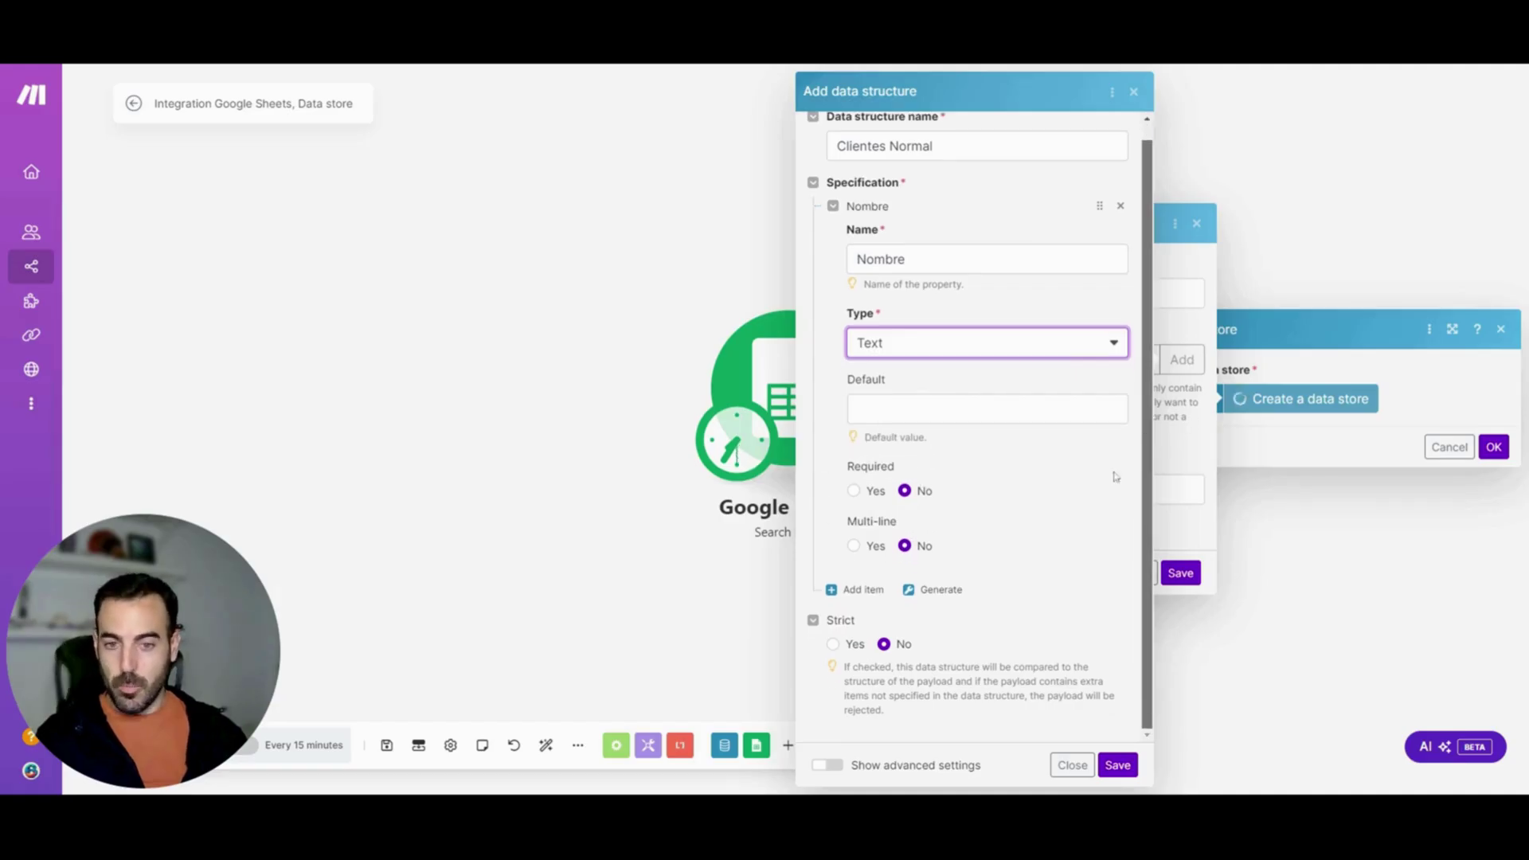
left_click(857, 589)
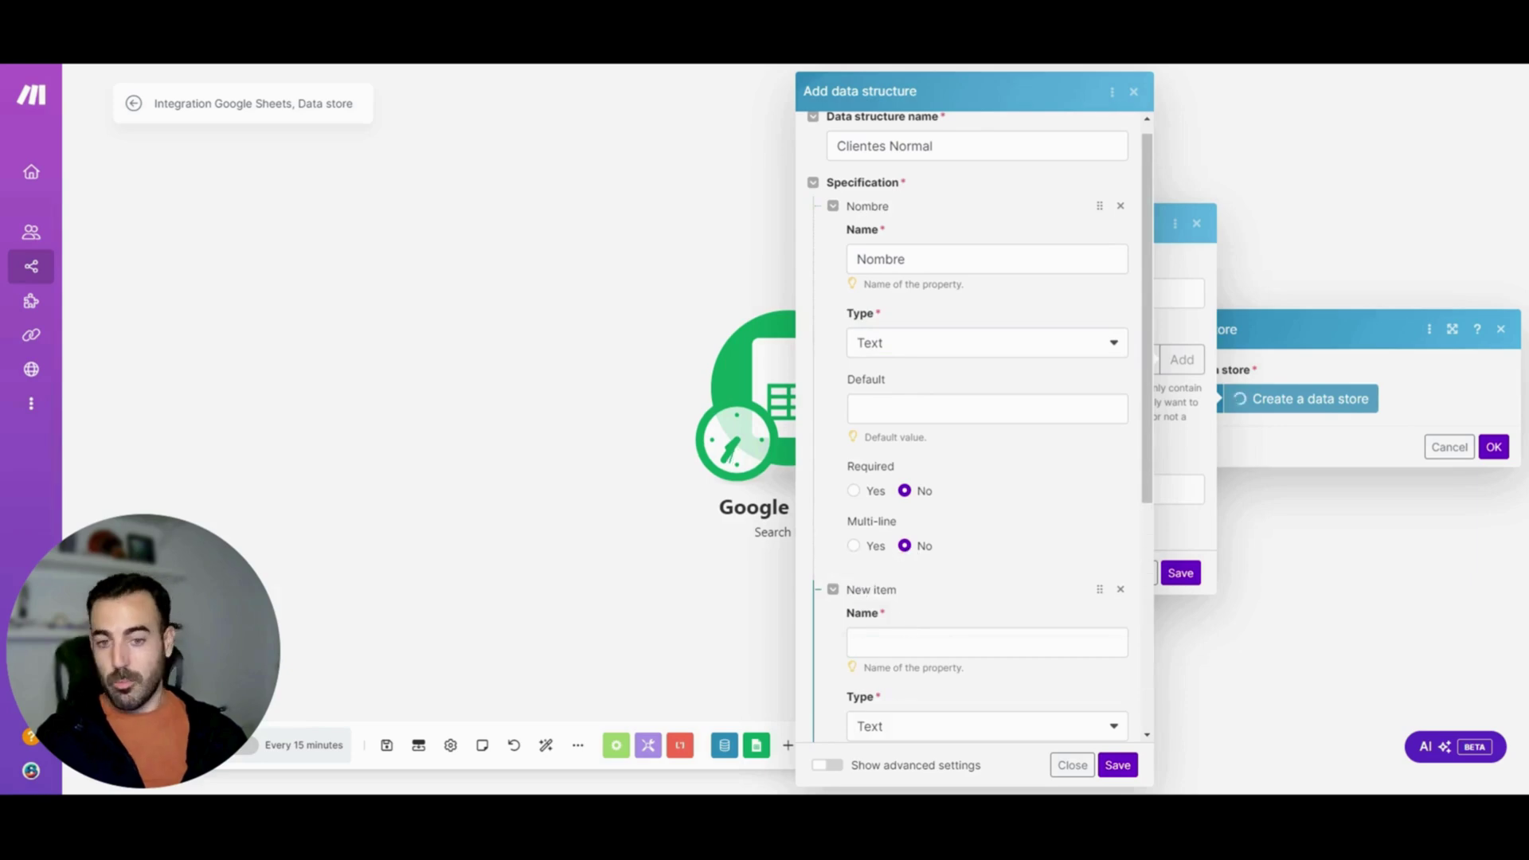
left_click(868, 642)
type("Email")
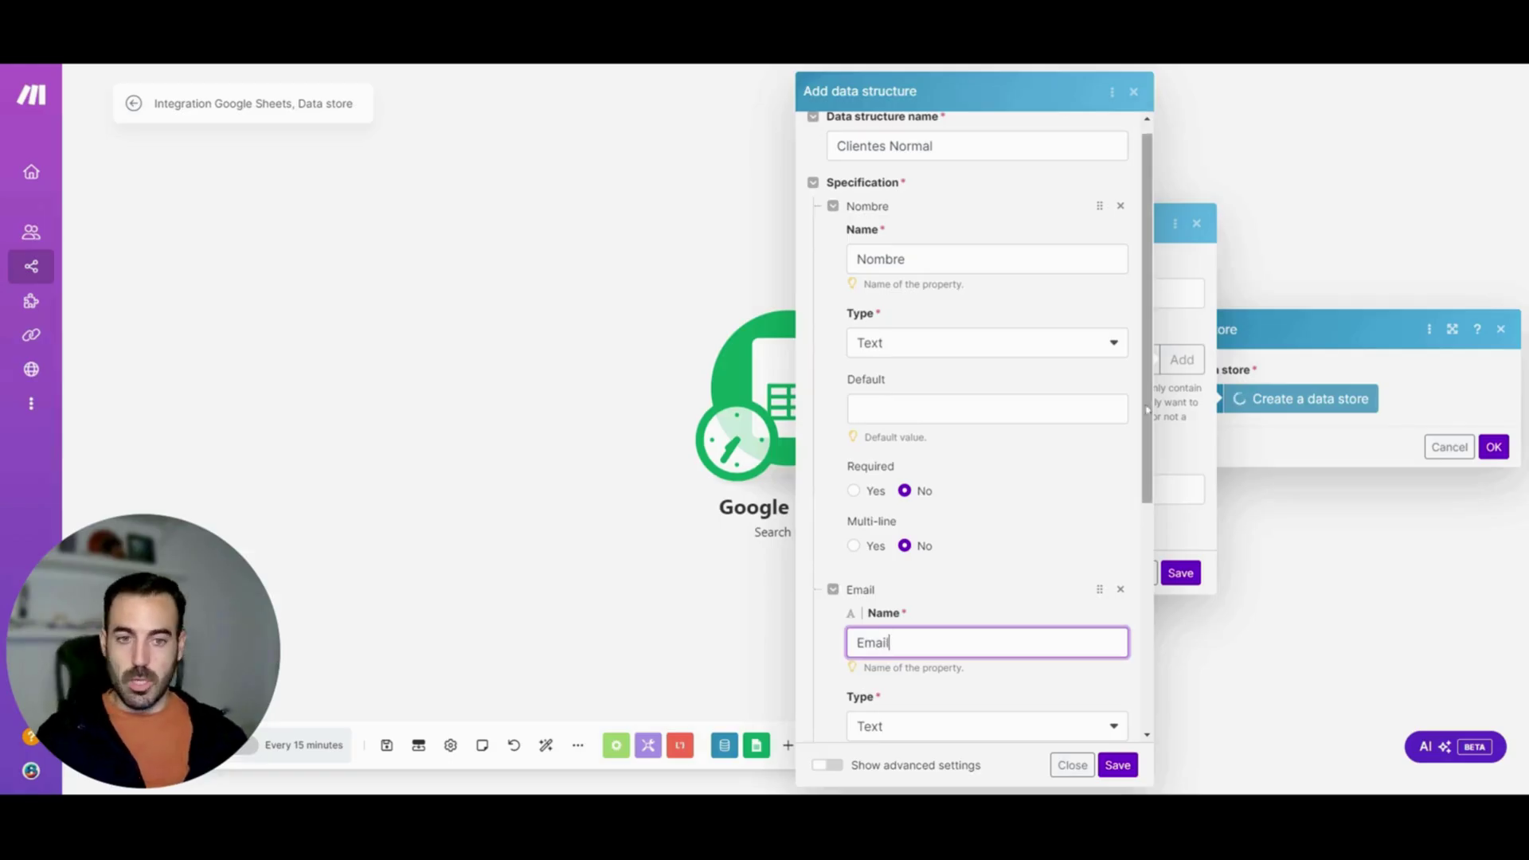
Add the Edad and Objetivo properties
scroll(1147, 408, "down", 4)
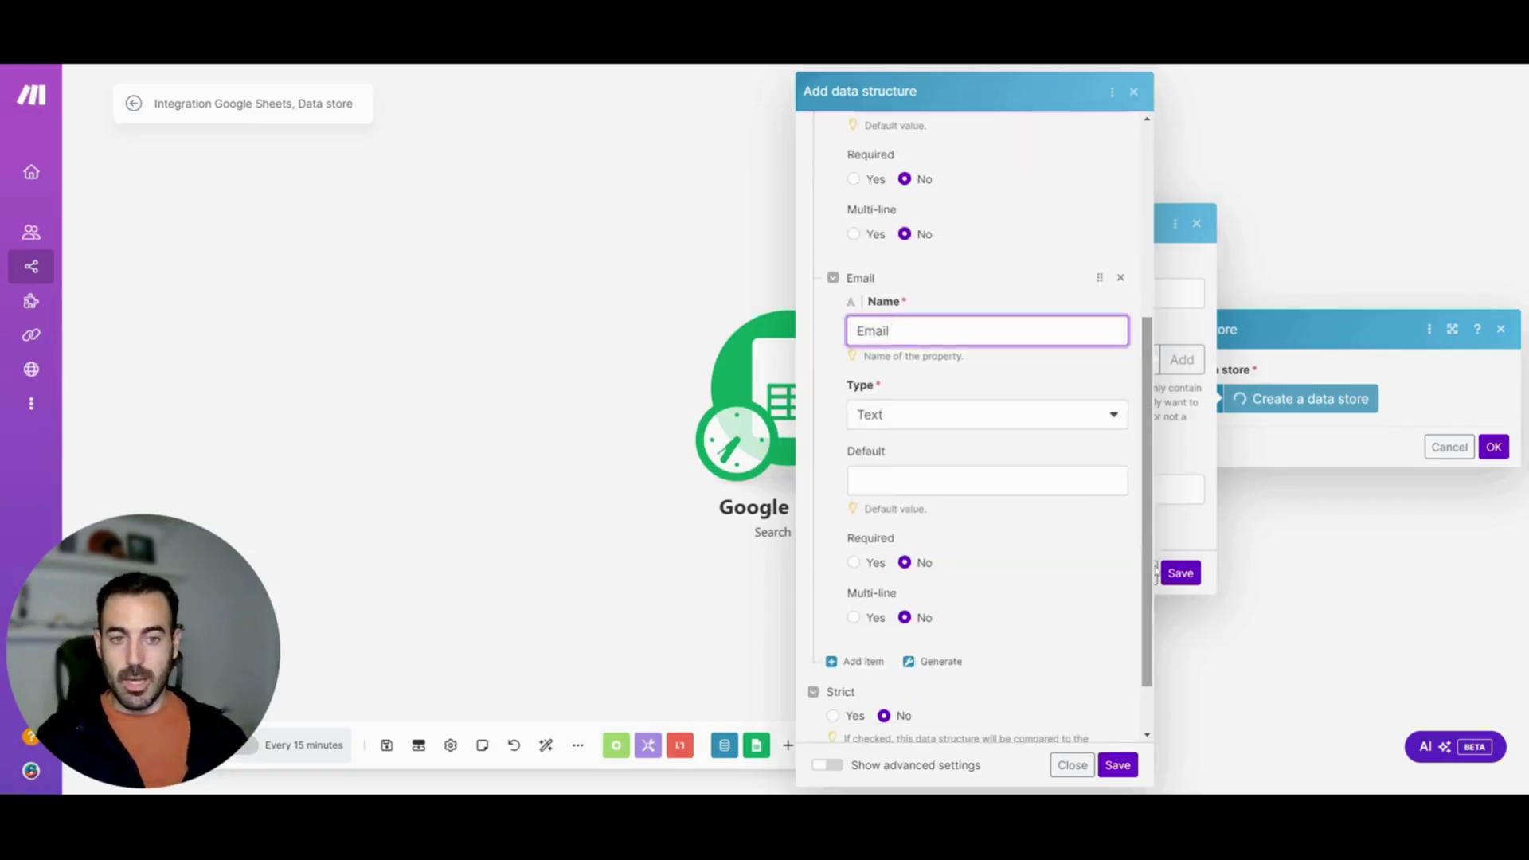
scroll(869, 590, "down", 1)
left_click(857, 584)
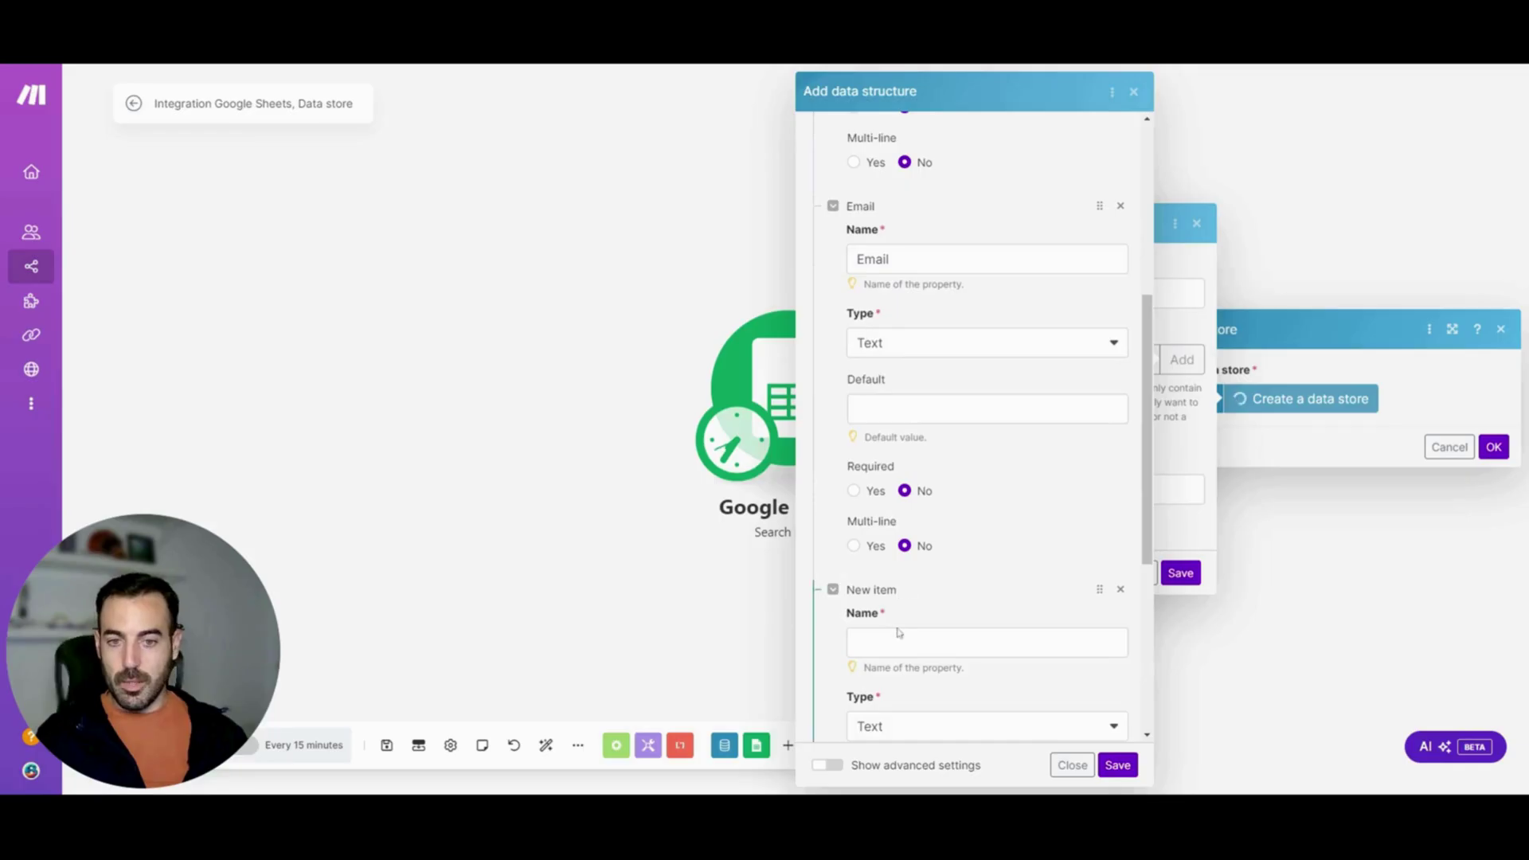
left_click(987, 642)
type("Edad")
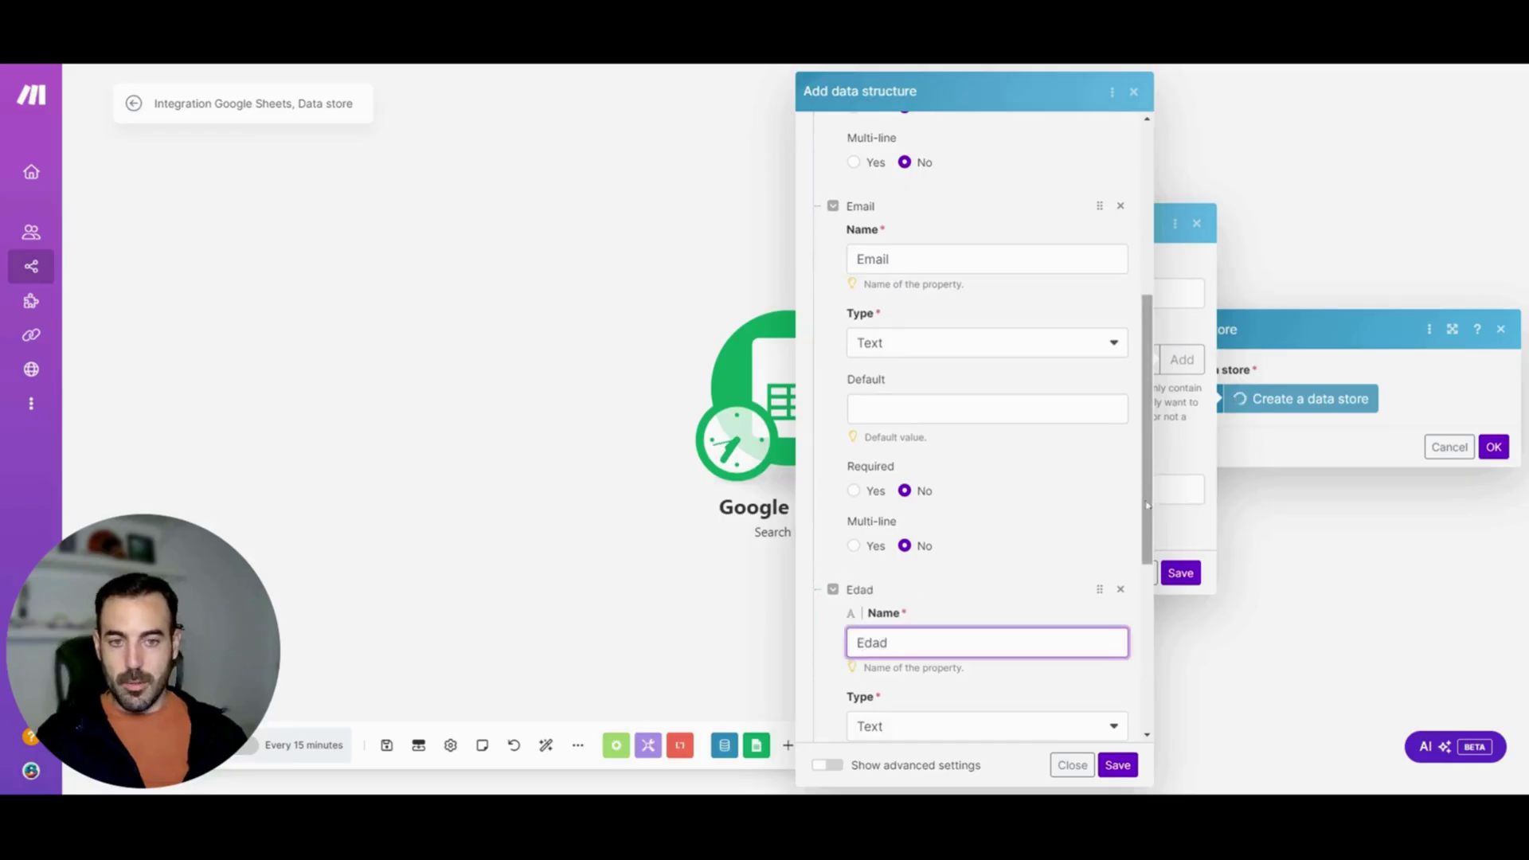
scroll(1157, 623, "down", 4)
scroll(1157, 623, "down", 1)
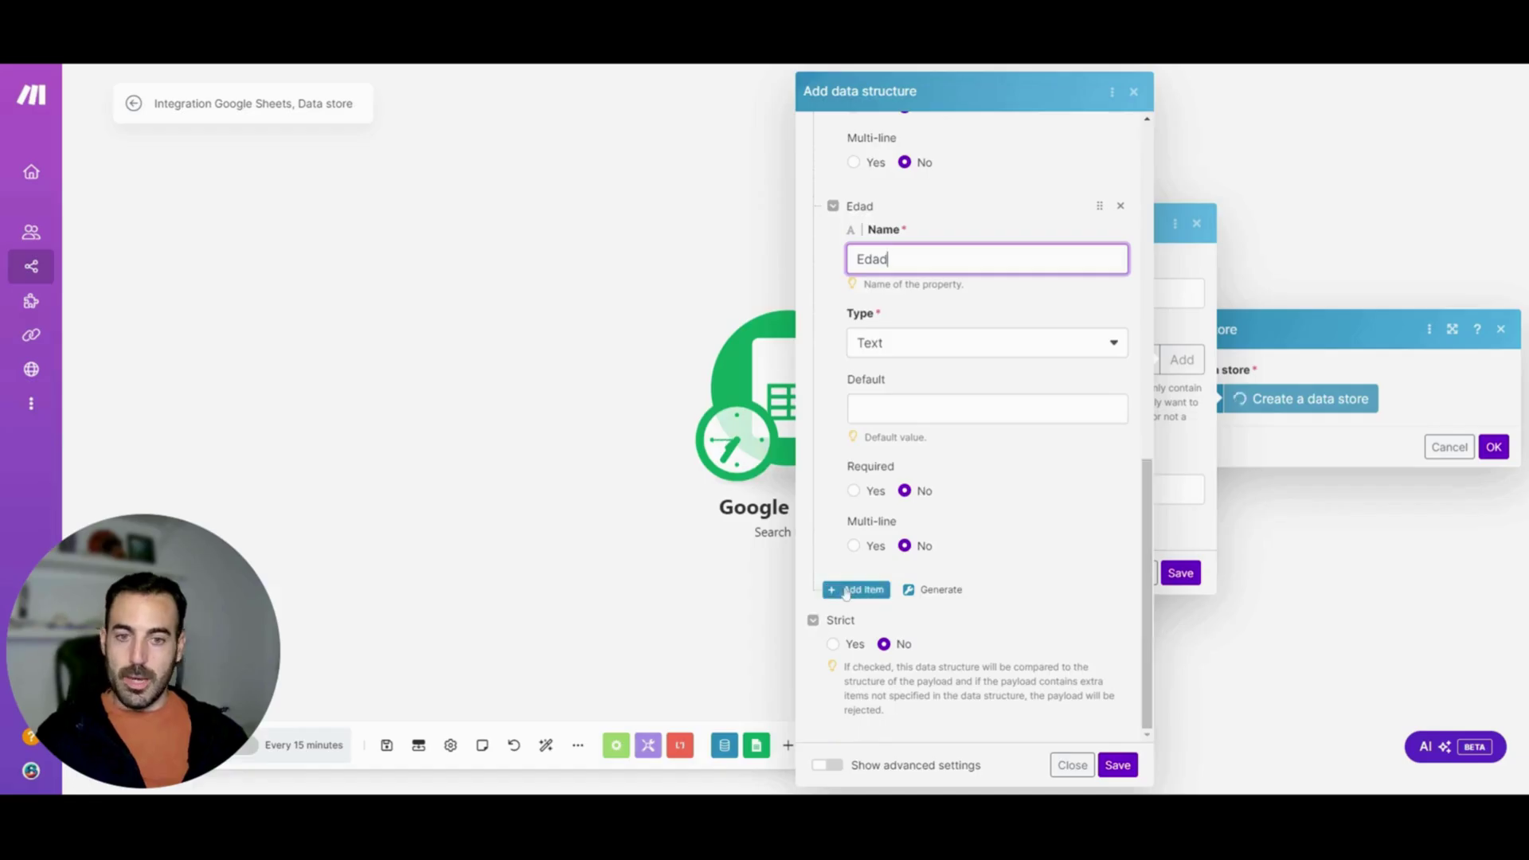
left_click(988, 642)
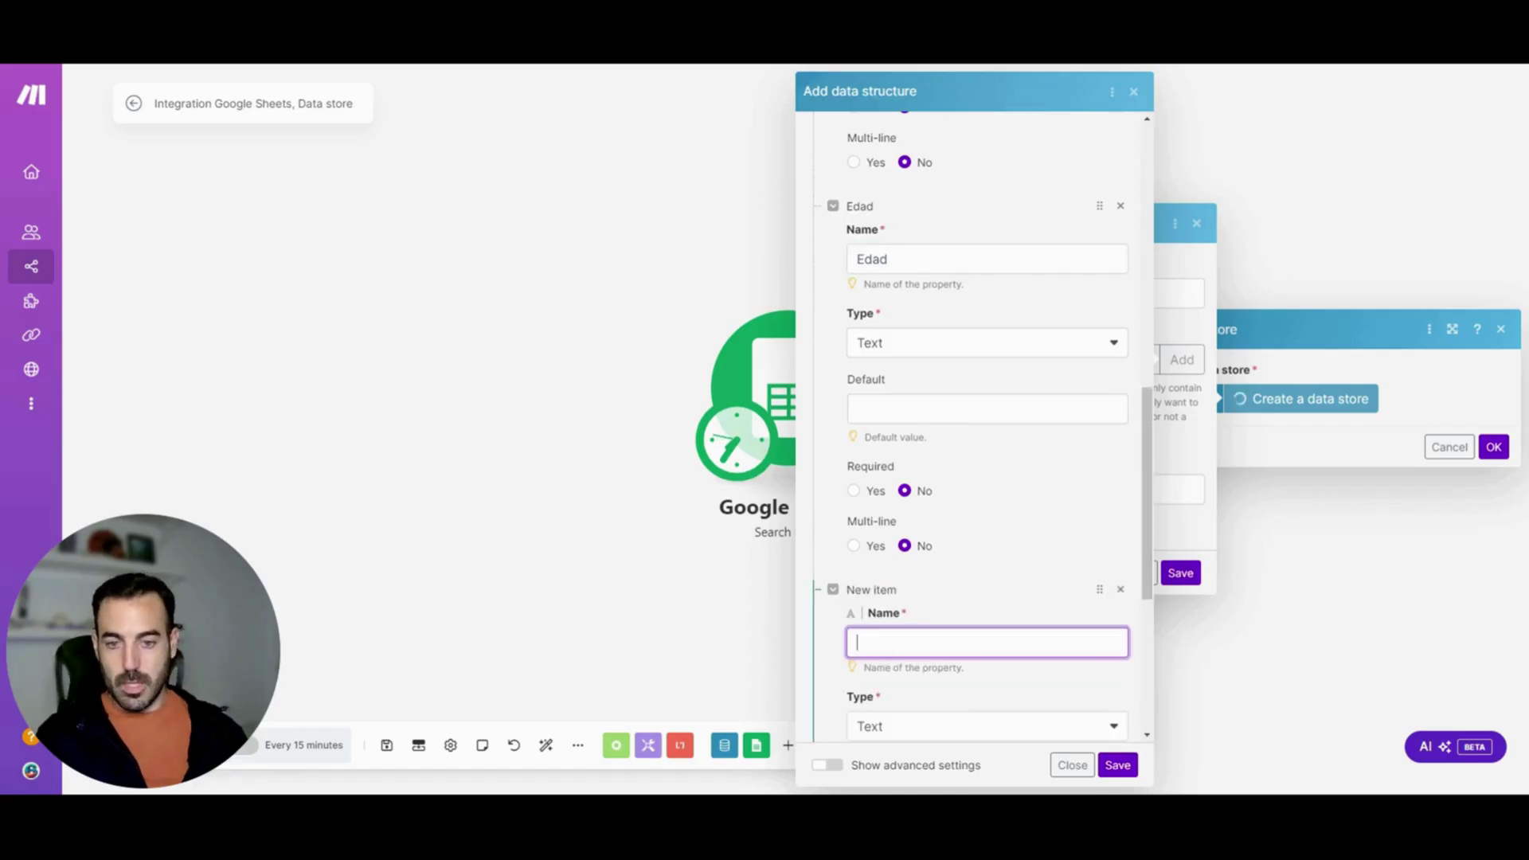
type("Objetio")
key("BackSpace")
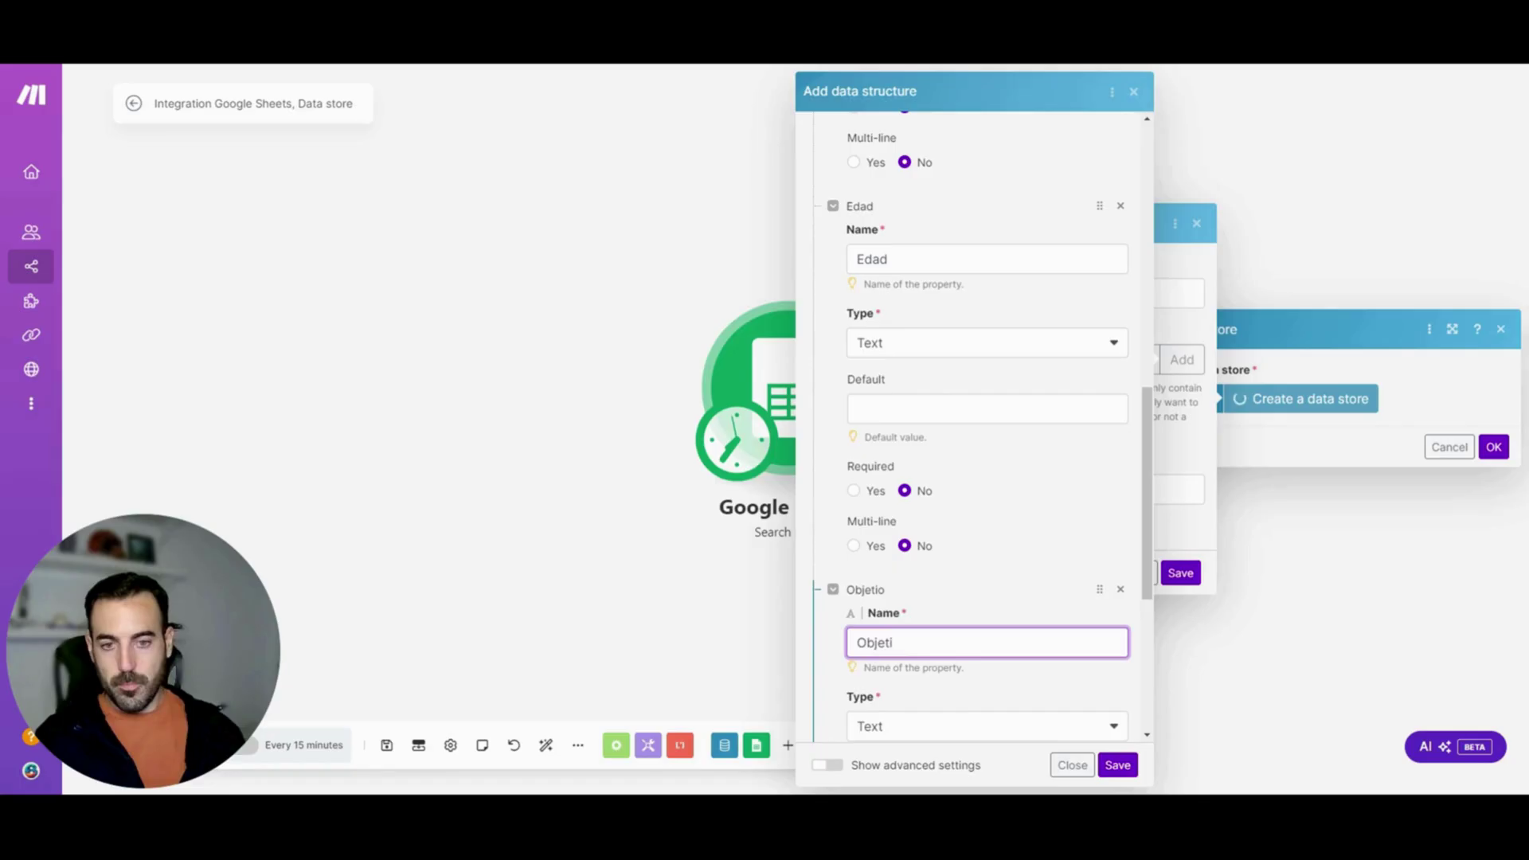
type("vo")
Add the Estado property and save the Clientes Normal structure
scroll(1147, 513, "down", 5)
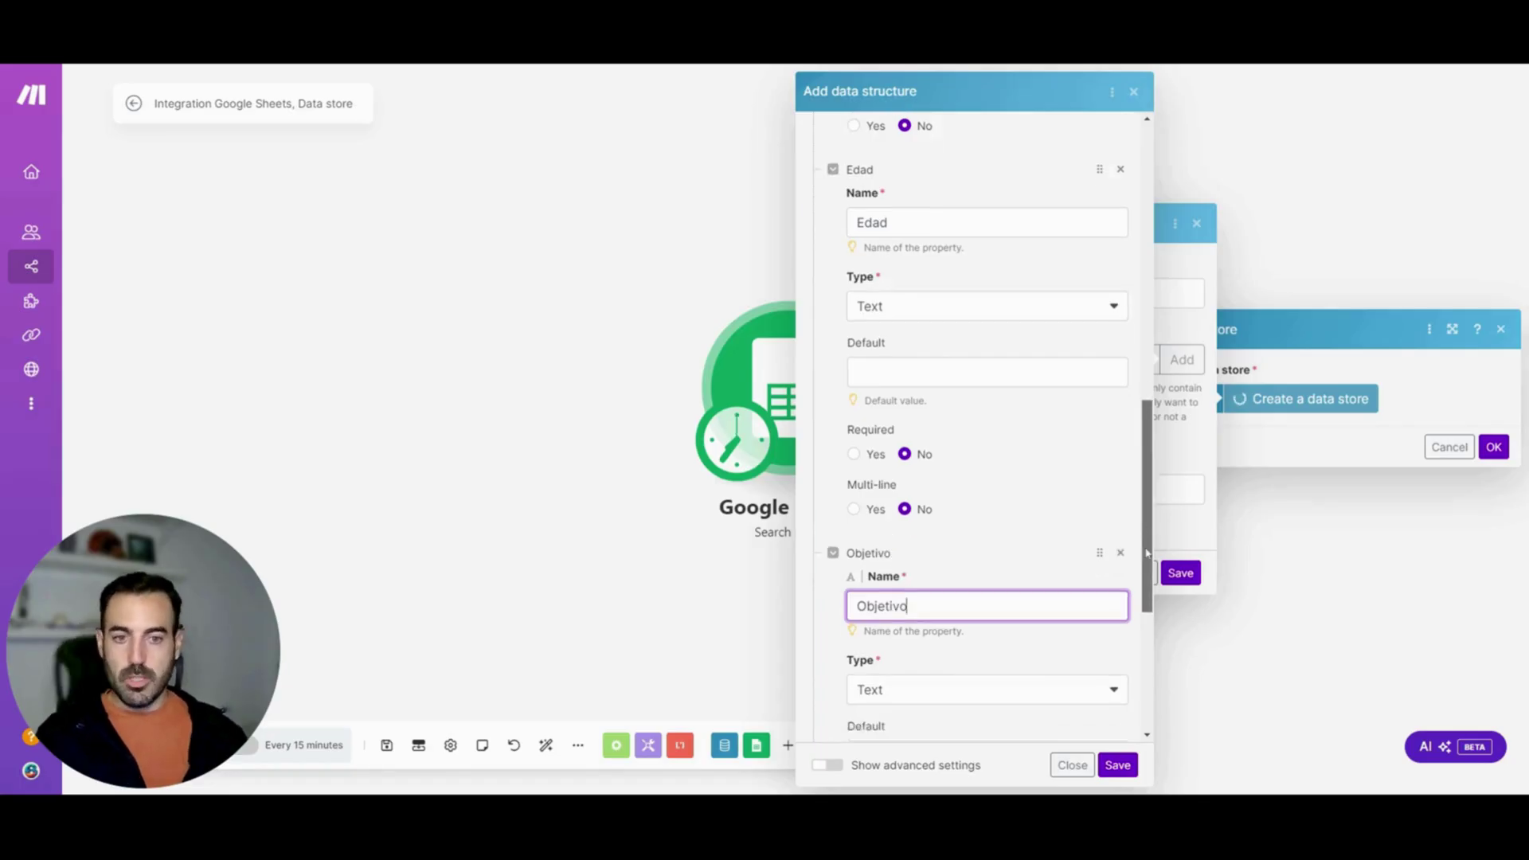
left_click(855, 591)
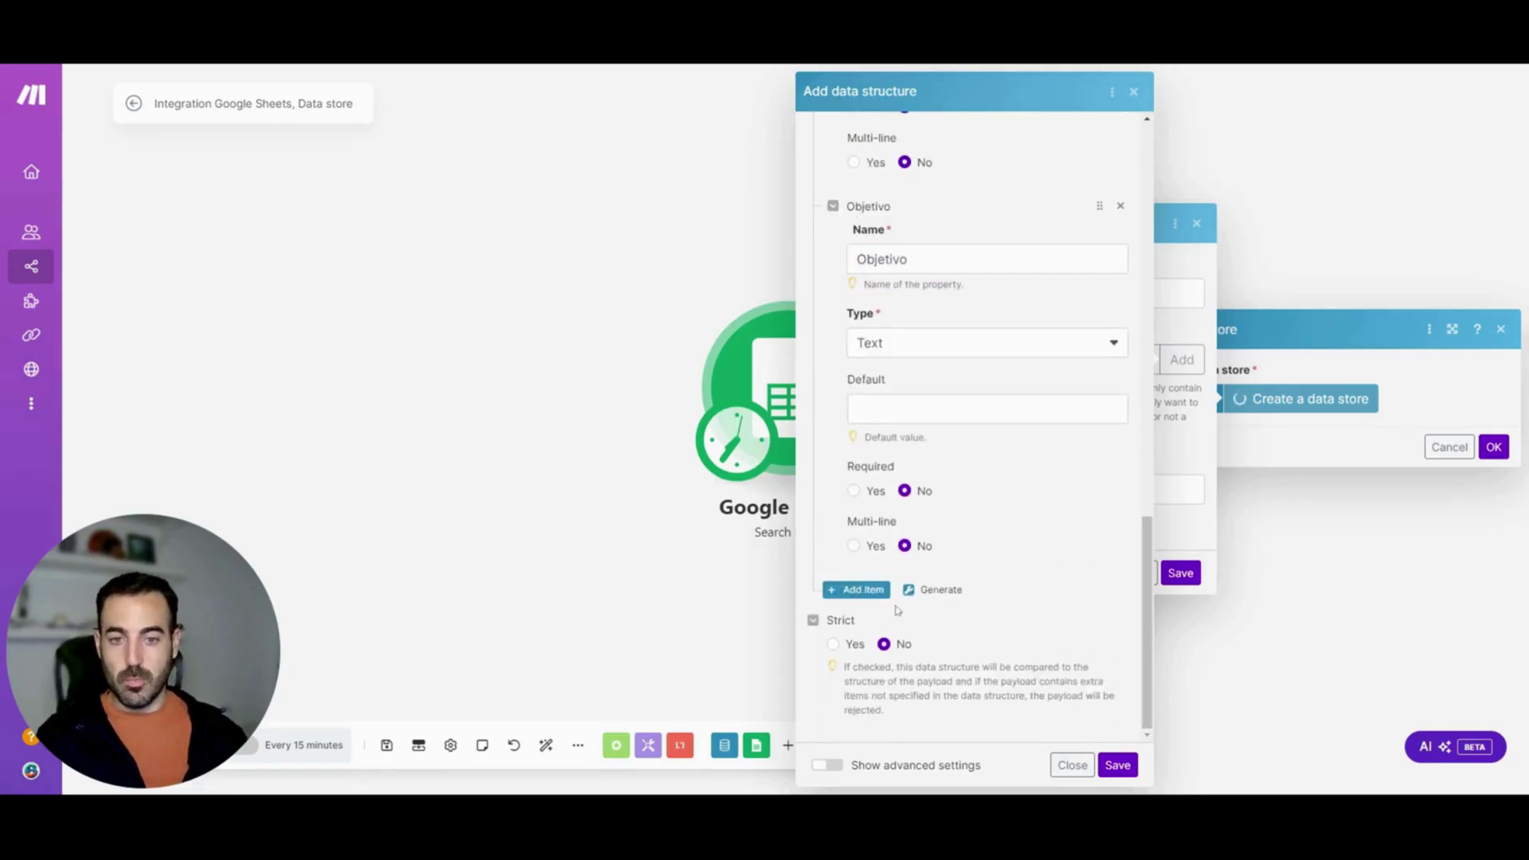
left_click(905, 639)
type("Estado")
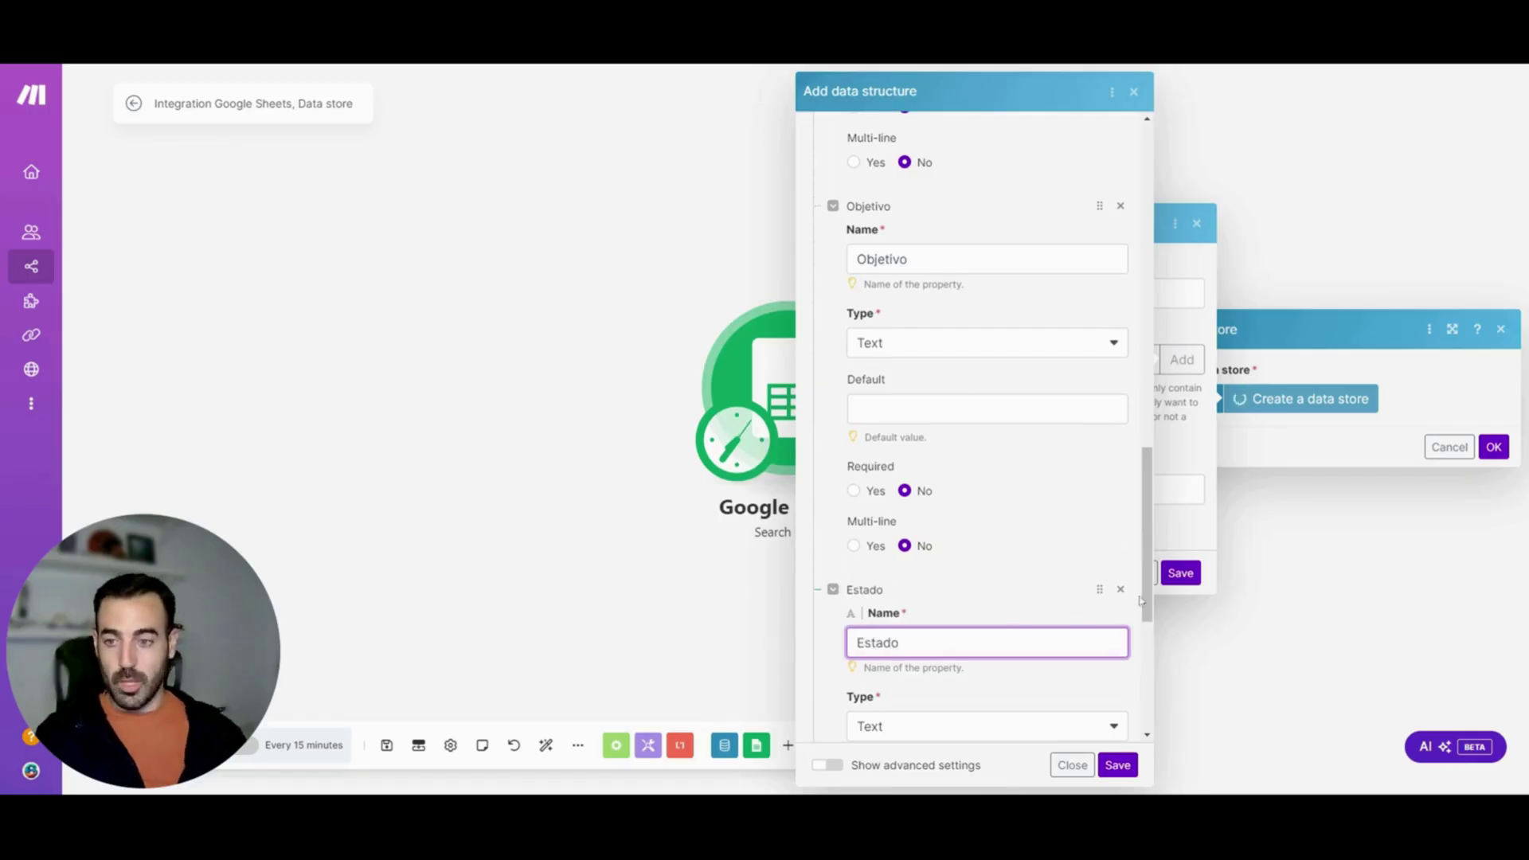
scroll(1147, 679, "down", 3)
scroll(1147, 678, "down", 1)
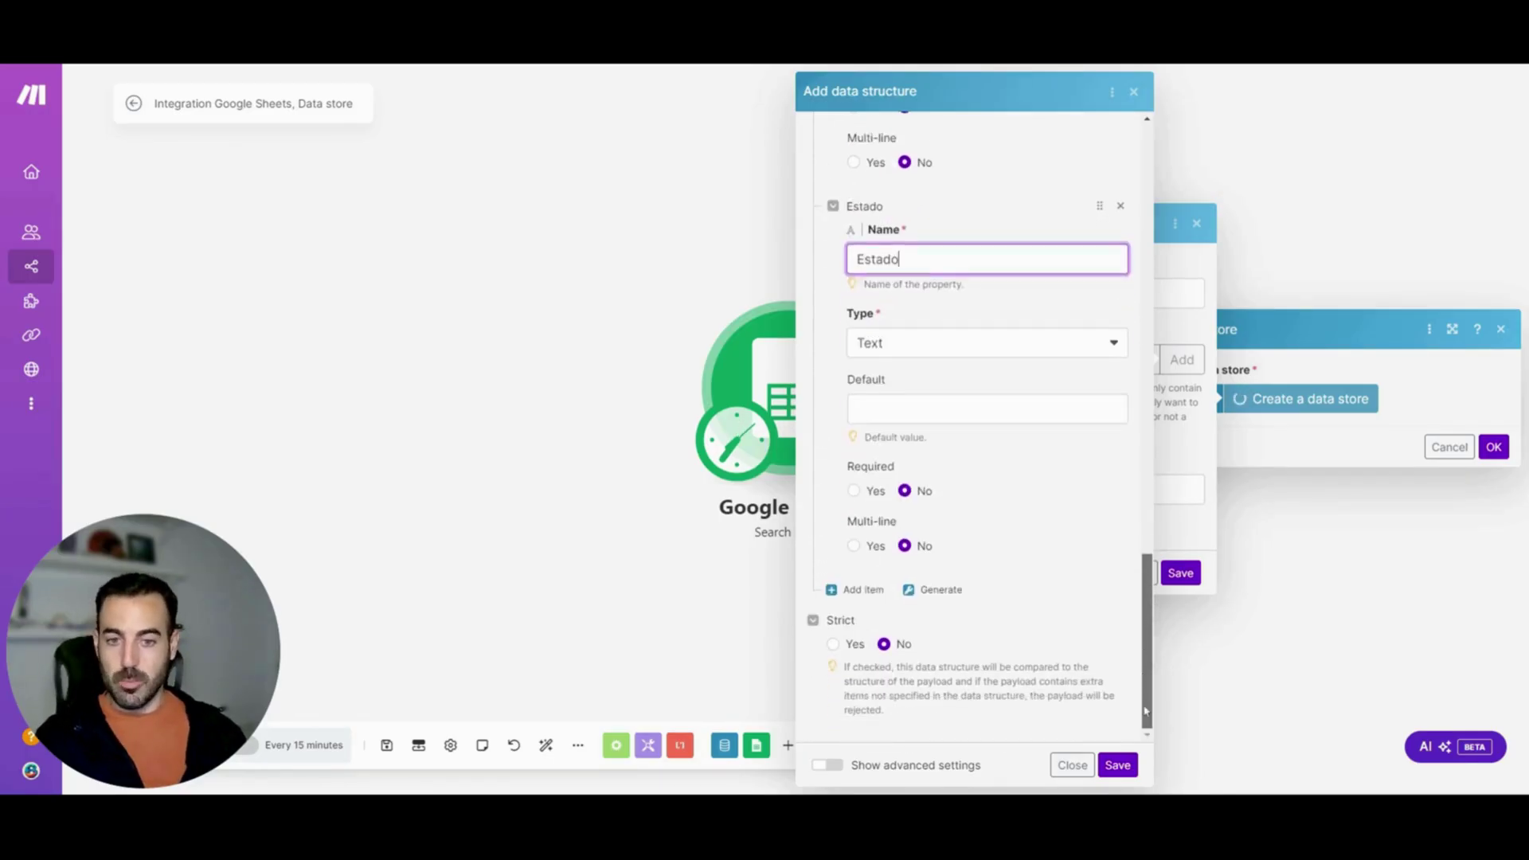
left_click(1117, 765)
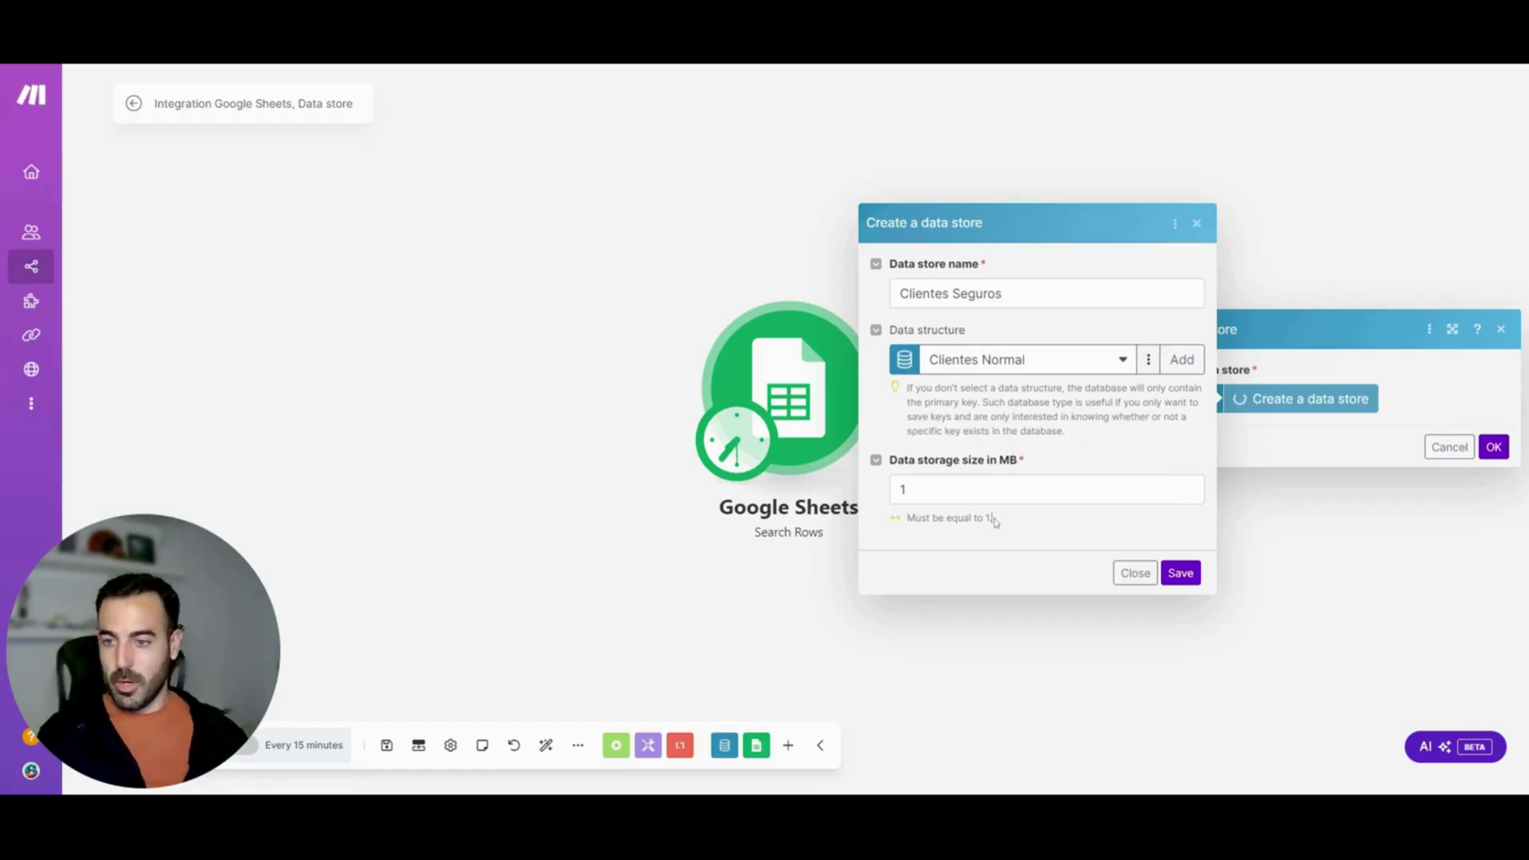
Save Clientes Seguros with structure Clientes Normal and 1 MB storage
left_click(1183, 576)
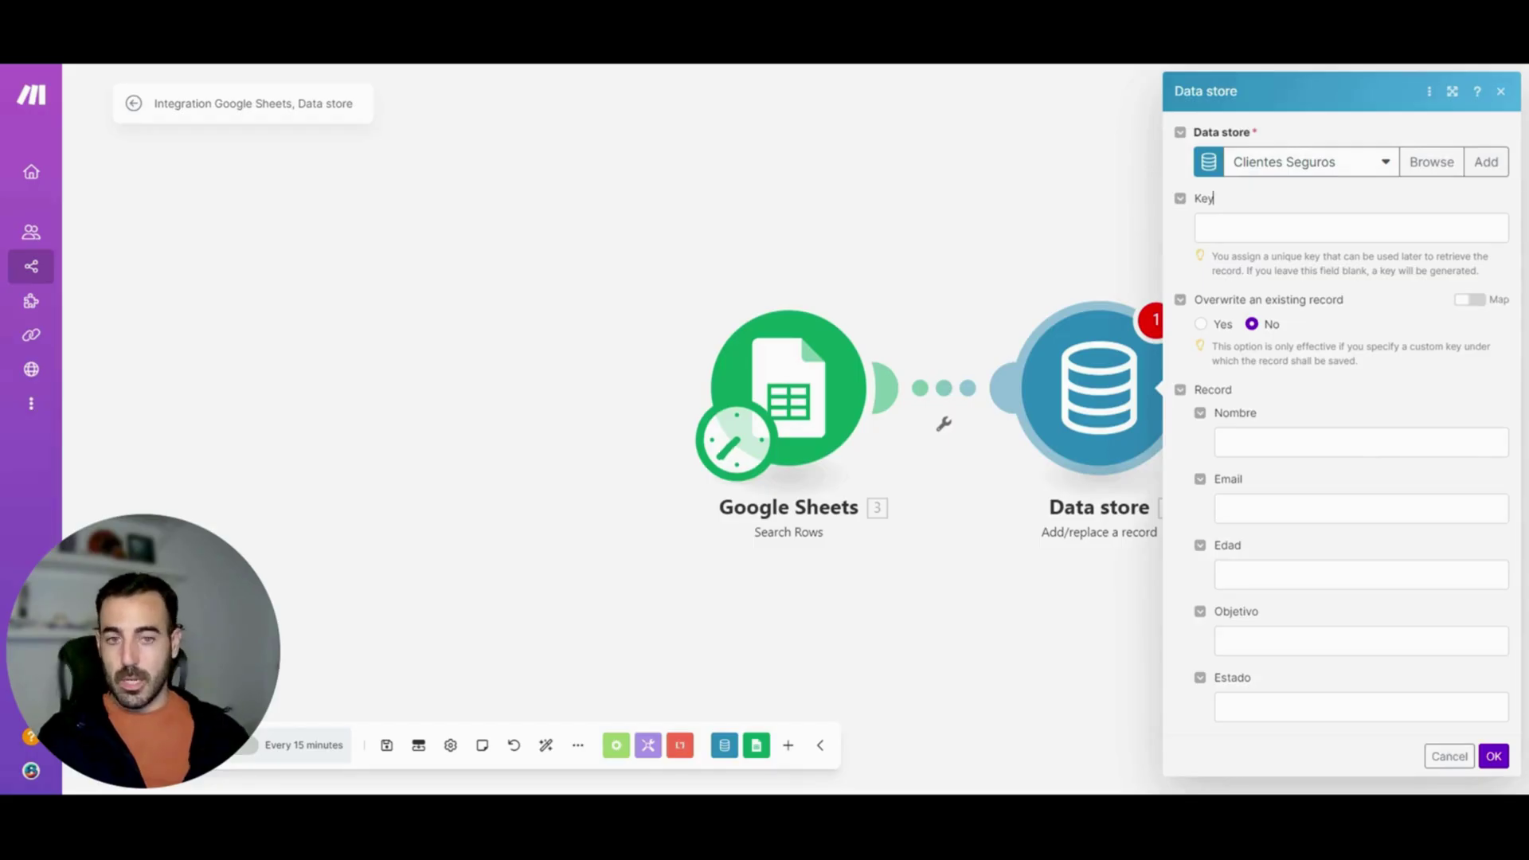
Leave the record key blank and map Nombre (A) and Email (B) from the sheet
left_click(1199, 228)
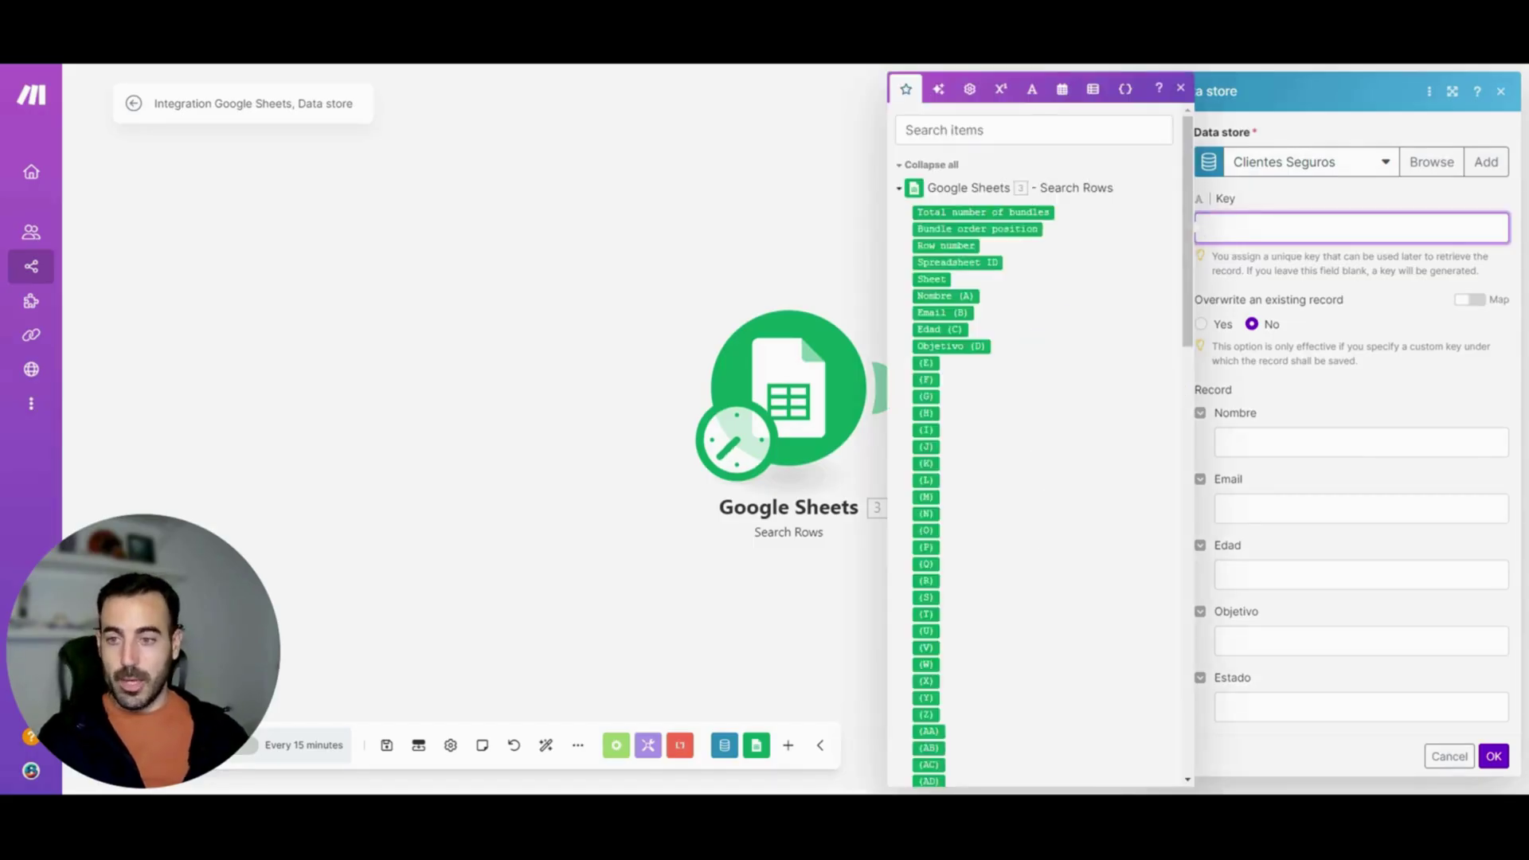
left_click(1292, 208)
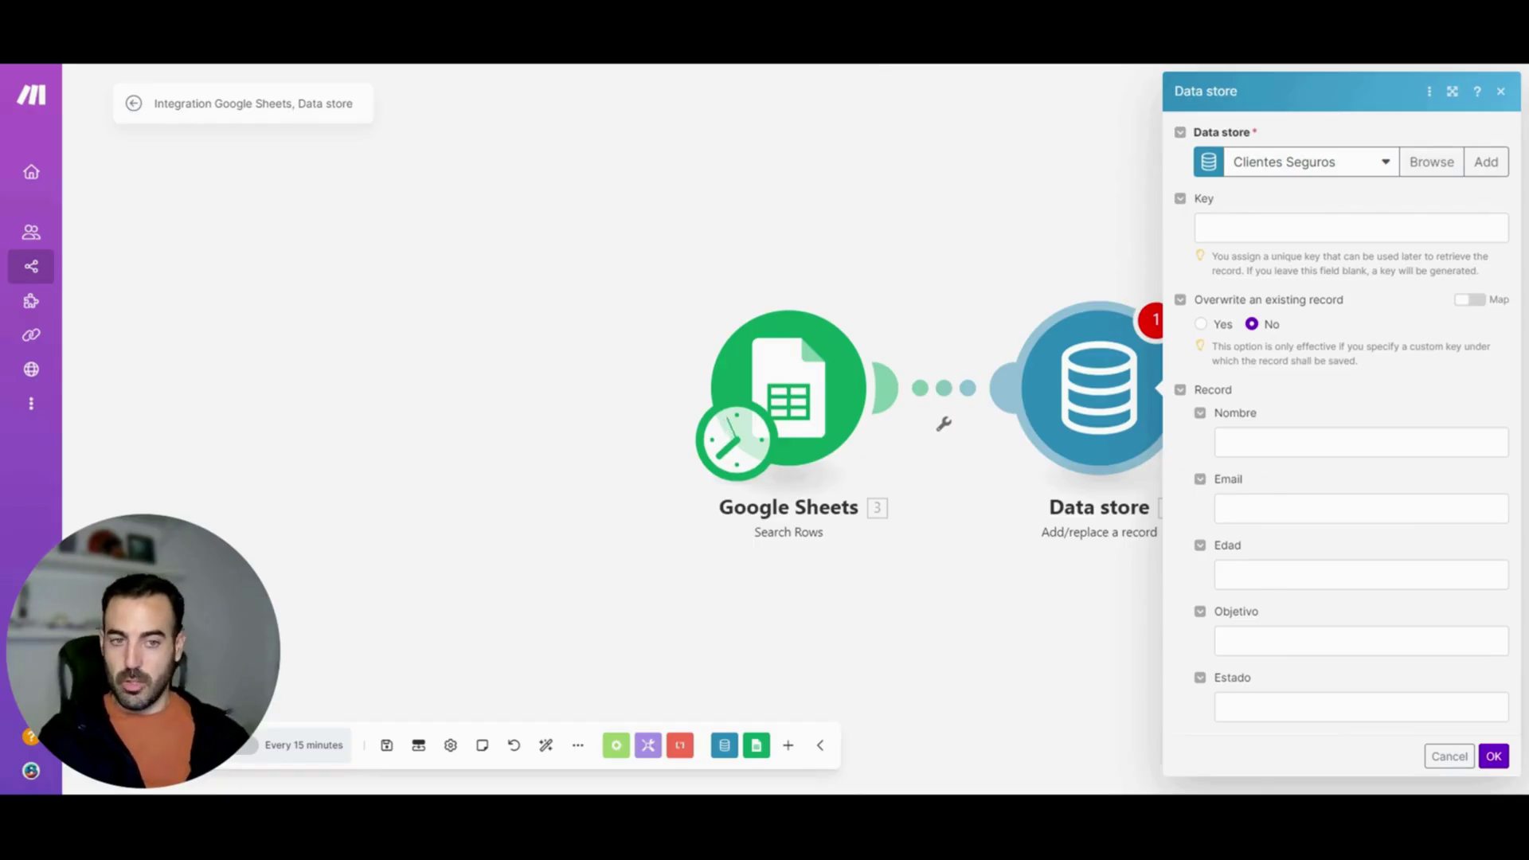
left_click(1216, 441)
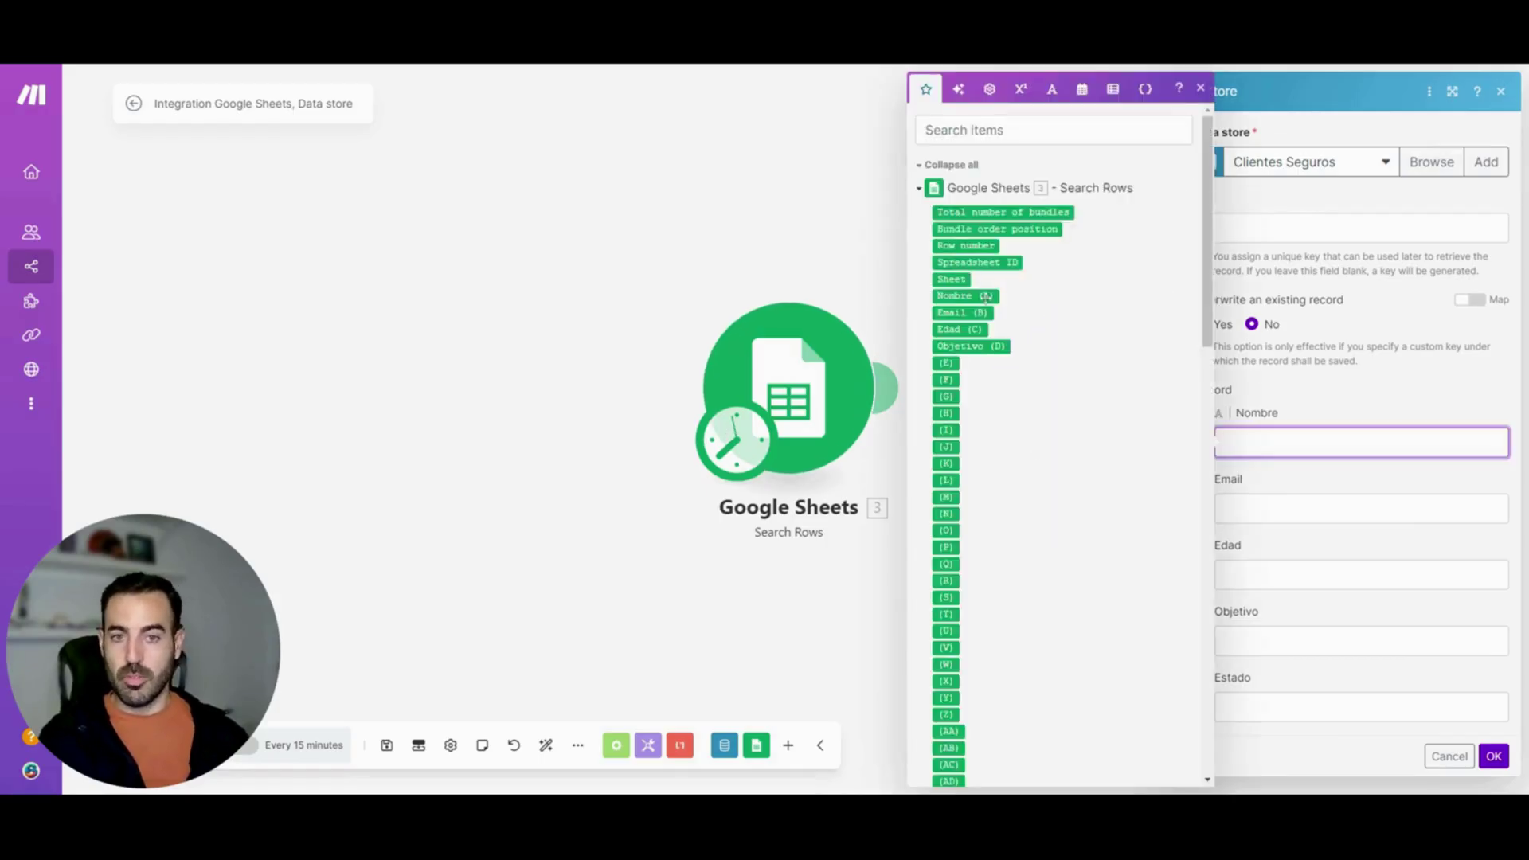
left_click(965, 295)
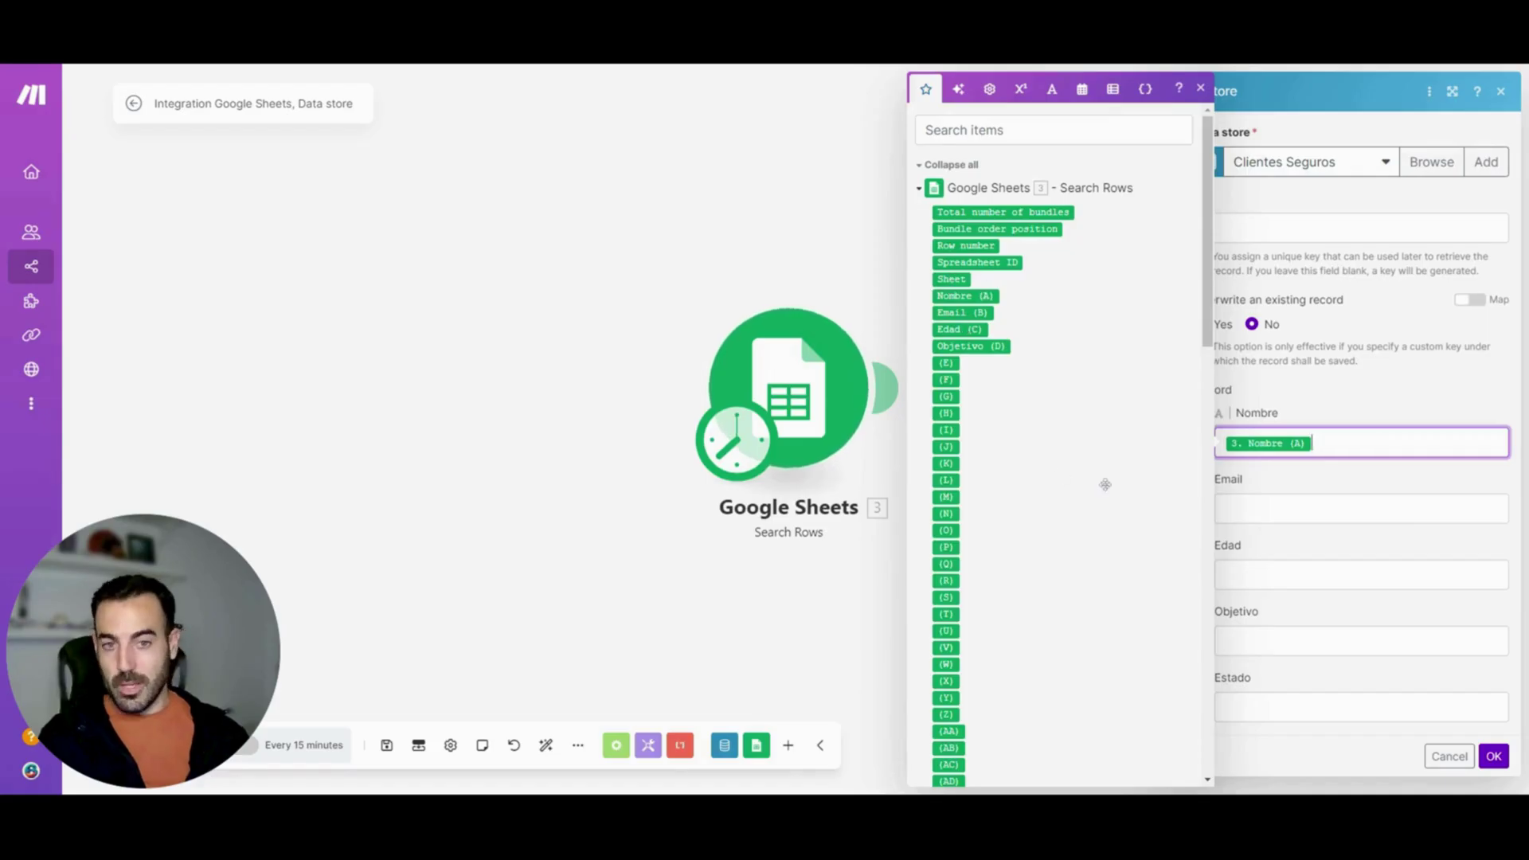
left_click(1217, 508)
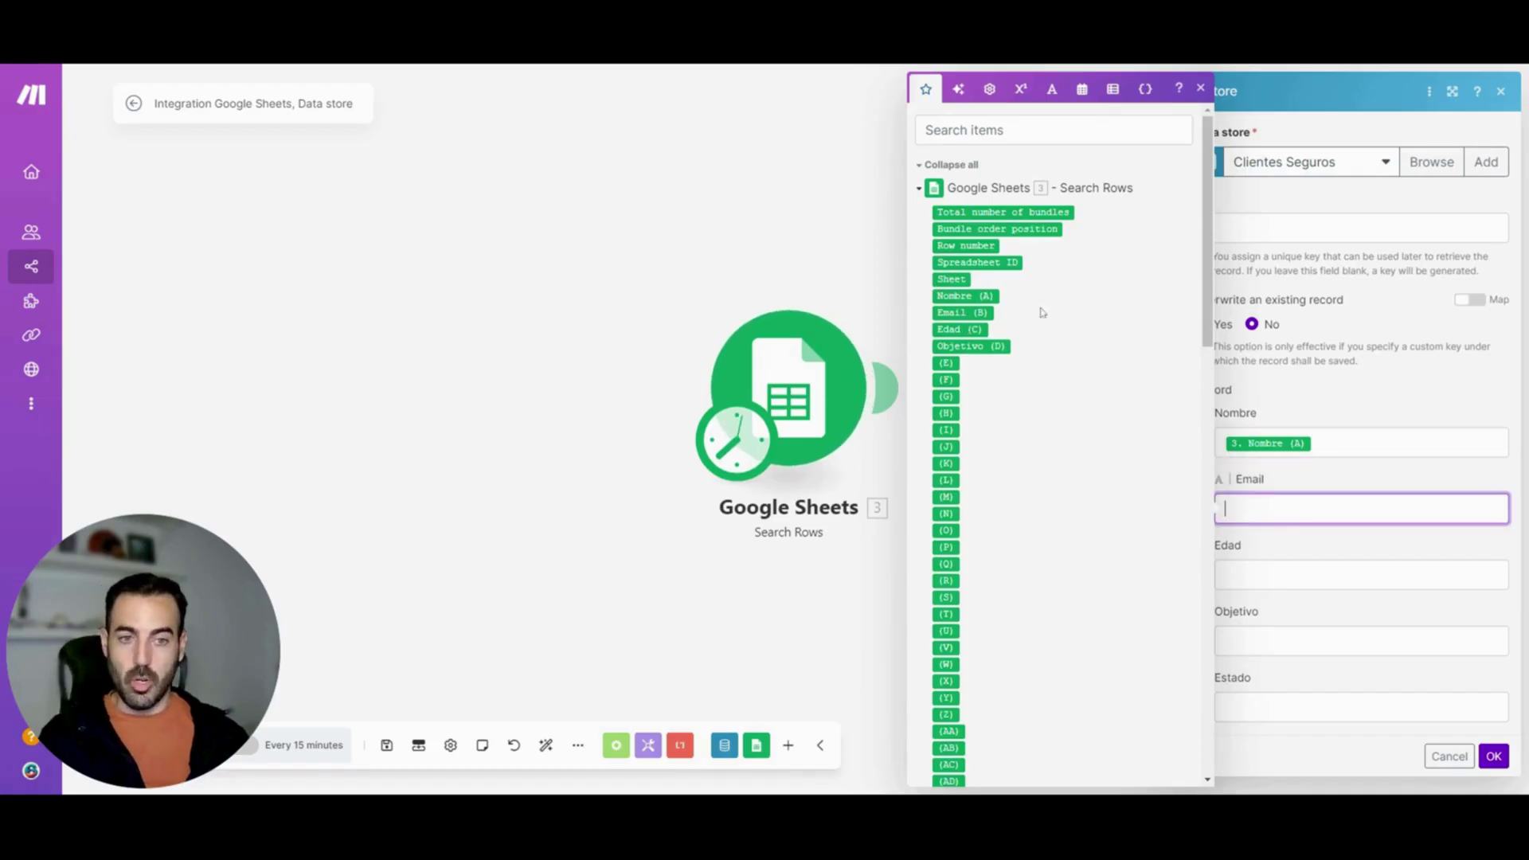
left_click(962, 312)
Map Edad (C) and Objetivo (D), set Estado to No, and save the module
left_click(1219, 575)
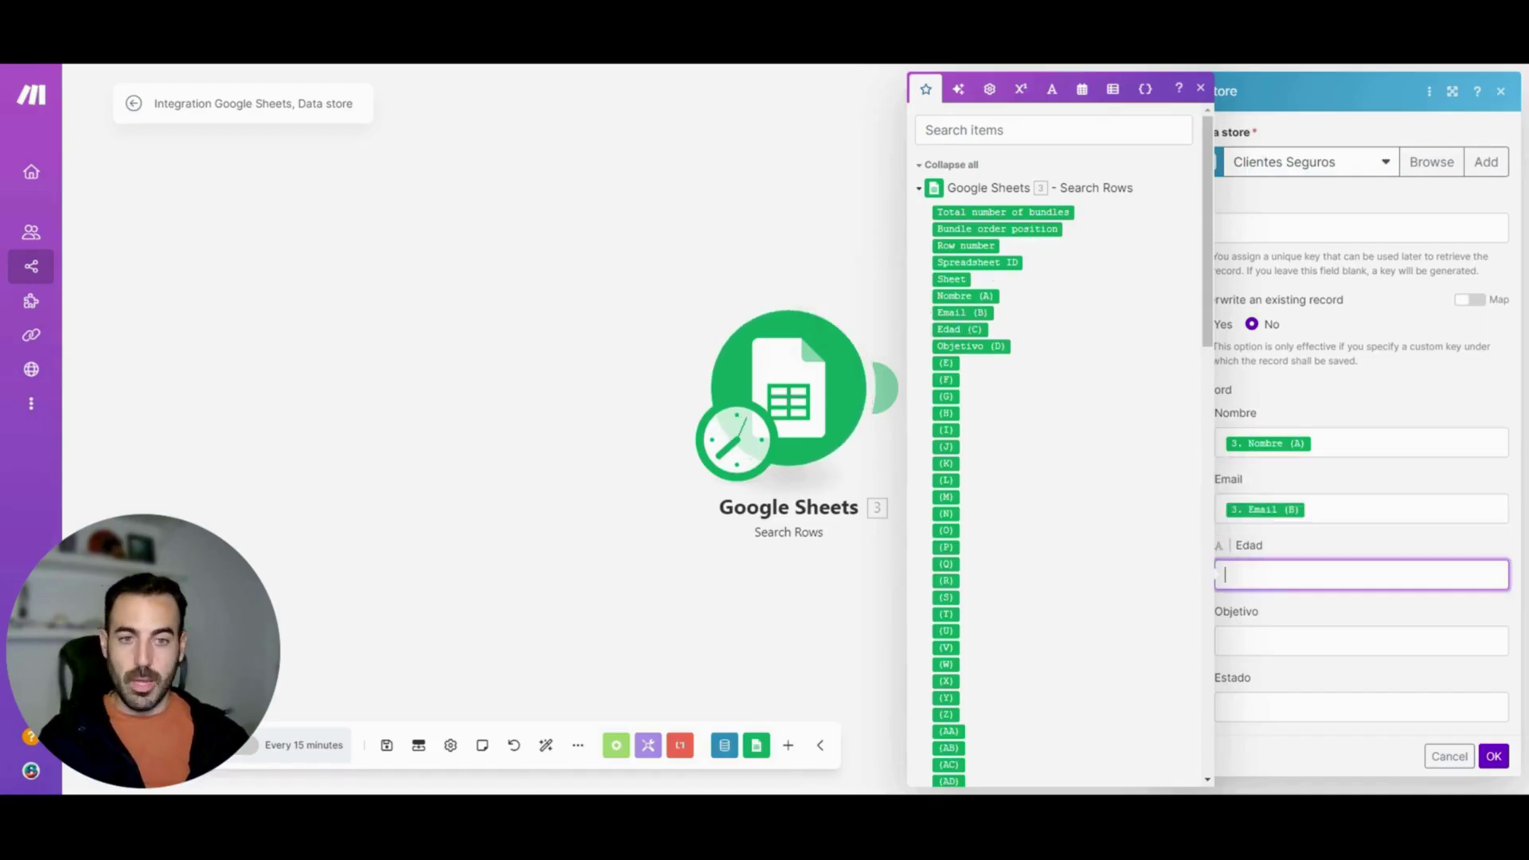
left_click(960, 329)
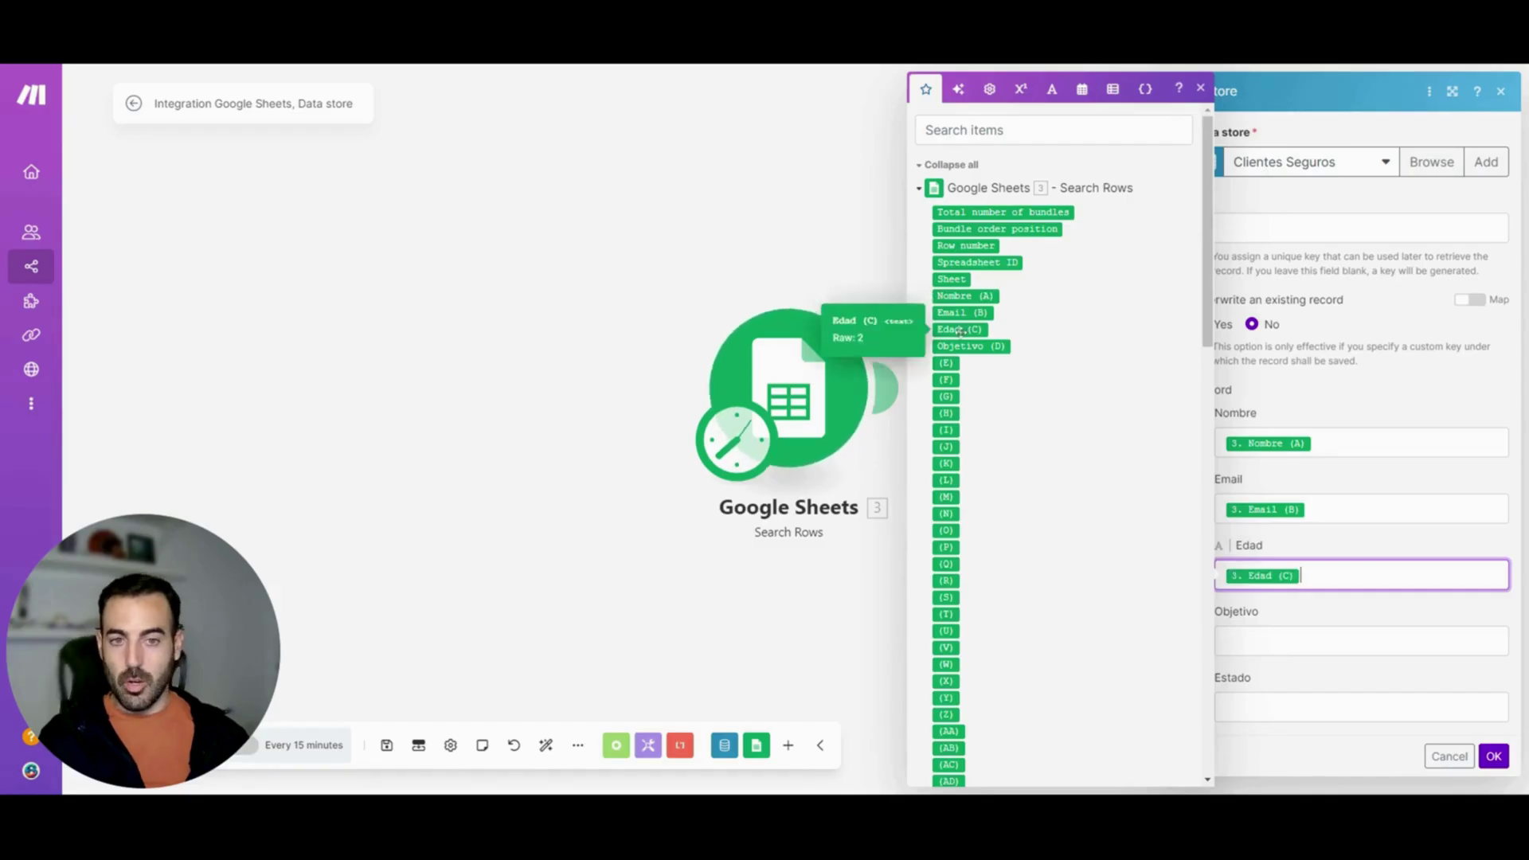
left_click(1253, 642)
left_click(971, 346)
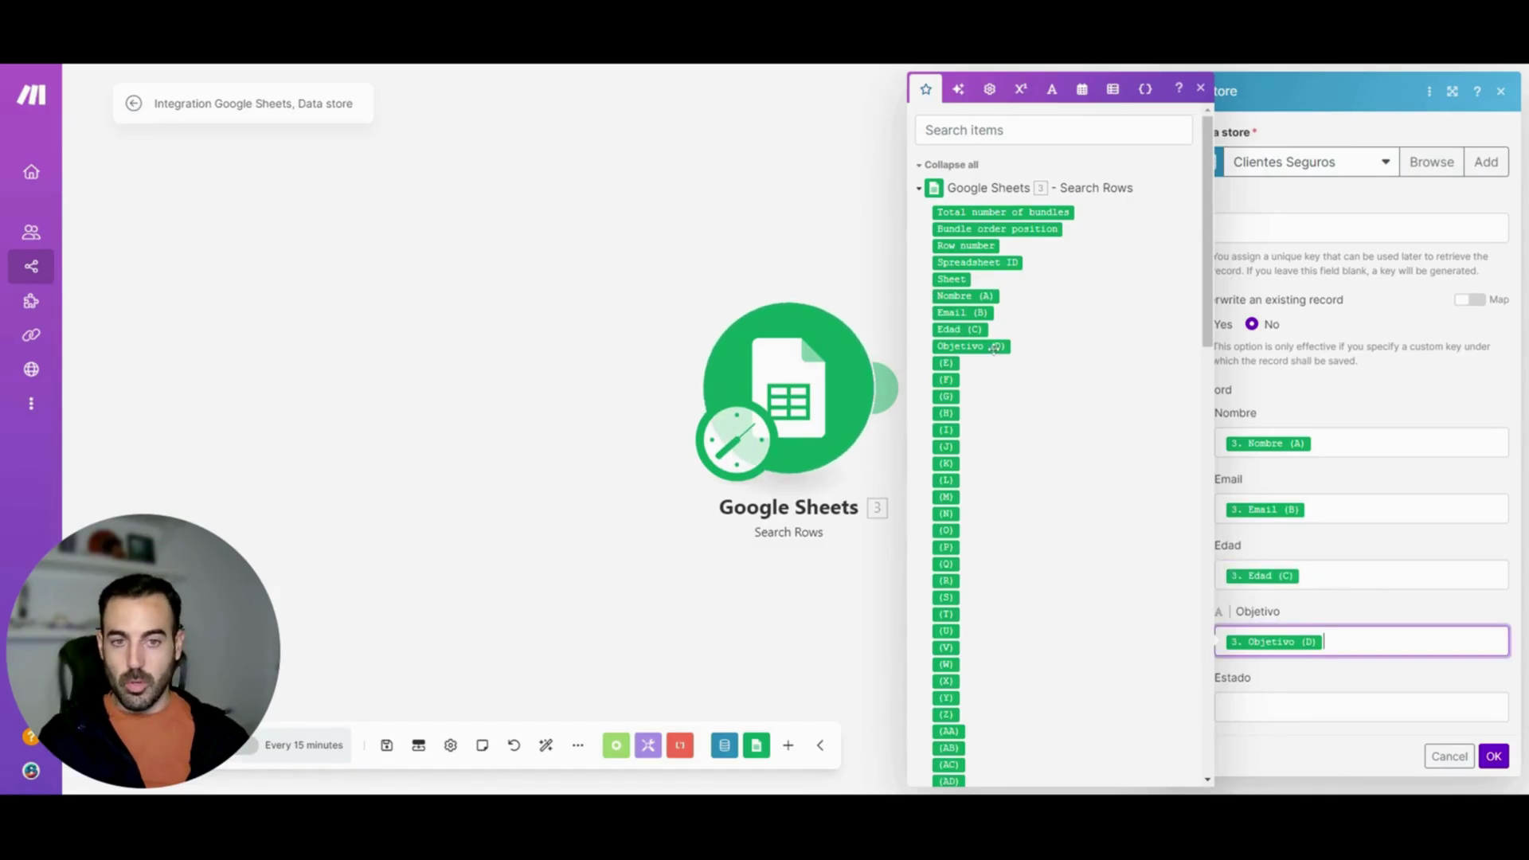
left_click(1294, 697)
type("No")
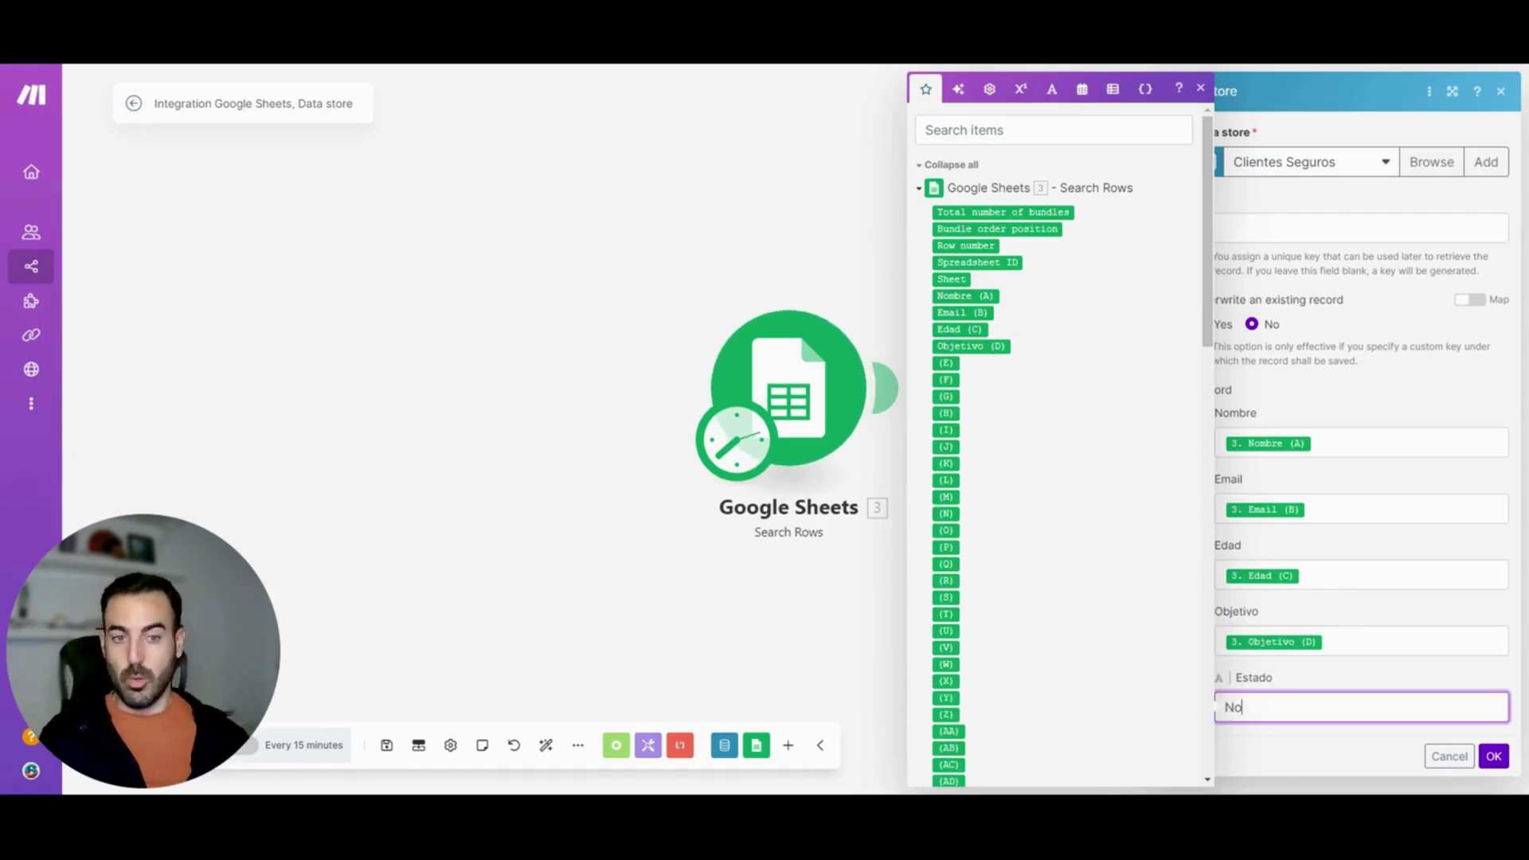
left_click(1494, 756)
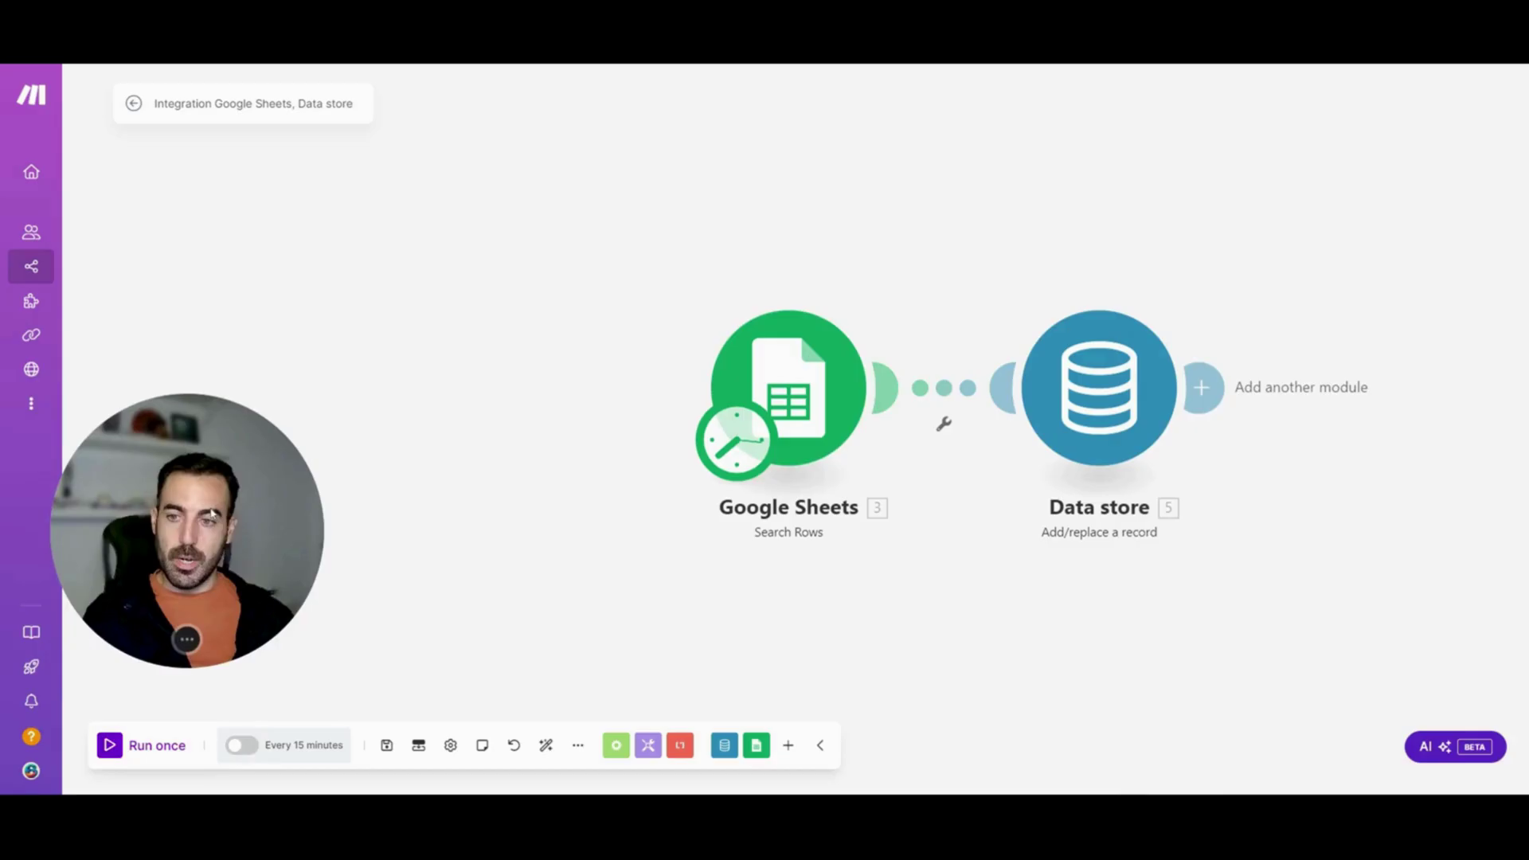
Run the scenario once and browse the Clientes Seguros data store's records
left_click(111, 747)
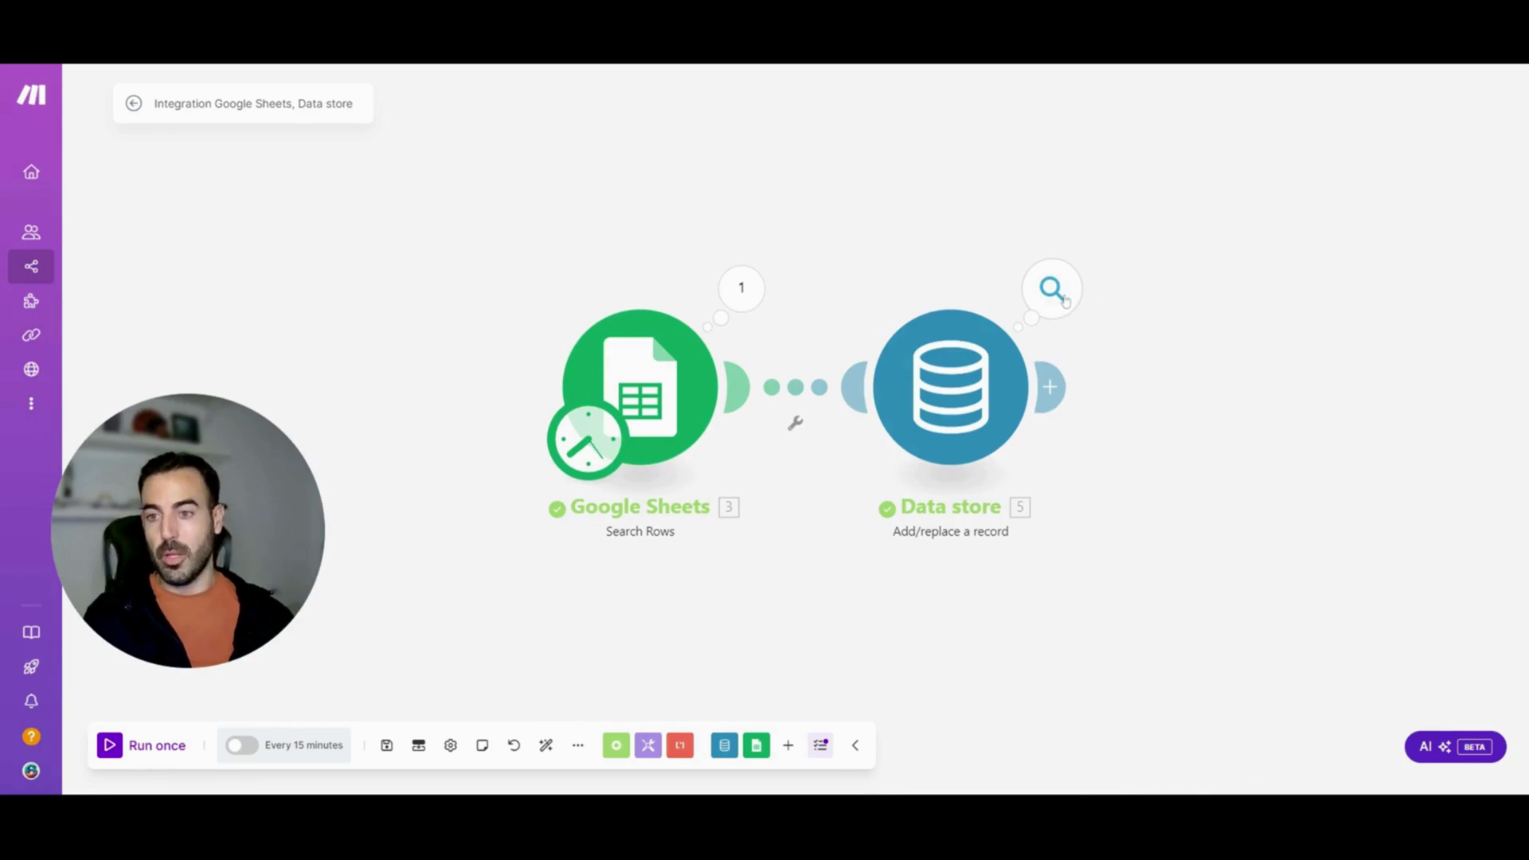
left_click_drag(234, 490, 423, 483)
left_click(40, 404)
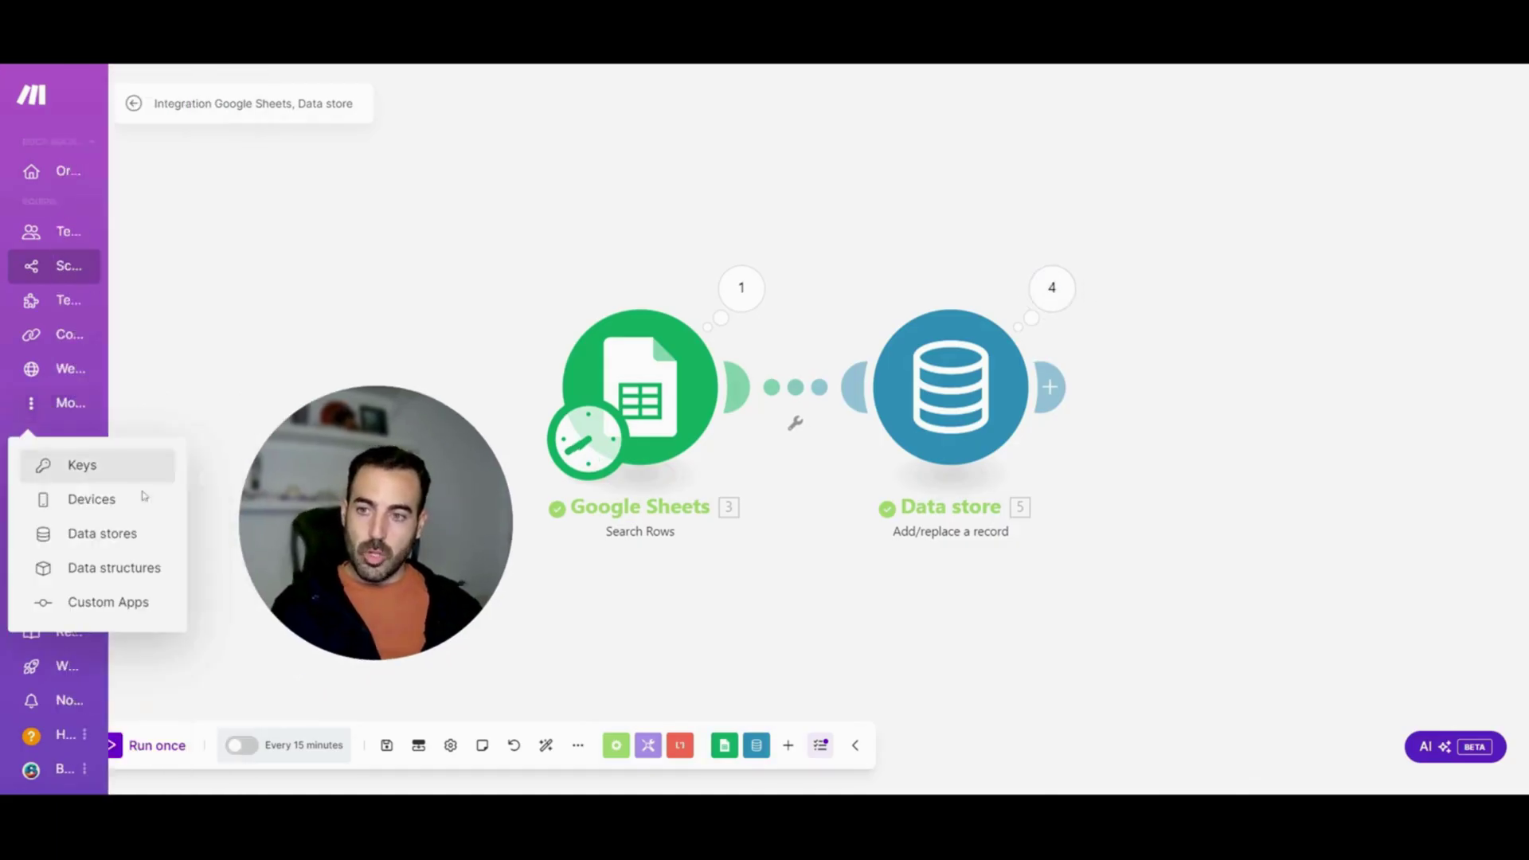
left_click(121, 541)
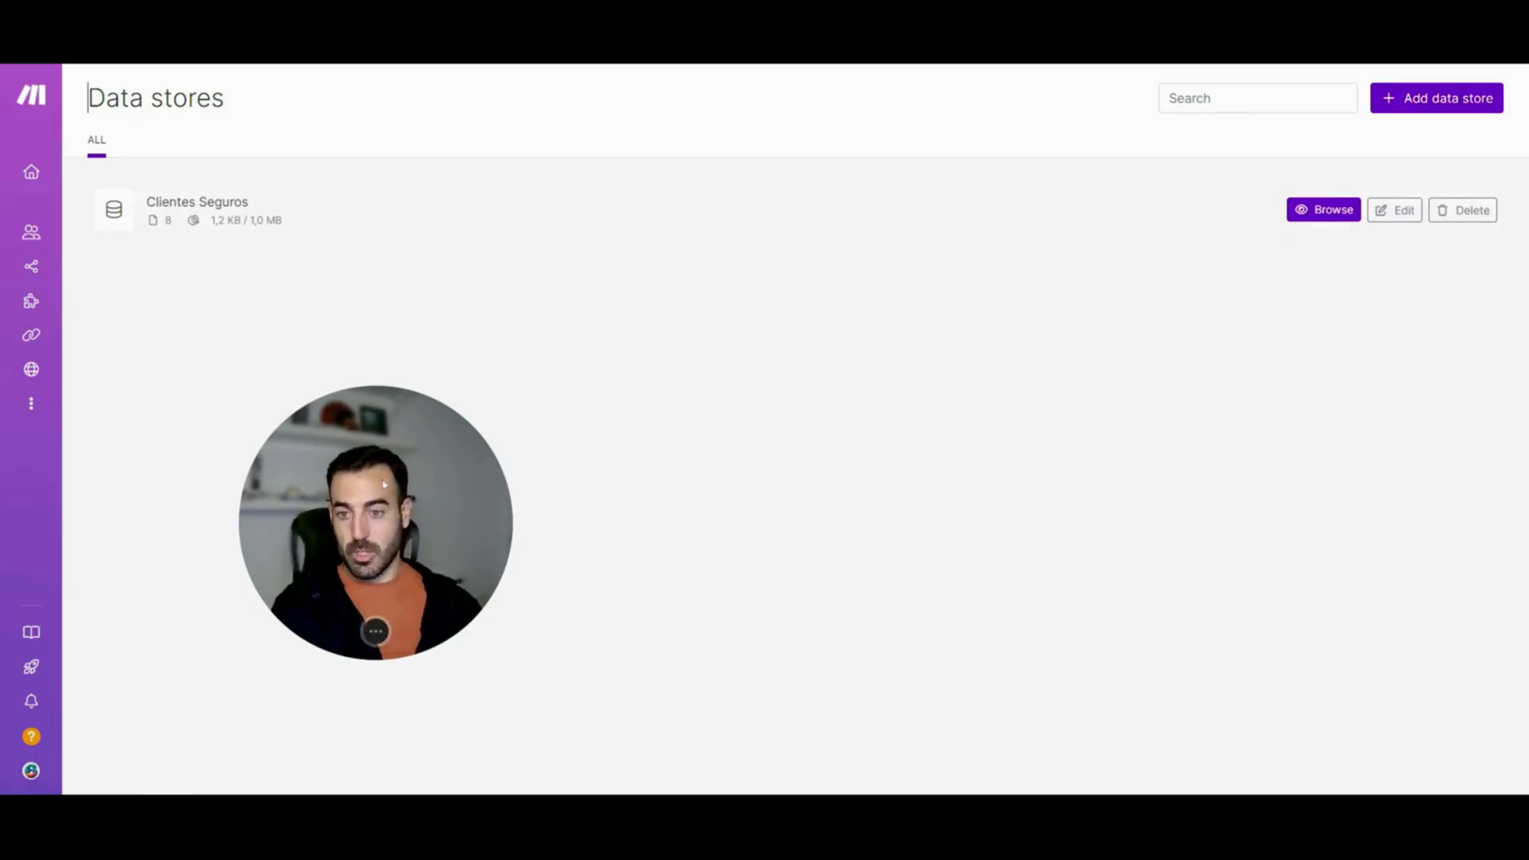
left_click_drag(383, 485, 315, 477)
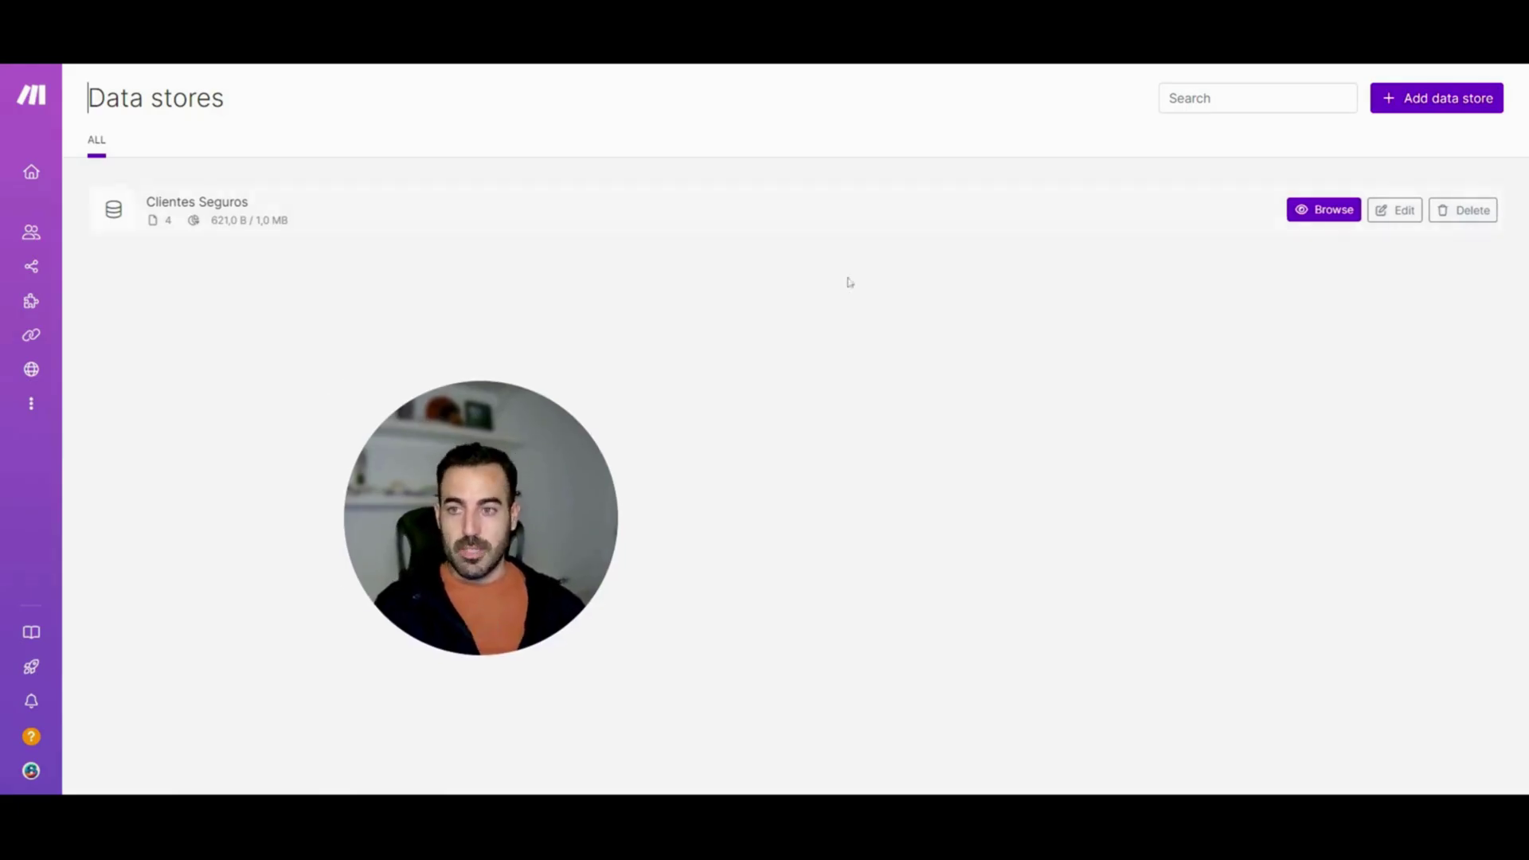
left_click(1328, 220)
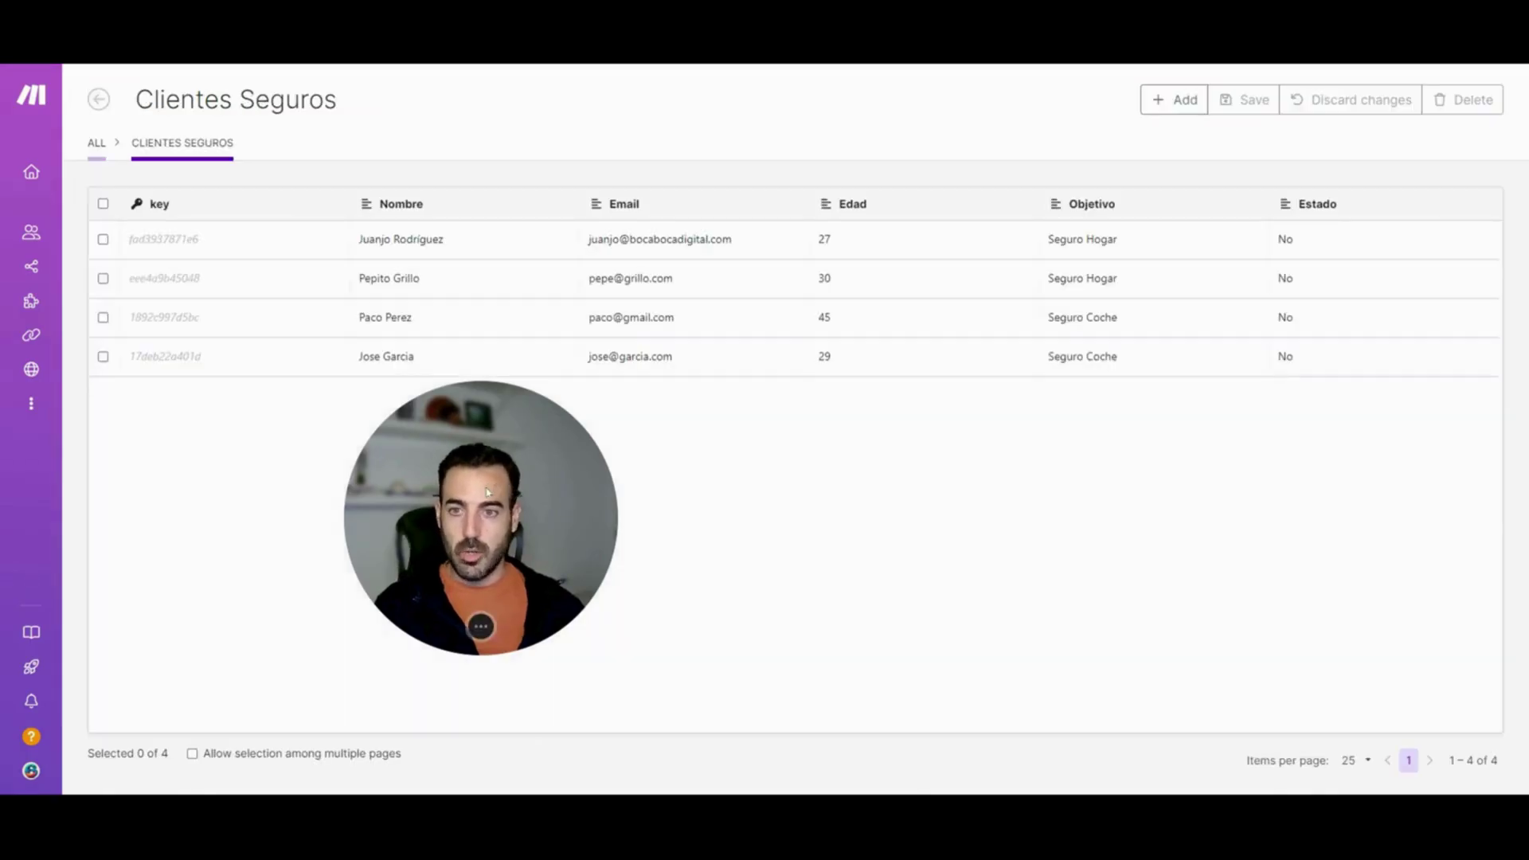
Inspect the first record's Nombre and key, then add a new empty record
left_click_drag(479, 500, 413, 542)
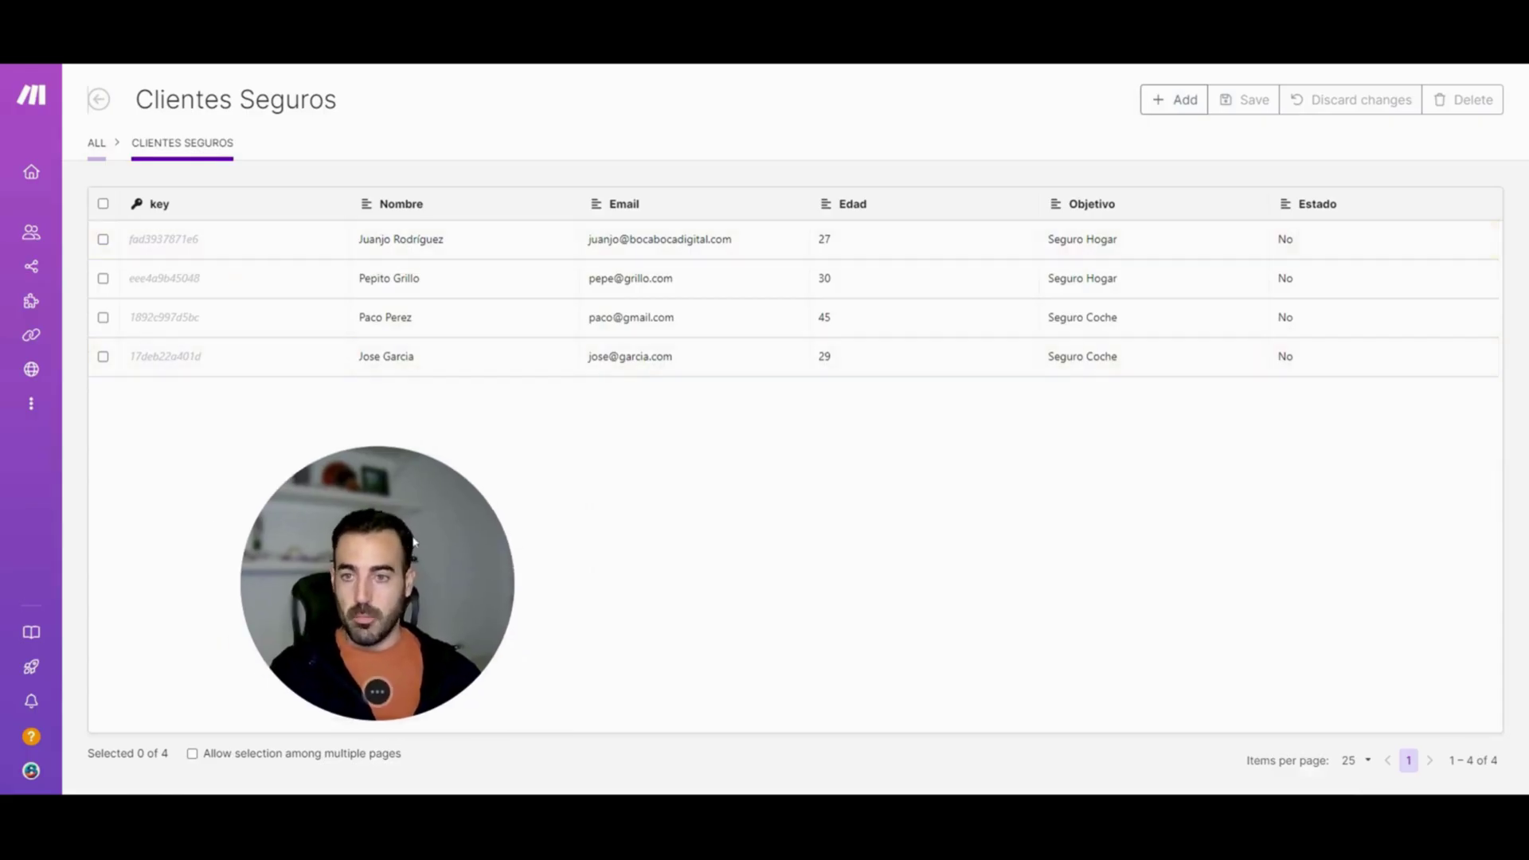
mouse_move(563, 239)
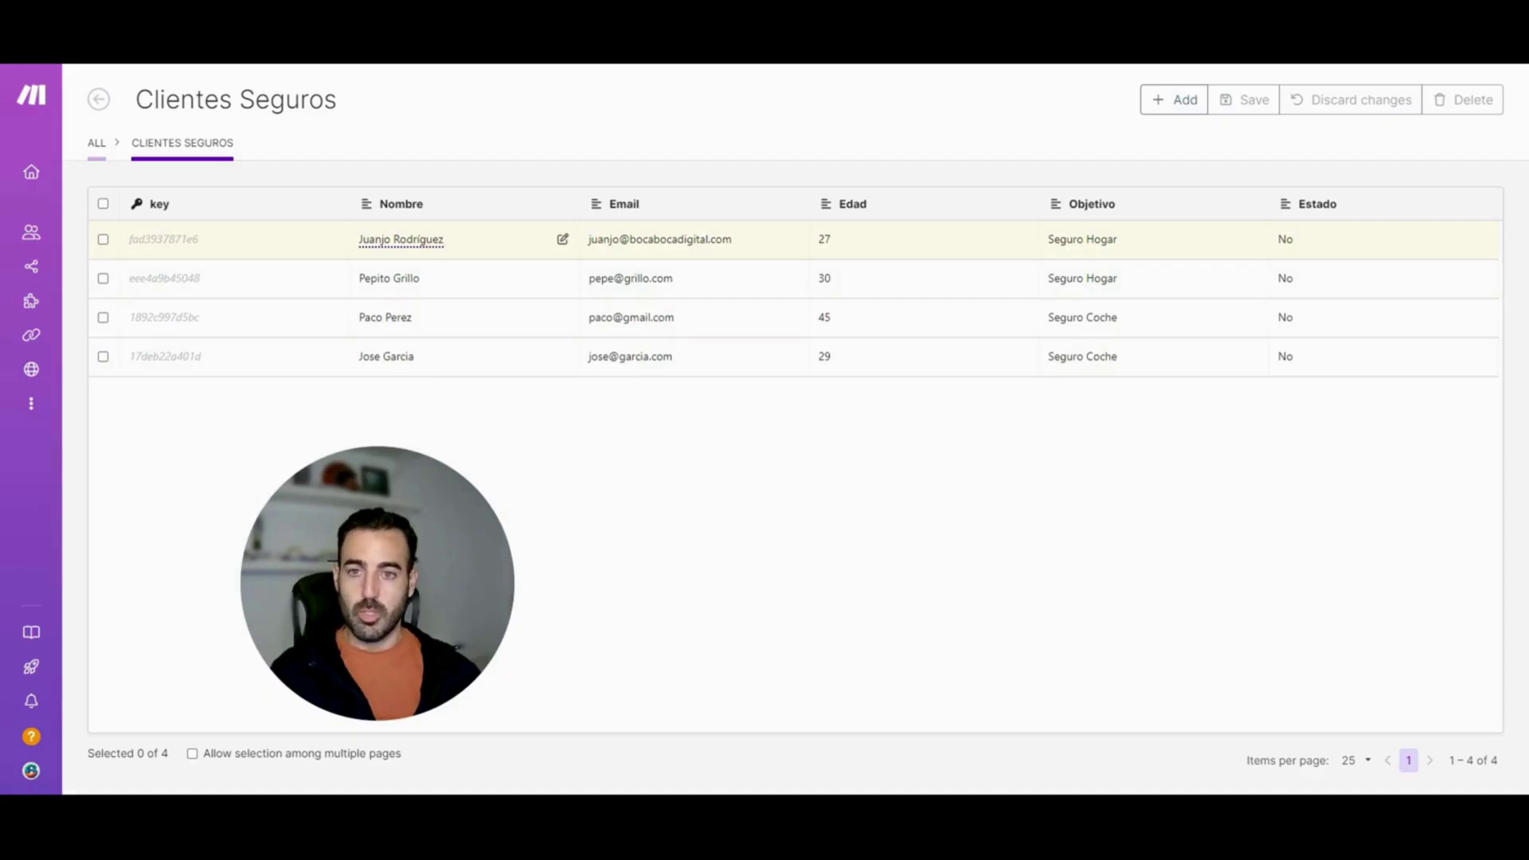
left_click(562, 241)
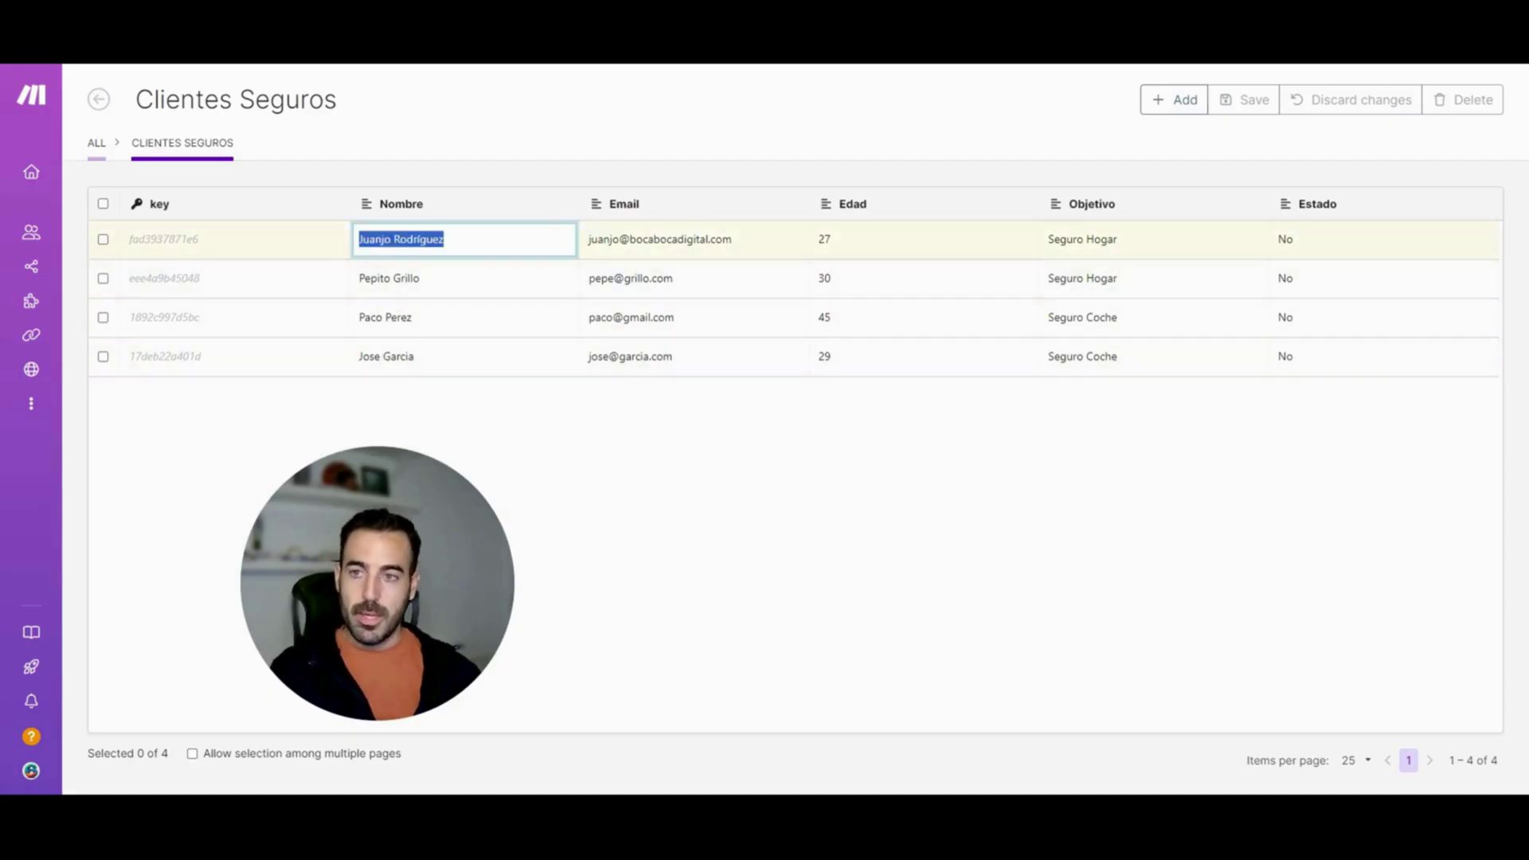
left_click_drag(208, 240, 124, 245)
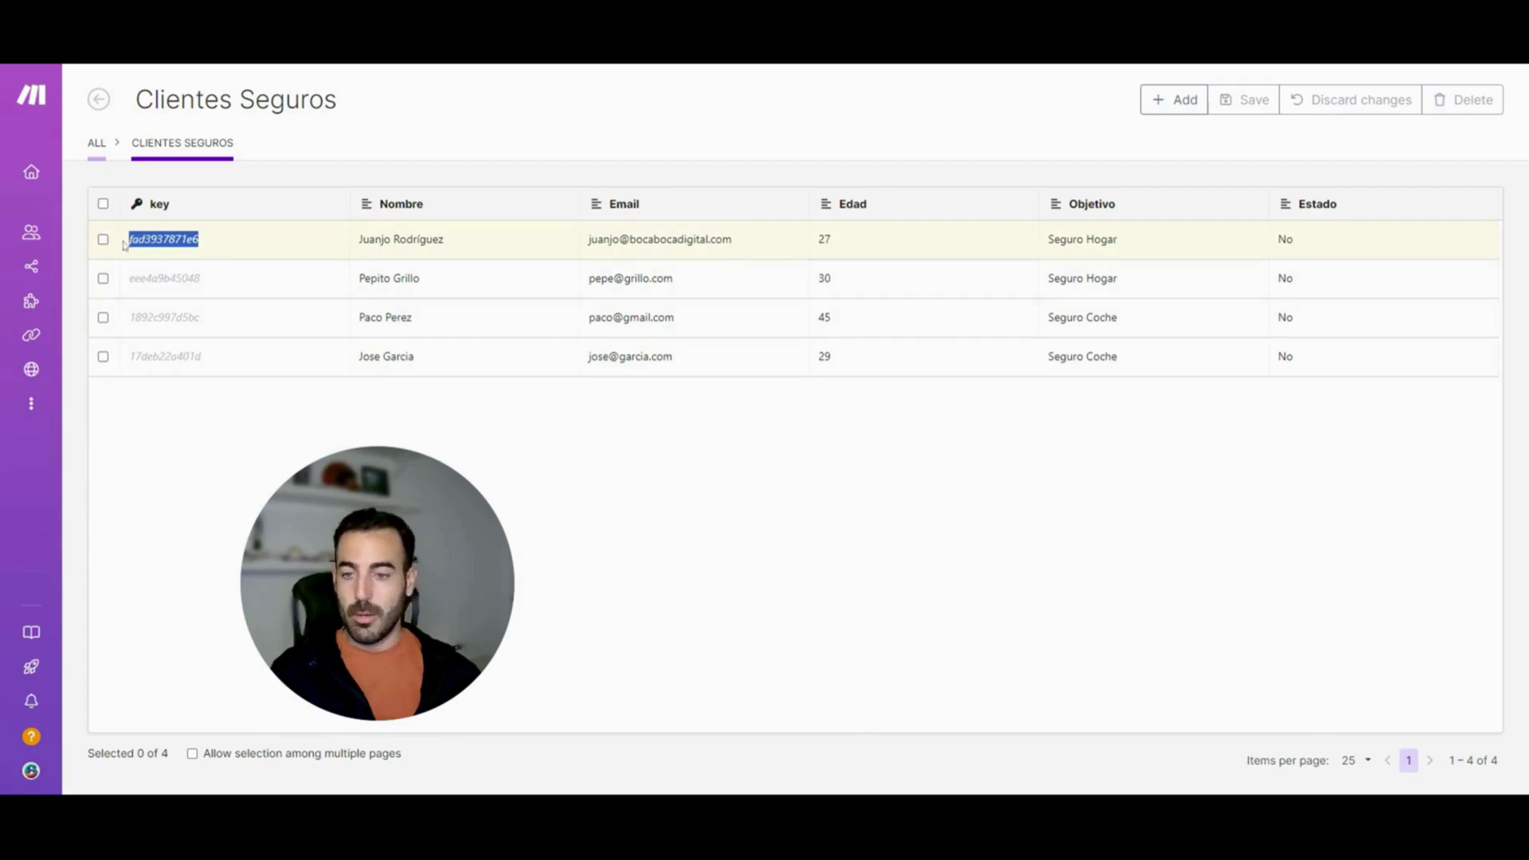
left_click(115, 411)
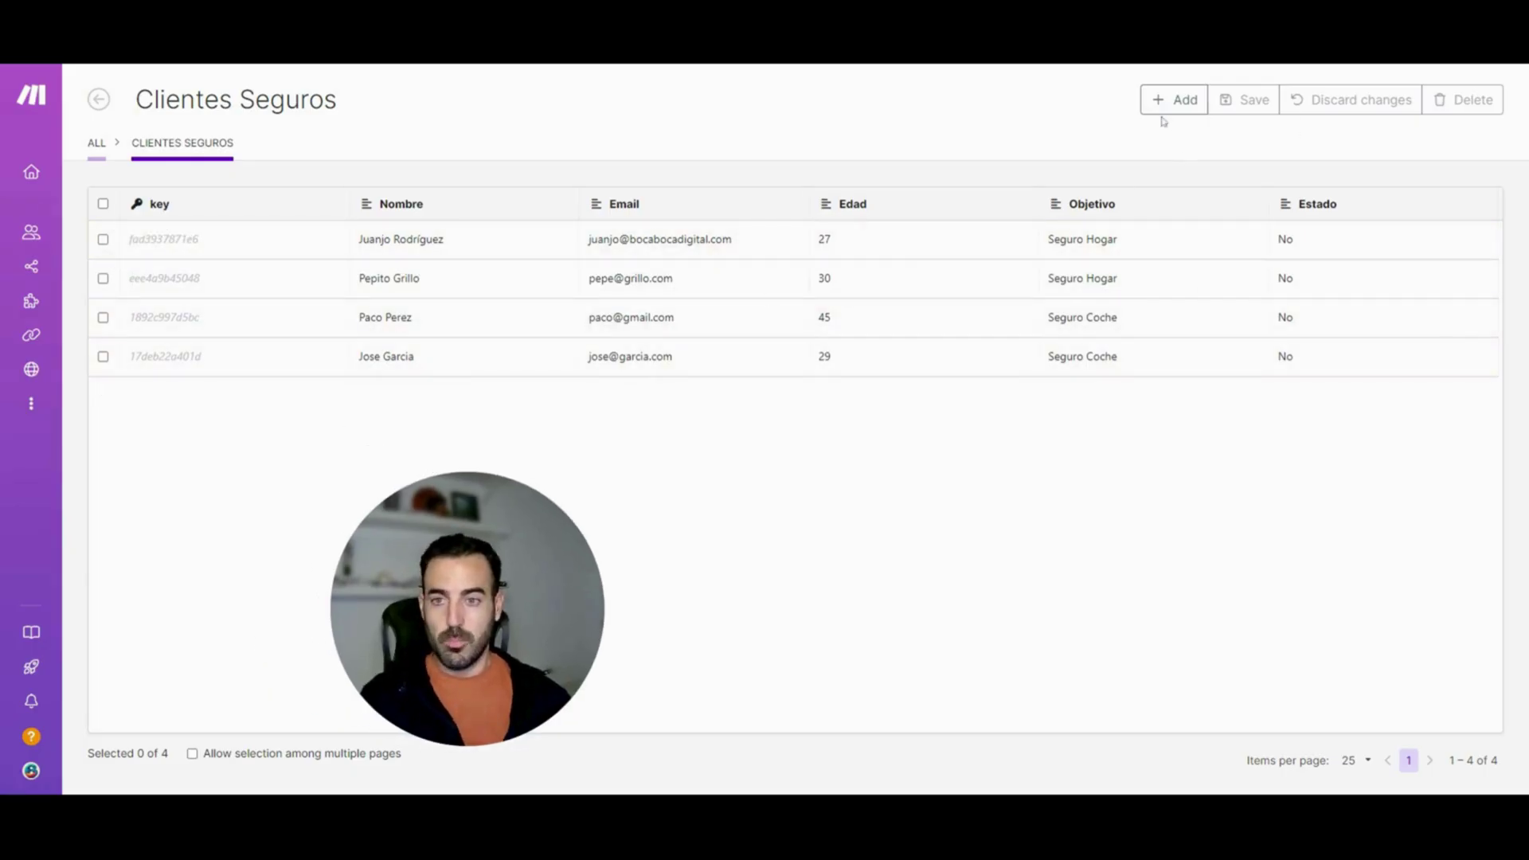
left_click(1169, 103)
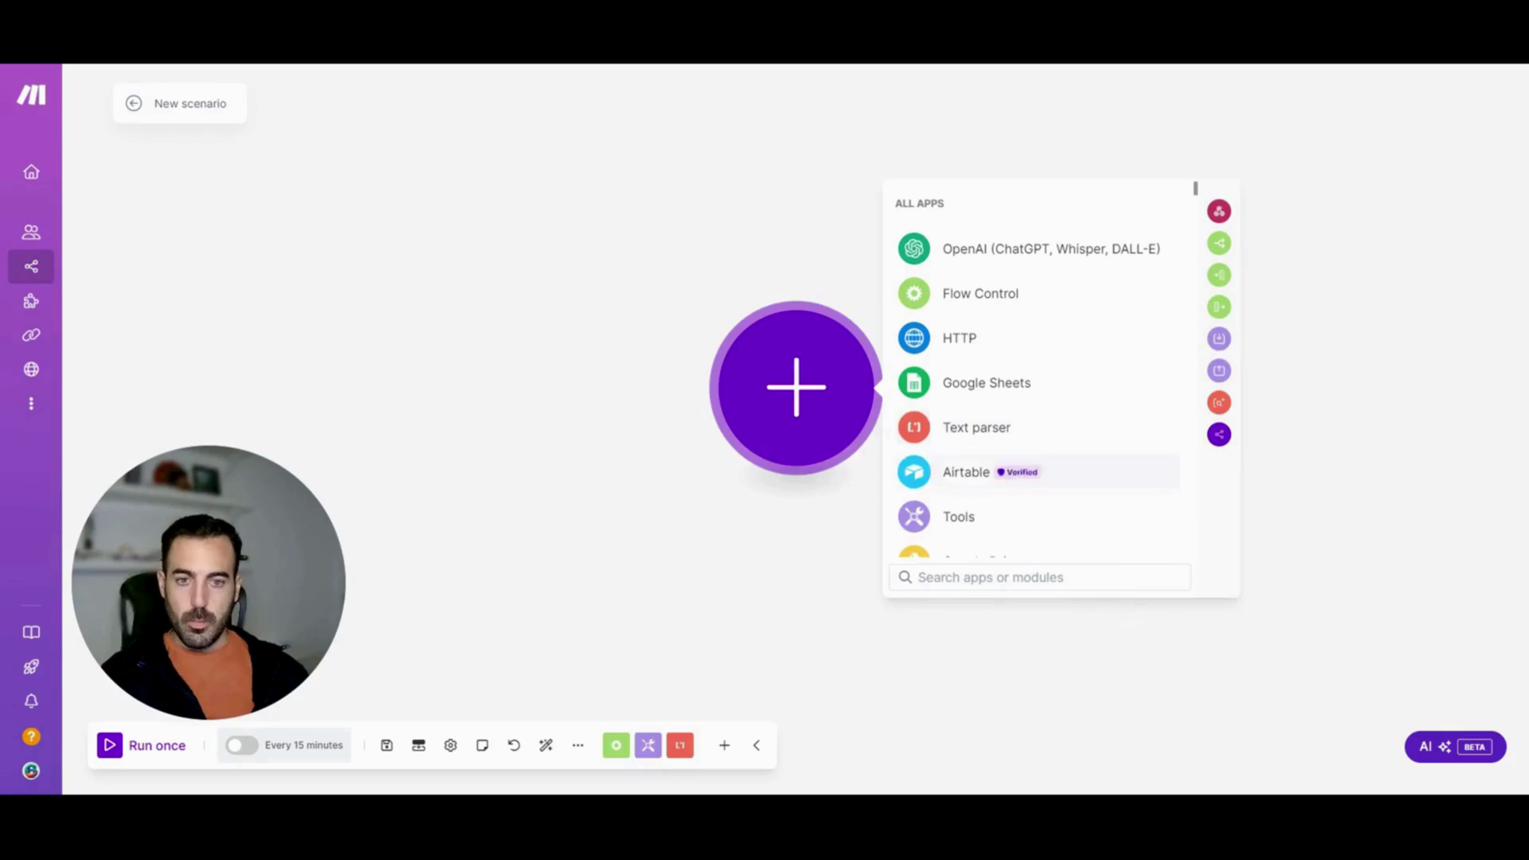
Add a trial Data store Get a record module, then delete it from the canvas
type("da")
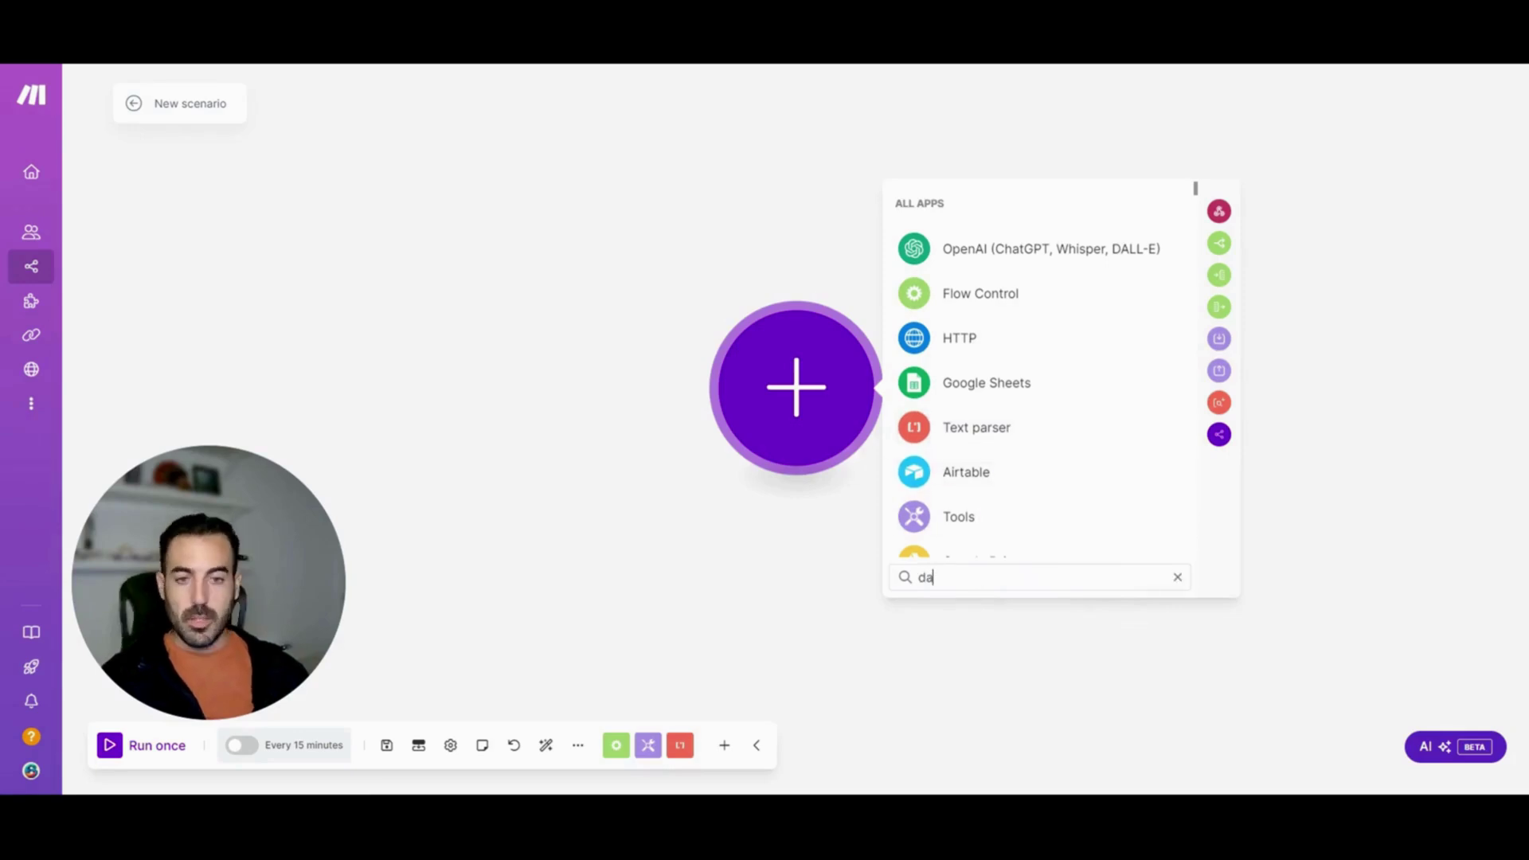
type("ta")
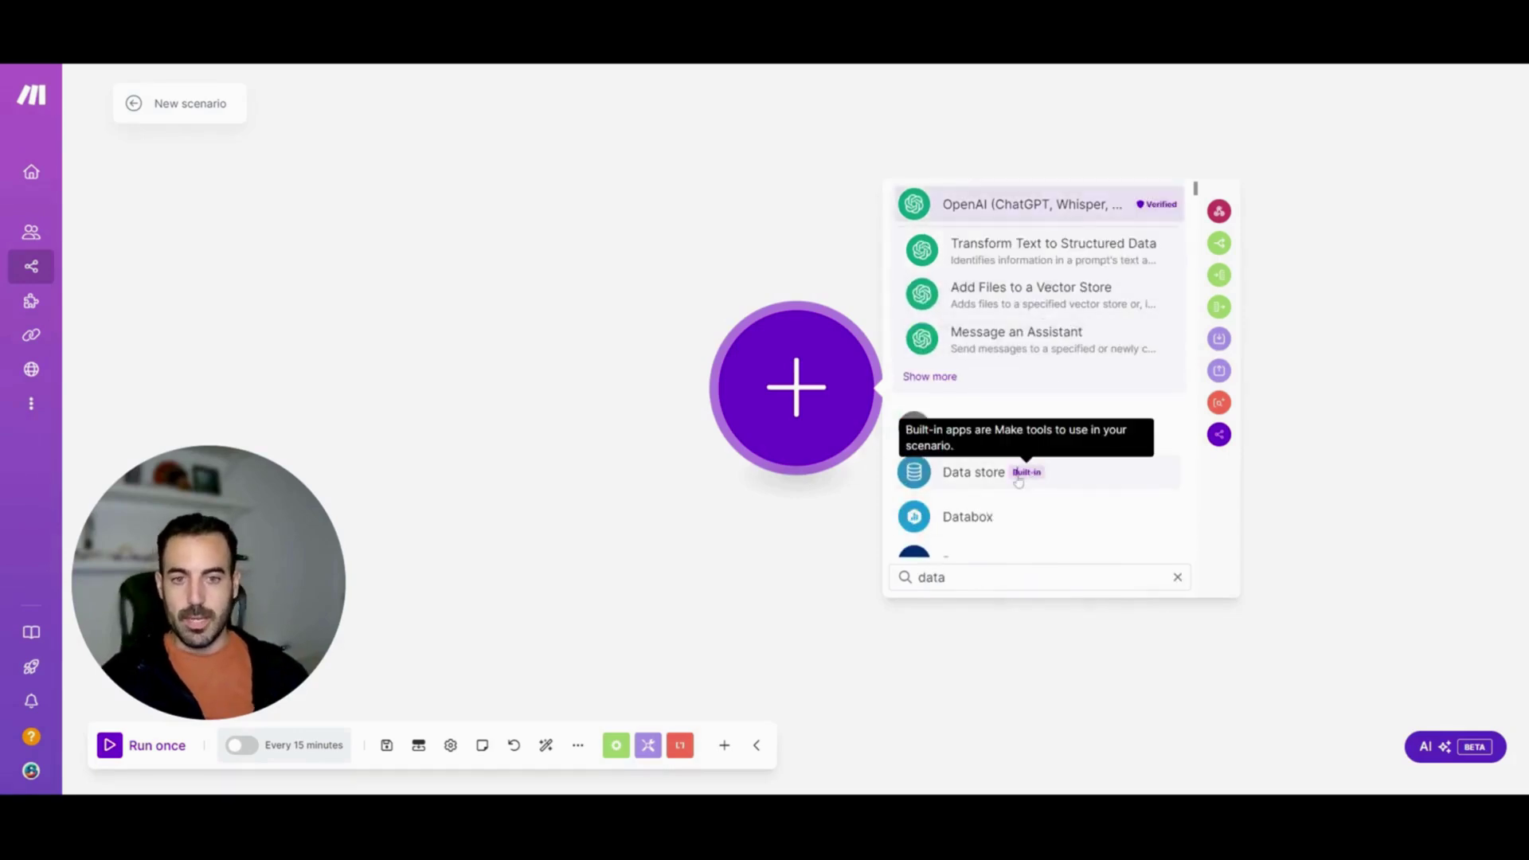
left_click(1018, 478)
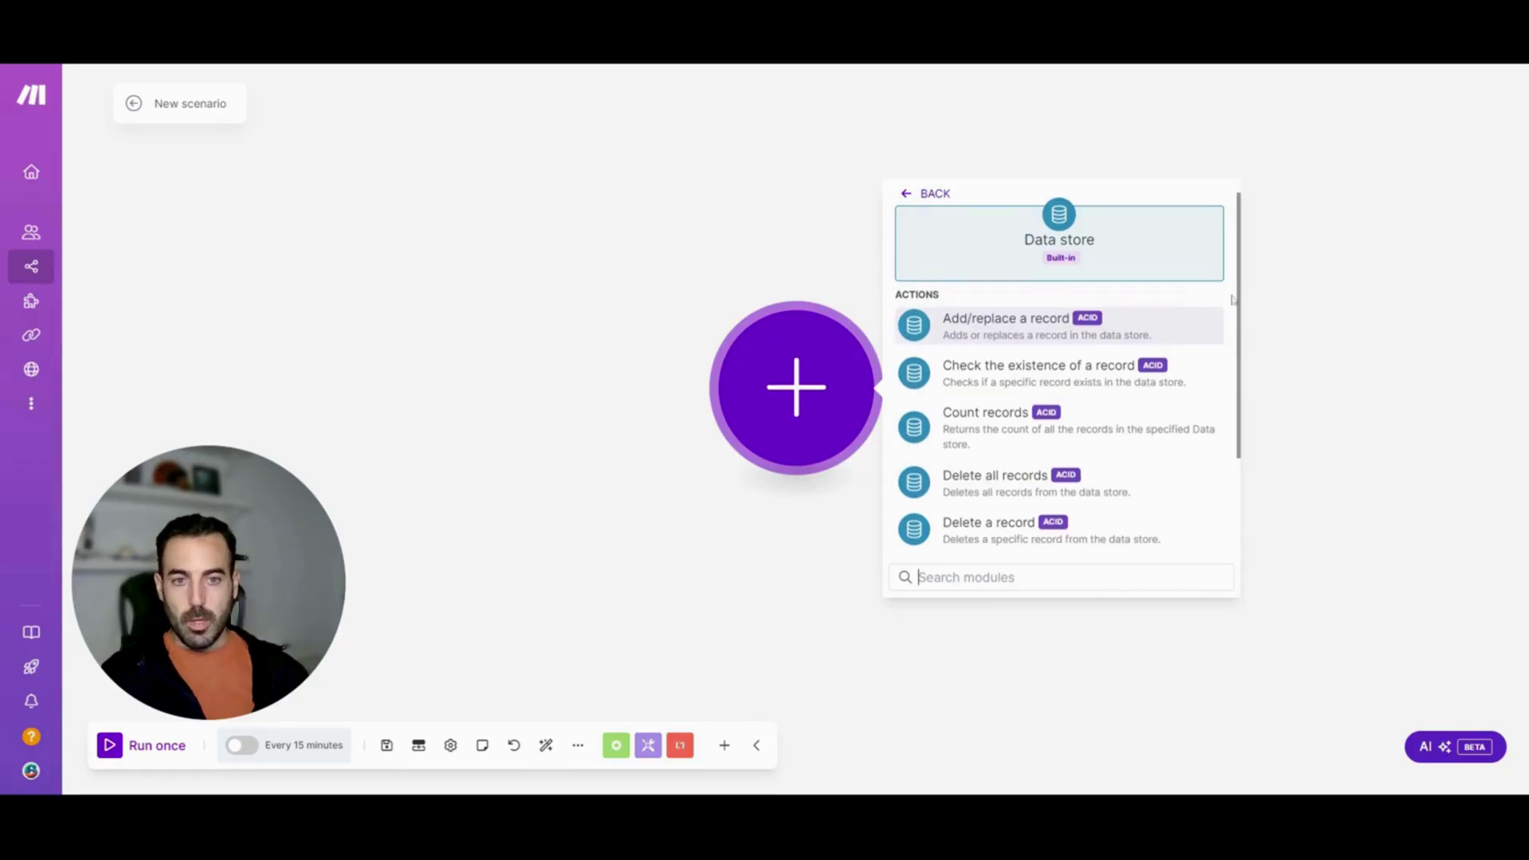
scroll(1233, 299, "down", 3)
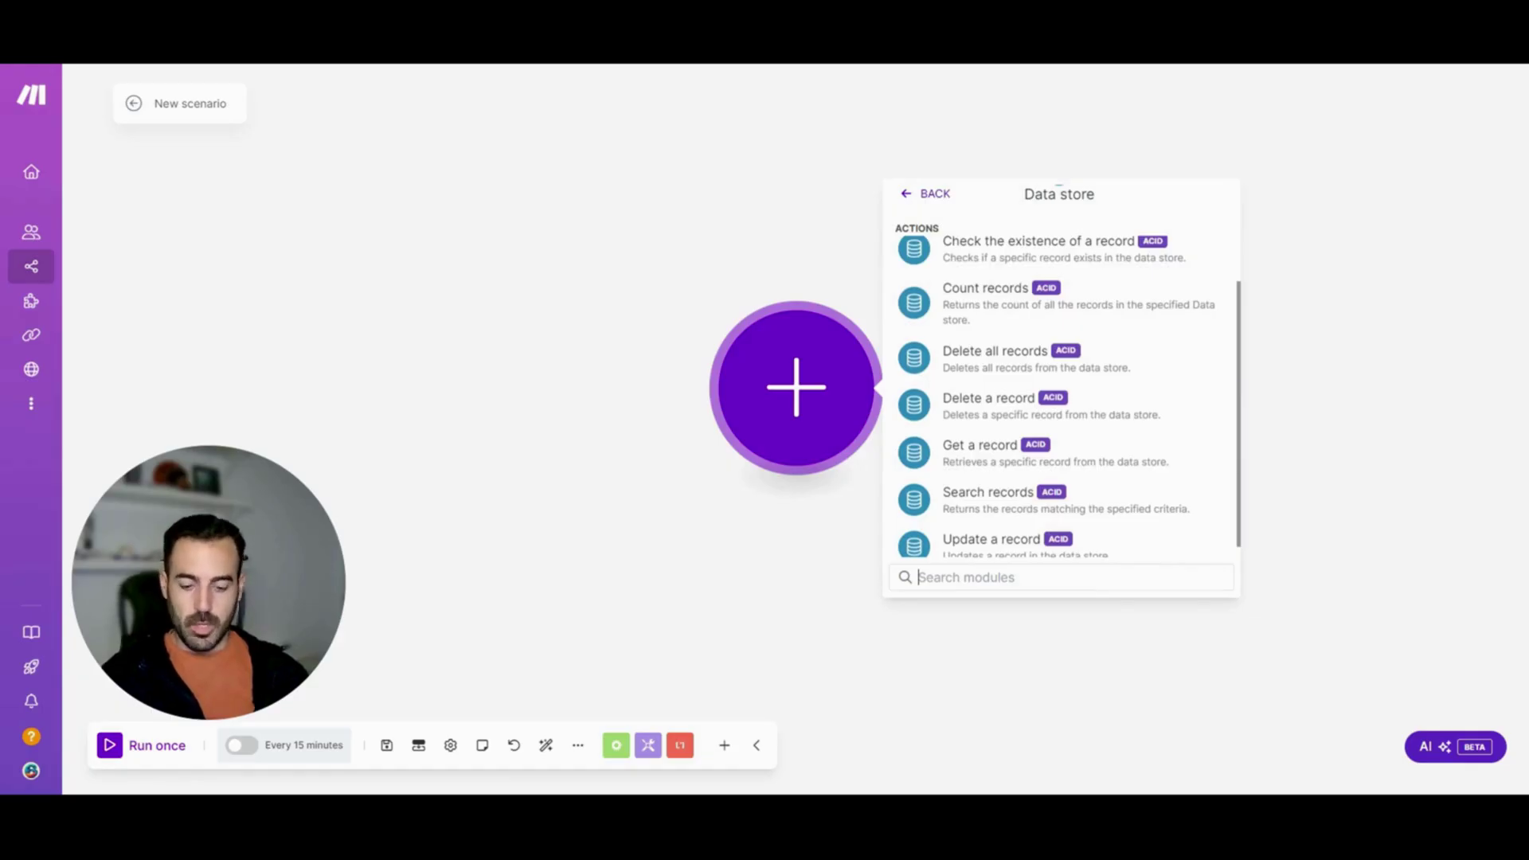
left_click(1109, 454)
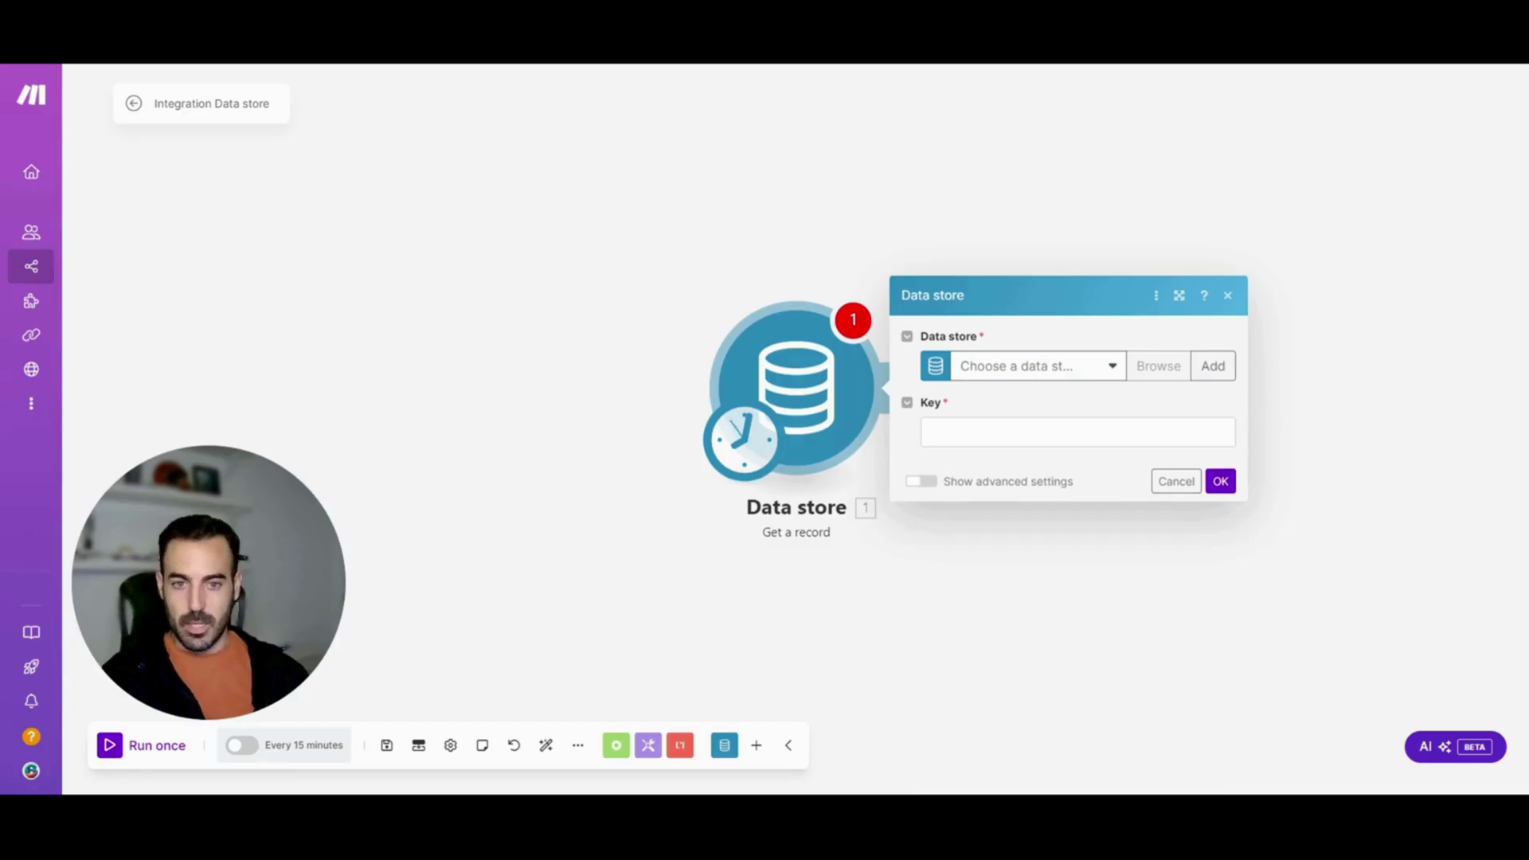
right_click(820, 391)
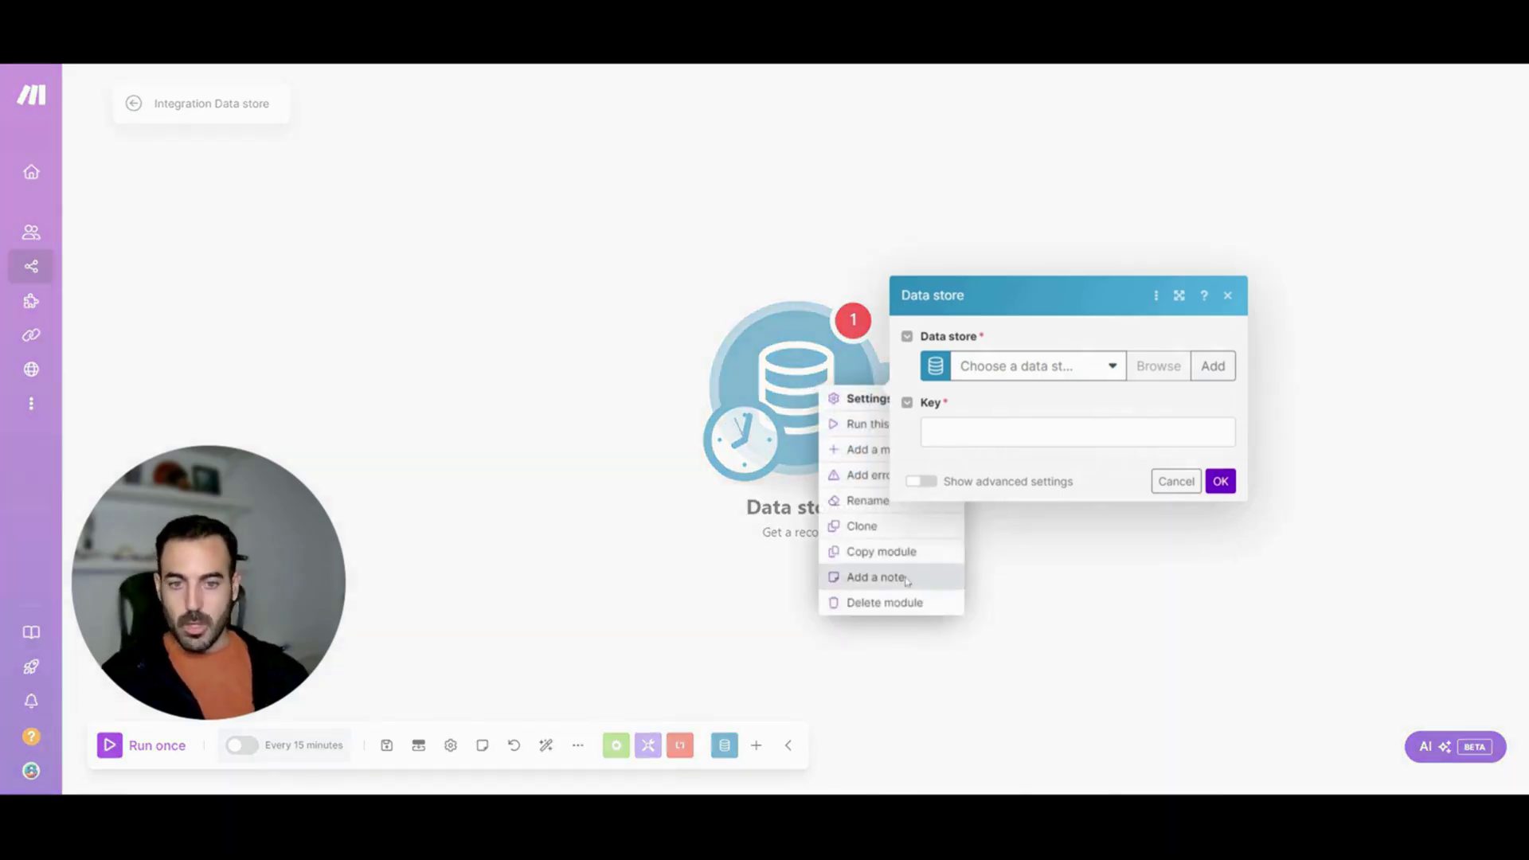
left_click(891, 603)
Add a Data store Search records module on the Clientes Seguros data store
left_click(789, 392)
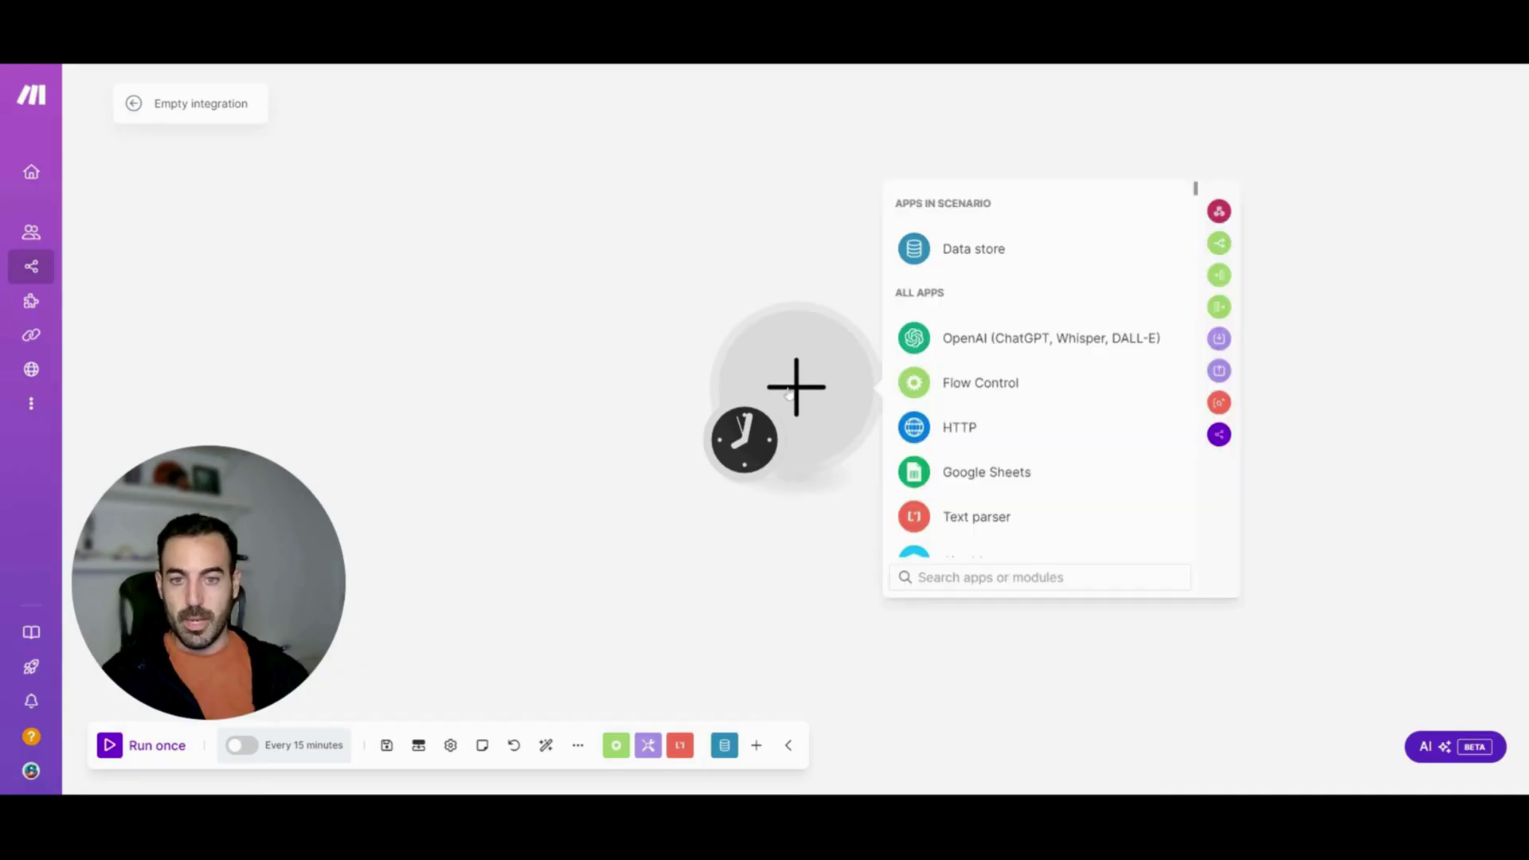
left_click(968, 259)
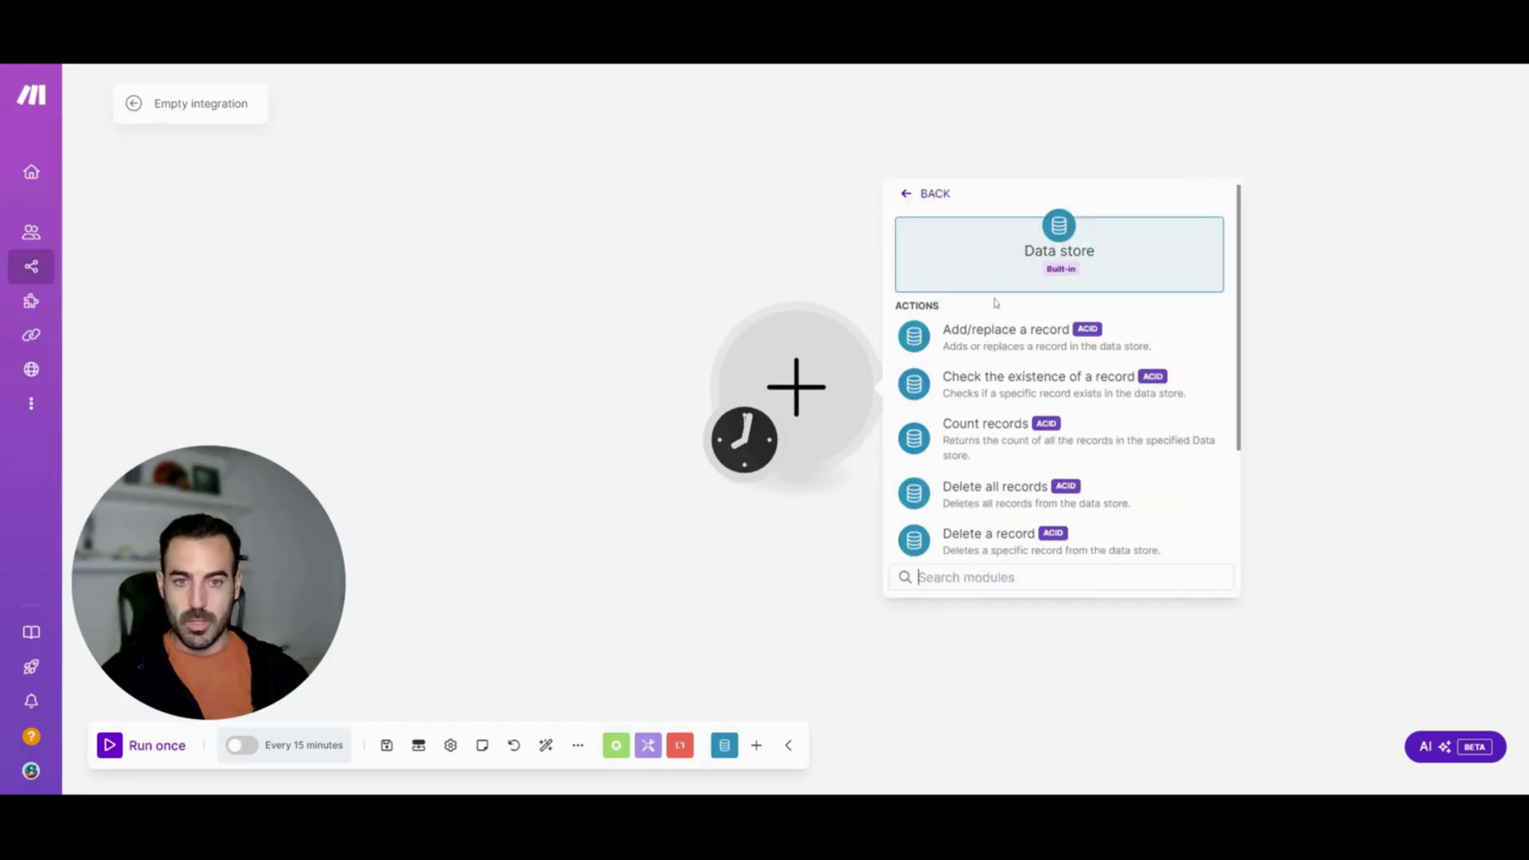
type("sear")
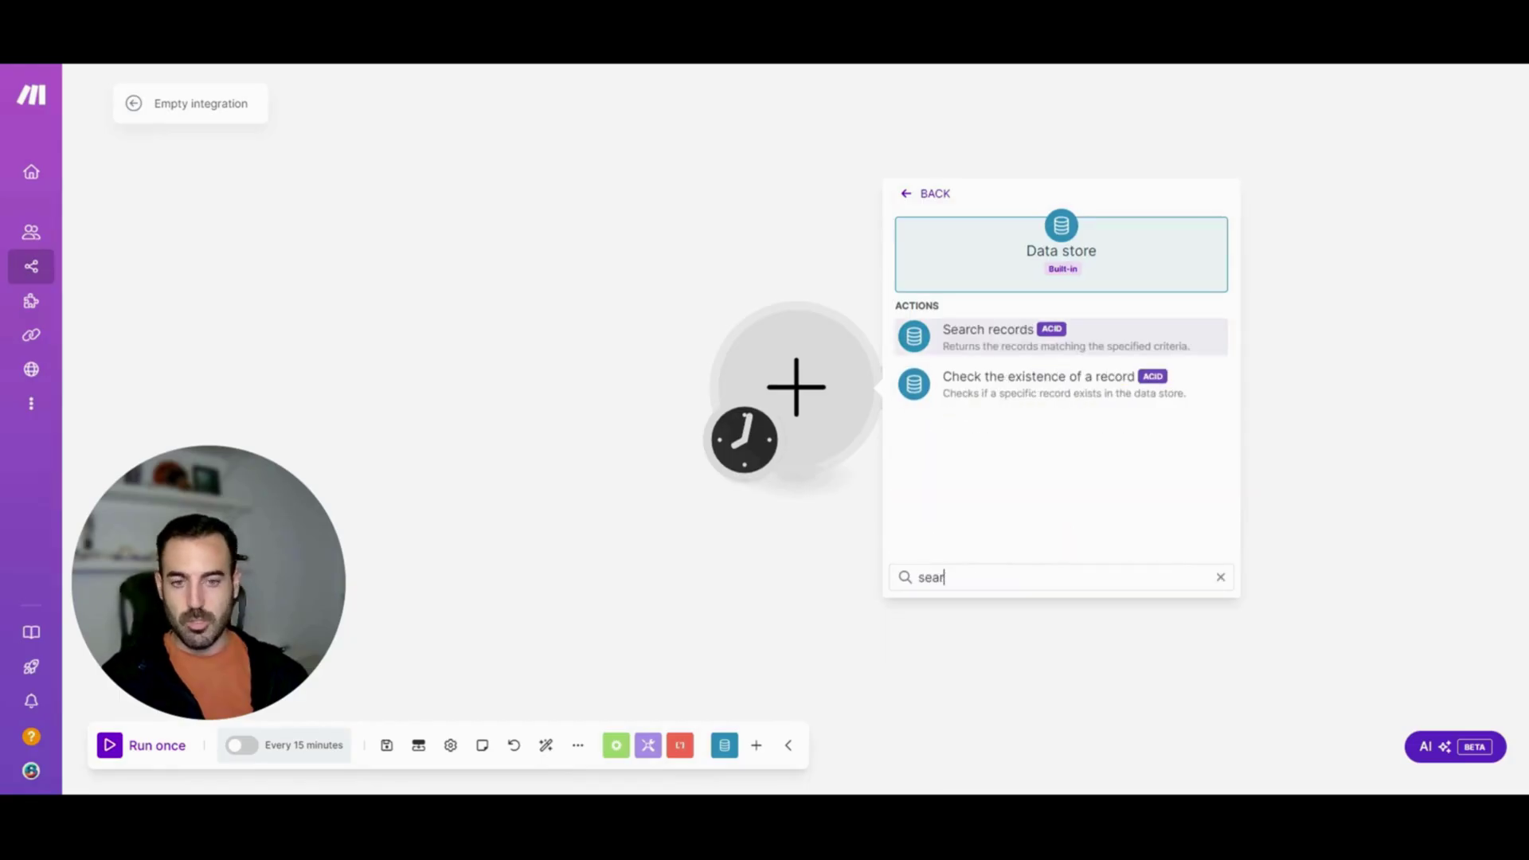
left_click(988, 337)
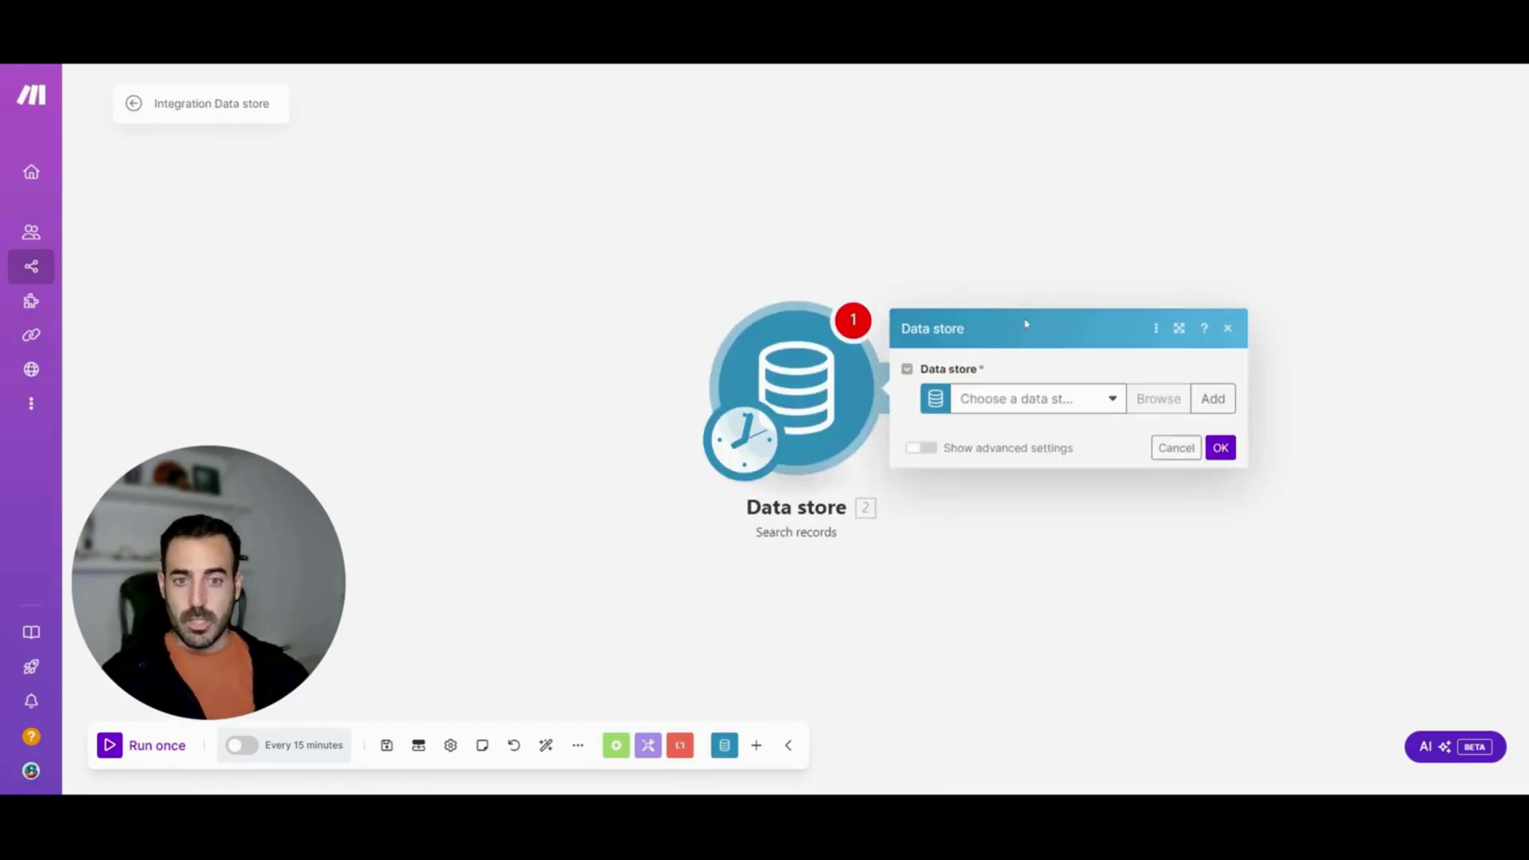
left_click(1016, 396)
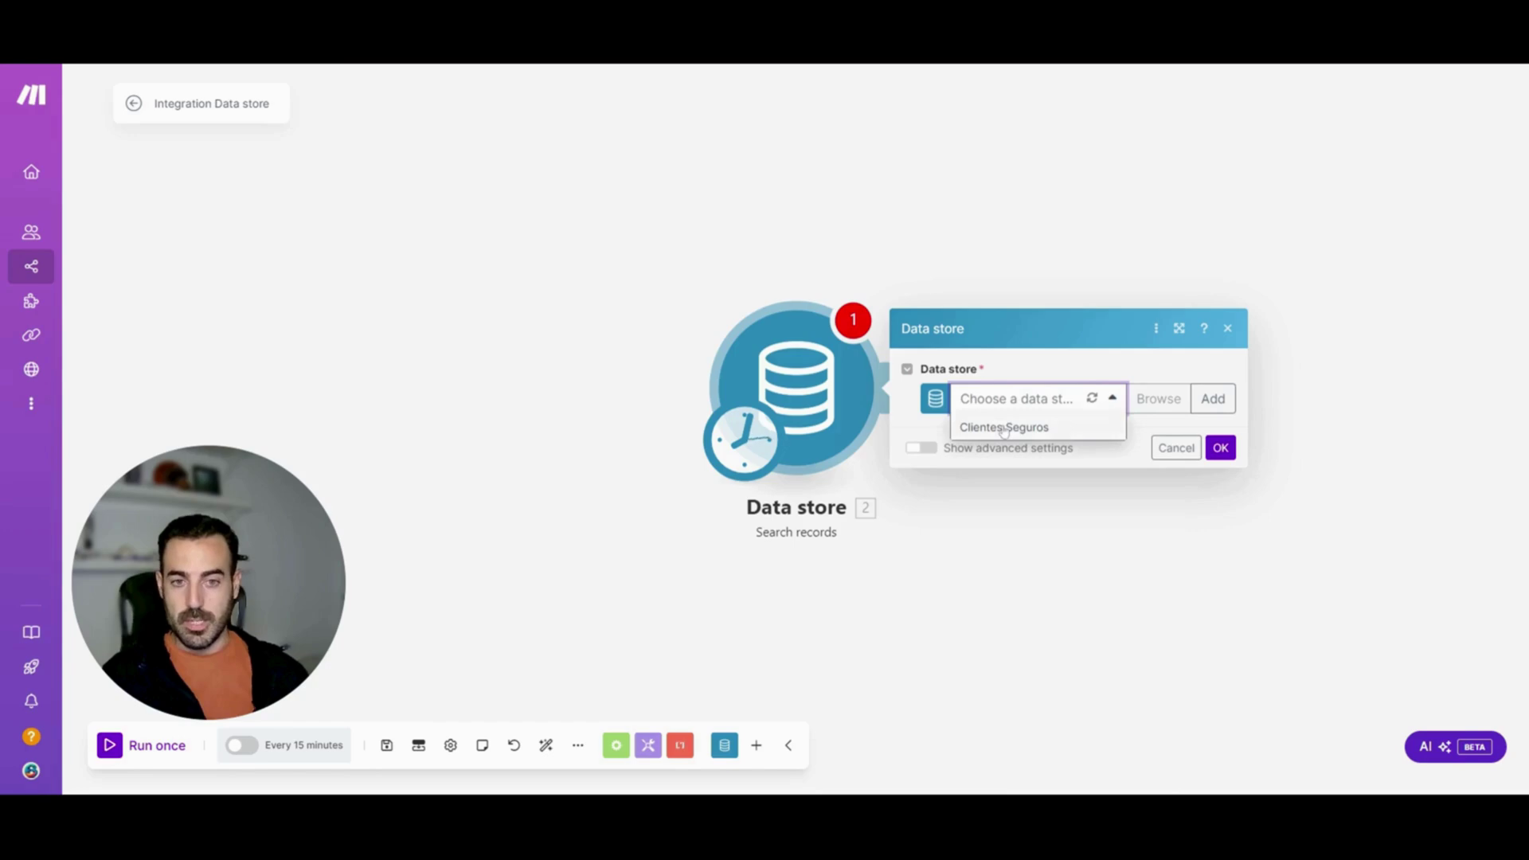
left_click(1004, 429)
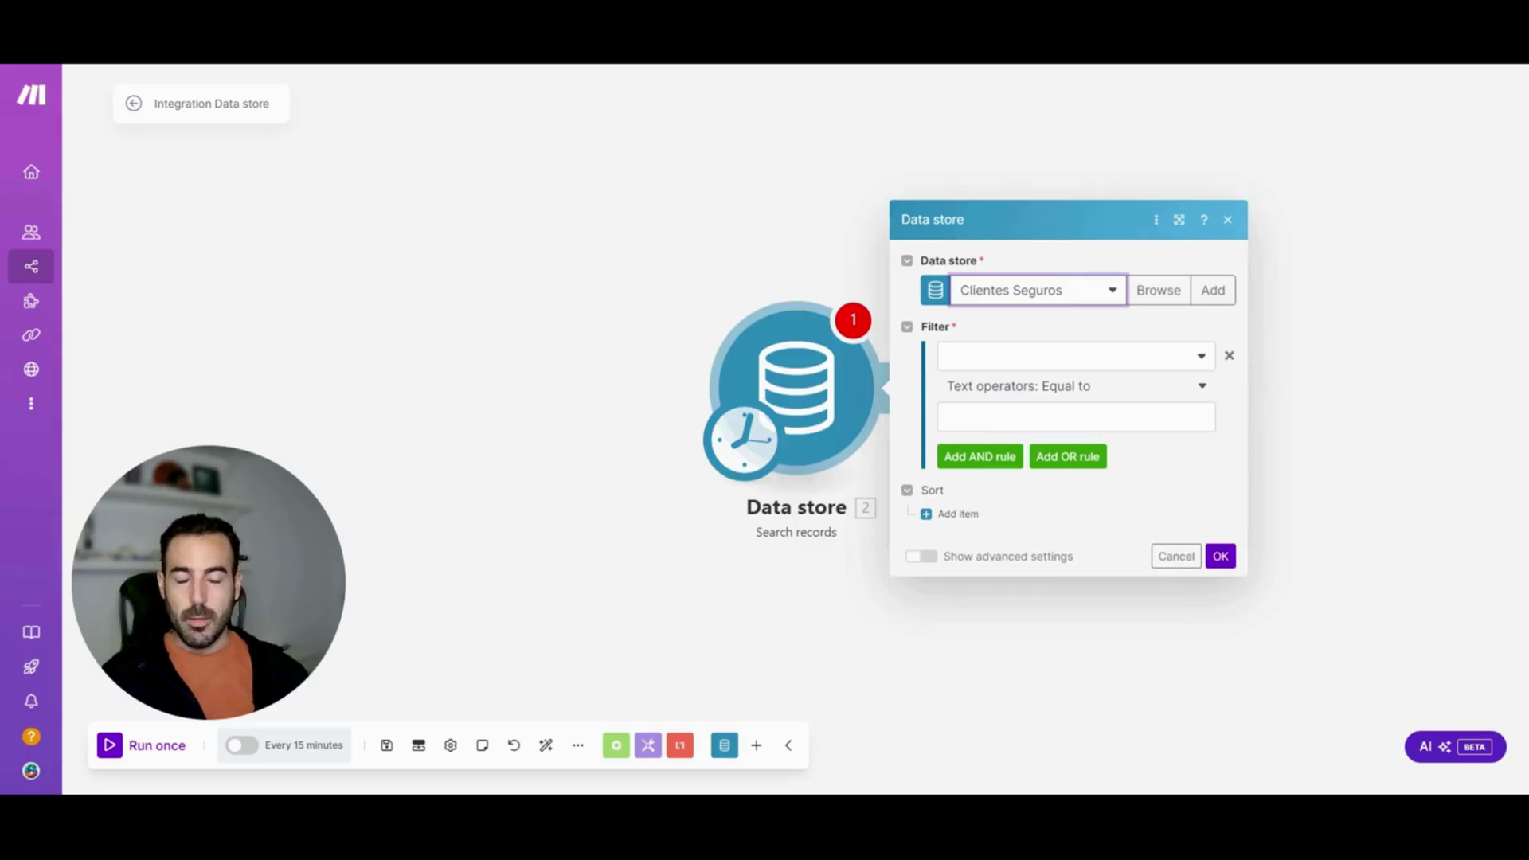
Filter the search to Edad greater than 40, drop the empty AND rule, and save
left_click(1070, 357)
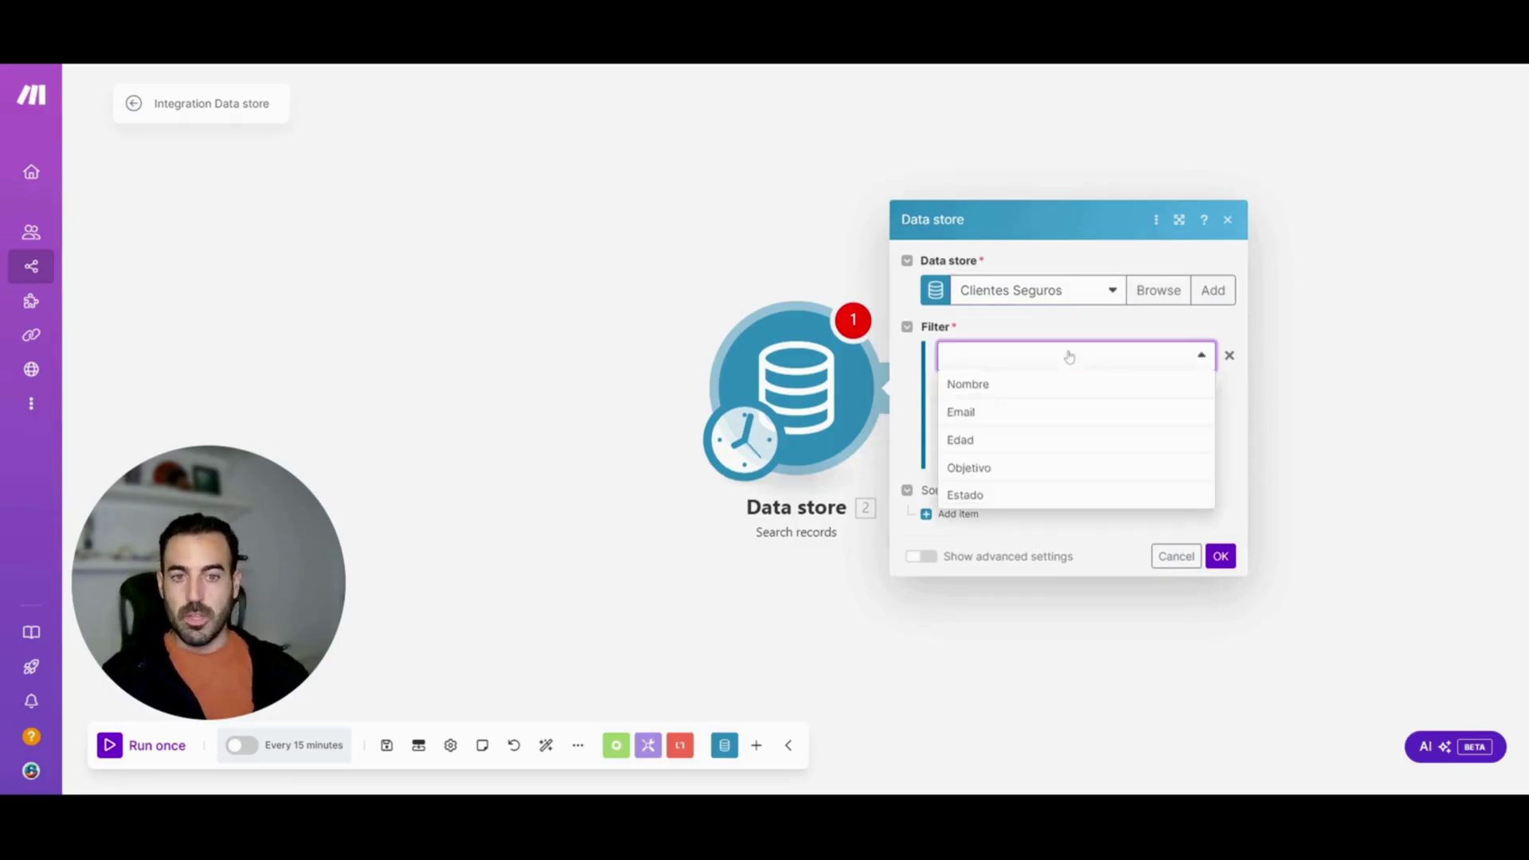
left_click(1049, 439)
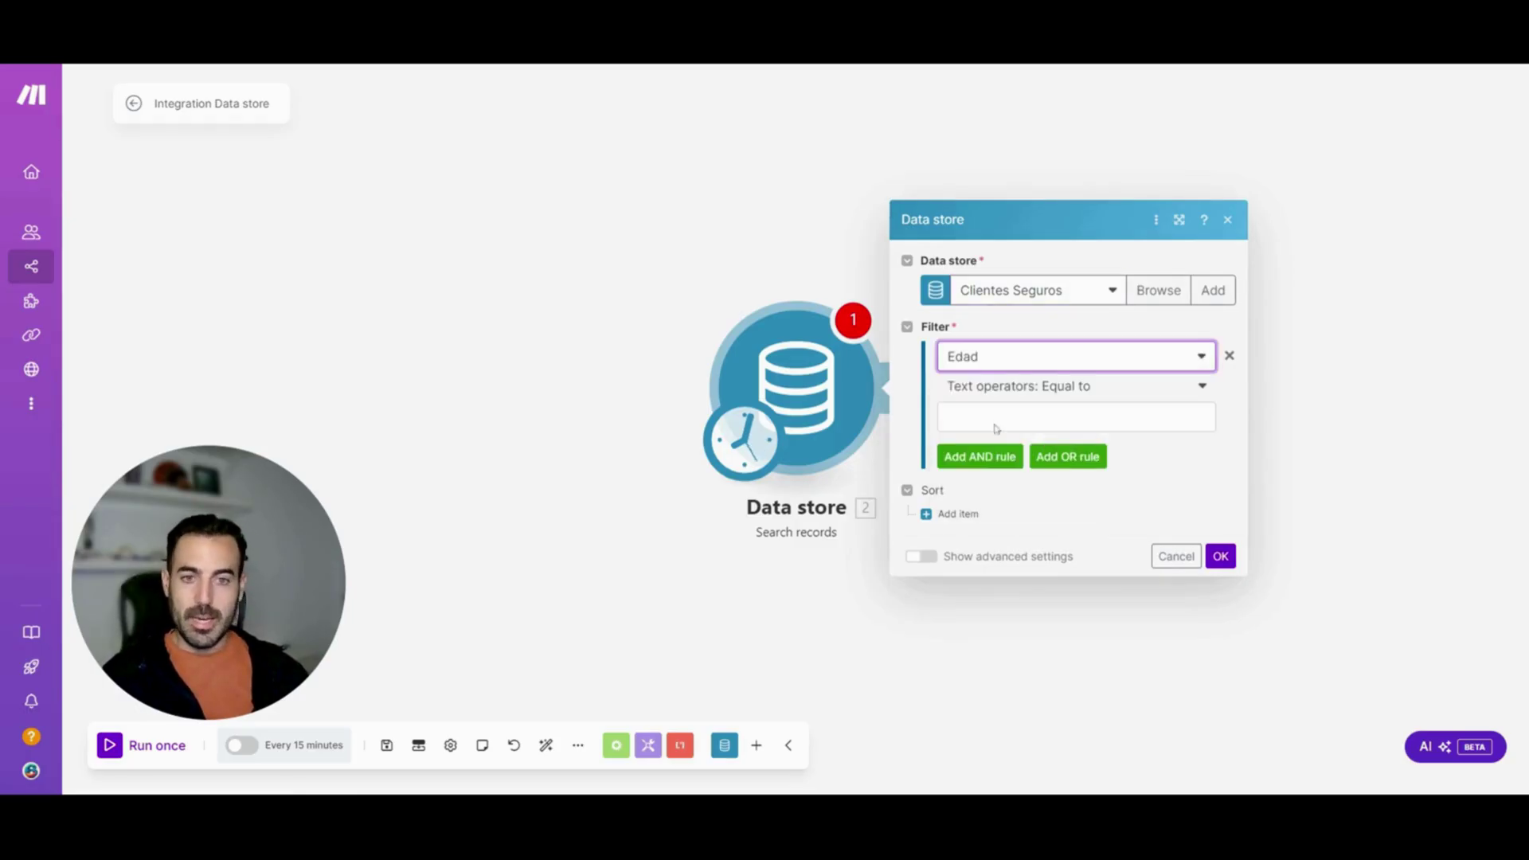
left_click(1010, 388)
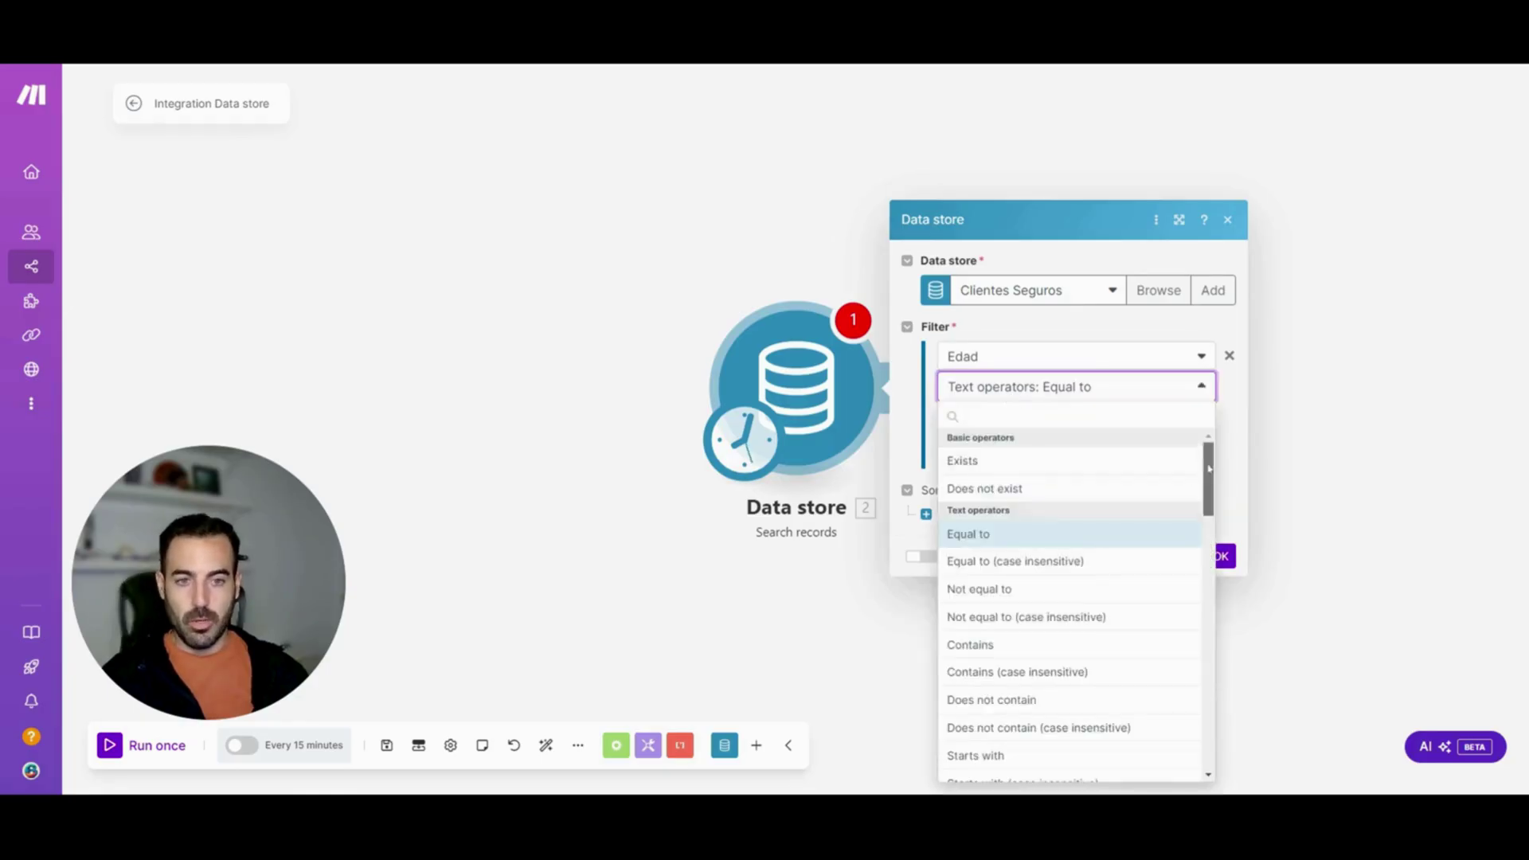
left_click_drag(1209, 468, 1208, 575)
left_click(1083, 653)
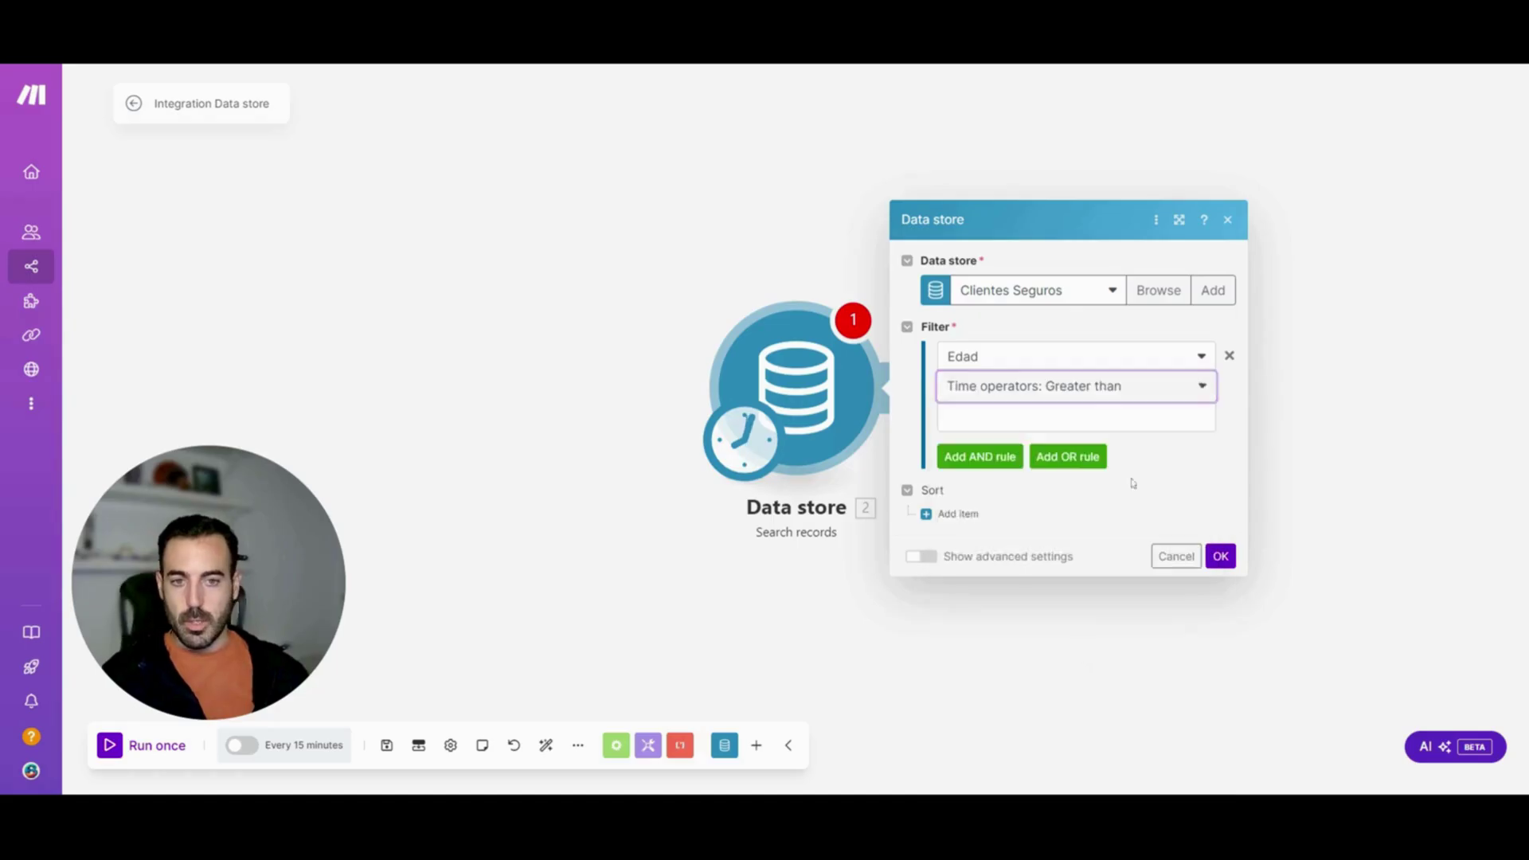
left_click(1076, 418)
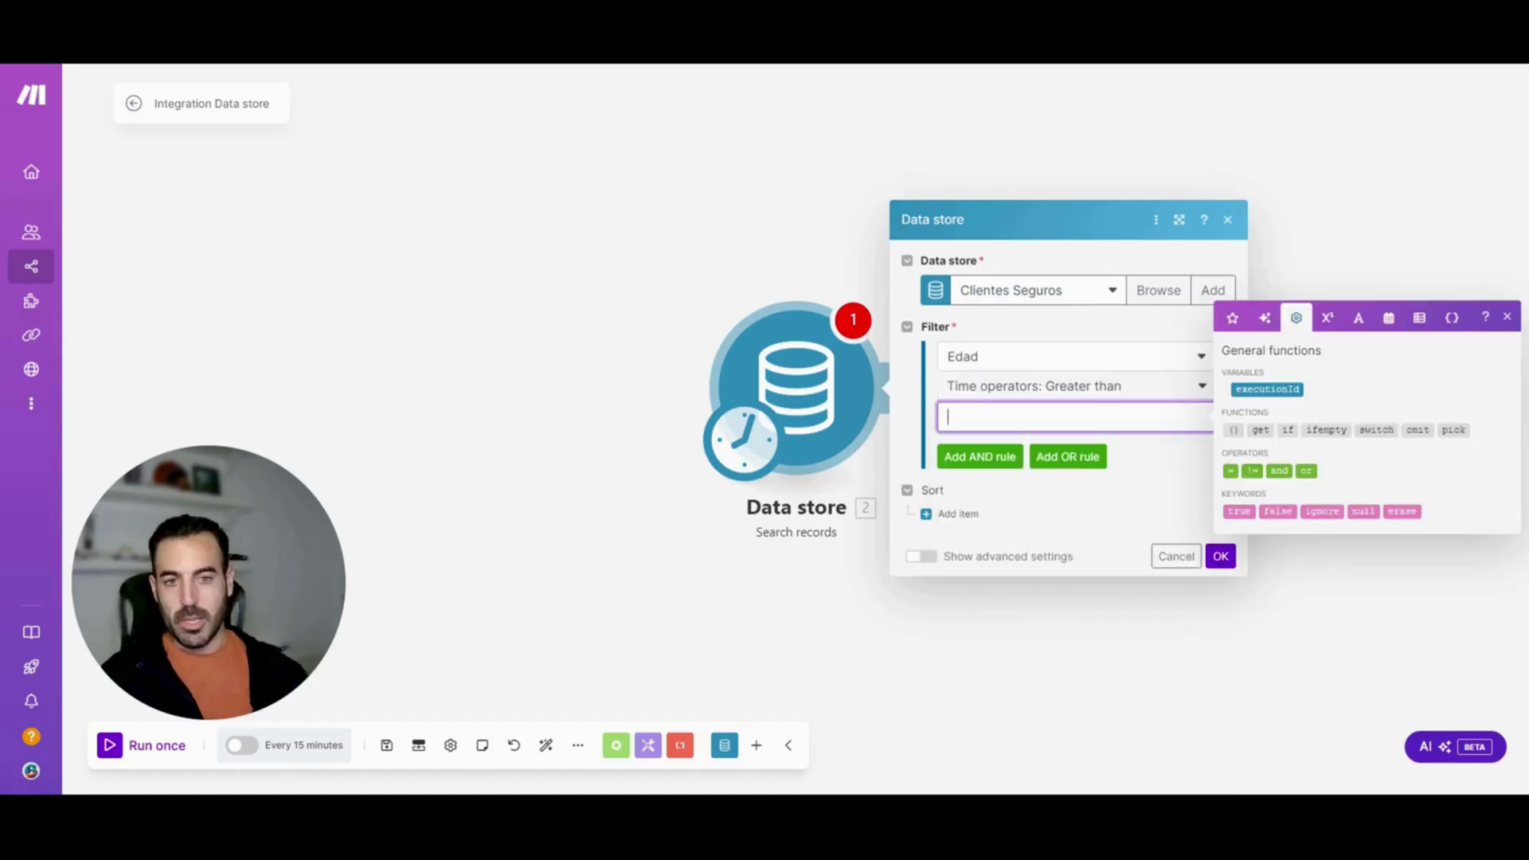
type("40")
left_click(1012, 501)
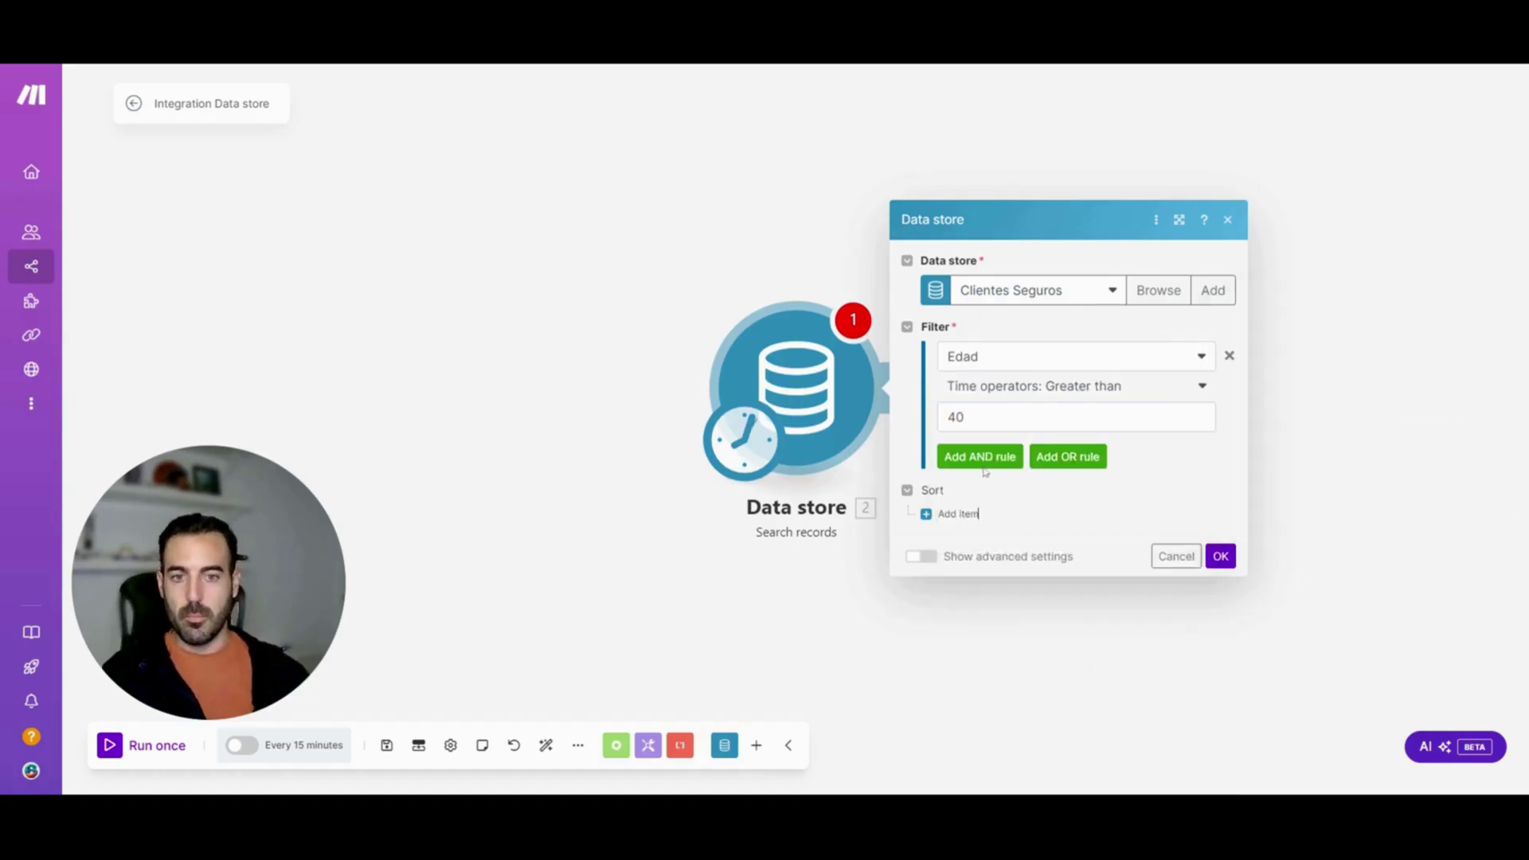
left_click(986, 460)
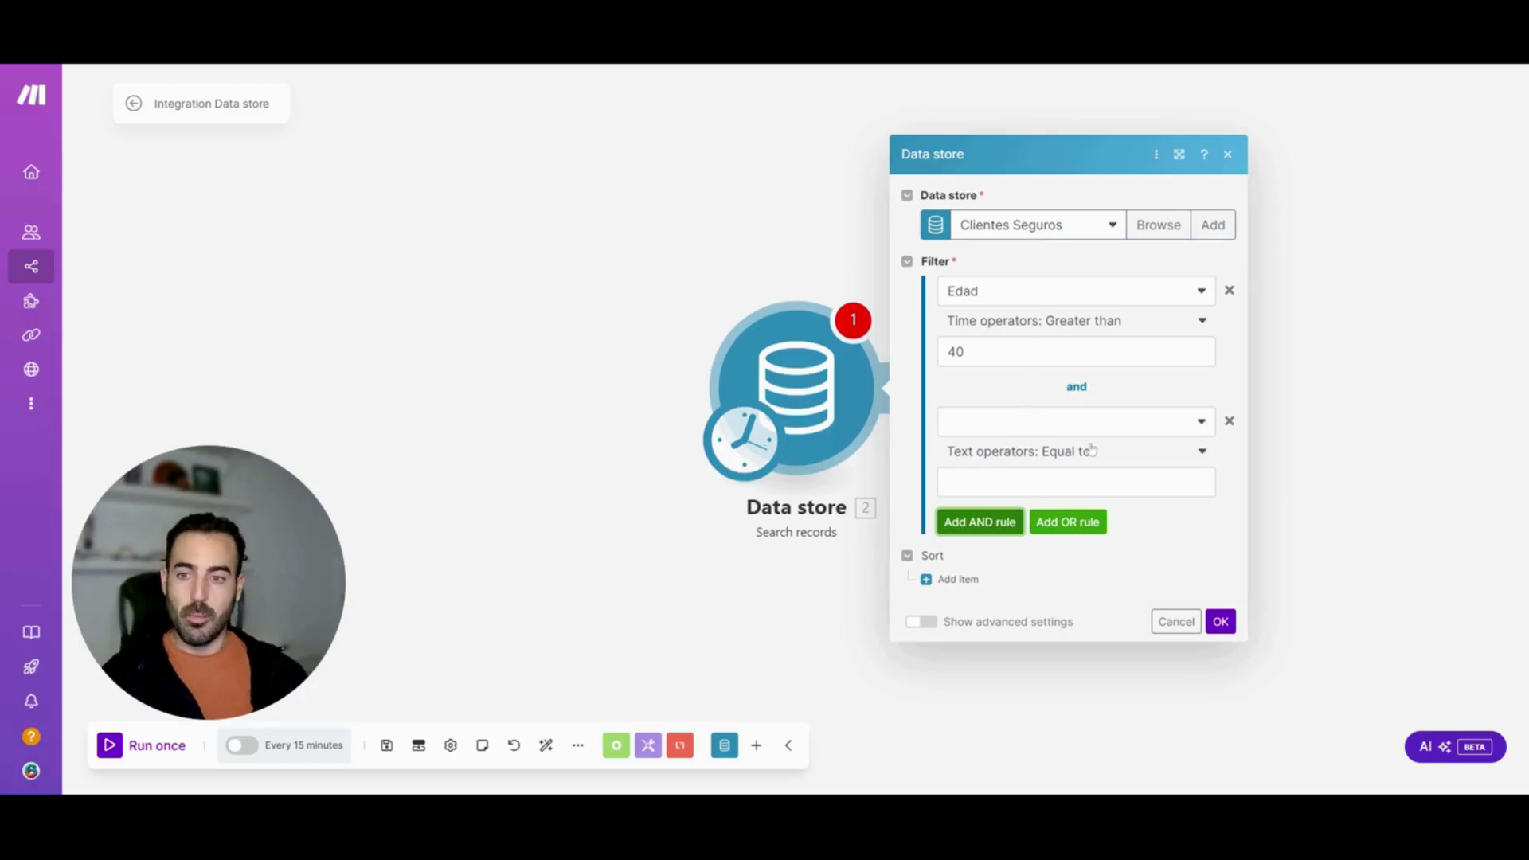
left_click(1229, 421)
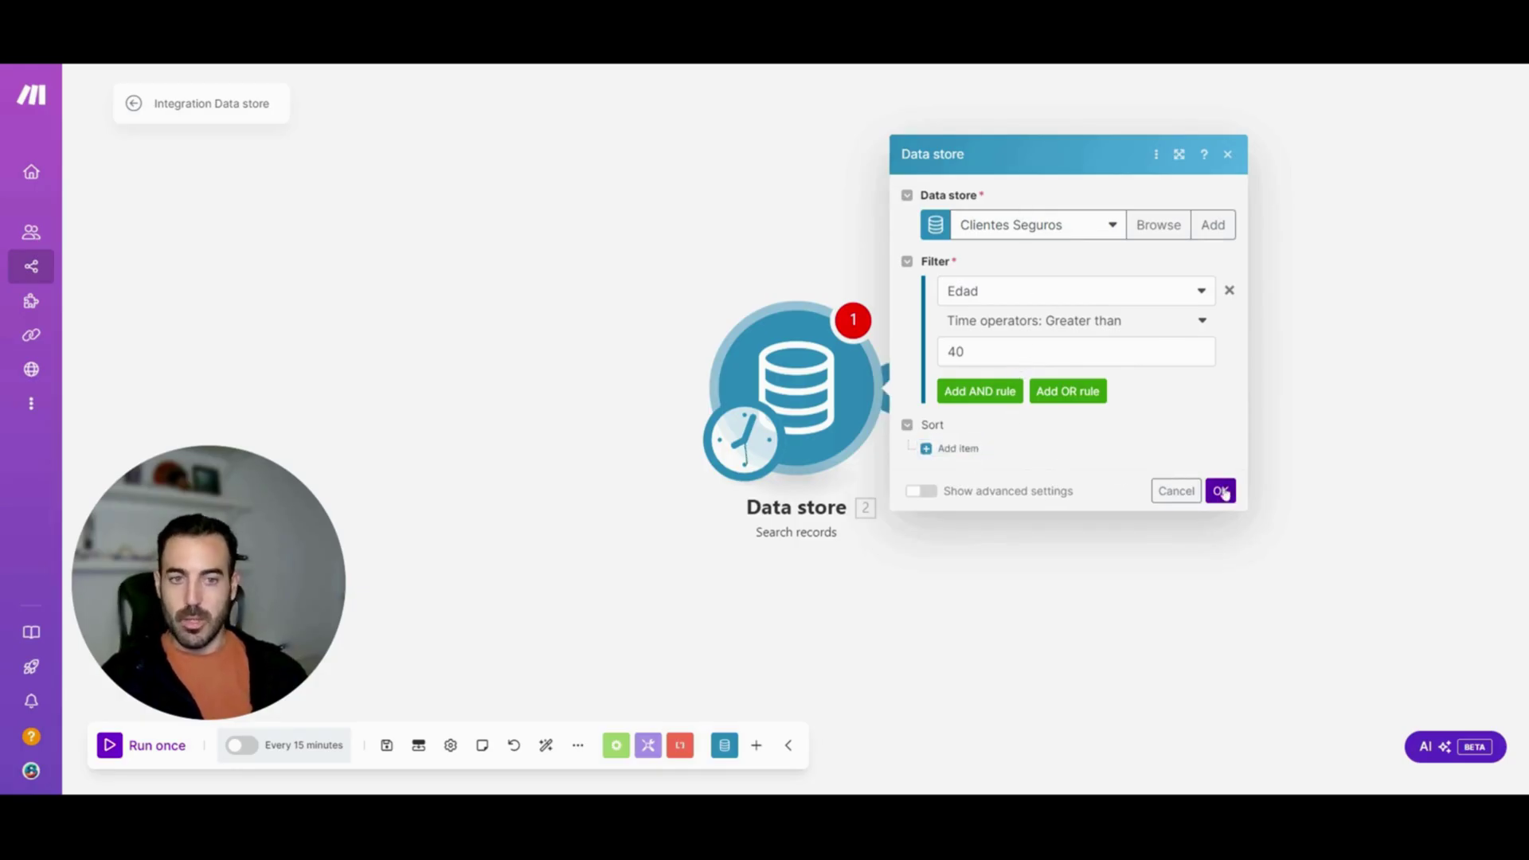
left_click(1223, 492)
left_click_drag(823, 392, 780, 385)
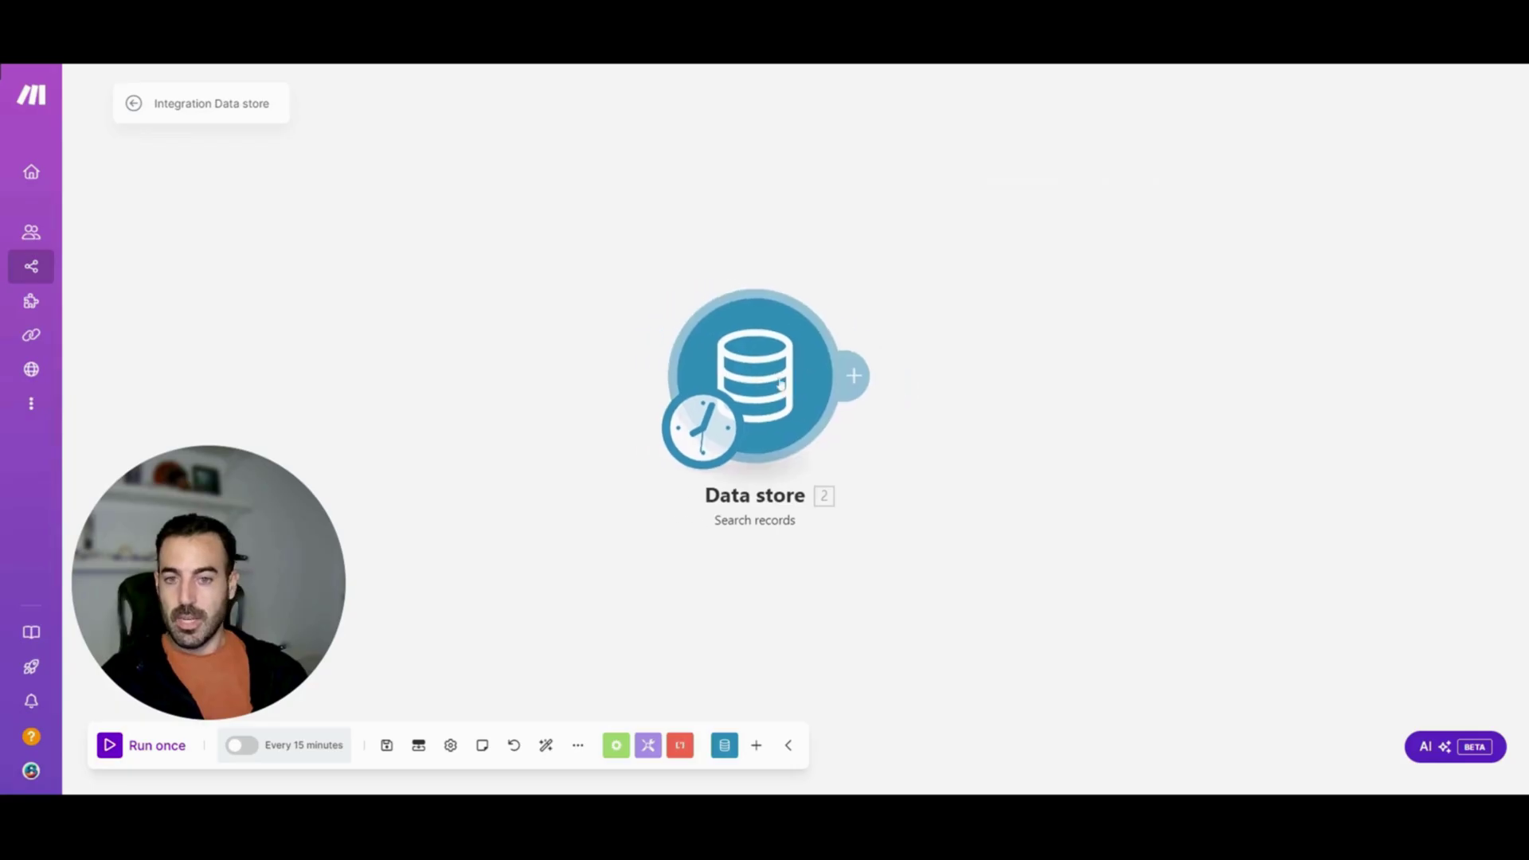
Add a Gmail Send an Email module after the Data store search
left_click(854, 376)
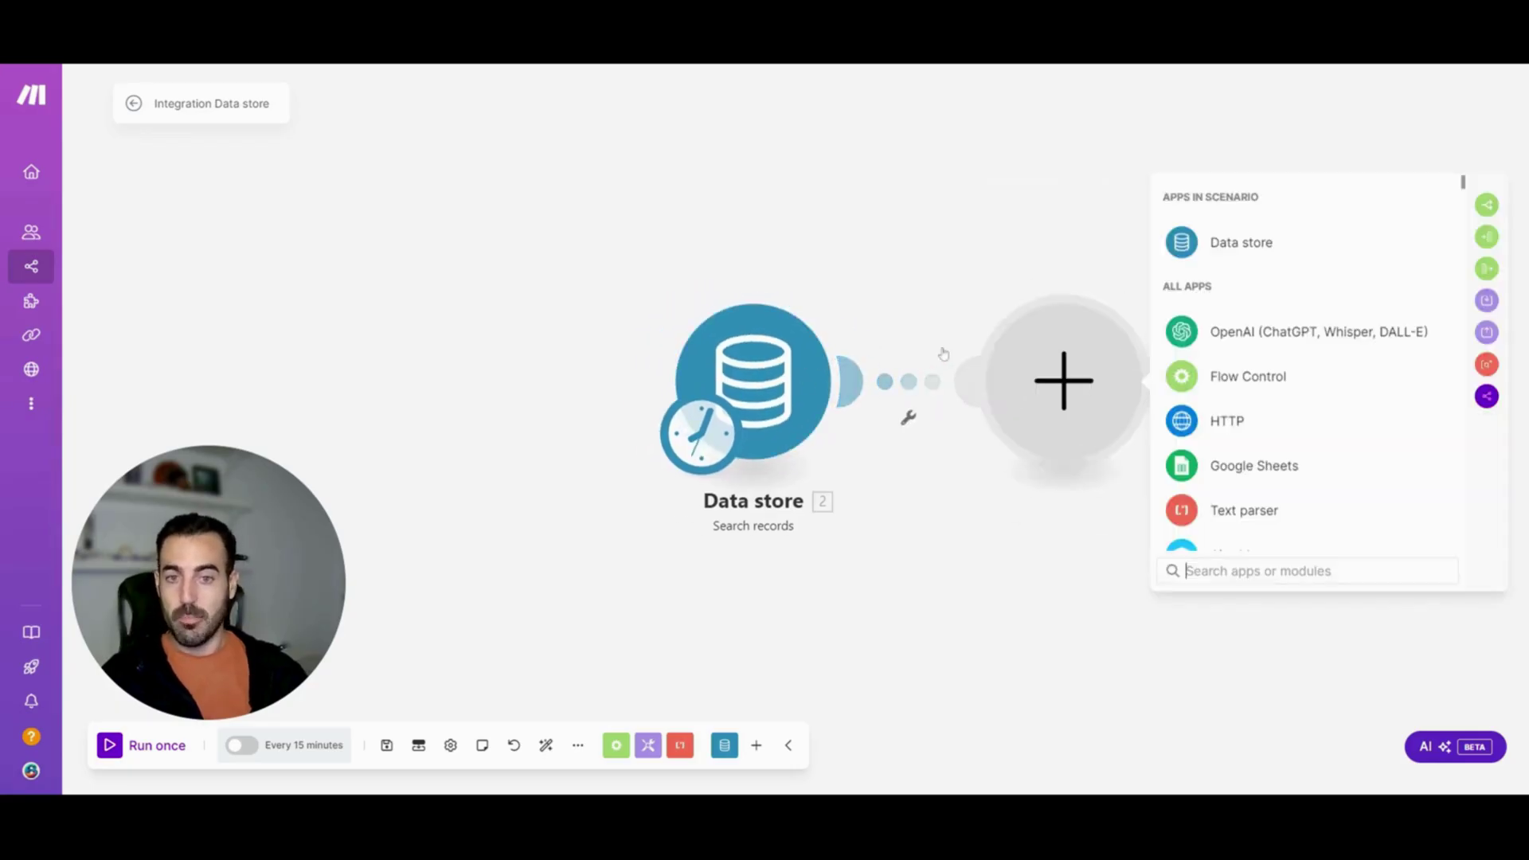
type("gmail")
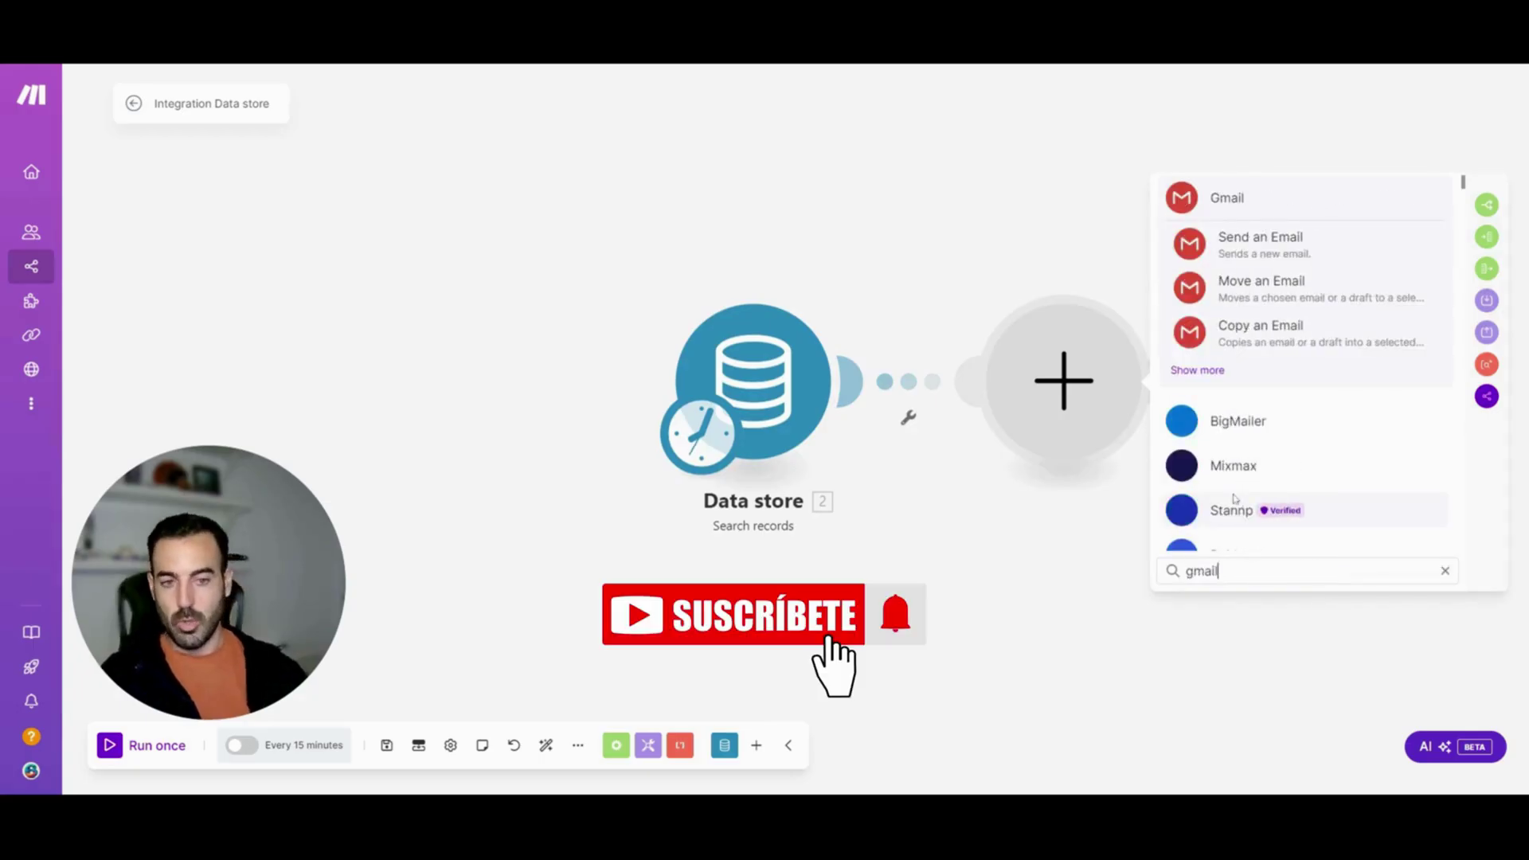
left_click(1219, 201)
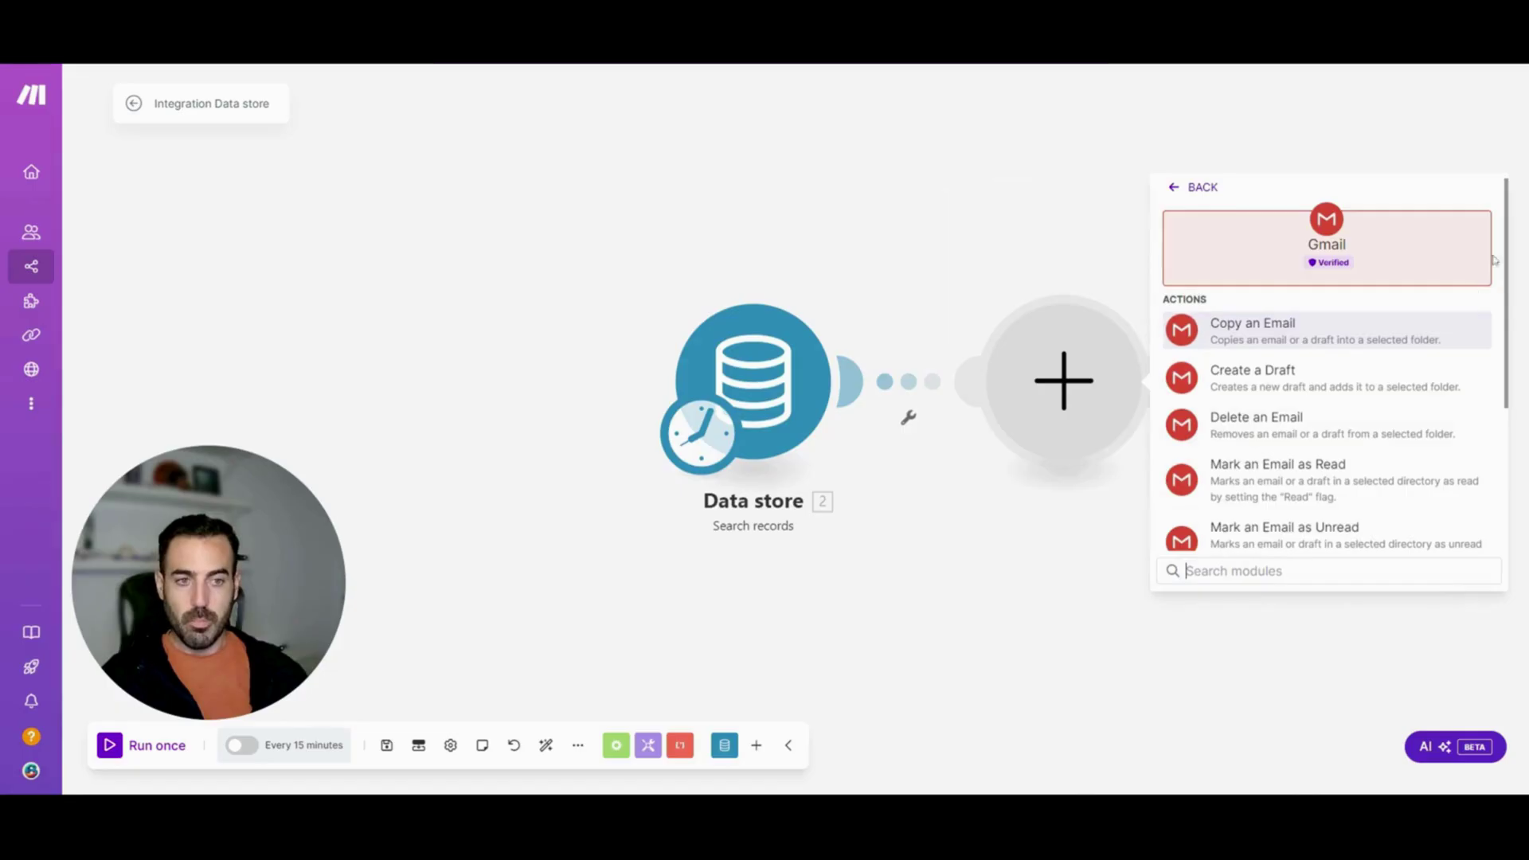
scroll(1509, 239, "down", 3)
left_click(1325, 567)
type("send")
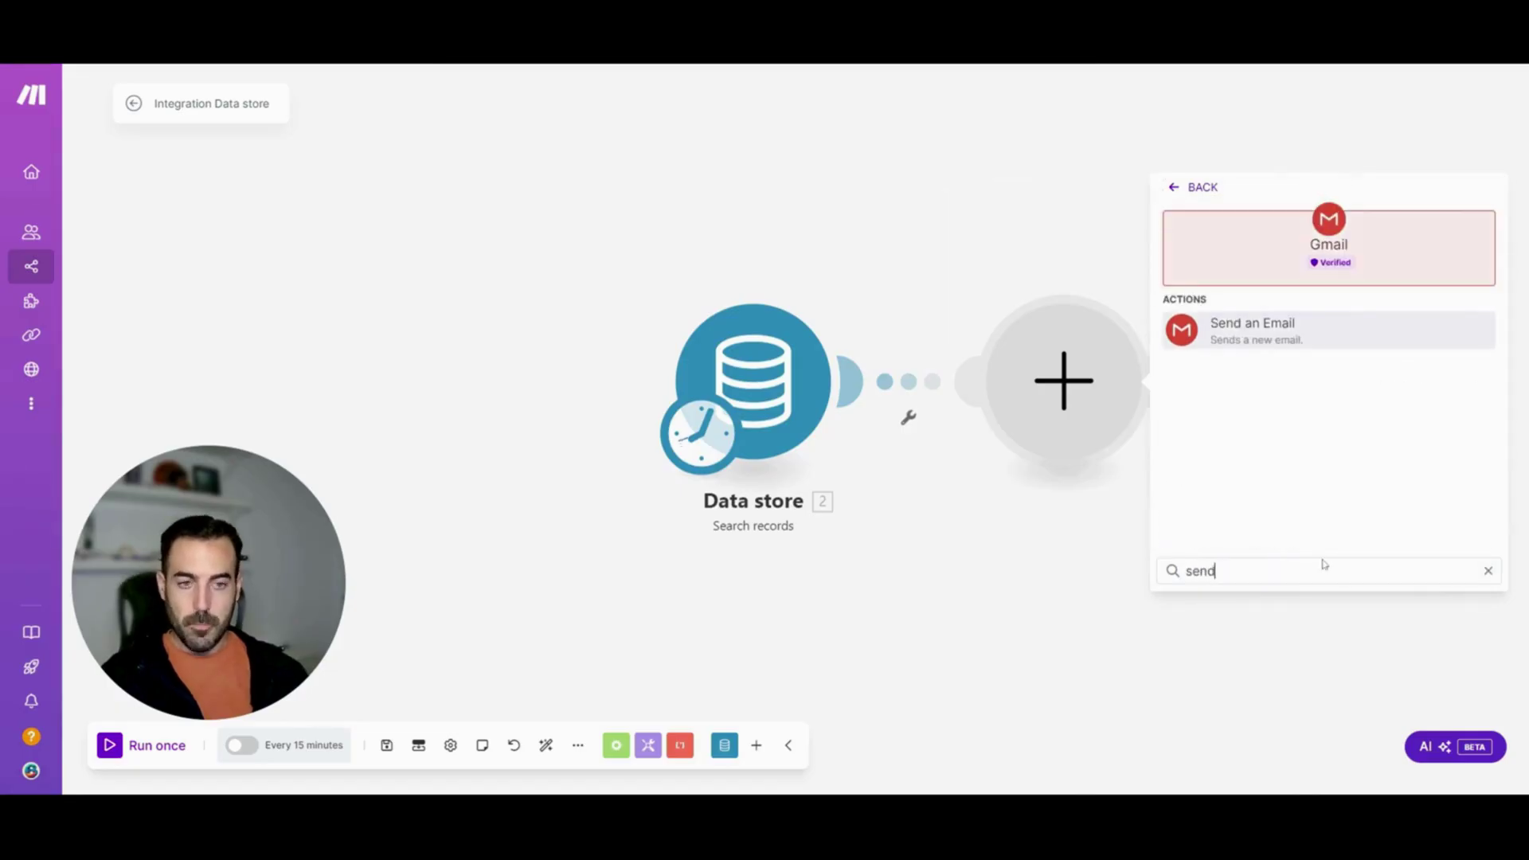
left_click(1351, 324)
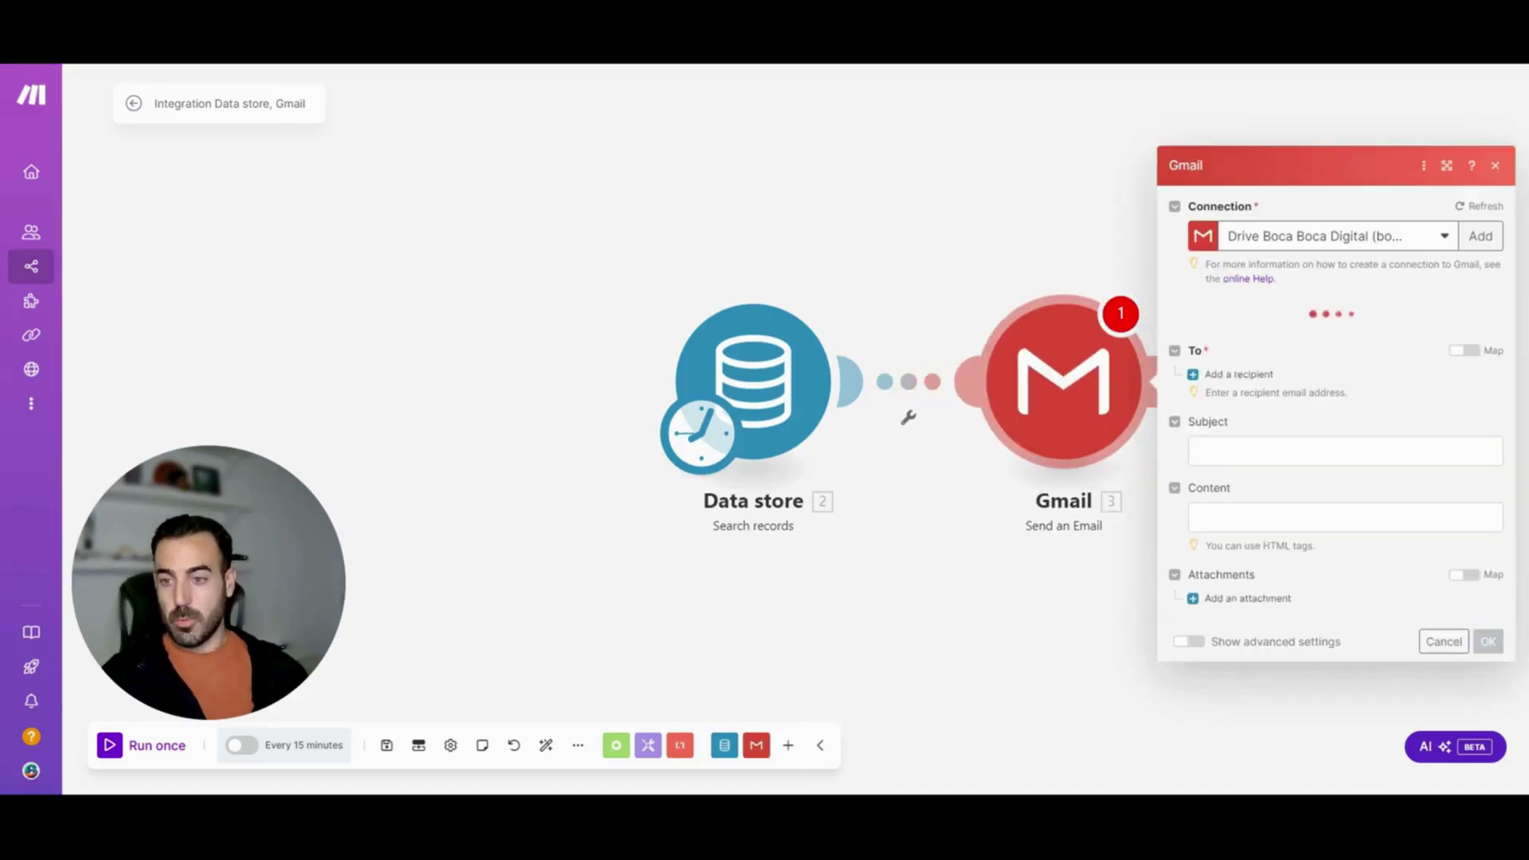
Send to each record's Email with subject 'Un email para usted' plus Nombre
left_click(1240, 364)
left_click(1354, 358)
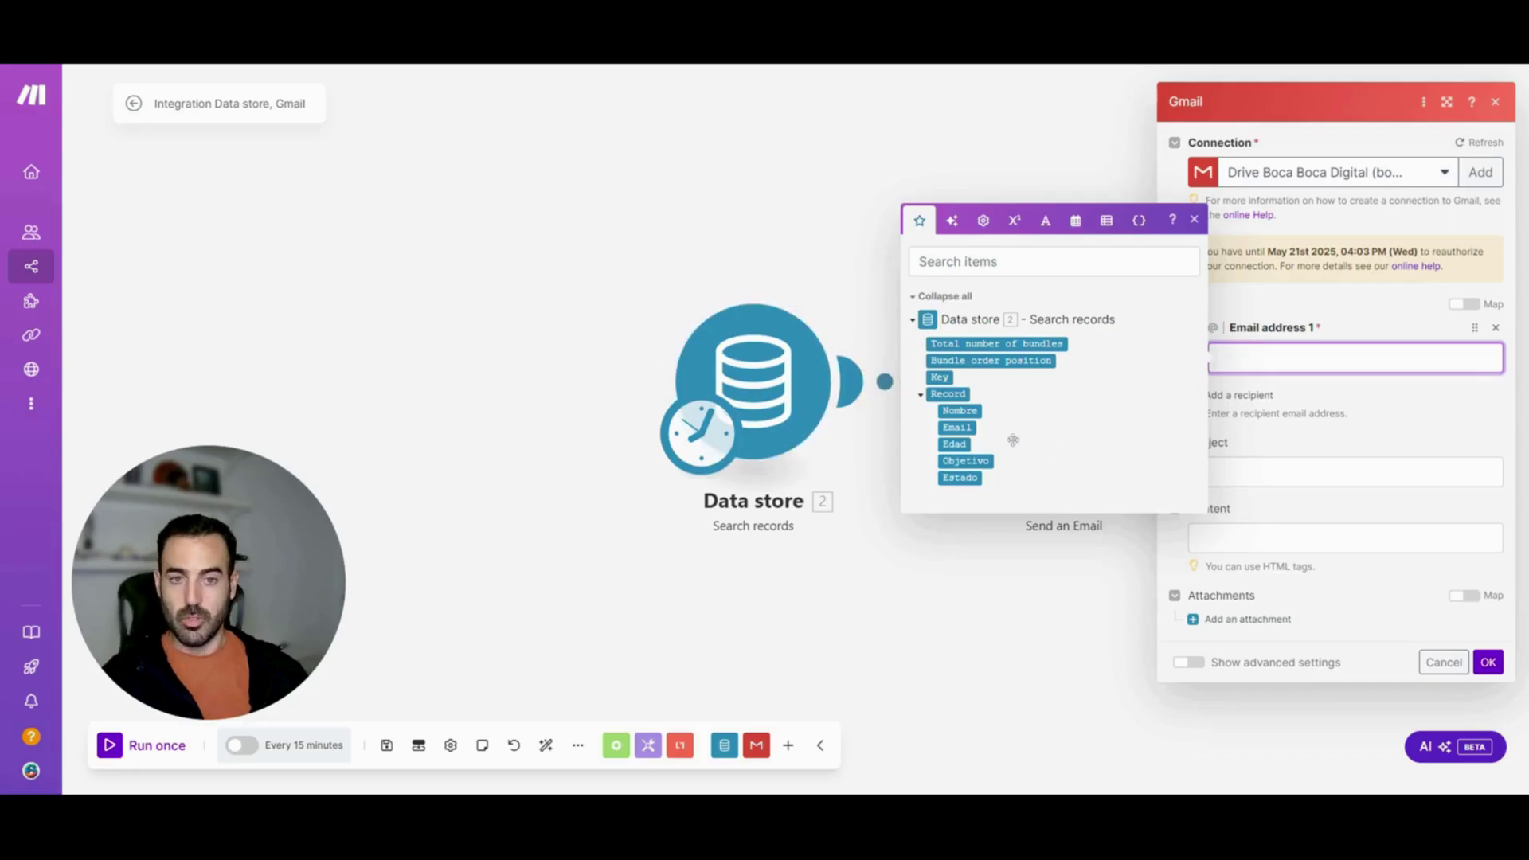
left_click(957, 428)
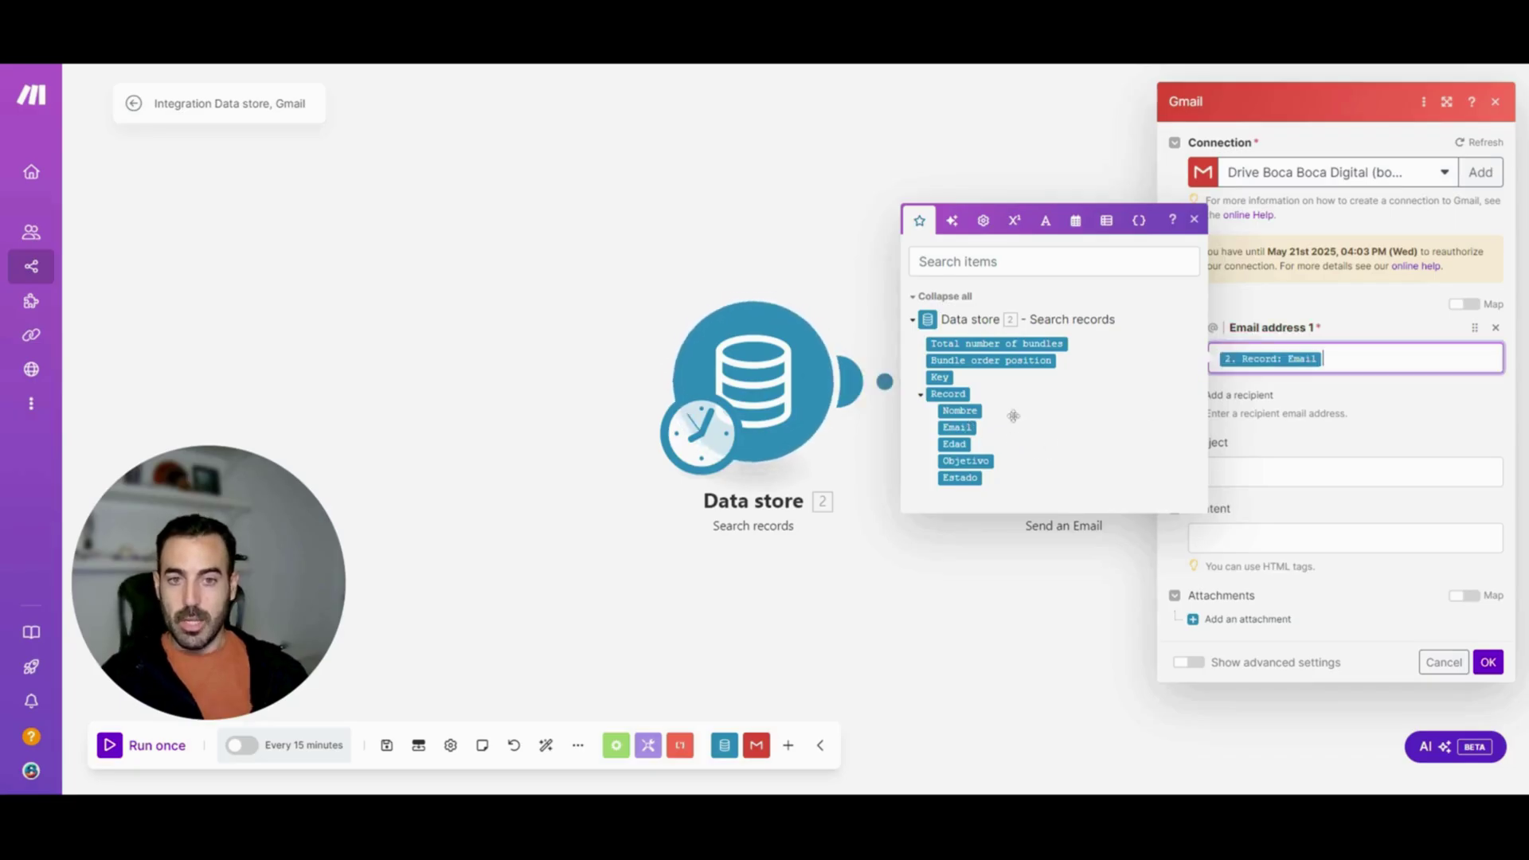
left_click(1258, 473)
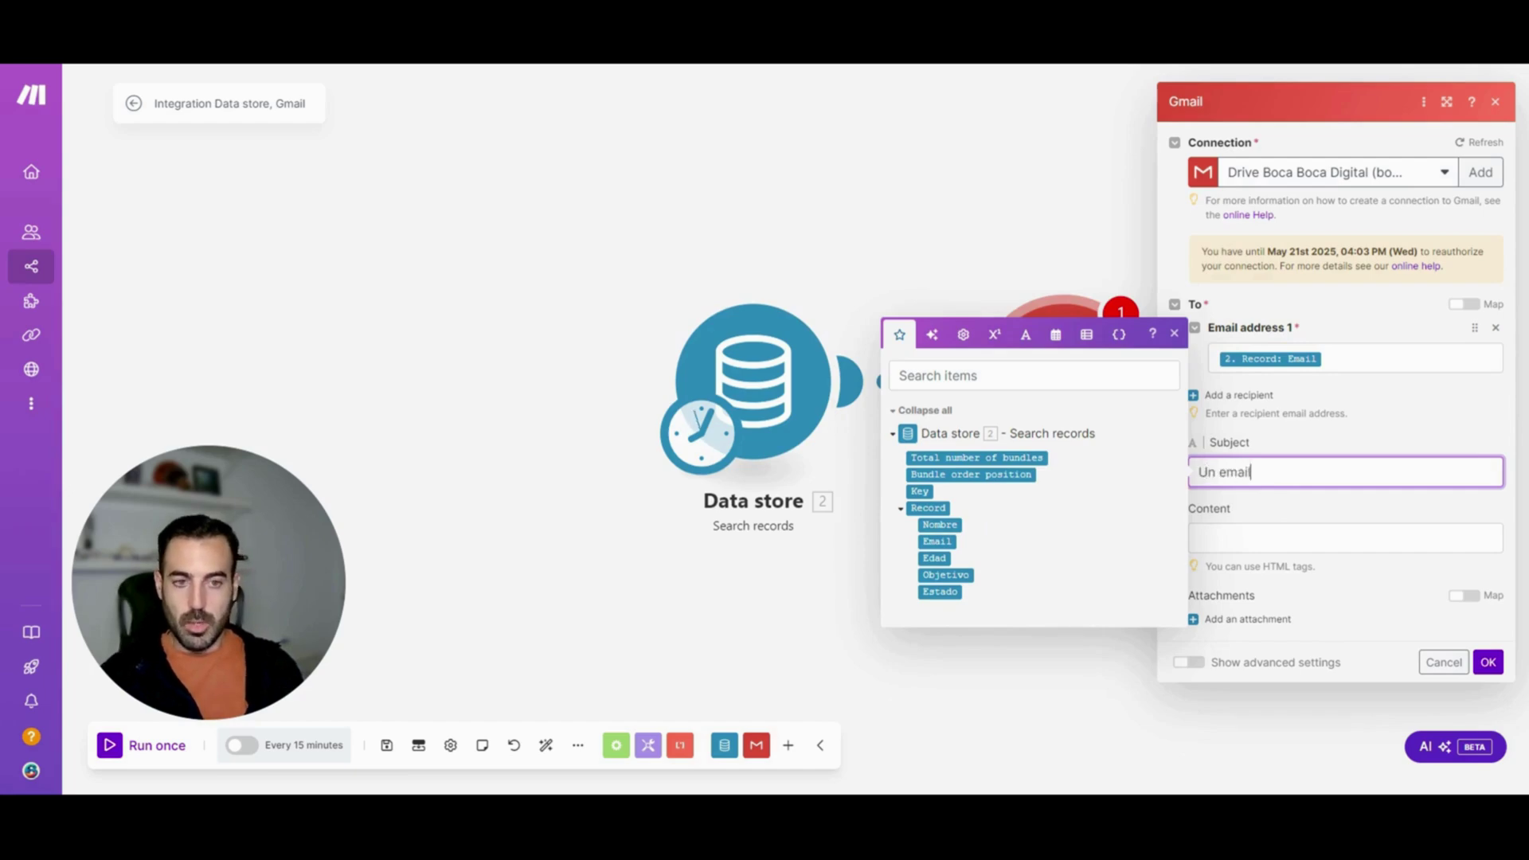
type("Un email para us")
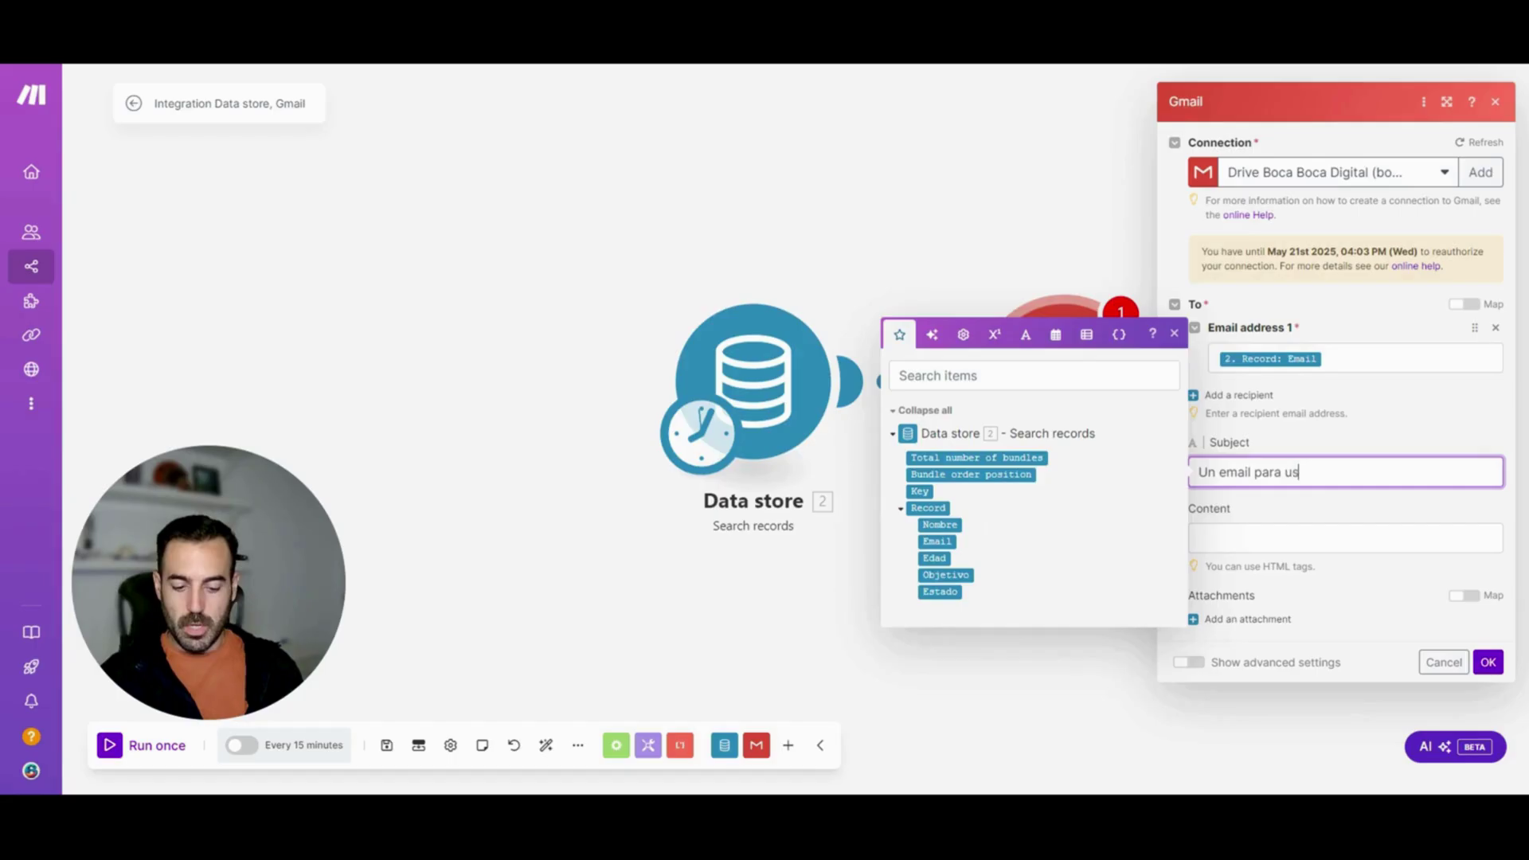
type("ted")
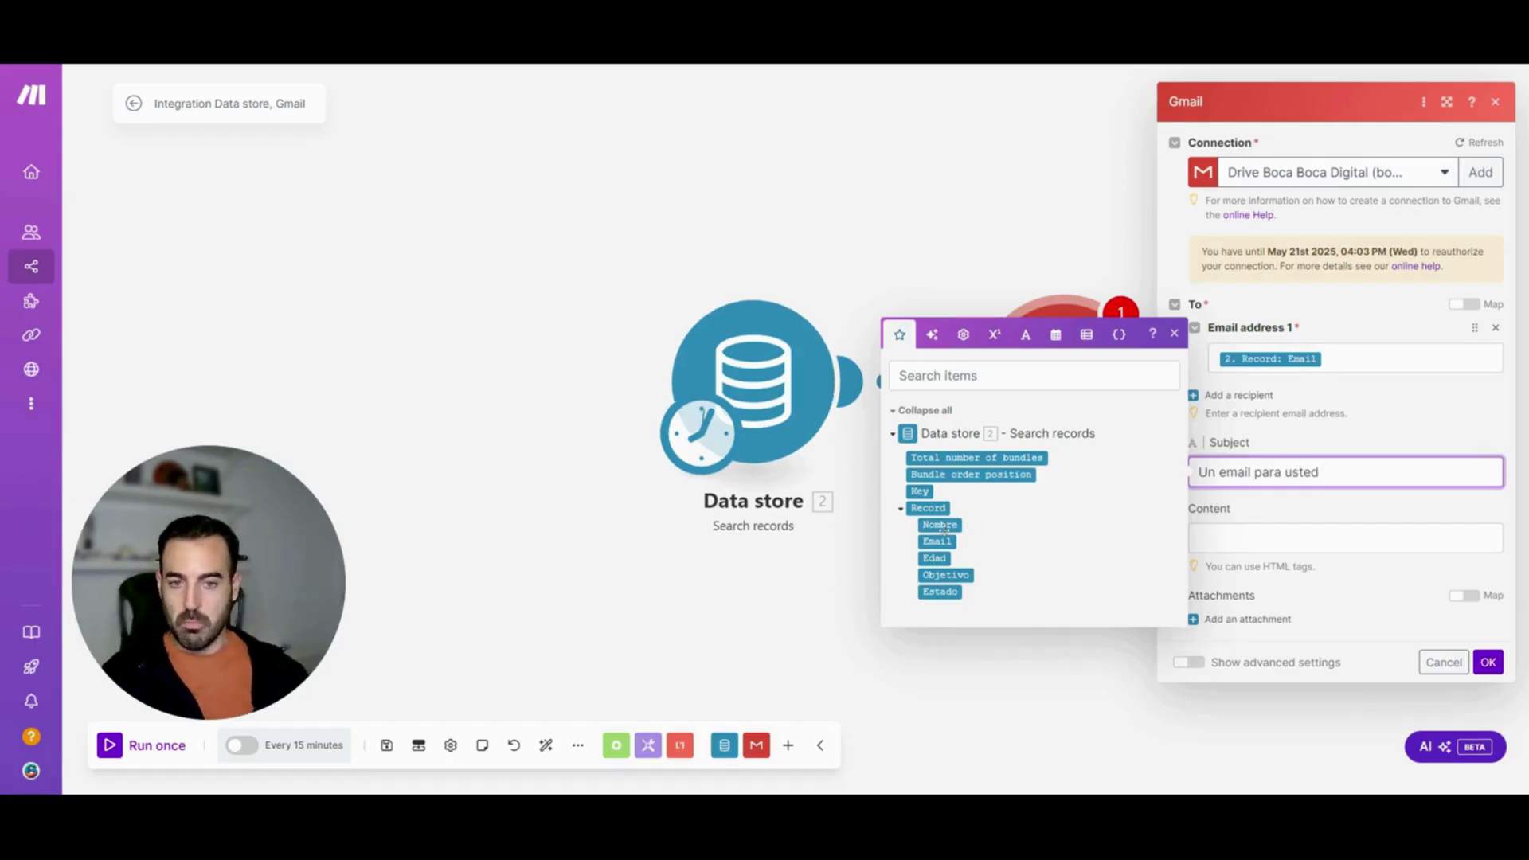
left_click(940, 524)
Write the body 'Estimado' Nombre, 'Nos ponemos en contacto para informarle de que' Objetivo, and save
key("Tab")
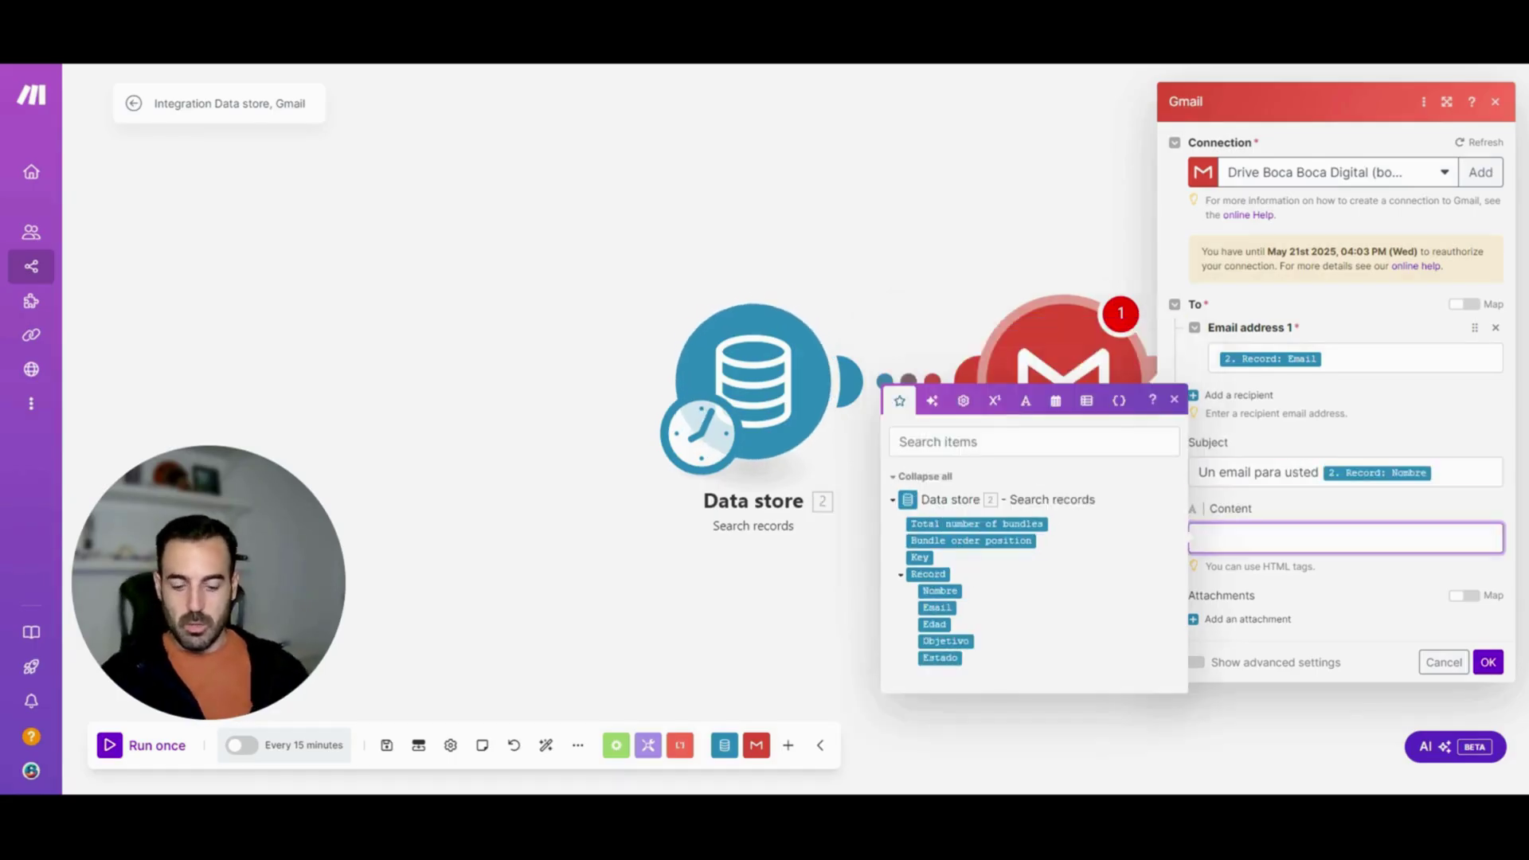
type("Est")
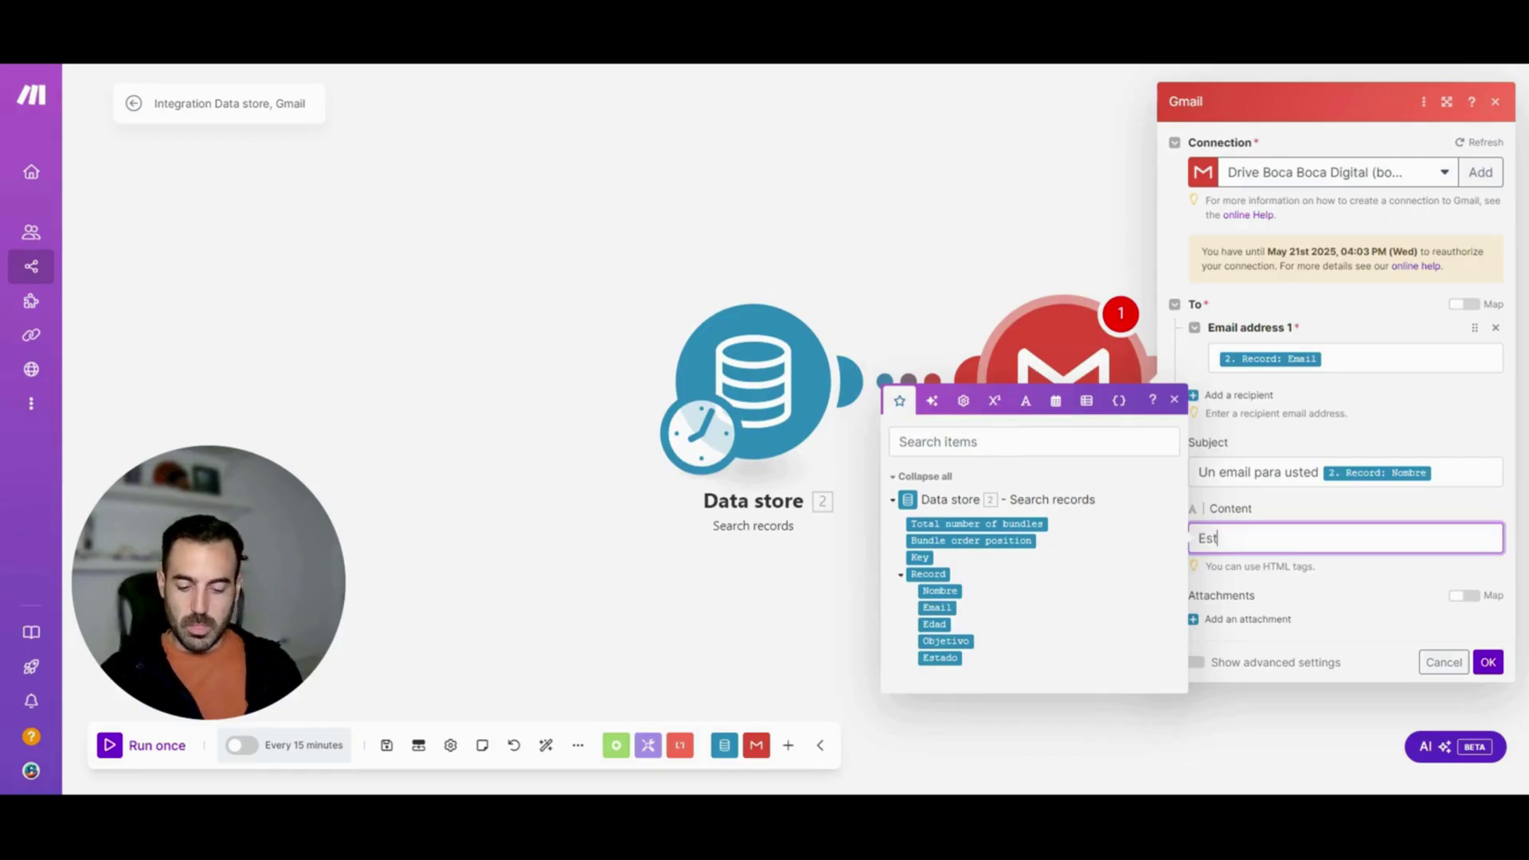
type("imado")
left_click(940, 590)
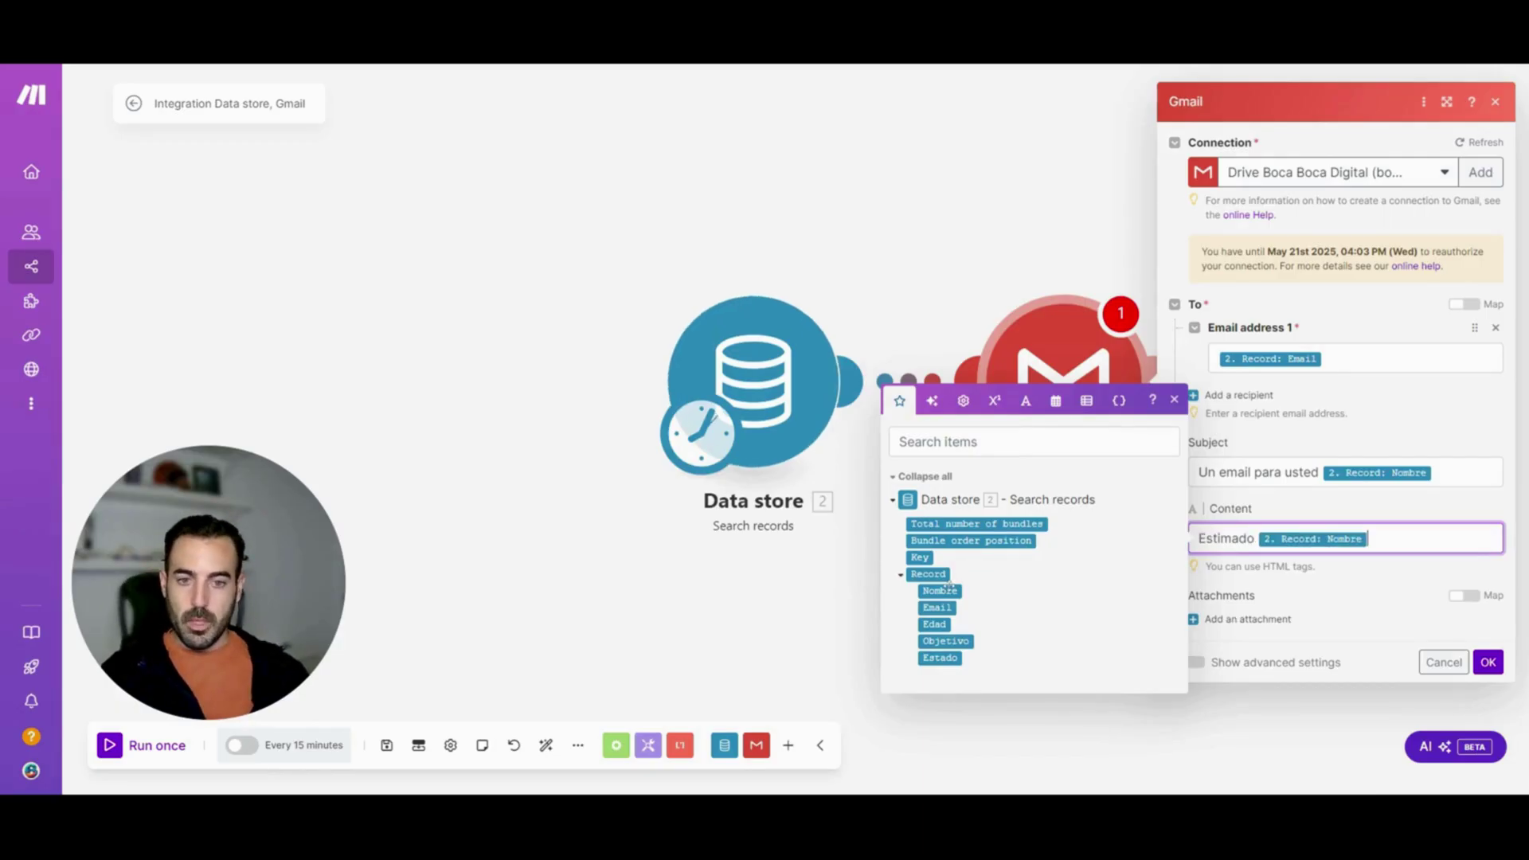
key("Return")
key("Return")
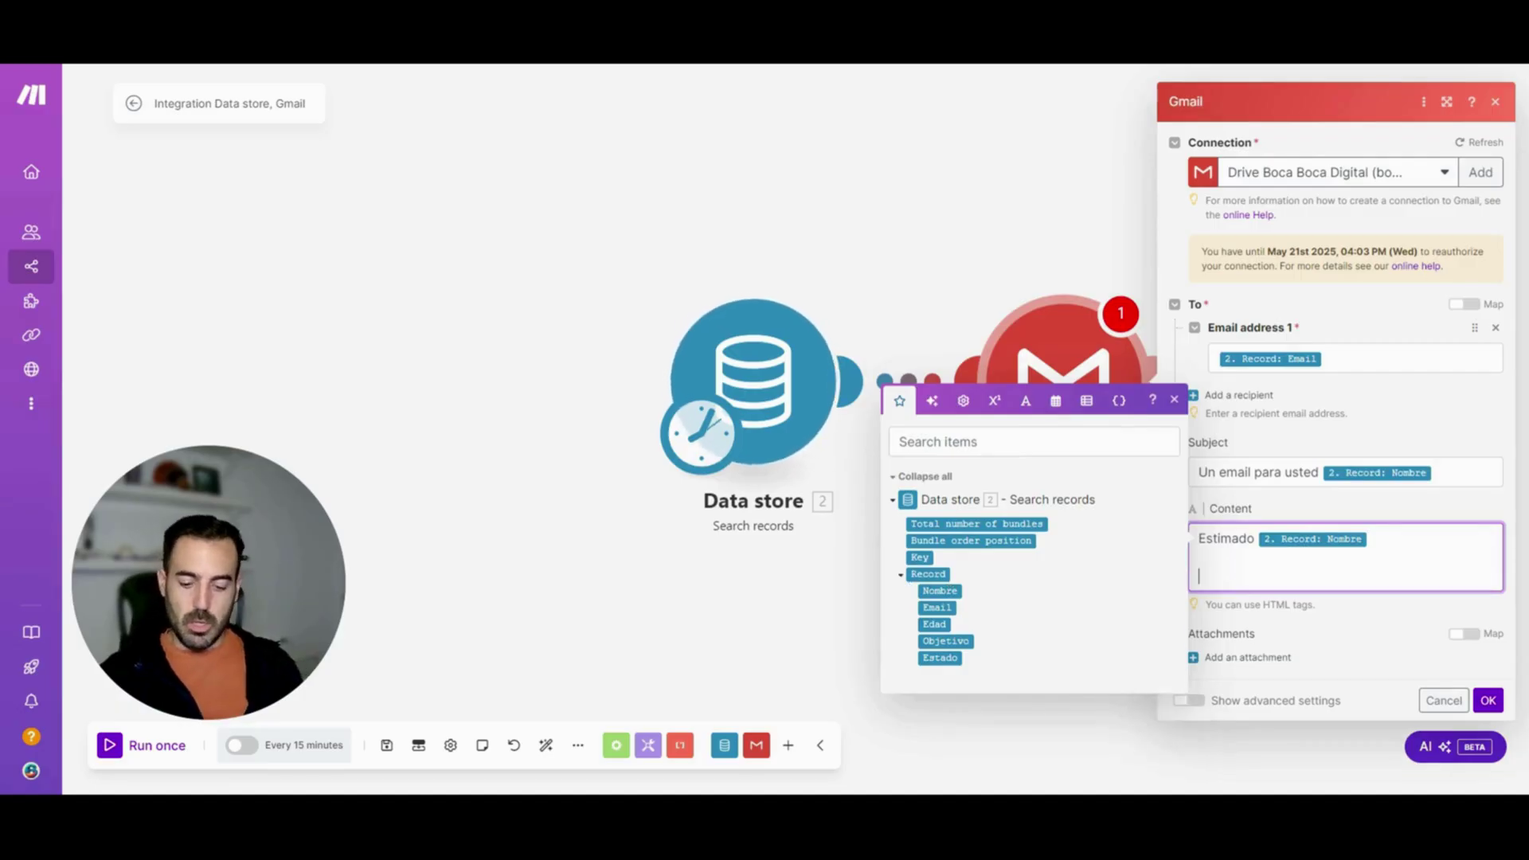
type("Nos ponemos ")
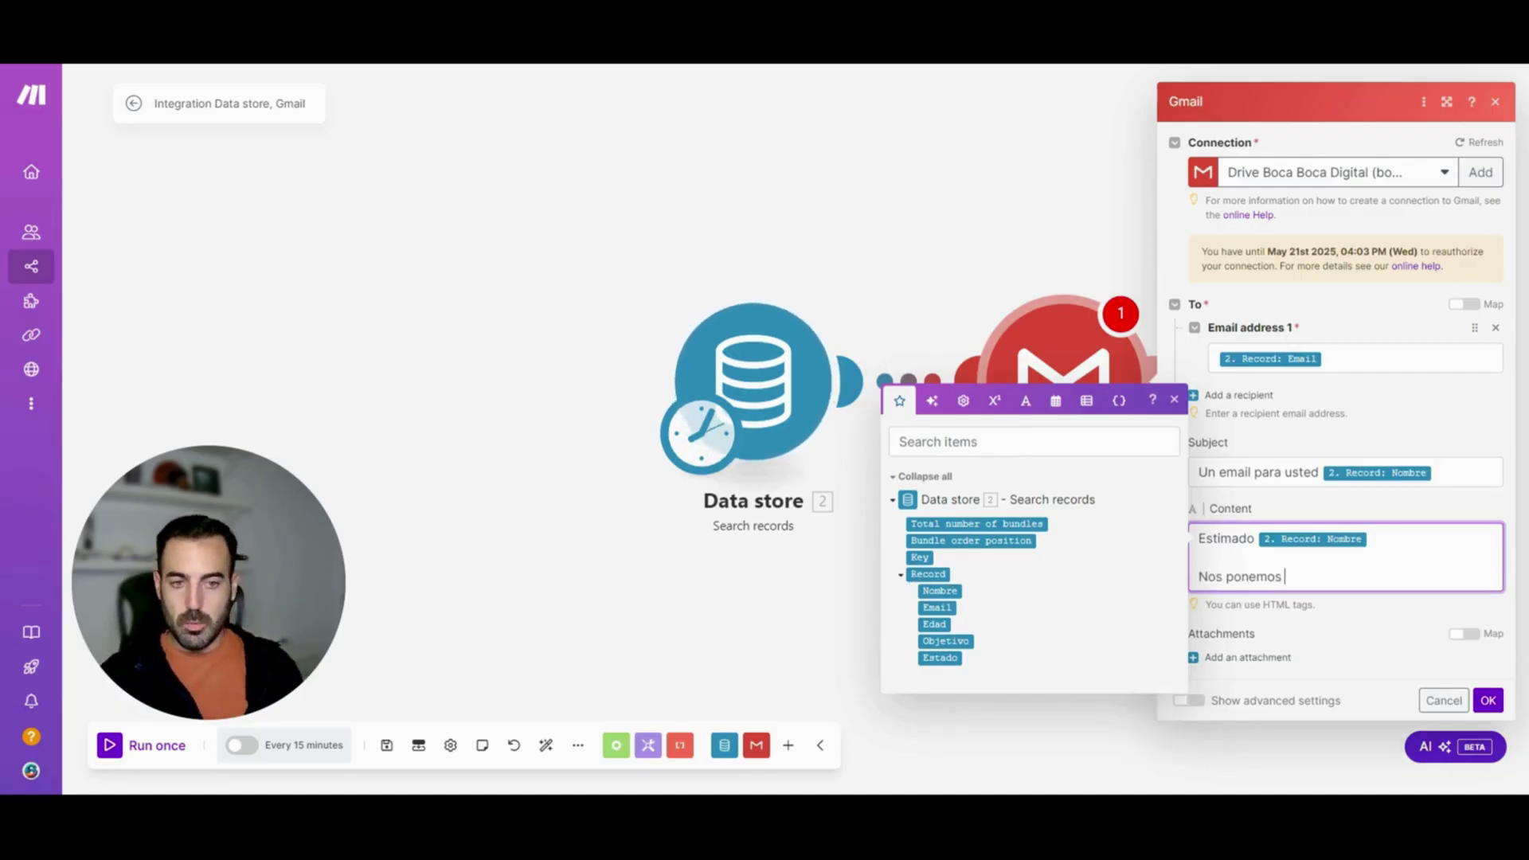
type("en contacto para informa")
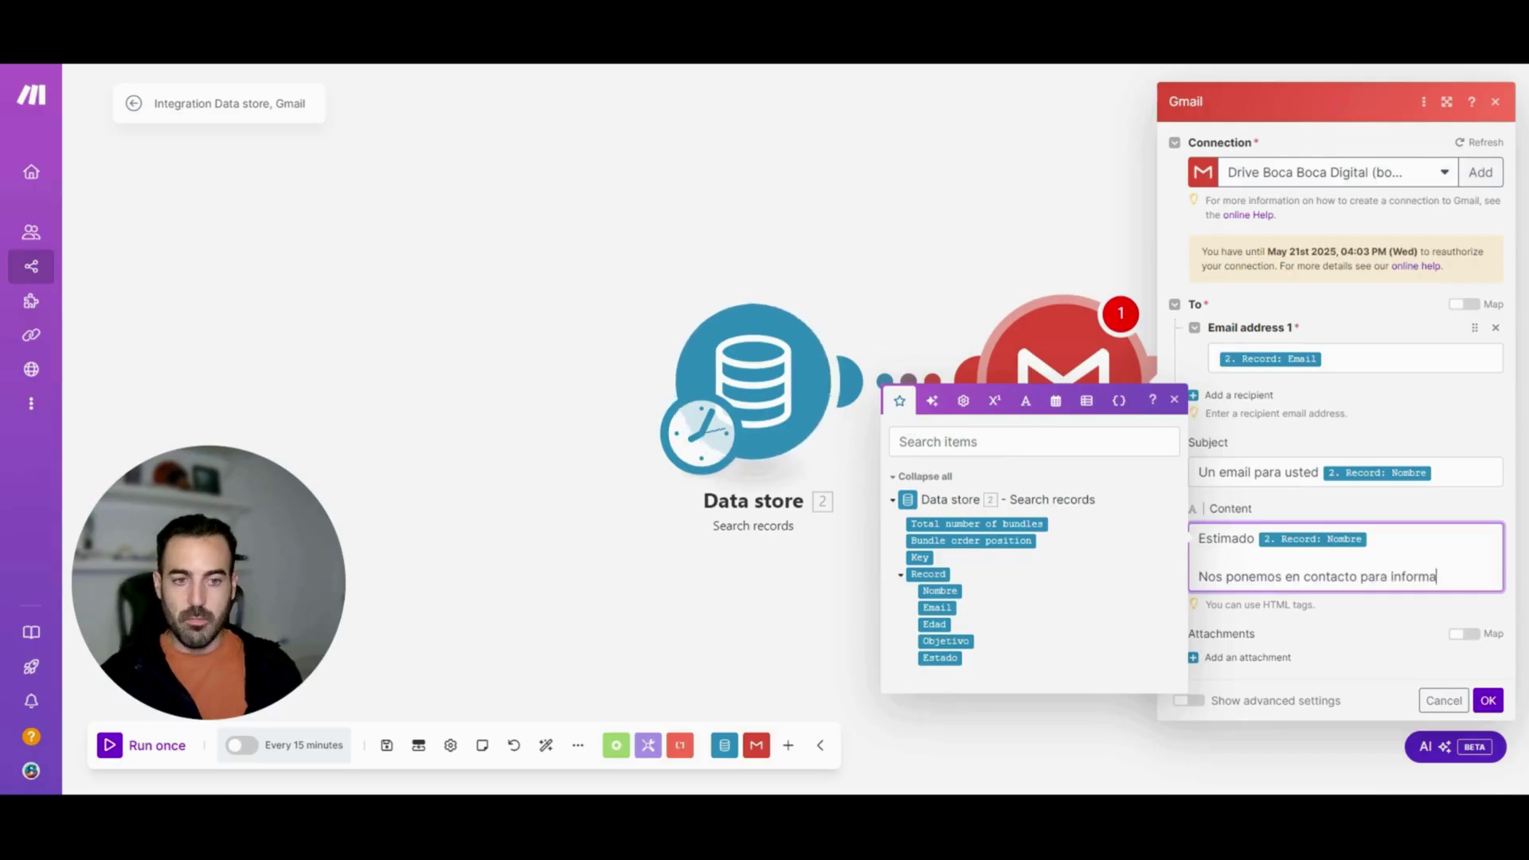
type("rle de que")
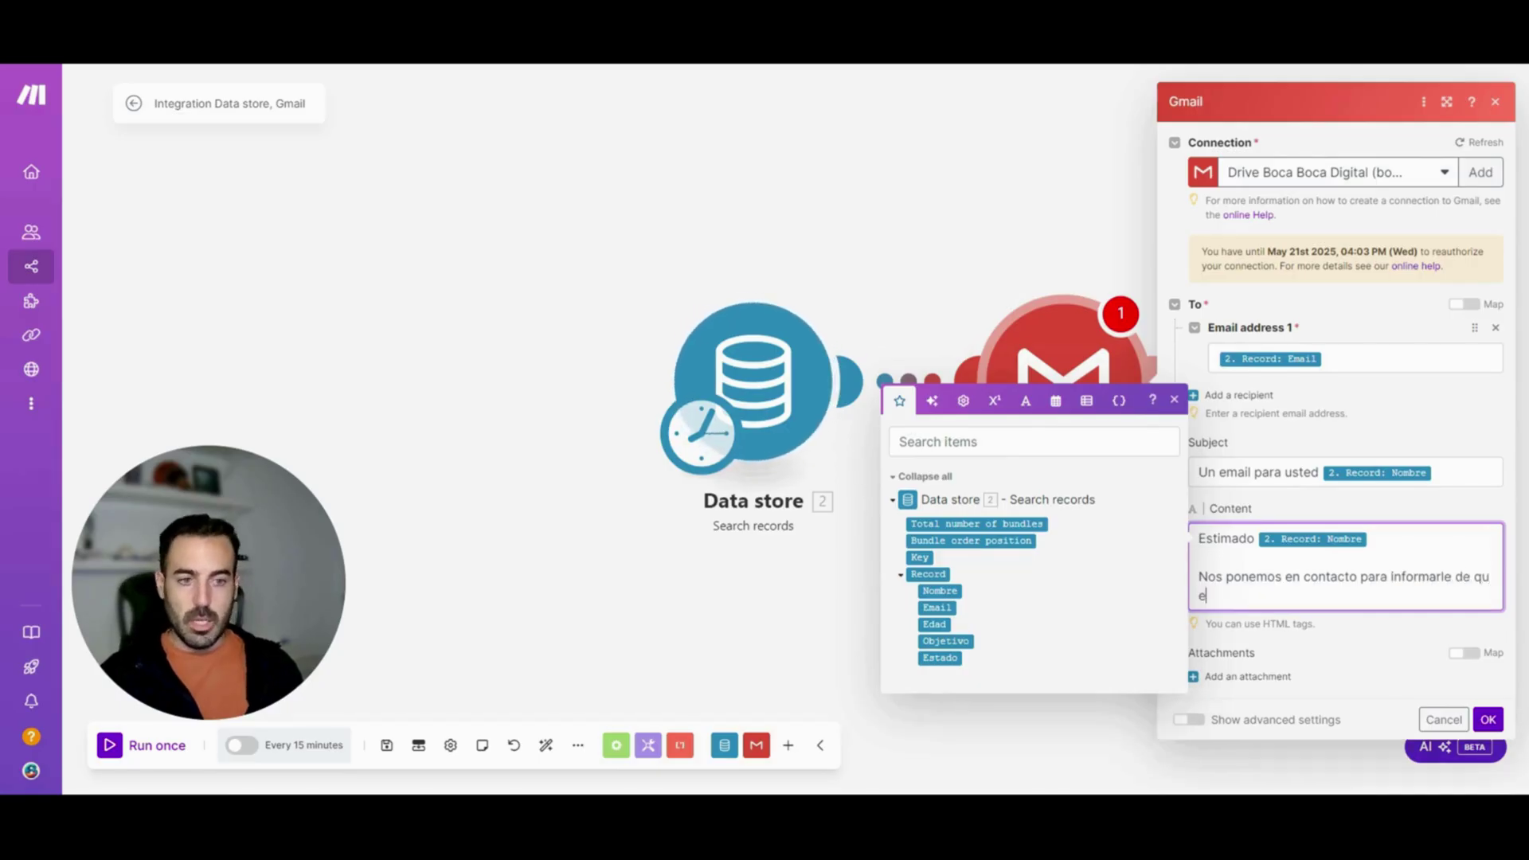
left_click(957, 641)
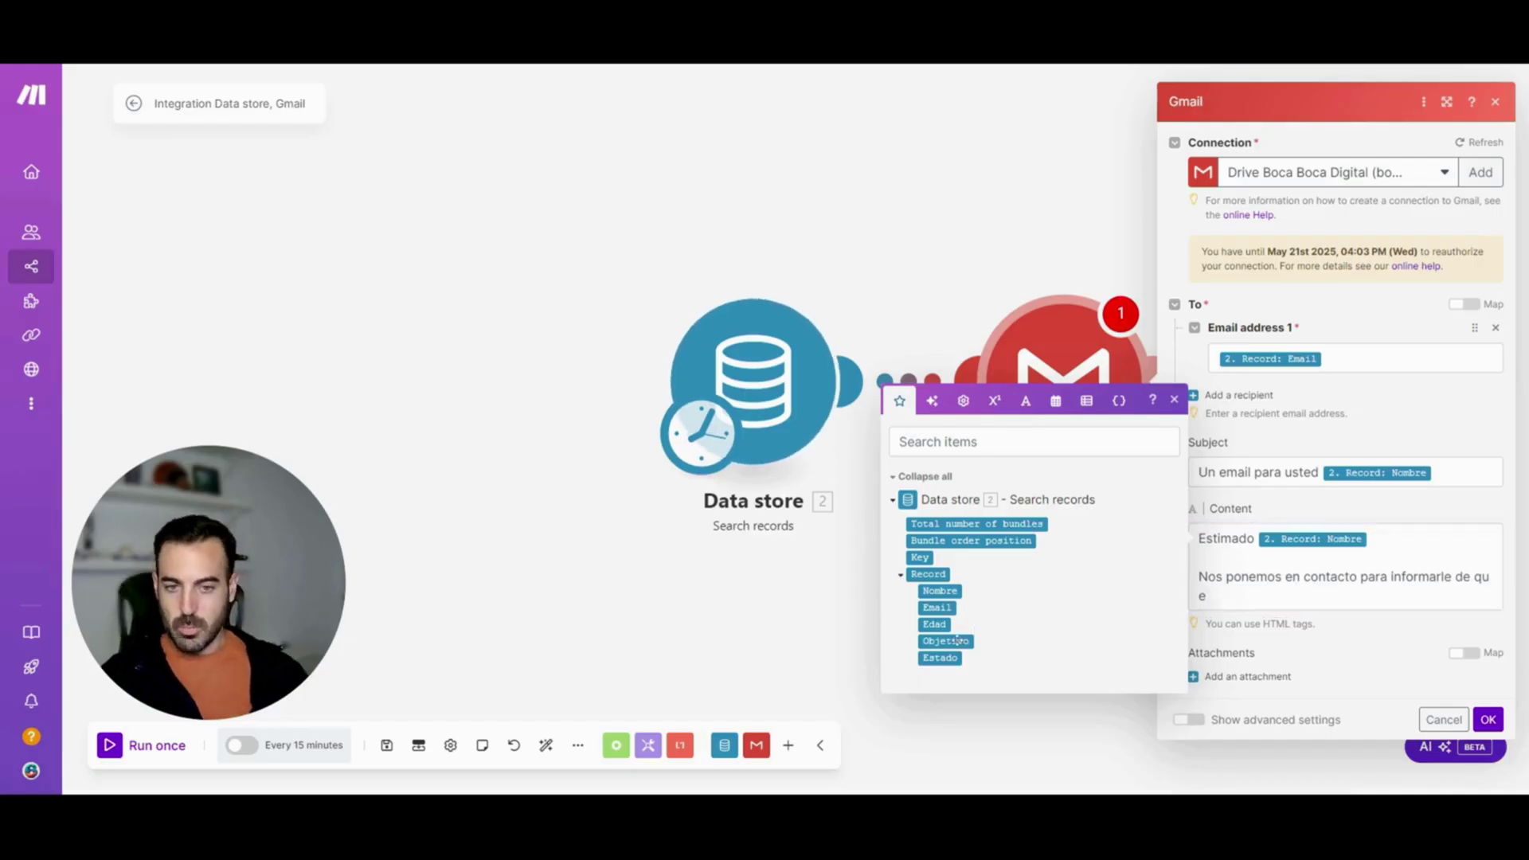
key("Return")
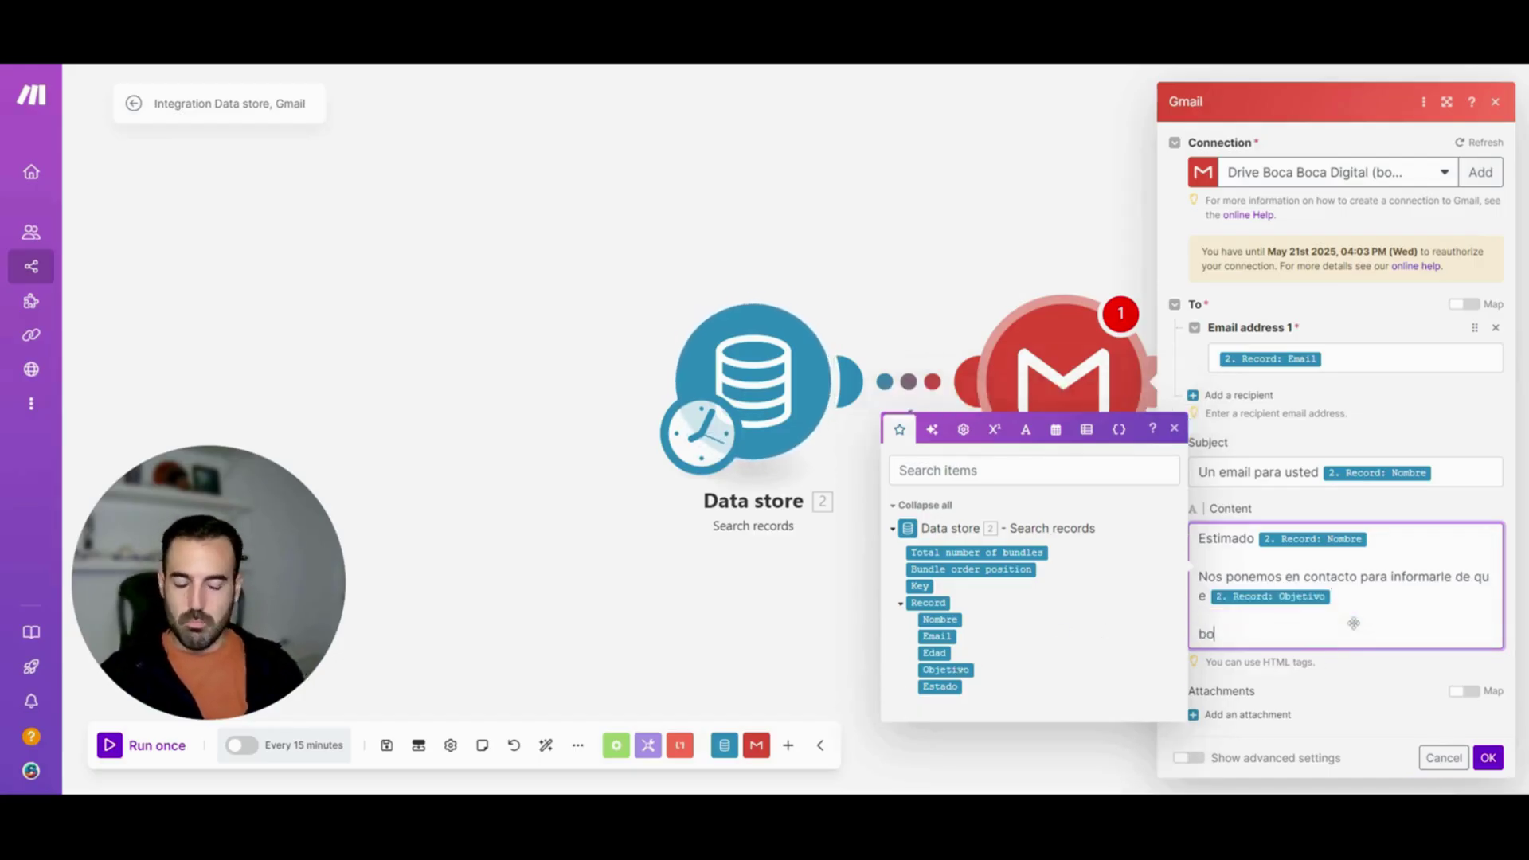
type("bo")
key("BackSpace")
type("lablabla")
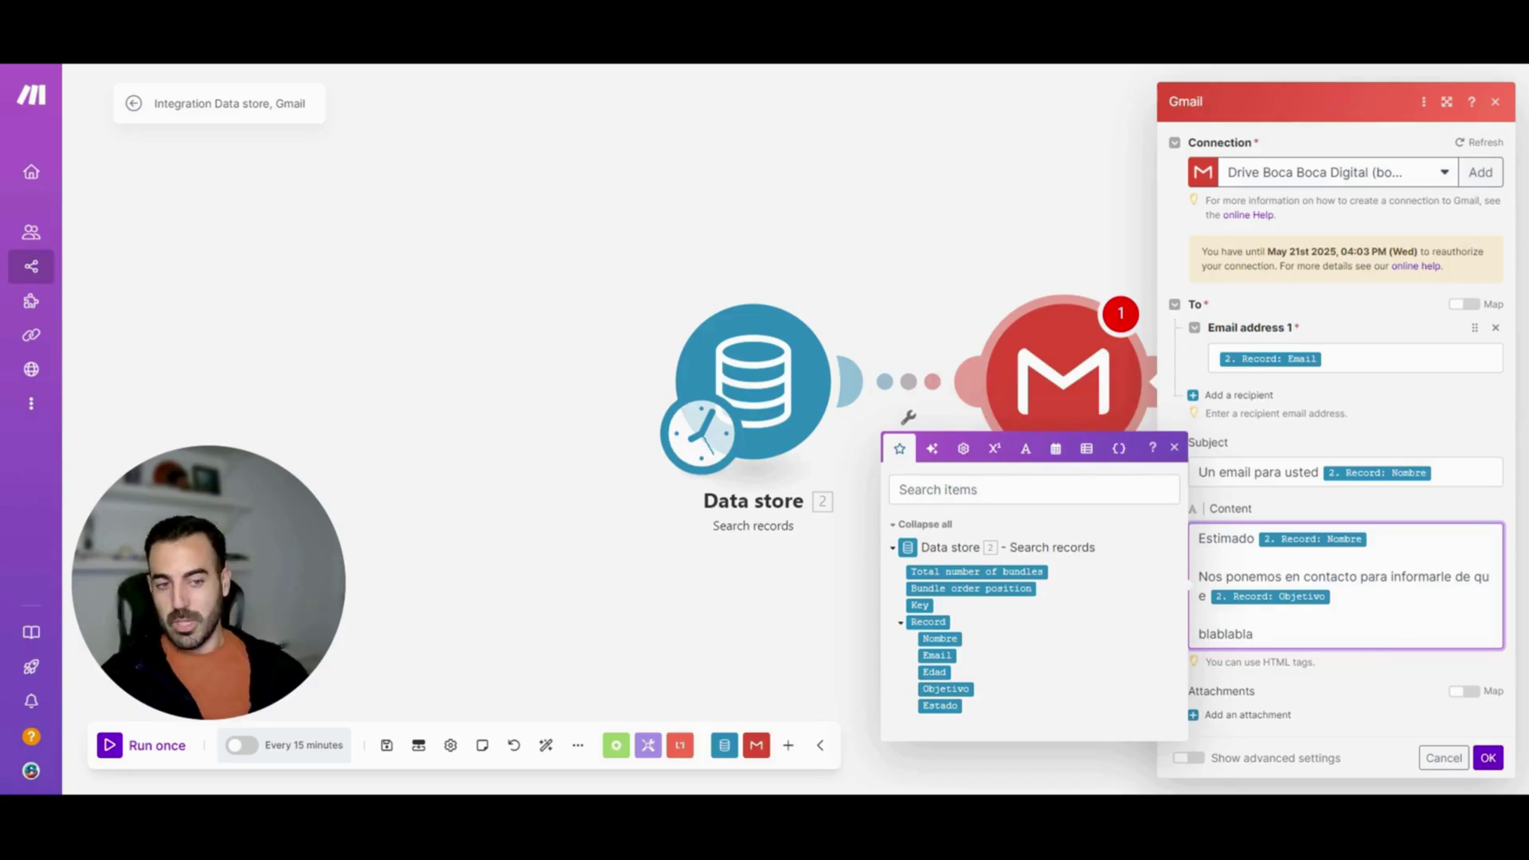
left_click(1488, 757)
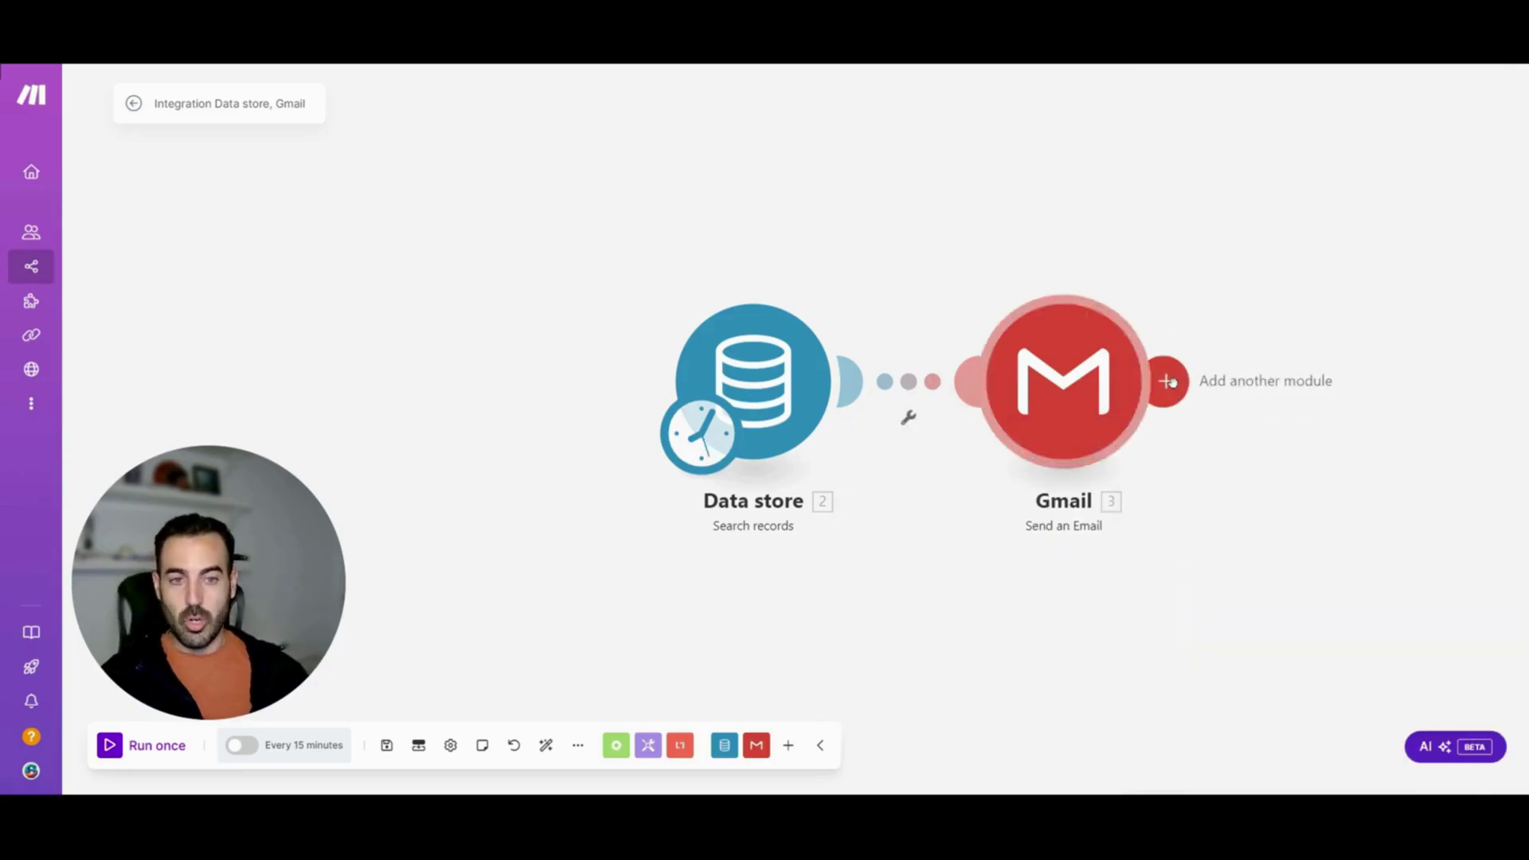
Add a Data store Update a record step on Clientes Seguros after Gmail
left_click(1168, 381)
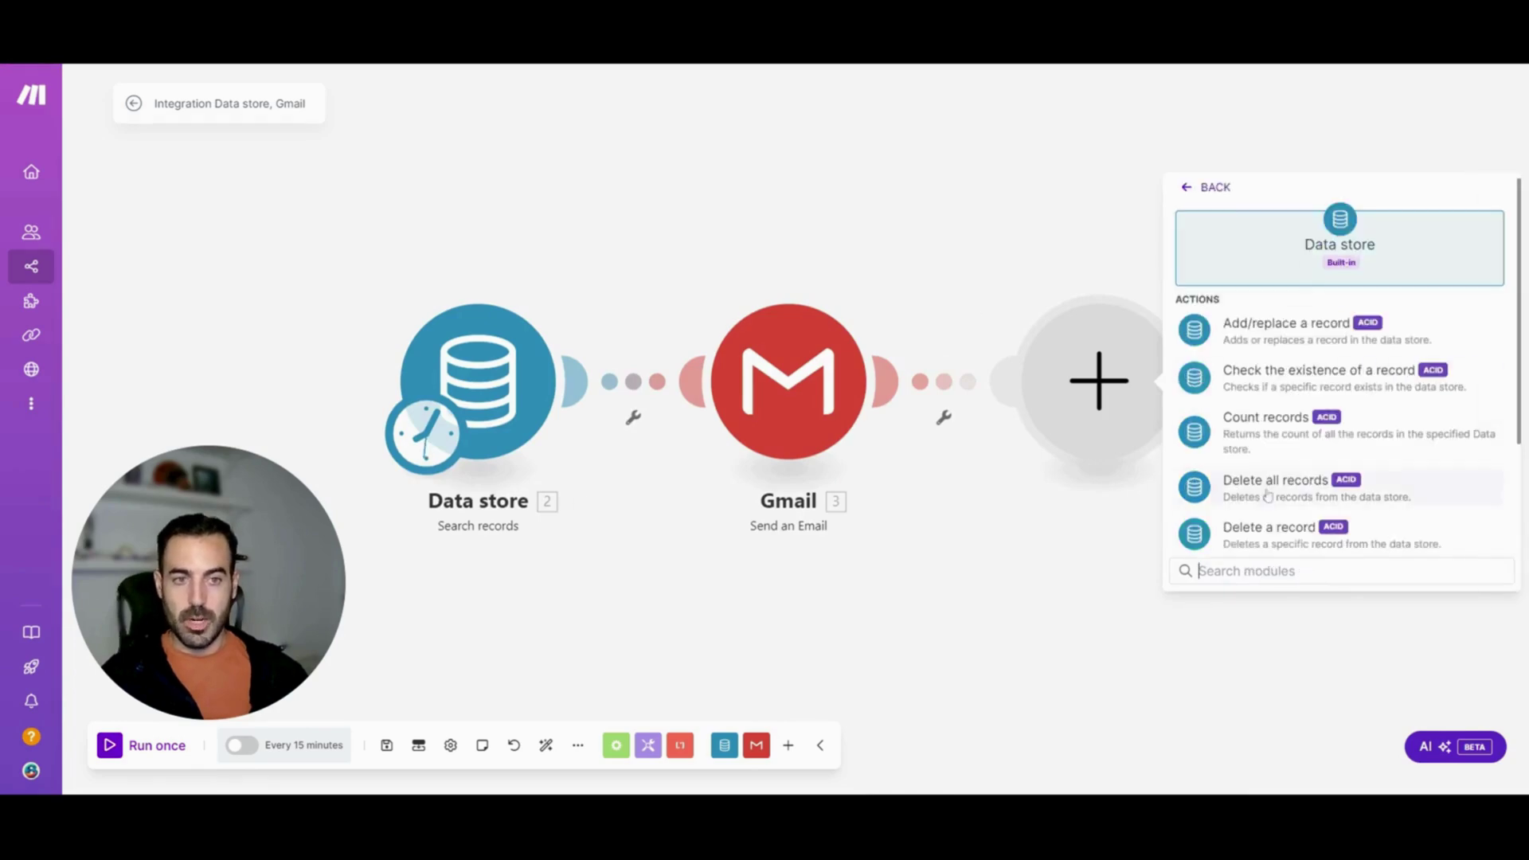
type("update")
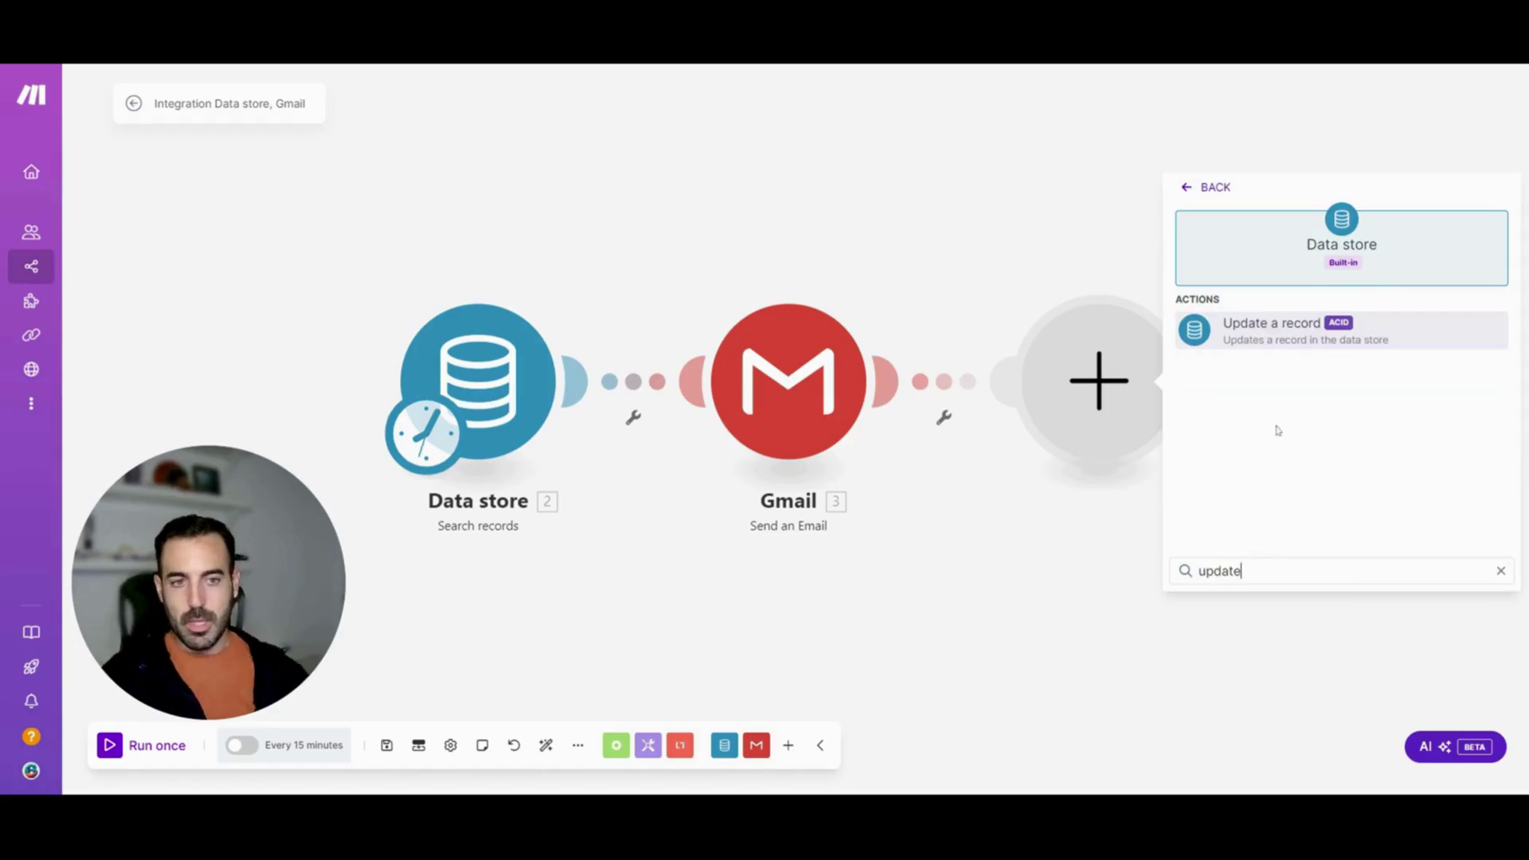
left_click(1272, 331)
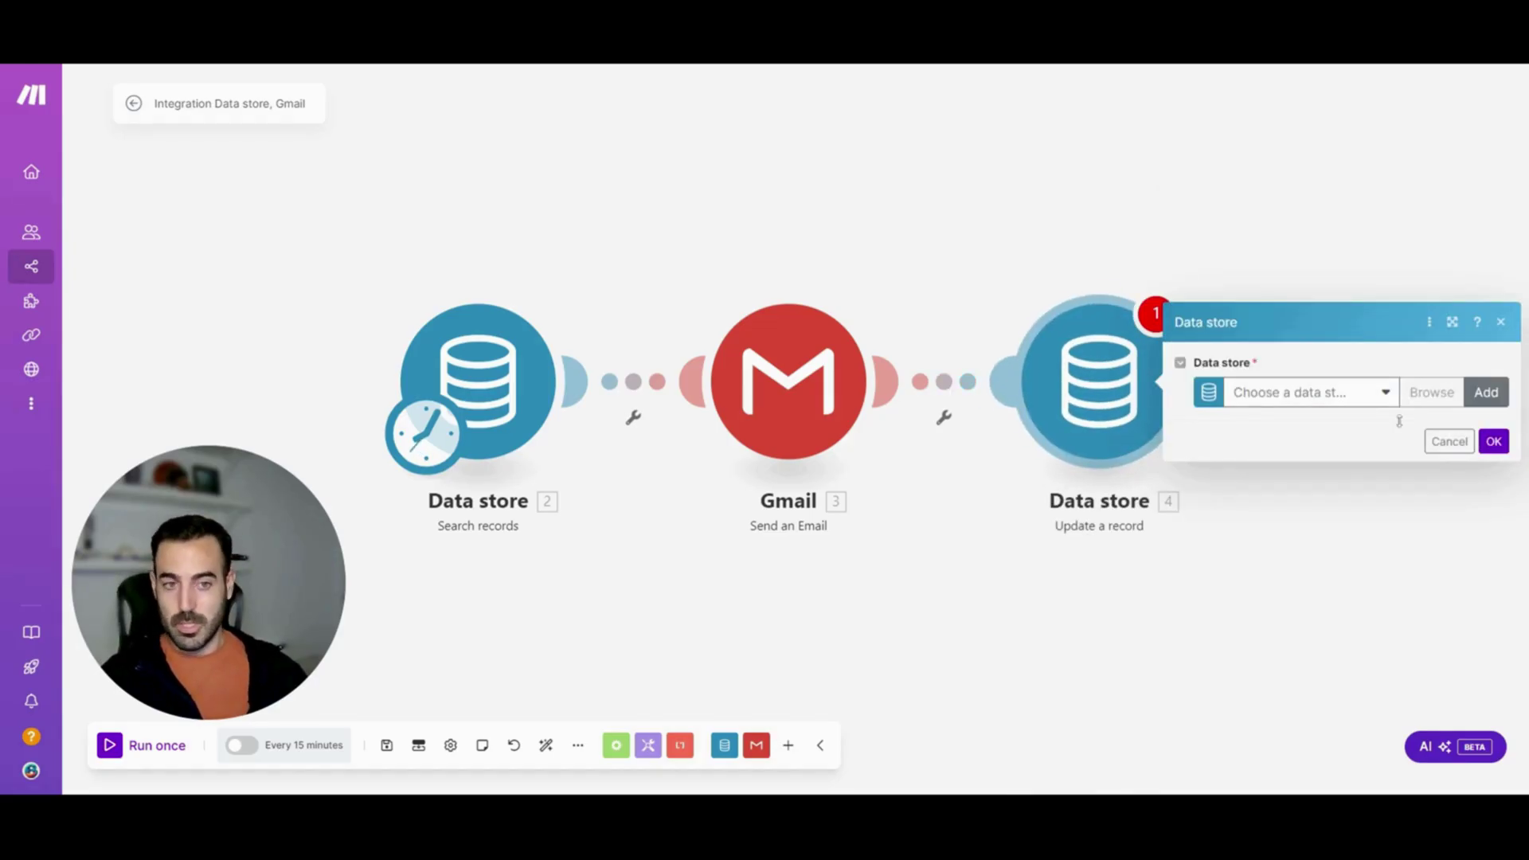
left_click(1324, 395)
left_click(1278, 421)
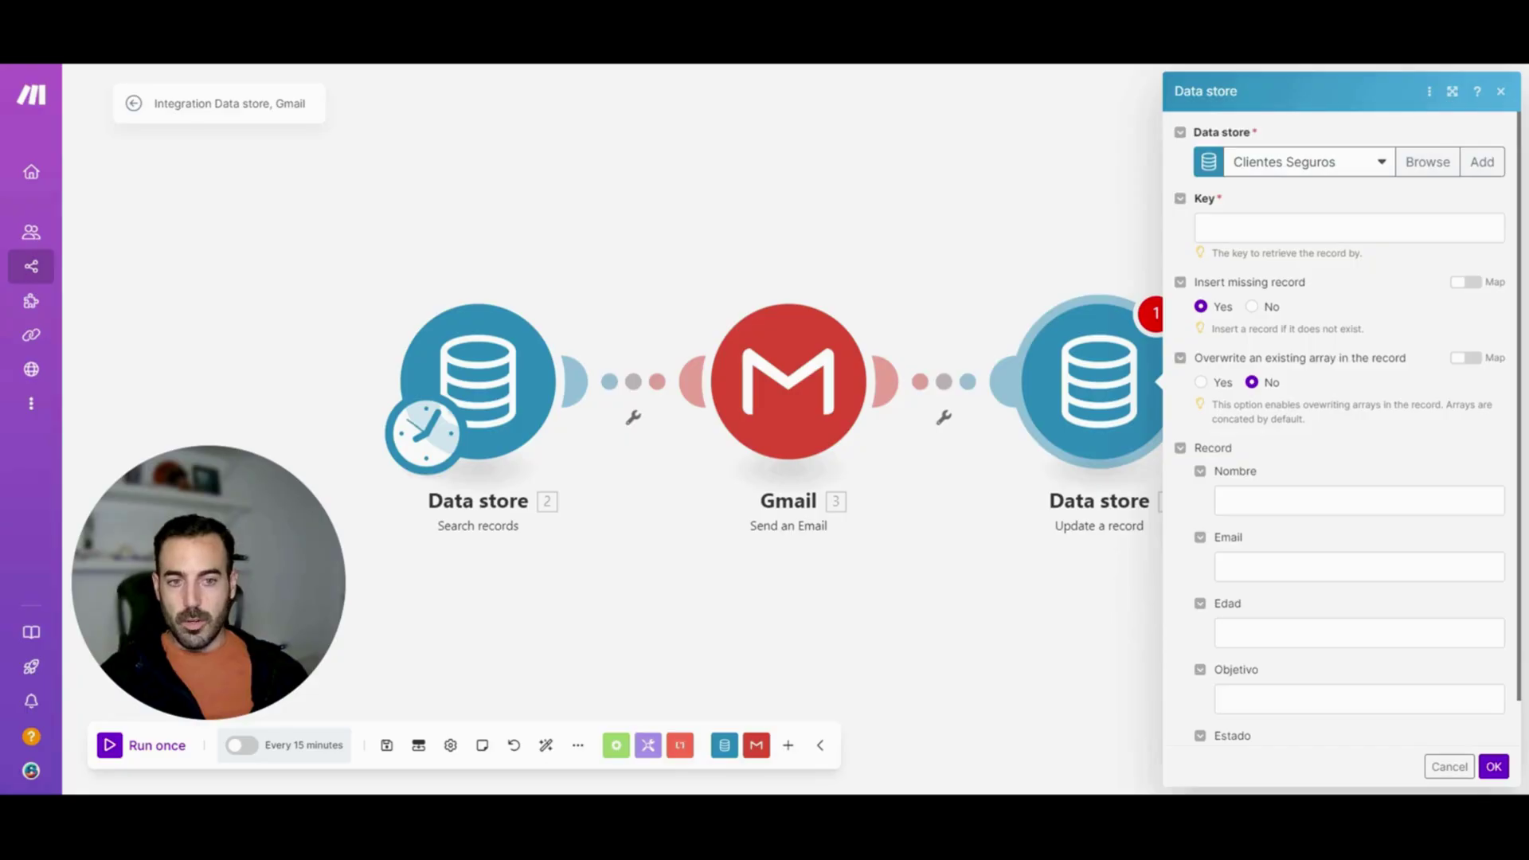
Update only Estado to 'Sí' by the searched record's Key, save, and run once
left_click(1201, 471)
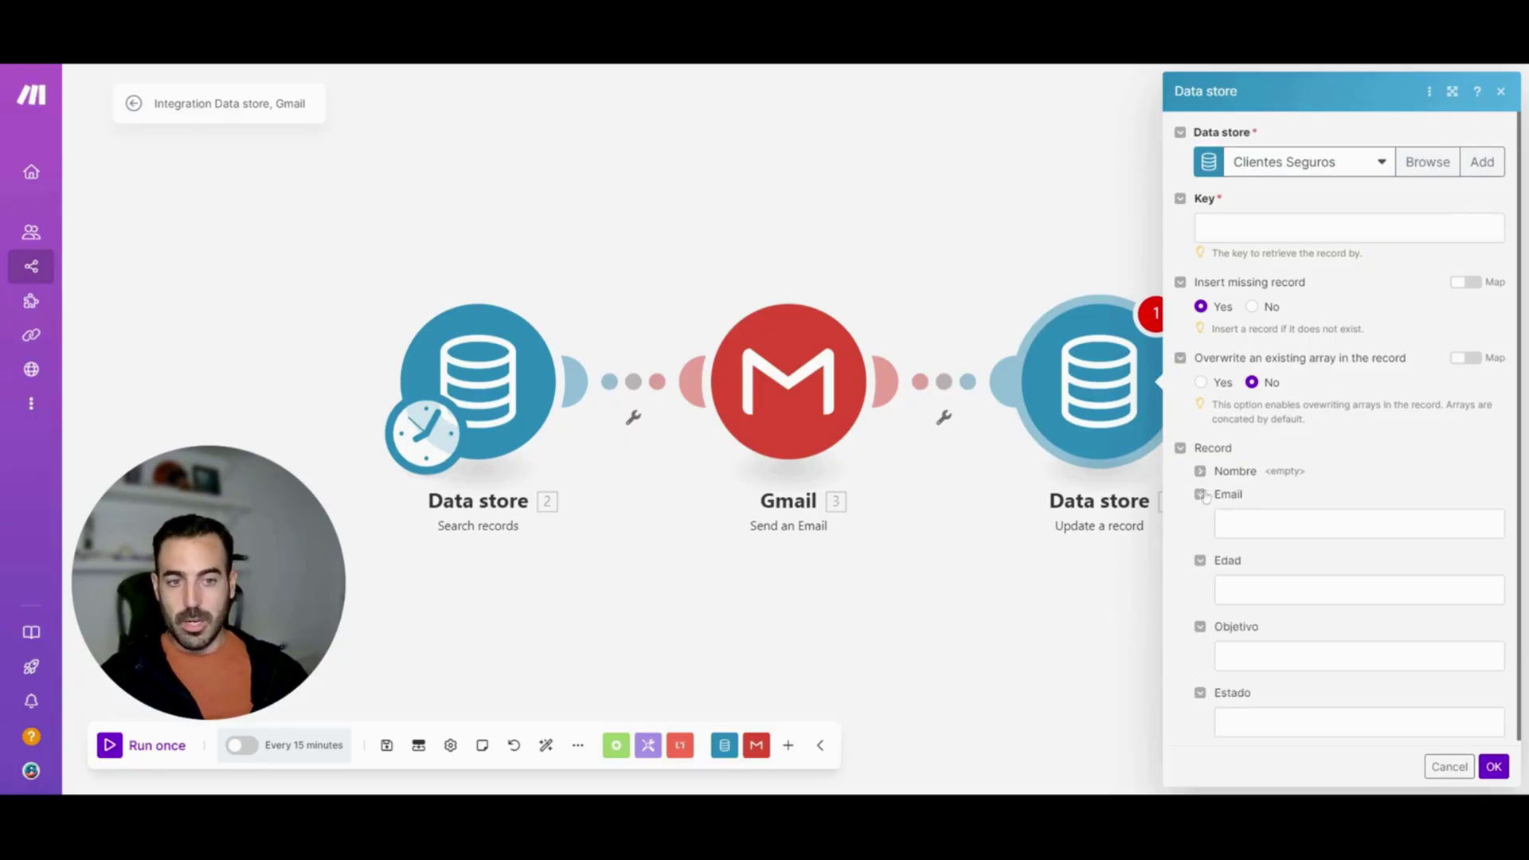
left_click(1201, 494)
left_click(1200, 517)
left_click(1200, 540)
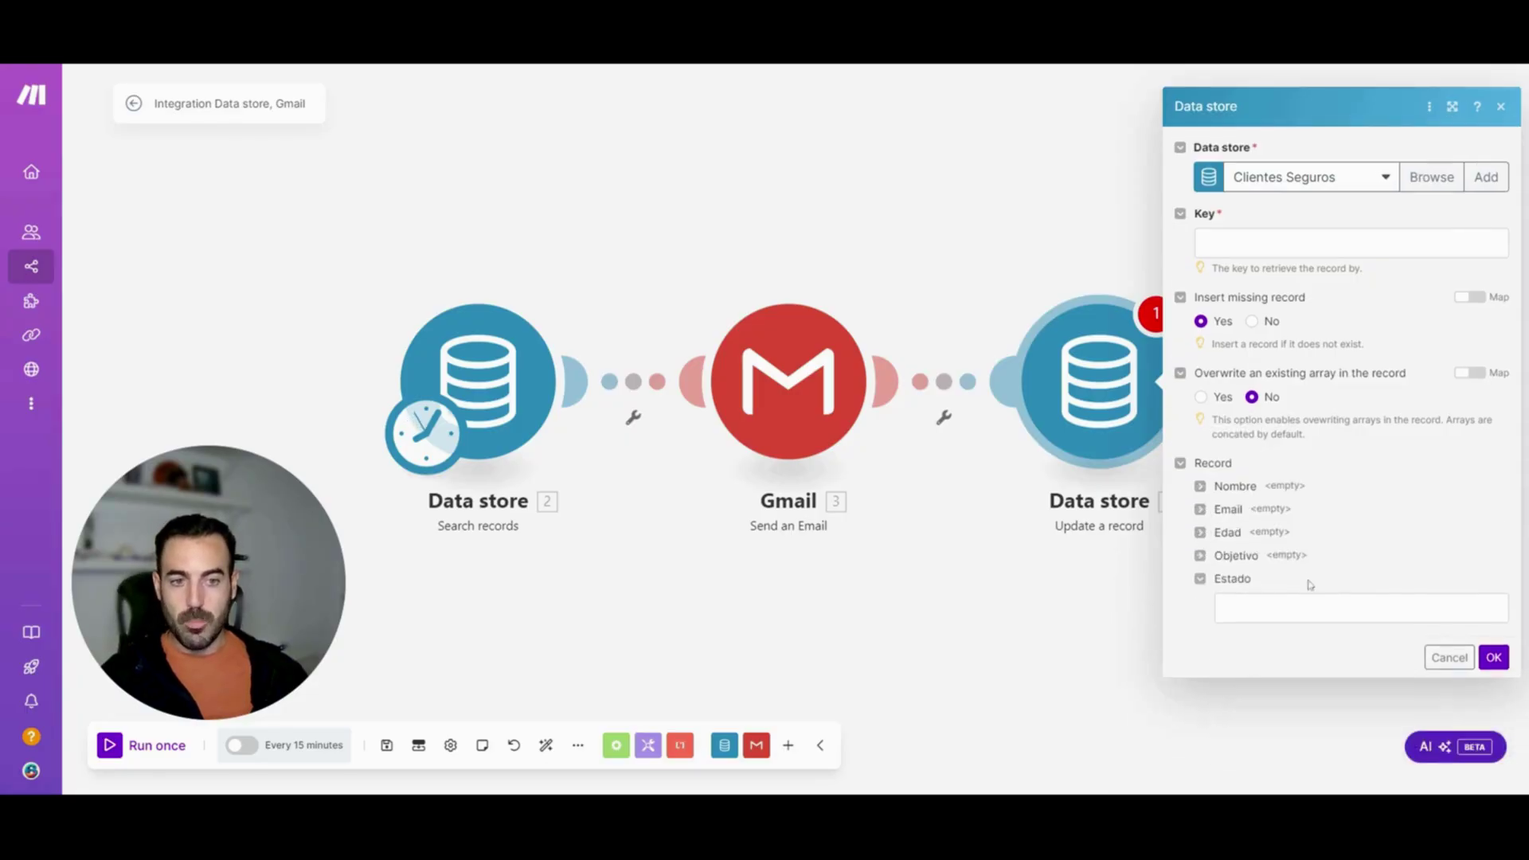
left_click(1361, 609)
type("Sí")
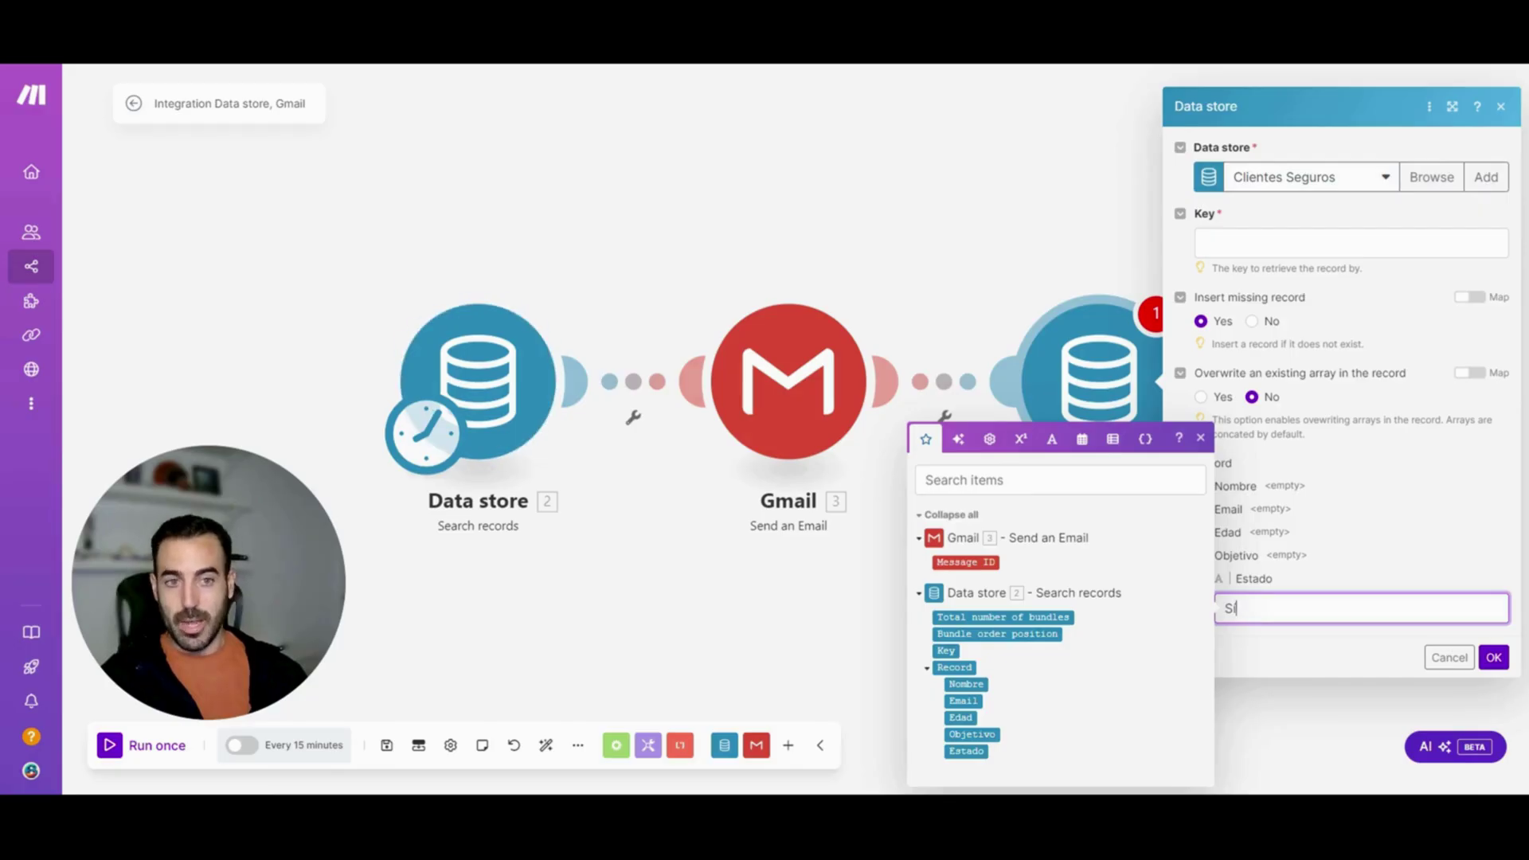
left_click(1346, 243)
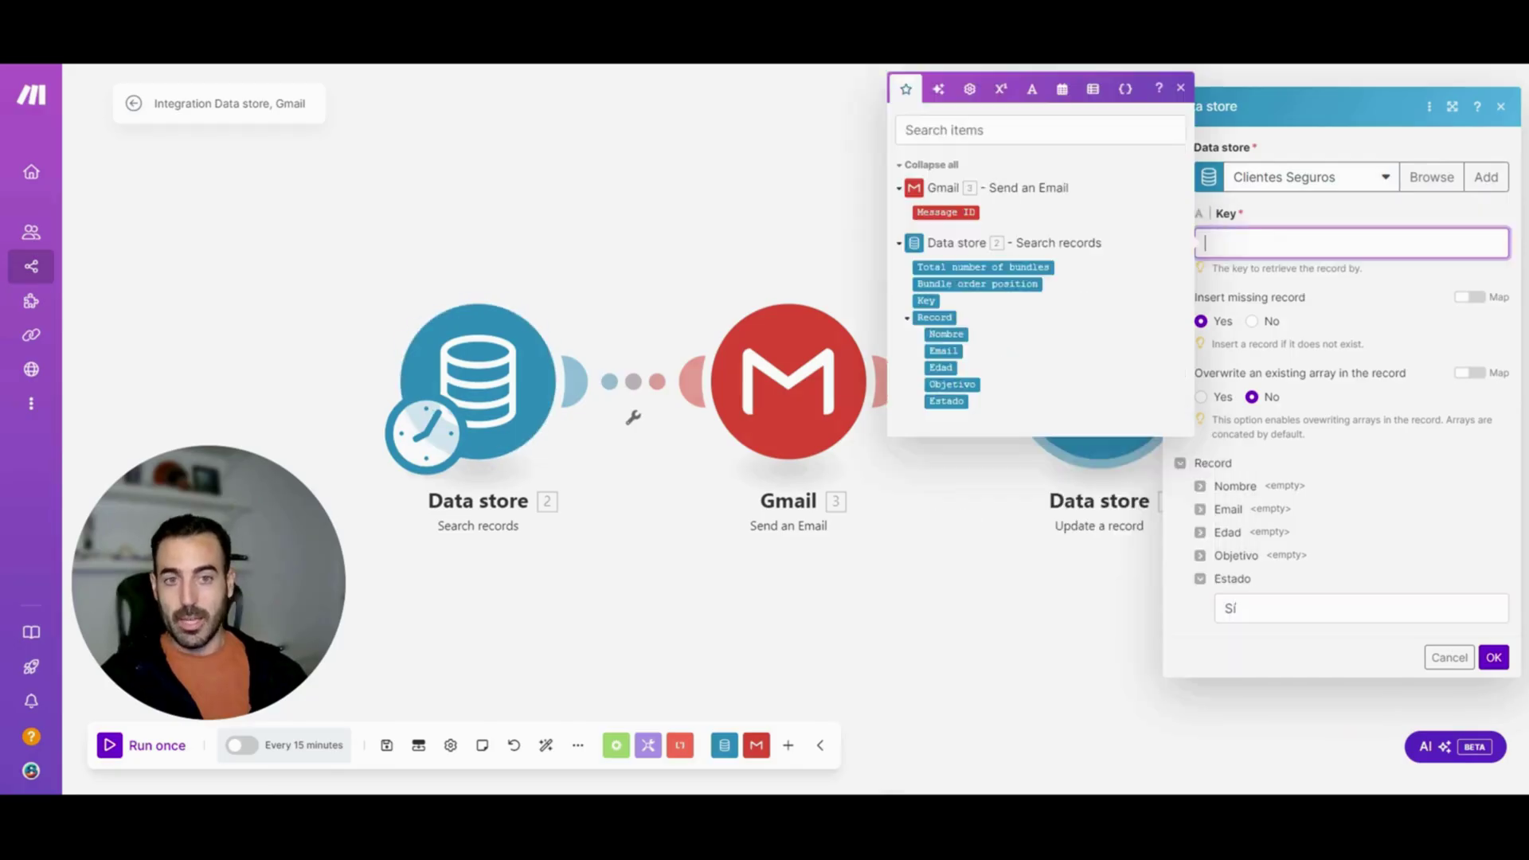
left_click(929, 302)
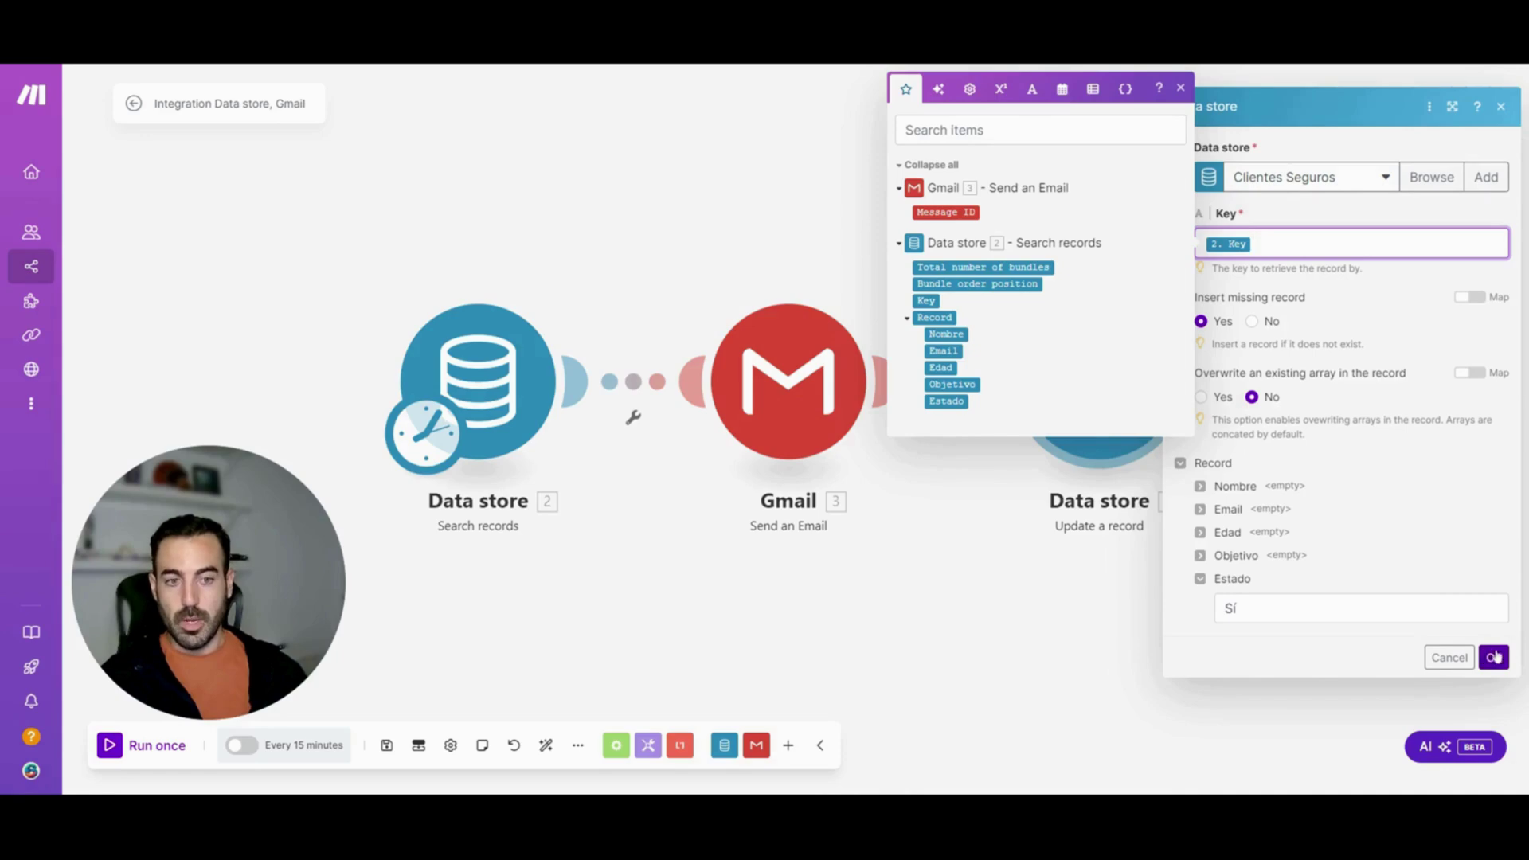
left_click(1495, 657)
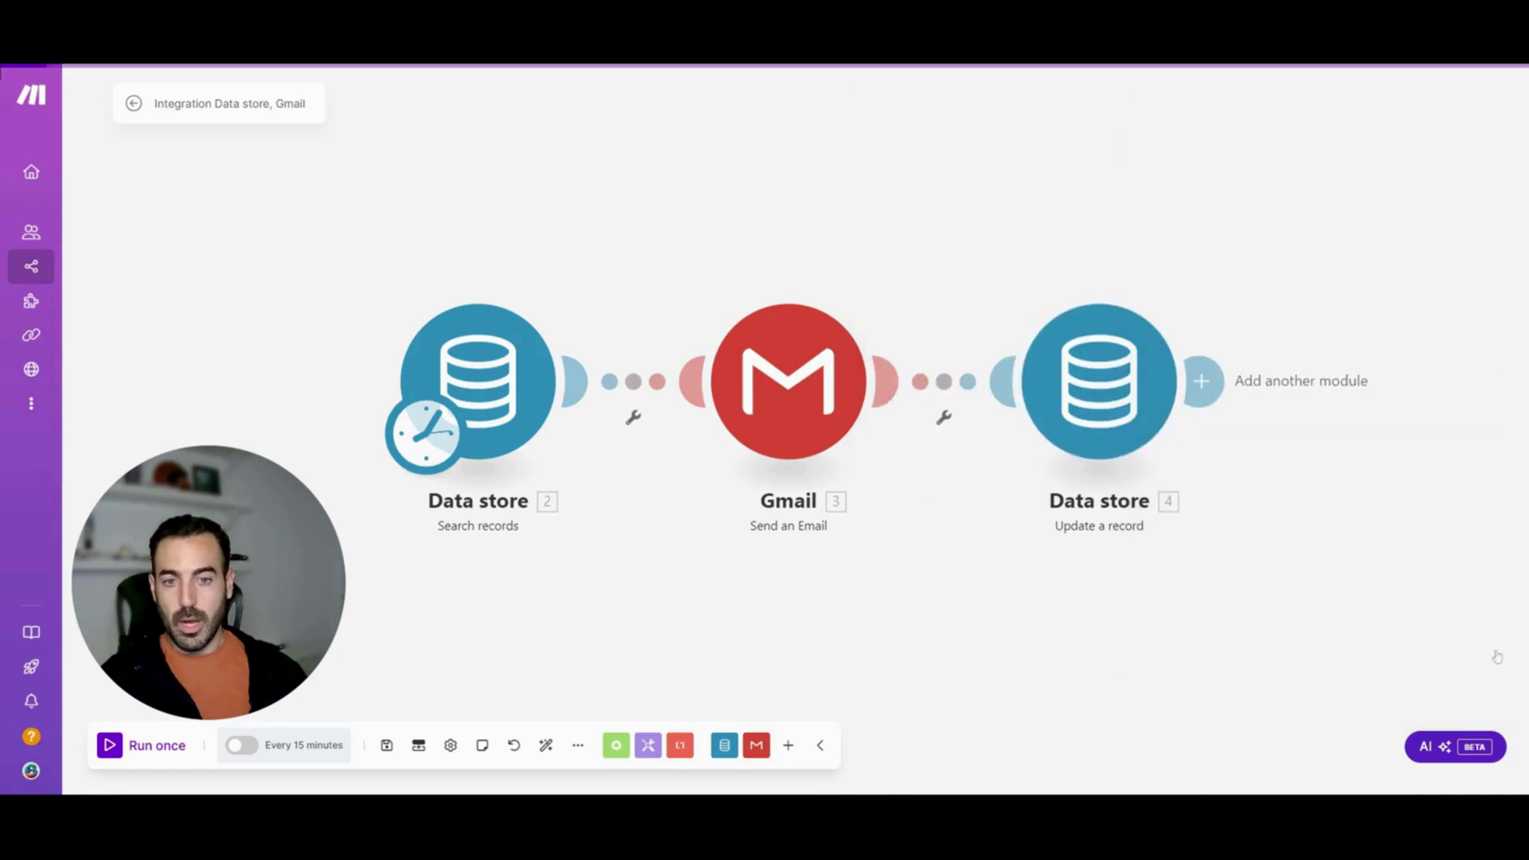
left_click(129, 748)
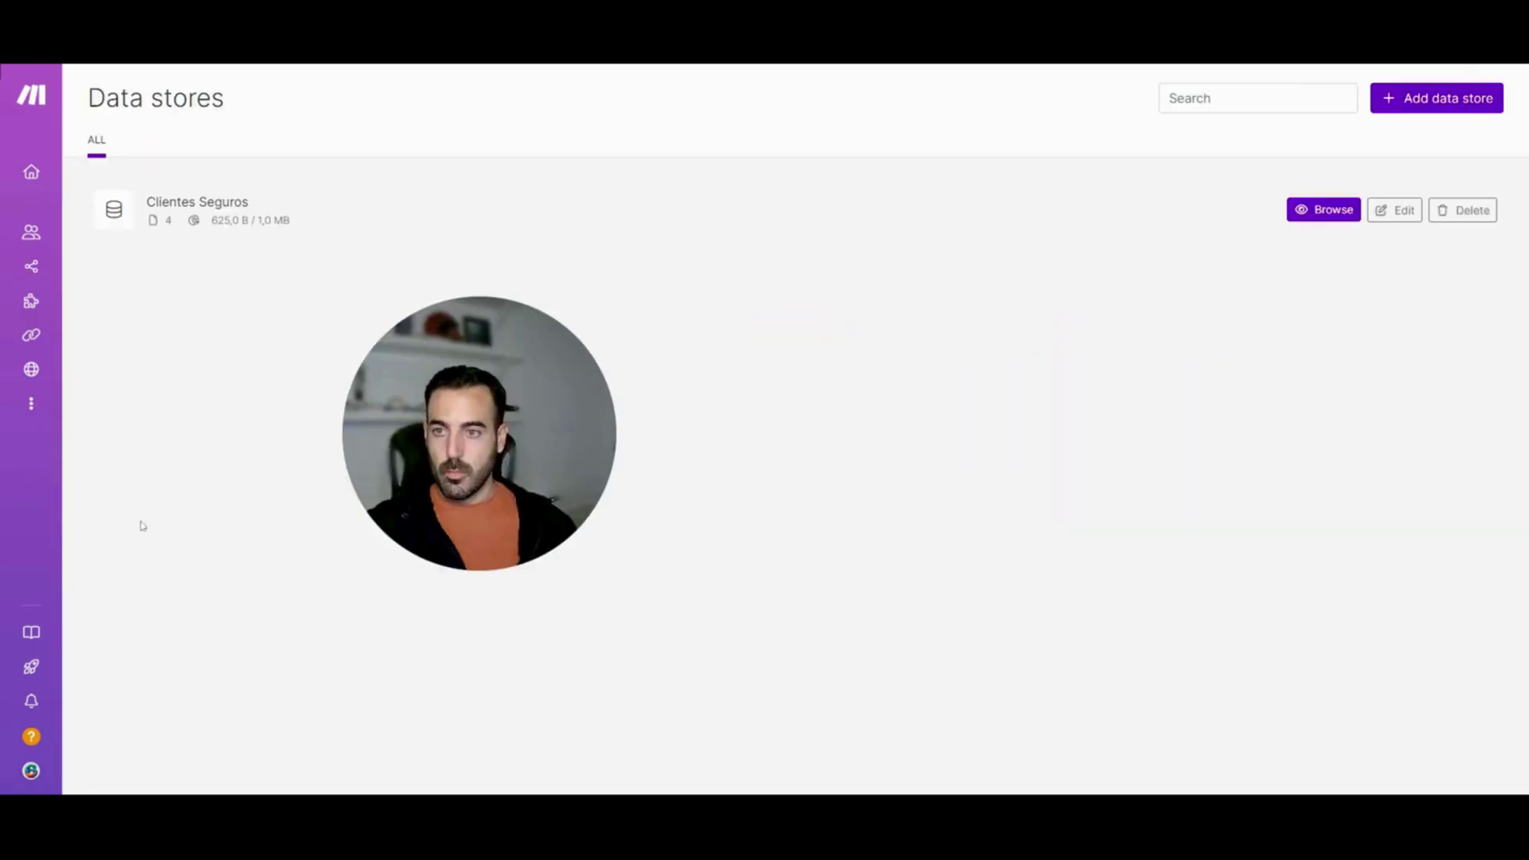
Browse the records stored in the Clientes Seguros data store
left_click(1321, 212)
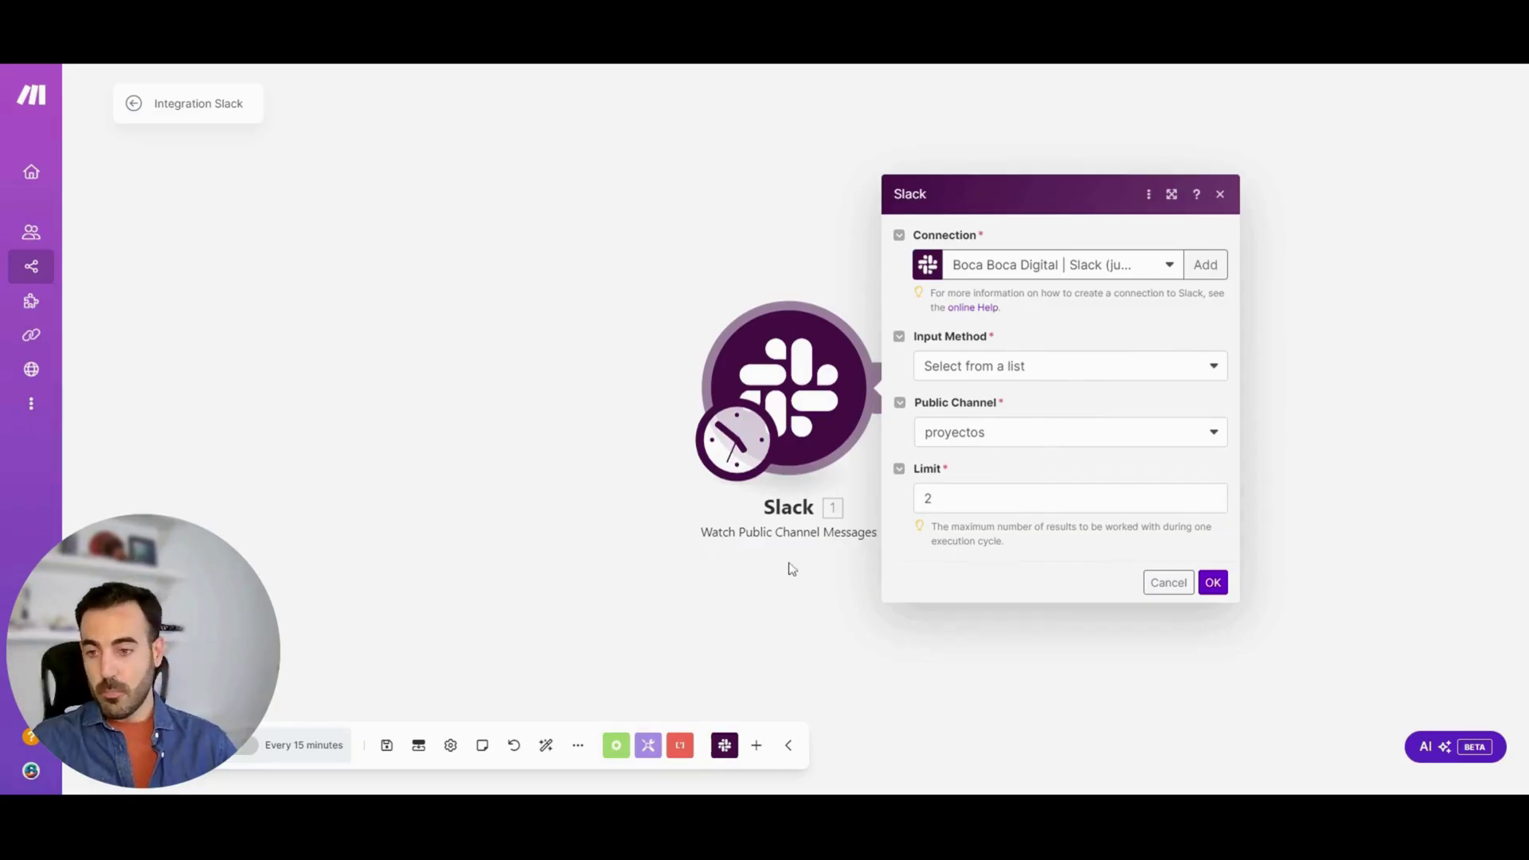
Keep proyectos as the watched channel, set Limit to 1, and start from now on
left_click(1104, 370)
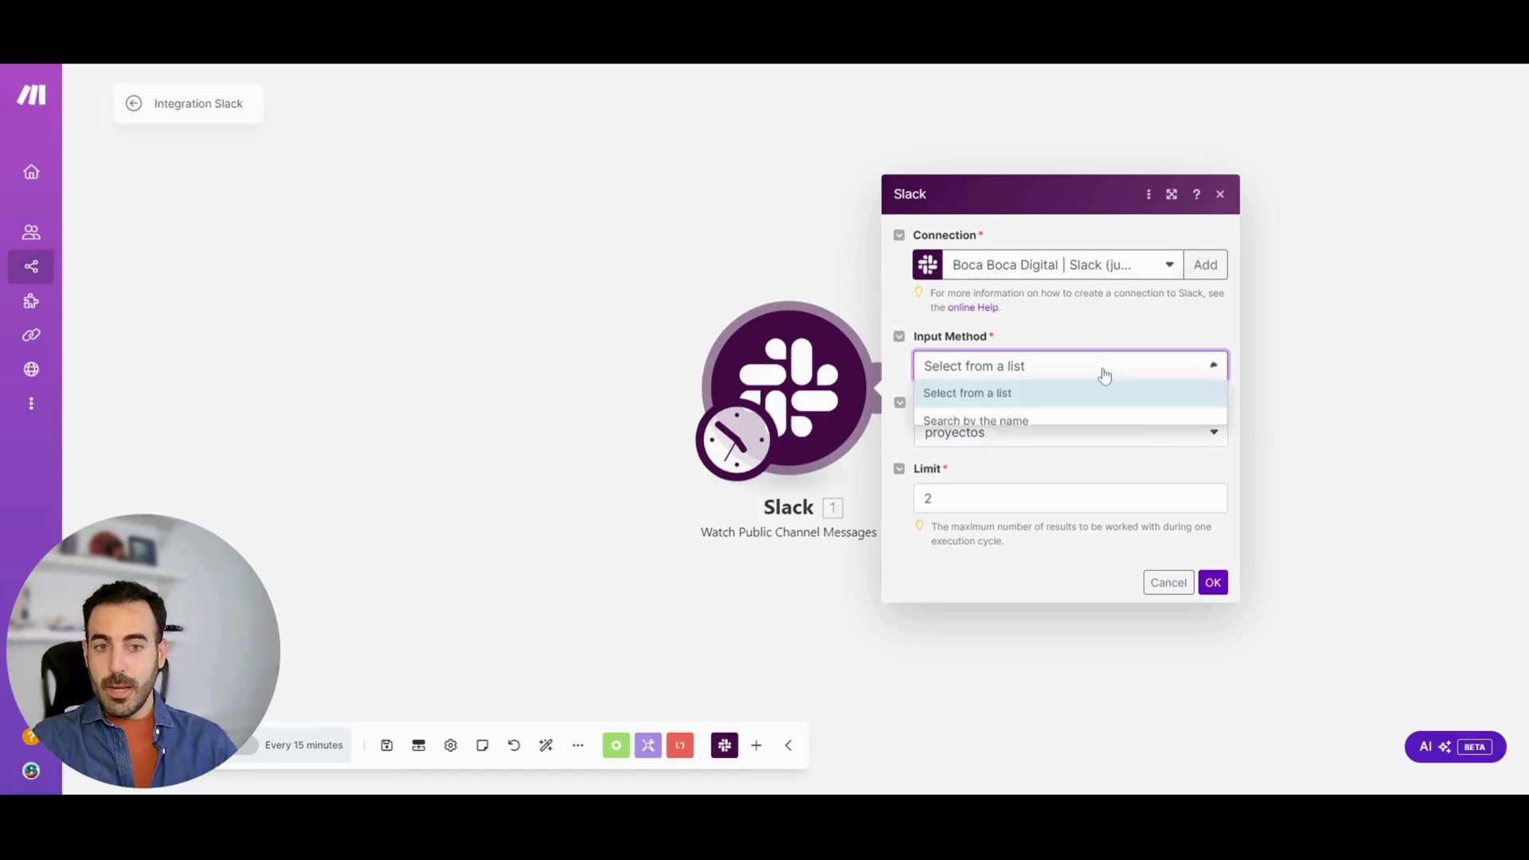
left_click(1103, 368)
left_click(1053, 440)
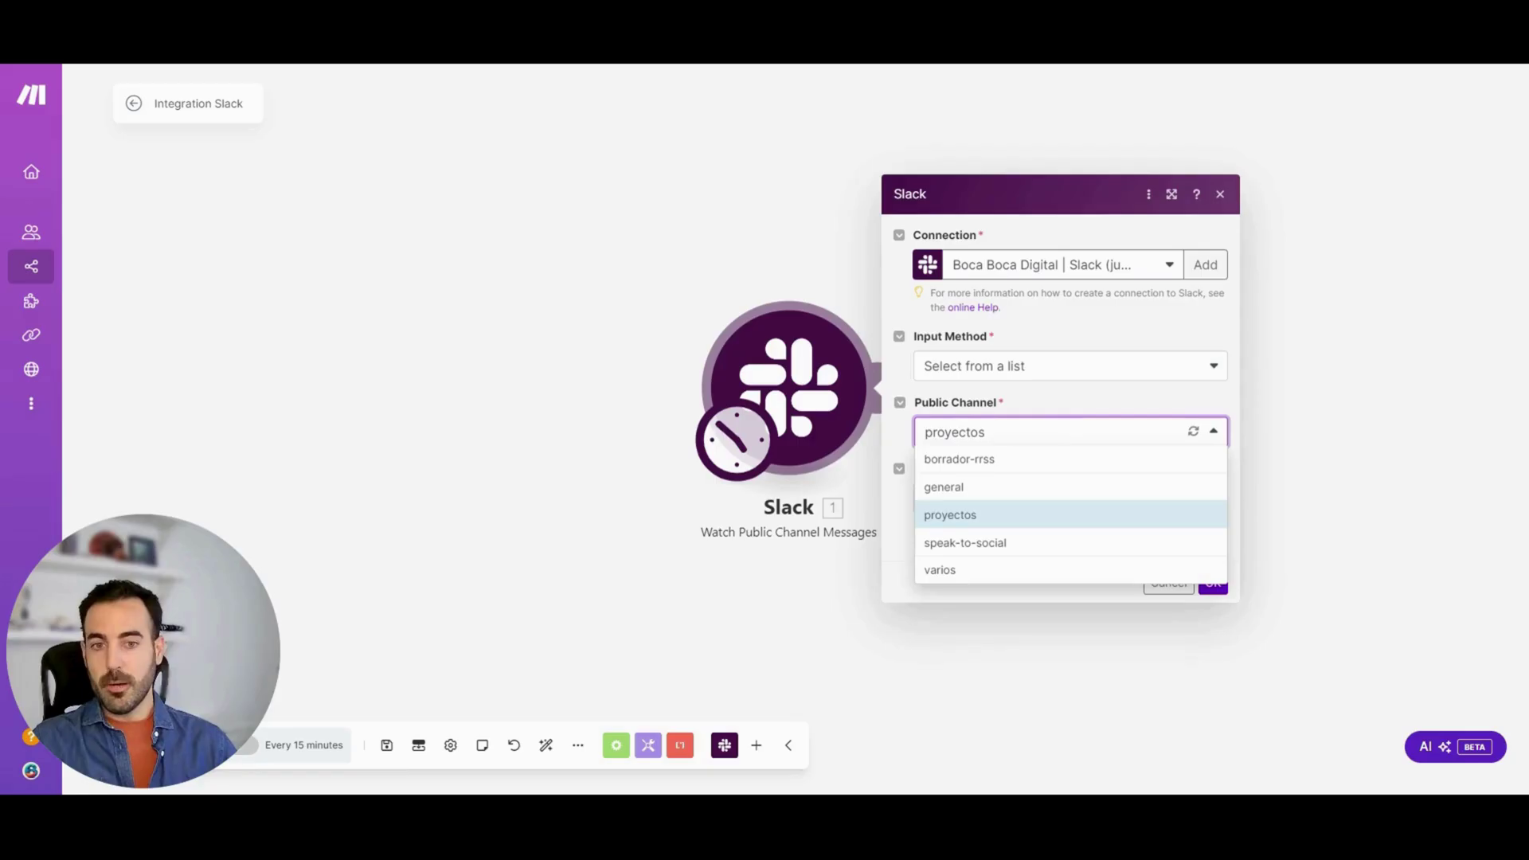
left_click(1066, 403)
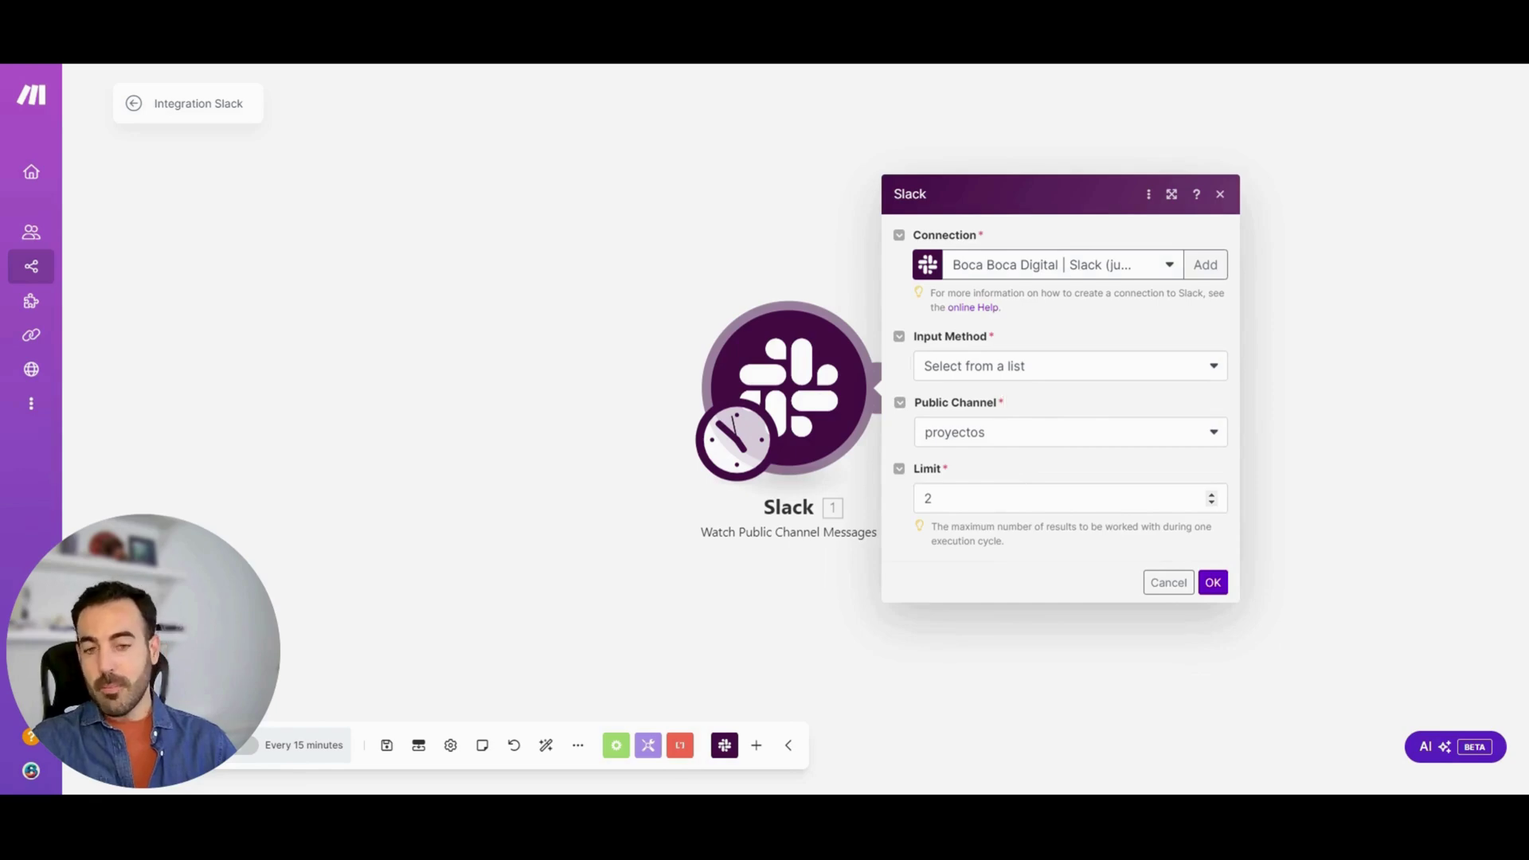
left_click(976, 500)
key("BackSpace")
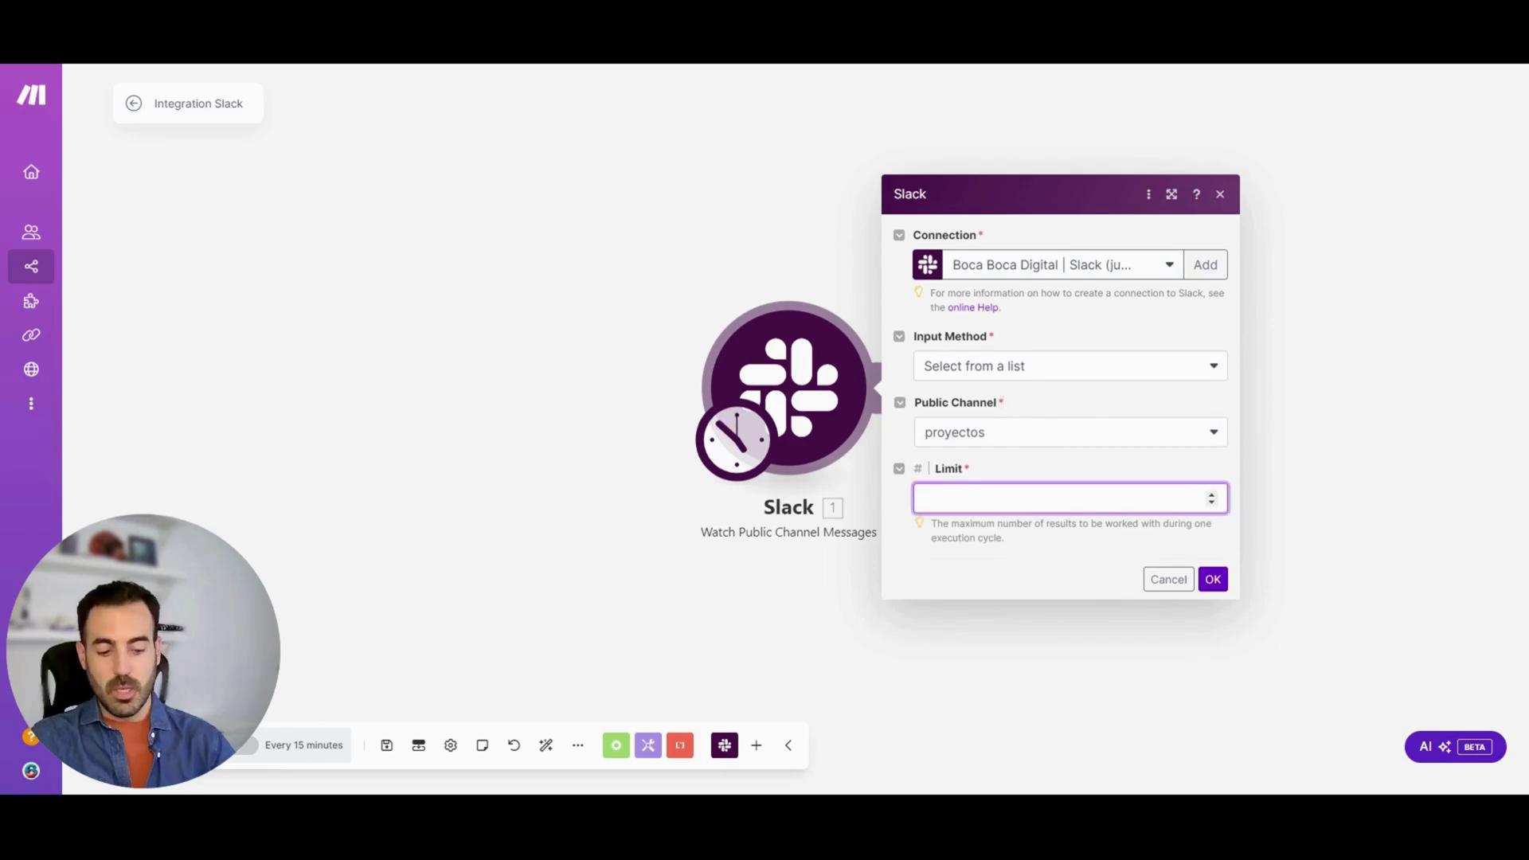
type("1")
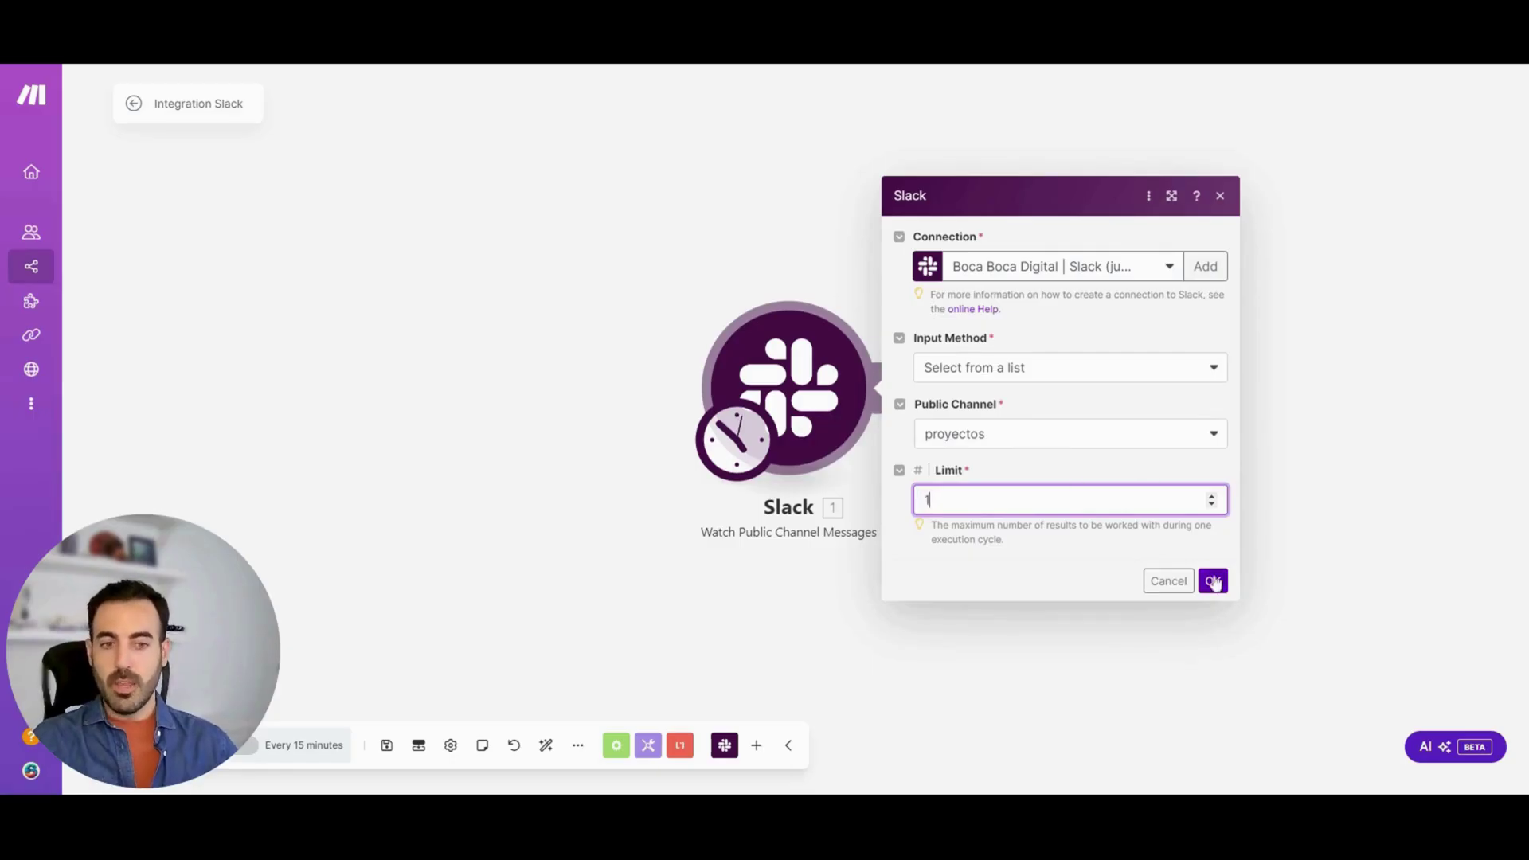
left_click(1214, 581)
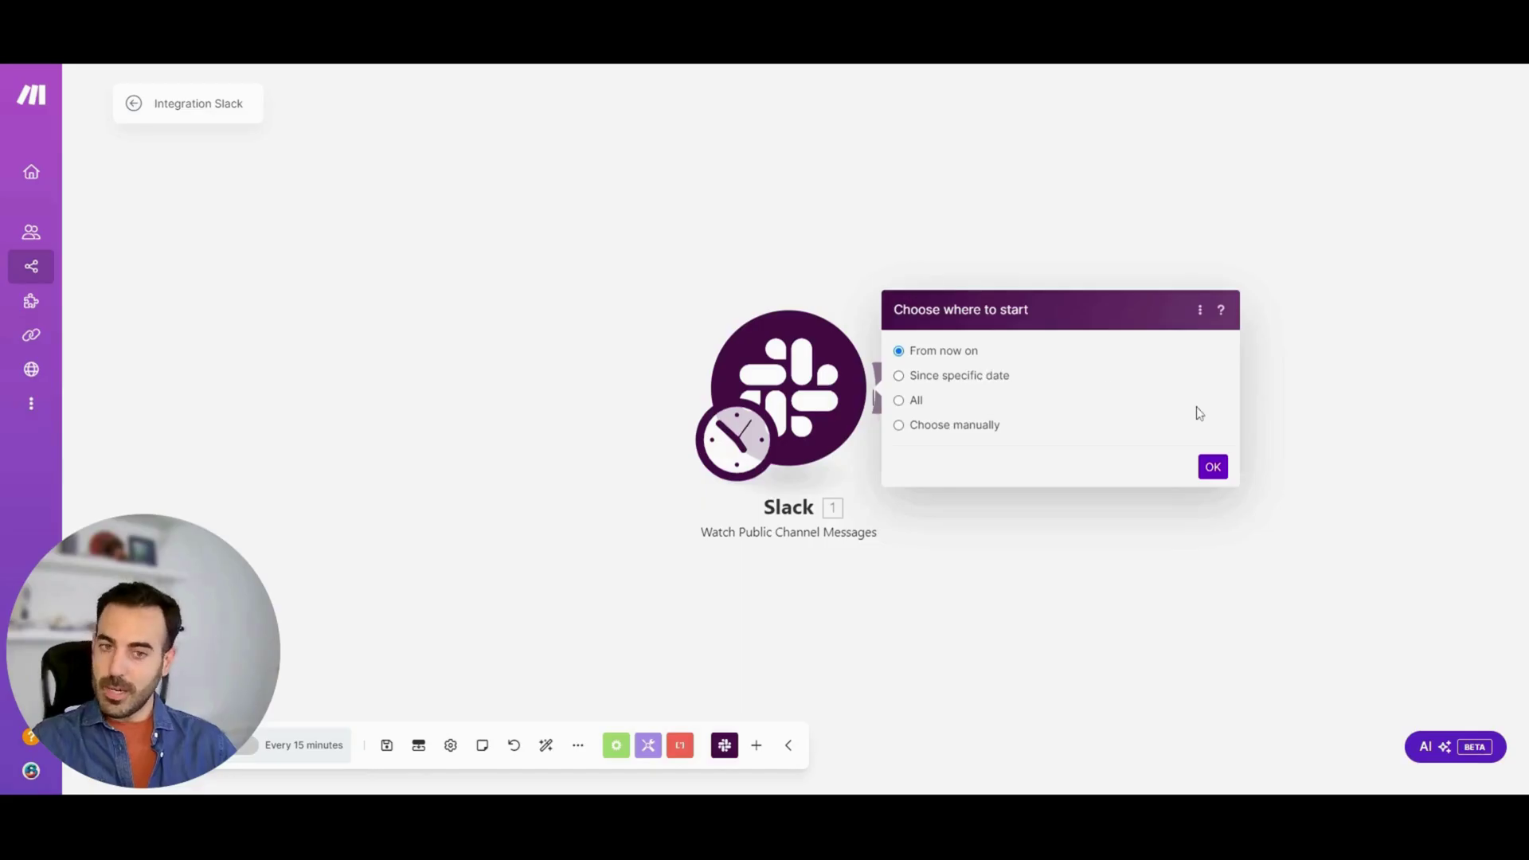
left_click(1212, 469)
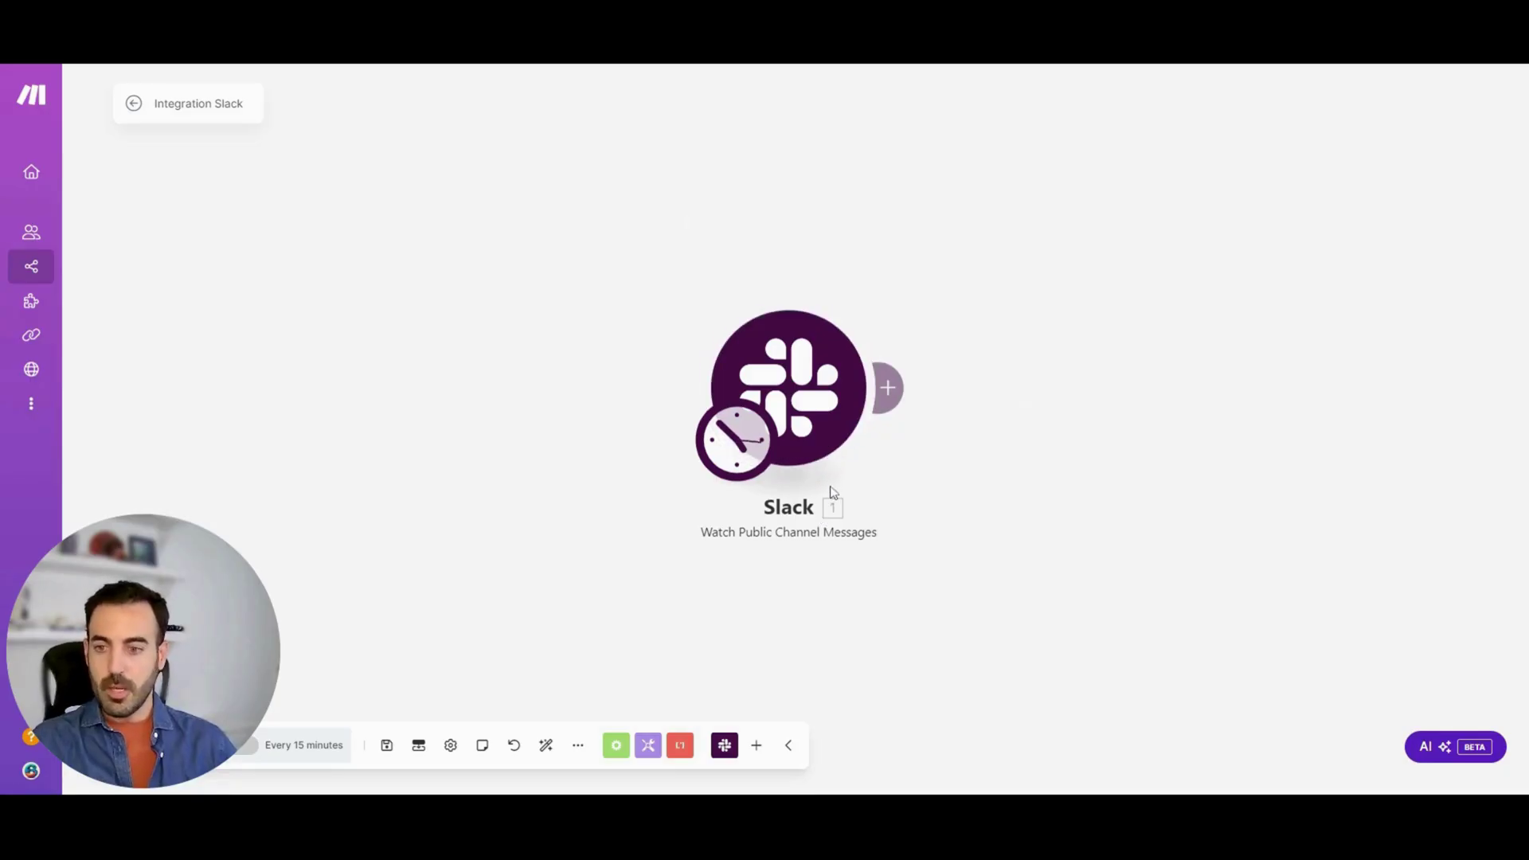
Add an OpenAI Create a Completion step using Chat Completion after the Slack trigger
left_click(893, 387)
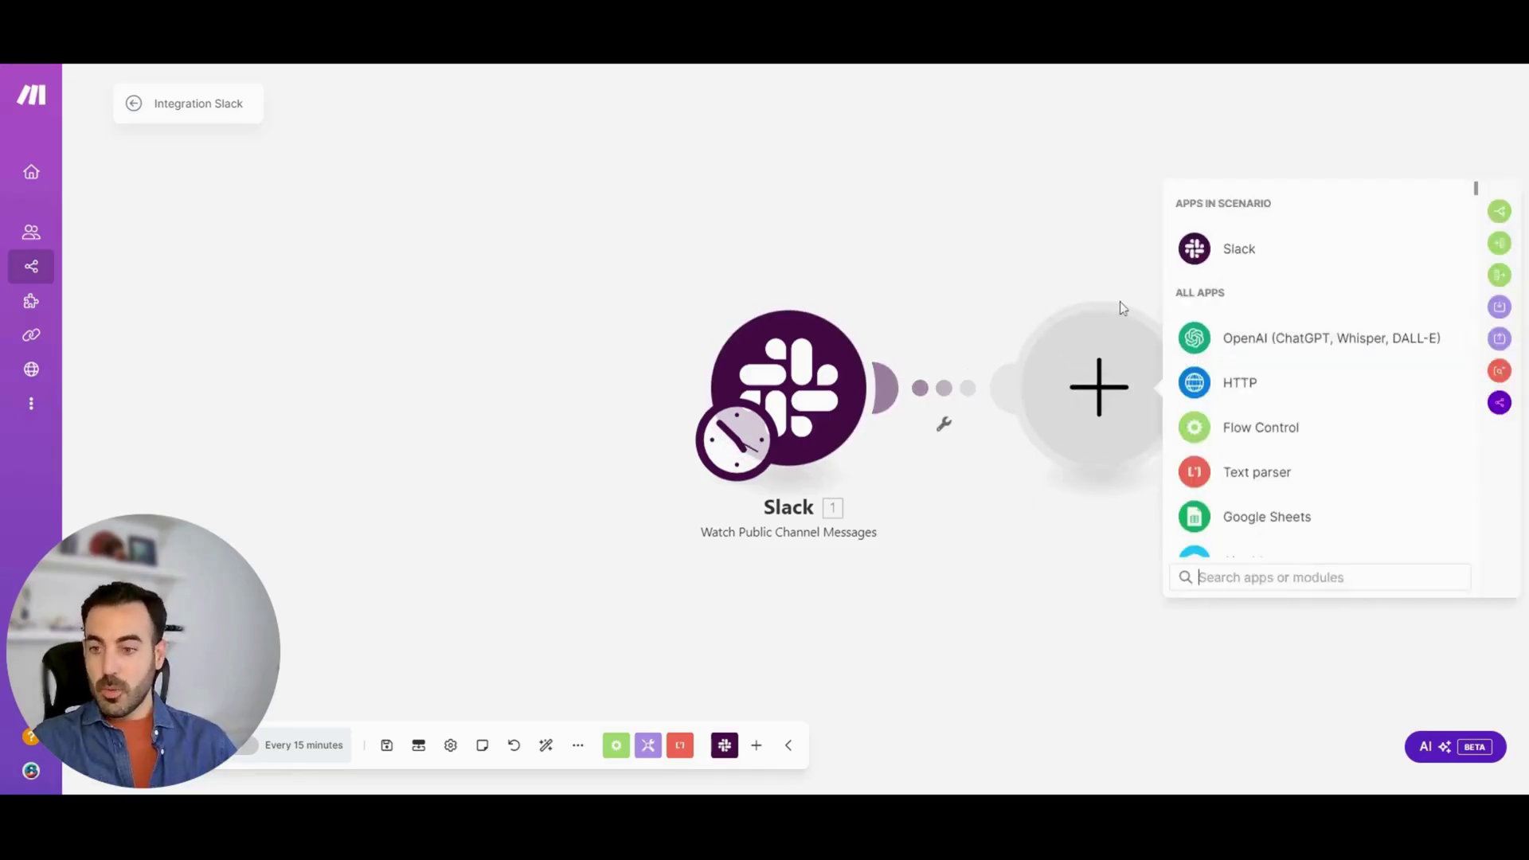
left_click(1256, 338)
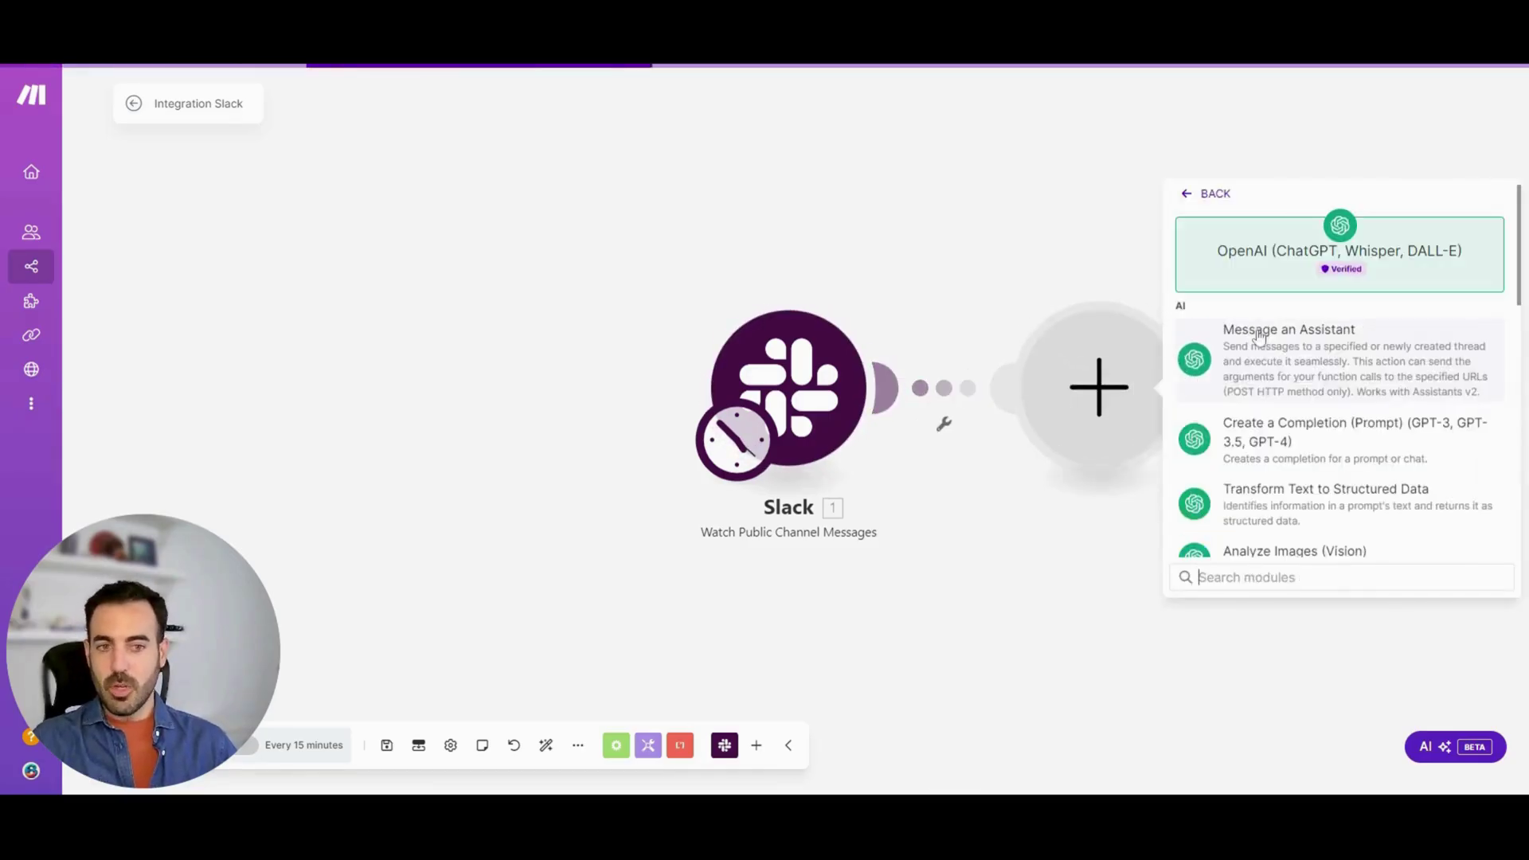
left_click(1327, 448)
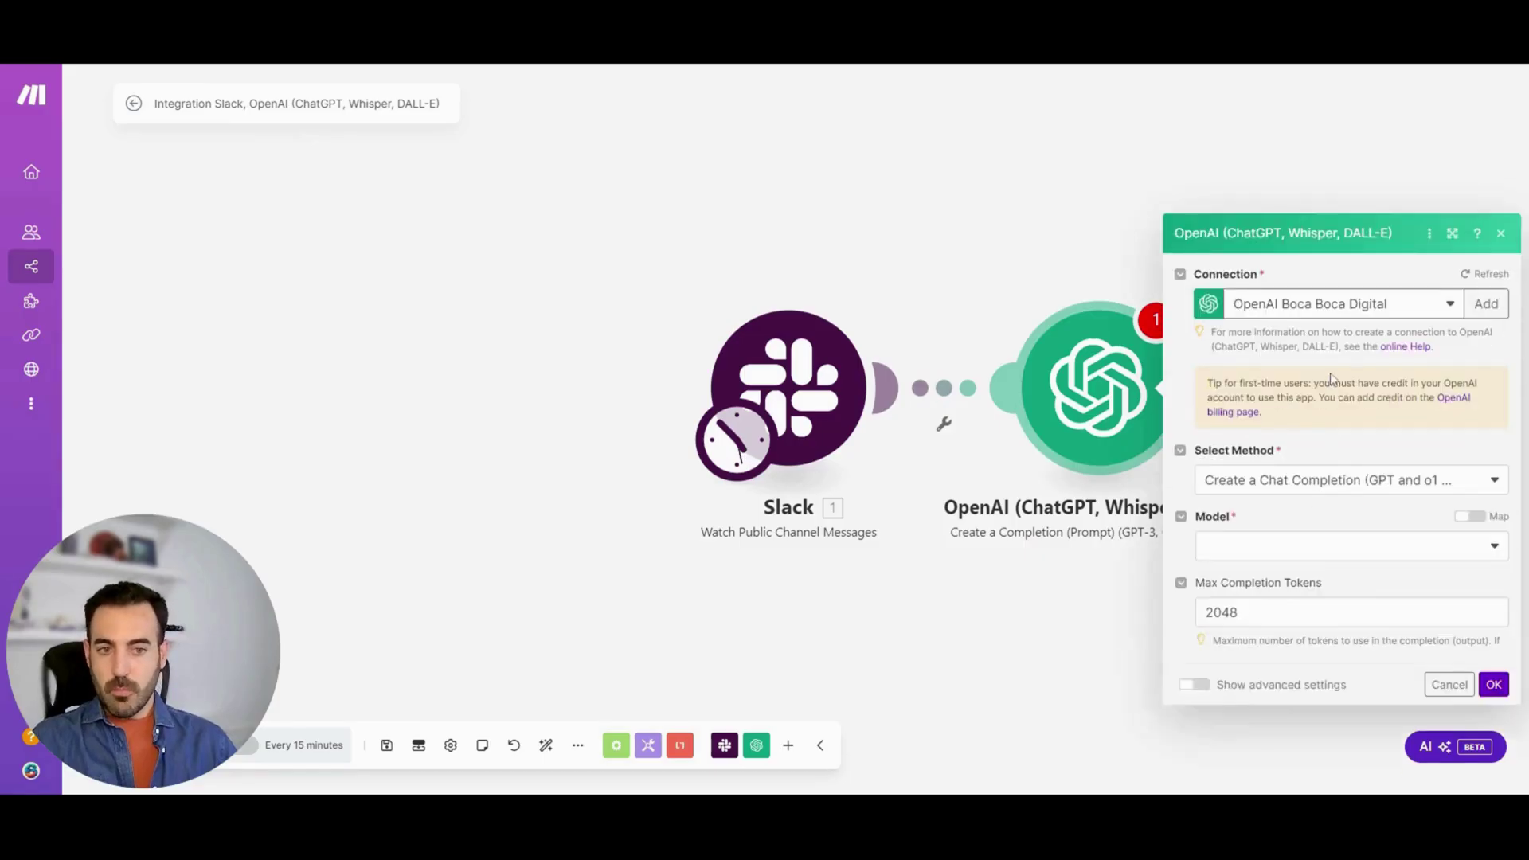
left_click(1292, 354)
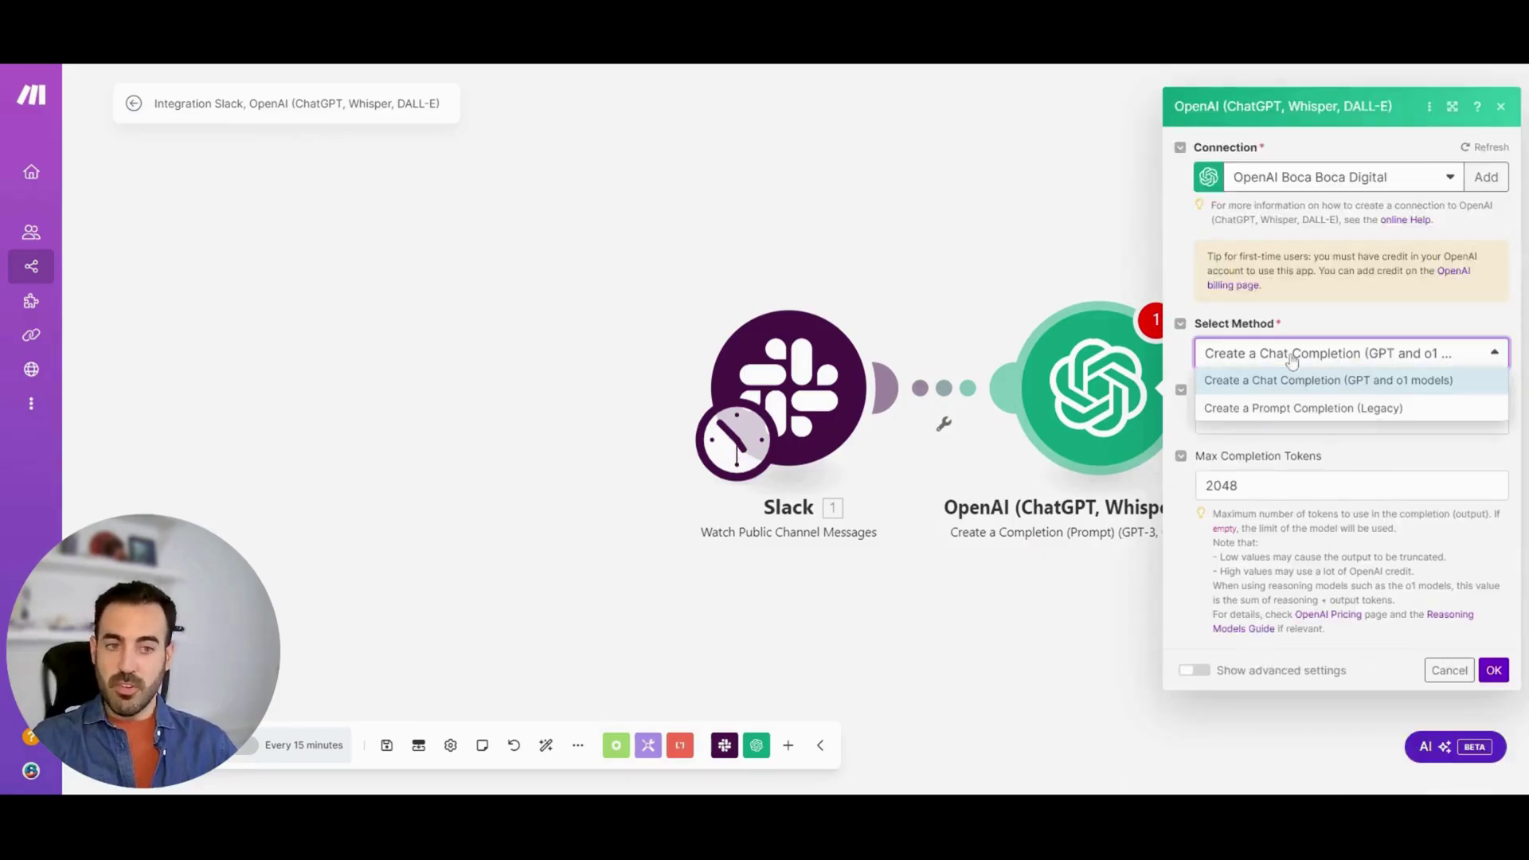
left_click(1330, 303)
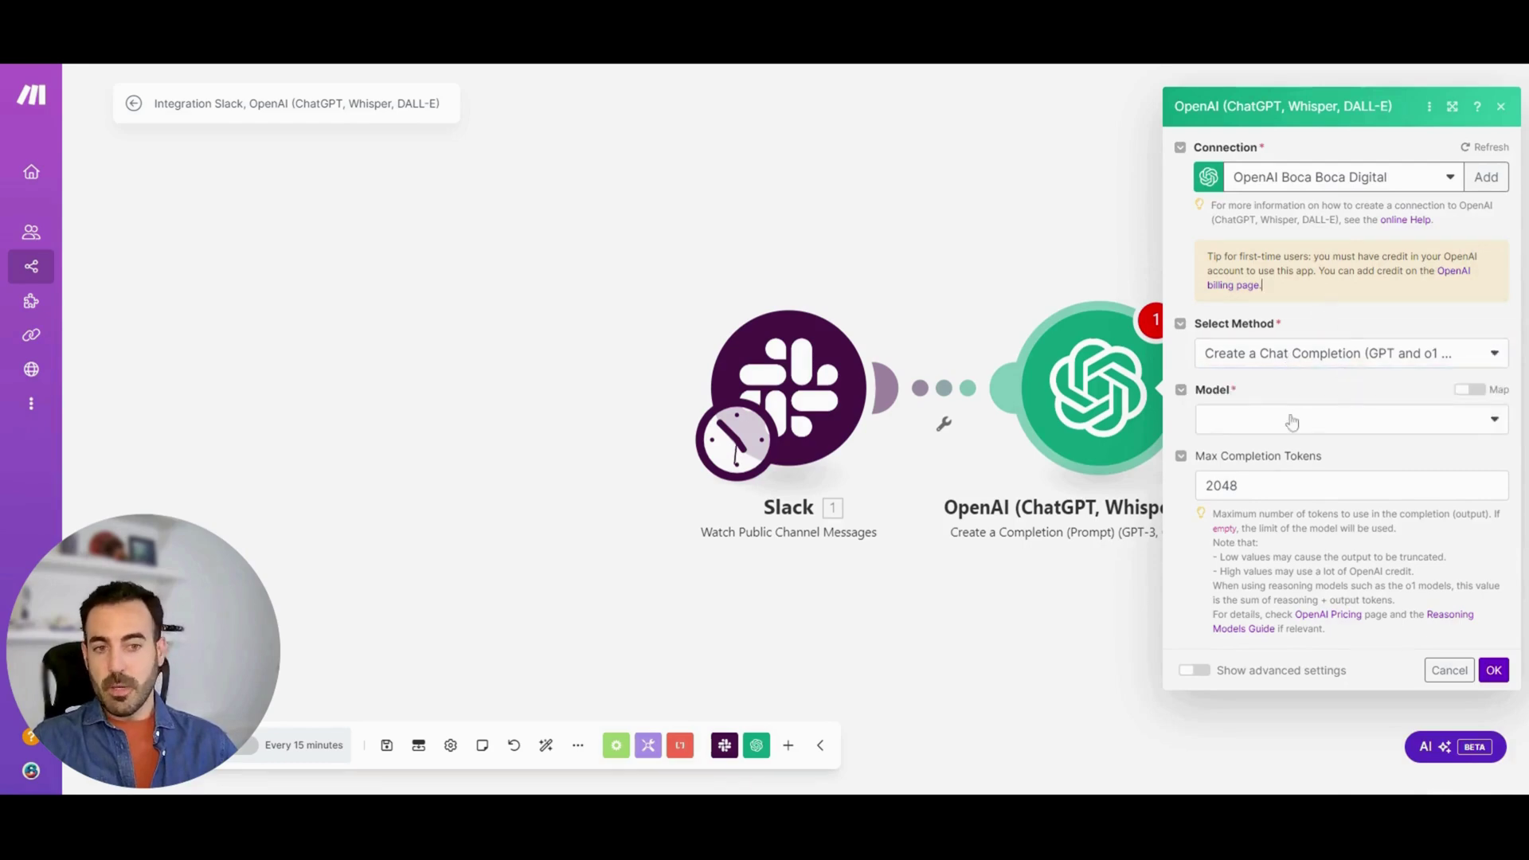
Choose model gpt-4o-mini, add a System-role message, and close the settings
left_click(1291, 419)
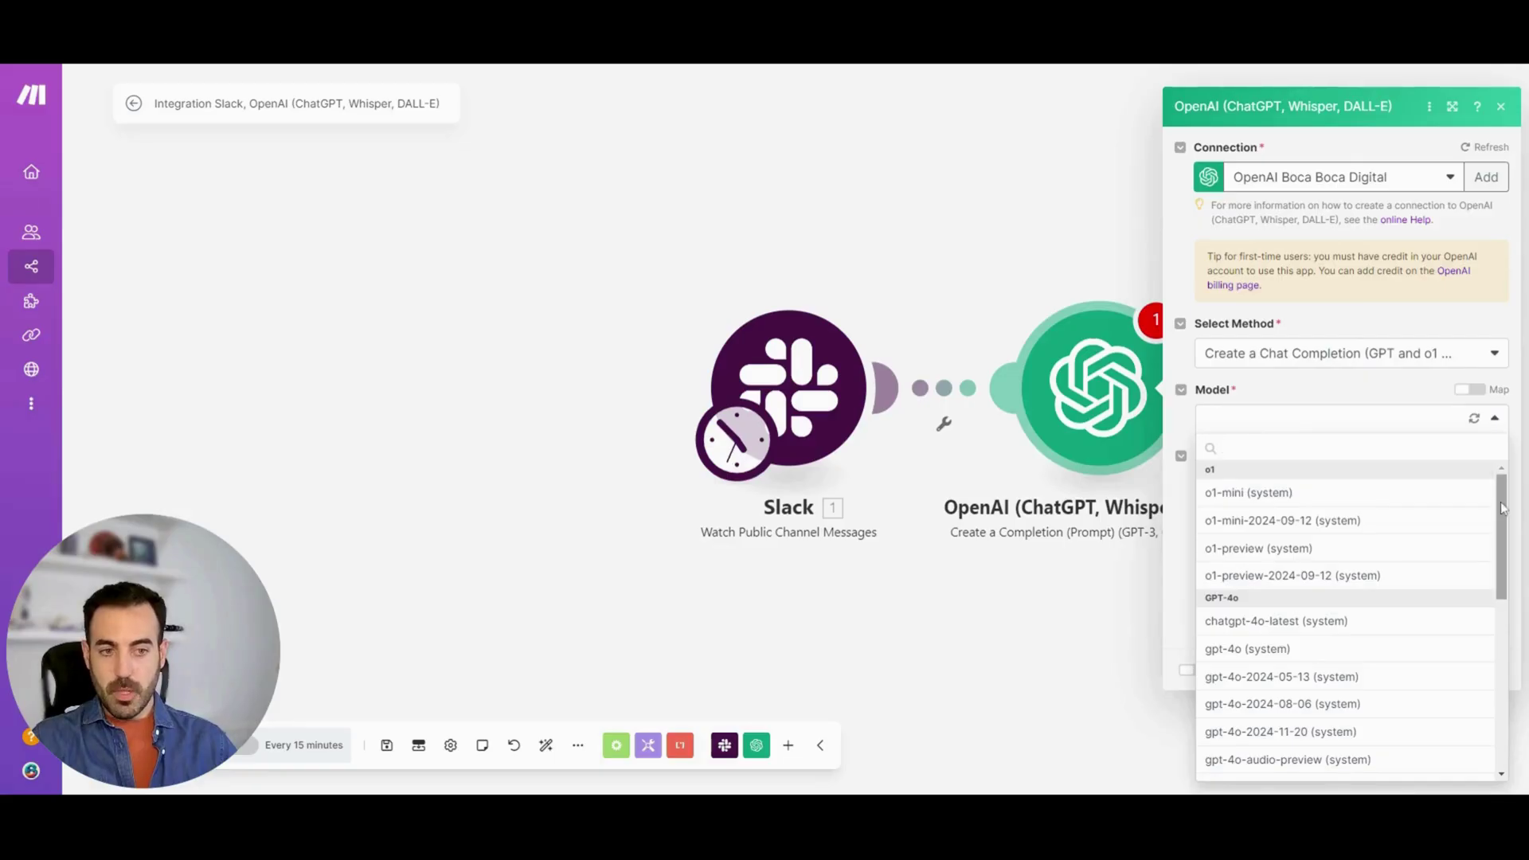
left_click_drag(1502, 510, 1508, 574)
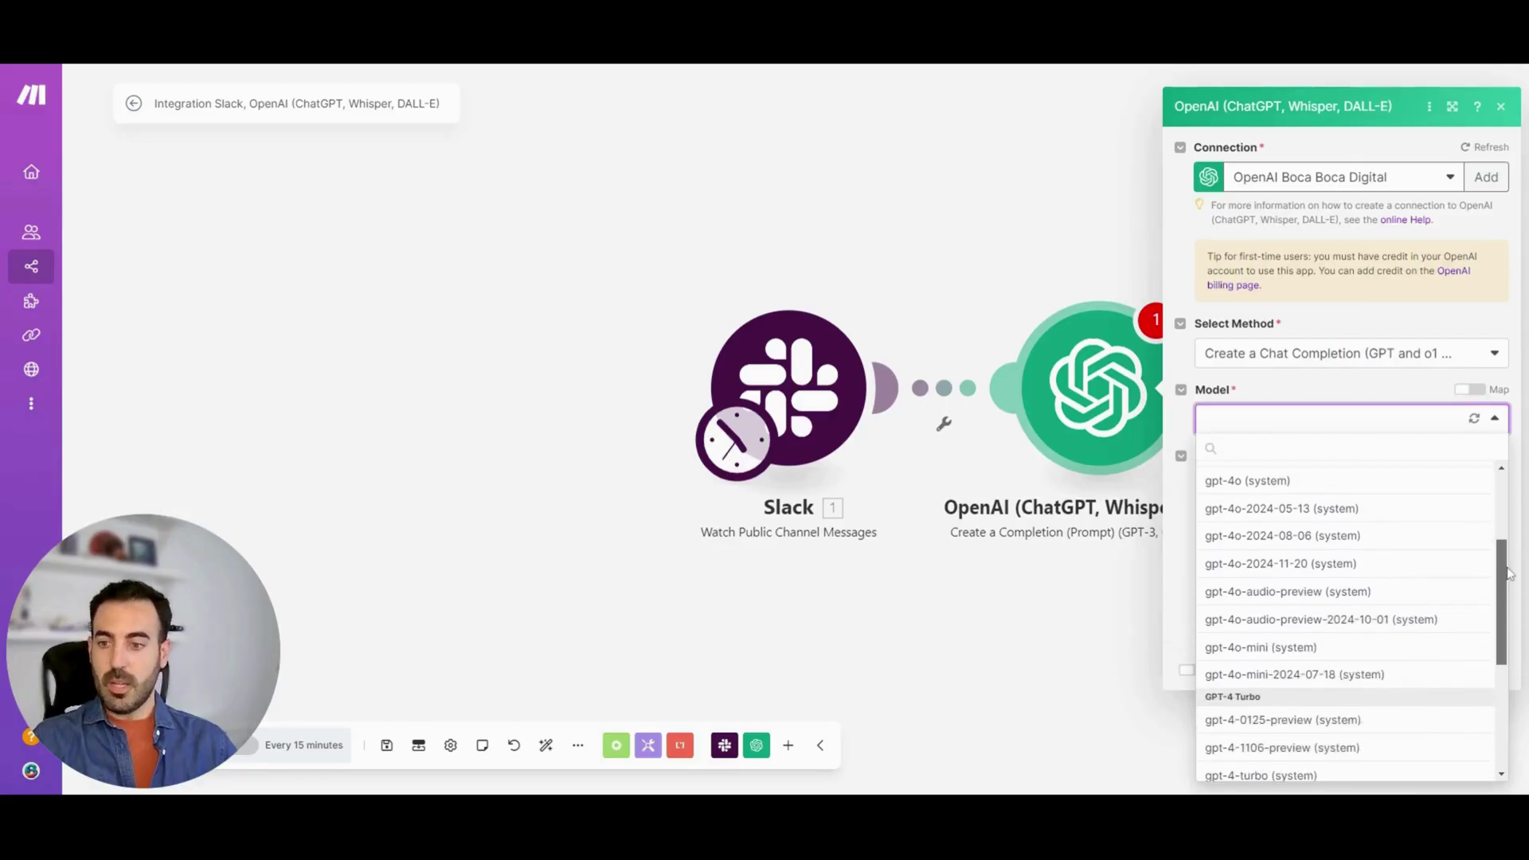
left_click(1310, 648)
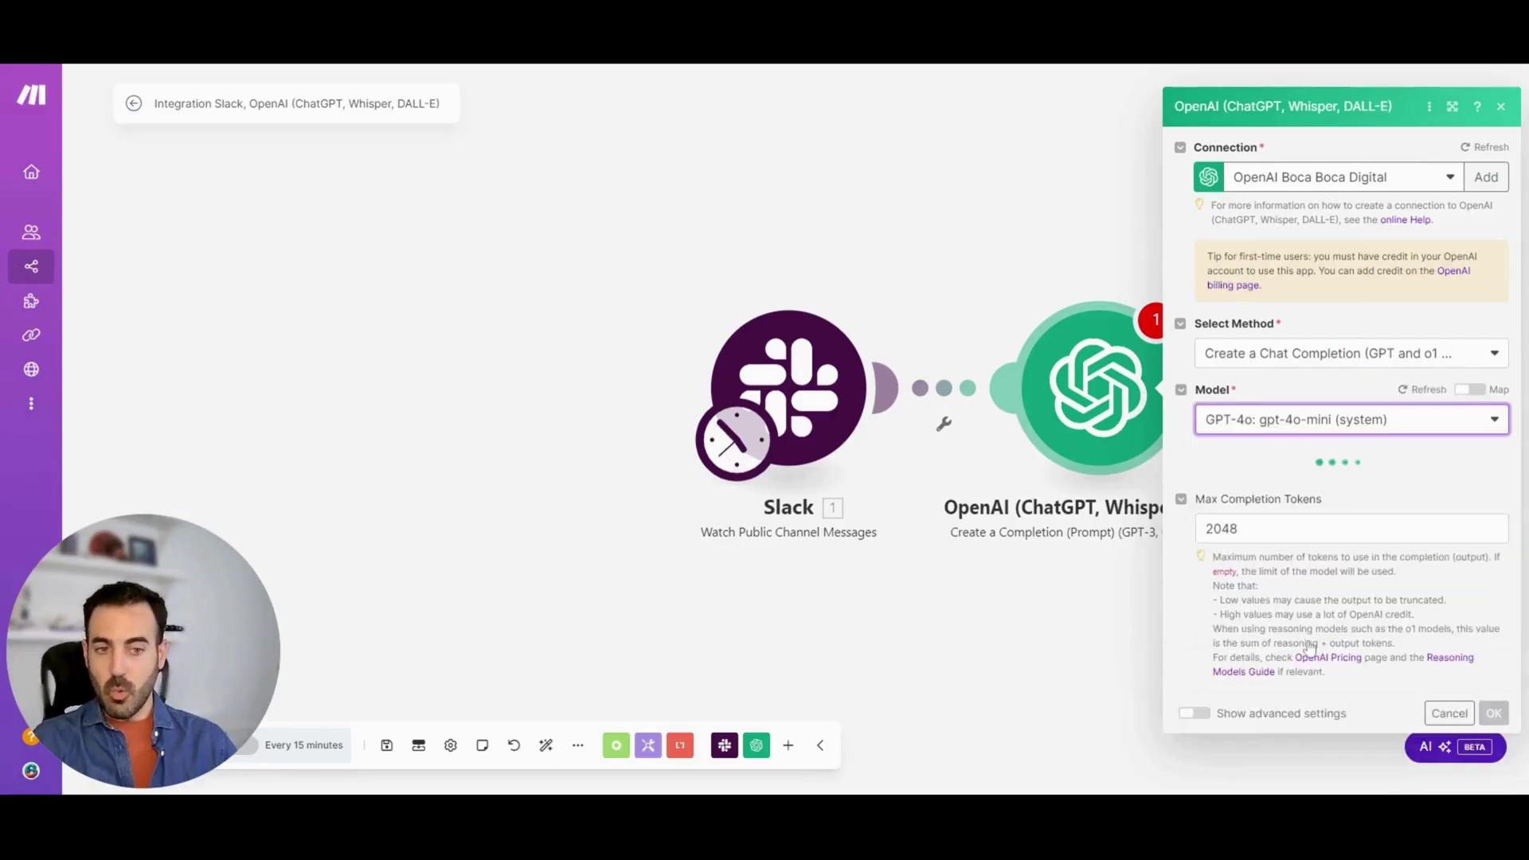
left_click(1242, 468)
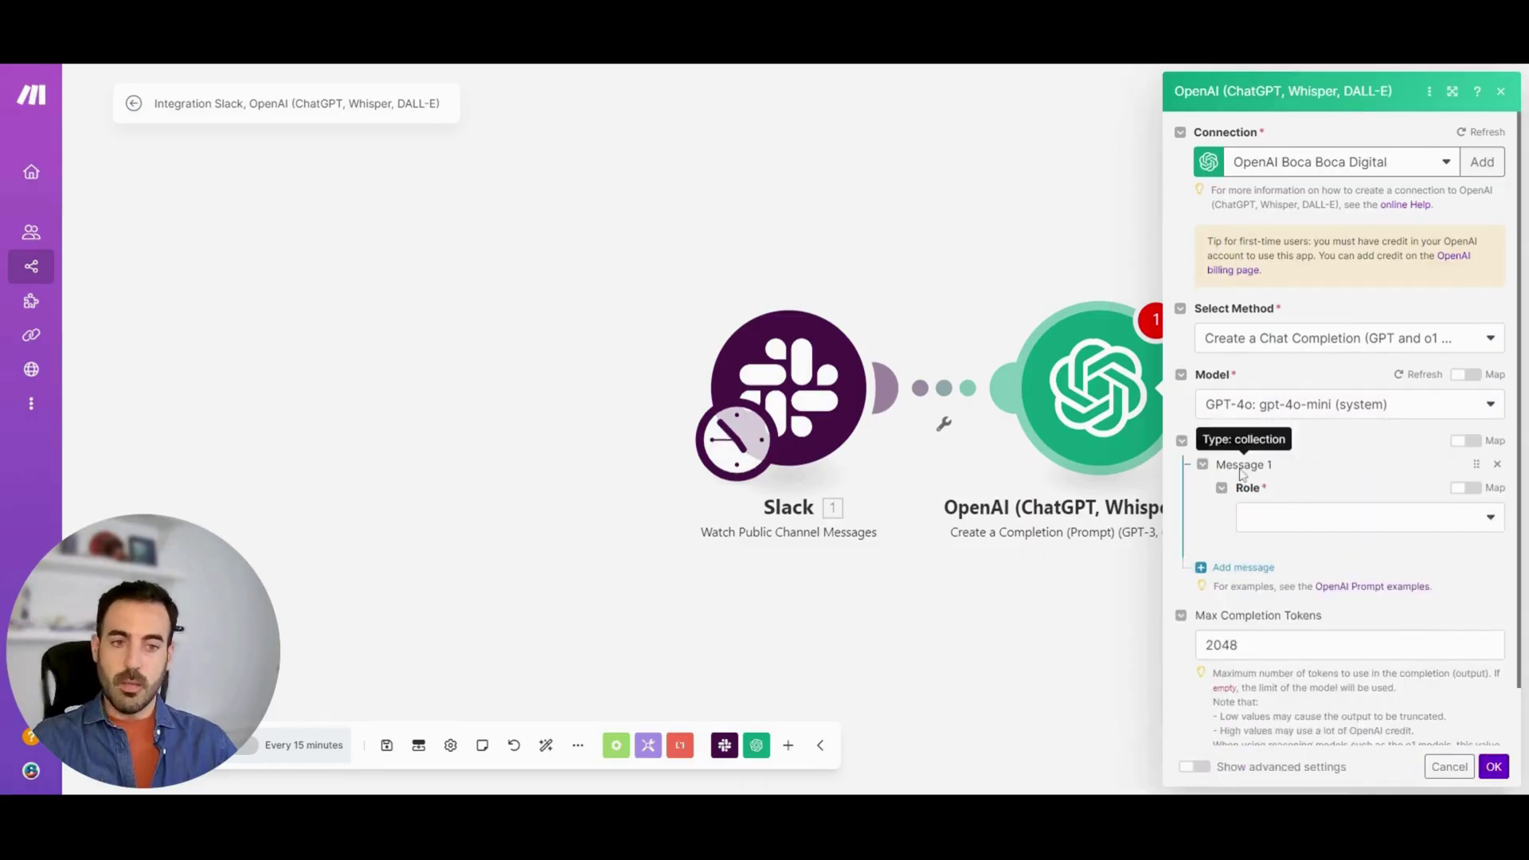
left_click(1283, 522)
left_click(1306, 549)
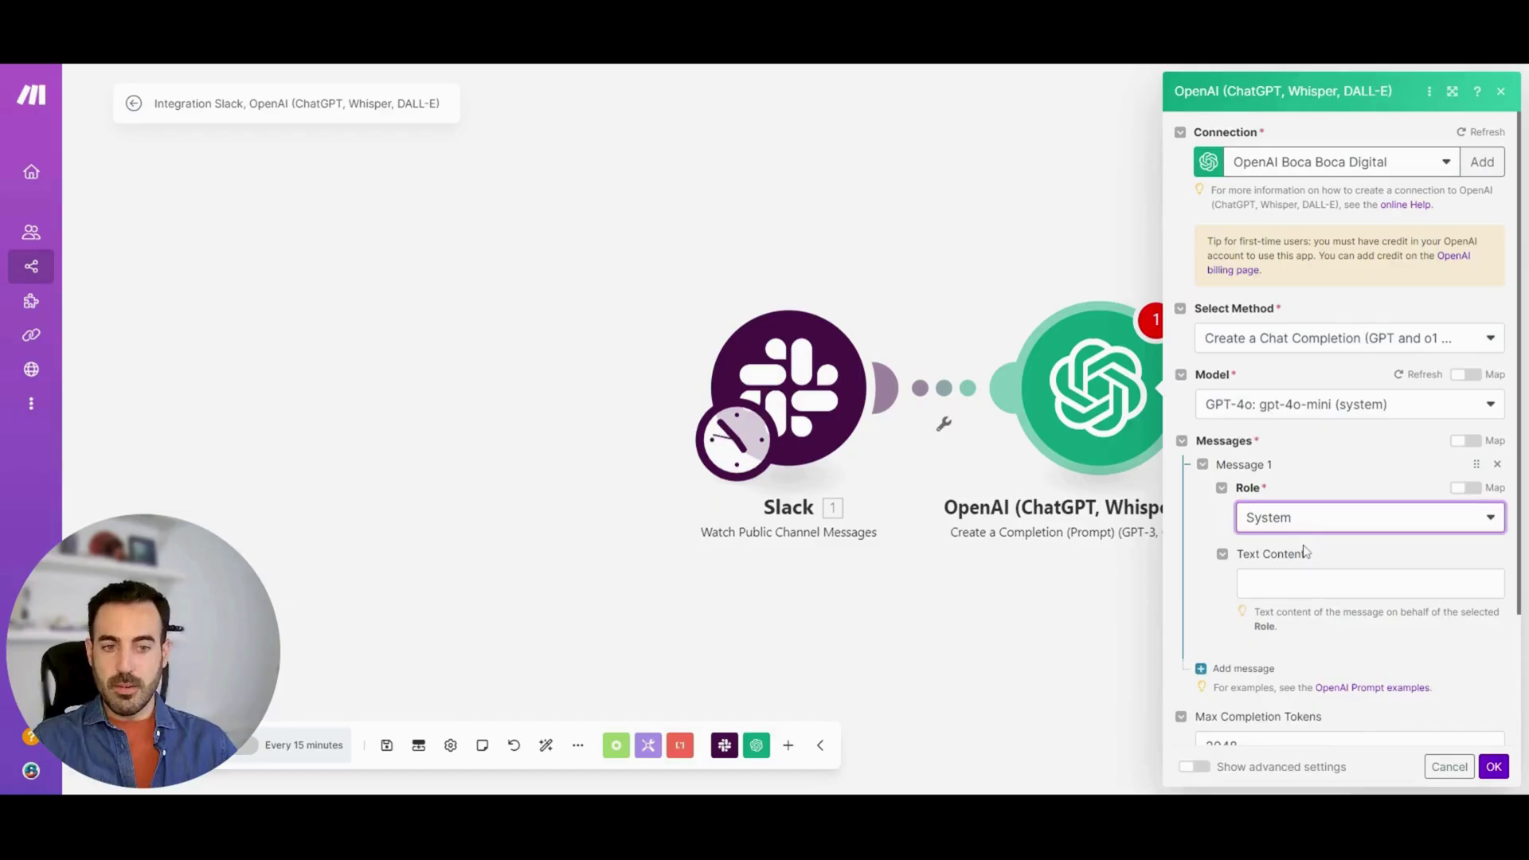
left_click(1352, 583)
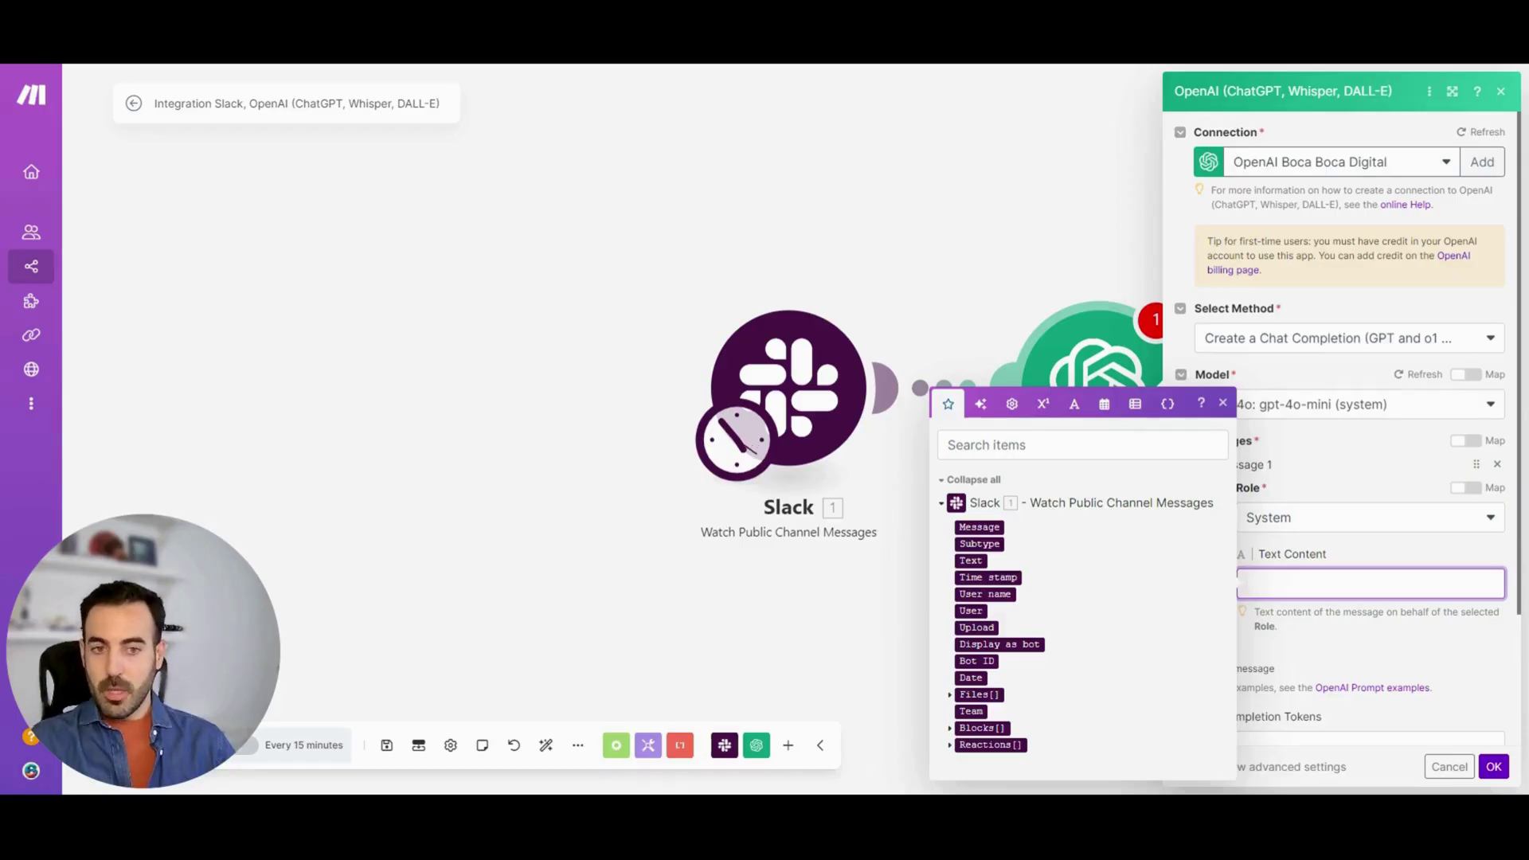
left_click(1101, 227)
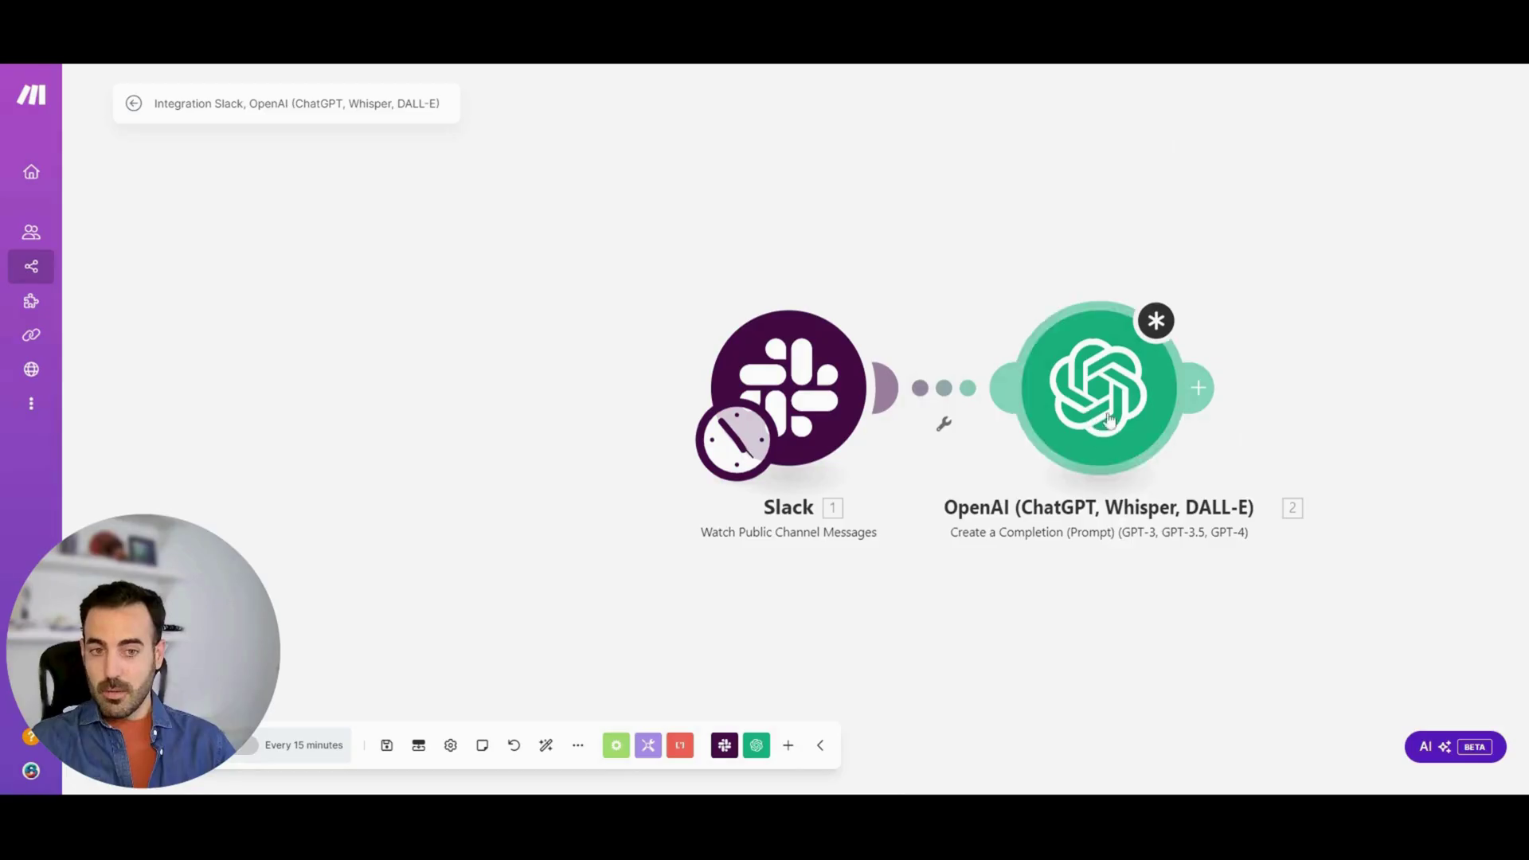
Delete a stray empty module and start writing the WordPress-expert system prompt in OpenAI
left_click(1199, 388)
left_click(1277, 307)
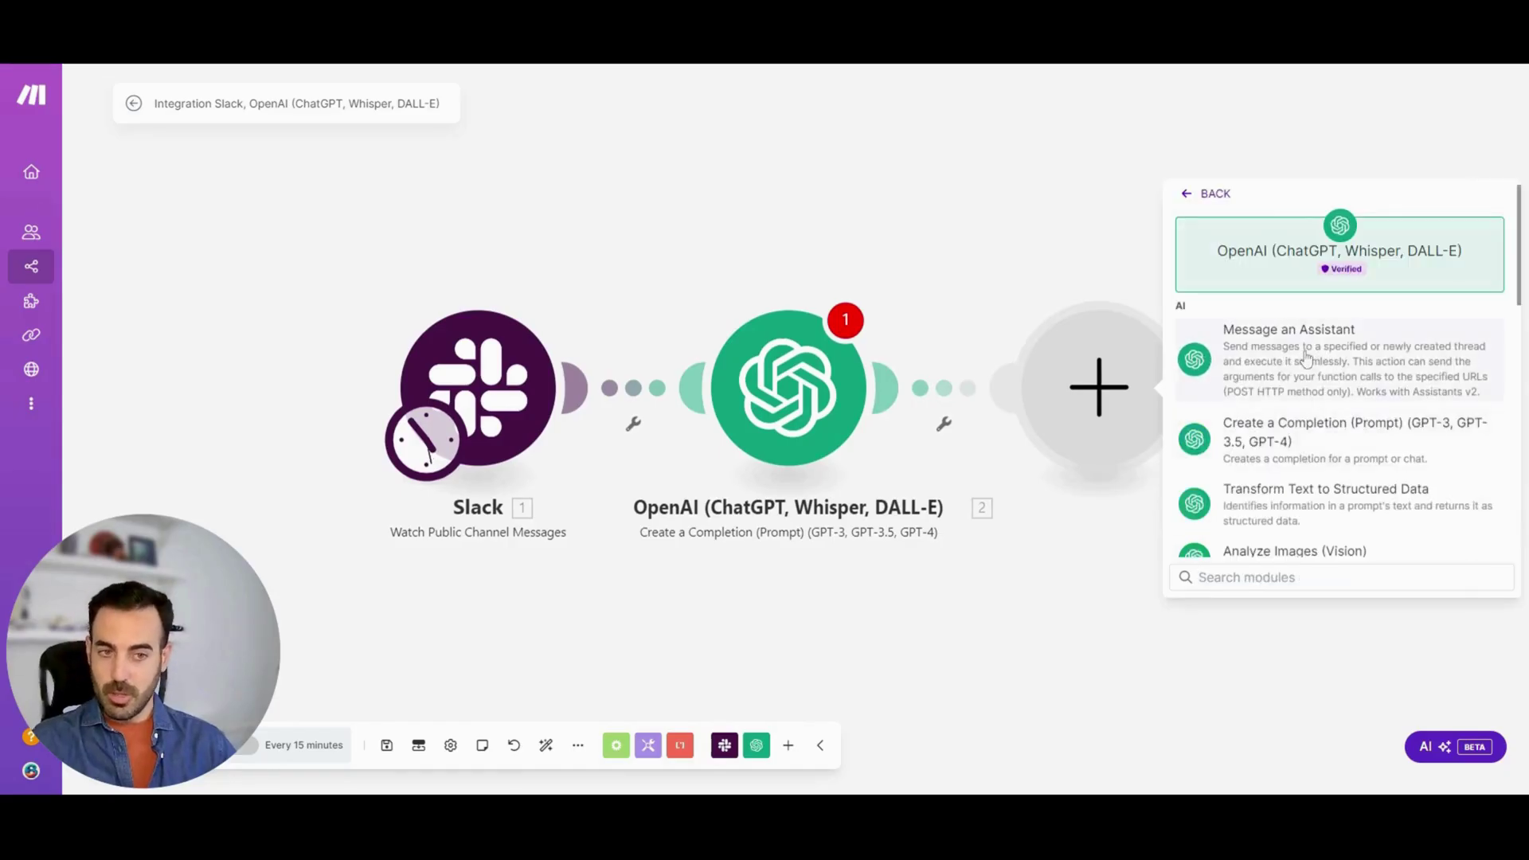
right_click(1102, 373)
left_click(1152, 408)
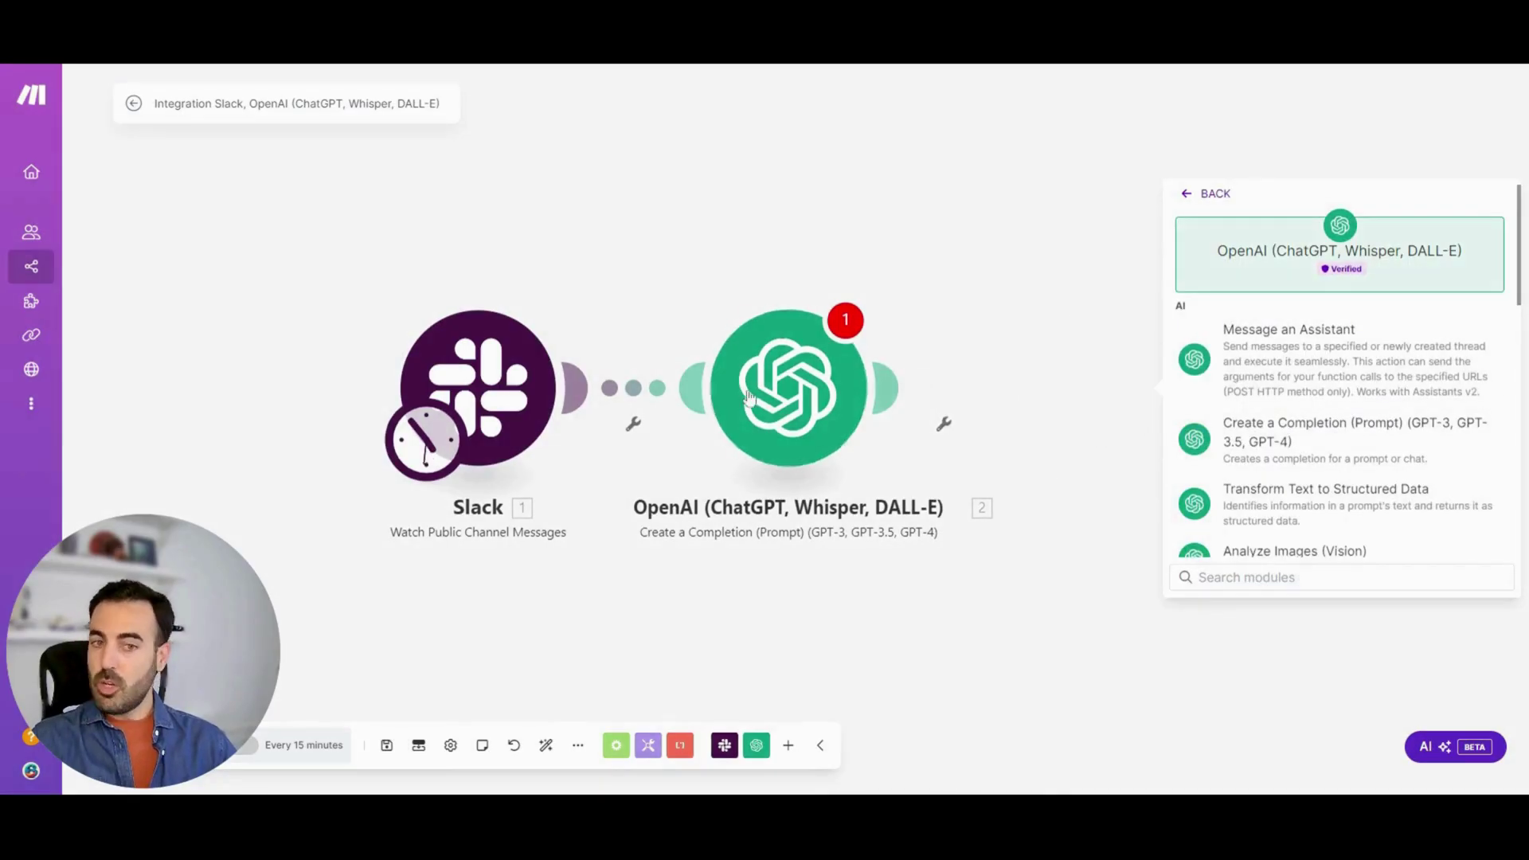
left_click(852, 437)
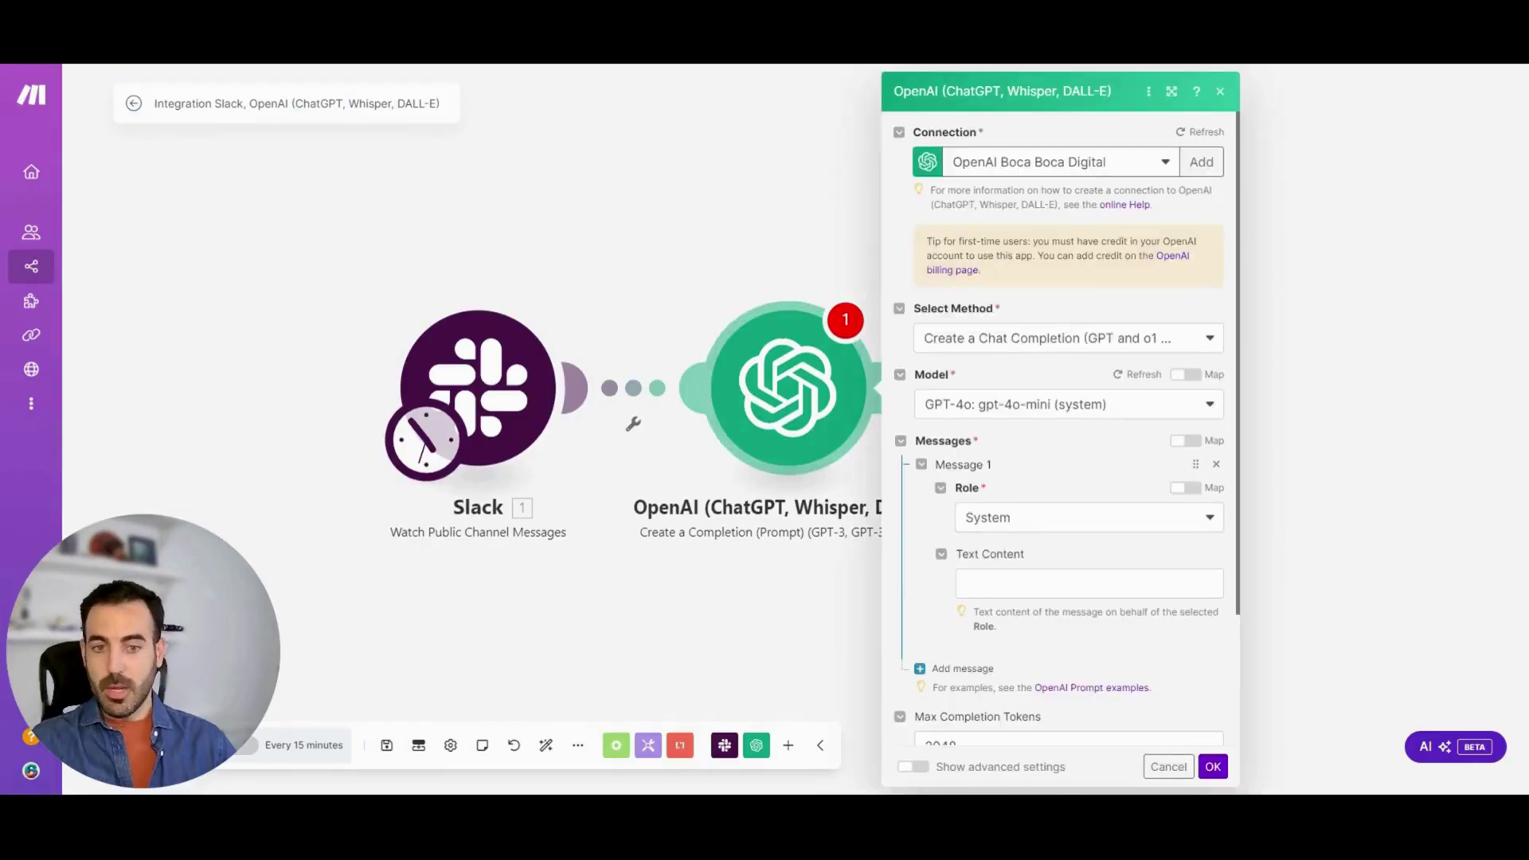
left_click(1068, 584)
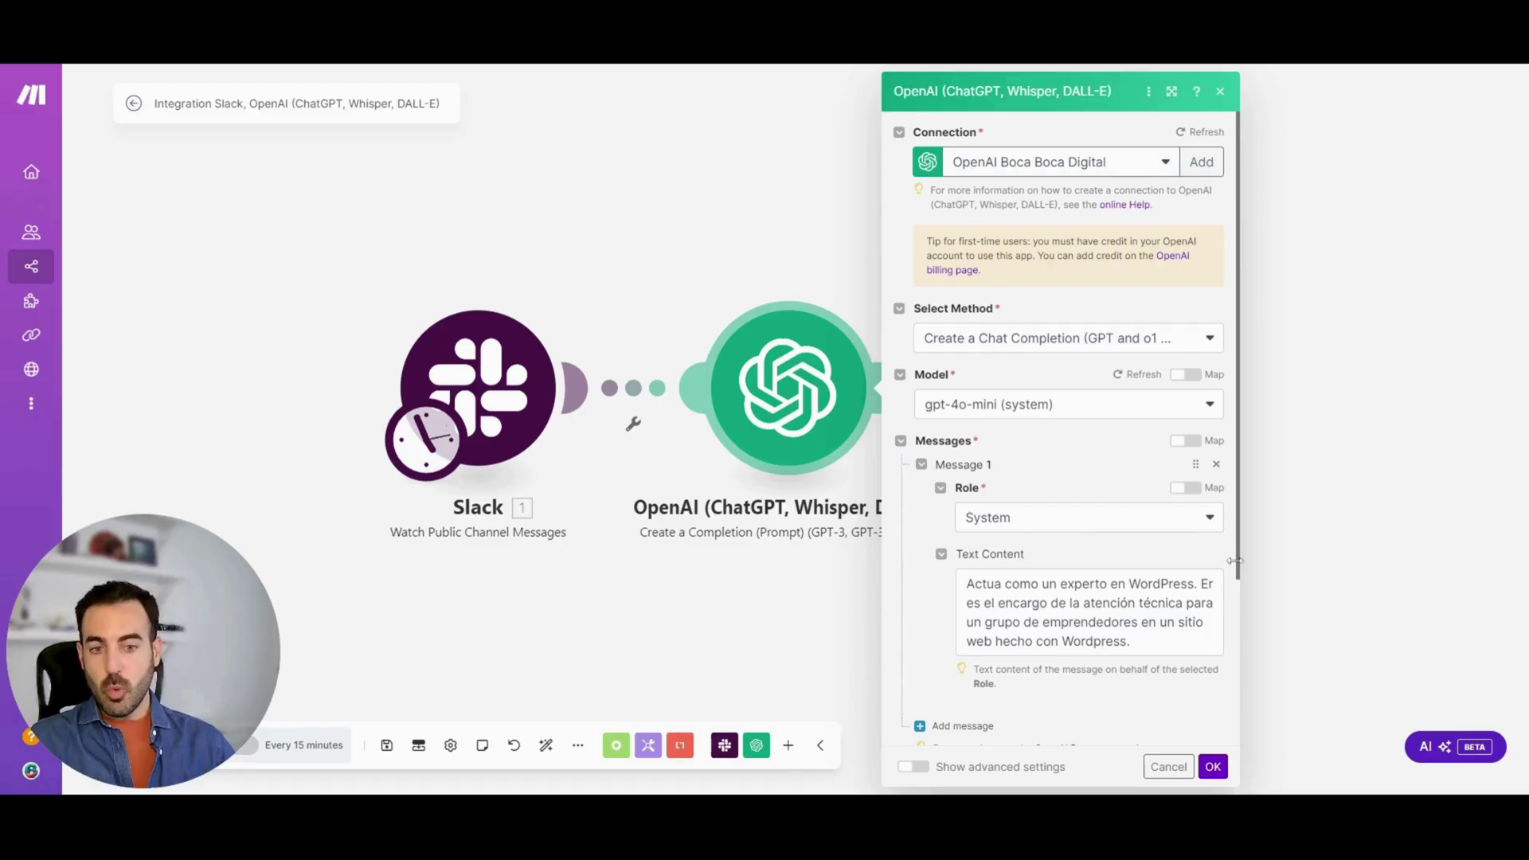
Add a User message starting 'Analiza' with the pasted prompt mapping User name and Message
type(".")
left_click(960, 726)
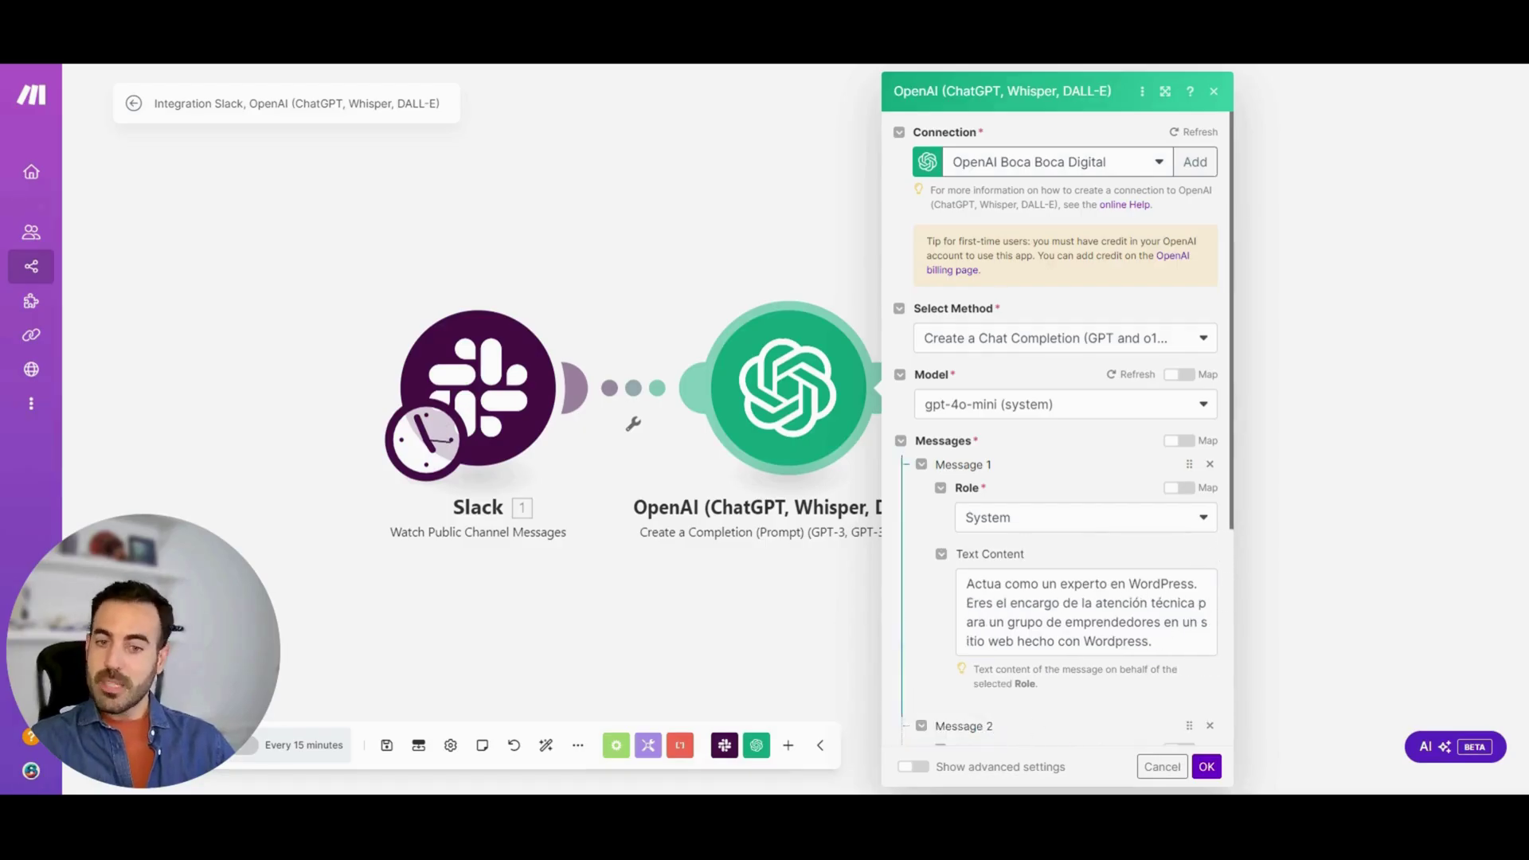
scroll(960, 726, "down", 4)
left_click(1000, 451)
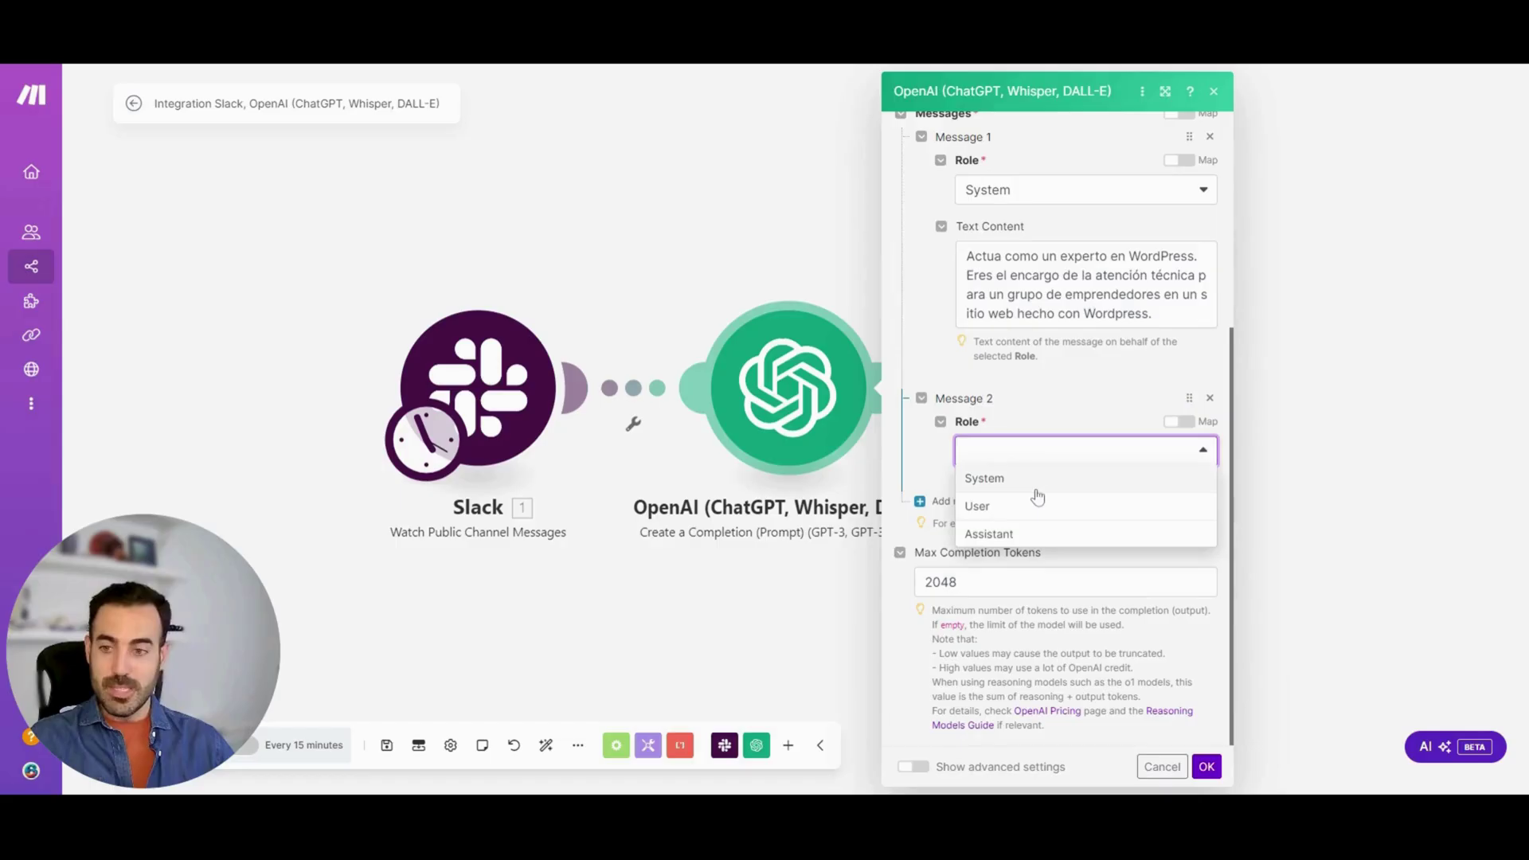
left_click(1032, 449)
left_click(1032, 449)
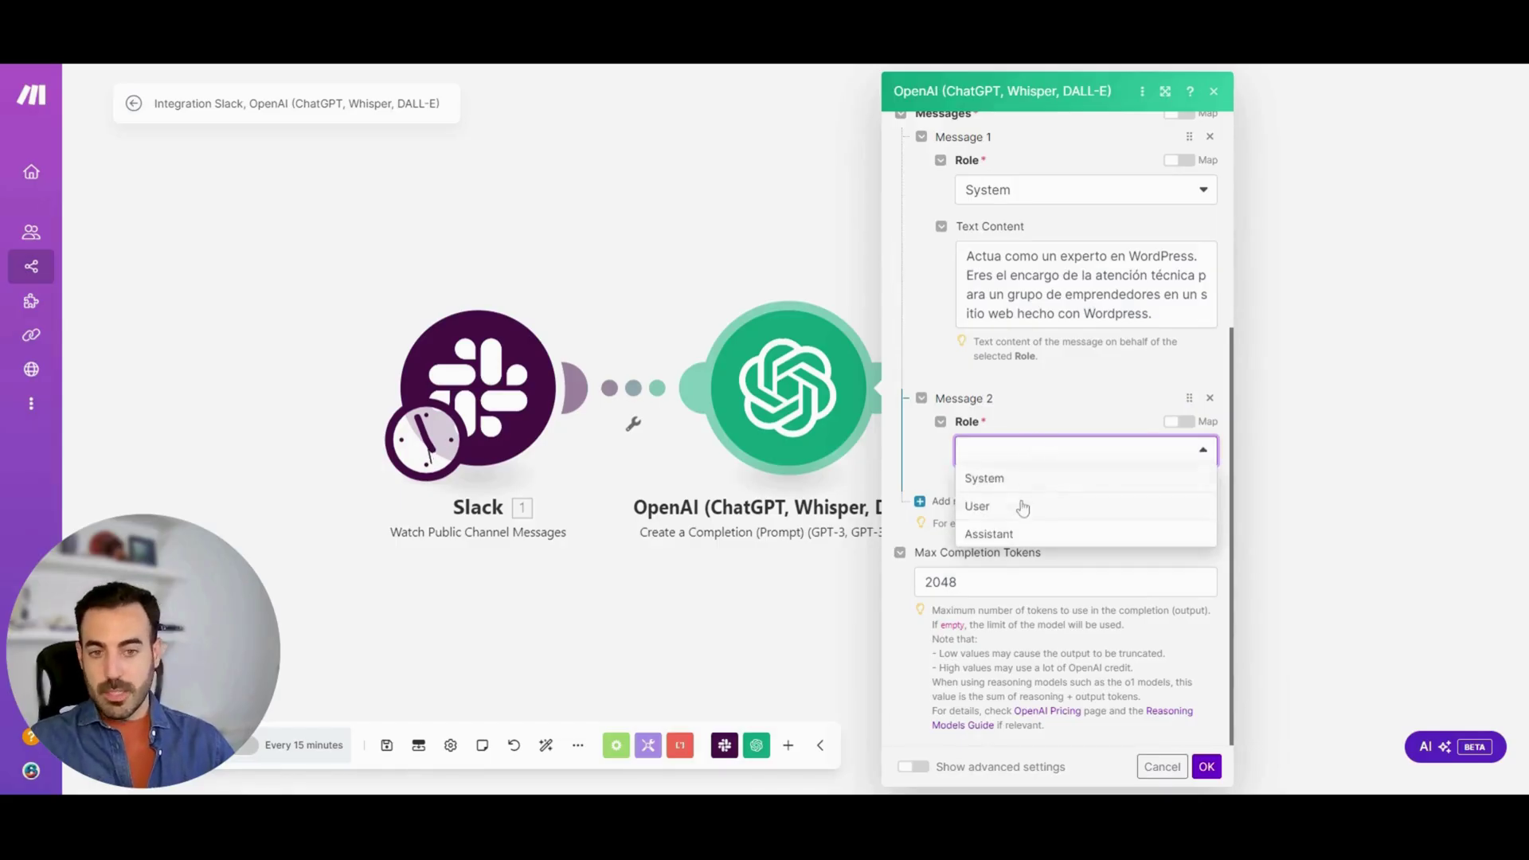
left_click(1022, 508)
left_click(1083, 517)
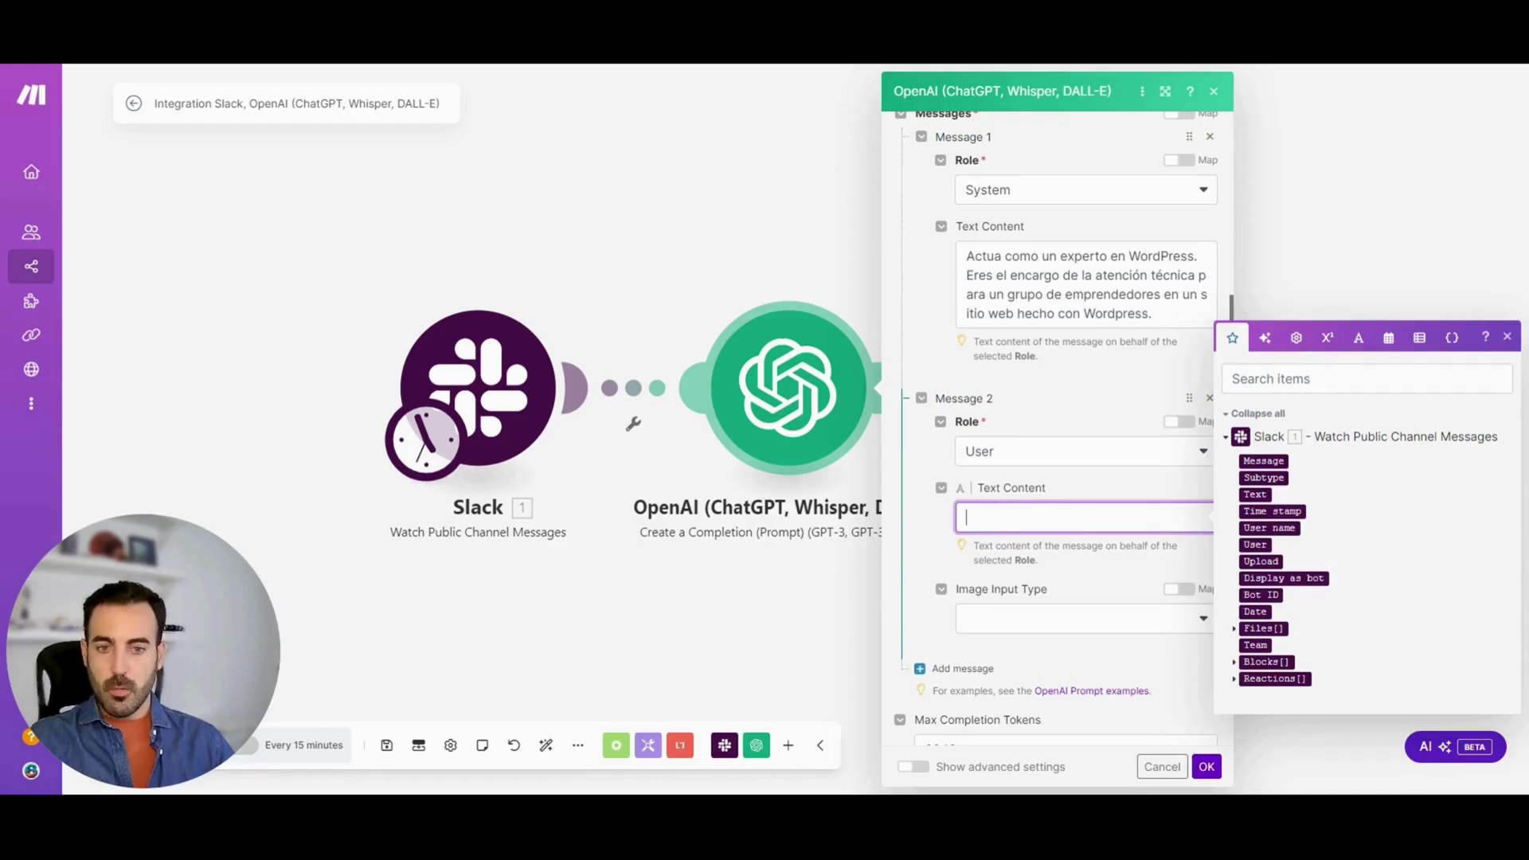
type("Analiza")
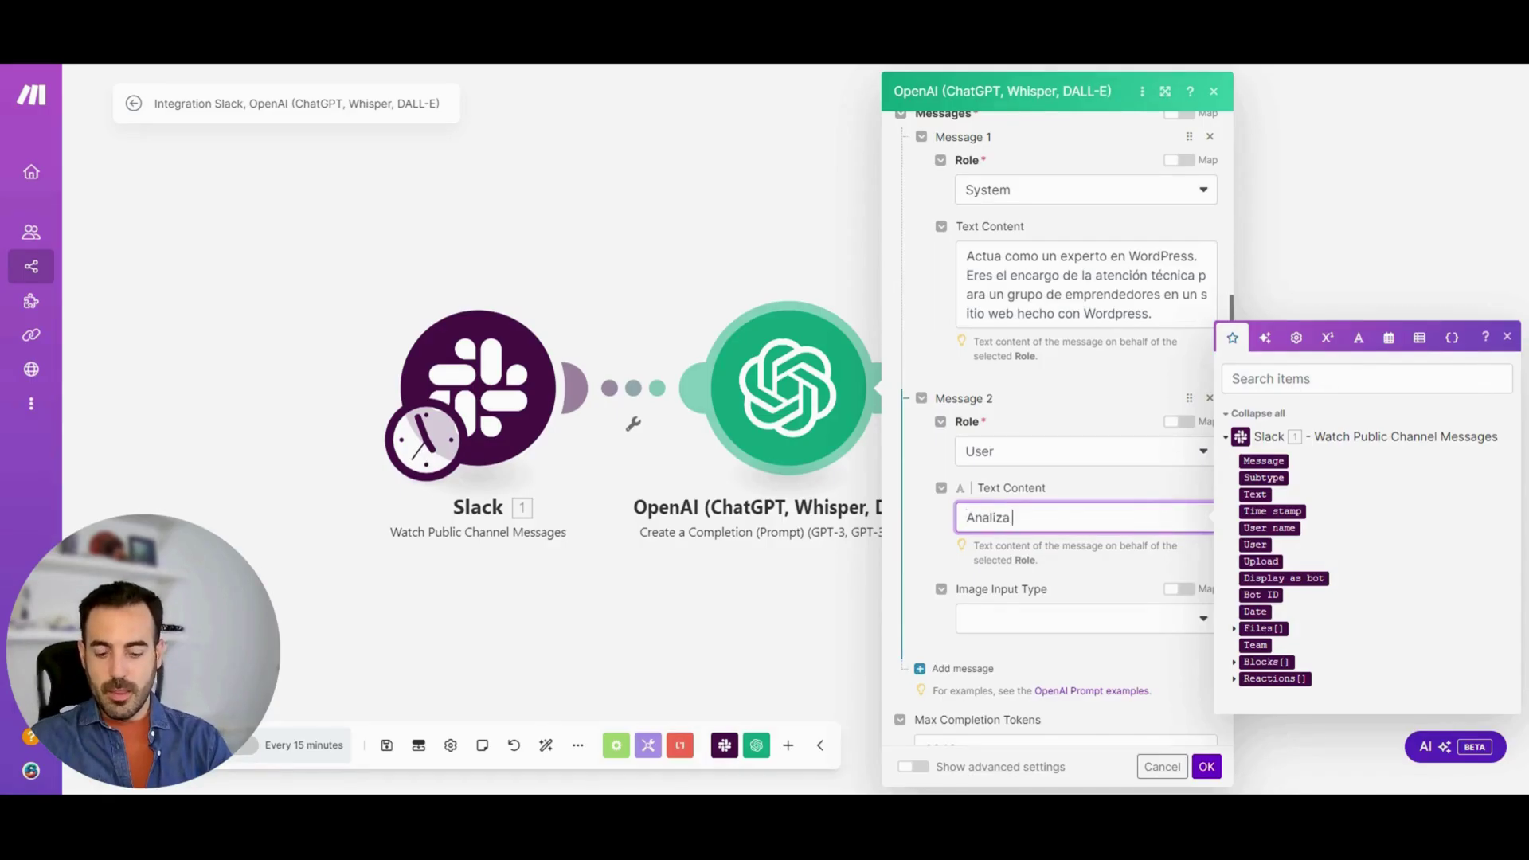
type("la pregunta que te hace el usuario 1. User name y respóndele correctamente.  Aquí tienes la pregunta: 1. Message")
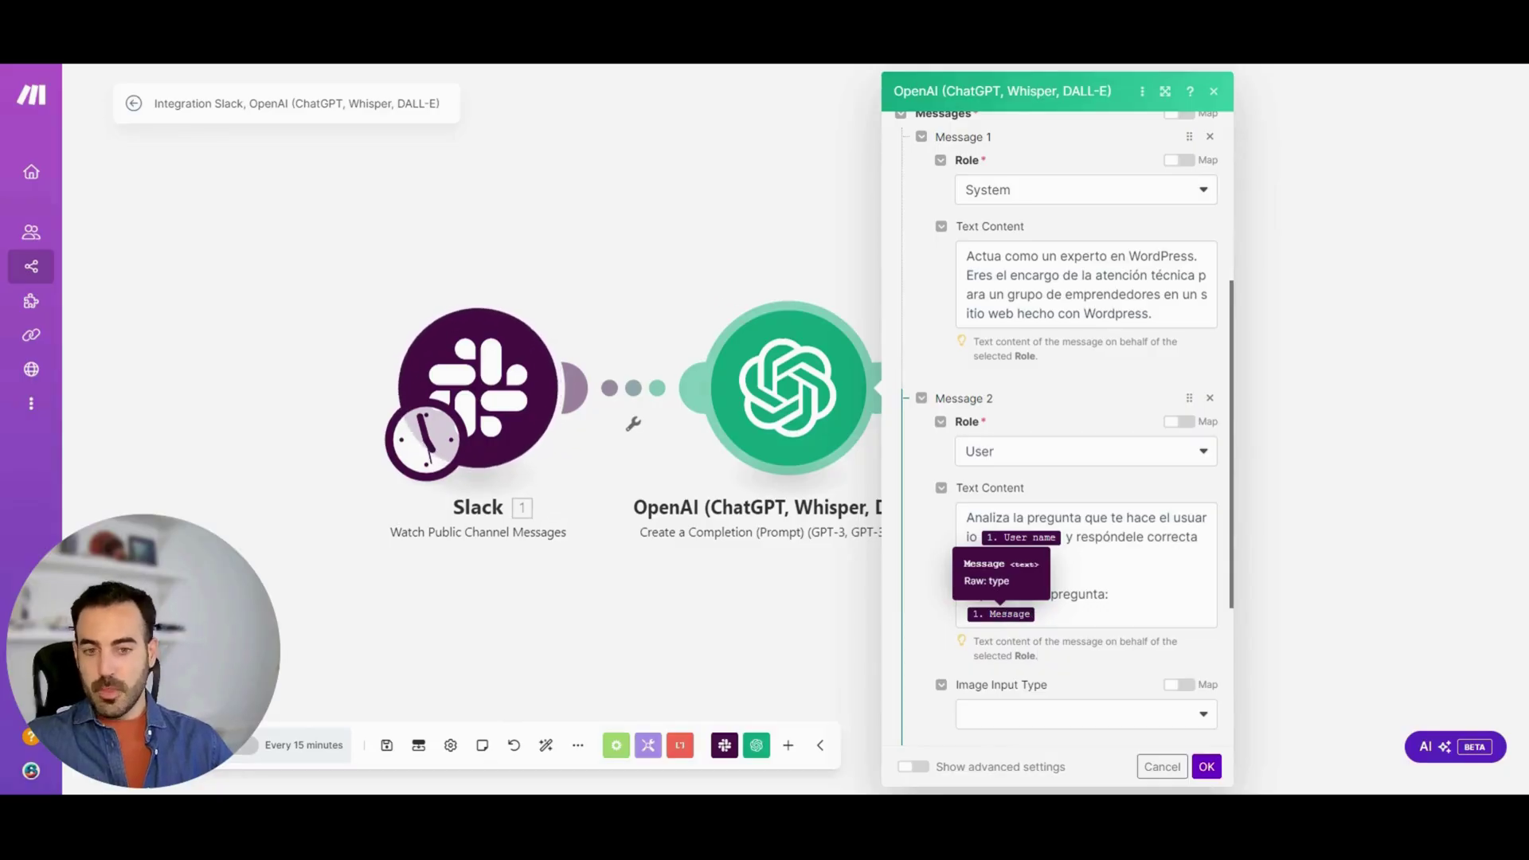
Clear the 2048 Max Completion Tokens limit and save the OpenAI module
scroll(1098, 685, "down", 3)
double_click(941, 583)
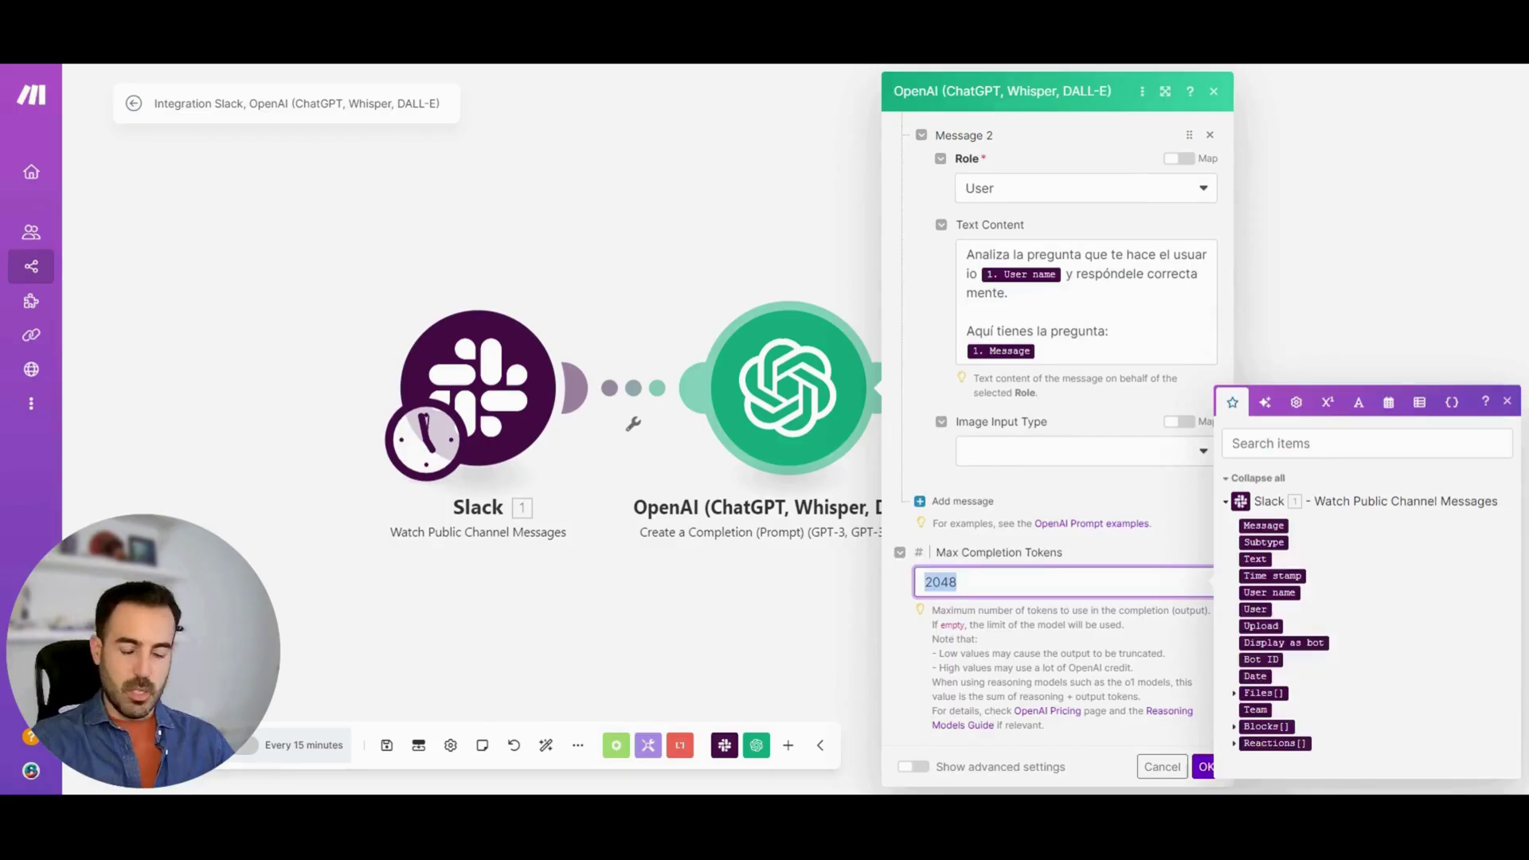
key("BackSpace")
left_click(1206, 767)
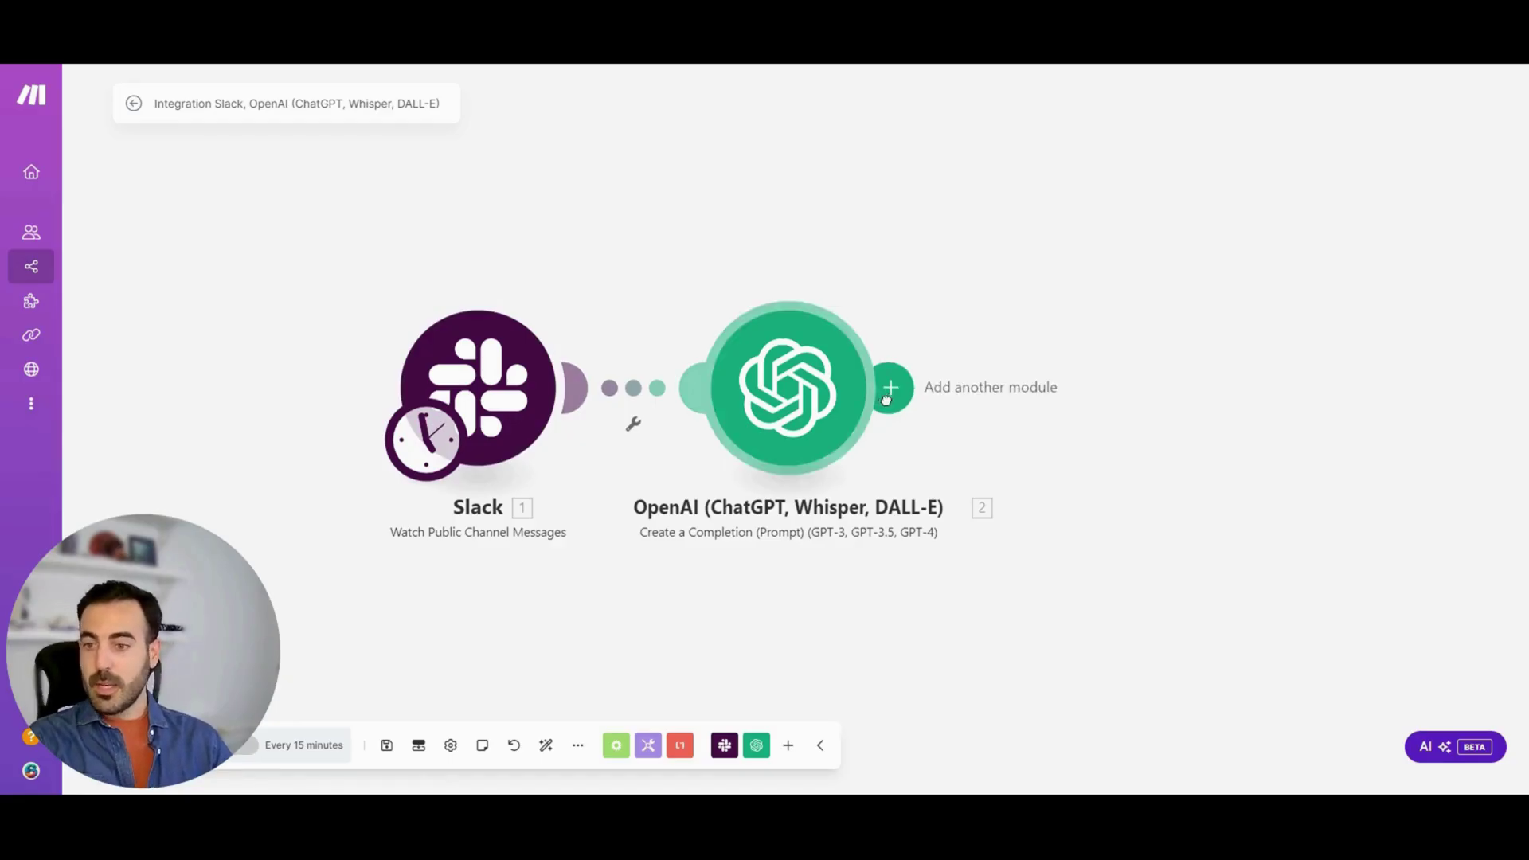
Add a Slack Create a Message step targeting the public channel proyectos
left_click(885, 397)
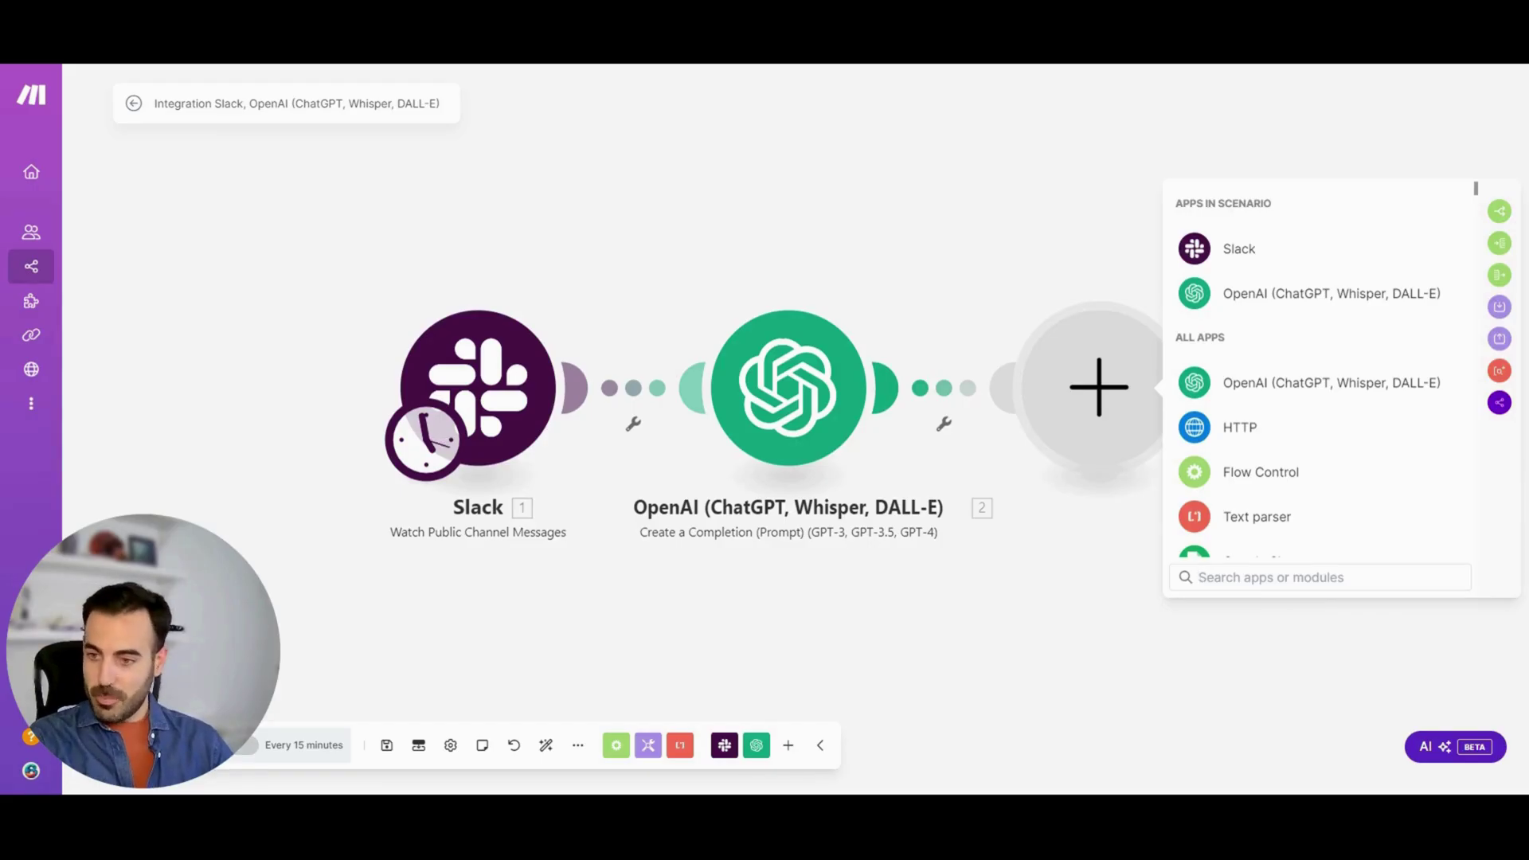
left_click(1308, 250)
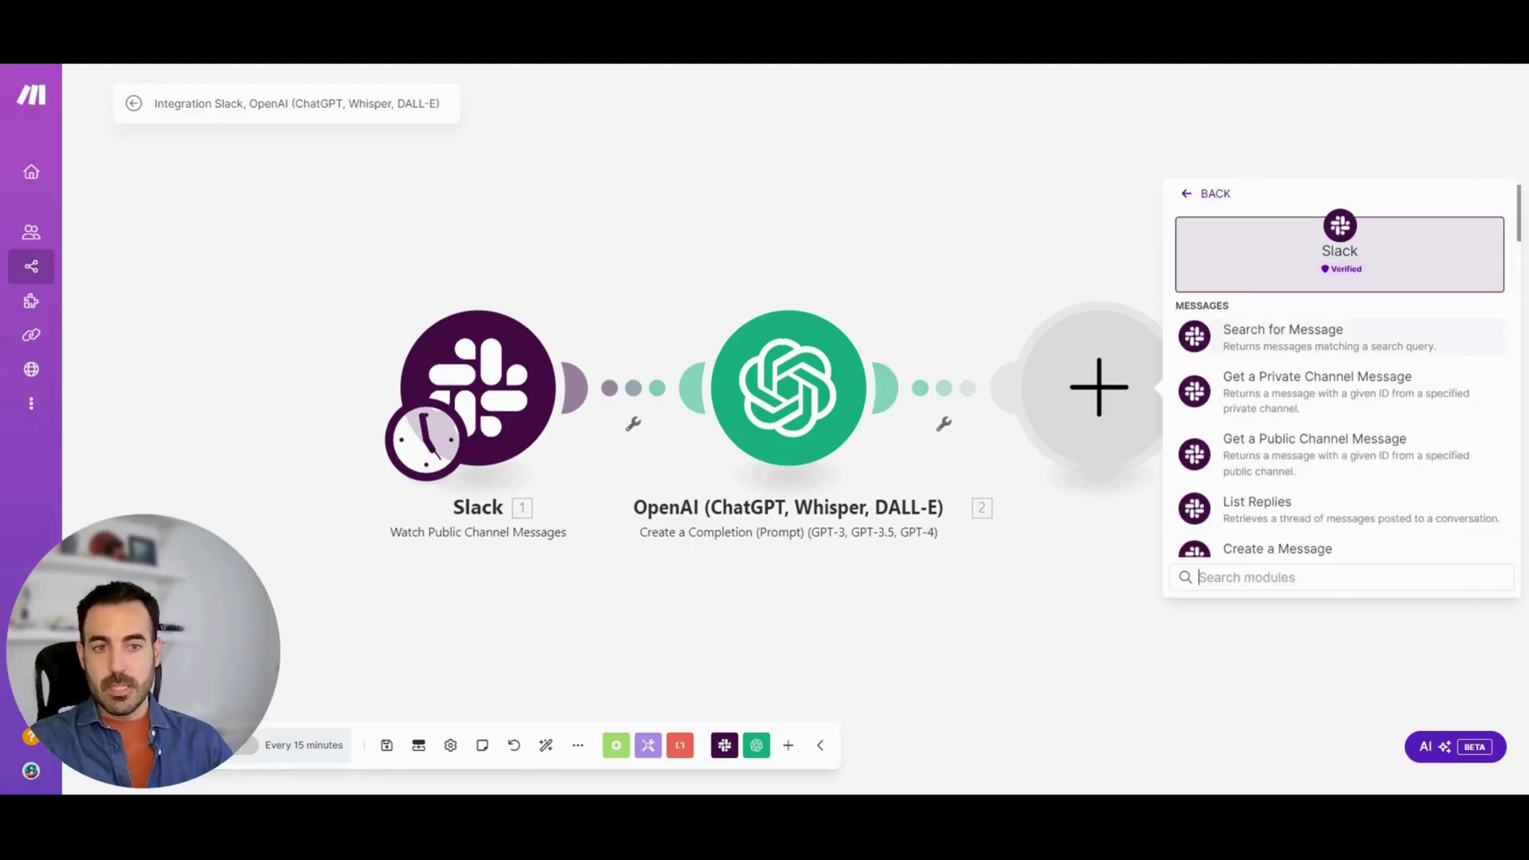
left_click(1362, 556)
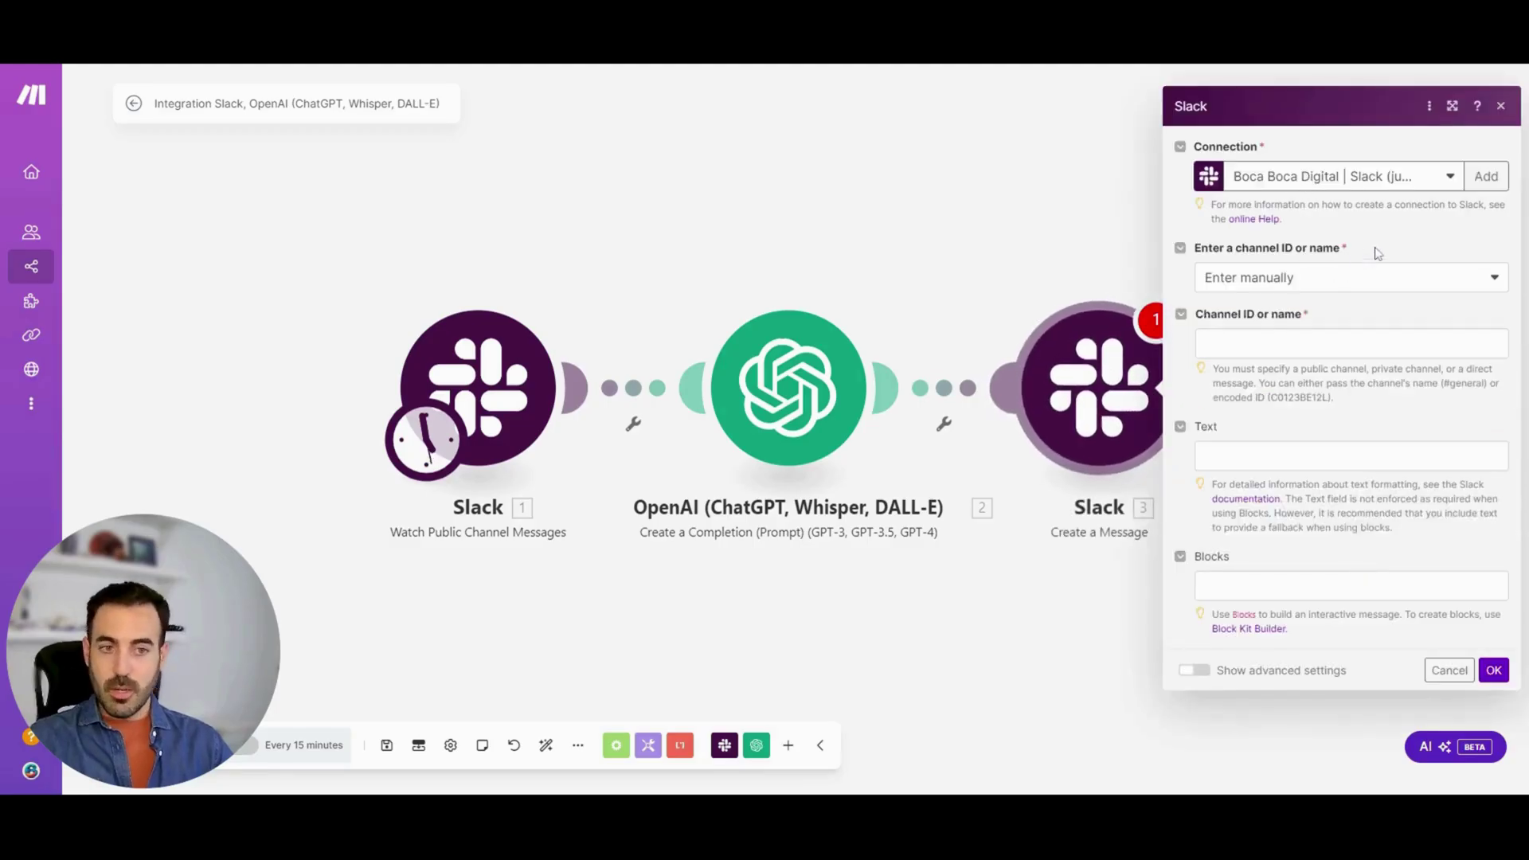
left_click(1341, 279)
left_click(1329, 335)
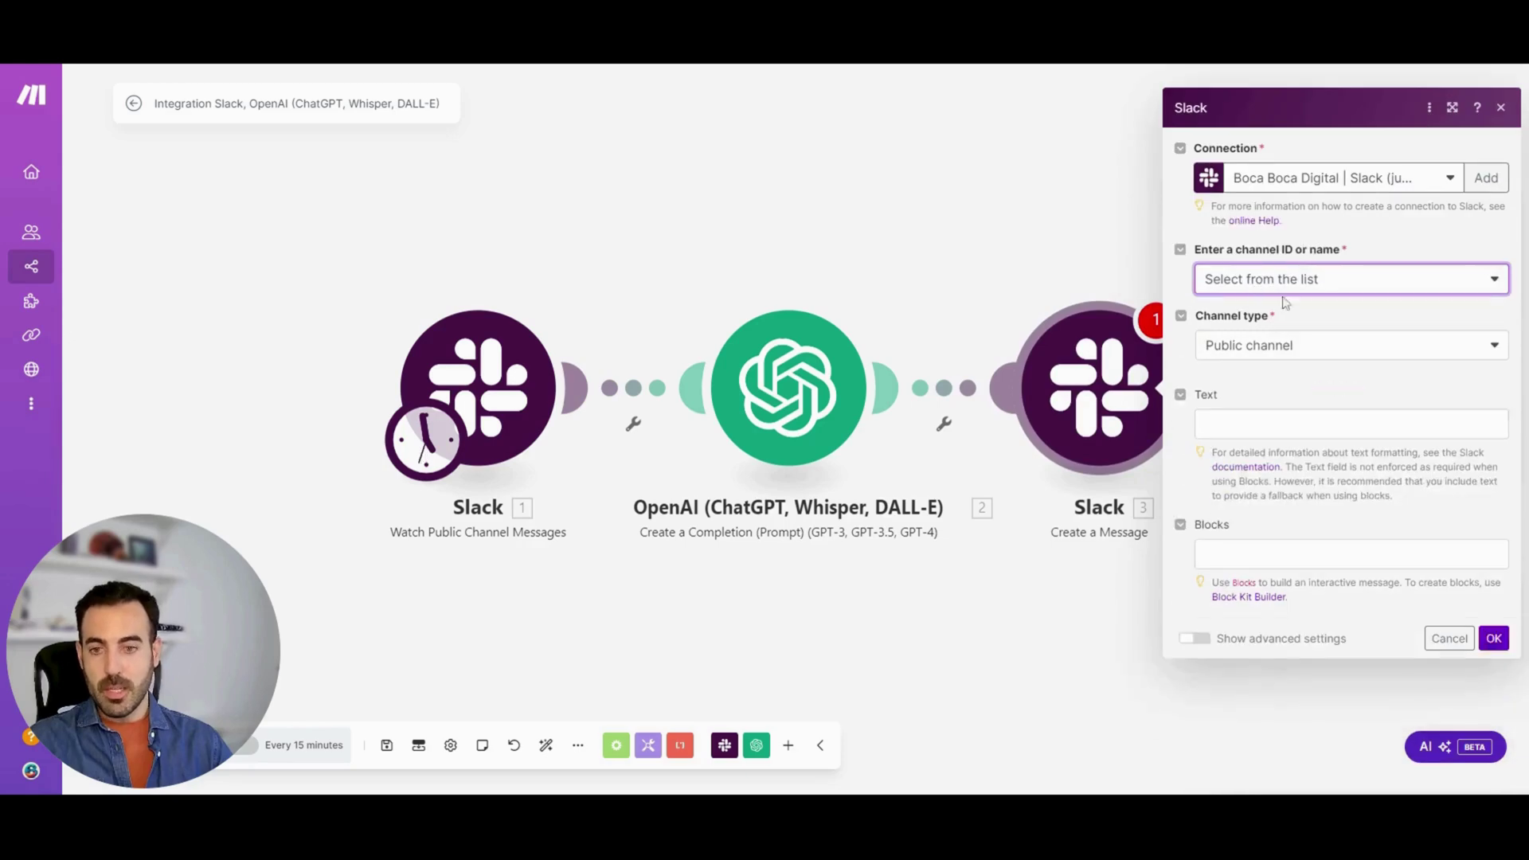
left_click(1297, 332)
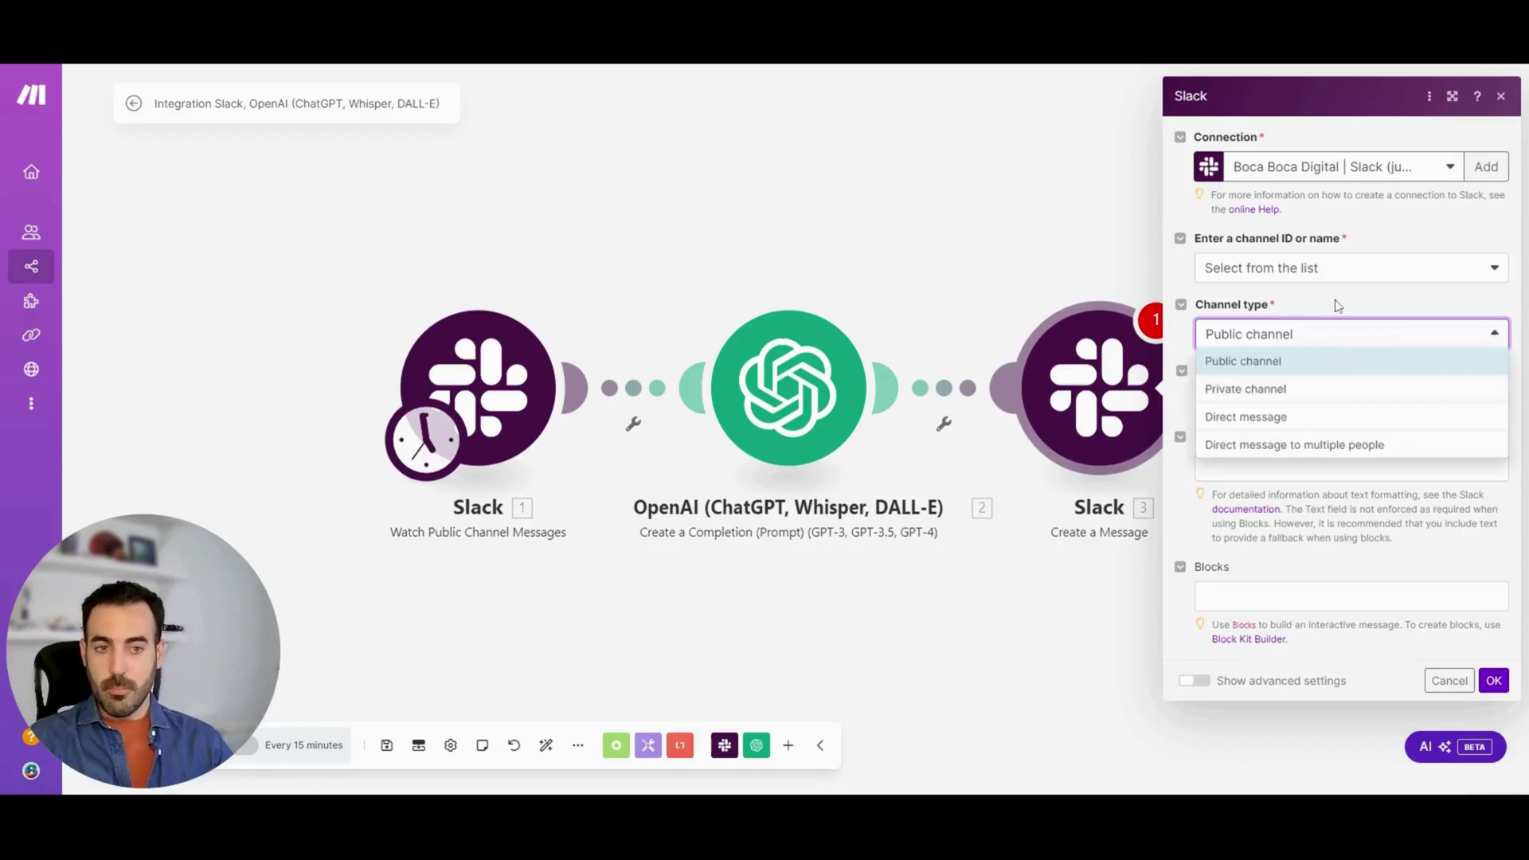
left_click(1335, 320)
left_click(1267, 400)
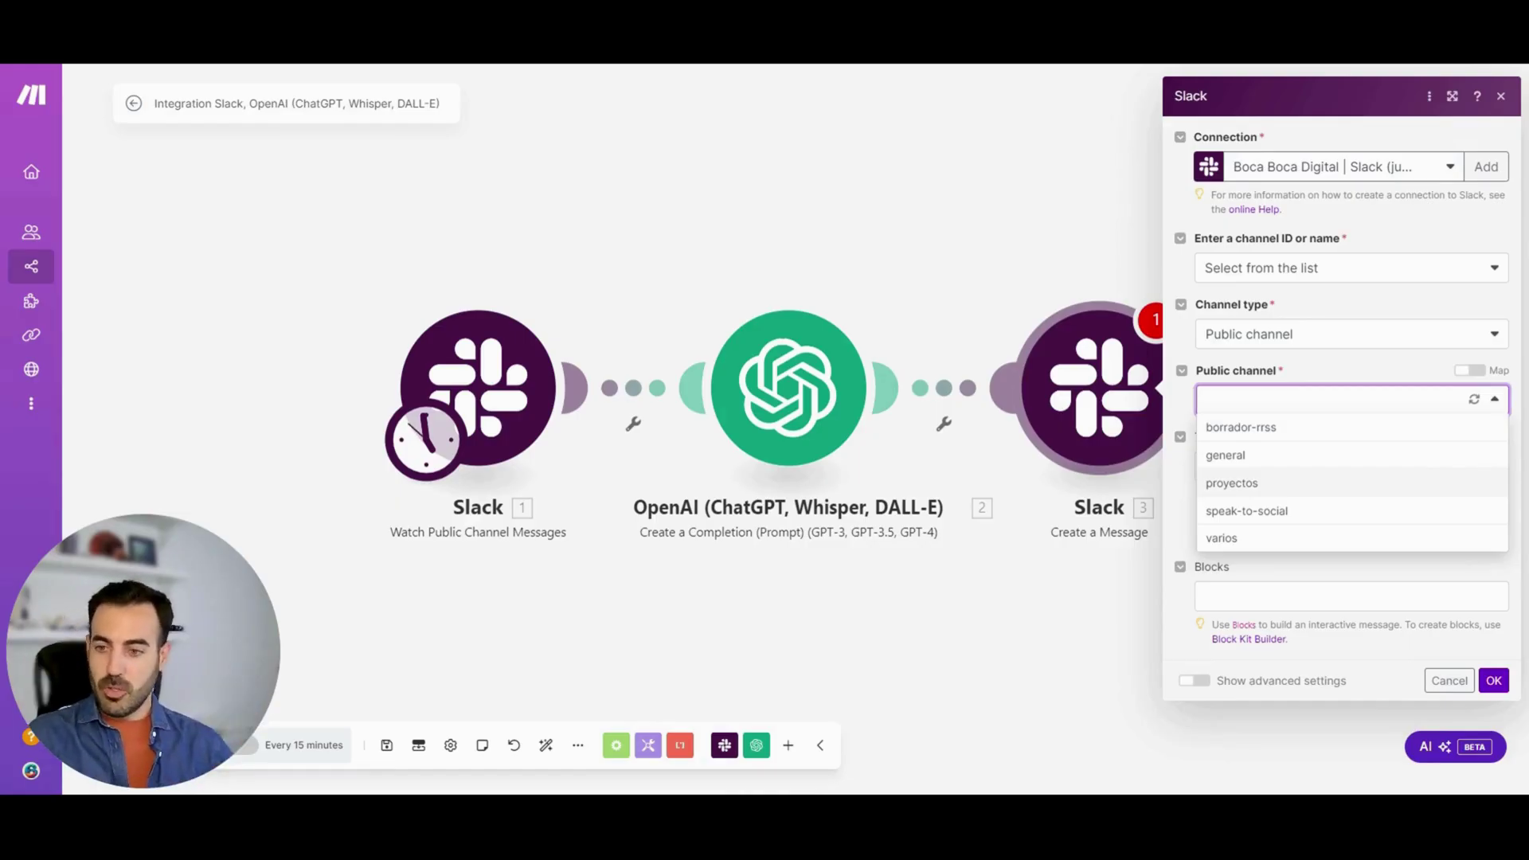
left_click(1342, 483)
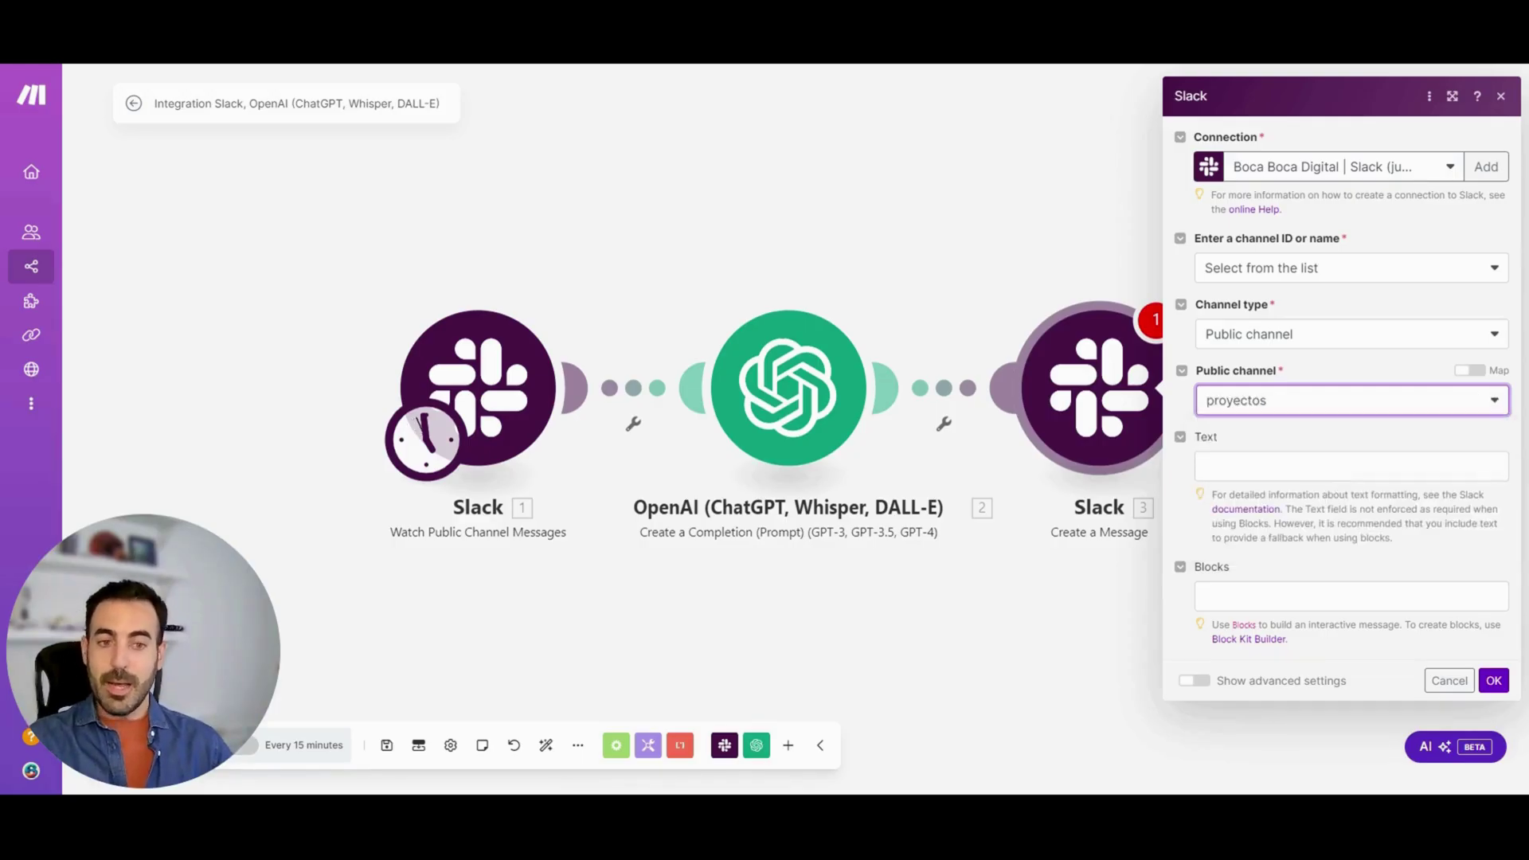
Map OpenAI's Choices[] Message.Content into the message Text and save
left_click(1351, 466)
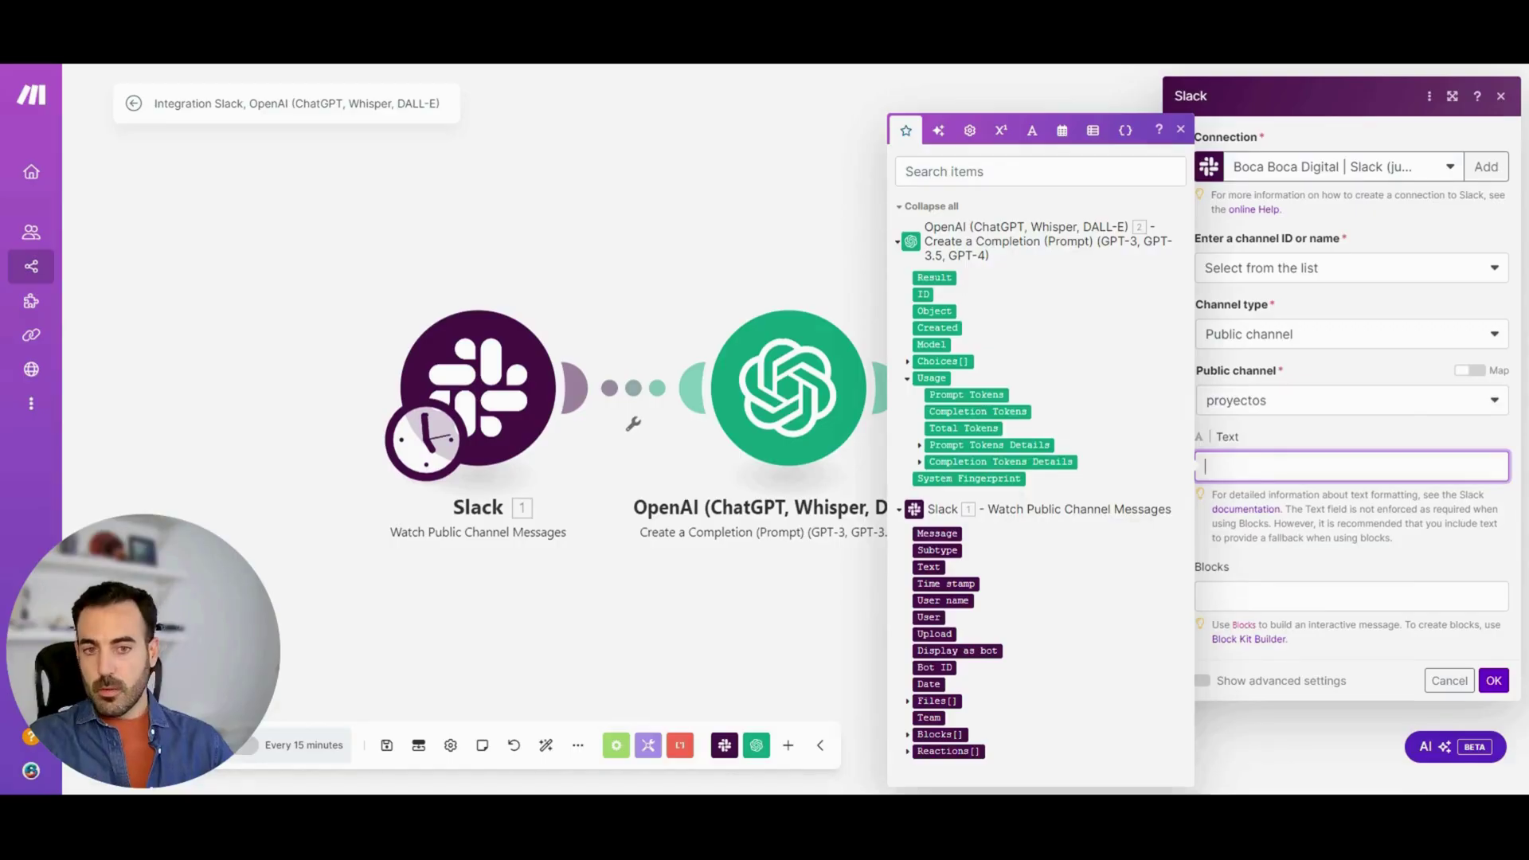
left_click(909, 363)
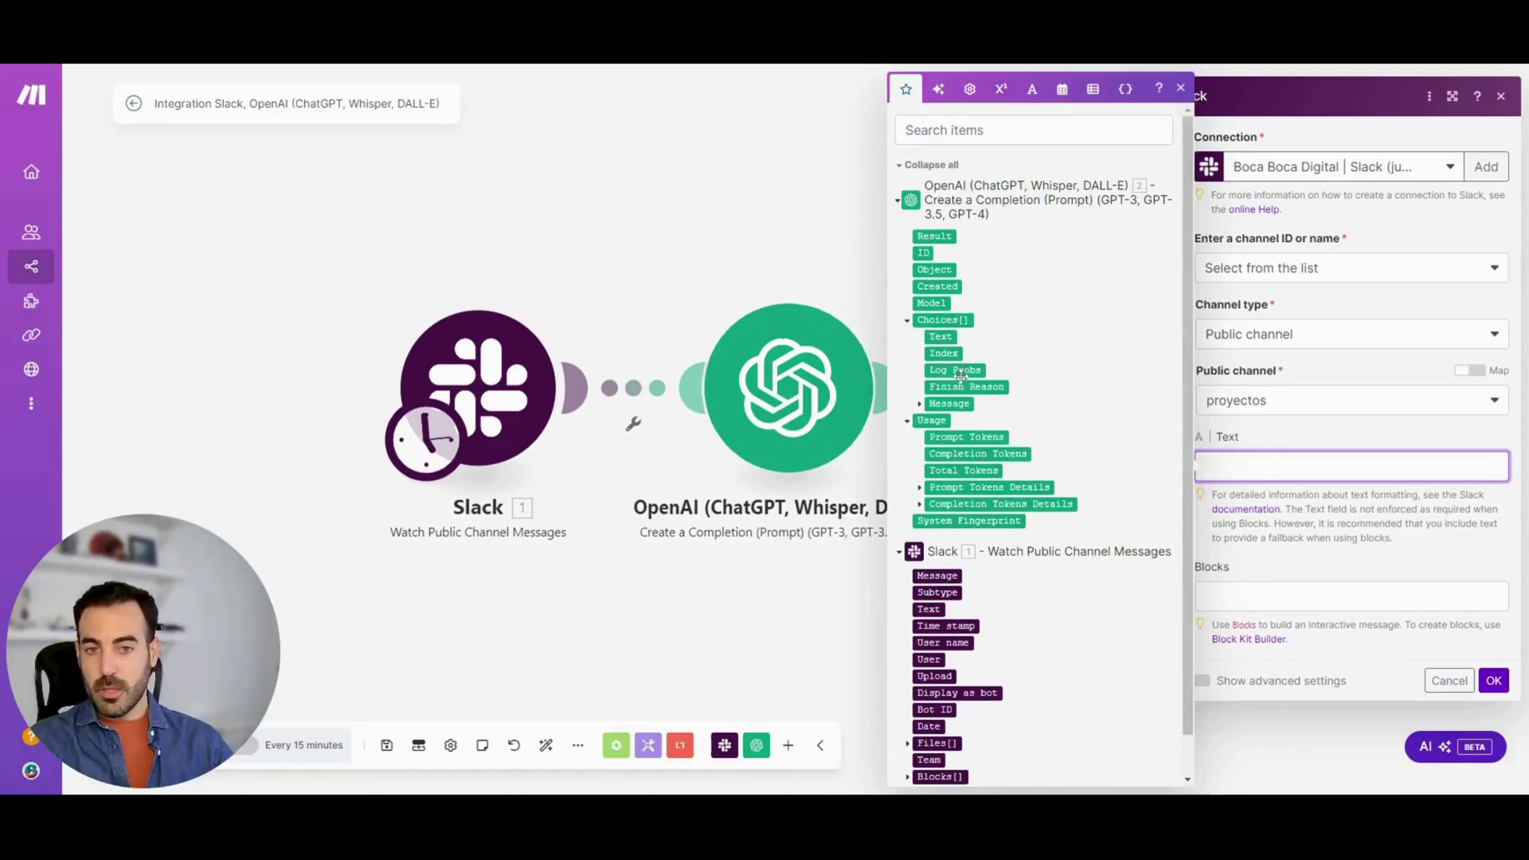
left_click(920, 404)
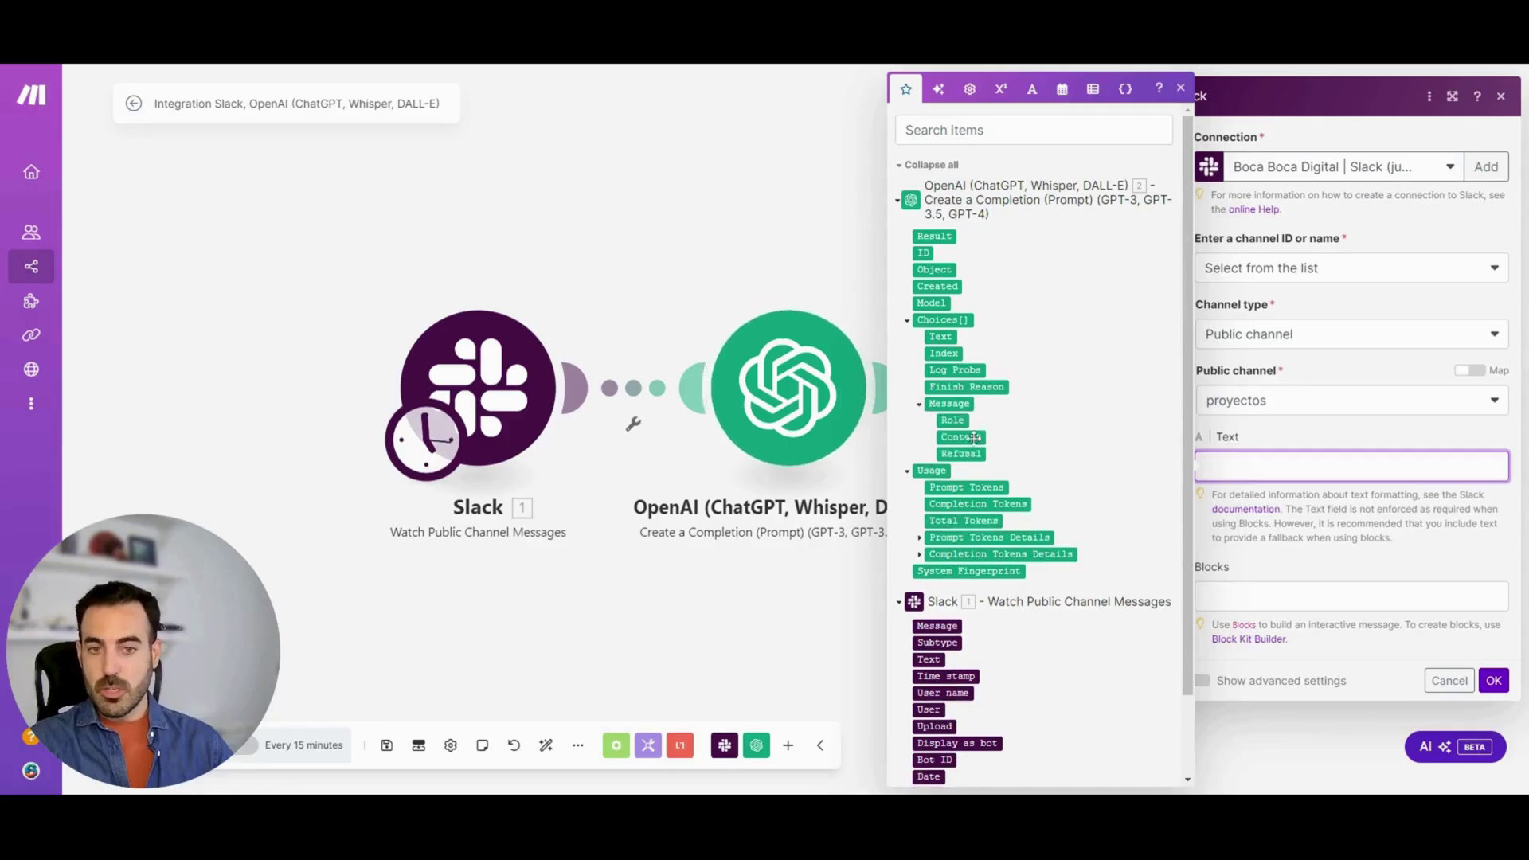
left_click(961, 436)
left_click(1314, 538)
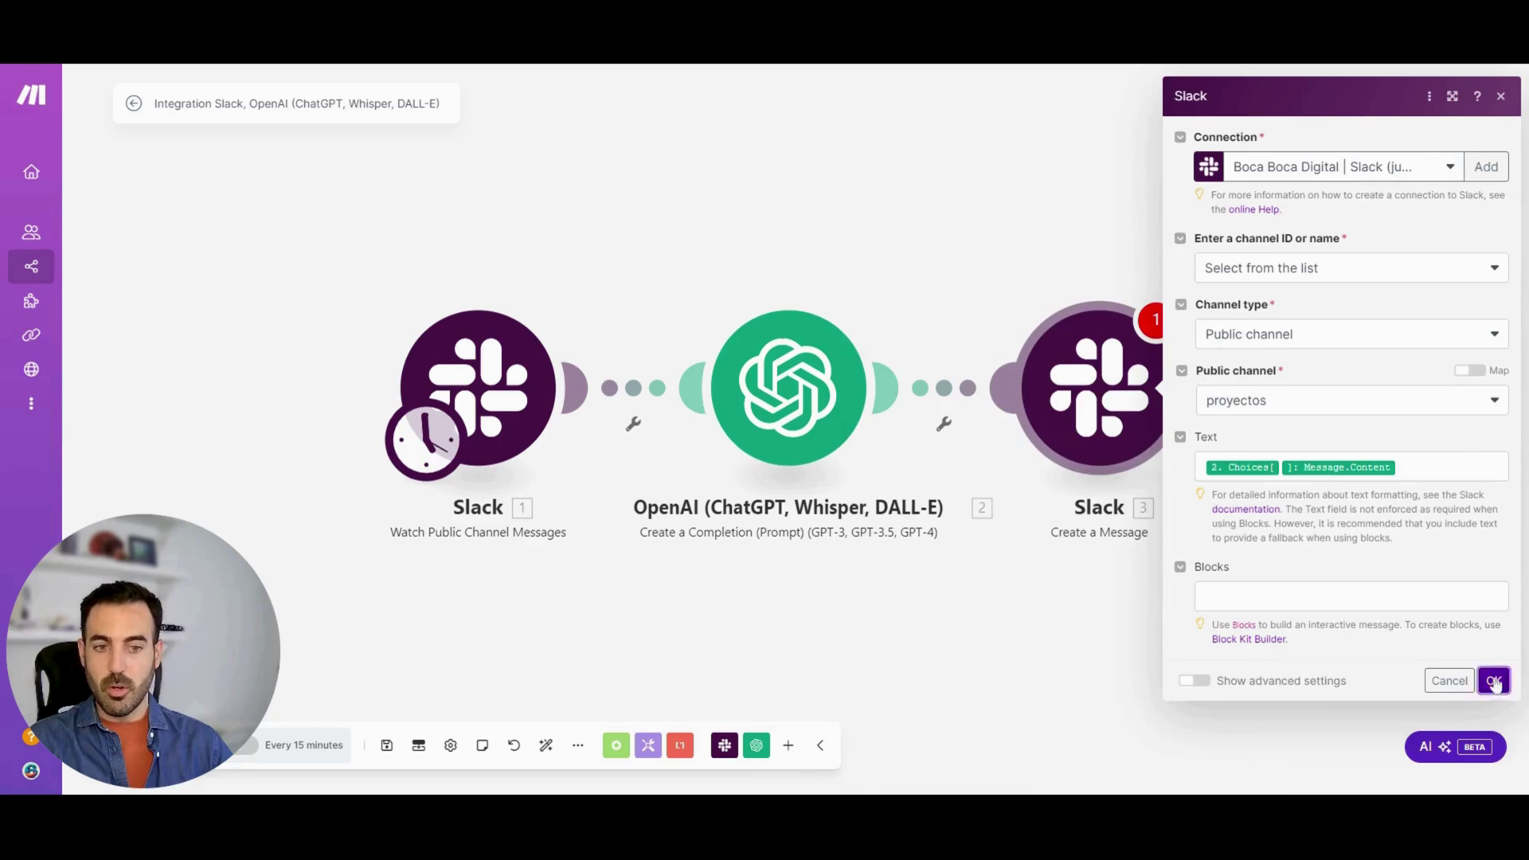
left_click(1493, 680)
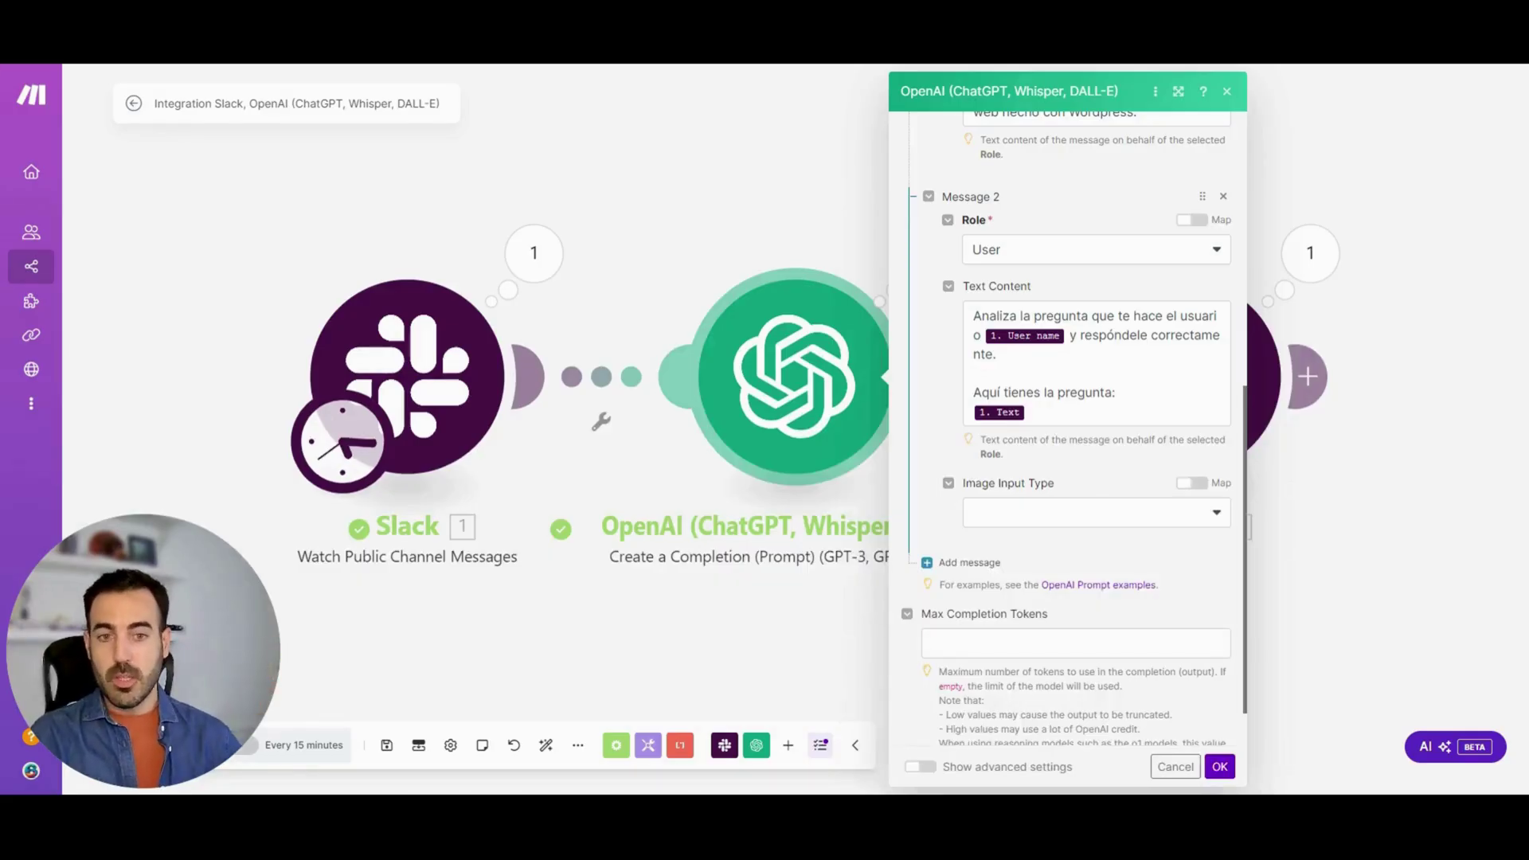
Review the OpenAI module's Message 2 user prompt that includes the Slack message text
left_click(1035, 412)
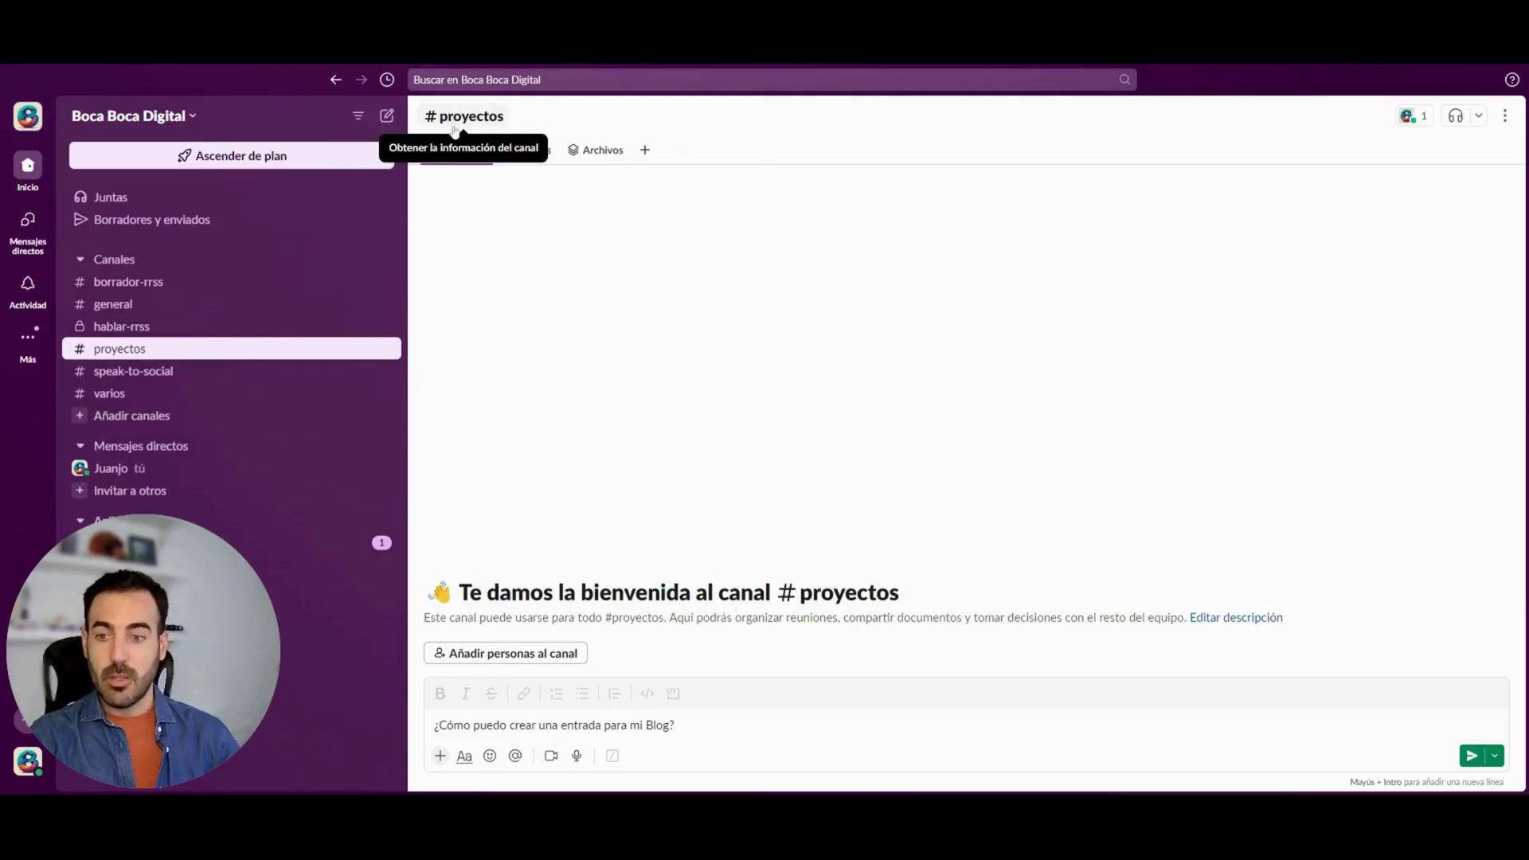
Post the question '¿Cómo puedo crear una entrada para mi Blog?' in #proyectos
left_click_drag(675, 725, 433, 725)
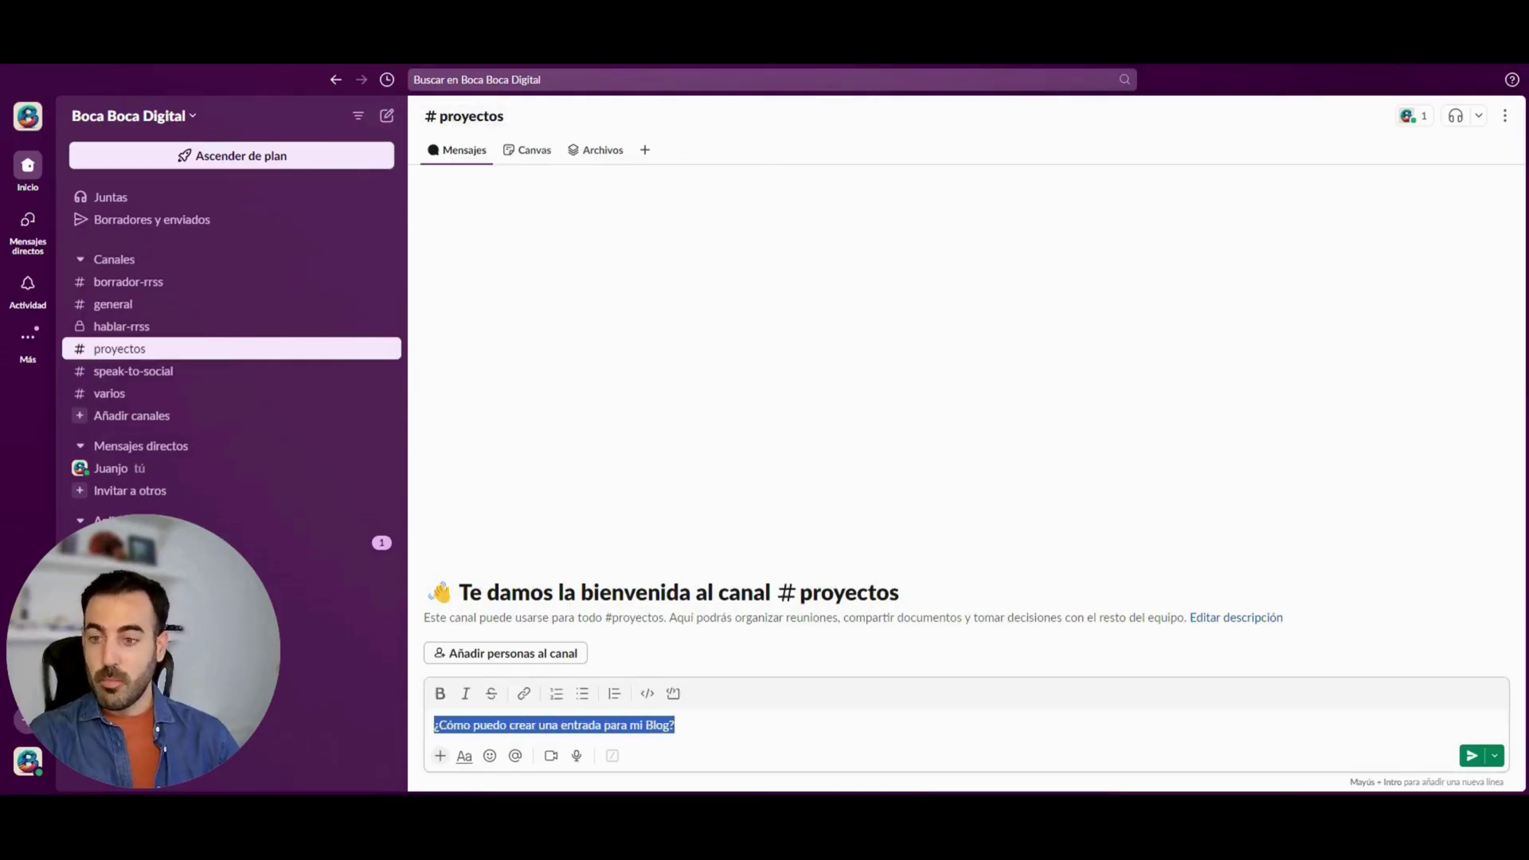
key("Right")
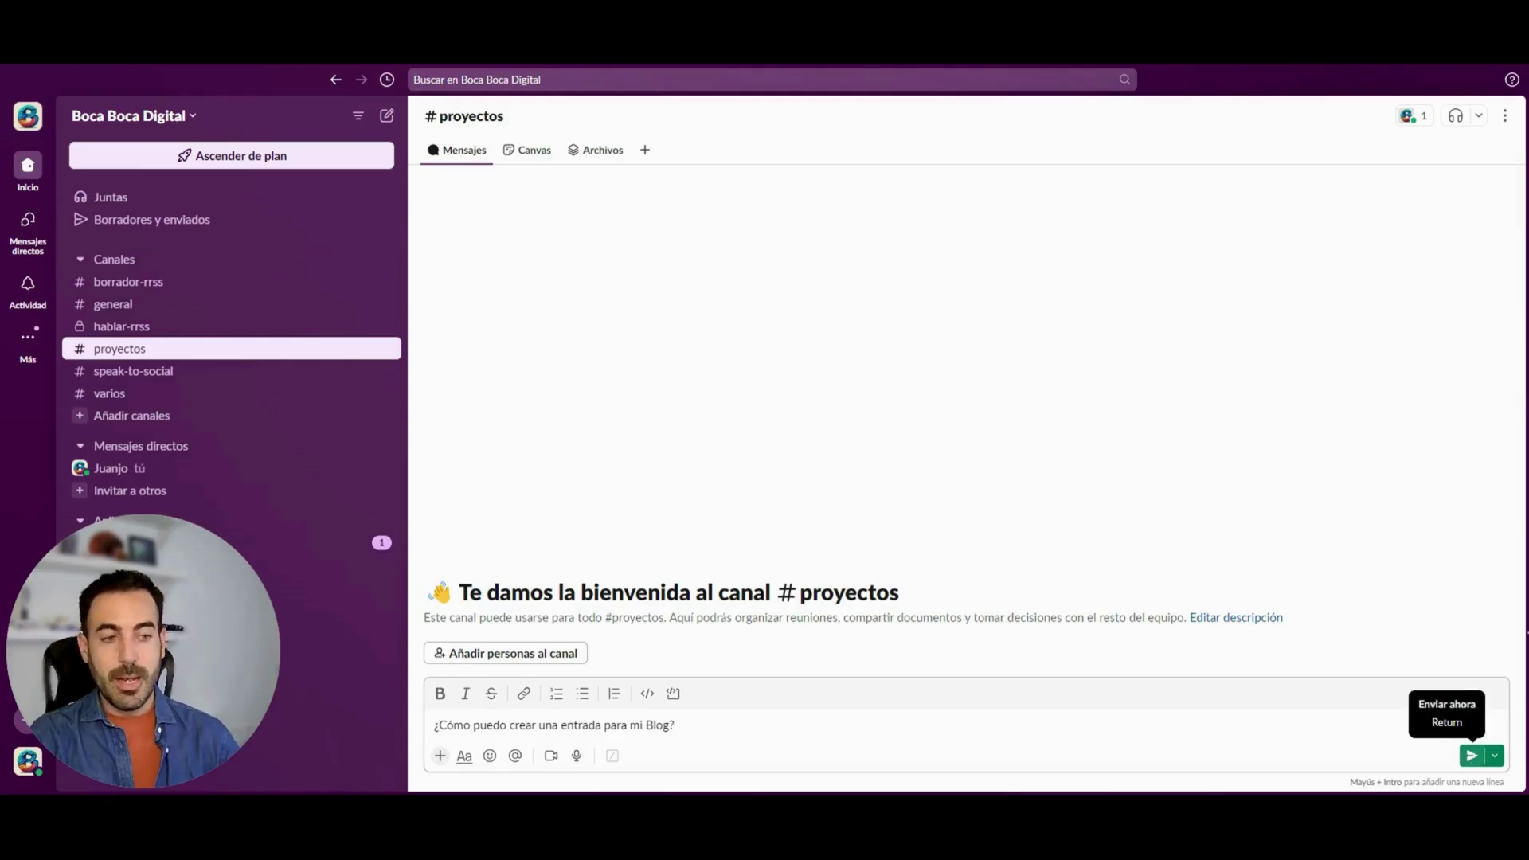
left_click(1472, 756)
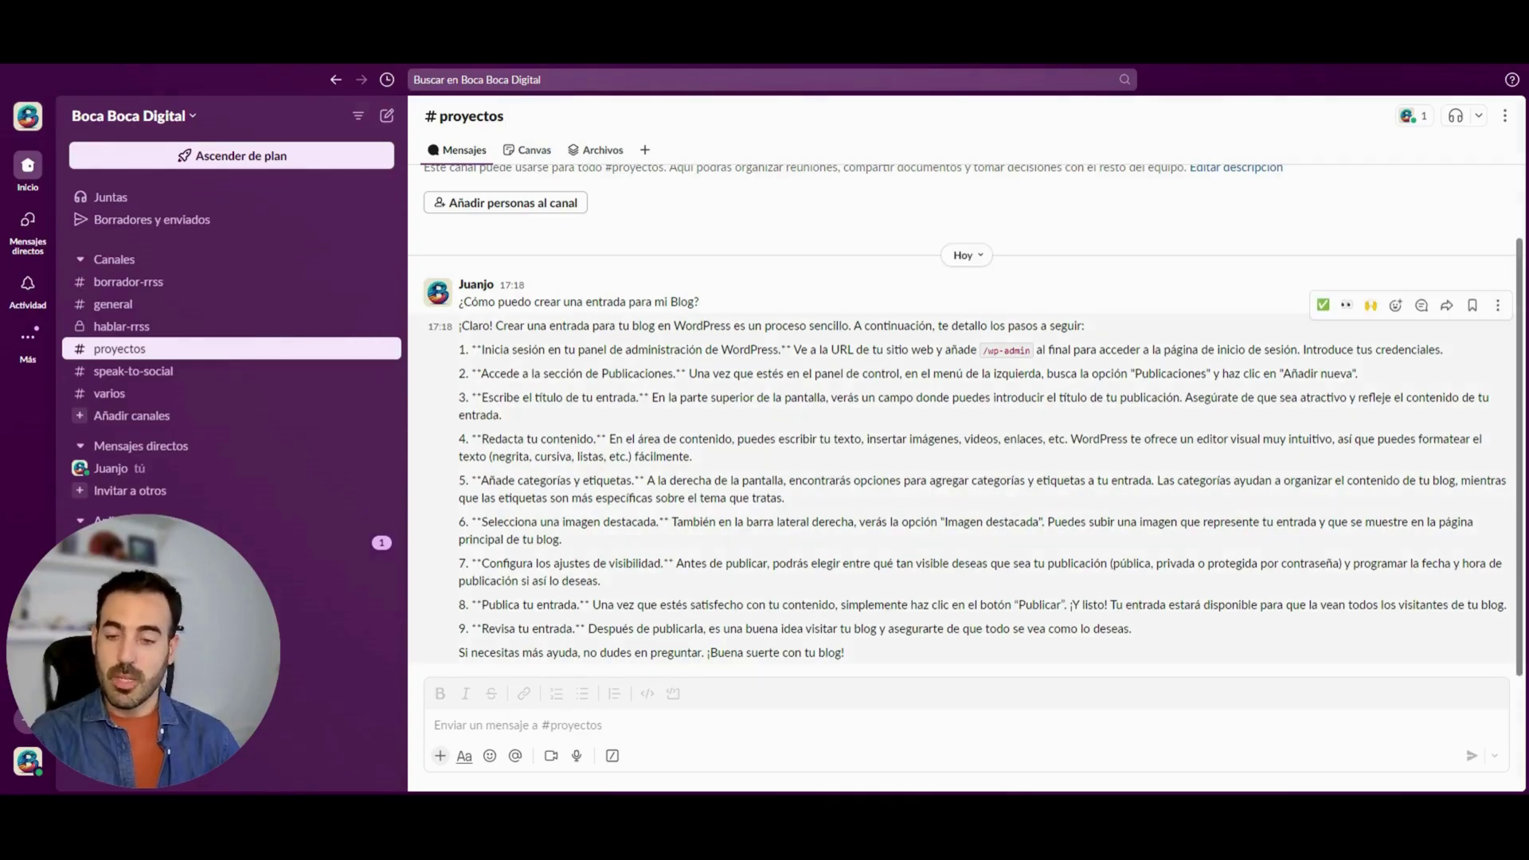
Post the question 'Donde puedo descargar un pulugin' in #proyectos
left_click(435, 725)
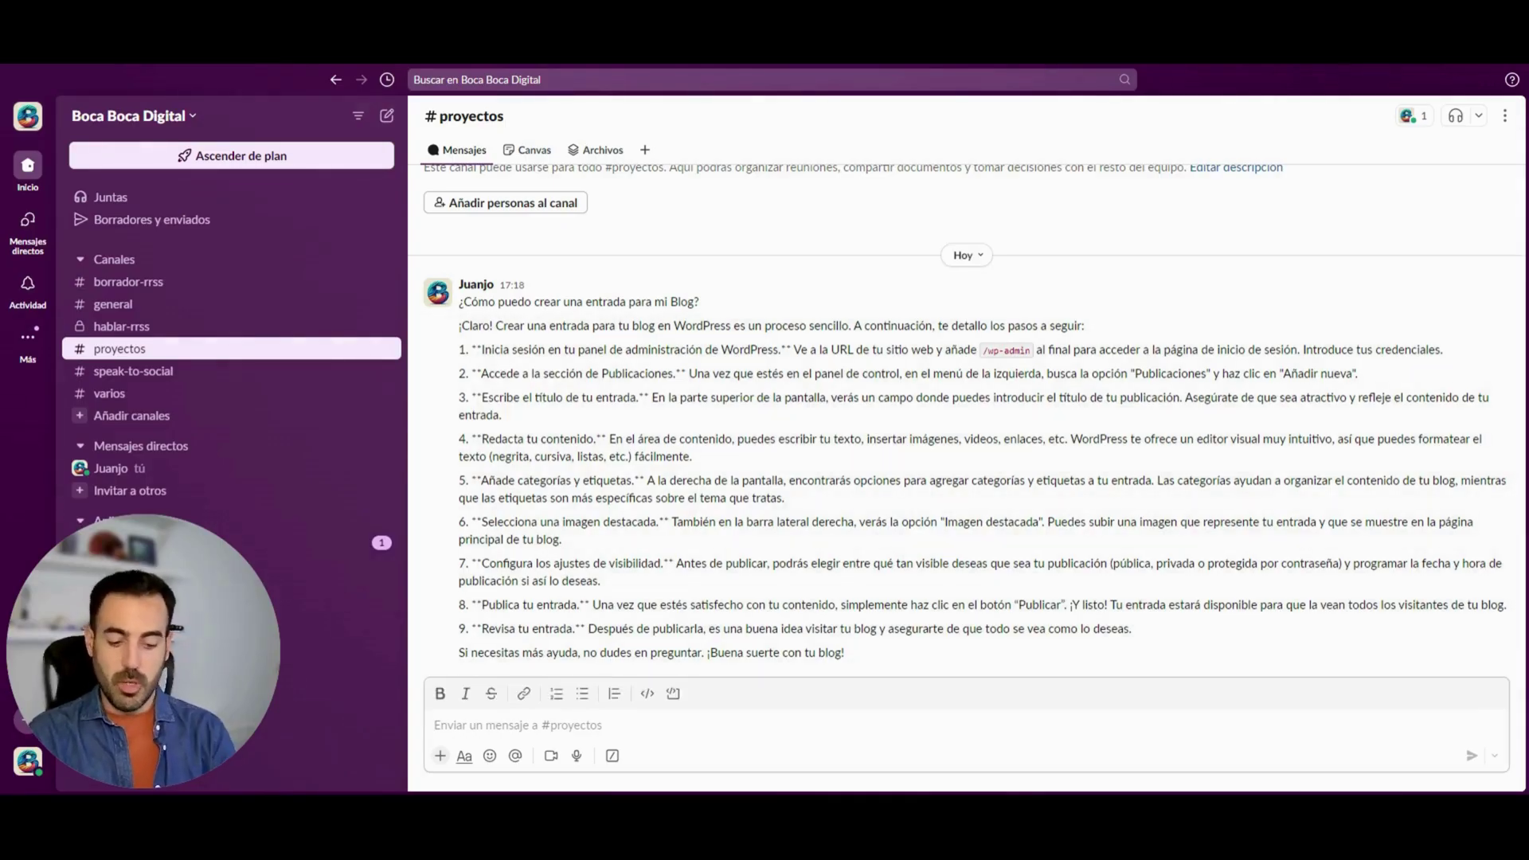
type("Donde p")
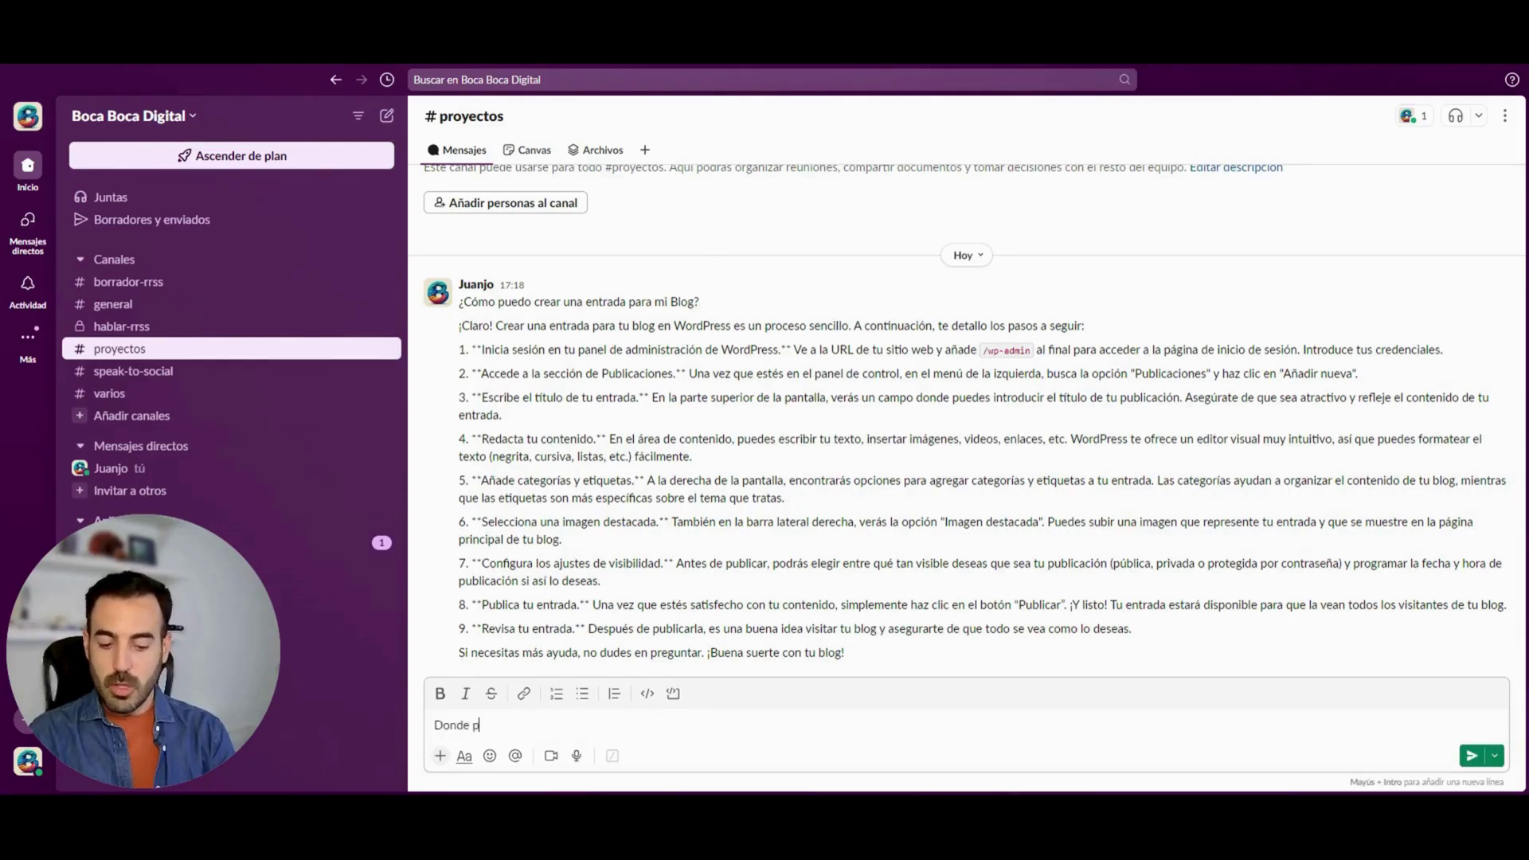
type("uedo descarg")
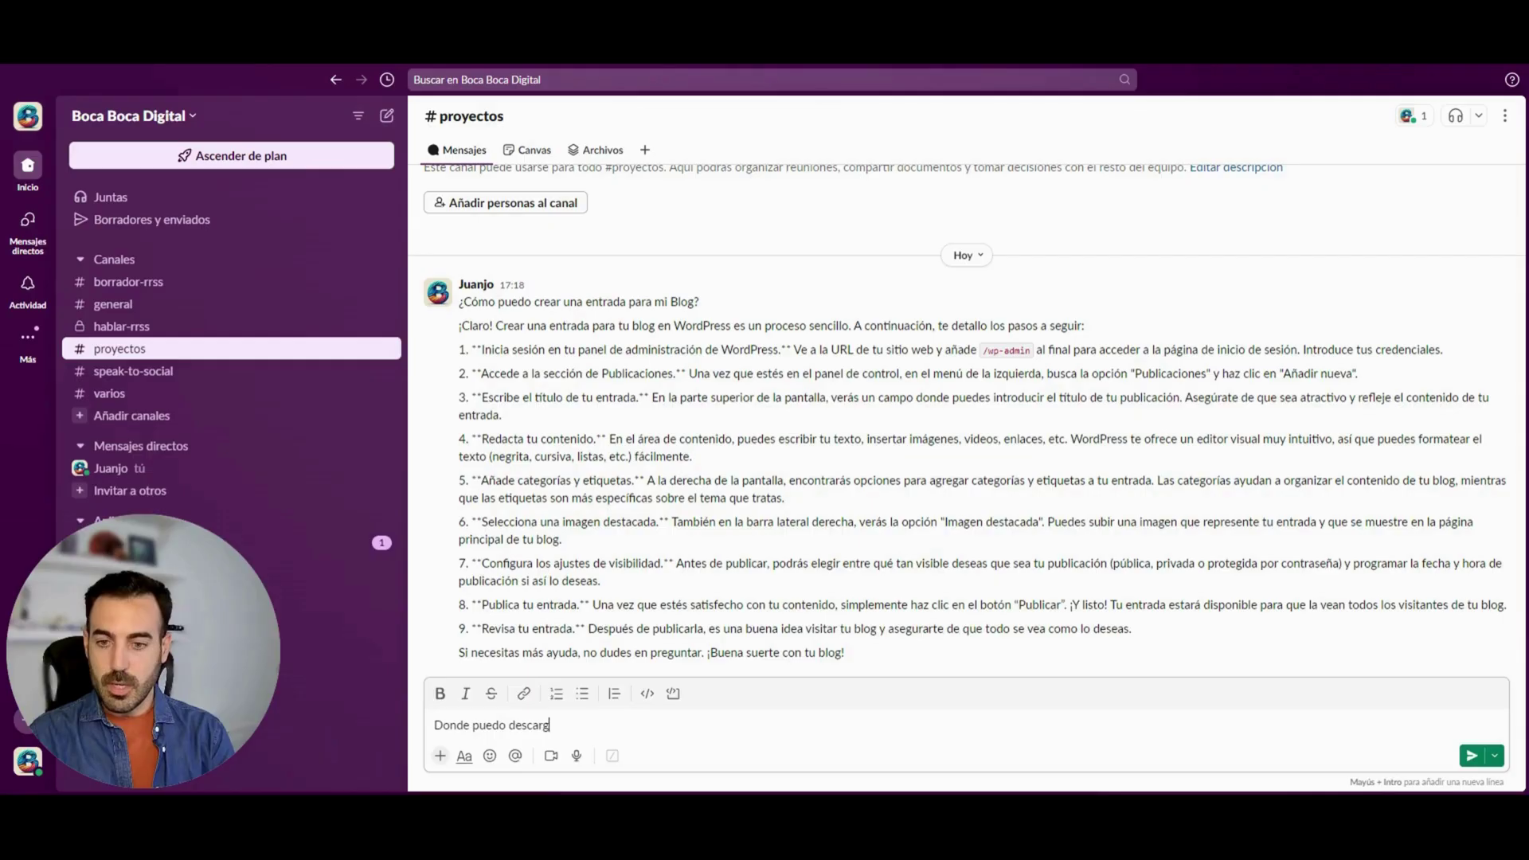
type("ar un pu")
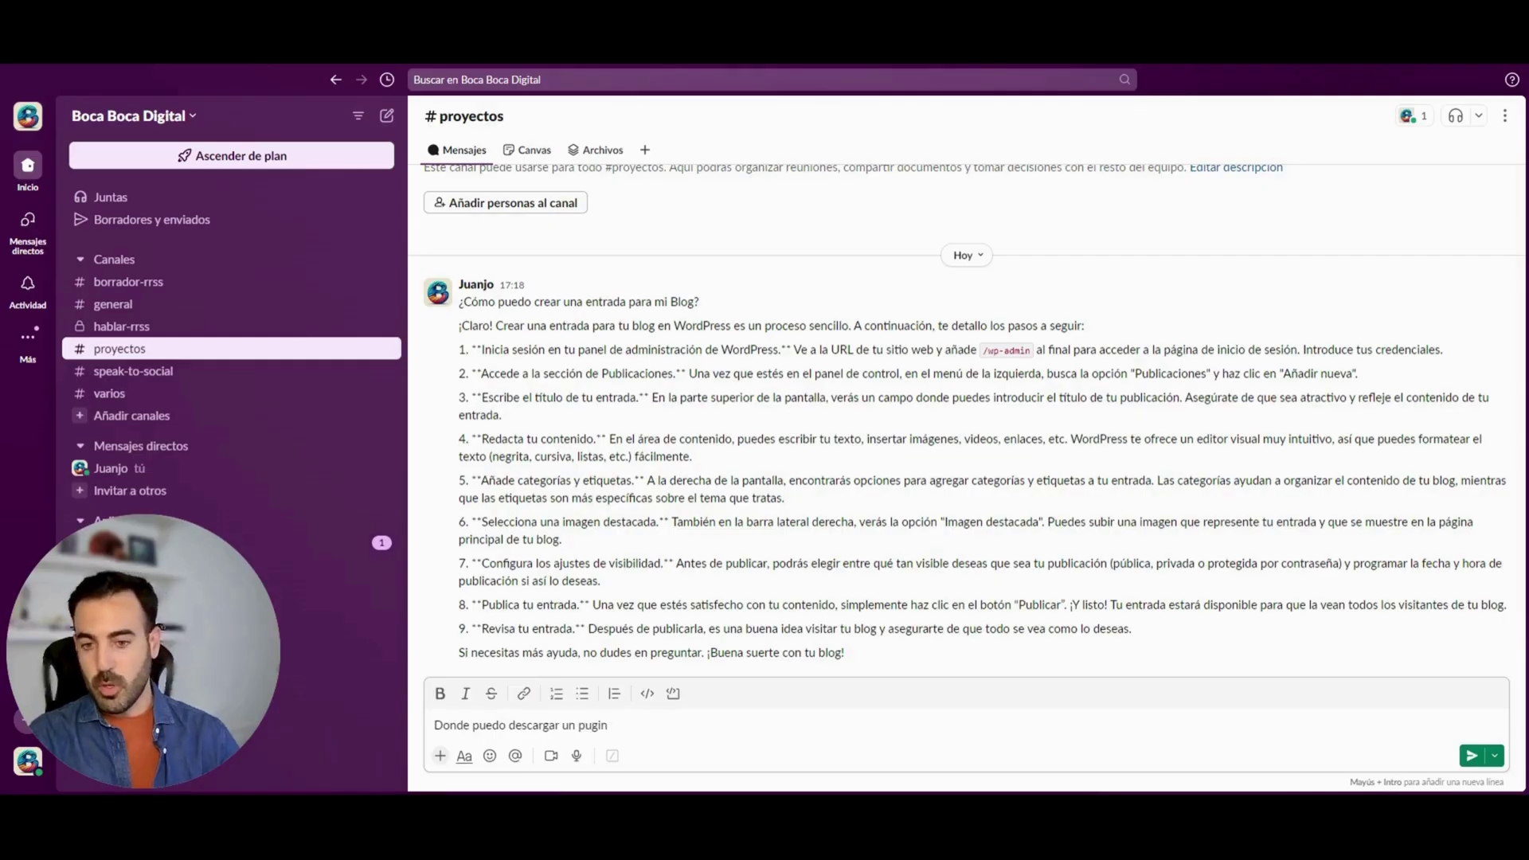
type("lugin")
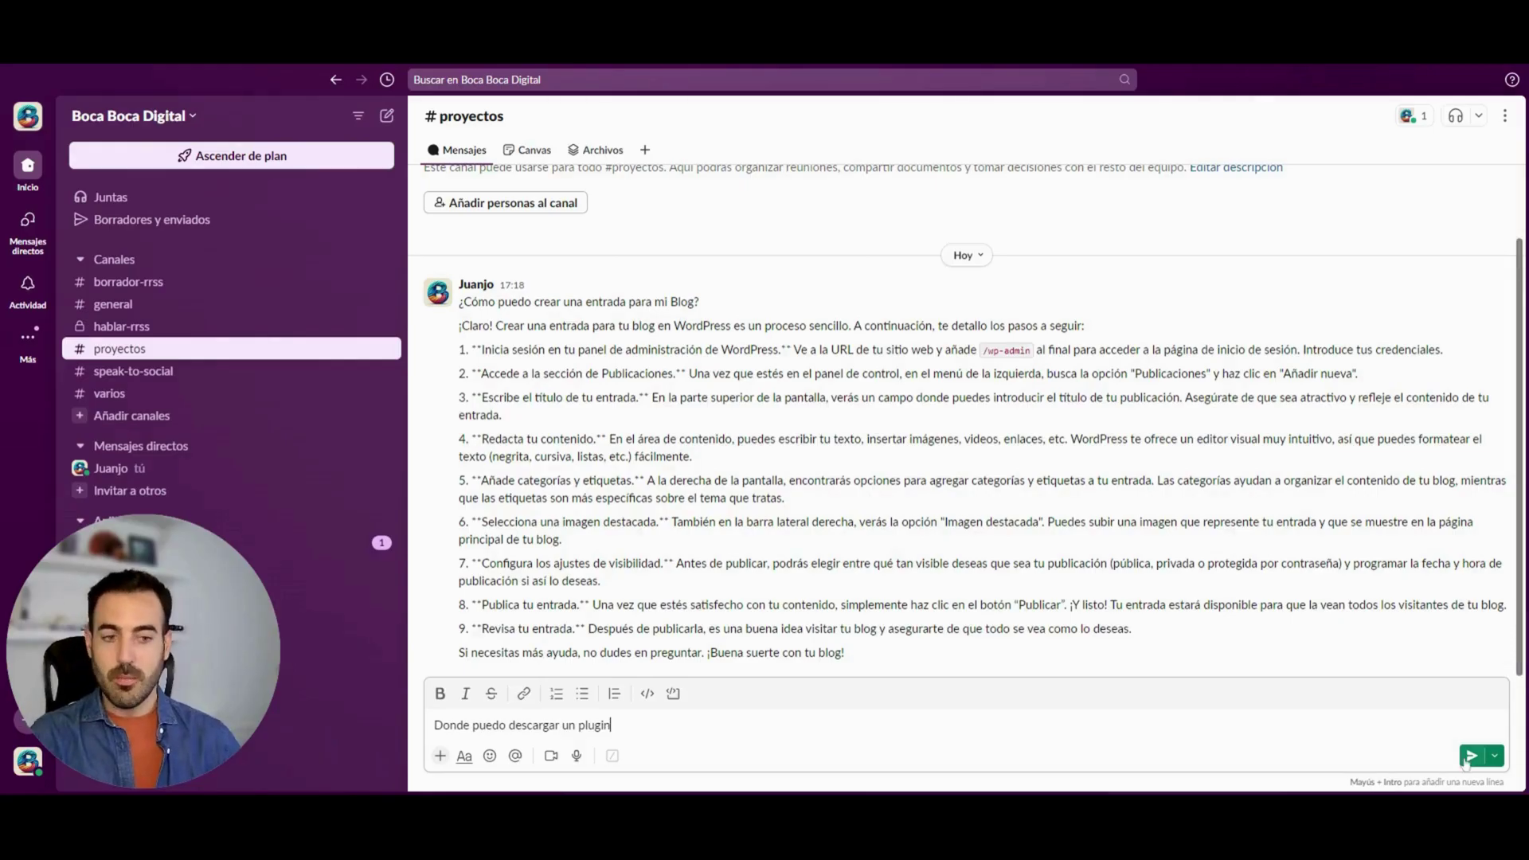
left_click(1472, 755)
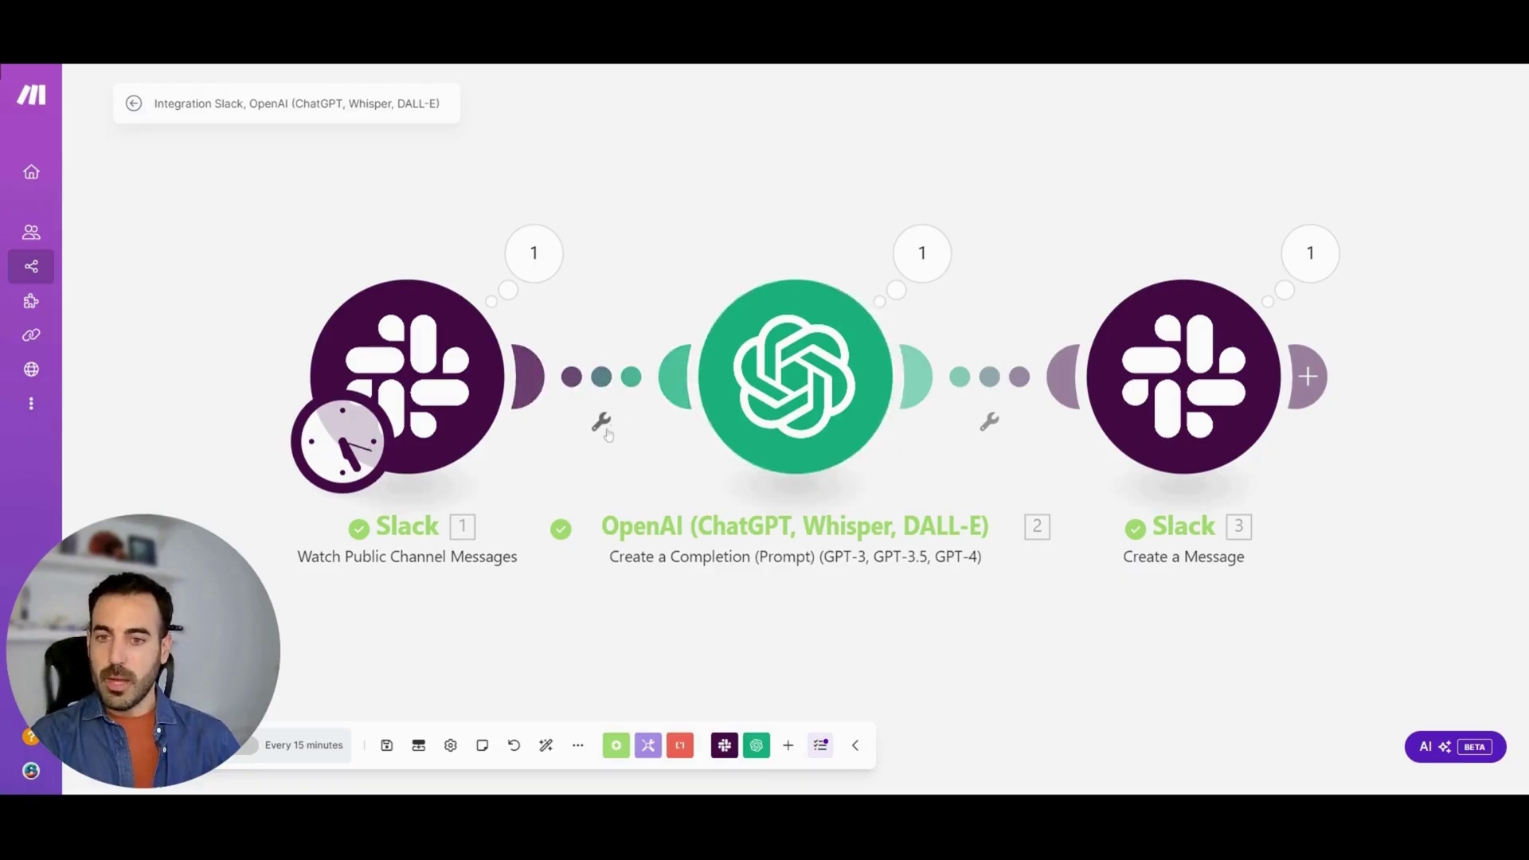
Add a filter labelled 'comando' on the link between the Slack trigger and OpenAI
right_click(602, 378)
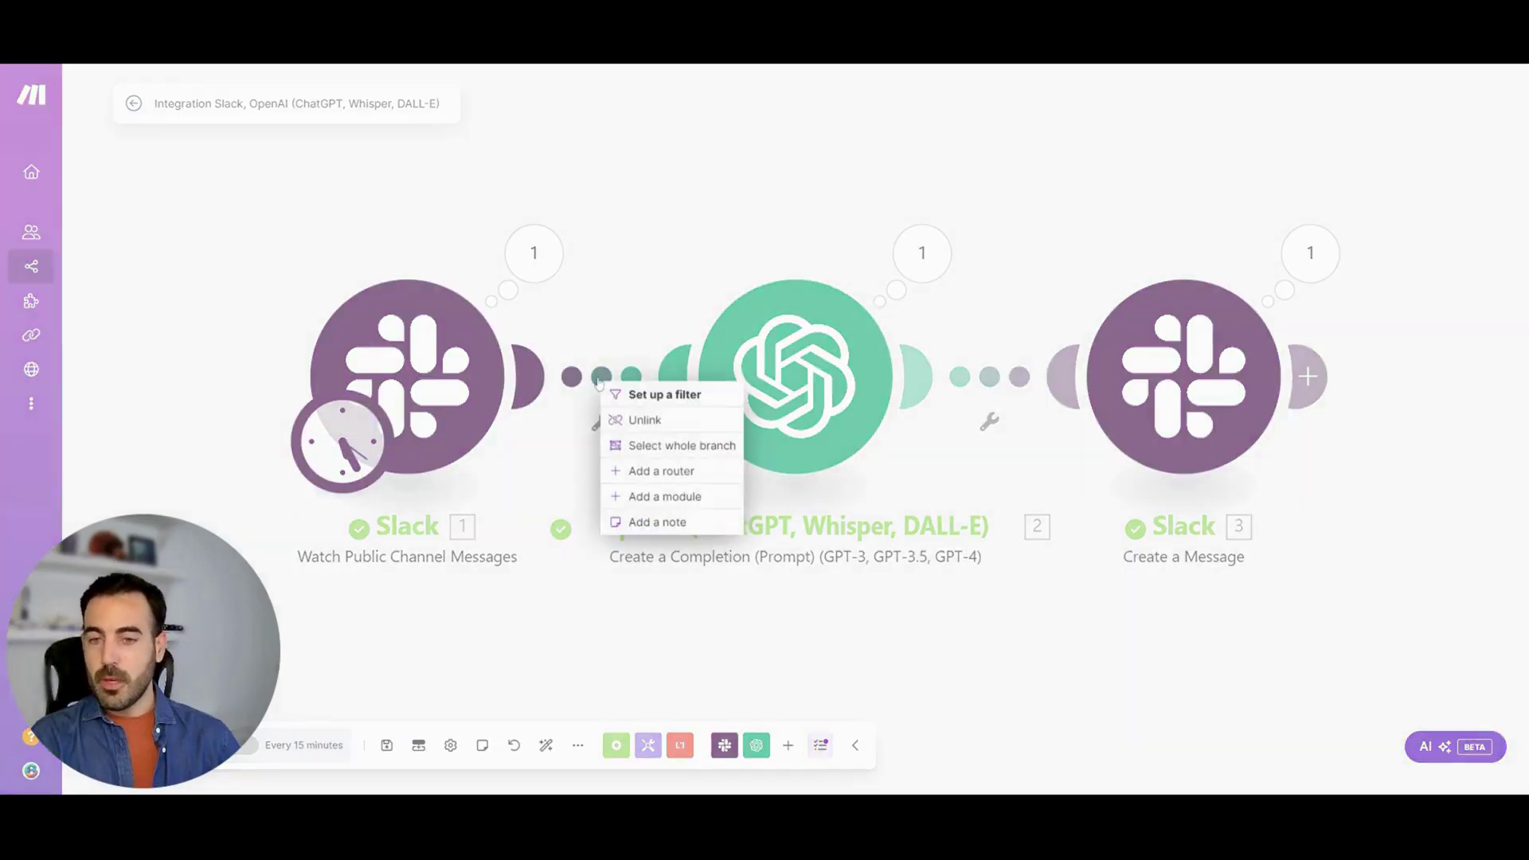
left_click(662, 396)
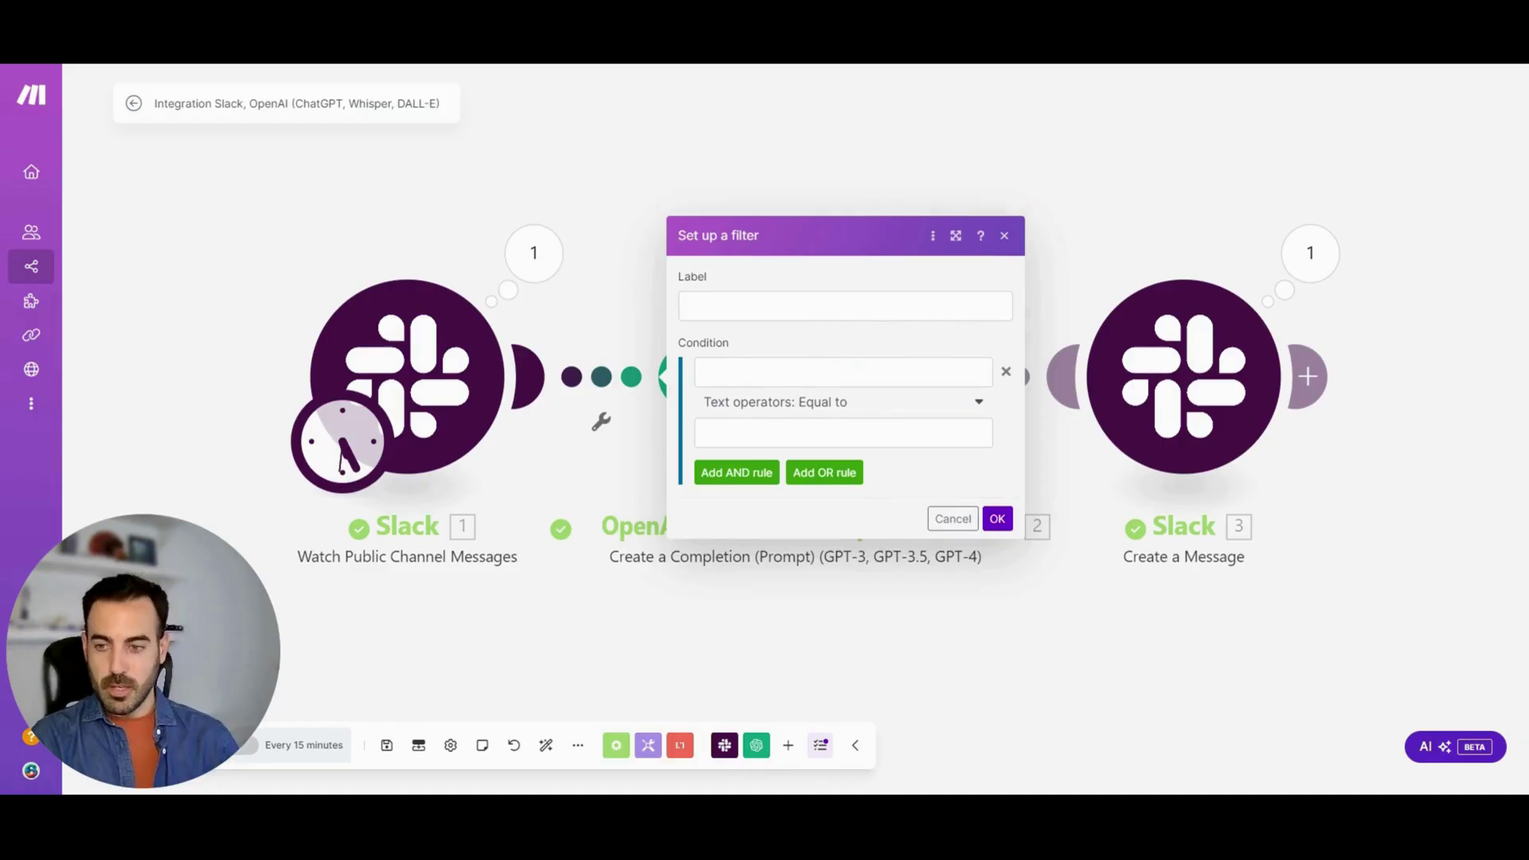
key("Tab")
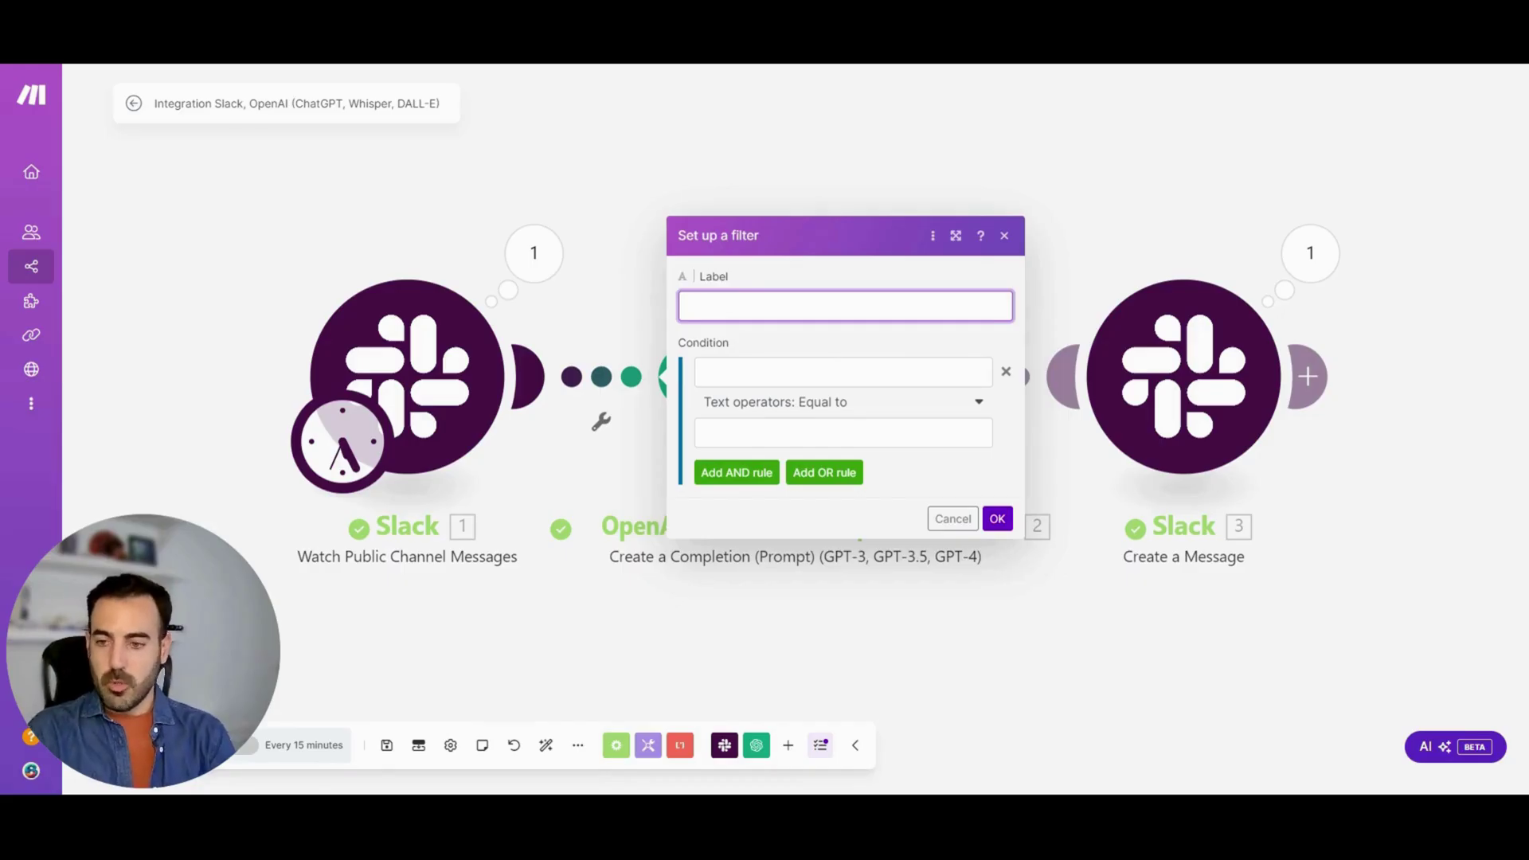
type("filtr")
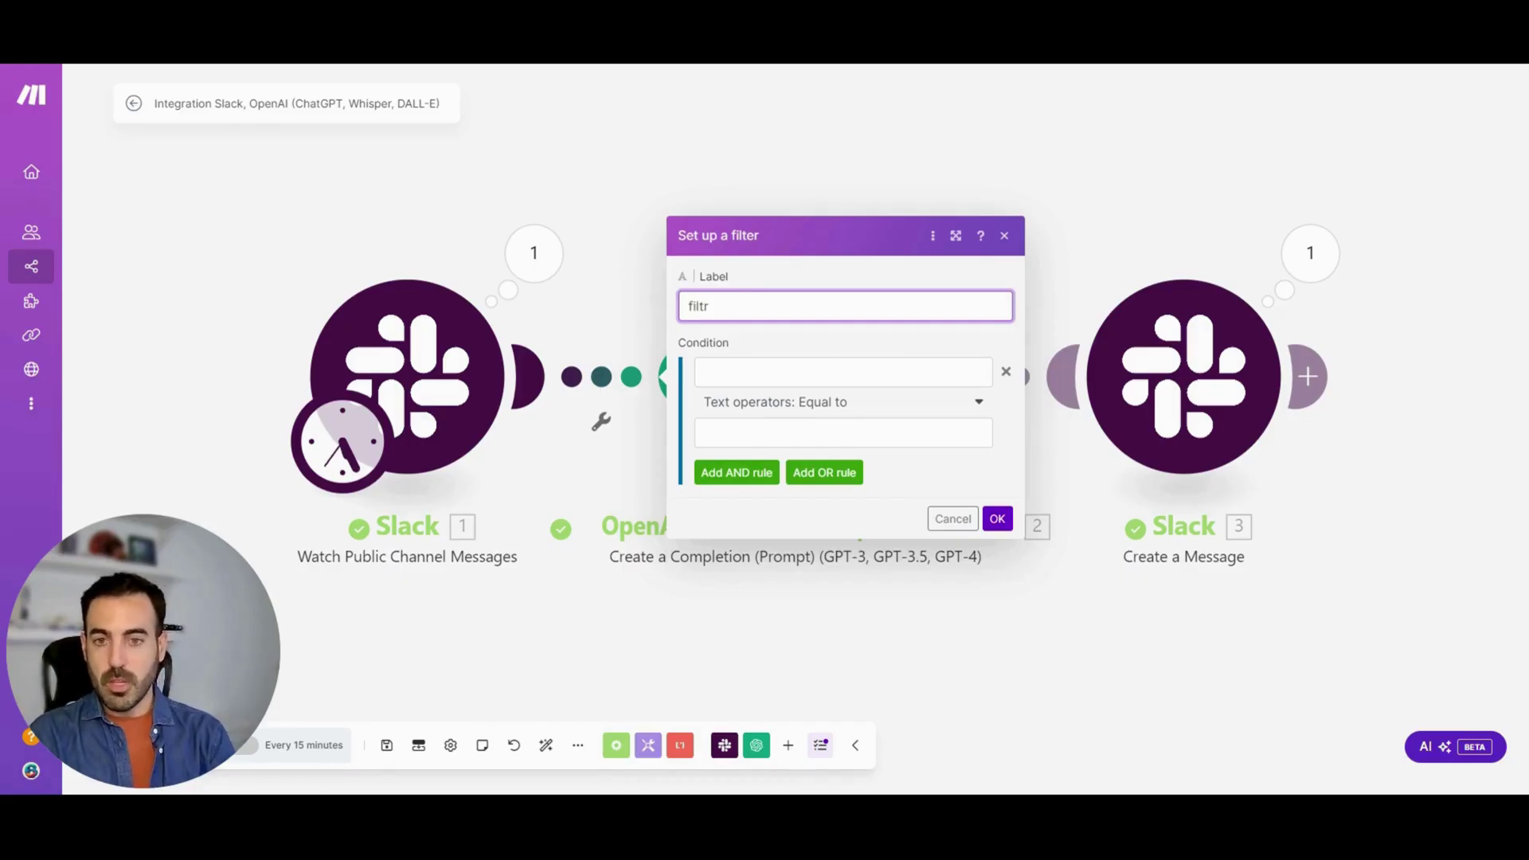
key("BackSpace")
key("BackSpace")
key("BackSpace")
key("BackSpace")
key("BackSpace")
type("coman")
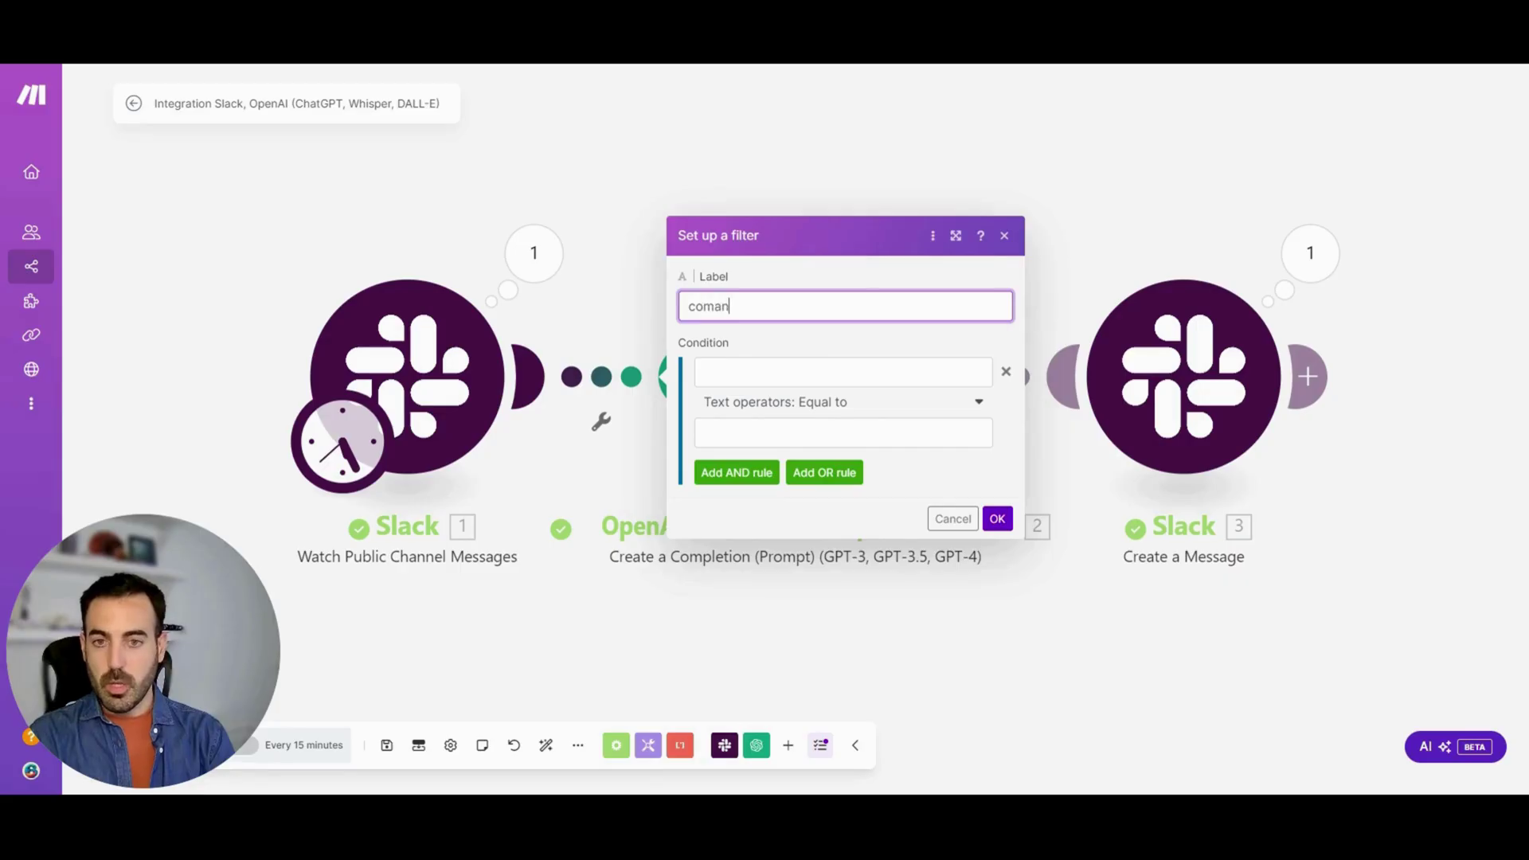
type("do")
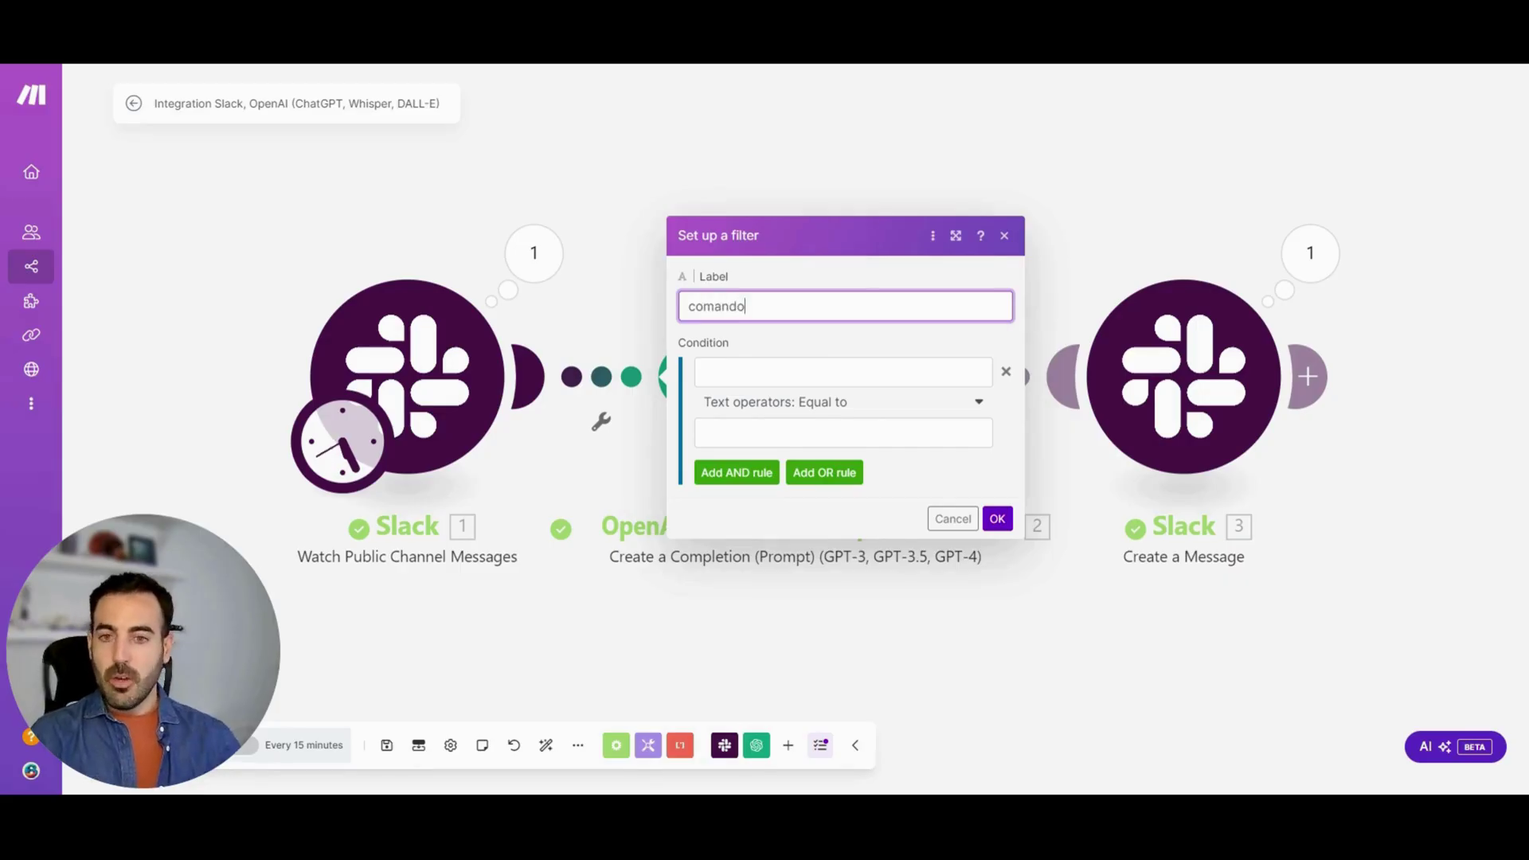
key("Tab")
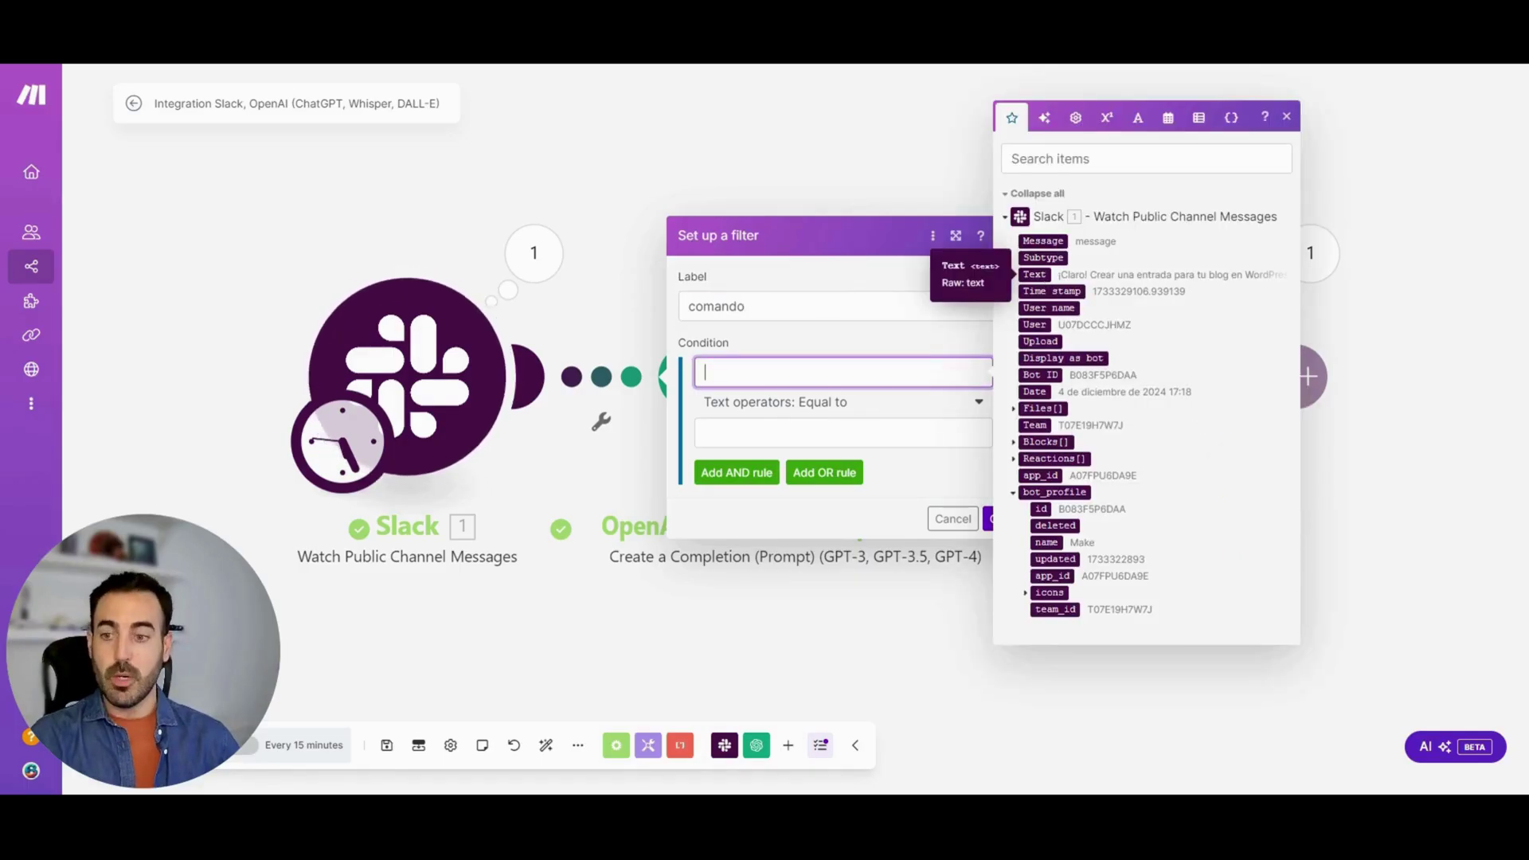
Set the filter condition to 1. Text contains 'Pregunta:' and save it
left_click_drag(1043, 277, 1043, 277)
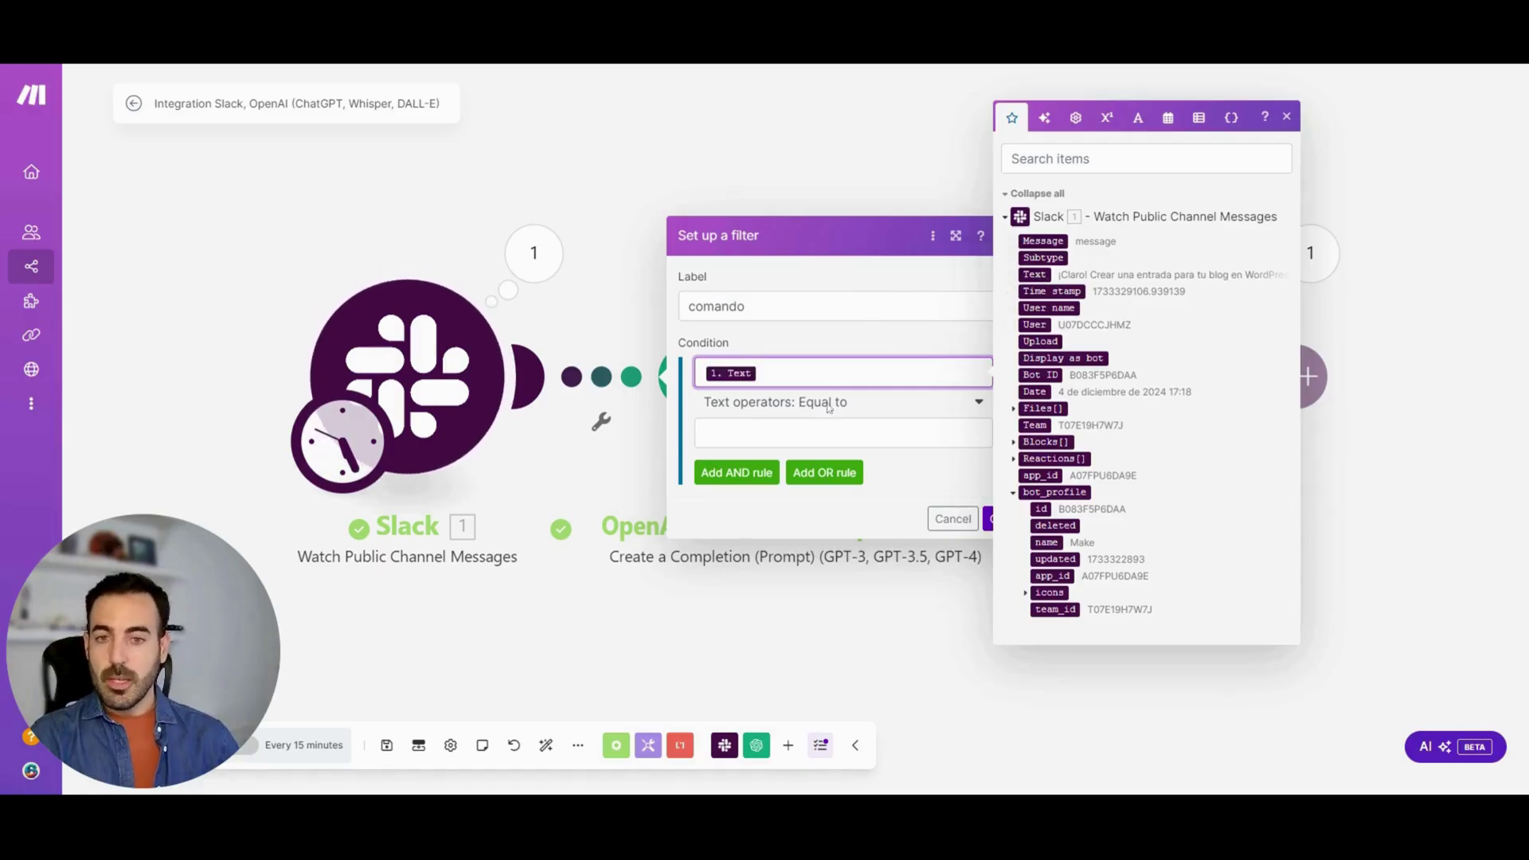
left_click(827, 405)
type("conta")
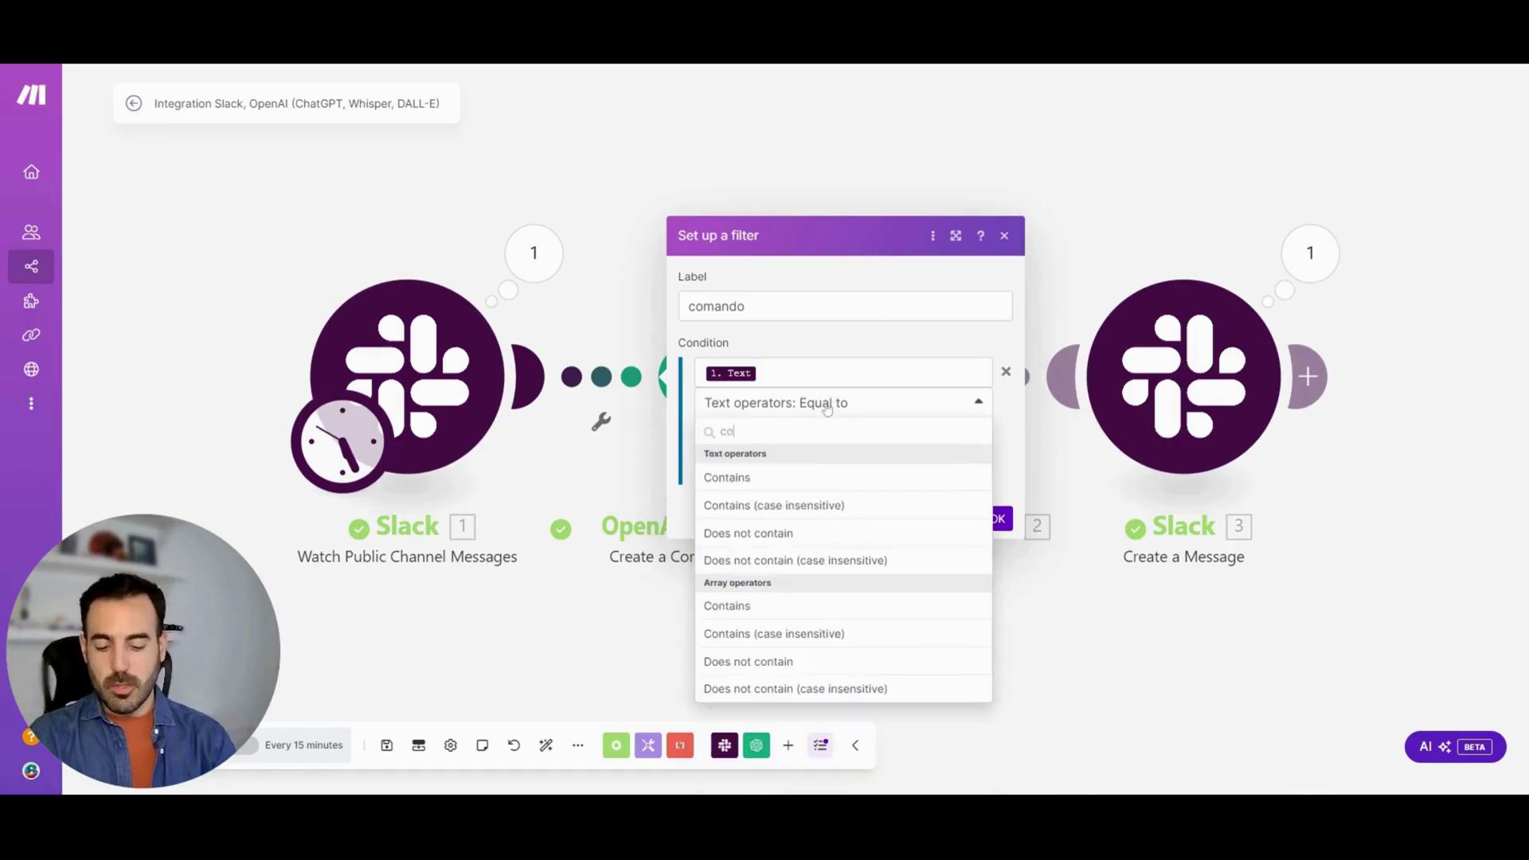
left_click(806, 476)
key("Tab")
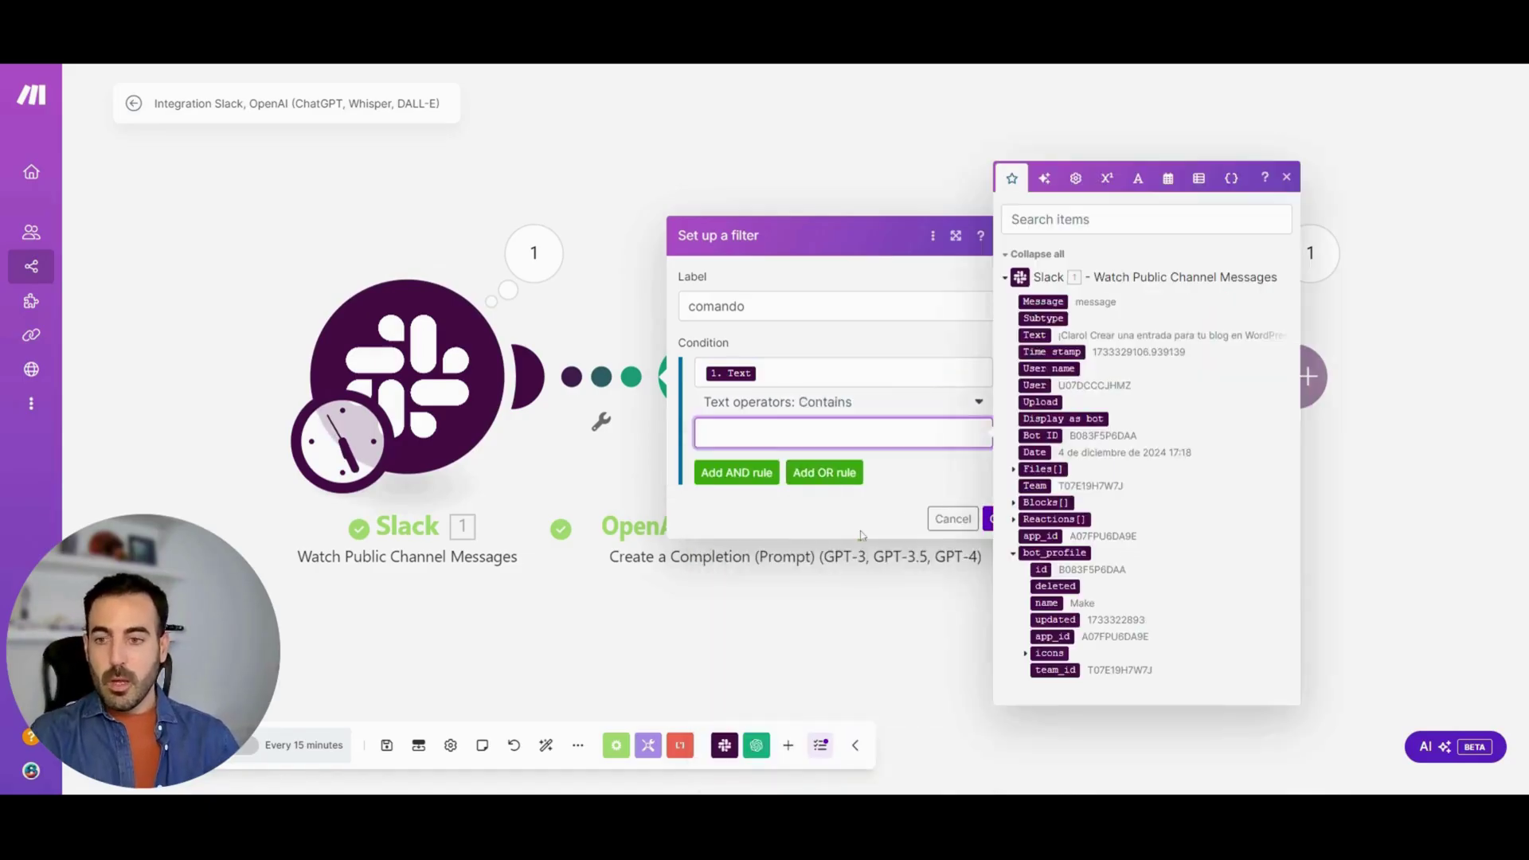
type("P")
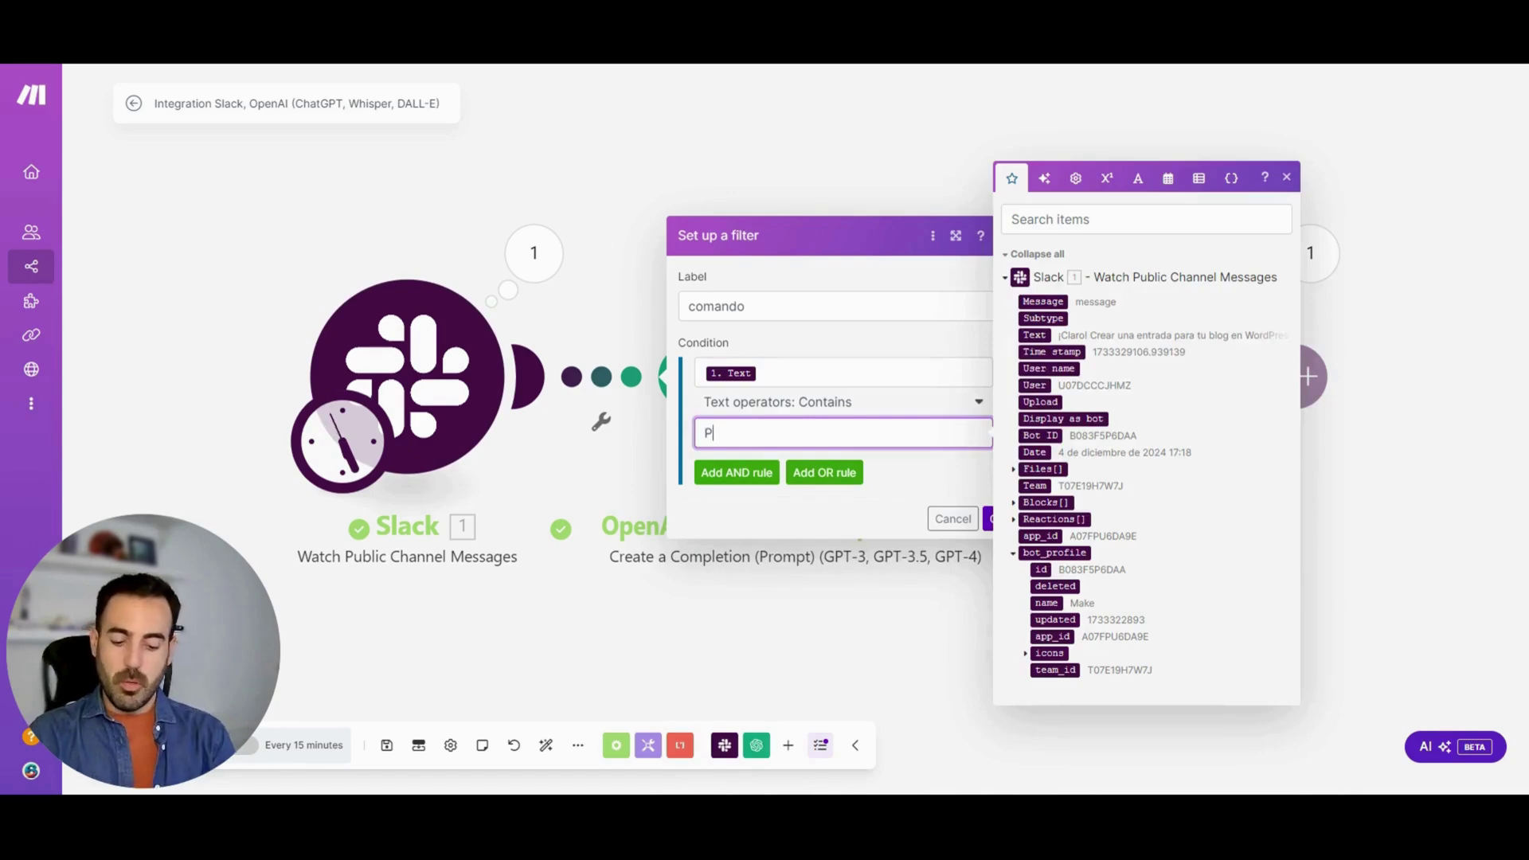
type("regunta:")
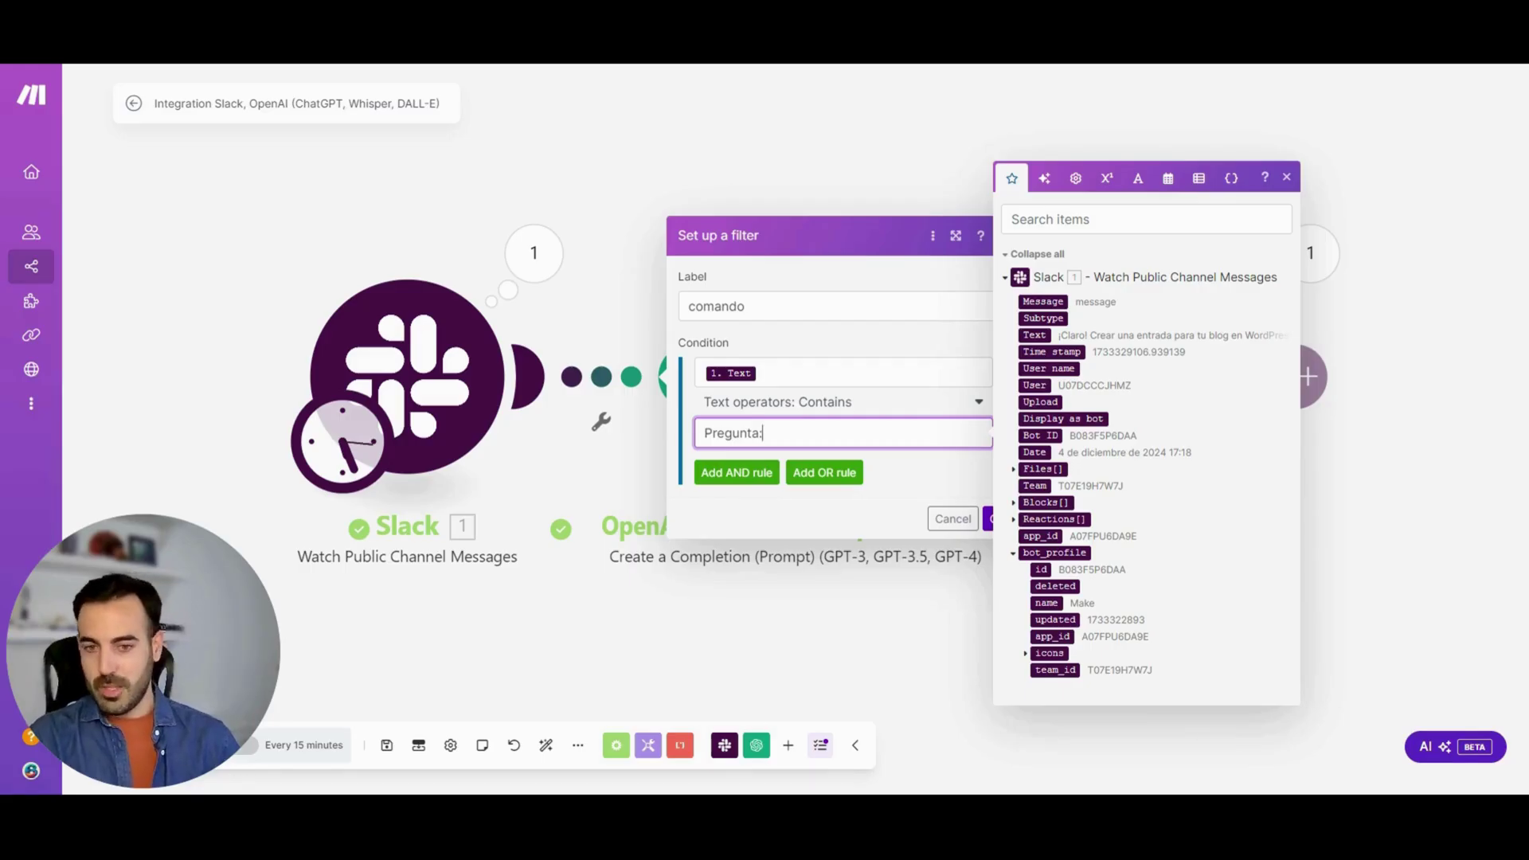
left_click(762, 494)
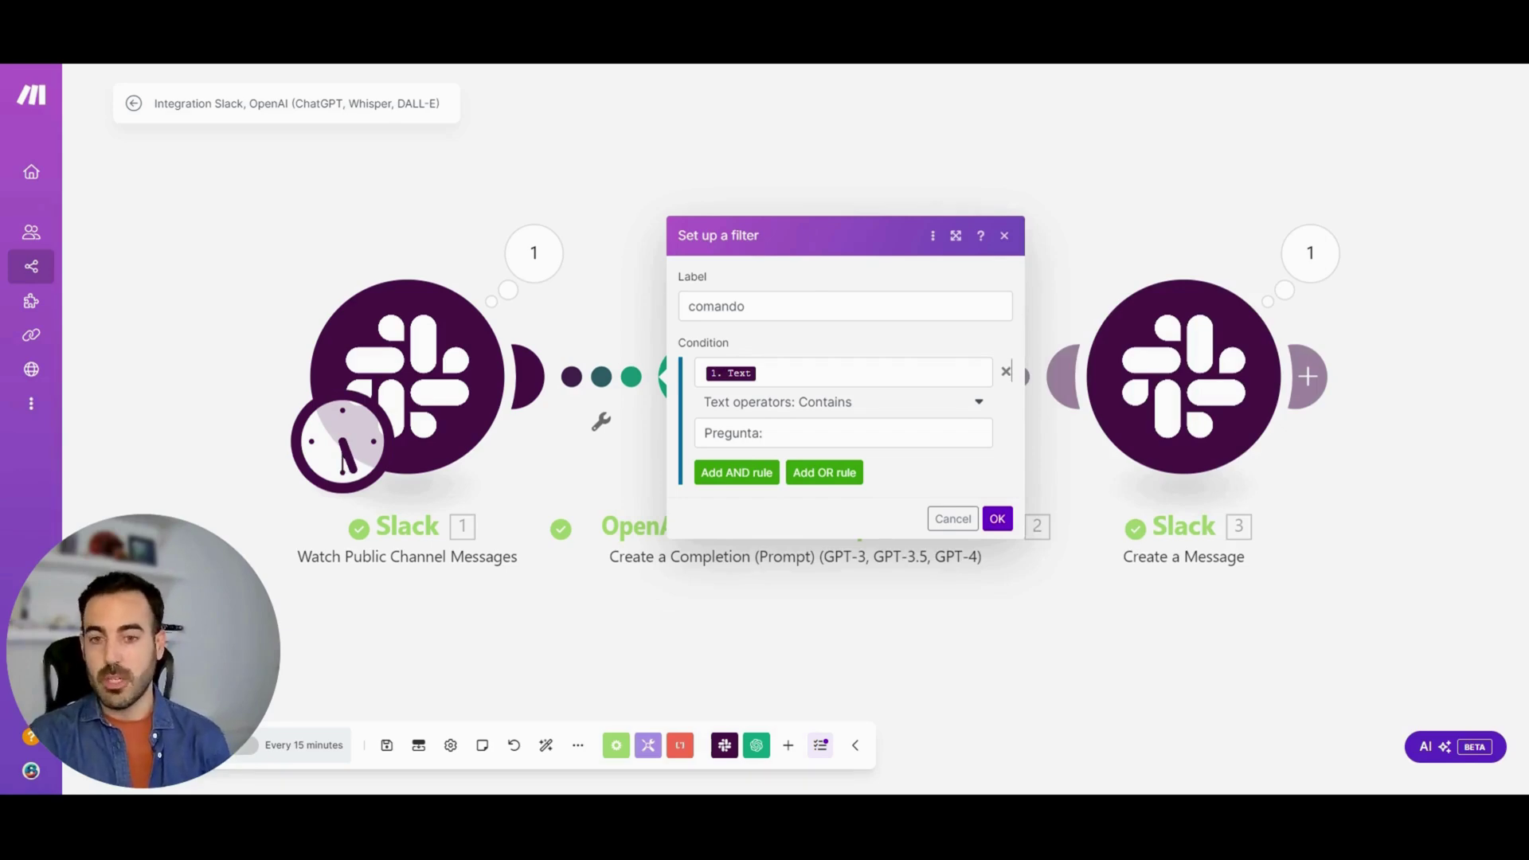
left_click_drag(762, 433, 704, 430)
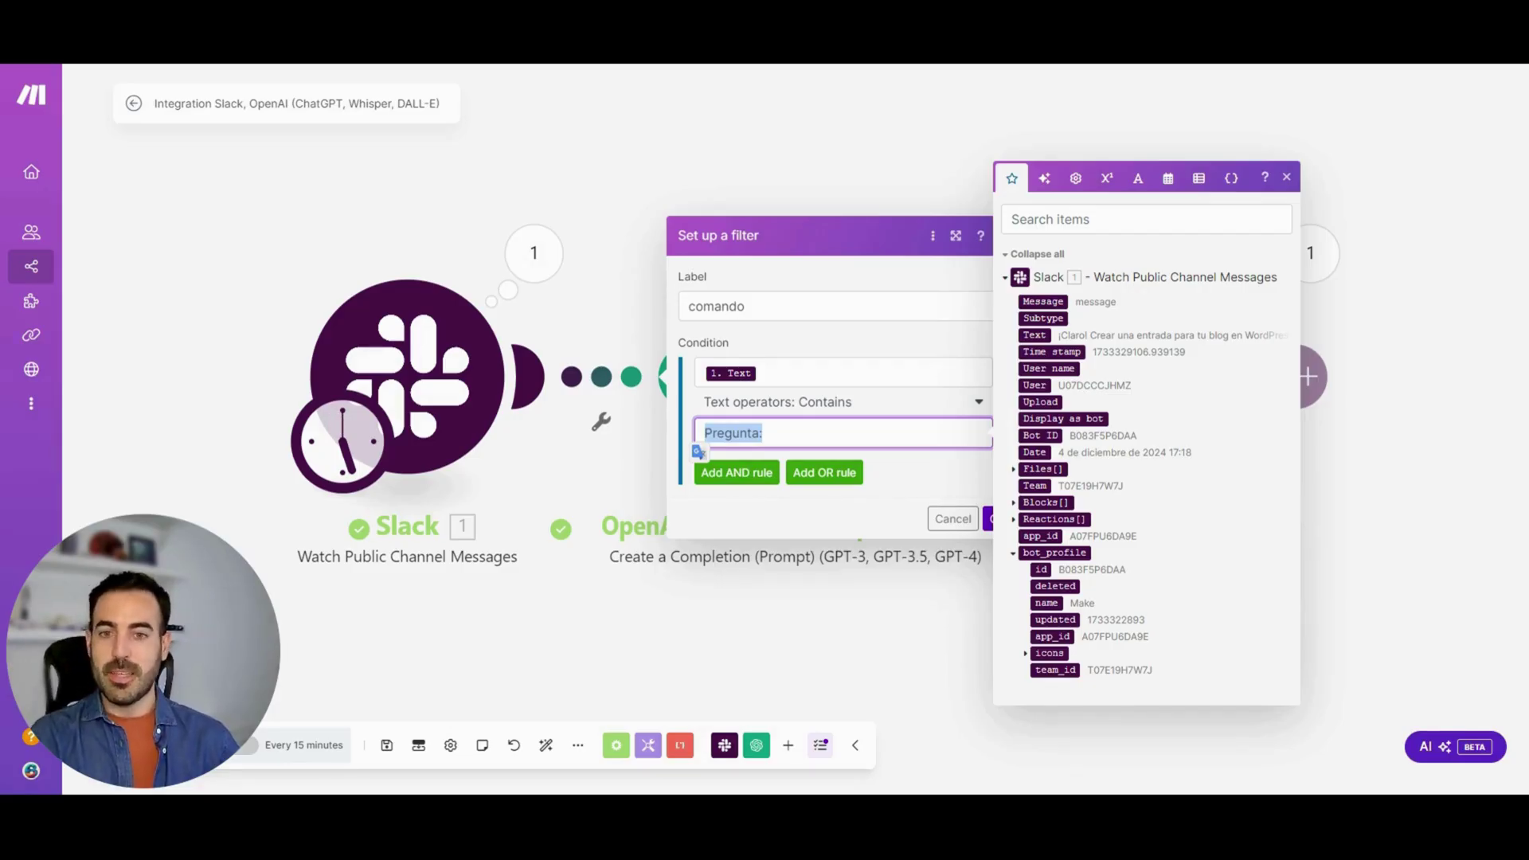
left_click(808, 525)
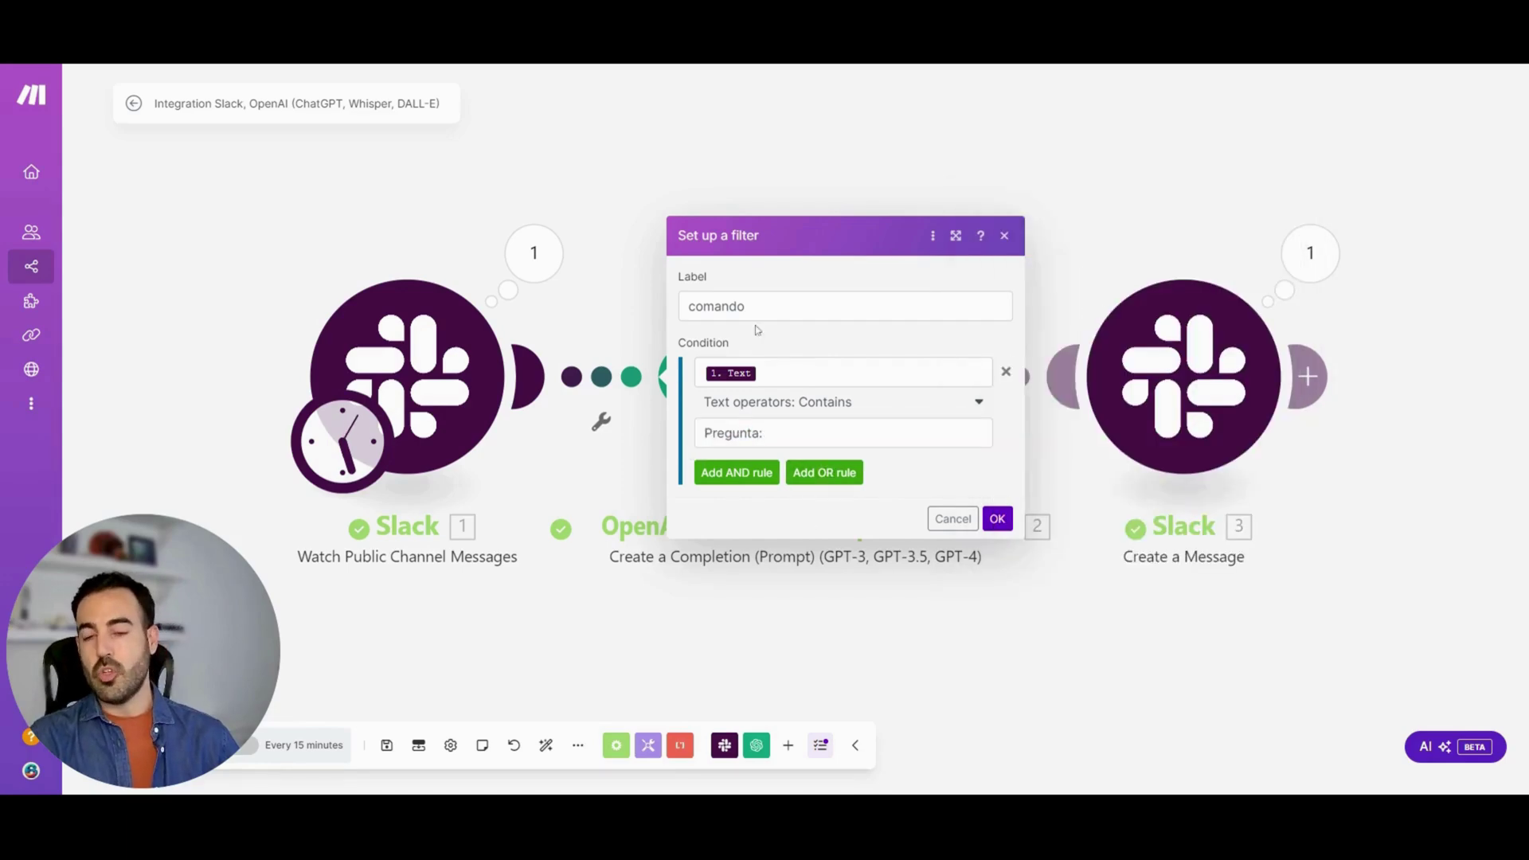
left_click(999, 518)
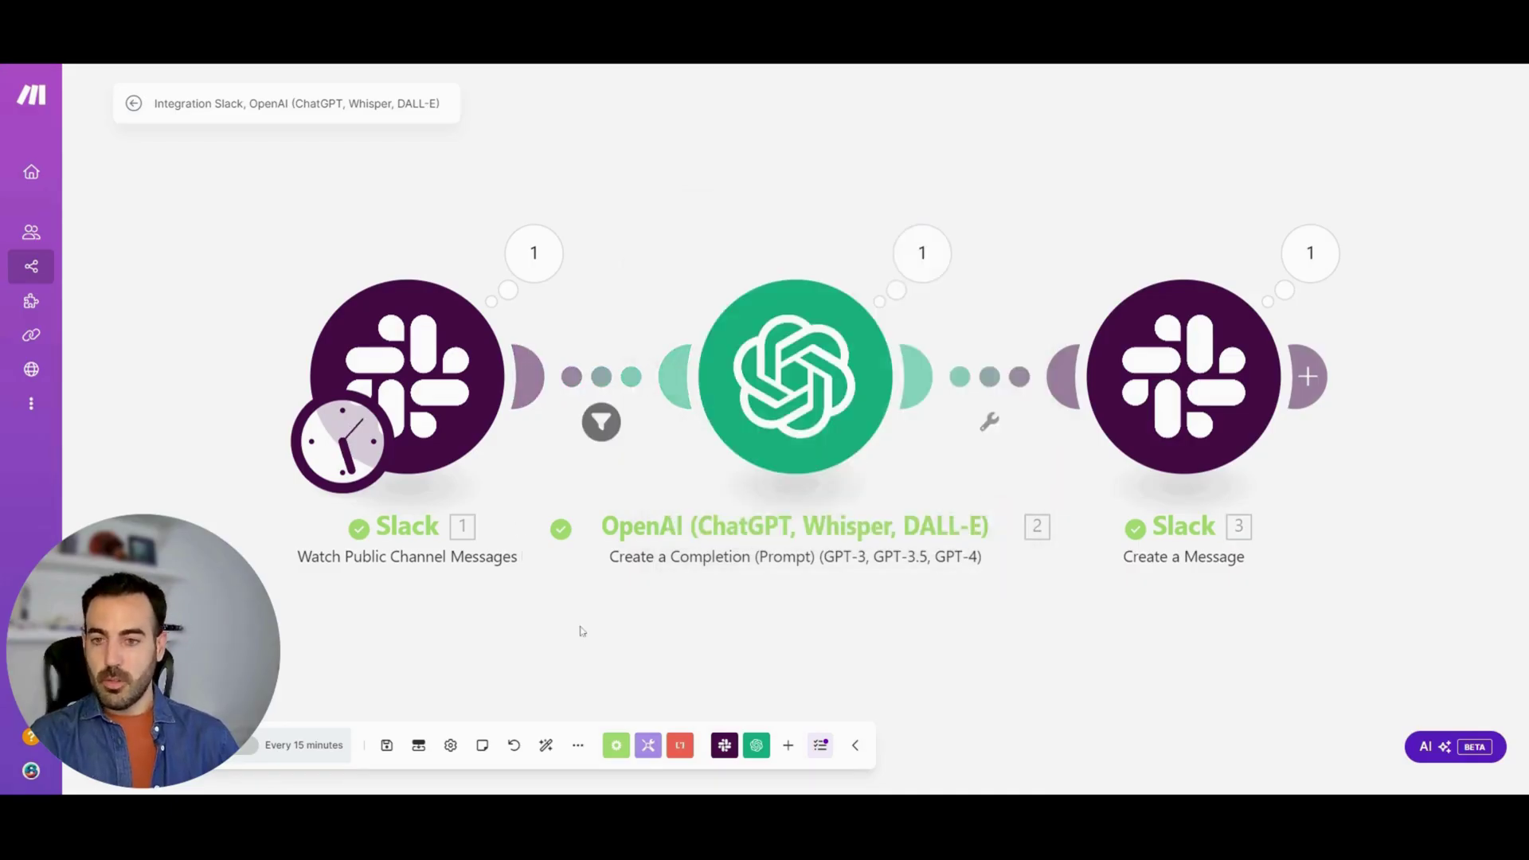